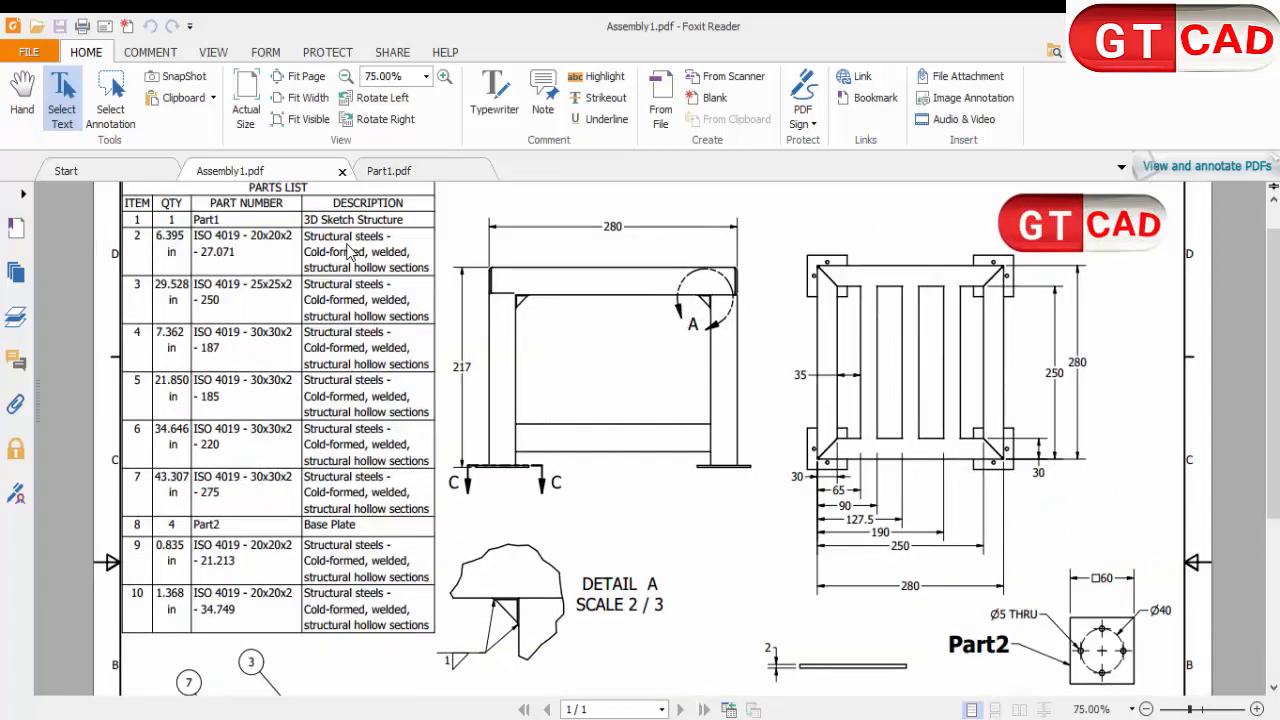
Examine the parts list, frame views and Part2 base plate in Assembly1.pdf, and the wireframe dimensions in Part1.pdf
scroll(291, 229, "down", 3)
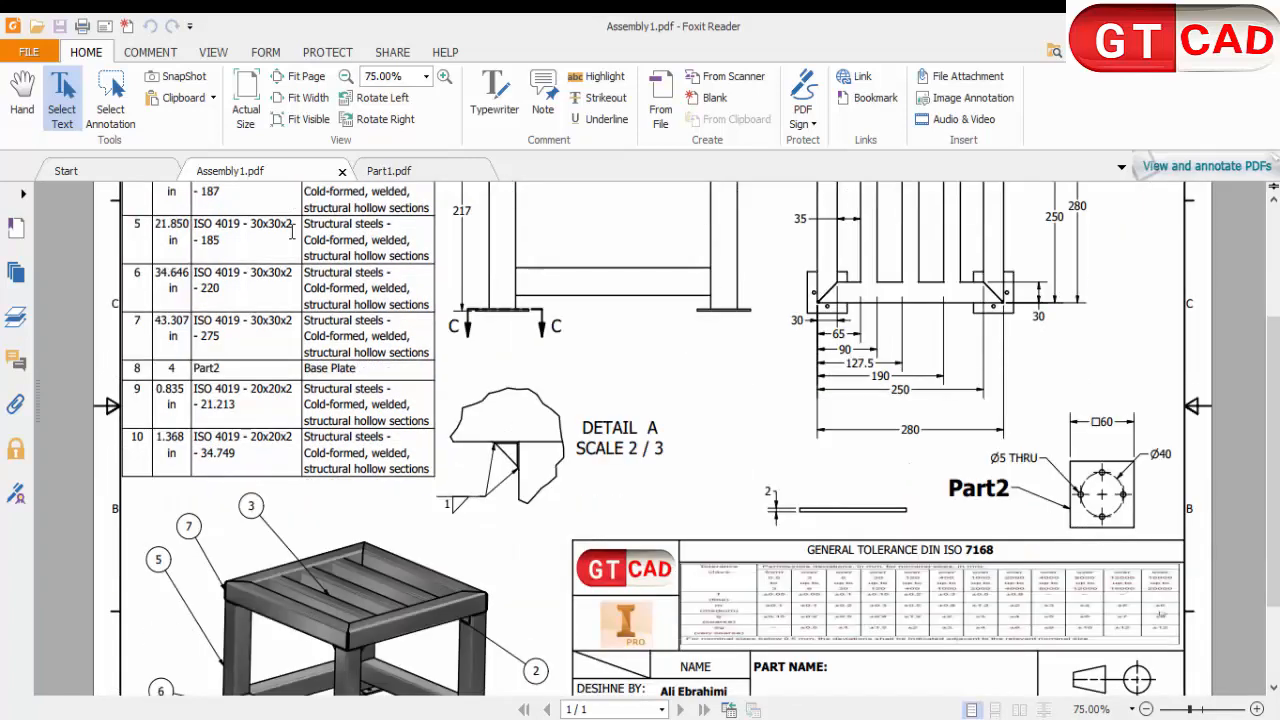
scroll(291, 232, "down", 1, "ctrl")
scroll(291, 232, "down", 1)
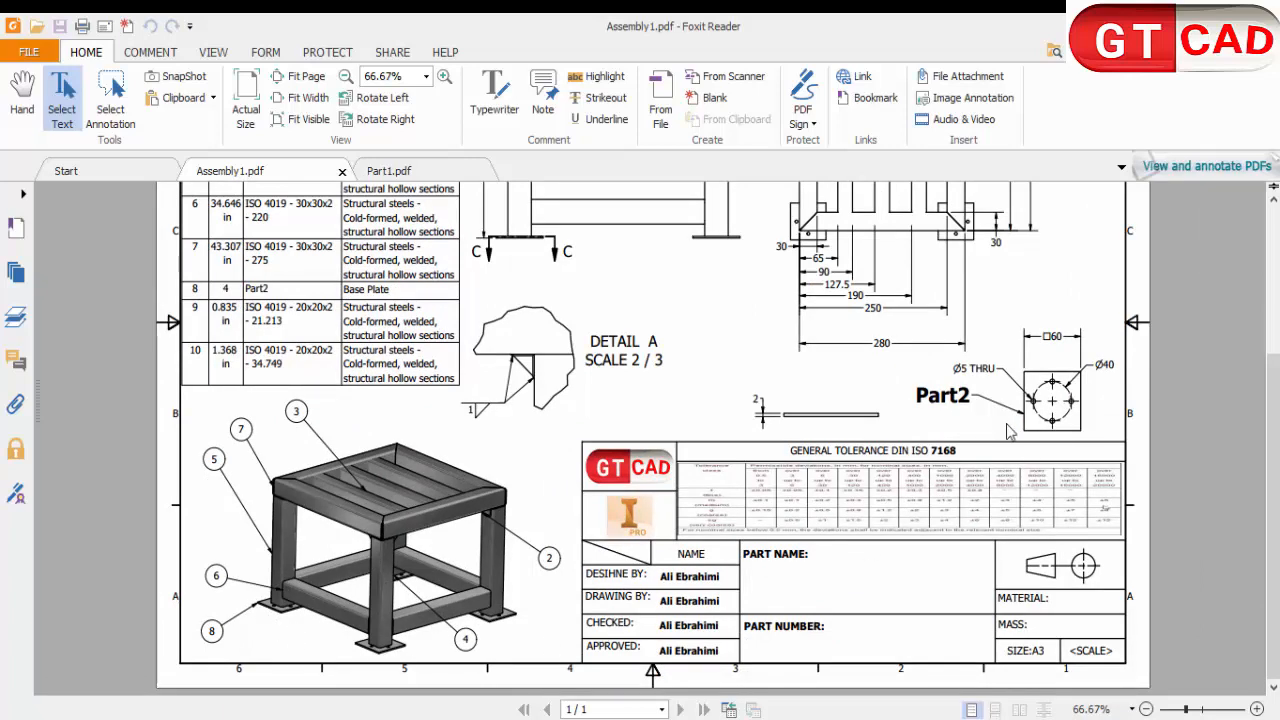
scroll(1074, 403, "up", 1, "ctrl")
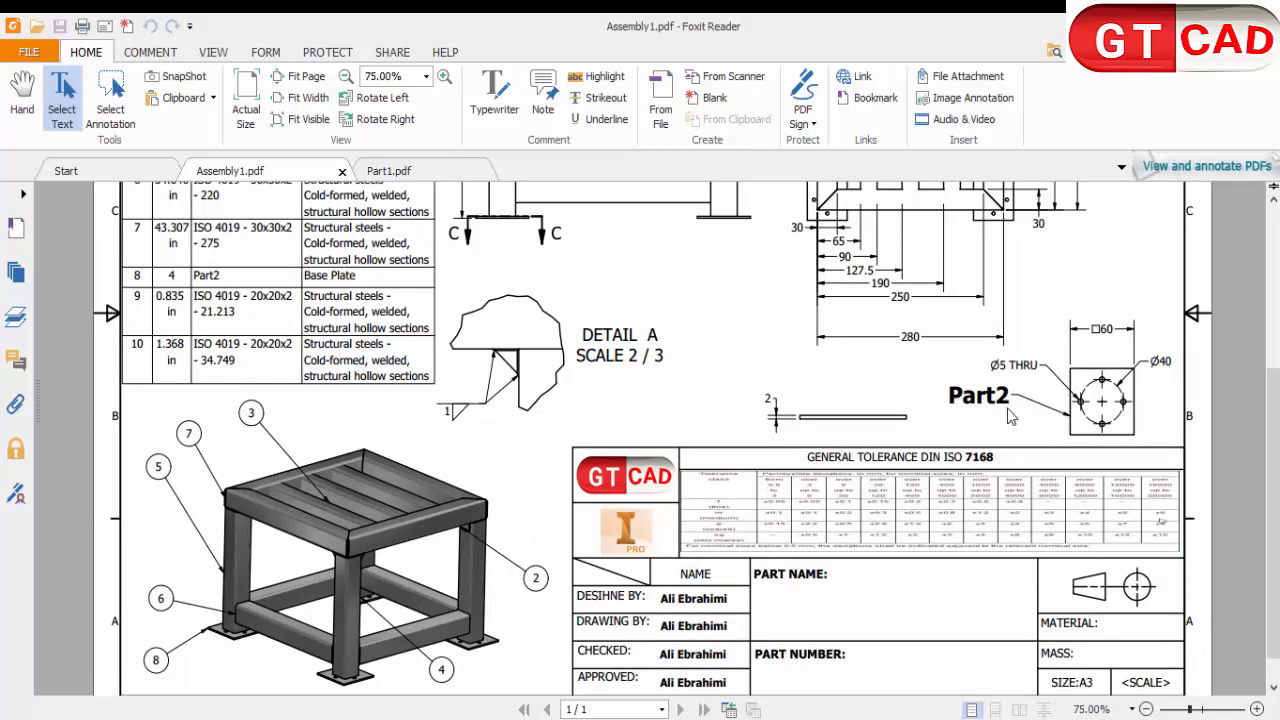
scroll(704, 442, "up", 4)
scroll(234, 356, "down", 1, "ctrl")
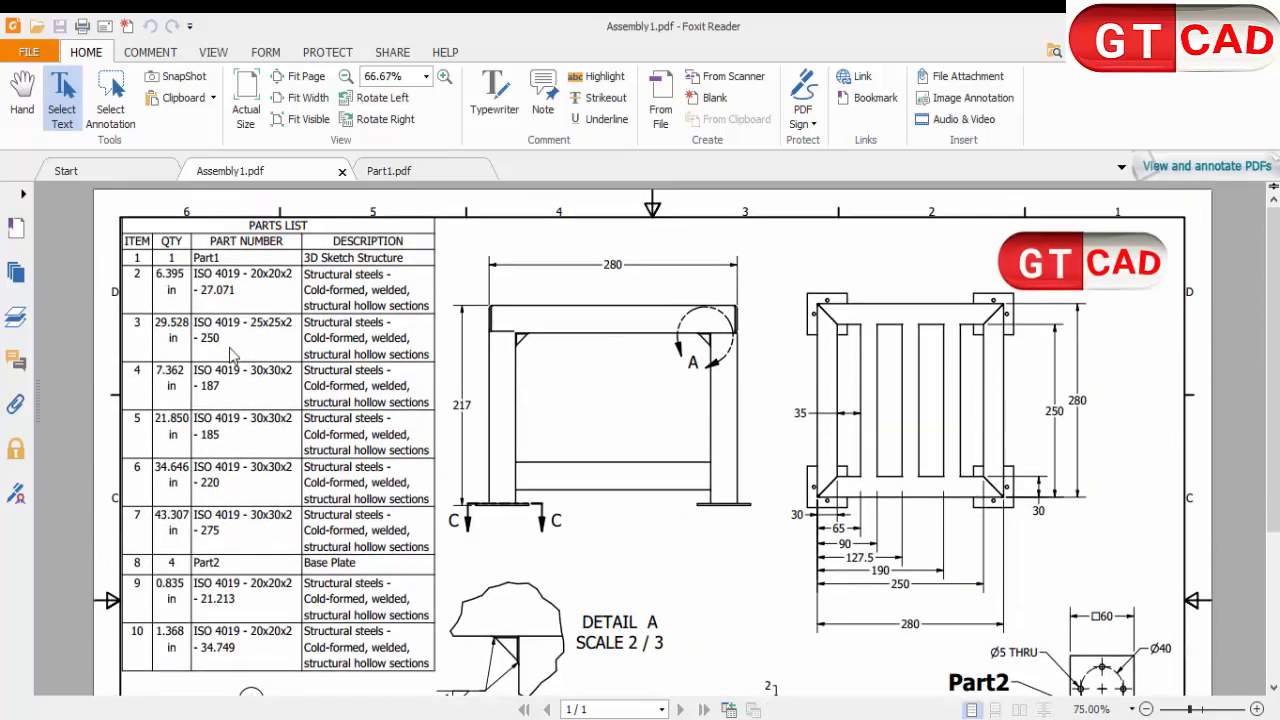
scroll(248, 365, "down", 1)
scroll(258, 598, "down", 1)
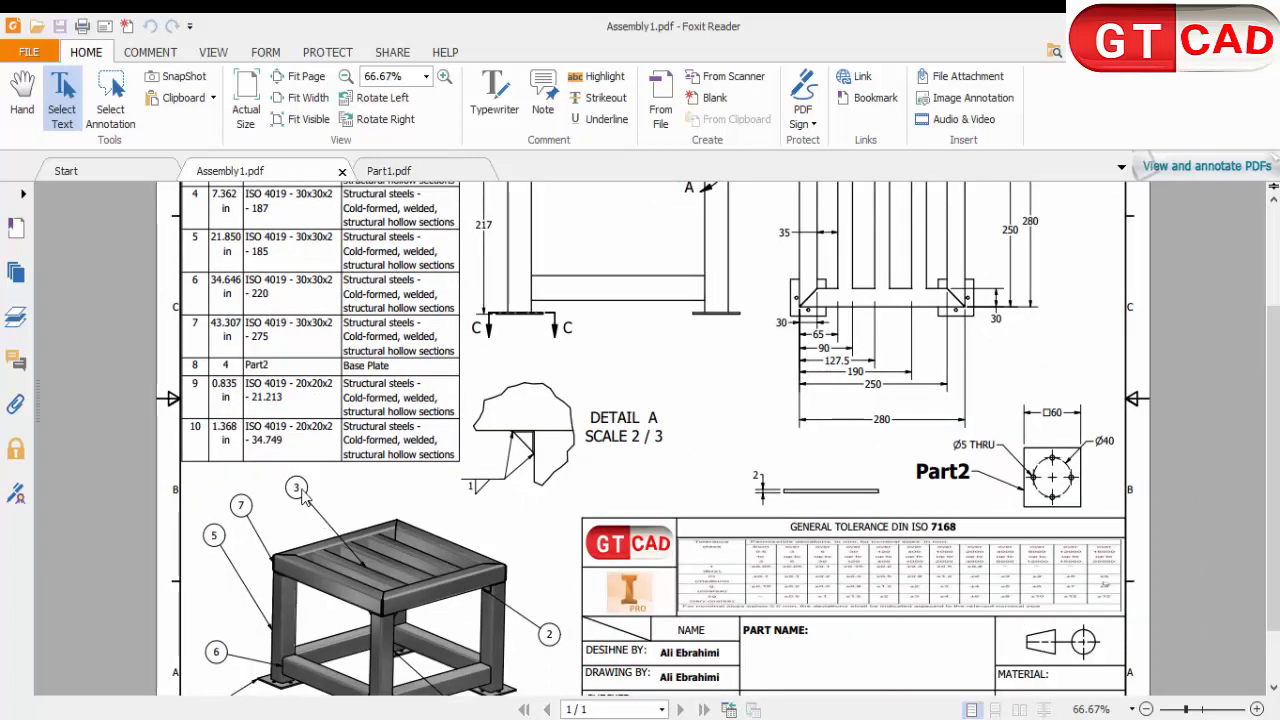
scroll(305, 497, "up", 1)
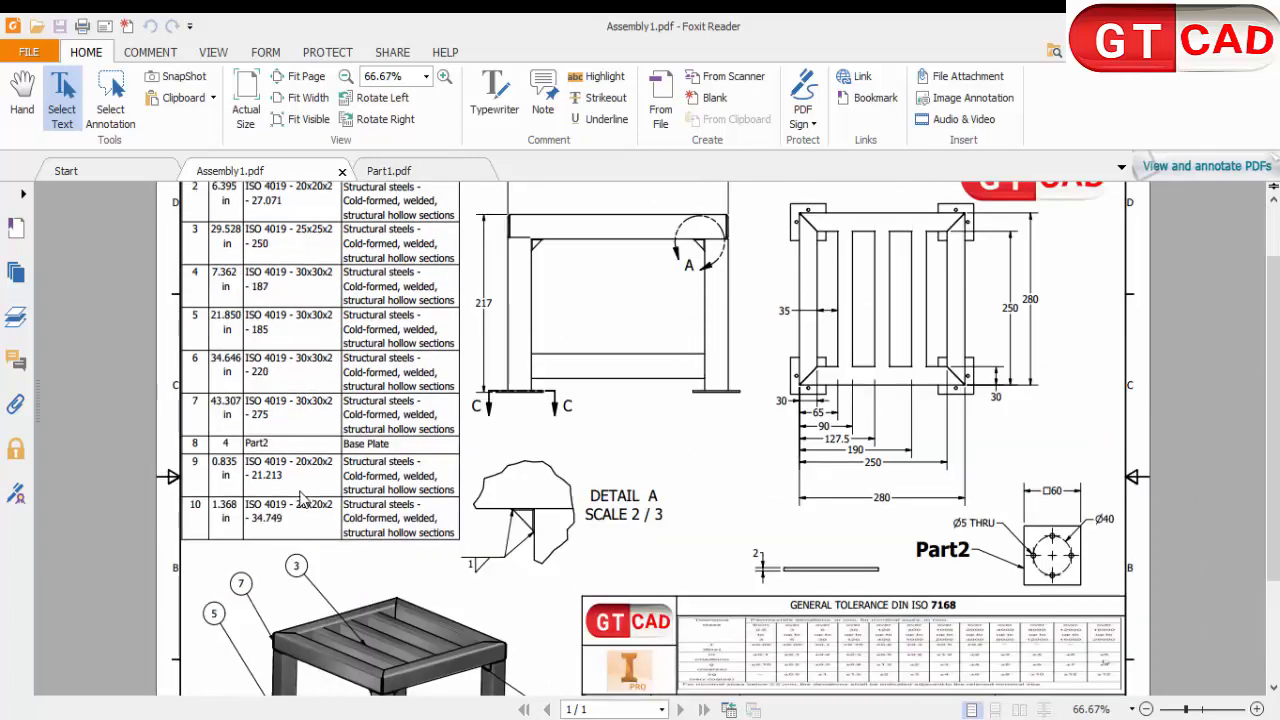
scroll(302, 502, "up", 1)
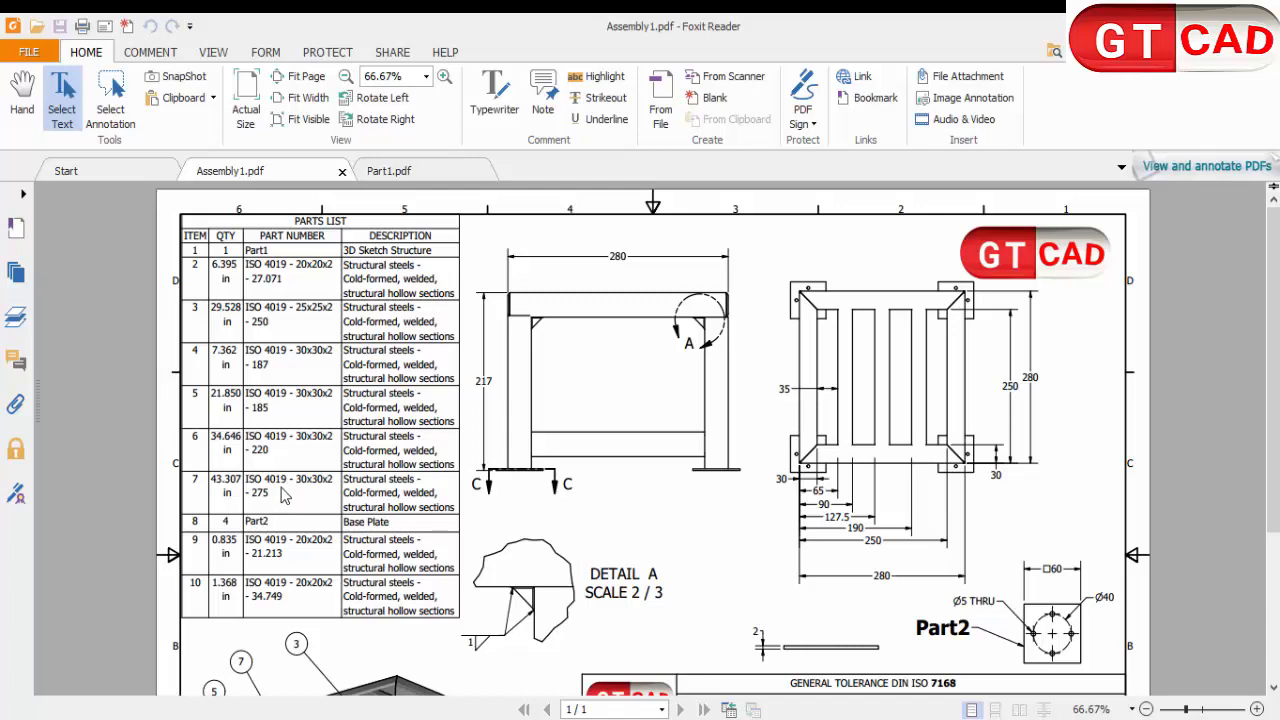
scroll(945, 437, "down", 1, "ctrl")
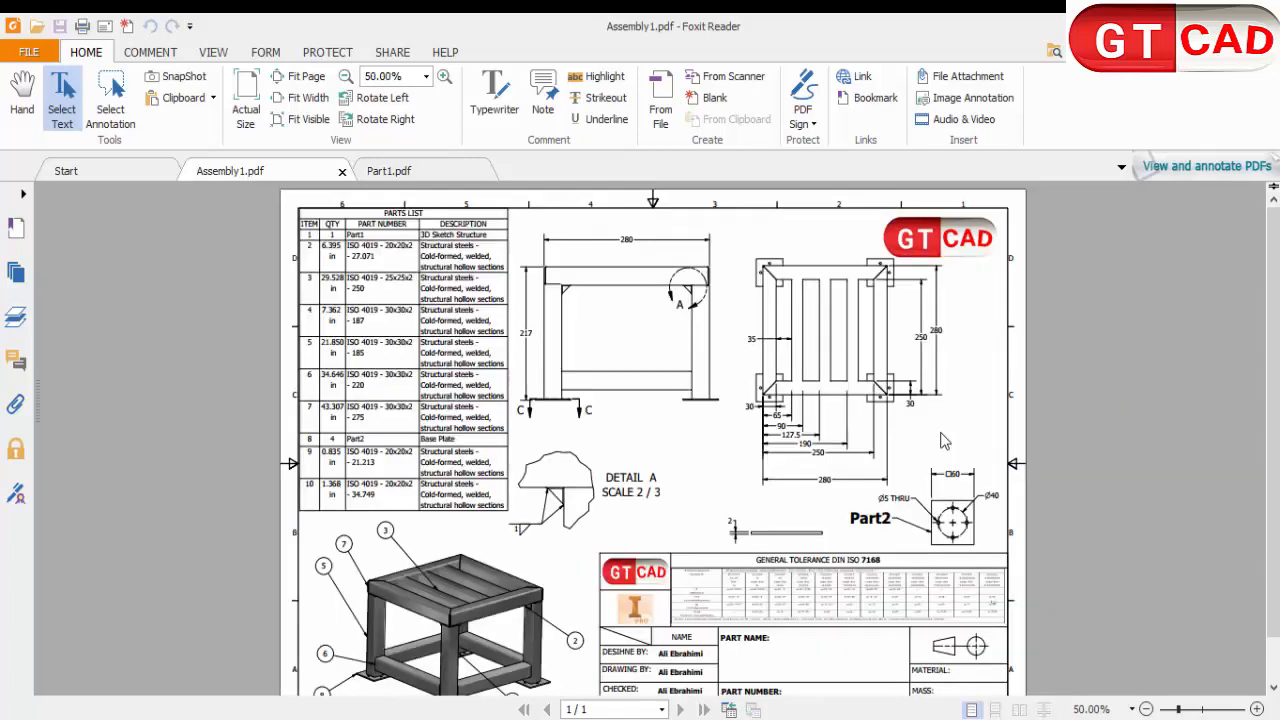
left_click(372, 176)
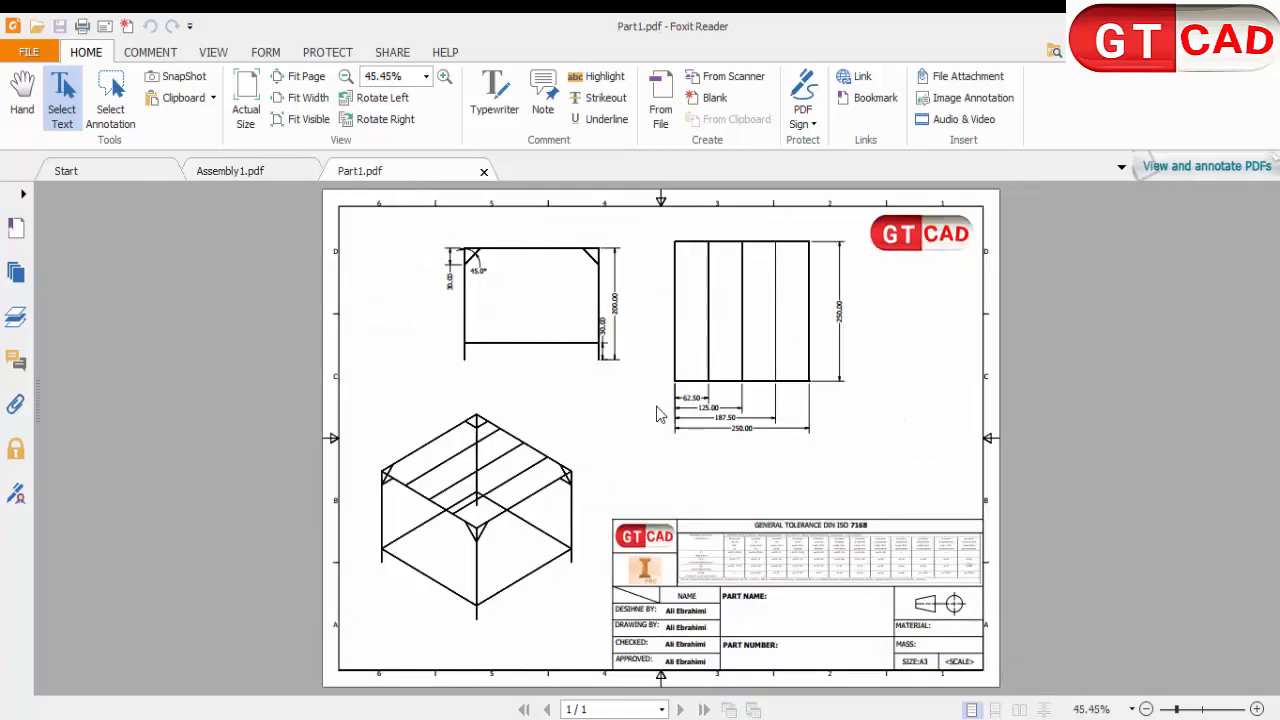
scroll(441, 533, "up", 1, "ctrl")
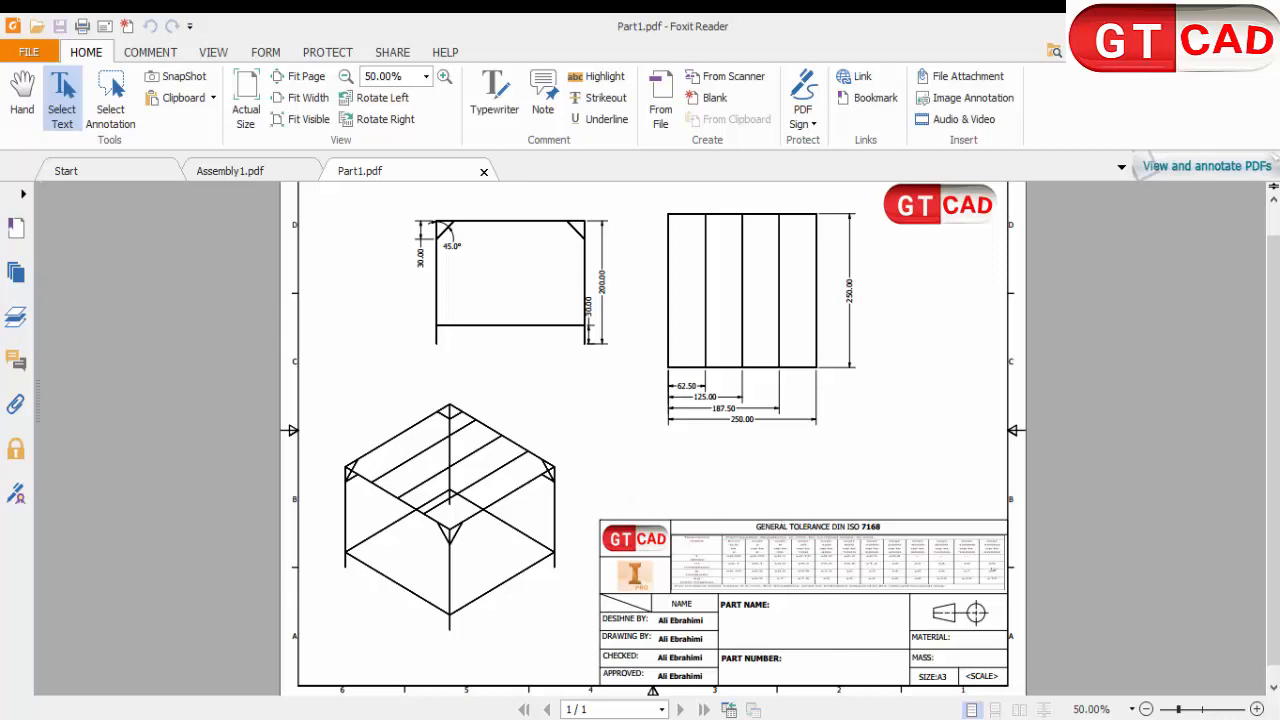
Switch to Inventor and start a new 3D sketch in the part
left_click(819, 718)
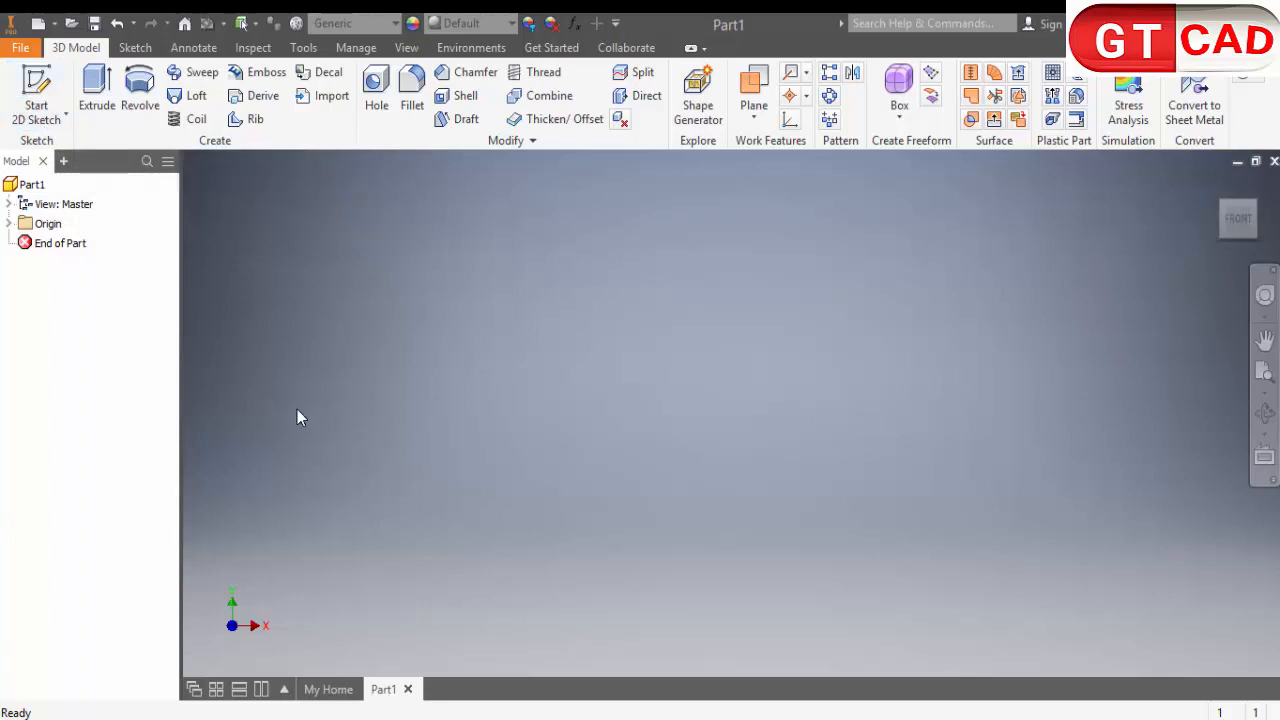
left_click(44, 124)
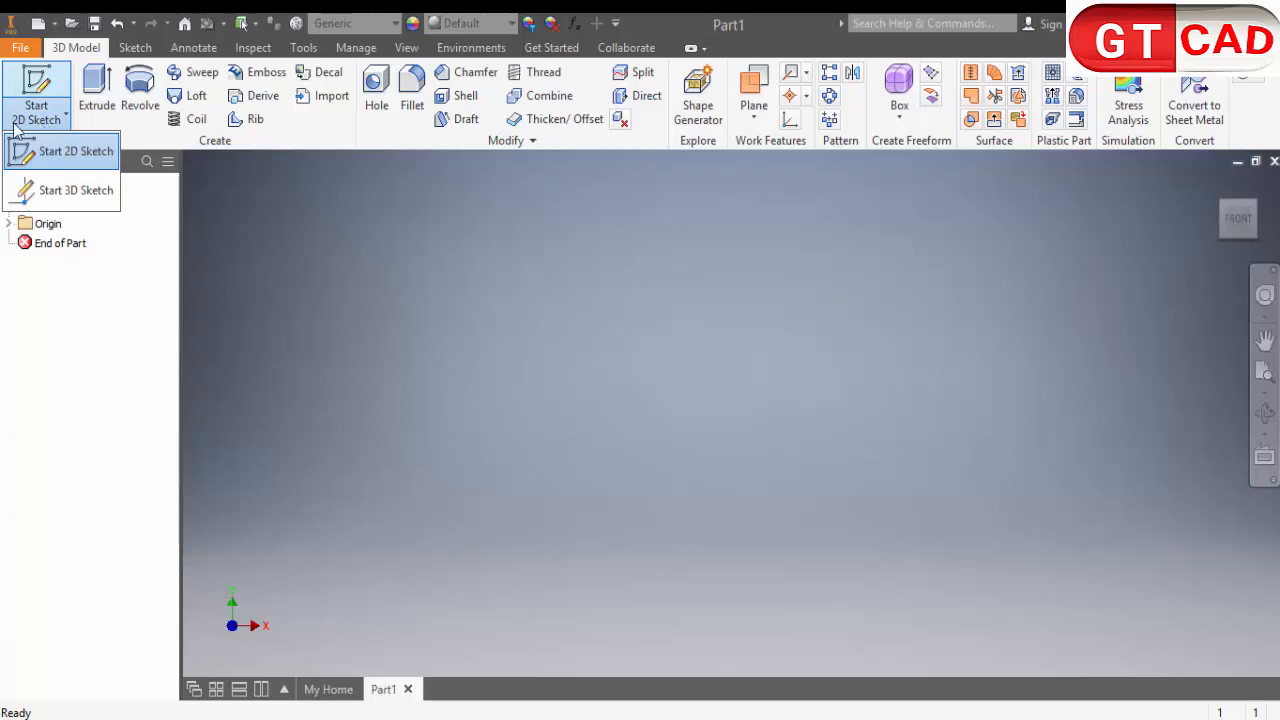
left_click(84, 200)
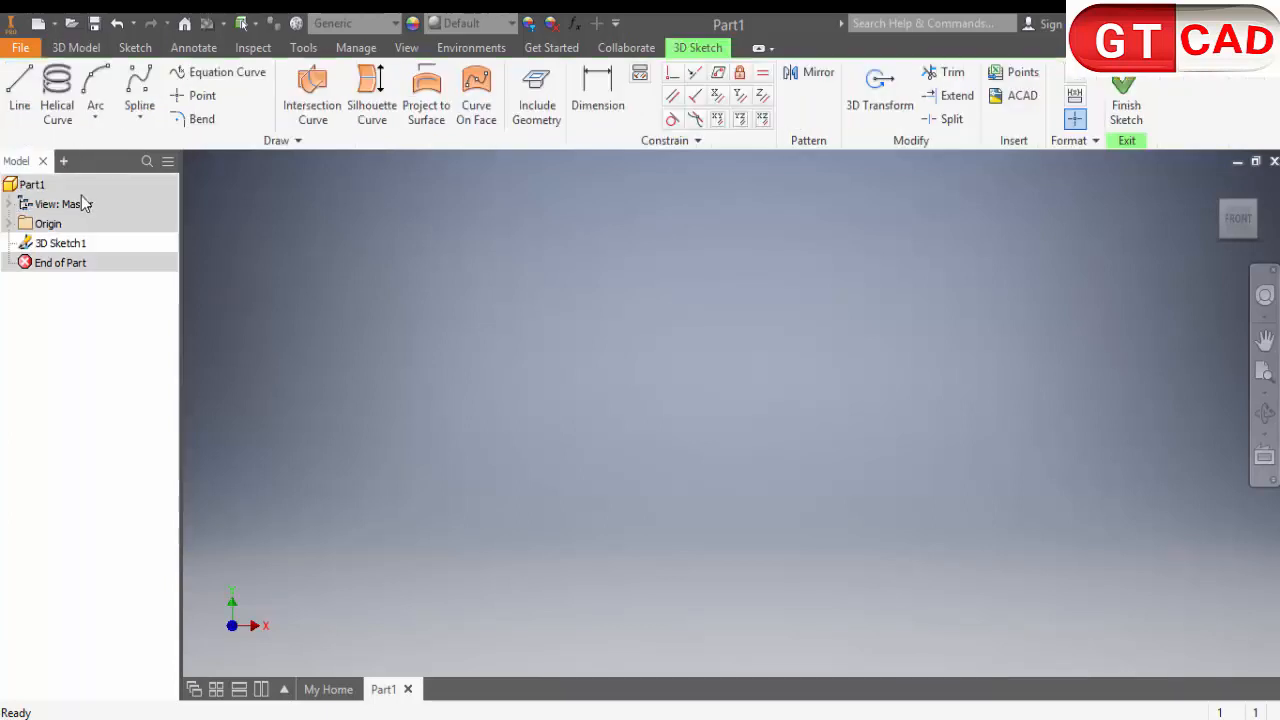
Draw the front frame from the origin: a line about 0.71 in up, about 0.77 in along X, and back down
left_click(20, 88)
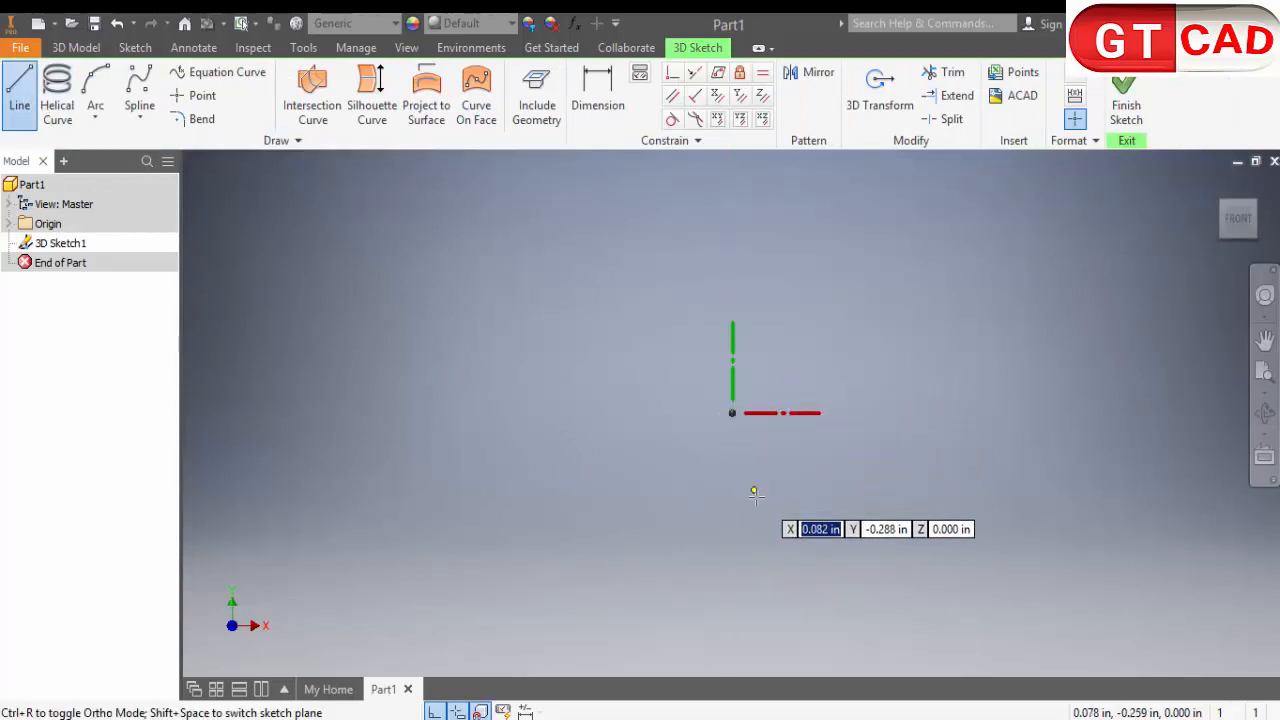
mouse_move(785, 500)
middle_mouse_down("shift")
mouse_move(723, 529)
mouse_move(740, 539)
middle_mouse_up("shift")
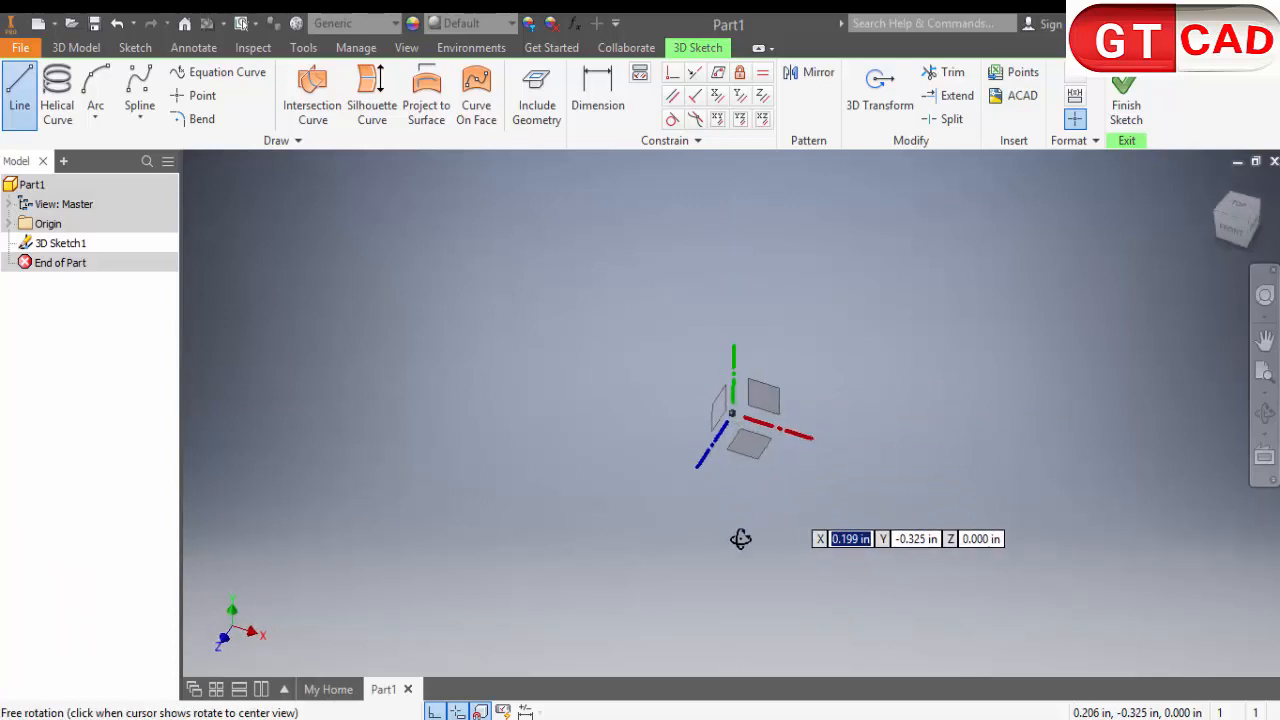
left_click(733, 415)
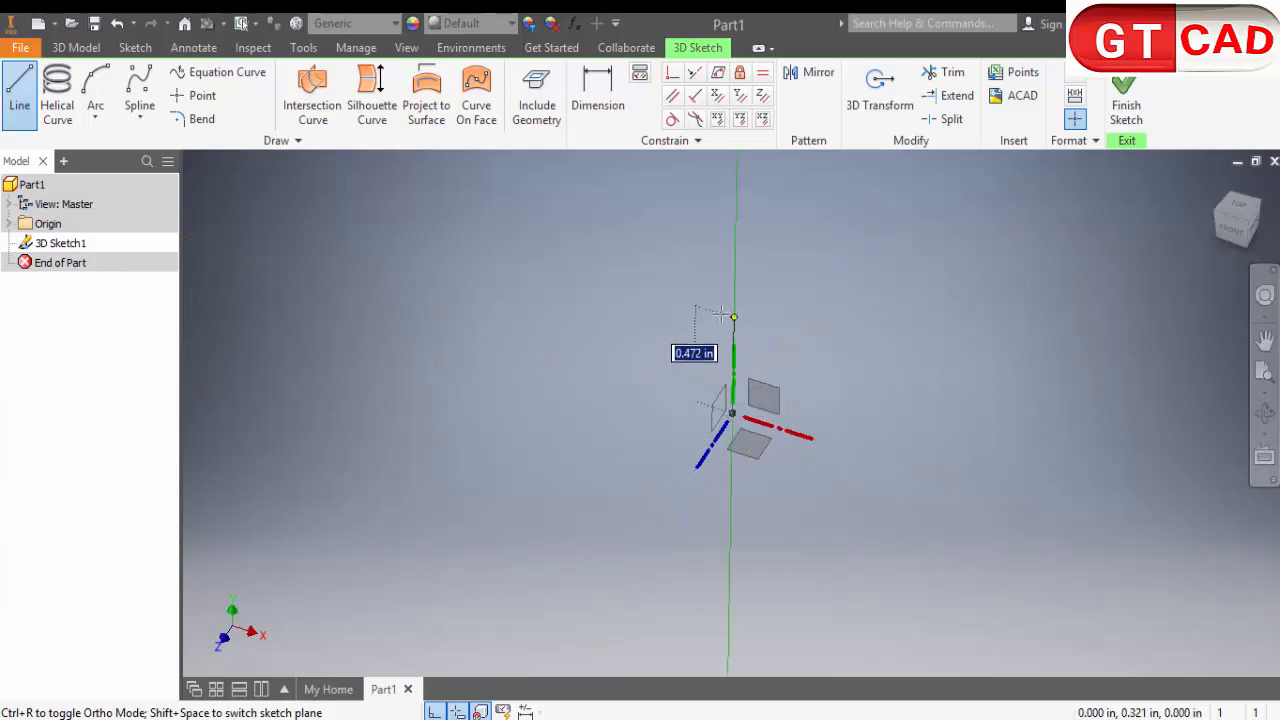
left_click(735, 277)
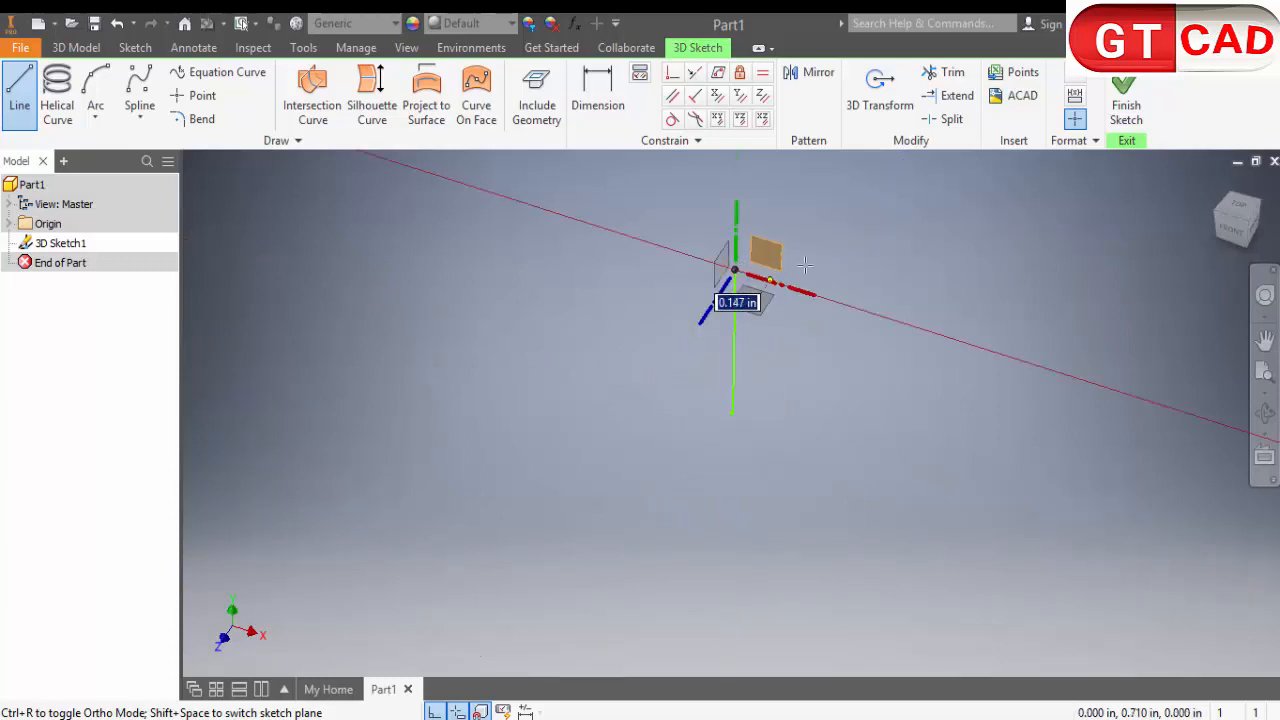
left_click(915, 326)
left_click(893, 466)
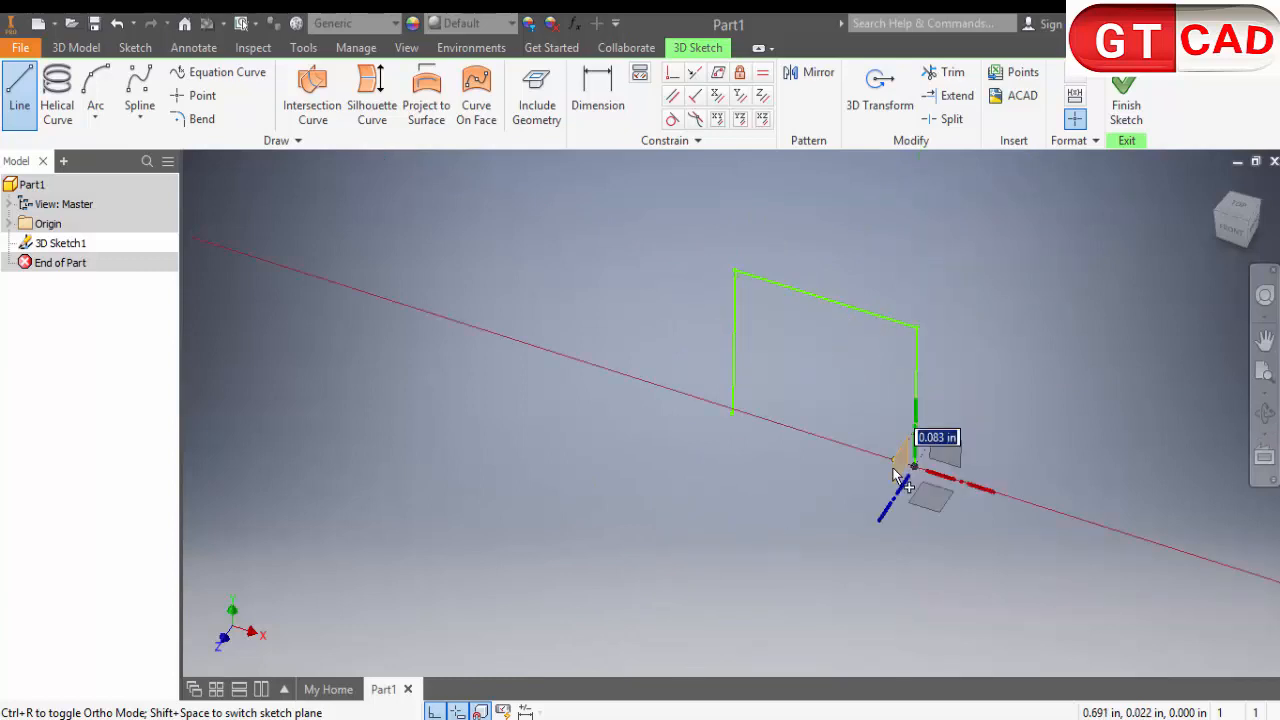
right_click(688, 437)
left_click(756, 437)
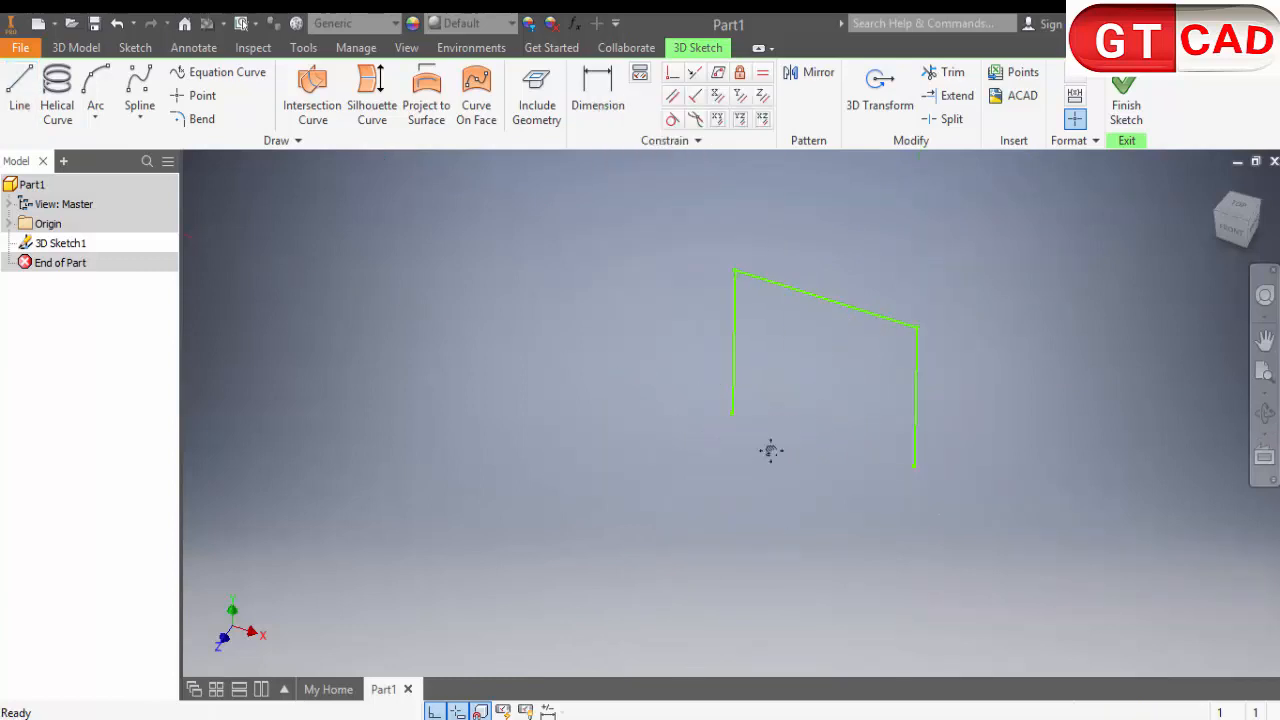
Close the top rectangle with lines from the upper origin-side corner about 0.69 in back along Z, across along X, and forward to the other front corner
middle_click_drag(765, 447, 582, 519)
left_click(14, 90)
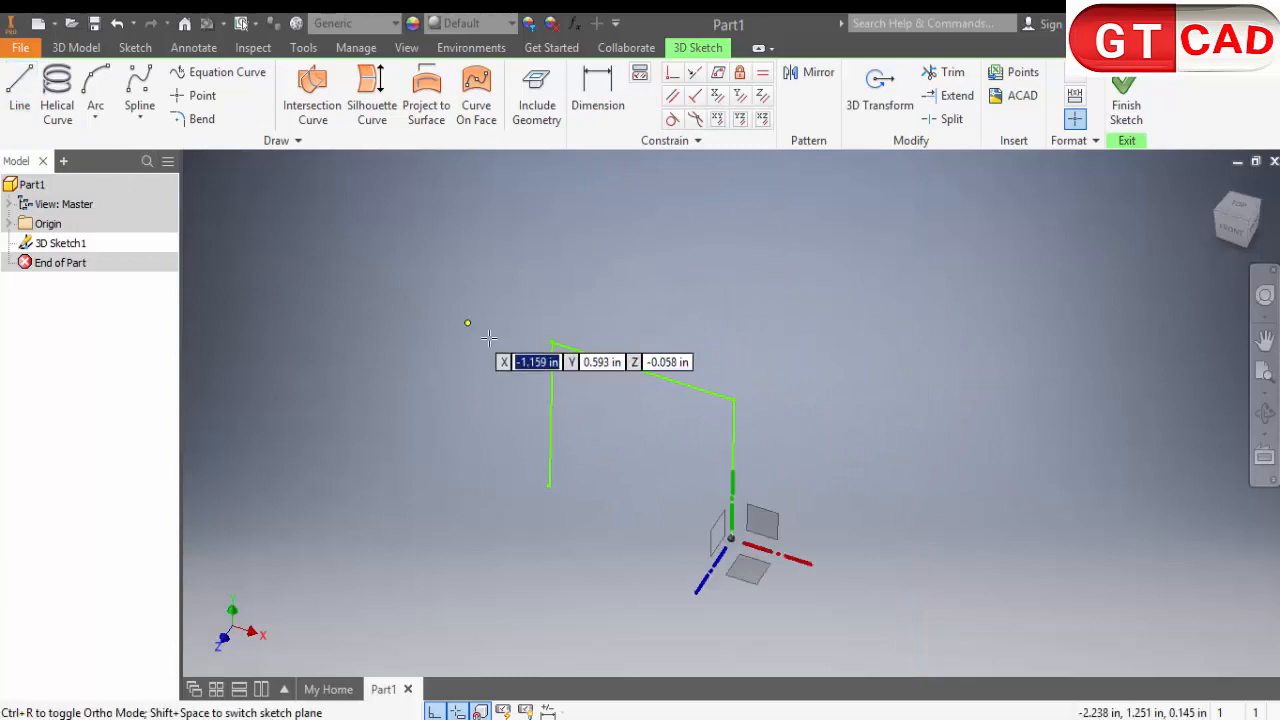
left_click(552, 343)
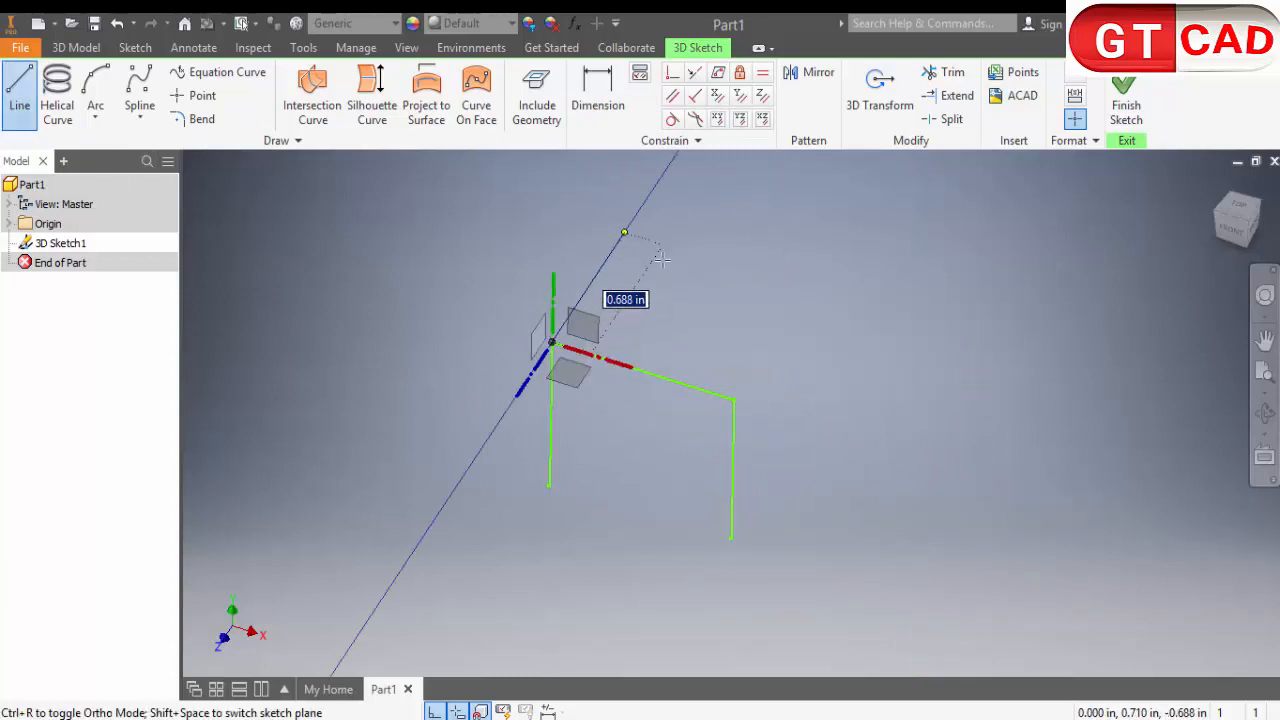
left_click(662, 259)
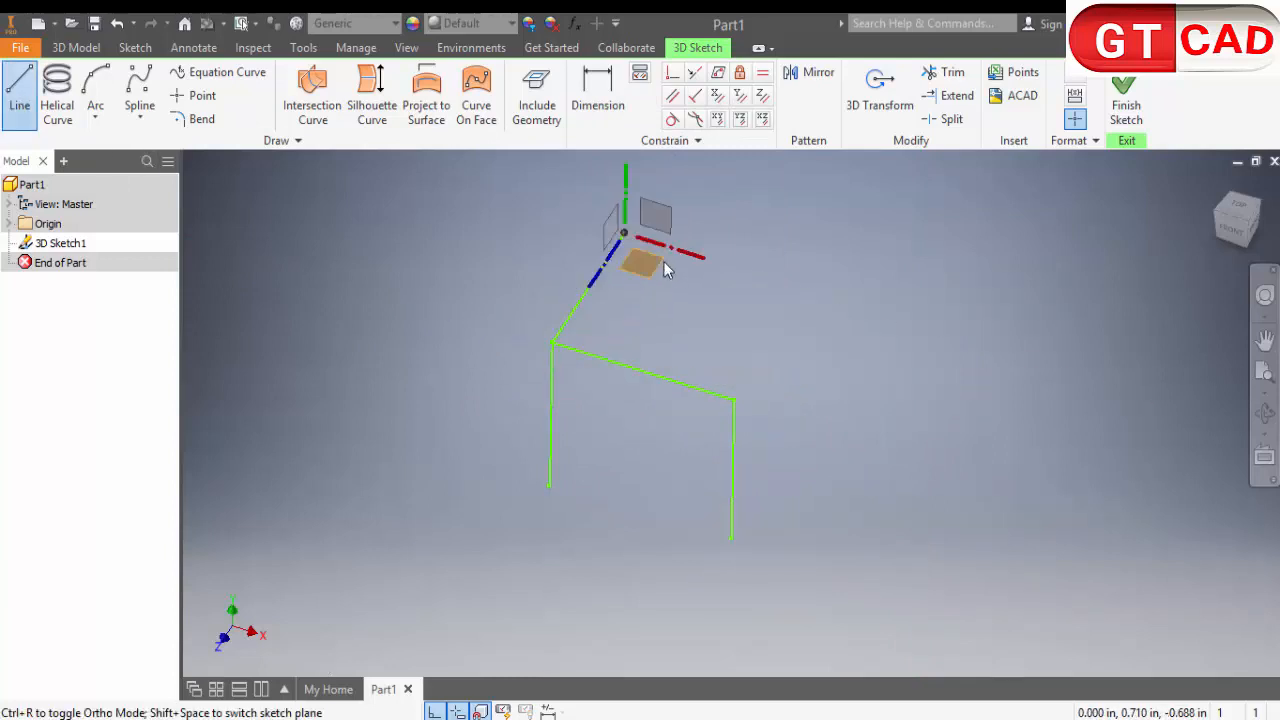
left_click(788, 342)
left_click(734, 396)
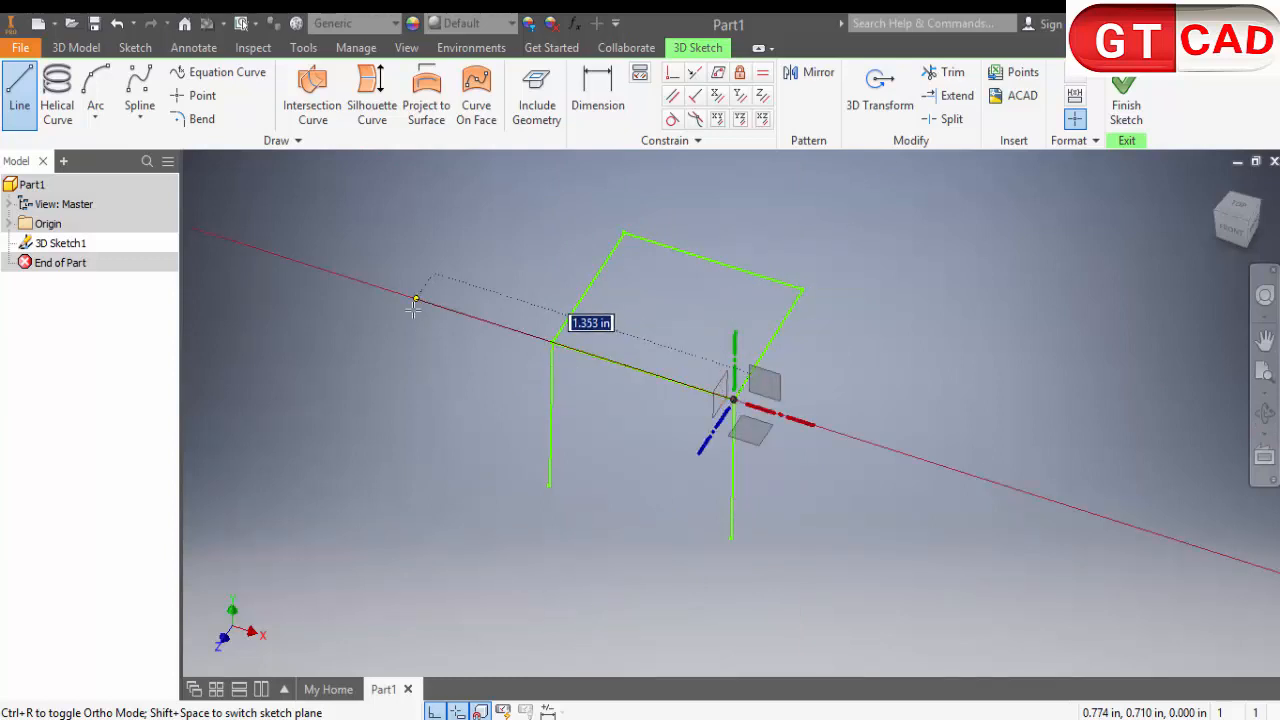
right_click(416, 298)
left_click(478, 316)
Draw a vertical leg line down from the rear top corner directly behind the origin-side leg
middle_click_drag(669, 477, 572, 448, "shift")
left_click(20, 90)
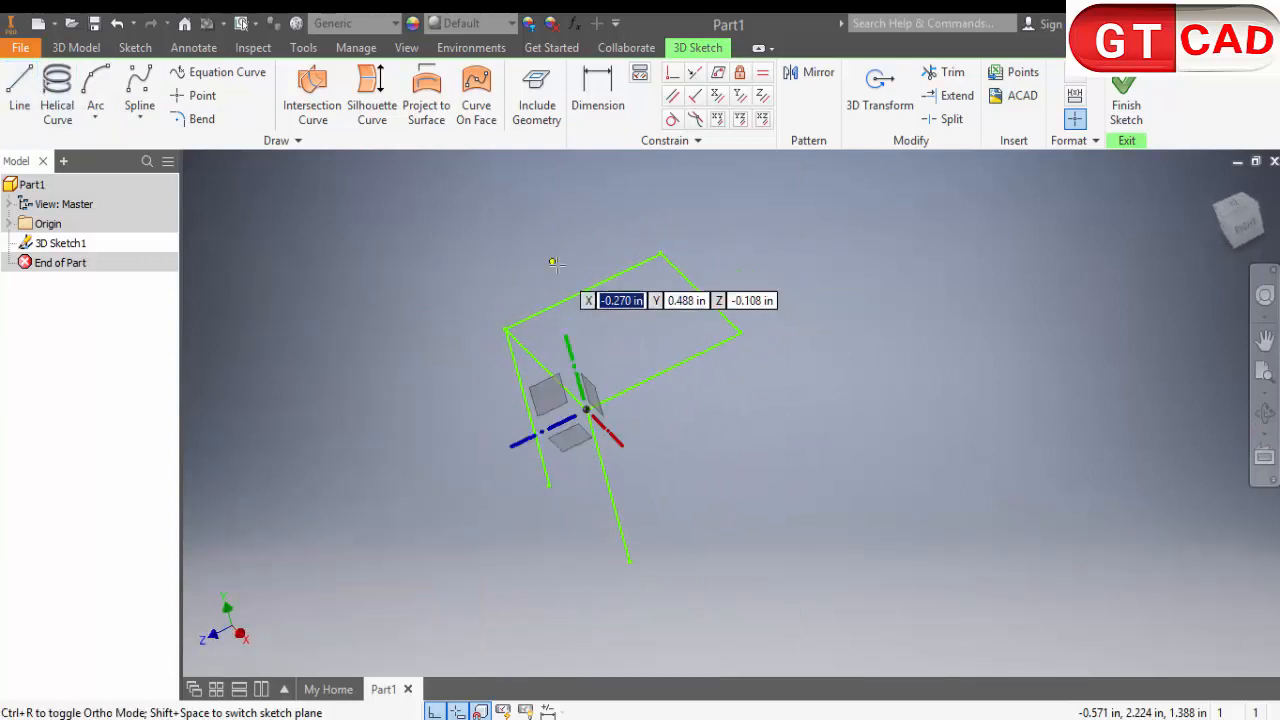
left_click(660, 254)
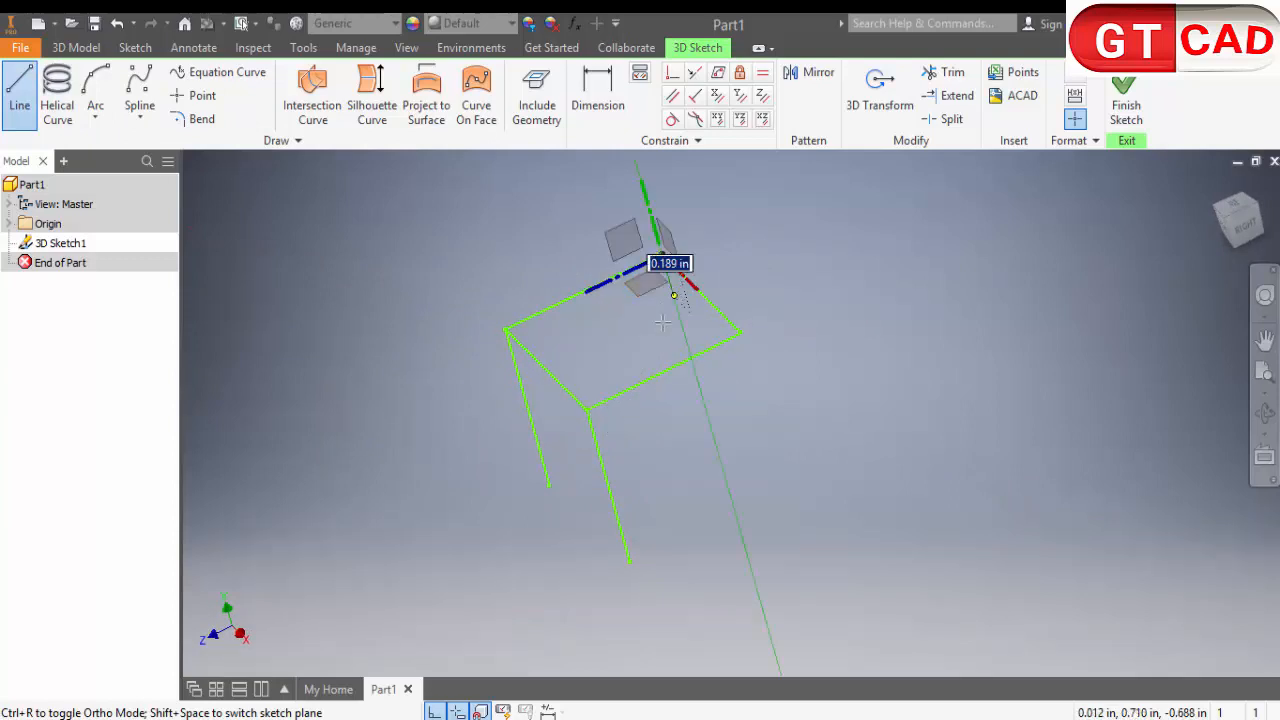
left_click(709, 436)
right_click(746, 399)
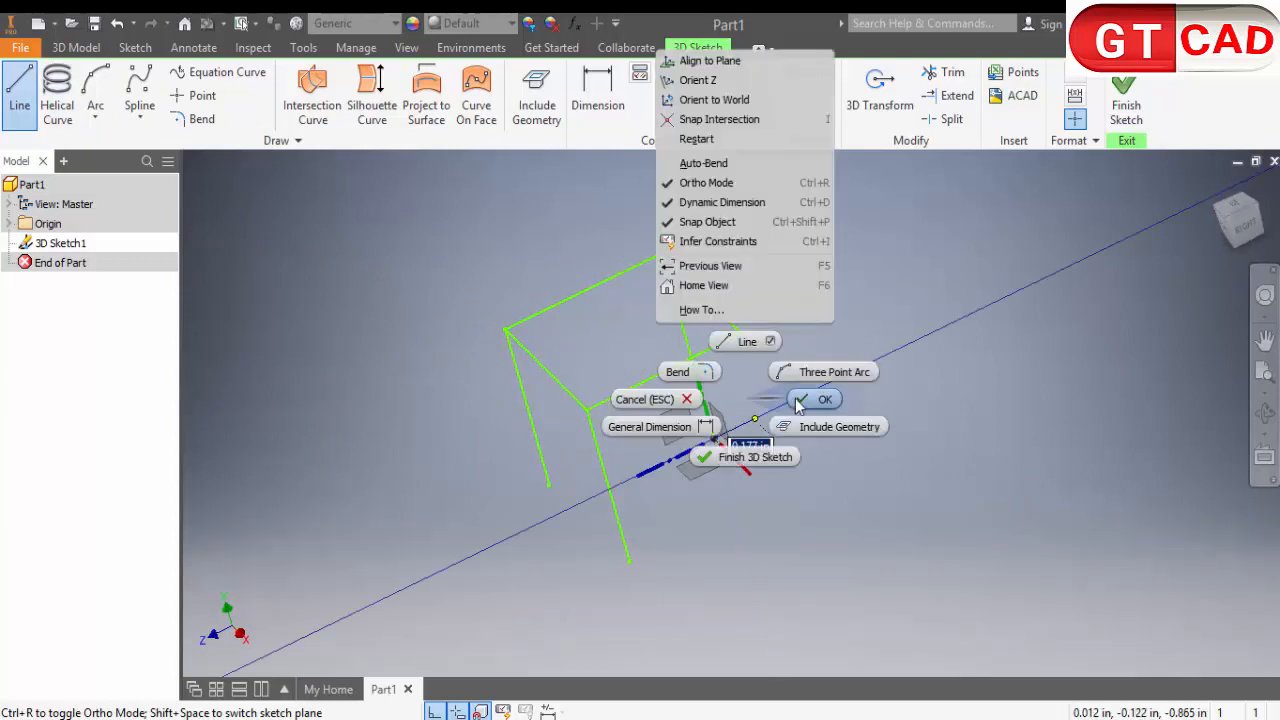
left_click(802, 400)
Draw the fourth vertical leg line down from the remaining rear corner of the top rectangle
left_click(20, 90)
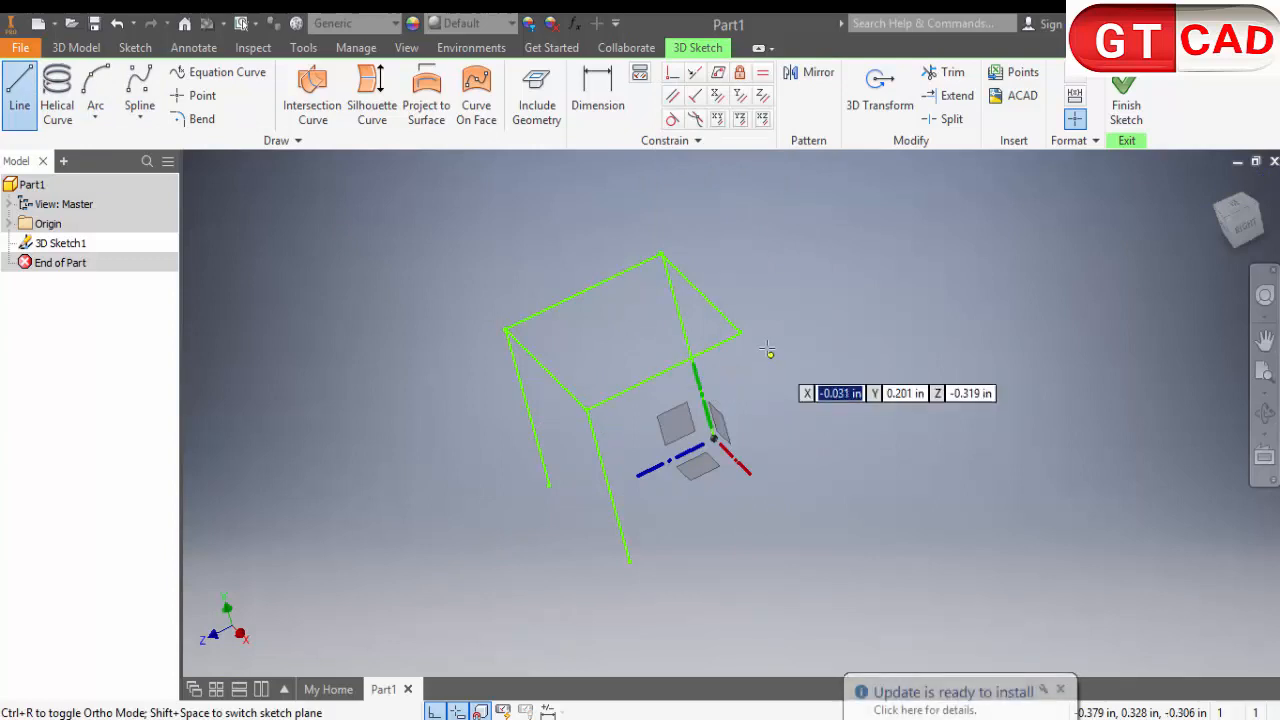
left_click(741, 333)
left_click(785, 485)
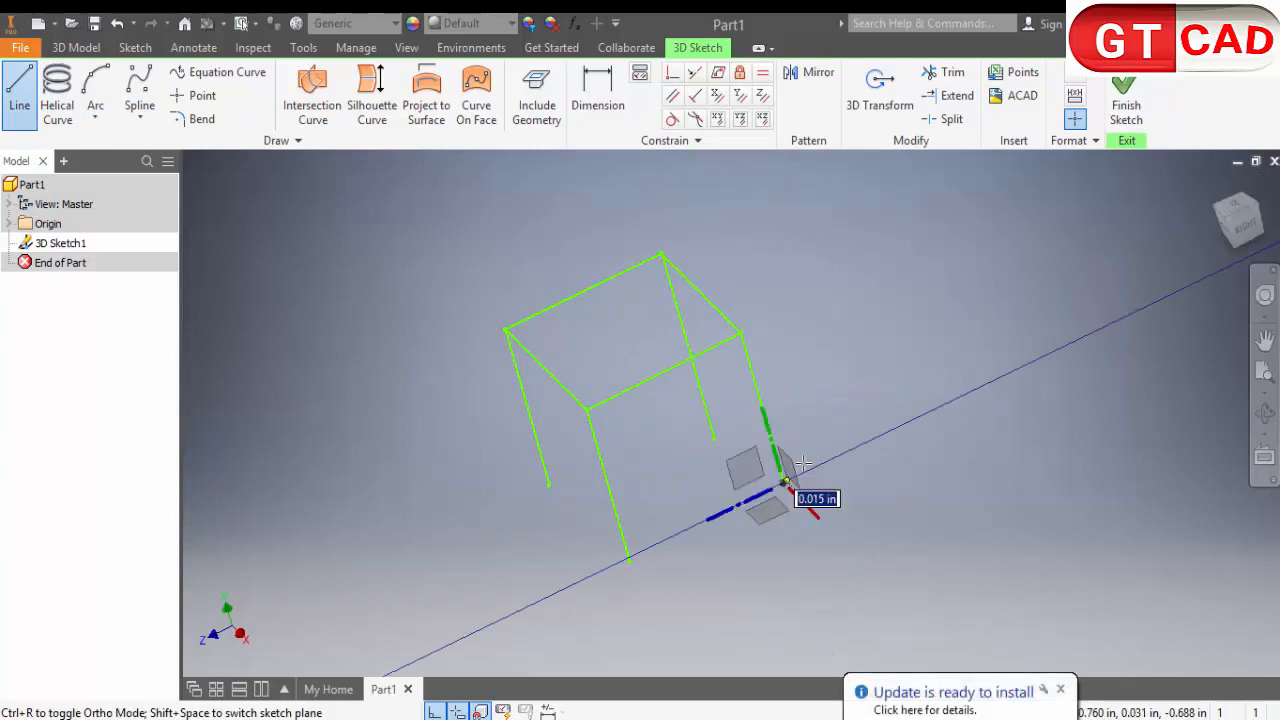
right_click(858, 408)
left_click(889, 411)
Check the frame dimensions in Part1.pdf, and set the part document's length unit to millimeter
middle_click_drag(829, 443, 865, 436, "shift")
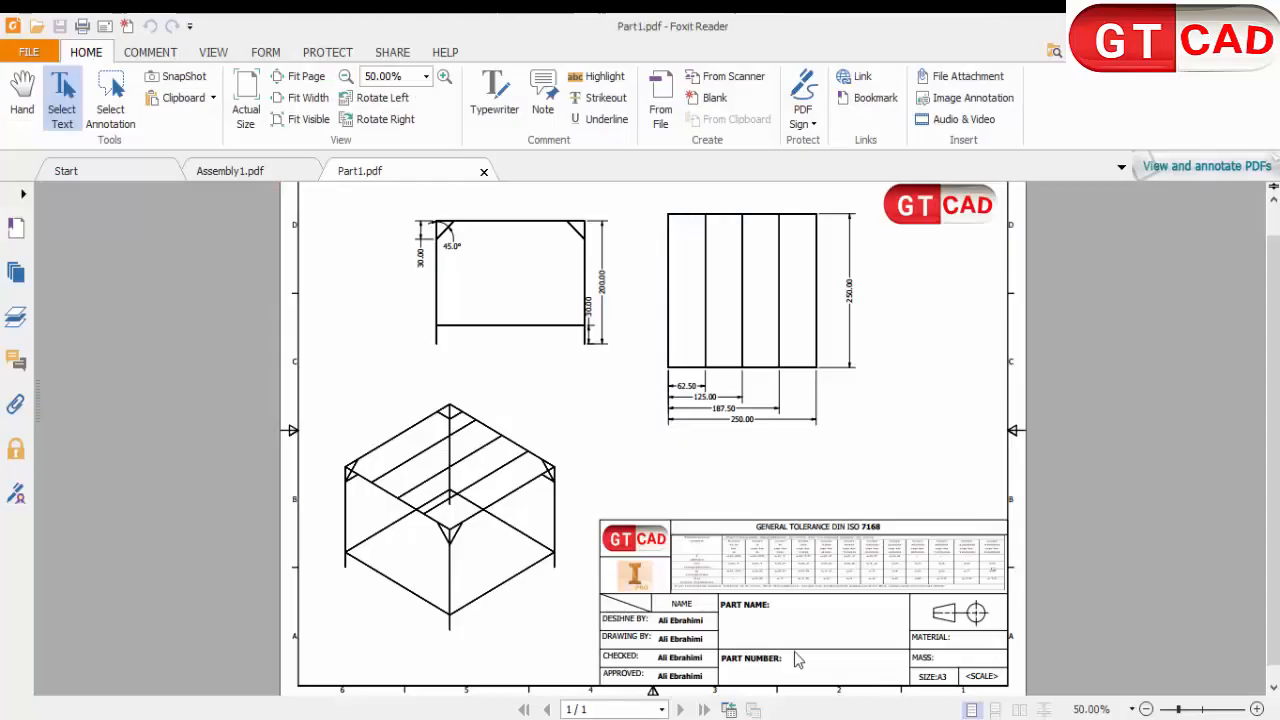
scroll(422, 513, "up", 1, "ctrl")
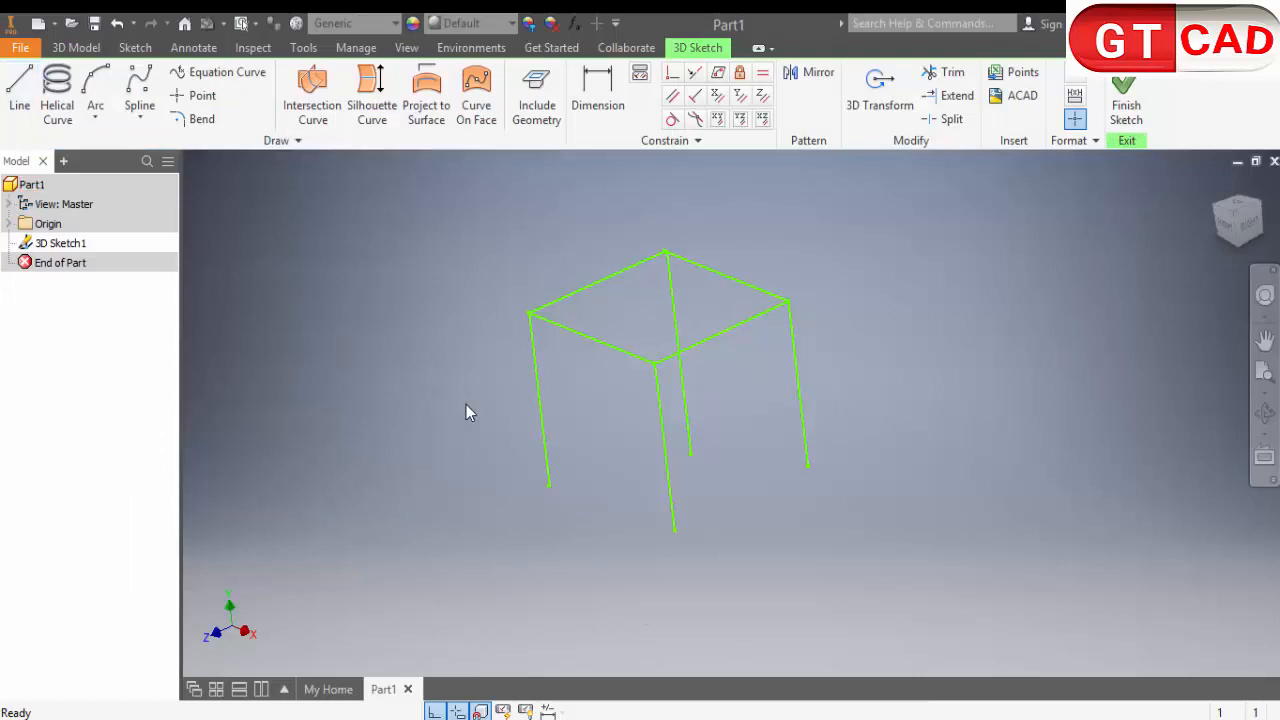
mouse_move(470, 413)
middle_mouse_down("shift")
mouse_move(571, 383)
mouse_move(526, 380)
mouse_move(460, 260)
middle_mouse_up("shift")
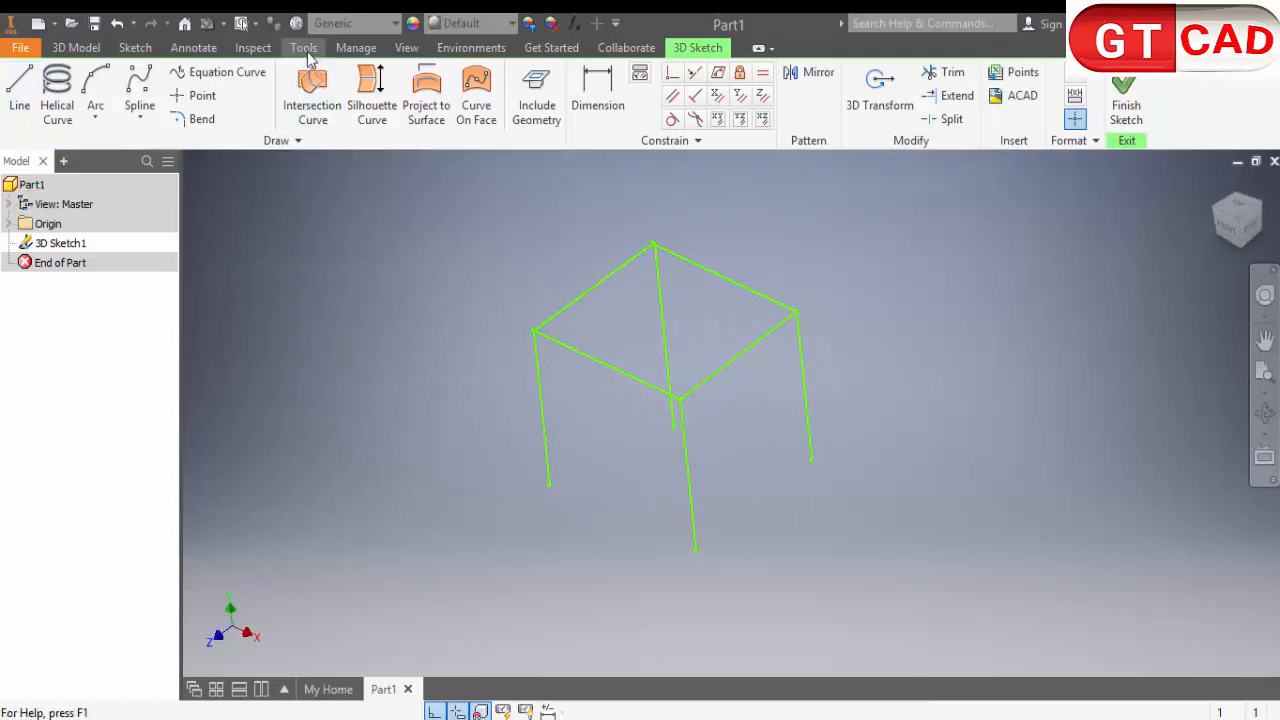
left_click(305, 50)
left_click(345, 100)
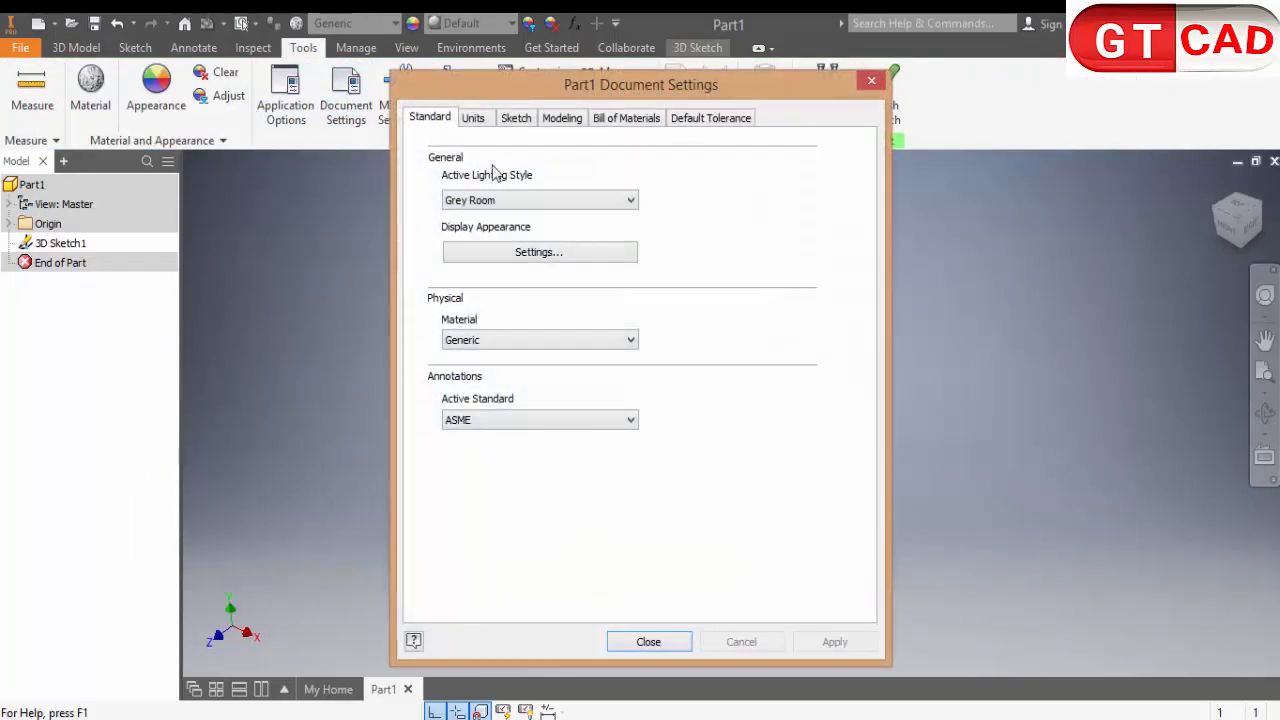
left_click(472, 118)
left_click(470, 188)
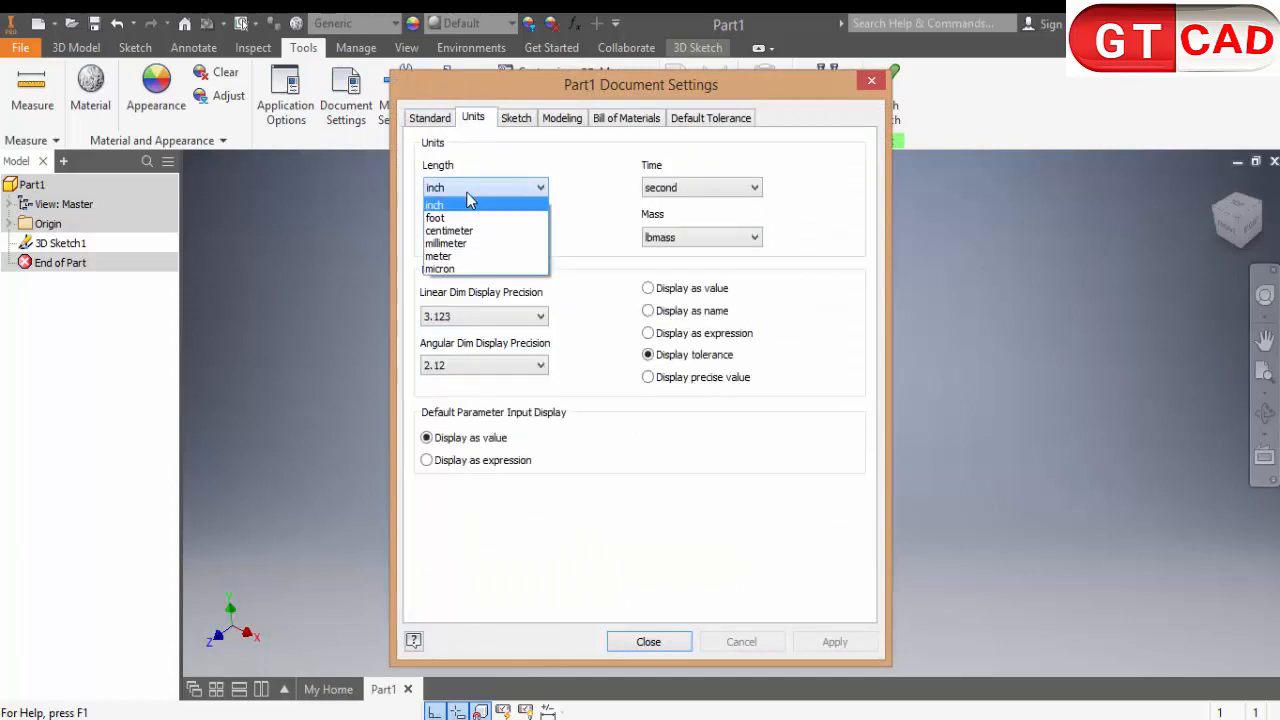
left_click(465, 243)
left_click(852, 650)
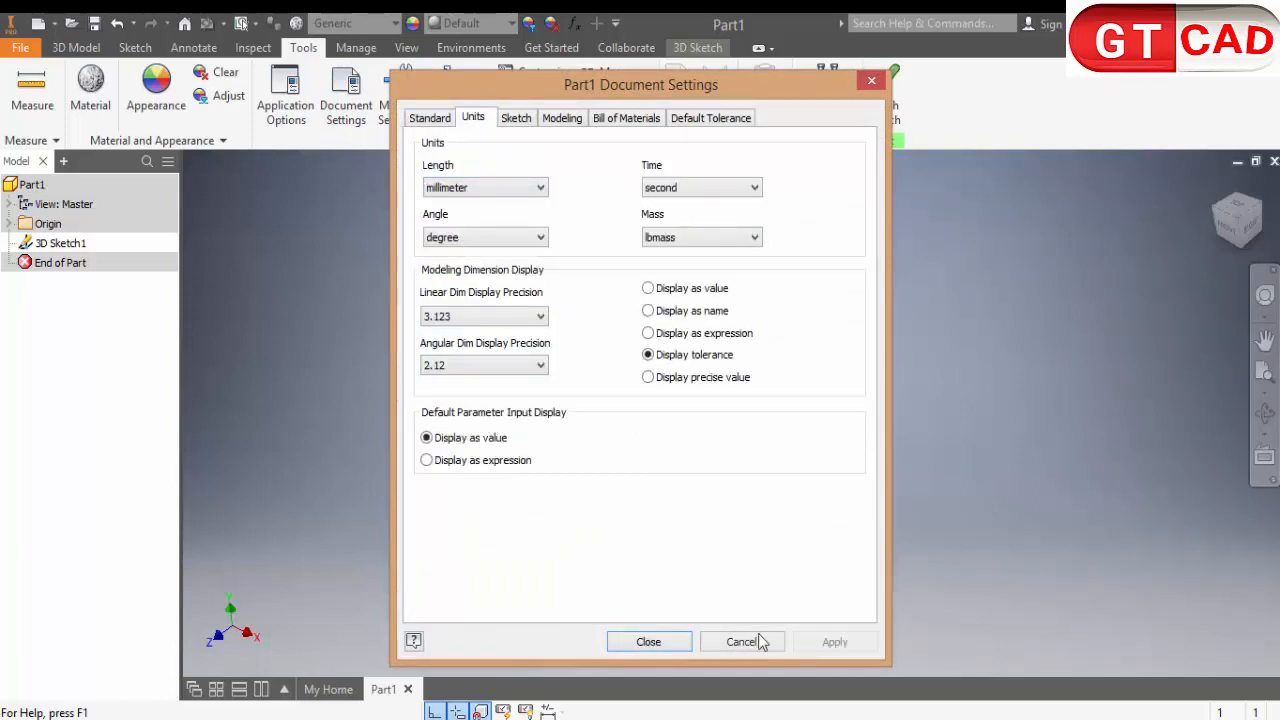
left_click(651, 641)
left_click(75, 48)
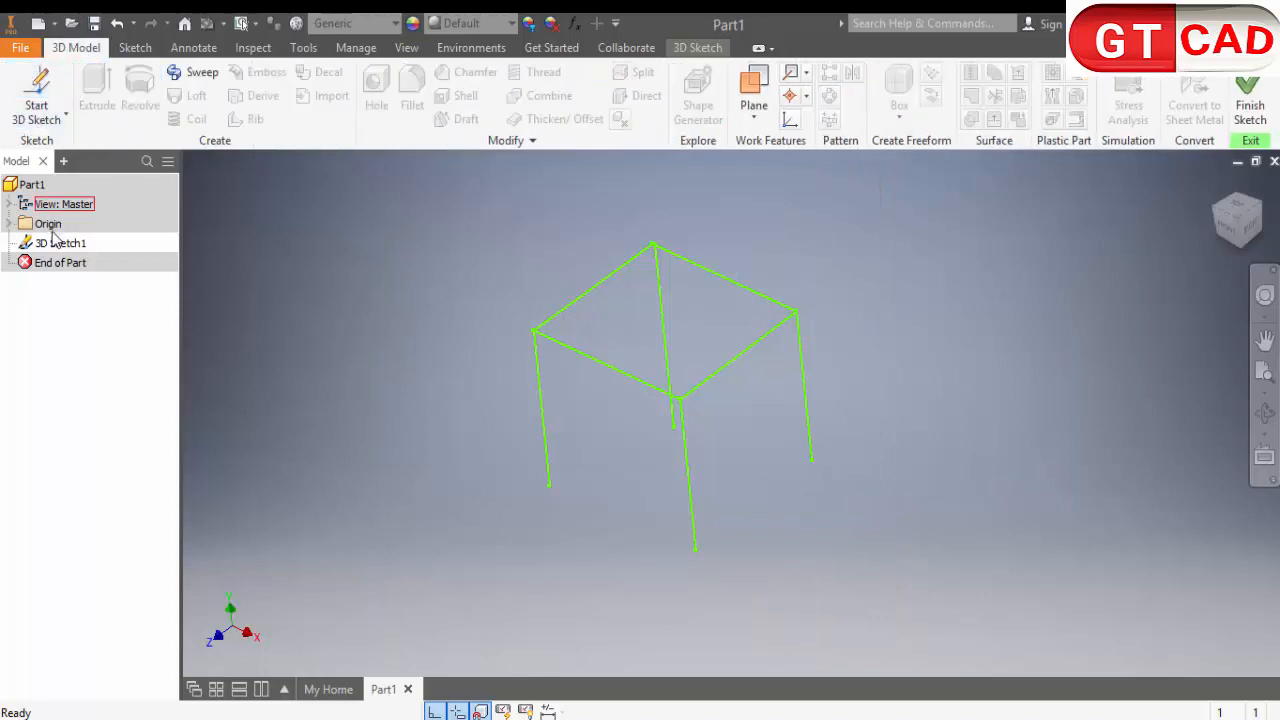
Finish the 3D sketch and reopen 3D Sketch1 for editing
left_click(42, 122)
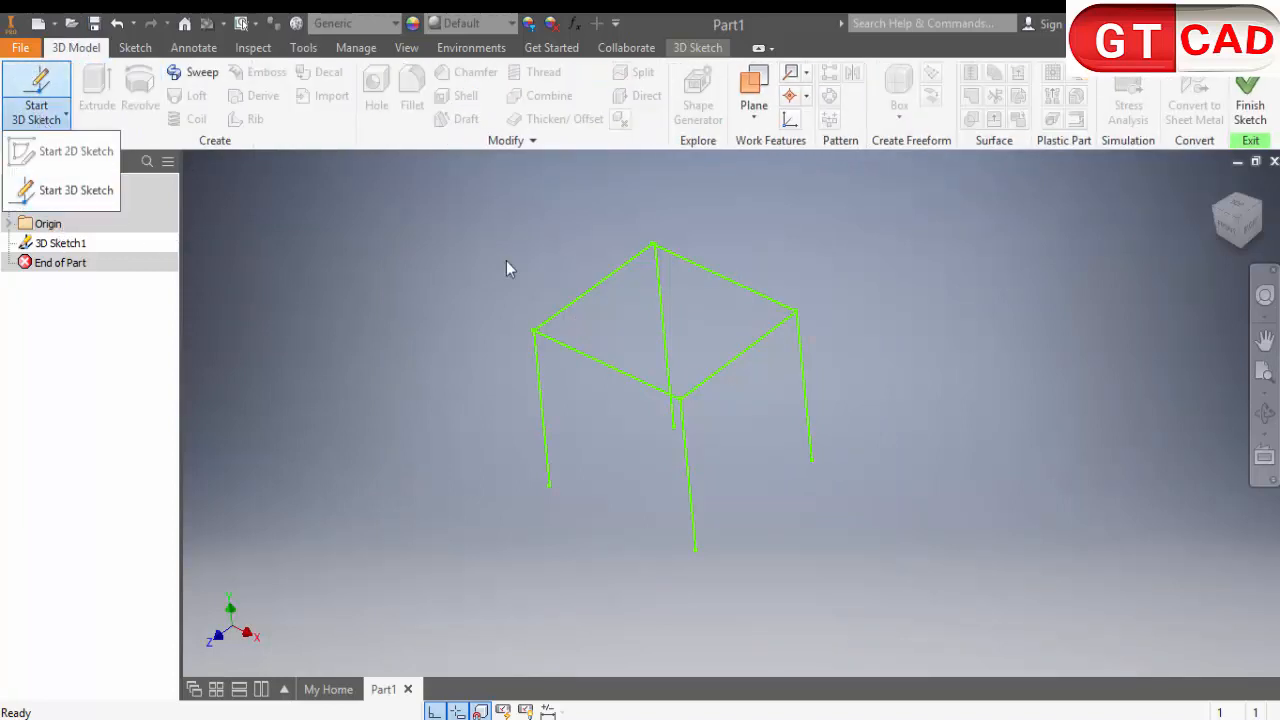
left_click(1250, 100)
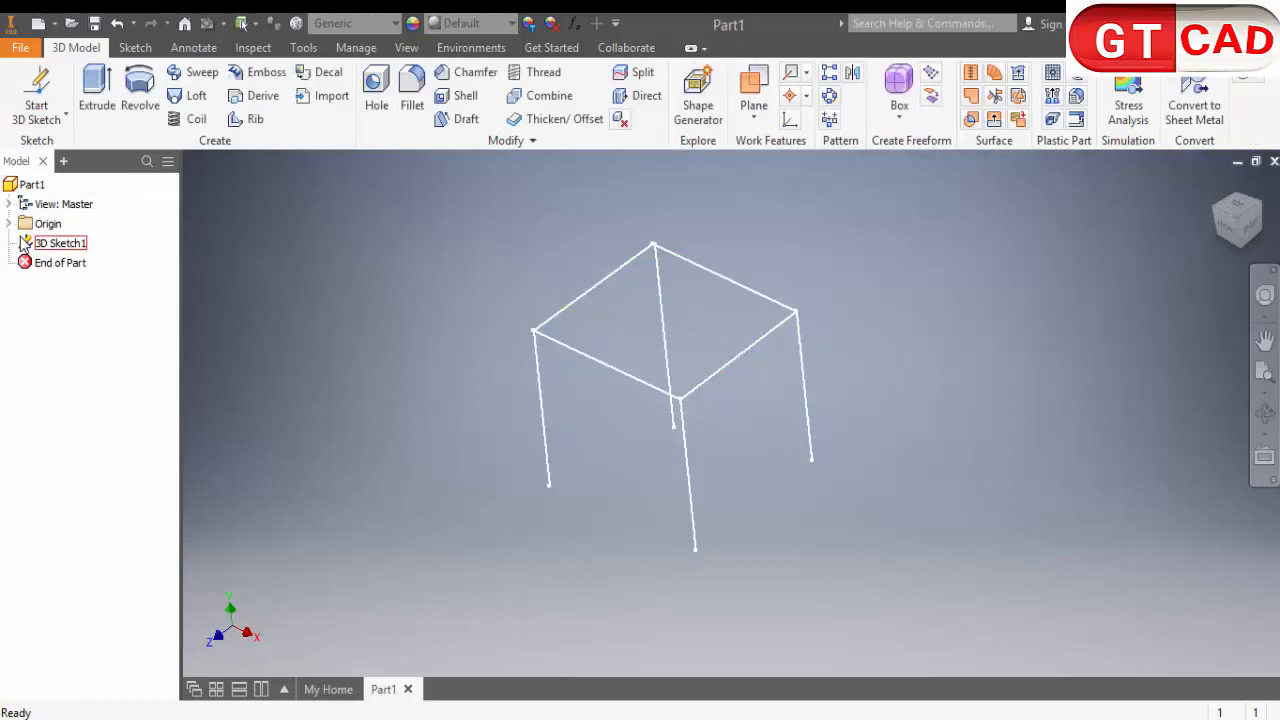
double_click(60, 243)
Draw the first crossbar line along Z from the top rectangle's front edge to its rear edge, about 2.5 mm from the origin-side corner
left_click(19, 90)
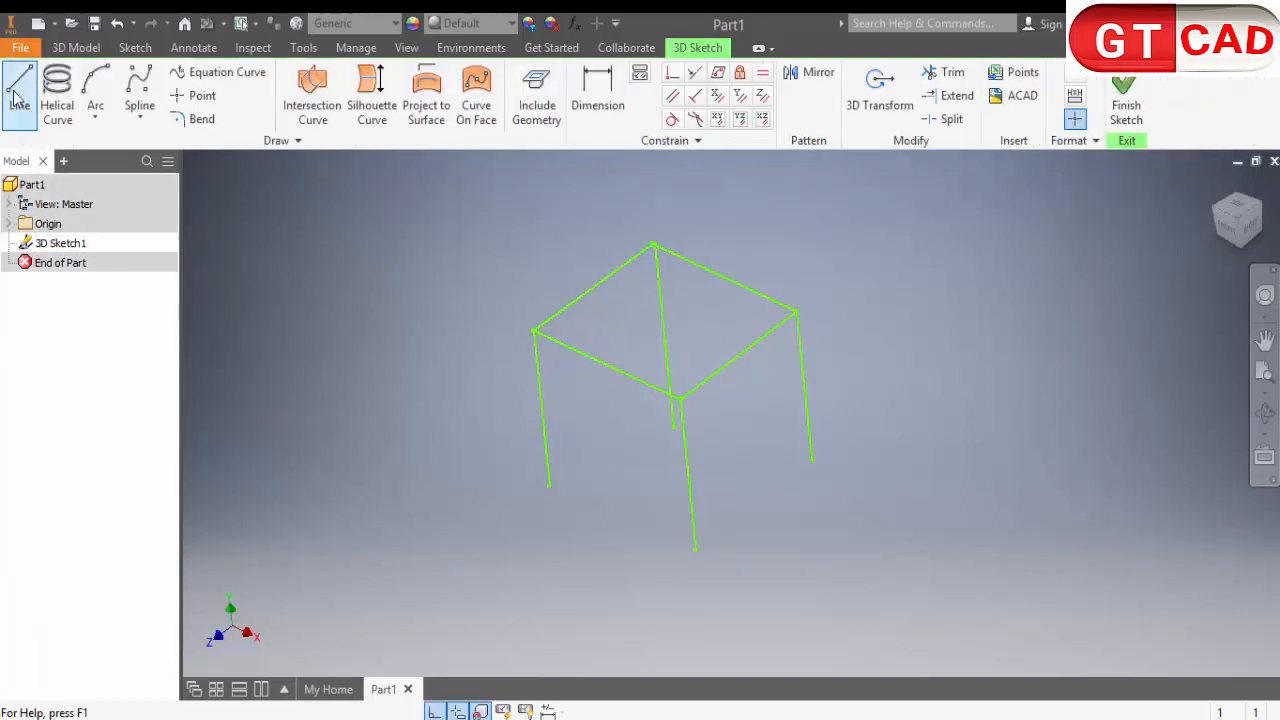
scroll(686, 251, "up", 5)
scroll(686, 251, "down", 5)
middle_click_drag(700, 260, 660, 457, "shift")
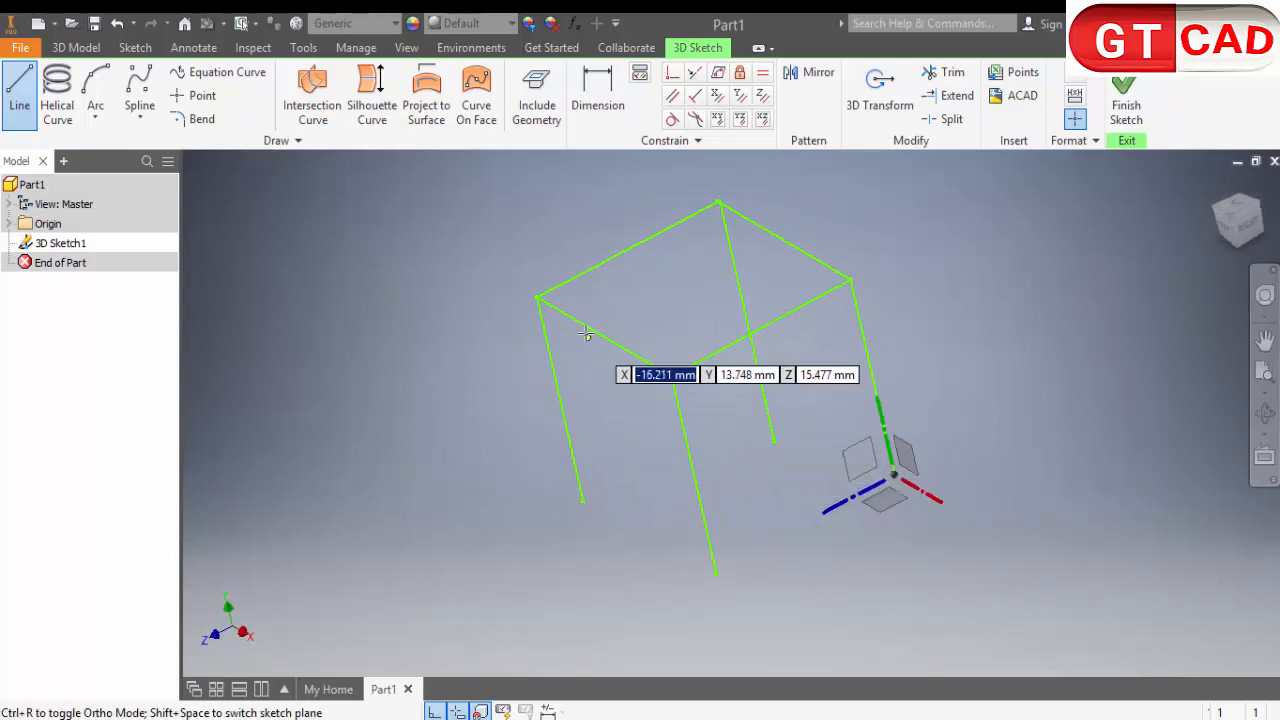
left_click(540, 299)
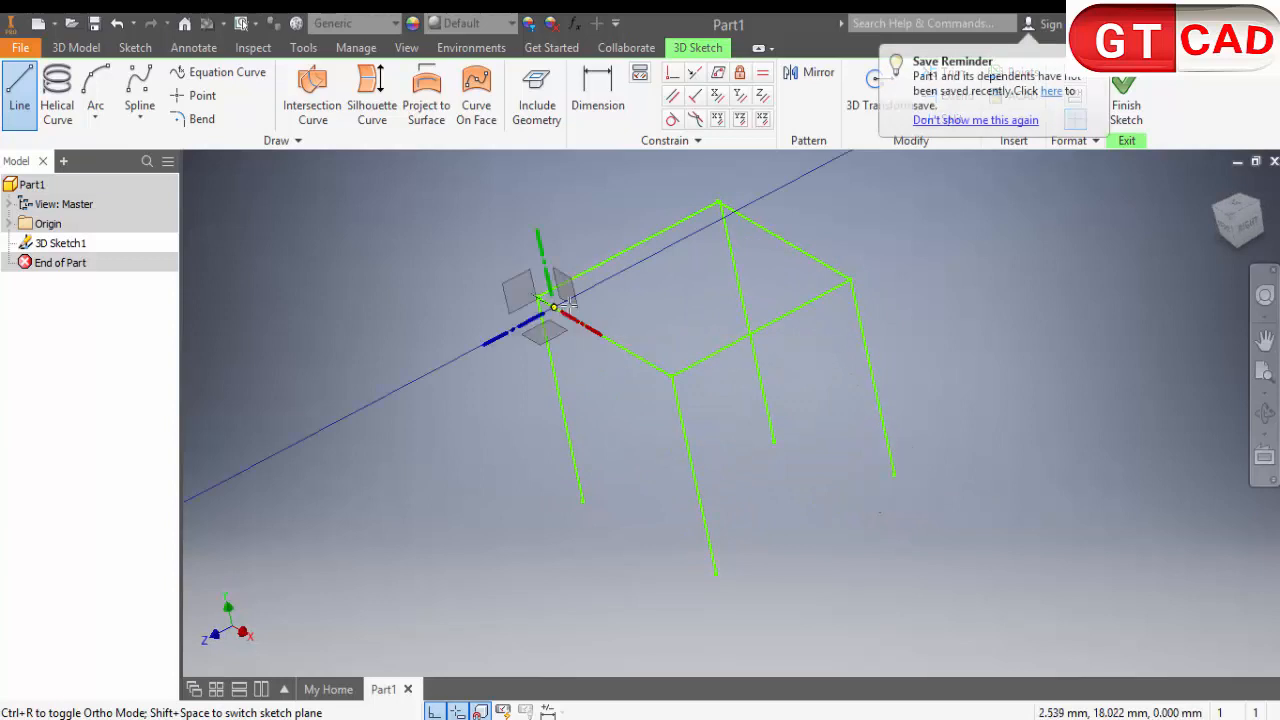
middle_click_drag(745, 237, 740, 310, "shift")
right_click(730, 306)
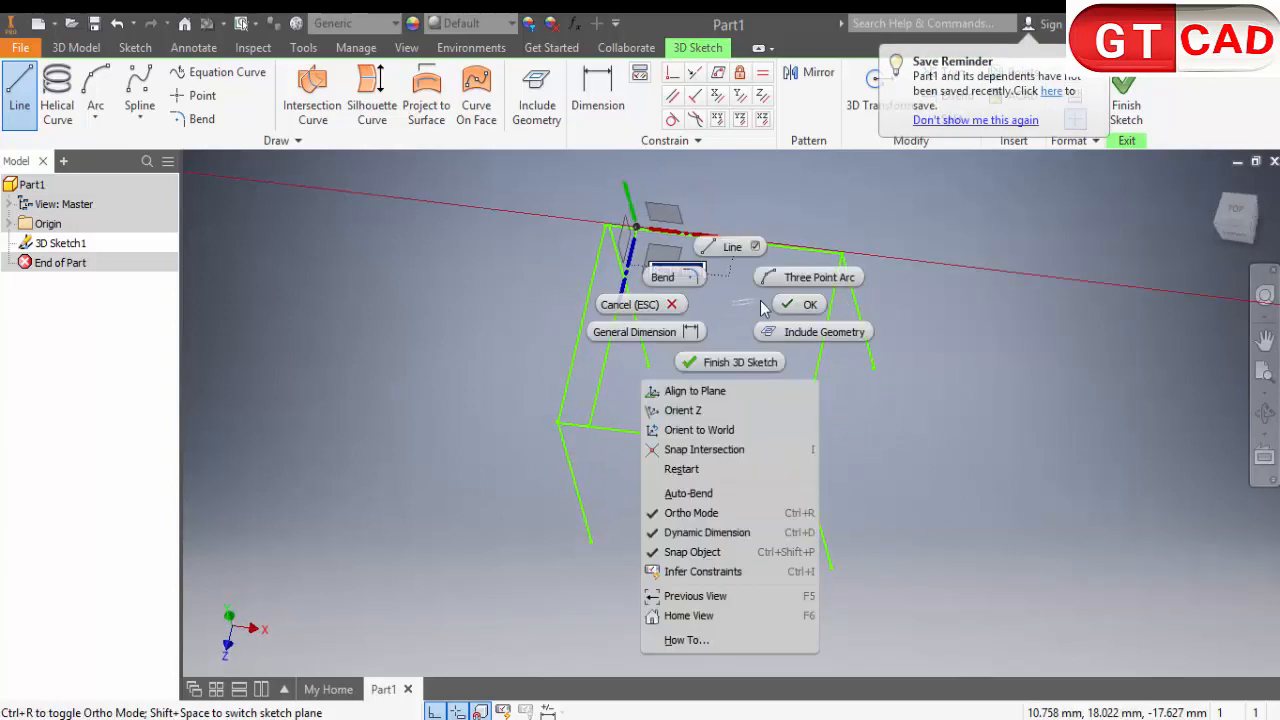
left_click(800, 303)
Draw a second crossbar line along Z between the front and rear top edges, about 5.7 mm from the origin-side corner
left_click(19, 95)
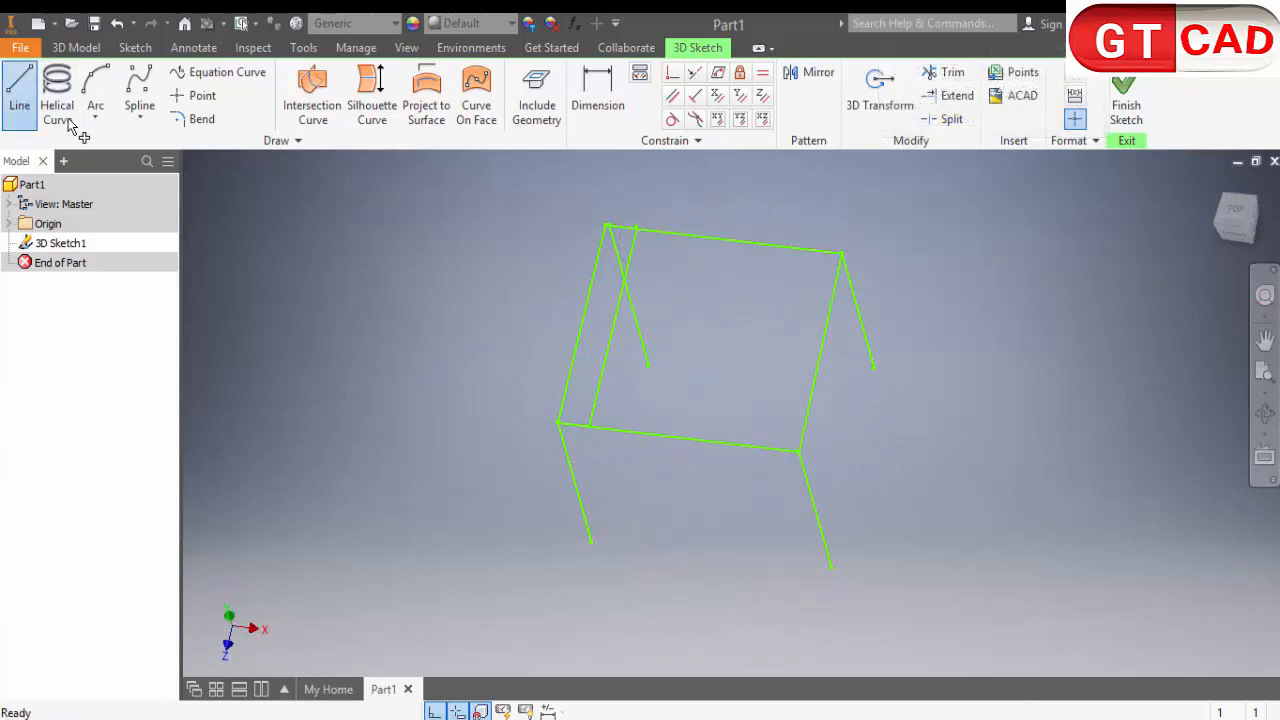
left_click(626, 431)
right_click(706, 297)
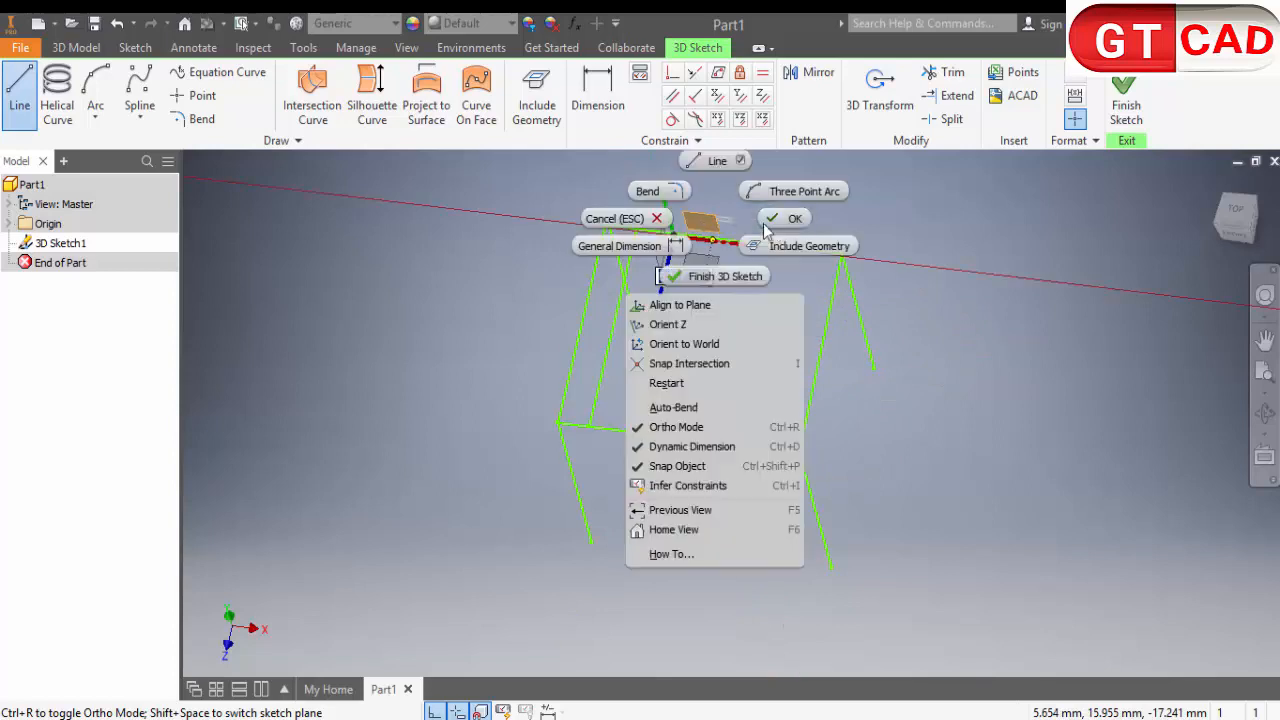
left_click(790, 297)
mouse_move(749, 337)
middle_mouse_down("shift")
mouse_move(775, 291)
mouse_move(723, 306)
mouse_move(653, 283)
middle_mouse_up("shift")
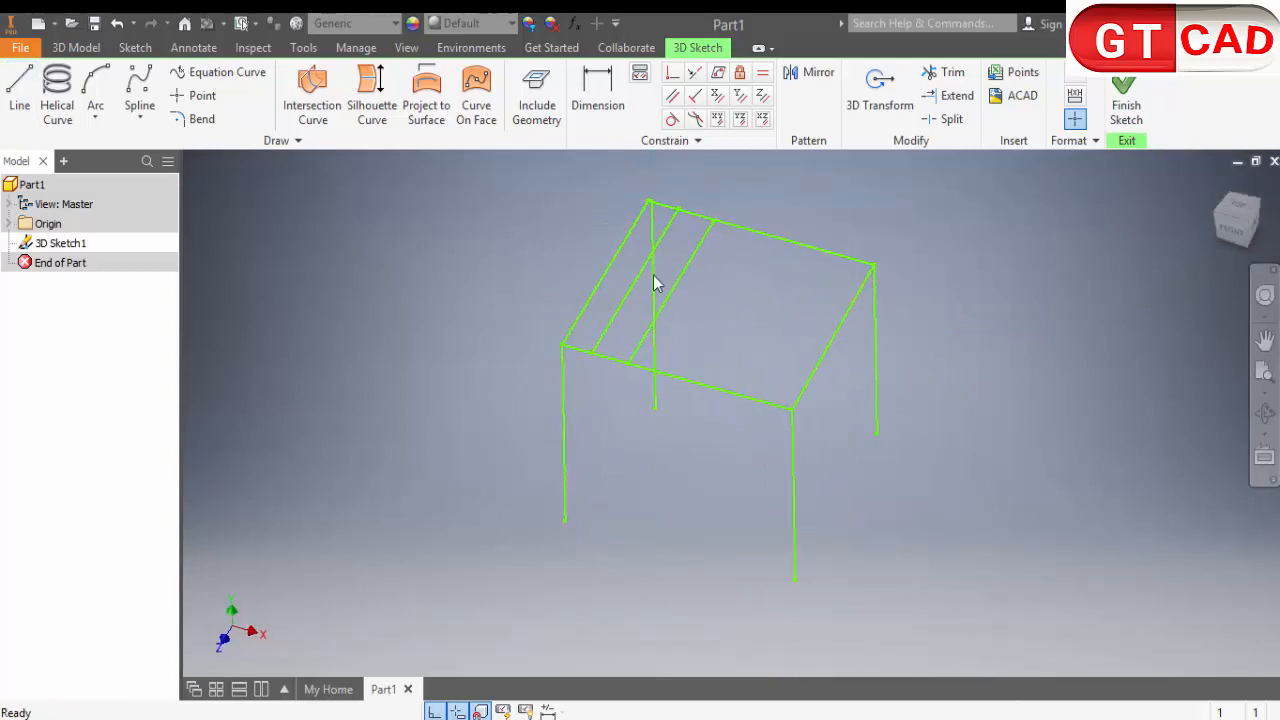
Draw a third crossbar line along Z between the front and rear top edges, about 9.8 mm from the origin-side corner
left_click(20, 92)
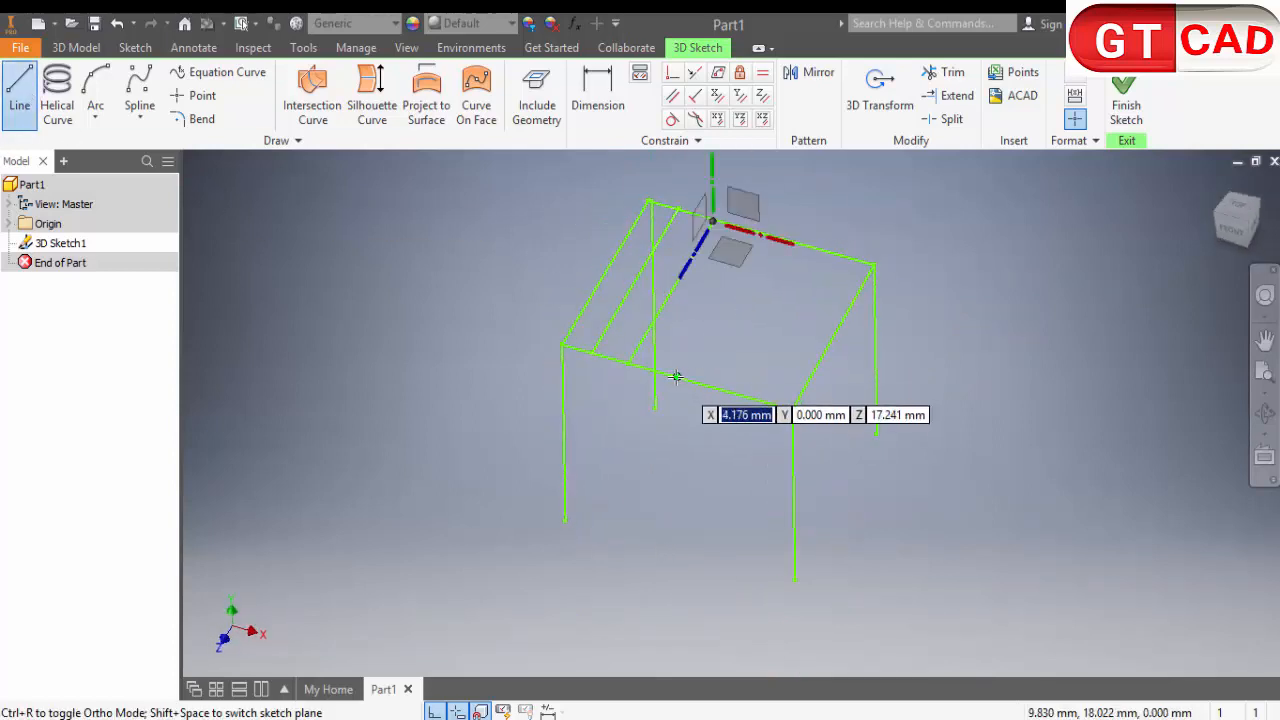
left_click(676, 376)
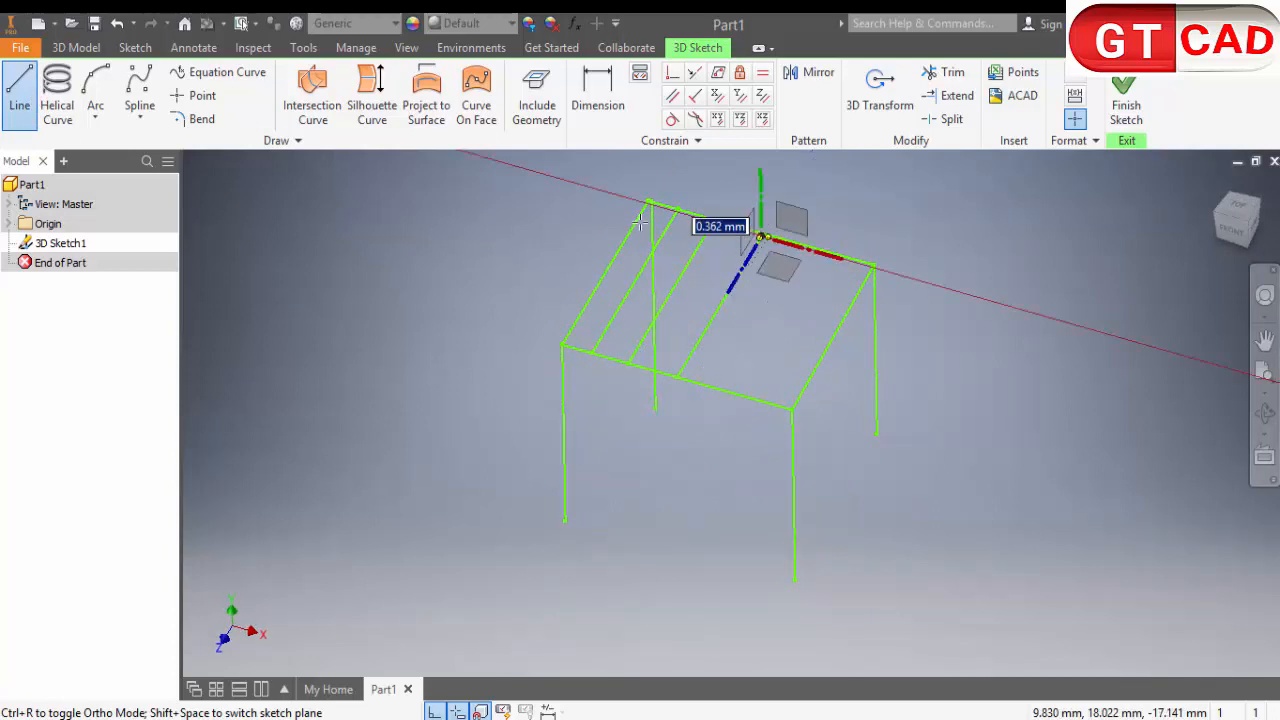
right_click(465, 212)
left_click(531, 218)
left_click(20, 92)
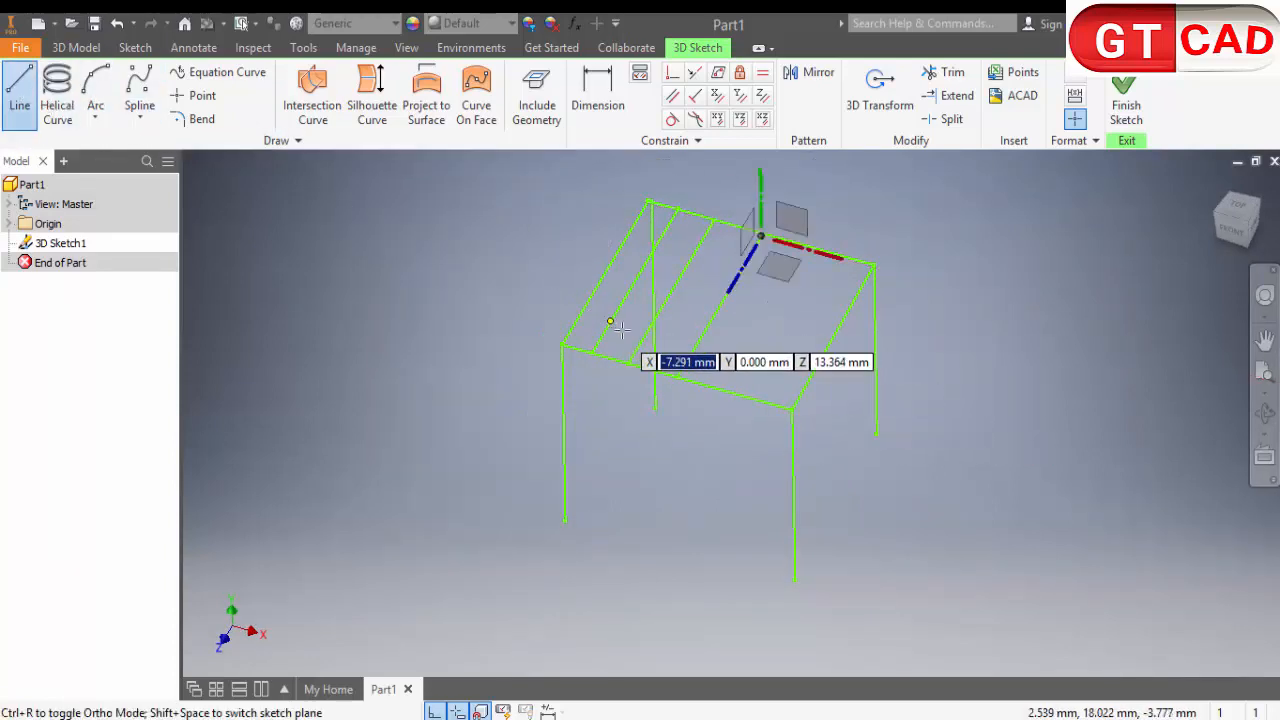
right_click(952, 388)
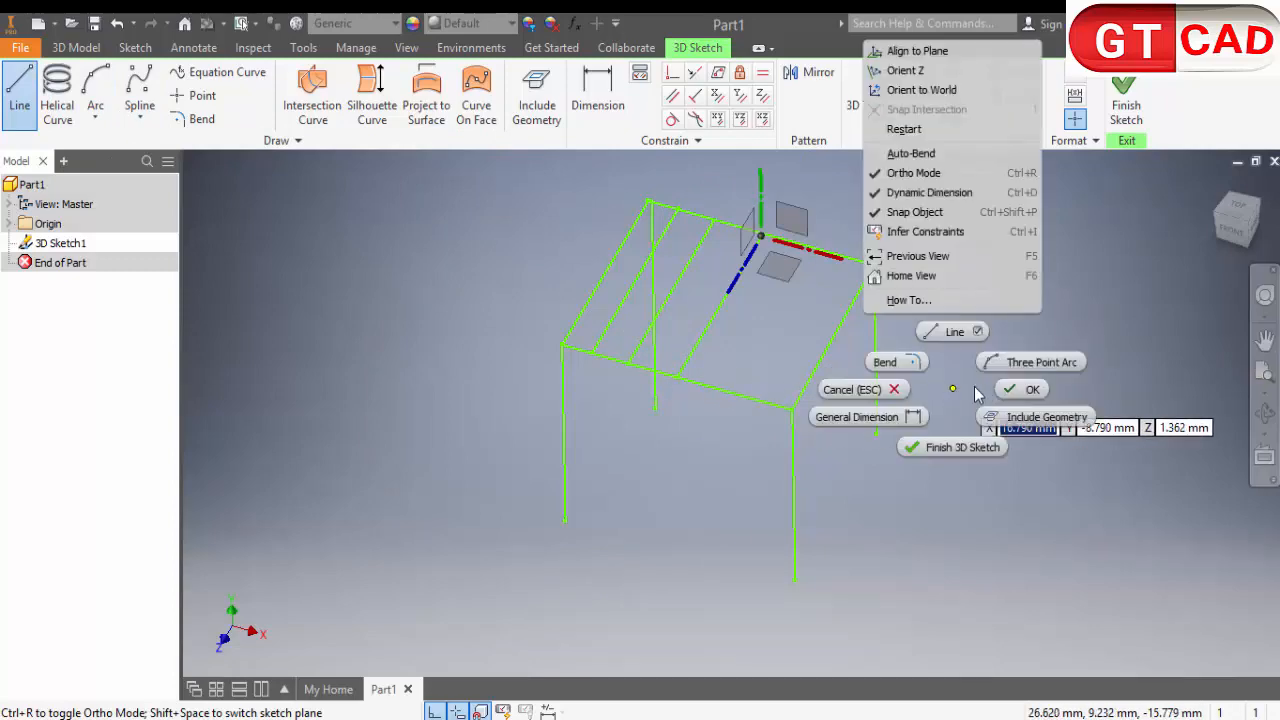
left_click(996, 386)
key("Escape")
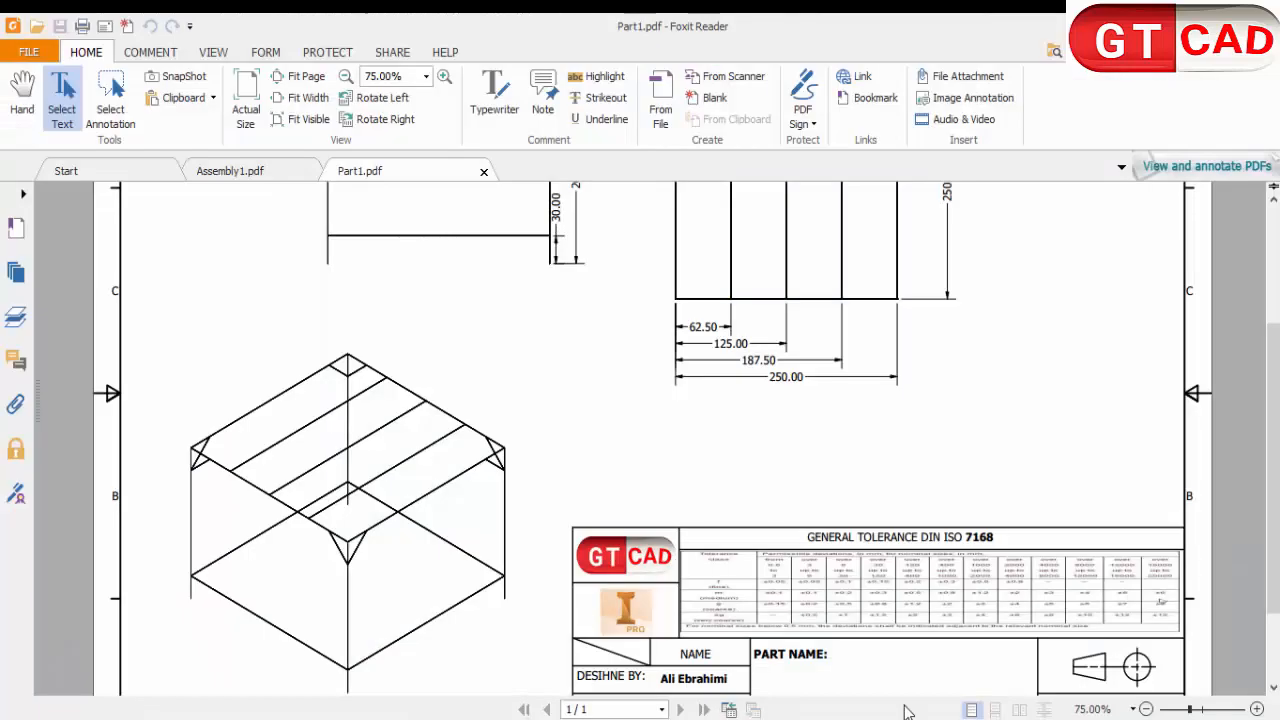
Check the frame views in Part1.pdf, and constrain the four vertical leg lines to equal length
scroll(757, 587, "up", 3)
scroll(643, 523, "down", 3, "ctrl")
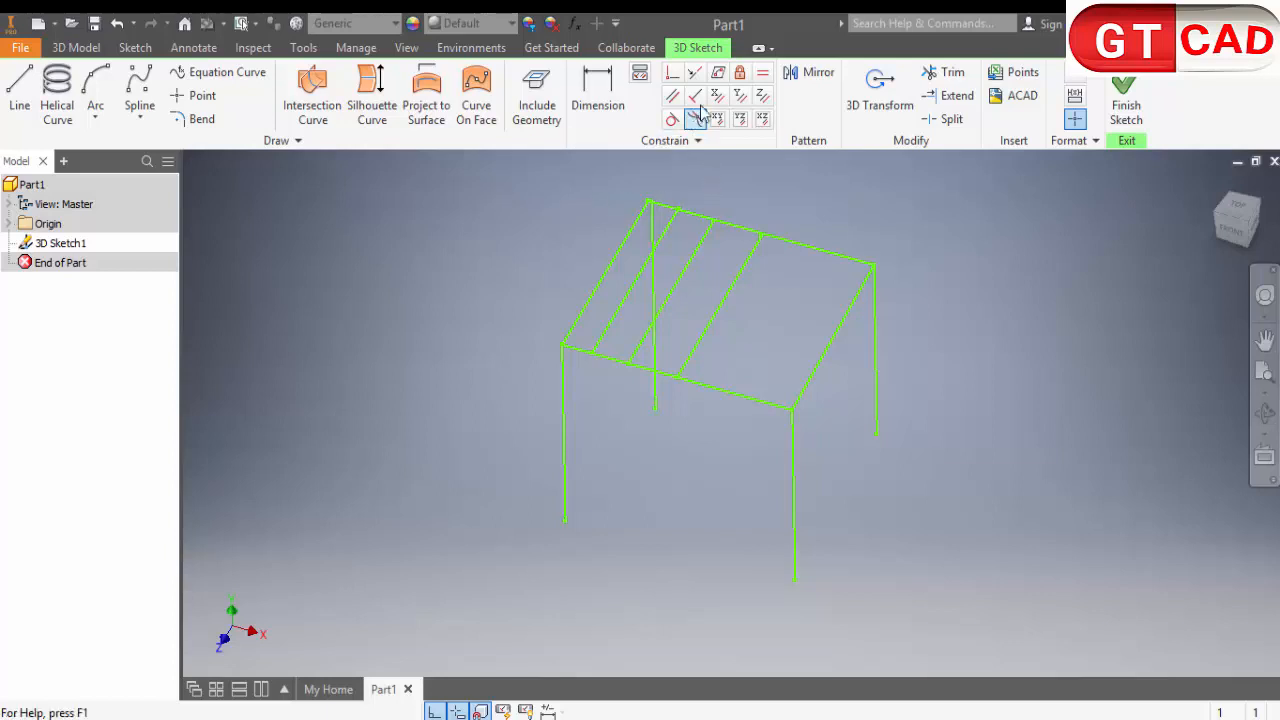
left_click(761, 74)
left_click(874, 360)
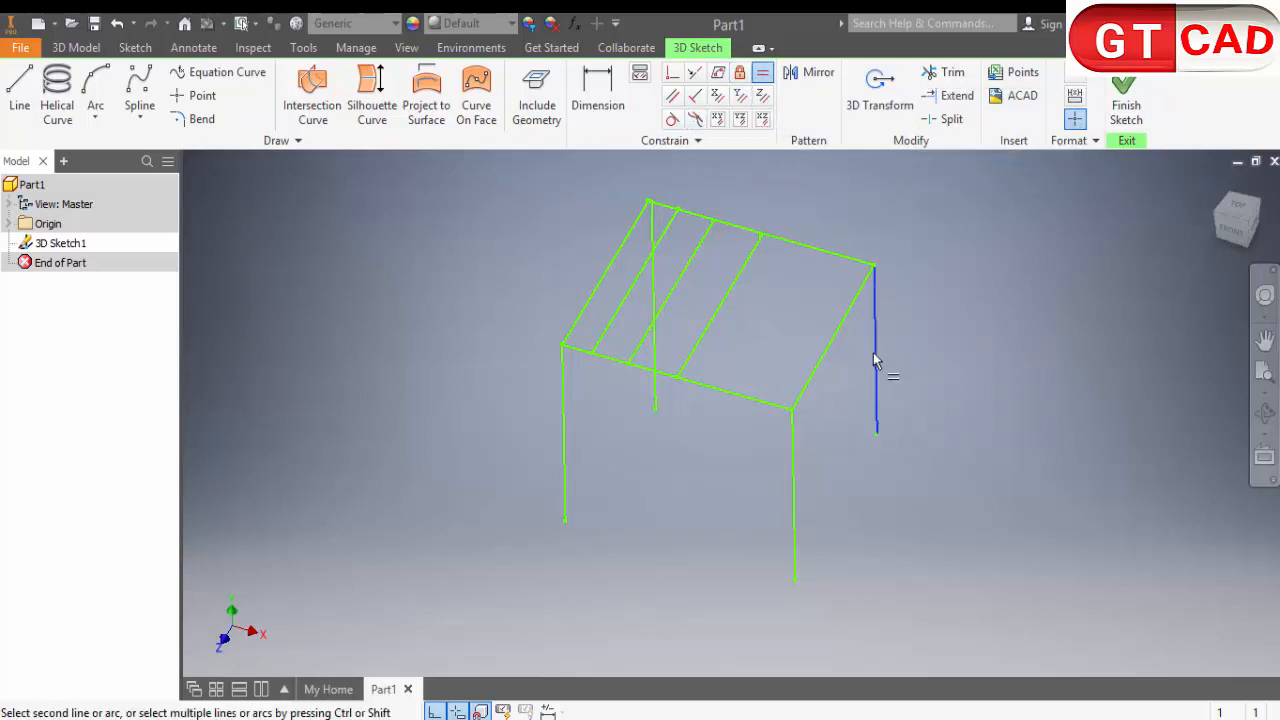
left_click(794, 486)
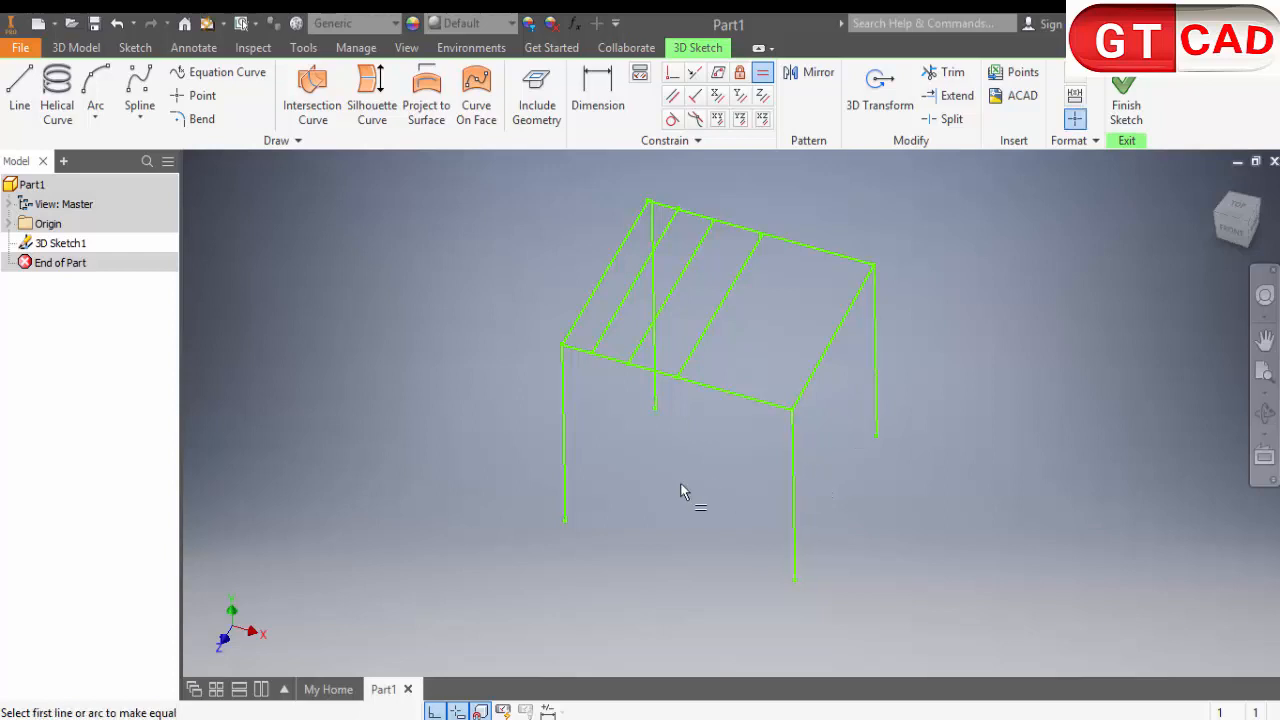
left_click(566, 453)
left_click(793, 478)
left_click(654, 392)
left_click(567, 441)
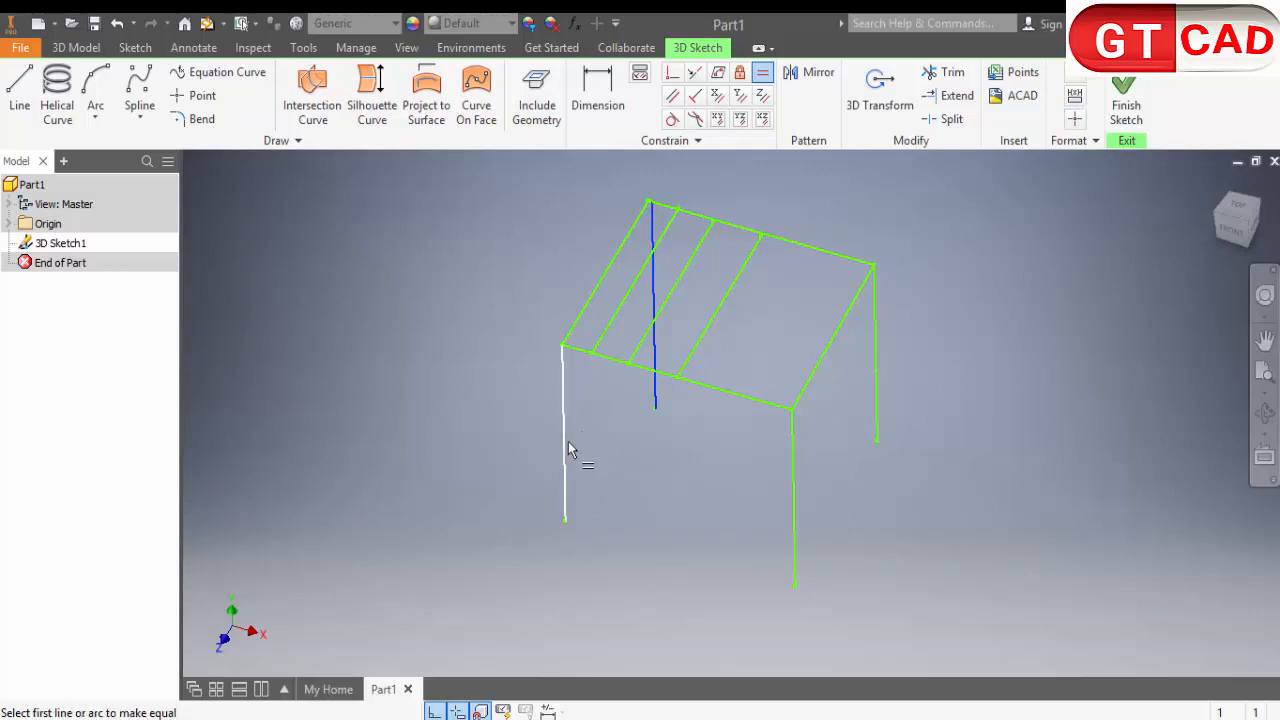
right_click(441, 396)
left_click(507, 400)
Examine the top view in Part1.pdf for the crossbar spacing and overall frame dimensions
mouse_move(507, 400)
middle_mouse_down("shift")
mouse_move(569, 446)
mouse_move(528, 432)
mouse_move(460, 437)
mouse_move(623, 437)
mouse_move(477, 443)
mouse_move(520, 474)
mouse_move(514, 463)
mouse_move(585, 452)
mouse_move(526, 451)
middle_mouse_up("shift")
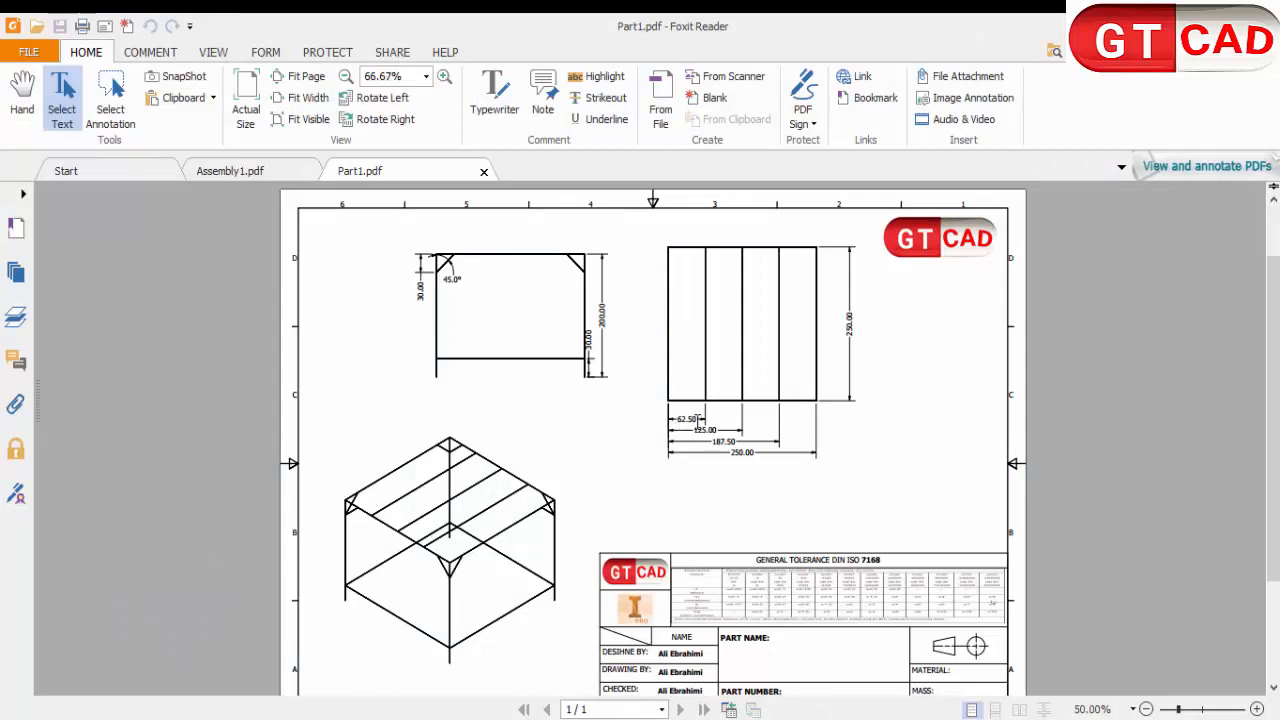
scroll(697, 425, "up", 3, "ctrl")
scroll(742, 380, "up", 2)
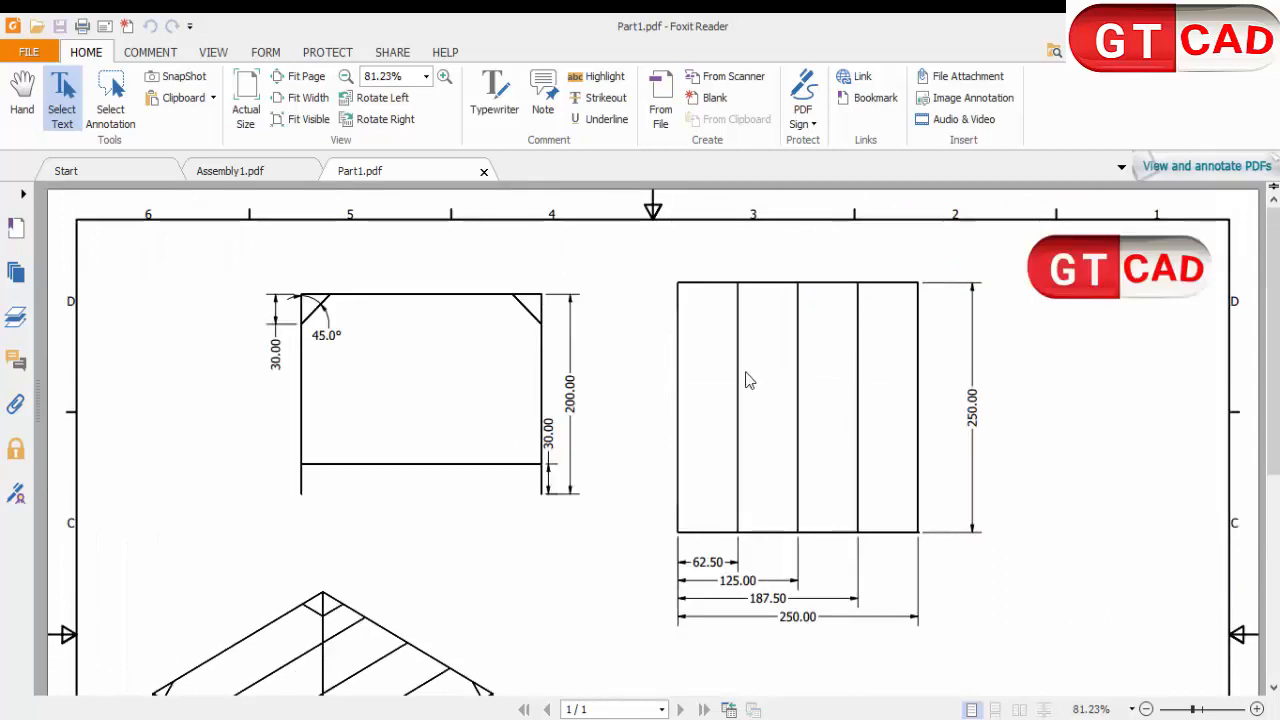
scroll(728, 420, "down", 2)
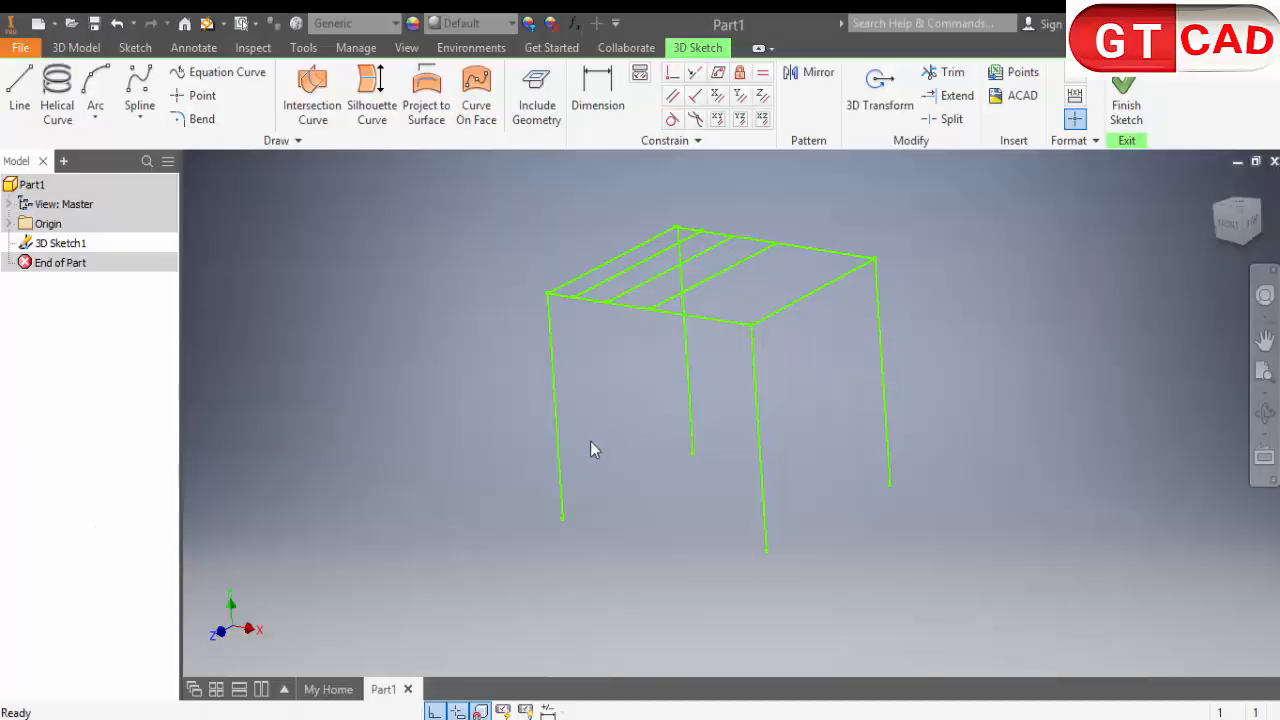
mouse_move(590, 441)
middle_mouse_down("shift")
mouse_move(657, 463)
mouse_move(640, 440)
middle_mouse_up("shift")
left_click(592, 105)
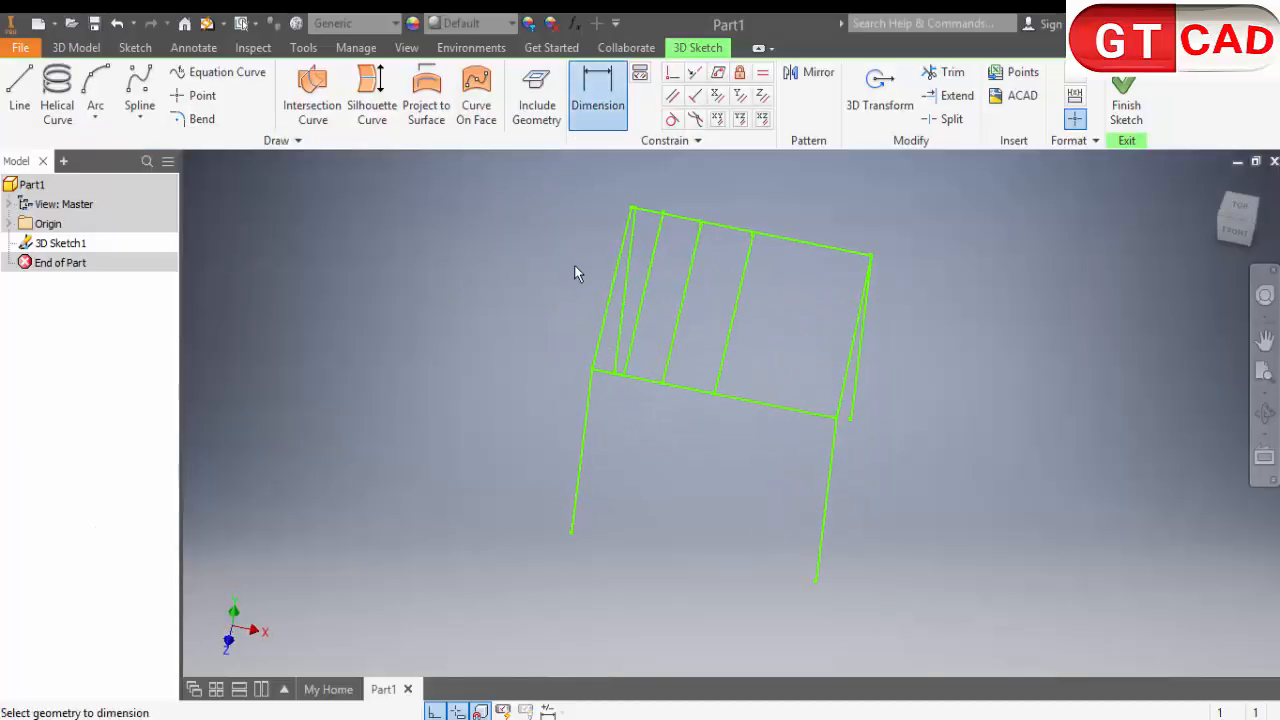
left_click(599, 347)
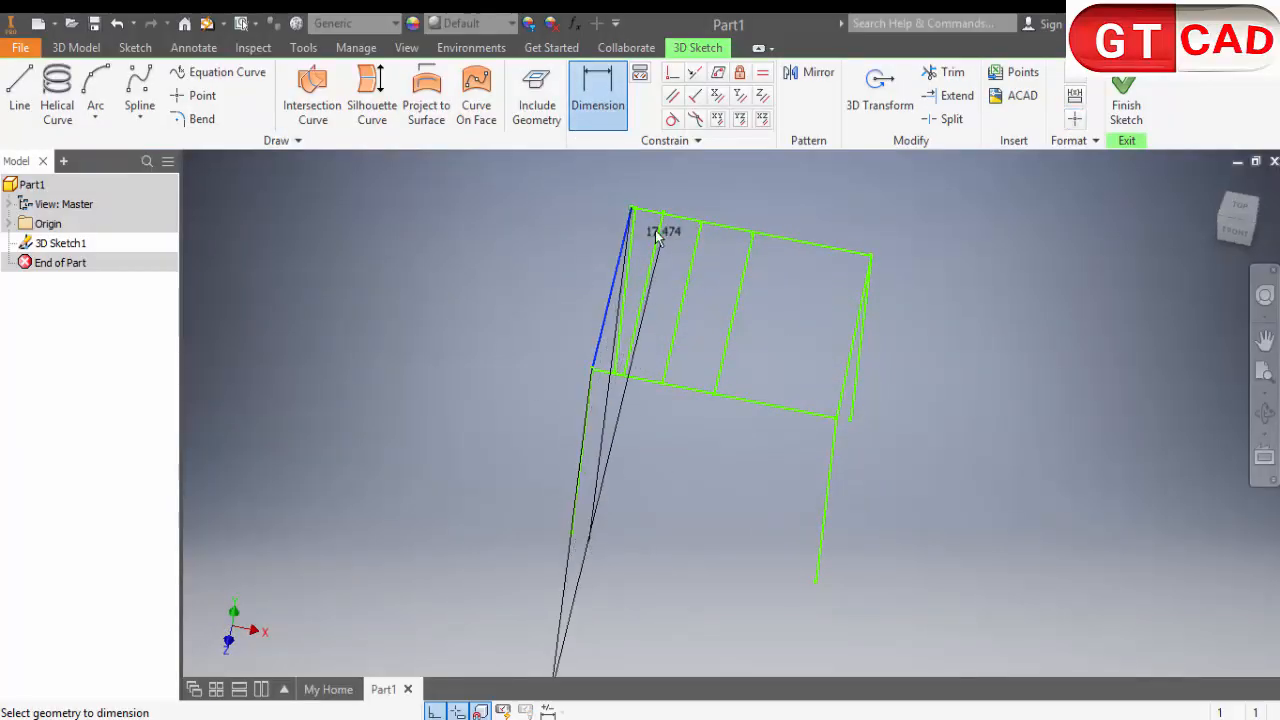
key("Escape")
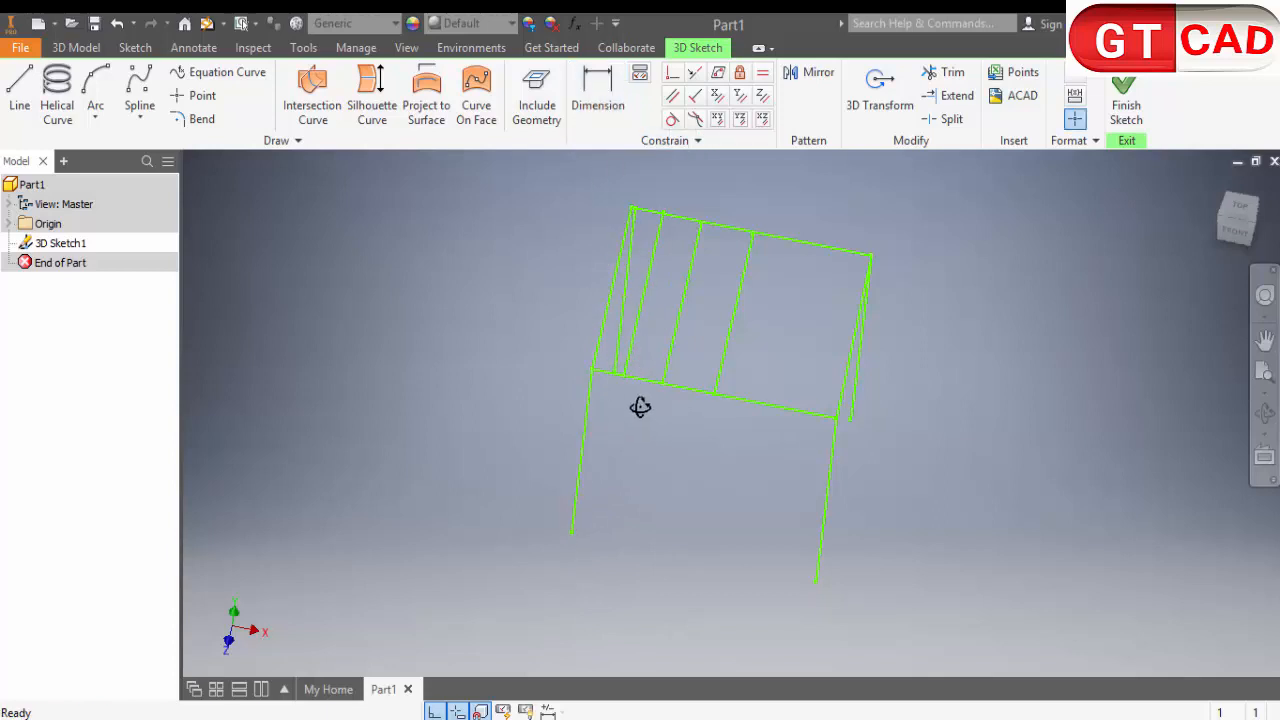
mouse_move(640, 403)
middle_mouse_down("shift")
mouse_move(666, 386)
mouse_move(646, 403)
mouse_move(617, 240)
mouse_move(657, 300)
middle_mouse_up("shift")
scroll(633, 298, "up", 3)
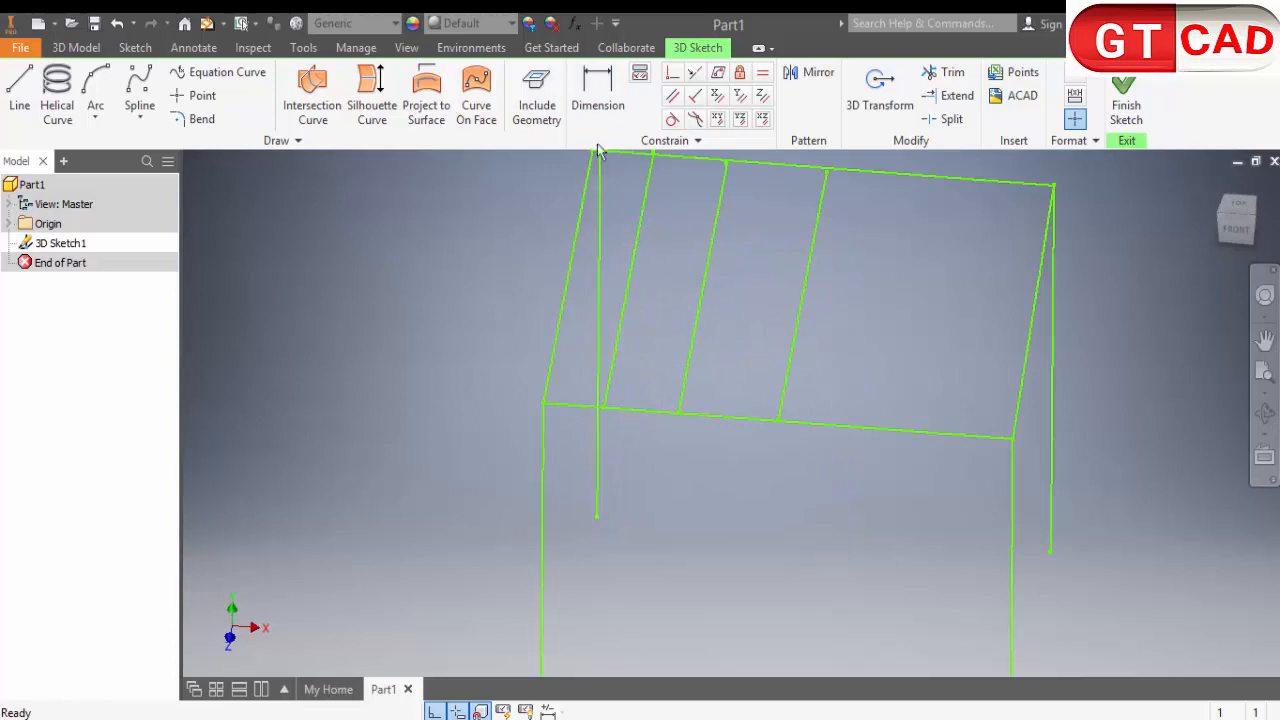
left_click(603, 101)
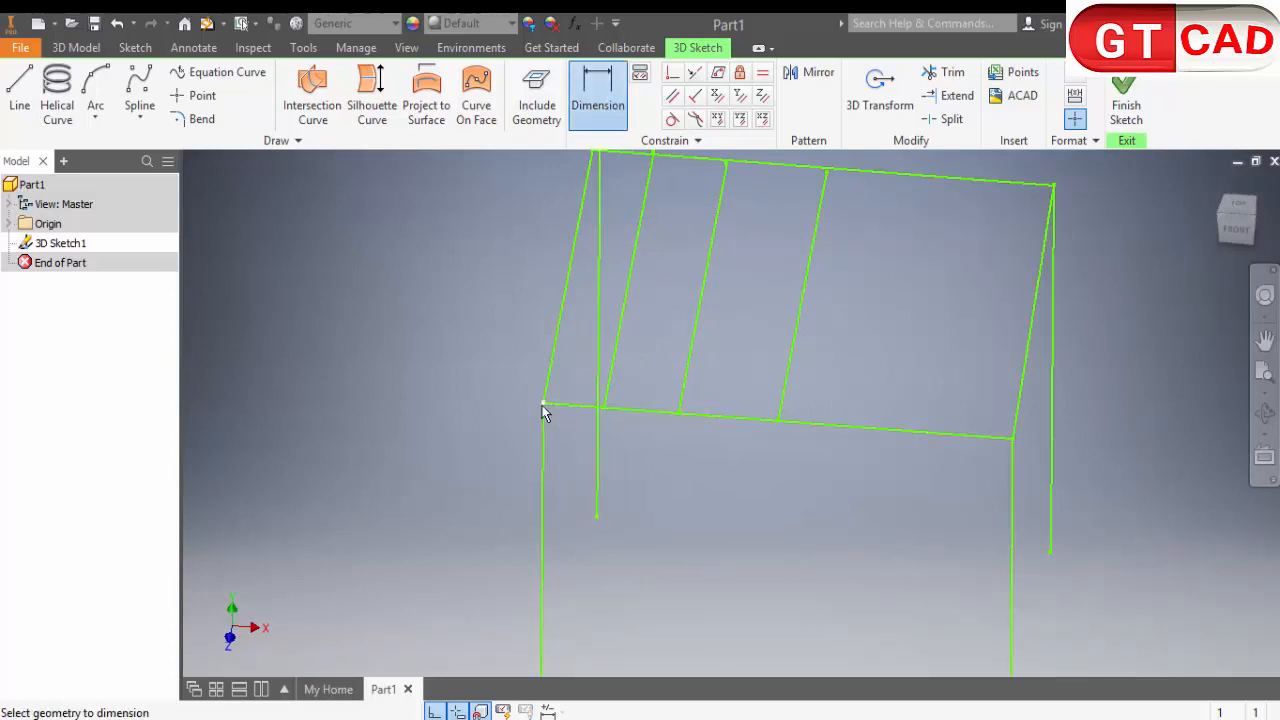
left_click(543, 405)
key("Escape")
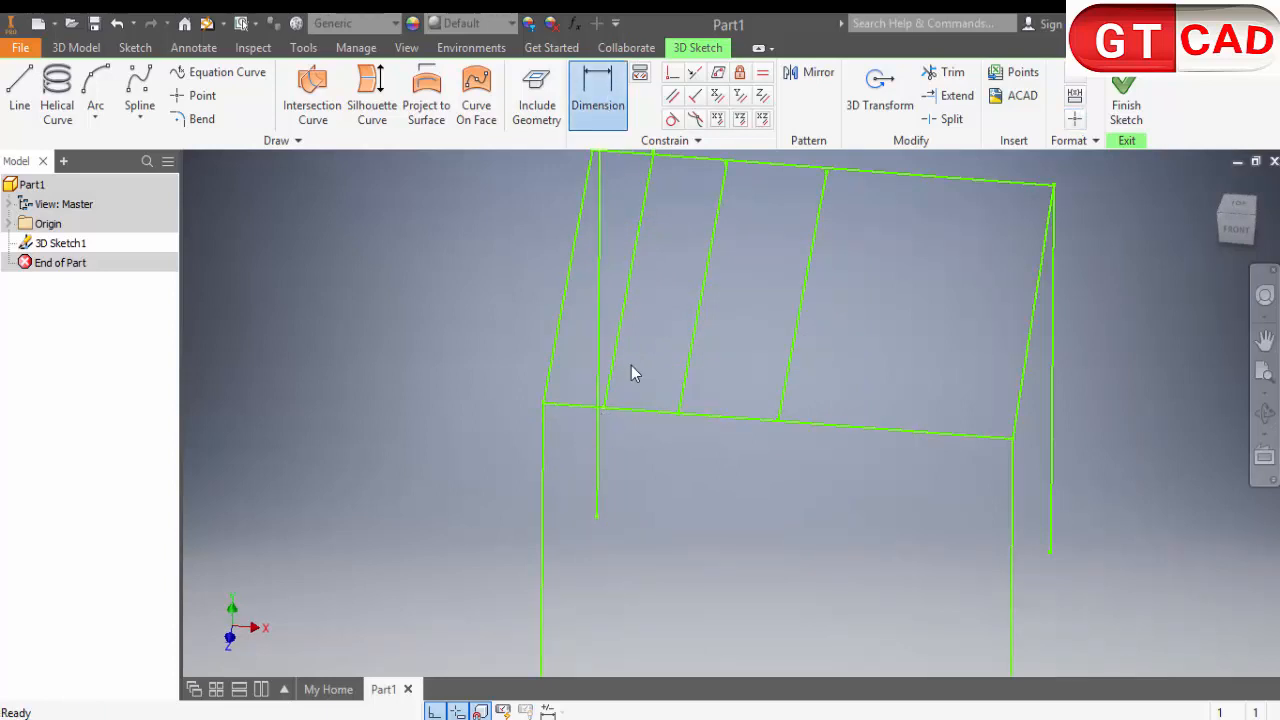
left_click(610, 398)
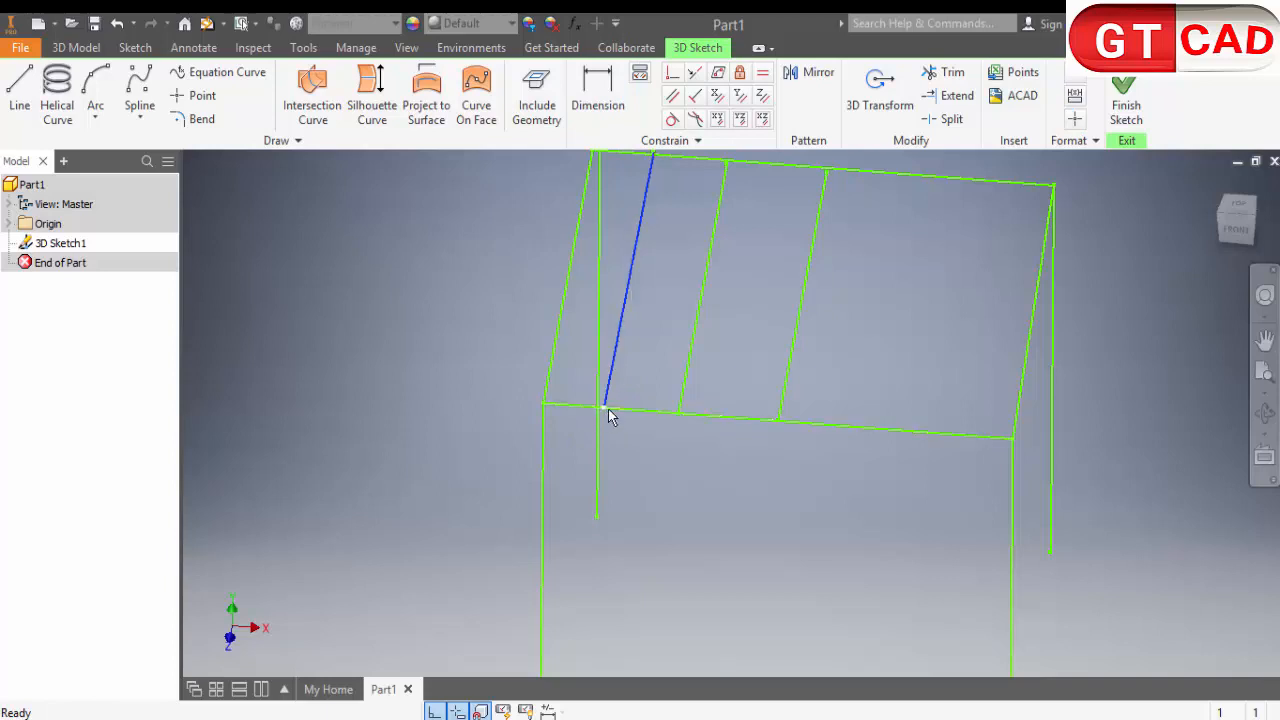
left_click(604, 408)
middle_click_drag(652, 314, 635, 394)
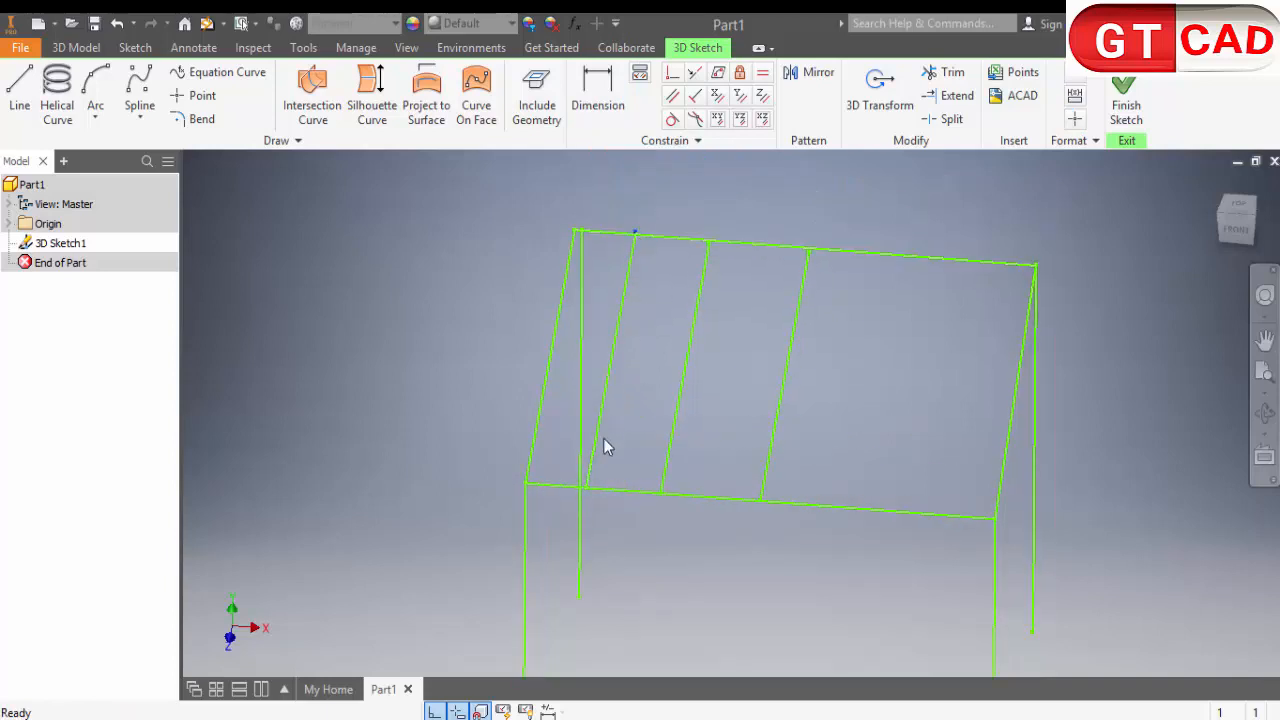
left_click(598, 95)
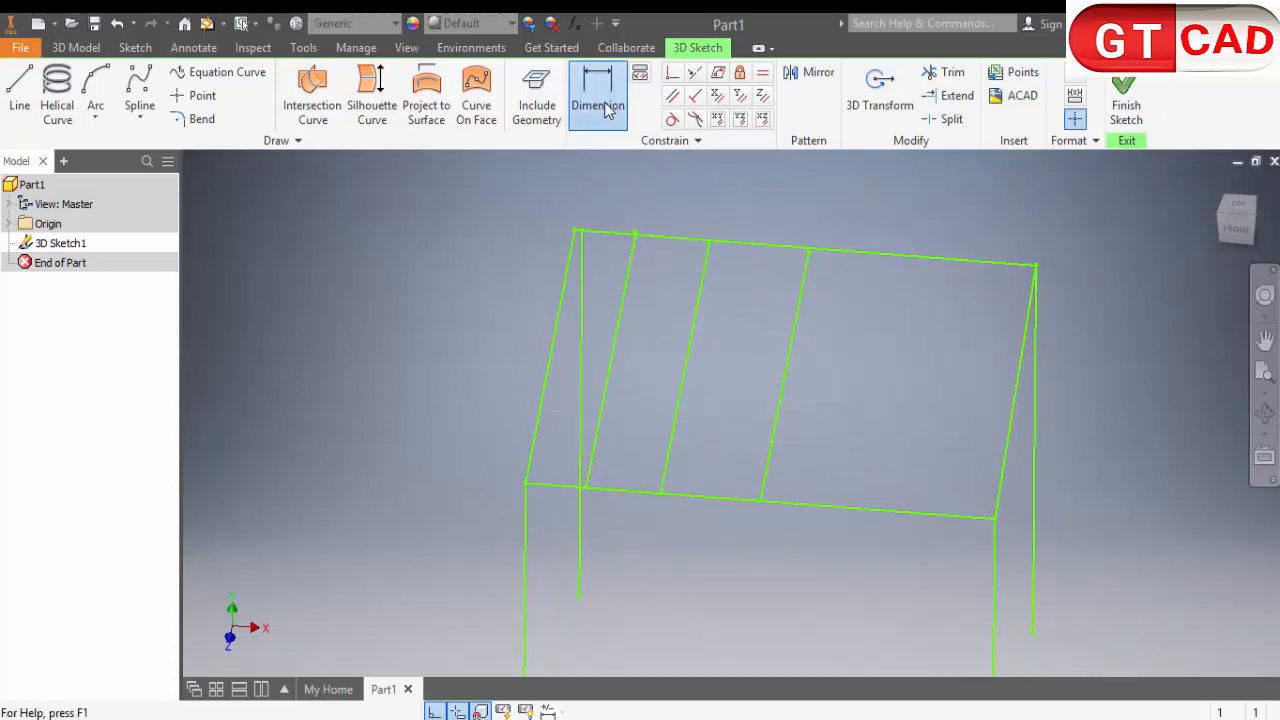
left_click(615, 347)
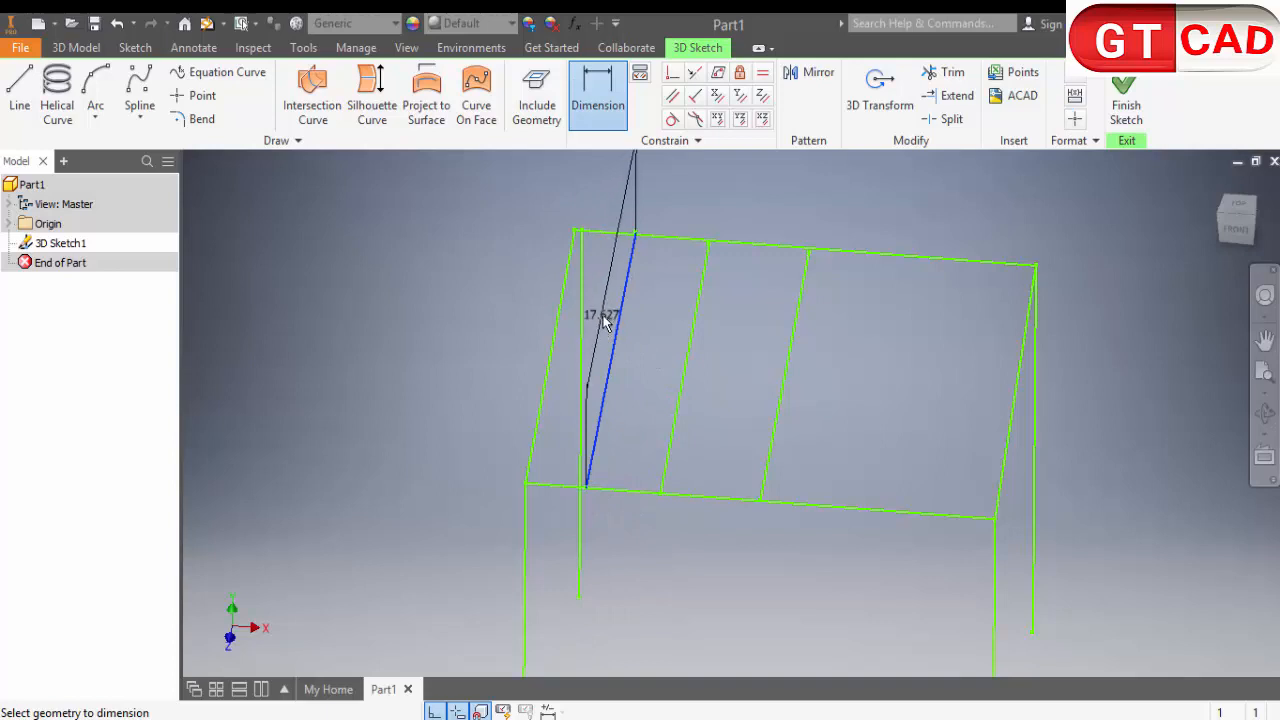
key("Escape")
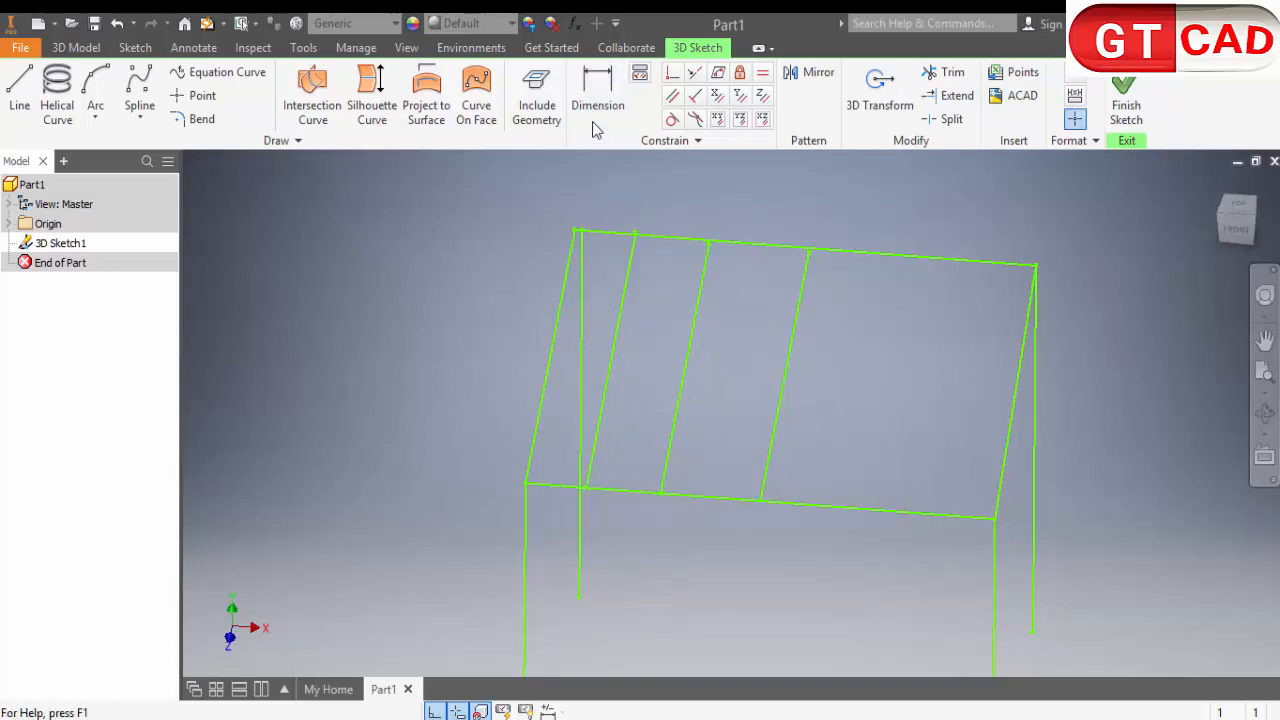
Try to dimension the spacing between the front origin-side corner and the first crossbar at 62.5 mm
left_click(595, 110)
left_click(527, 488)
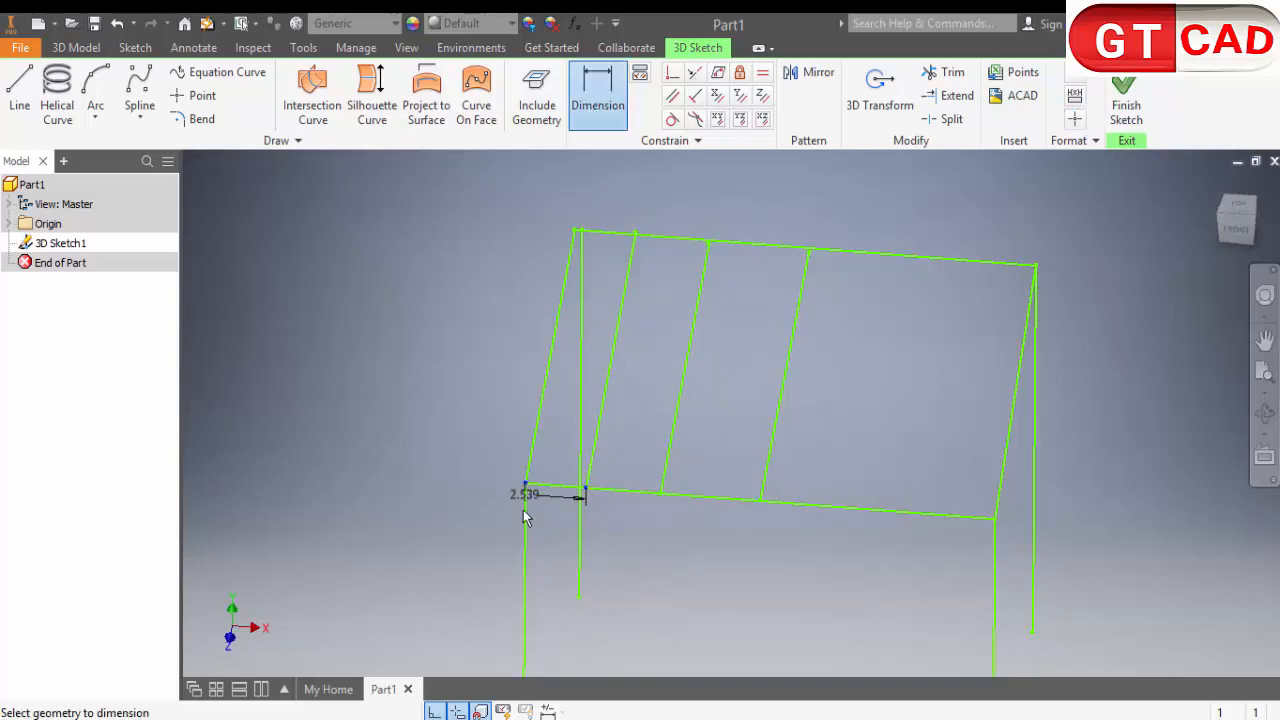
left_click(480, 536)
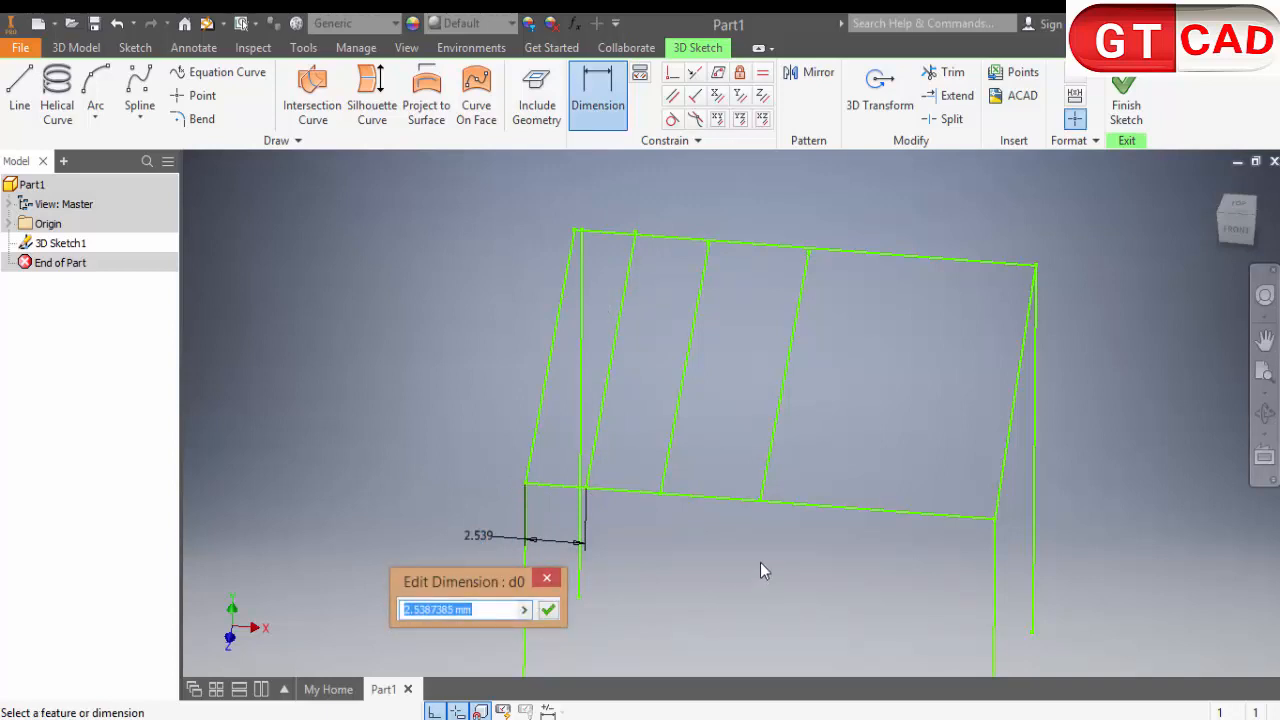
type("62")
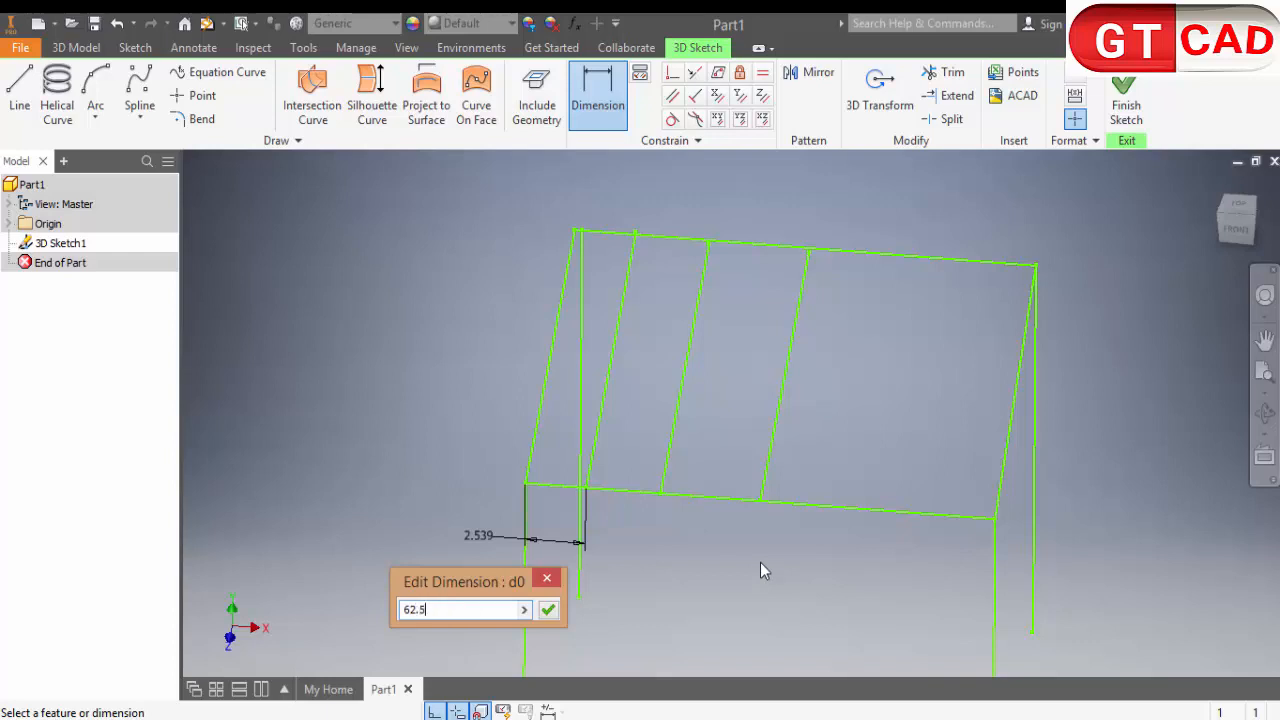
type(".5")
key("Return")
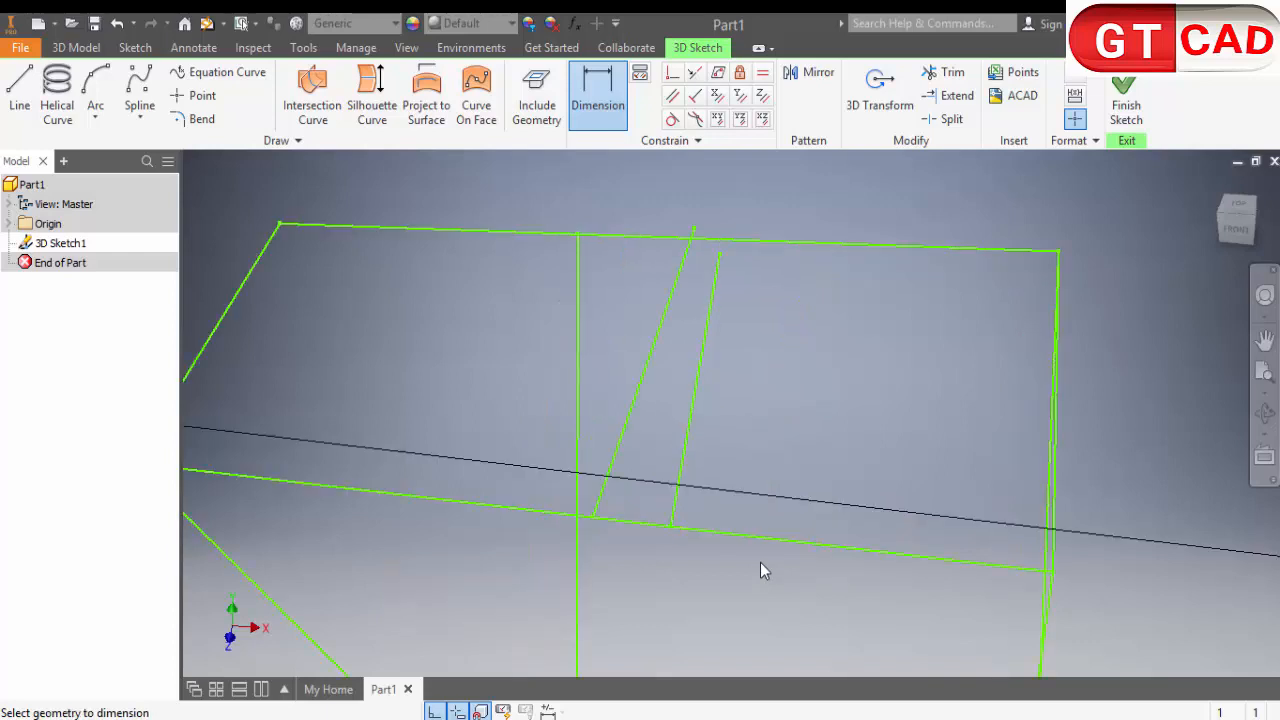
Undo the 62.5 mm crossbar spacing and delete its dimension from the sketch
scroll(666, 400, "down", 5)
mouse_move(698, 452)
middle_mouse_down("shift")
mouse_move(749, 409)
mouse_move(639, 481)
middle_mouse_up("shift")
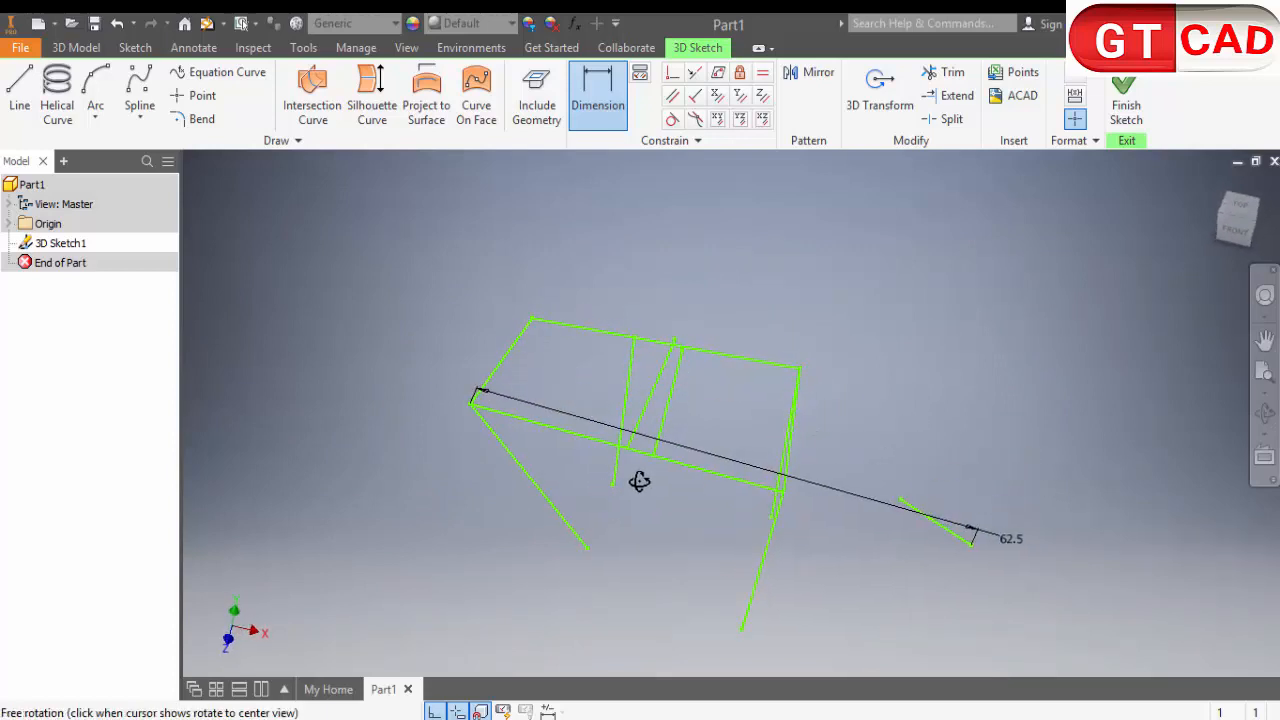
key("Escape")
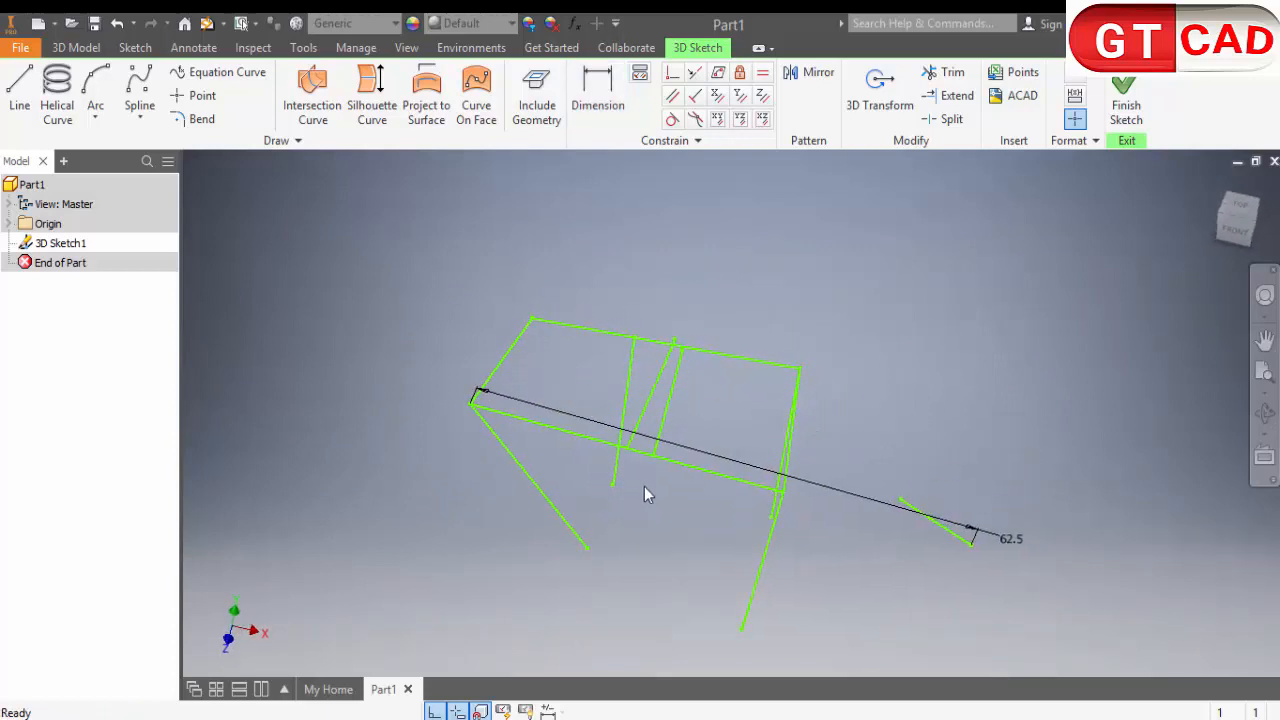
key("ctrl+z")
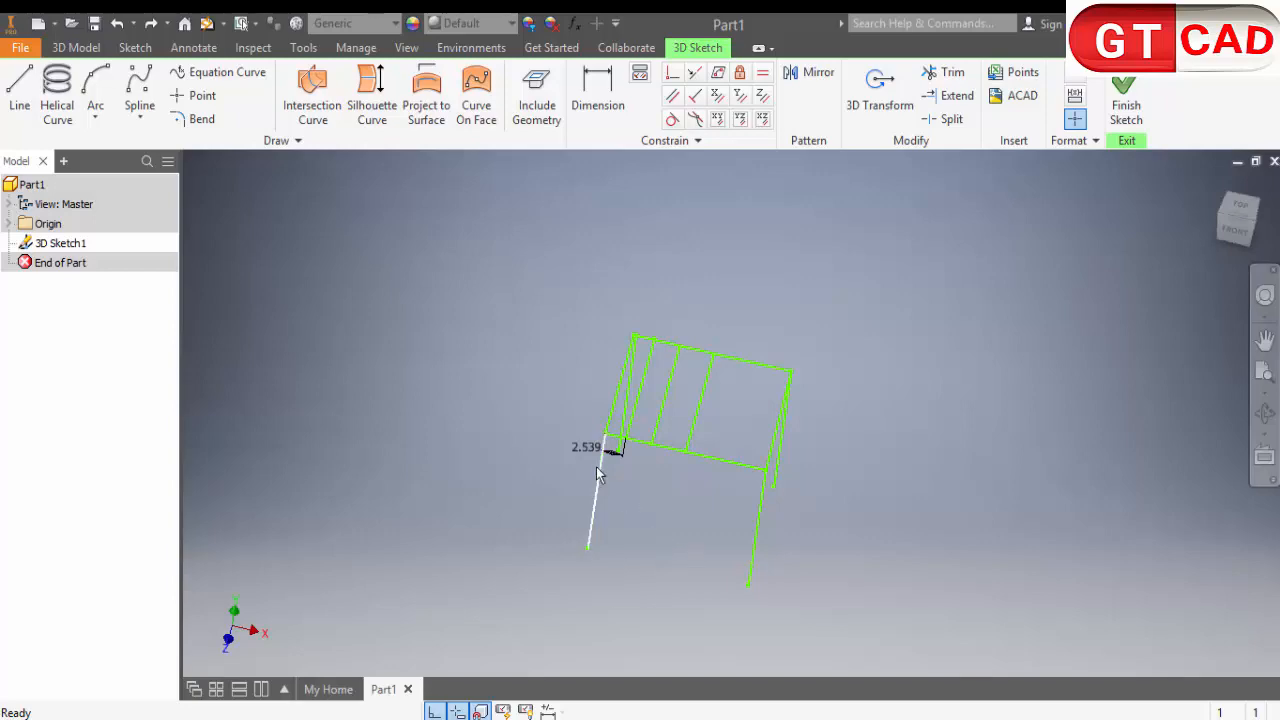
left_click_drag(597, 474, 585, 452)
key("Delete")
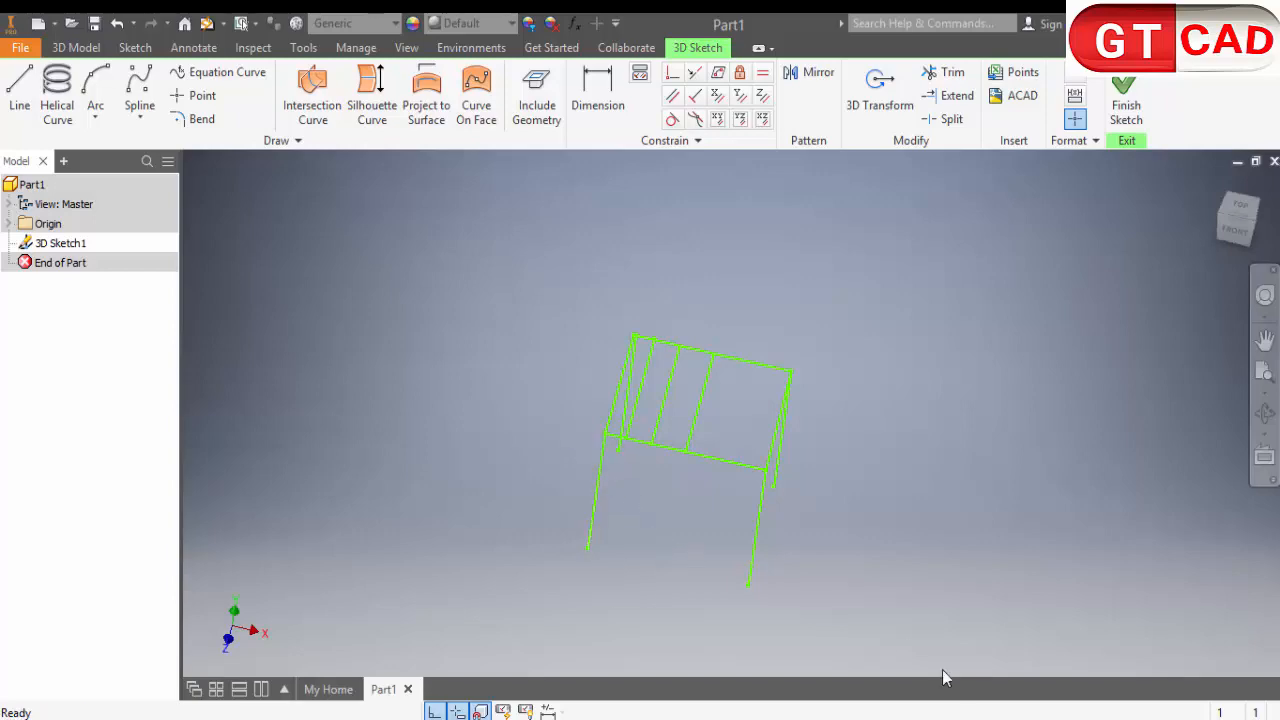
Check the overall sizes in Part1.pdf and try to dimension the top side edge opposite the origin at 250 mm in the 3D sketch
left_click(942, 718)
scroll(843, 580, "up", 3)
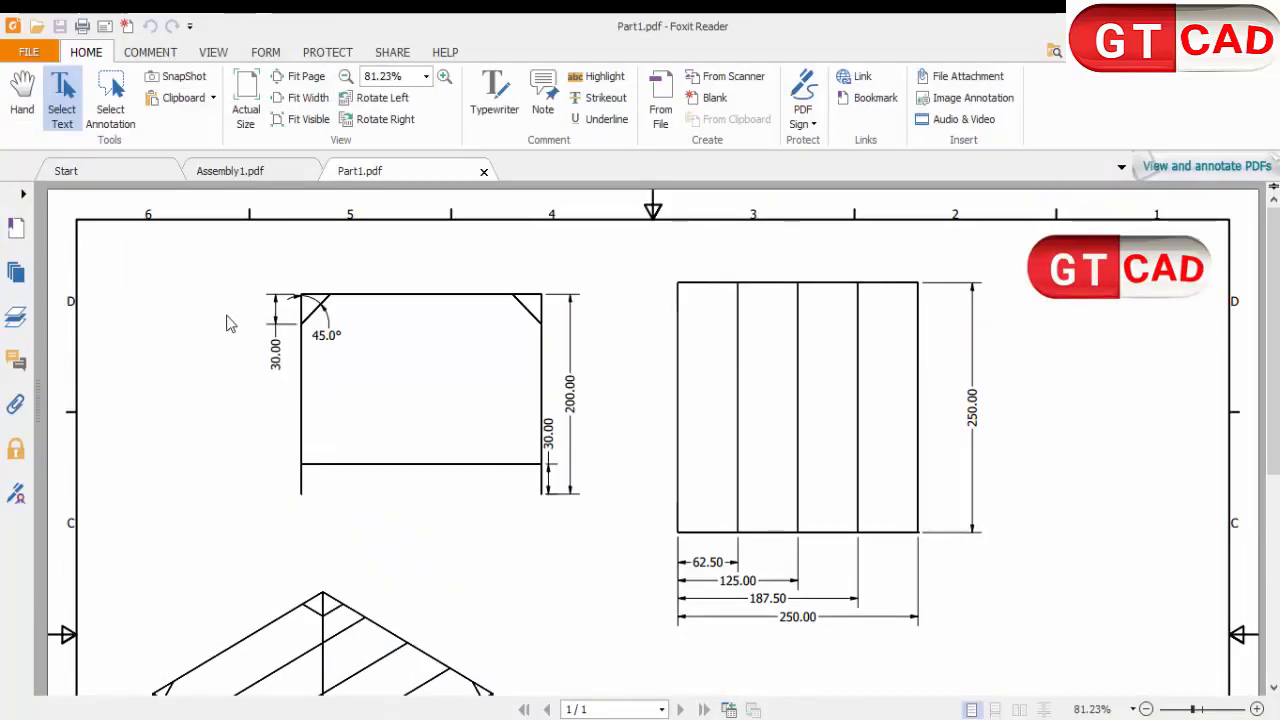
scroll(618, 453, "down", 2)
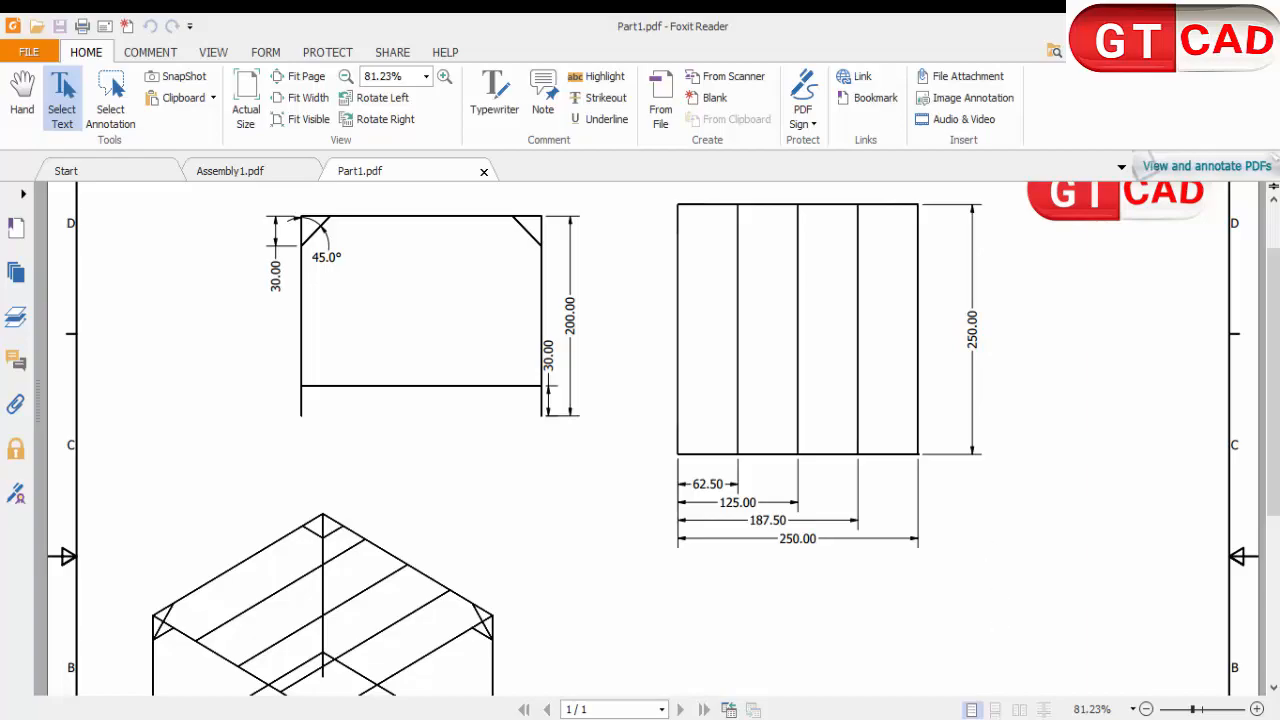
left_click(920, 686)
left_click(597, 95)
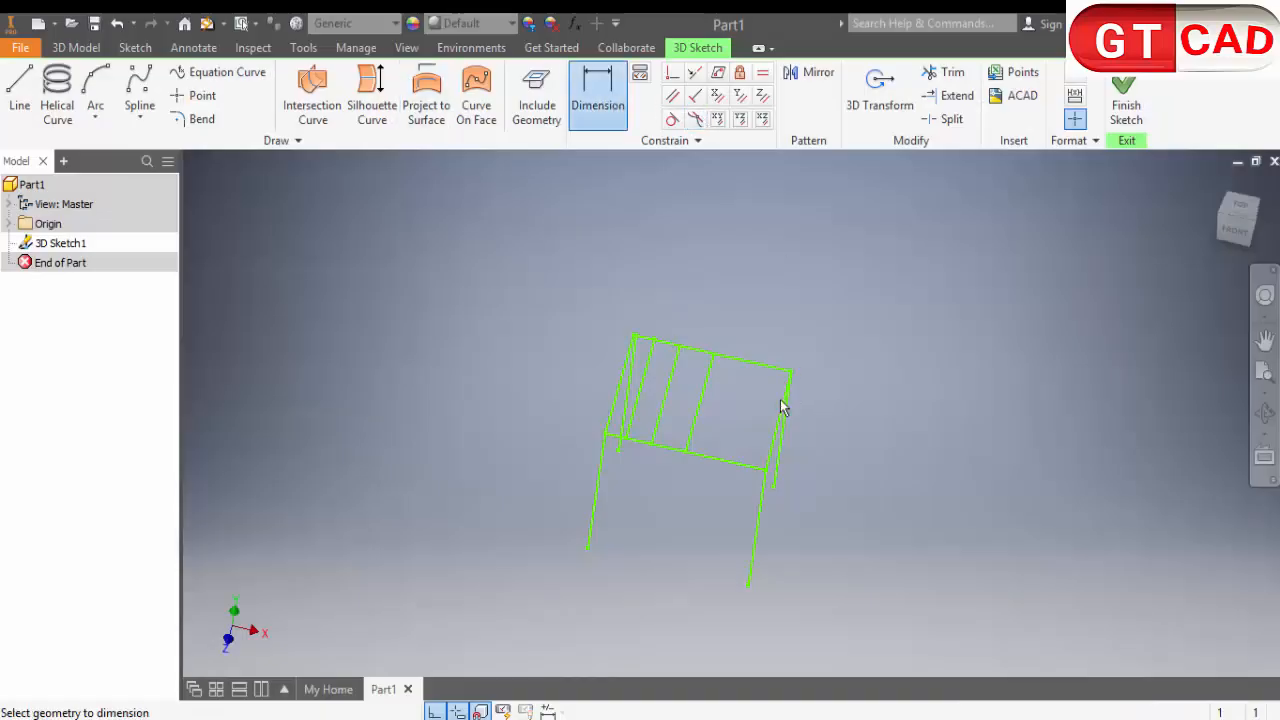
left_click(777, 449)
left_click(876, 432)
type("200")
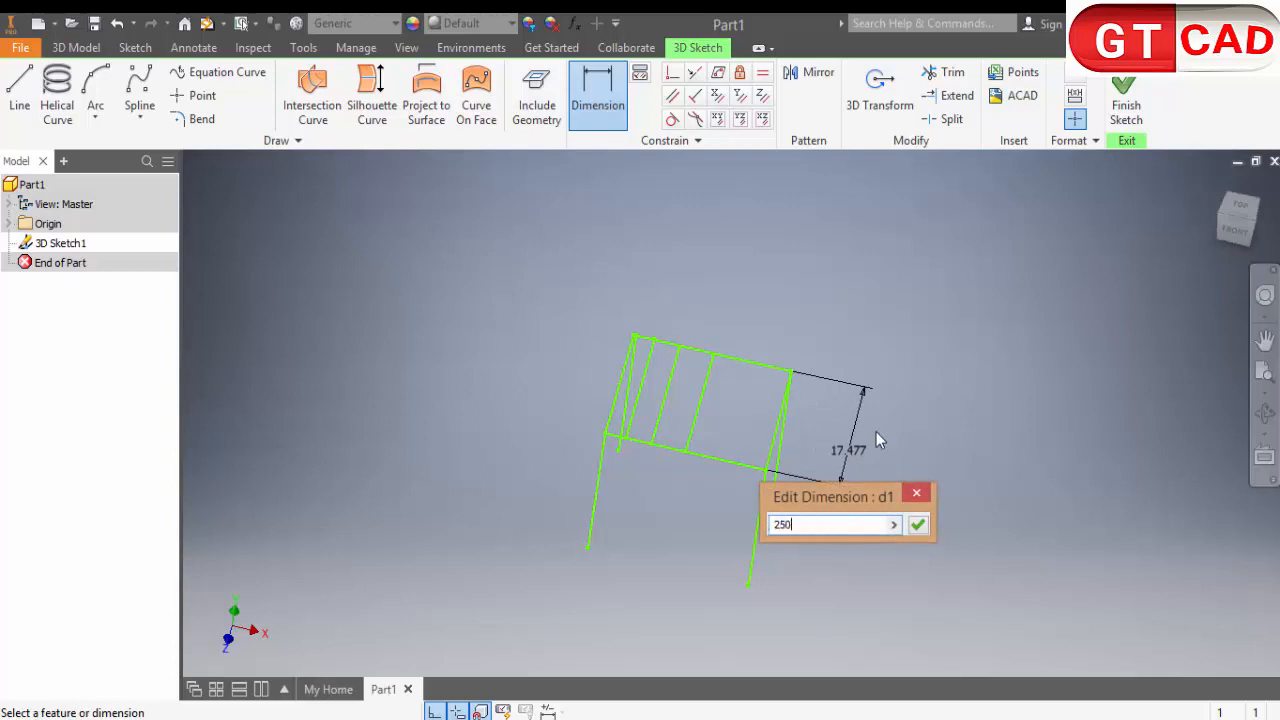
key("Return")
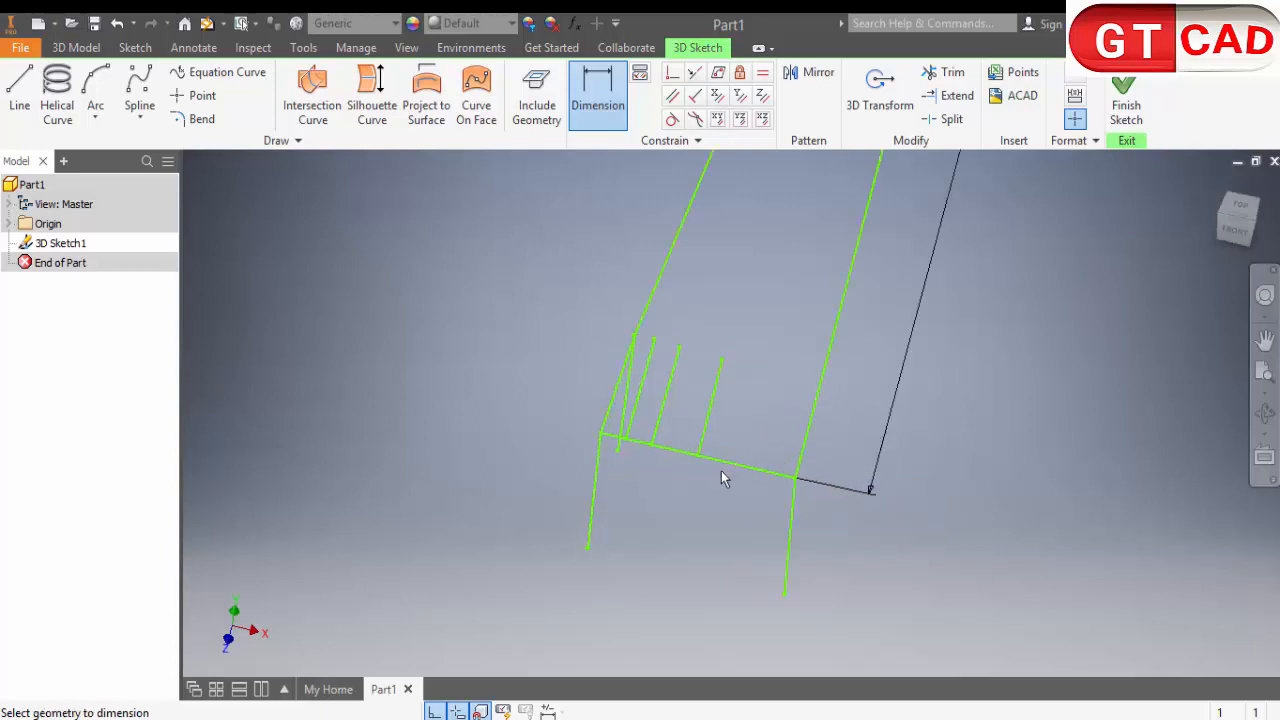
Try to dimension the front top edge of the frame at 250 mm
left_click(731, 463)
left_click(716, 509)
type("200")
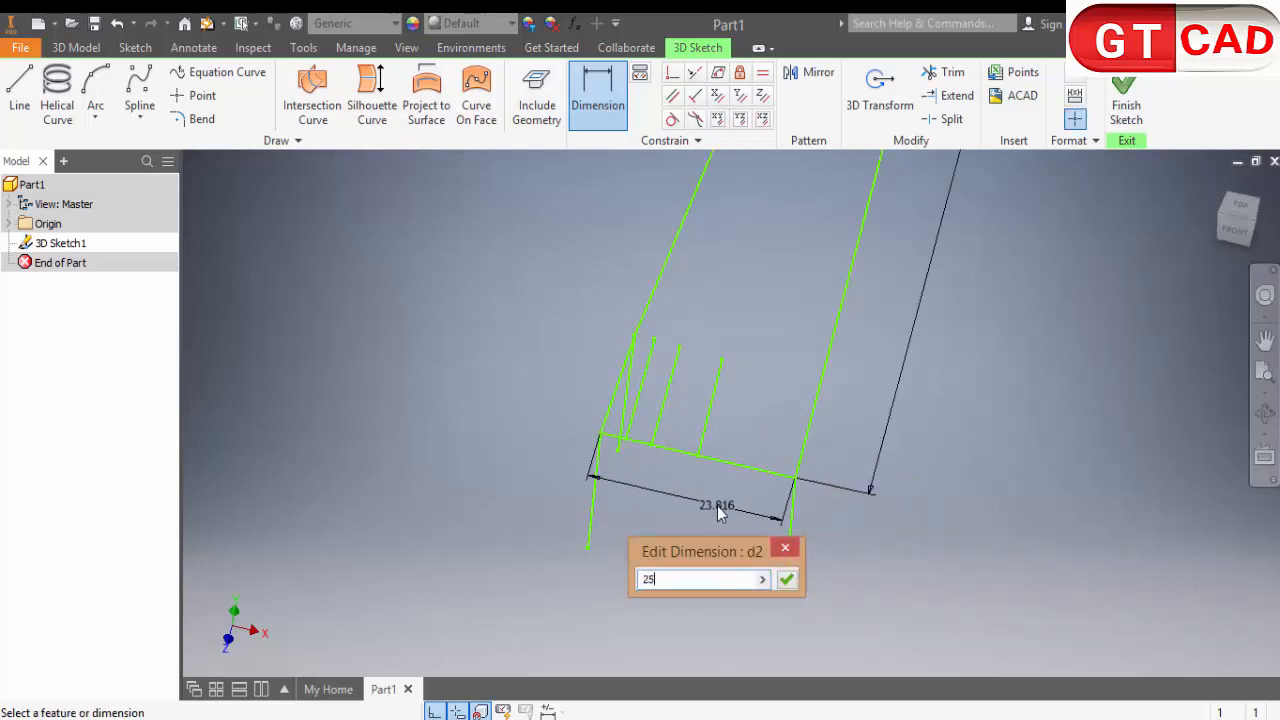
key("Return")
scroll(728, 470, "down", 6)
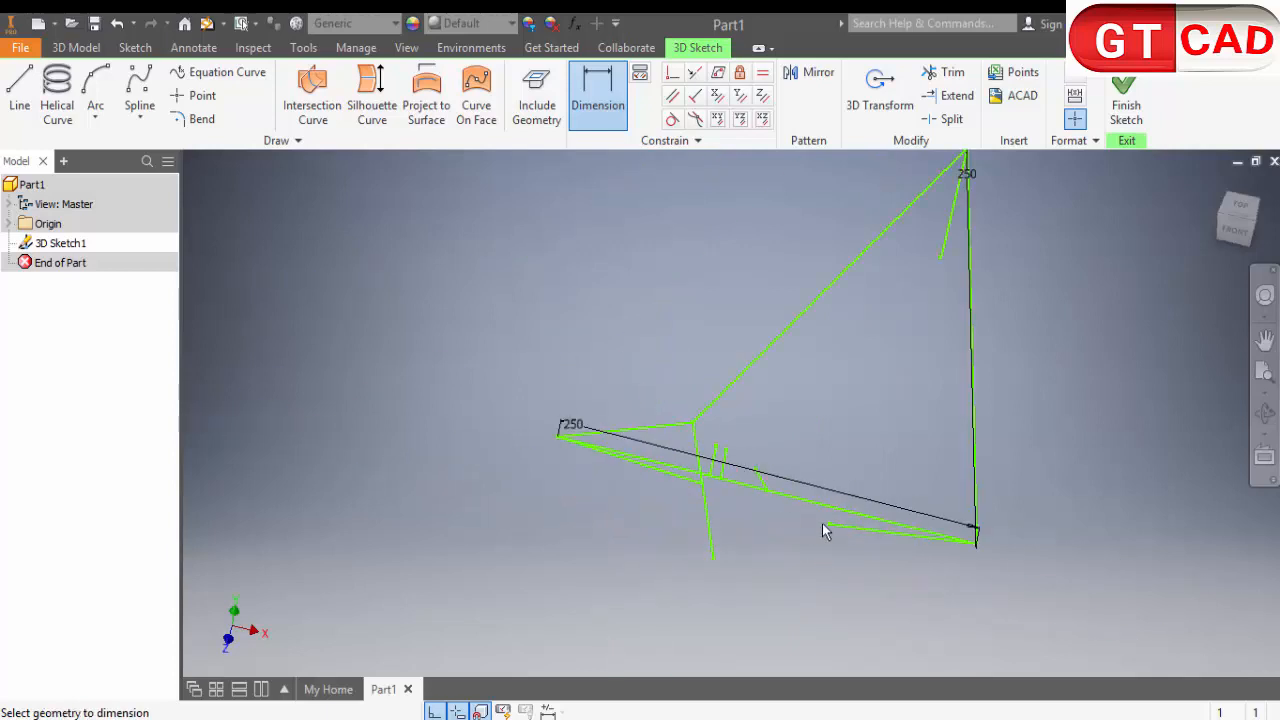
mouse_move(822, 523)
middle_mouse_down("shift")
mouse_move(840, 445)
mouse_move(834, 465)
middle_mouse_up("shift")
key("Escape")
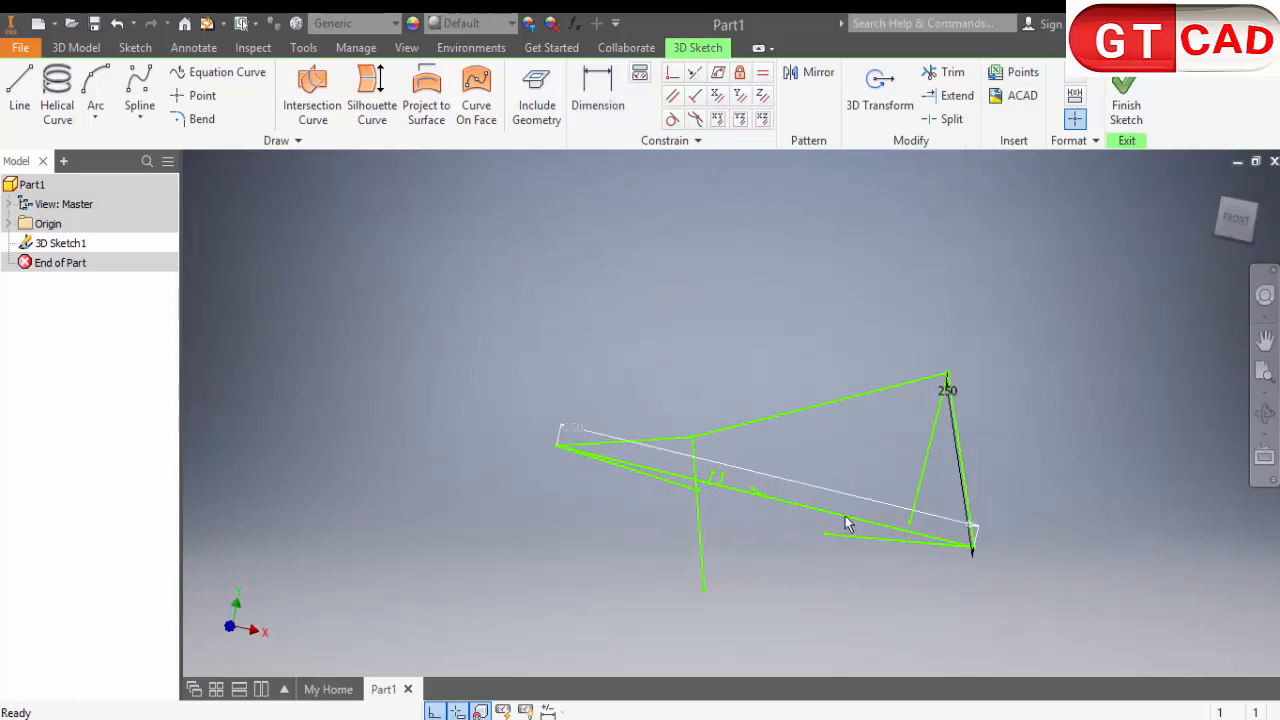
Undo the 250 mm lengths of the front top edge and the top side edge
key("ctrl+z")
mouse_move(798, 455)
middle_mouse_down("shift")
mouse_move(774, 457)
mouse_move(742, 418)
middle_mouse_up("shift")
key("ctrl+z")
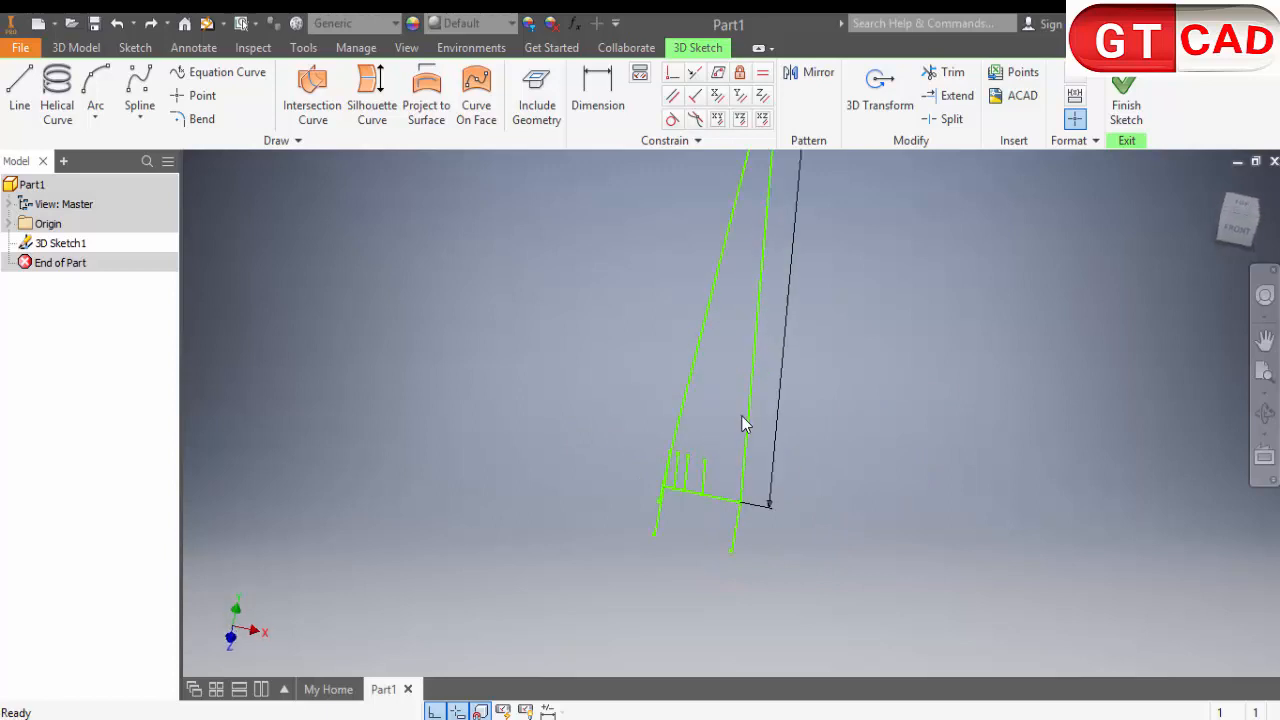
key("ctrl+z")
scroll(709, 488, "up", 3)
mouse_move(709, 280)
middle_mouse_down("shift")
mouse_move(669, 346)
mouse_move(657, 226)
middle_mouse_up("shift")
left_click(762, 72)
scroll(766, 303, "up", 5)
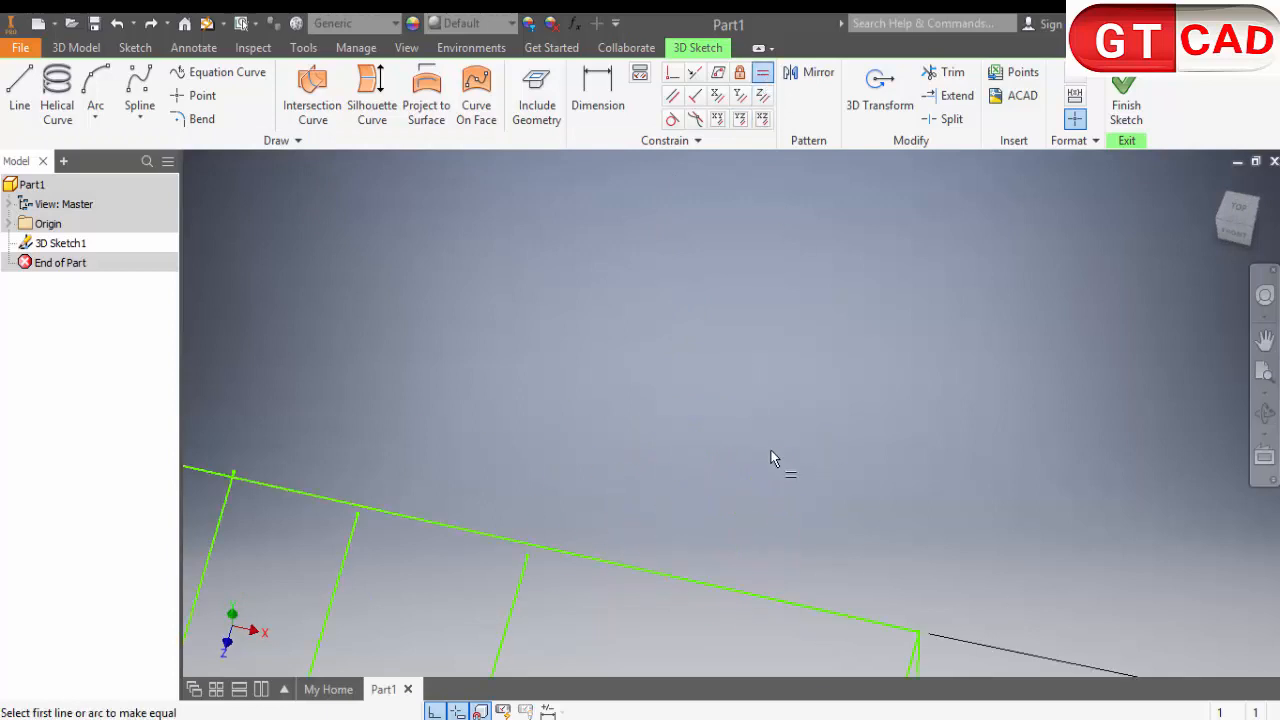
scroll(771, 457, "down", 4)
key("Escape")
Try to constrain the dimensioned top side edge parallel to the Z axis
mouse_move(733, 550)
middle_mouse_down("shift")
mouse_move(691, 526)
mouse_move(726, 526)
mouse_move(594, 577)
mouse_move(606, 579)
middle_mouse_up("shift")
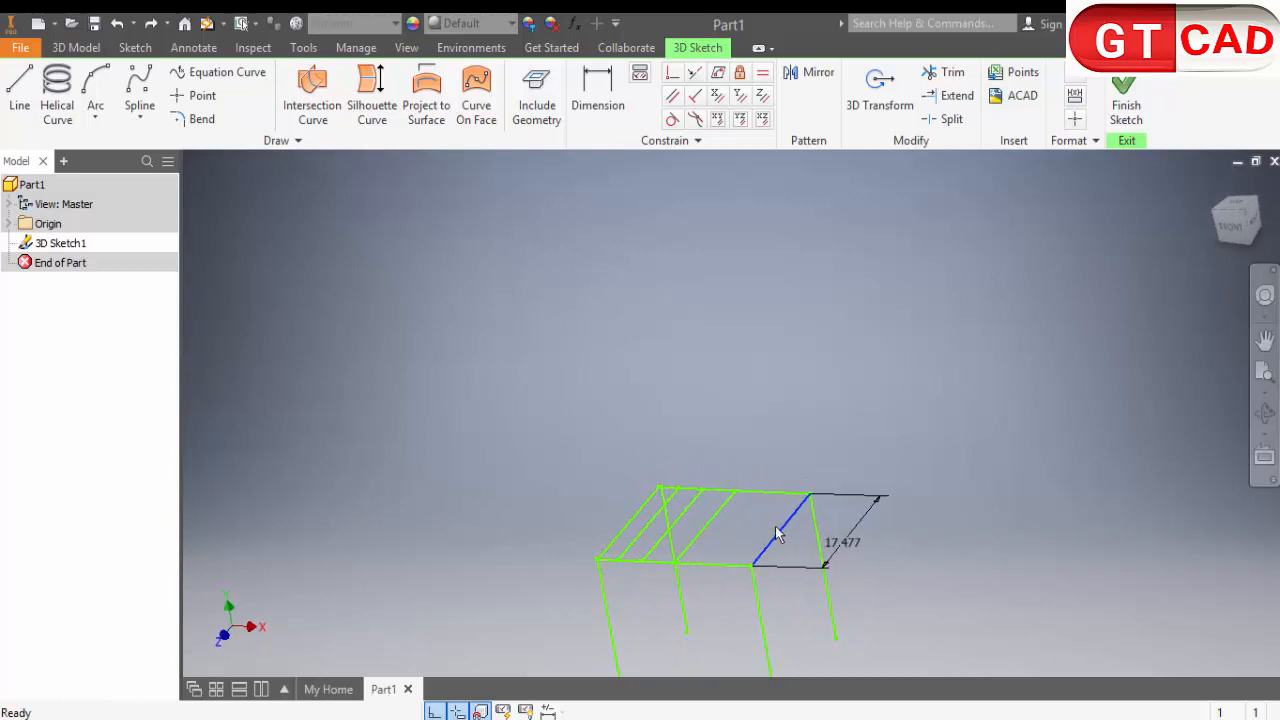
scroll(772, 530, "up", 5)
scroll(772, 530, "down", 4)
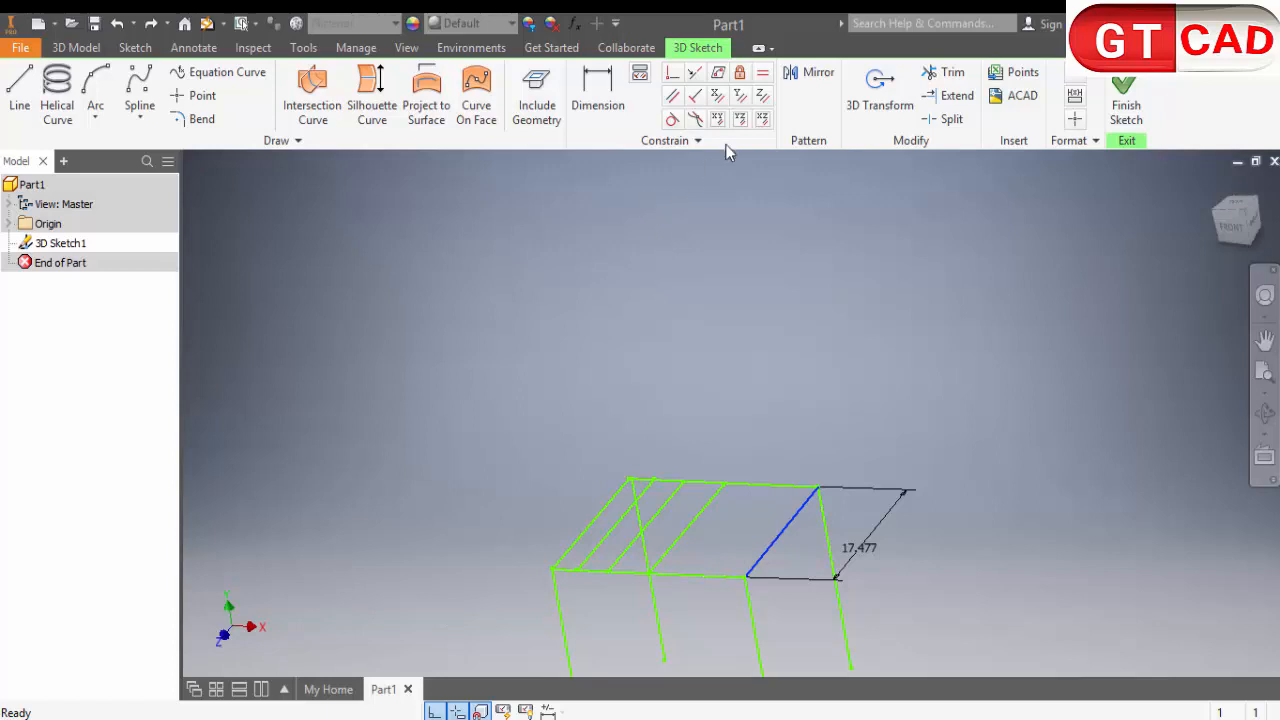
left_click(761, 95)
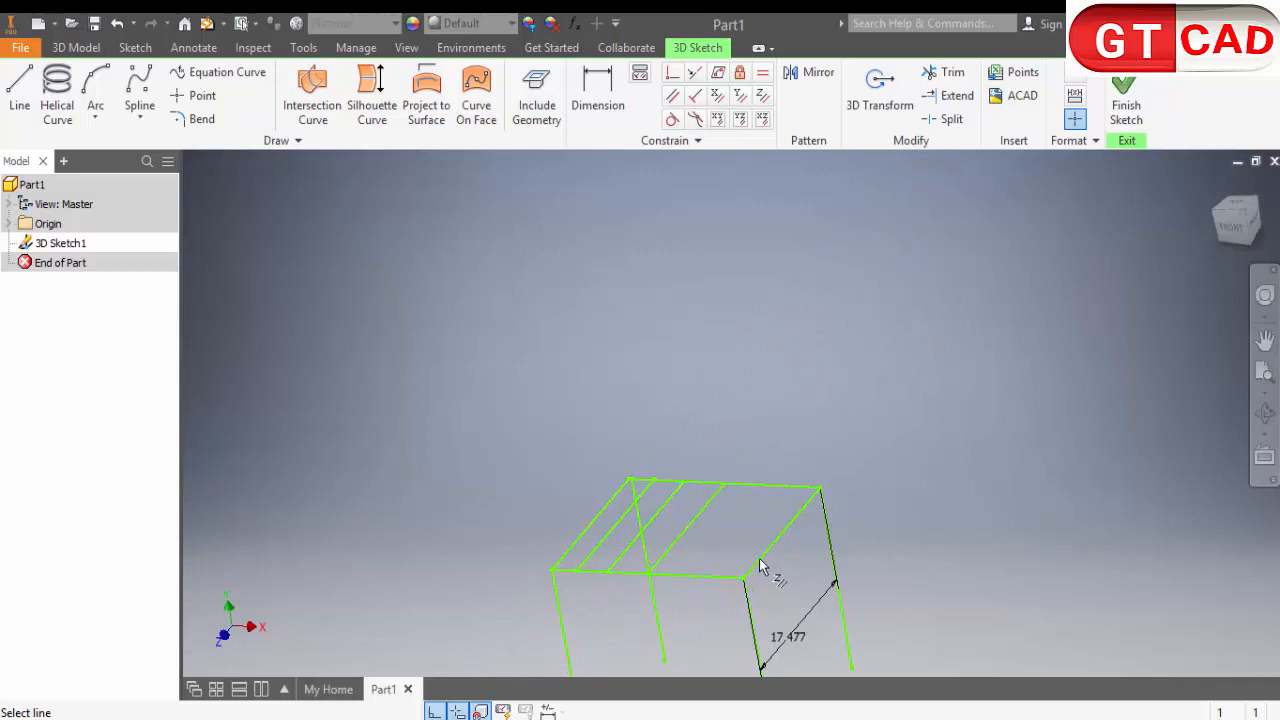
key("Escape")
Constrain the front and rear top edges parallel to each other
left_click(692, 574)
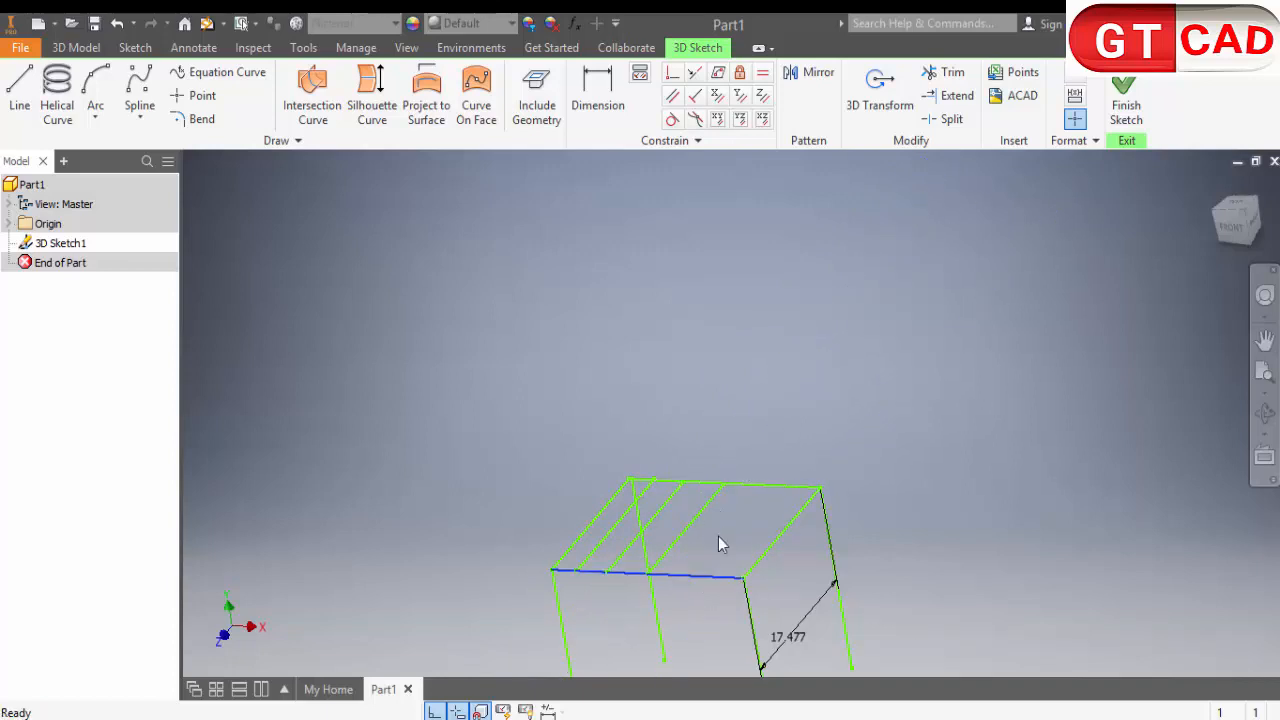
left_click(747, 482)
left_click(672, 95)
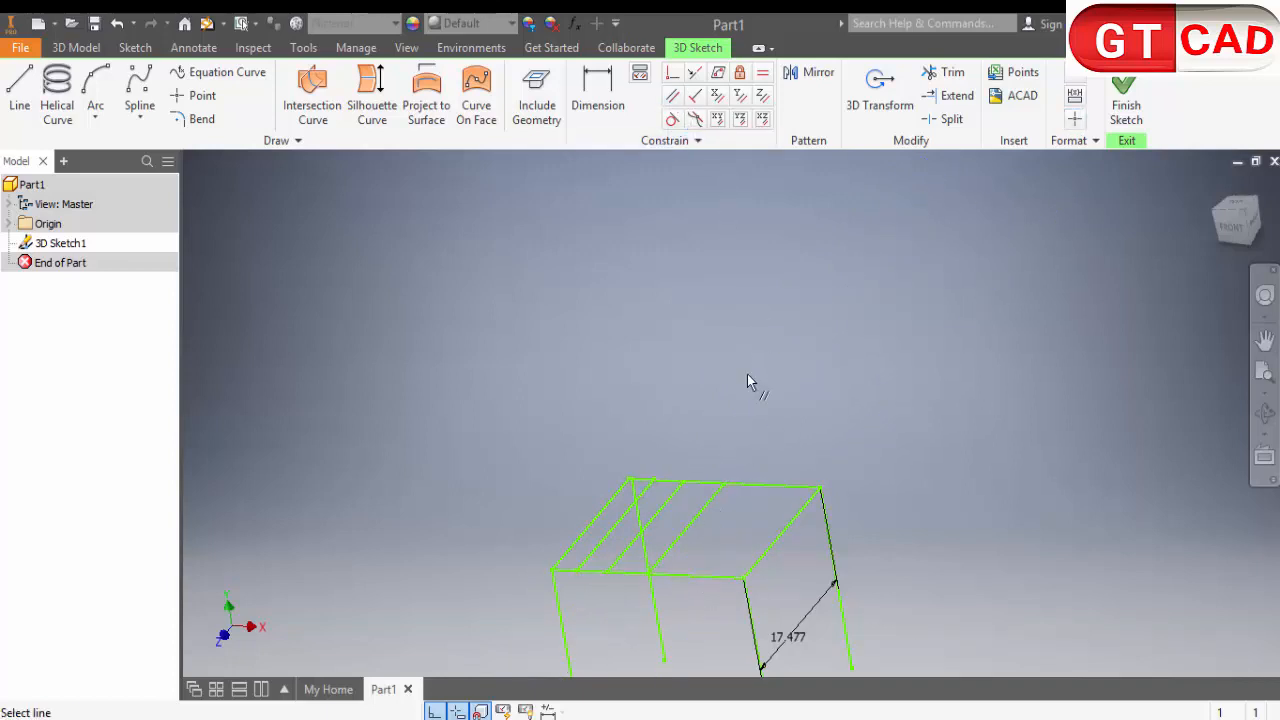
left_click(759, 481)
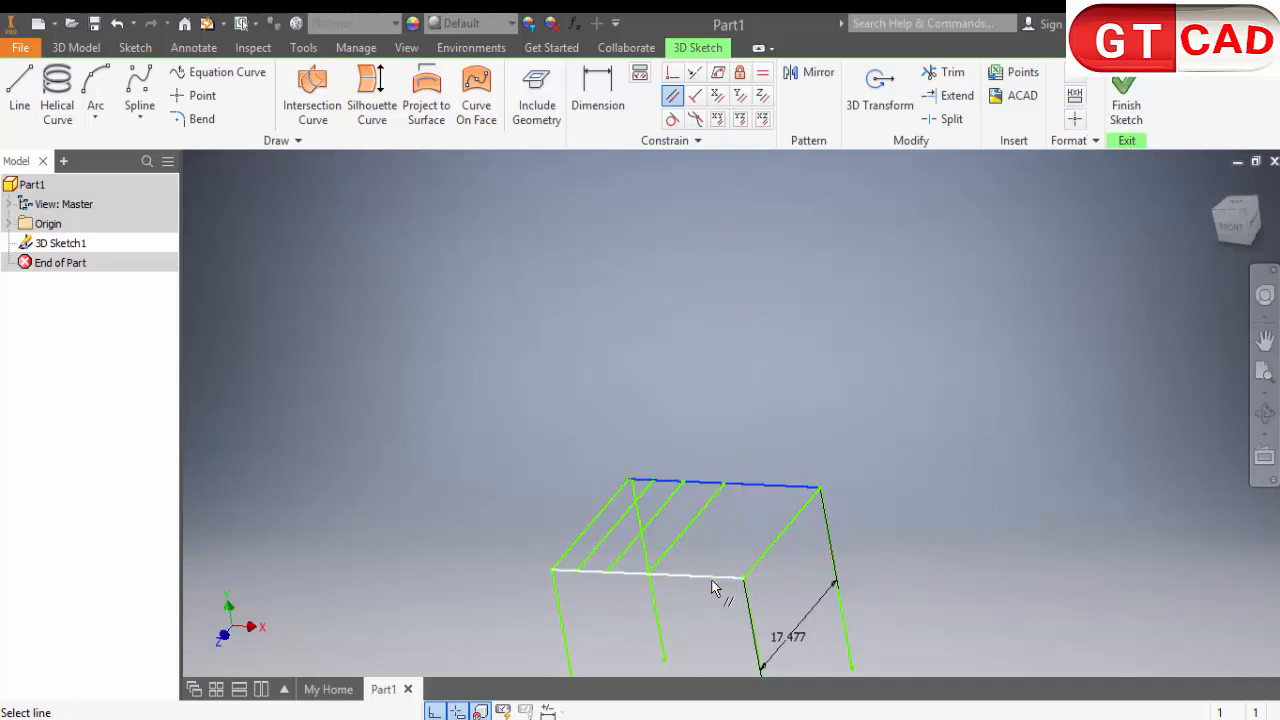
left_click(717, 580)
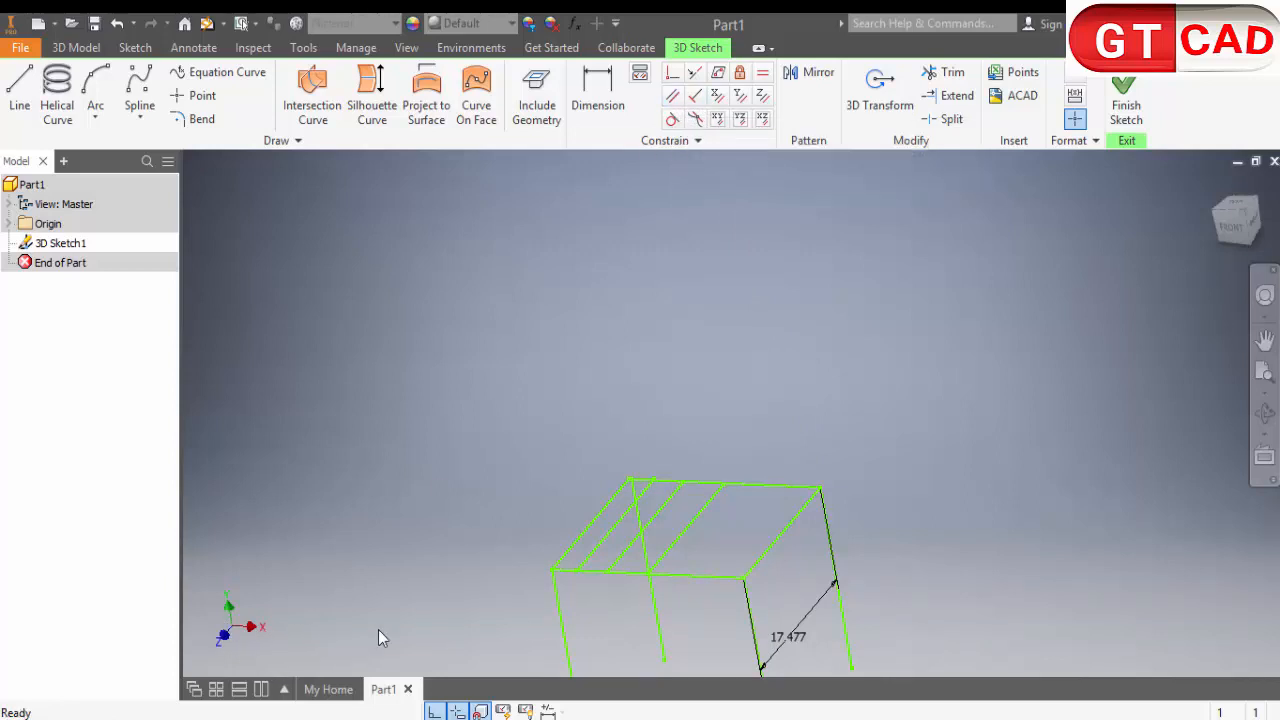
Constrain the front and rear top edges parallel to the X axis
left_click(717, 95)
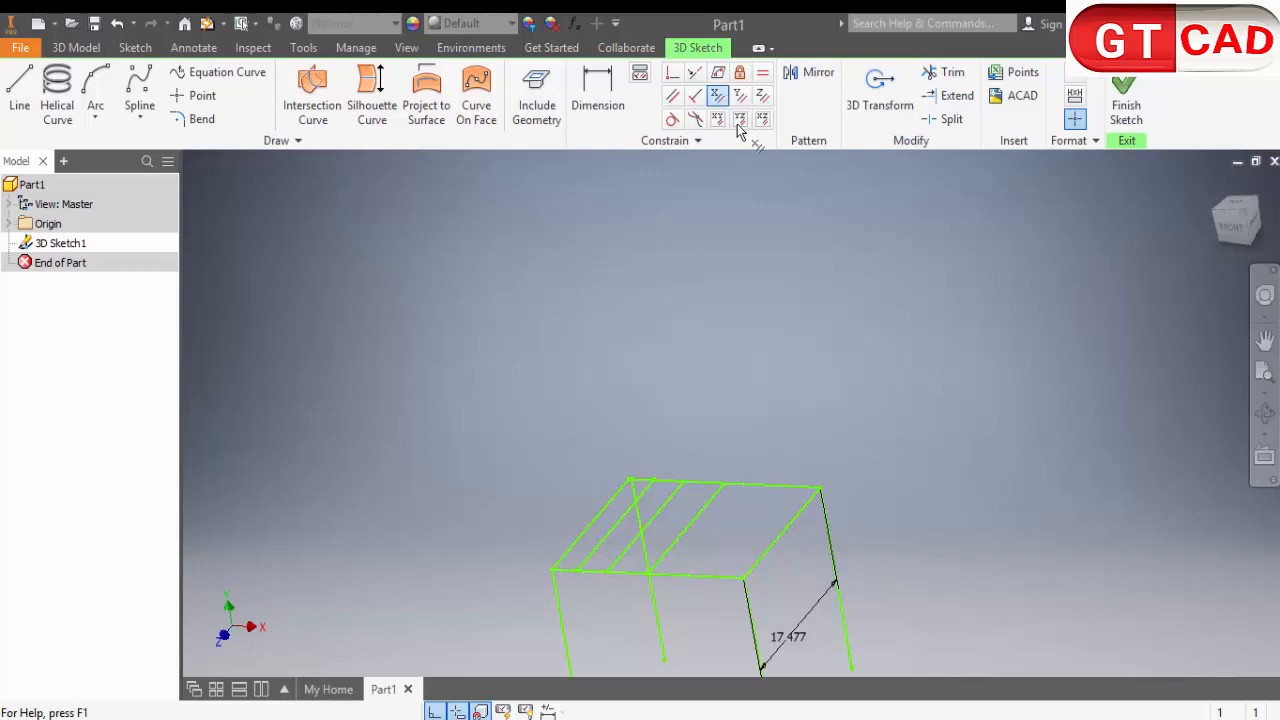
left_click(703, 575)
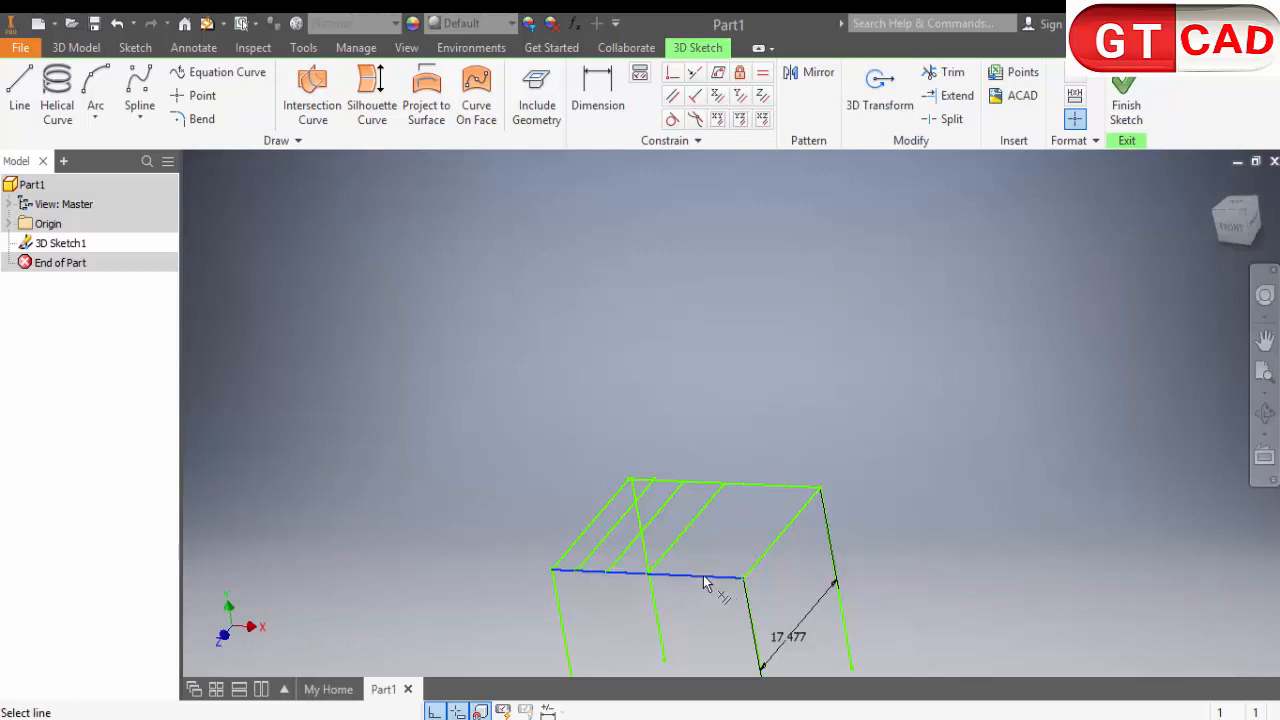
left_click(747, 482)
key("Escape")
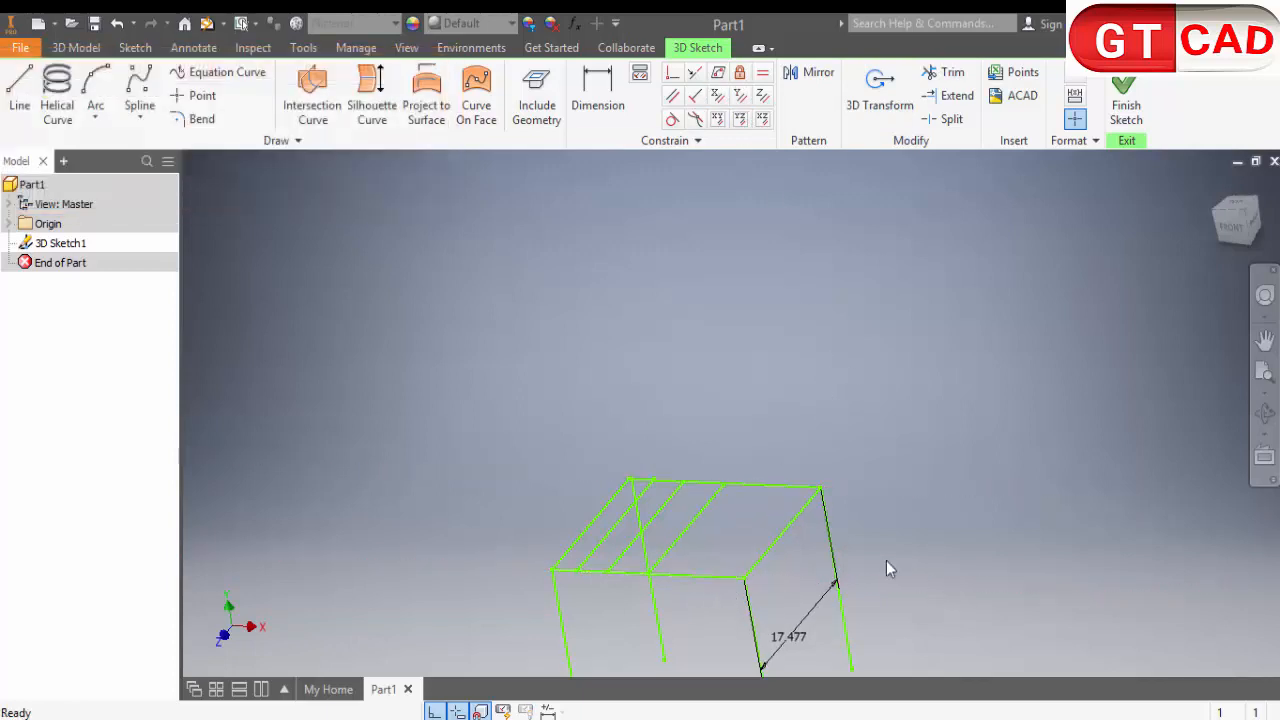
Move the dimensioned top side edge outward to test which frame lines are still unconstrained
mouse_move(889, 566)
middle_mouse_down("shift")
mouse_move(837, 511)
mouse_move(845, 519)
middle_mouse_up("shift")
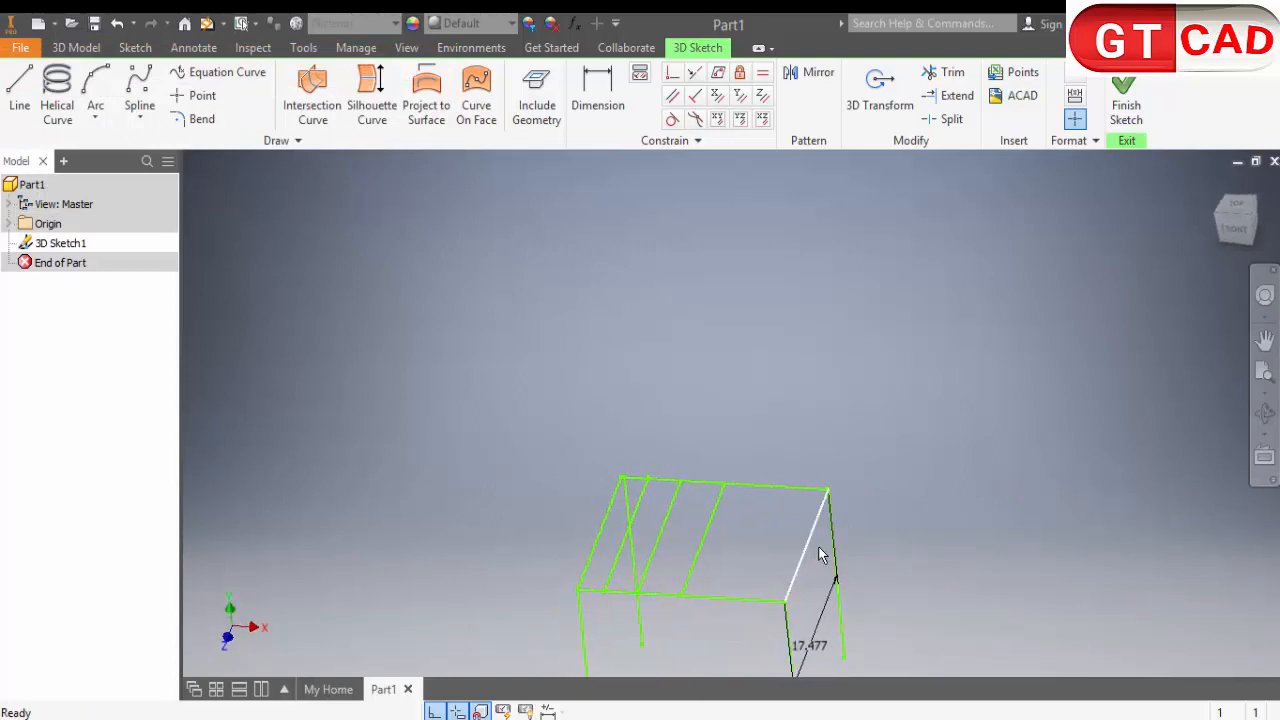
mouse_move(815, 548)
left_mouse_down()
mouse_move(892, 540)
mouse_move(753, 456)
mouse_move(878, 522)
mouse_move(752, 480)
mouse_move(765, 402)
mouse_move(994, 431)
left_mouse_up()
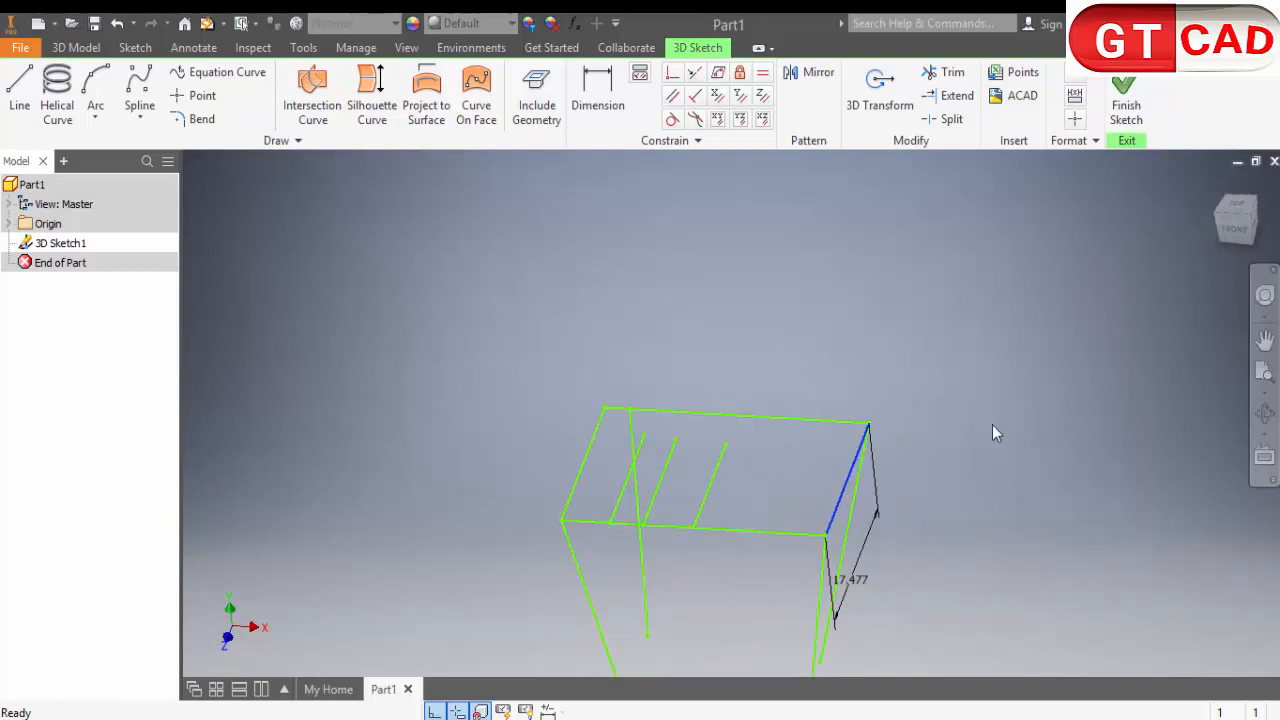
mouse_move(1003, 431)
middle_mouse_down("shift")
mouse_move(953, 430)
mouse_move(910, 466)
mouse_move(650, 463)
middle_mouse_up("shift")
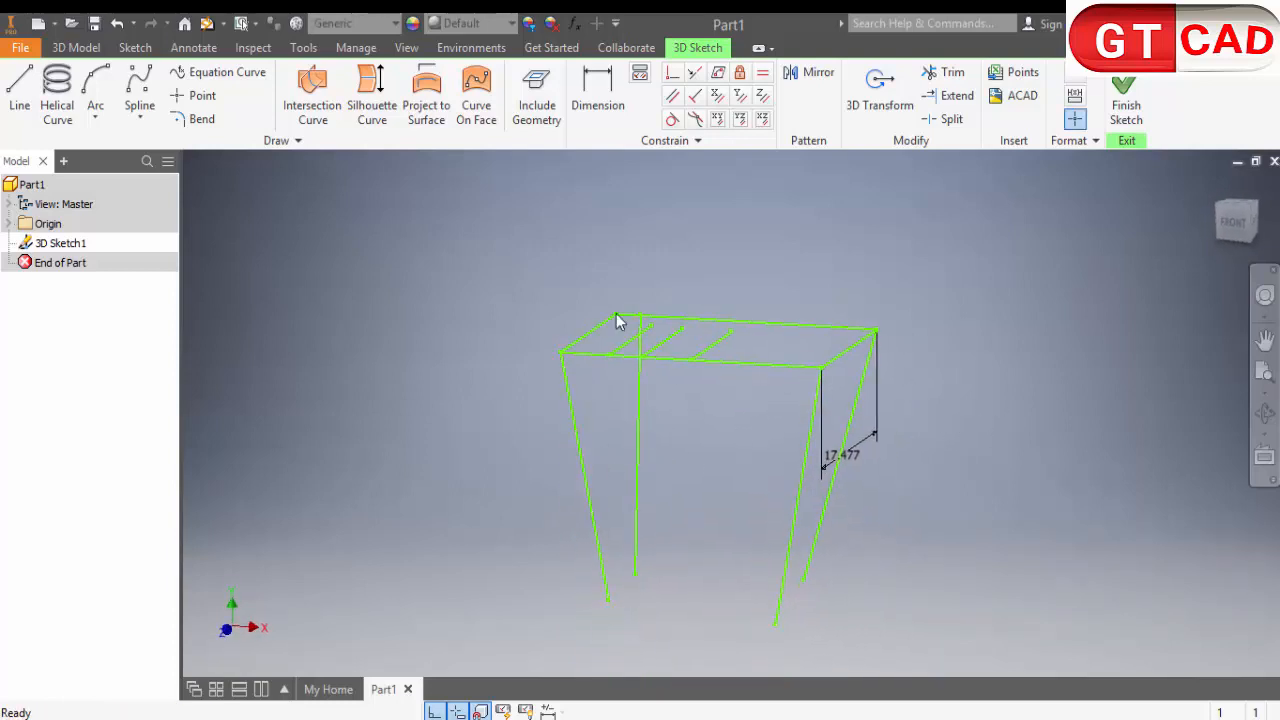
middle_click_drag(579, 552, 602, 552)
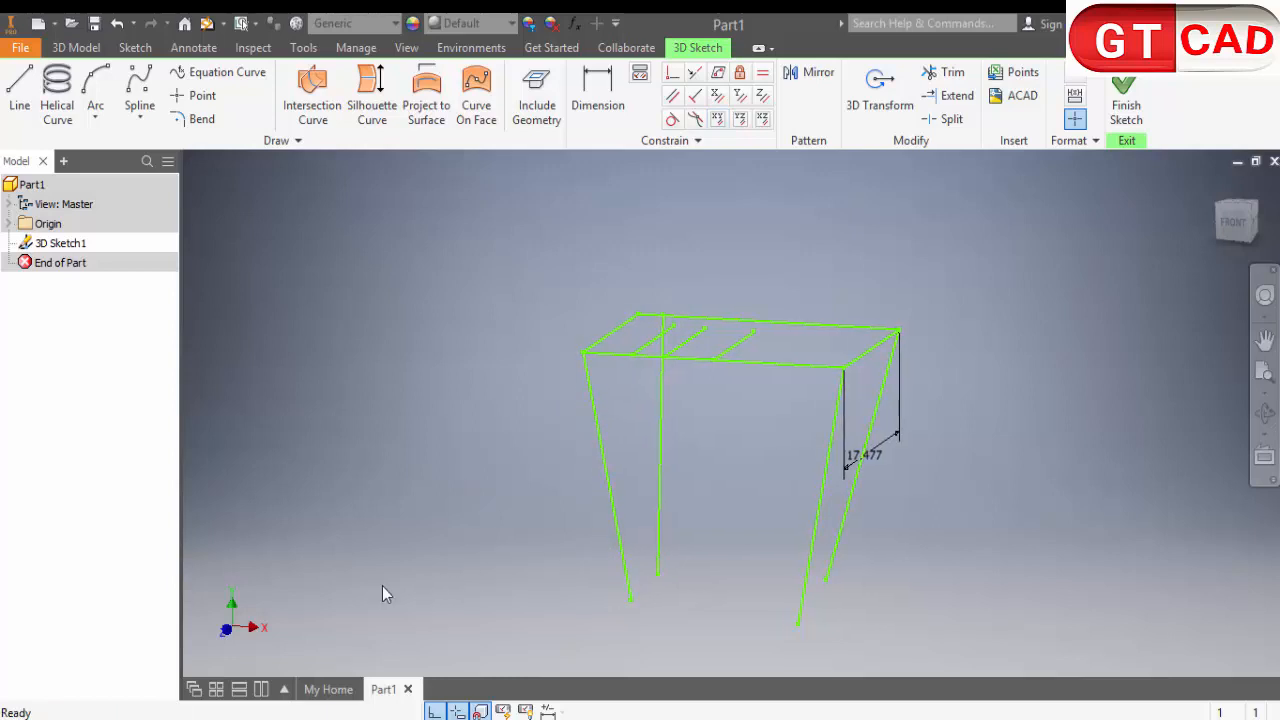
Constrain the four leg lines parallel to the Y axis
left_click(740, 95)
left_click(608, 495)
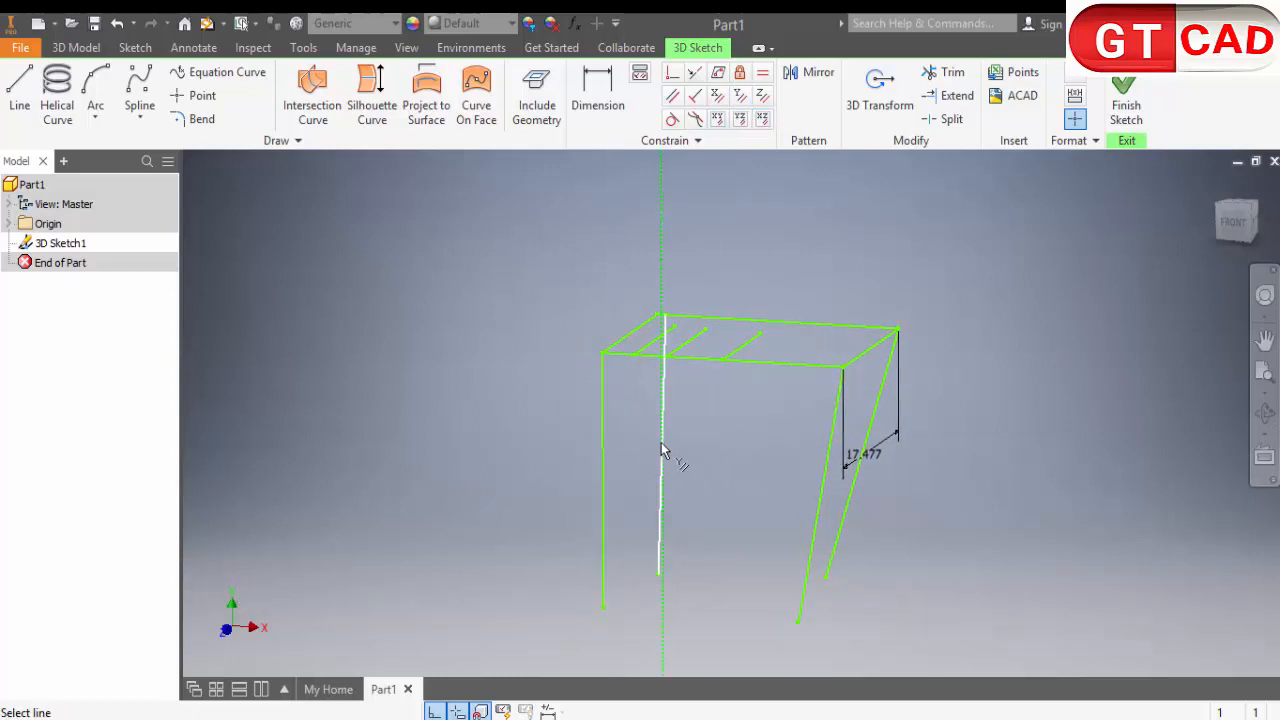
left_click(664, 452)
left_click(817, 517)
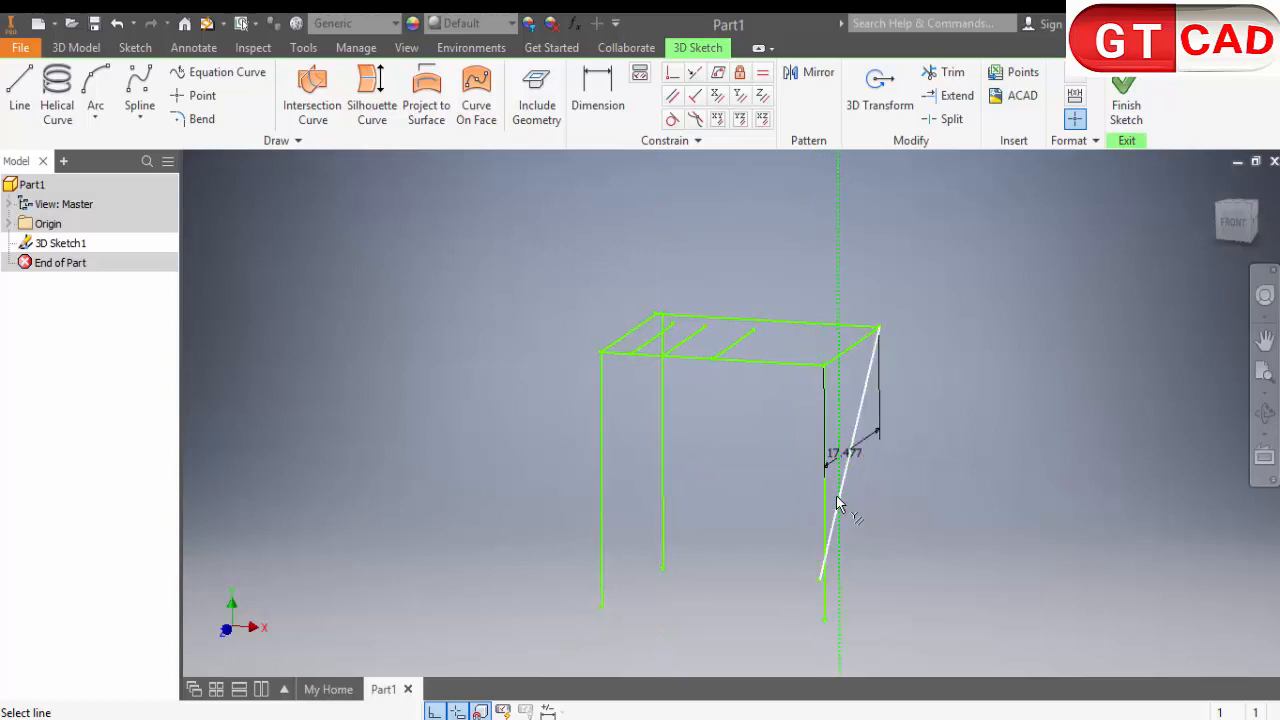
left_click(847, 512)
middle_click_drag(783, 438, 748, 410, "shift")
scroll(712, 400, "up", 4)
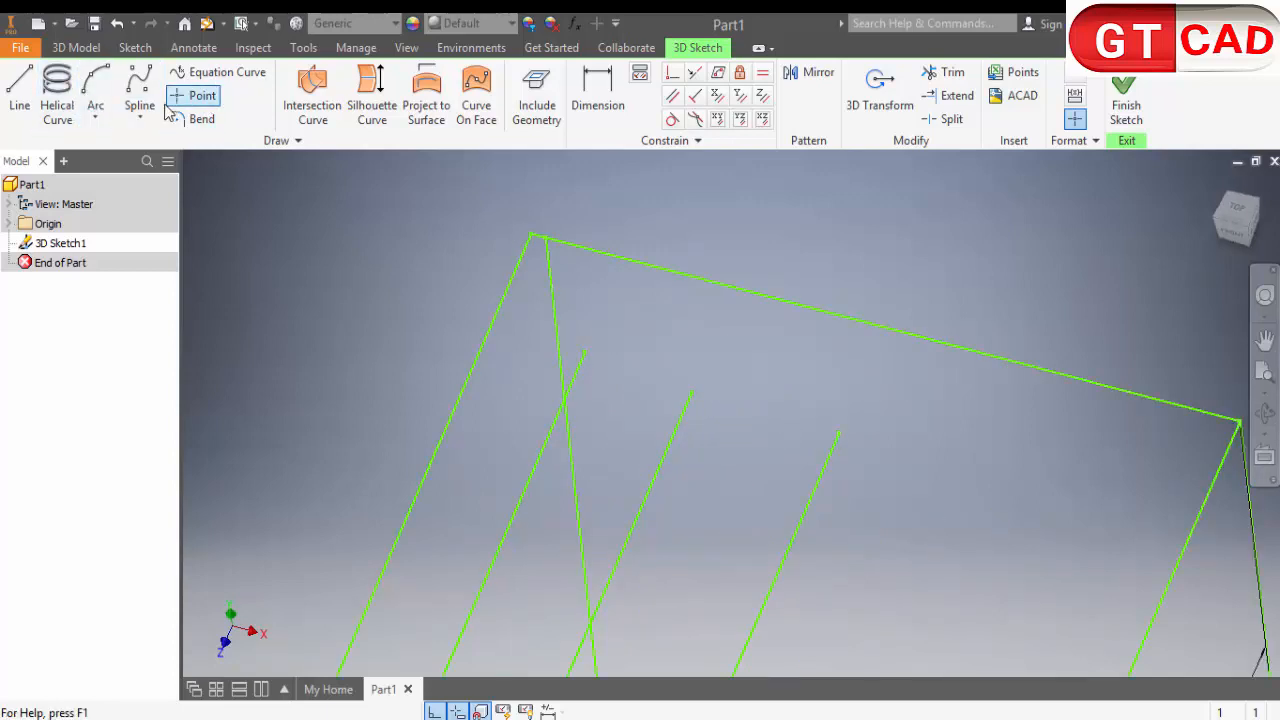
Make the rear ends of the three crossbars coincident with the rear top edge
left_click(672, 72)
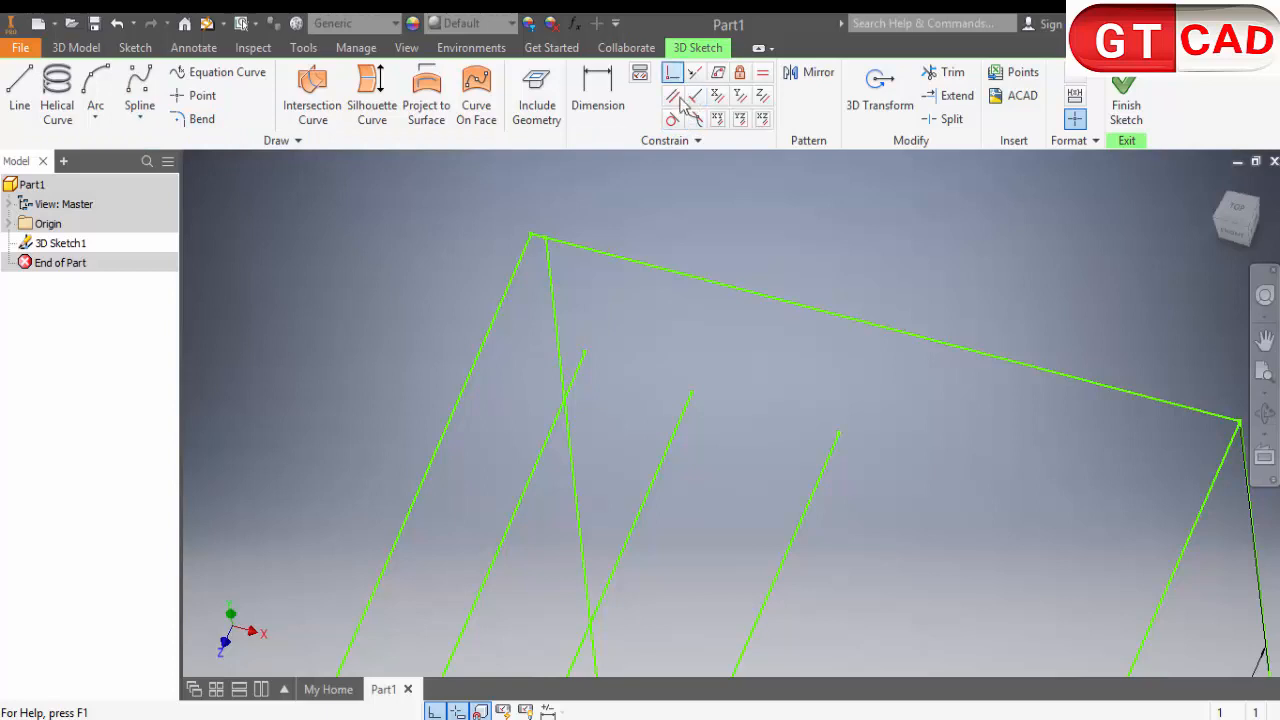
left_click(585, 357)
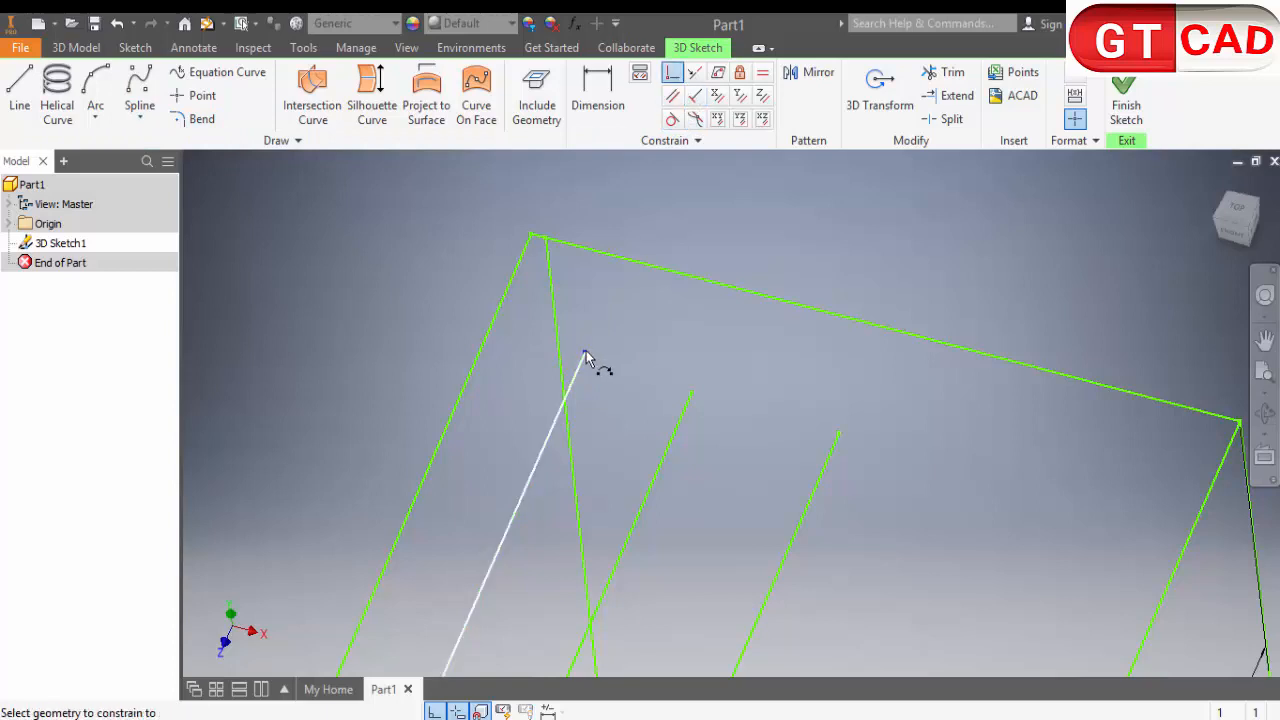
left_click(645, 268)
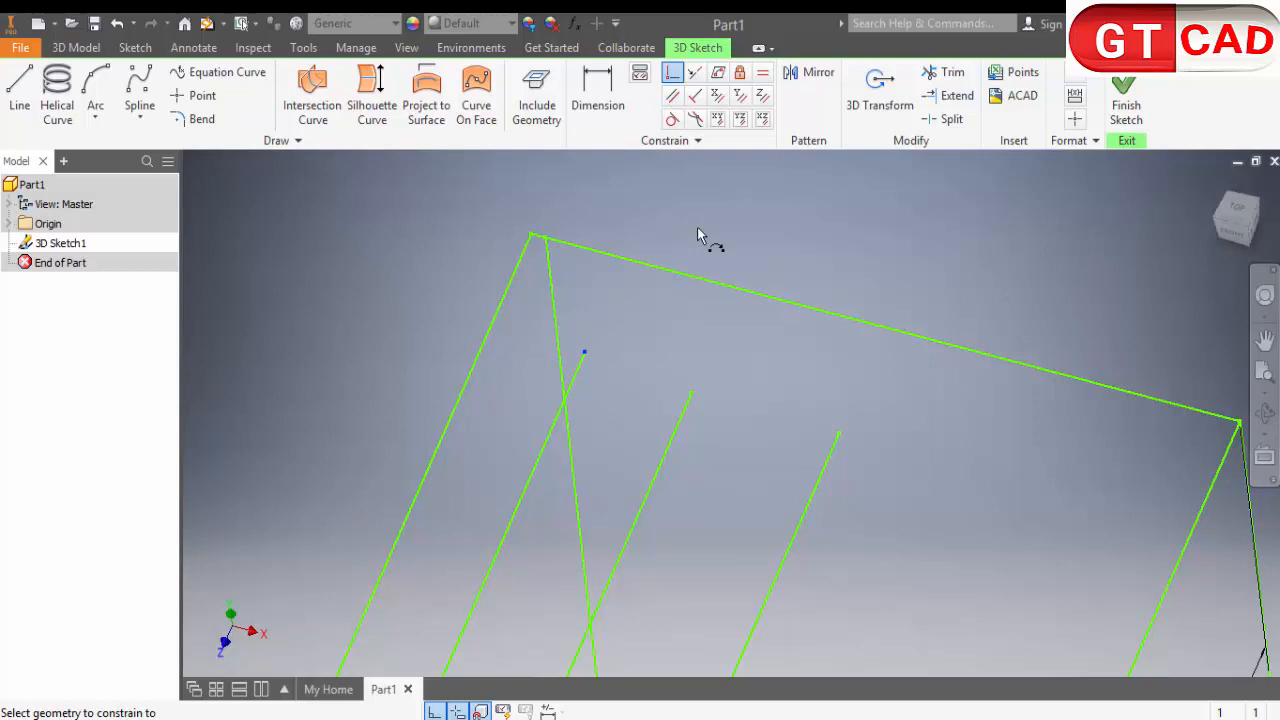
left_click(668, 78)
left_click(645, 268)
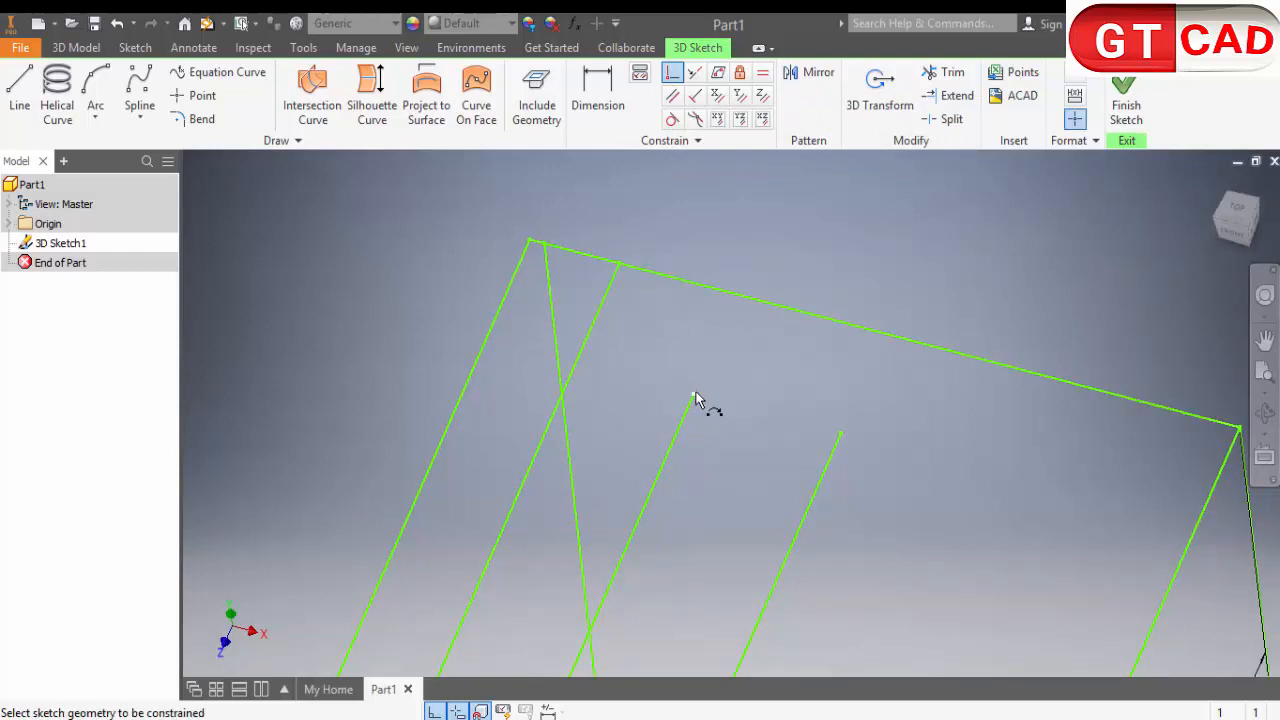
left_click(694, 394)
left_click(759, 304)
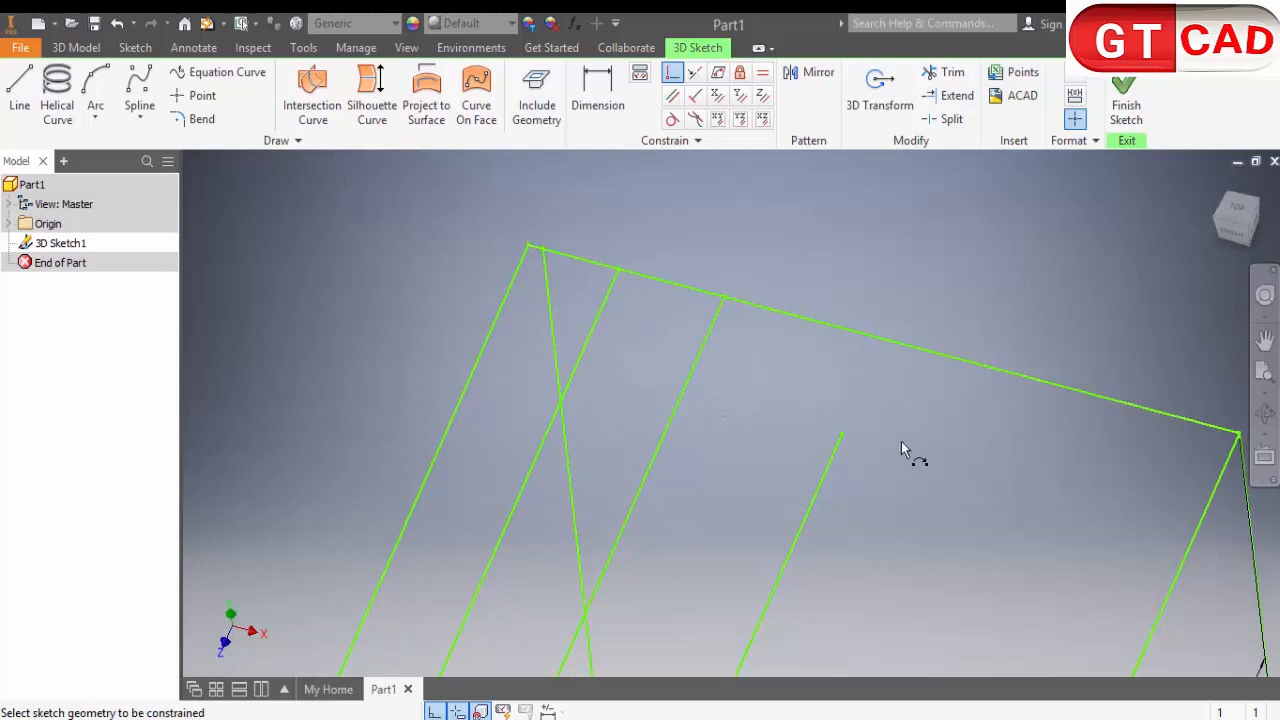
left_click(842, 437)
left_click(876, 339)
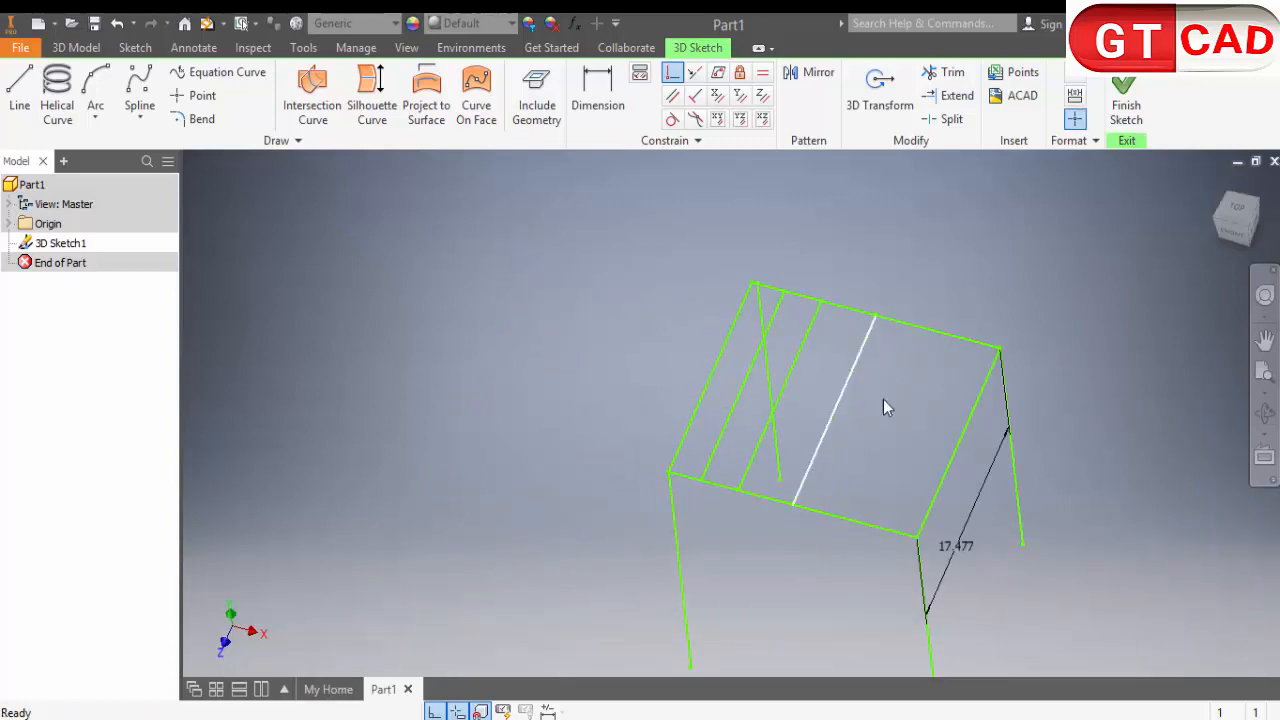
key("Escape")
Move the dimensioned top side edge to test whether the legs and crossbars follow the frame
mouse_move(883, 399)
middle_mouse_down("shift")
mouse_move(903, 426)
mouse_move(857, 377)
mouse_move(895, 399)
middle_mouse_up("shift")
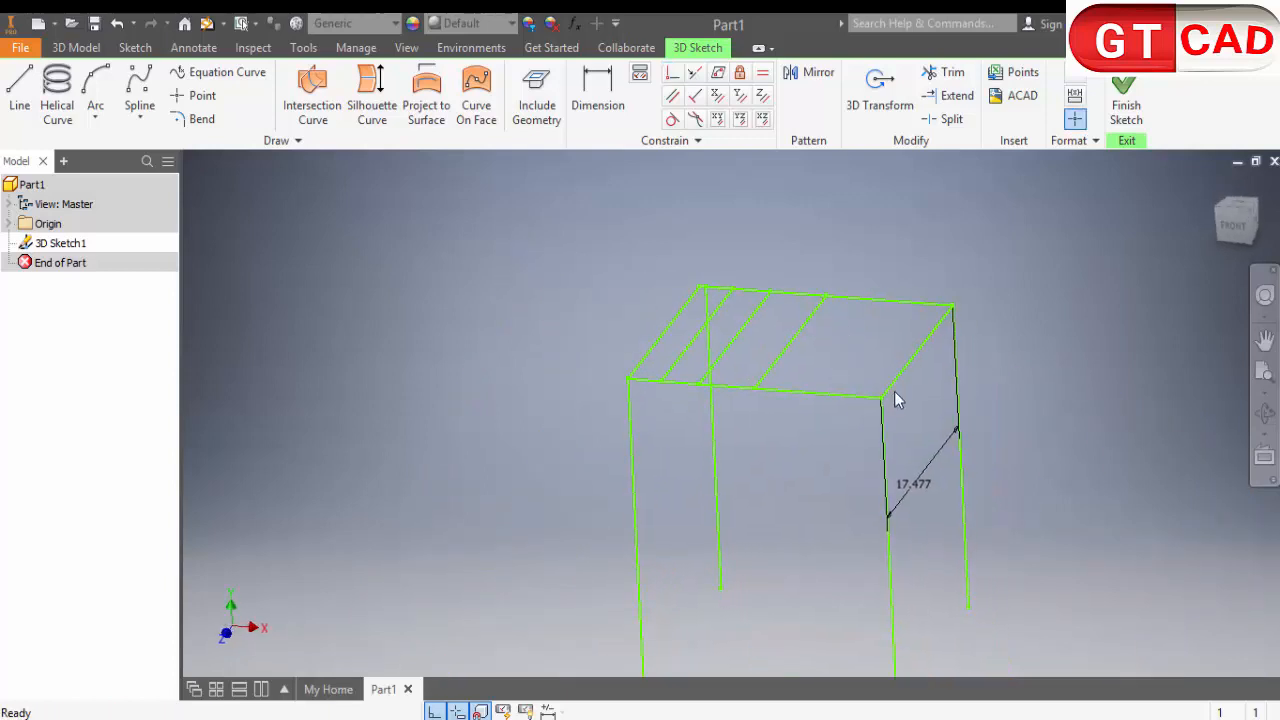
mouse_move(900, 390)
left_mouse_down()
mouse_move(967, 419)
mouse_move(977, 361)
mouse_move(1163, 530)
left_mouse_up()
mouse_move(993, 441)
middle_mouse_down("shift")
mouse_move(966, 437)
mouse_move(909, 471)
mouse_move(986, 446)
mouse_move(920, 426)
middle_mouse_up("shift")
mouse_move(995, 406)
left_mouse_down()
mouse_move(971, 426)
mouse_move(1063, 414)
mouse_move(966, 463)
mouse_move(1037, 403)
mouse_move(930, 417)
left_mouse_up()
key("Escape")
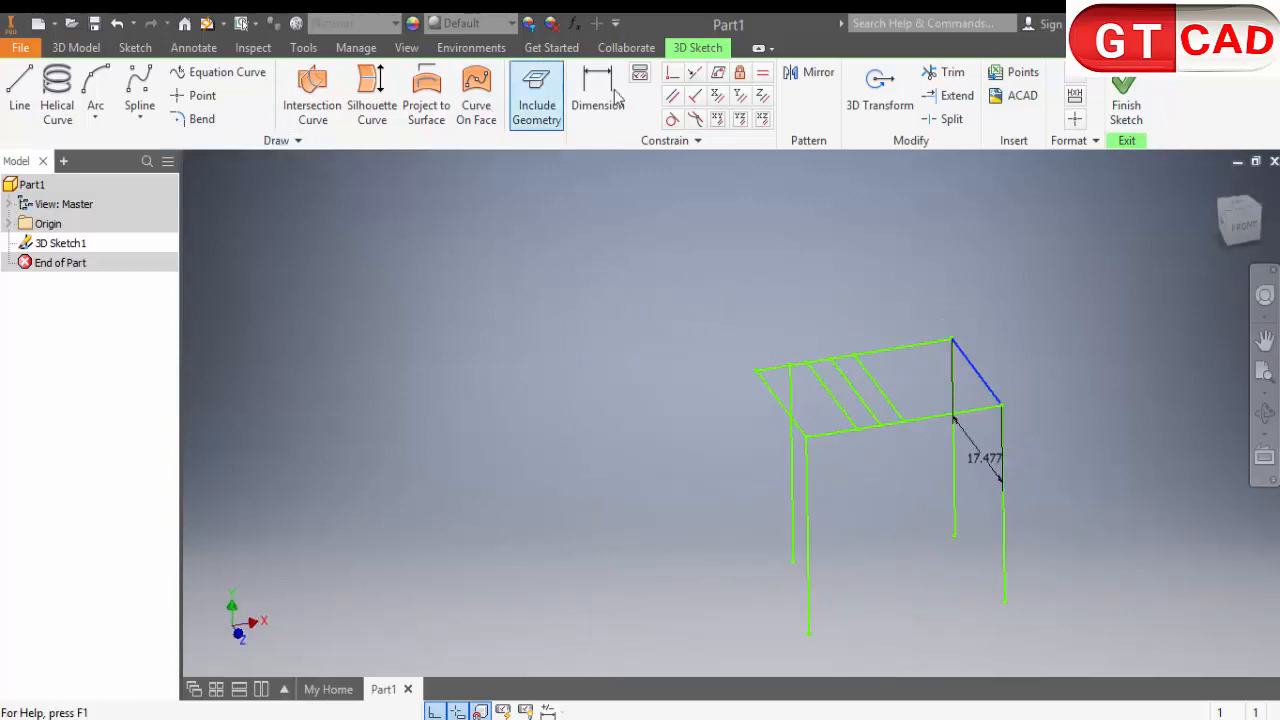
Try to make the top of the detached rear left leg coincident with the rear left top corner
left_click(672, 72)
scroll(786, 350, "up", 5)
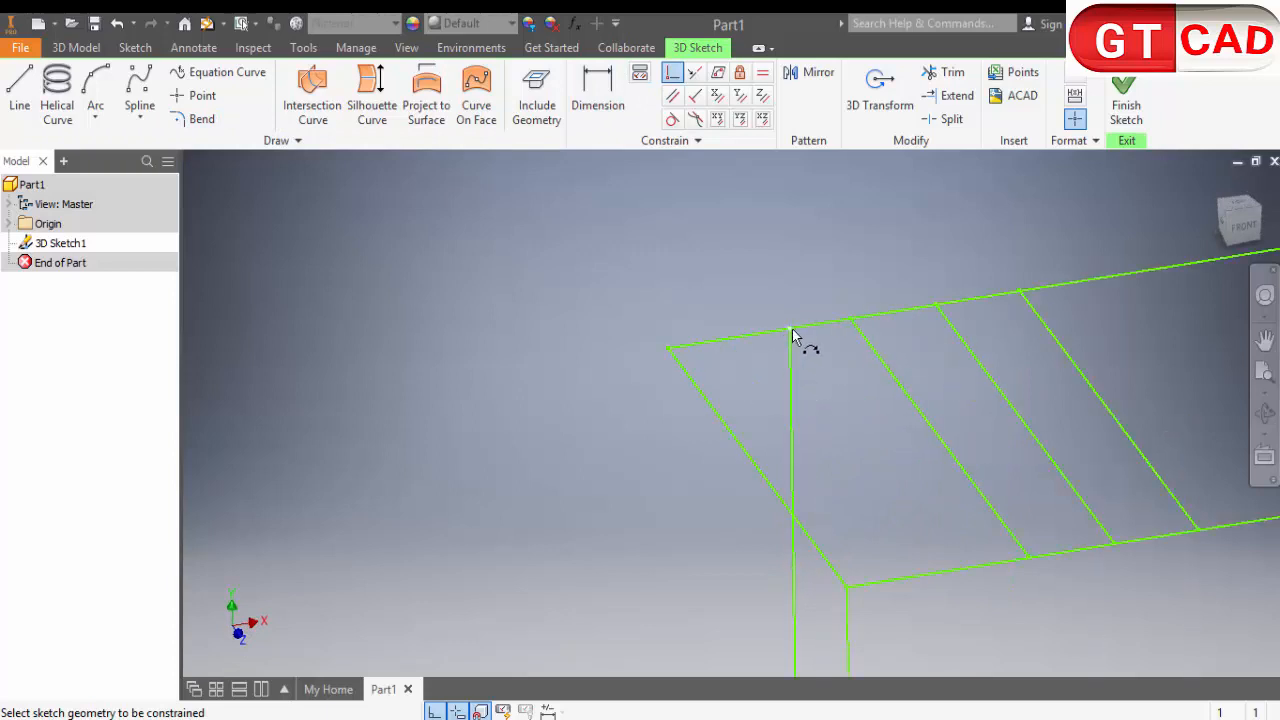
left_click(791, 329)
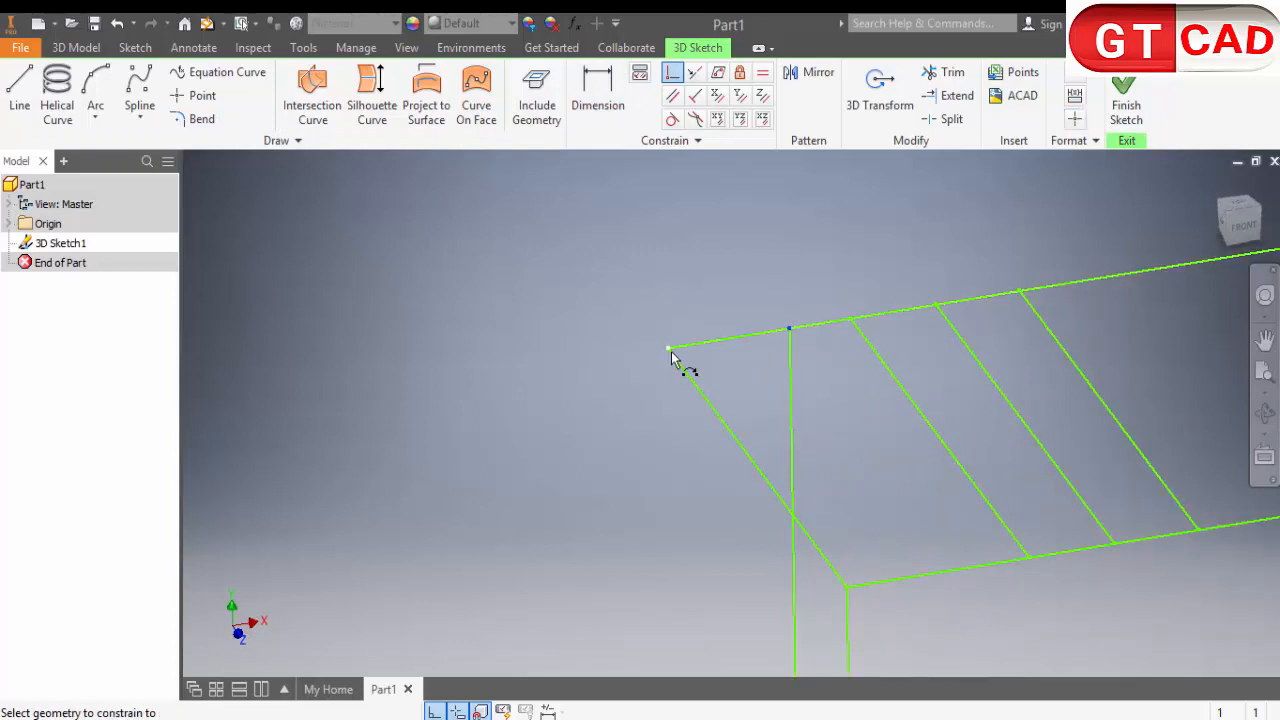
left_click(670, 350)
key("Escape")
left_click_drag(791, 368, 663, 348)
scroll(665, 349, "down", 5)
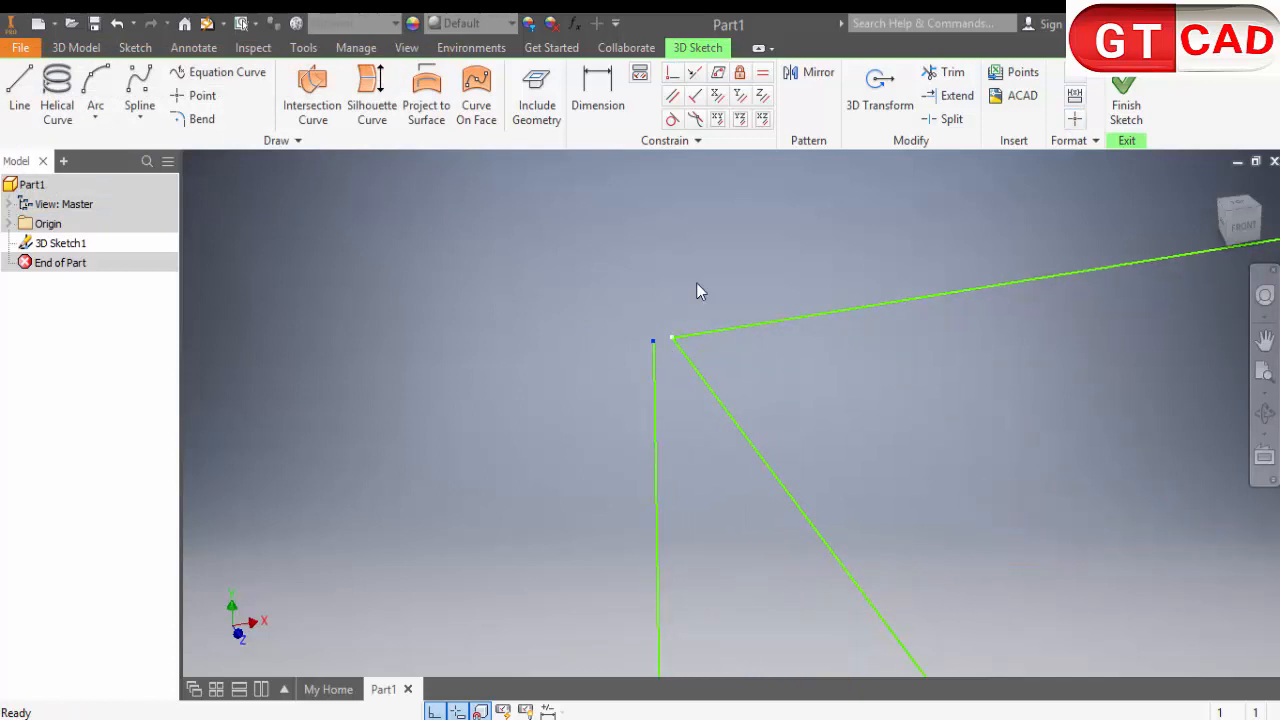
left_click(672, 74)
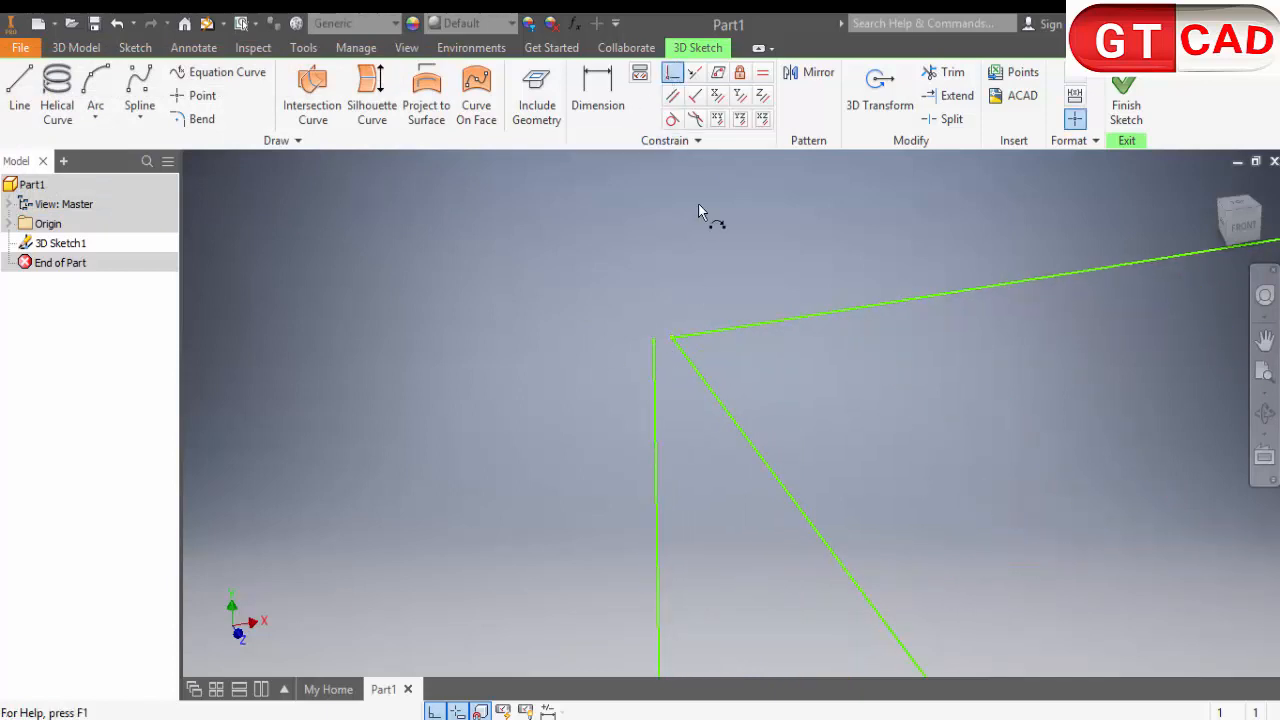
left_click(654, 345)
key("Escape")
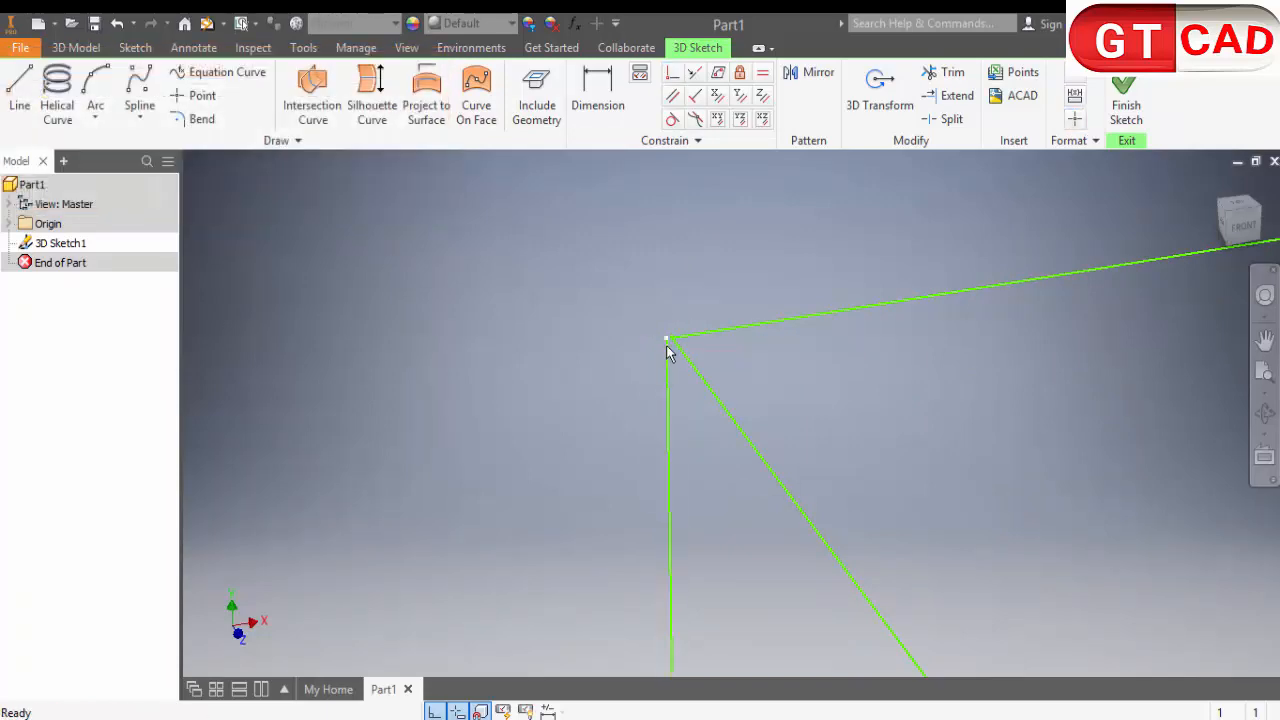
Move the detached leg's top endpoint closer to the frame corner and retry the coincident constraint
mouse_move(669, 349)
middle_mouse_down("shift")
mouse_move(746, 396)
mouse_move(823, 403)
mouse_move(773, 420)
middle_mouse_up("shift")
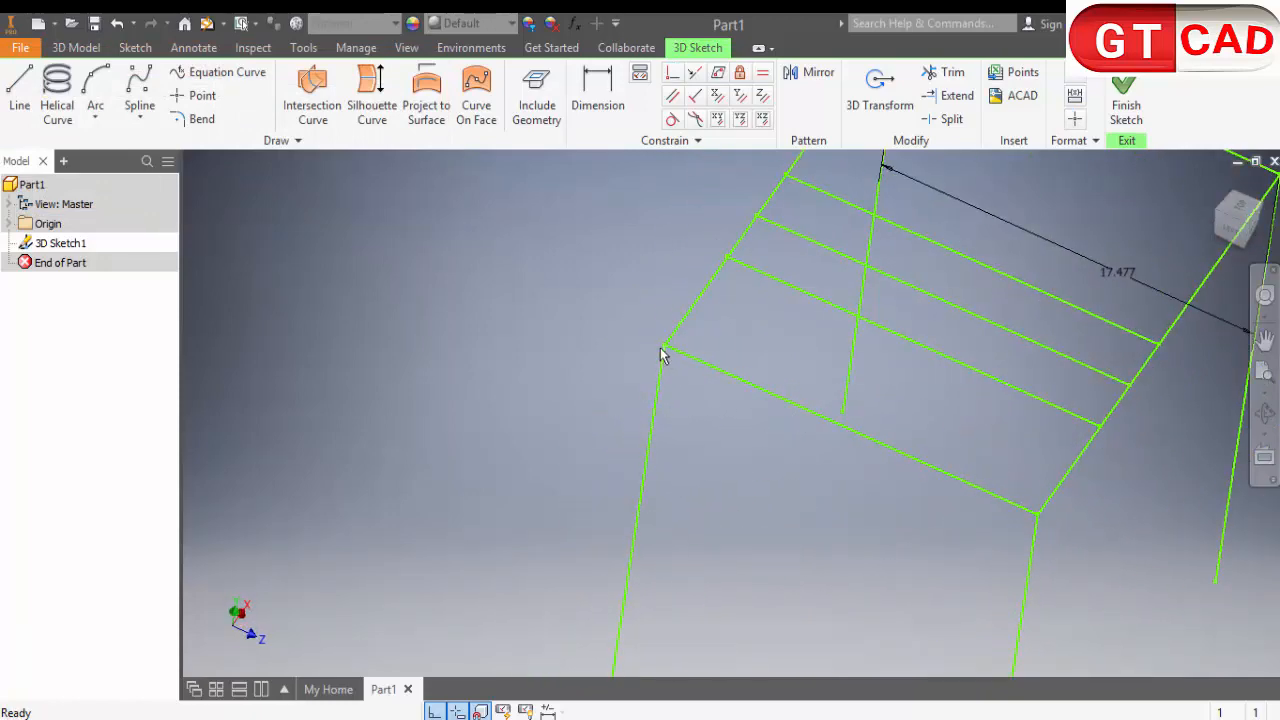
scroll(662, 348, "down", 5)
scroll(788, 367, "down", 5)
scroll(788, 367, "up", 4)
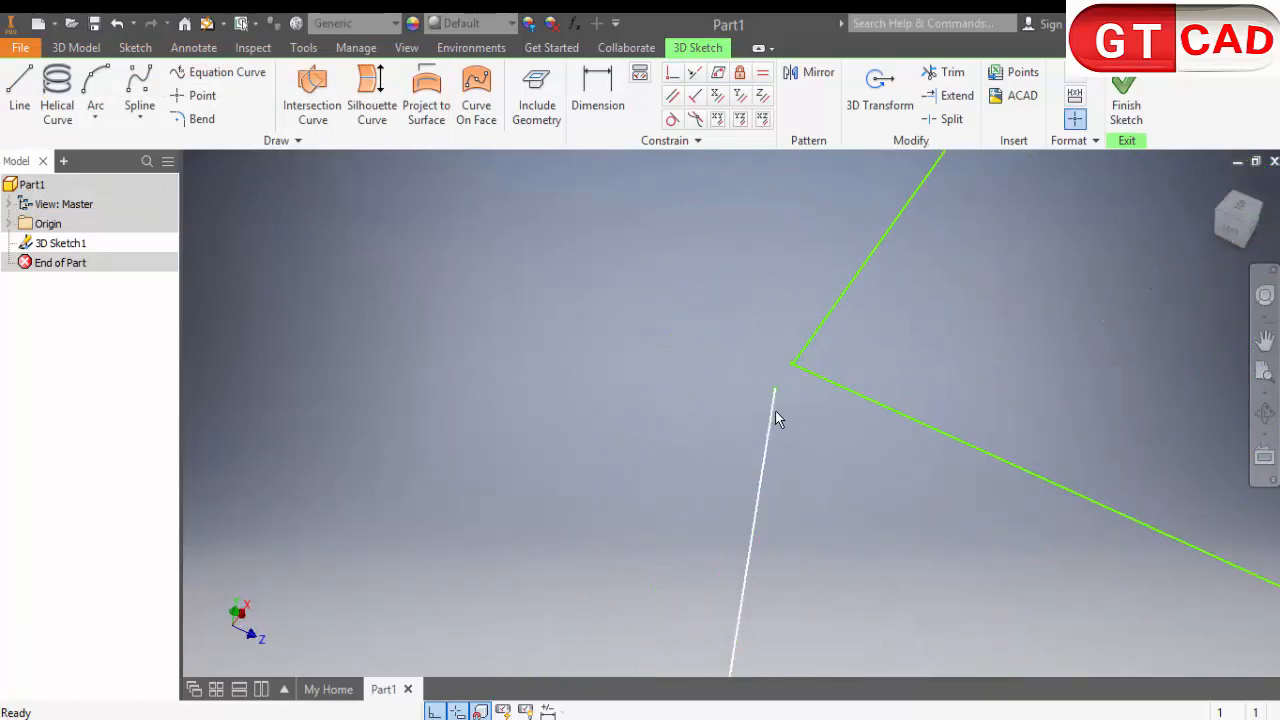
left_click_drag(775, 411, 792, 368)
left_click(672, 72)
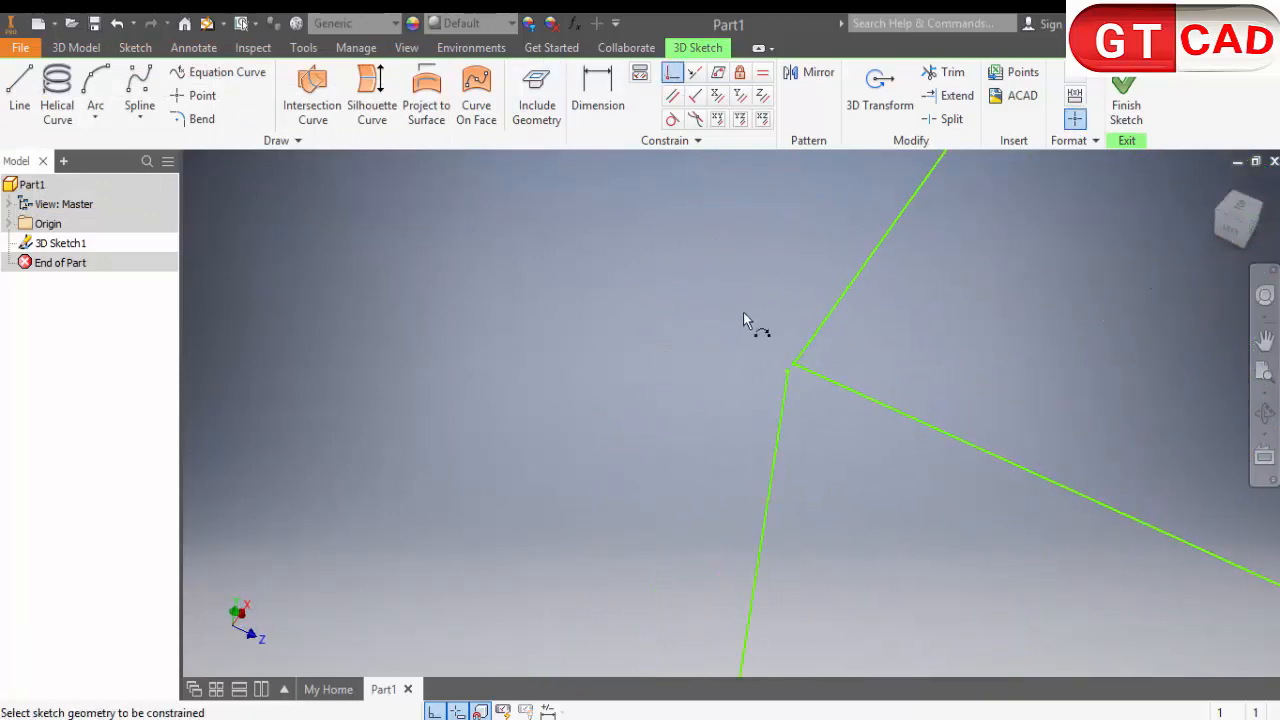
left_click(790, 373)
left_click(792, 370)
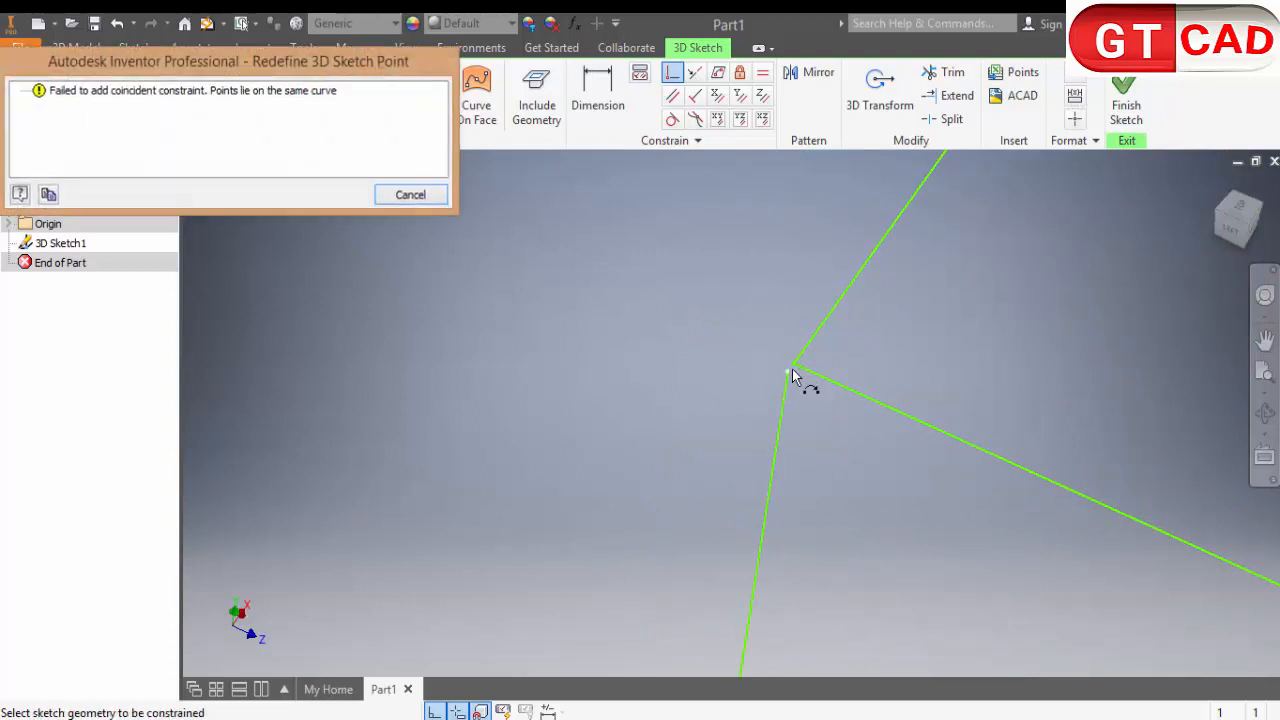
key("Escape")
Delete the detached rear left leg and redraw it as a line downward from the corner, parallel to the Y axis
left_click_drag(787, 372, 759, 427)
left_click(755, 433)
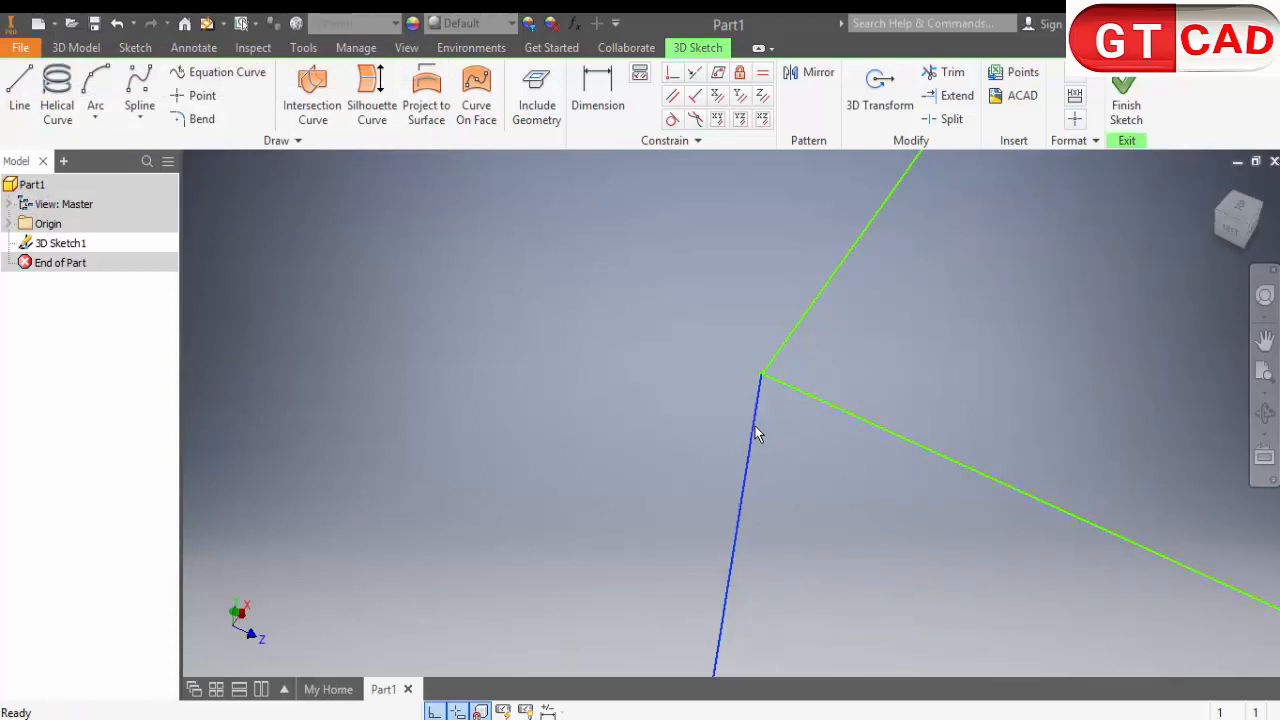
key("Delete")
left_click(33, 90)
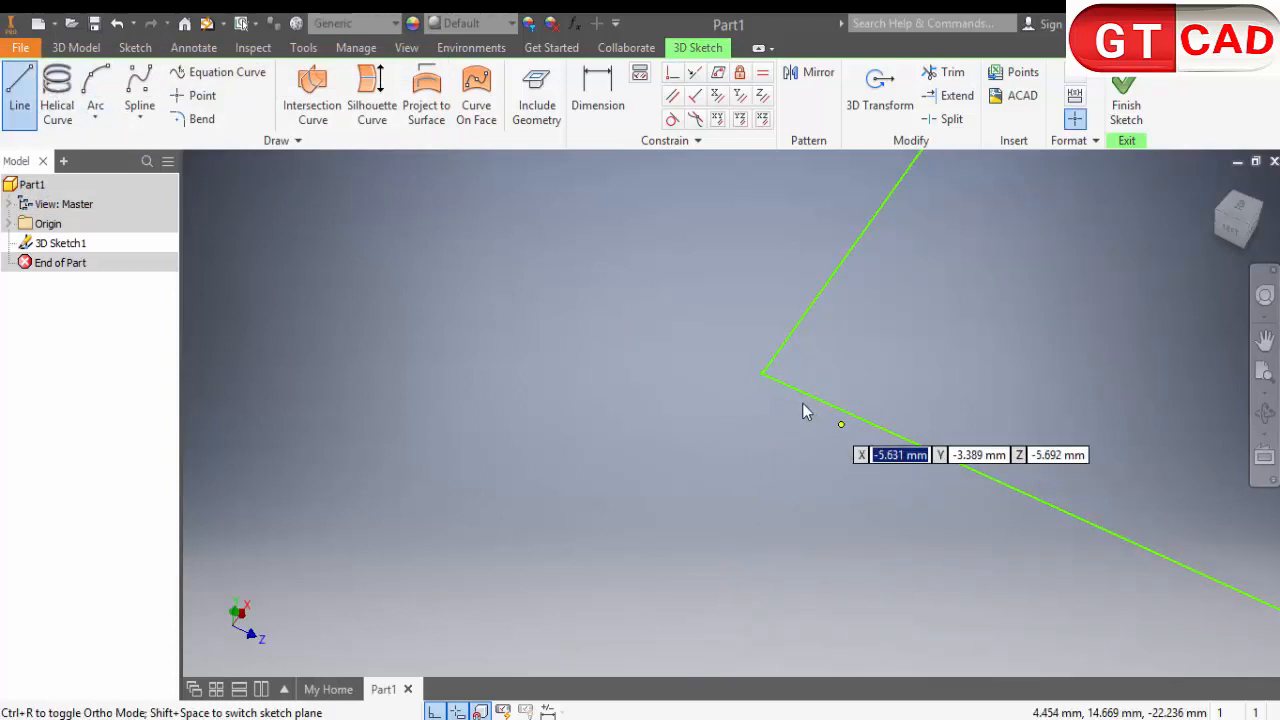
left_click(764, 375)
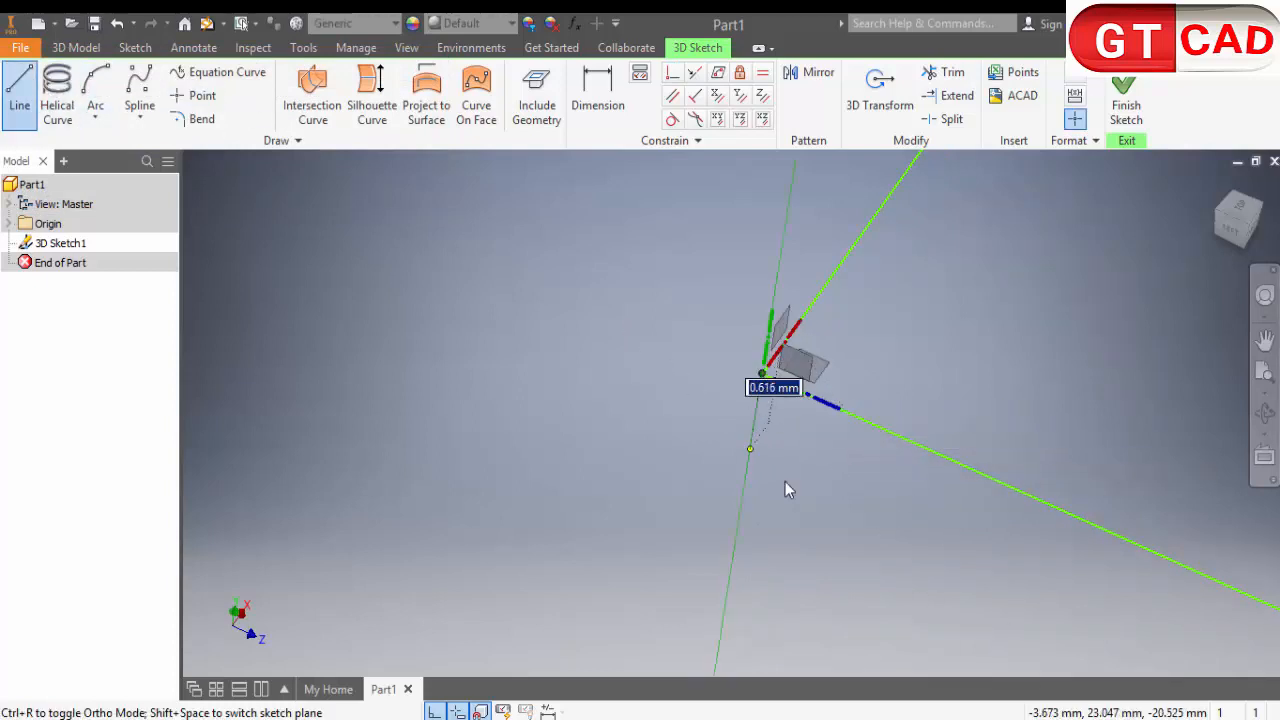
left_click(752, 596)
key("Escape")
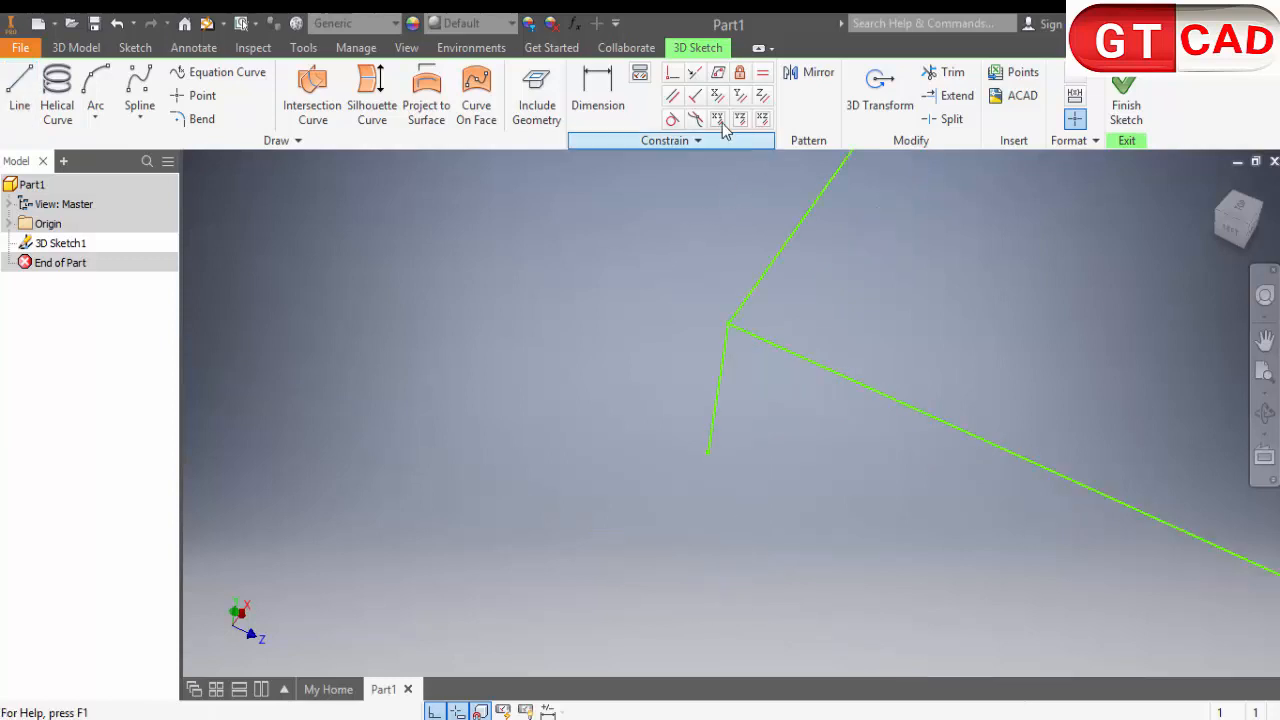
Constrain the redrawn rear left leg equal in length to the front left leg
left_click(762, 72)
left_click(720, 372)
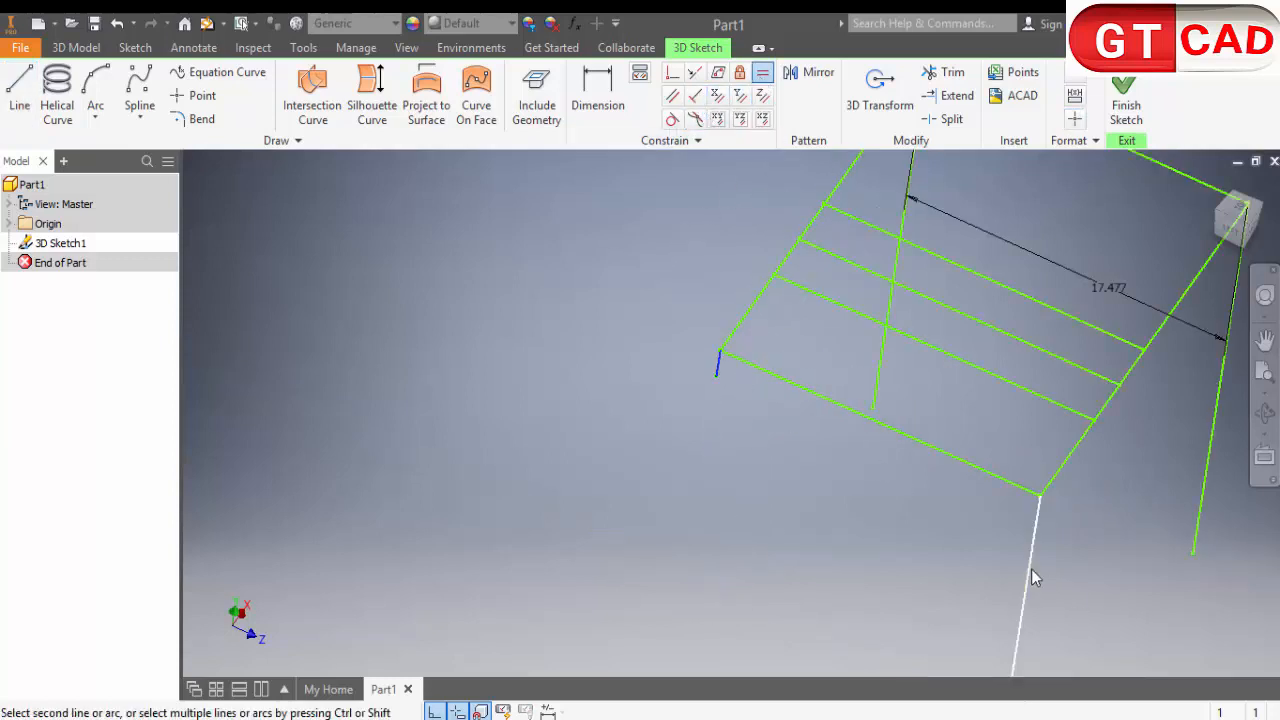
left_click(1030, 569)
key("Escape")
scroll(804, 451, "up", 5)
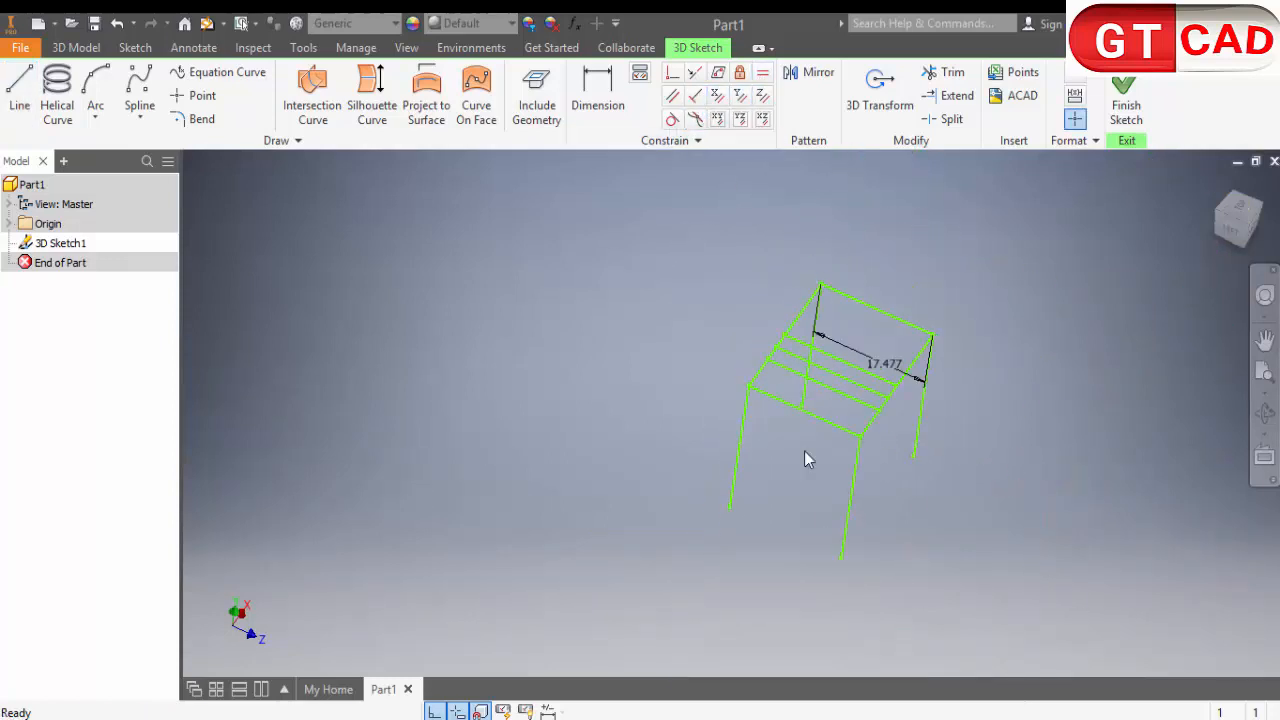
middle_click_drag(804, 451, 776, 442, "shift")
mouse_move(818, 383)
middle_mouse_down("shift")
mouse_move(906, 529)
mouse_move(871, 558)
mouse_move(874, 375)
middle_mouse_up("shift")
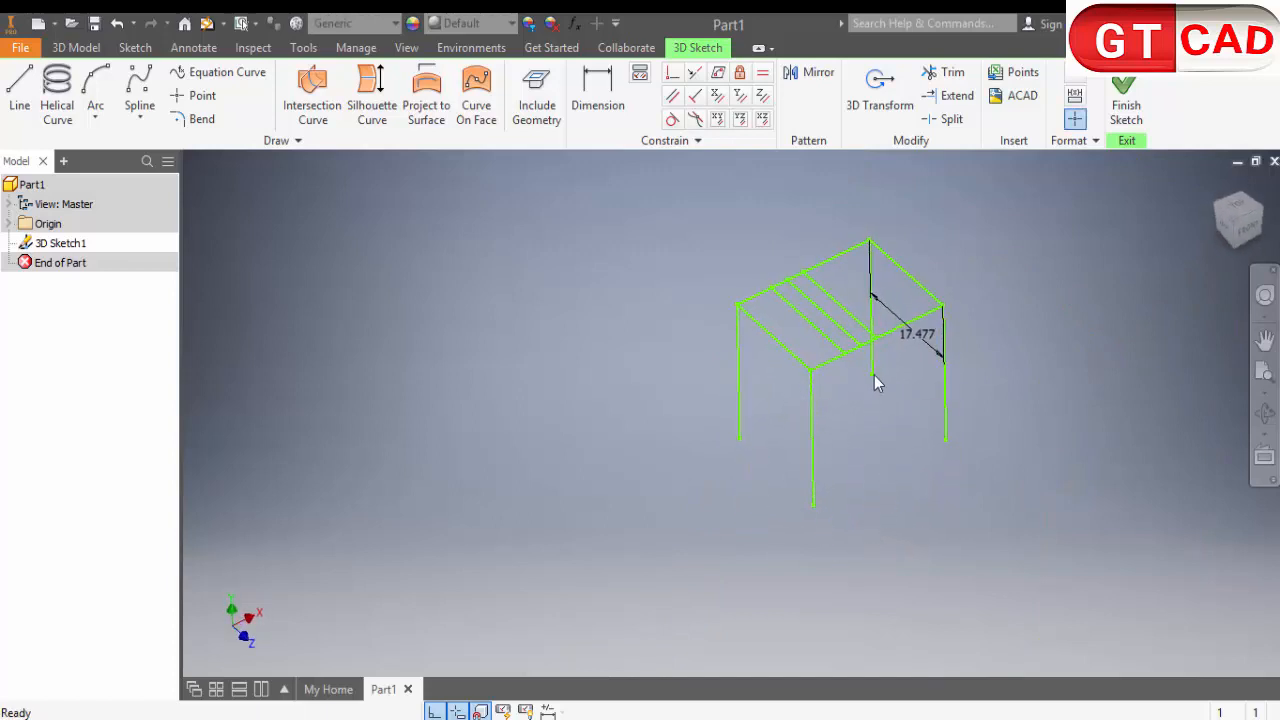
left_click(840, 303)
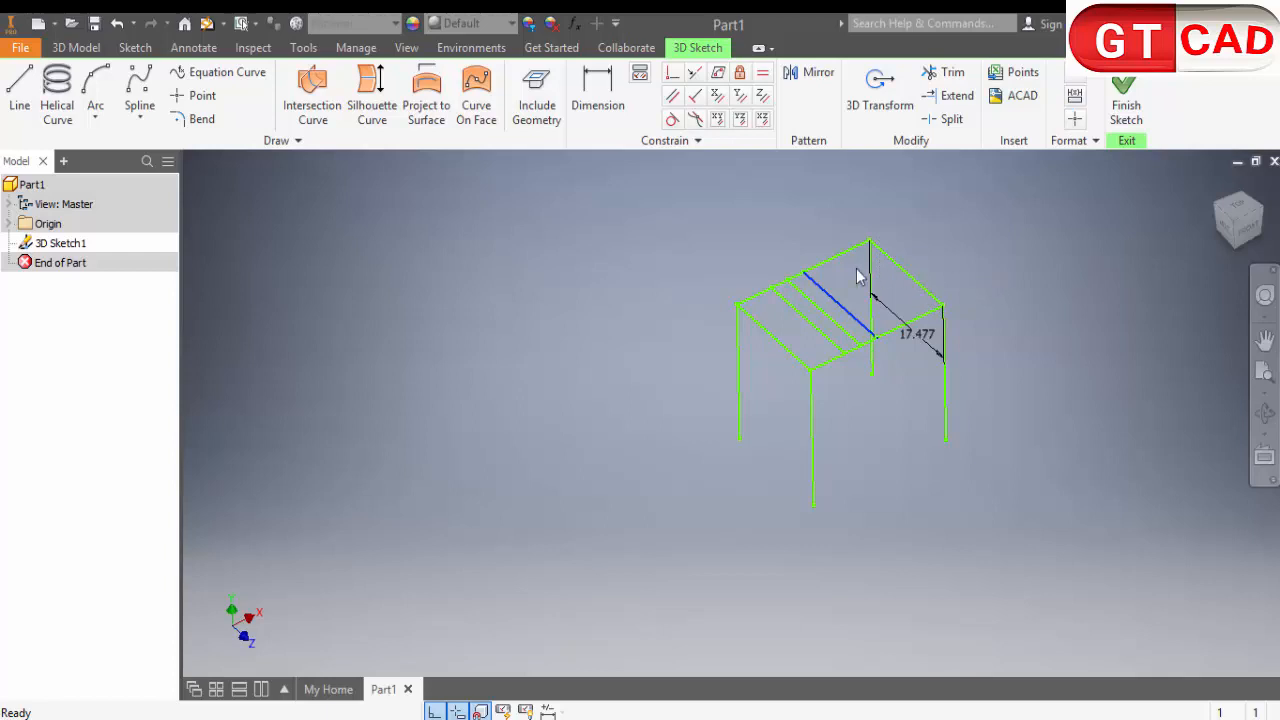
middle_click_drag(974, 351, 920, 350, "shift")
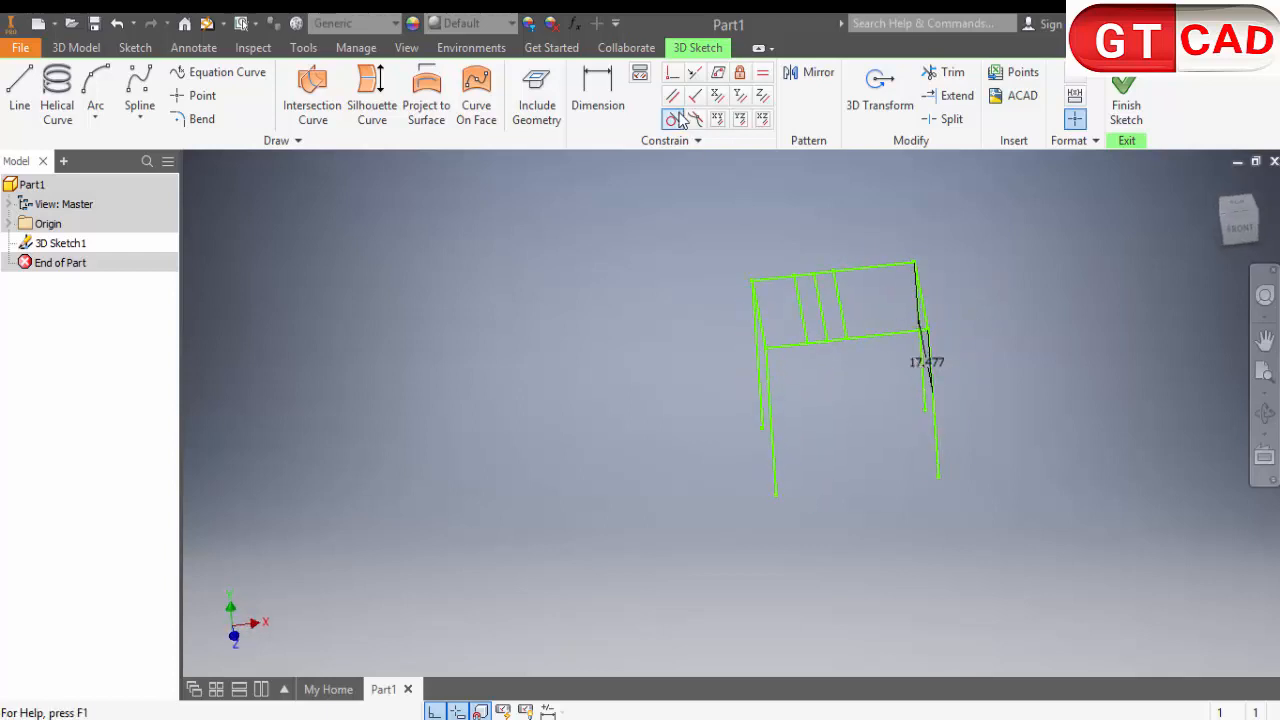
Reposition the top side edge's dimension above the frame and set its value to 250 mm
left_click(607, 101)
scroll(917, 289, "up", 6)
scroll(972, 355, "down", 5)
middle_click_drag(986, 412, 990, 443, "shift")
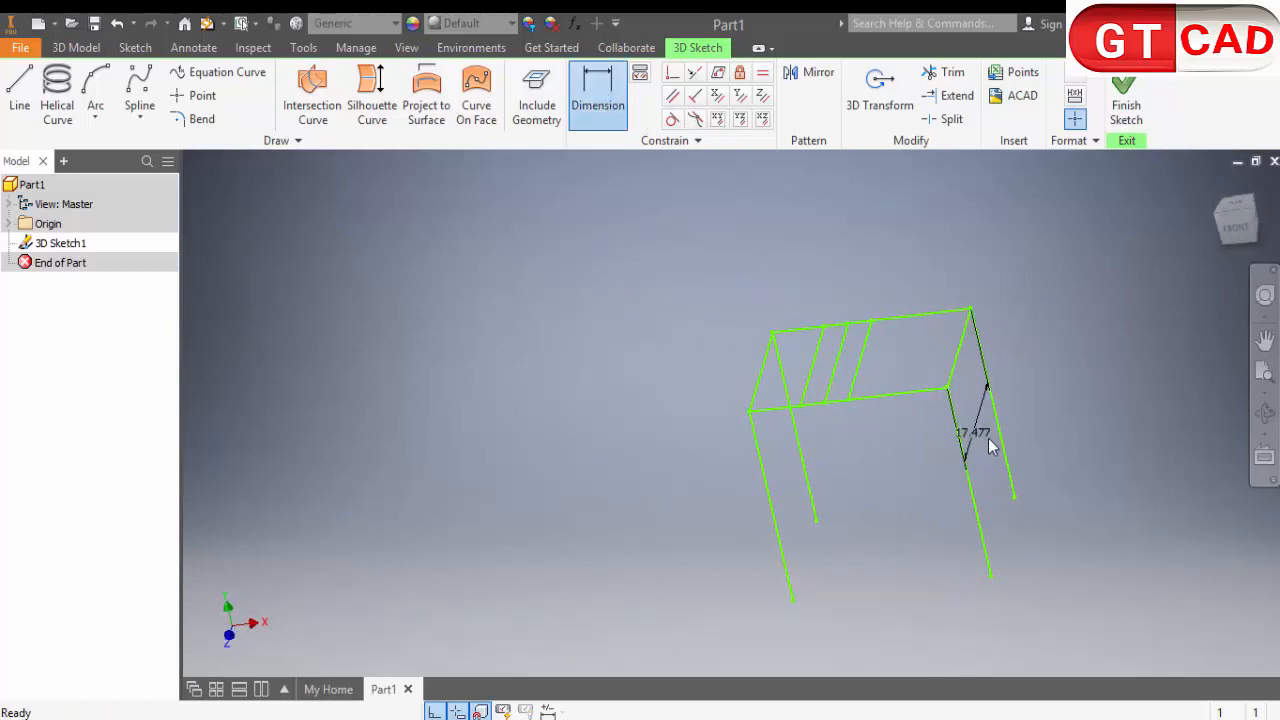
left_click_drag(977, 432, 1115, 340)
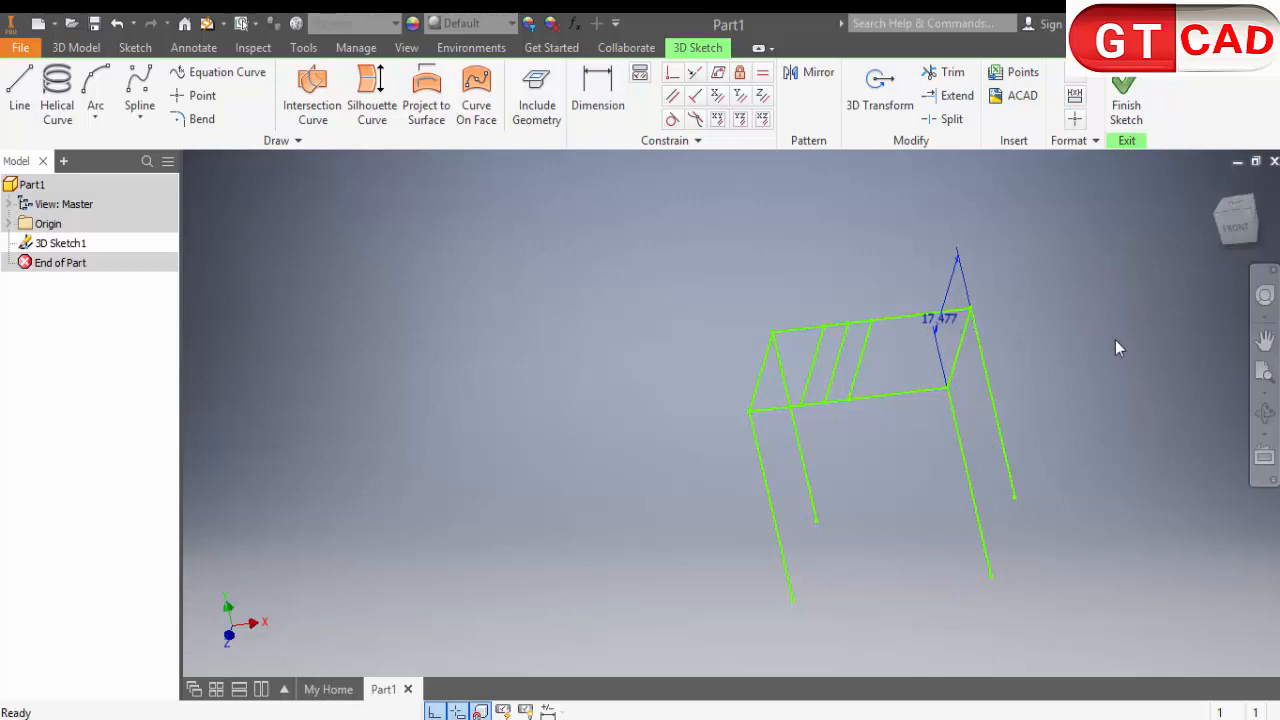
left_click(948, 315)
left_click(937, 326)
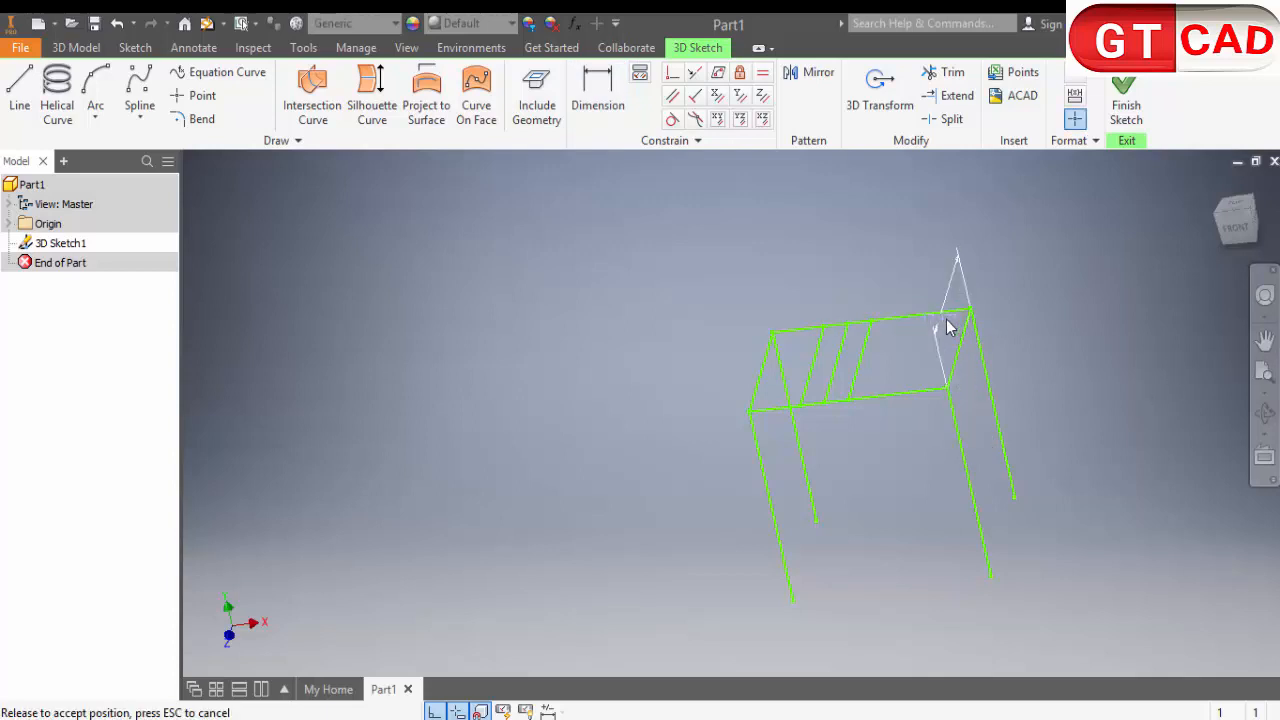
left_click(948, 328)
type("250")
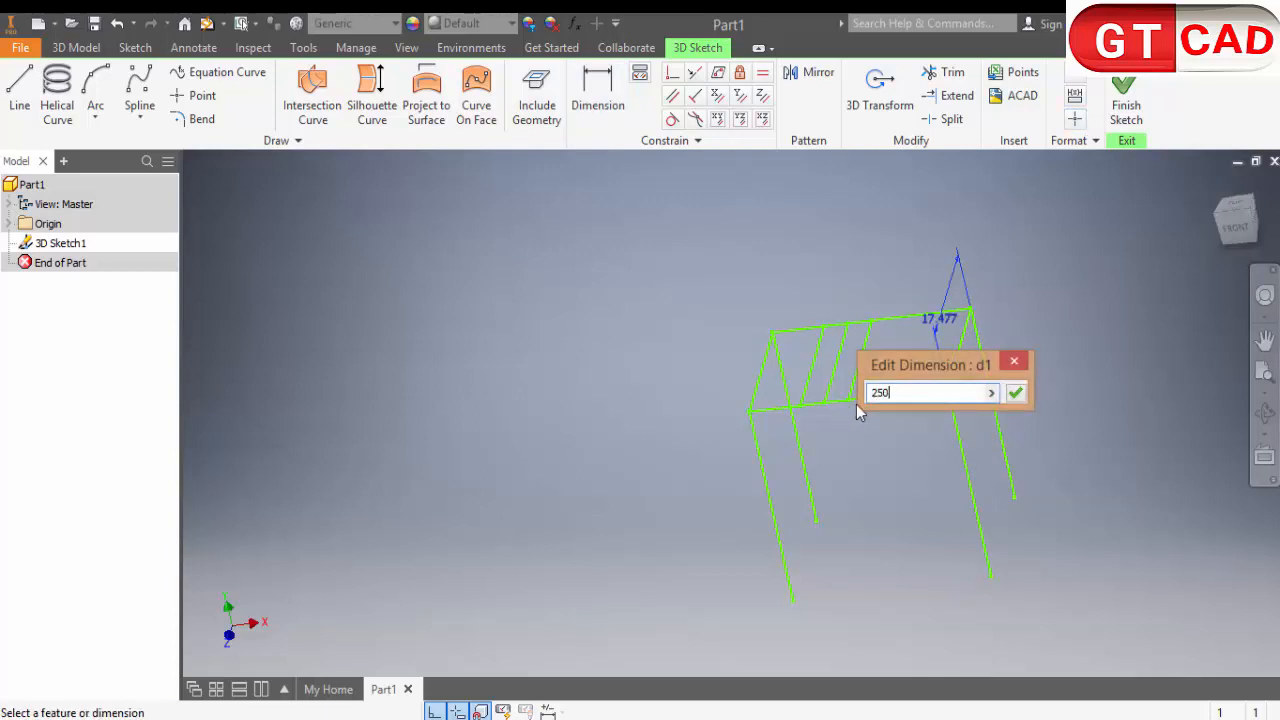
key("Return")
Dimension the front top edge and set its length to 200 mm
scroll(1006, 347, "down", 5)
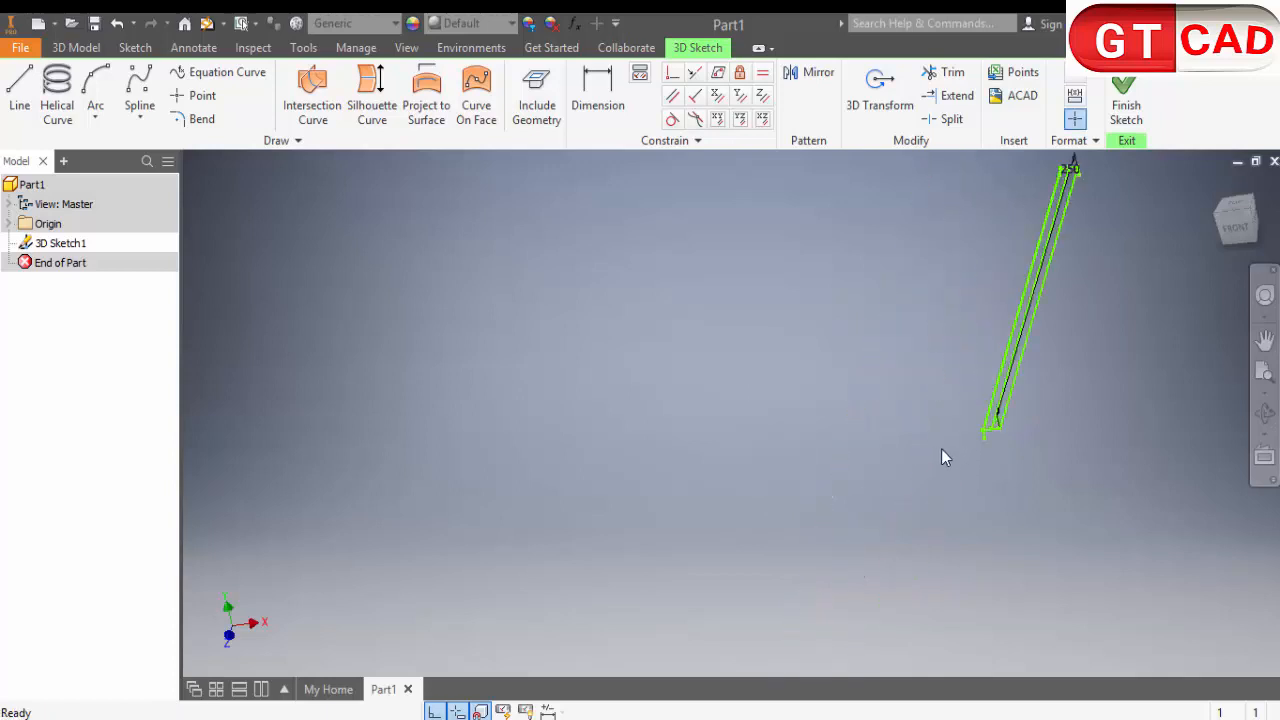
scroll(977, 437, "up", 6)
middle_click_drag(1099, 383, 761, 411)
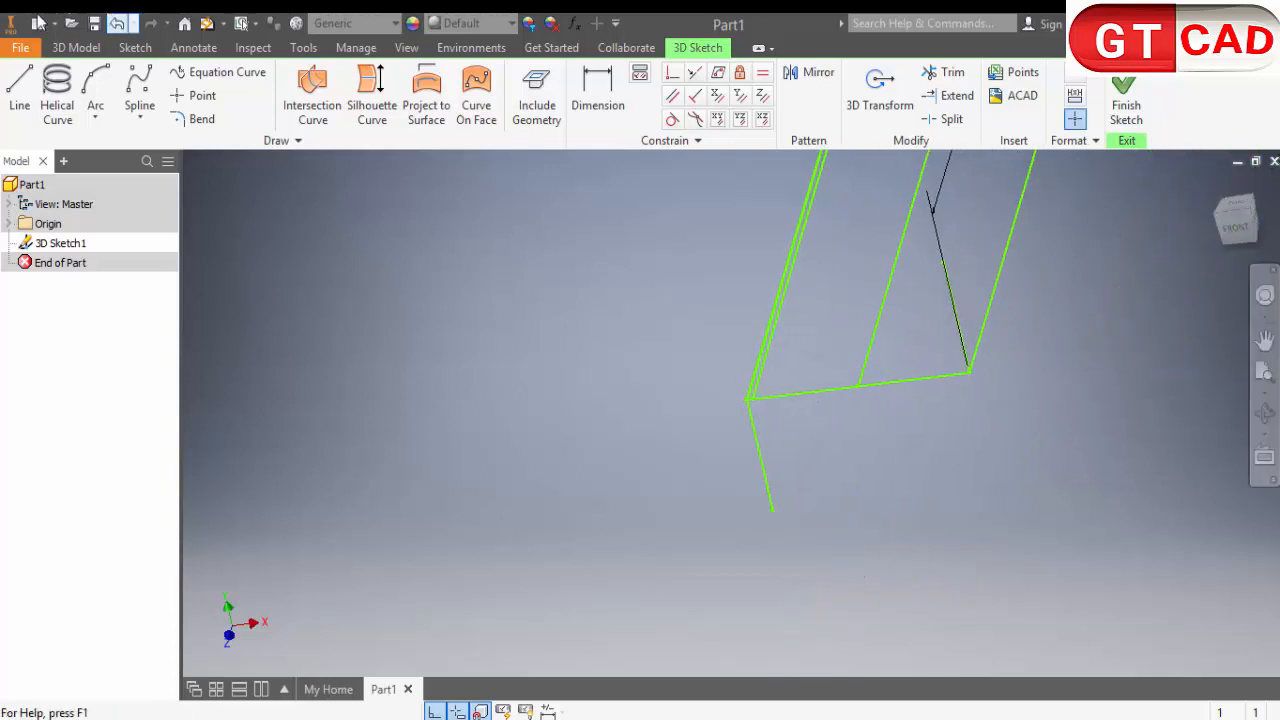
left_click(578, 120)
left_click(826, 391)
left_click(846, 449)
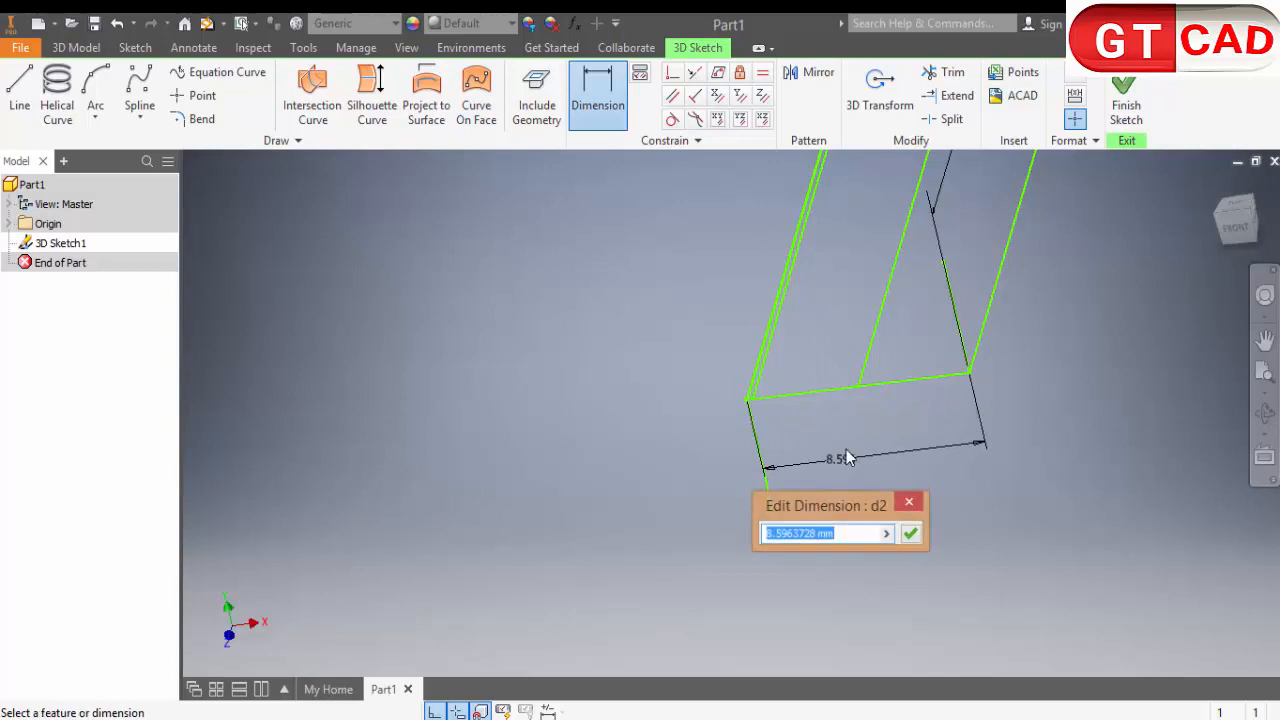
type("200")
key("Return")
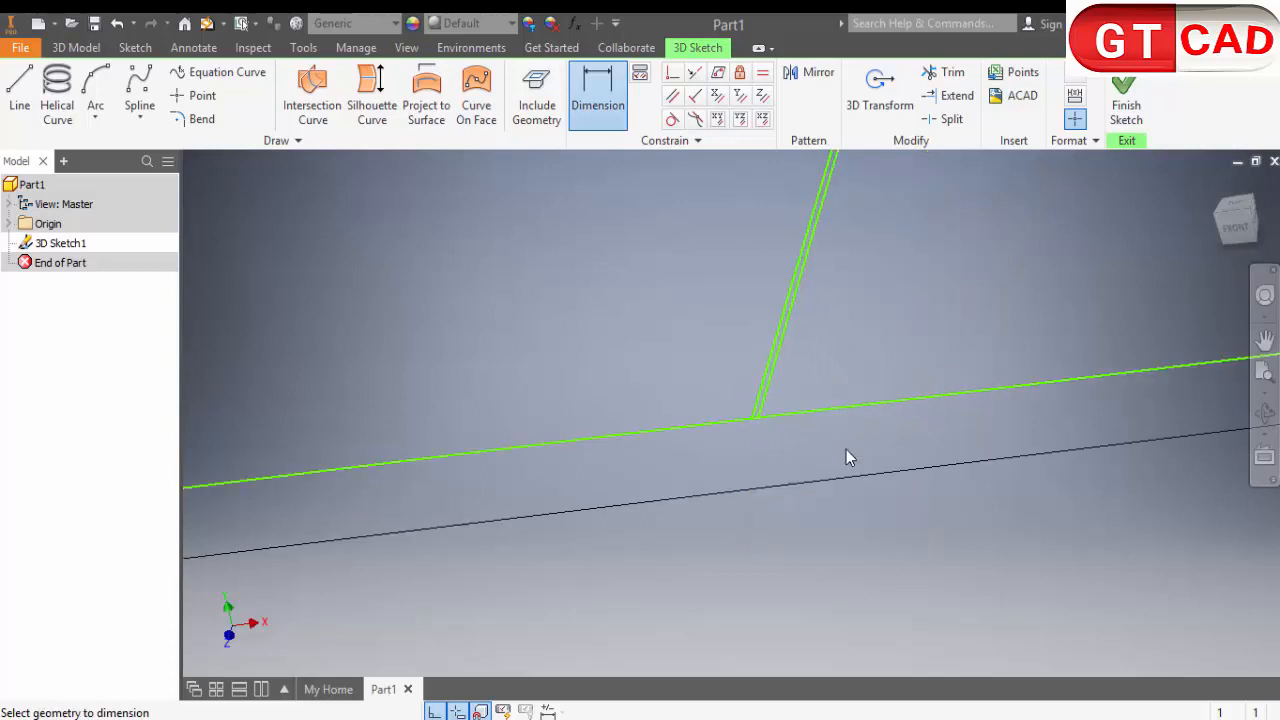
scroll(846, 449, "down", 8)
middle_click_drag(876, 448, 903, 407, "shift")
scroll(833, 369, "up", 3)
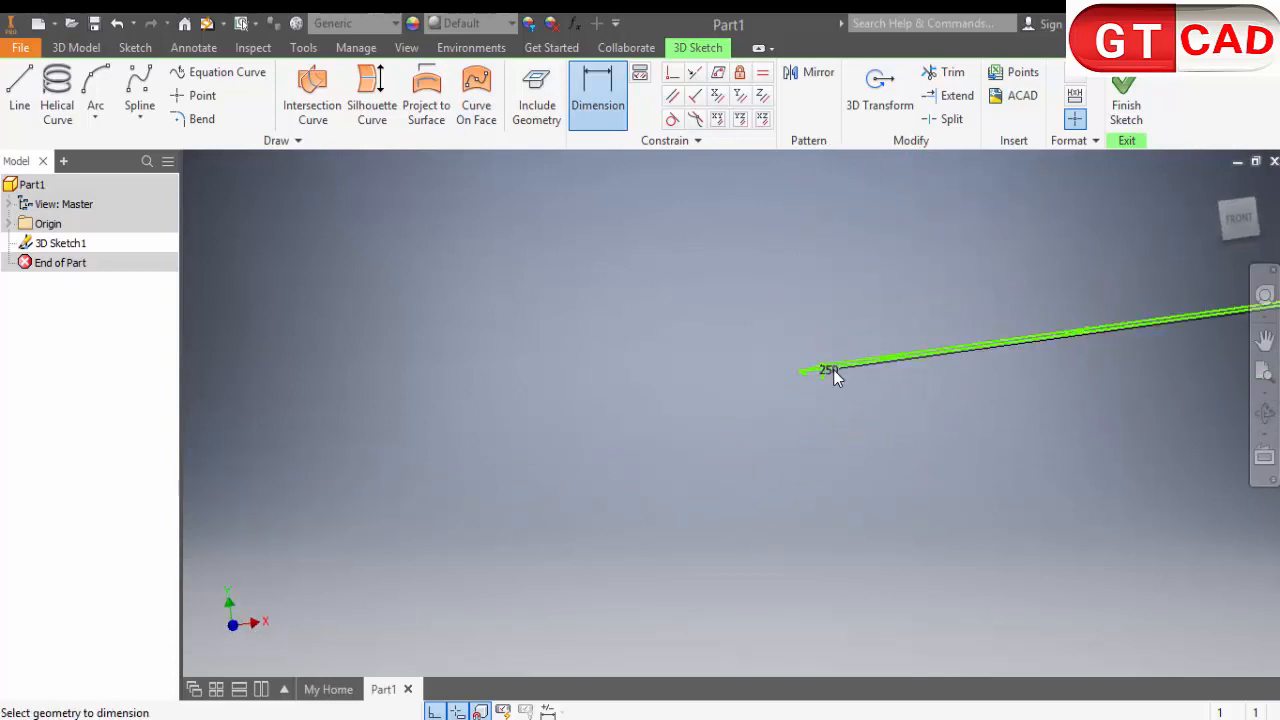
Constrain the tilted rear left leg parallel to the Y axis
scroll(831, 368, "up", 8)
scroll(821, 352, "down", 2)
mouse_move(619, 433)
middle_mouse_down("shift")
mouse_move(643, 436)
mouse_move(471, 371)
mouse_move(343, 371)
middle_mouse_up("shift")
key("Escape")
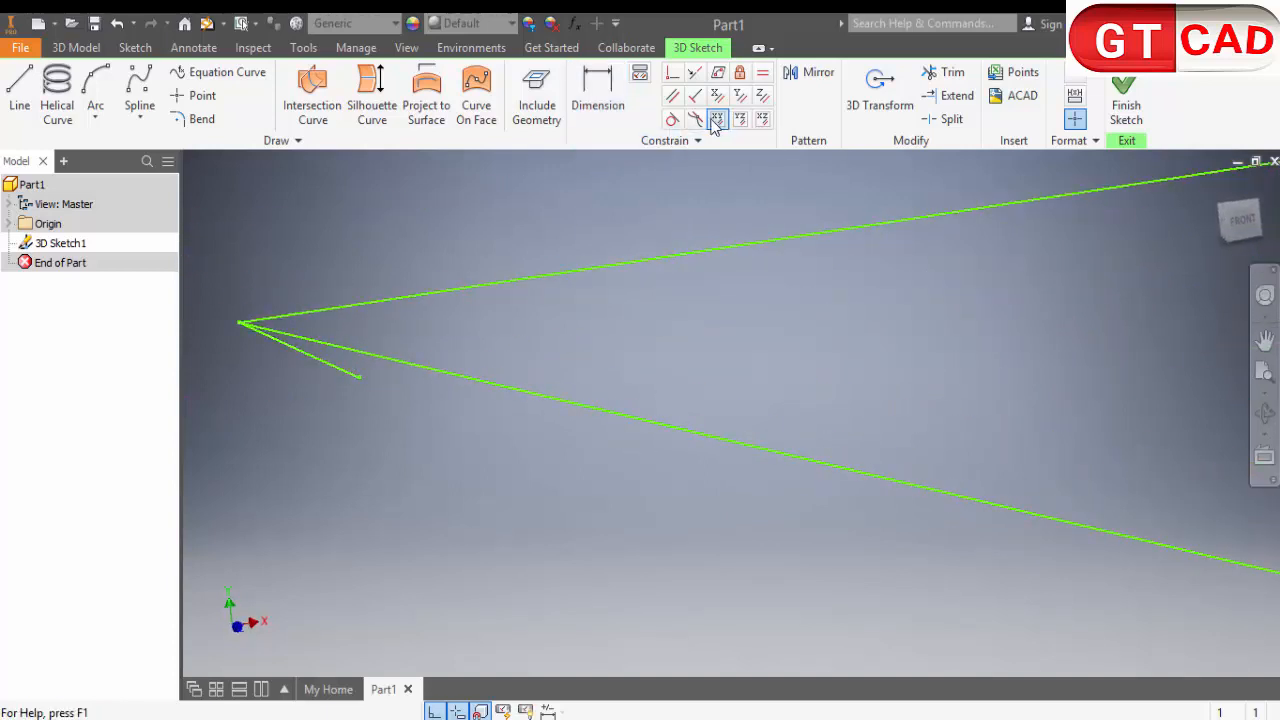
left_click(740, 95)
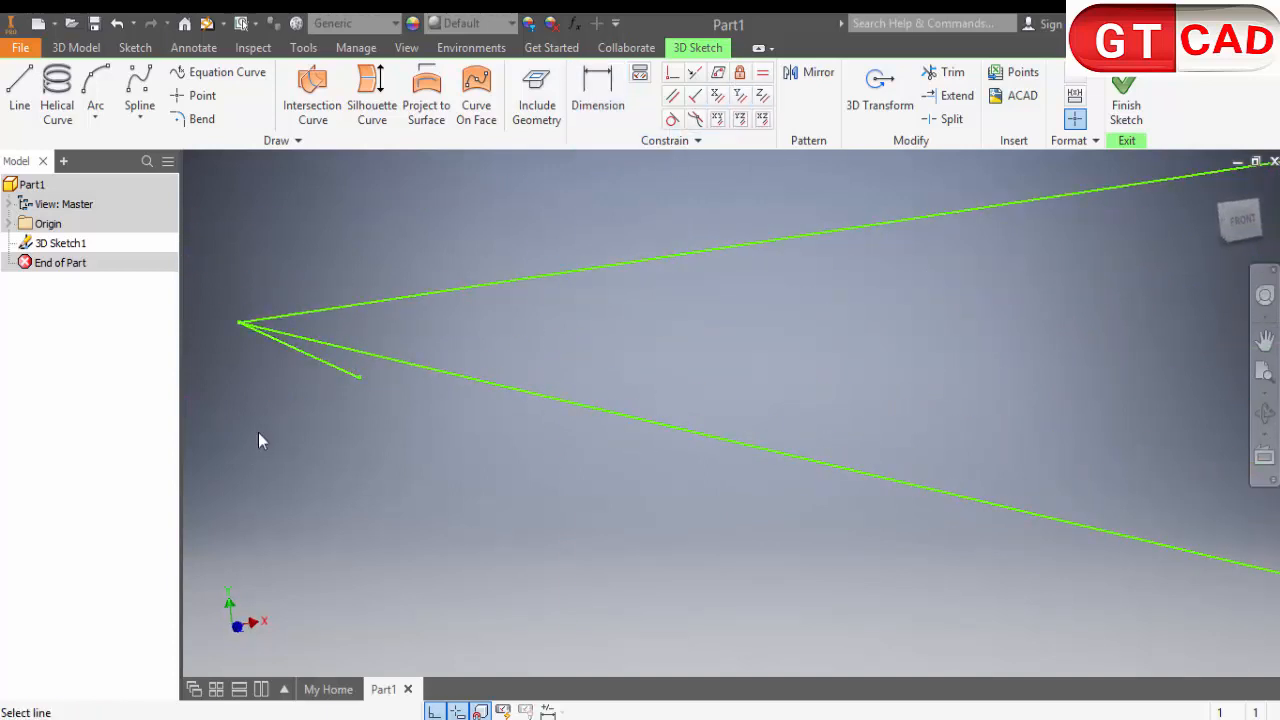
left_click(312, 360)
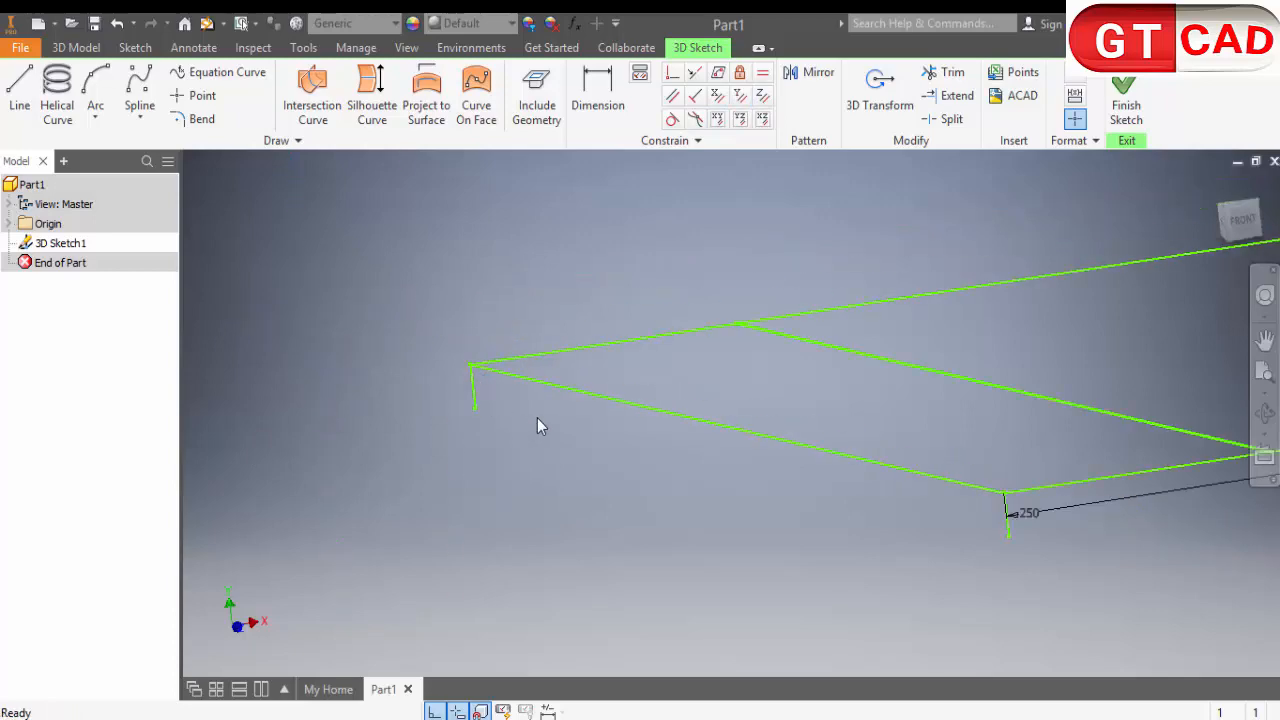
Check the leg height in the PDF drawing, then dimension the rear left leg in the 3D sketch and set it to 200 mm
left_click(979, 719)
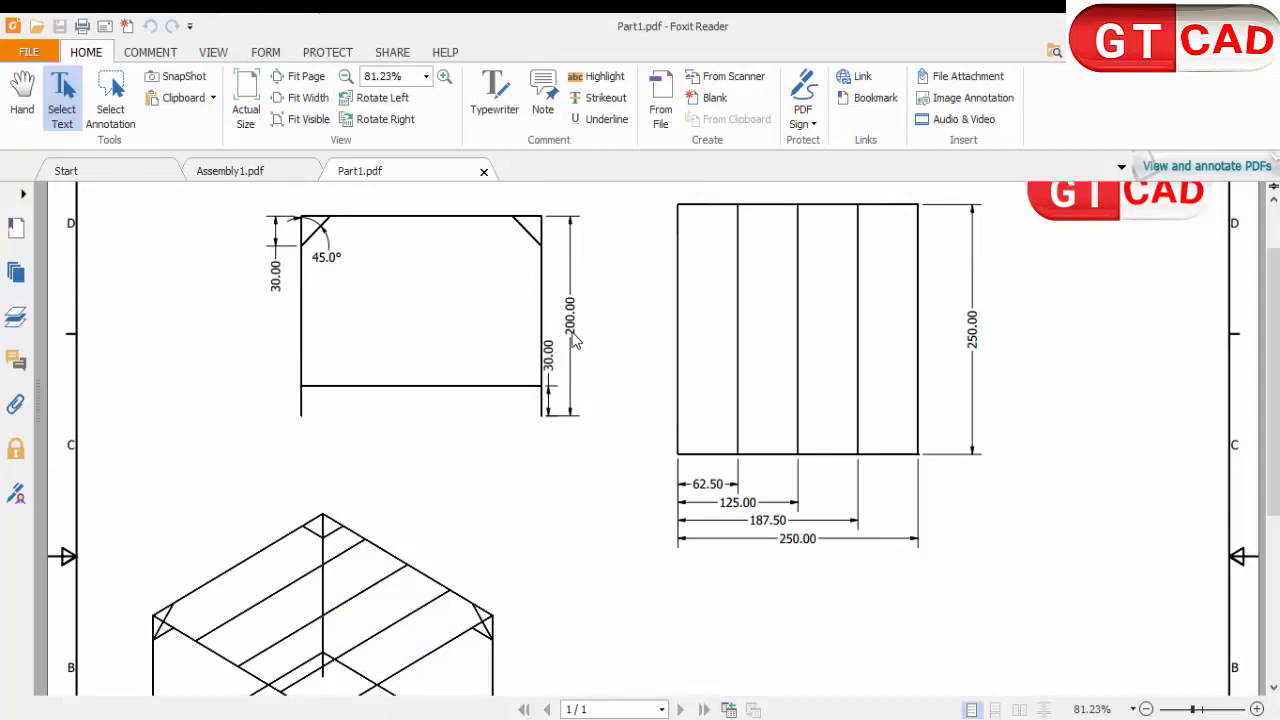
left_click(820, 719)
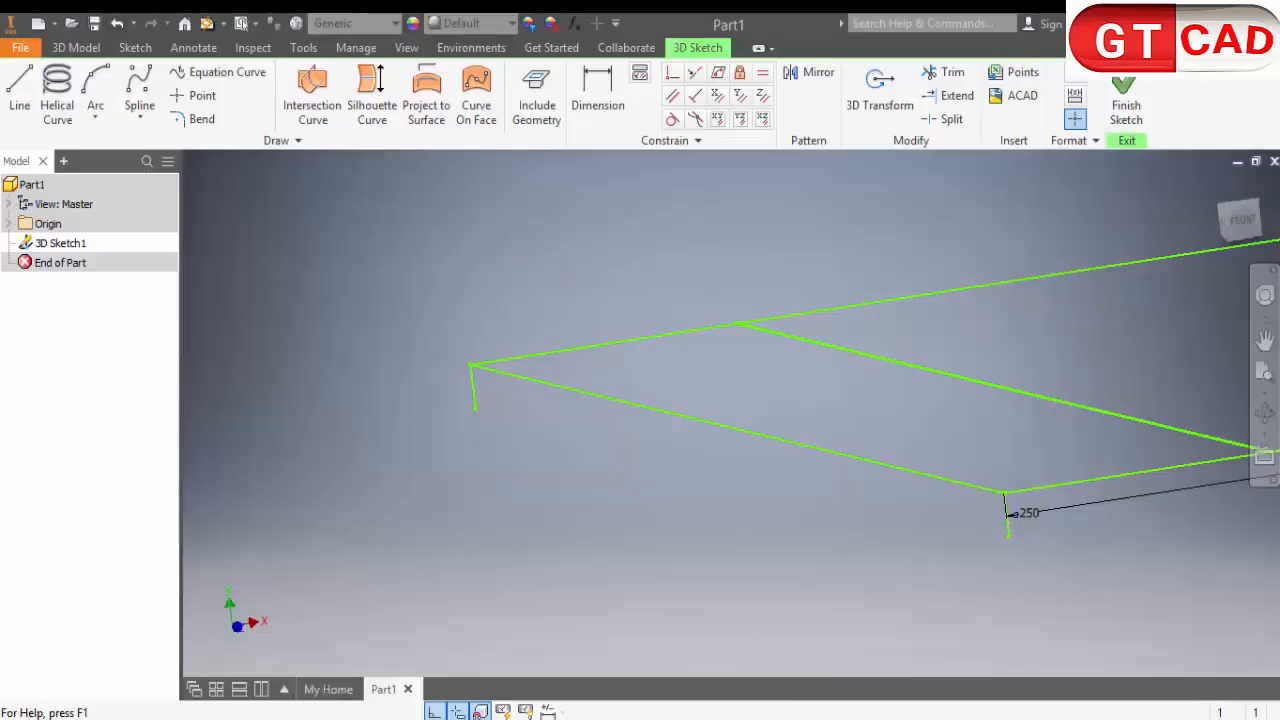
left_click(601, 130)
scroll(472, 372, "up", 5)
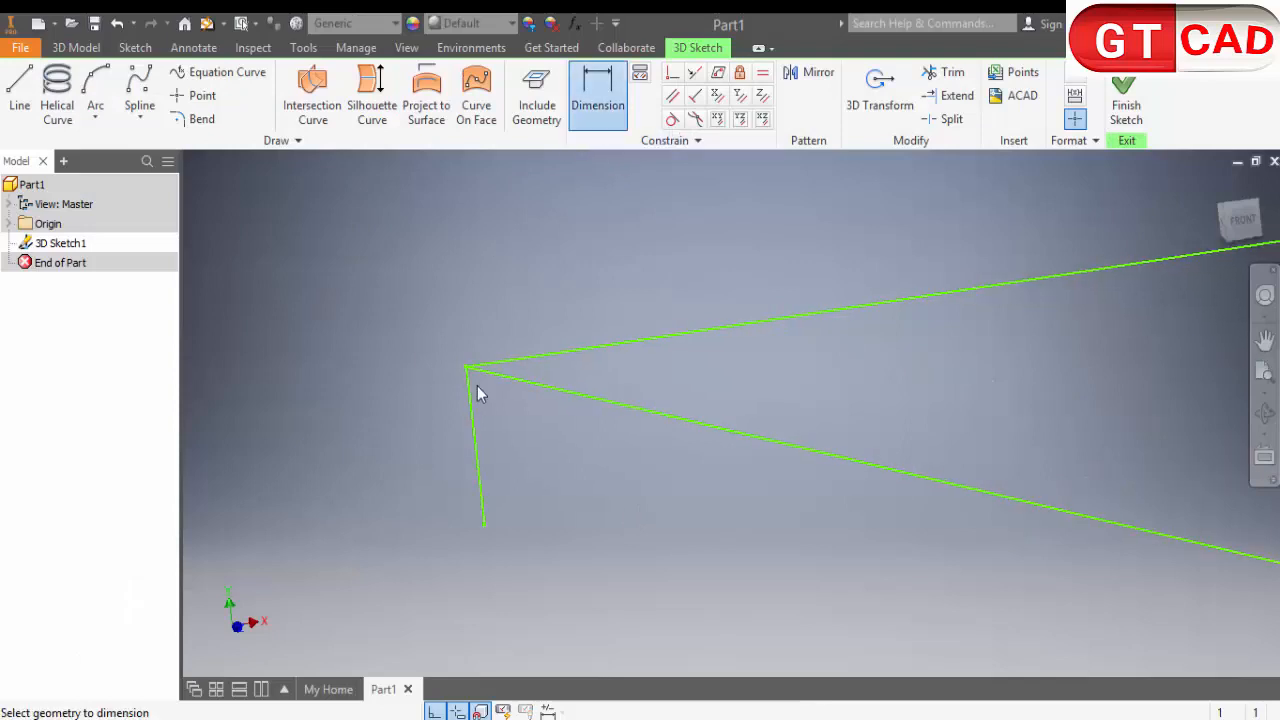
left_click(471, 400)
left_click(418, 410)
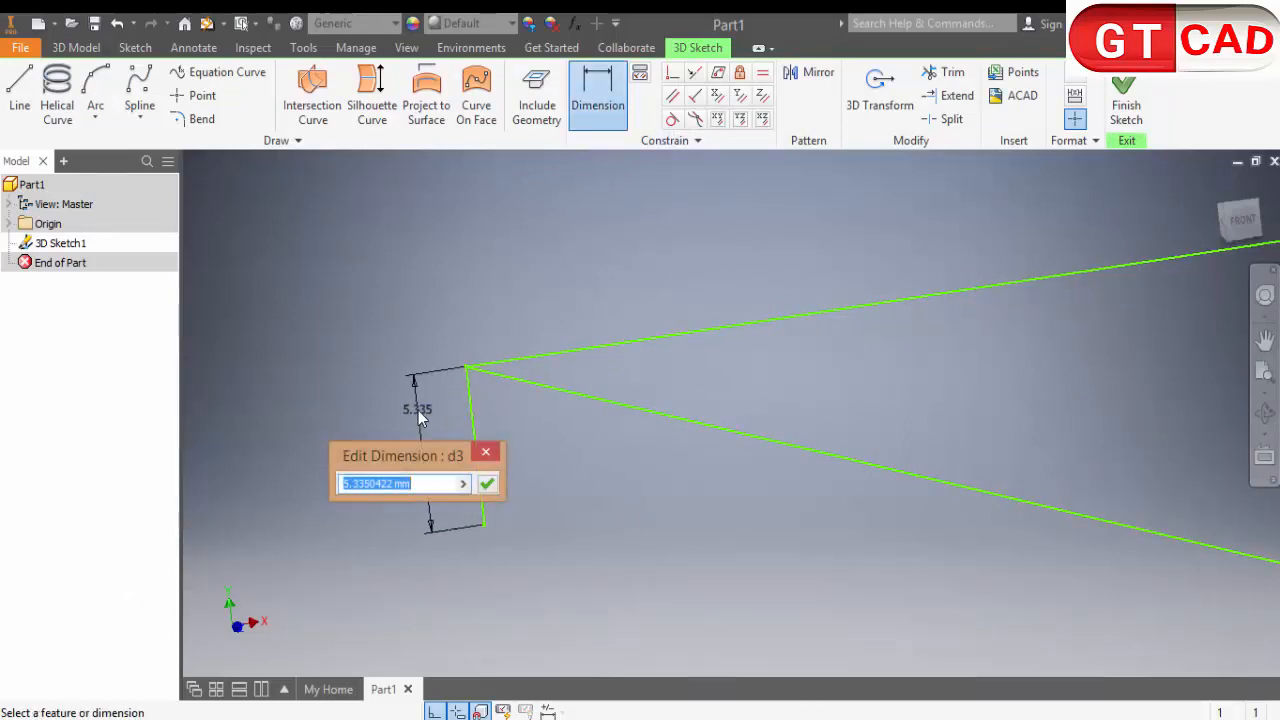
type("25")
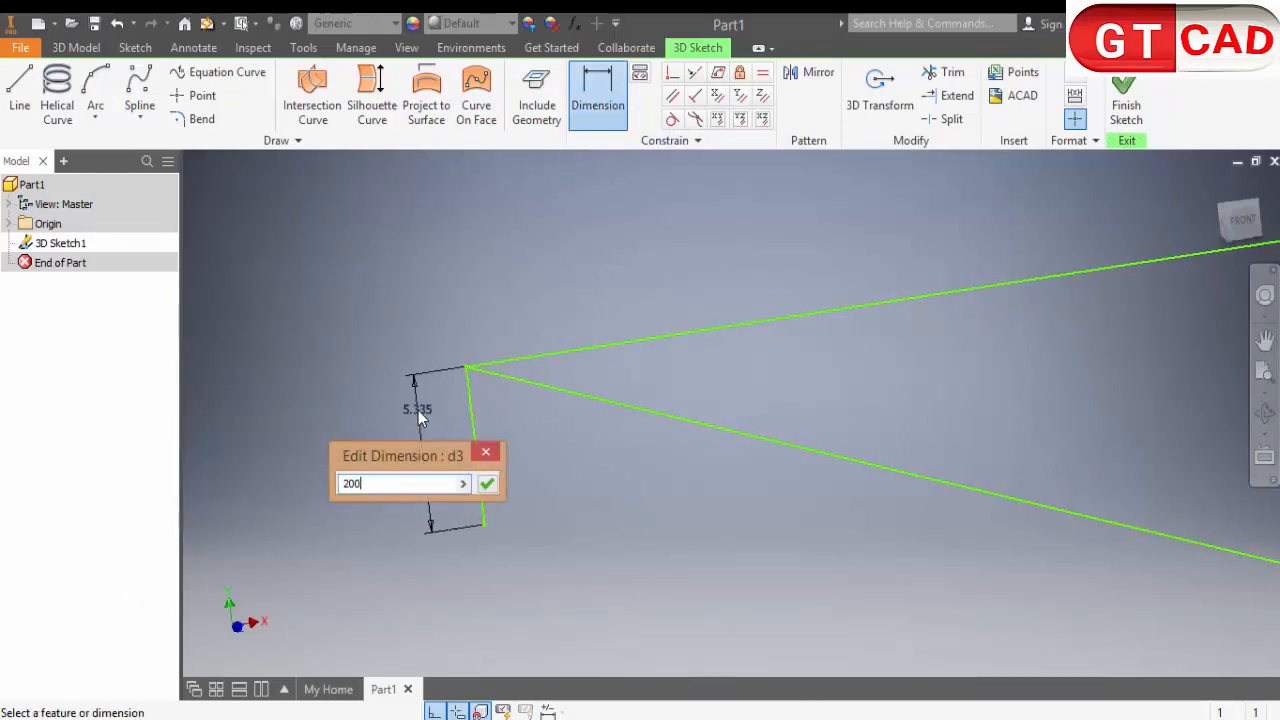
key("Return")
scroll(519, 450, "down", 4)
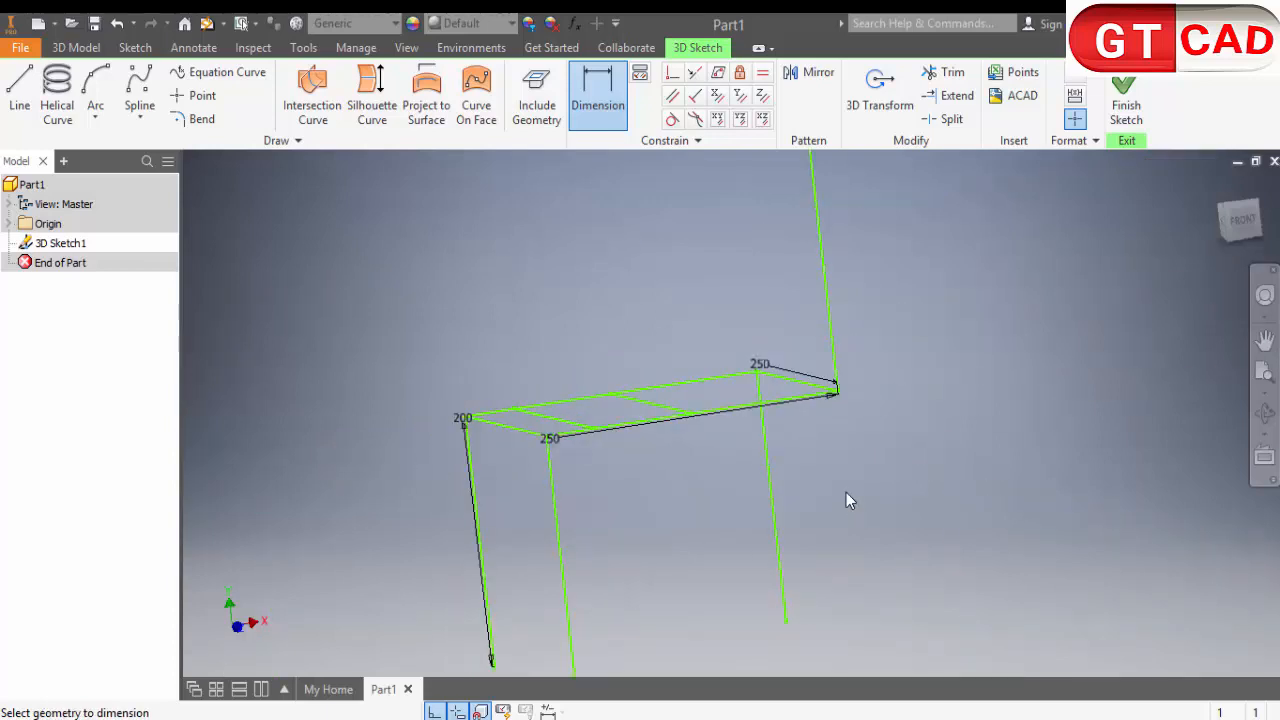
Flip the upward-pointing front right leg so it extends below the frame, and constrain it parallel to the Y axis
key("Escape")
scroll(865, 373, "down", 5)
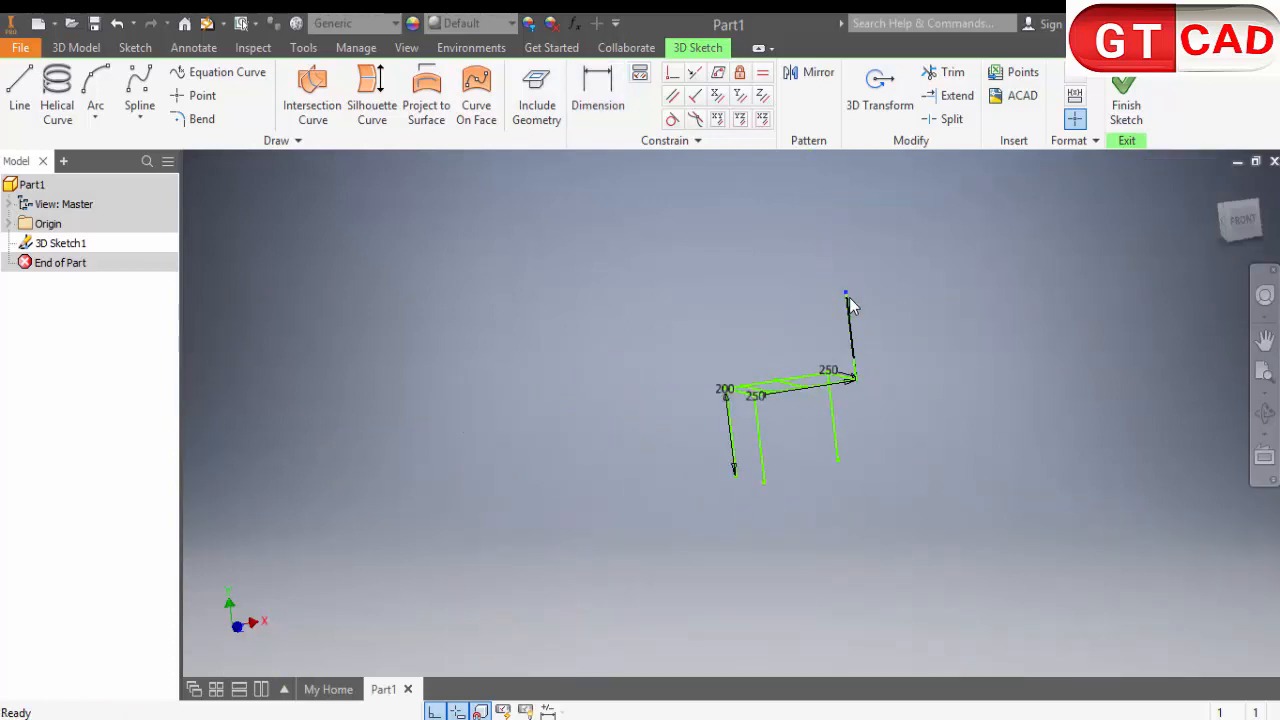
left_click(846, 292)
left_click_drag(853, 438, 870, 457)
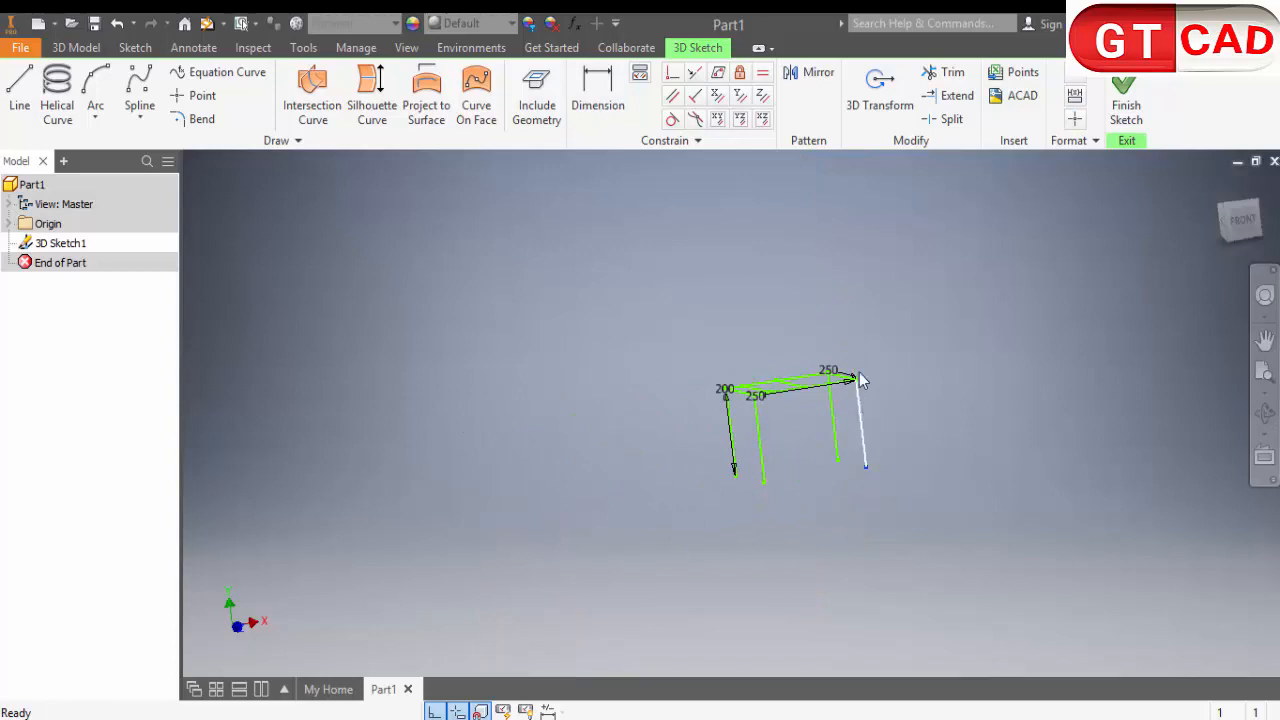
left_click(722, 103)
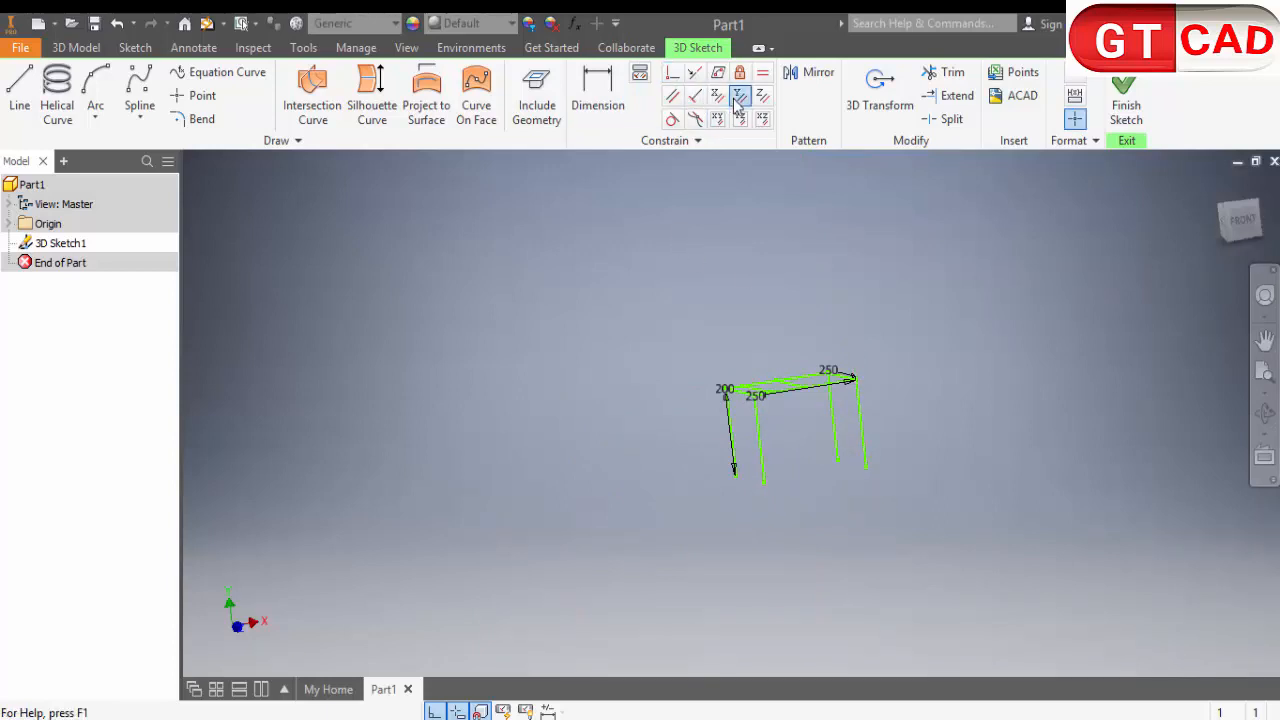
scroll(855, 420, "up", 3)
left_click(862, 422)
key("Escape")
key("Escape")
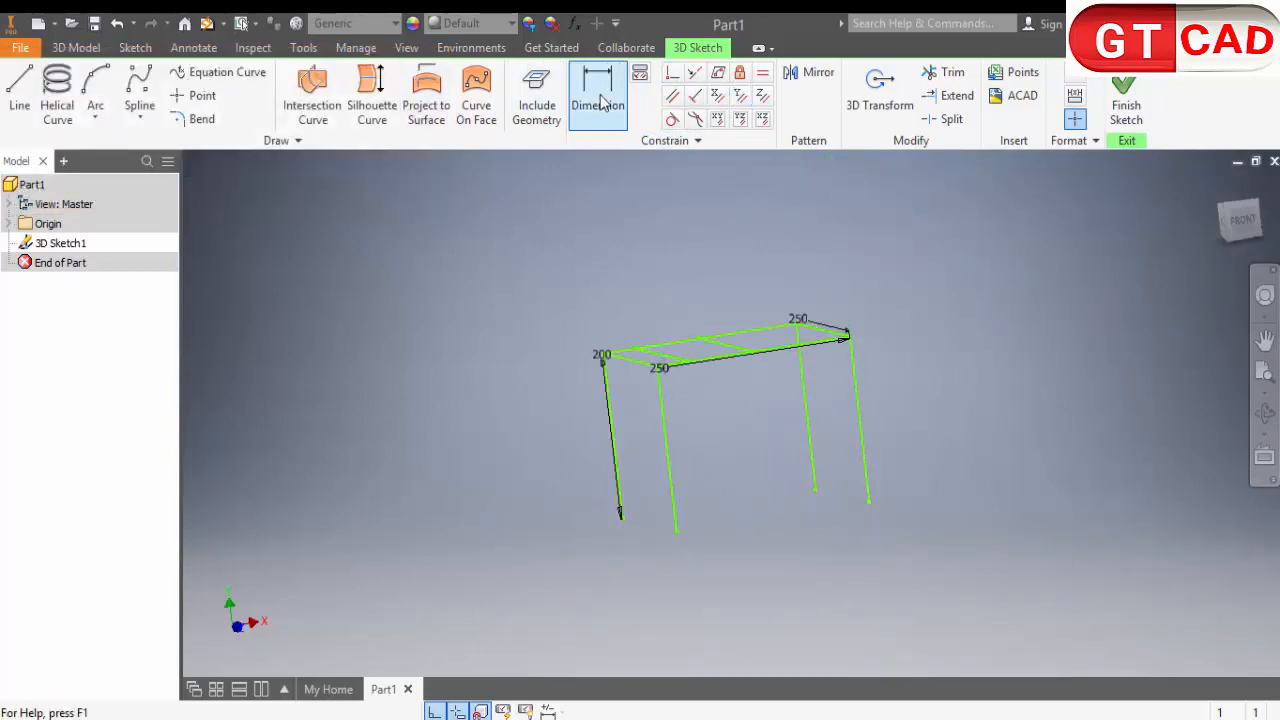
Pull the overlapping crossbars on the frame's top apart so that three separate crossbars lie between the side edges
mouse_move(780, 340)
middle_mouse_down("shift")
mouse_move(800, 357)
mouse_move(757, 337)
mouse_move(706, 337)
mouse_move(801, 420)
middle_mouse_up("shift")
left_click(813, 504)
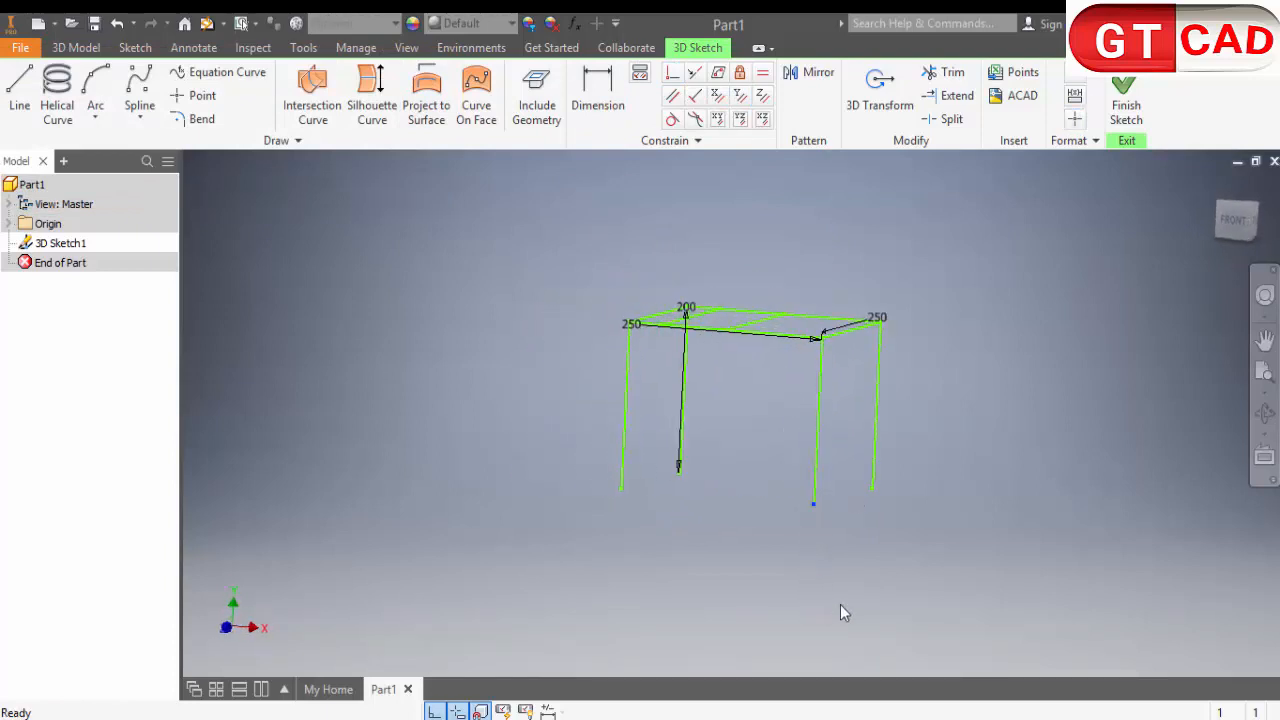
mouse_move(870, 565)
middle_mouse_down("shift")
mouse_move(820, 597)
mouse_move(880, 571)
mouse_move(860, 600)
mouse_move(876, 607)
middle_mouse_up("shift")
scroll(690, 365, "down", 8)
scroll(622, 318, "up", 2)
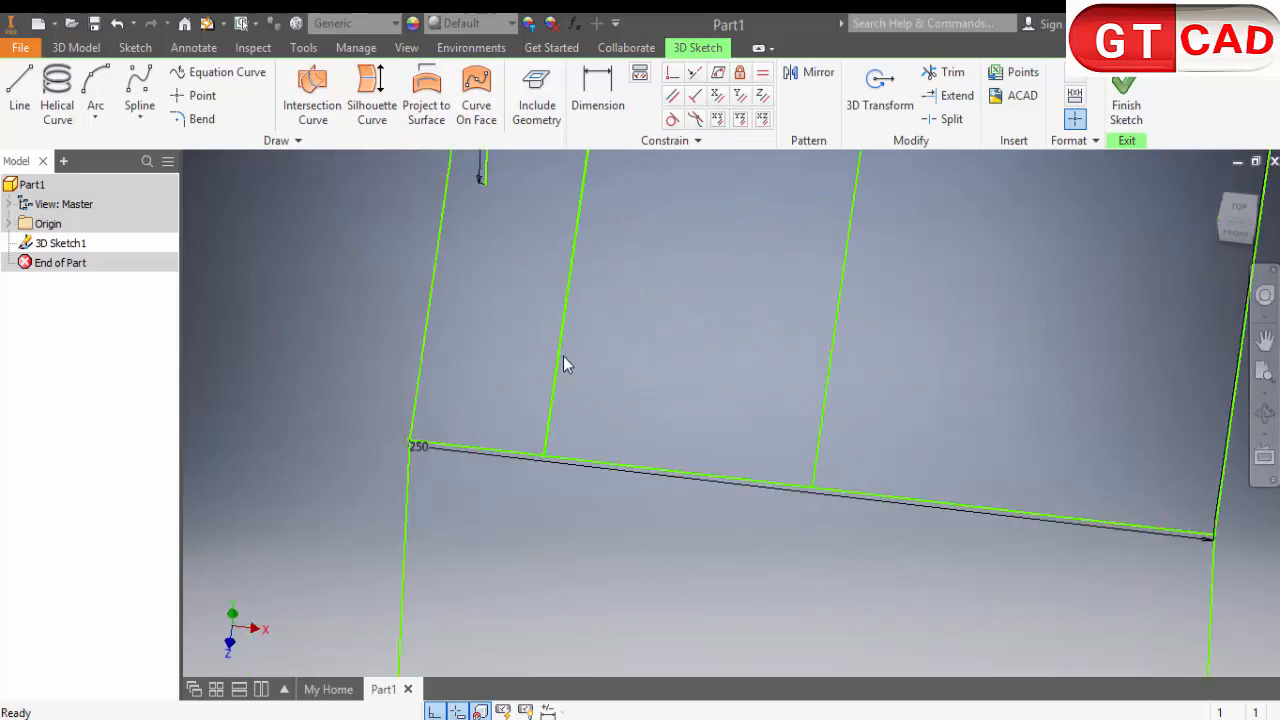
left_click_drag(561, 356, 718, 404)
mouse_move(875, 346)
left_mouse_down()
mouse_move(877, 377)
mouse_move(925, 386)
left_mouse_up()
scroll(900, 430, "up", 5)
middle_click_drag(941, 447, 891, 387, "shift")
left_click(891, 387)
Check the crossbar spacing in the PDF drawing and dimension the first crossbar 62.5 mm from the front left corner
left_click(700, 718)
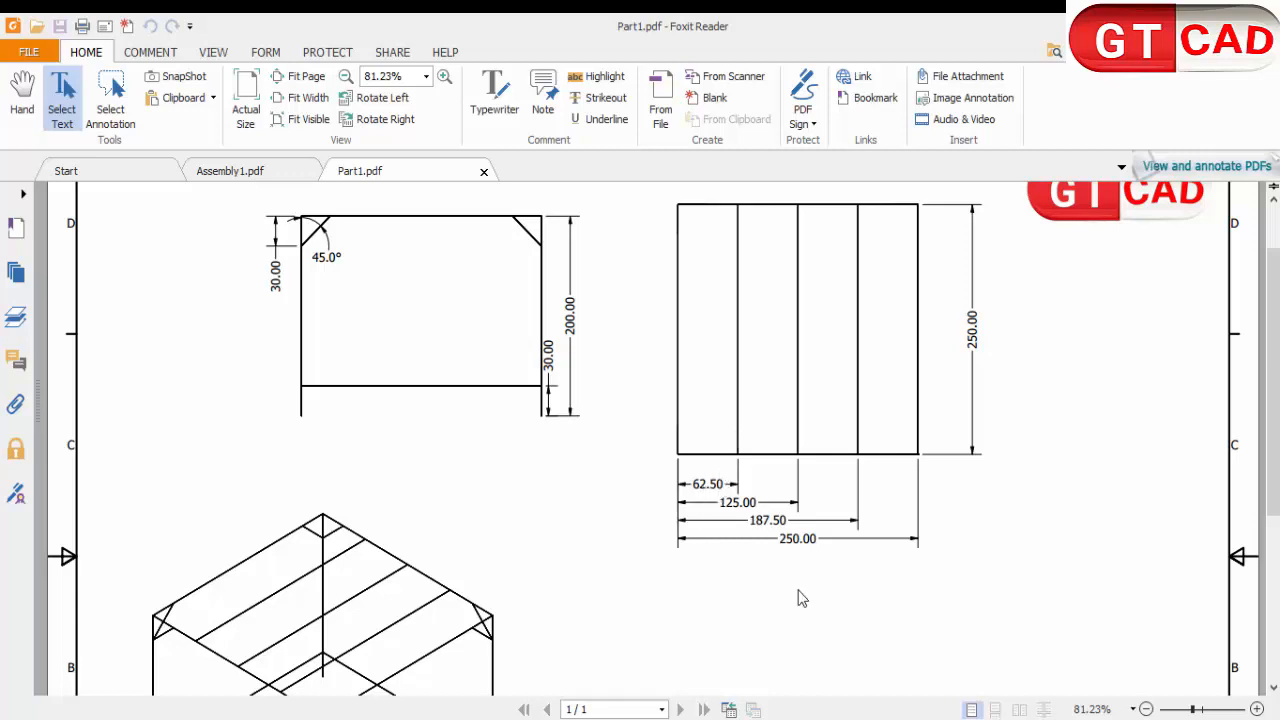
left_click(972, 719)
left_click(598, 100)
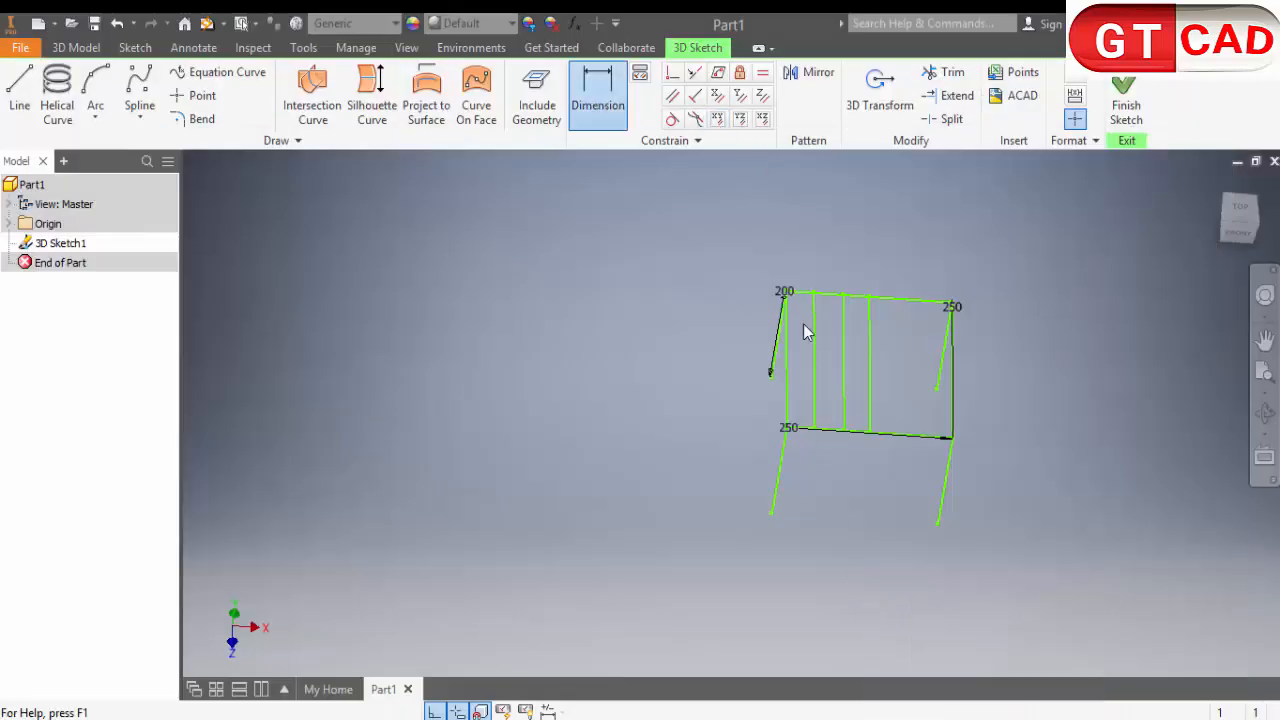
scroll(811, 377, "up", 3)
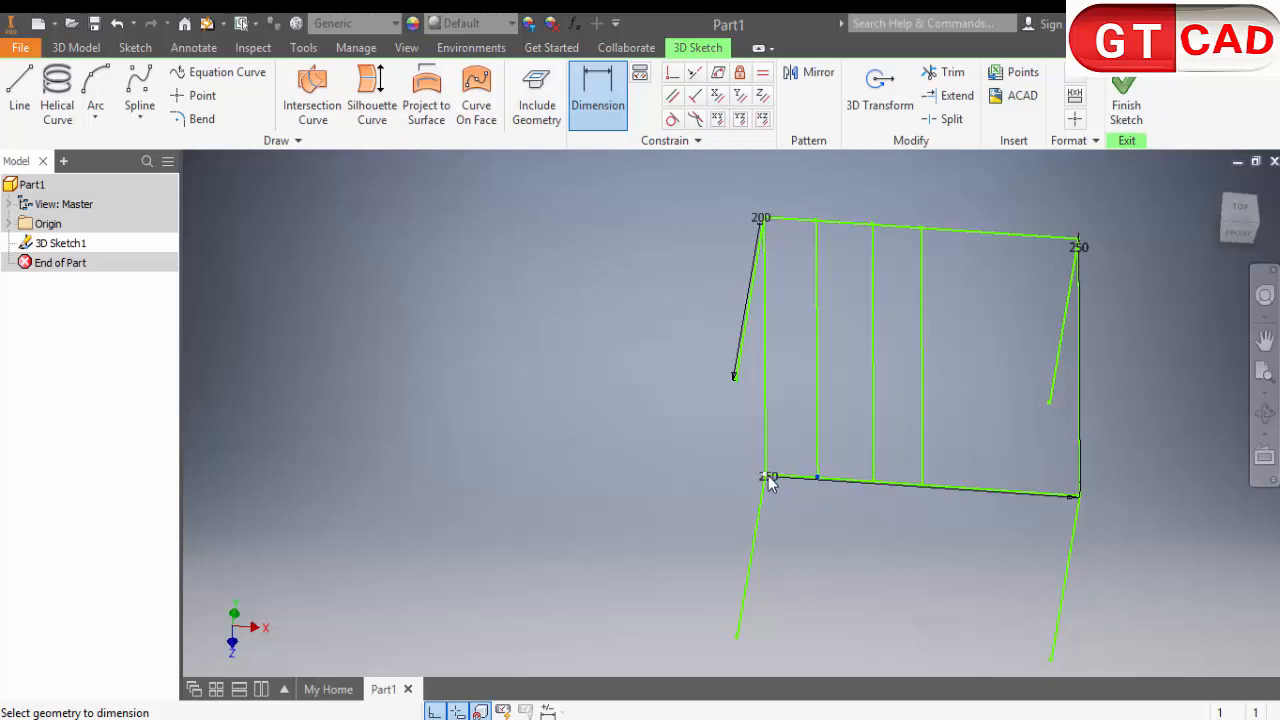
left_click(788, 527)
type("62.5")
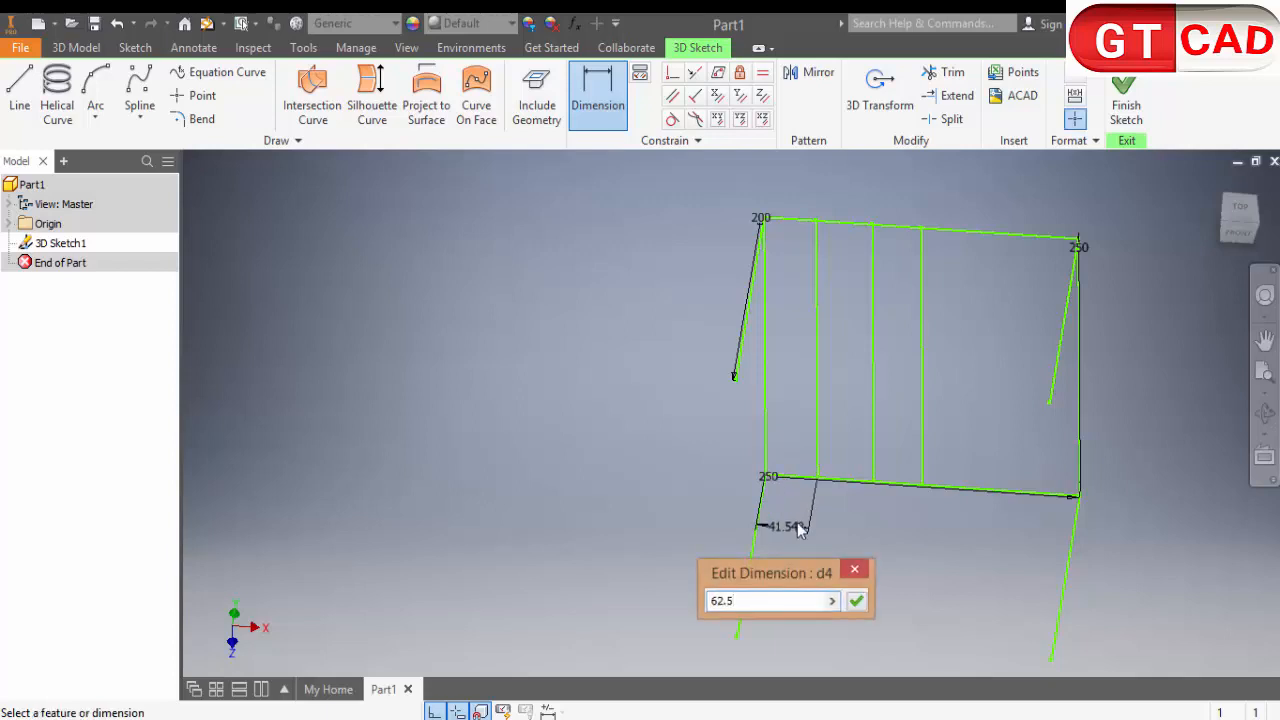
key("Return")
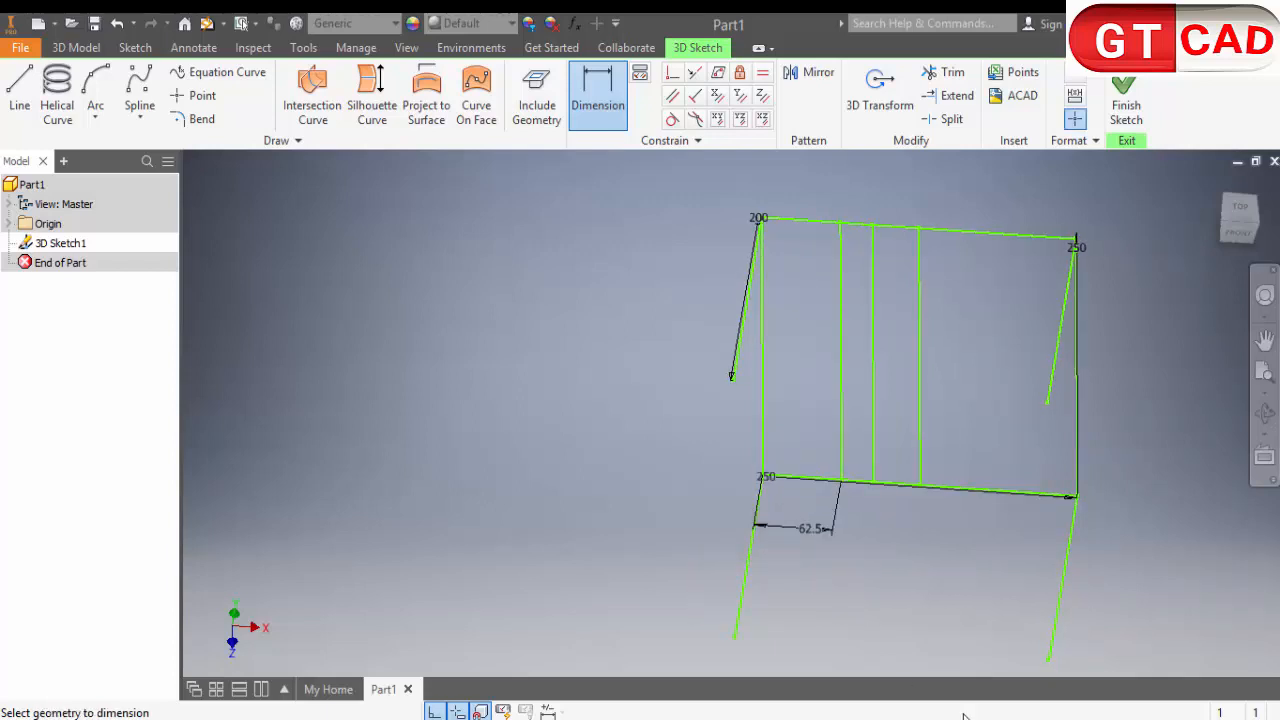
Look up the second crossbar's position in the PDF drawing and dimension it 125 mm from the front left corner
left_click(883, 592)
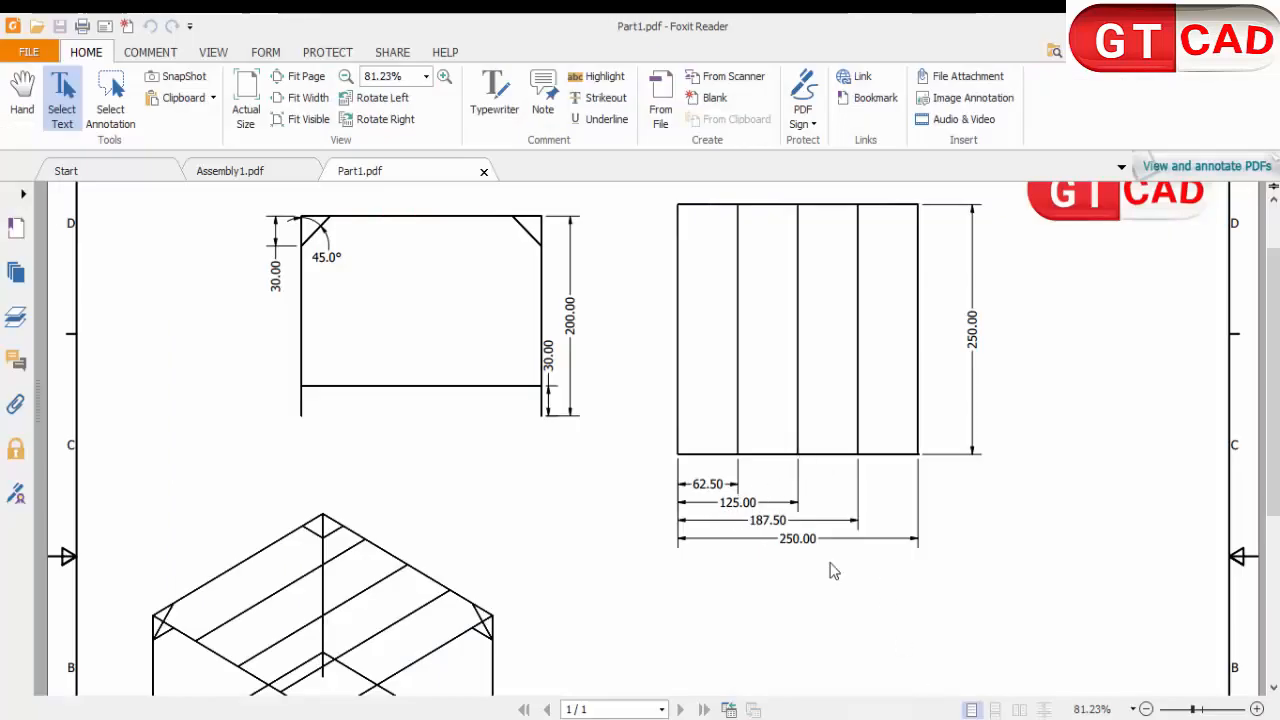
key("alt+Tab")
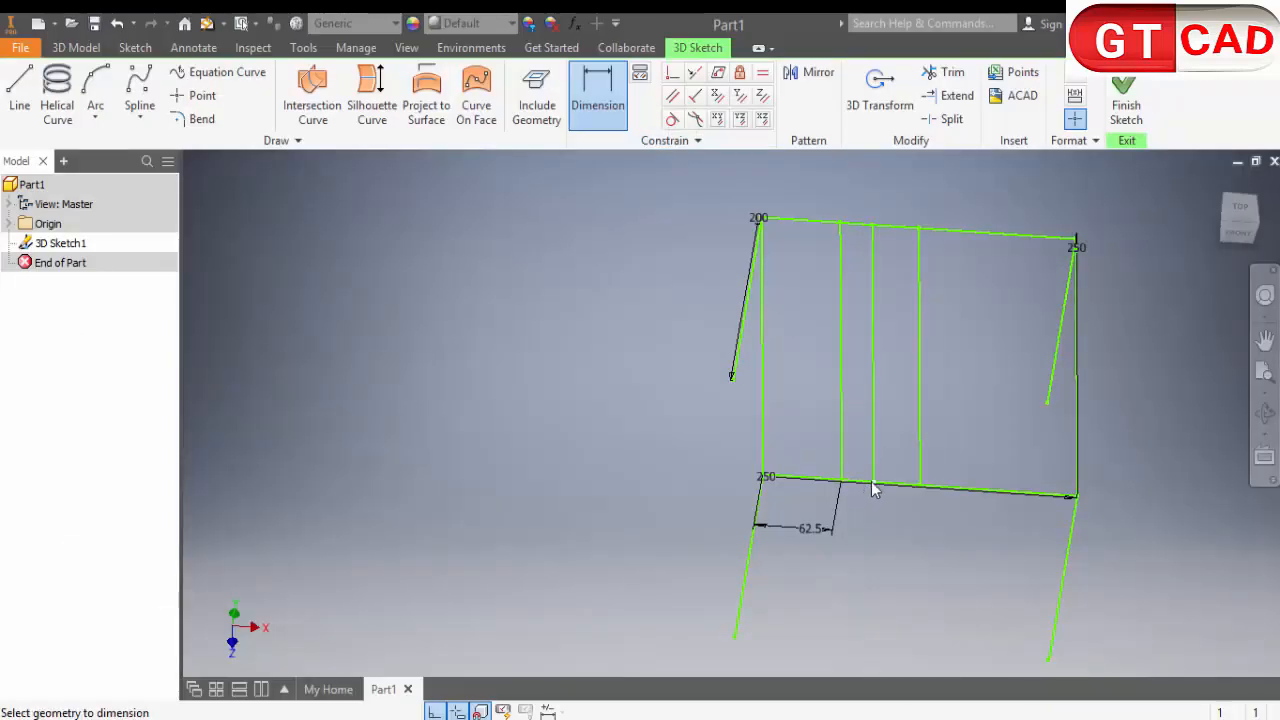
left_click(763, 478)
left_click(873, 483)
left_click(800, 582)
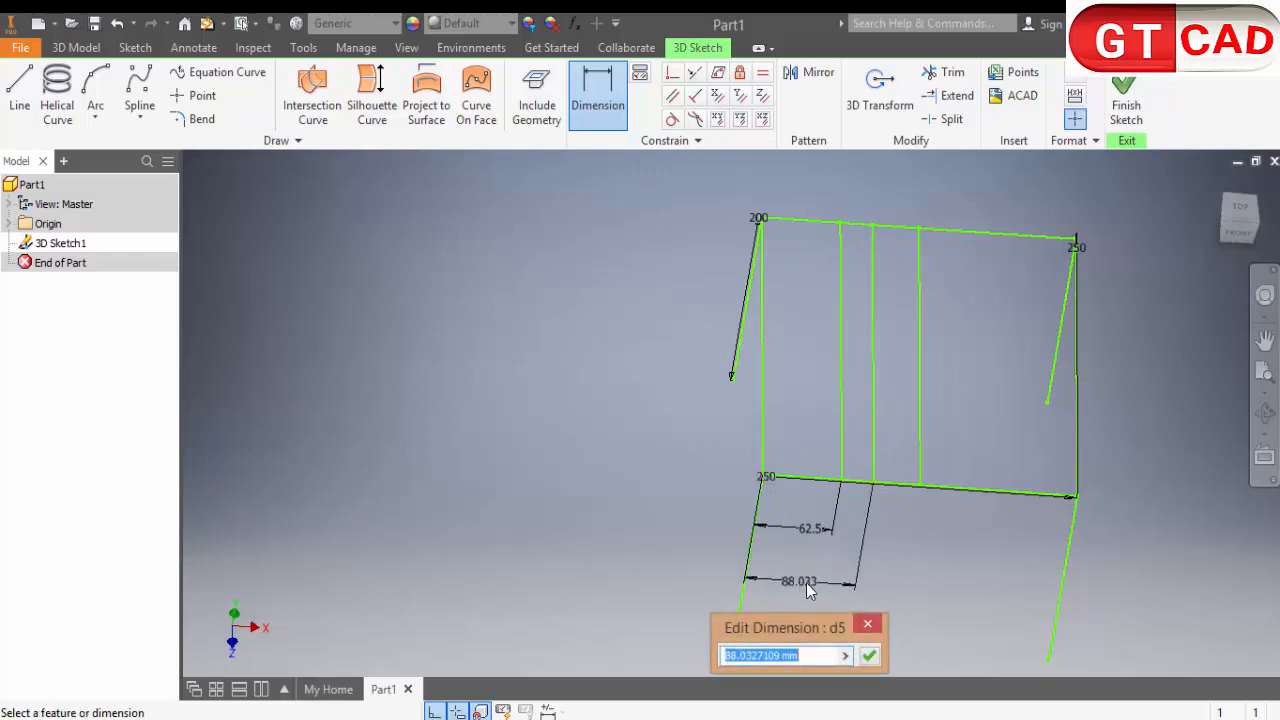
type("125")
key("Return")
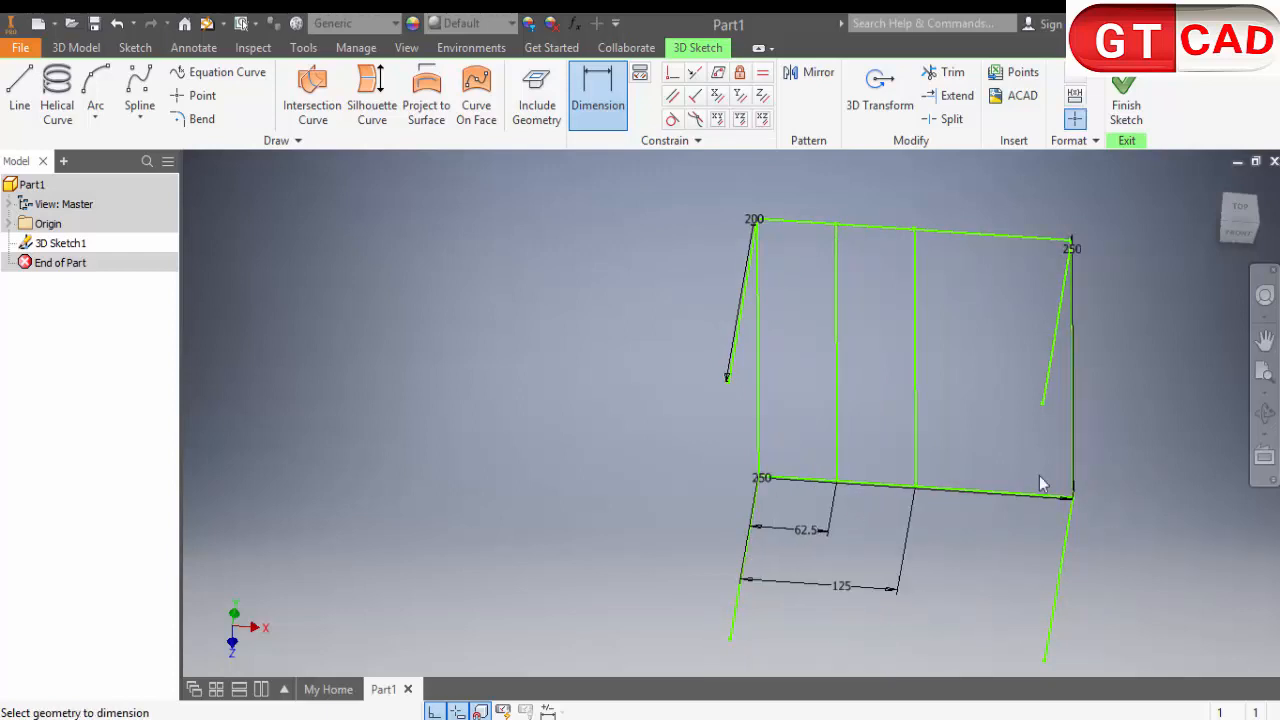
key("Escape")
Try to pull the overlapped third crossbar away from the crossbar at 125 mm
mouse_move(1059, 488)
middle_mouse_down("shift")
mouse_move(1024, 440)
mouse_move(1035, 455)
middle_mouse_up("shift")
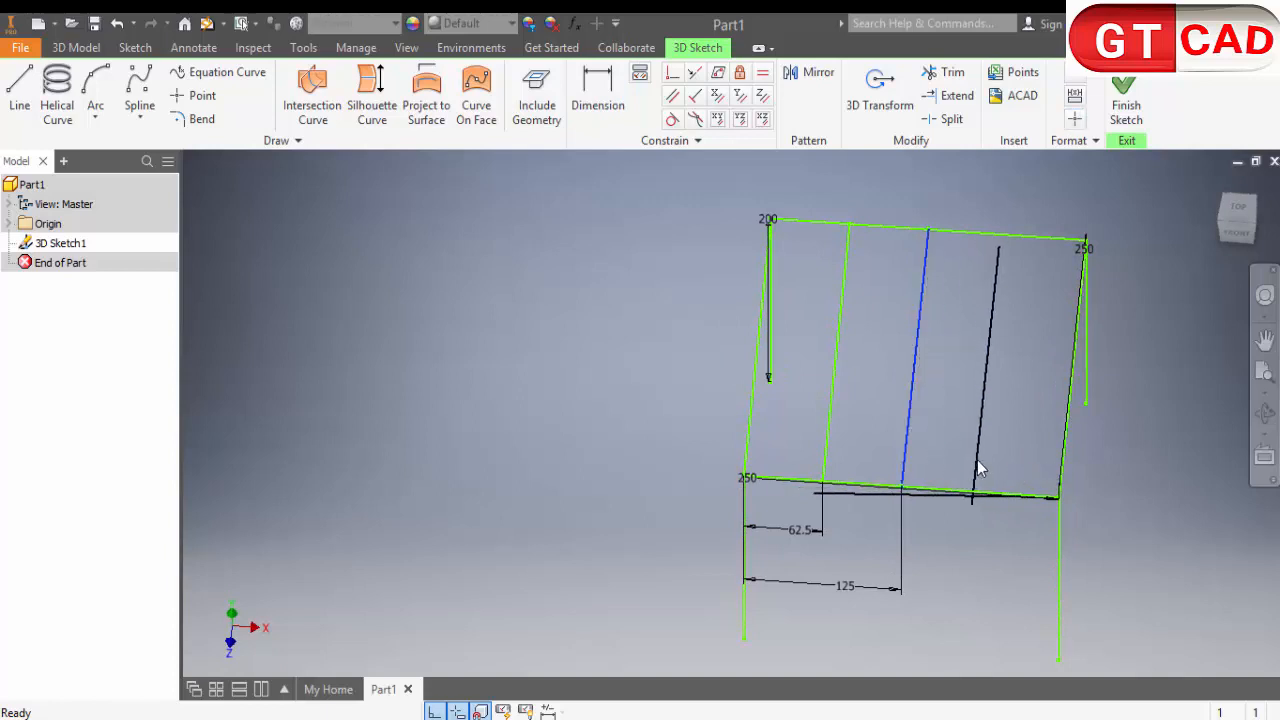
scroll(1006, 474, "up", 4)
scroll(1008, 475, "down", 2)
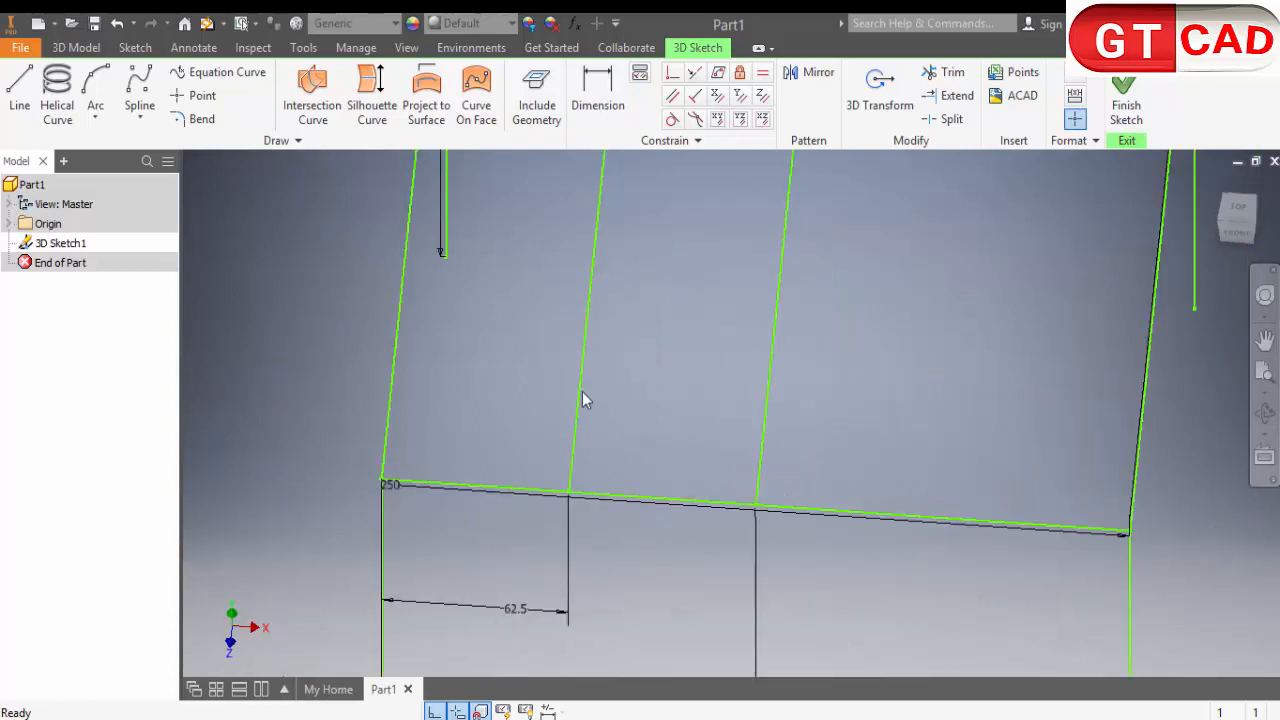
scroll(1038, 395, "down", 3)
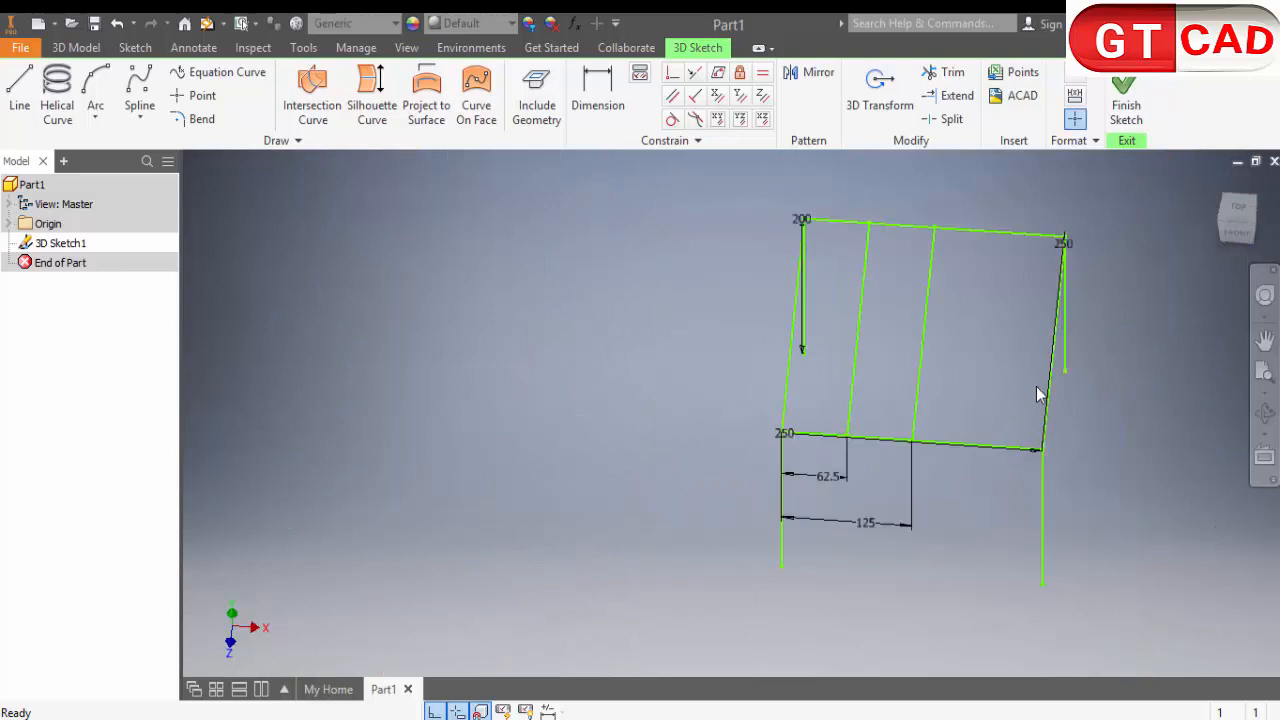
left_click_drag(1056, 386, 1096, 426)
mouse_move(960, 438)
middle_mouse_down("shift")
mouse_move(897, 403)
mouse_move(969, 430)
middle_mouse_up("shift")
scroll(806, 371, "up", 3)
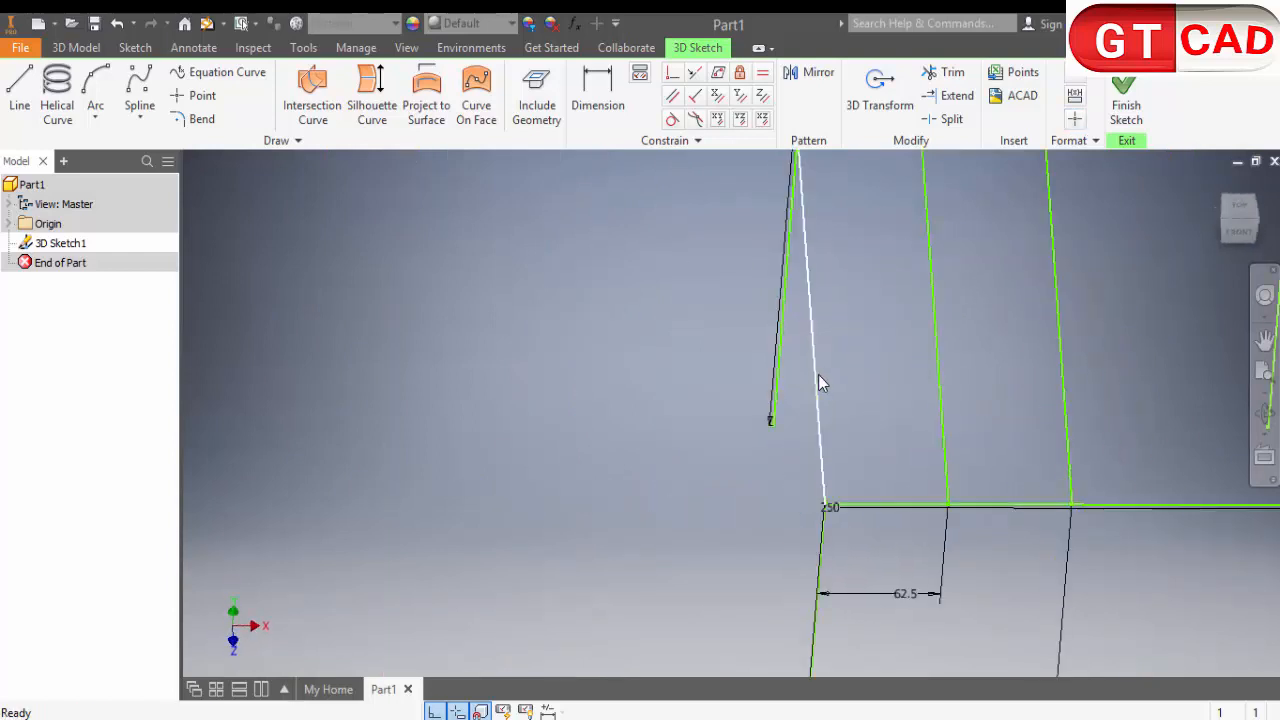
scroll(718, 432, "down", 4)
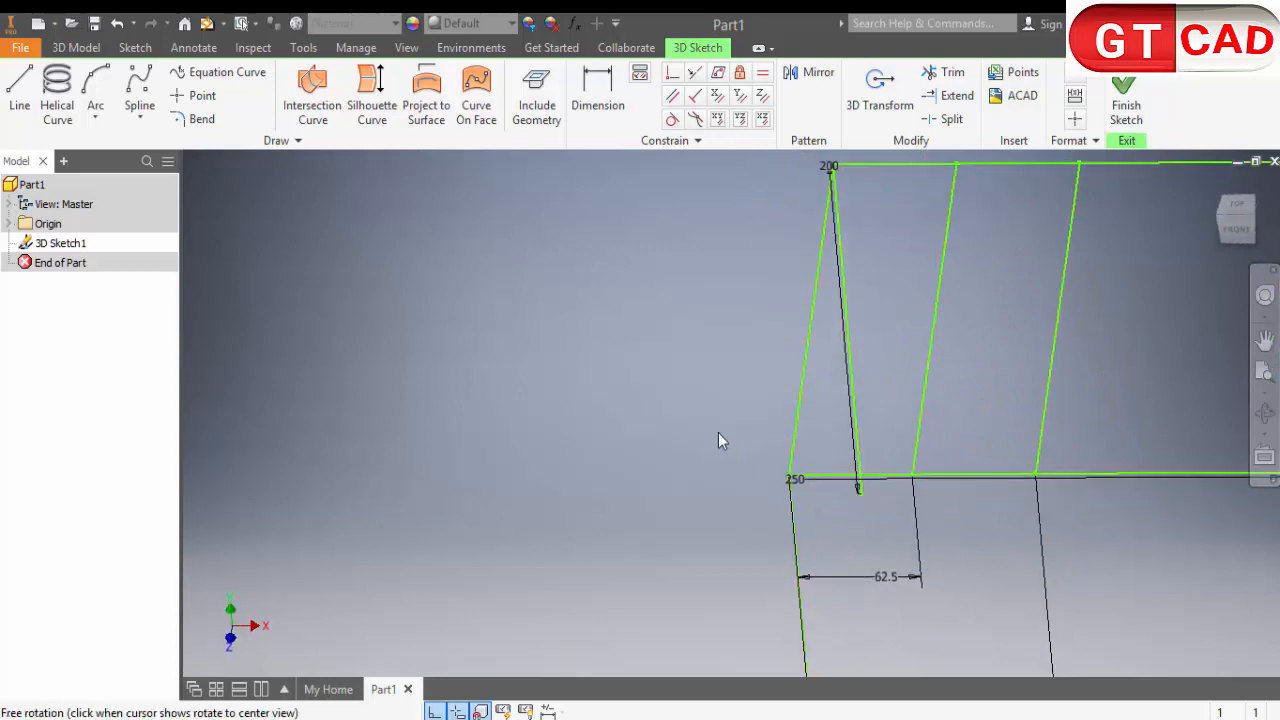
middle_click_drag(719, 462, 602, 476)
Draw a new crossbar line along the Z direction from the rear top edge to the front top edge, between the 125 mm crossbar and the right side edge
left_click(19, 90)
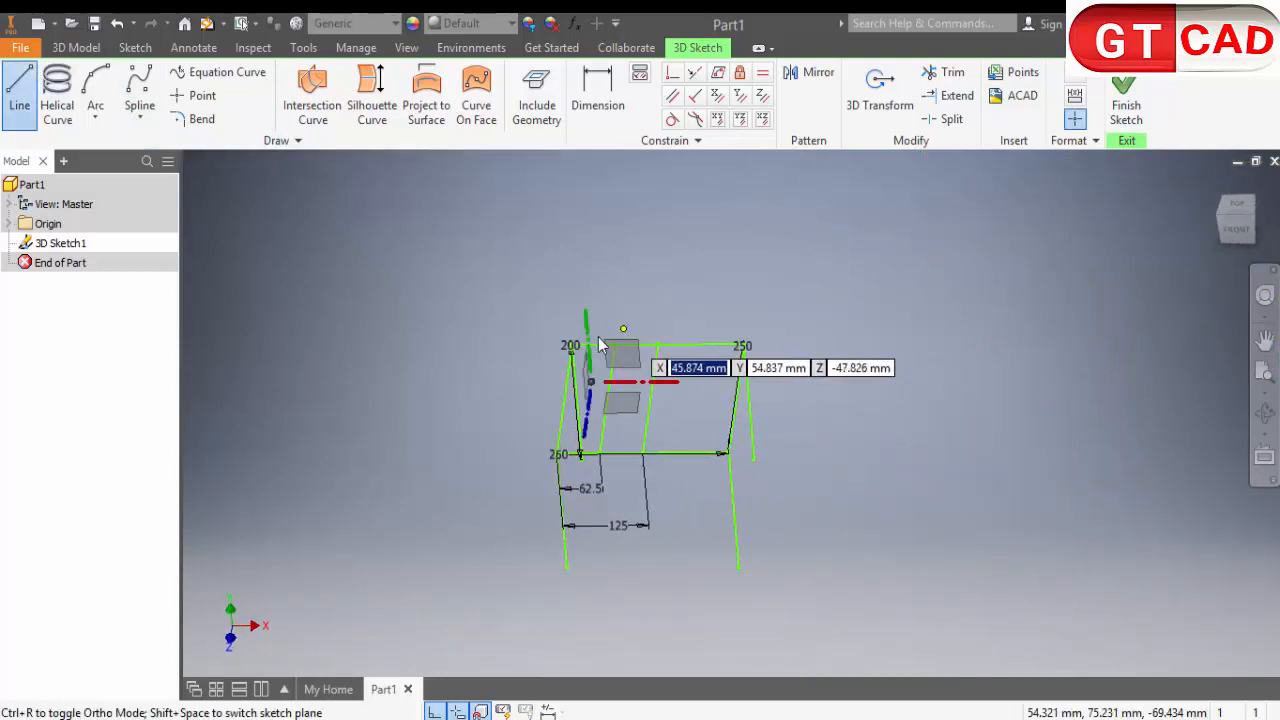
scroll(621, 352, "up", 3)
left_click(759, 336)
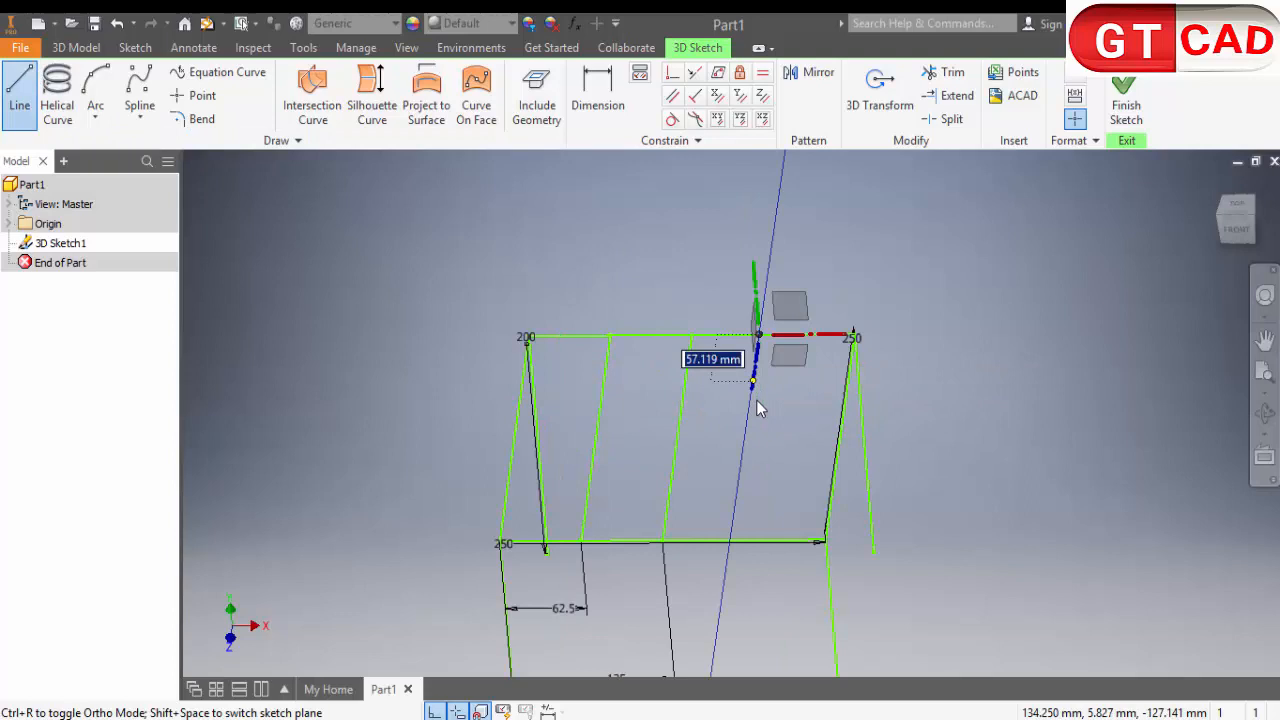
left_click(731, 543)
key("Escape")
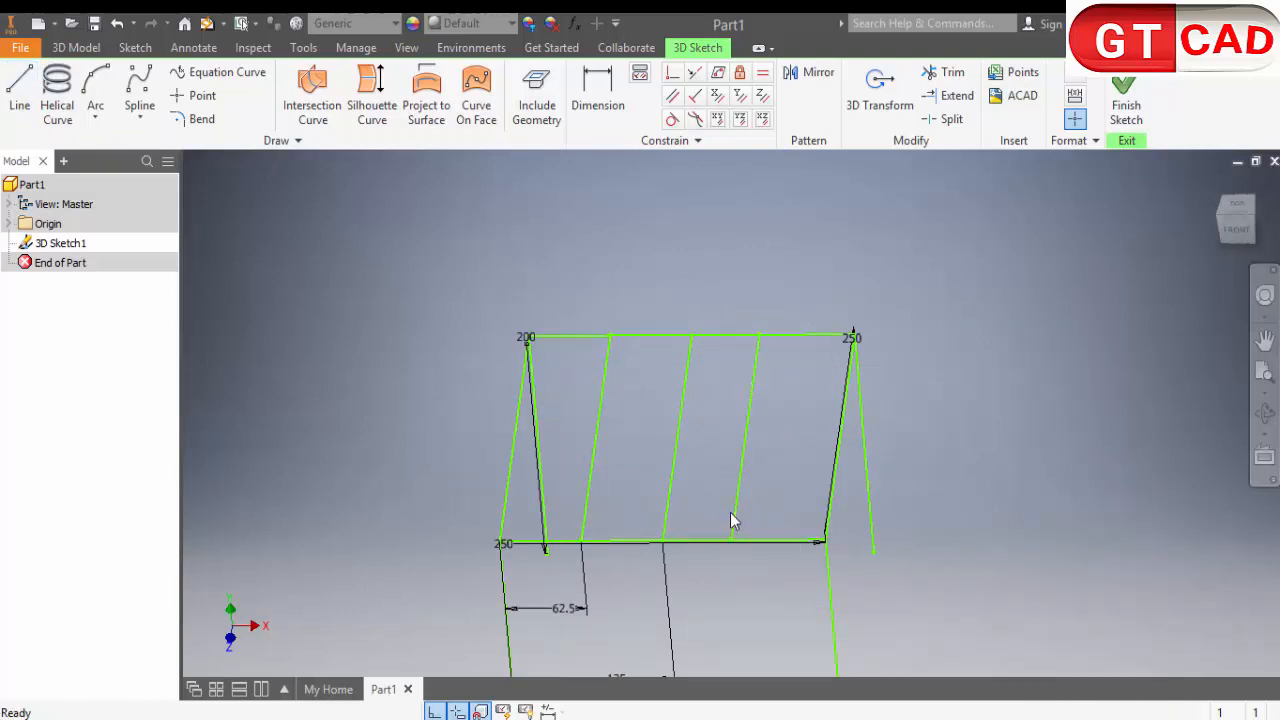
Constrain the new third crossbar parallel to the Z axis and move it close to the 125 mm crossbar
left_click_drag(733, 520, 813, 473)
left_click(971, 411)
left_click(762, 95)
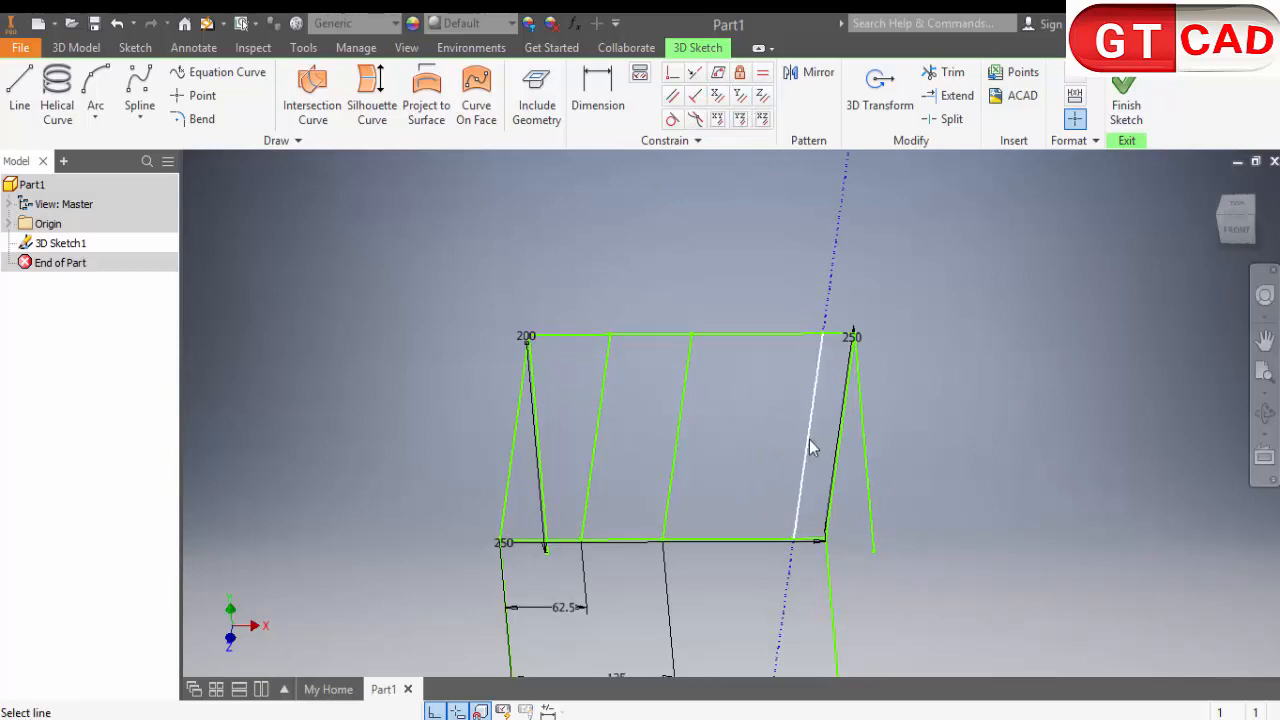
mouse_move(808, 466)
left_mouse_down()
mouse_move(741, 445)
mouse_move(728, 423)
left_mouse_up()
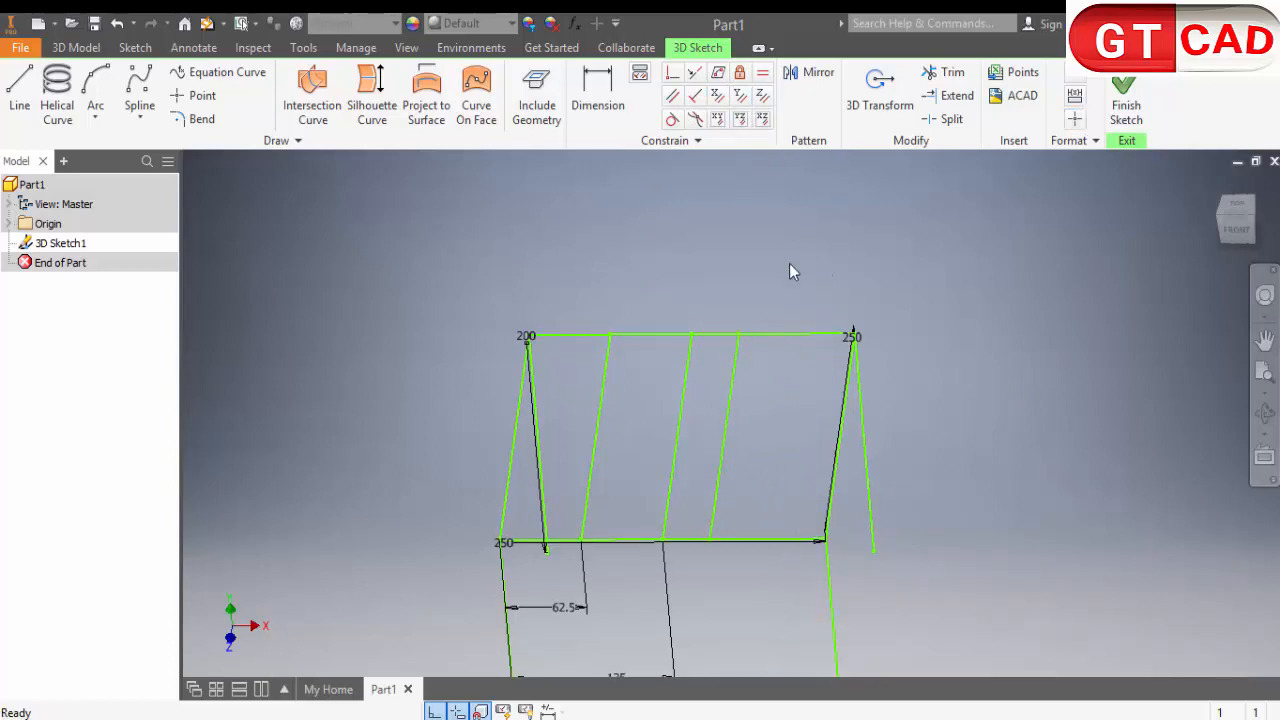
scroll(722, 533, "down", 5)
scroll(720, 533, "up", 2)
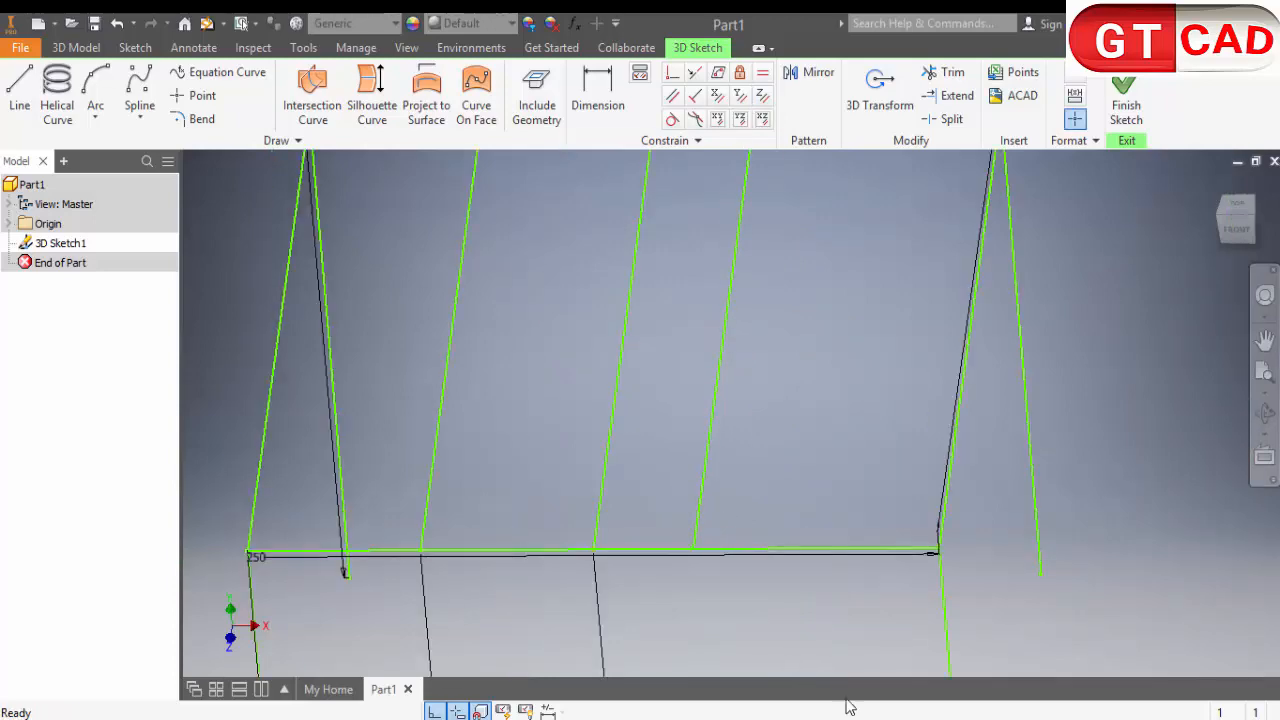
Look up the third crossbar's position in the PDF drawing and dimension it 187 mm from the front left corner
mouse_move(978, 718)
left_click(920, 690)
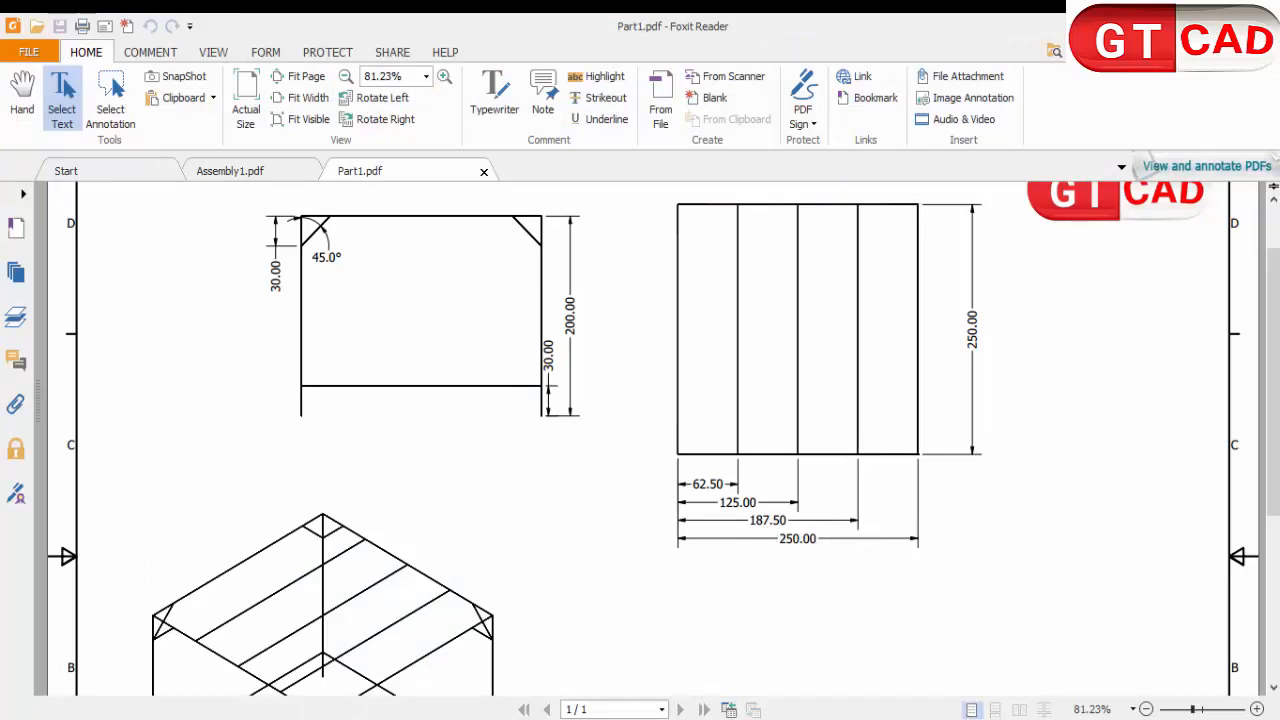
left_click(978, 718)
left_click(597, 88)
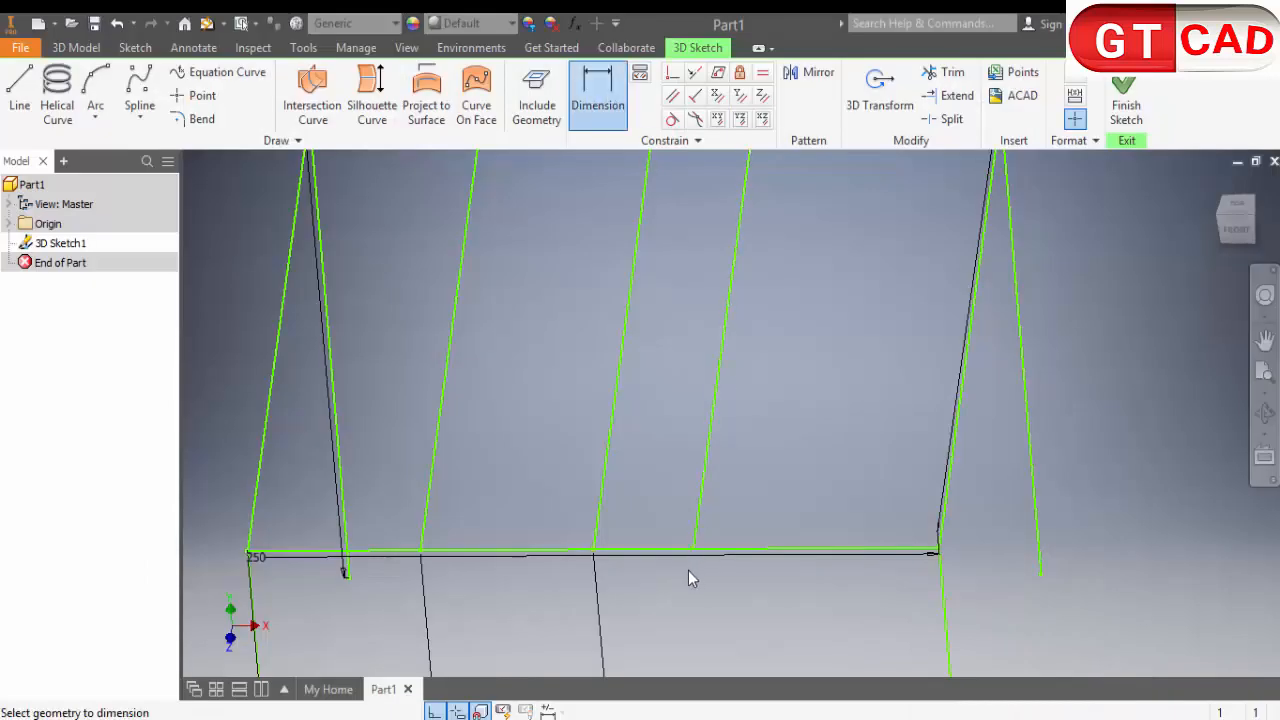
left_click(691, 549)
left_click(250, 558)
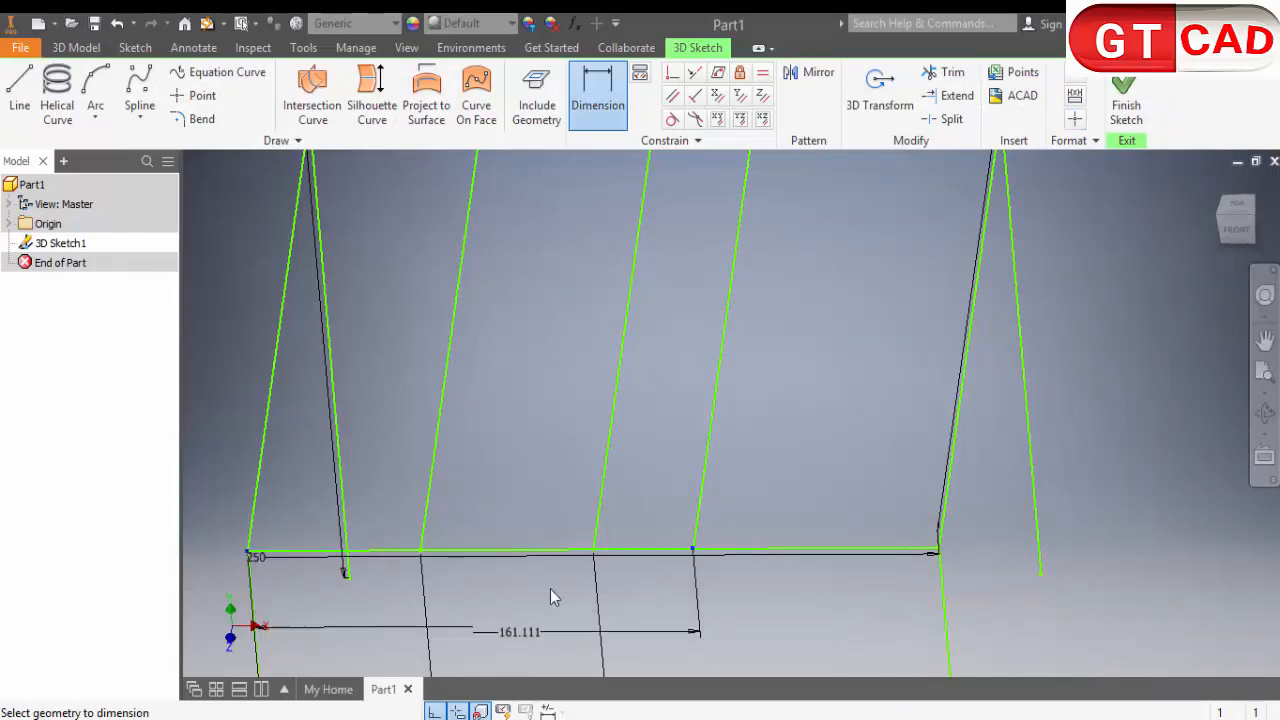
scroll(550, 589, "down", 5)
scroll(558, 582, "up", 3)
left_click(654, 595)
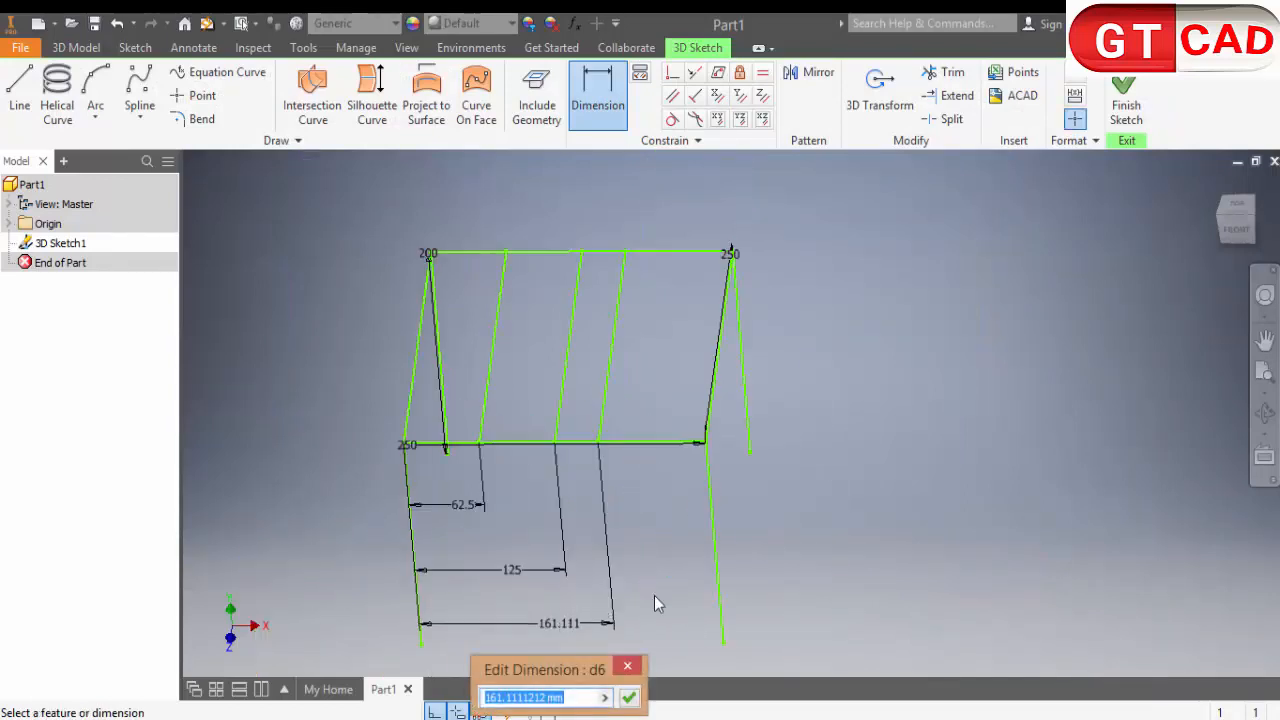
type("187")
key("Return")
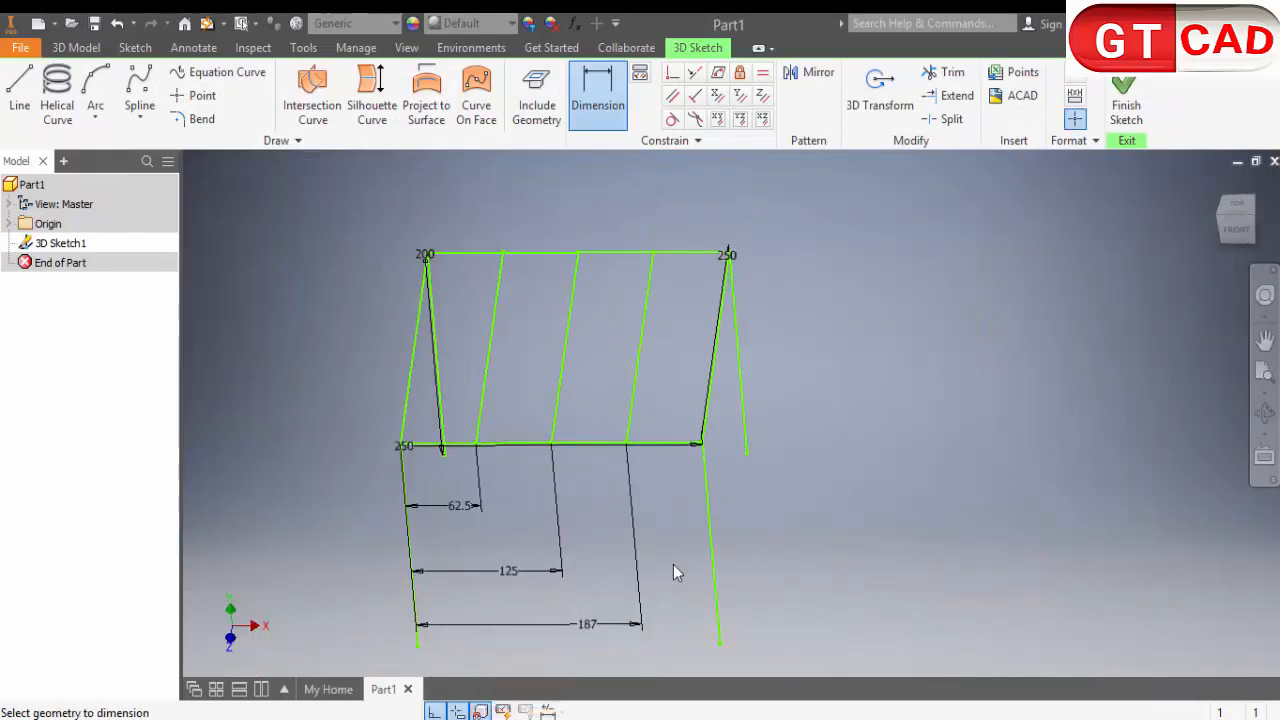
key("Escape")
Examine the crossbar spacing and the corner brace dimensions in the PDF drawing of the frame
left_click(945, 719)
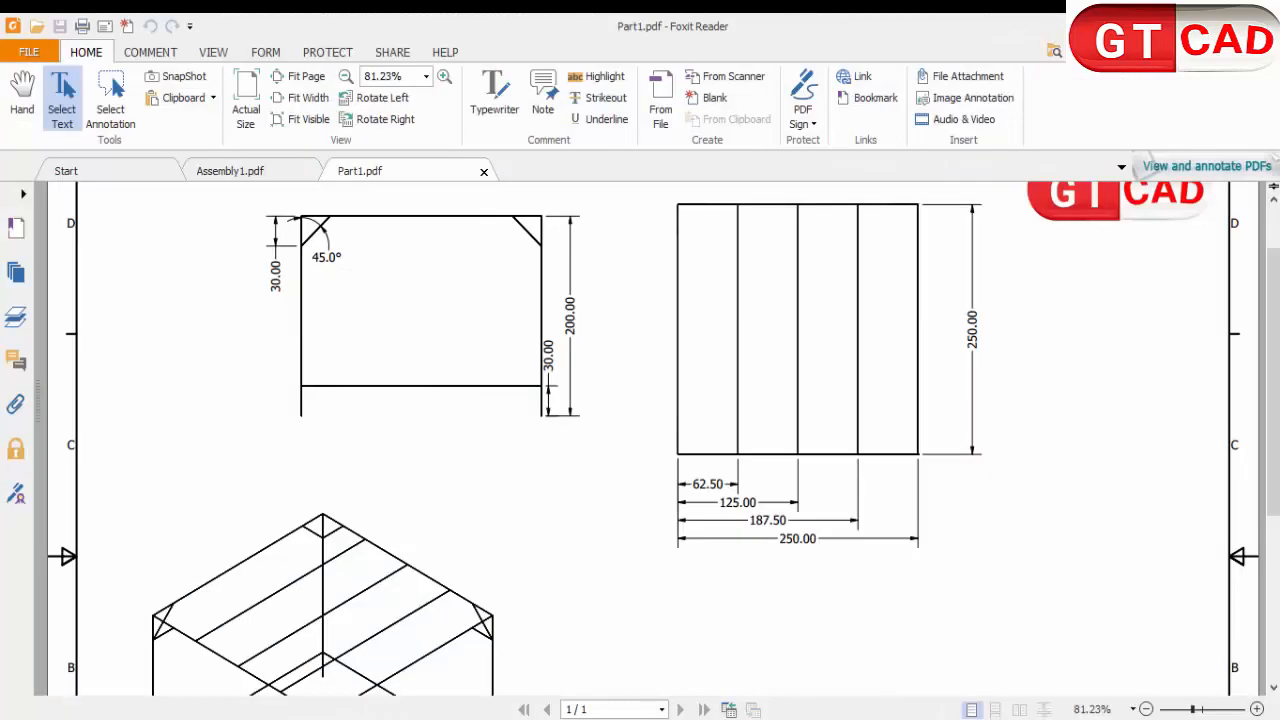
key("alt+Tab")
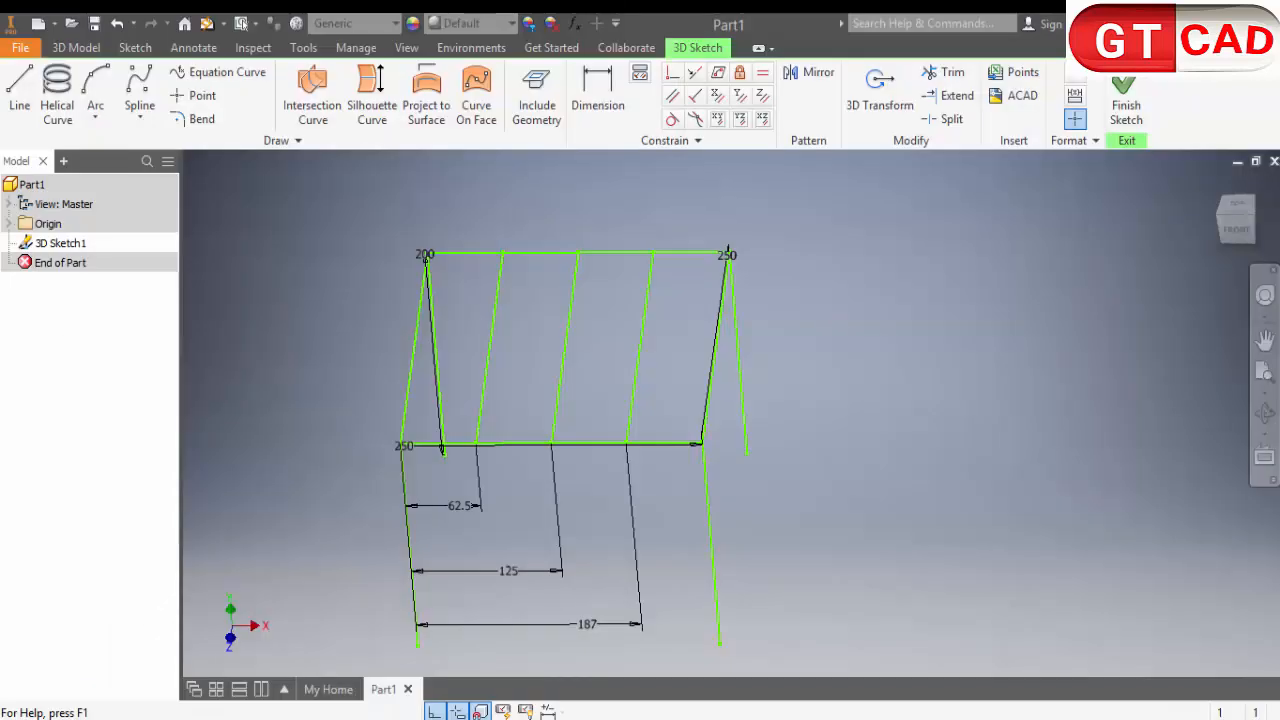
mouse_move(674, 468)
middle_mouse_down("shift")
mouse_move(725, 447)
mouse_move(814, 471)
mouse_move(710, 448)
mouse_move(676, 478)
middle_mouse_up("shift")
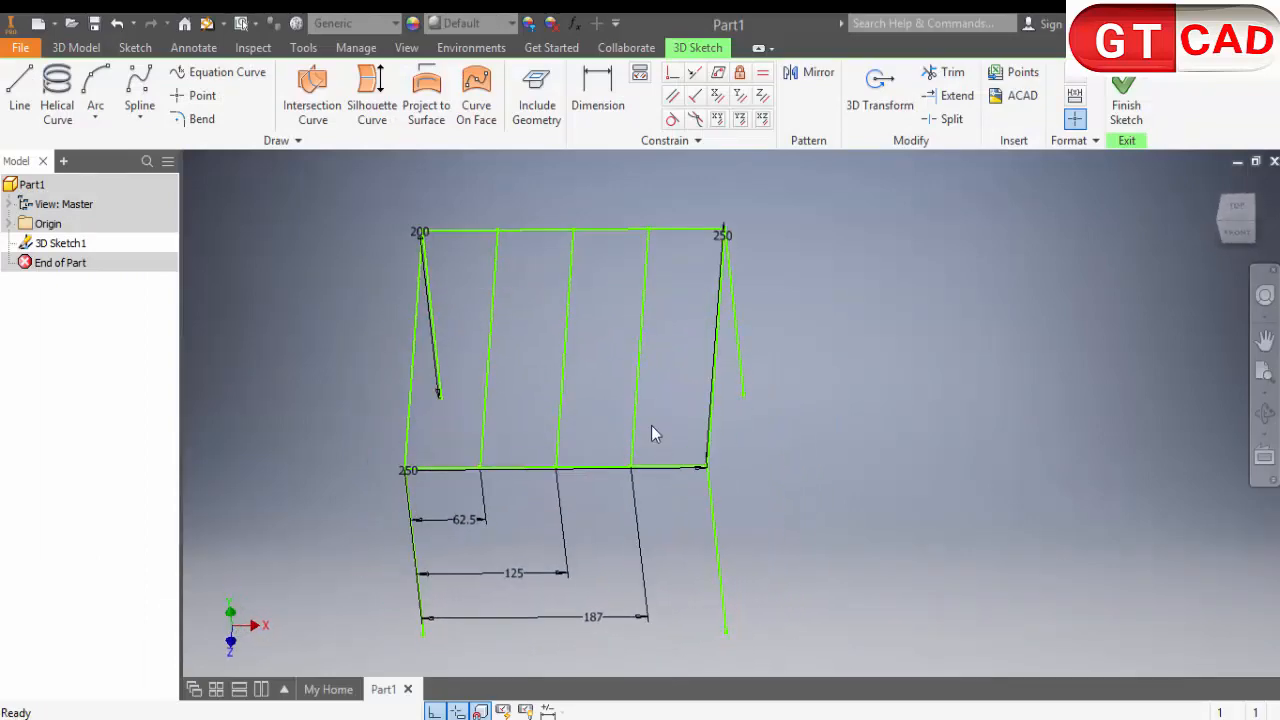
mouse_move(844, 518)
middle_mouse_down("shift")
mouse_move(820, 466)
mouse_move(857, 480)
mouse_move(850, 520)
middle_mouse_up("shift")
left_click(960, 718)
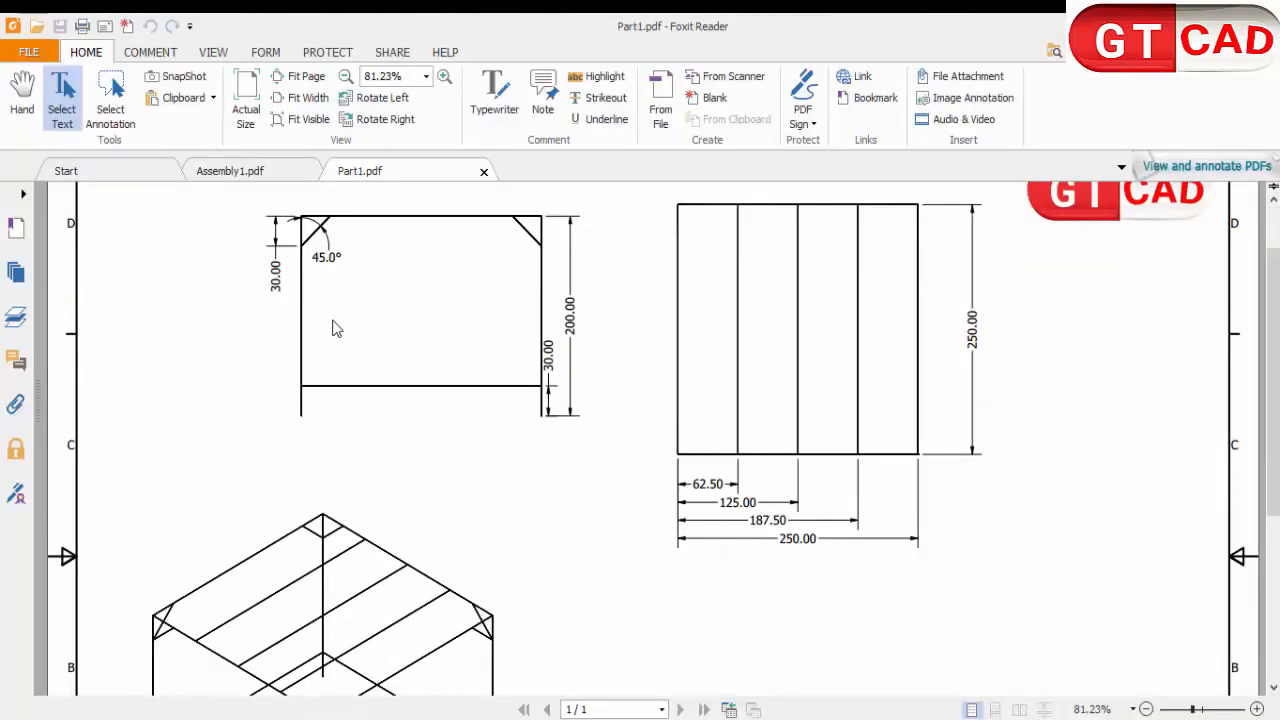
scroll(338, 276, "up", 2)
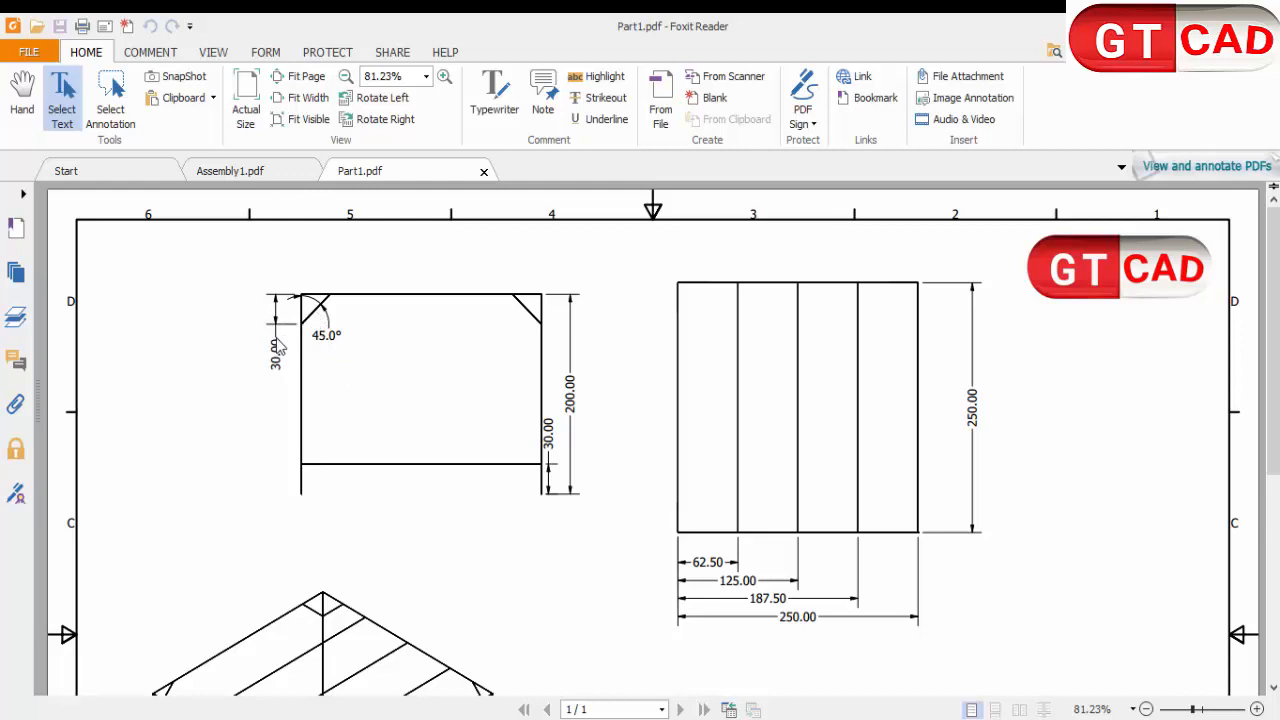
scroll(279, 325, "up", 2, "ctrl")
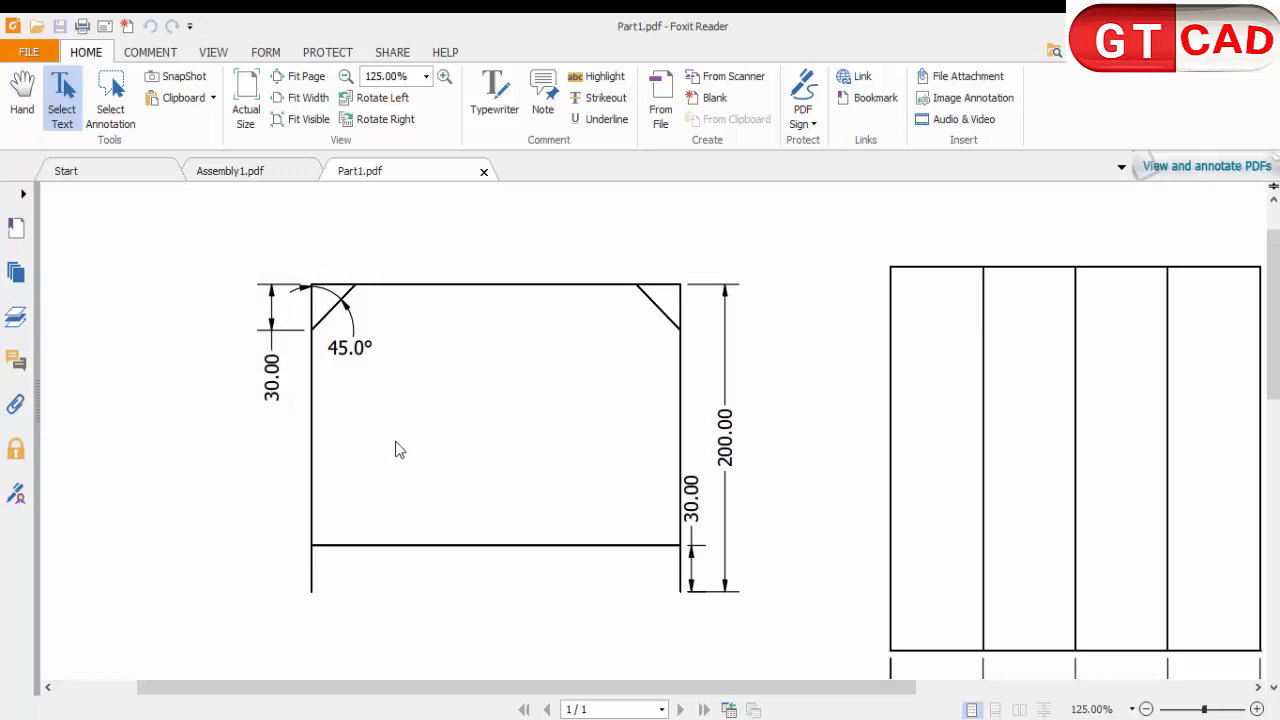
left_click(930, 718)
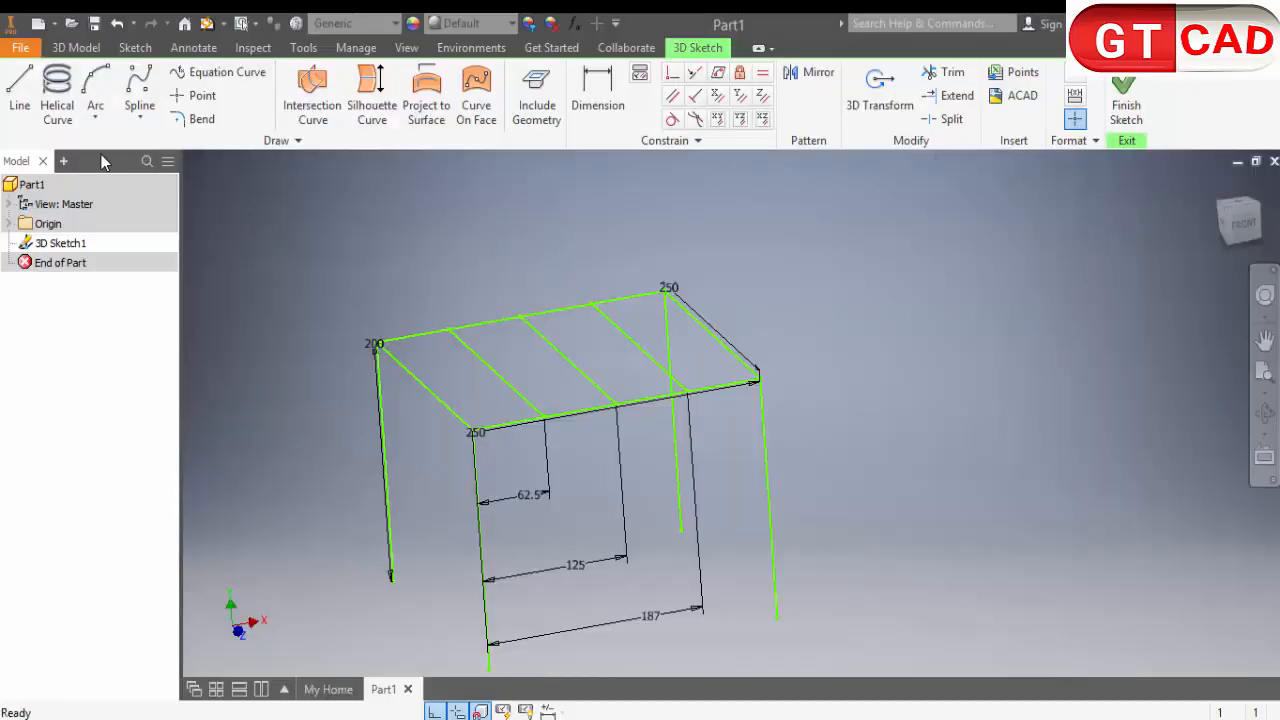
Draw two diagonal braces at the rear left corner, from the left and rear top edges to a shared point on the leg
left_click(19, 92)
mouse_move(466, 349)
middle_mouse_down("shift")
mouse_move(526, 415)
mouse_move(407, 388)
middle_mouse_up("shift")
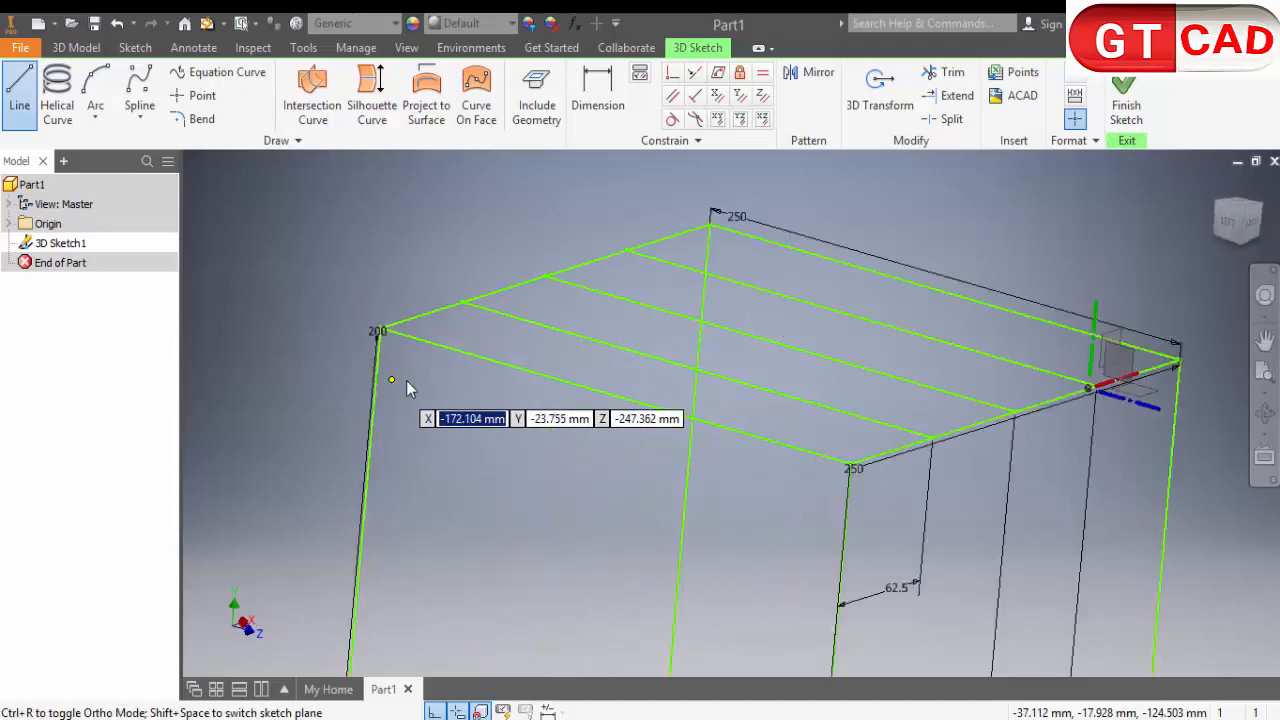
scroll(406, 380, "up", 3)
left_click(497, 322)
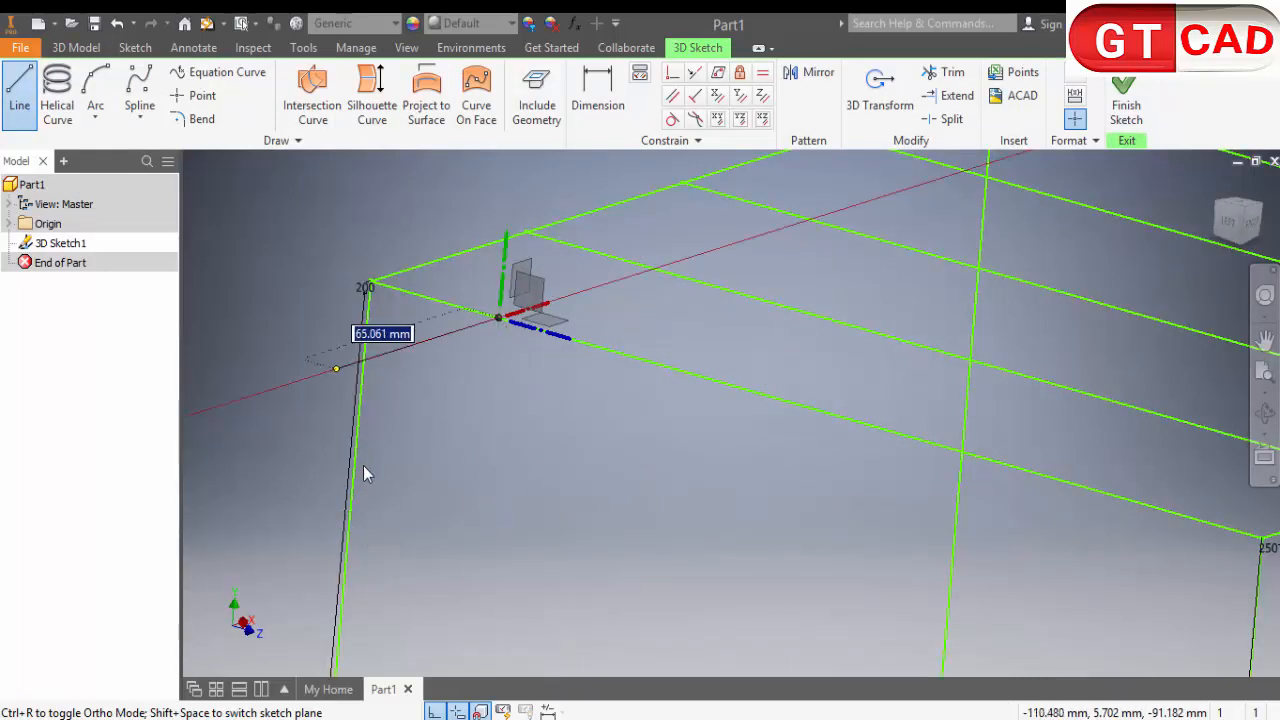
scroll(420, 490, "down", 5)
mouse_move(497, 466)
middle_mouse_down("shift")
mouse_move(578, 462)
mouse_move(535, 486)
mouse_move(540, 500)
middle_mouse_up("shift")
scroll(551, 584, "up", 5)
left_click(540, 566)
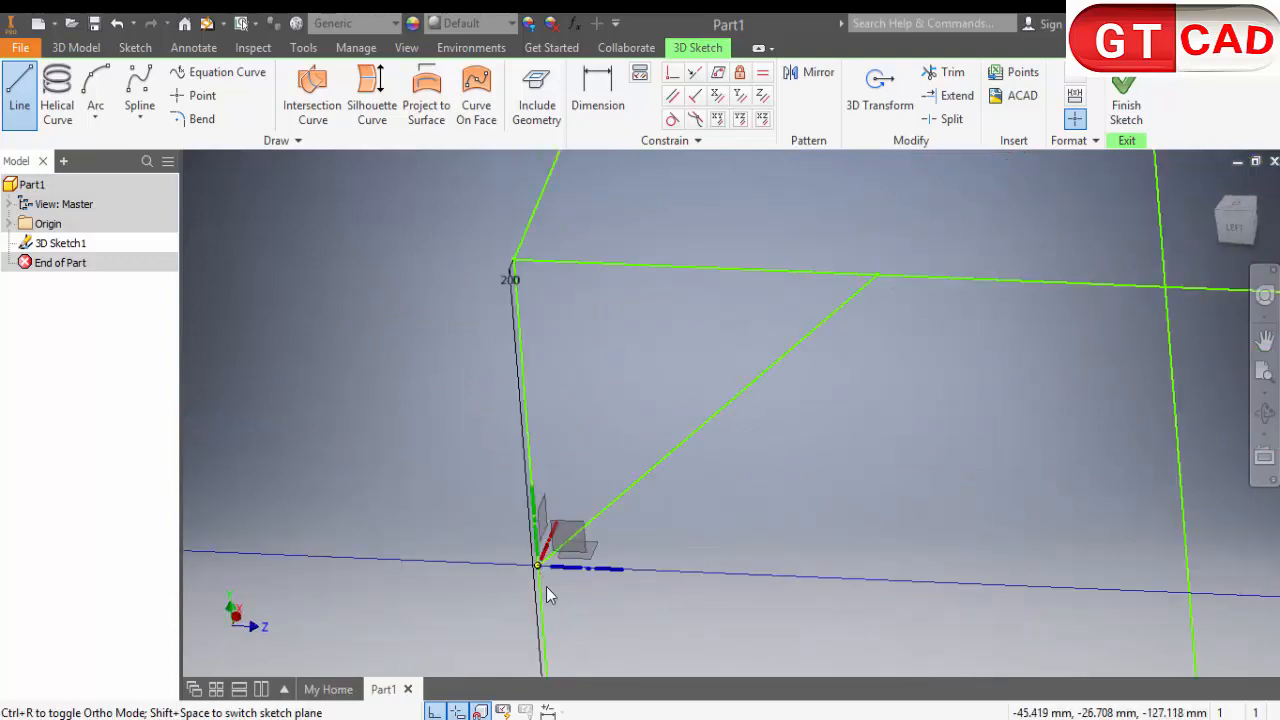
scroll(588, 545, "down", 5)
mouse_move(588, 545)
middle_mouse_down("shift")
mouse_move(710, 550)
mouse_move(785, 488)
mouse_move(734, 518)
mouse_move(643, 514)
mouse_move(633, 529)
mouse_move(588, 520)
mouse_move(570, 500)
middle_mouse_up("shift")
key("Escape")
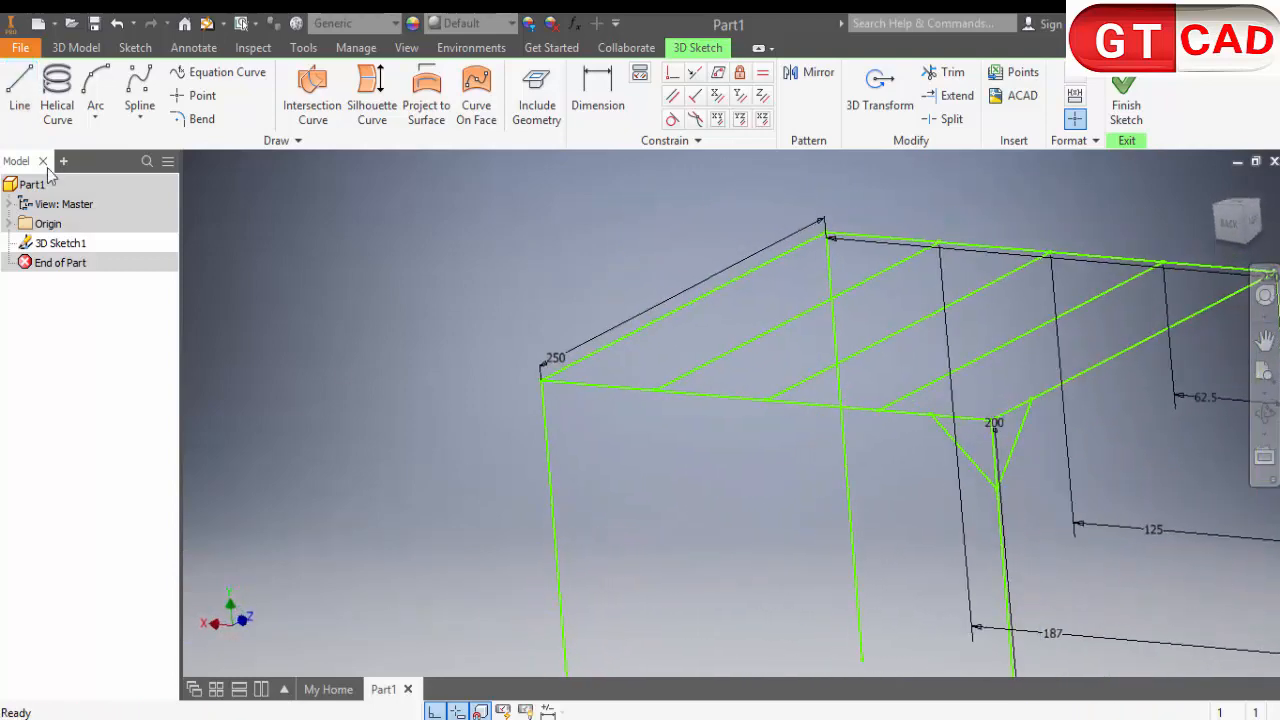
Draw a diagonal brace line from the rear top edge to the rear right leg
left_click(19, 95)
scroll(547, 399, "up", 3)
left_click(624, 376)
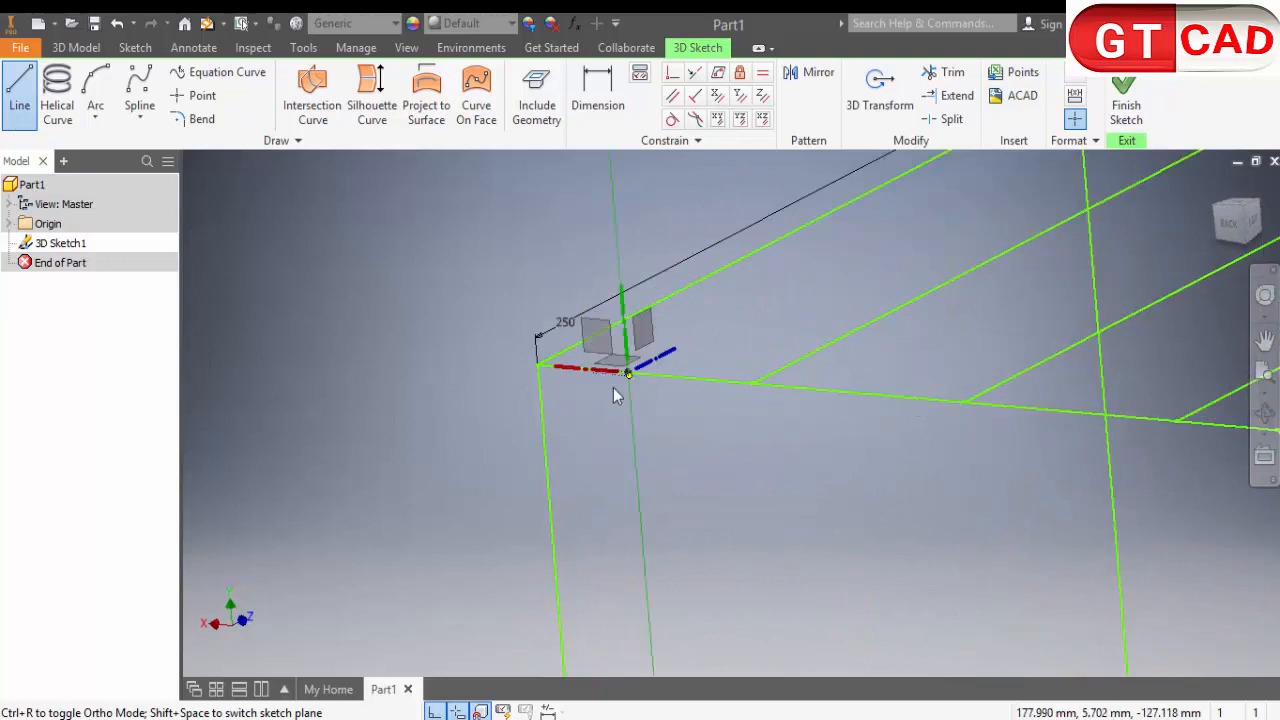
left_click(549, 511)
middle_click_drag(585, 503, 731, 473)
key("Escape")
Draw a second brace line from the existing brace's end on the rear right leg to the right top edge
left_click(19, 88)
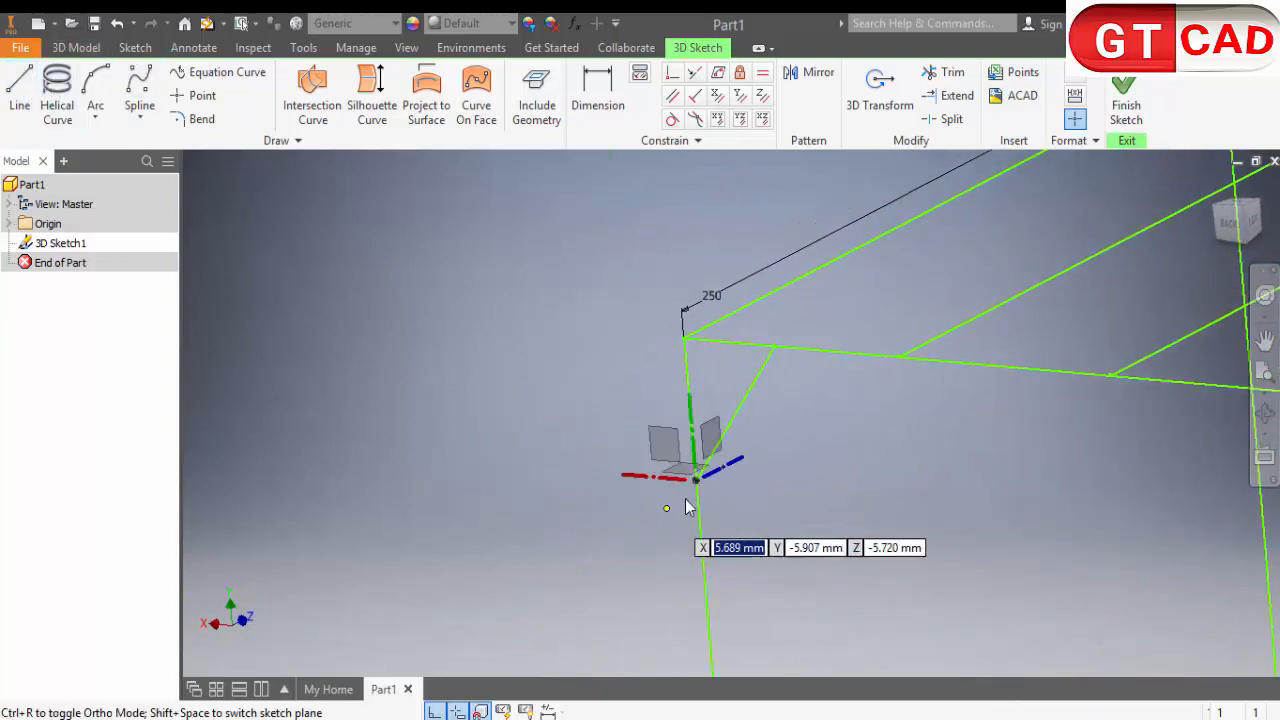
left_click(697, 479)
scroll(718, 515, "down", 3)
mouse_move(720, 515)
middle_mouse_down("shift")
mouse_move(812, 515)
mouse_move(825, 440)
middle_mouse_up("shift")
scroll(832, 428, "up", 4)
left_click(791, 370)
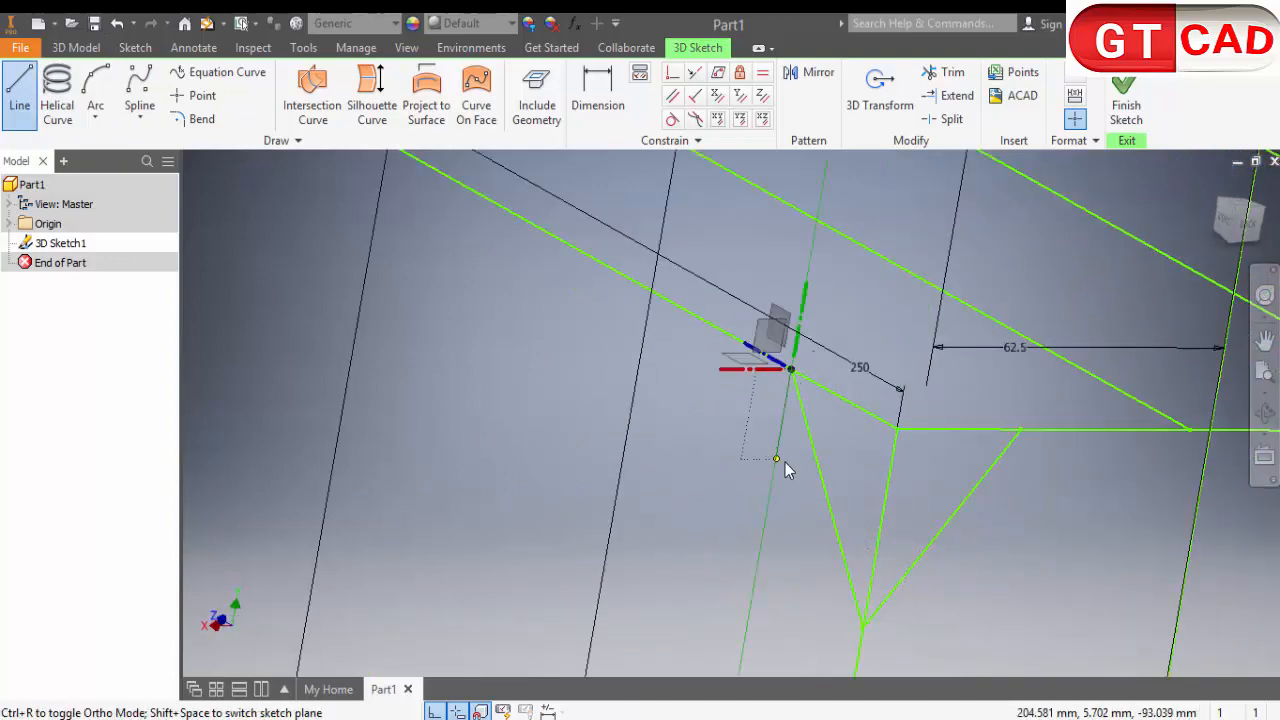
key("Escape")
scroll(782, 467, "down", 4)
middle_click_drag(716, 463, 640, 420, "shift")
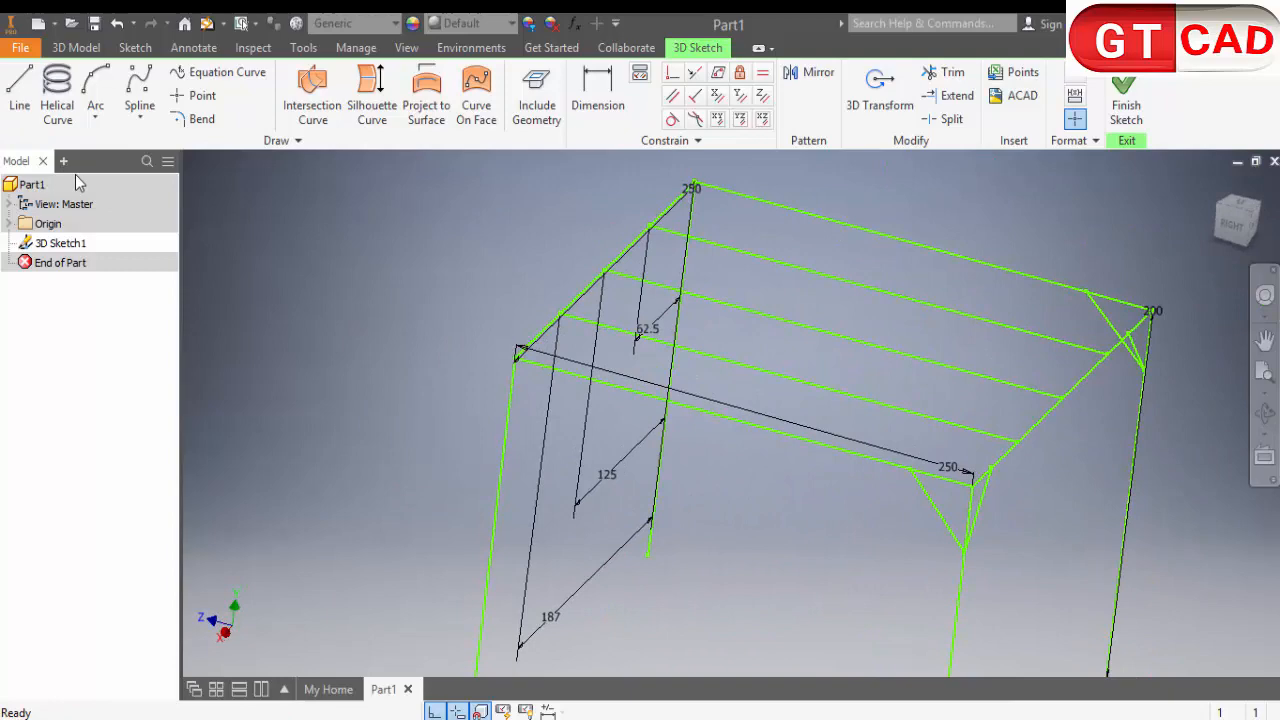
left_click(19, 88)
scroll(484, 381, "up", 3)
left_click(661, 371)
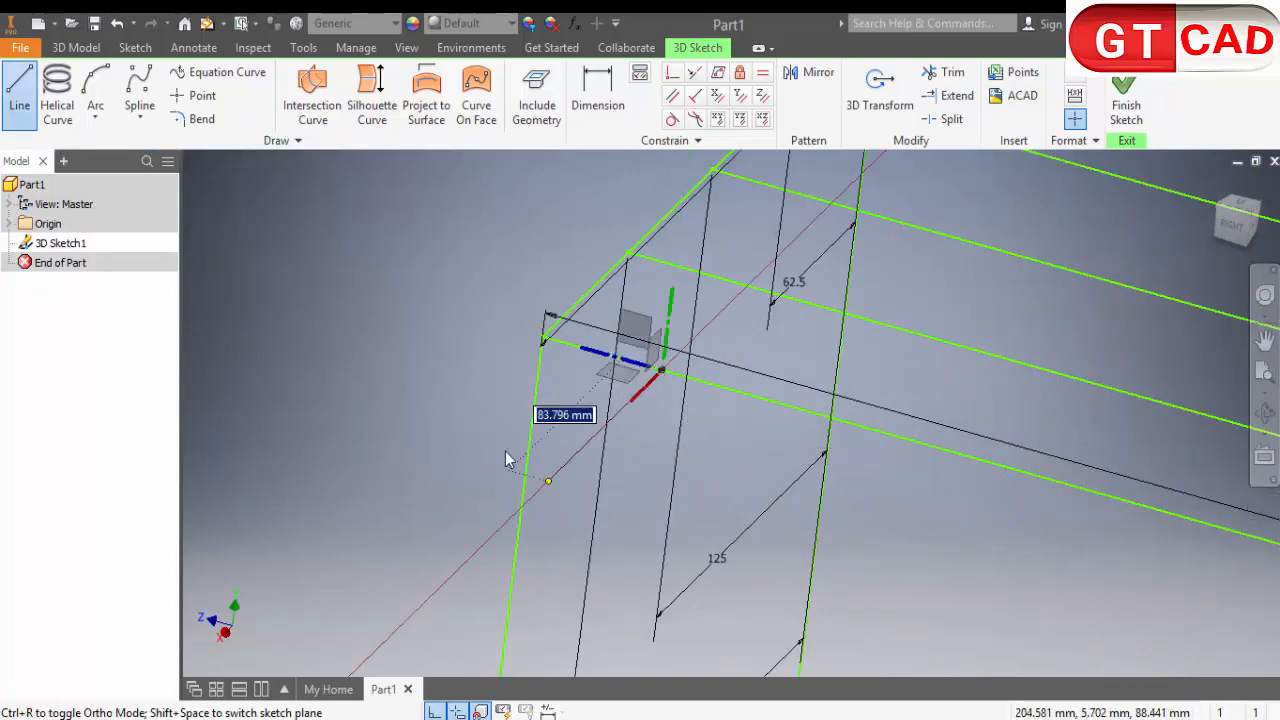
key("Escape")
middle_click_drag(529, 544, 677, 530, "shift")
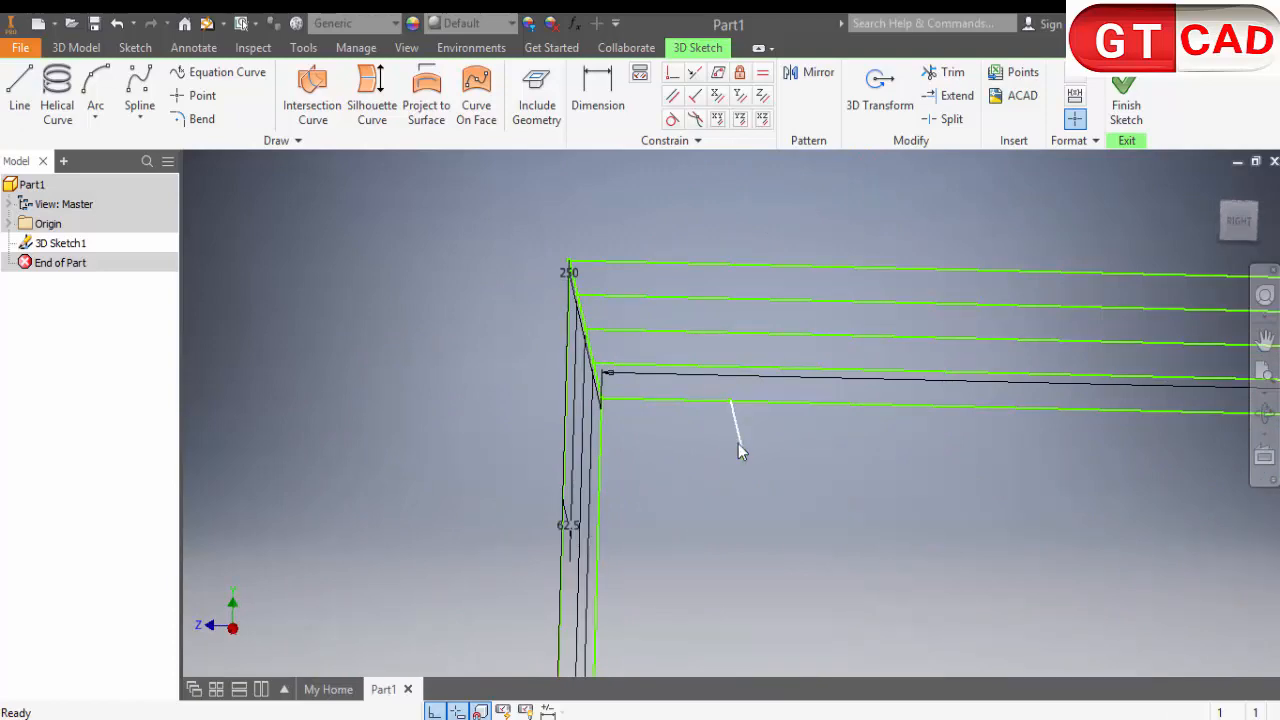
mouse_move(704, 497)
middle_mouse_down("shift")
mouse_move(674, 497)
mouse_move(699, 533)
mouse_move(673, 505)
mouse_move(662, 525)
middle_mouse_up("shift")
Draw two diagonal braces at the front right corner, joining the right and front top edges to a shared point on the leg
left_click(19, 85)
scroll(709, 471, "up", 5)
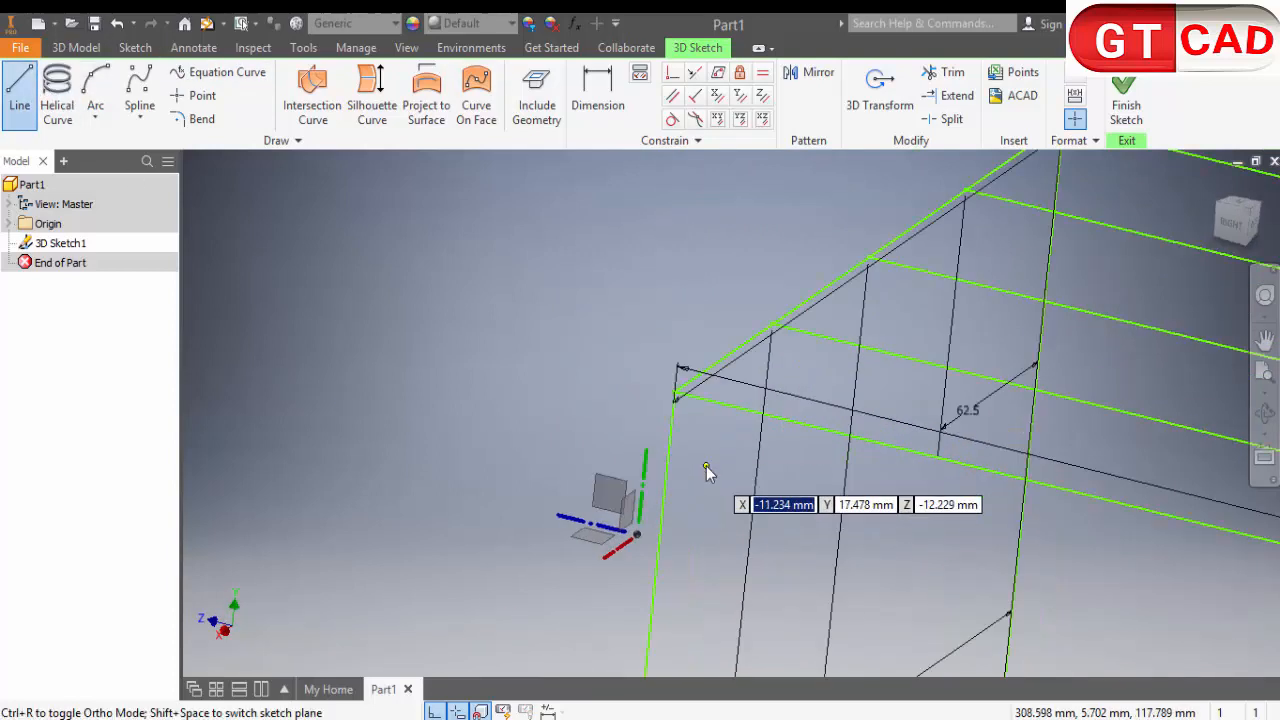
left_click(813, 258)
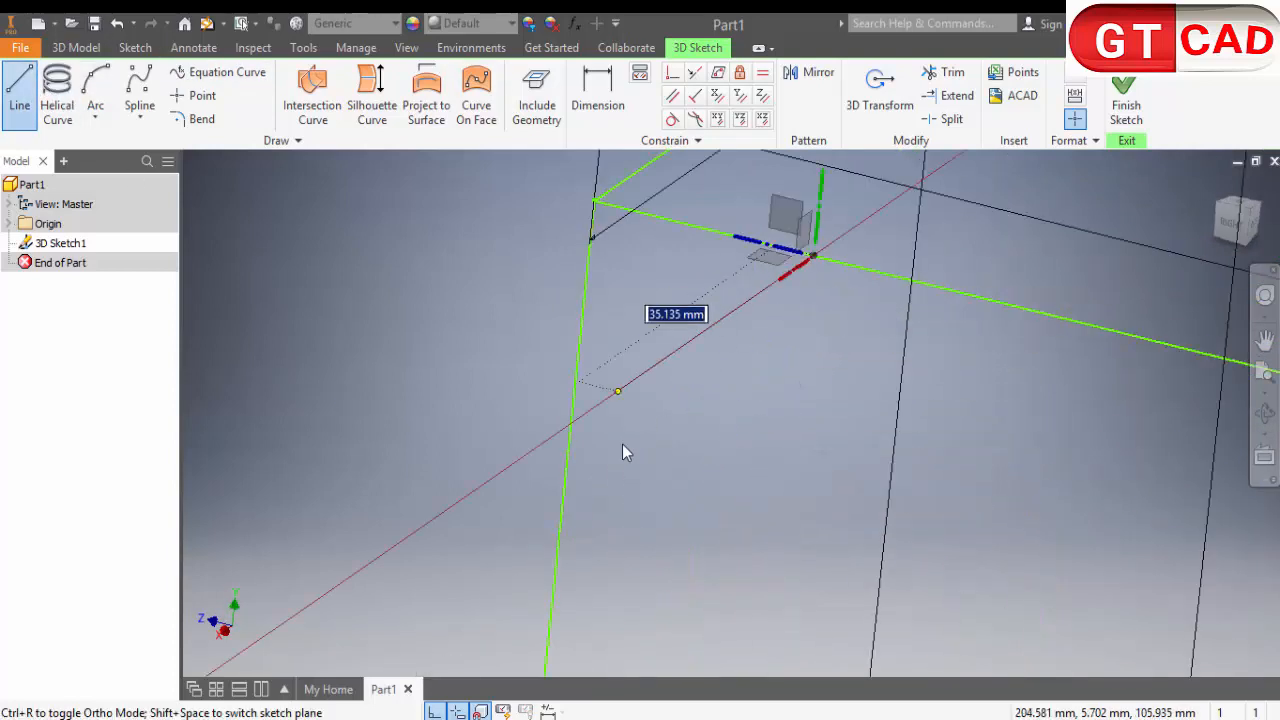
middle_click_drag(576, 526, 709, 560, "shift")
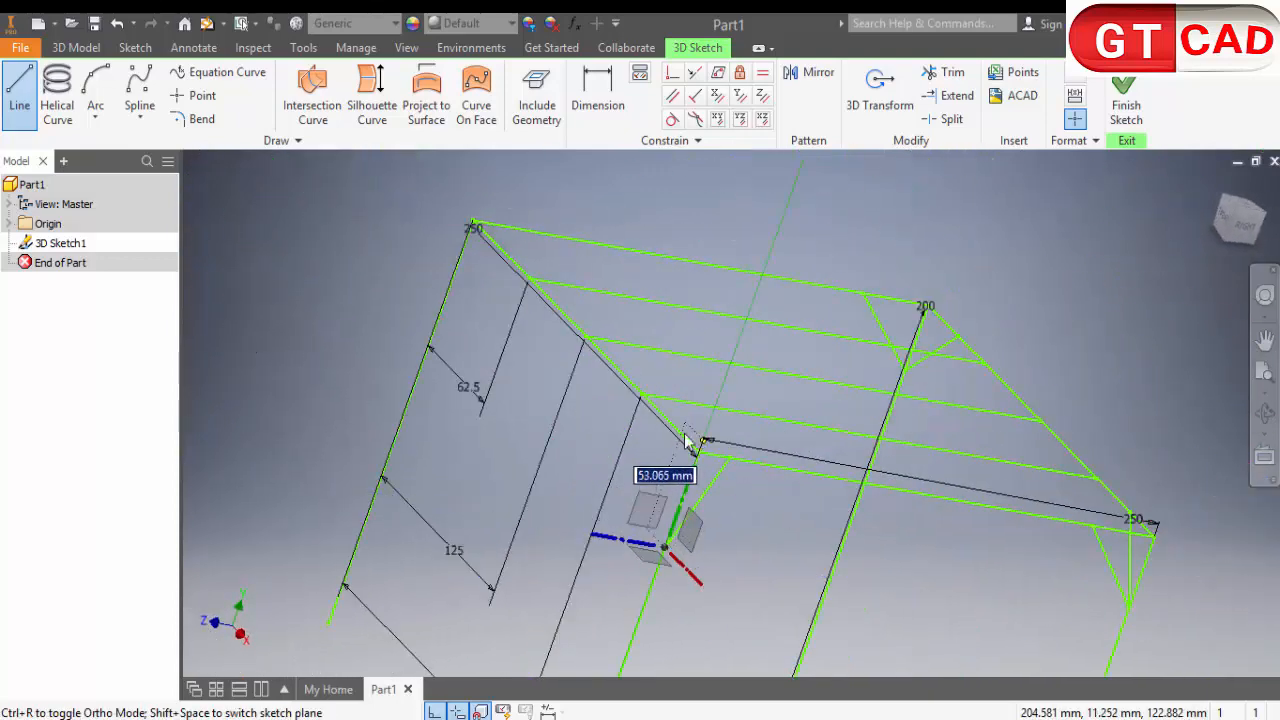
mouse_move(650, 460)
middle_mouse_down("shift")
mouse_move(708, 484)
mouse_move(601, 479)
mouse_move(718, 450)
mouse_move(645, 457)
middle_mouse_up("shift")
key("Escape")
scroll(603, 479, "down", 5)
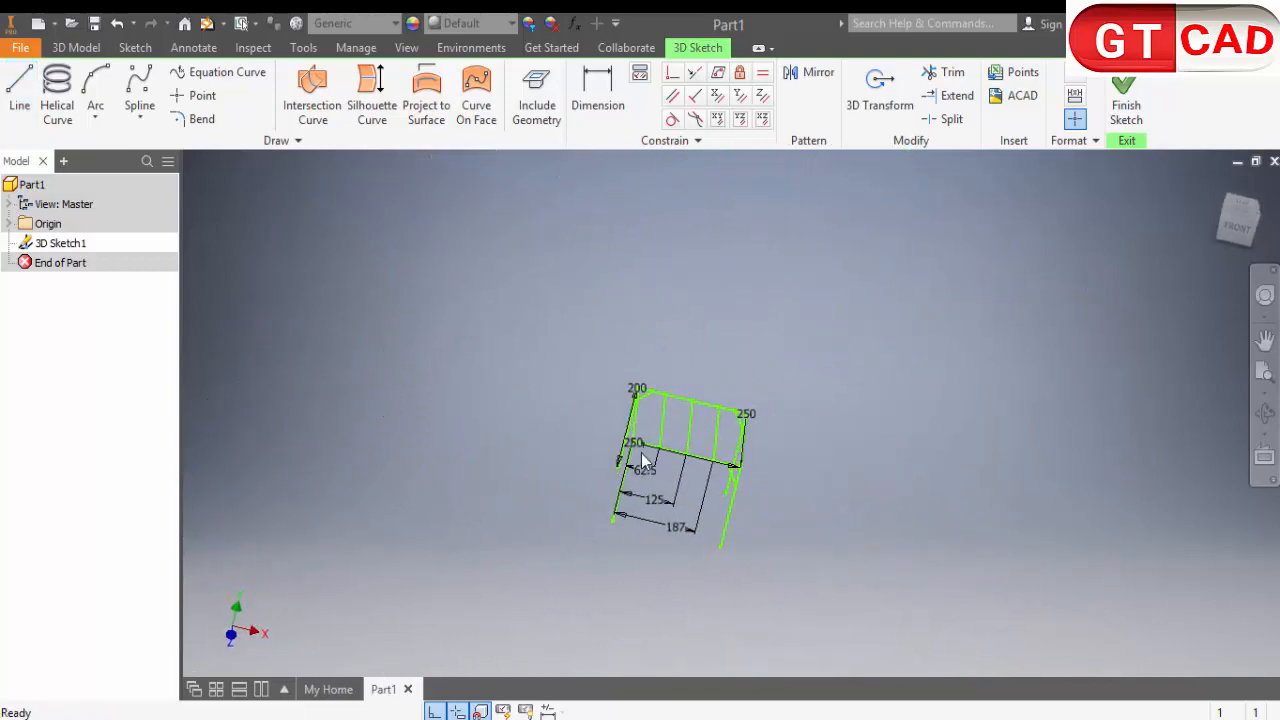
Draw a diagonal brace line about 32 mm long from the front top edge to the front left leg
scroll(644, 456, "up", 5)
left_click(21, 98)
scroll(530, 432, "up", 6)
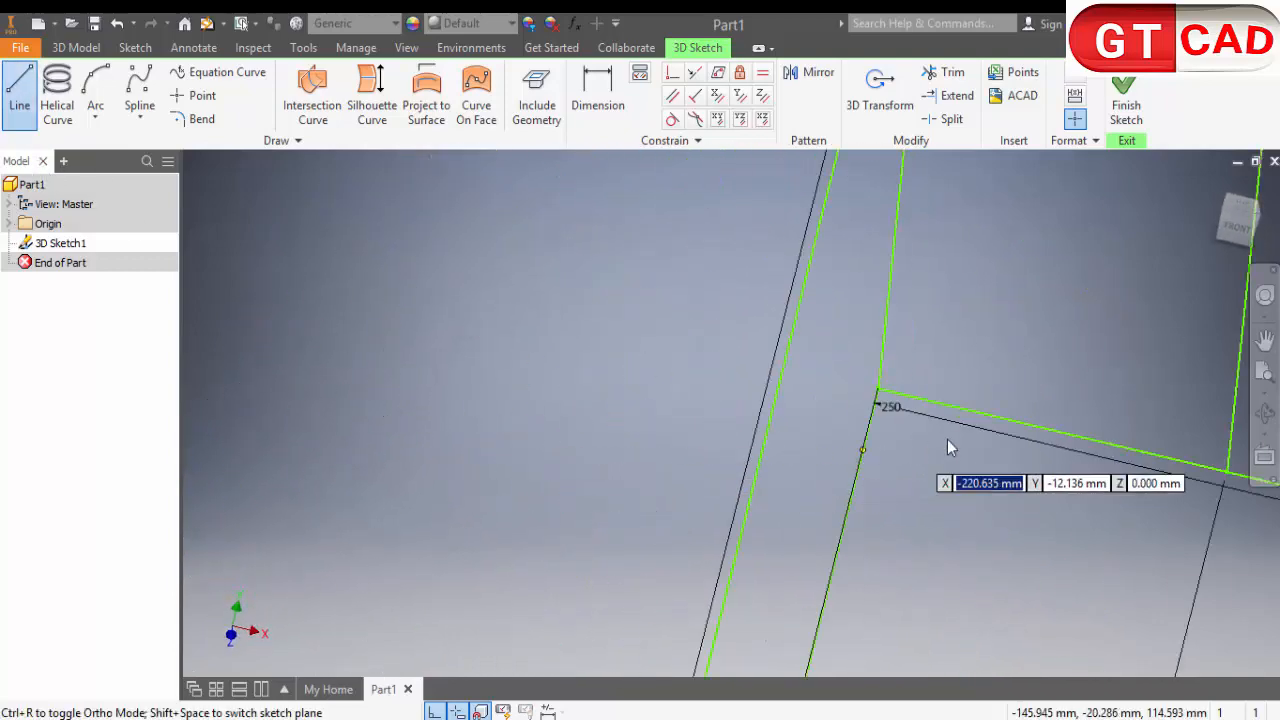
left_click(989, 415)
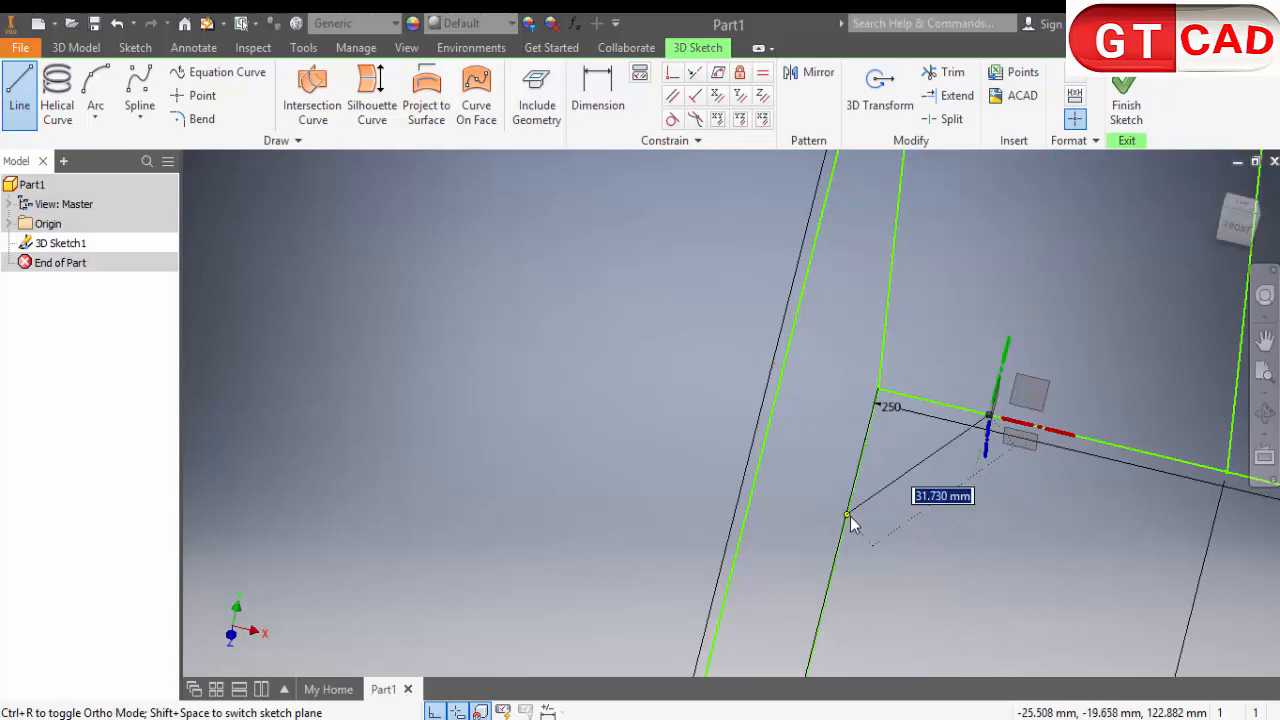
left_click(850, 518)
scroll(881, 478, "down", 3)
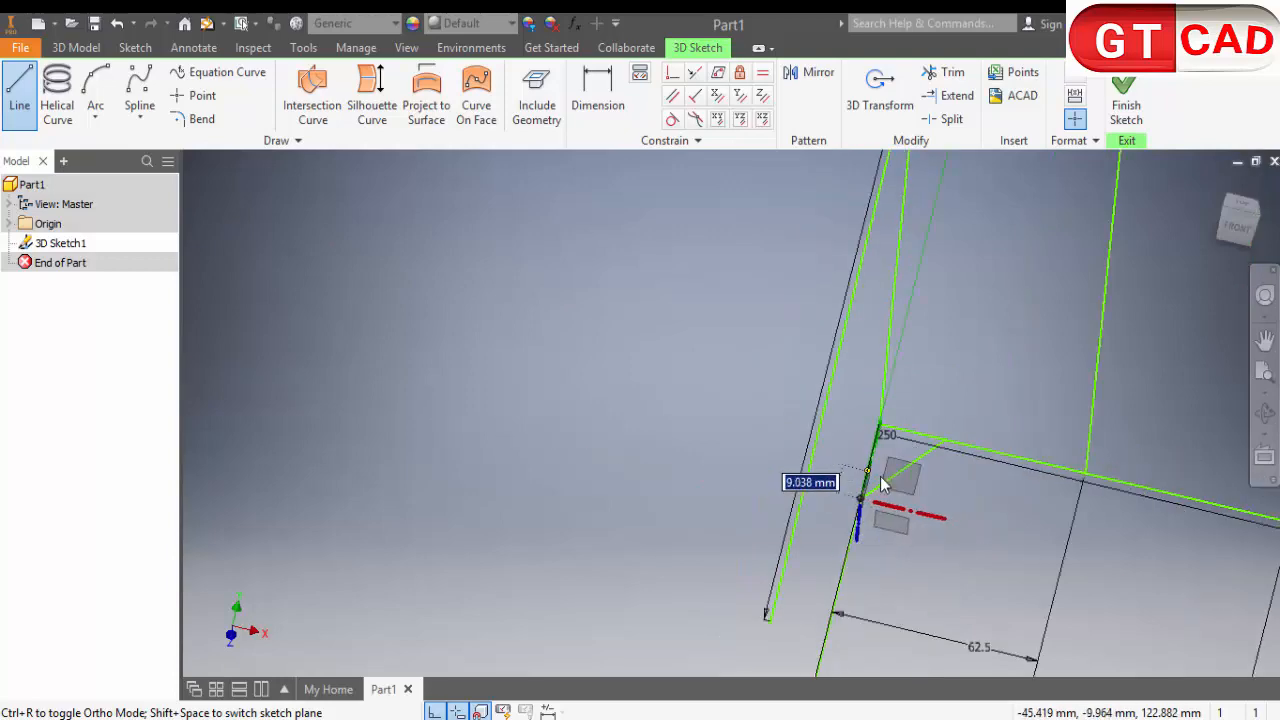
Draw a second brace line from the existing brace's end on the front left leg to the left top edge
middle_click_drag(878, 480, 830, 240, "shift")
scroll(905, 504, "down", 1)
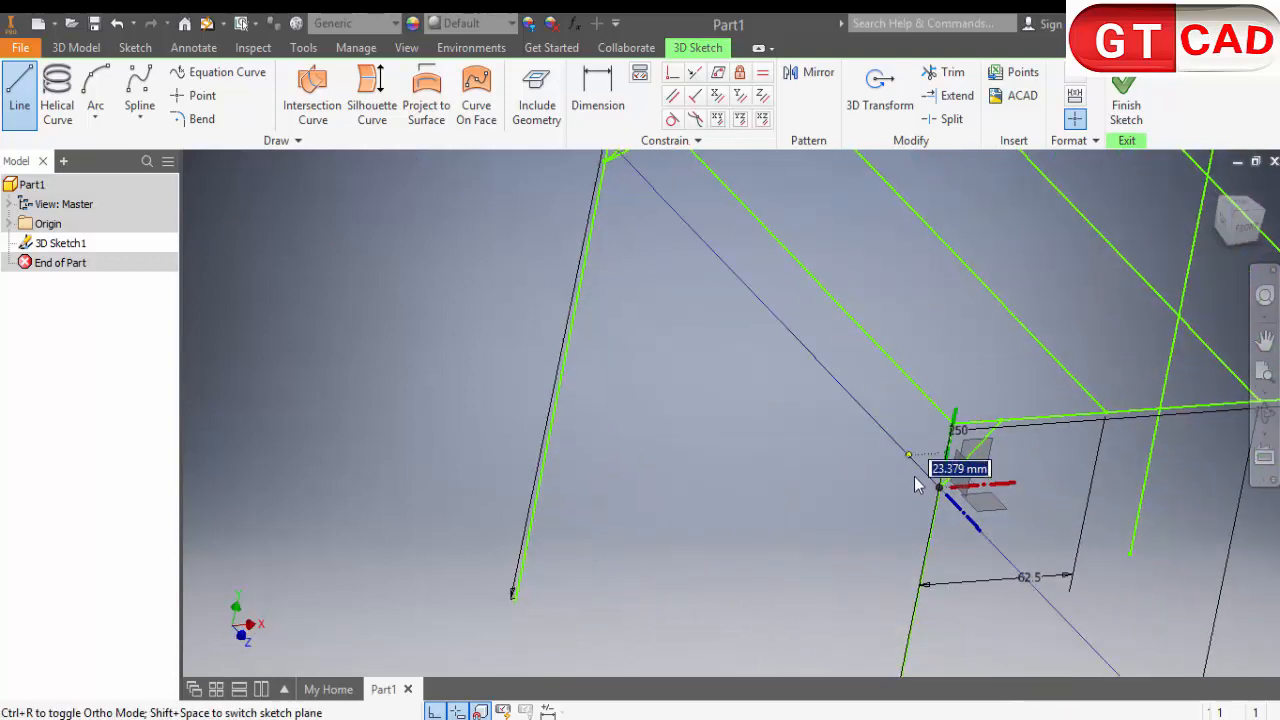
left_click(920, 396)
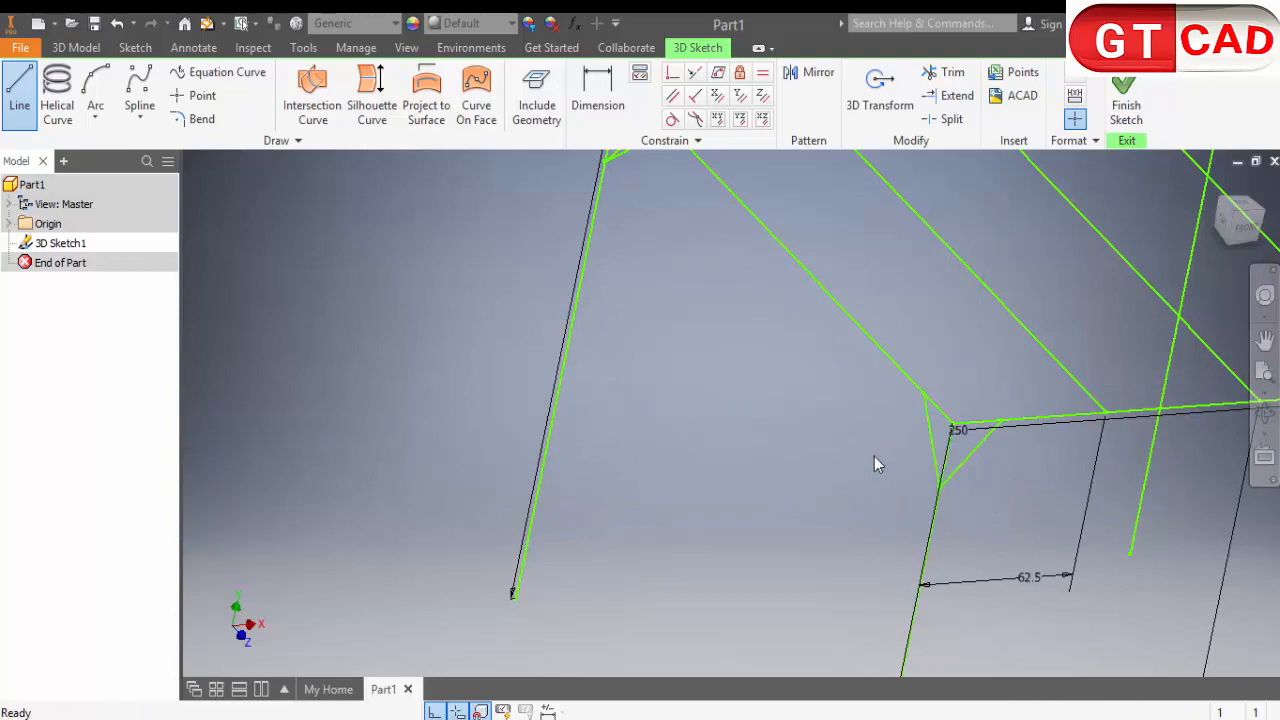
scroll(868, 458, "down", 4)
middle_click_drag(895, 503, 822, 492, "shift")
key("Escape")
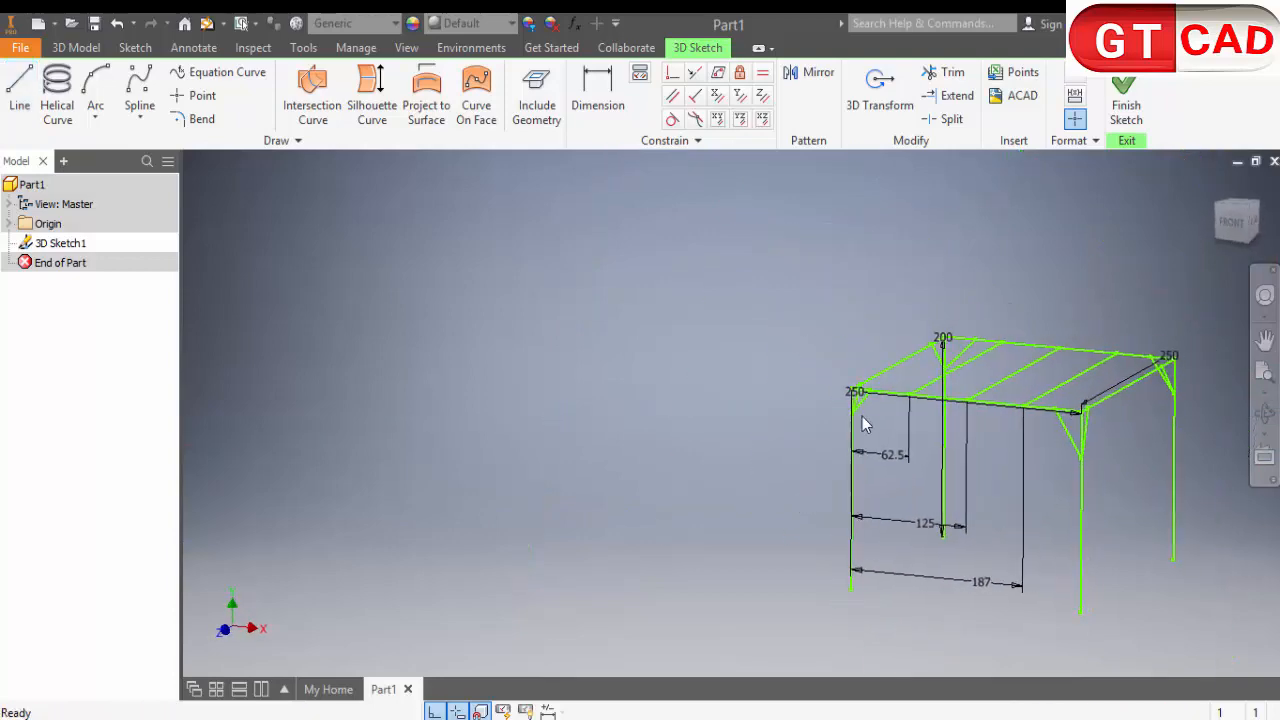
Dimension the angle between the front left leg and its front brace at 45 degrees
scroll(862, 416, "up", 5)
middle_click_drag(799, 403, 832, 410, "shift")
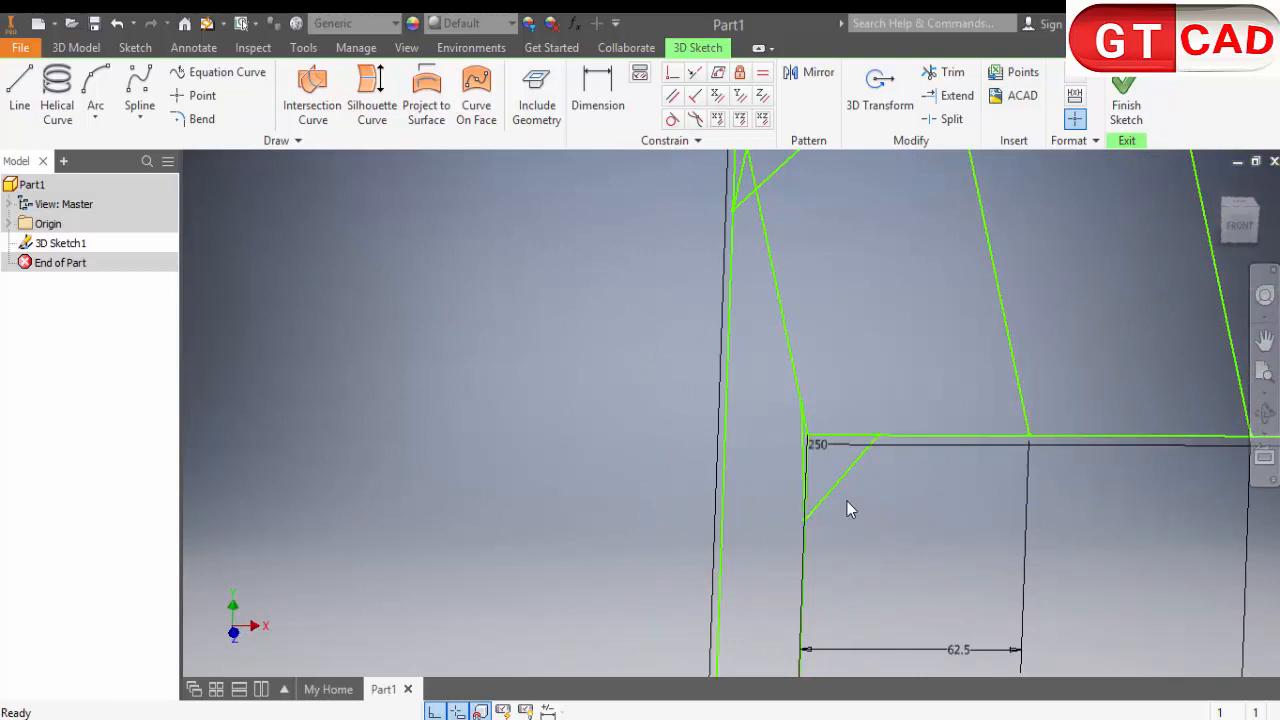
scroll(847, 501, "down", 3)
mouse_move(897, 562)
middle_mouse_down("shift")
mouse_move(868, 558)
mouse_move(902, 560)
middle_mouse_up("shift")
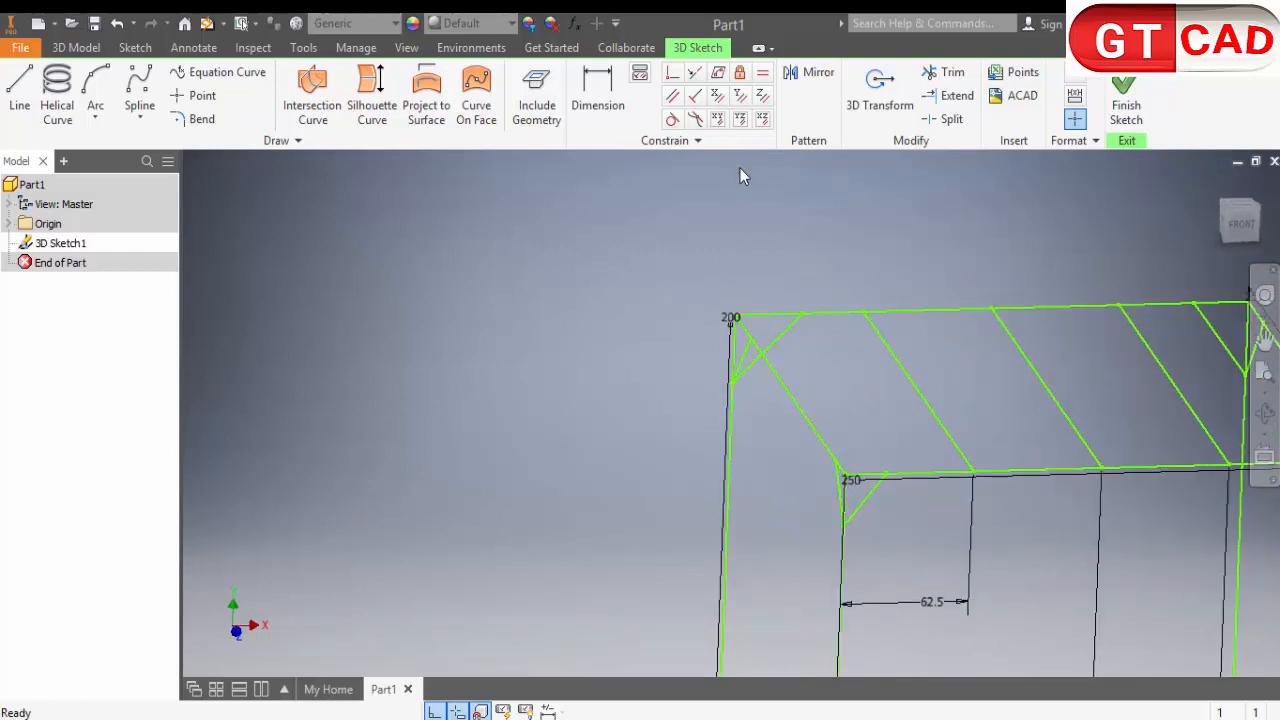
left_click(609, 88)
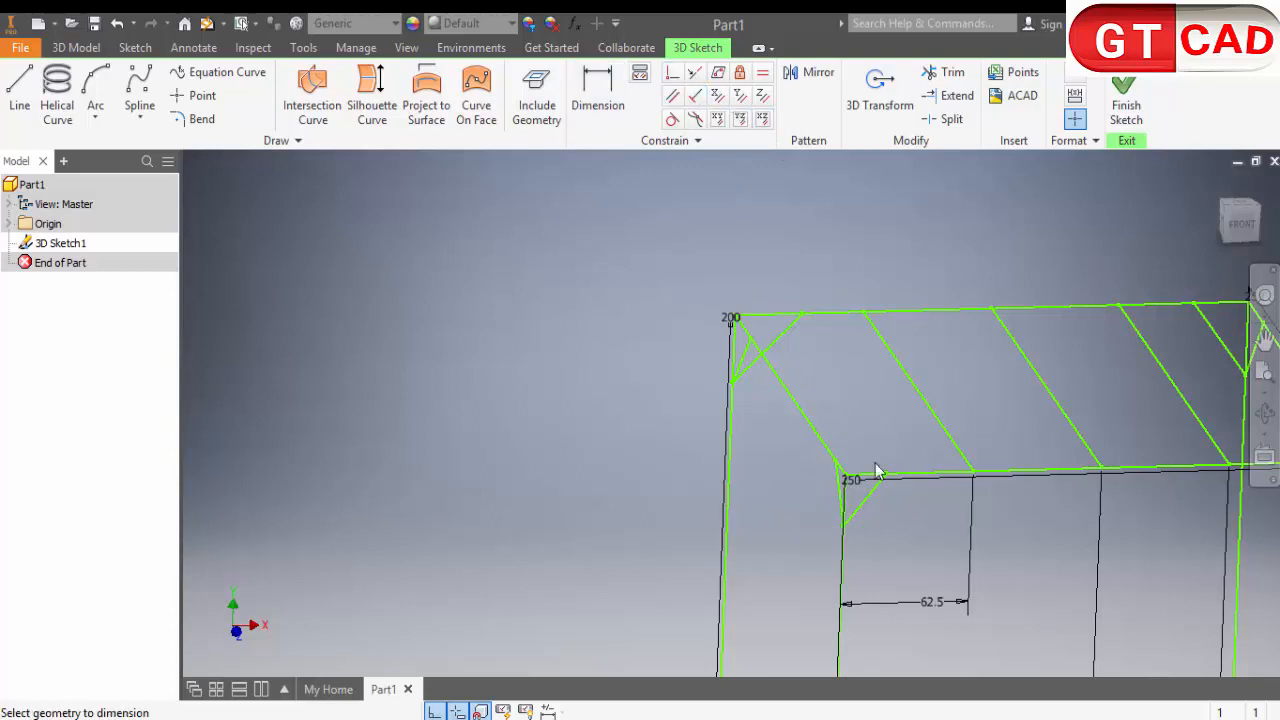
scroll(865, 505, "up", 5)
left_click(789, 514)
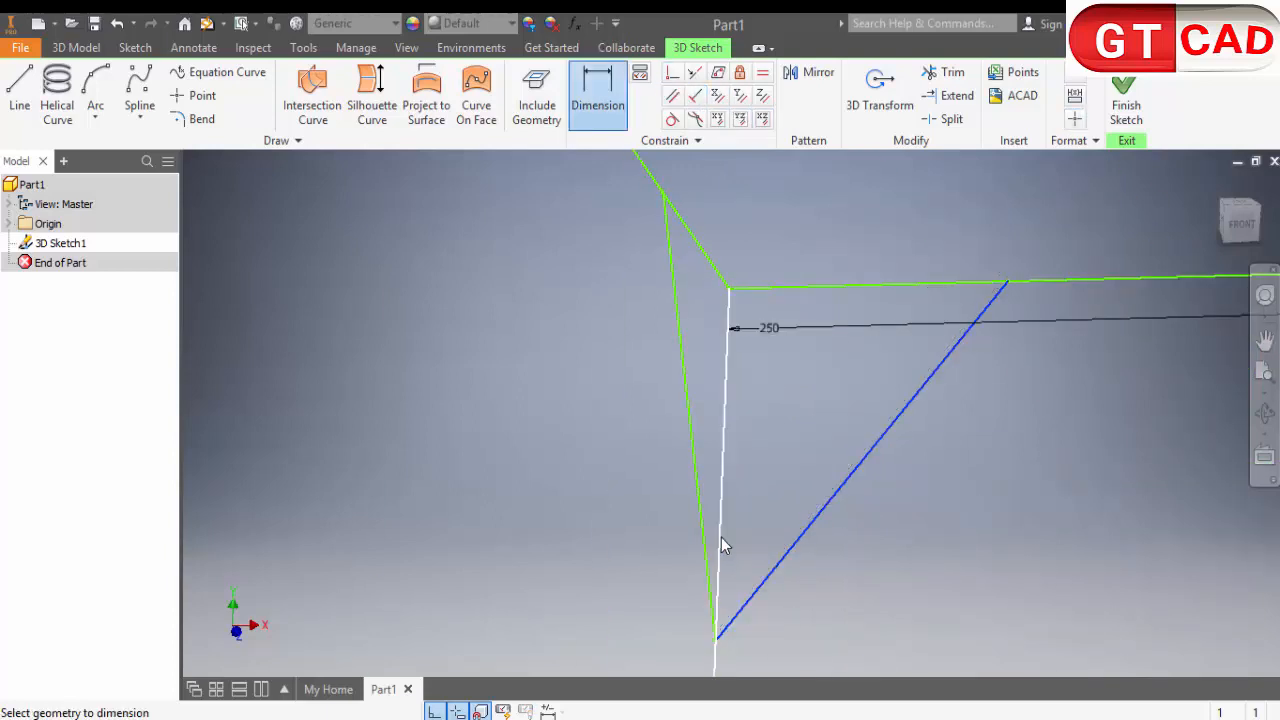
left_click(724, 555)
left_click(796, 504)
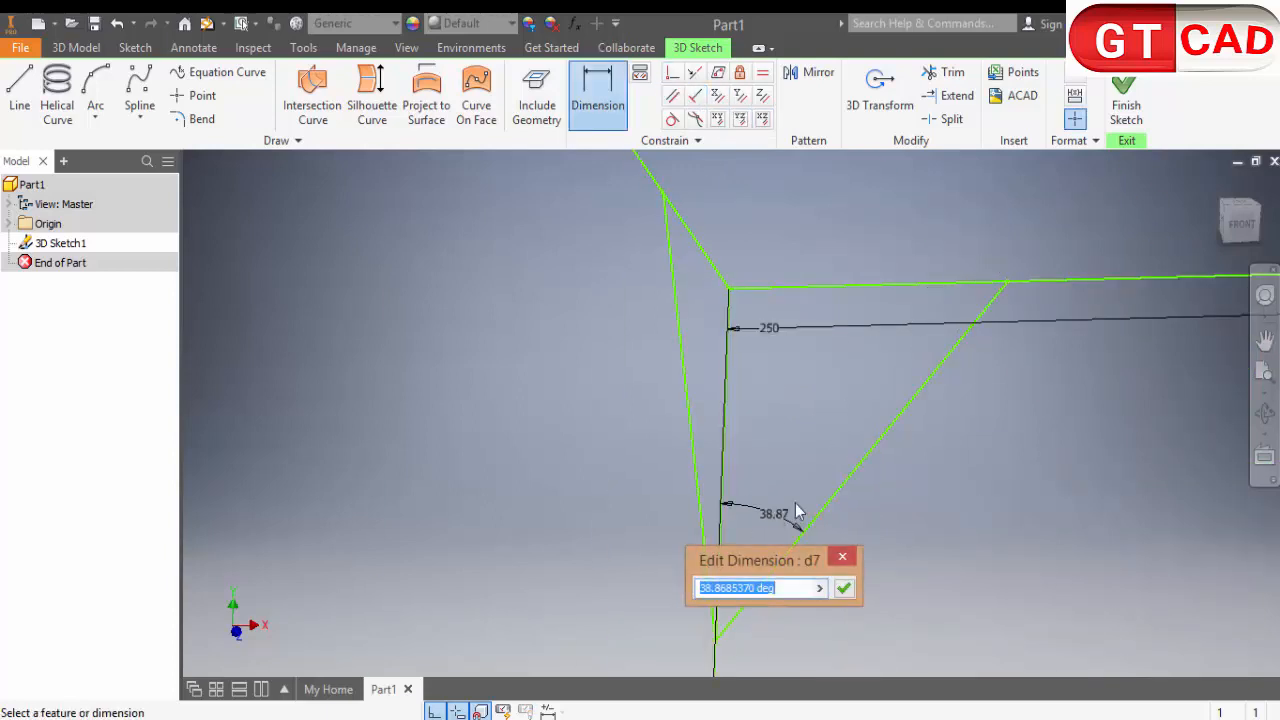
key("Return")
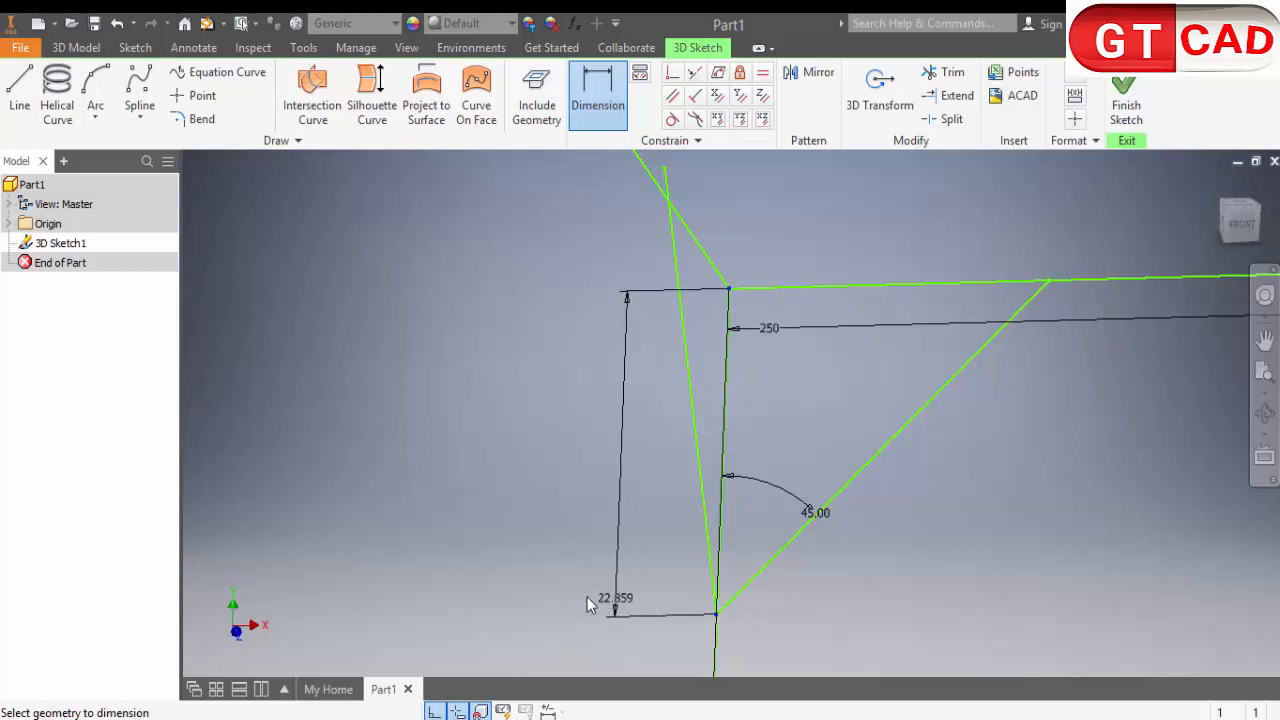
Dimension the distance from the top of the front left leg to the braces' shared endpoint at 30 mm
left_click(596, 577)
type("30")
key("Return")
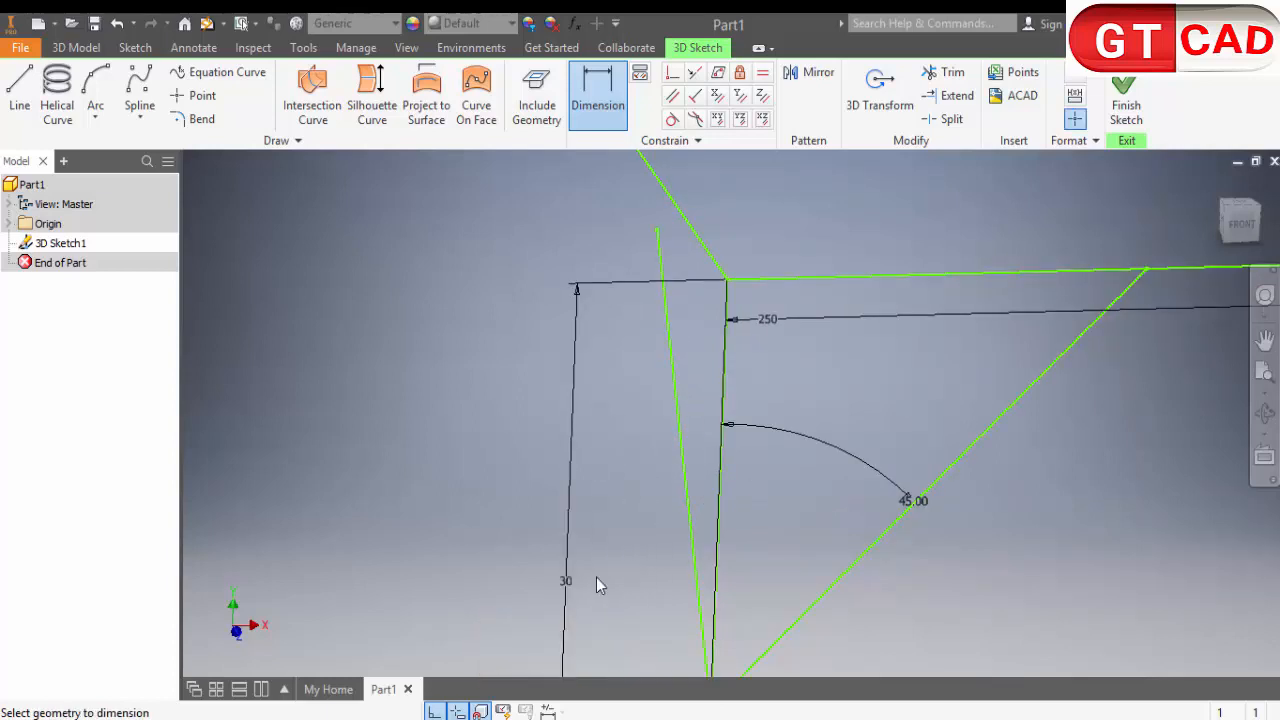
Try to dimension the distance from the front left corner to the brace's end along the front top edge
left_click(726, 279)
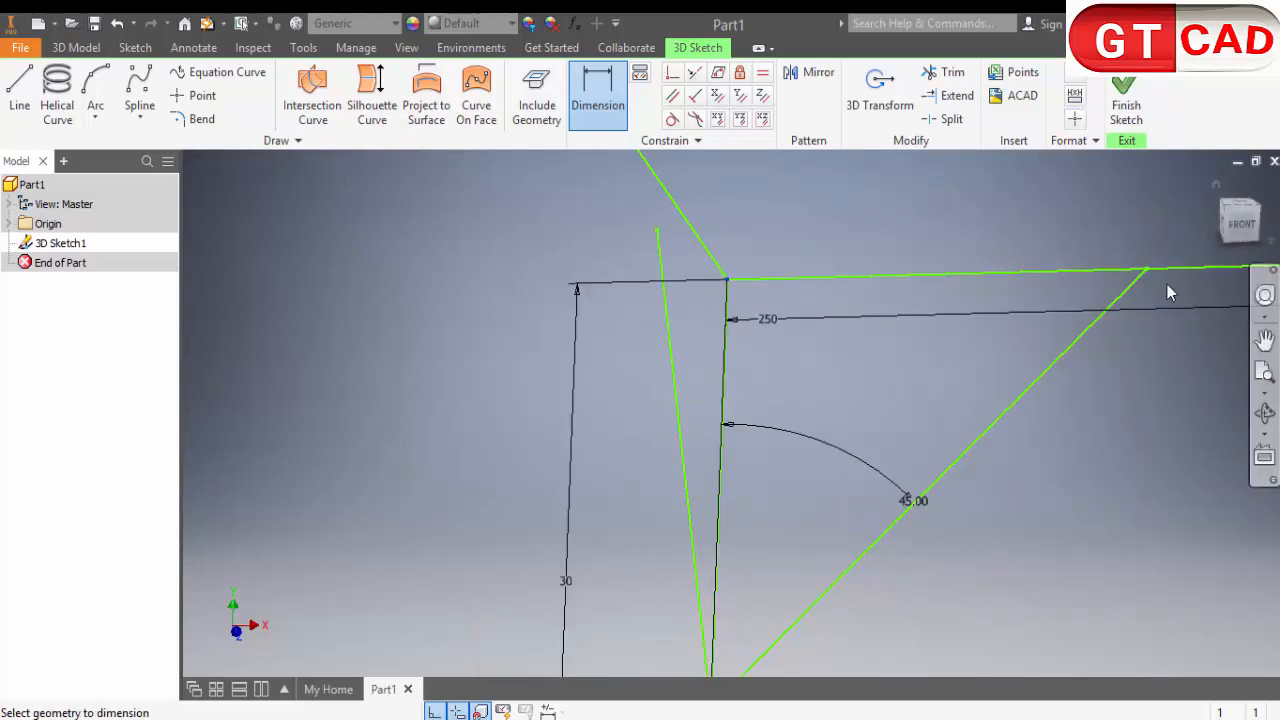
left_click(1145, 268)
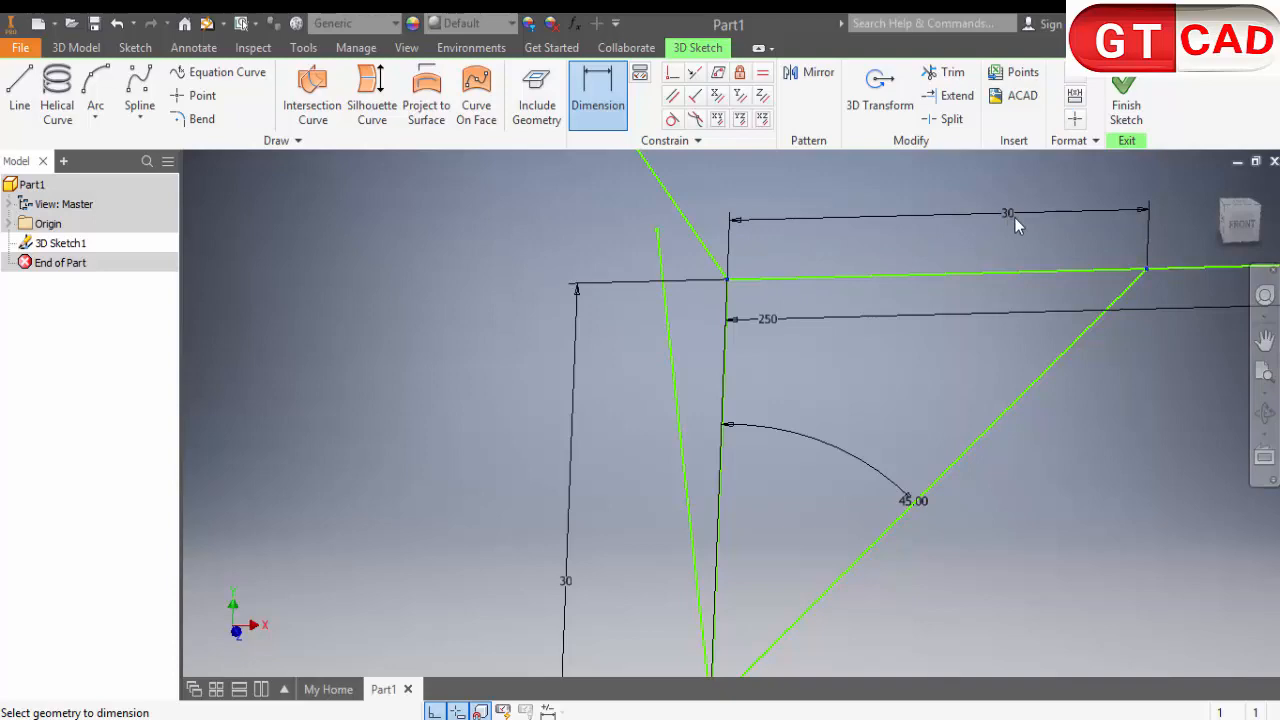
left_click(1014, 217)
key("Escape")
key("Escape")
Constrain the free upper end of the front left corner's side brace to be coincident with the left top edge
scroll(818, 332, "down", 3)
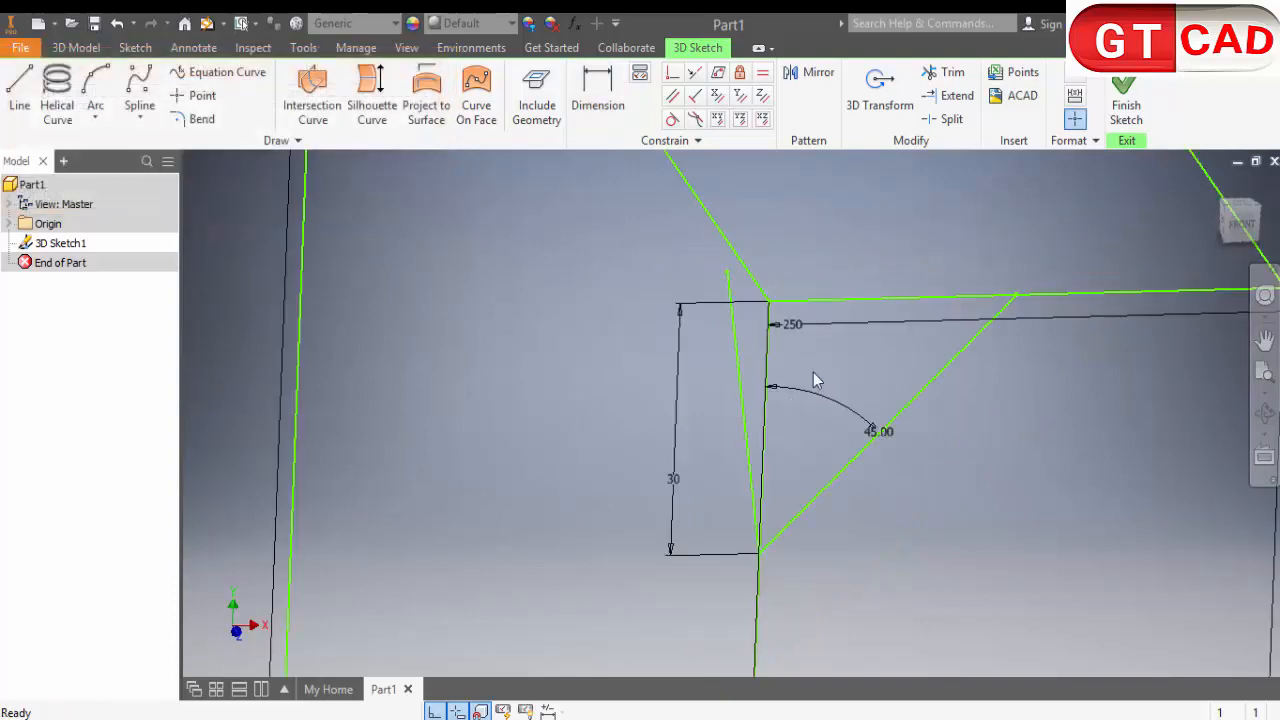
middle_click_drag(813, 372, 823, 386, "shift")
scroll(823, 386, "down", 5)
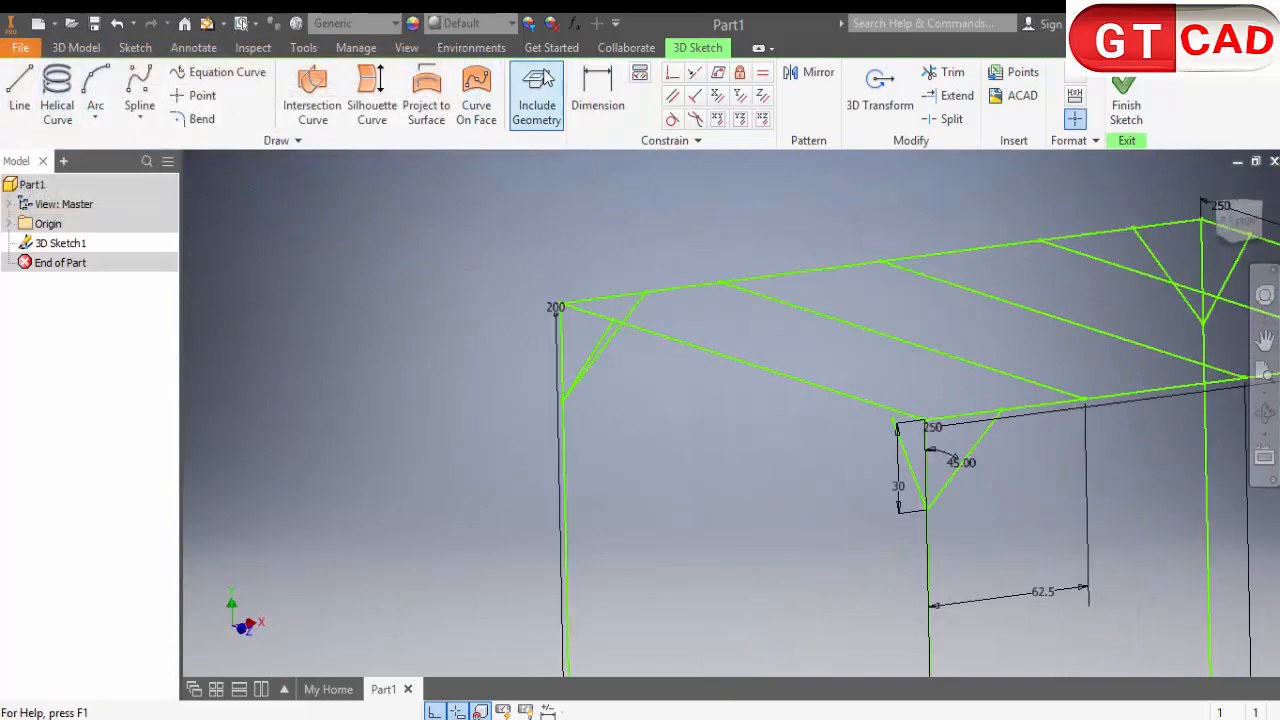
left_click(670, 78)
scroll(921, 455, "up", 4)
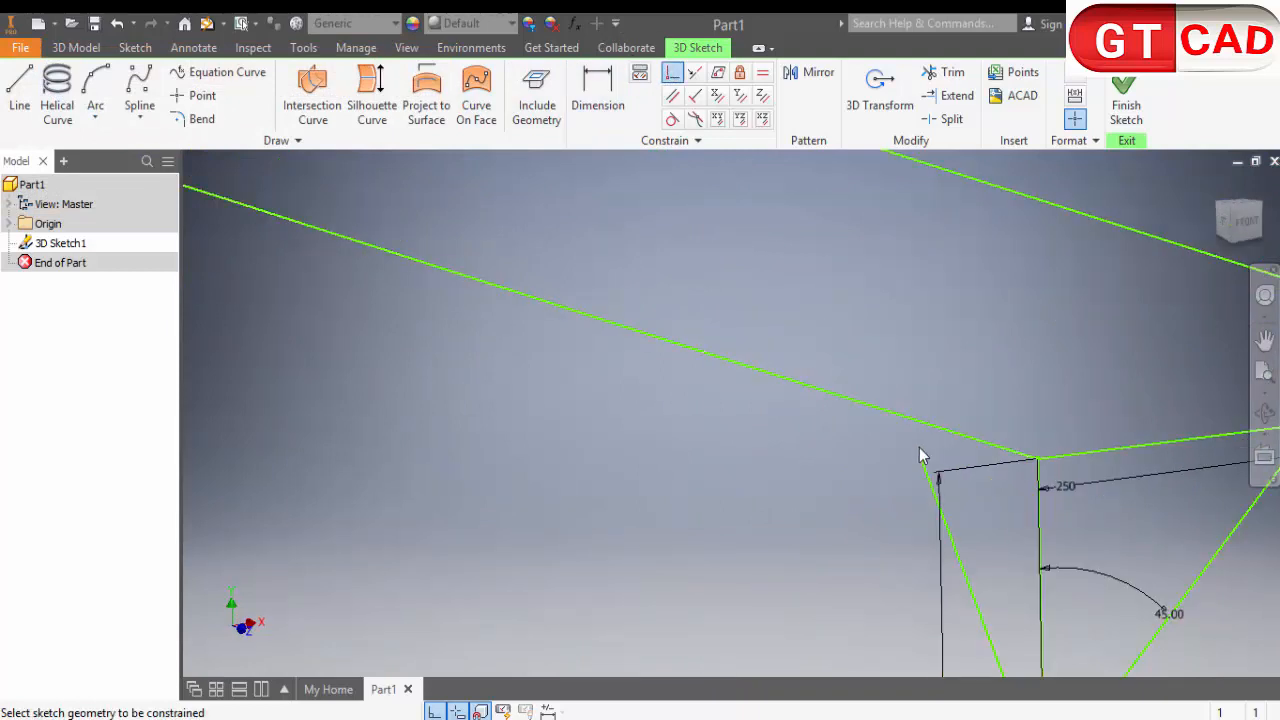
left_click(919, 458)
left_click(910, 421)
key("Escape")
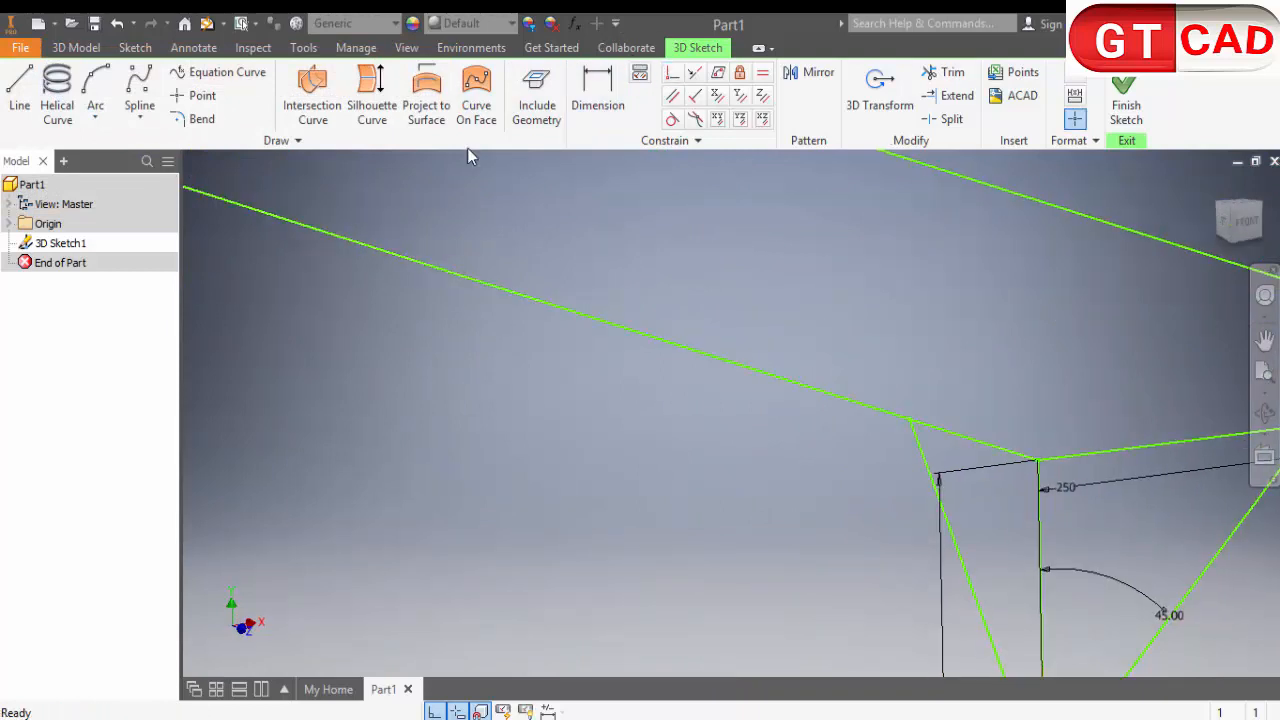
Try to apply an equal constraint between the two braces at the front left corner
scroll(449, 211, "down", 3)
scroll(251, 186, "down", 3)
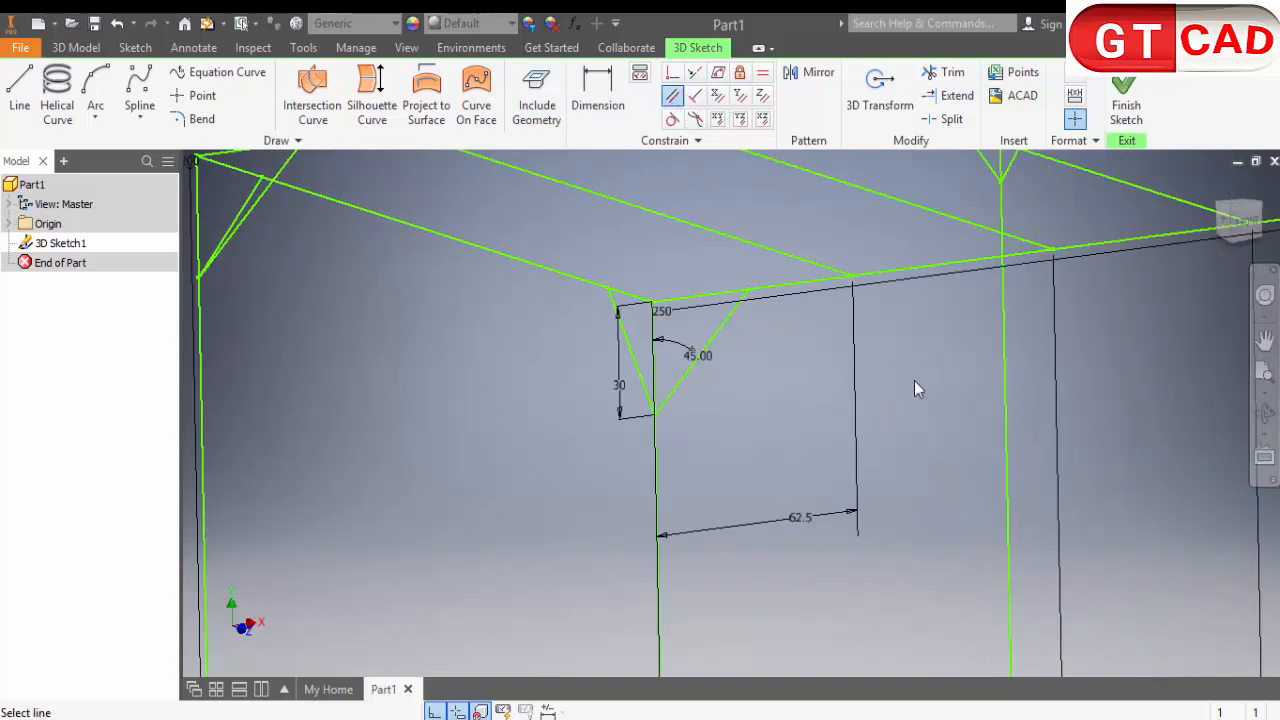
left_click(763, 73)
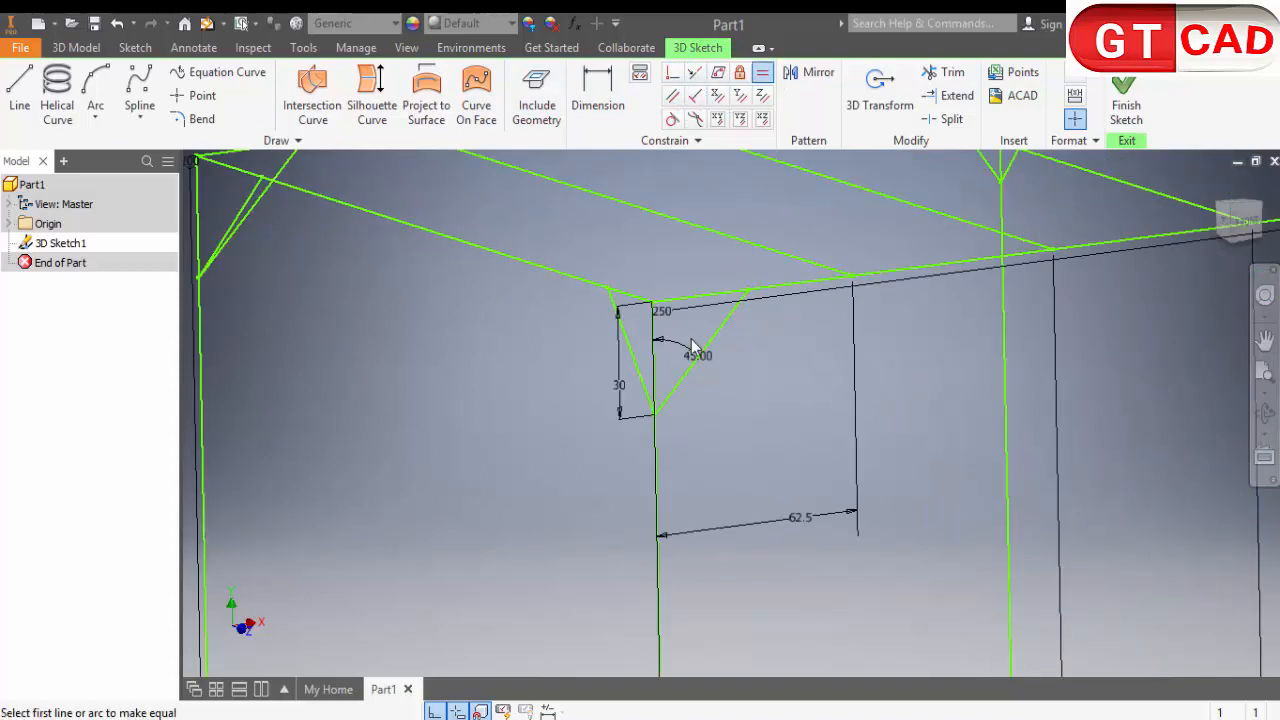
left_click(722, 330)
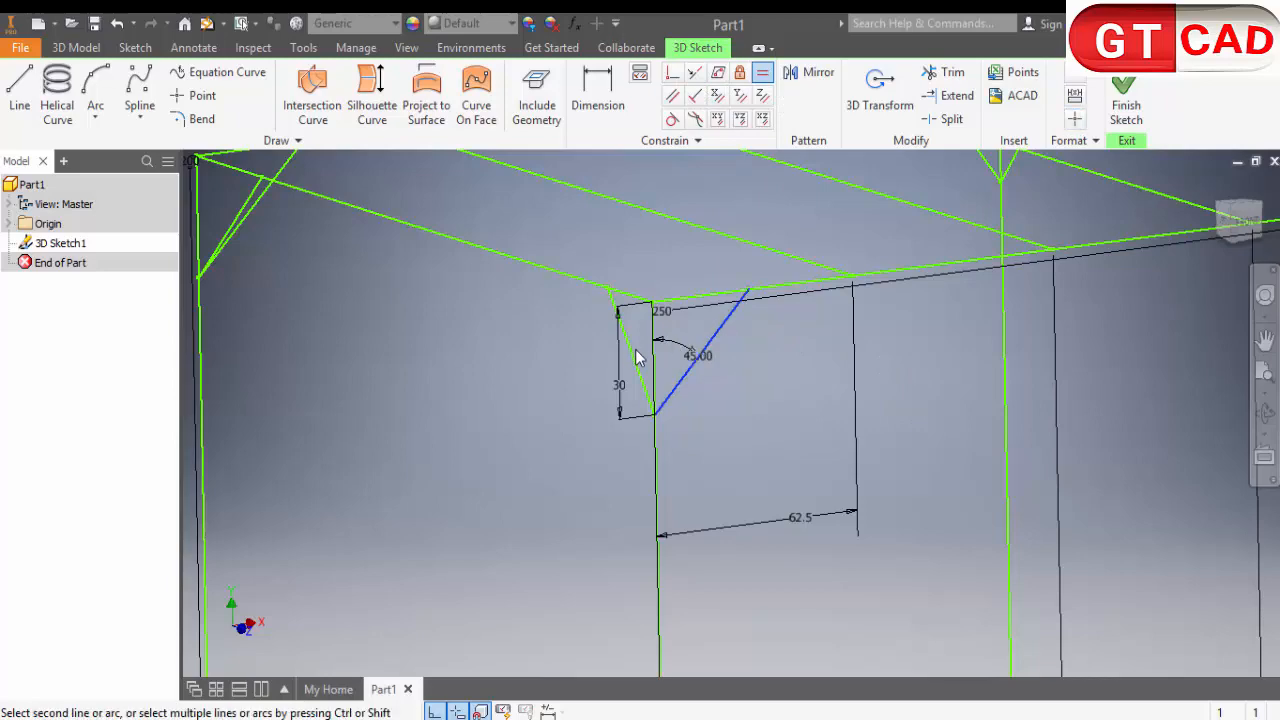
left_click(634, 355)
key("Escape")
Dimension the angle between the front left leg and its side brace at 45 degrees
mouse_move(651, 345)
middle_mouse_down("shift")
mouse_move(700, 357)
mouse_move(537, 323)
mouse_move(575, 155)
middle_mouse_up("shift")
key("d")
scroll(950, 537, "up", 3)
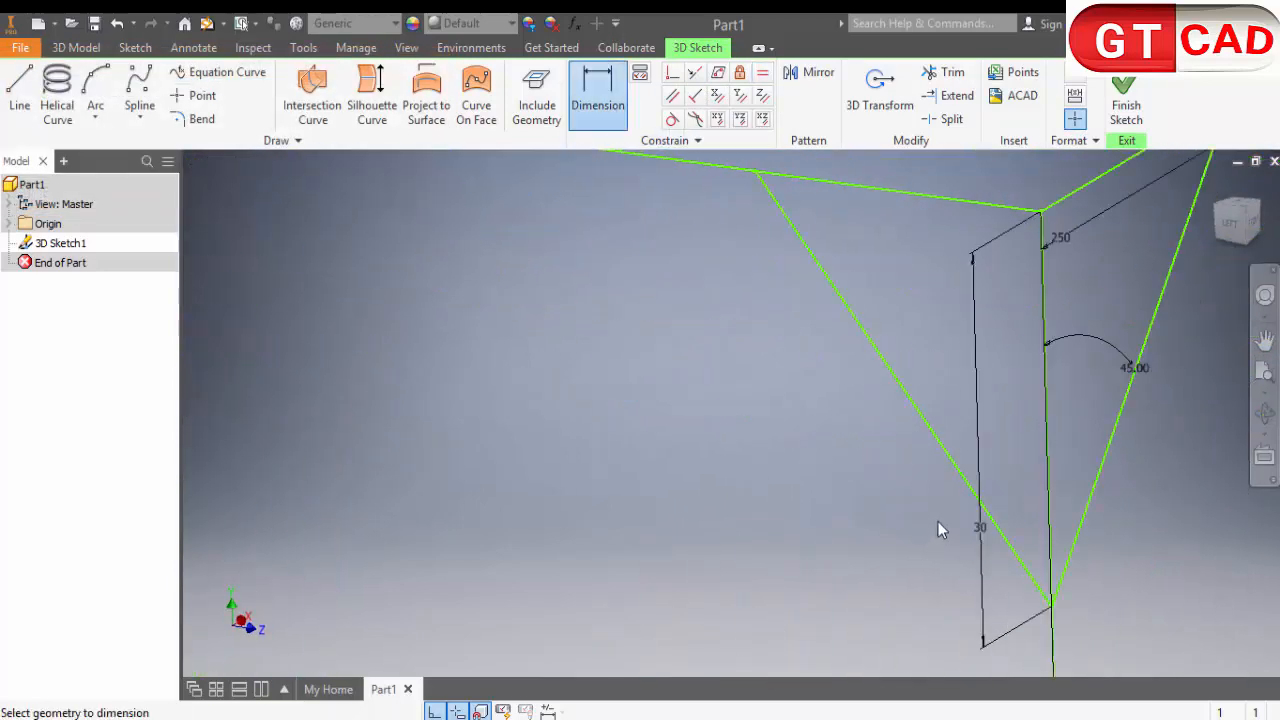
left_click(958, 480)
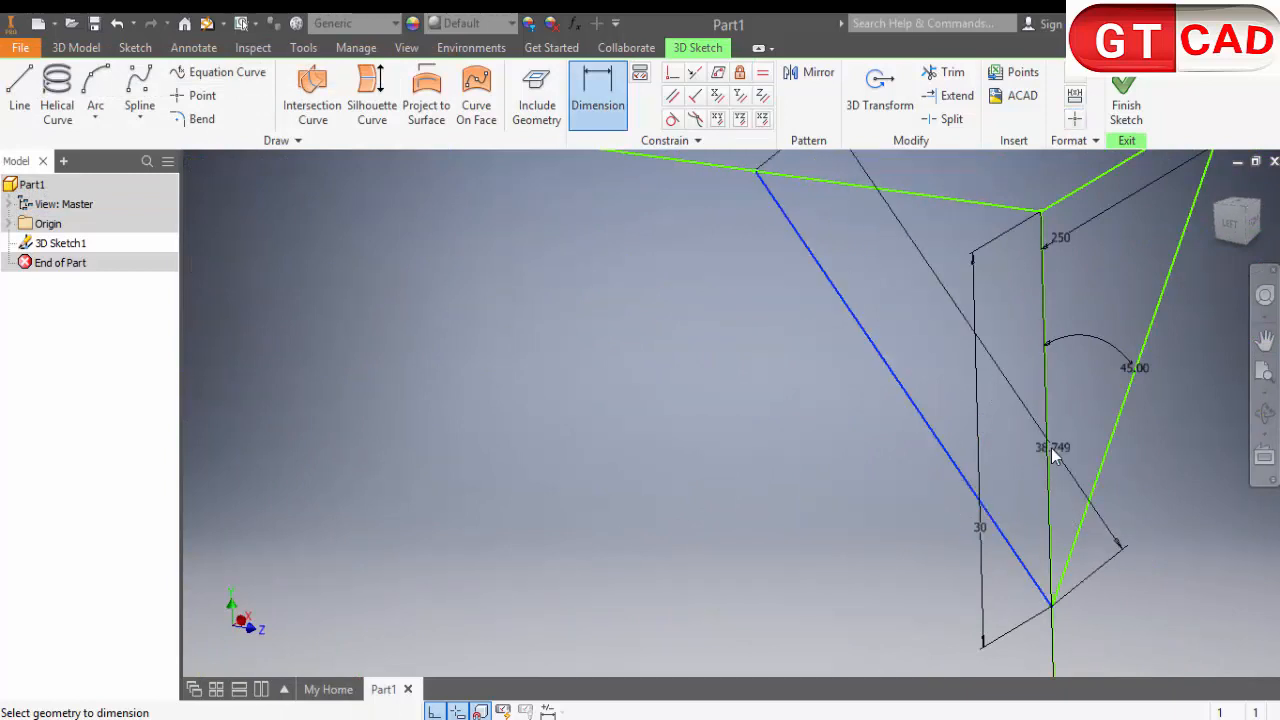
left_click(1044, 450)
left_click(1010, 502)
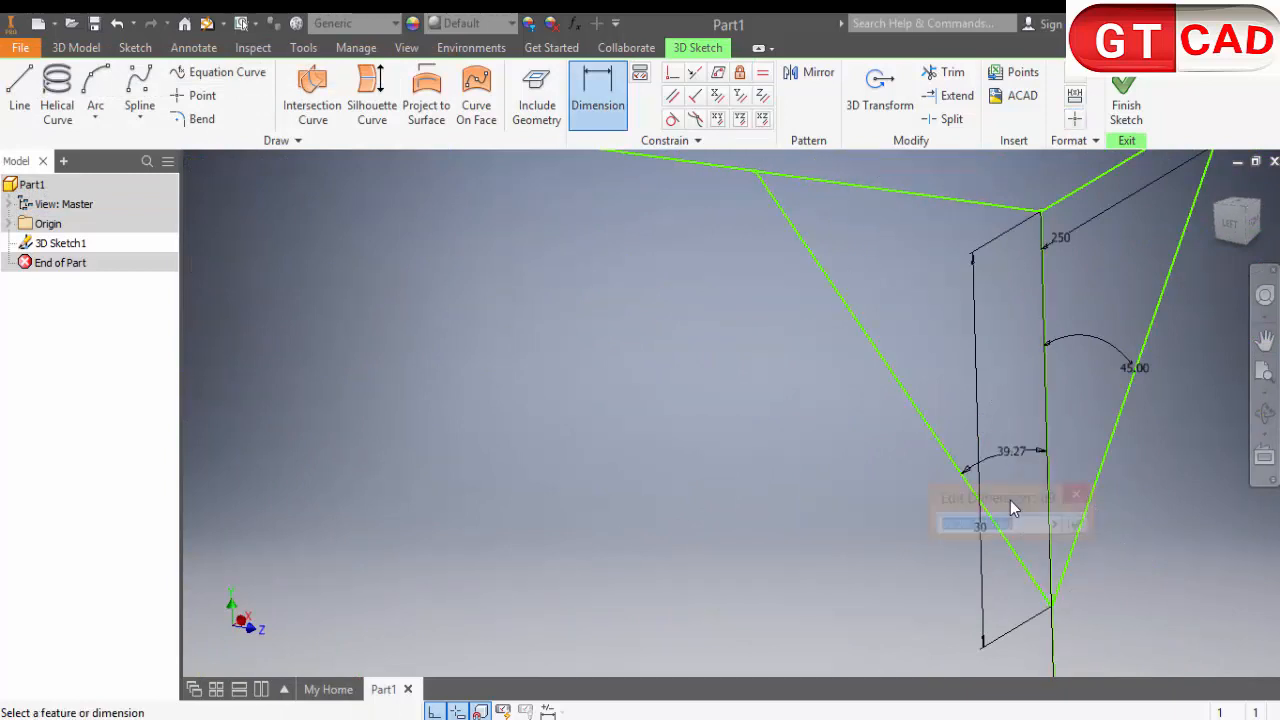
type("45")
key("Return")
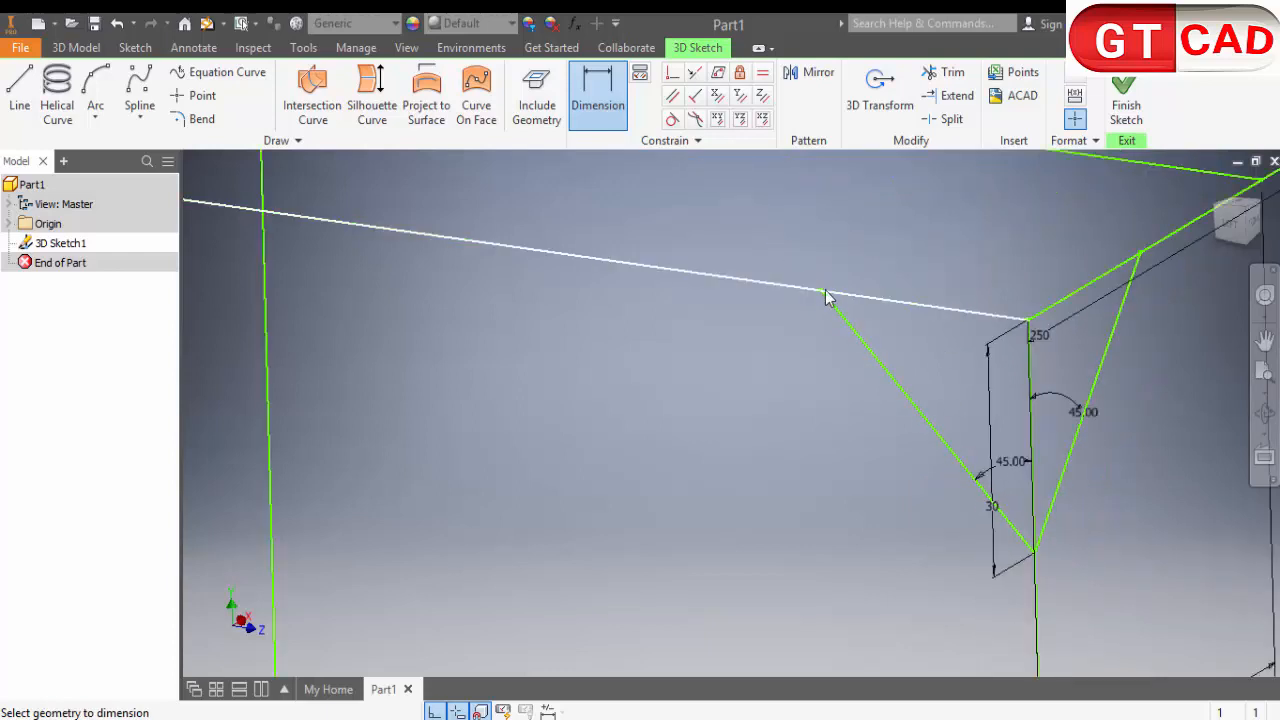
Try to dimension the distance from the front left corner to the brace's end along the left top edge
key("Escape")
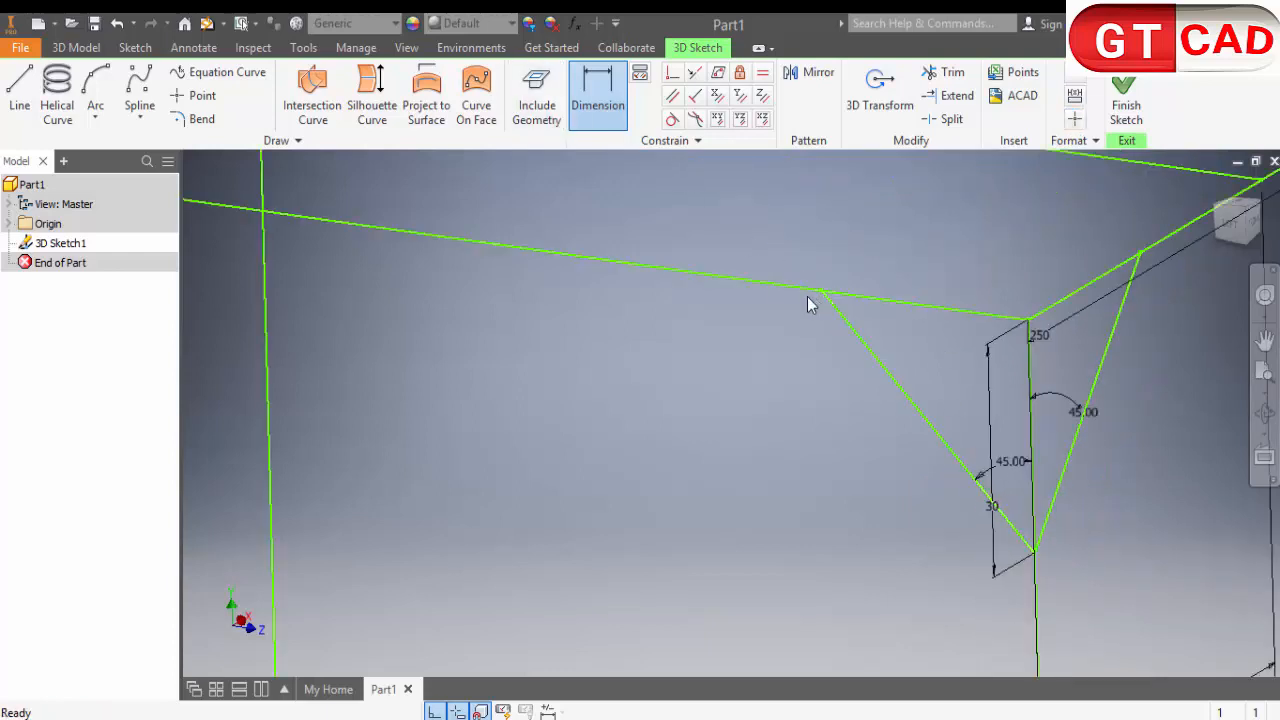
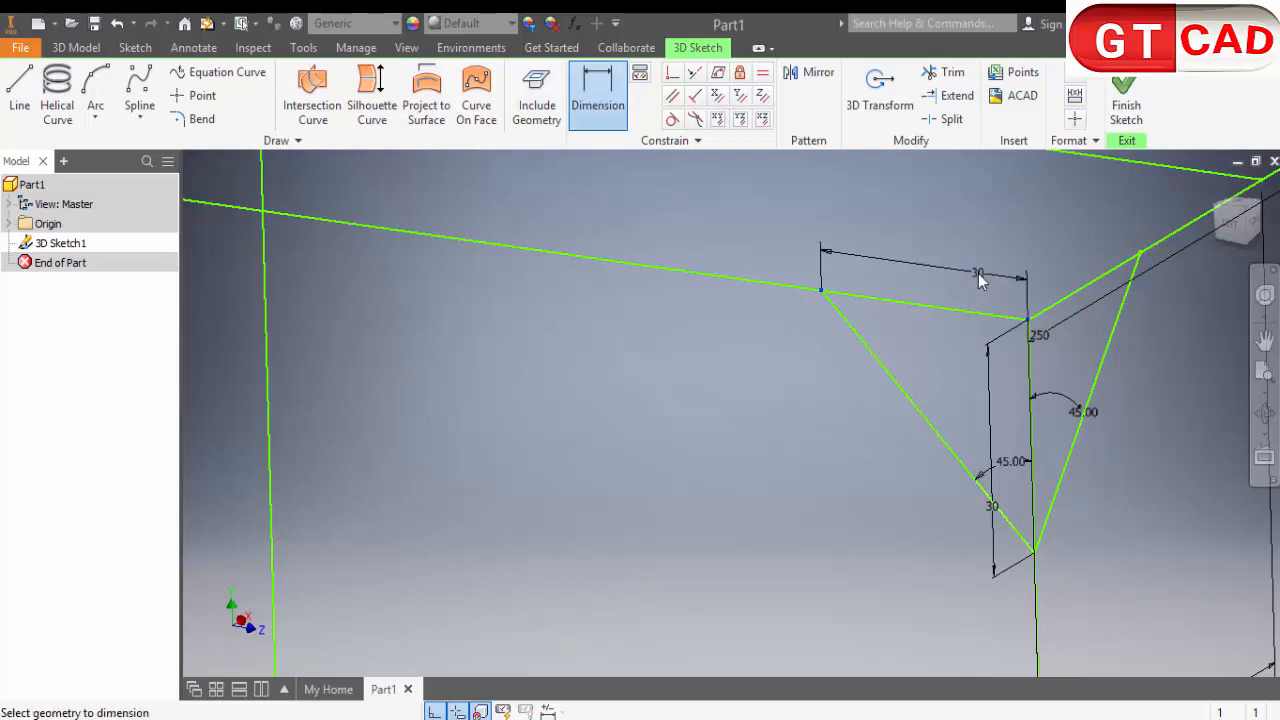
key("Escape")
left_click(607, 88)
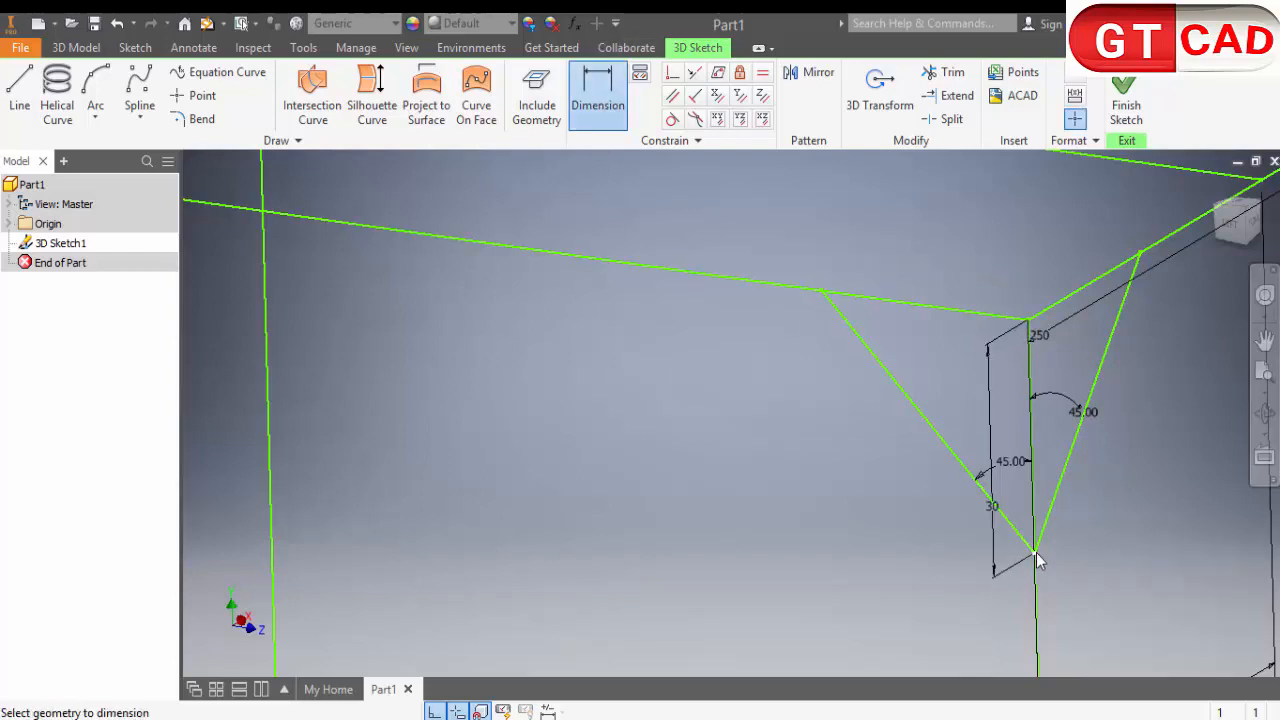
key("Escape")
Apply an equal constraint between the front left and rear left braces under the left top edge
scroll(926, 403, "down", 5)
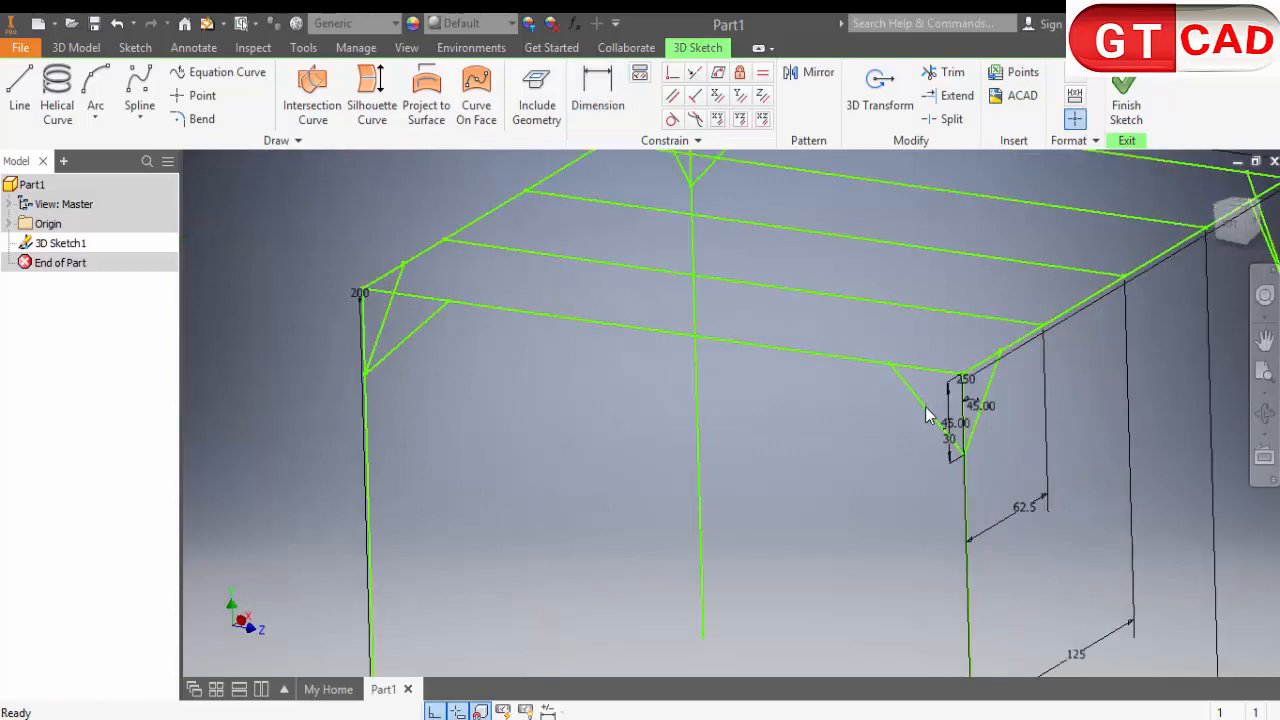
mouse_move(929, 442)
middle_mouse_down("shift")
mouse_move(971, 421)
mouse_move(948, 434)
middle_mouse_up("shift")
scroll(948, 434, "down", 5)
middle_click_drag(866, 424, 796, 426)
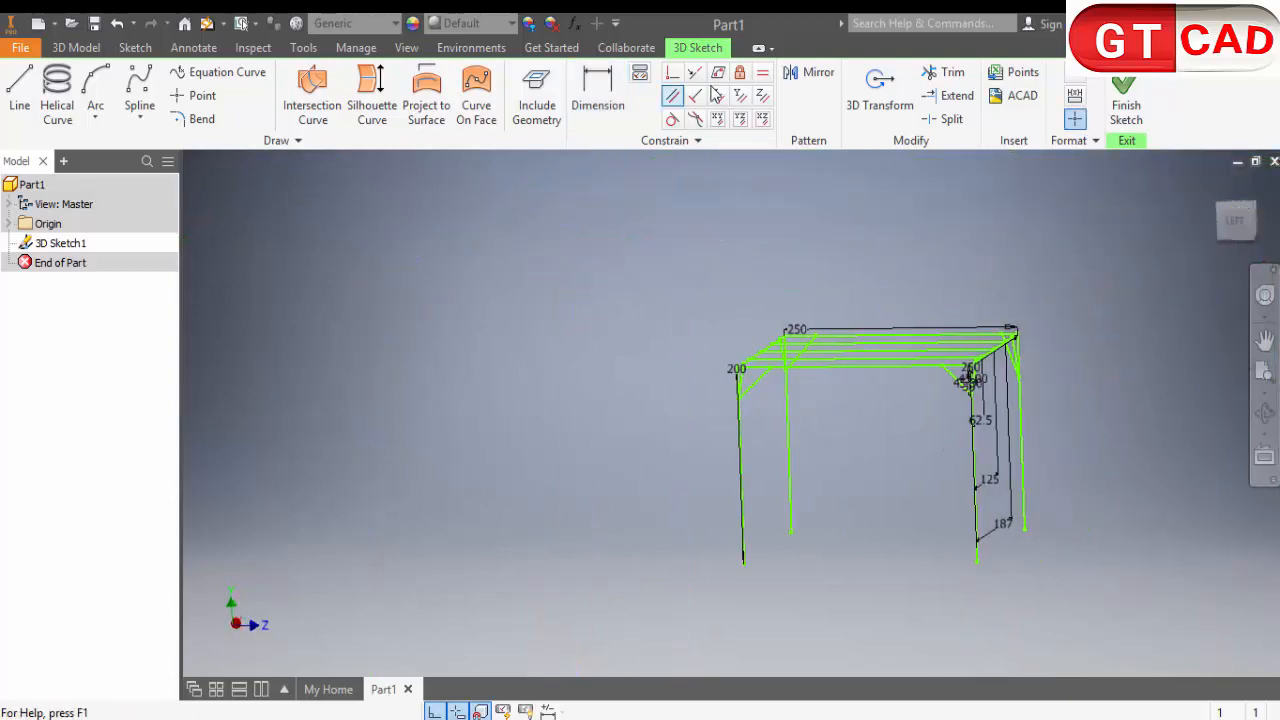
left_click(762, 74)
scroll(965, 418, "up", 5)
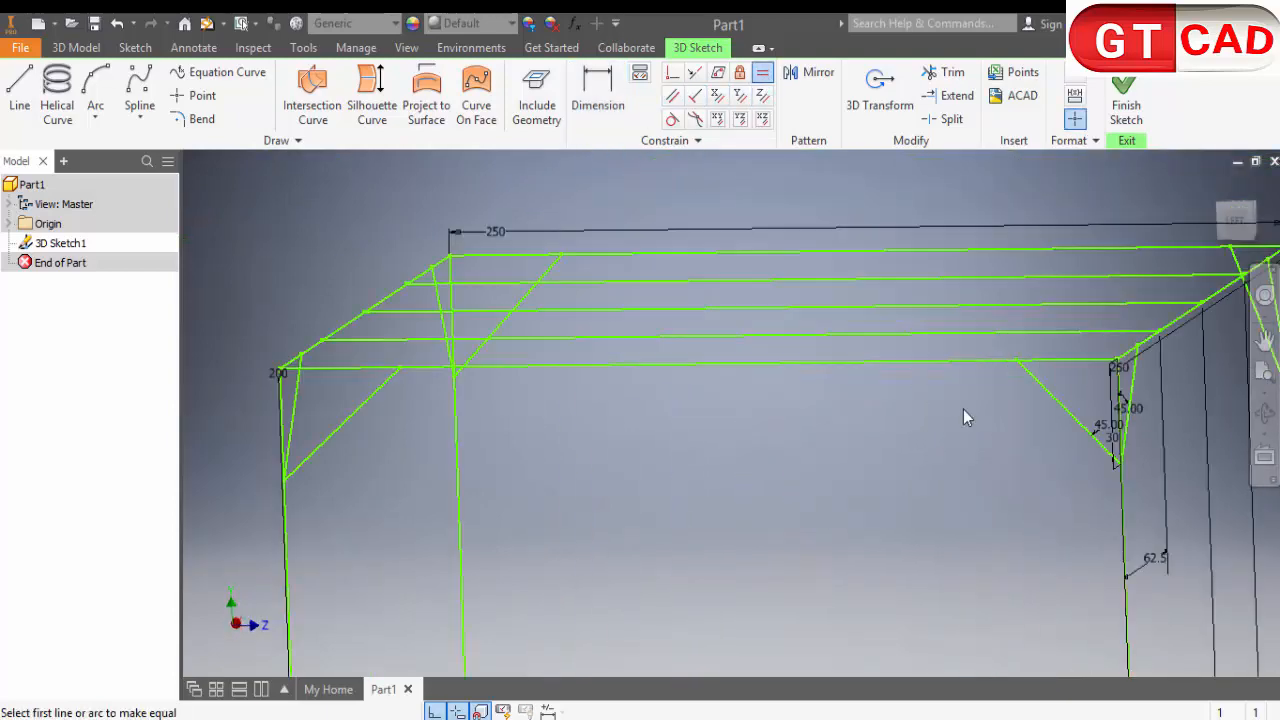
left_click(1050, 396)
left_click(365, 403)
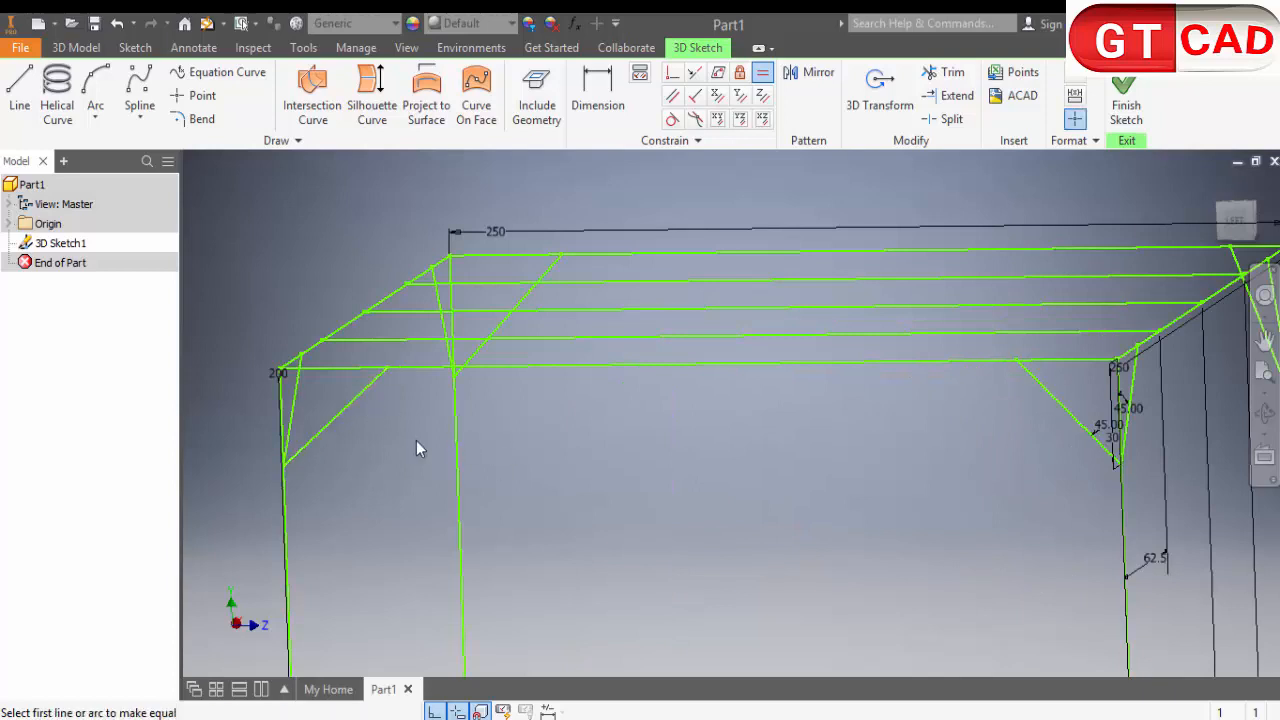
Make the two braces at the rear left corner equal in length
middle_click_drag(416, 440, 520, 440, "shift")
left_click(698, 463)
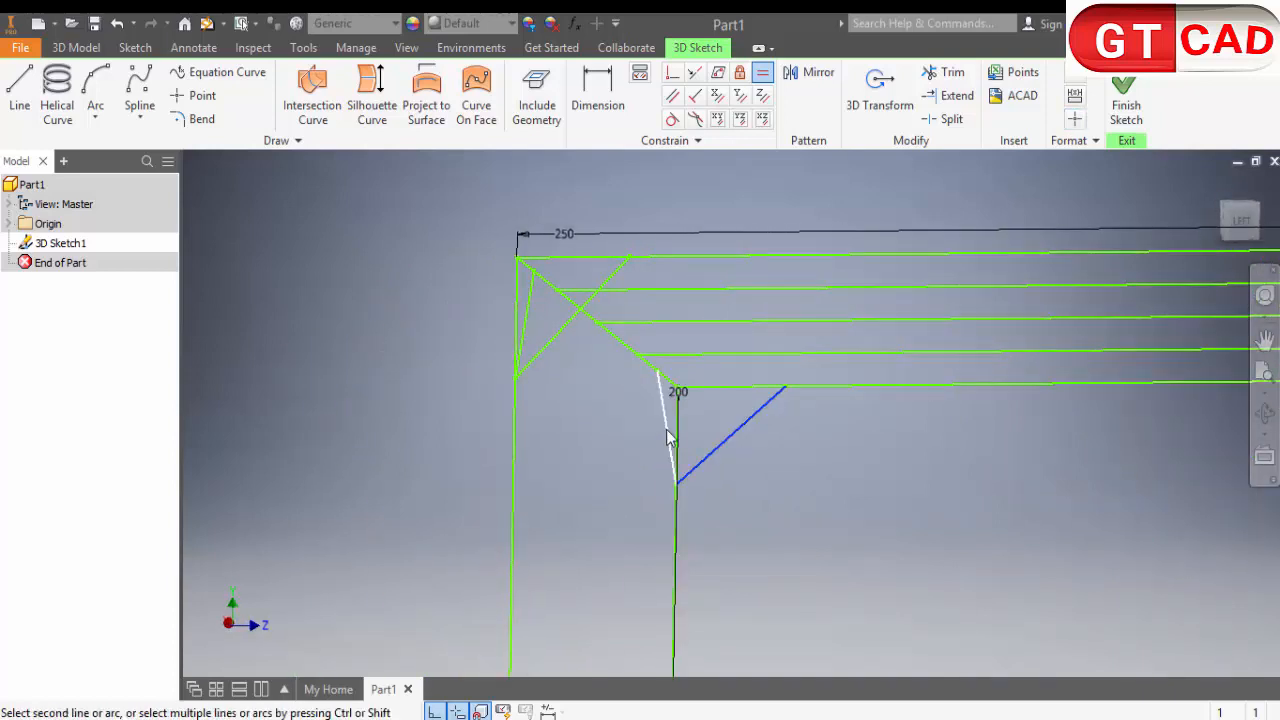
left_click(669, 437)
Make the rear right brace under the right top edge equal to the rear left brace, and the two rear right corner braces equal
middle_click_drag(686, 486, 729, 505, "shift")
left_click(767, 489)
left_click(632, 438)
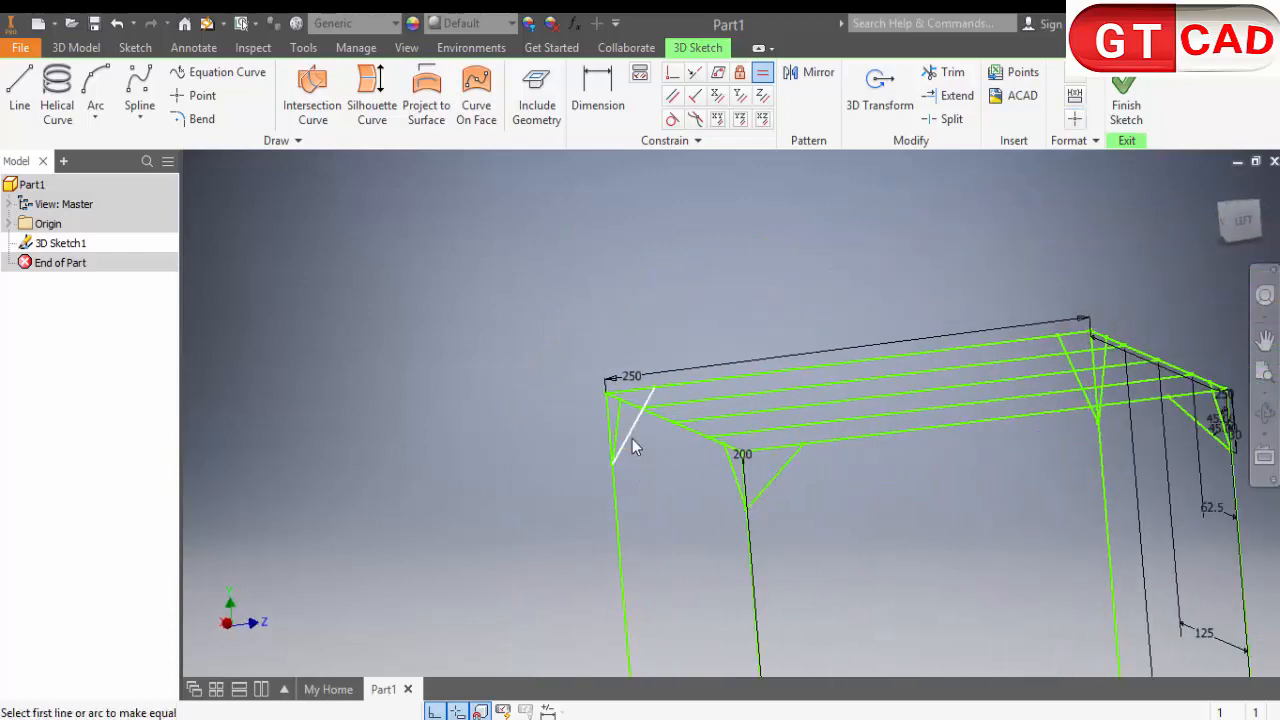
middle_click_drag(632, 438, 757, 487, "shift")
left_click(867, 495)
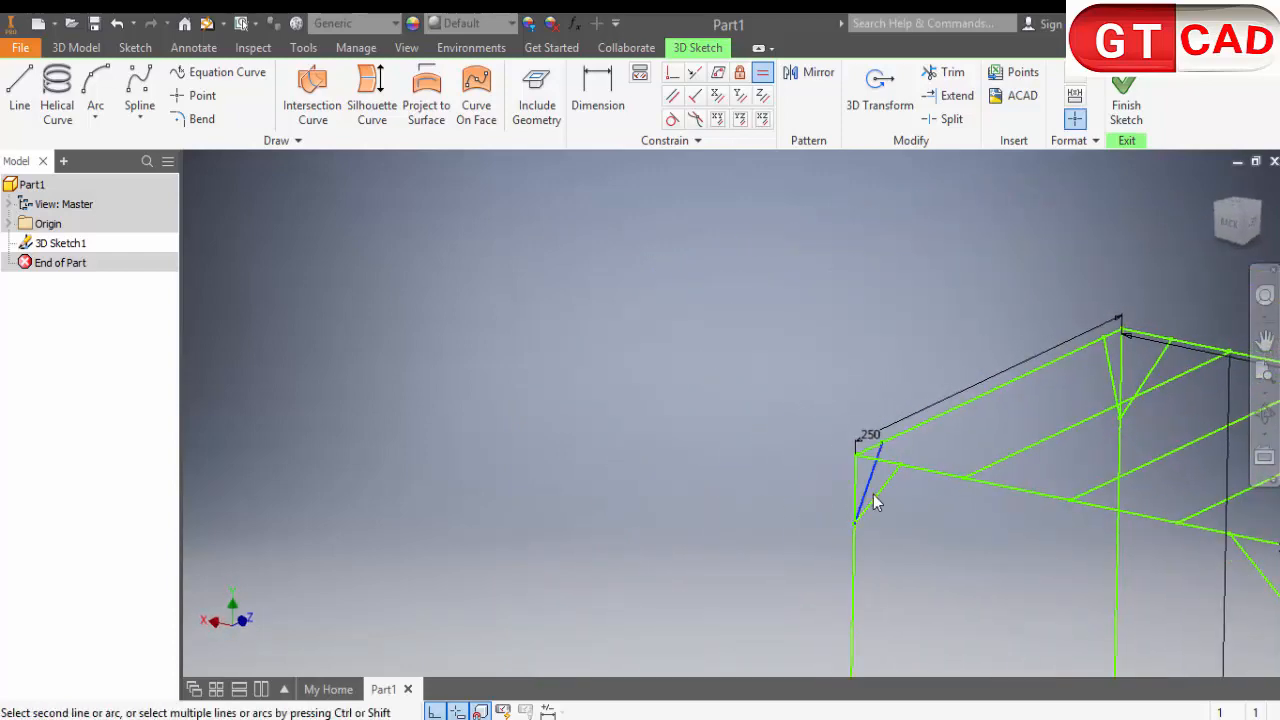
left_click(873, 502)
Make the front right brace under the right top edge equal in length to the rear right one
scroll(875, 504, "up", 5)
mouse_move(873, 504)
middle_mouse_down("shift")
mouse_move(937, 536)
mouse_move(1012, 510)
mouse_move(1008, 534)
mouse_move(1044, 486)
middle_mouse_up("shift")
scroll(1044, 486, "down", 5)
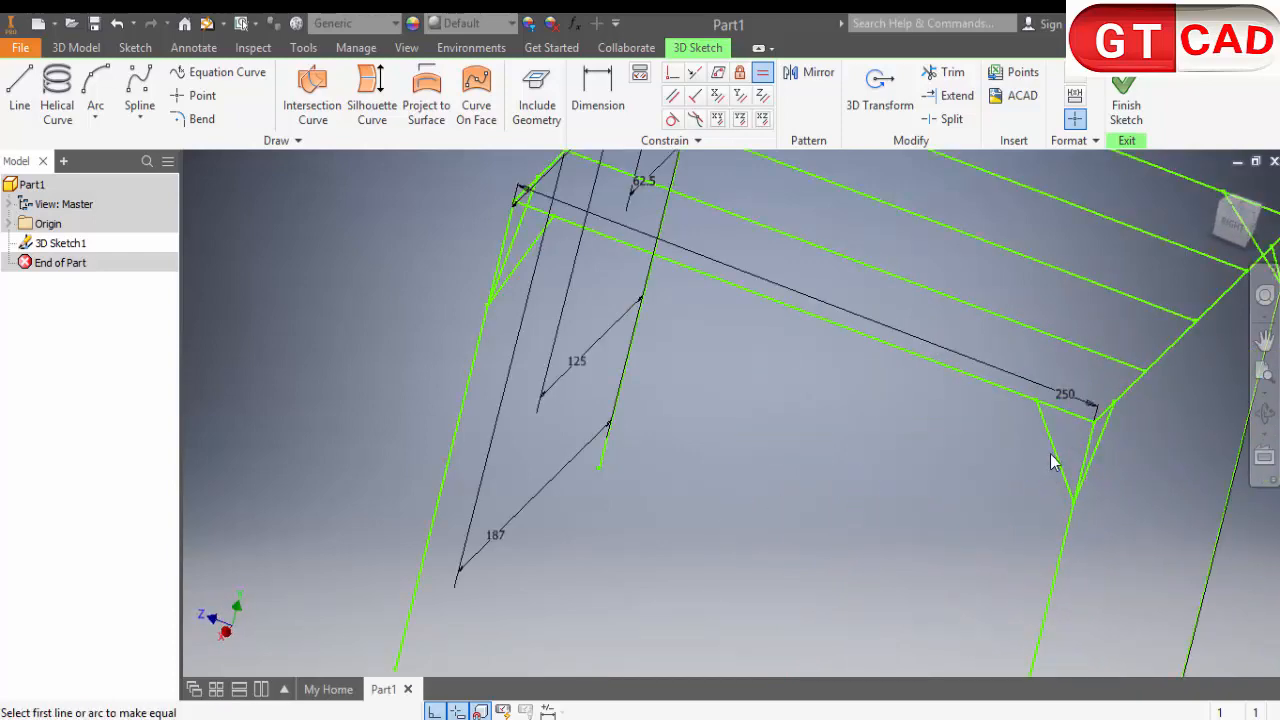
left_click(1055, 455)
left_click(513, 271)
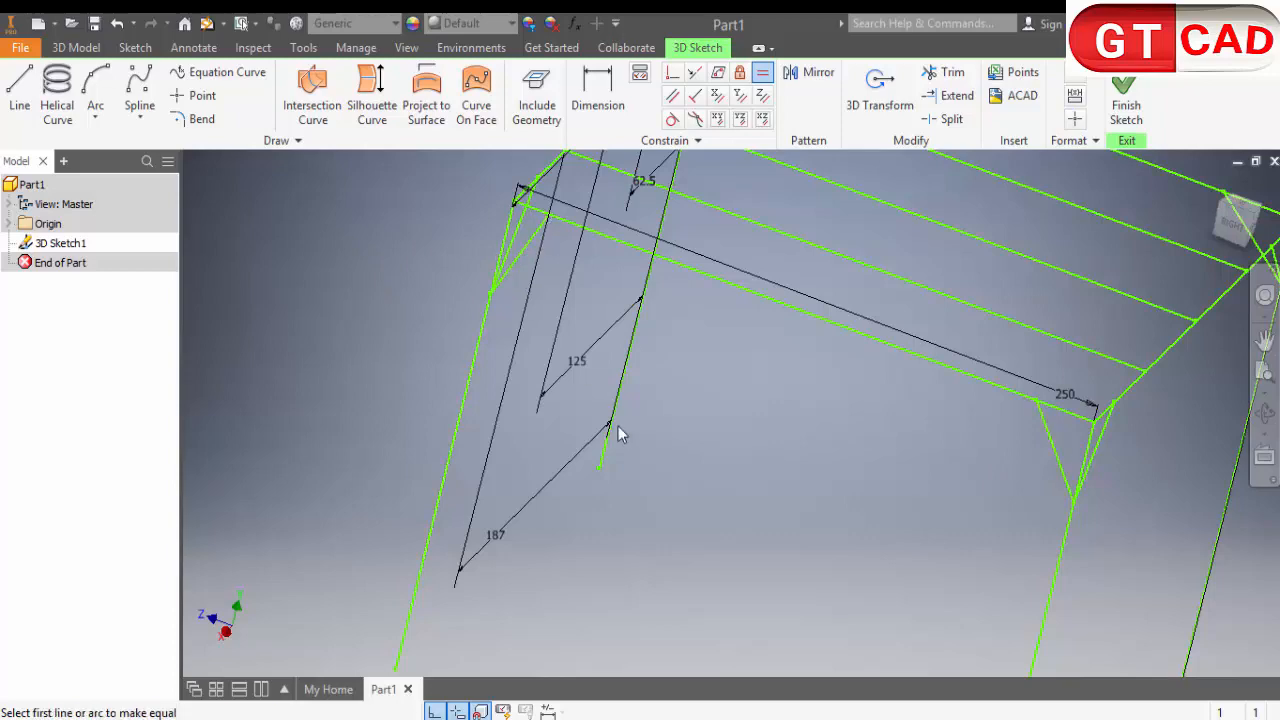
Make the two braces at the front right corner equal in length
scroll(618, 426, "up", 5)
middle_click_drag(618, 426, 520, 360, "shift")
scroll(520, 360, "down", 5)
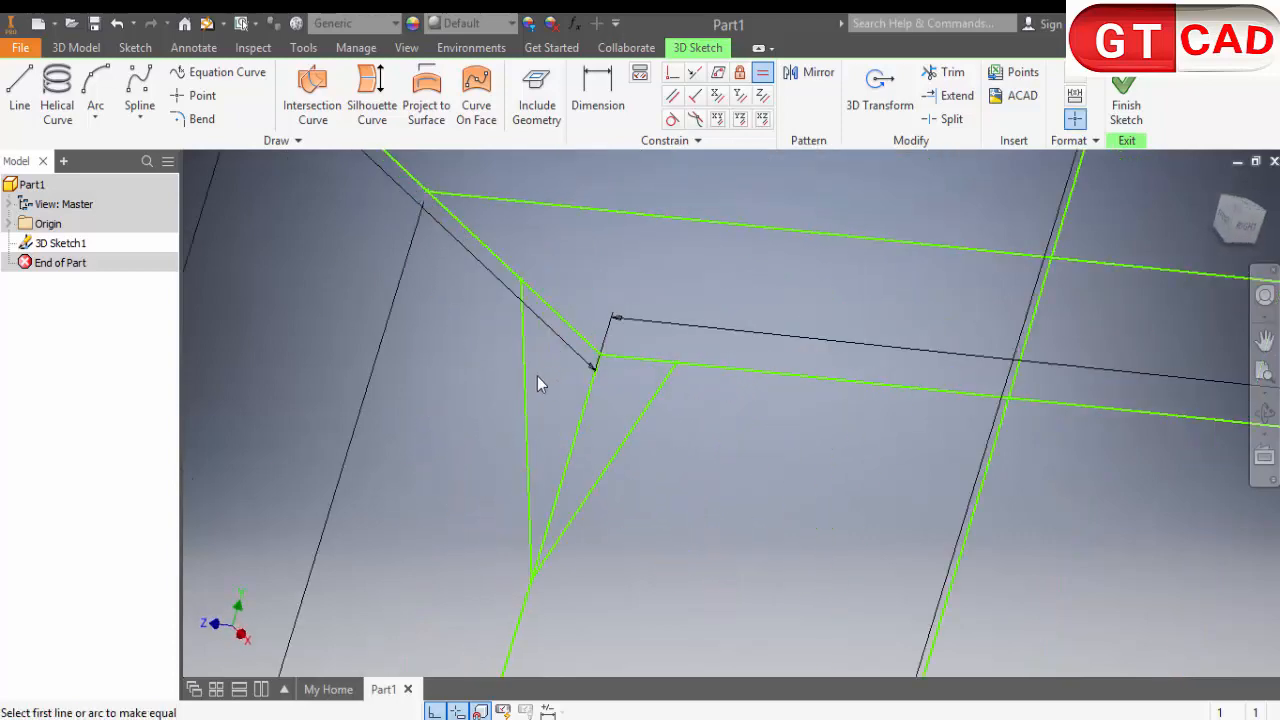
left_click(527, 395)
left_click(627, 439)
Dimension the angle between the front left leg and its brace under the front top edge as 45 degrees
scroll(618, 519, "up", 5)
mouse_move(618, 519)
middle_mouse_down("shift")
mouse_move(617, 467)
mouse_move(474, 448)
mouse_move(528, 470)
middle_mouse_up("shift")
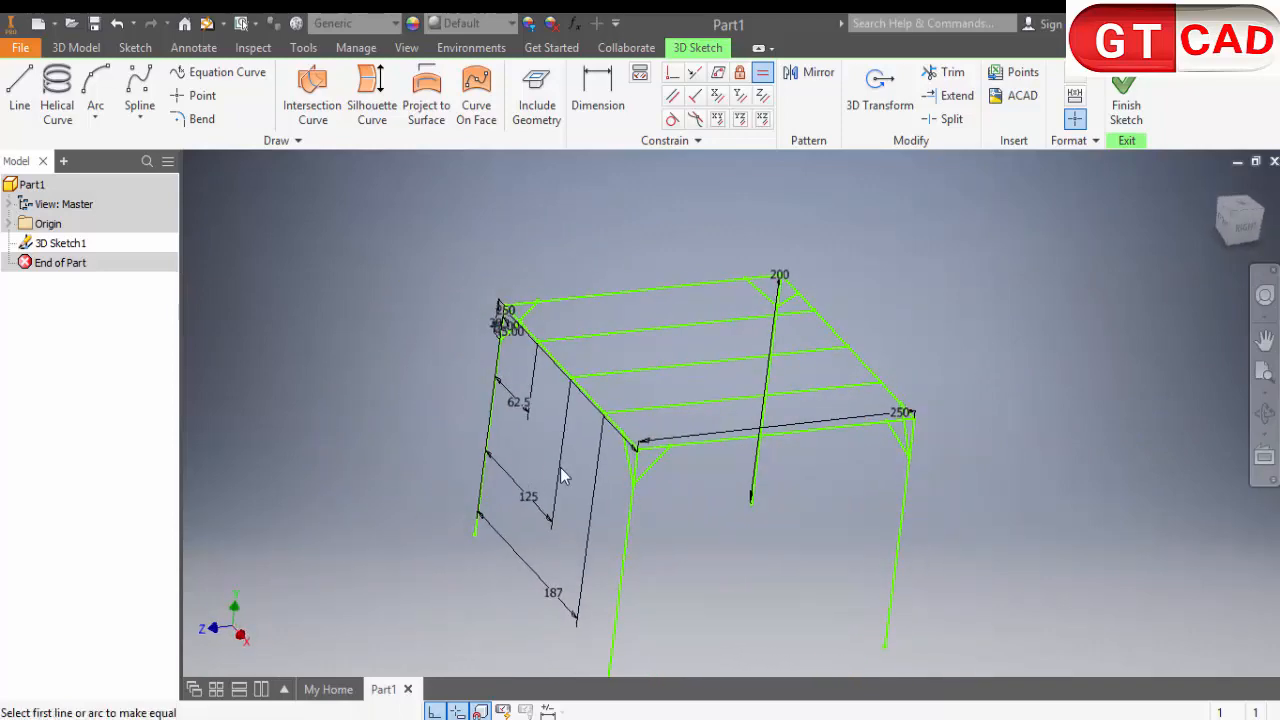
scroll(624, 465, "down", 5)
left_click(33, 105)
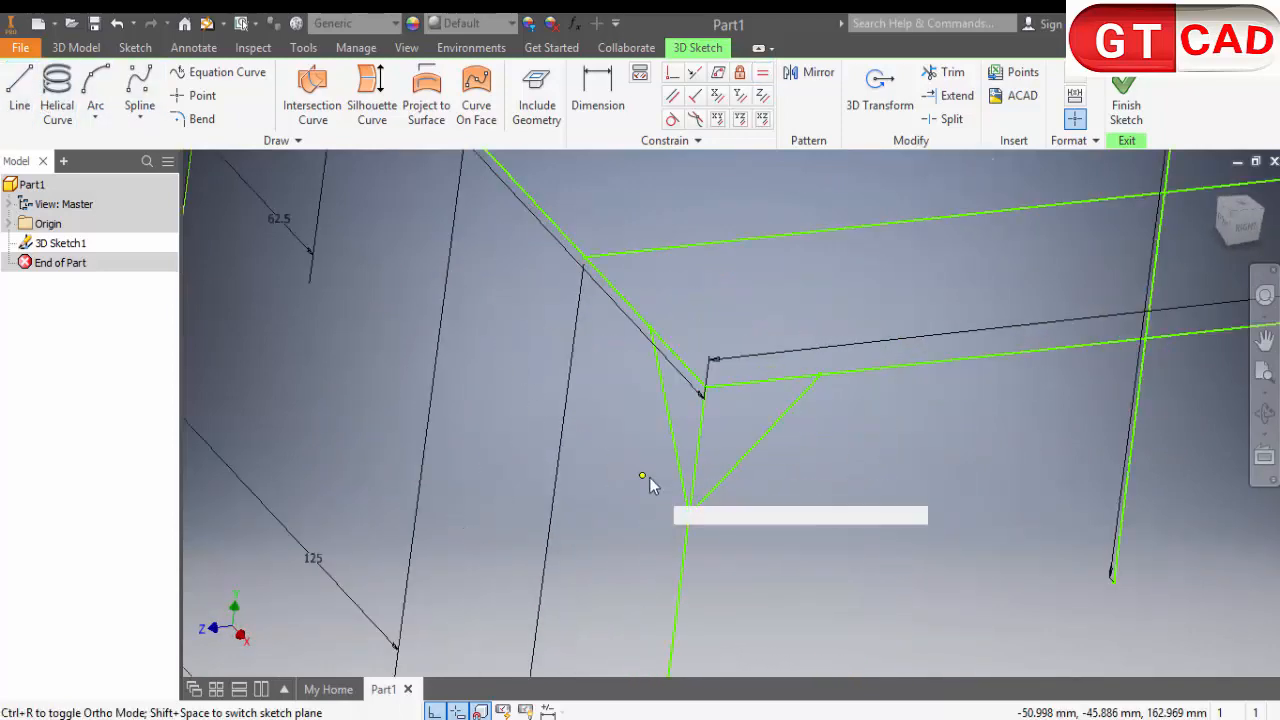
left_click(593, 112)
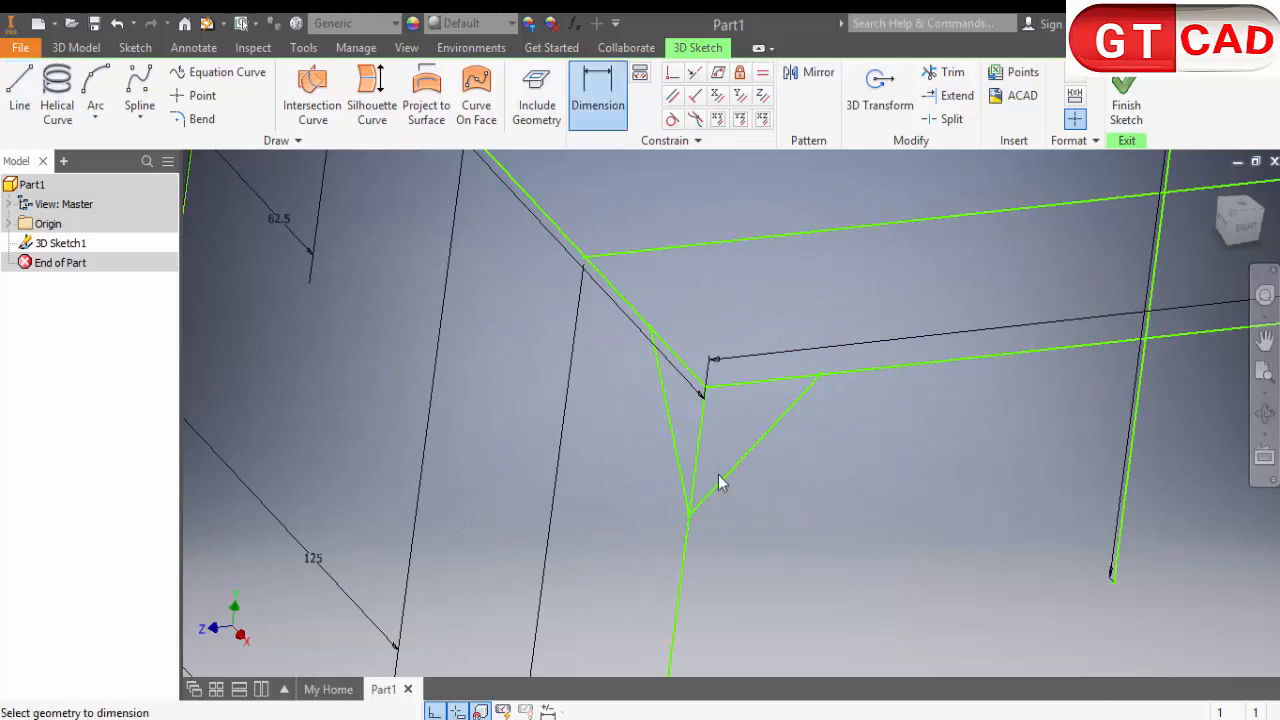
left_click(722, 478)
left_click(690, 525)
left_click(729, 456)
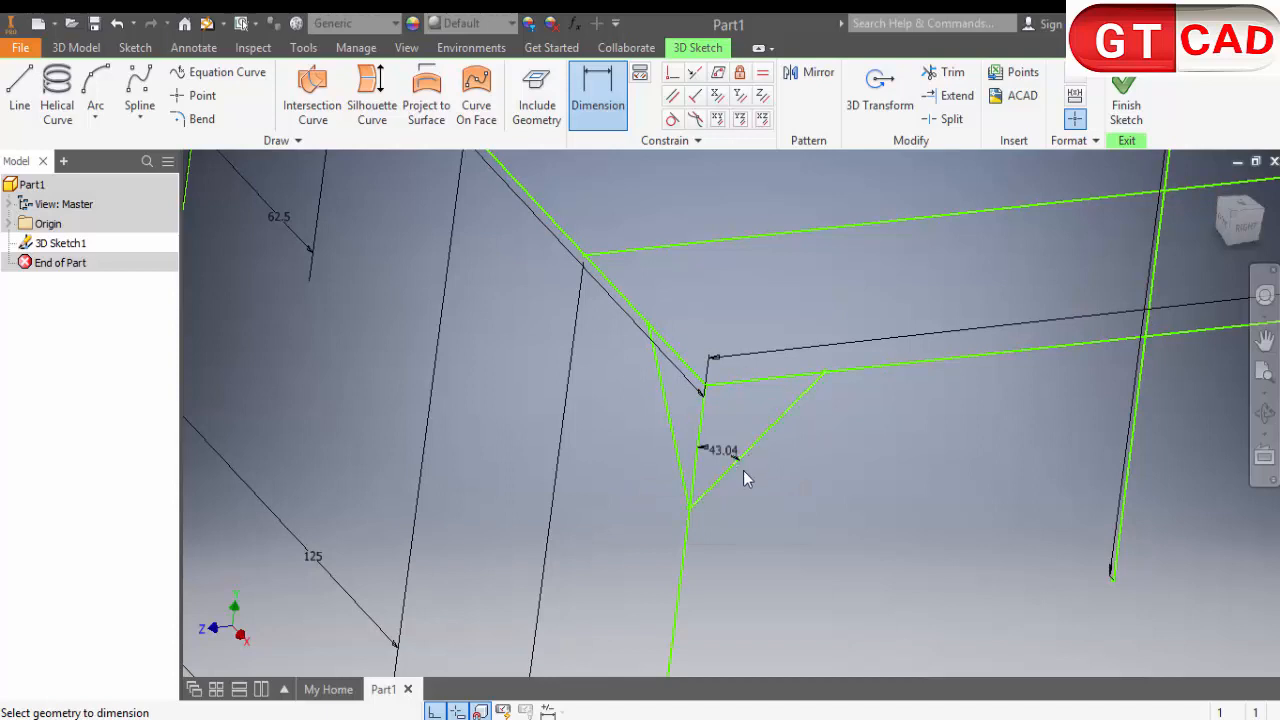
Measure the length of the front left brace under the left top edge
scroll(743, 470, "down", 3)
left_click(703, 454)
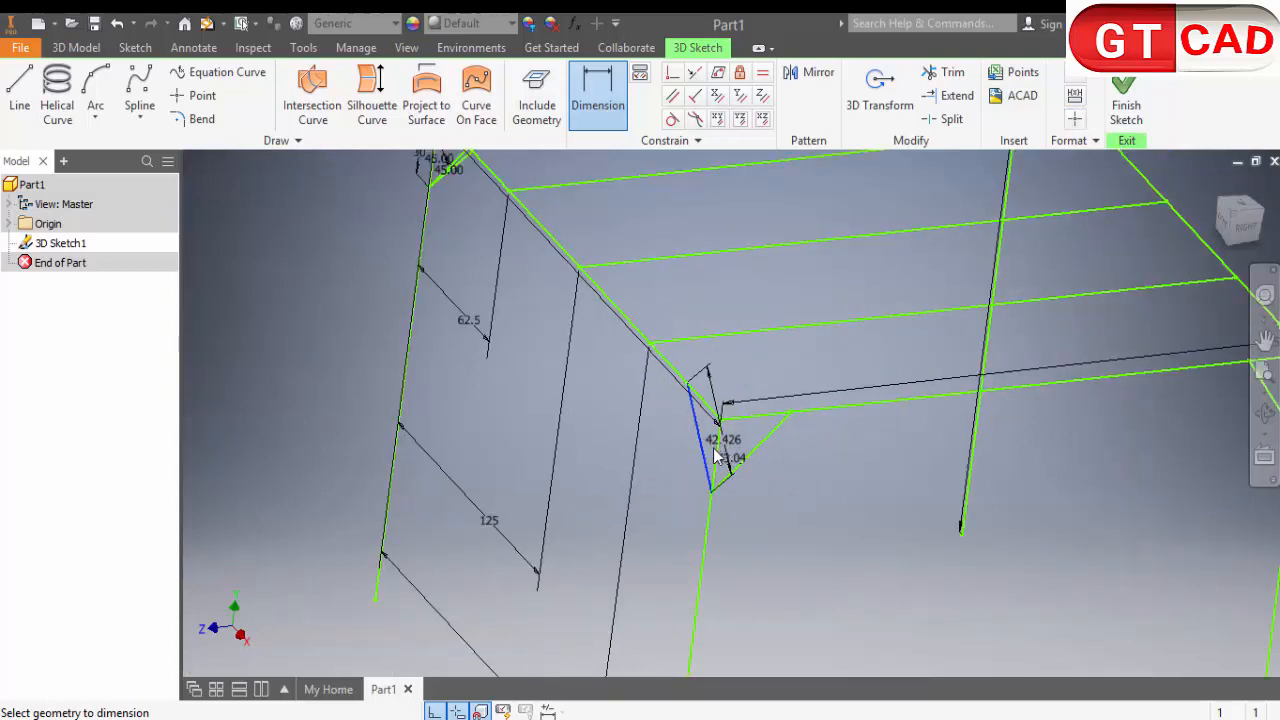
scroll(714, 455, "up", 3)
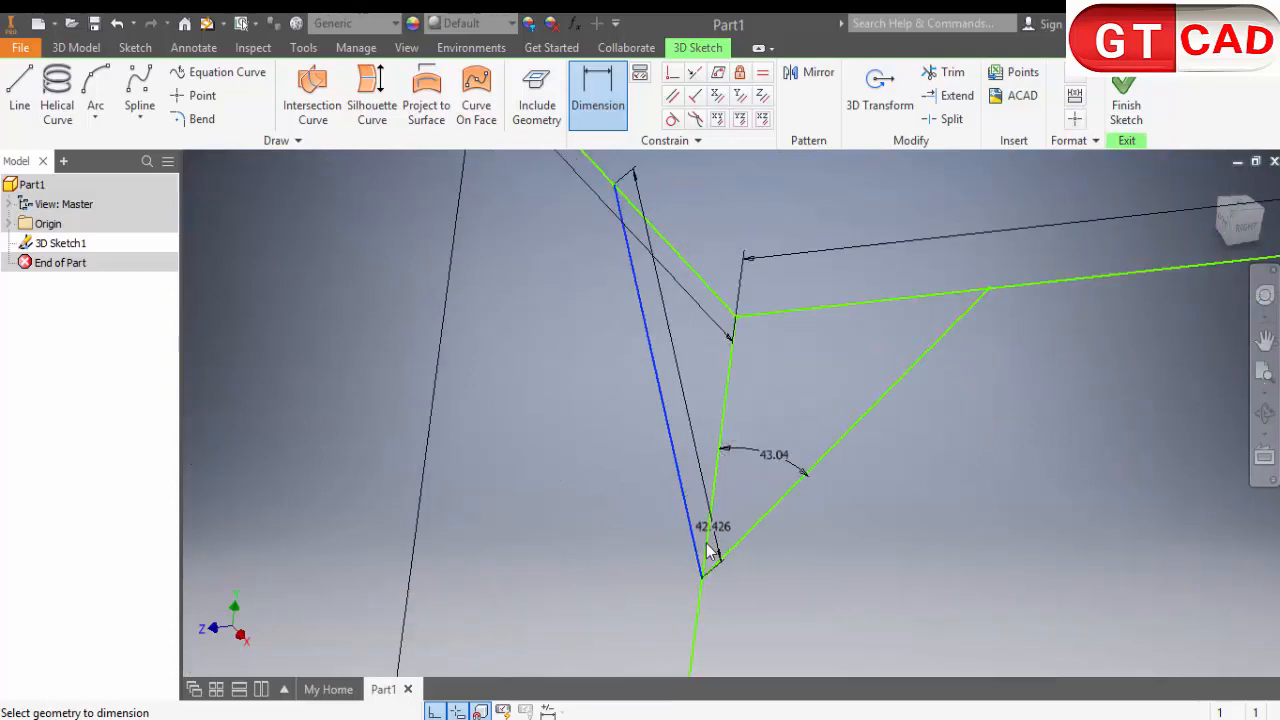
key("Escape")
scroll(703, 440, "down", 3)
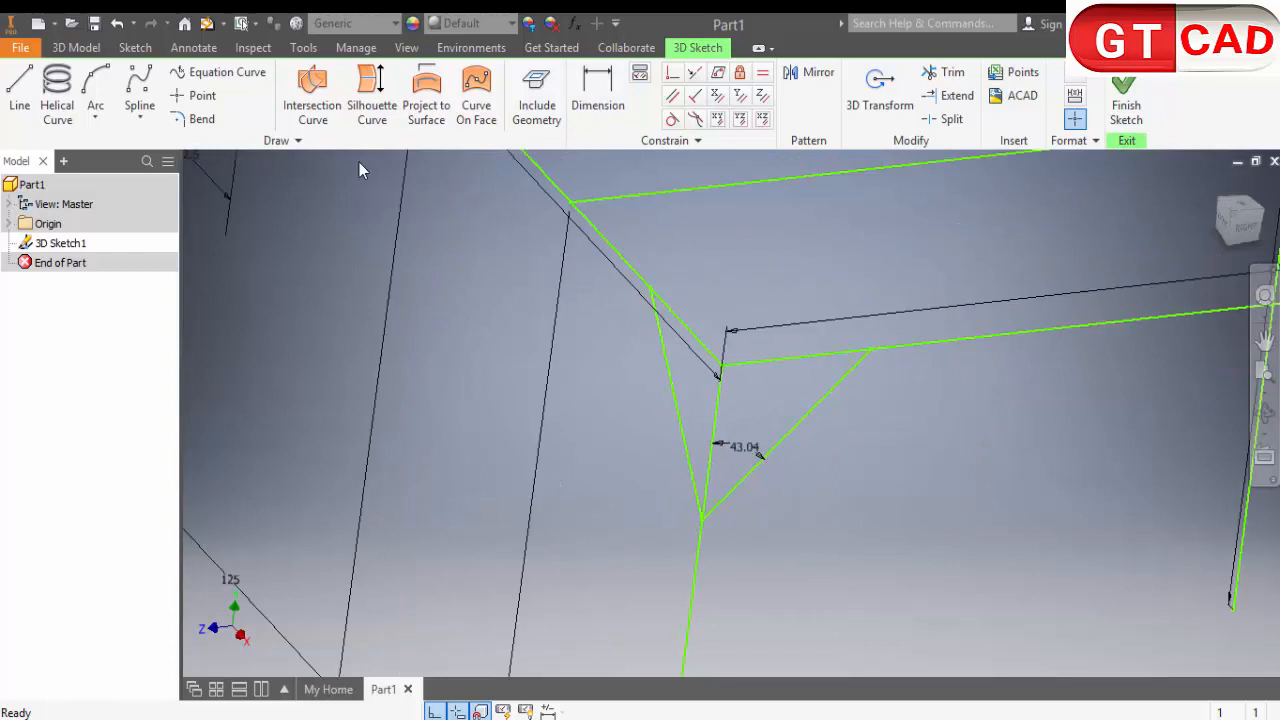
Check the drop from the front left top corner to the brace joint, and inspect the brace angle dimension's entered value
left_click(598, 95)
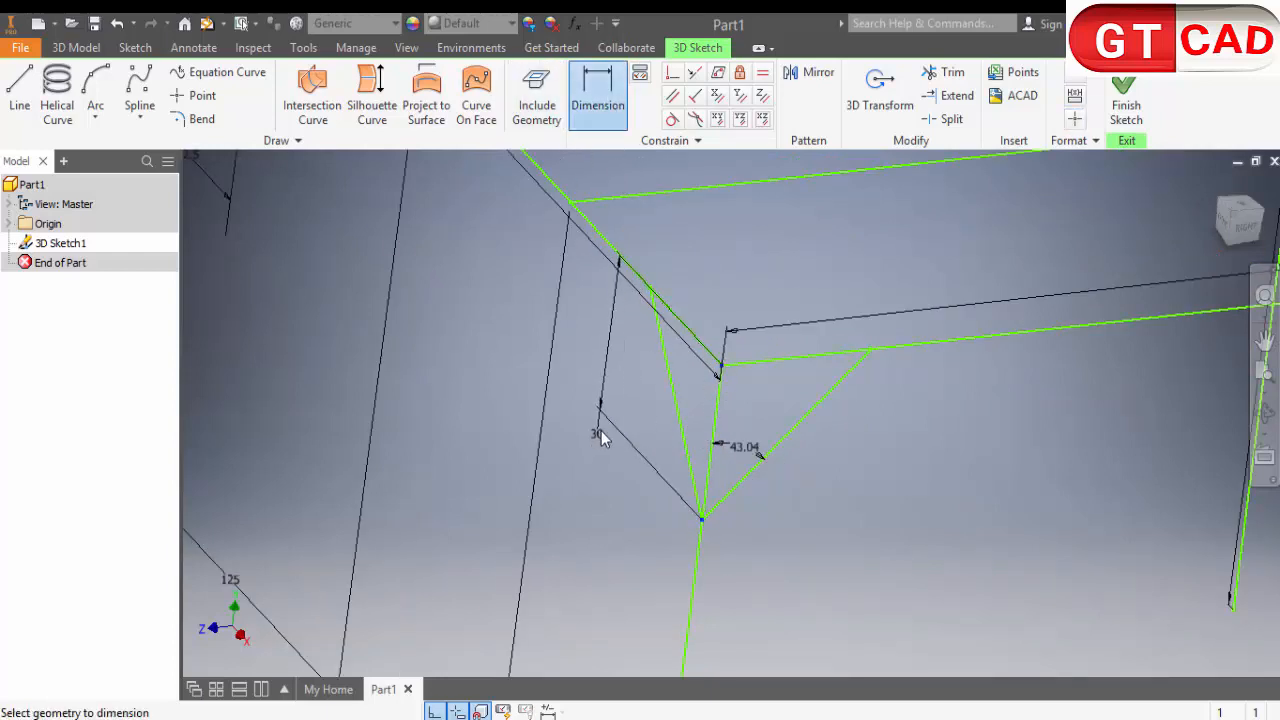
left_click(744, 453)
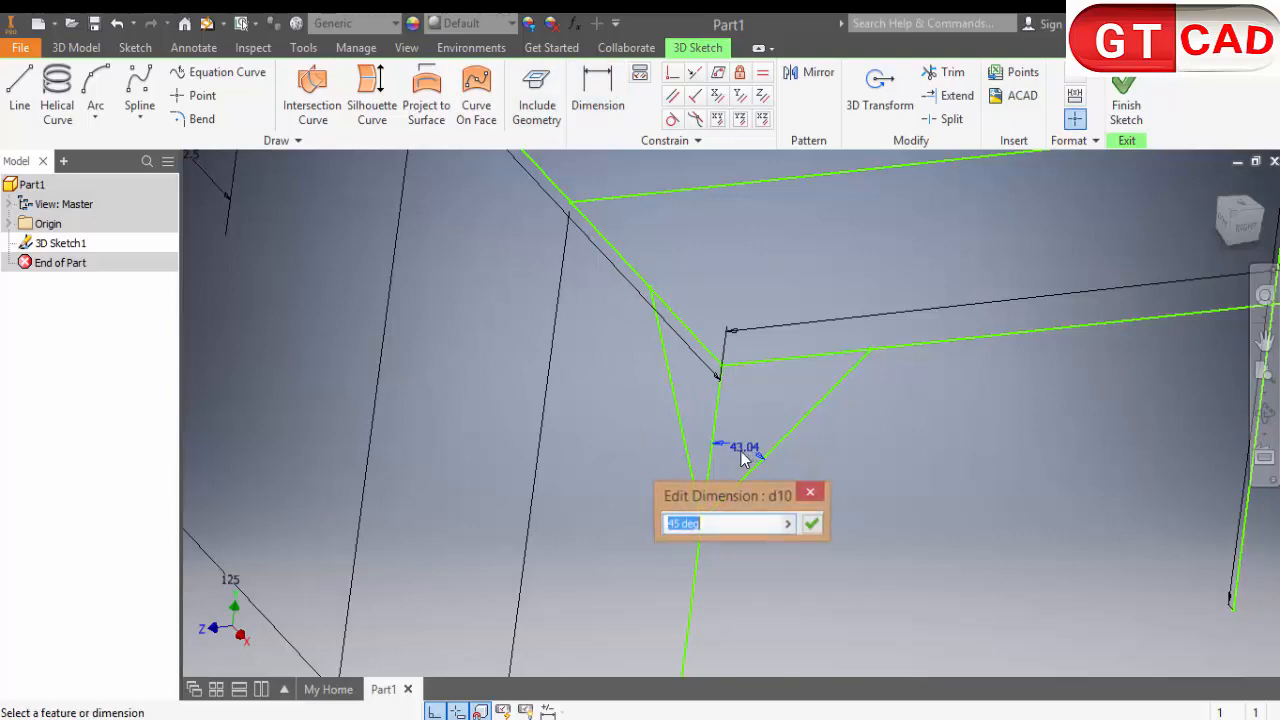
key("Escape")
Try to dimension the distance from the front right top corner down to the brace joint on the leg
scroll(763, 430, "down", 5)
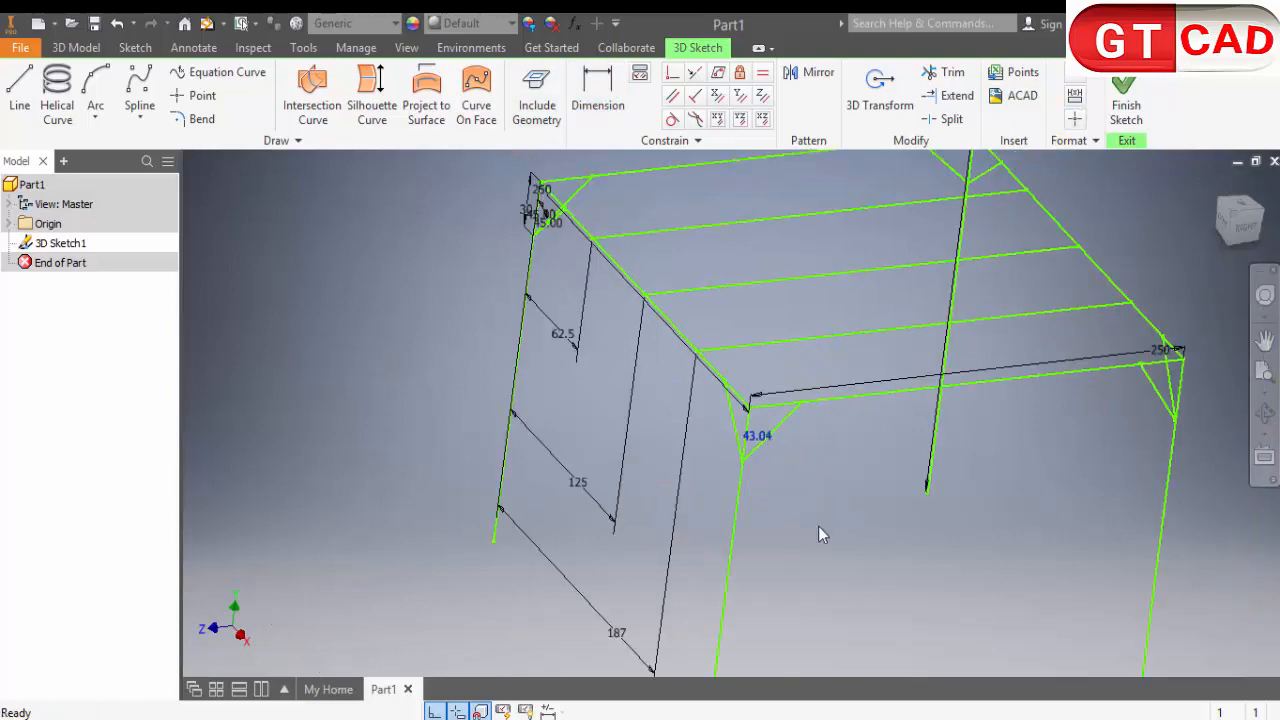
mouse_move(818, 526)
middle_mouse_down()
mouse_move(779, 492)
mouse_move(736, 495)
middle_mouse_up()
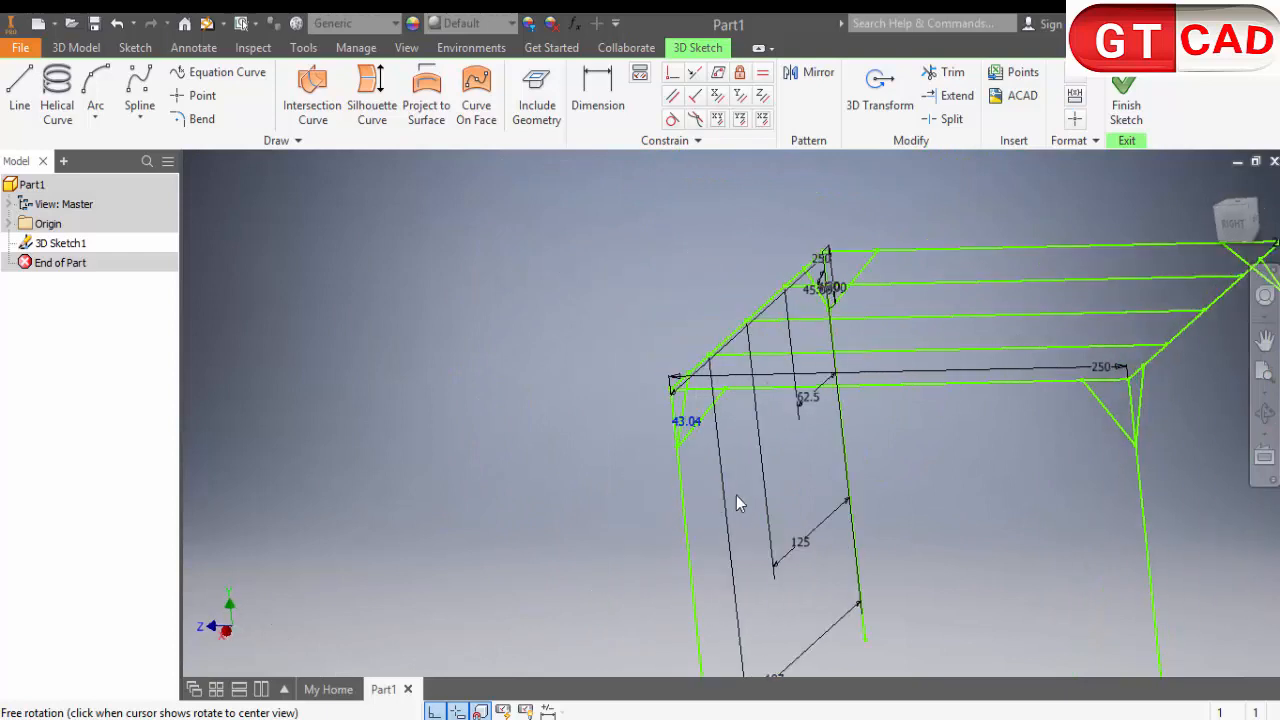
left_click(597, 95)
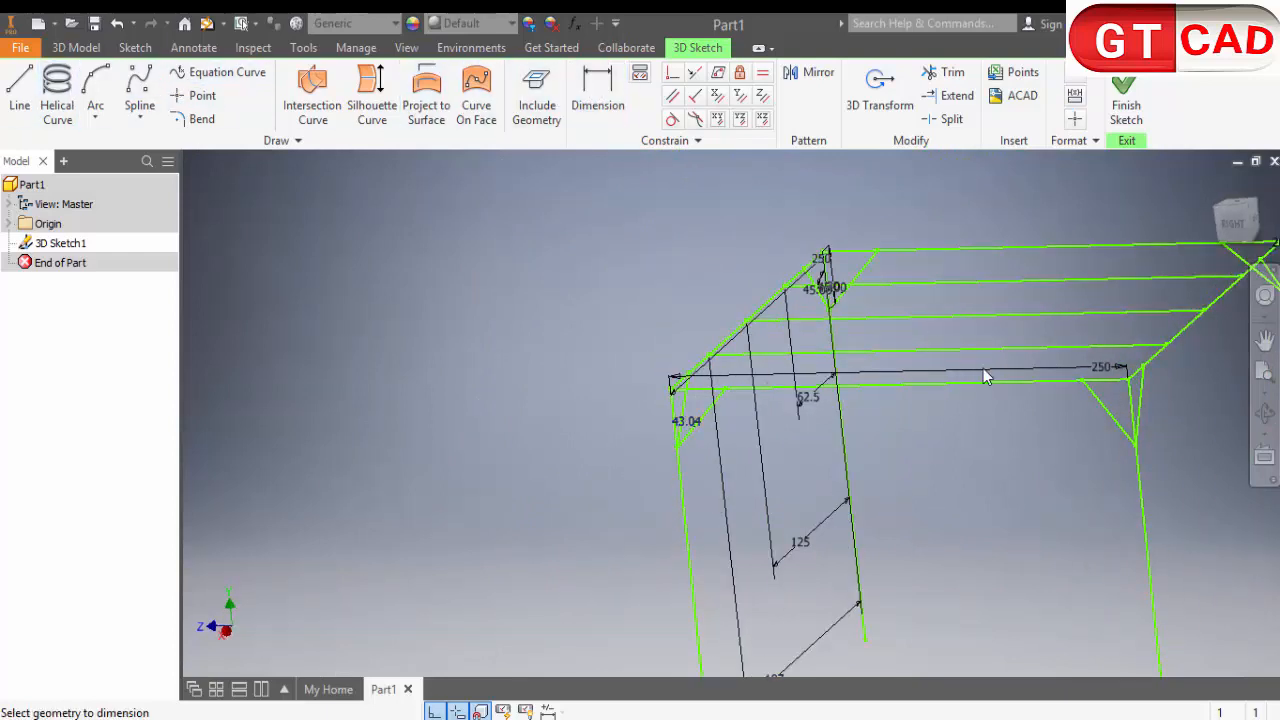
scroll(1148, 418, "up", 5)
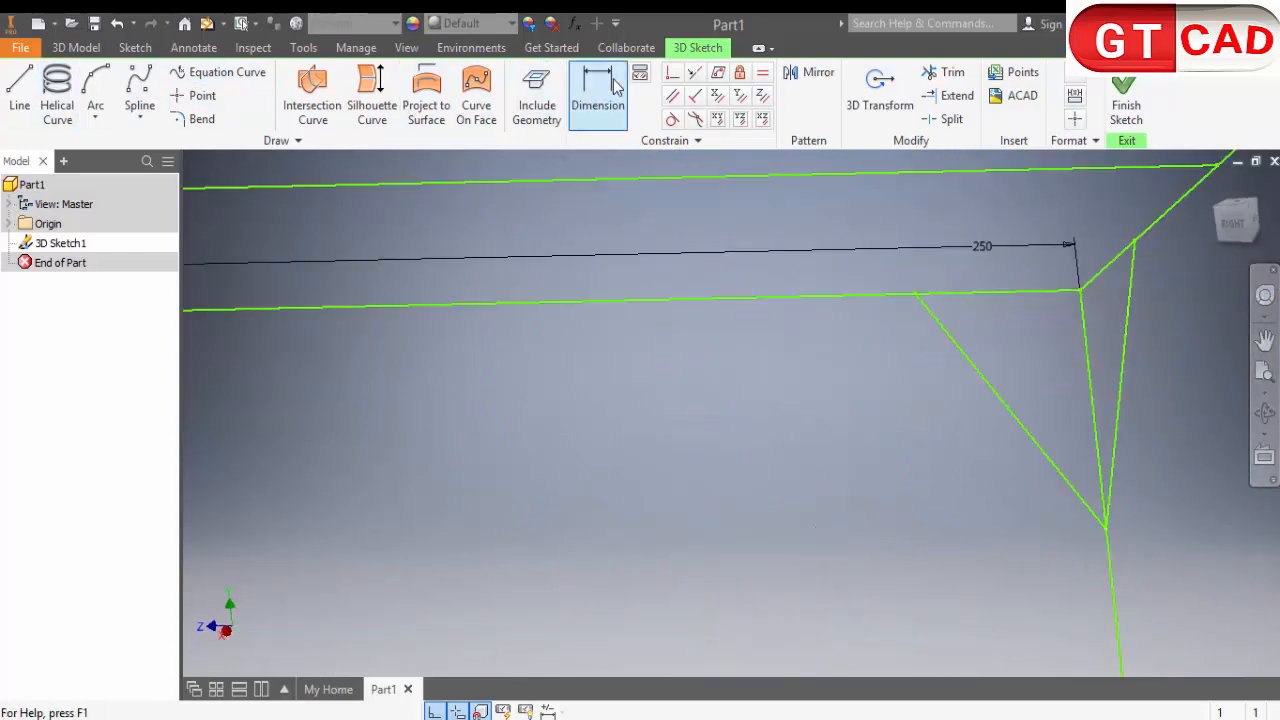
left_click(1081, 296)
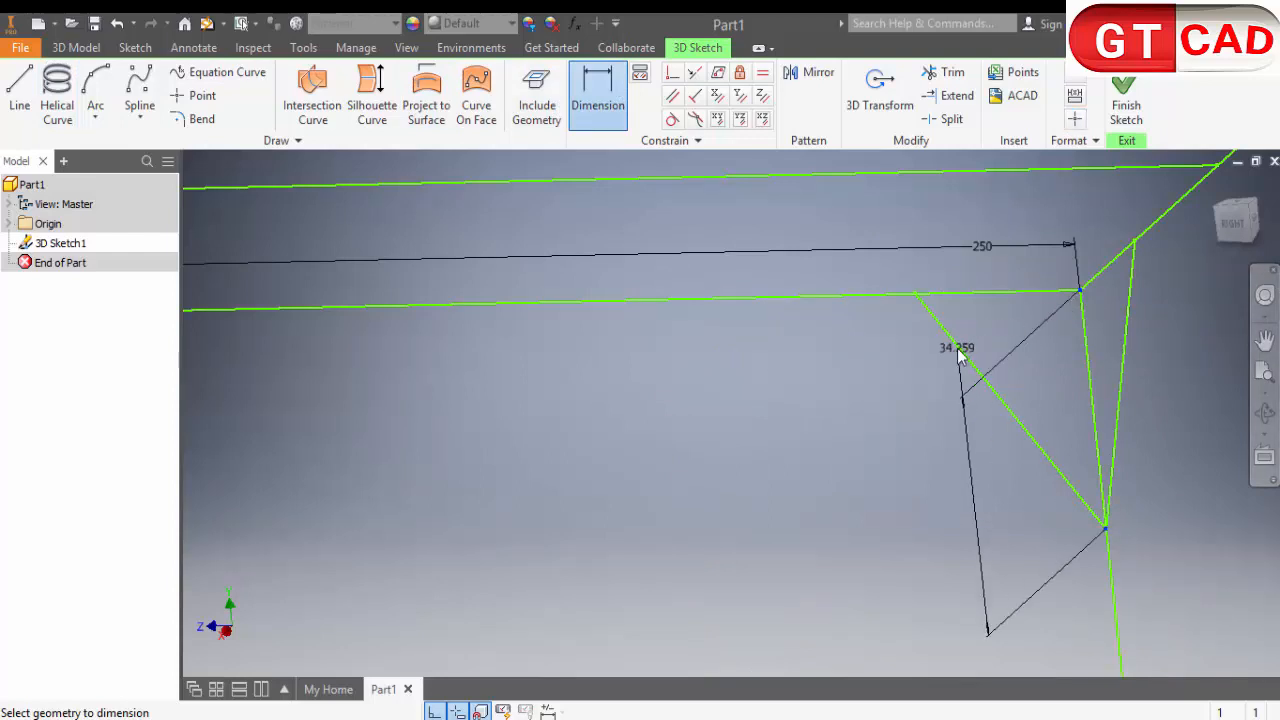
left_click(1003, 351)
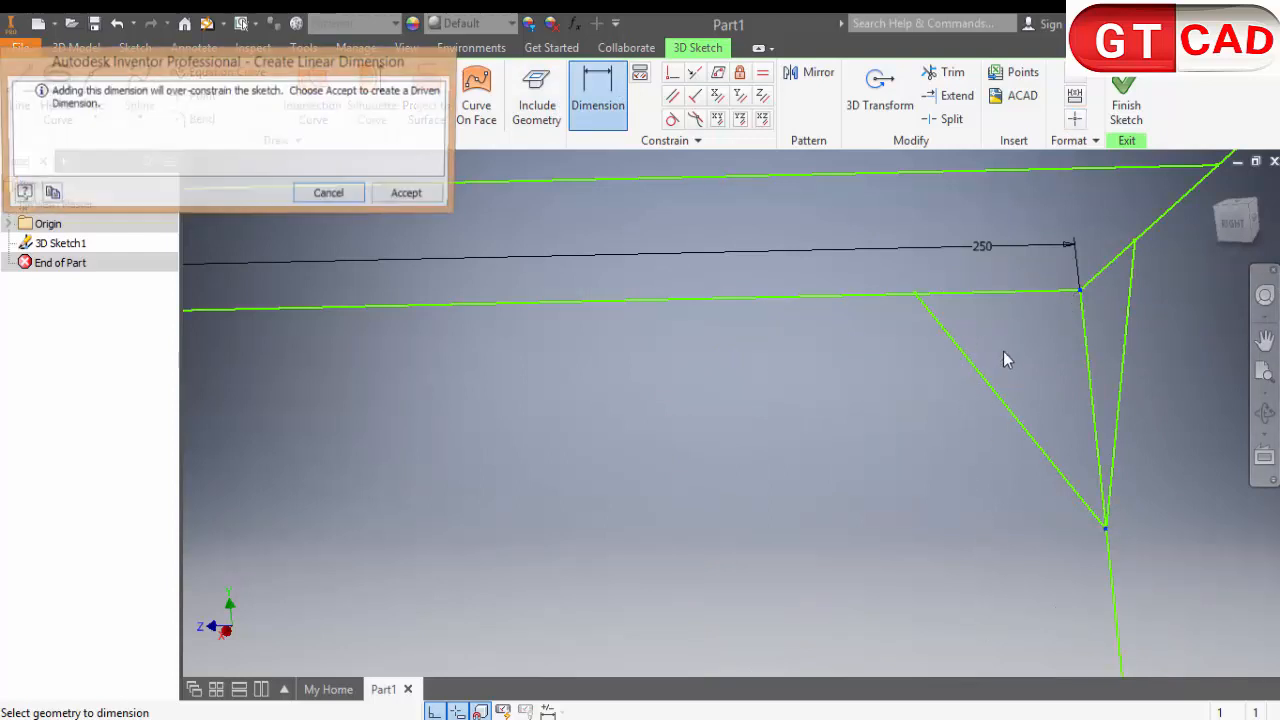
key("Escape")
key("Escape")
Measure the front right leg's length
left_click(597, 95)
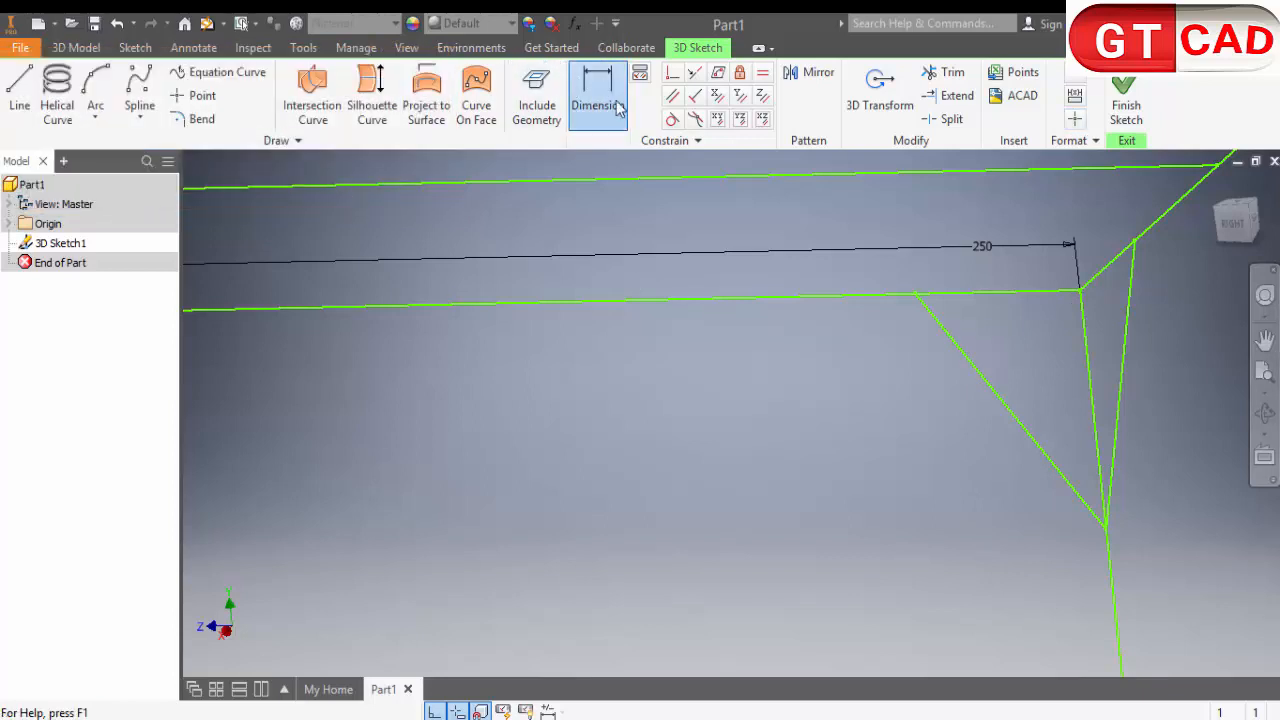
left_click(1097, 431)
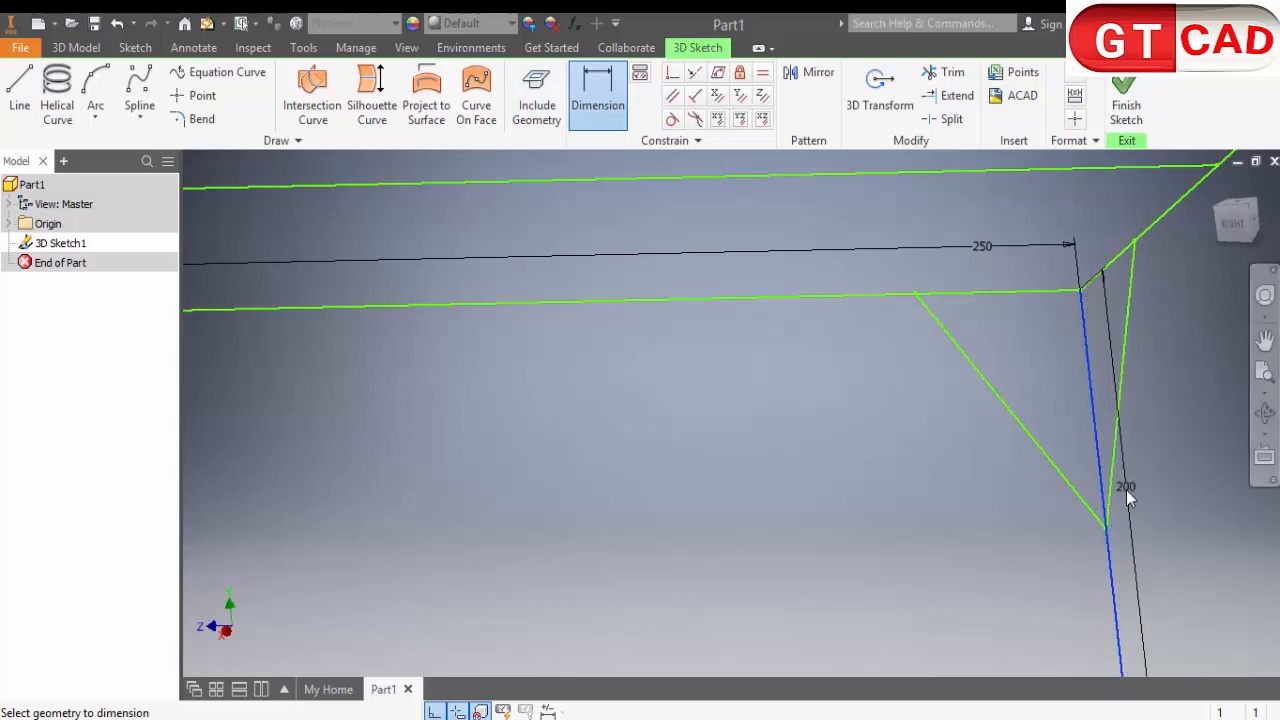
middle_click_drag(1127, 490, 1073, 483, "shift")
key("Escape")
Measure the length of the front right brace under the right top edge
scroll(892, 528, "up", 5)
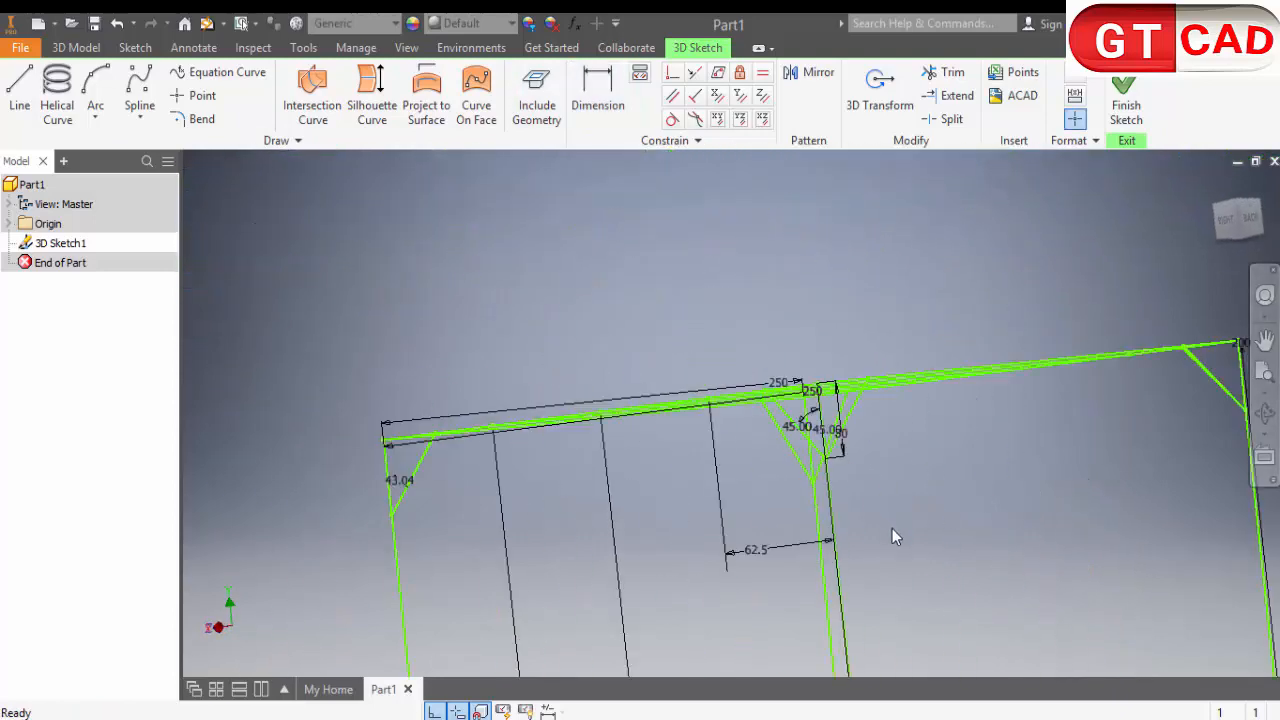
middle_click_drag(892, 528, 921, 551, "shift")
scroll(919, 590, "down", 5)
middle_click_drag(917, 630, 805, 447)
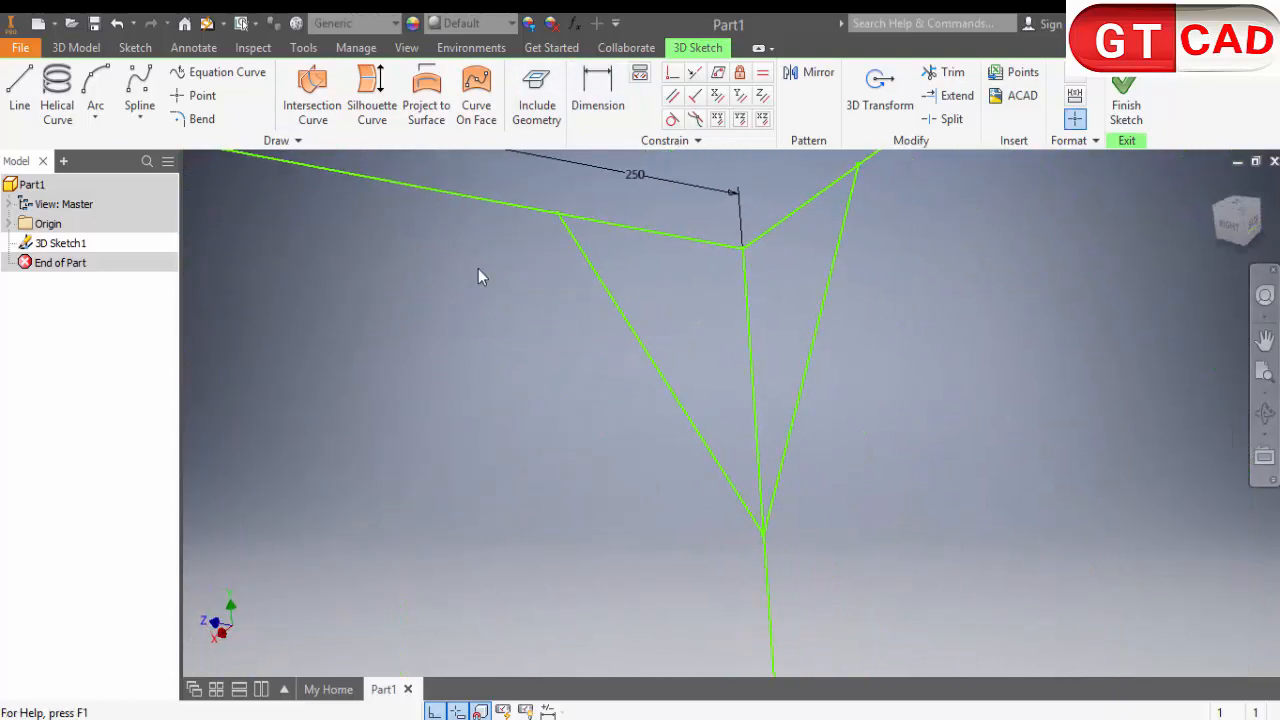
left_click(598, 95)
left_click(600, 268)
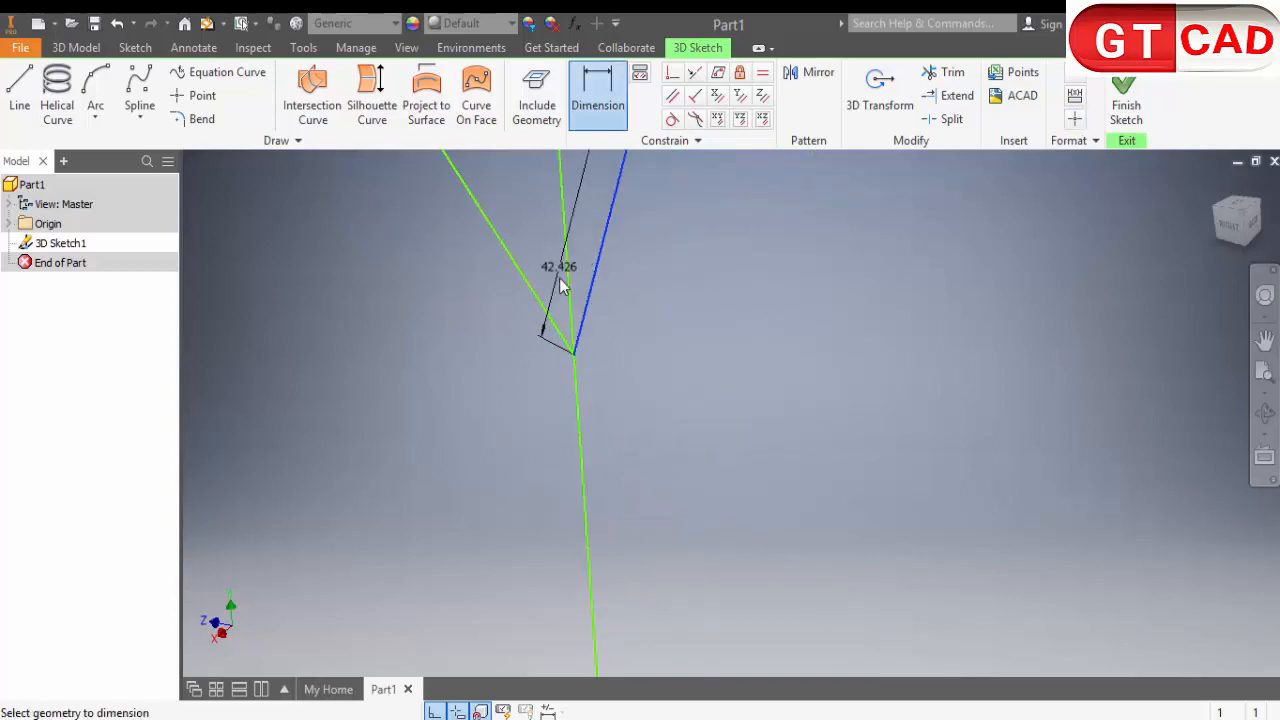
middle_click_drag(590, 332, 602, 382)
key("Escape")
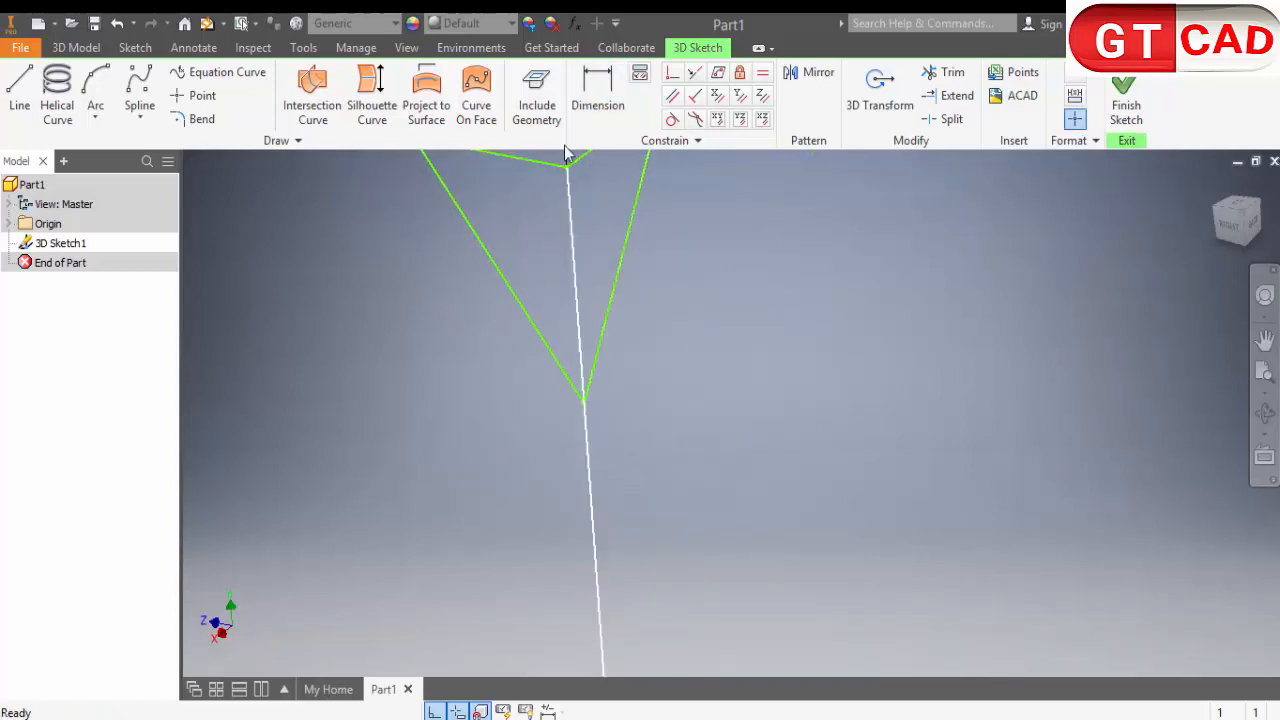
Try to dimension the angle between the front right leg and its brace under the front top edge
left_click(598, 97)
left_click(561, 370)
left_click(584, 356)
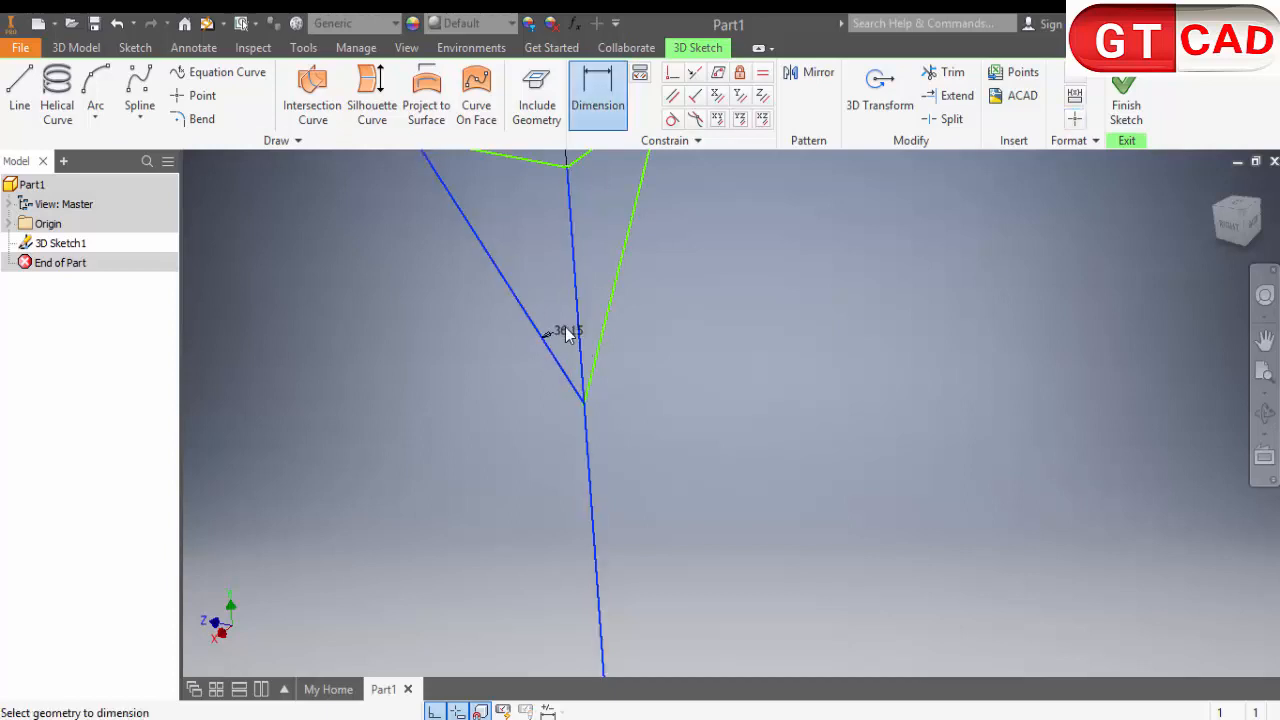
left_click(609, 321)
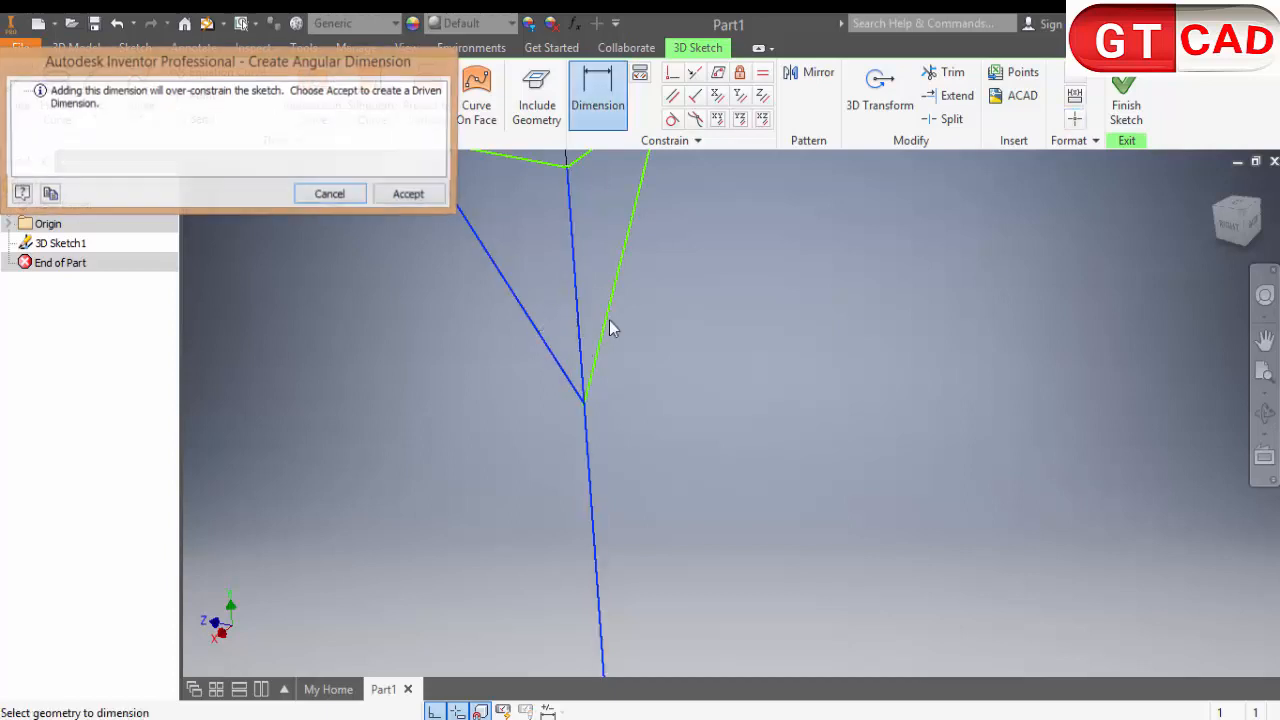
key("Escape")
left_click(561, 368)
scroll(530, 360, "down", 4)
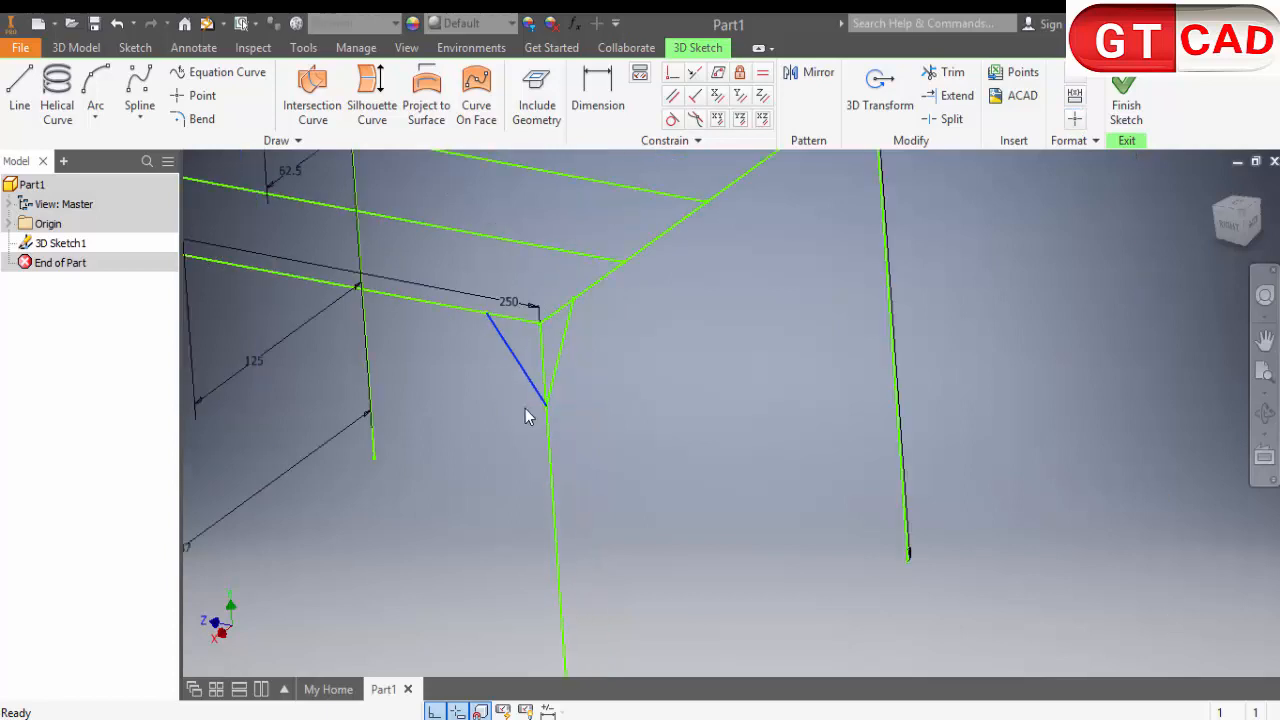
middle_click_drag(523, 420, 552, 419, "shift")
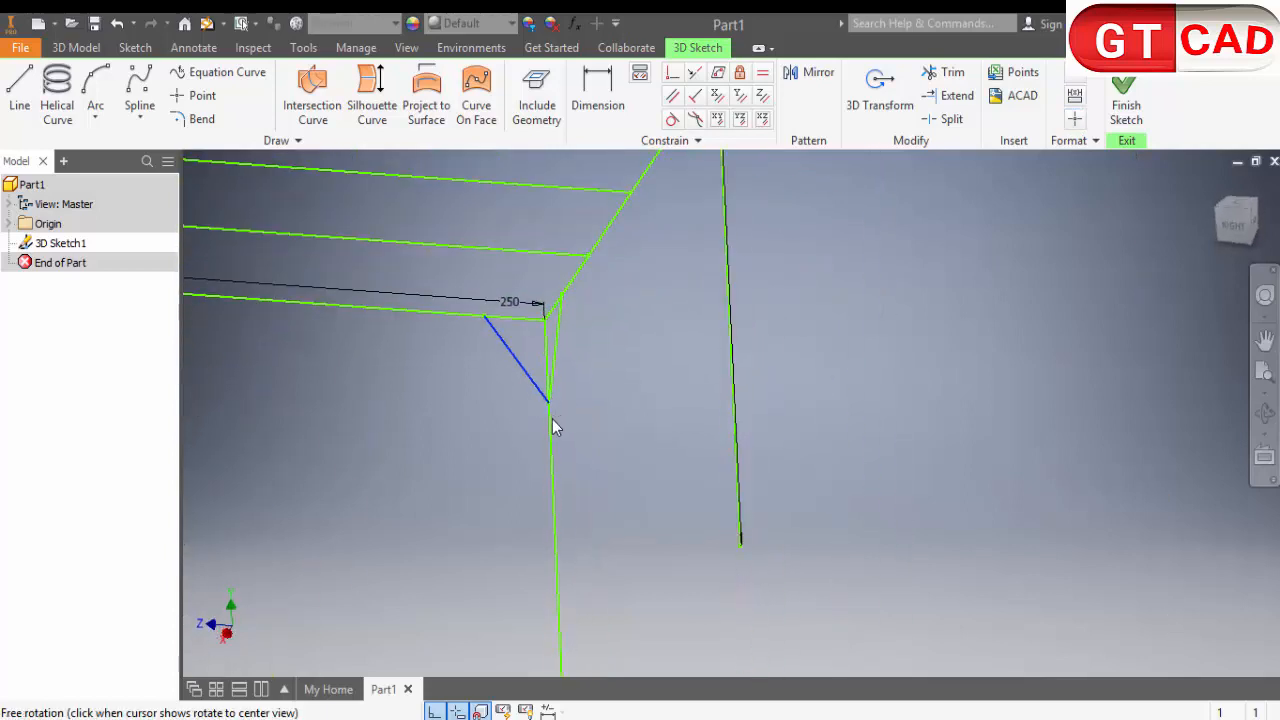
scroll(522, 344, "up", 3)
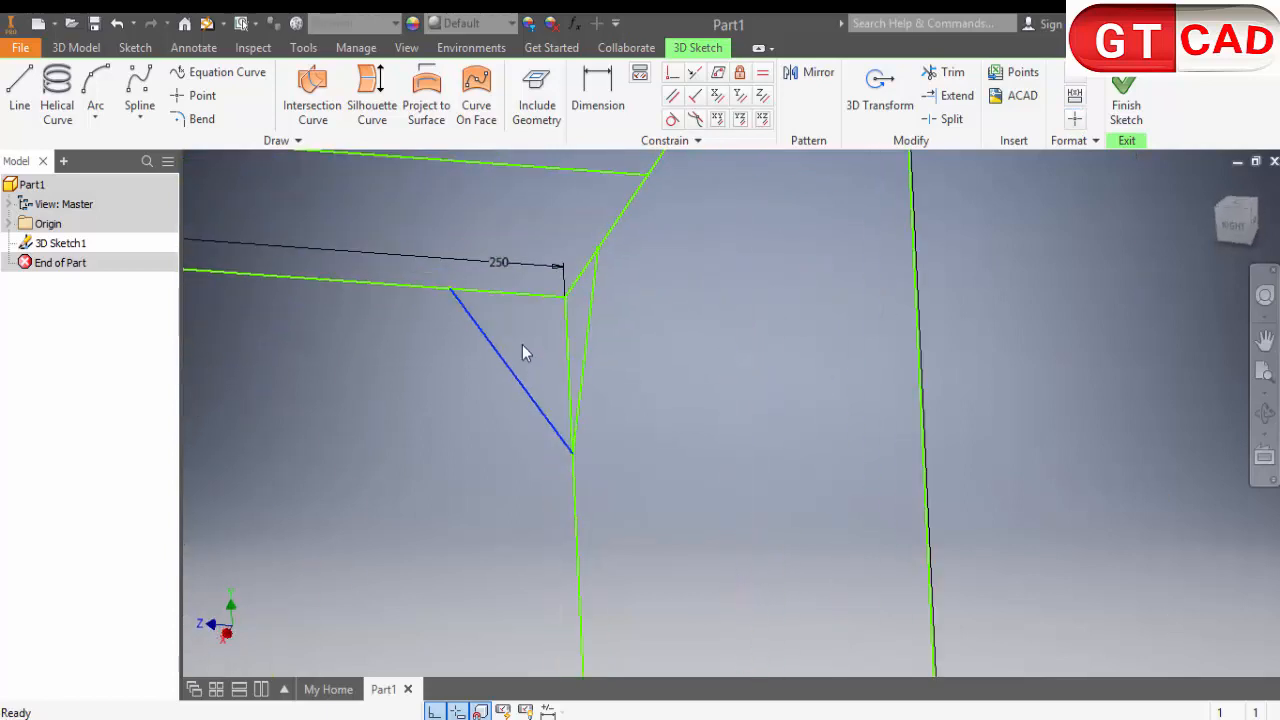
left_click(450, 288)
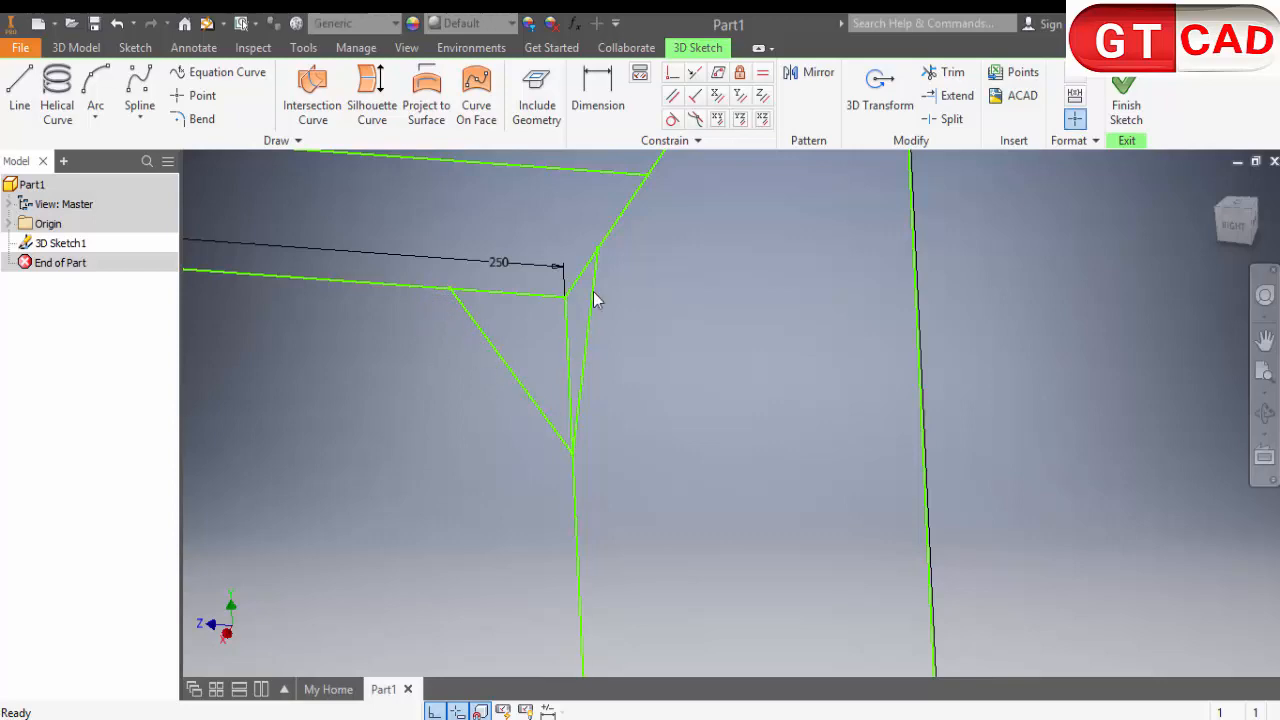
Measure the lengths of the two braces at the rear right corner
scroll(593, 298, "down", 2)
mouse_move(575, 345)
middle_mouse_down("shift")
mouse_move(590, 398)
mouse_move(528, 394)
mouse_move(510, 410)
mouse_move(692, 404)
mouse_move(548, 383)
middle_mouse_up("shift")
scroll(510, 410, "down", 2)
scroll(705, 395, "up", 3)
left_click(598, 95)
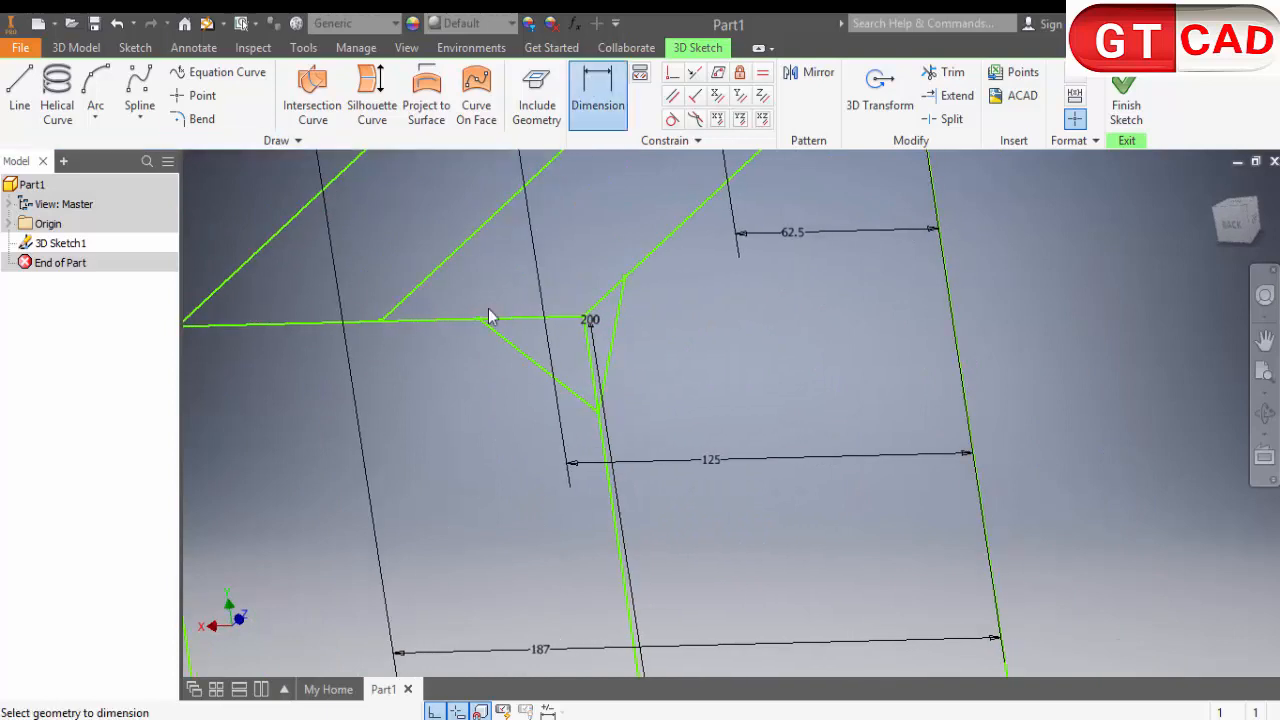
left_click(560, 366)
scroll(580, 340, "up", 2)
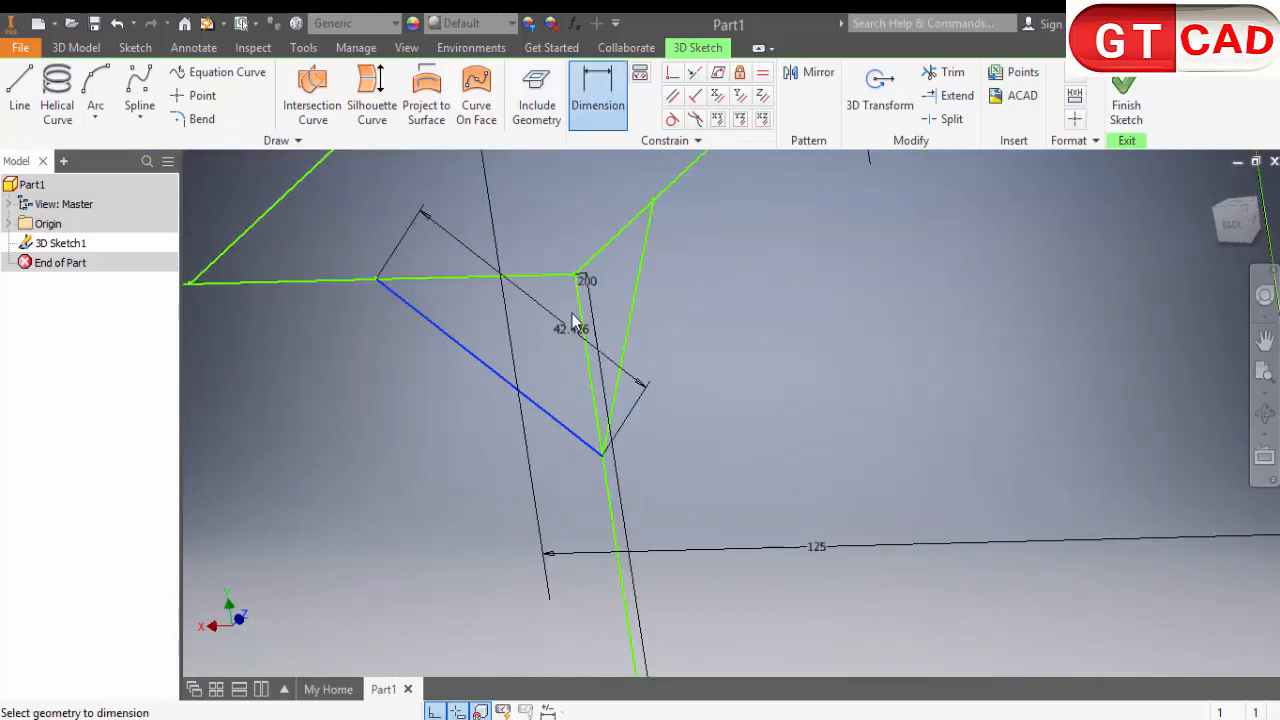
key("Escape")
key("d")
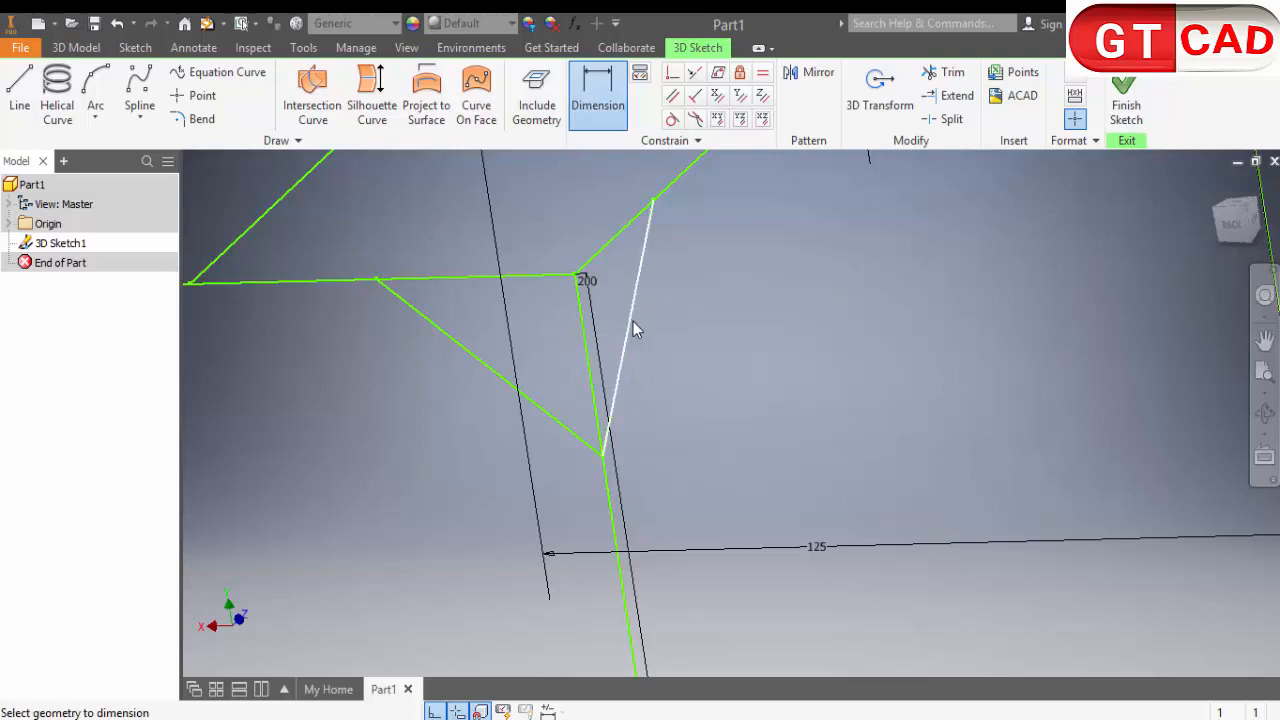
left_click(633, 321)
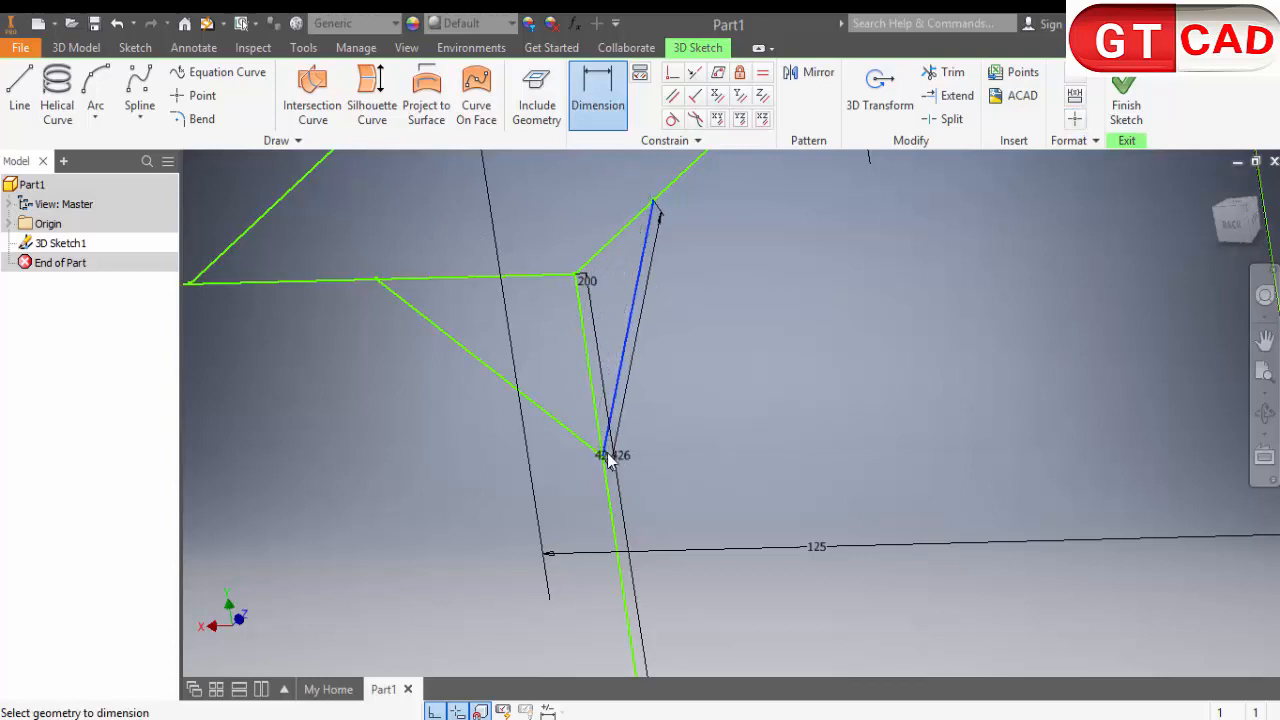
key("Escape")
Try to dimension the distance from the rear right top corner down to the brace joint on the leg
left_click(597, 100)
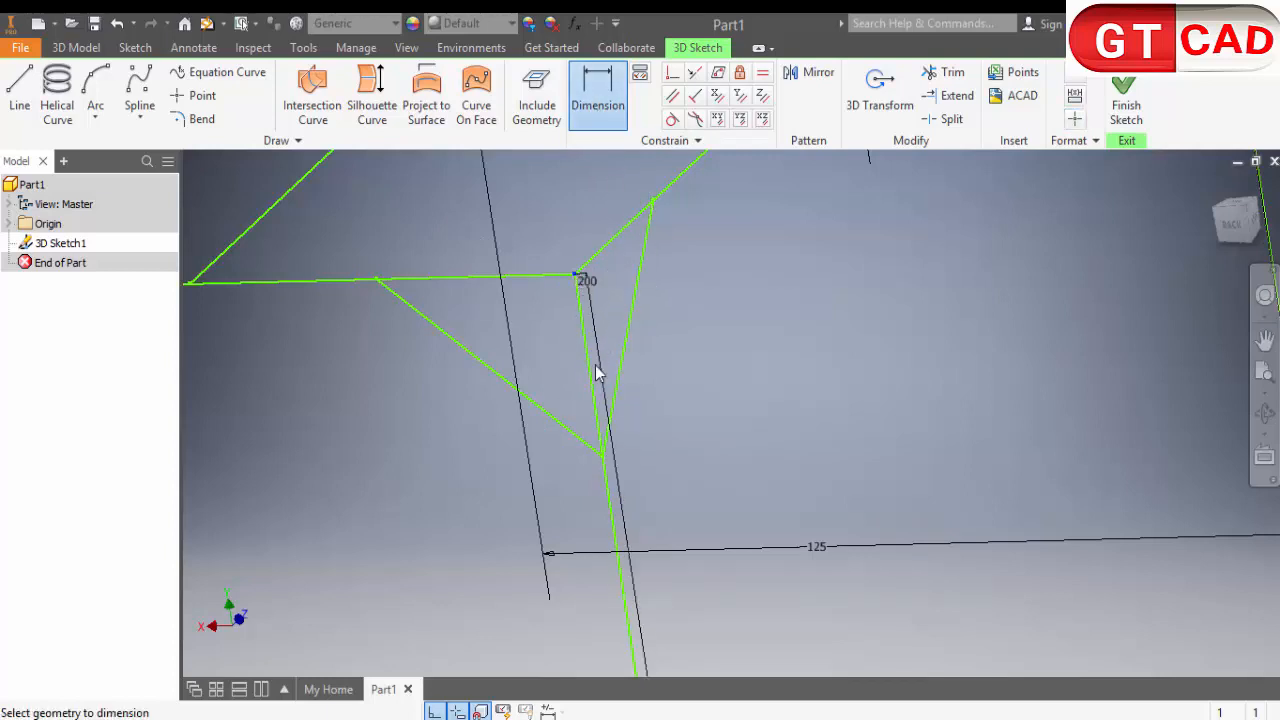
left_click(600, 458)
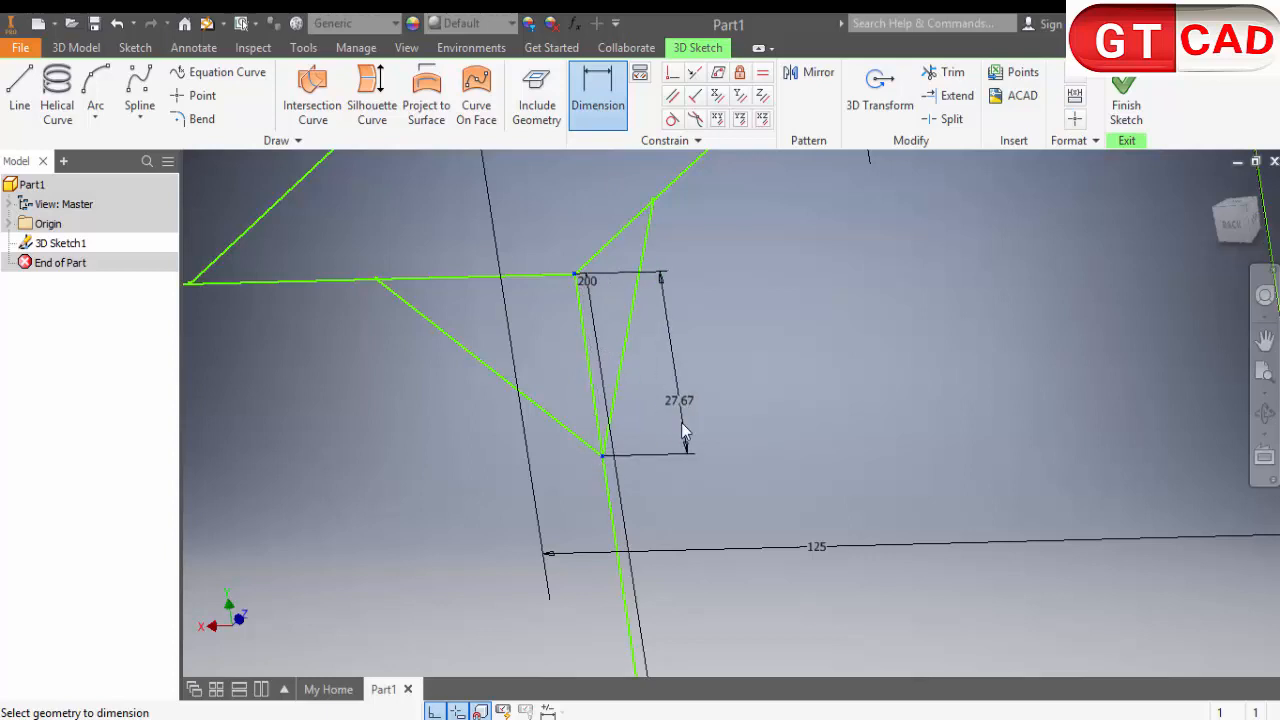
left_click(681, 431)
key("Escape")
scroll(687, 411, "down", 3)
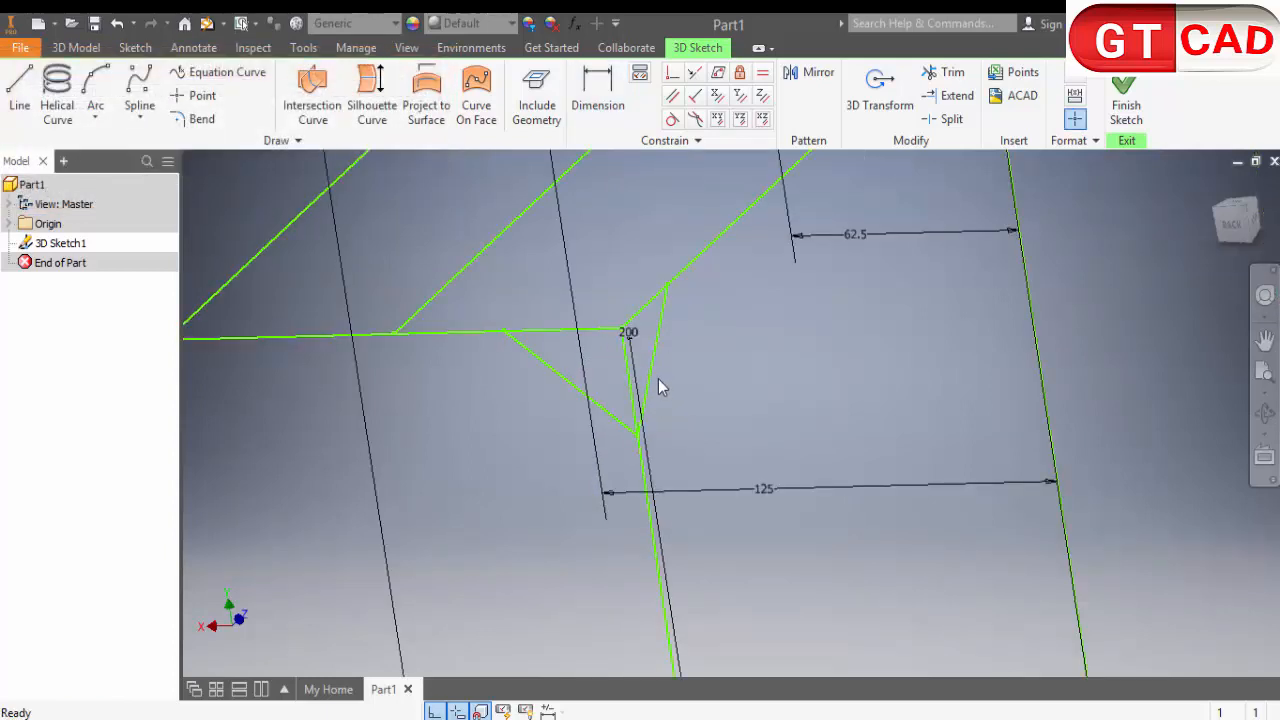
scroll(672, 404, "down", 4)
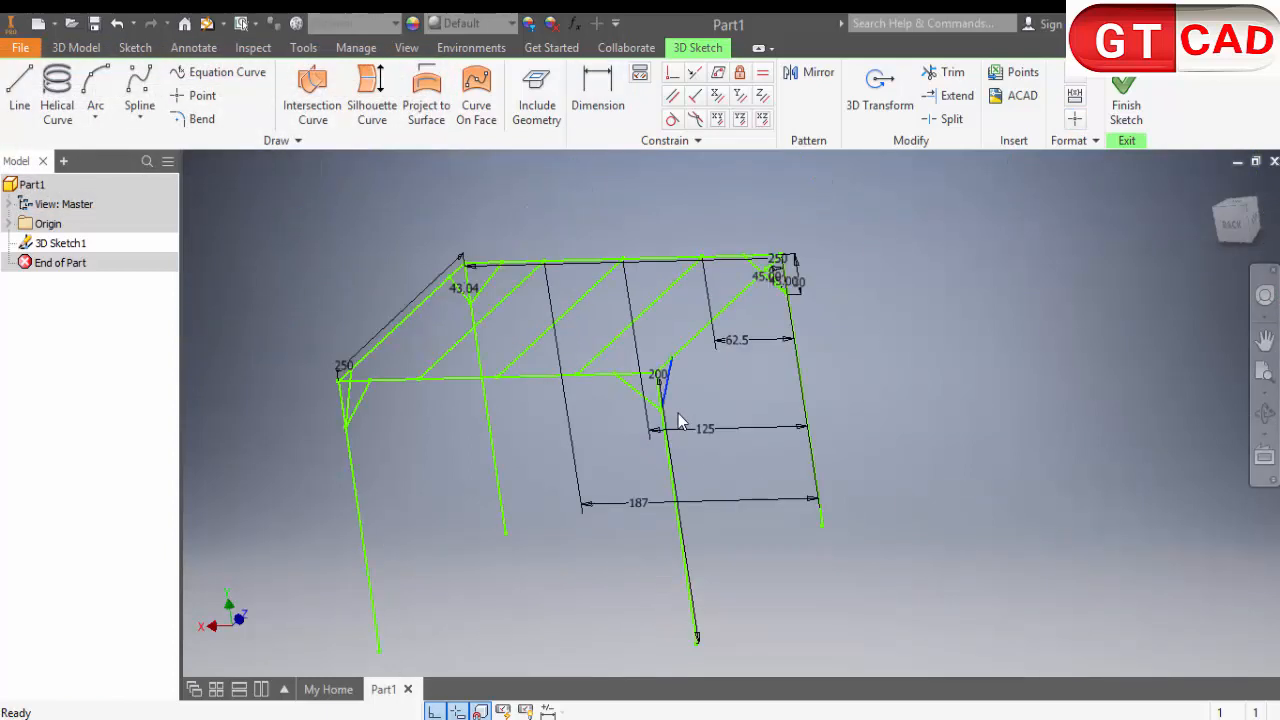
Show all sketch constraints and delete the equal constraints on the side brace at the rear right corner
middle_click_drag(678, 414, 711, 417, "shift")
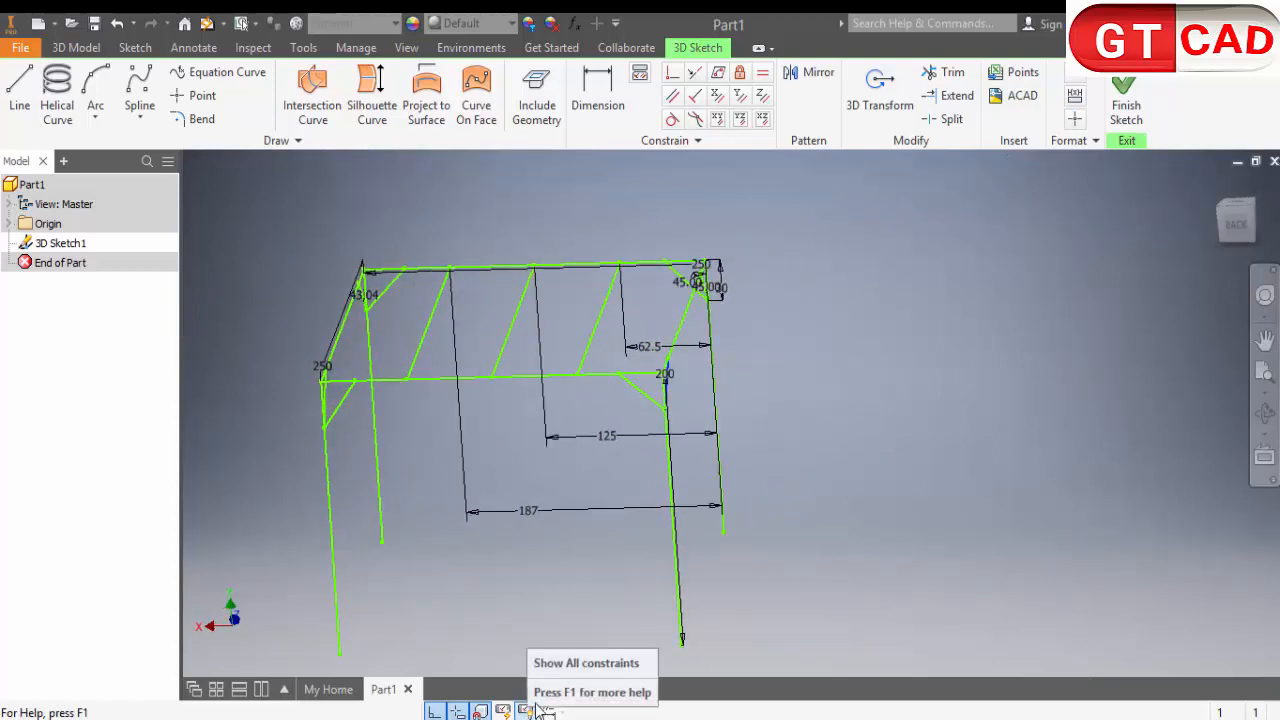
left_click(535, 705)
scroll(660, 370, "up", 5)
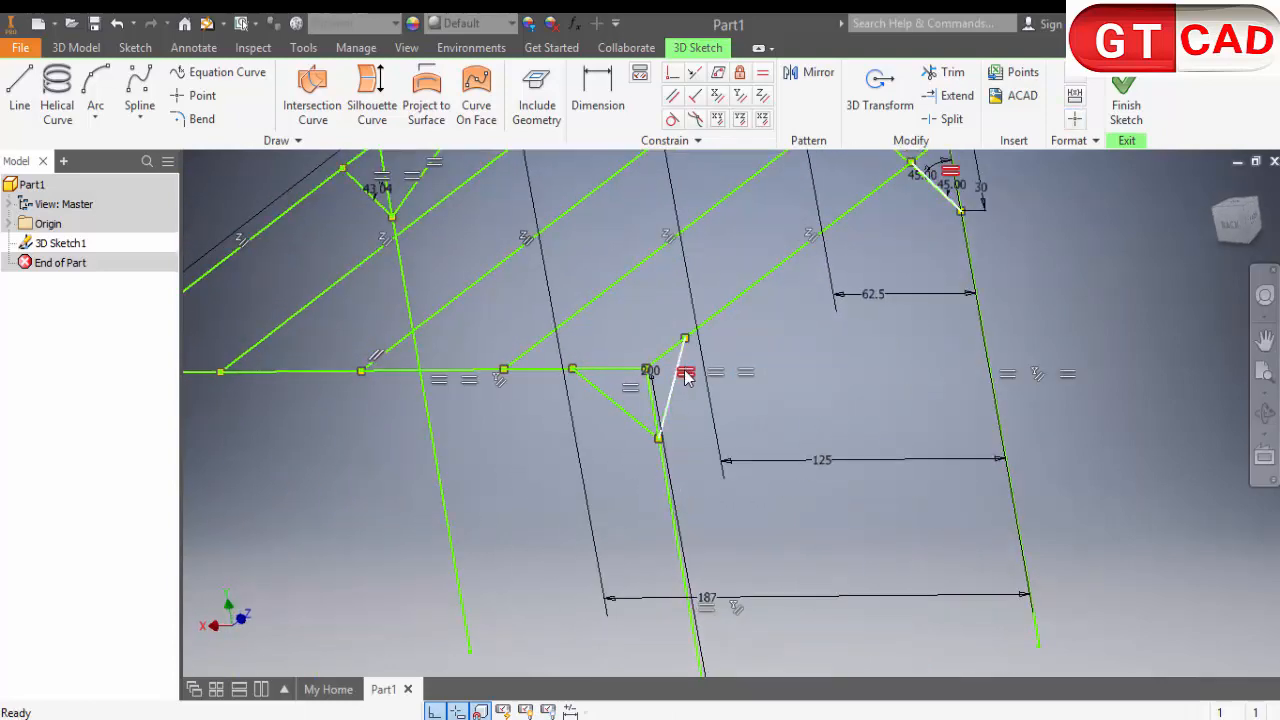
key("Delete")
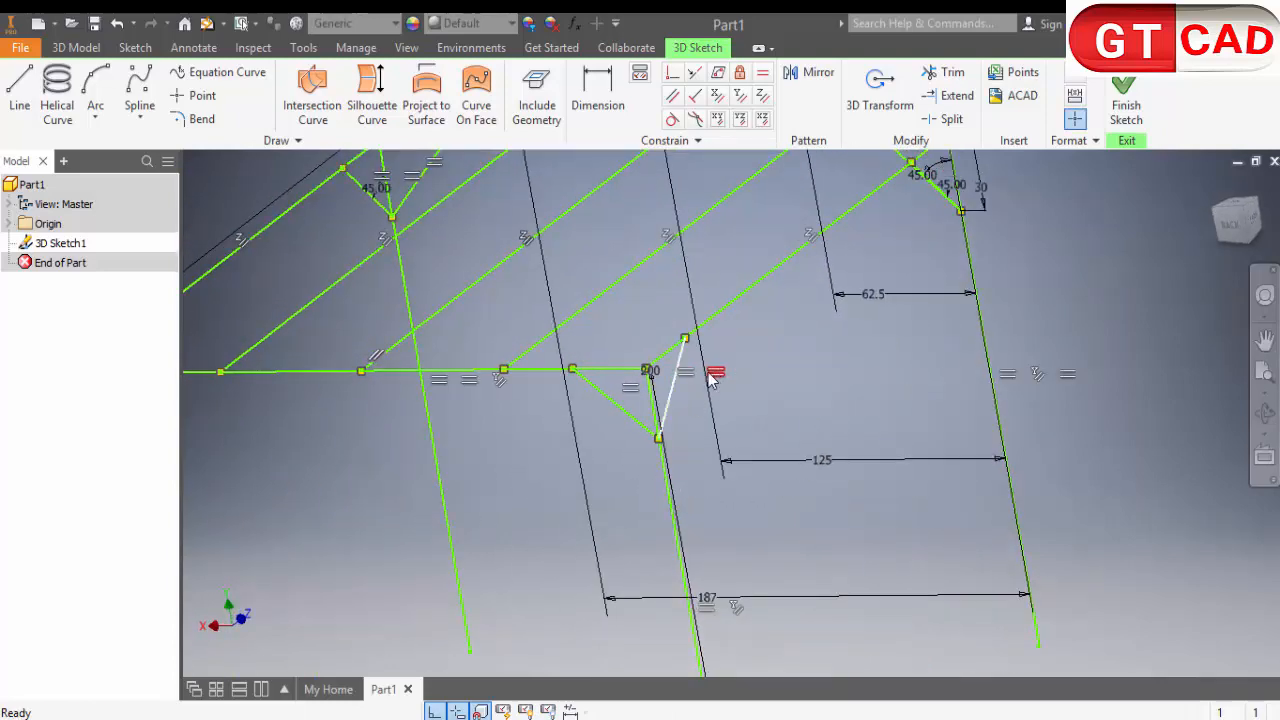
left_click(714, 373)
key("Delete")
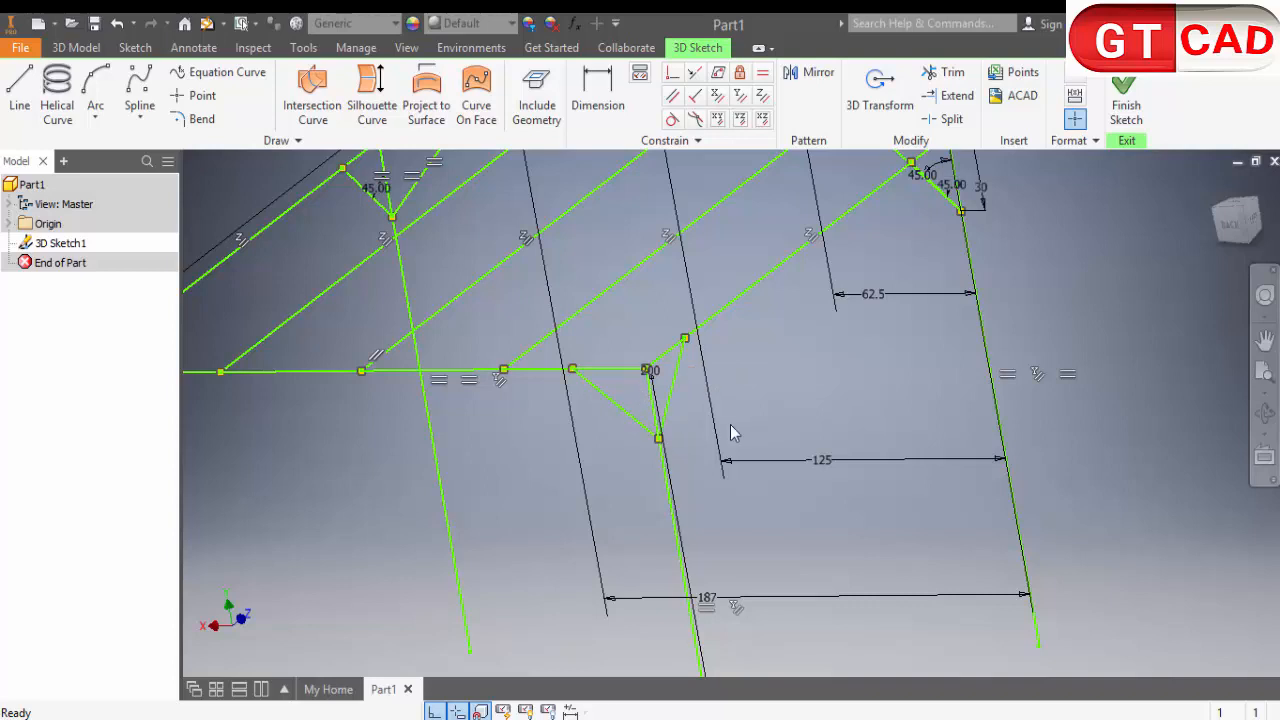
Dimension the distance from the rear right top corner down to the brace joint on the leg as 30 mm
left_click(598, 95)
scroll(672, 410, "up", 4)
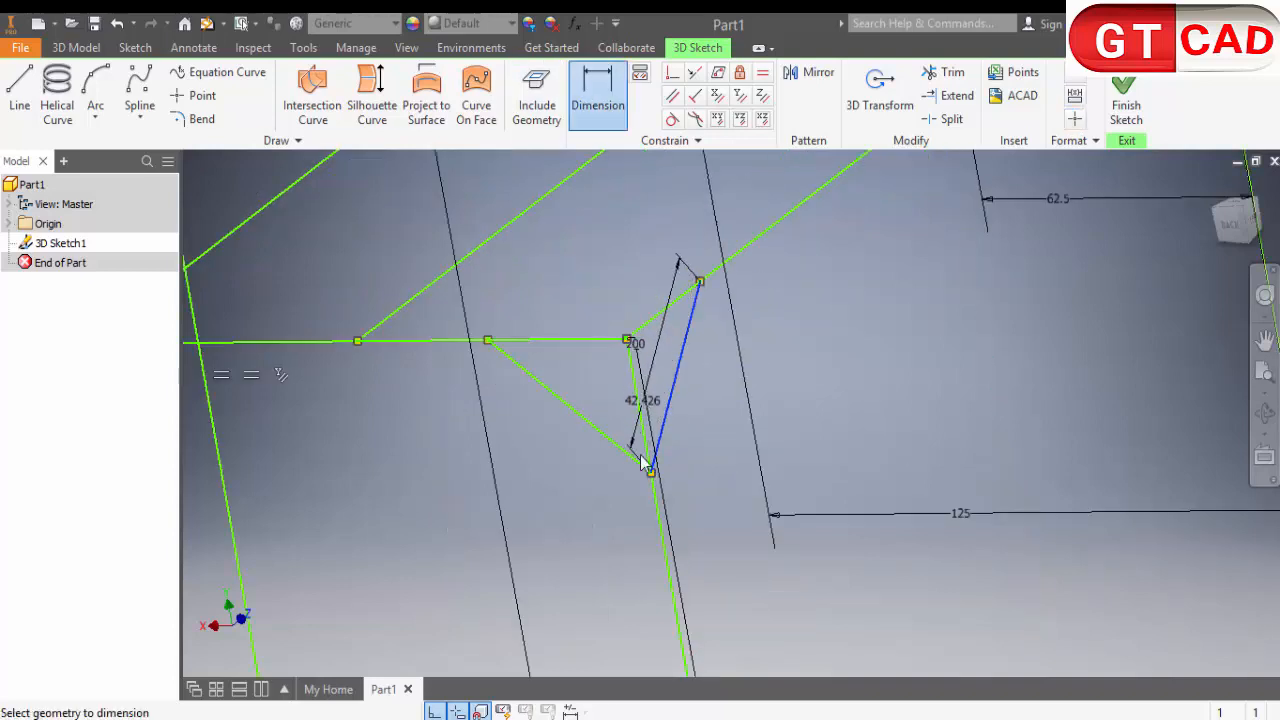
left_click(653, 418)
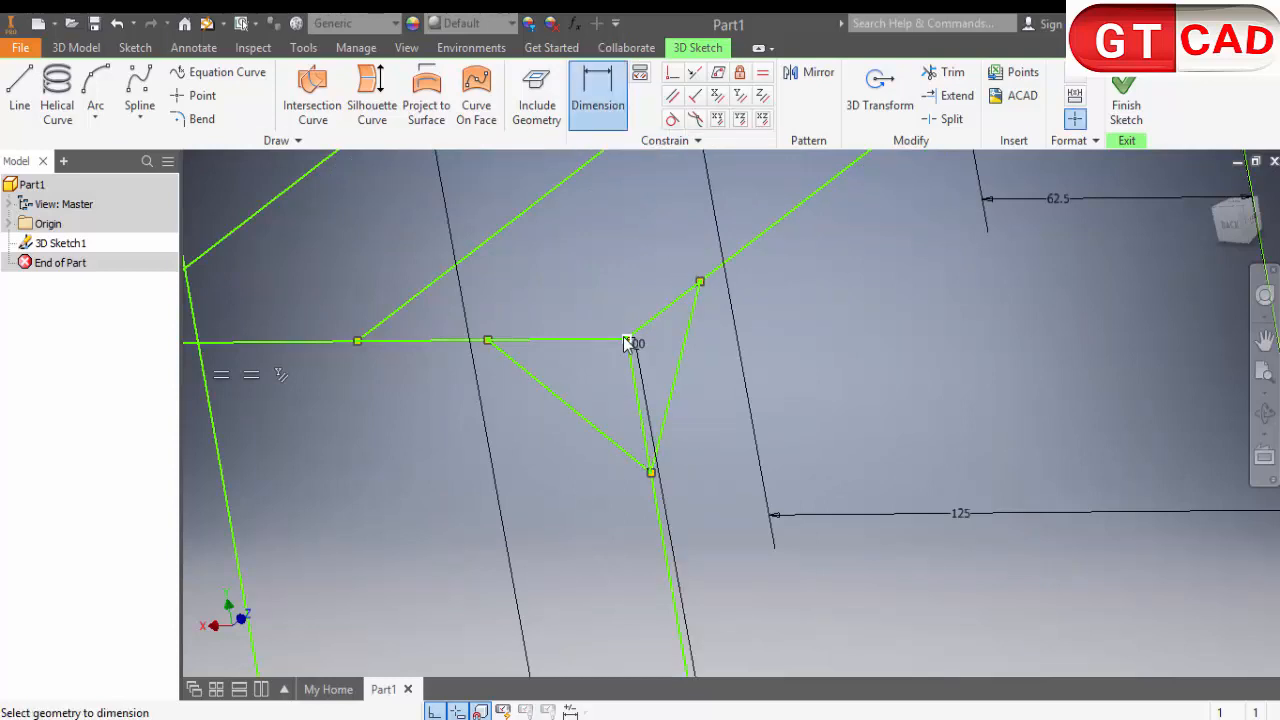
left_click(651, 474)
left_click(707, 472)
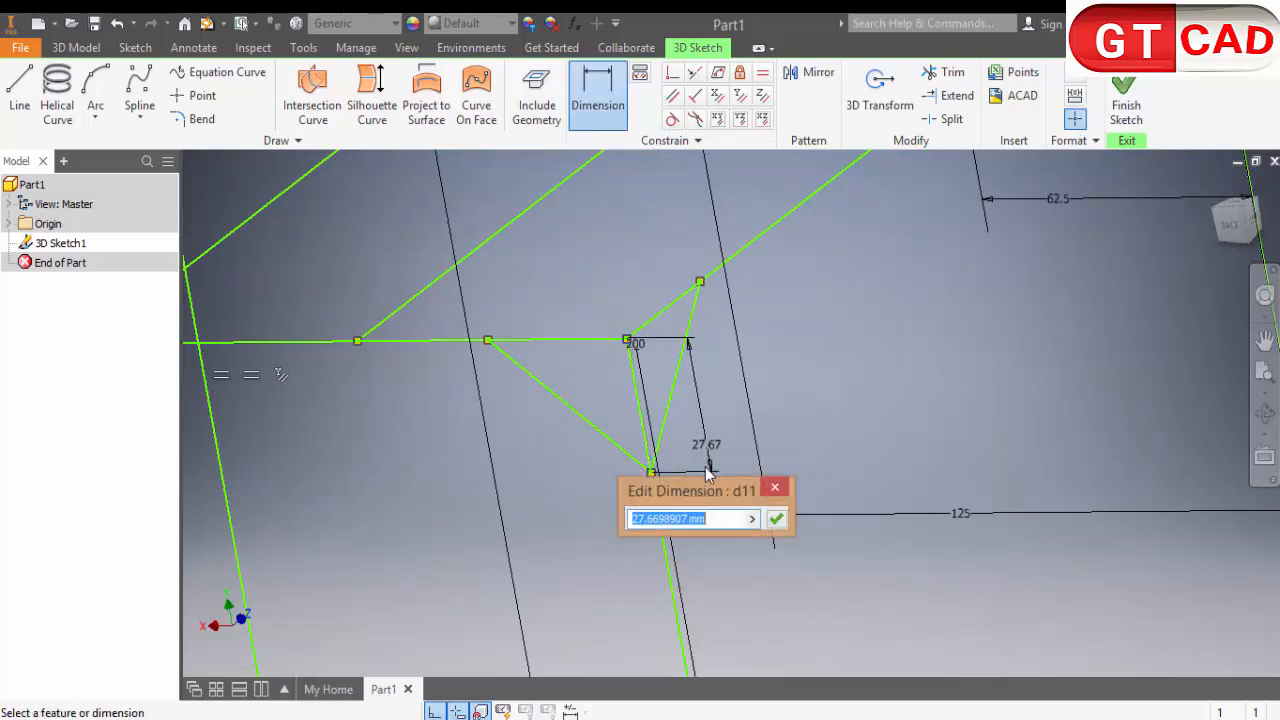
type("30")
key("Return")
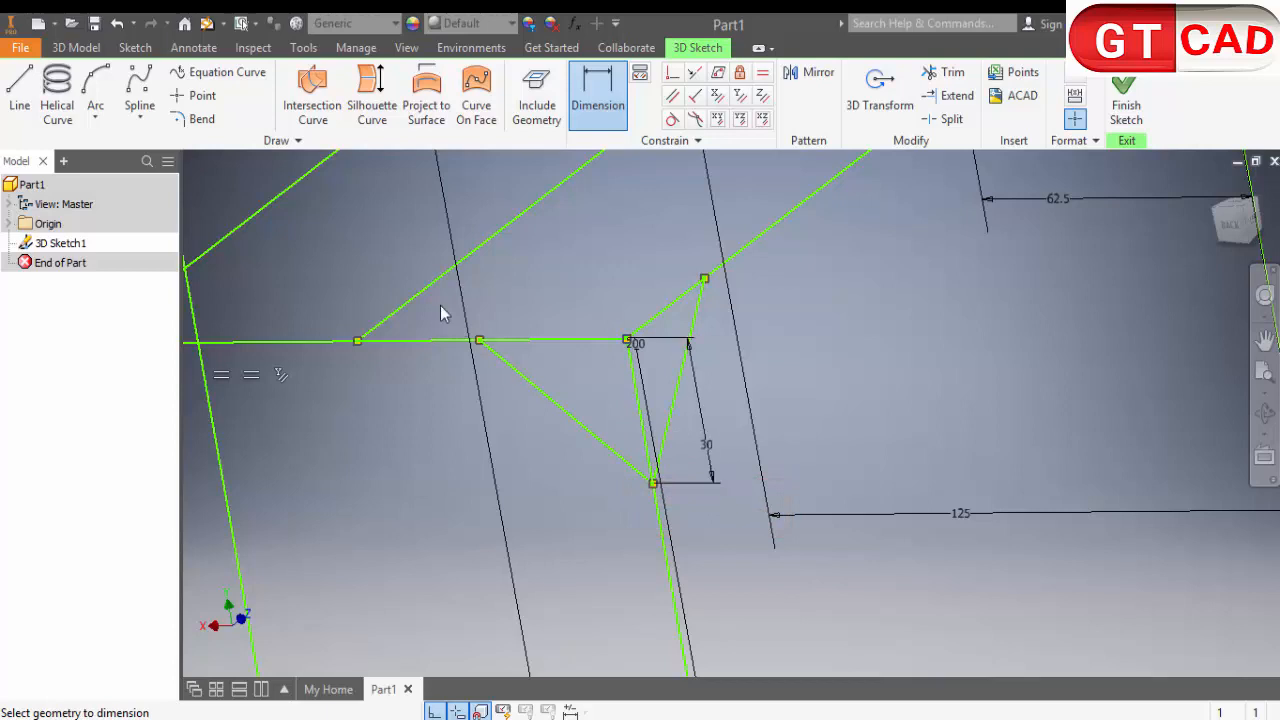
Set the angle between the rear right leg and its brace under the rear top edge to 45 degrees
left_click(562, 414)
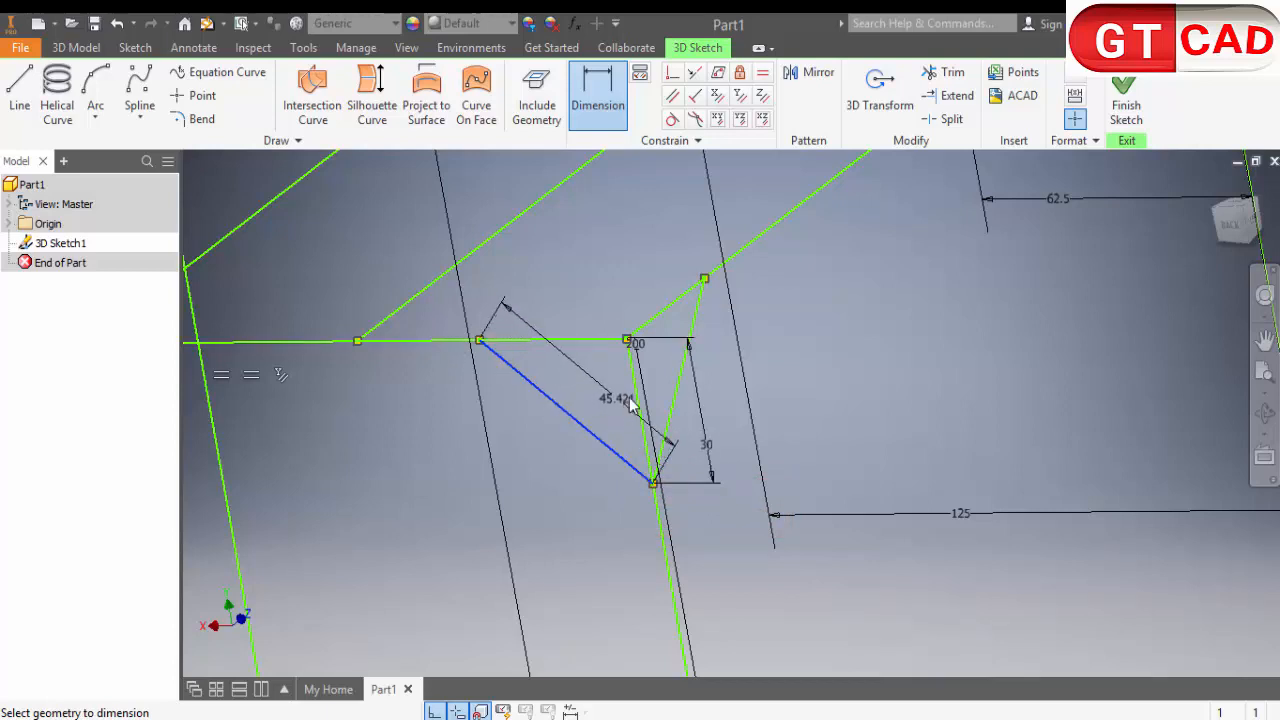
left_click(640, 420)
left_click(602, 400)
type("45")
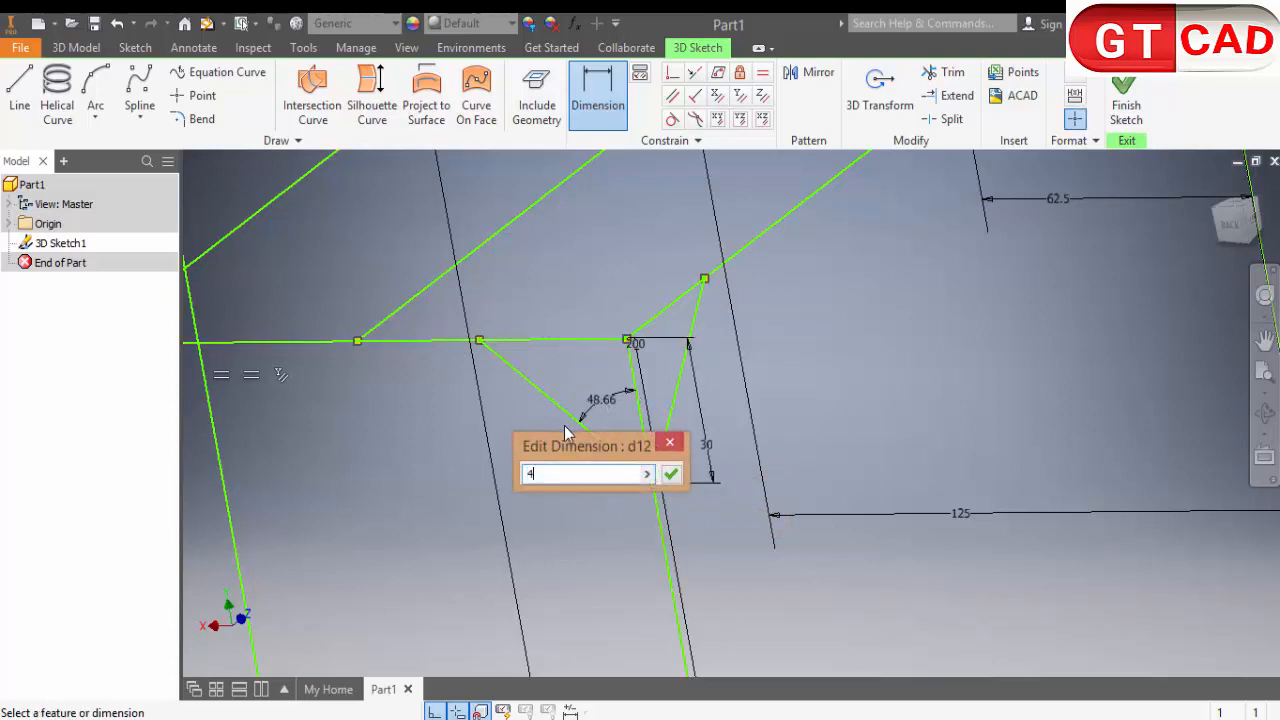
key("Return")
key("Escape")
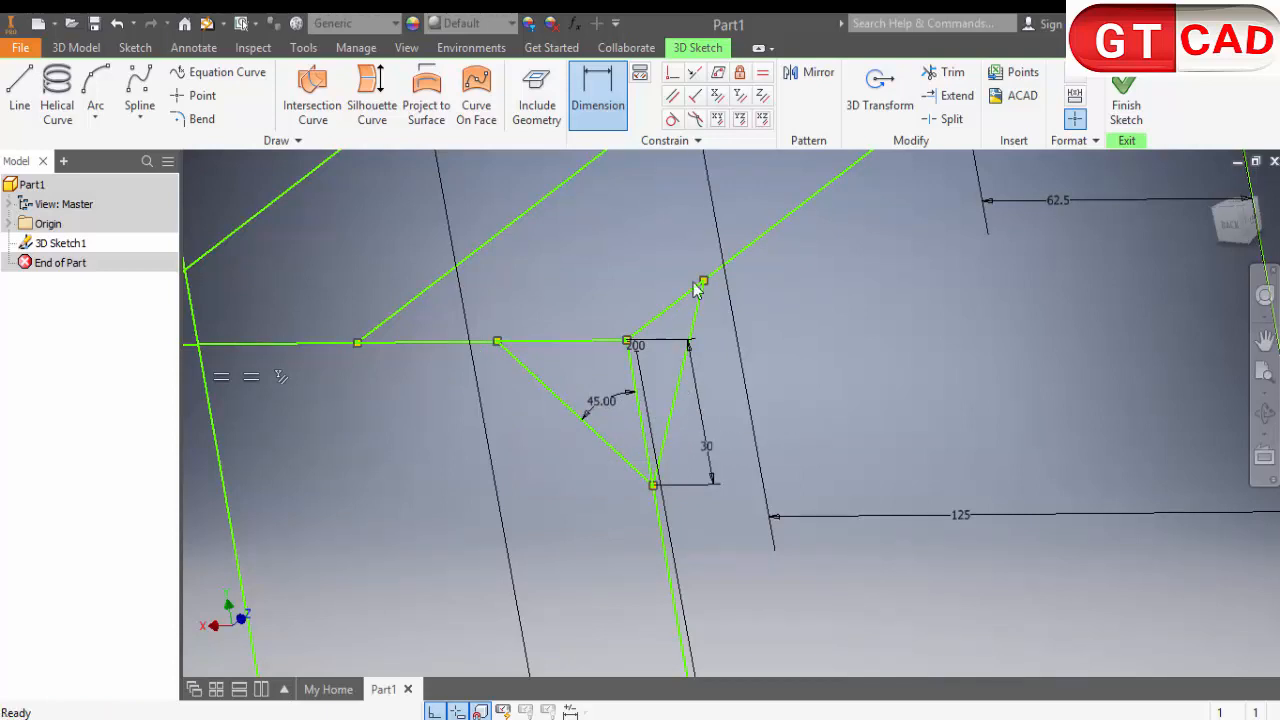
Dimension the distance from the frame's top corner to the diagonal brace's end on the long sloping beam as 30 mm
left_click(612, 97)
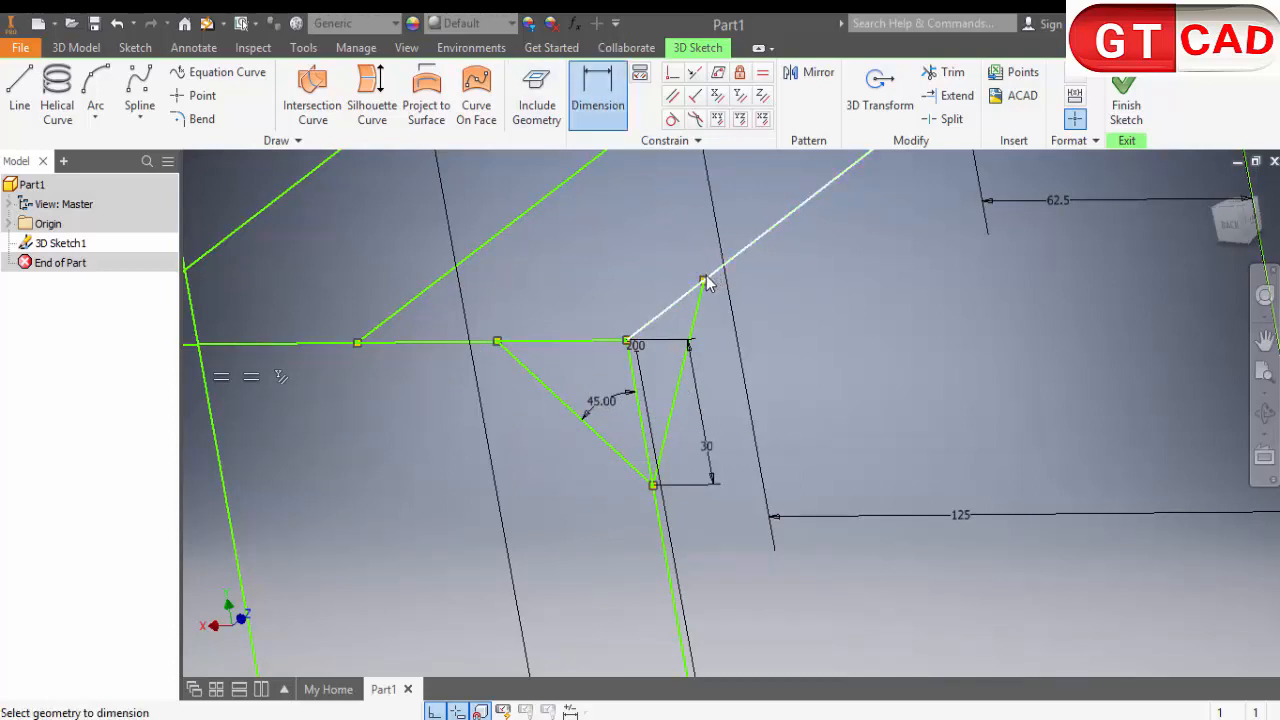
left_click(633, 295)
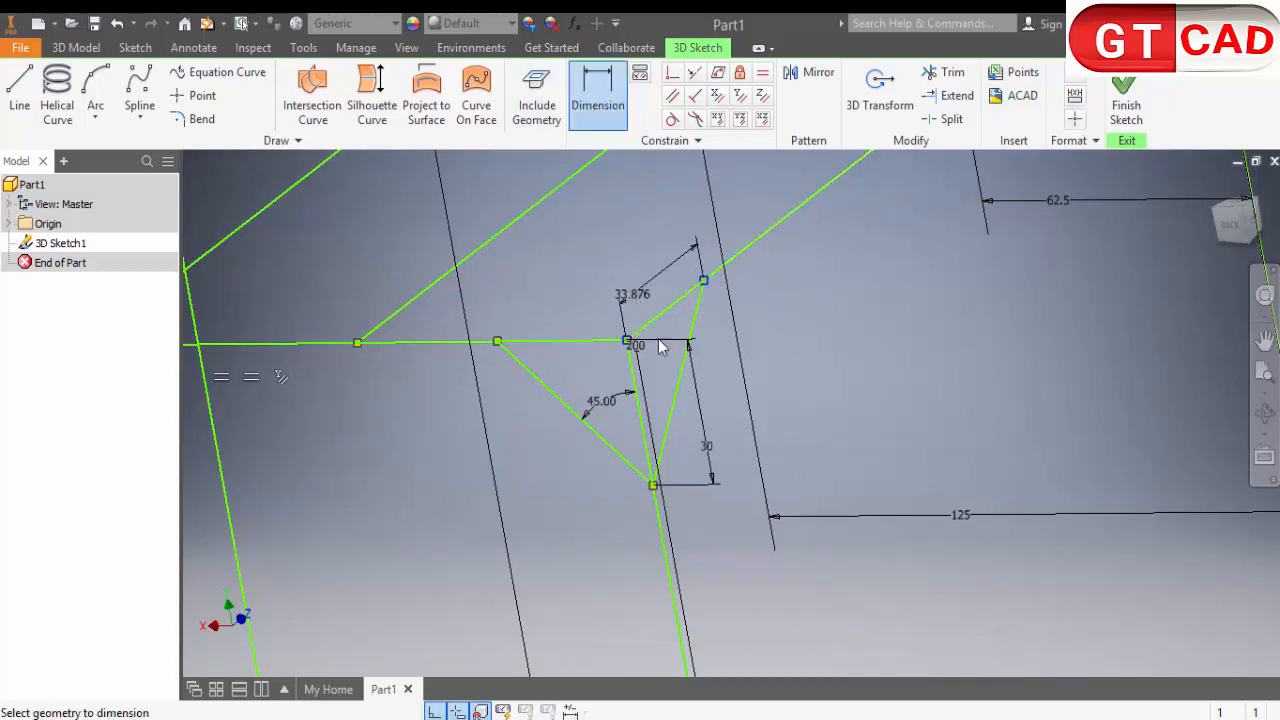
type("30")
key("Return")
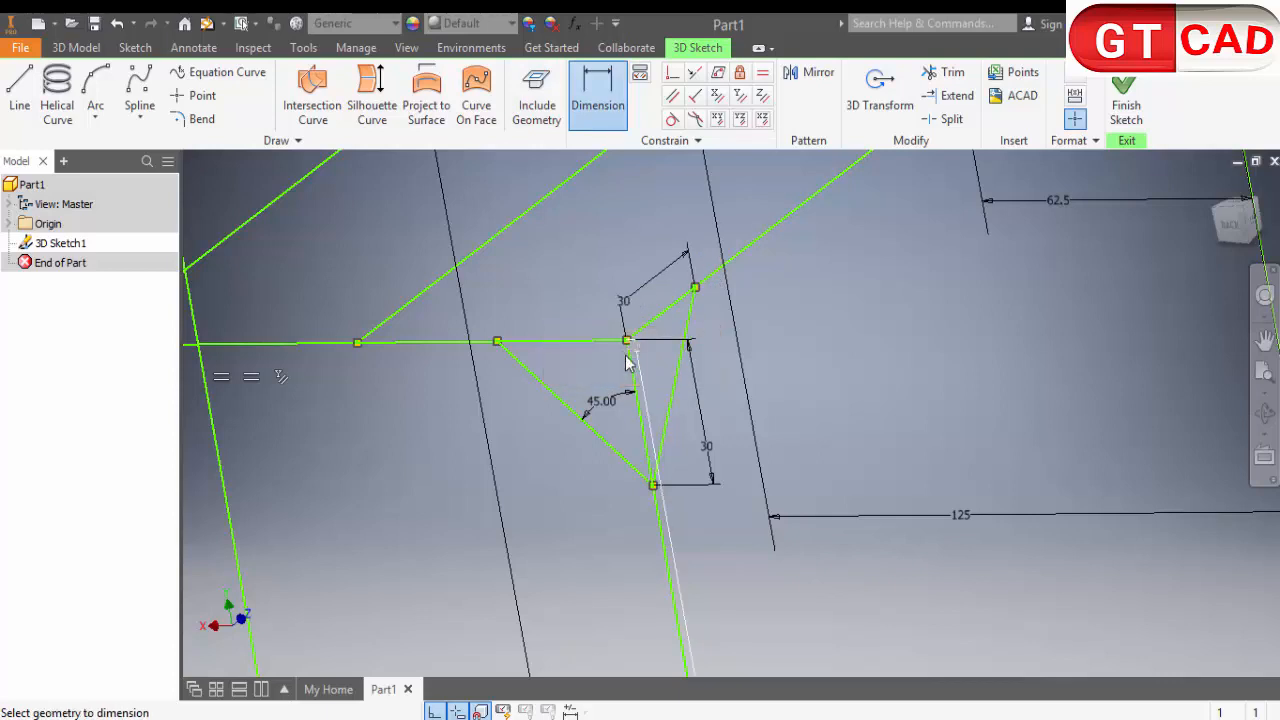
key("Escape")
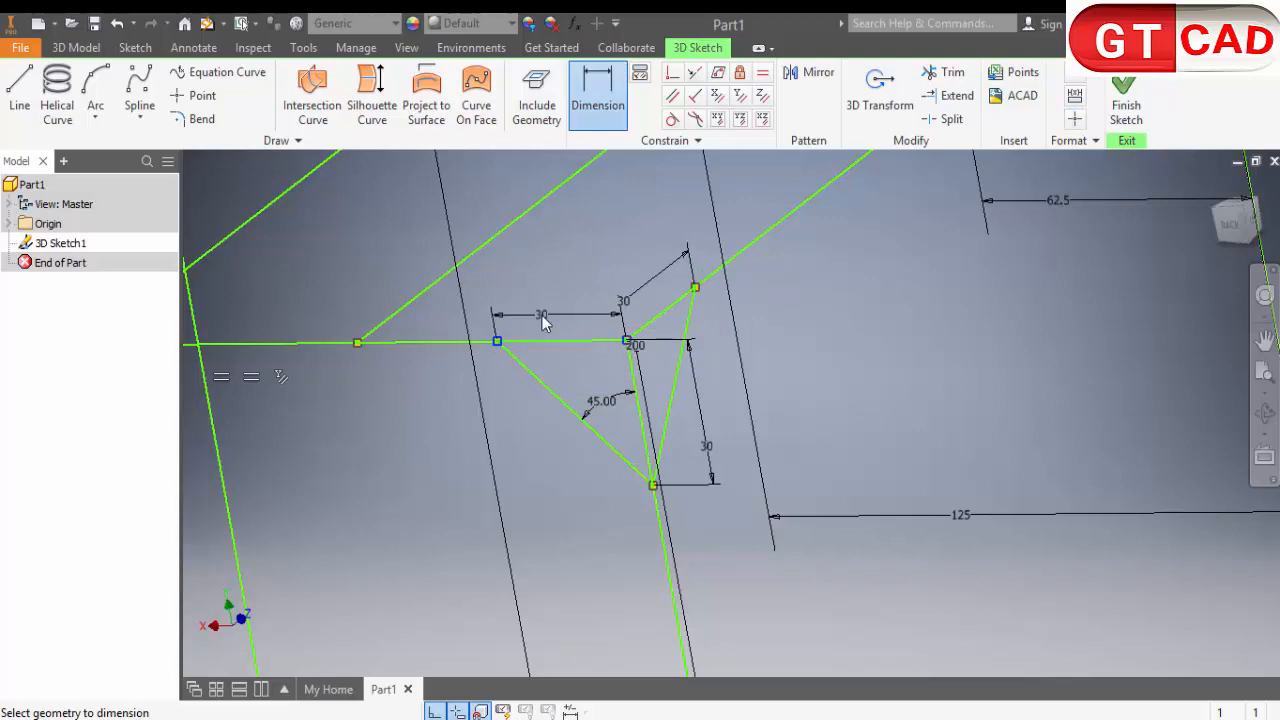
Delete the equal constraint attached to the brace at the next top corner, where the 250 mm dimension ends
mouse_move(543, 322)
middle_mouse_down("shift")
mouse_move(583, 360)
mouse_move(720, 384)
mouse_move(673, 398)
mouse_move(763, 392)
mouse_move(421, 494)
middle_mouse_up("shift")
scroll(694, 309, "down", 5)
scroll(516, 298, "up", 8)
mouse_move(424, 426)
middle_mouse_down("shift")
mouse_move(440, 367)
mouse_move(389, 374)
mouse_move(446, 384)
mouse_move(582, 370)
mouse_move(618, 391)
middle_mouse_up("shift")
scroll(446, 384, "down", 5)
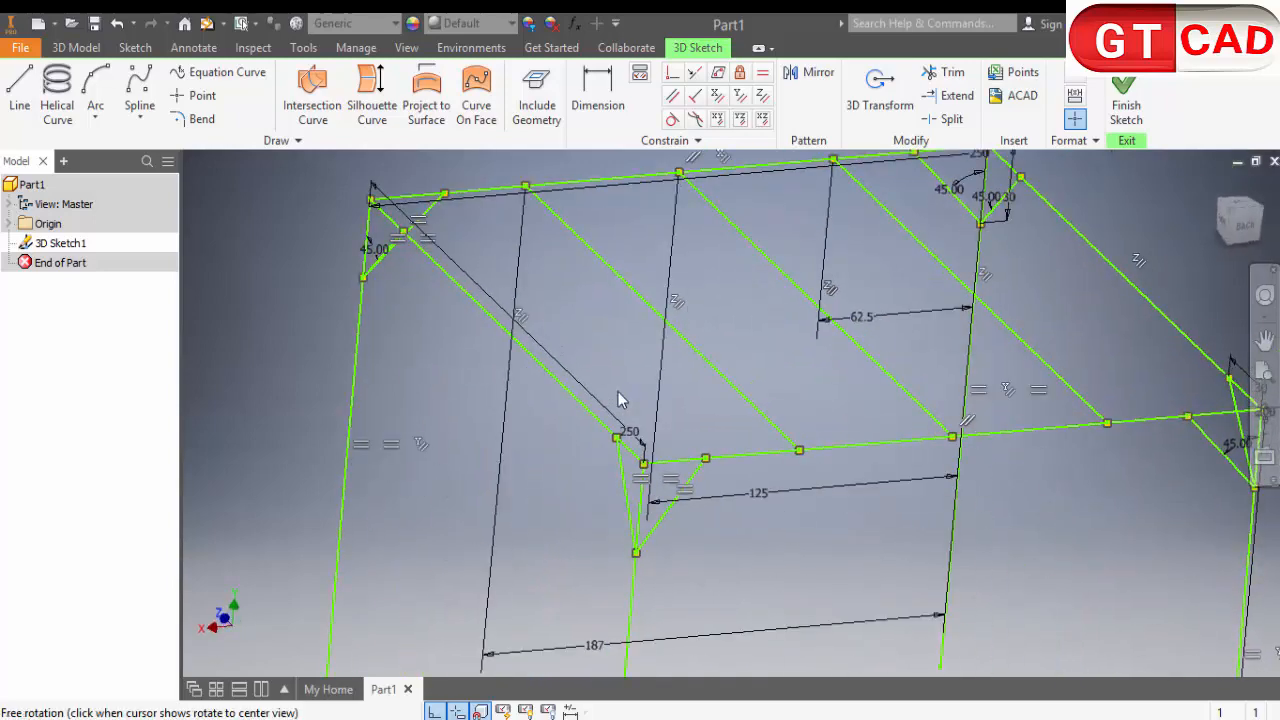
middle_click_drag(609, 457, 565, 419)
scroll(629, 452, "down", 6)
scroll(606, 348, "up", 5)
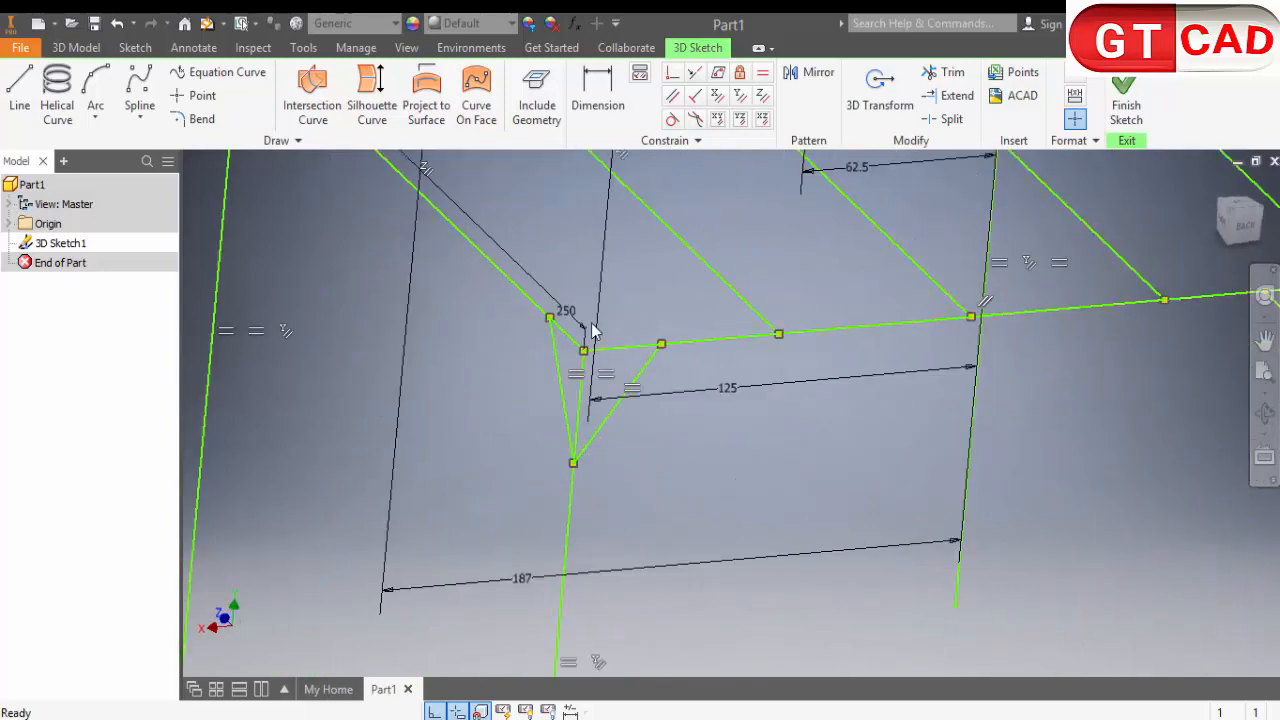
left_click(597, 101)
key("Escape")
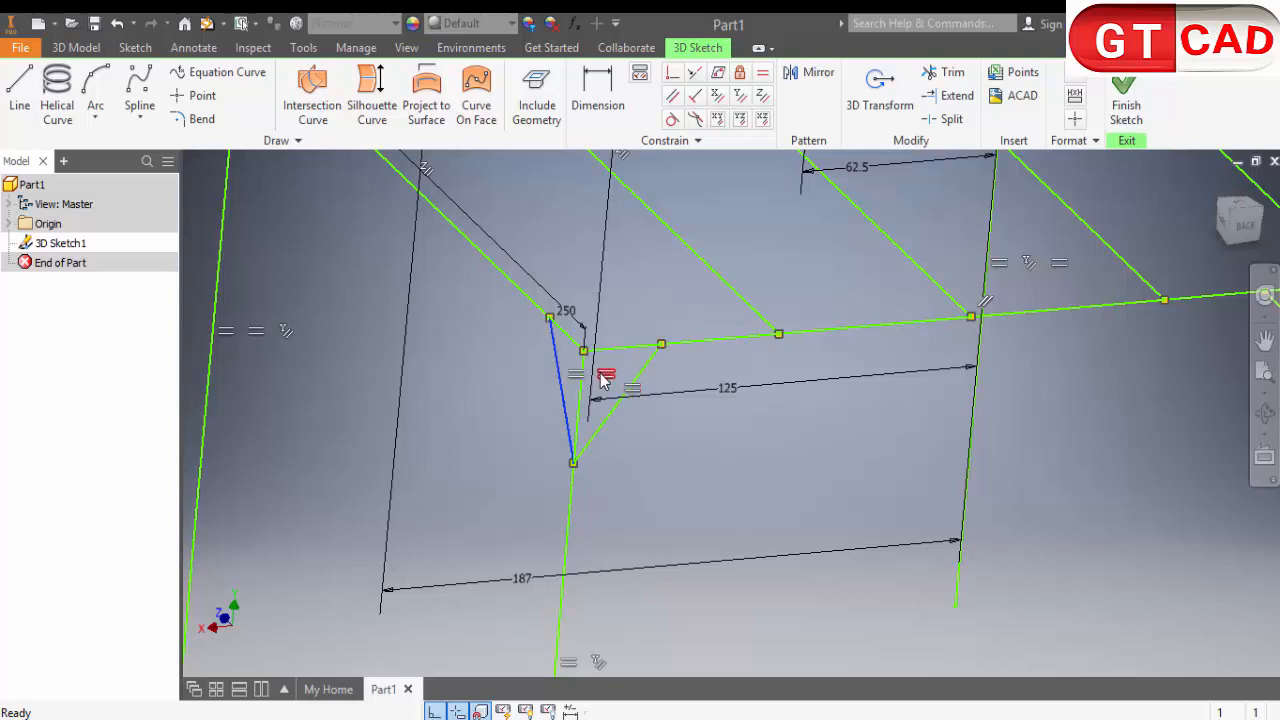
Dimension the angle between that corner's post and the other diagonal brace as 45 degrees
key("d")
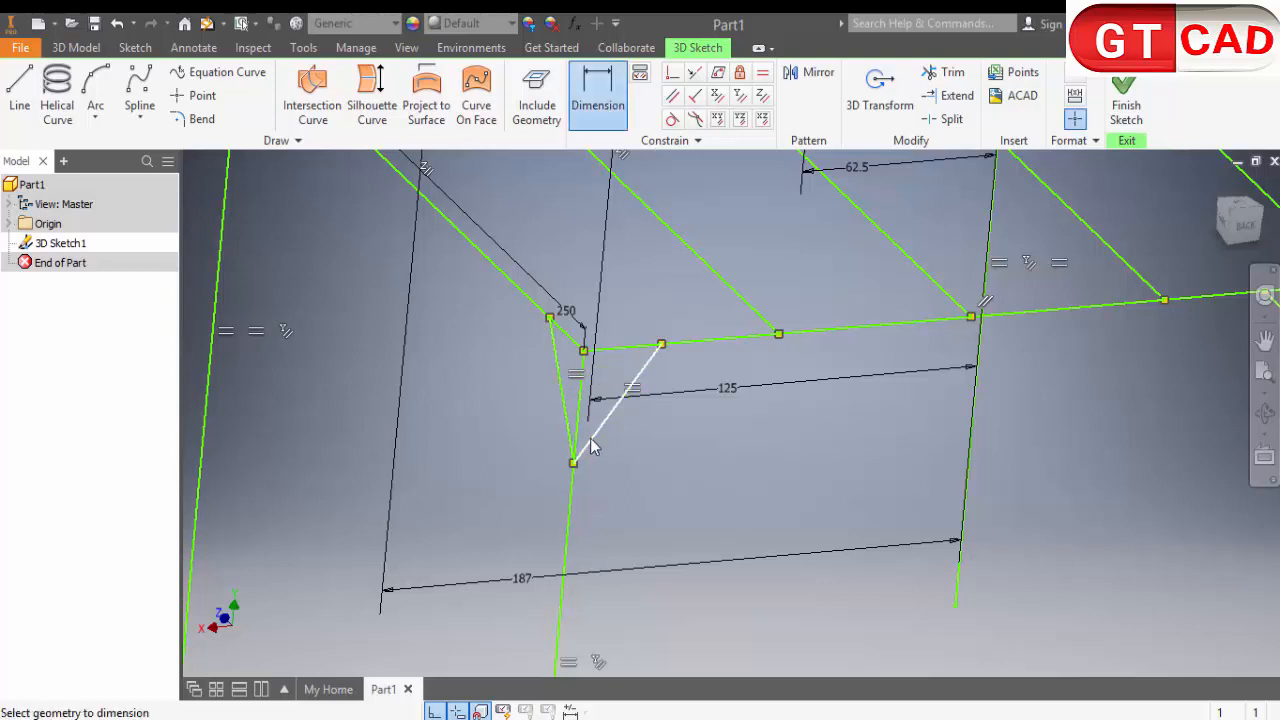
left_click(589, 446)
left_click(570, 490)
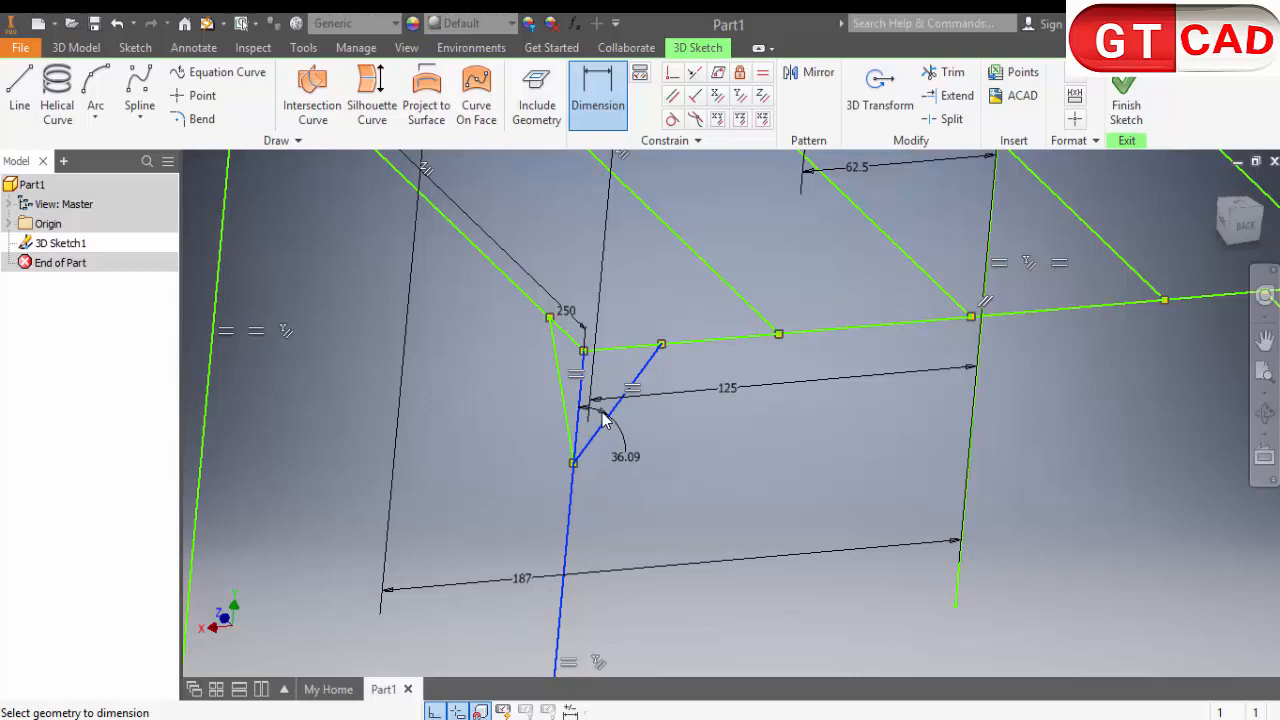
left_click(606, 423)
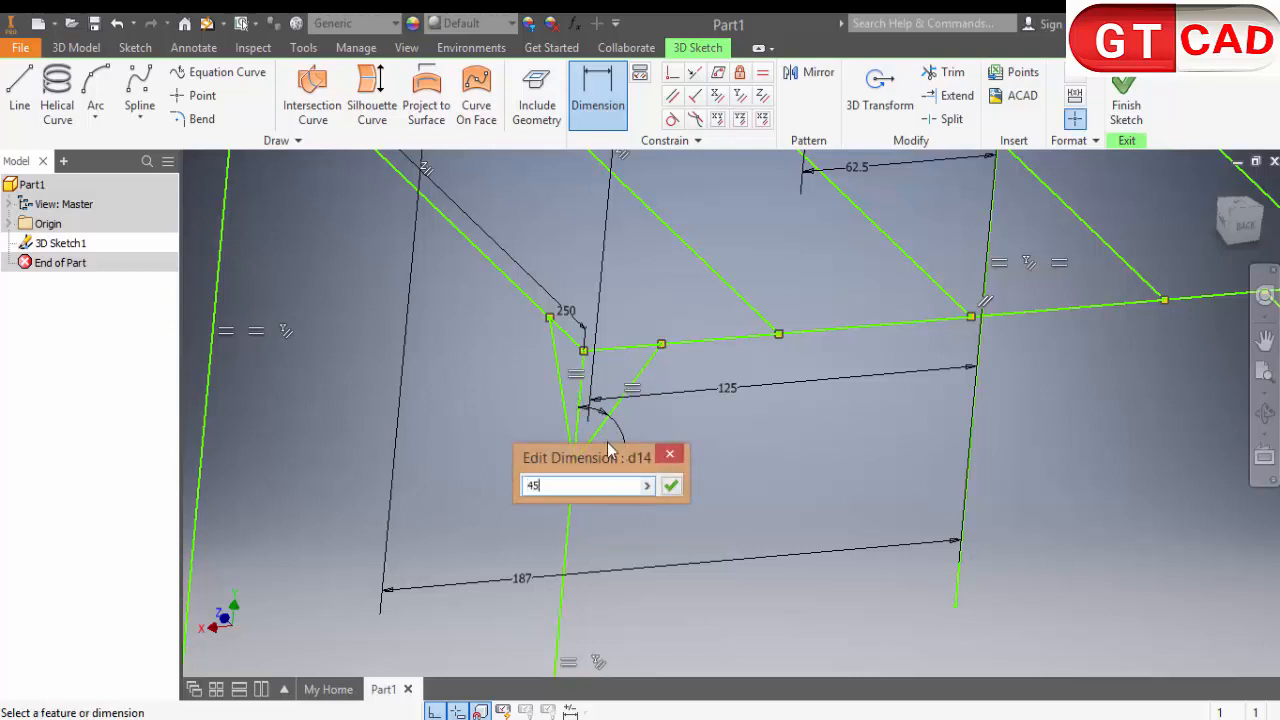
type("45")
key("Return")
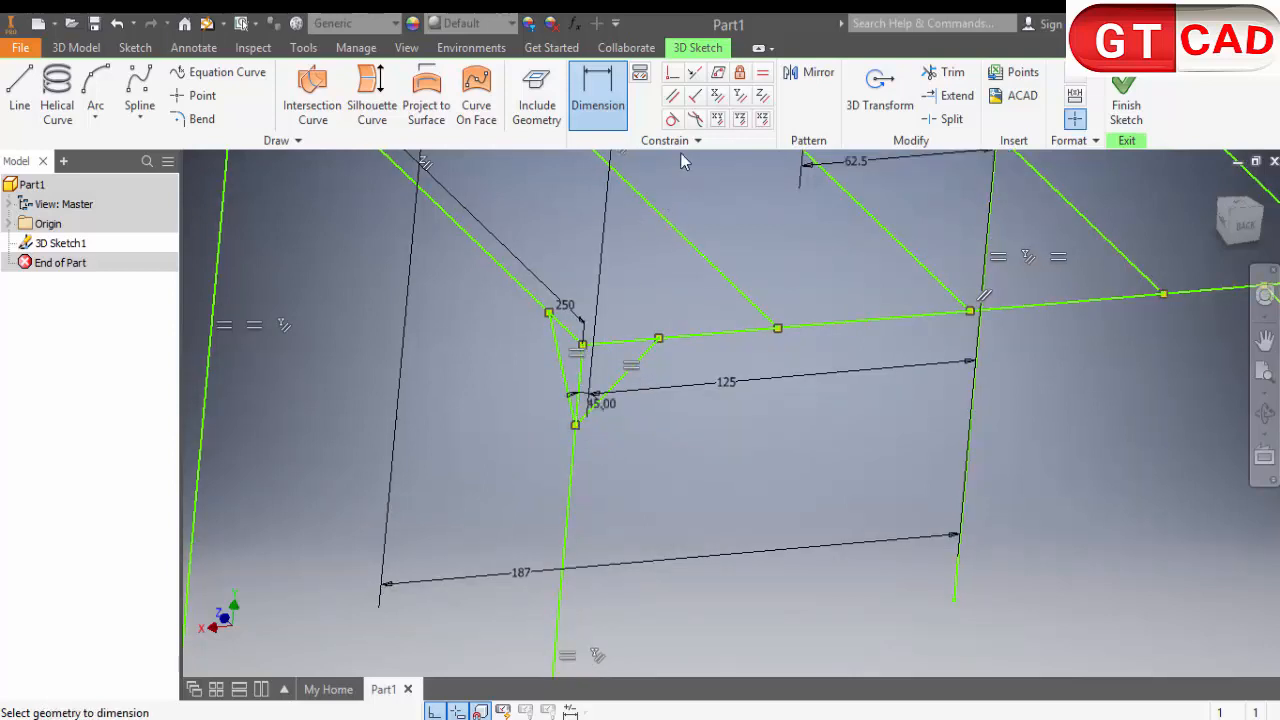
Try to make the two facing diagonal braces at opposite ends of the beam parallel
left_click(672, 95)
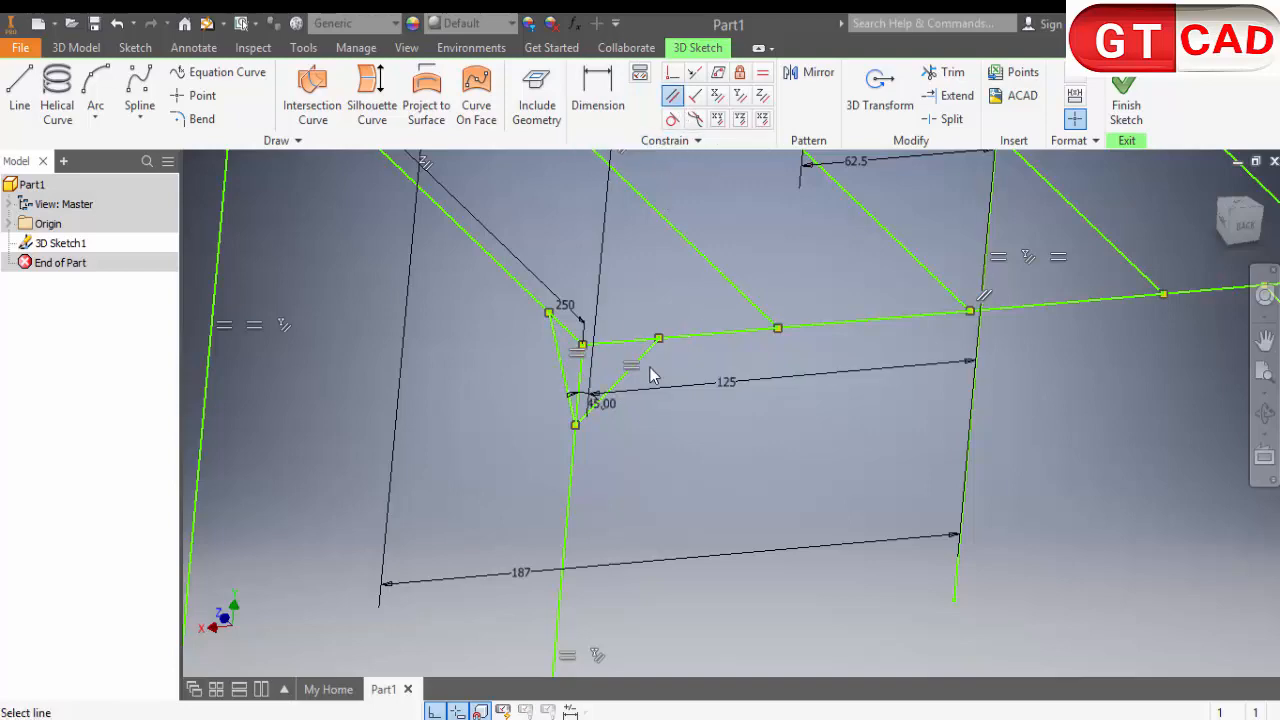
left_click(622, 385)
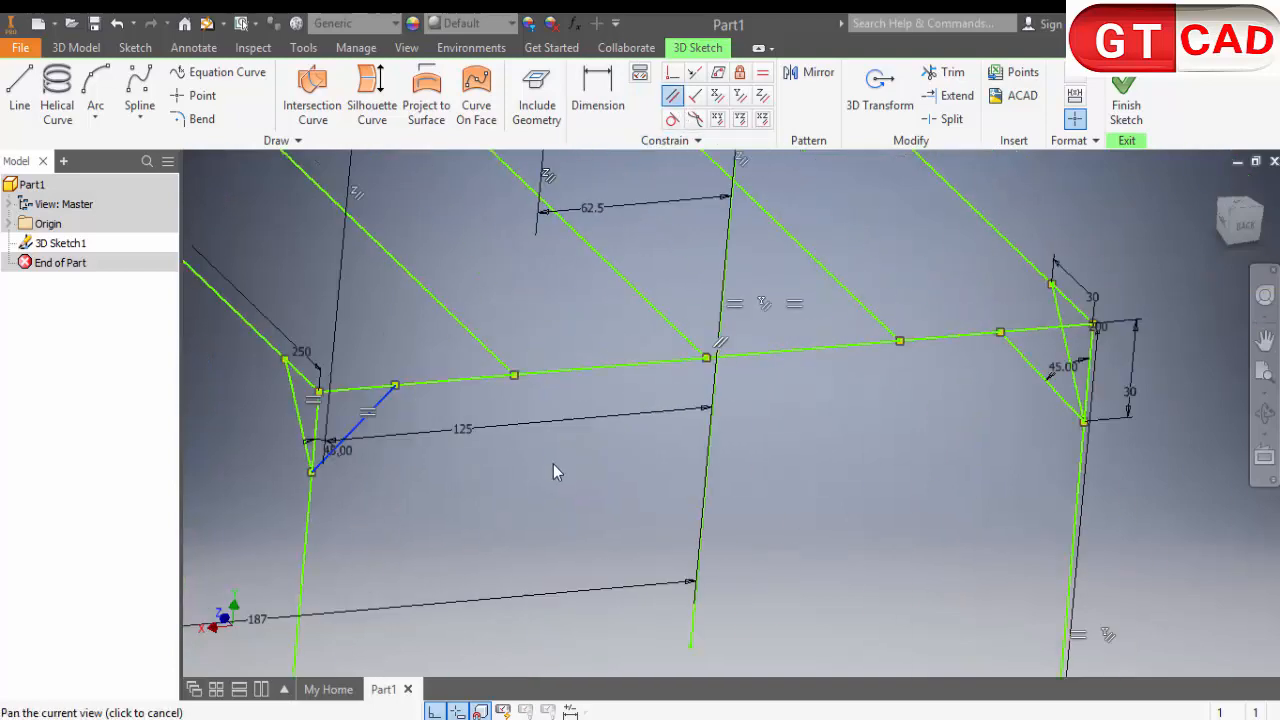
left_click(1033, 408)
key("Escape")
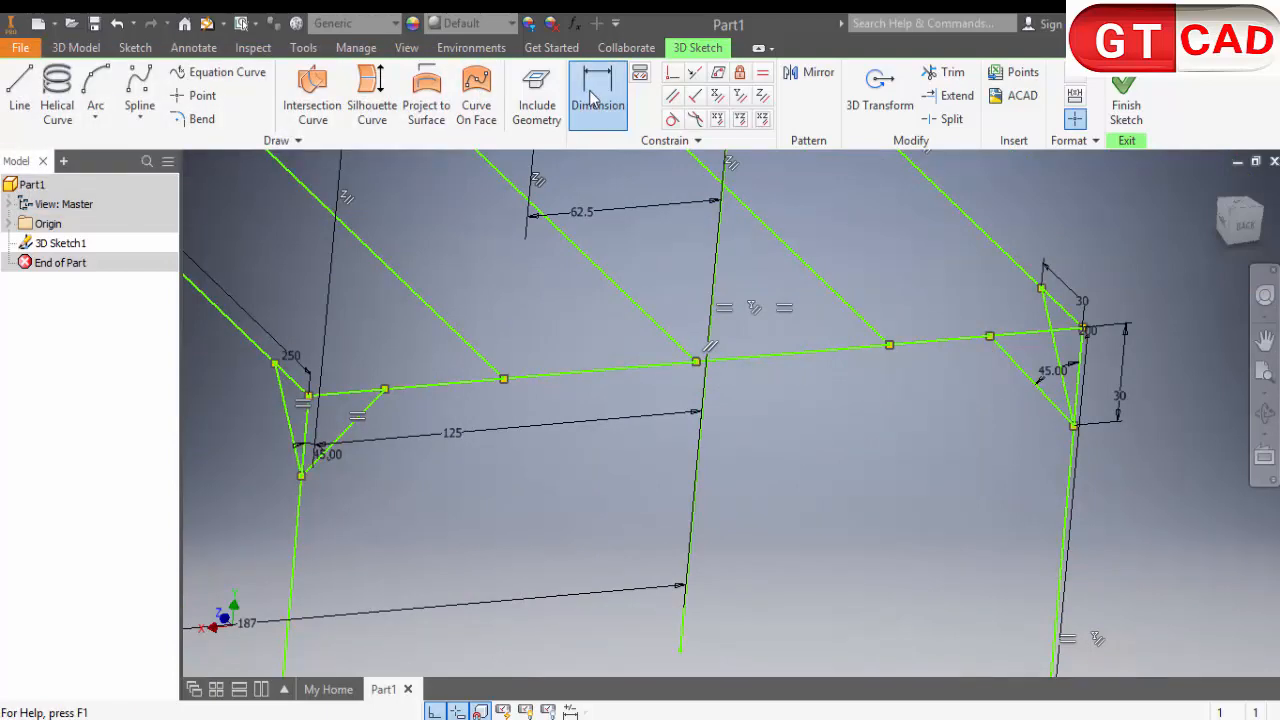
left_click(592, 100)
scroll(800, 368, "up", 6)
left_click(461, 421)
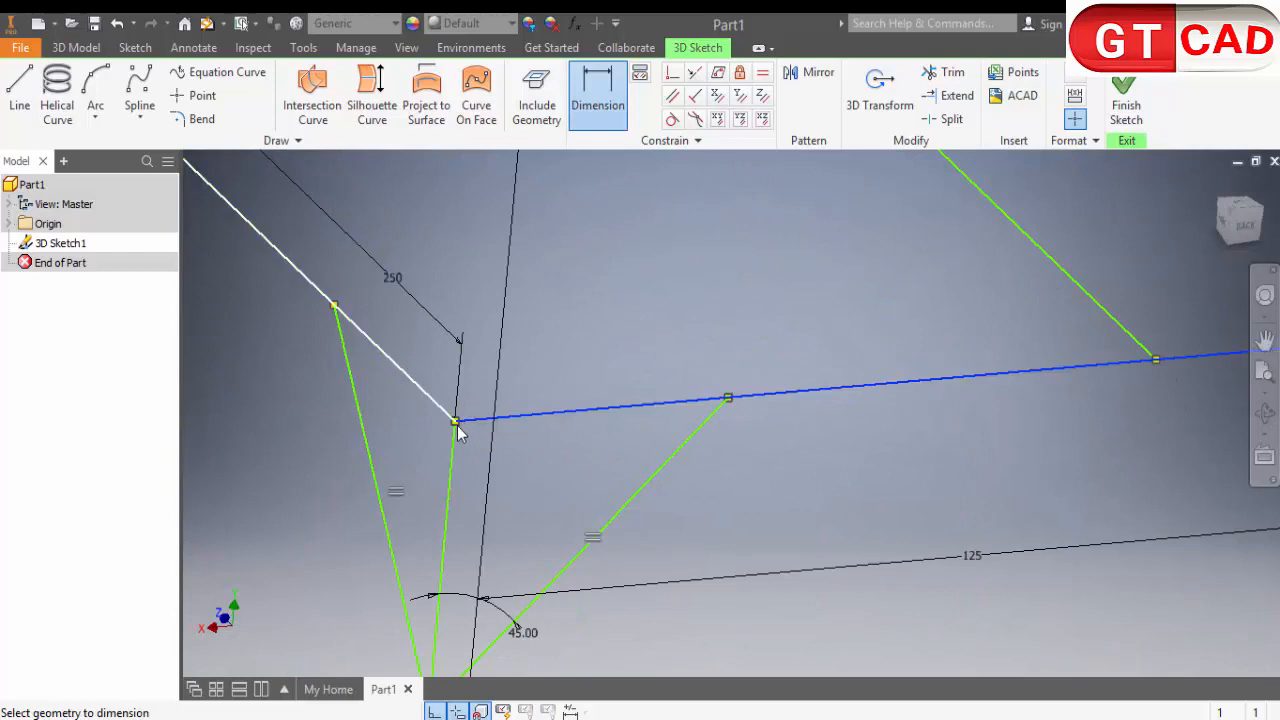
left_click(598, 98)
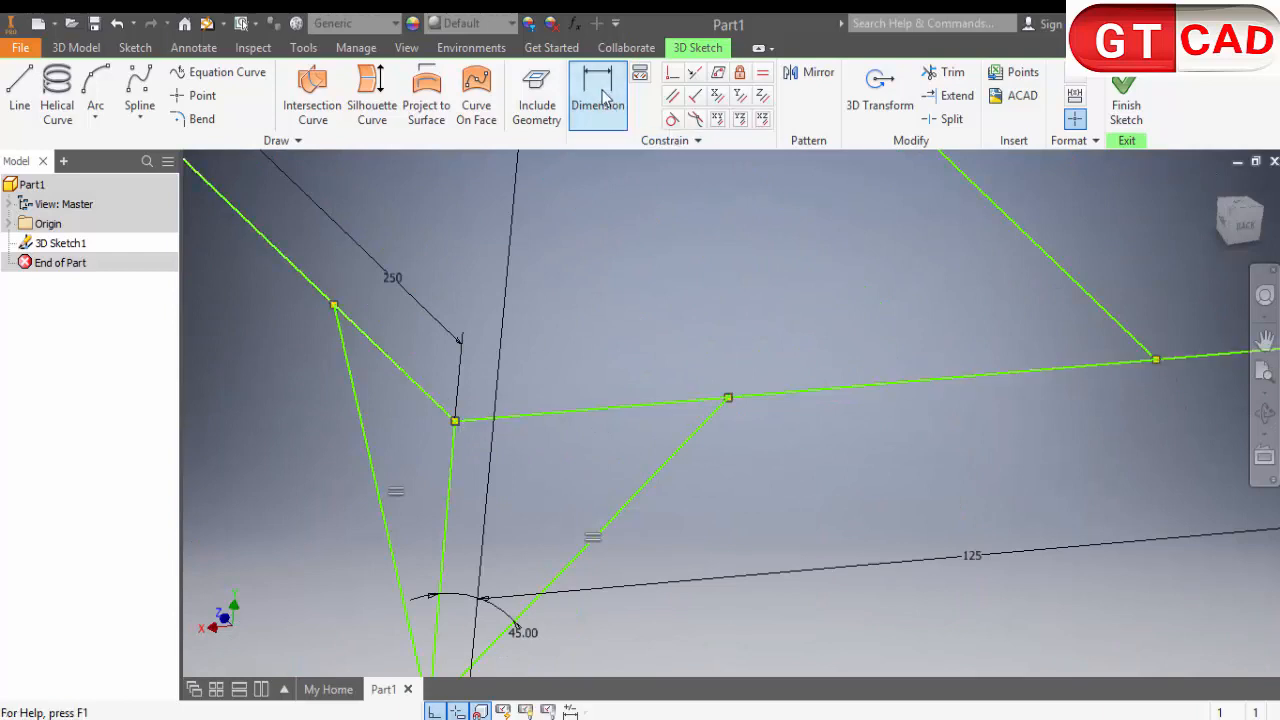
left_click(727, 397)
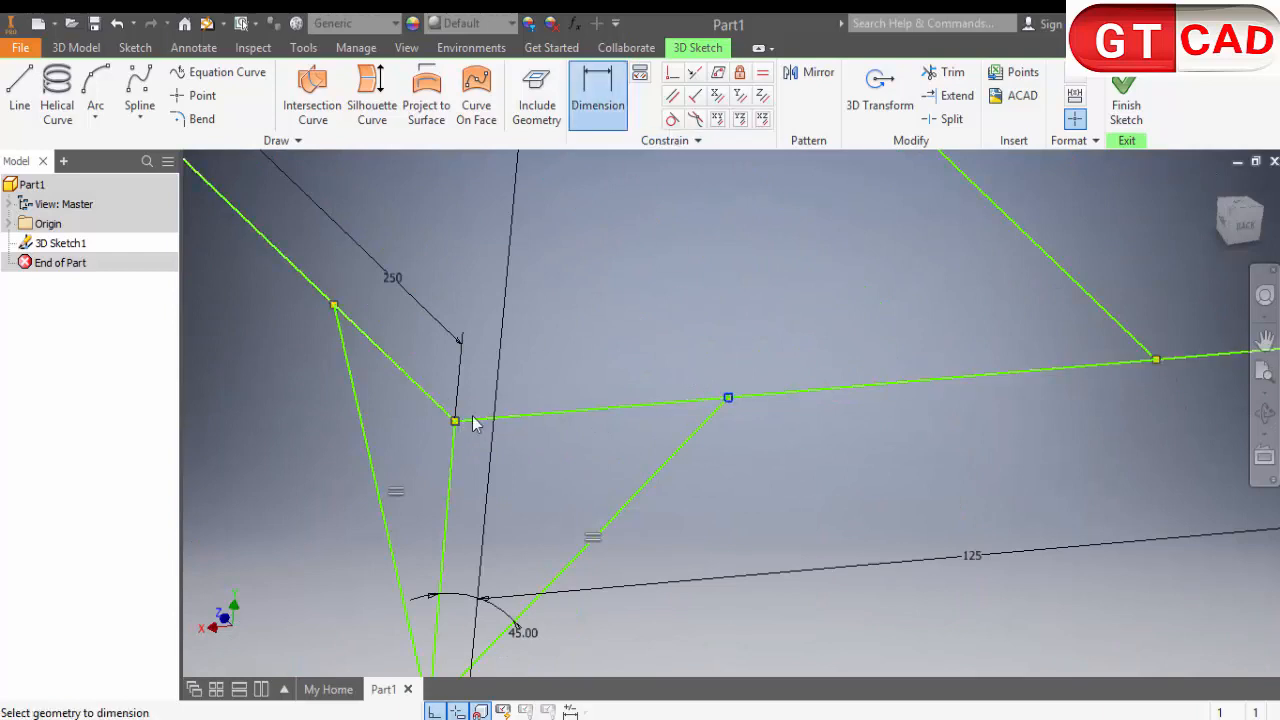
left_click(621, 396)
key("Escape")
Remove the remaining equal constraint between the two diagonal braces at the same corner
key("Escape")
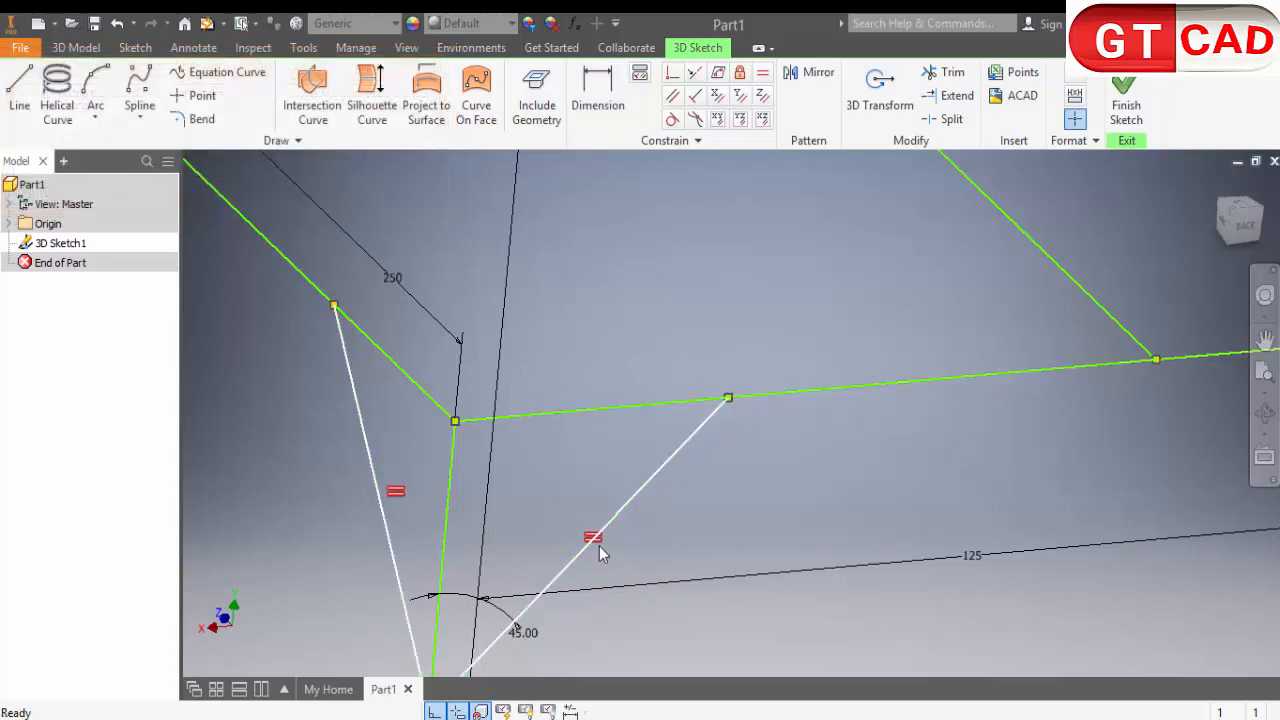
left_click(591, 100)
key("Escape")
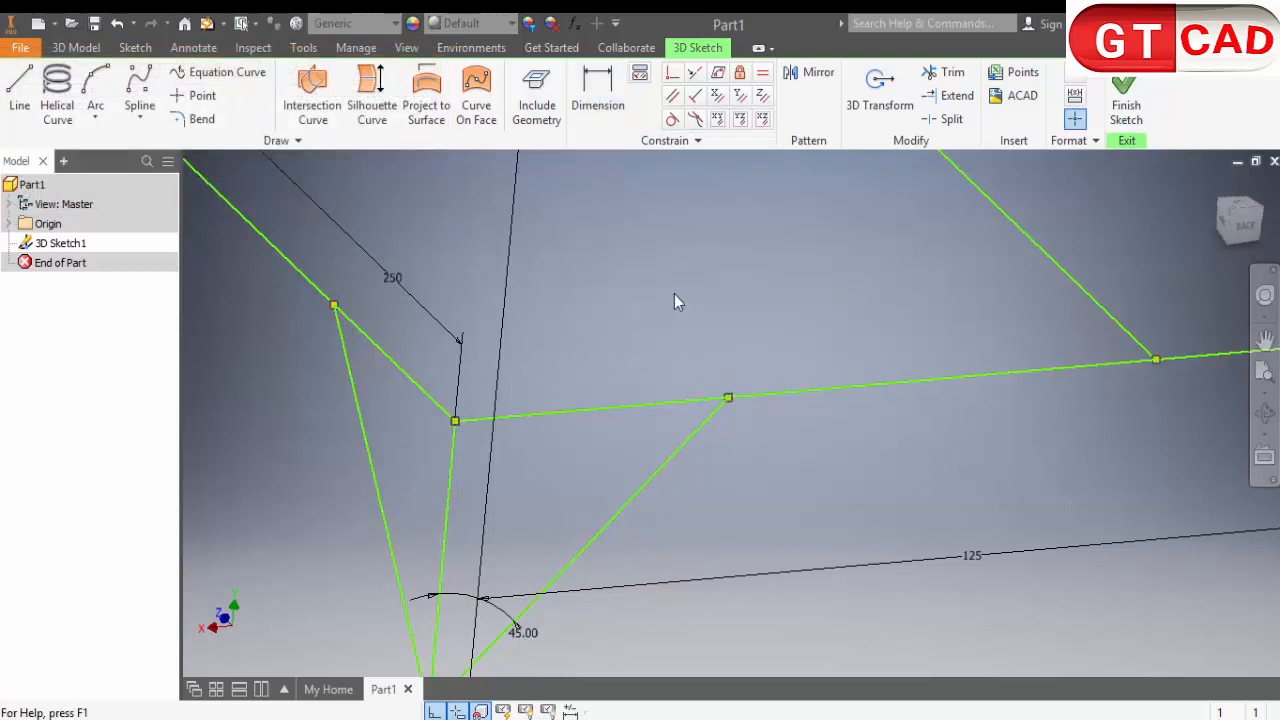
left_click(598, 100)
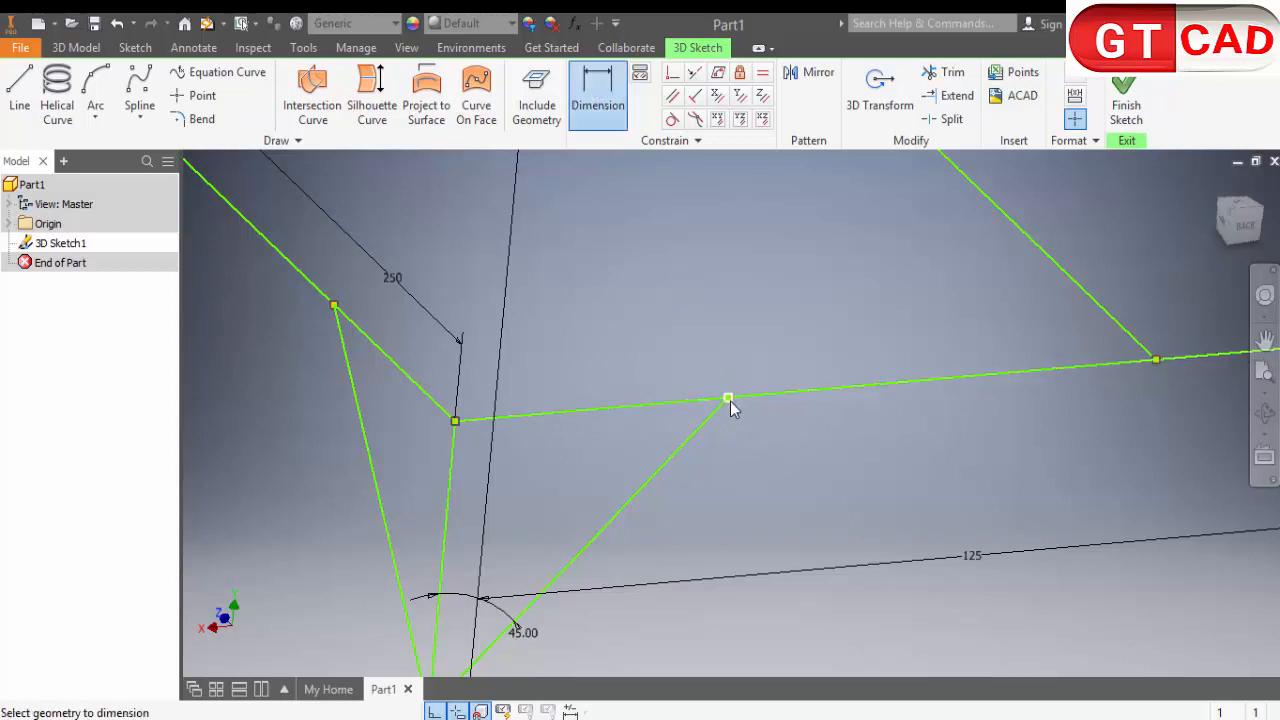
left_click(456, 422)
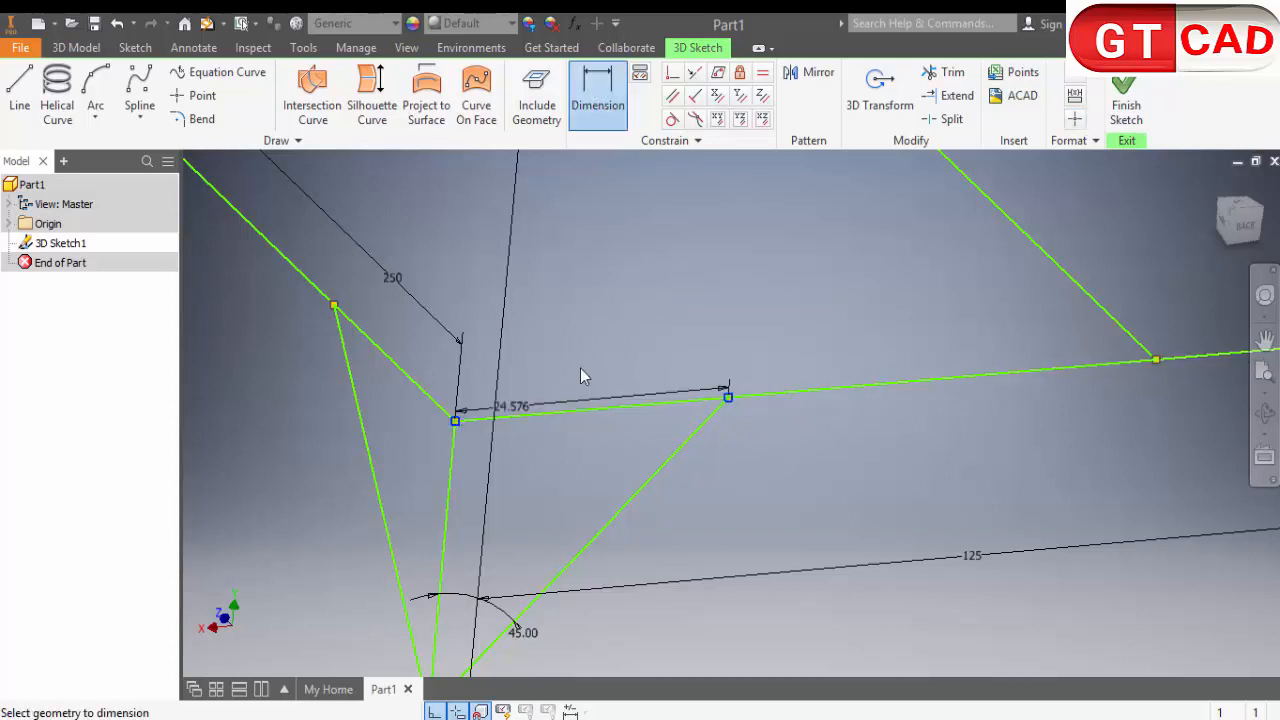
left_click(603, 439)
key("Escape")
Dimension the distance from this corner to the brace's end on the 250 mm beam as 30 mm
mouse_move(603, 439)
middle_mouse_down("shift")
mouse_move(817, 581)
mouse_move(779, 570)
mouse_move(806, 559)
mouse_move(649, 494)
mouse_move(681, 545)
mouse_move(569, 486)
mouse_move(652, 557)
middle_mouse_up("shift")
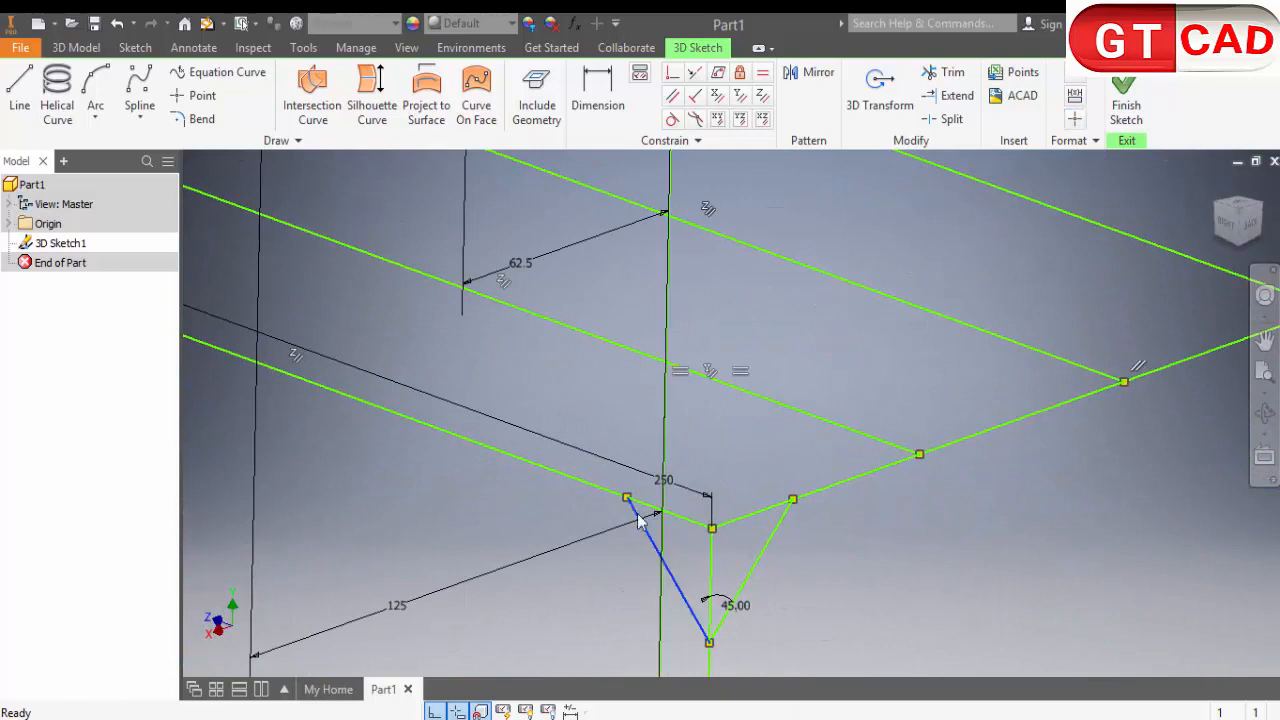
key("d")
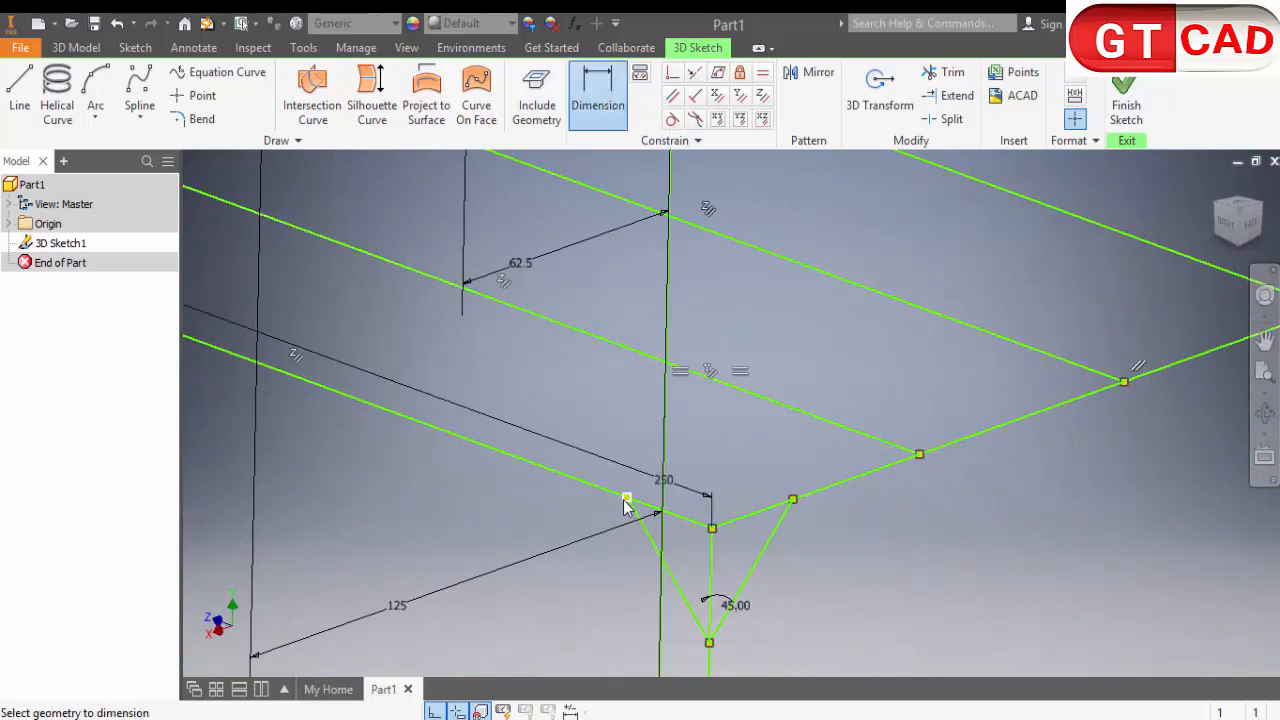
left_click(709, 525)
left_click(692, 502)
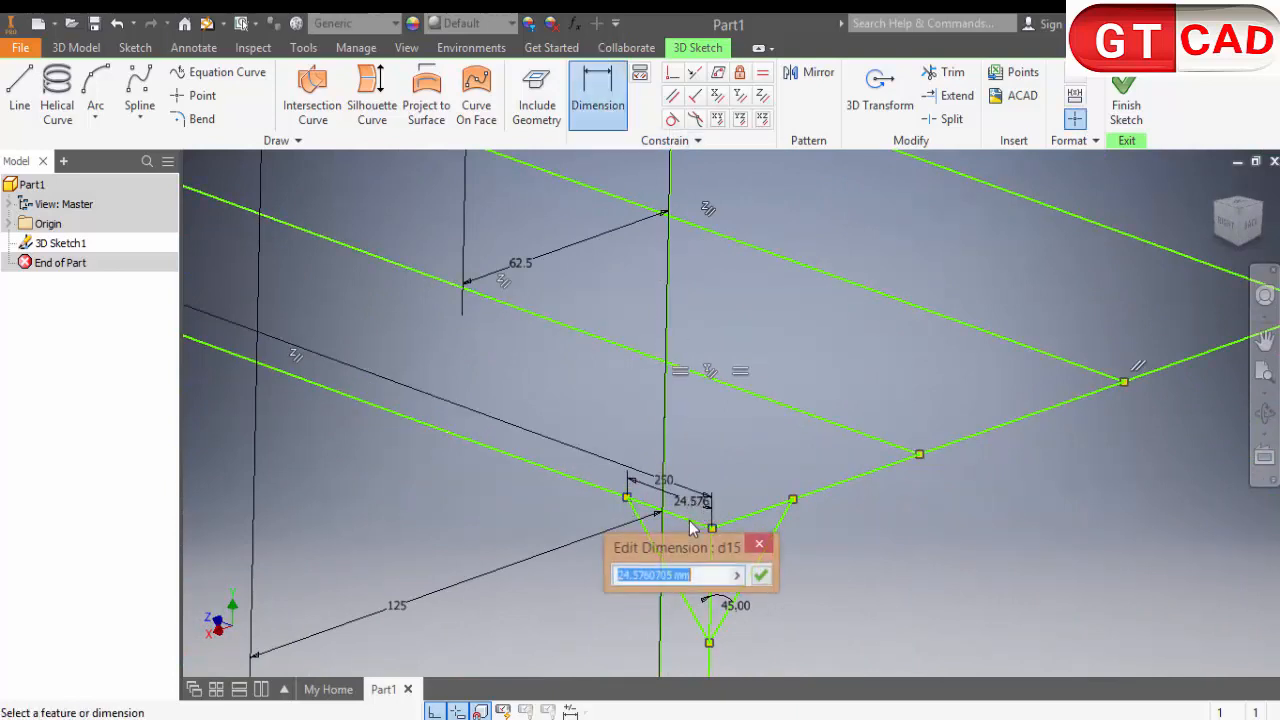
type("30")
key("Return")
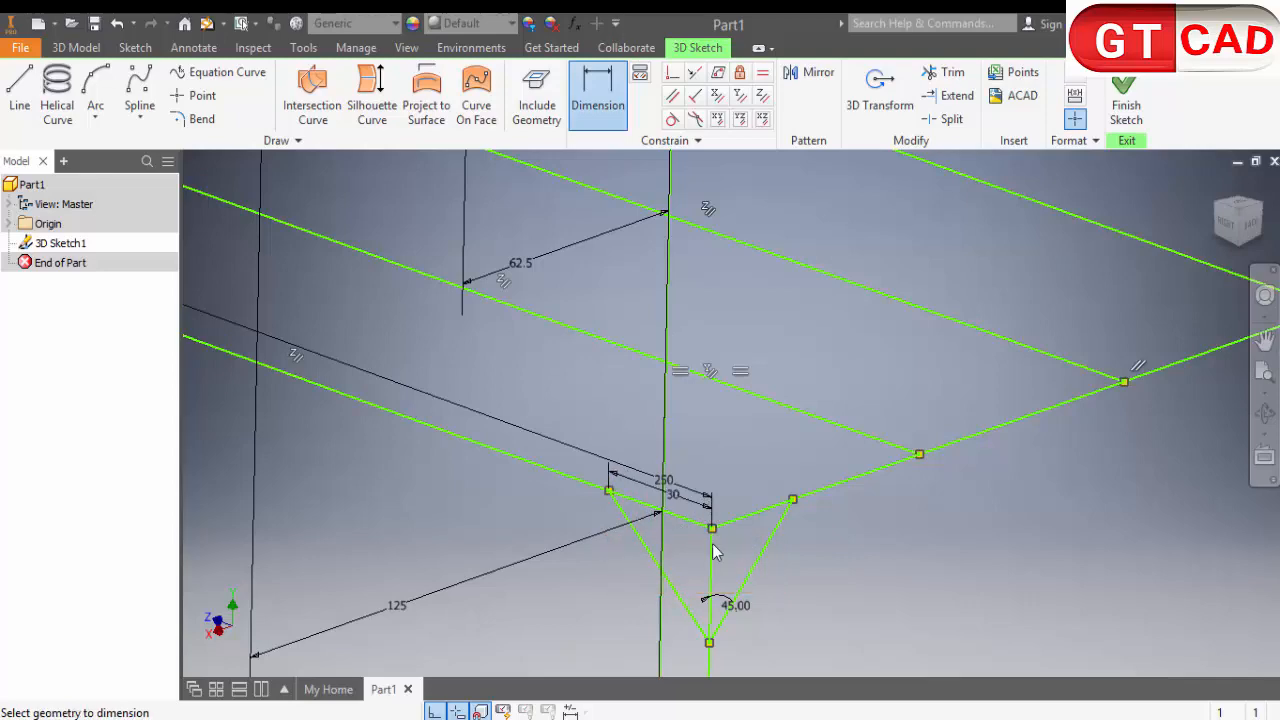
Delete the 45-degree angle dimension between the post and the diagonal brace
middle_click_drag(793, 600, 726, 606, "shift")
key("Escape")
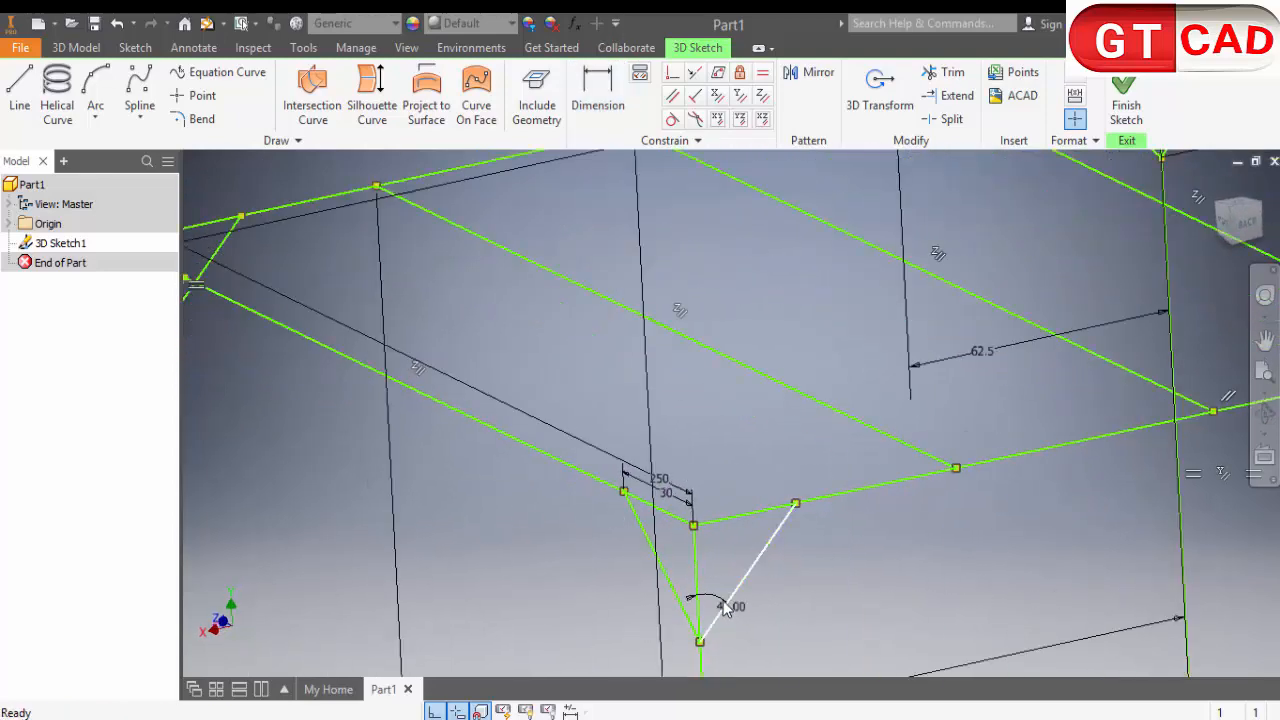
left_click(717, 595)
Dimension the distance from the same corner to the second brace's end on the adjoining beam as 30 mm
key("d")
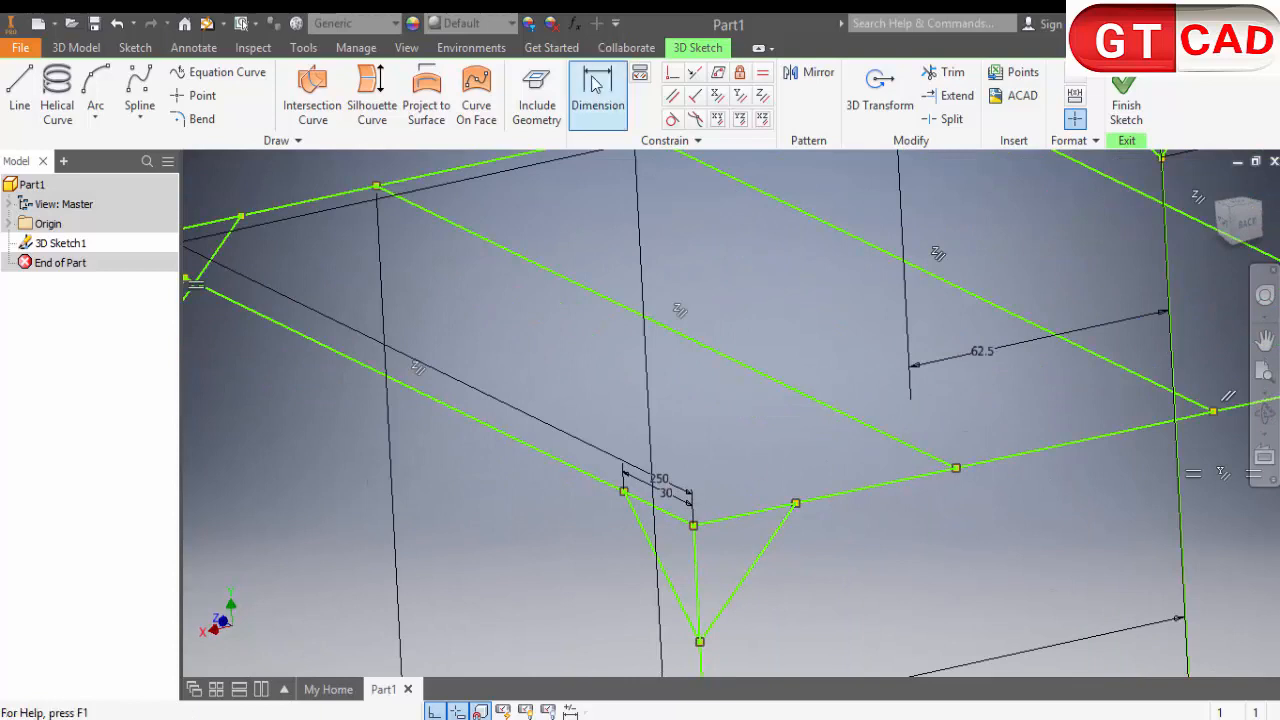
left_click(795, 505)
left_click(697, 525)
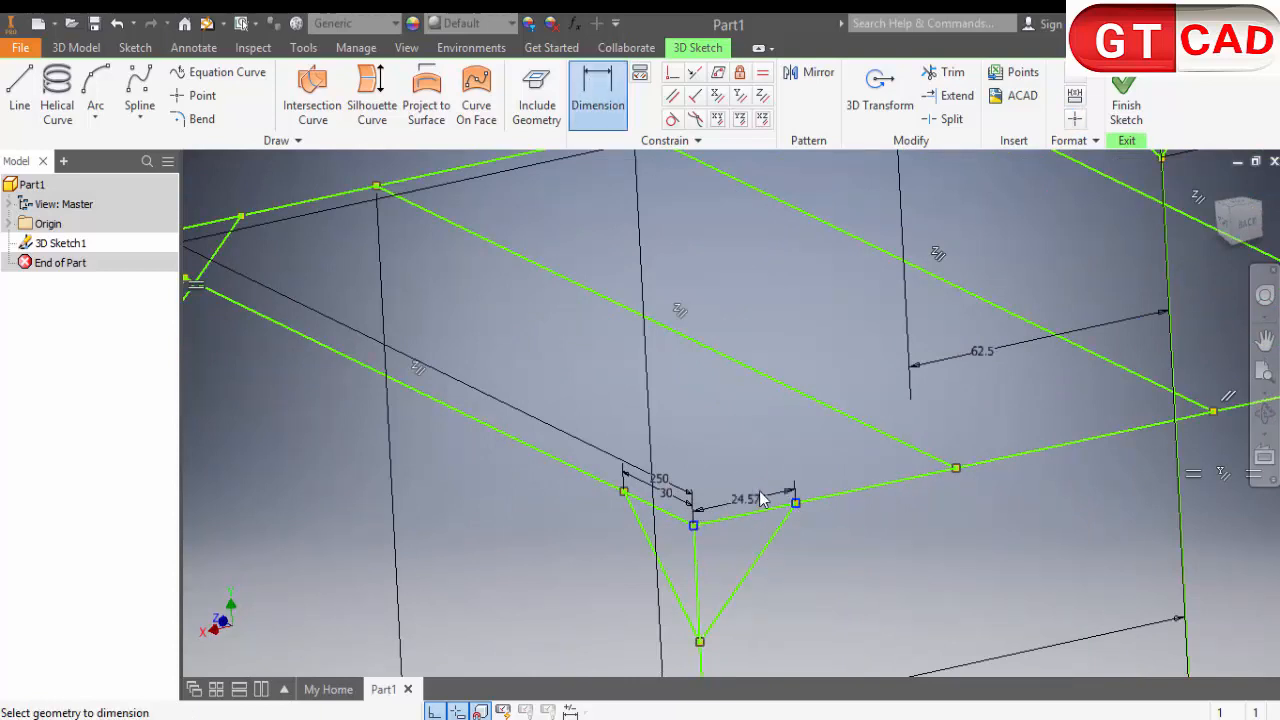
left_click(742, 521)
type("30")
key("Return")
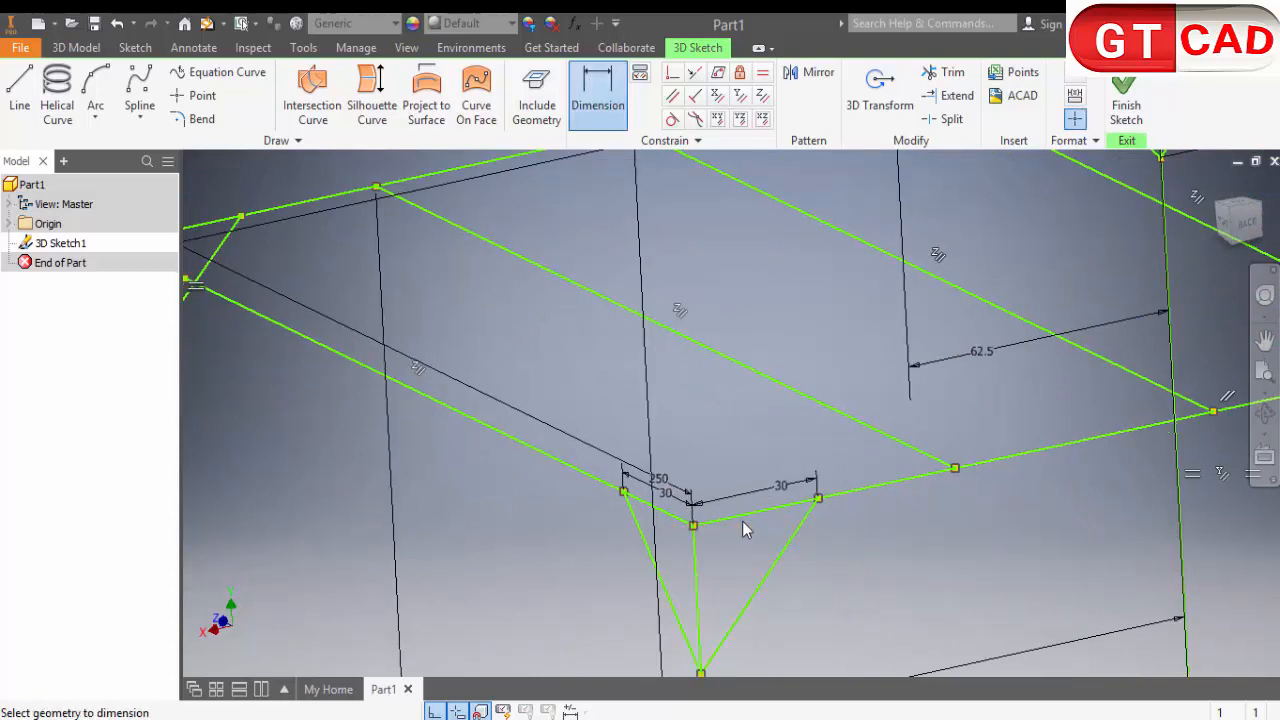
Try to make the undimensioned corner's brace equal in length to the facing brace at the other end of the 250 mm beam
scroll(776, 500, "down", 3)
left_click_drag(806, 520, 822, 525, "shift")
middle_click_drag(822, 525, 877, 521, "shift")
scroll(877, 521, "down", 3)
mouse_move(695, 547)
middle_mouse_down("shift")
mouse_move(735, 551)
mouse_move(656, 496)
mouse_move(594, 556)
mouse_move(711, 334)
middle_mouse_up("shift")
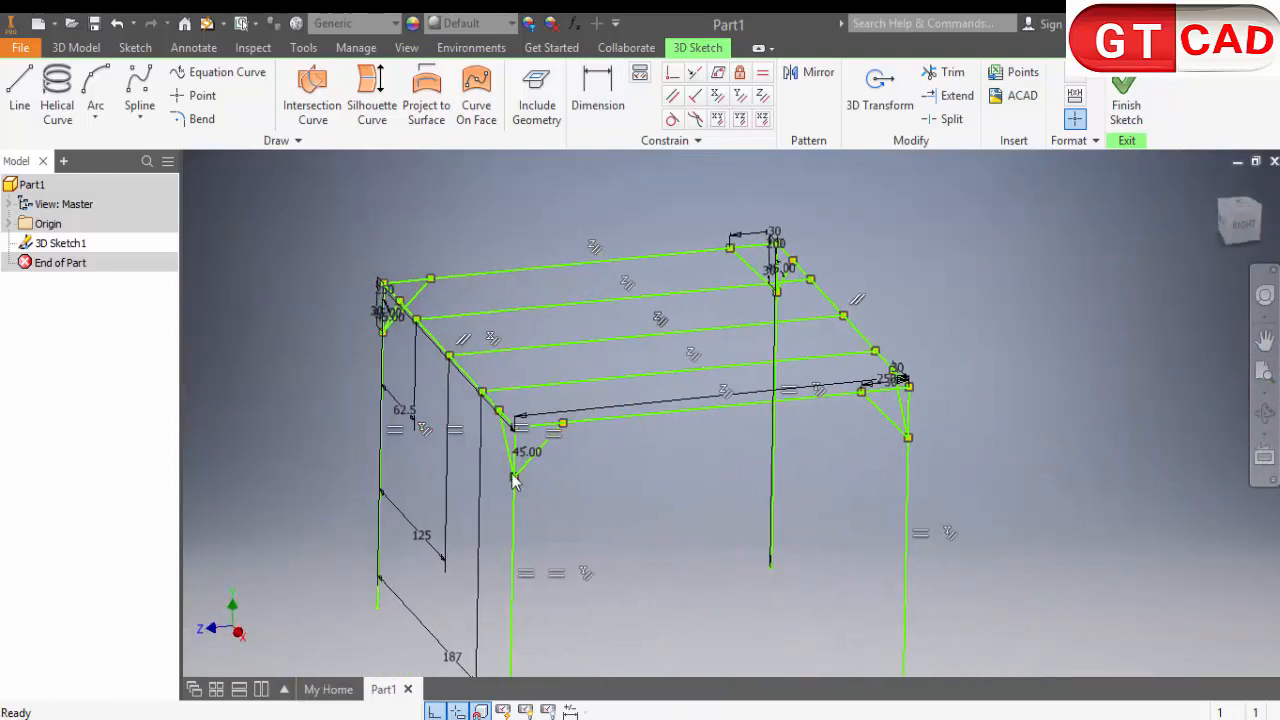
scroll(520, 470, "up", 3)
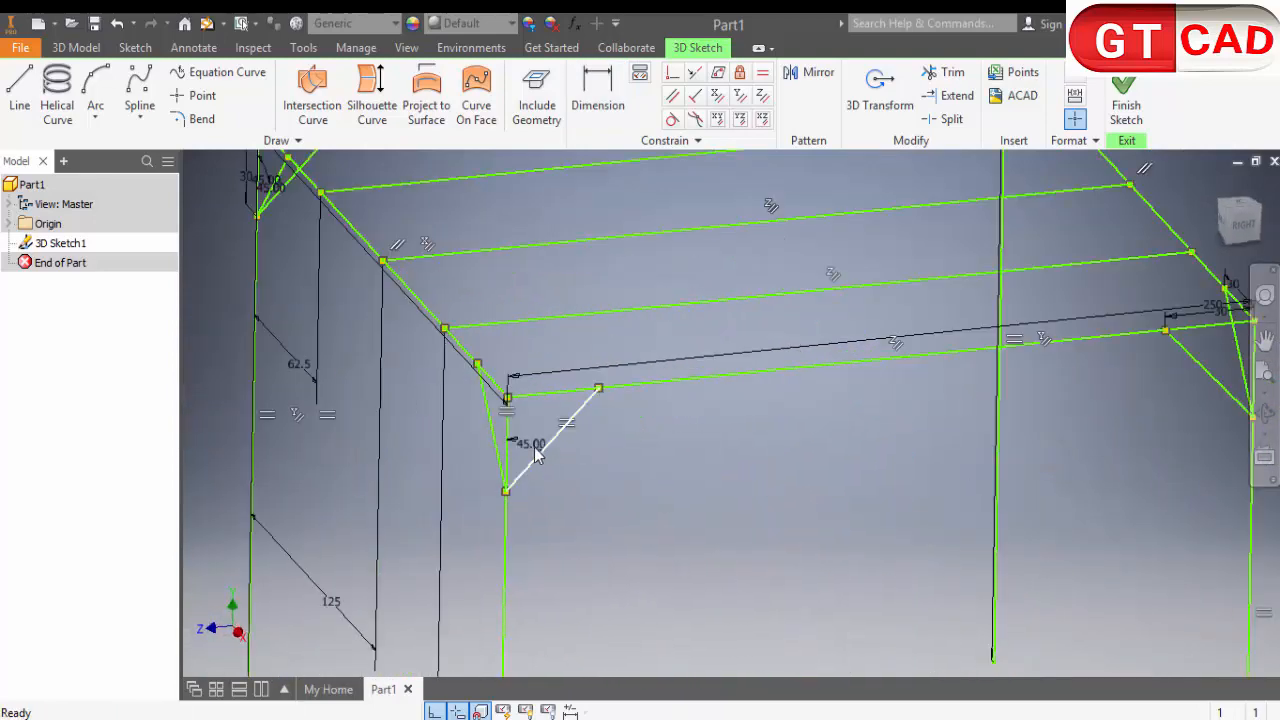
left_click(677, 100)
left_click(762, 72)
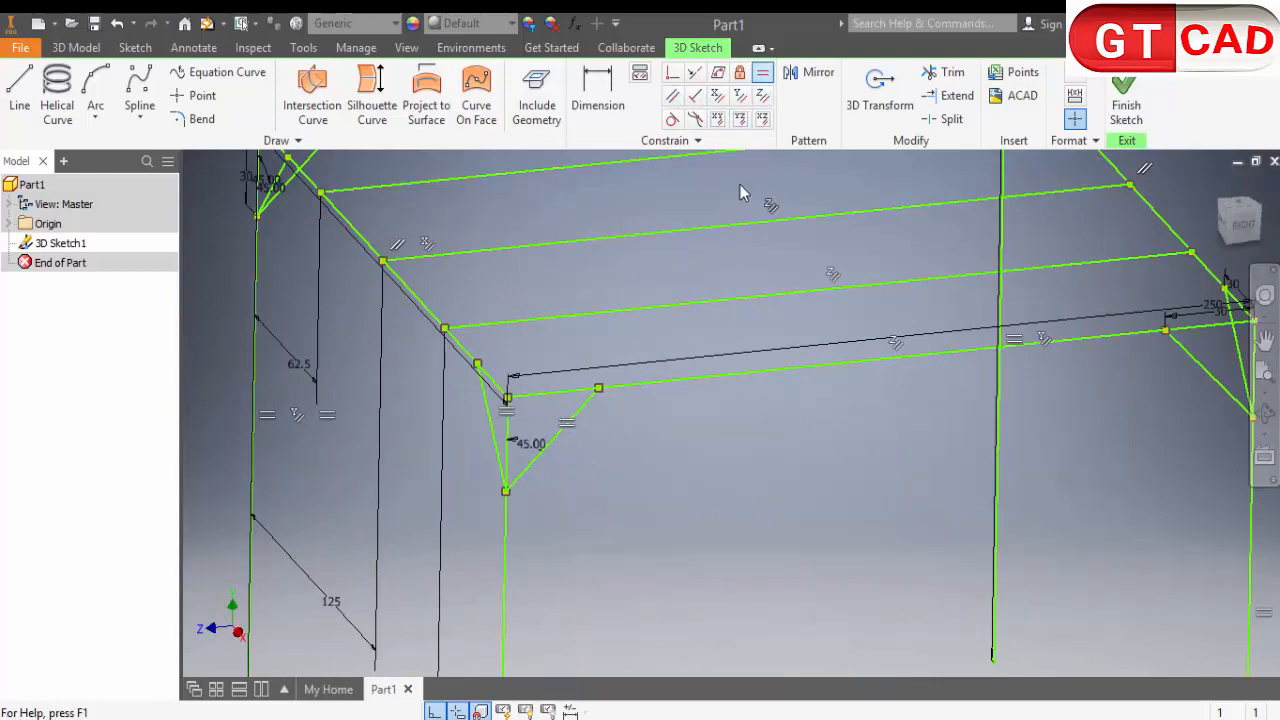
left_click(562, 428)
middle_click_drag(1113, 378, 880, 373)
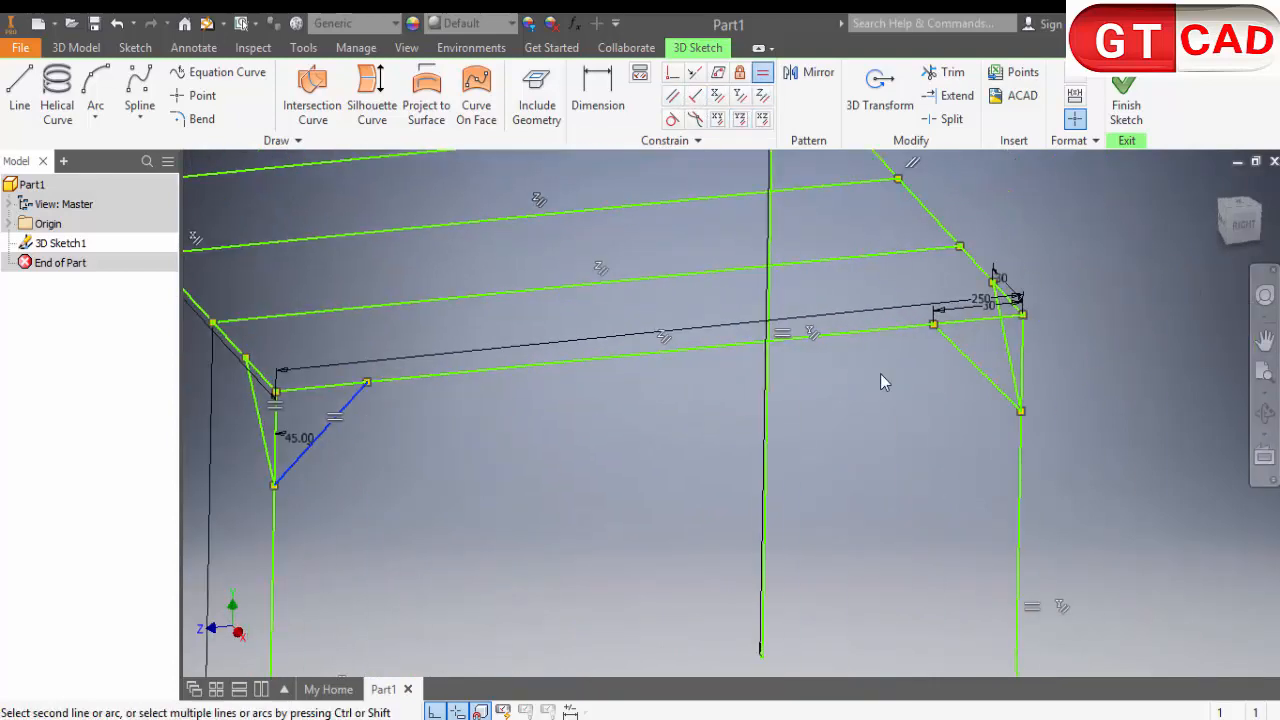
left_click(991, 377)
Try to apply an equal constraint between the two diagonal braces at the corner with the 45-degree angle
middle_click_drag(531, 480, 584, 476, "shift")
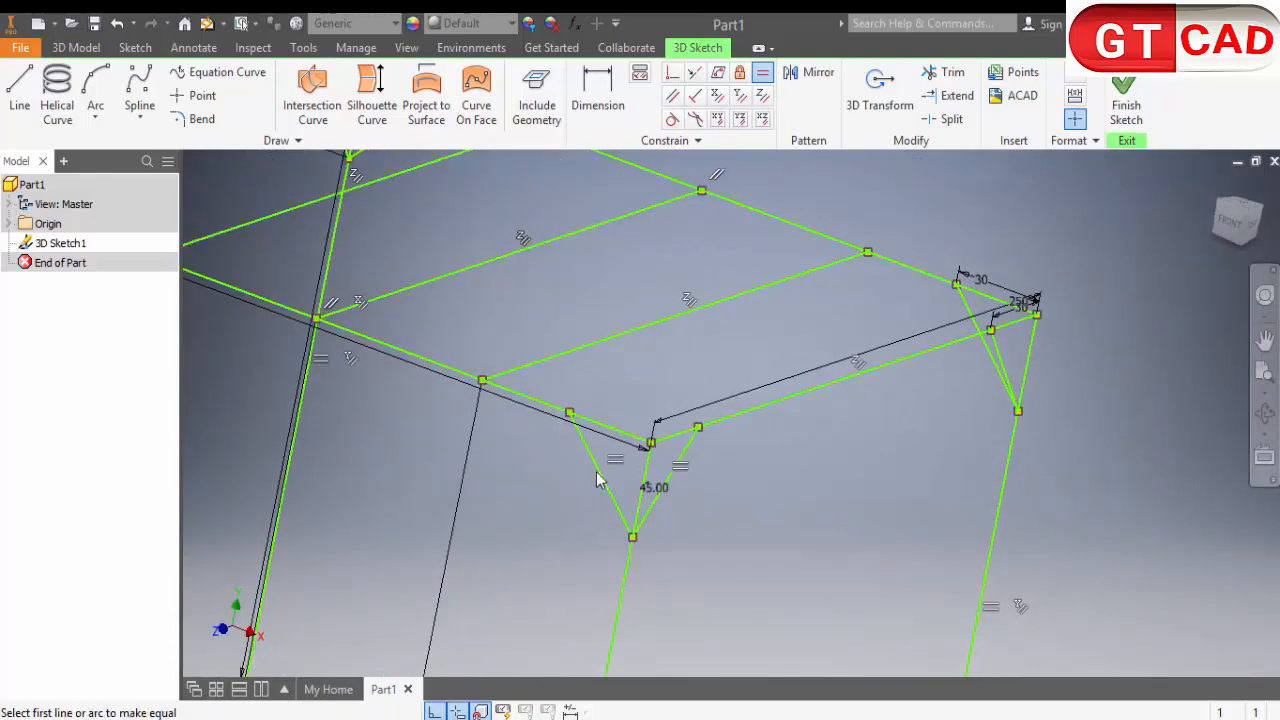
left_click(600, 474)
left_click(650, 513)
key("Escape")
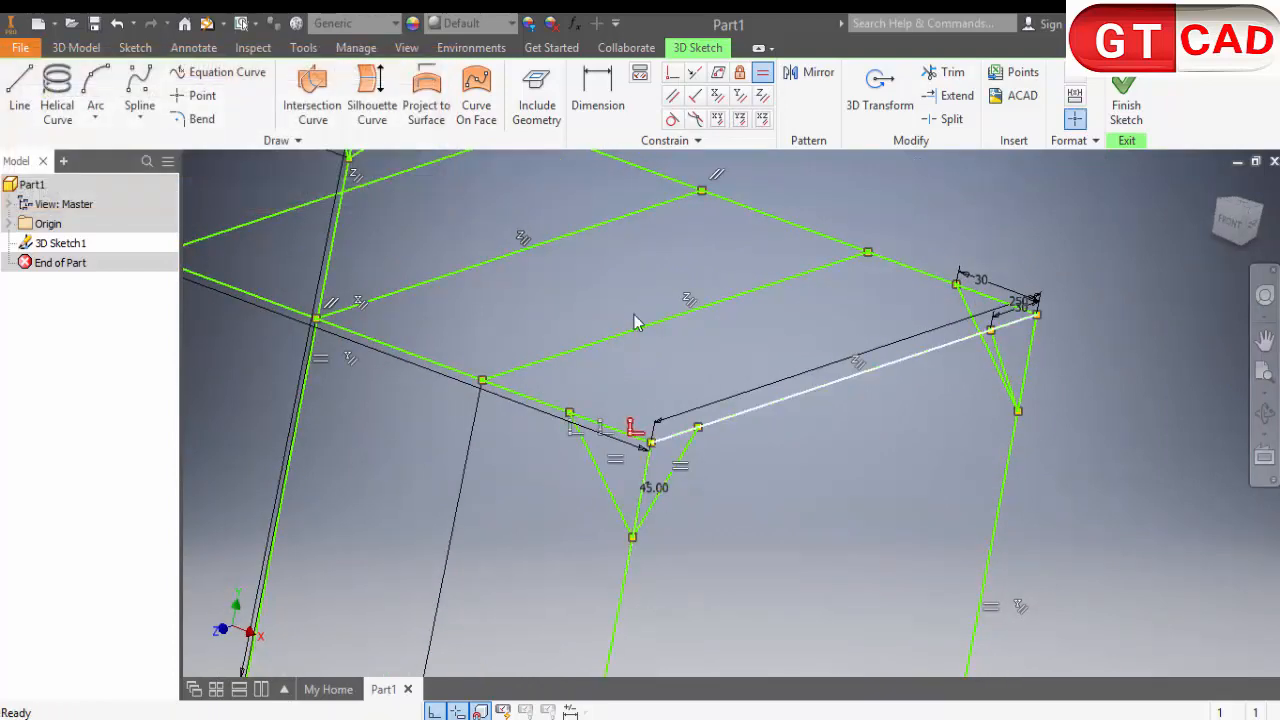
left_click(598, 87)
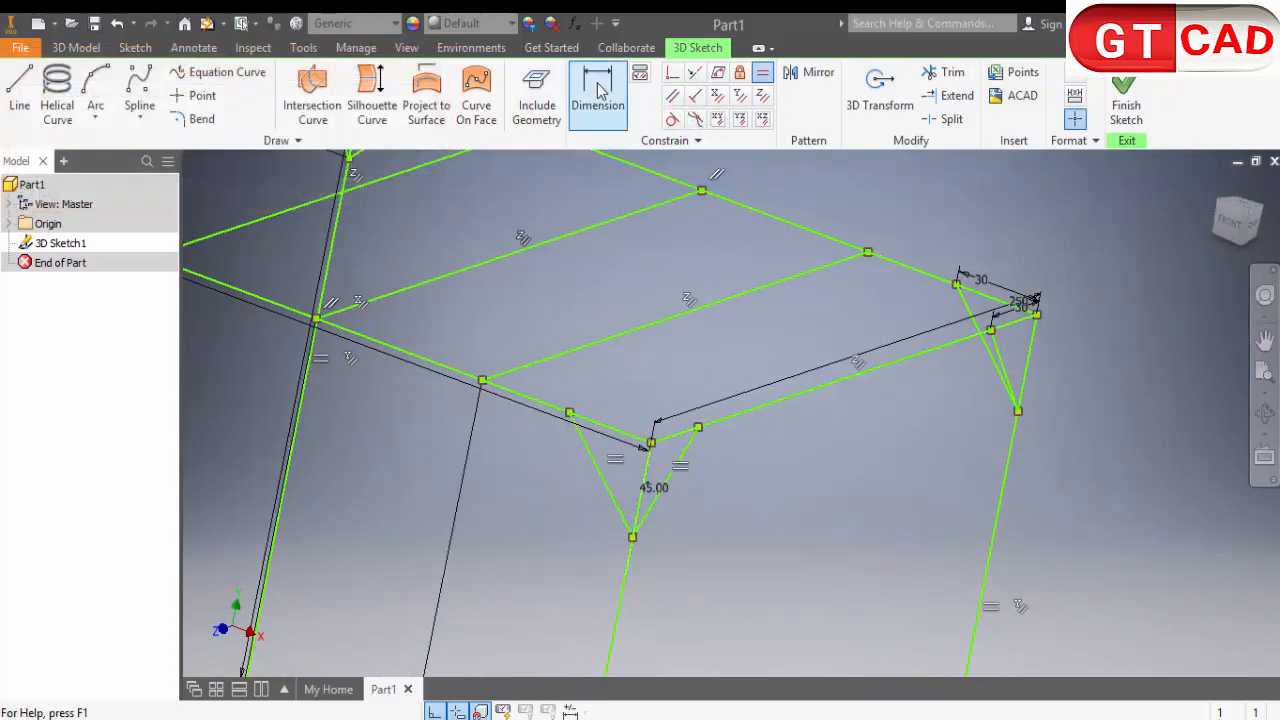
left_click(639, 418)
key("Escape")
key("Escape")
Delete the equal constraint between the two corner braces and the 45-degree angle dimension at that corner
left_click(622, 459)
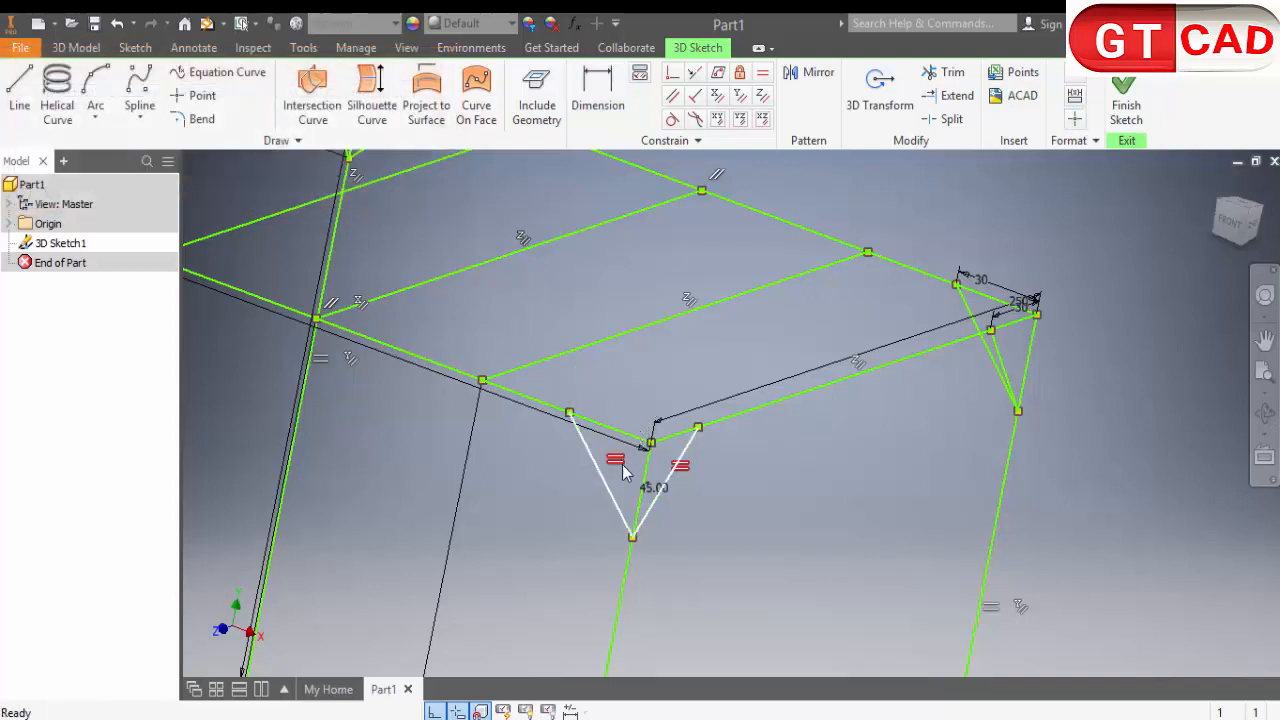
key("Delete")
left_click(655, 488)
key("Delete")
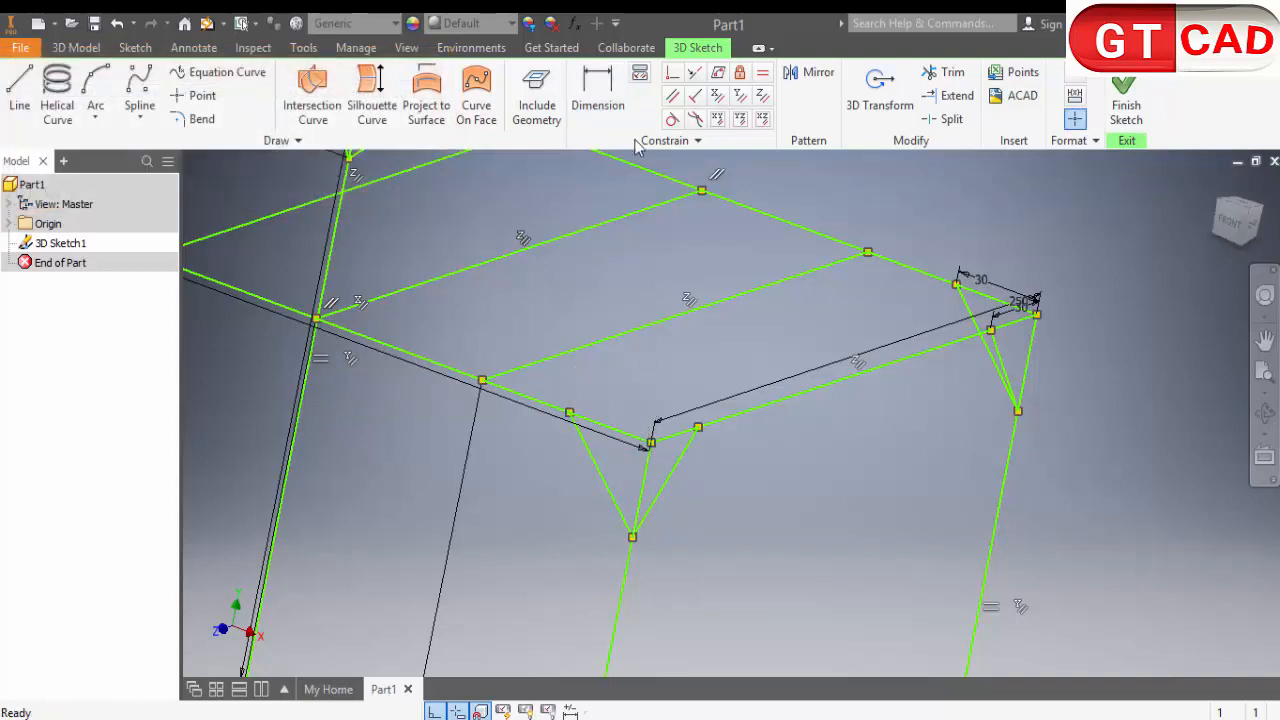
Apply equal constraints between the corner's two braces and to the facing brace at the other end of the 250 mm beam
left_click(762, 72)
left_click(594, 457)
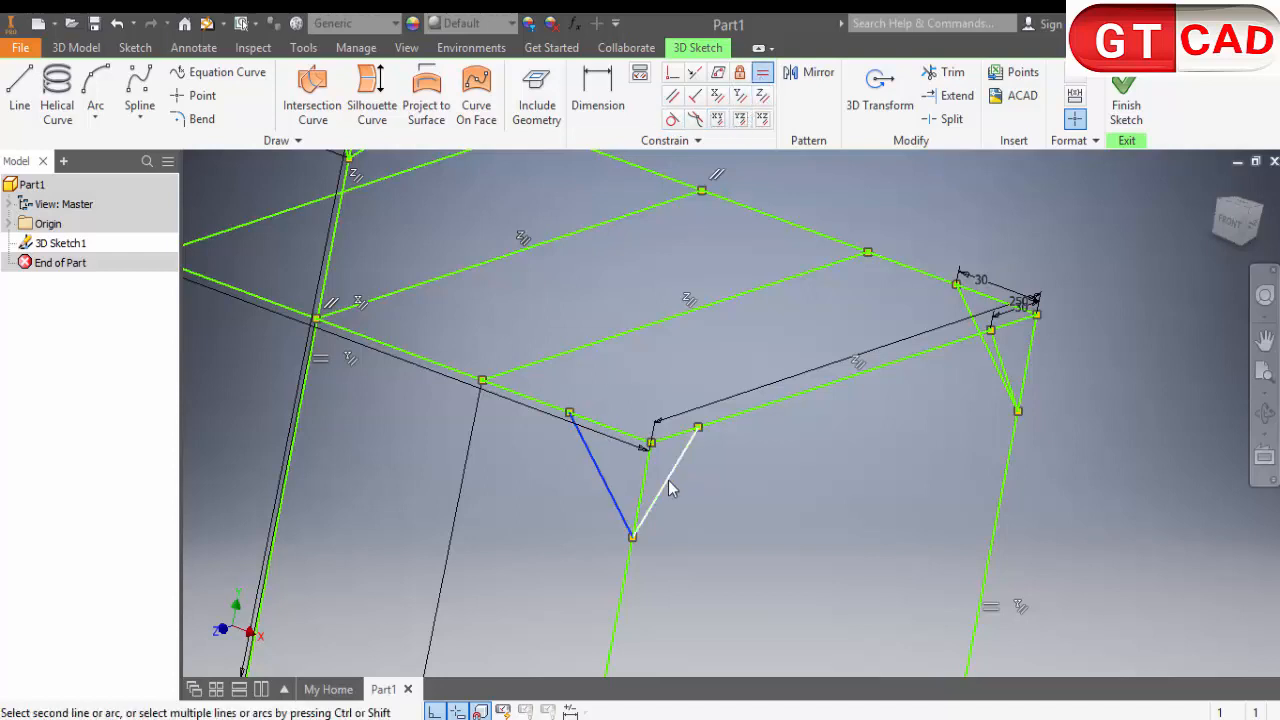
left_click(670, 488)
left_click(1007, 382)
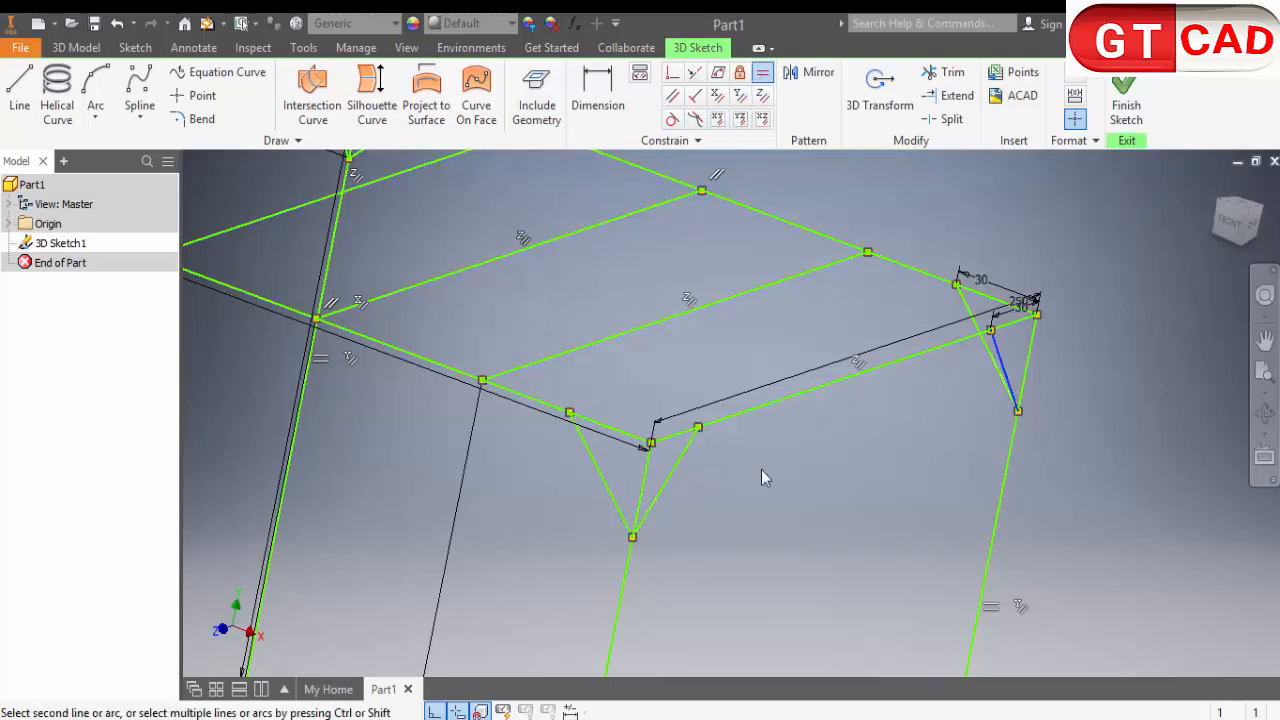
left_click(690, 487)
key("Return")
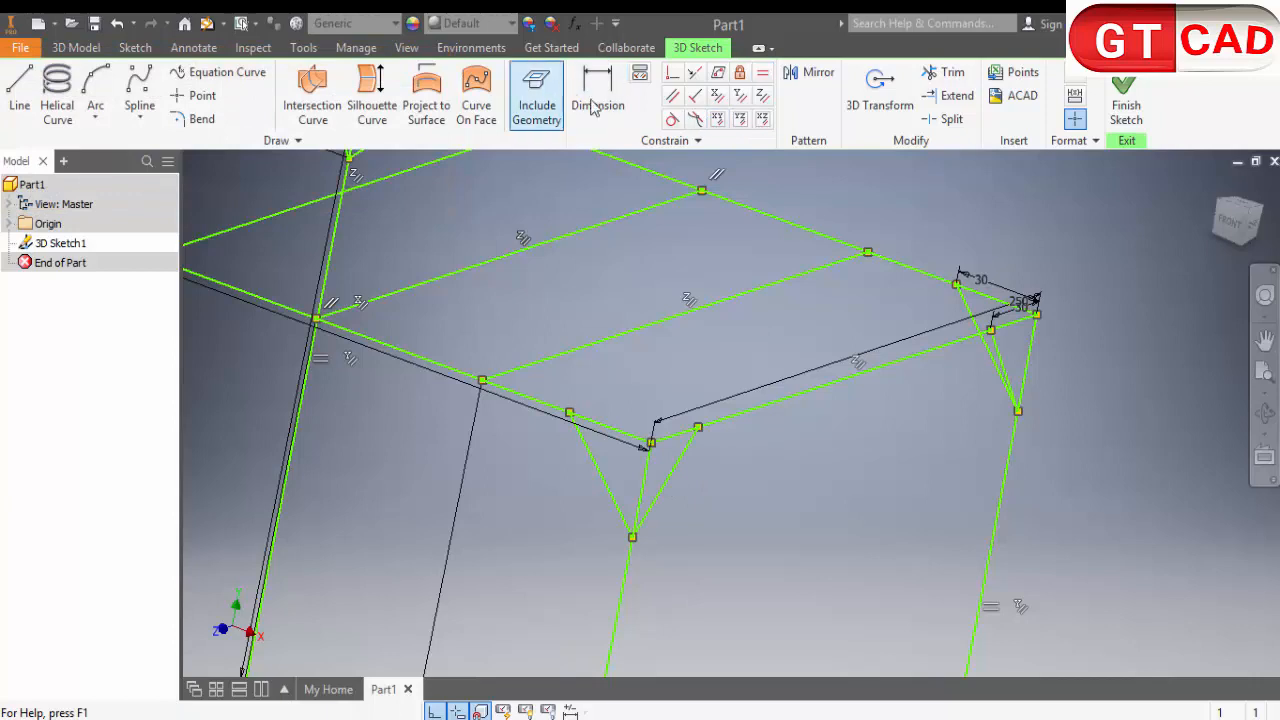
Dimension the distance from the corner to the brace's end on the 250 mm beam as 30 mm
left_click(598, 95)
left_click(651, 442)
left_click(698, 427)
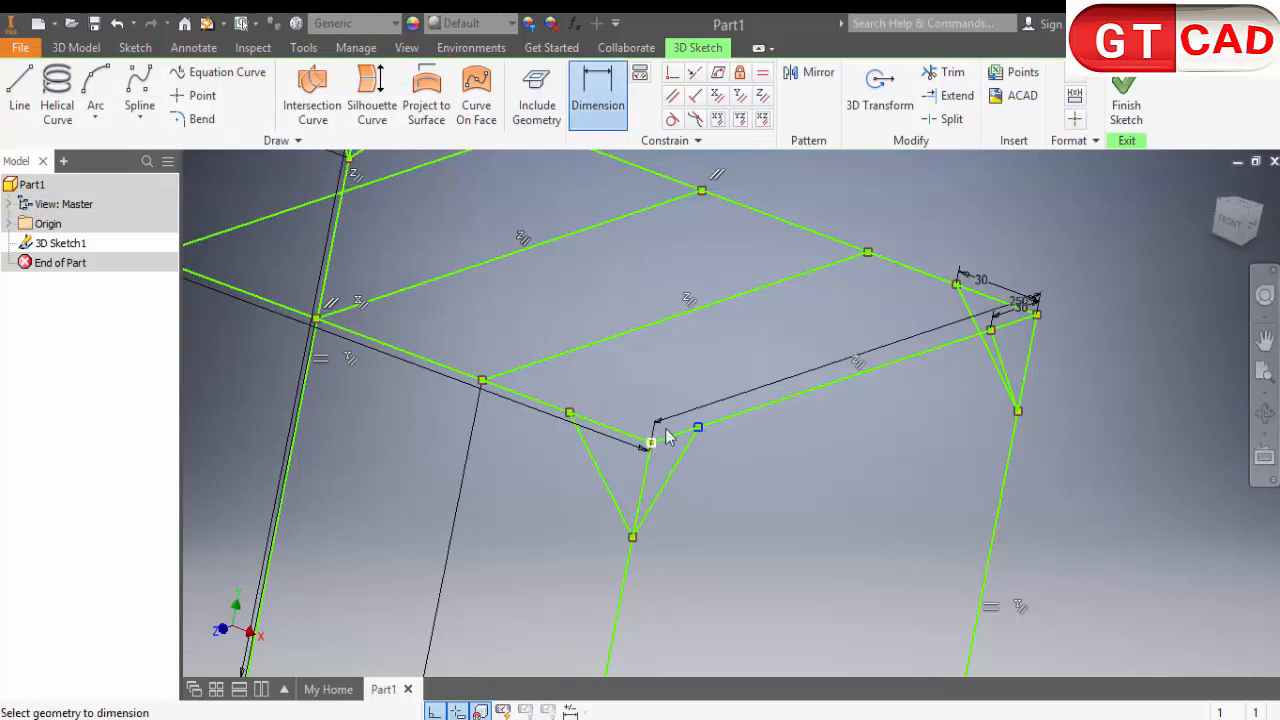
left_click(702, 389)
type("30")
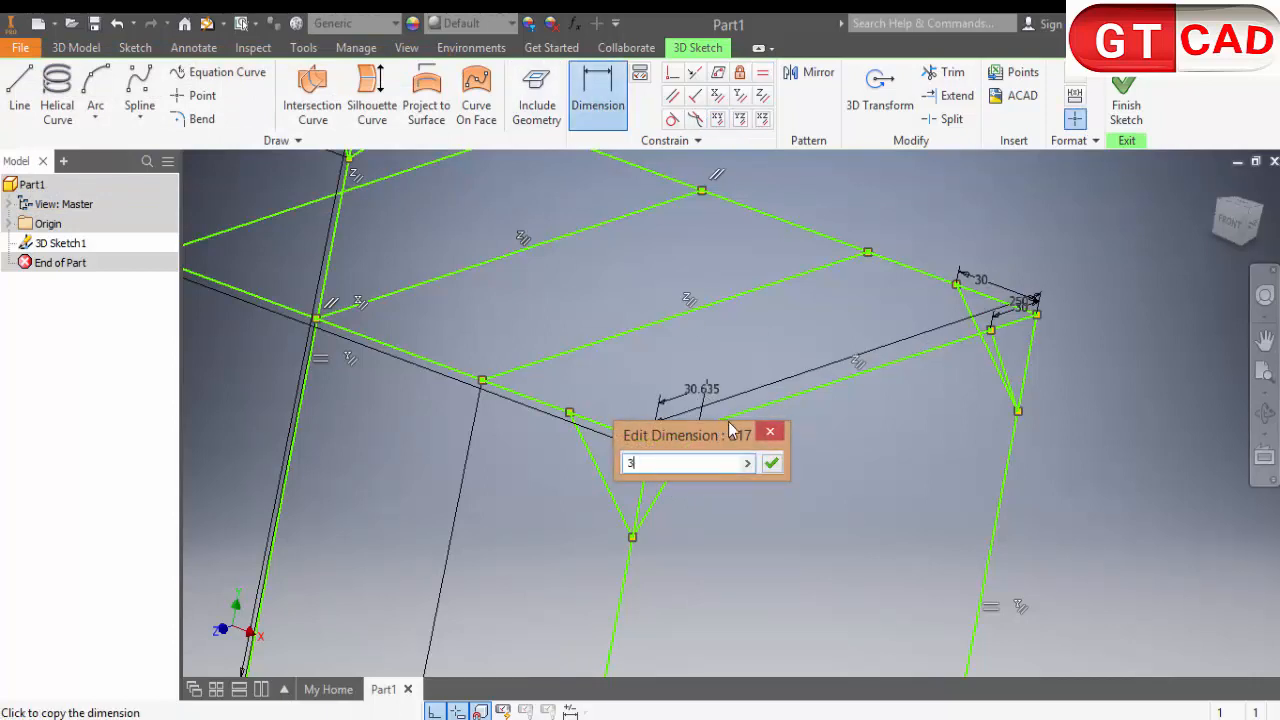
key("Return")
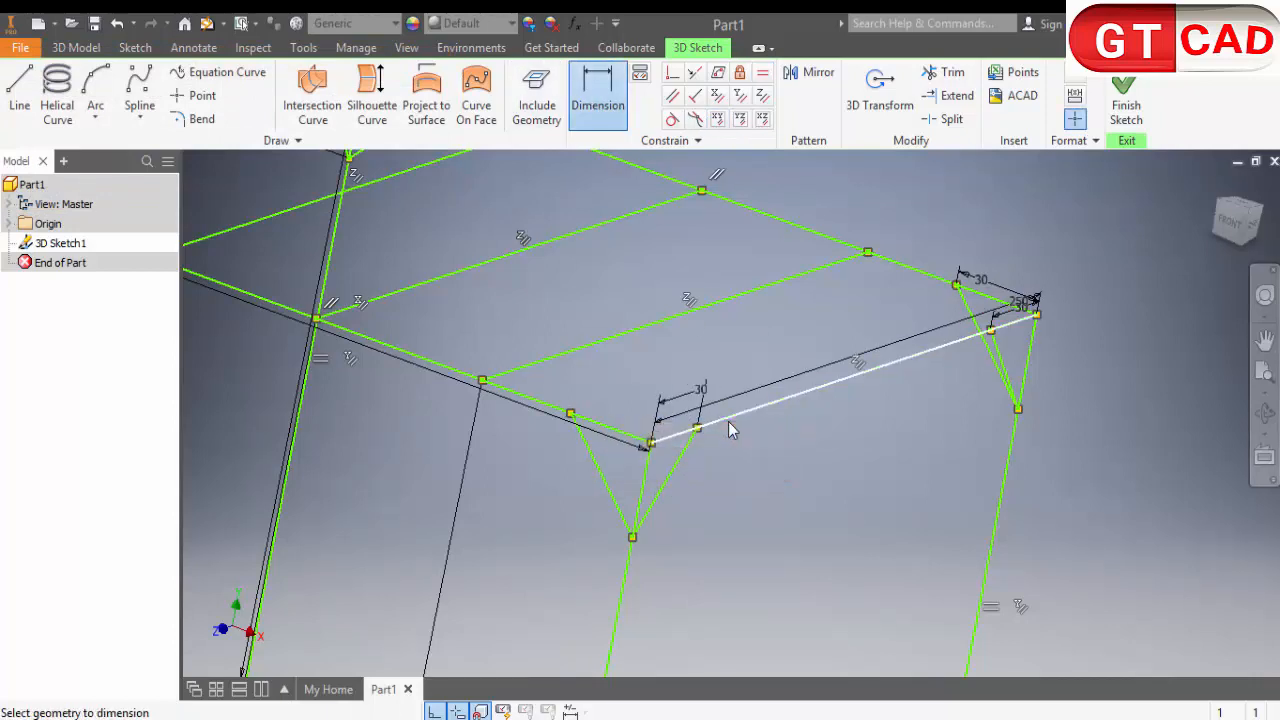
left_click(571, 414)
left_click(651, 442)
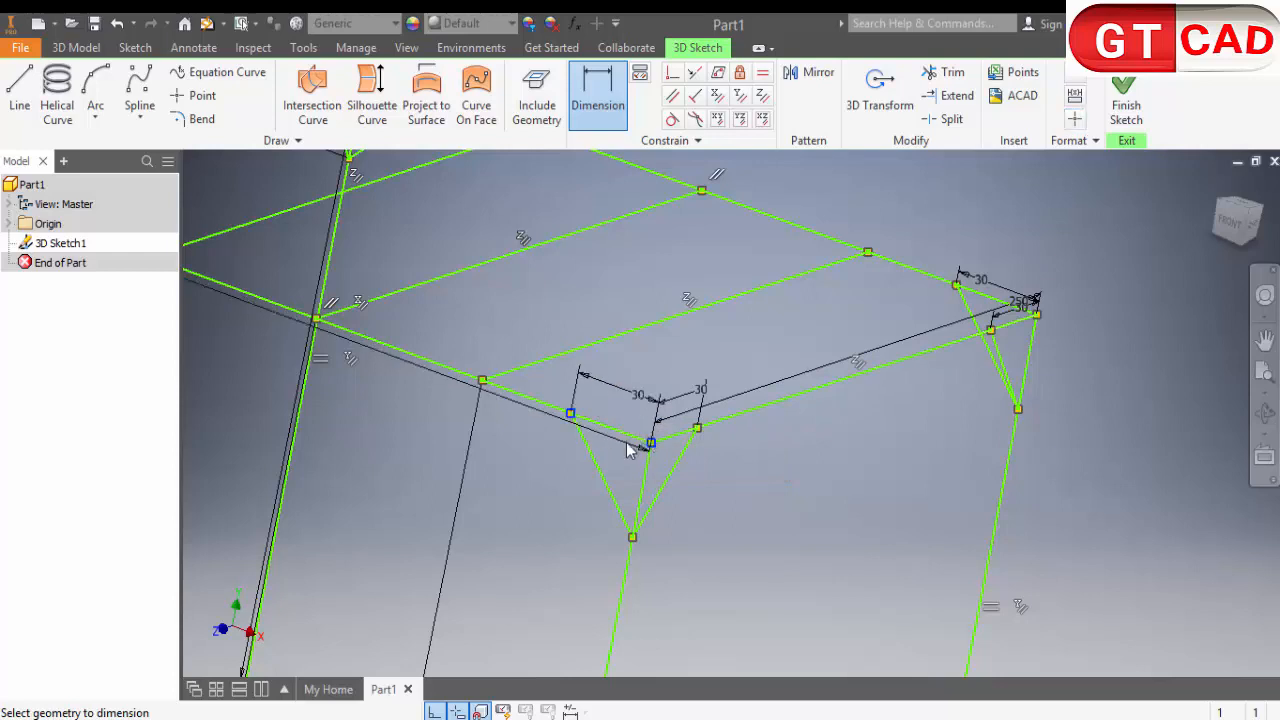
left_click(736, 570)
key("Escape")
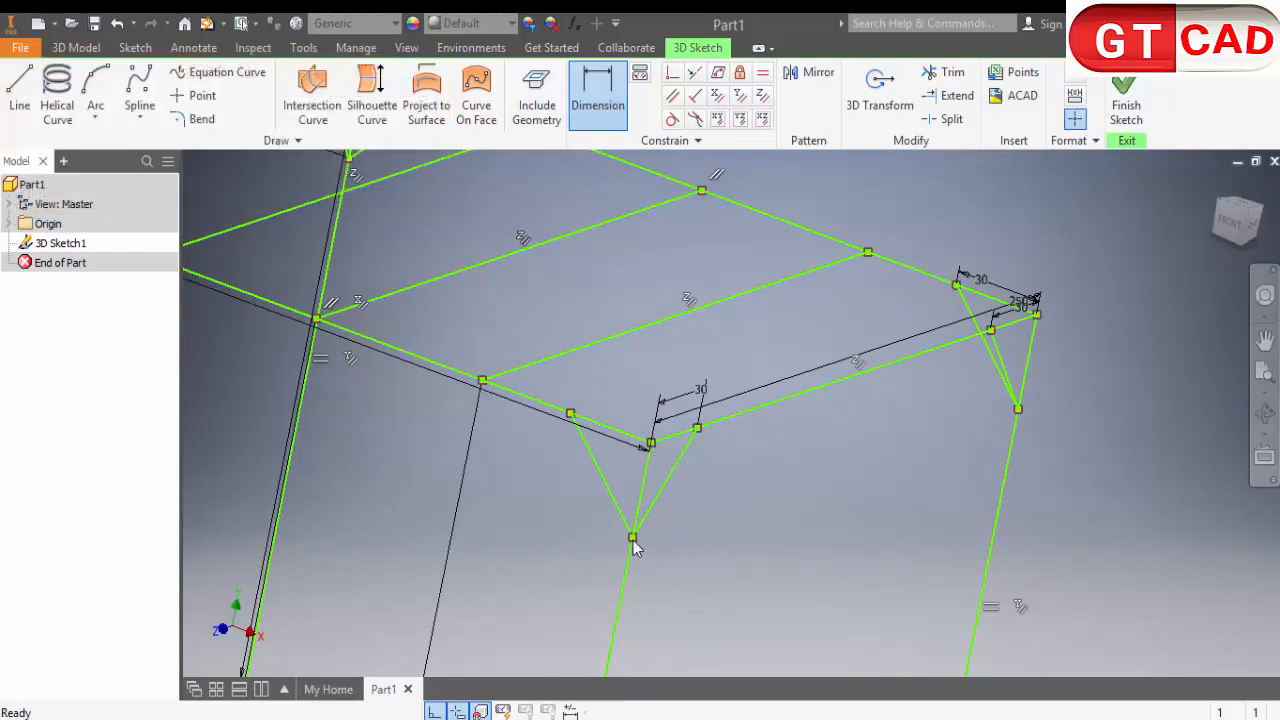
Hide all constraint symbols in the 3D sketch
scroll(552, 516, "up", 3)
middle_click_drag(466, 526, 385, 500, "shift")
middle_click_drag(290, 500, 461, 561)
middle_click_drag(478, 620, 454, 369)
scroll(456, 372, "up", 2)
middle_click_drag(530, 420, 574, 440, "shift")
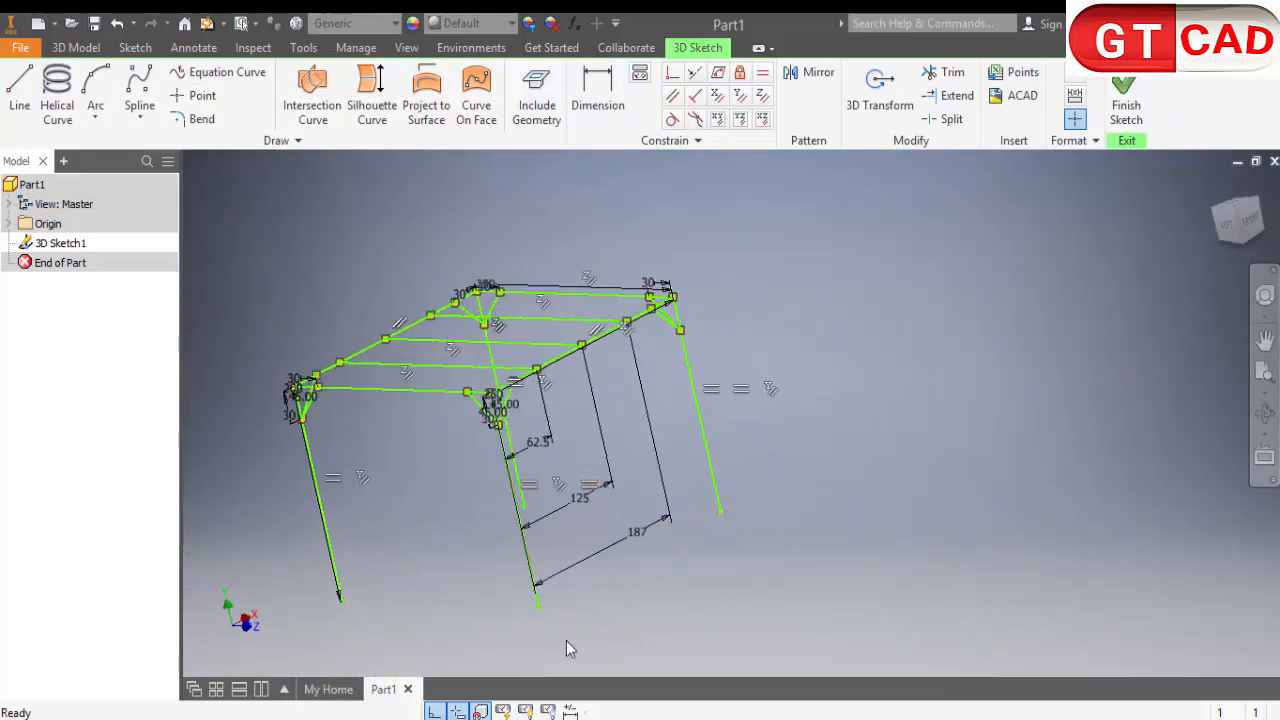
left_click(551, 710)
middle_click_drag(740, 560, 716, 628, "shift")
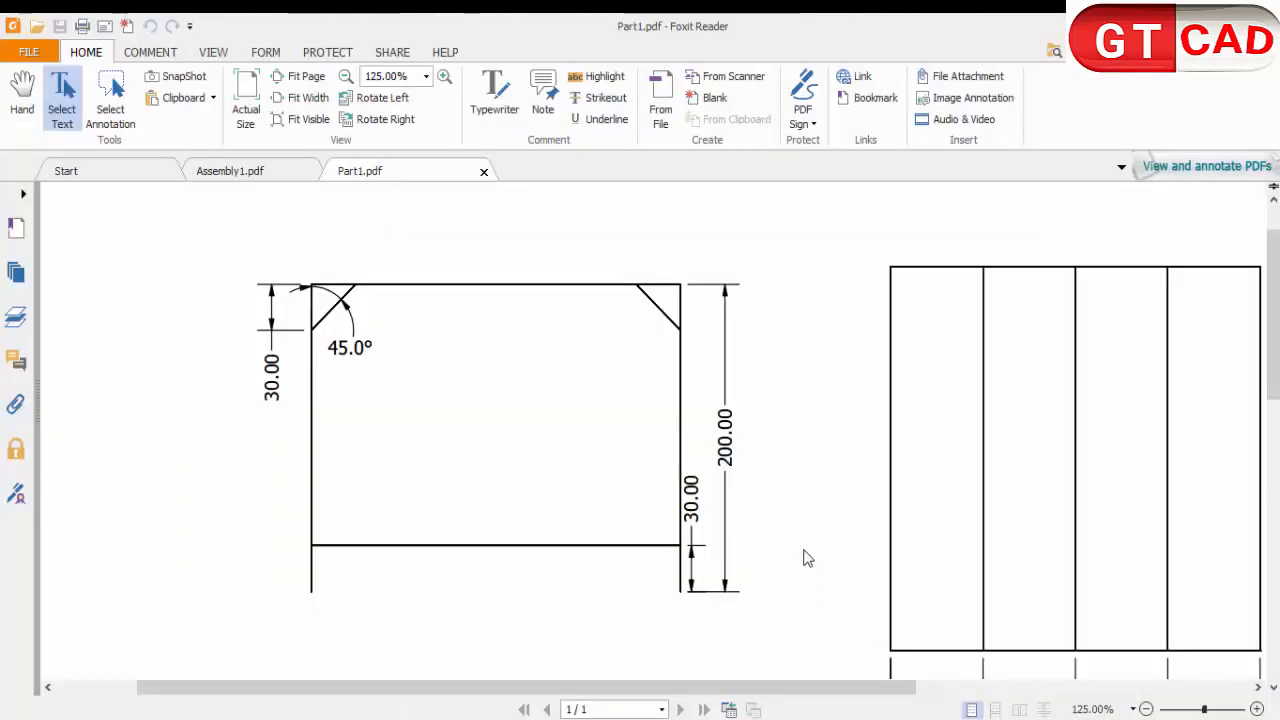
Examine the layout and height of the lower rails in the Part1.pdf drawing in Foxit Reader, and switch back to Inventor
scroll(806, 554, "down", 2)
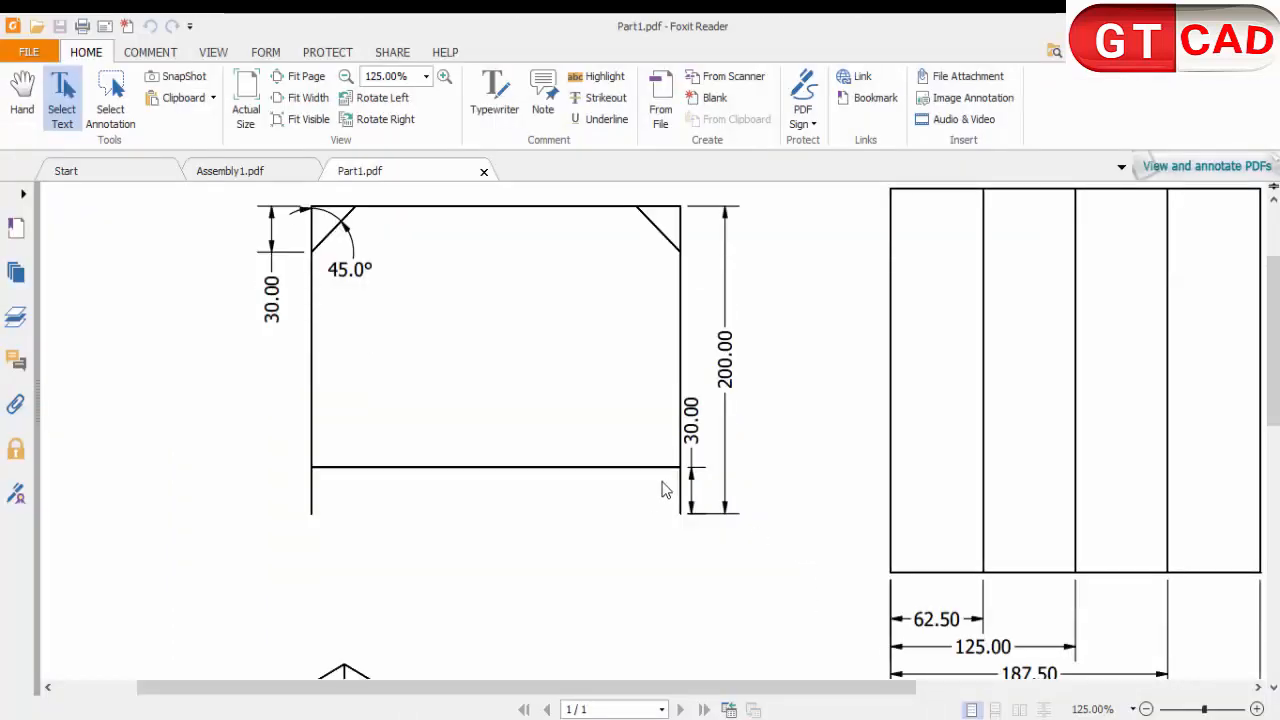
scroll(651, 486, "up", 1)
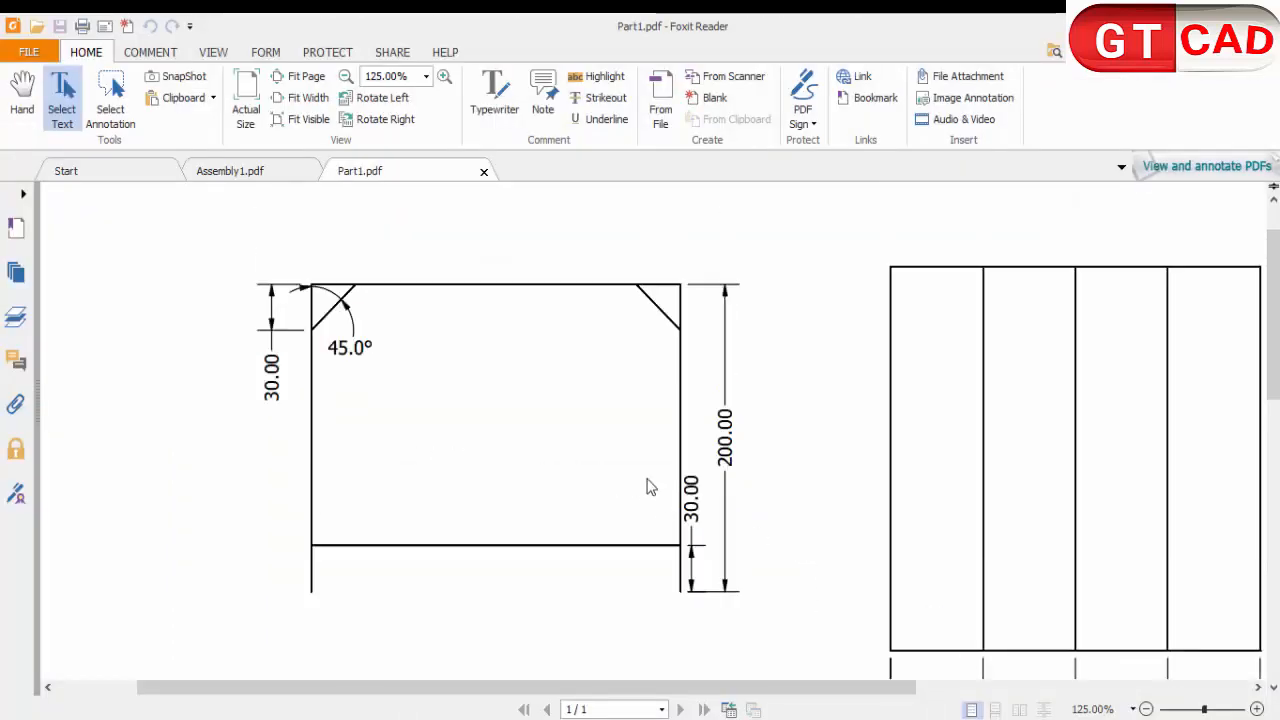
scroll(712, 557, "down", 4)
scroll(669, 591, "down", 4)
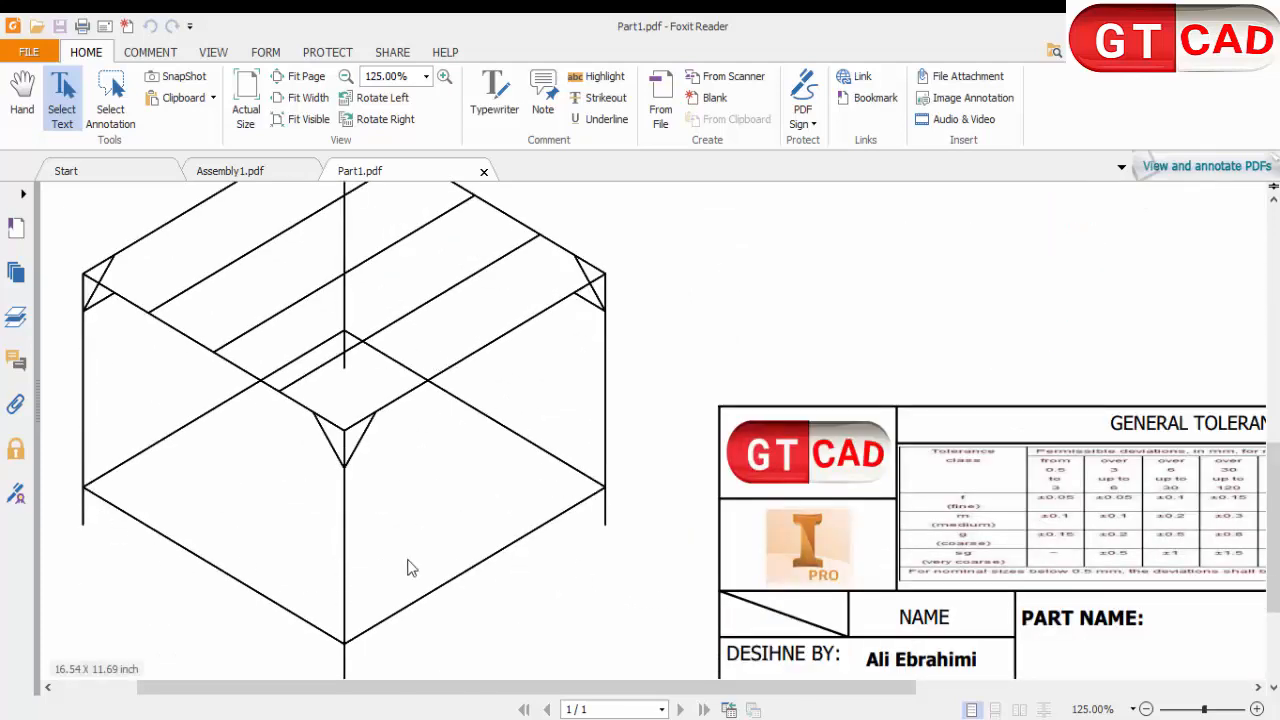
scroll(514, 545, "up", 2)
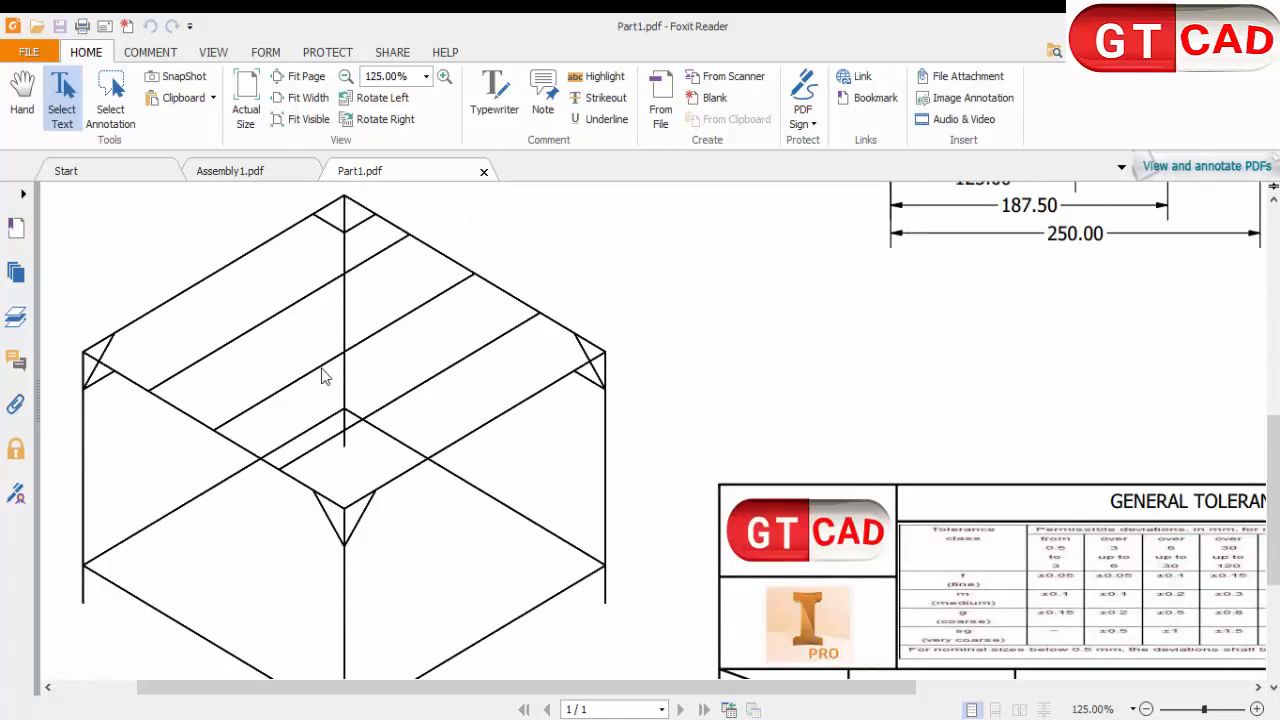
scroll(430, 480, "up", 10)
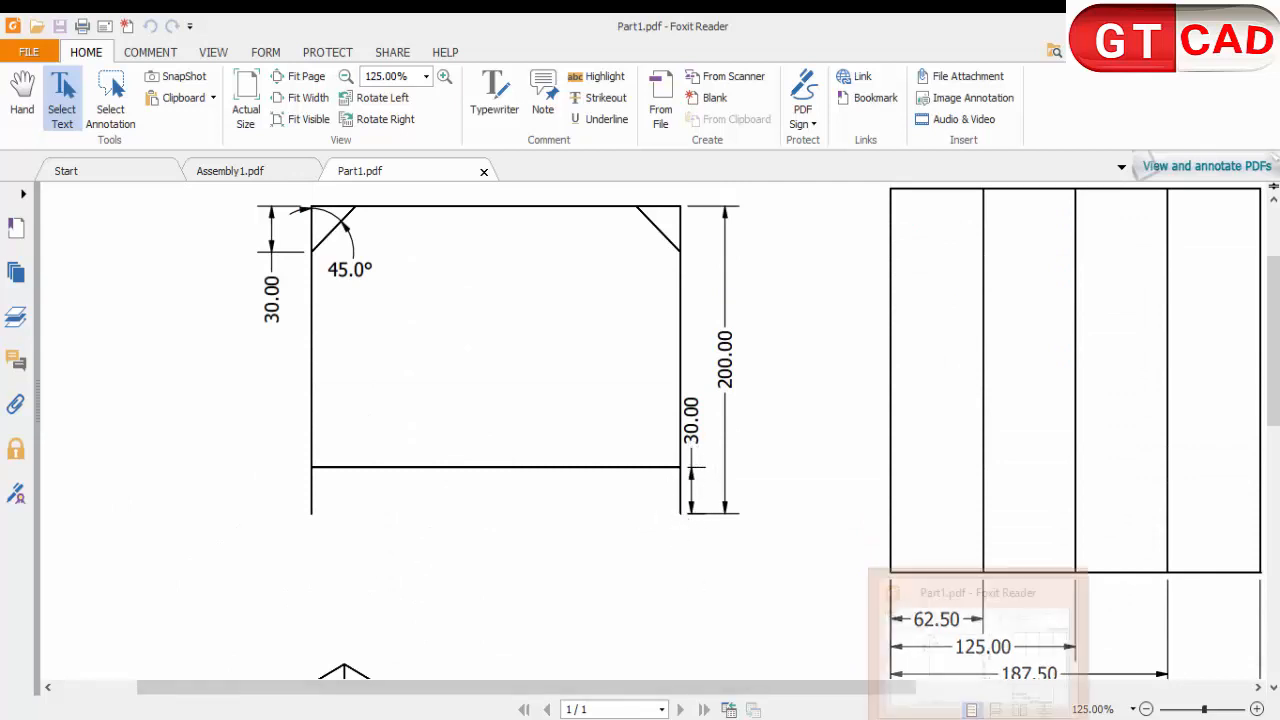
left_click(834, 716)
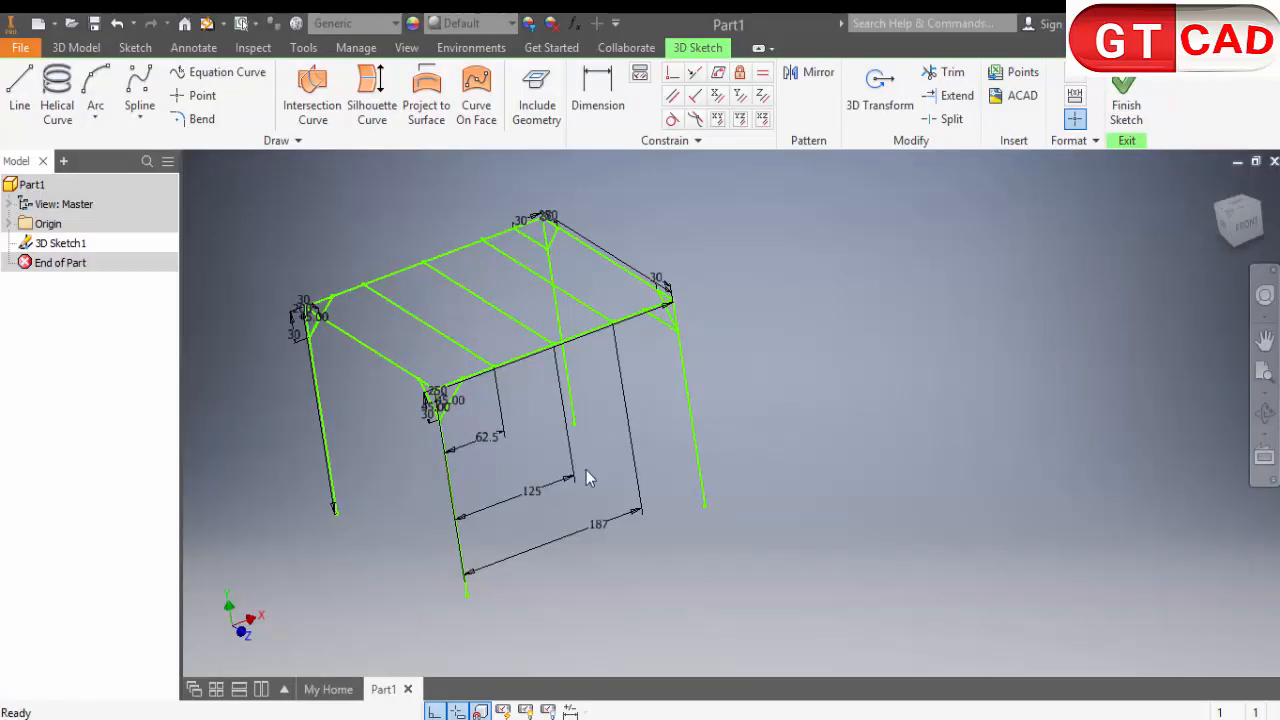
Draw a closed loop of four lines joining the posts slightly above their lower ends to form the lower rails
left_click(19, 95)
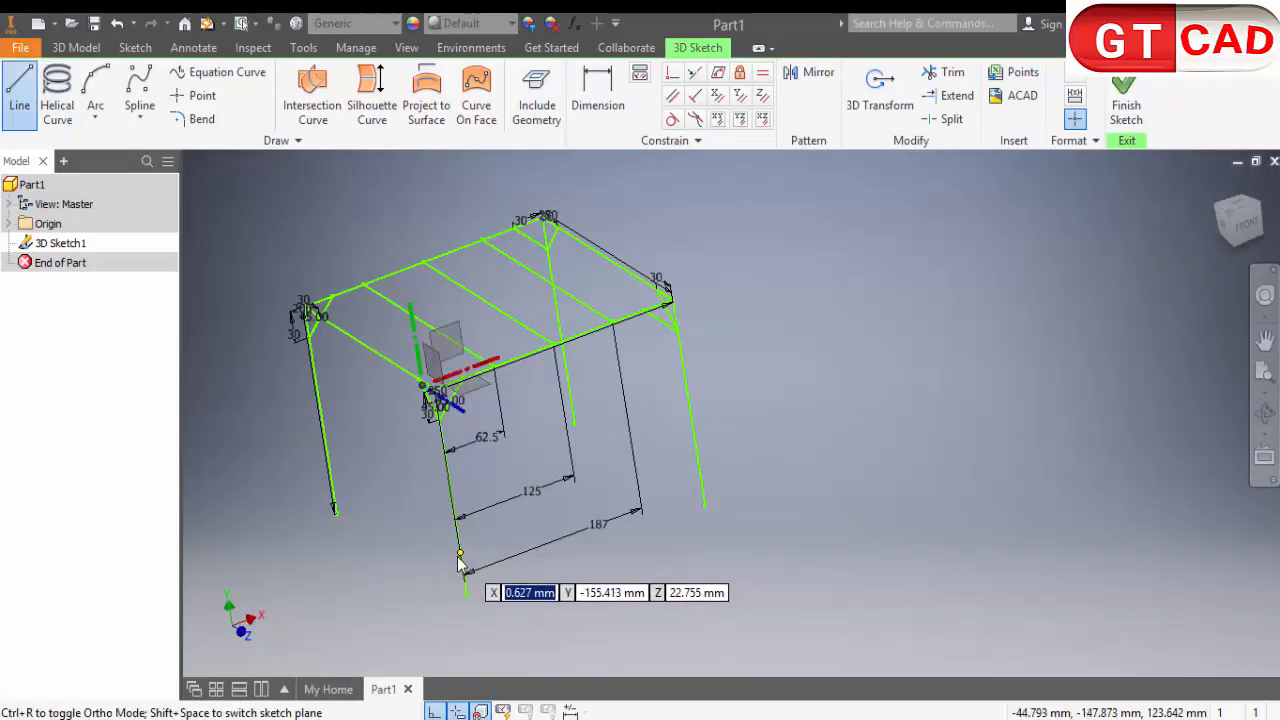
left_click(461, 555)
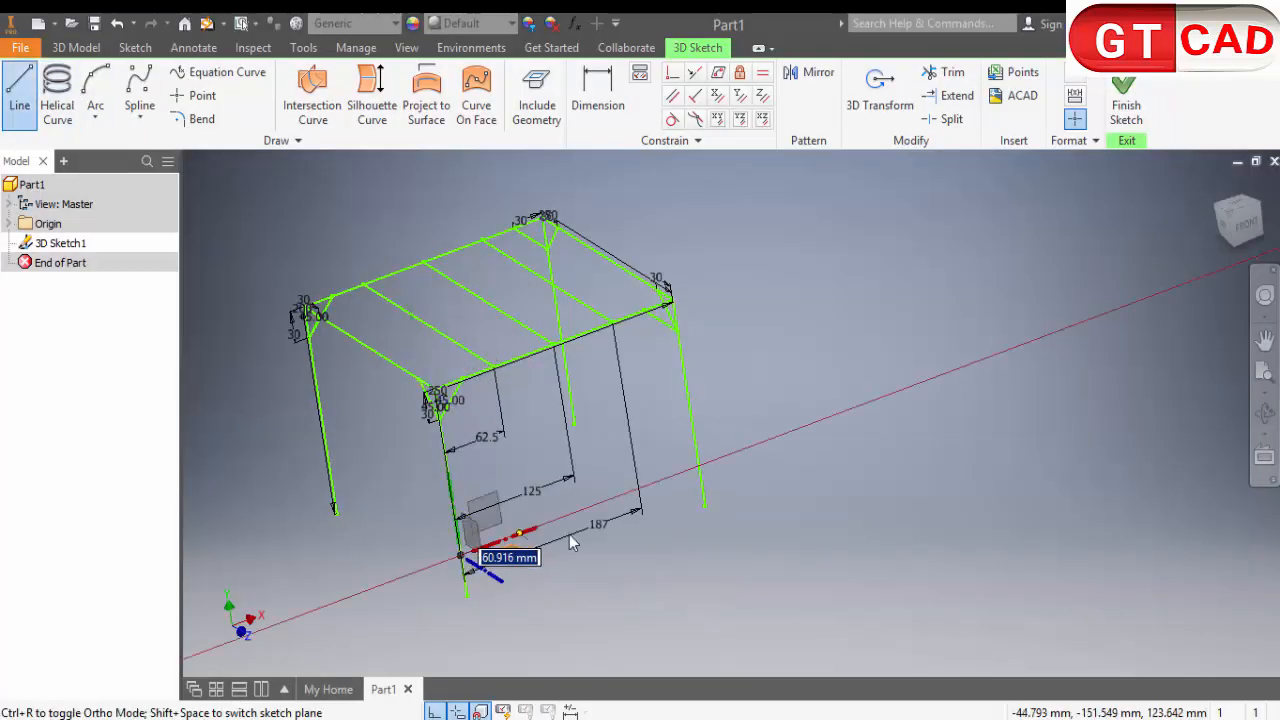
left_click(700, 467)
middle_click_drag(489, 567, 908, 487, "shift")
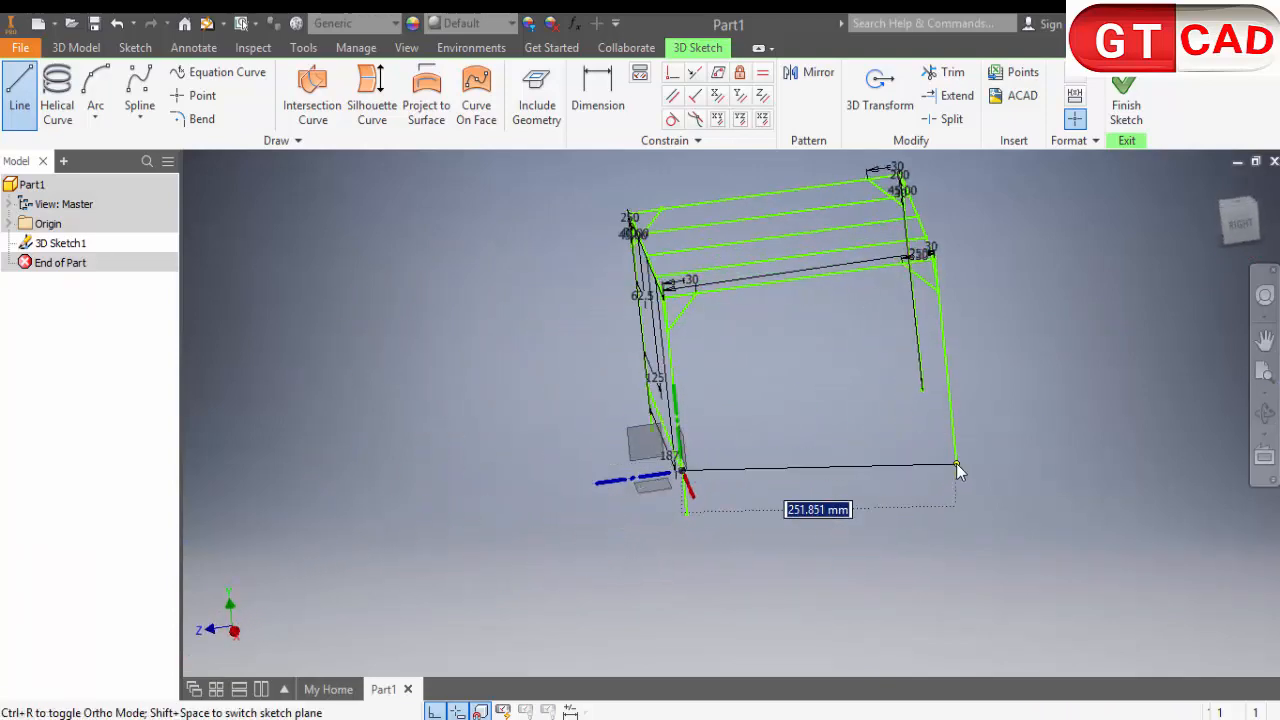
left_click(955, 432)
middle_click_drag(977, 453, 800, 470, "shift")
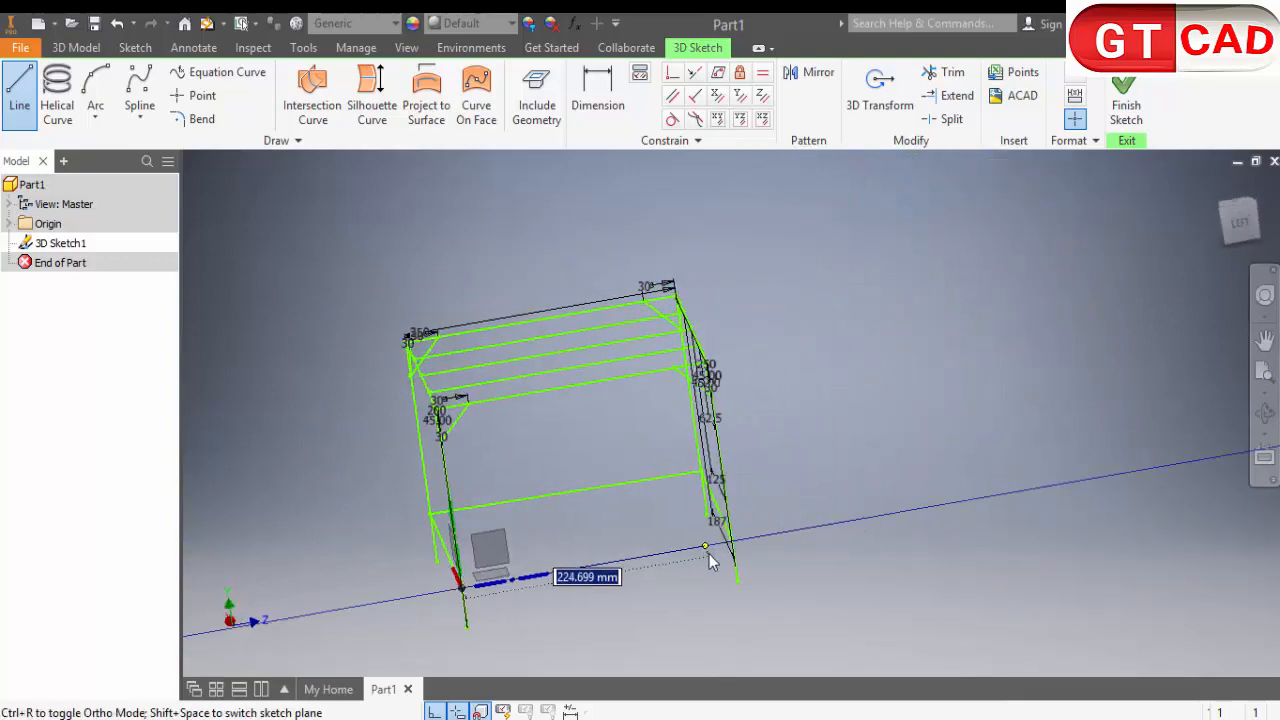
scroll(767, 547, "up", 3)
left_click(756, 535)
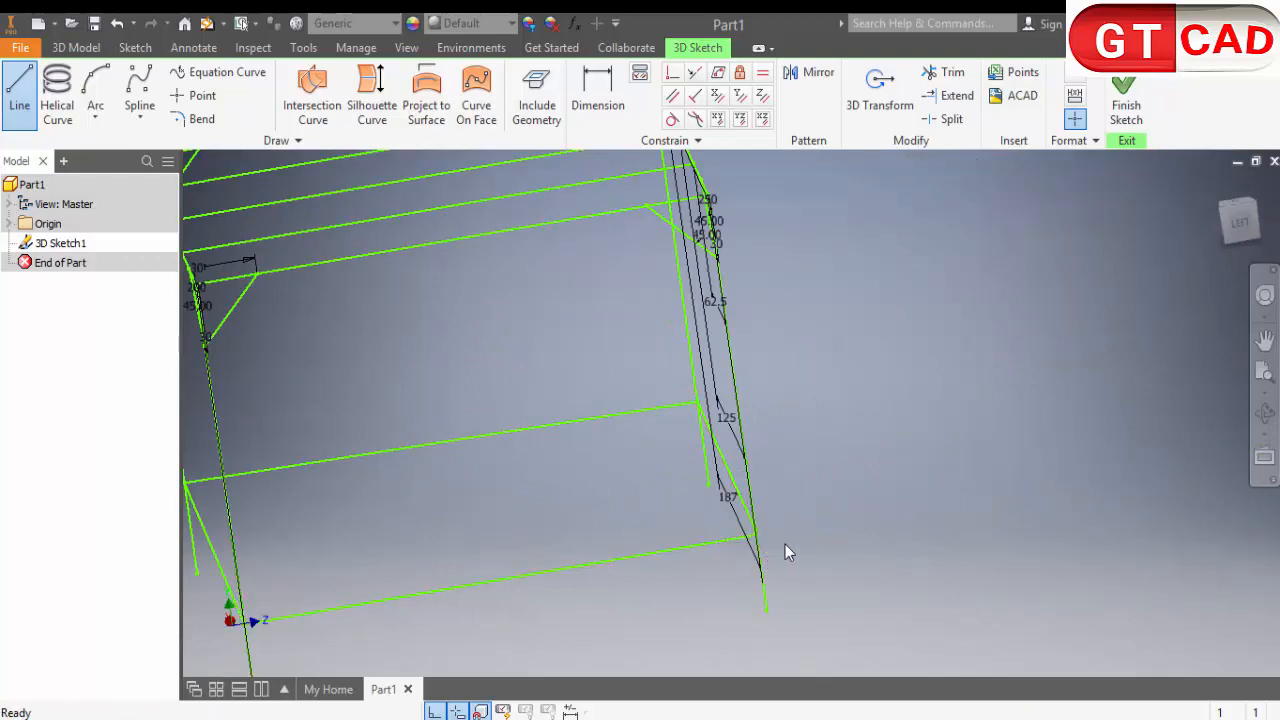
scroll(786, 549, "down", 3)
middle_click_drag(814, 543, 808, 506, "shift")
key("Escape")
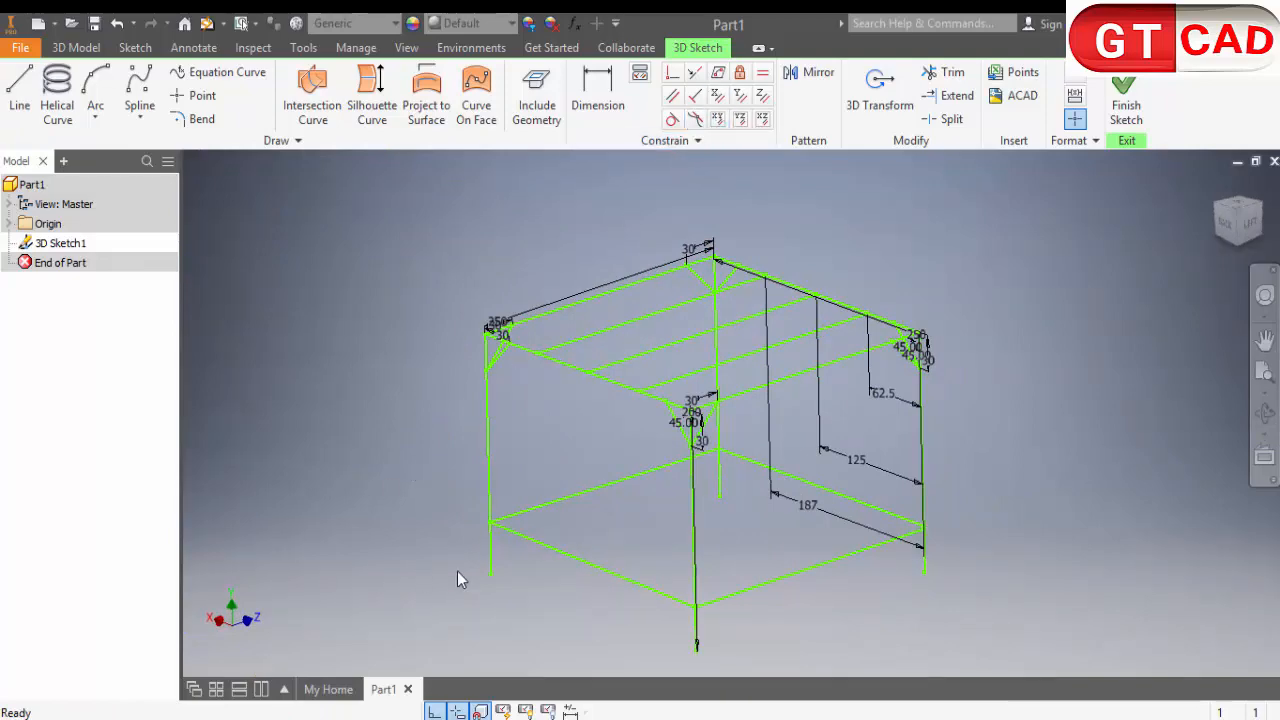
Constrain two adjoining lower rails parallel to the XZ plane and shift the rail loop down to about 14 mm above the post ends
middle_click_drag(457, 574, 375, 603, "shift")
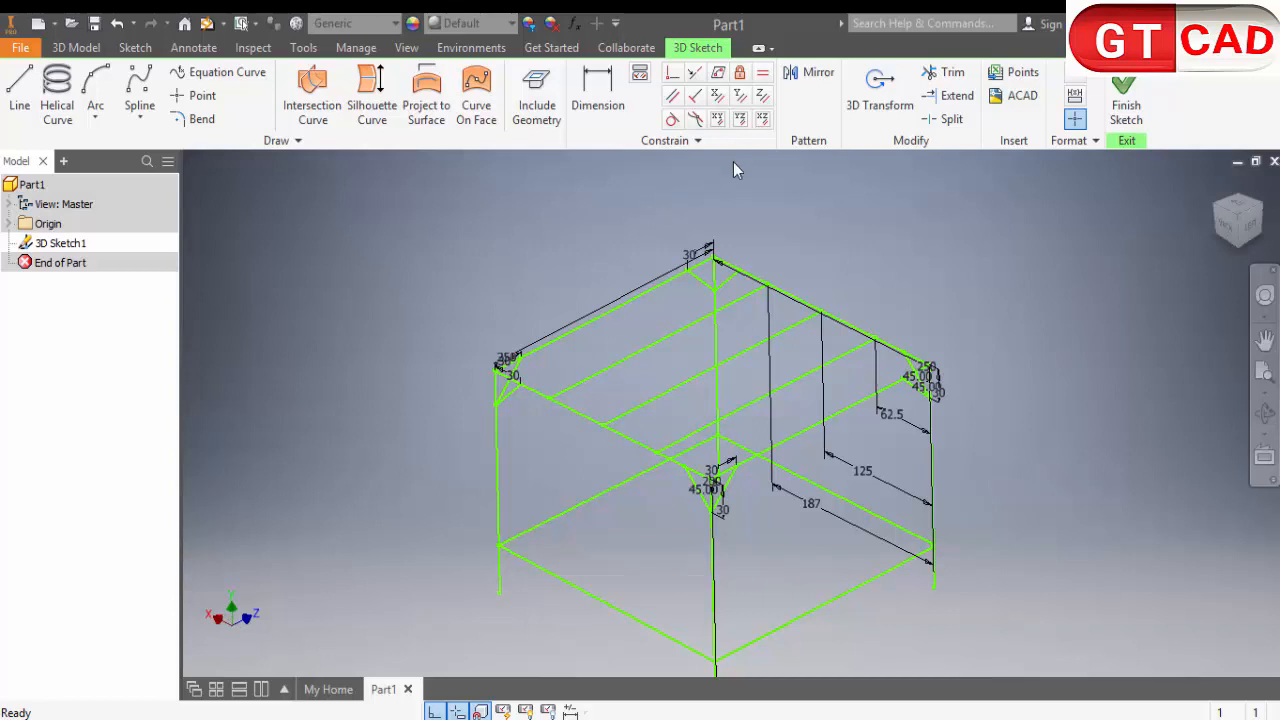
left_click(763, 119)
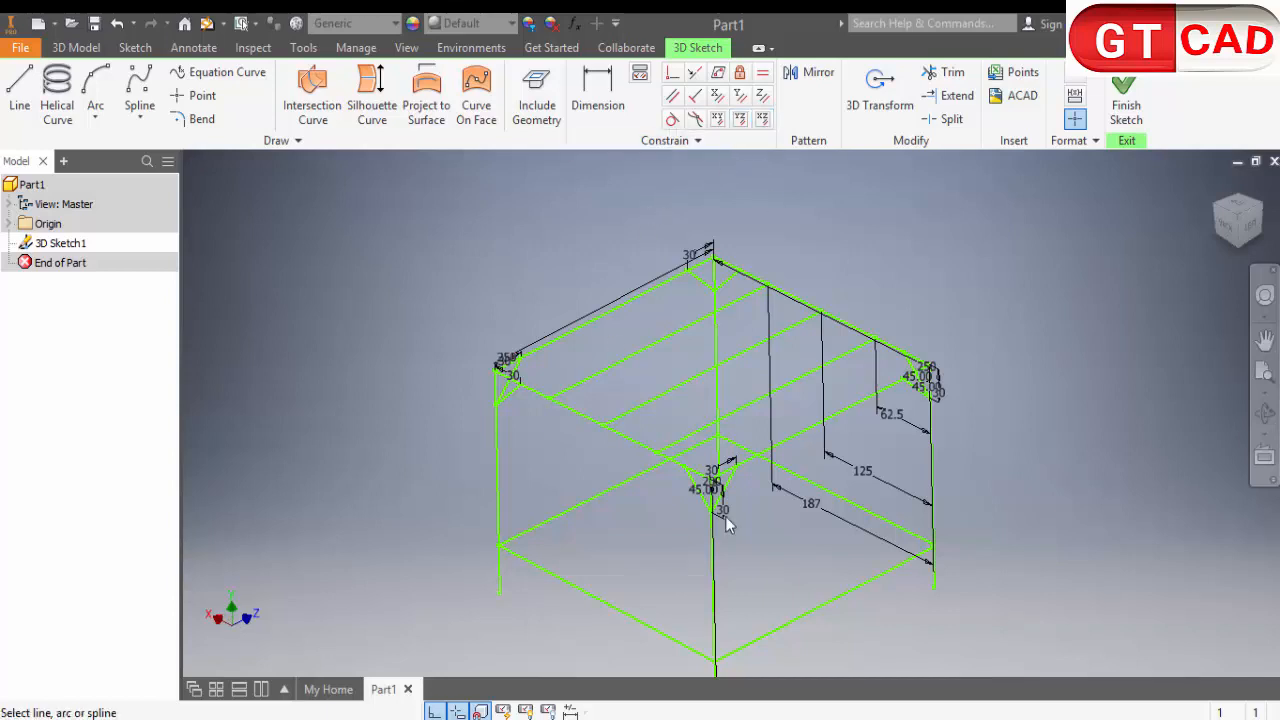
left_click(804, 614)
left_click(633, 613)
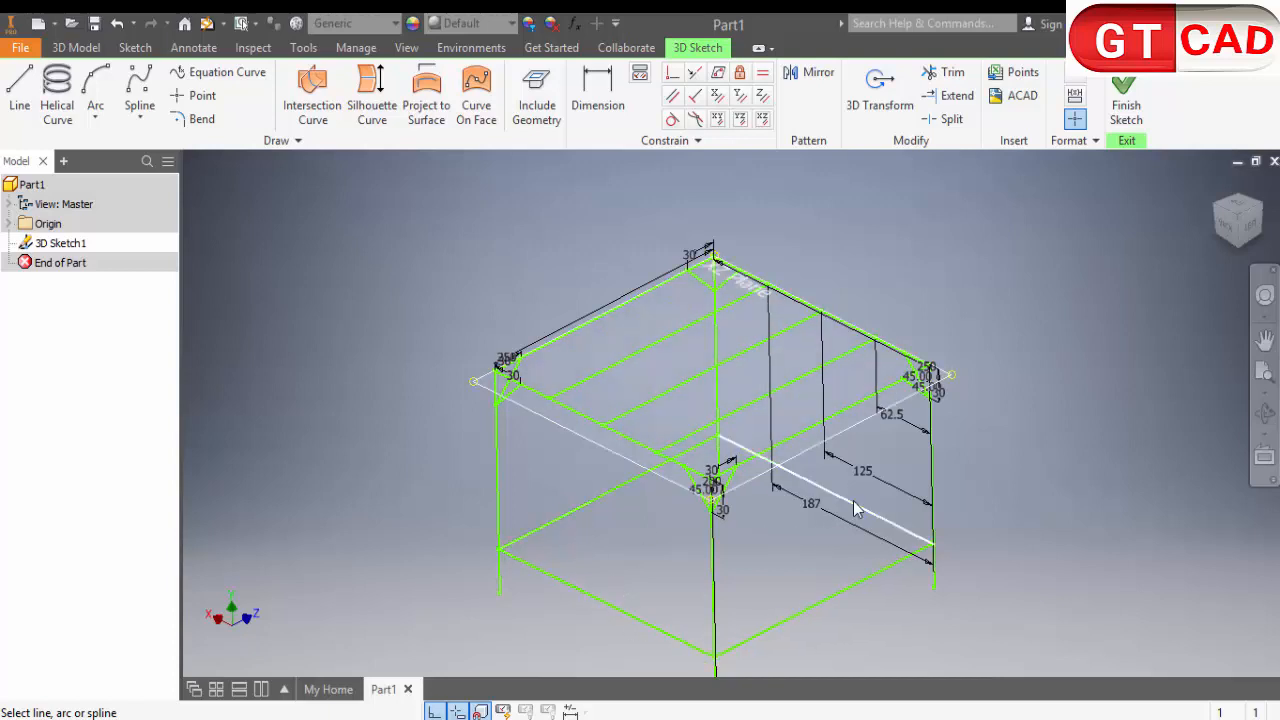
scroll(959, 494, "down", 3)
mouse_move(959, 494)
middle_mouse_down("shift")
mouse_move(771, 560)
mouse_move(831, 553)
mouse_move(788, 517)
middle_mouse_up("shift")
left_click_drag(771, 505, 770, 549)
scroll(850, 541, "up", 3)
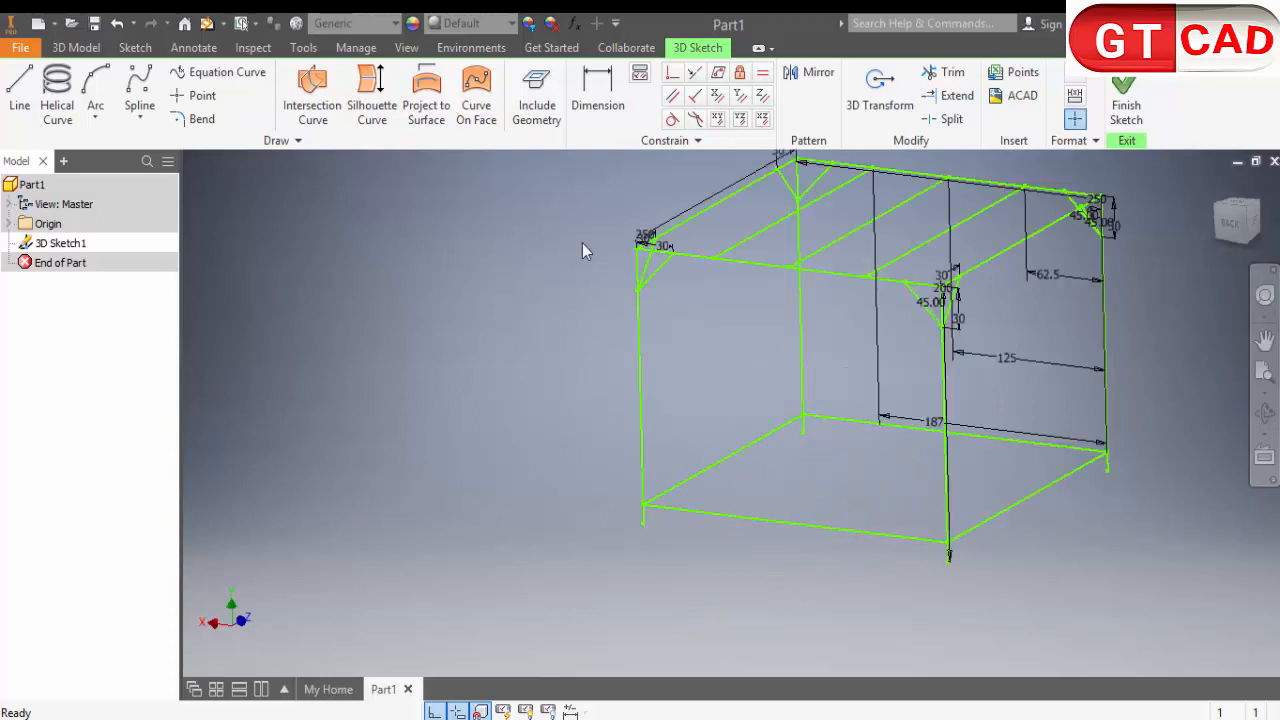
Dimension the lower rail corner's height above the end of its post as 30 mm
left_click(598, 95)
scroll(642, 497, "up", 4)
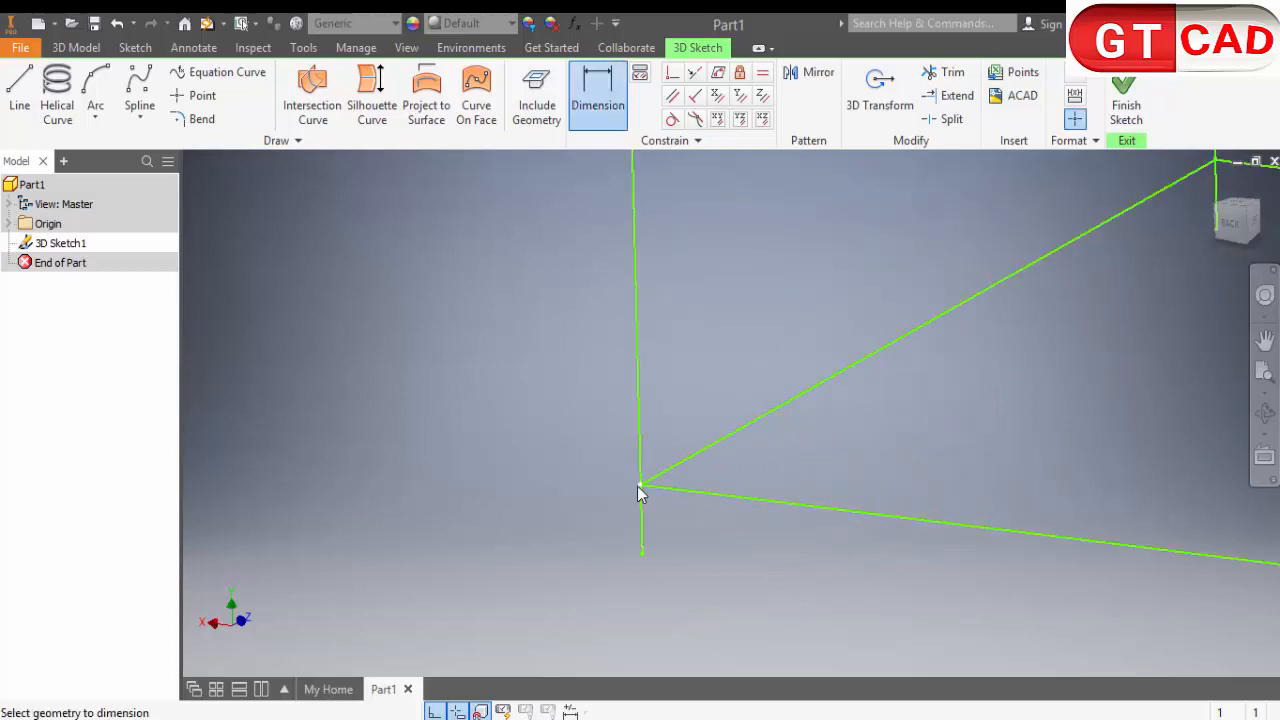
left_click(643, 550)
left_click(548, 525)
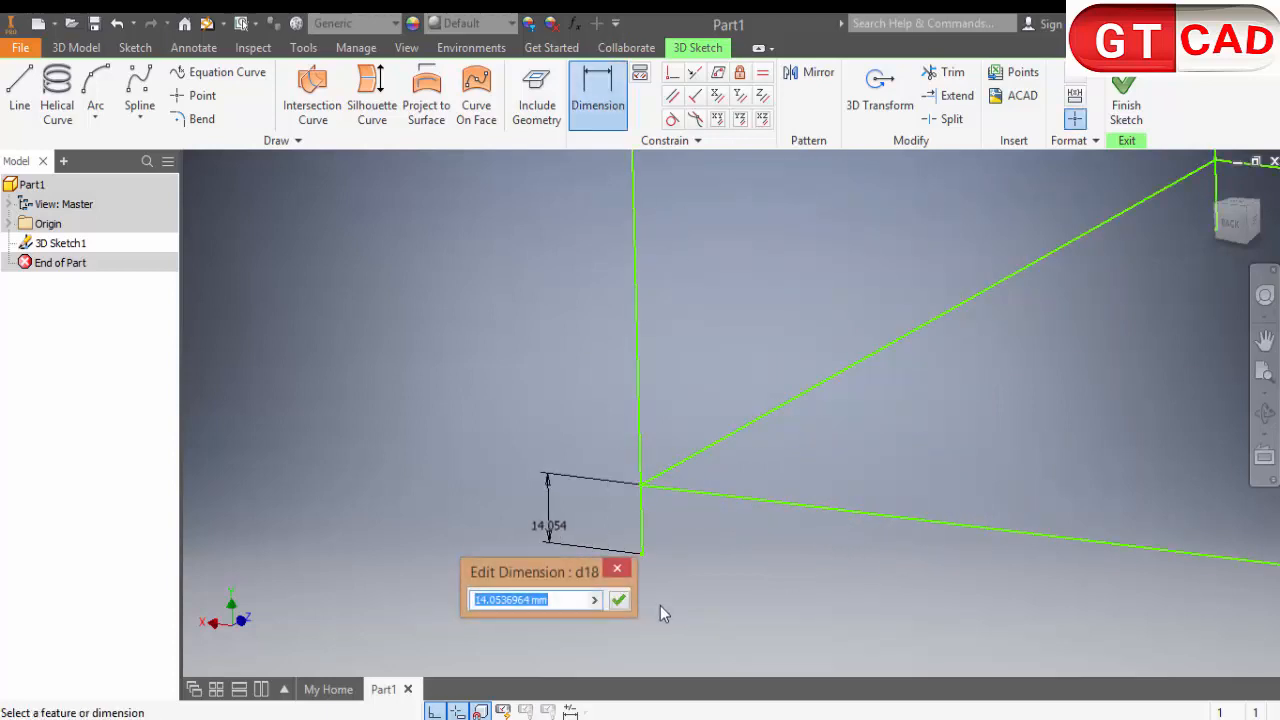
type("30")
key("Return")
scroll(756, 578, "down", 5)
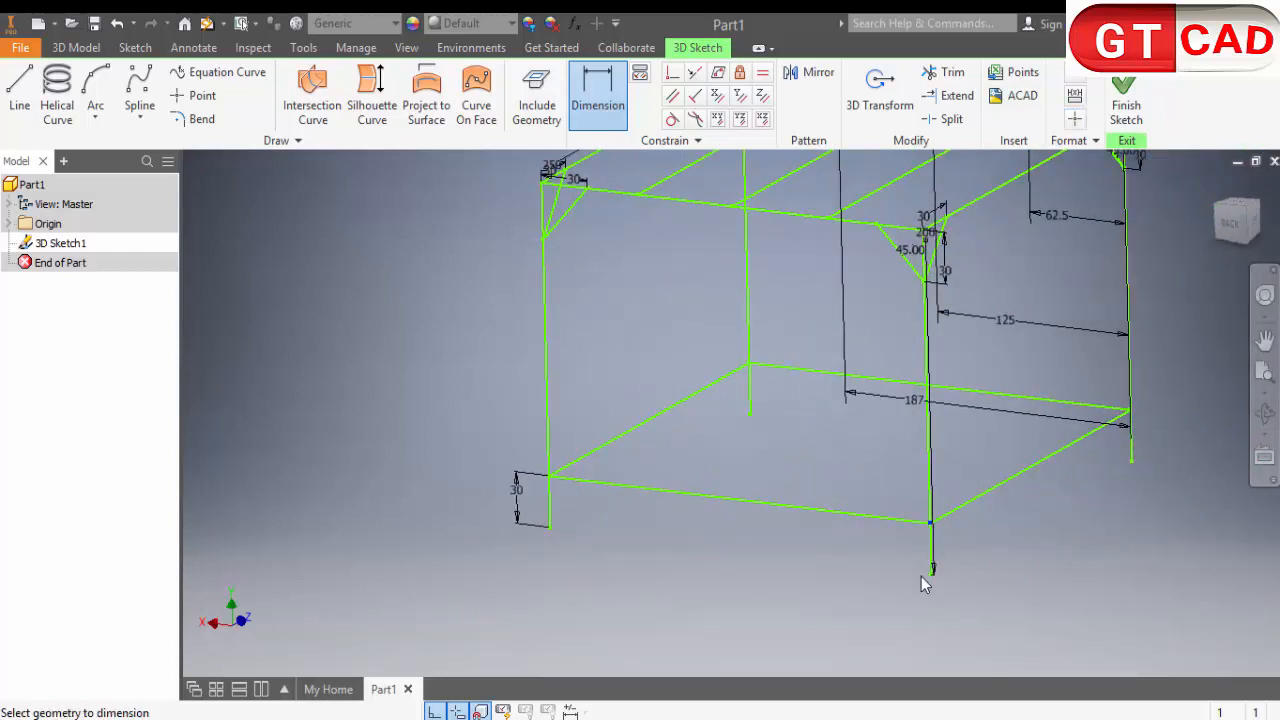
key("Escape")
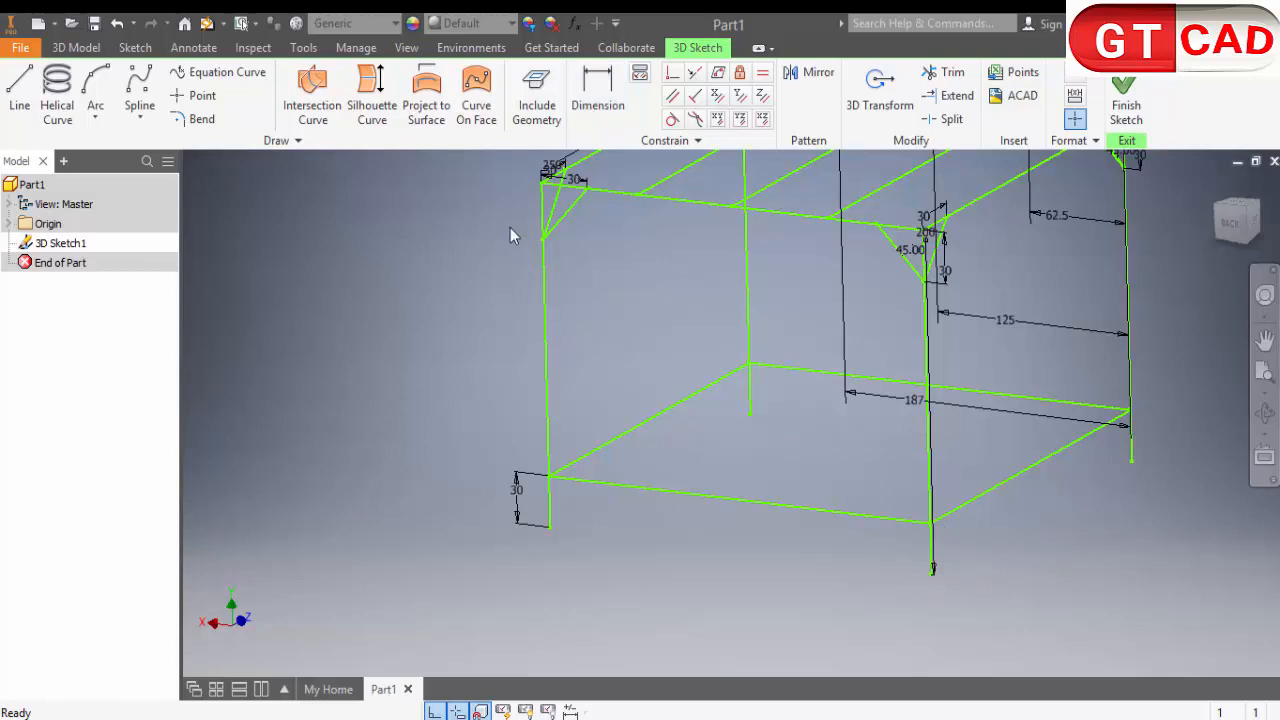
Check the lower rails' height above the post ends at the other corners and review the whole frame sketch
left_click(583, 88)
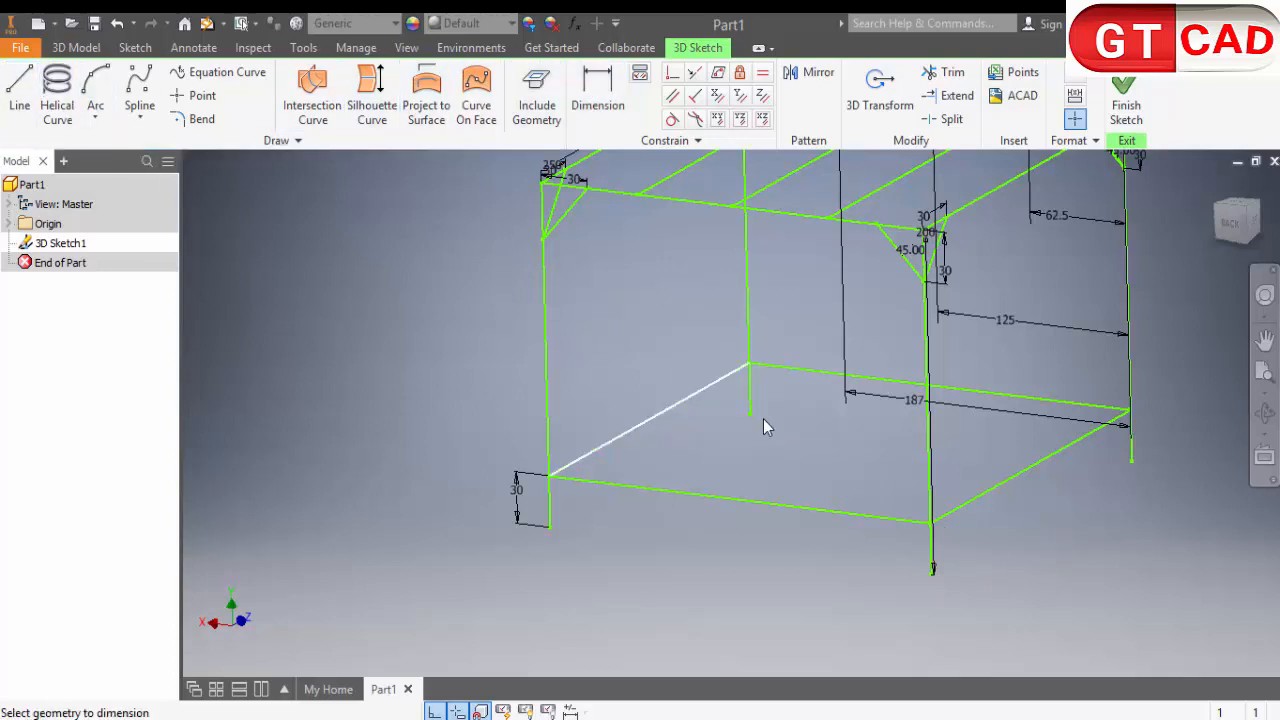
left_click(750, 408)
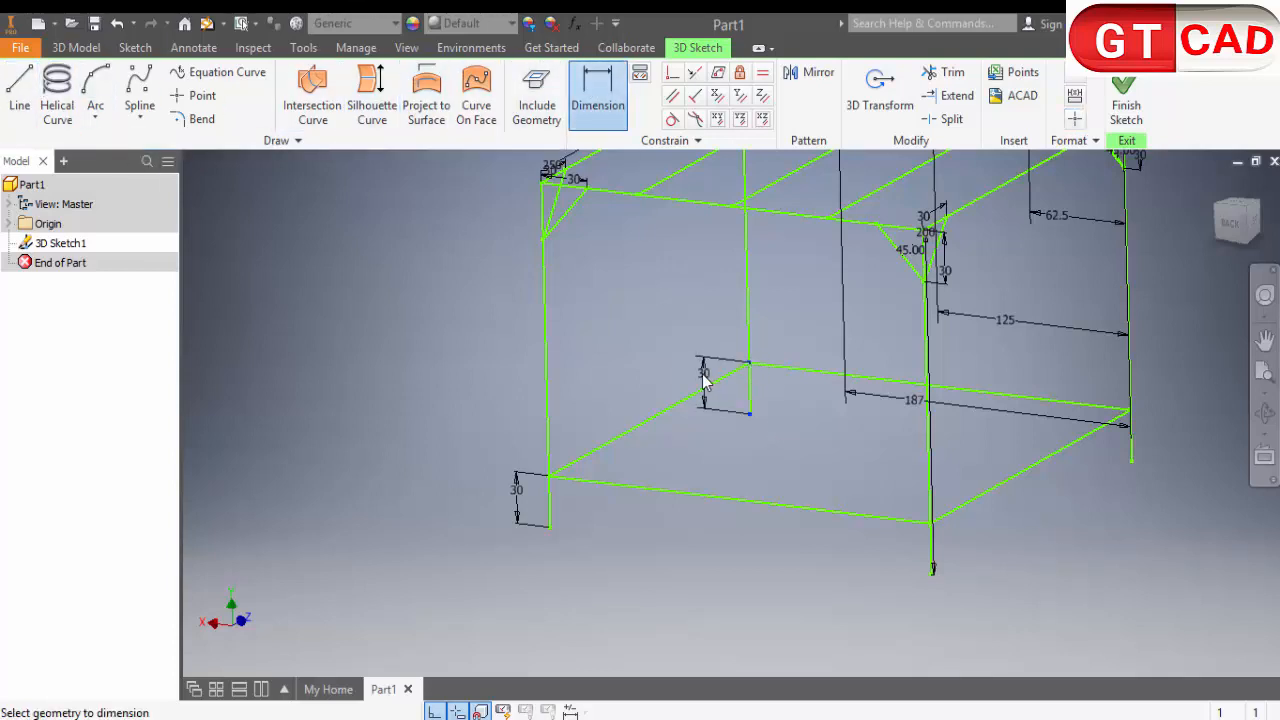
key("Escape")
left_click(609, 96)
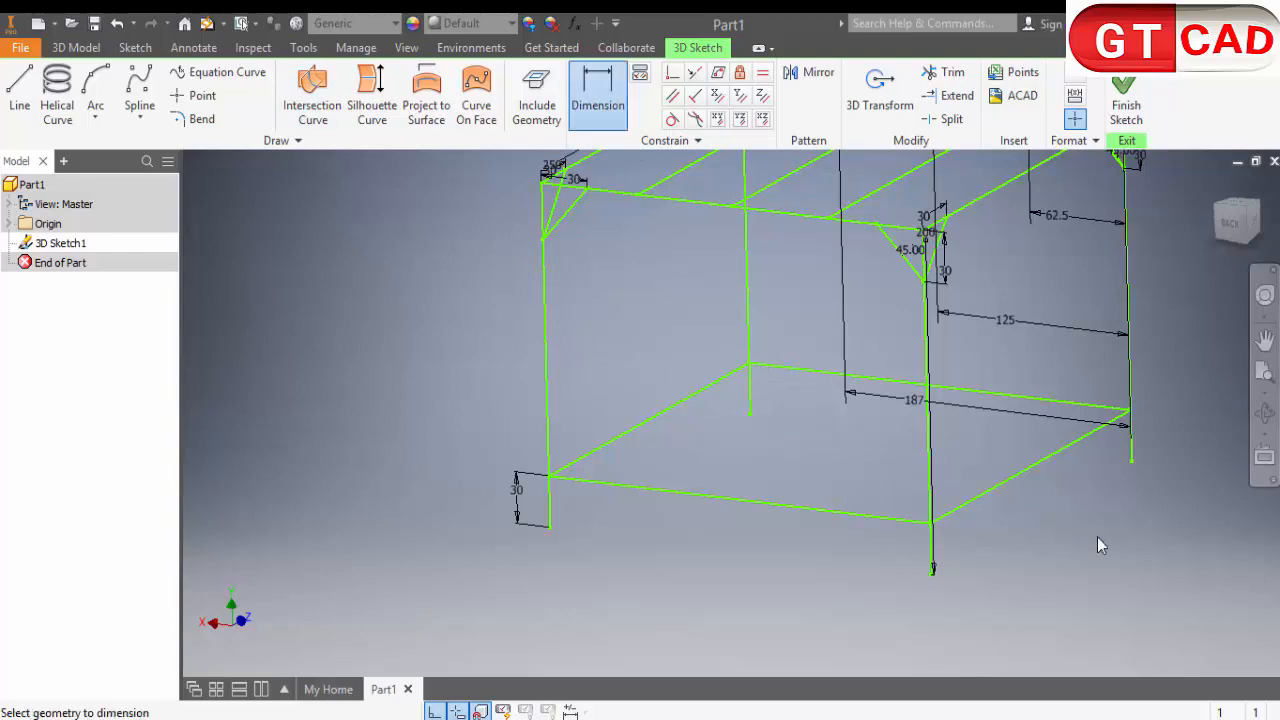
left_click(1132, 461)
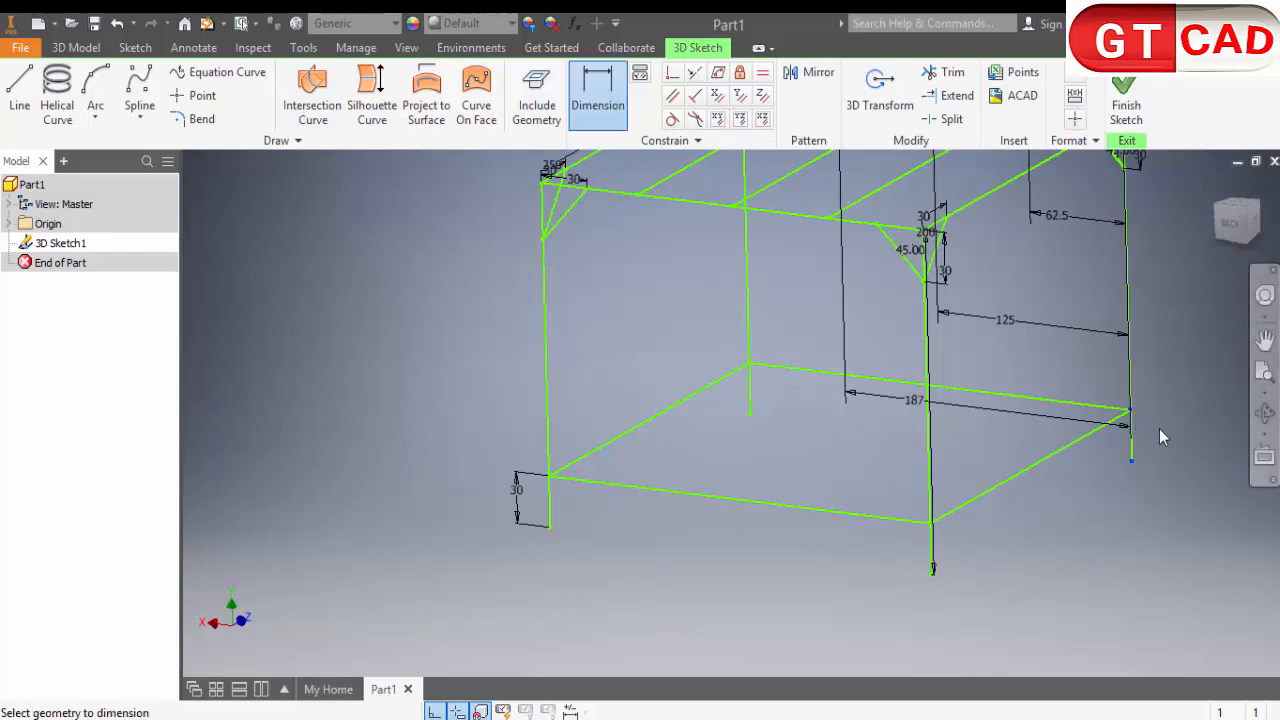
key("Escape")
scroll(1119, 533, "down", 3)
mouse_move(975, 582)
middle_mouse_down("shift")
mouse_move(1069, 590)
mouse_move(885, 555)
middle_mouse_up("shift")
mouse_move(885, 555)
middle_mouse_down()
mouse_move(667, 564)
mouse_move(717, 597)
mouse_move(653, 581)
mouse_move(707, 567)
mouse_move(657, 566)
mouse_move(709, 566)
mouse_move(720, 583)
mouse_move(717, 557)
mouse_move(757, 566)
mouse_move(760, 580)
mouse_move(596, 423)
middle_mouse_up()
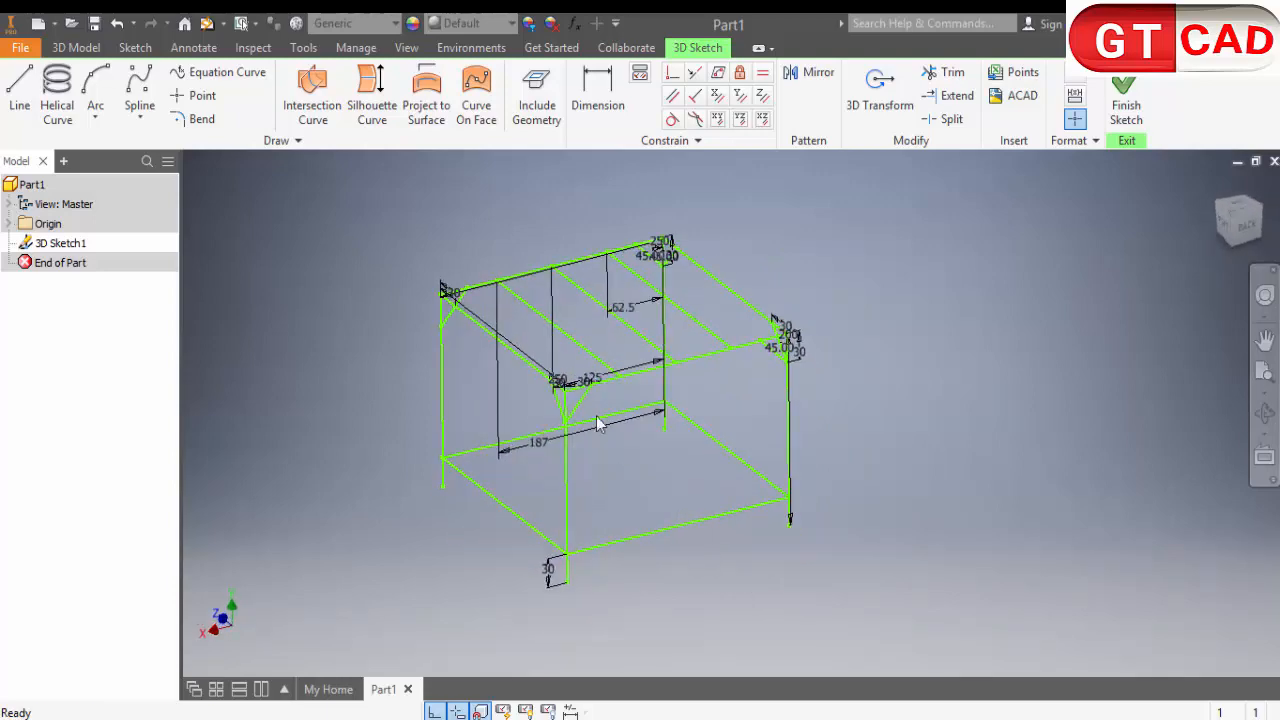
scroll(568, 372, "up", 3)
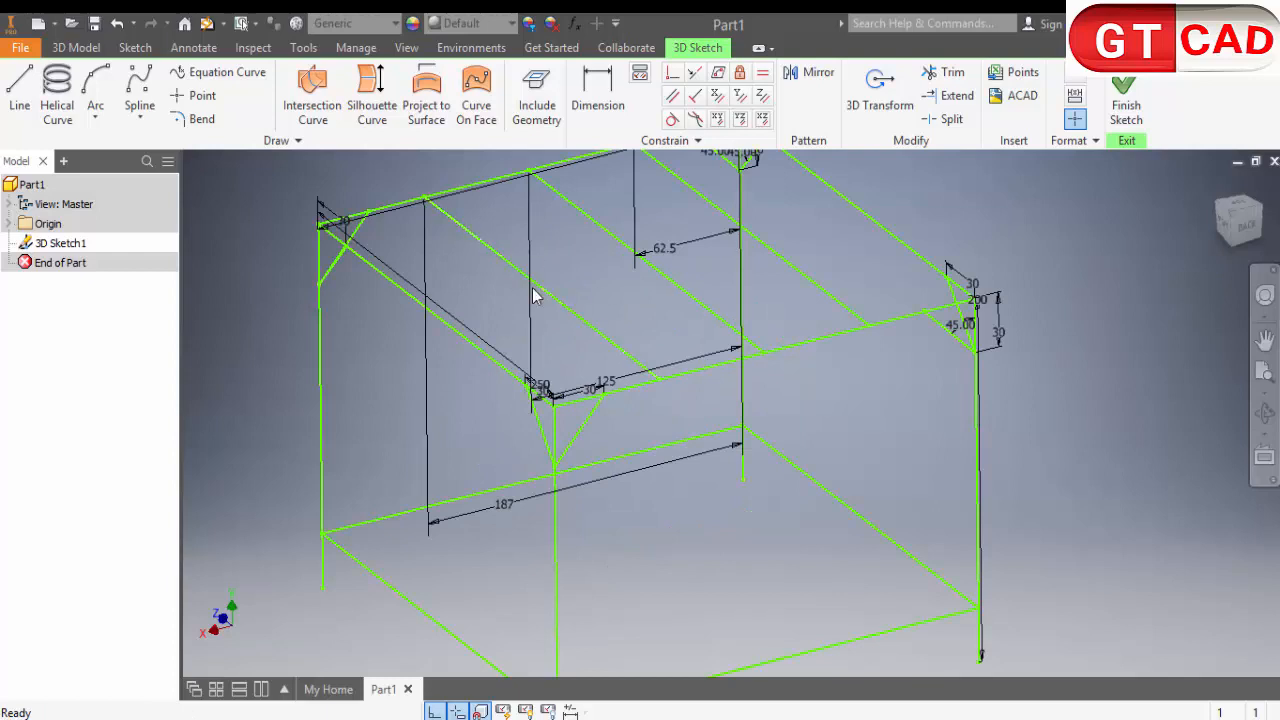
scroll(533, 290, "down", 2)
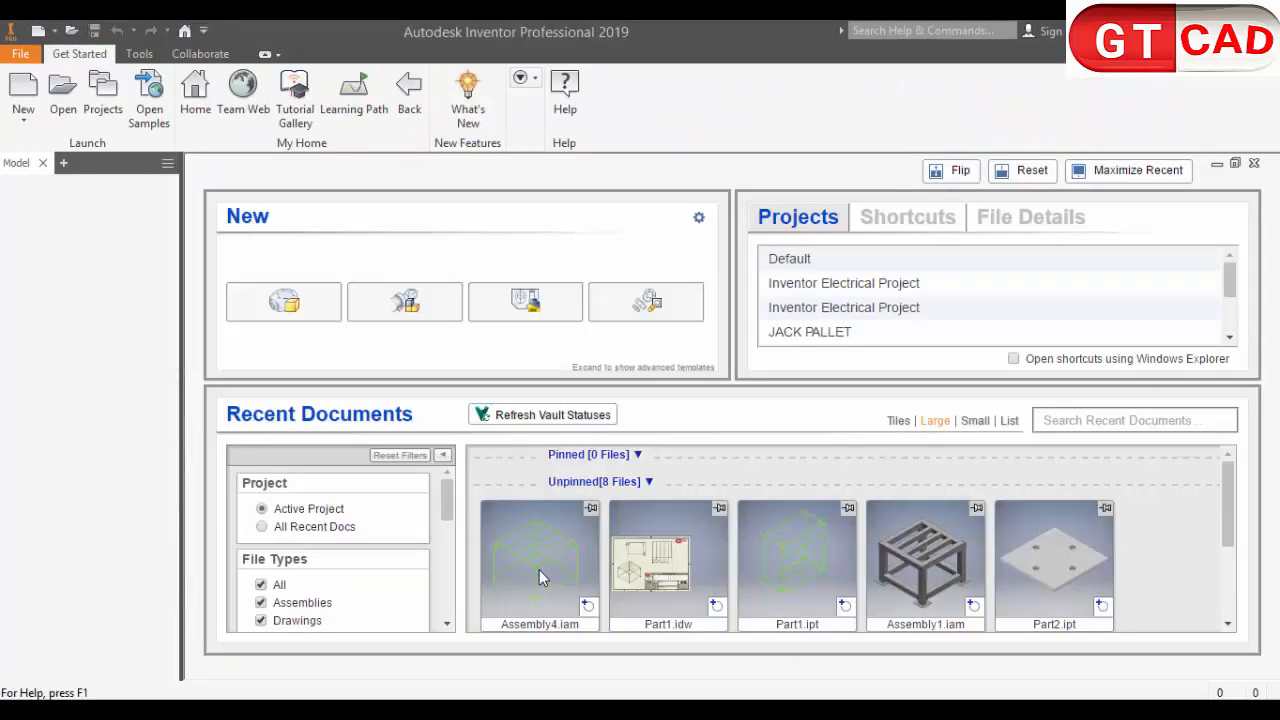
Create a new assembly and place one instance of Part1, rotated 90° about the Z axis
left_click(421, 308)
left_click(592, 431)
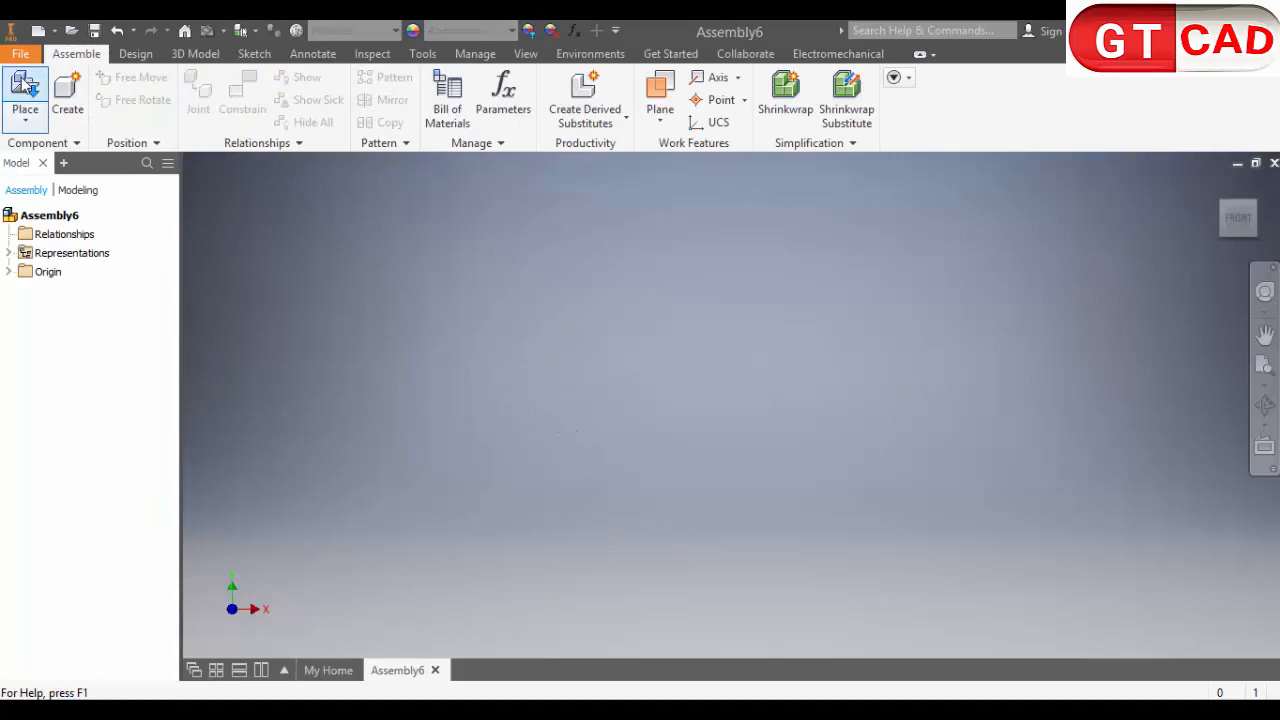
left_click(25, 92)
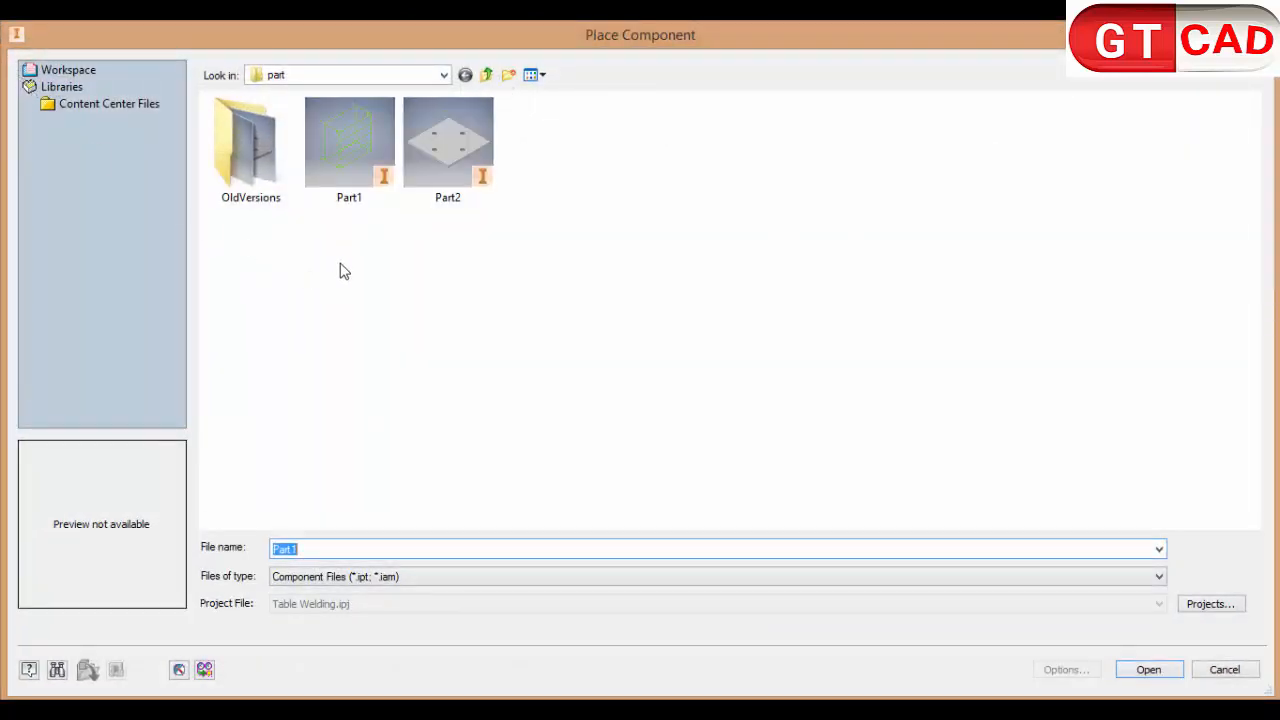
double_click(371, 189)
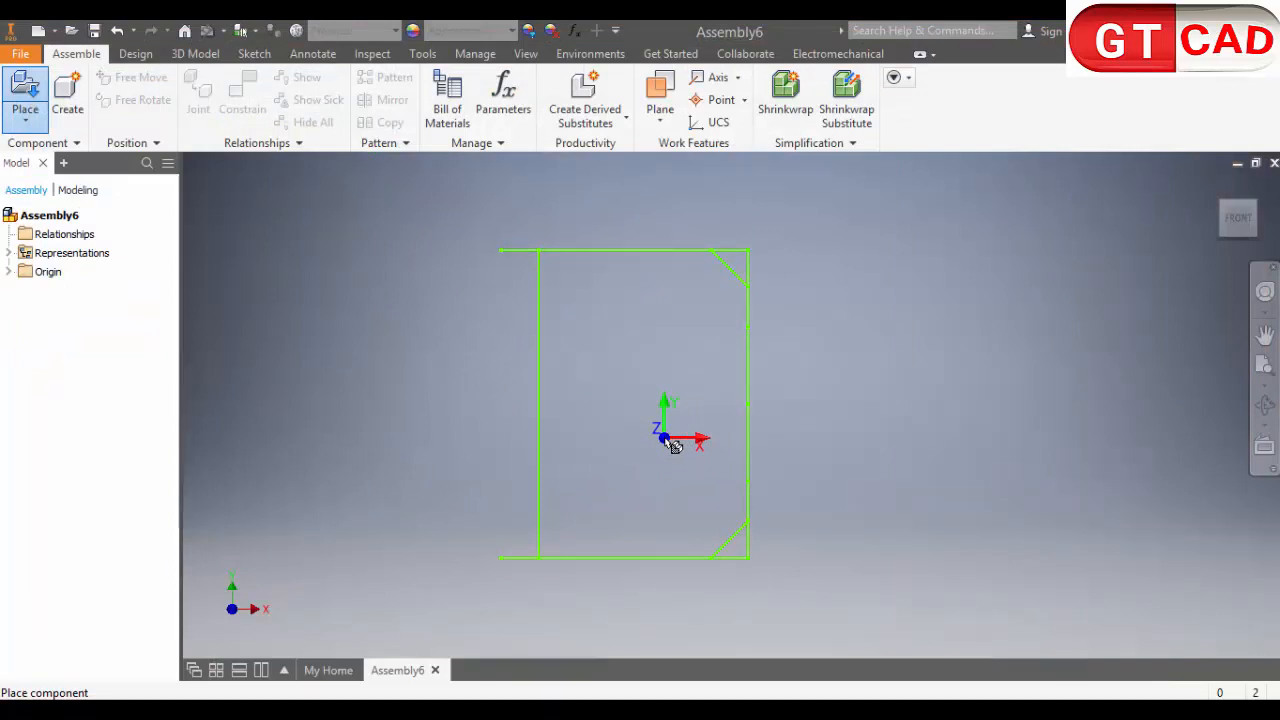
right_click(667, 443)
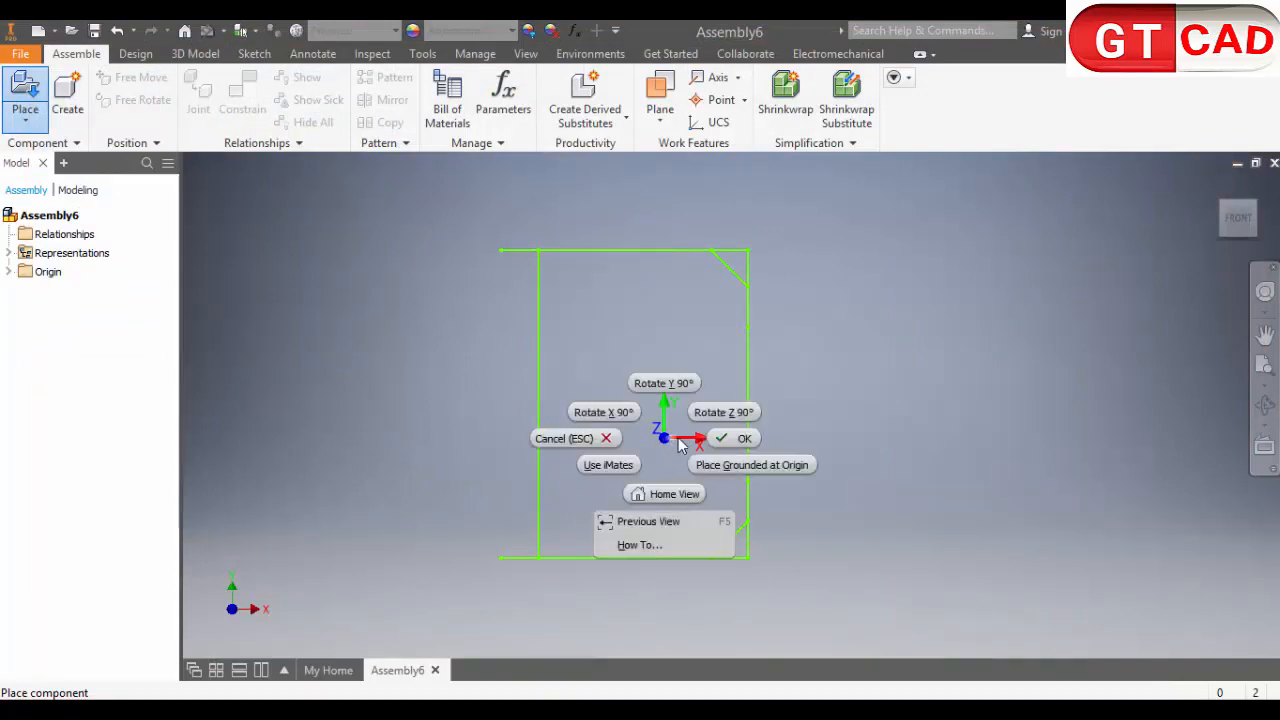
left_click(710, 416)
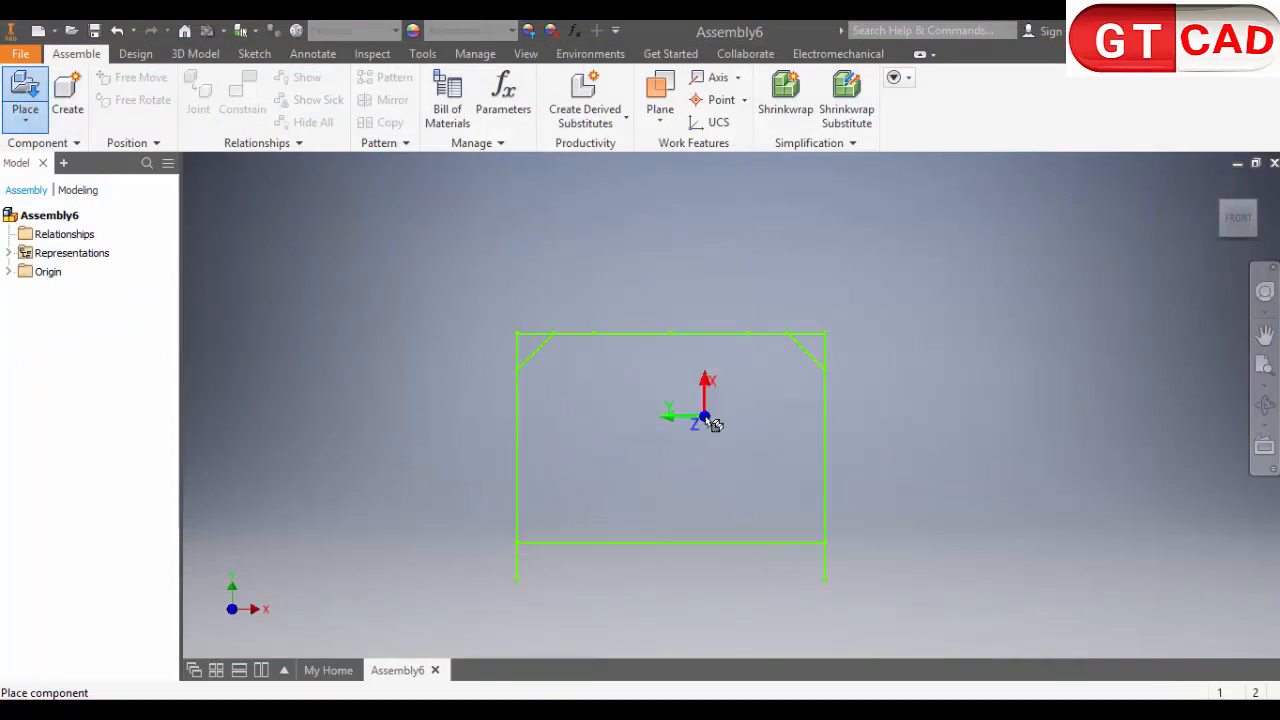
left_click(705, 418)
key("Escape")
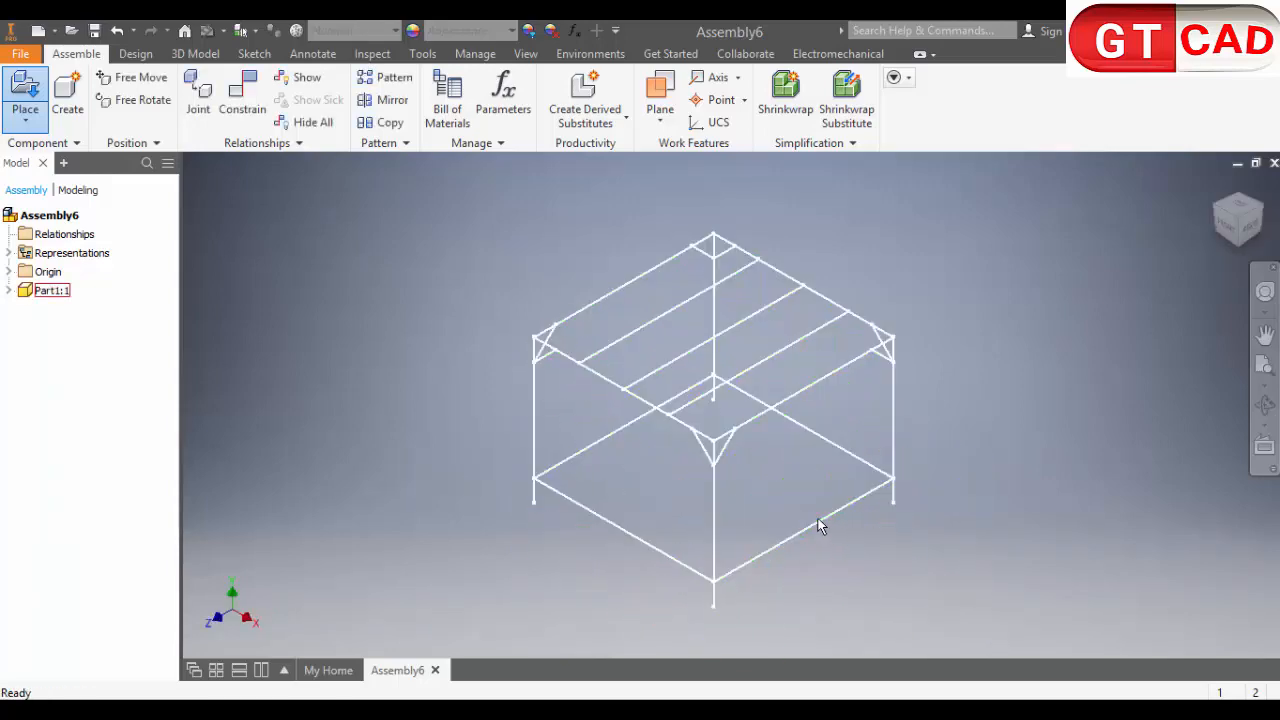
Start inserting frame members and save the assembly as Assembly6 in the drawing folder
middle_click_drag(773, 534, 789, 526, "shift")
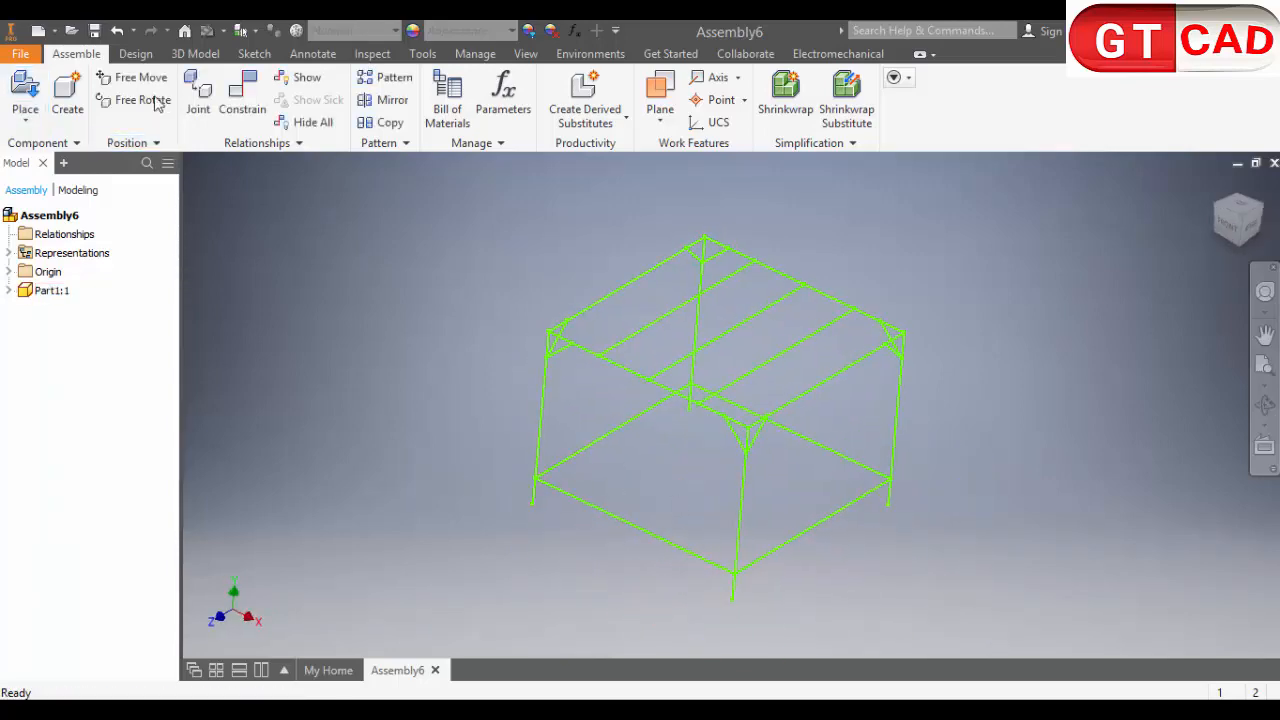
left_click(140, 55)
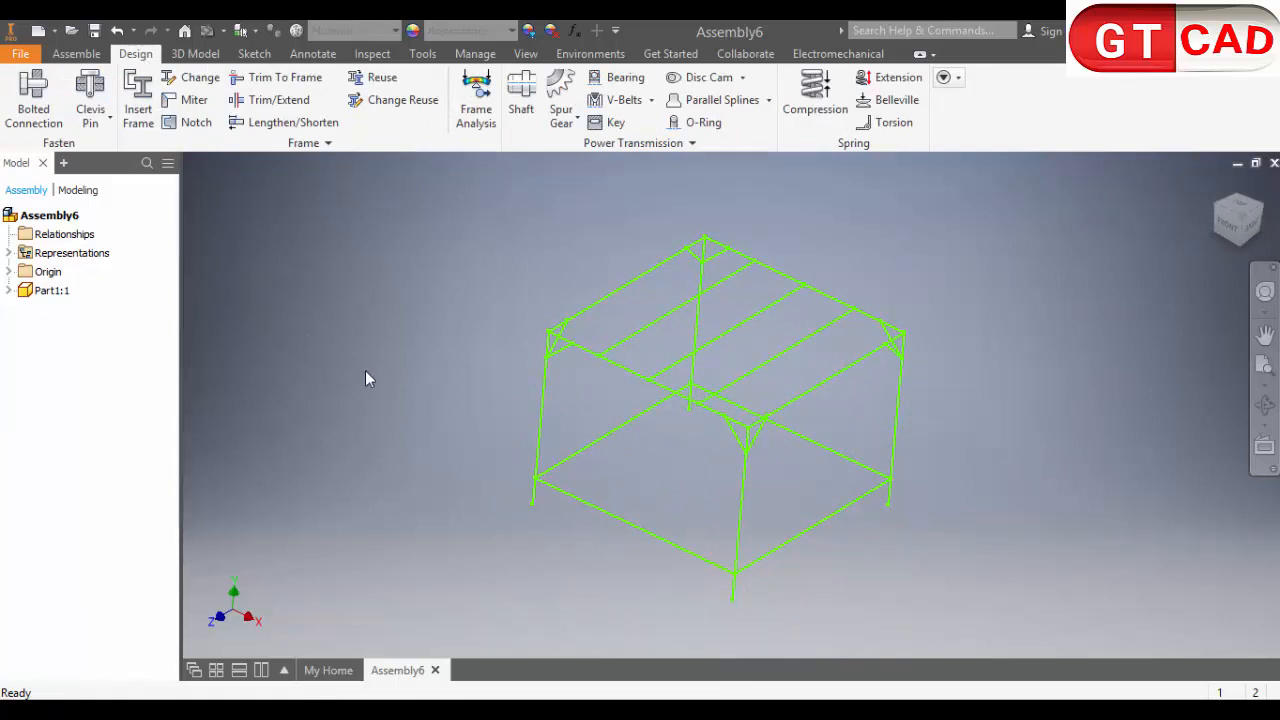
middle_click_drag(491, 457, 558, 433, "shift")
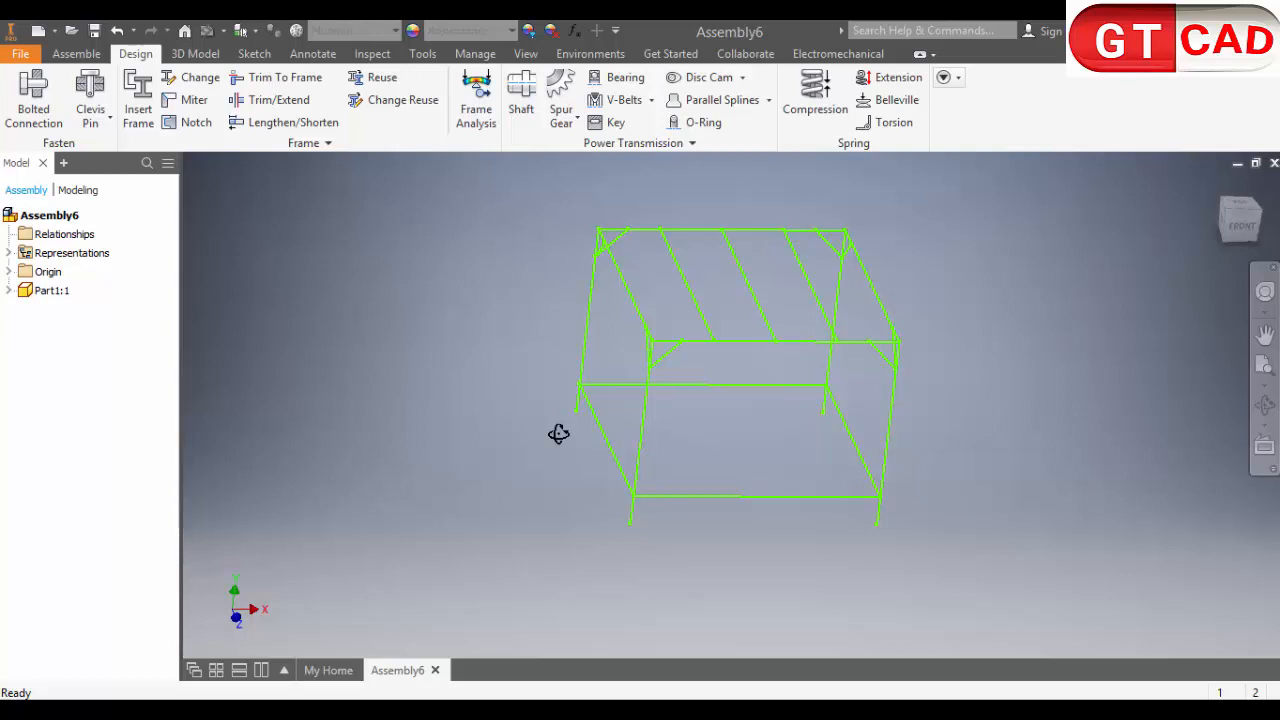
left_click(129, 132)
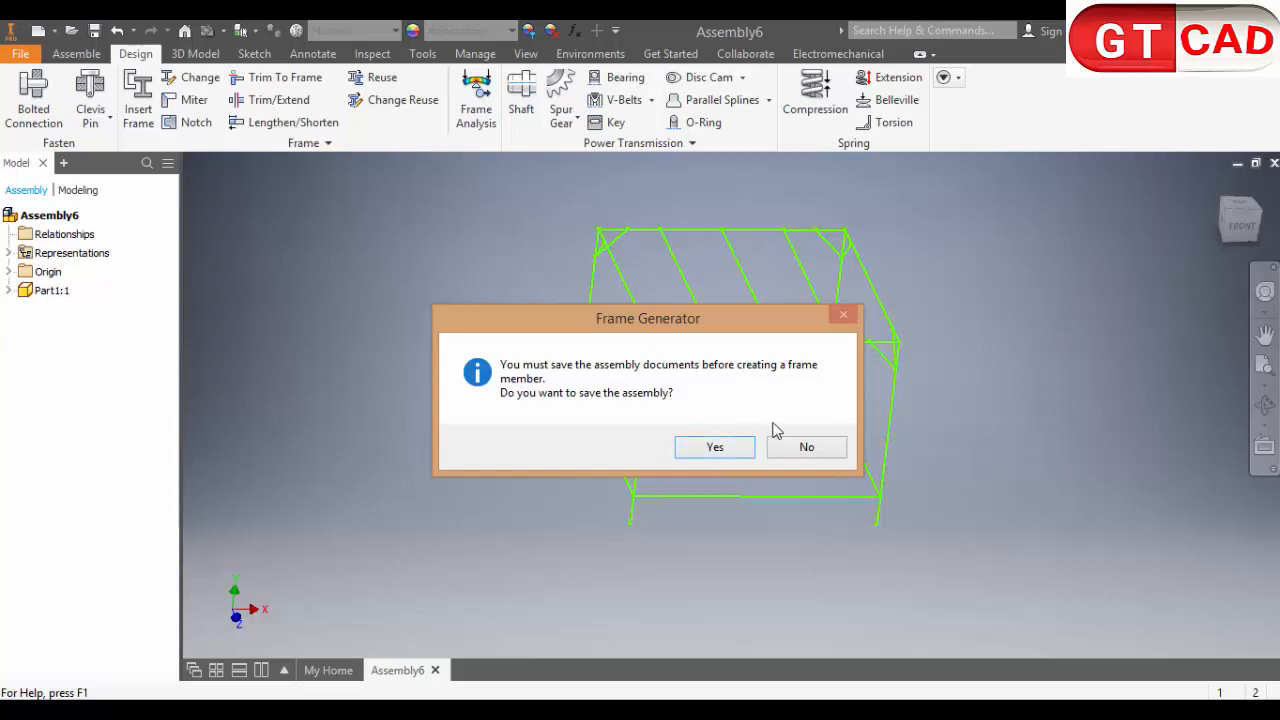
left_click(714, 447)
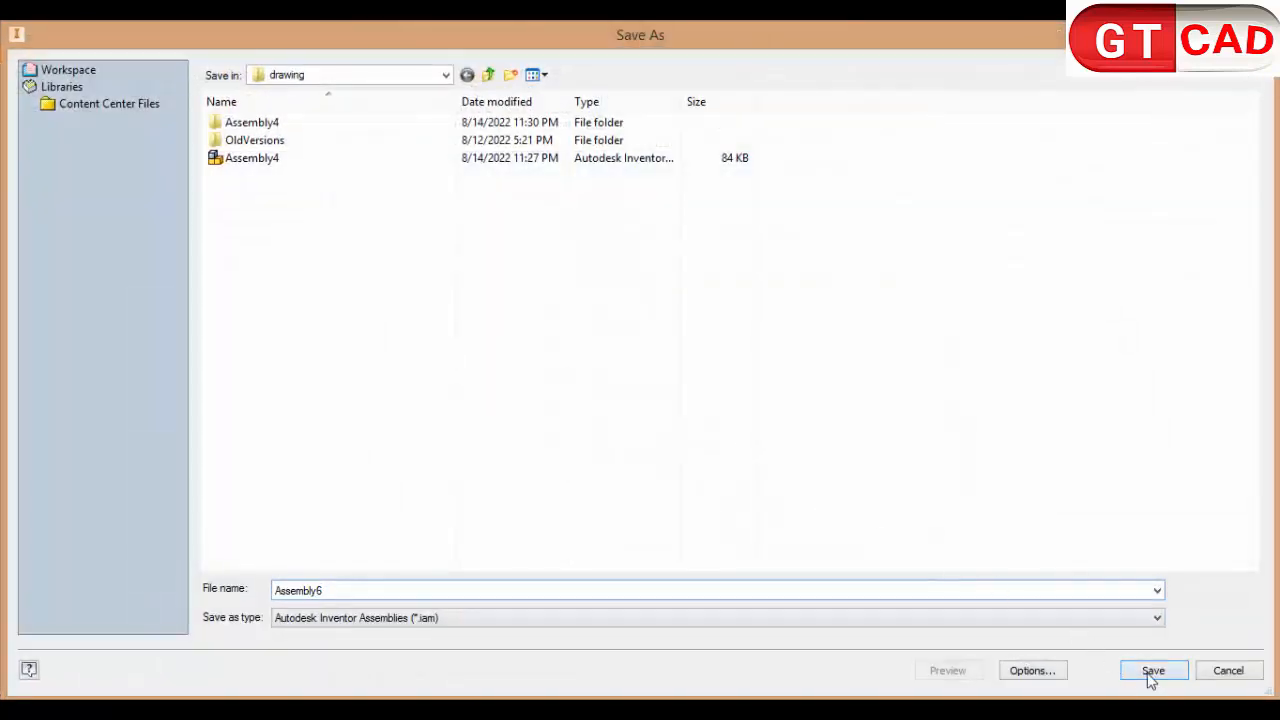
left_click(1150, 672)
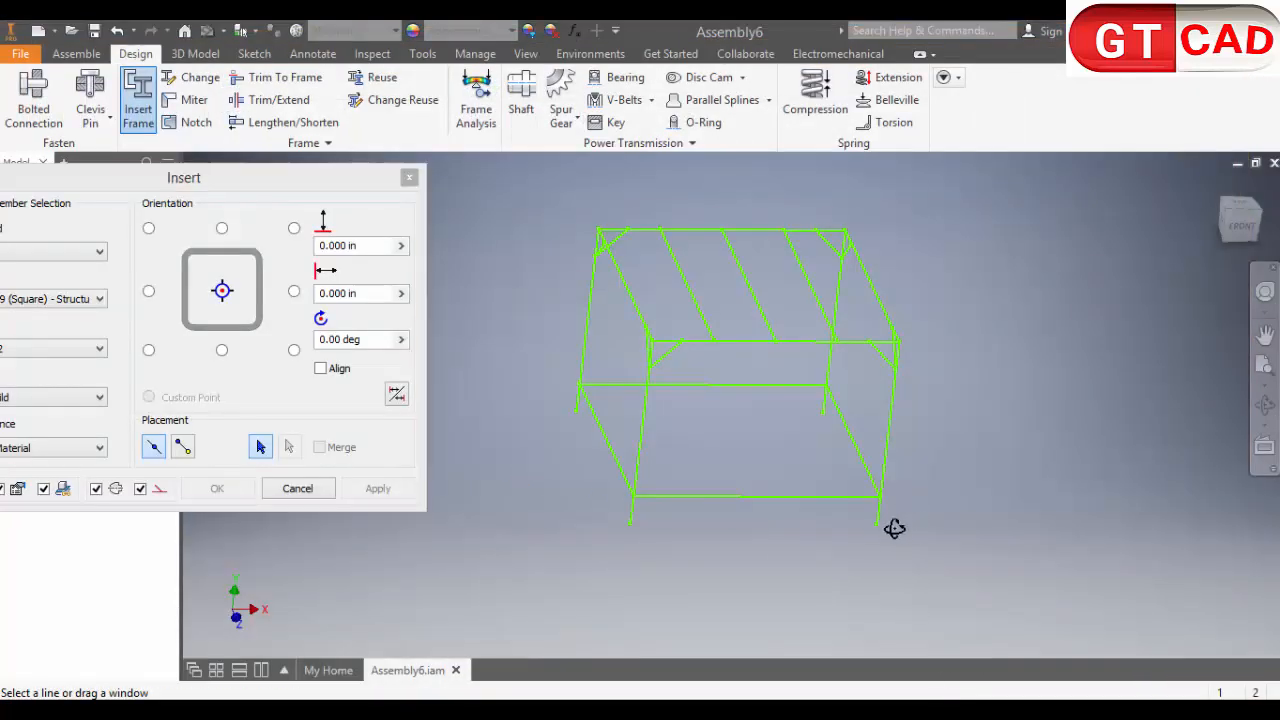
middle_click_drag(894, 529, 866, 490, "shift")
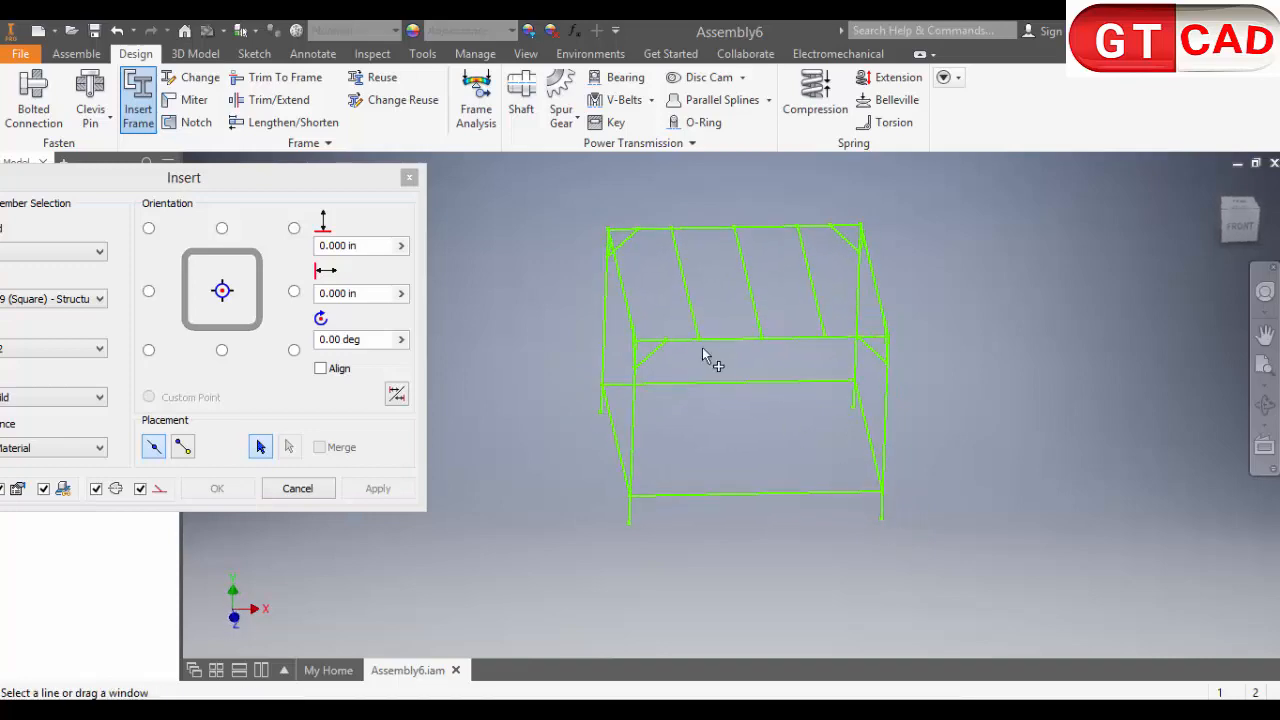
Examine the parts list and numbered frame members in Assembly1.pdf in Foxit Reader for their section sizes, and switch back to Inventor
left_click(926, 710)
scroll(493, 484, "up", 2)
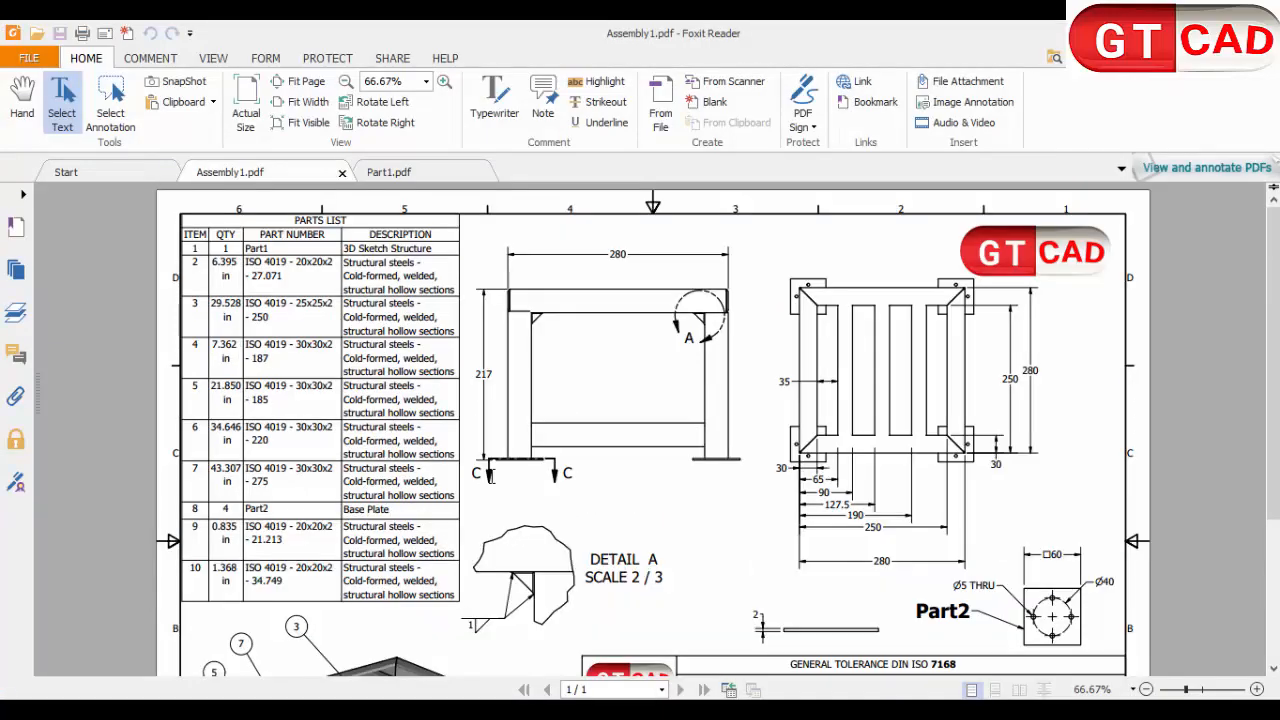
scroll(490, 515, "down", 6)
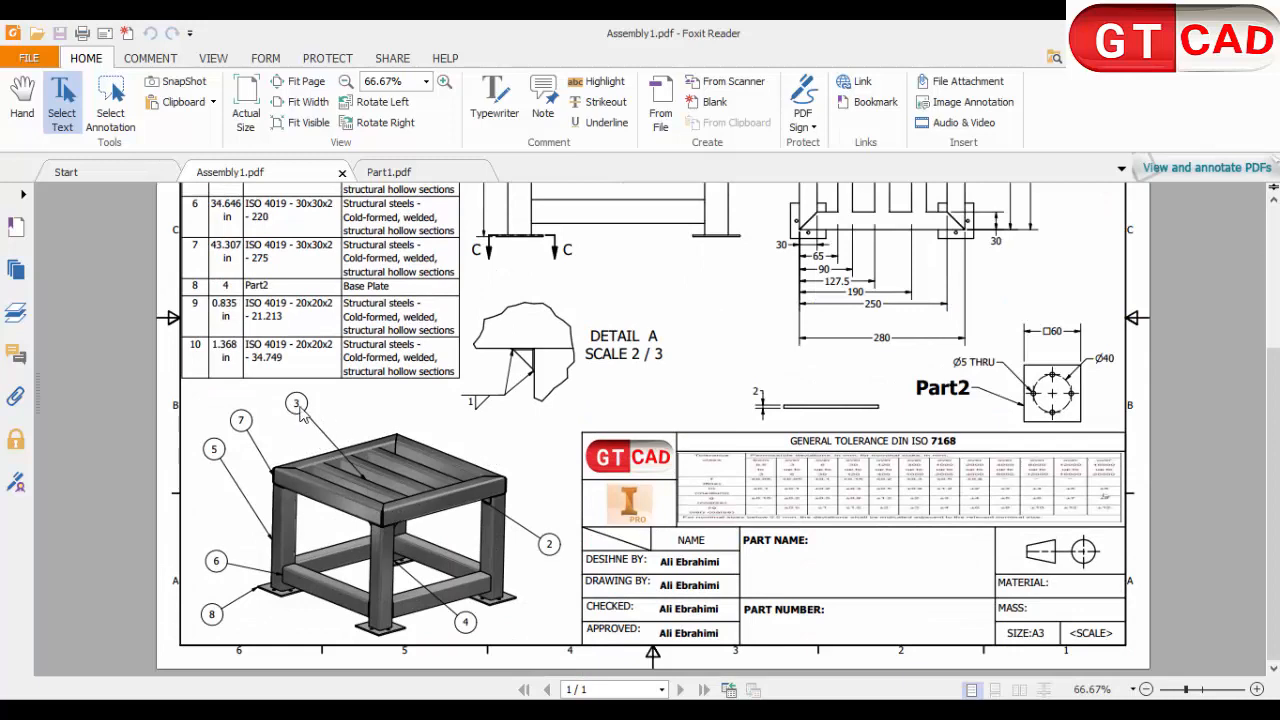
scroll(366, 470, "up", 2)
scroll(369, 479, "up", 4)
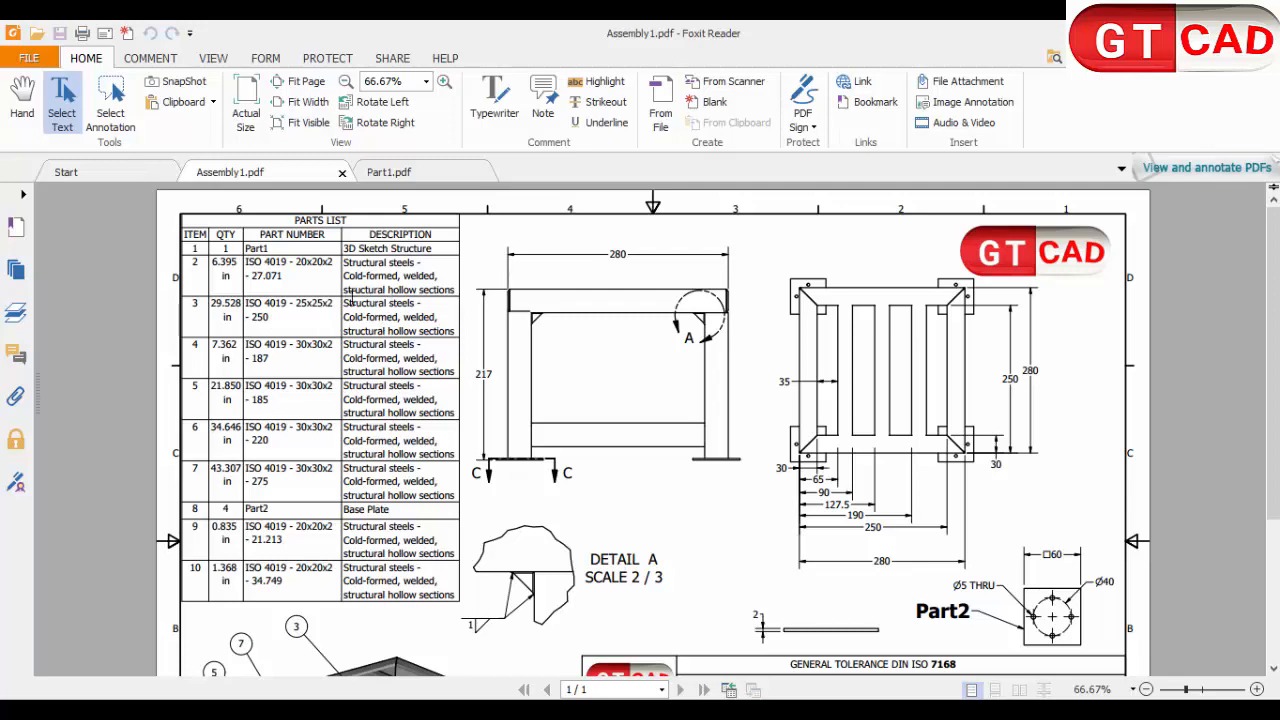
scroll(403, 307, "down", 2)
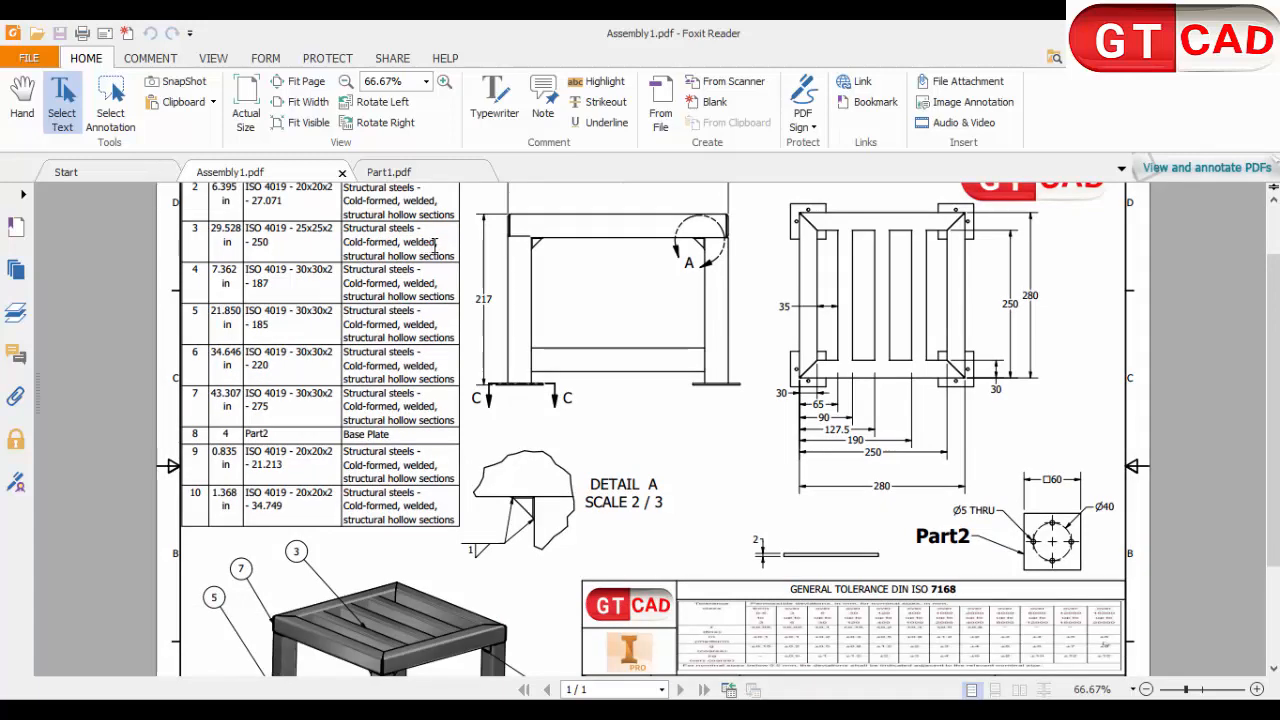
scroll(448, 255, "up", 2)
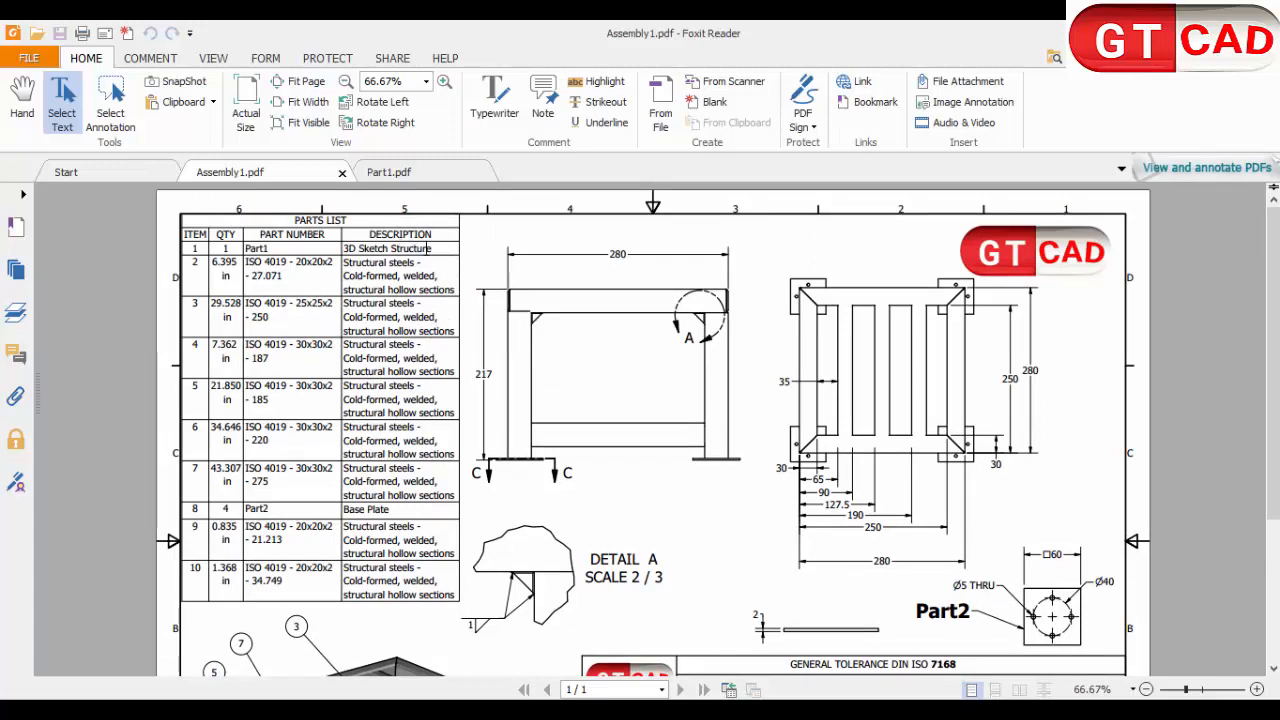
scroll(390, 338, "down", 1, "ctrl")
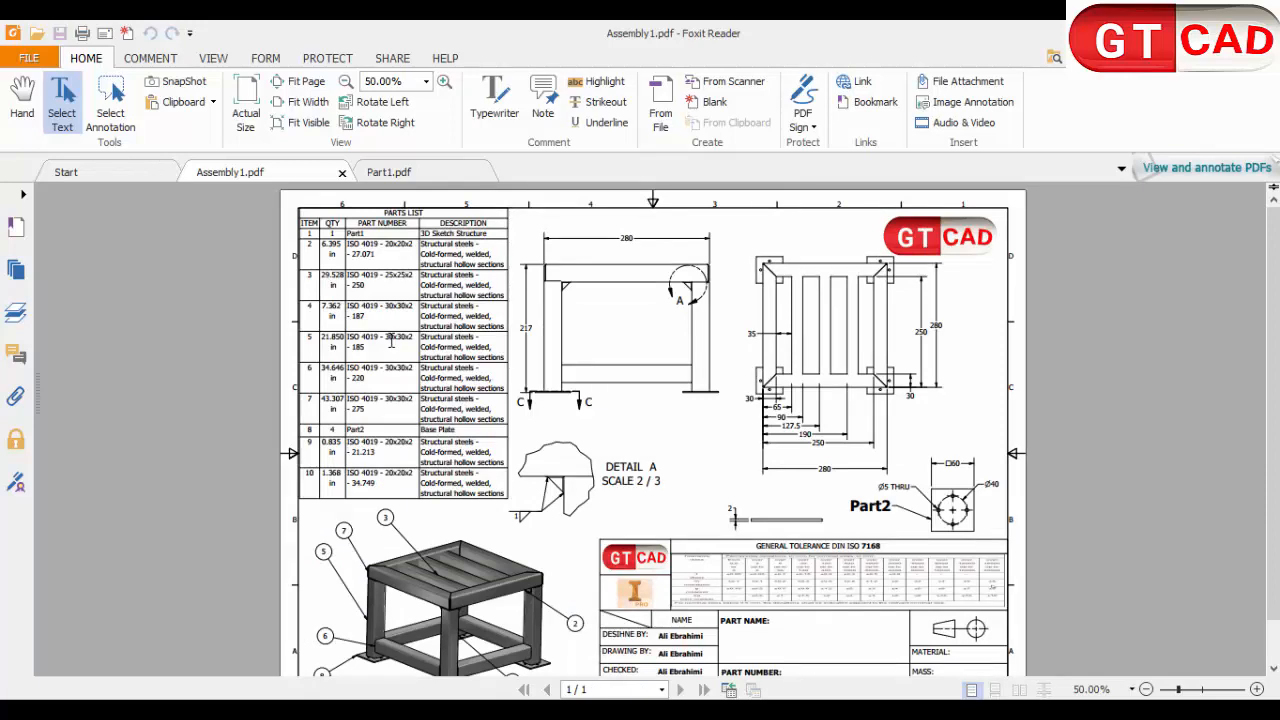
scroll(392, 305, "up", 1, "ctrl")
scroll(377, 300, "up", 1)
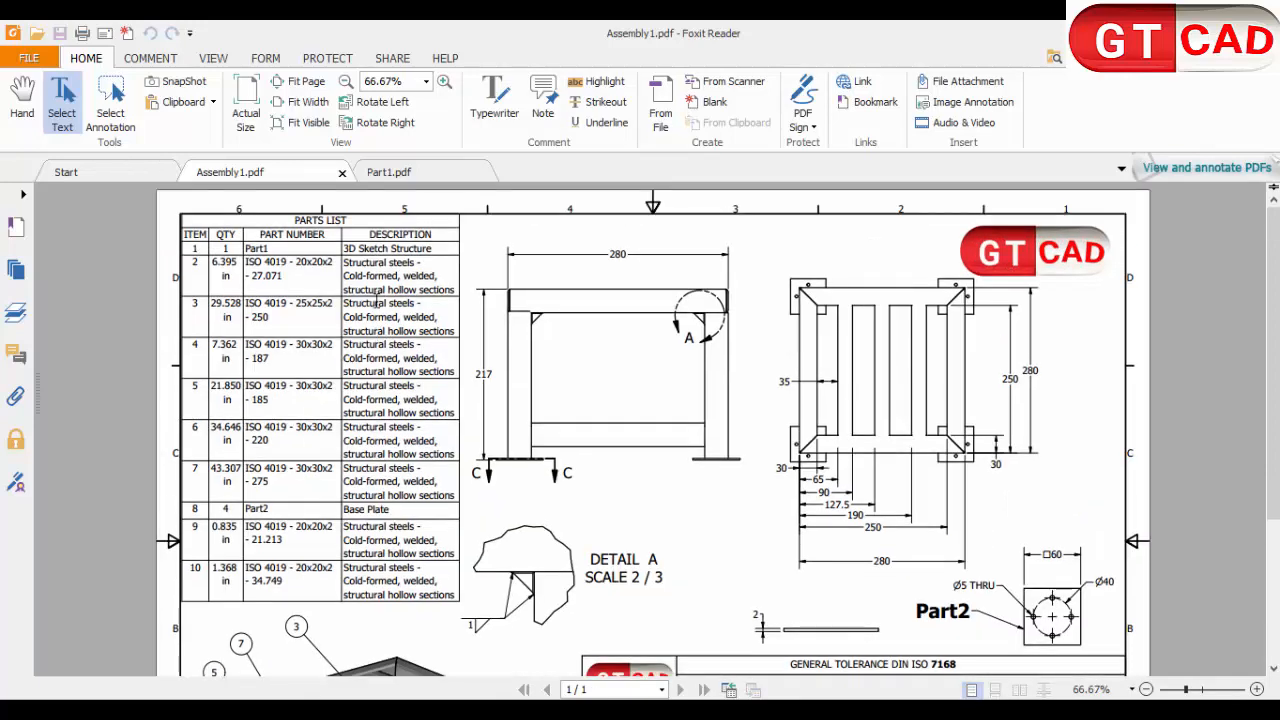
scroll(345, 585, "down", 1)
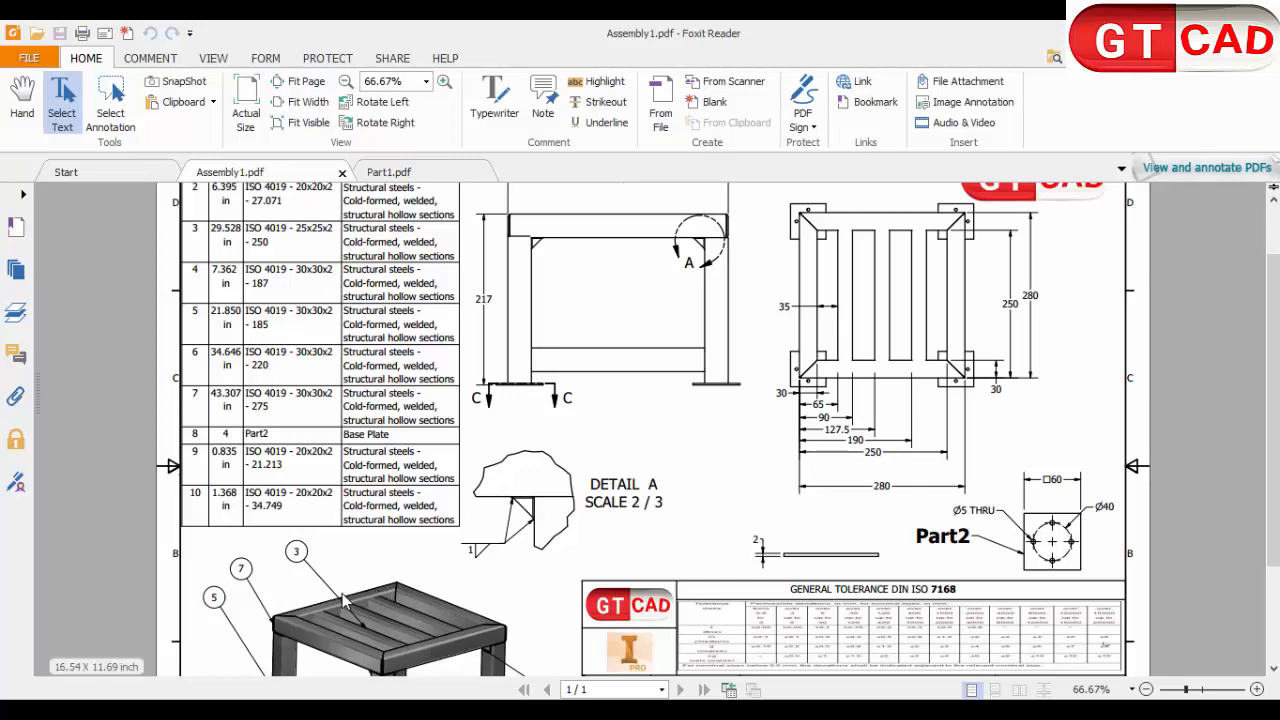
scroll(335, 535, "up", 2)
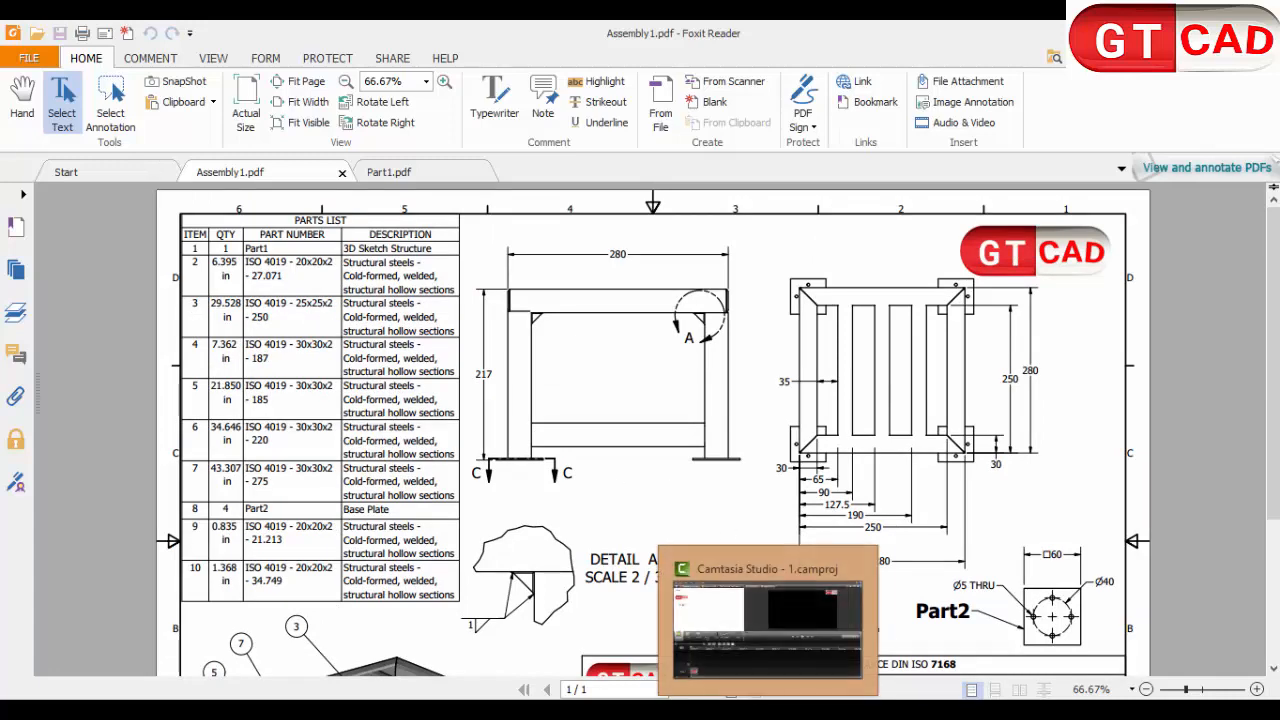
left_click(812, 710)
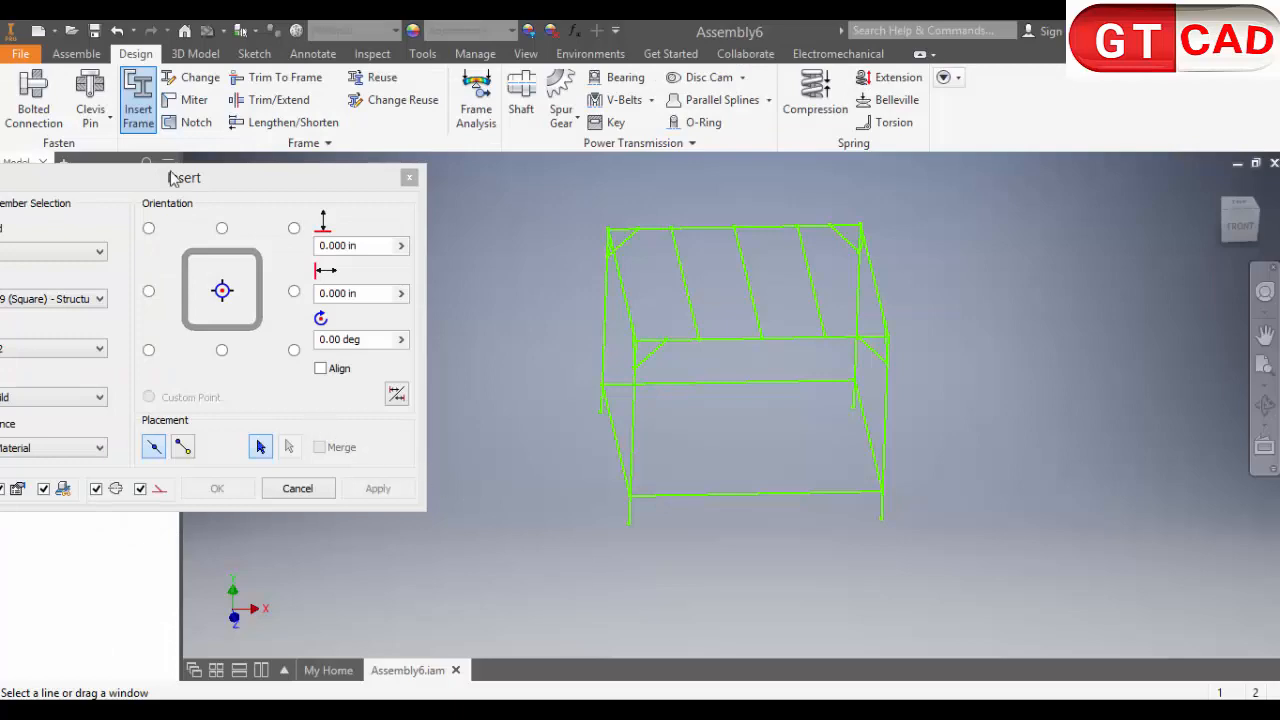
Set the frame member to the ISO standard, ISO 4019 (Square) family, in size 20x20x2
left_click(288, 302)
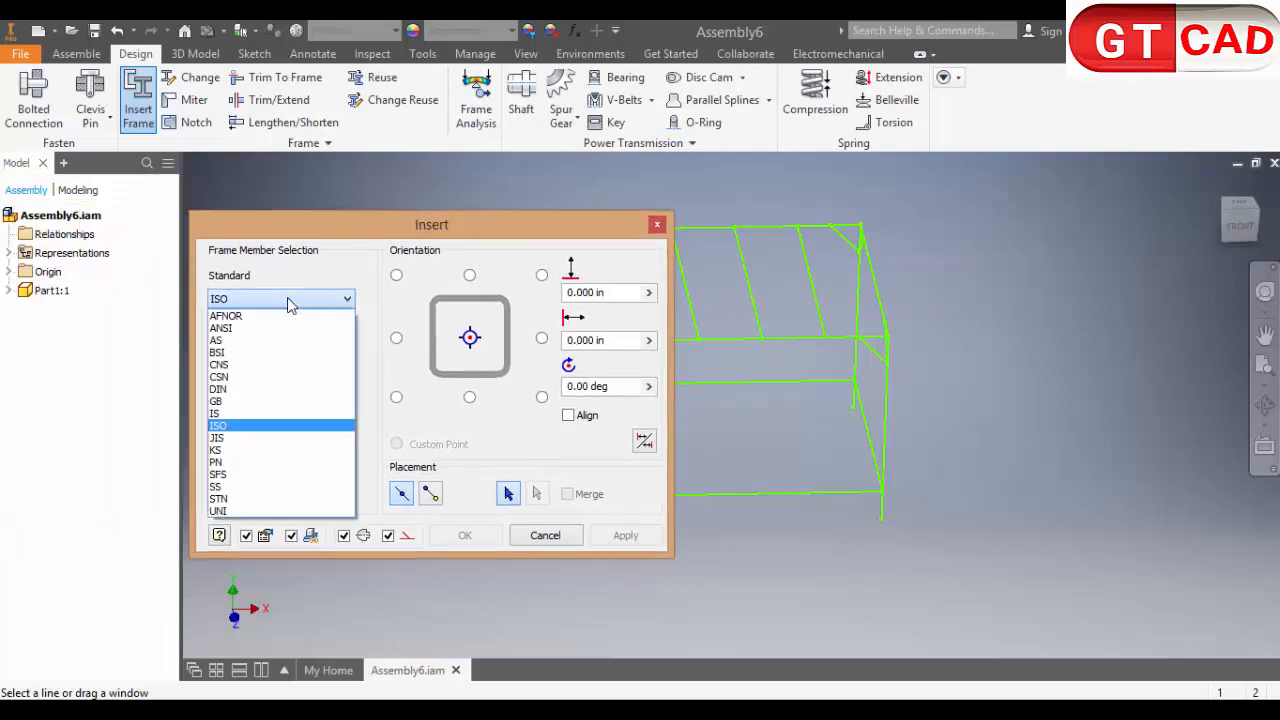
left_click(288, 302)
left_click(314, 349)
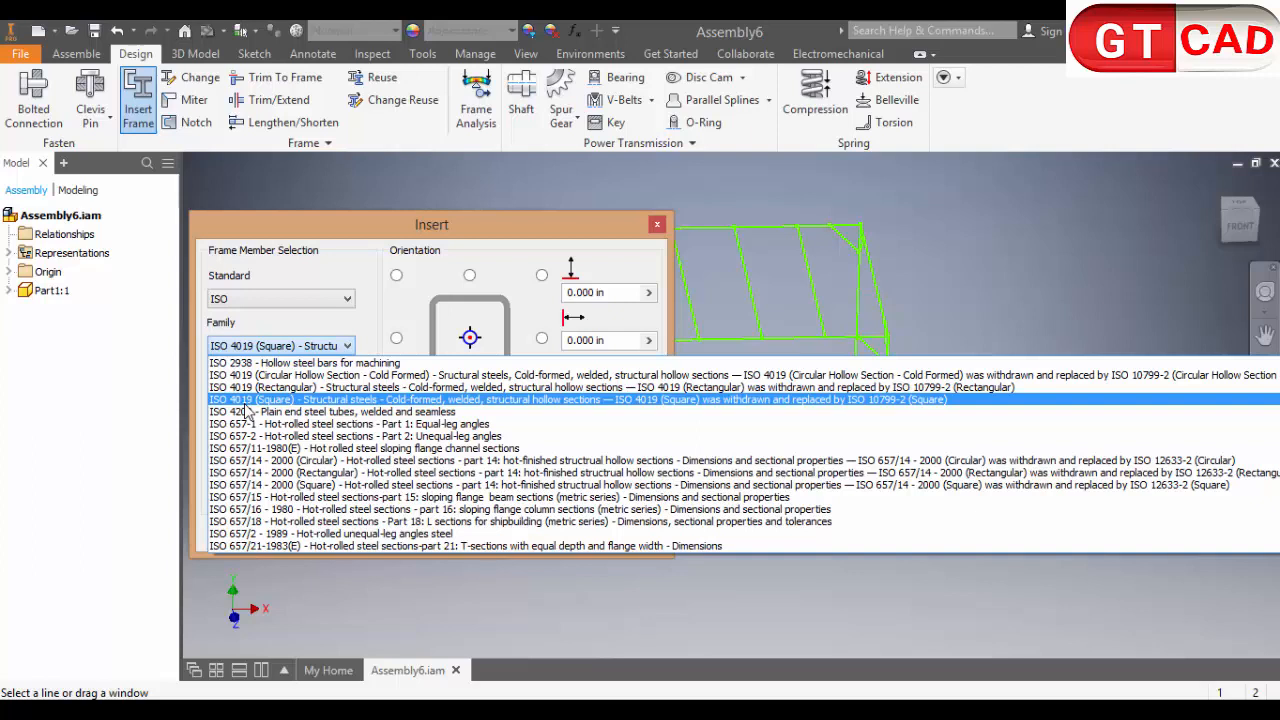
left_click(252, 401)
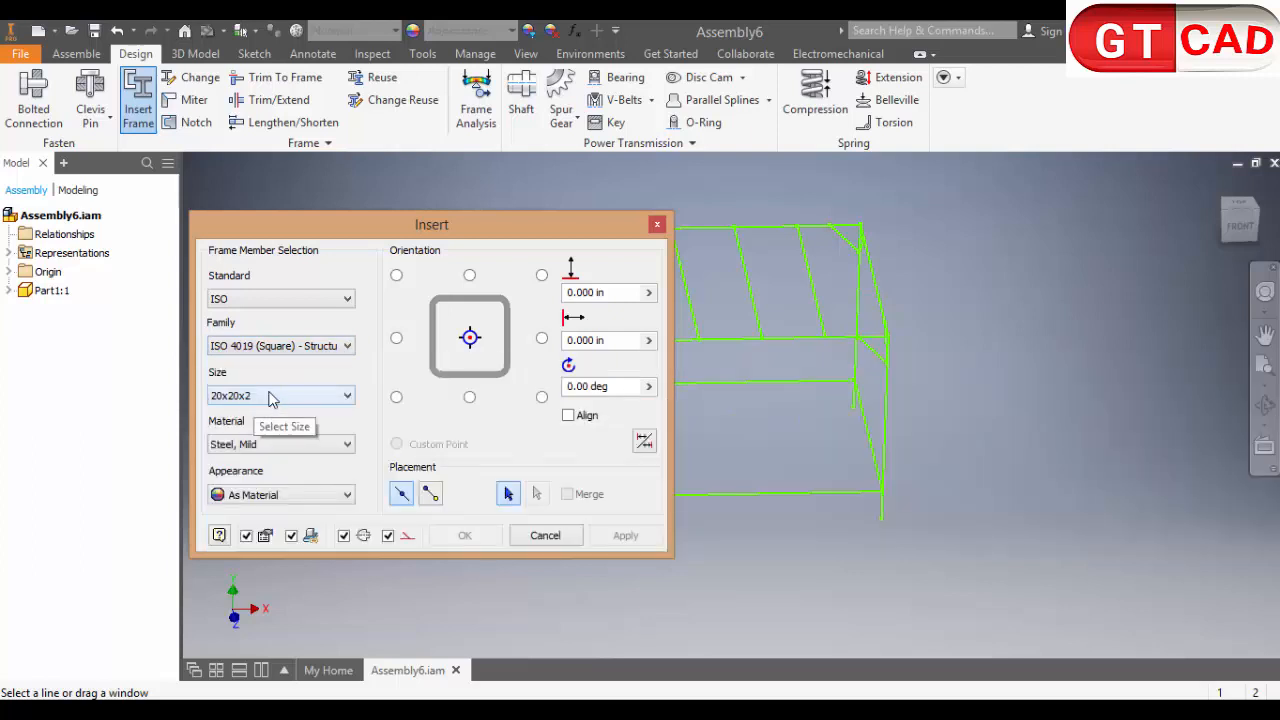
left_click(240, 397)
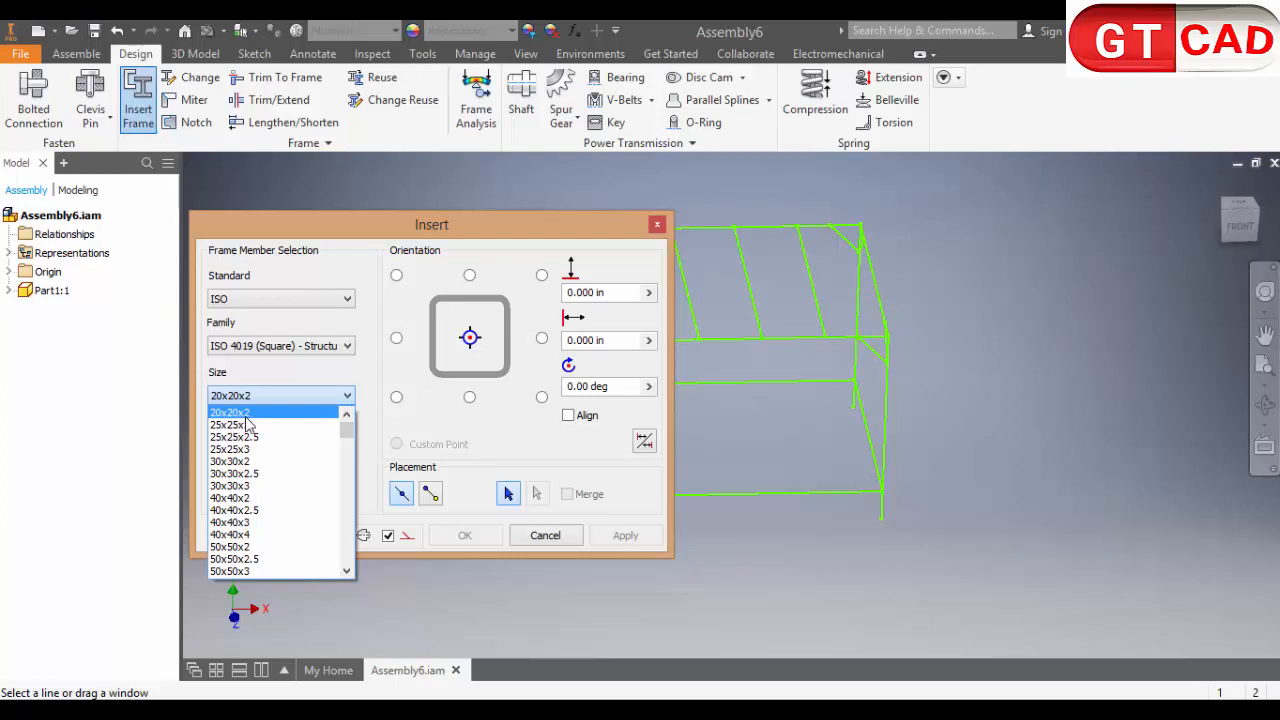
left_click(266, 413)
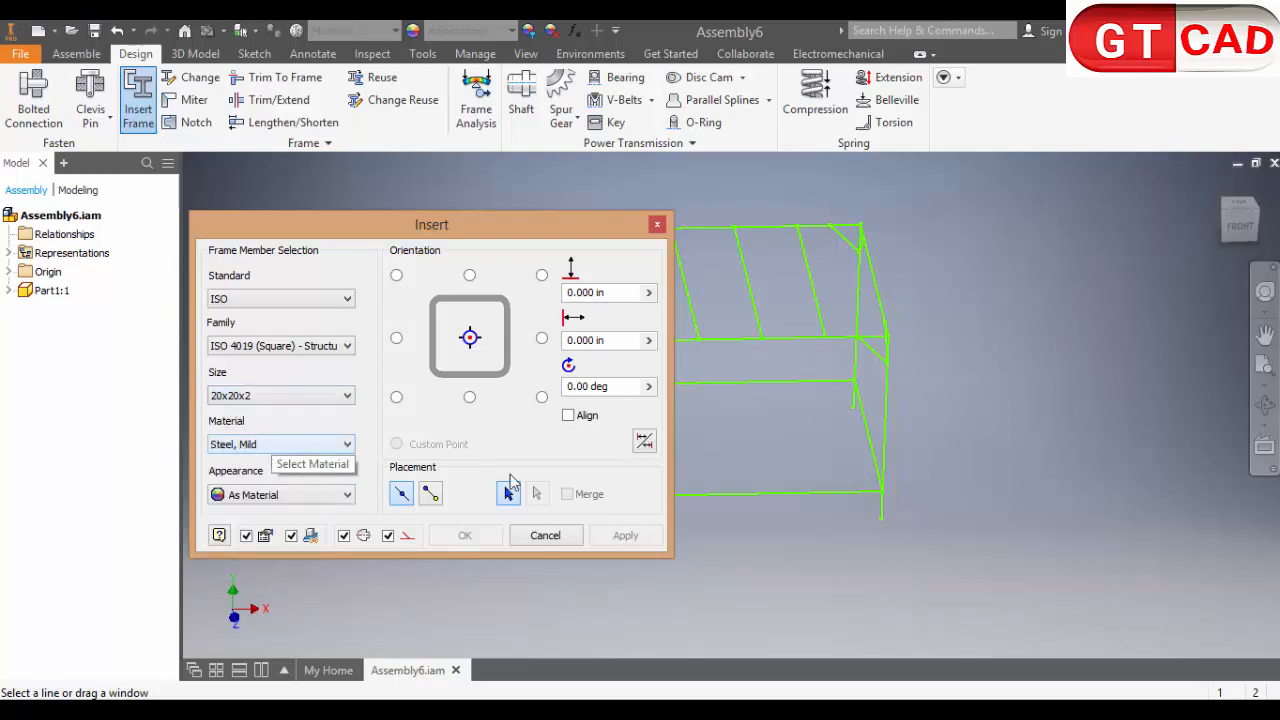
Insert 20x20x2 members on the three inner slat lines and the front and rear top edges, accepting the default frame and member file names
middle_click_drag(834, 523, 1013, 565)
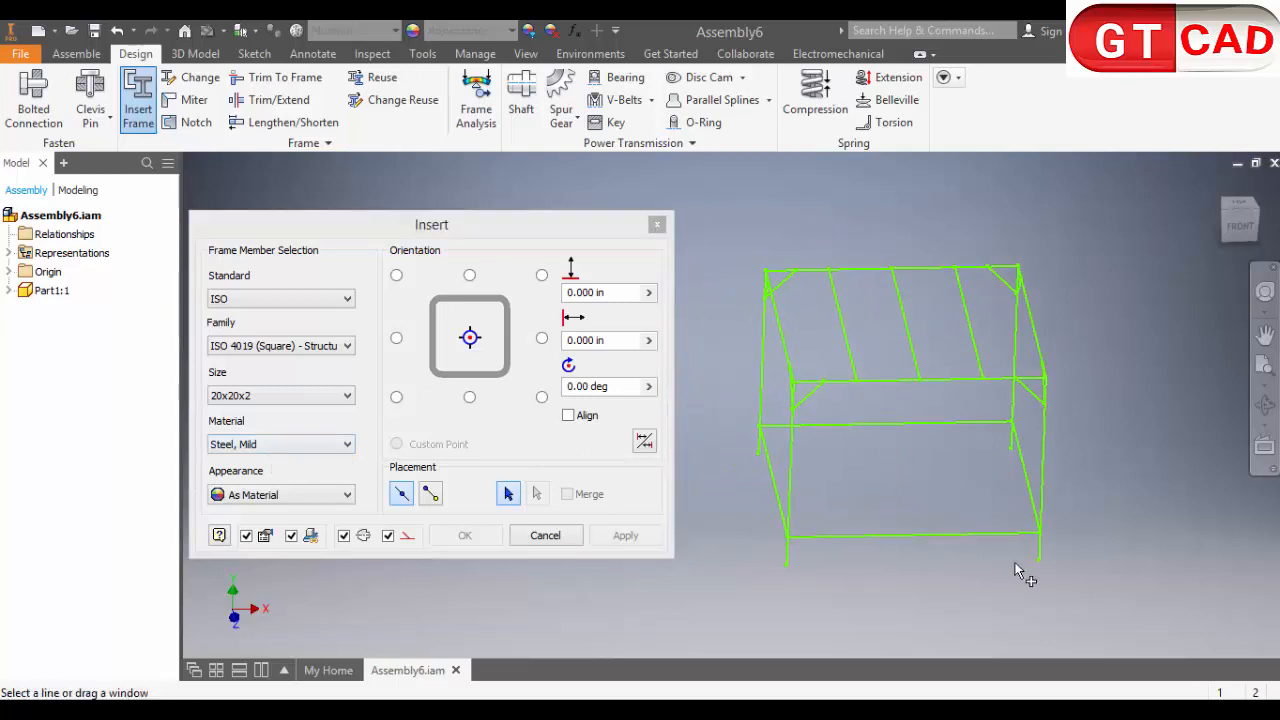
left_click(851, 343)
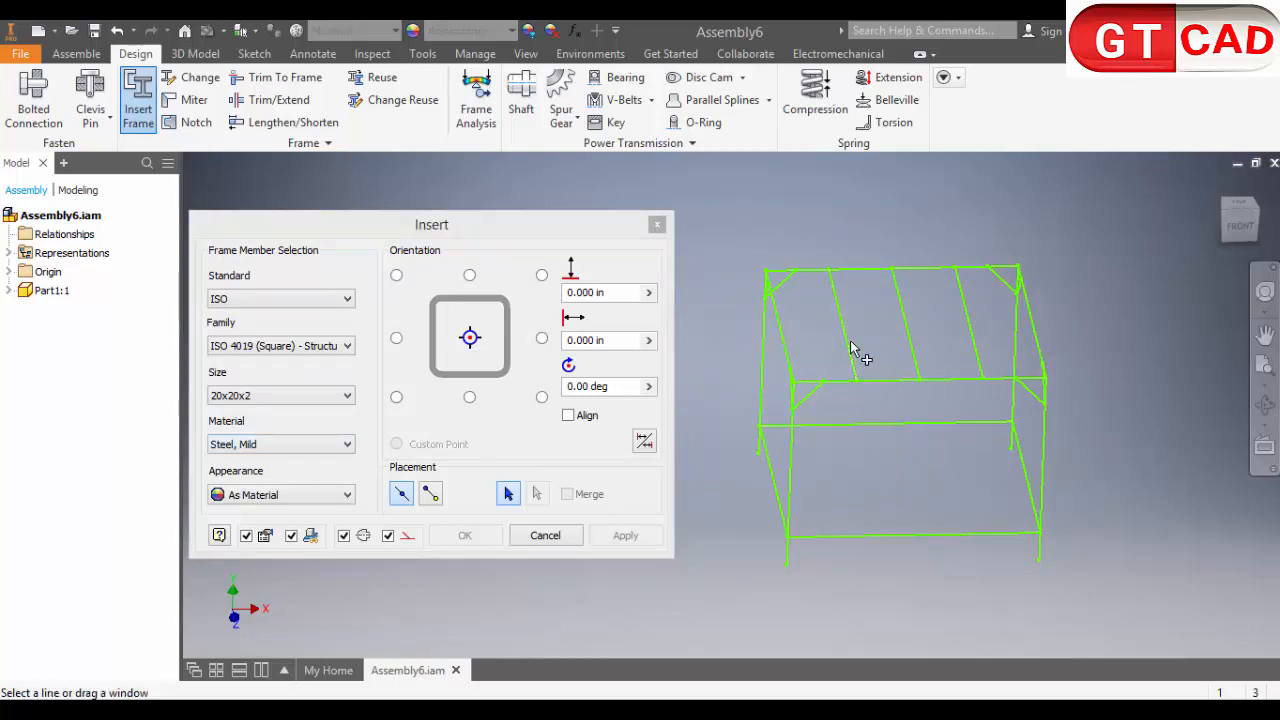
left_click(909, 348)
left_click(975, 348)
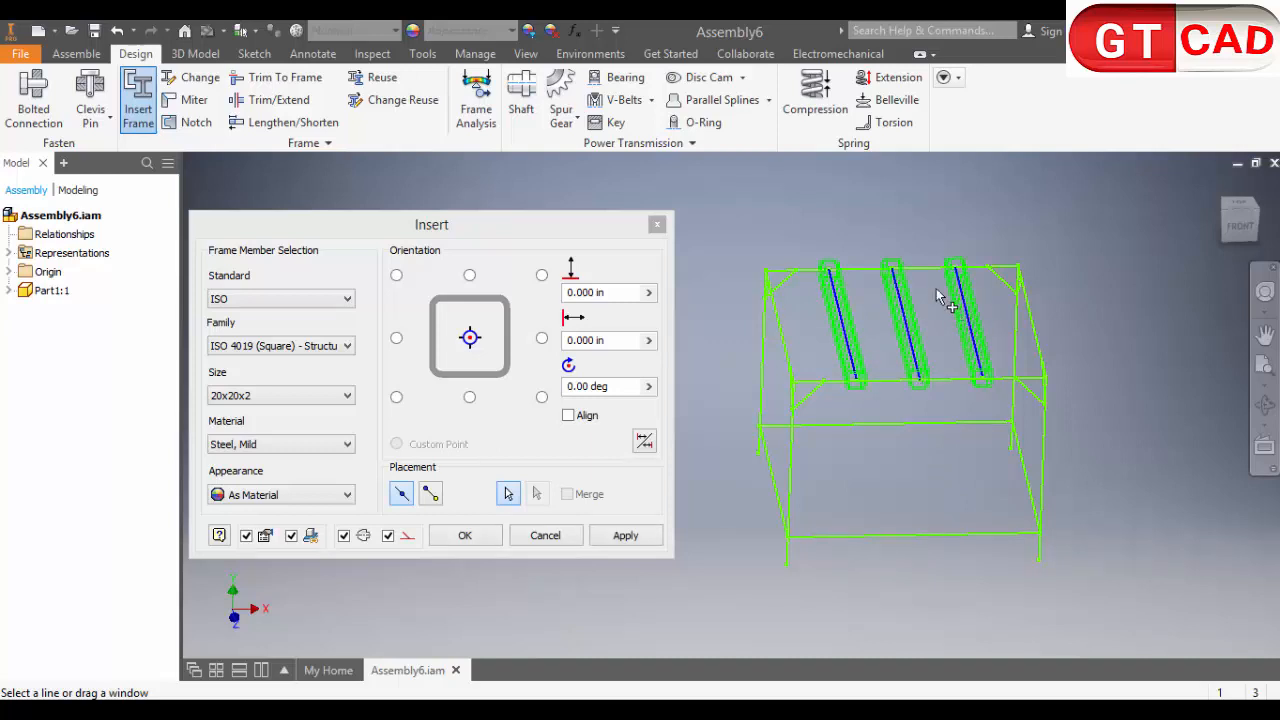
left_click(928, 270)
left_click(943, 381)
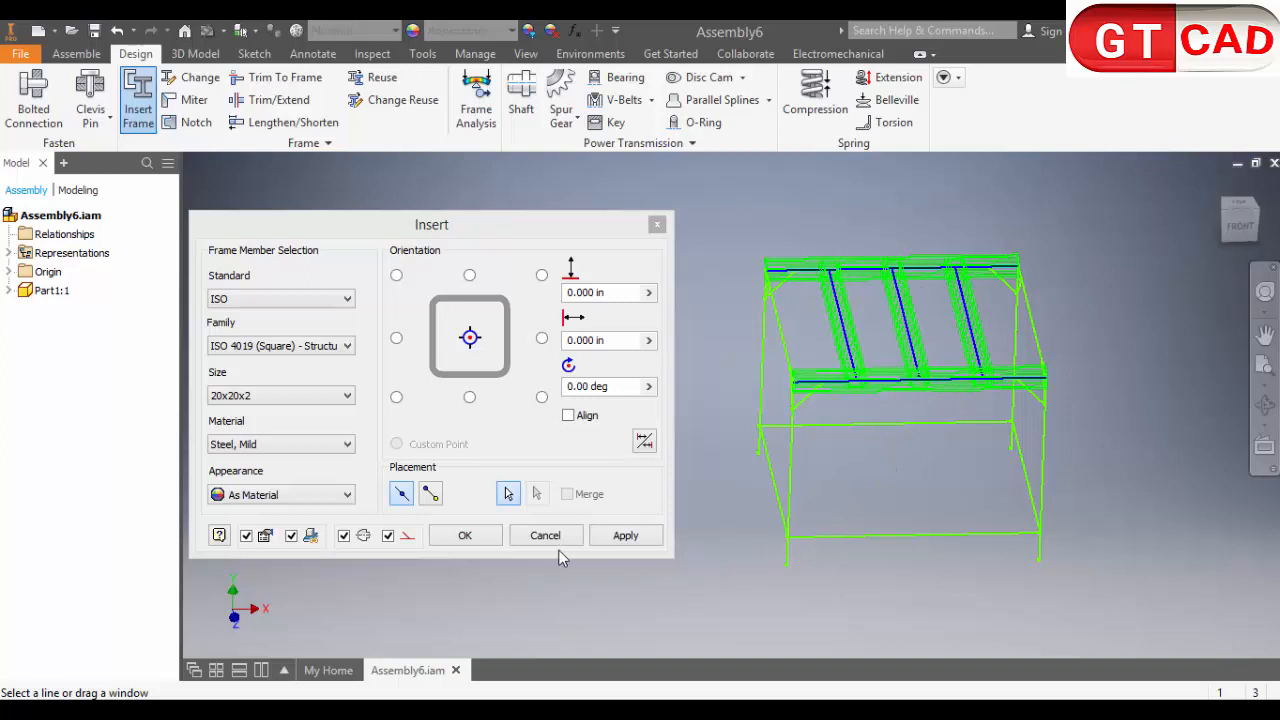
left_click(480, 544)
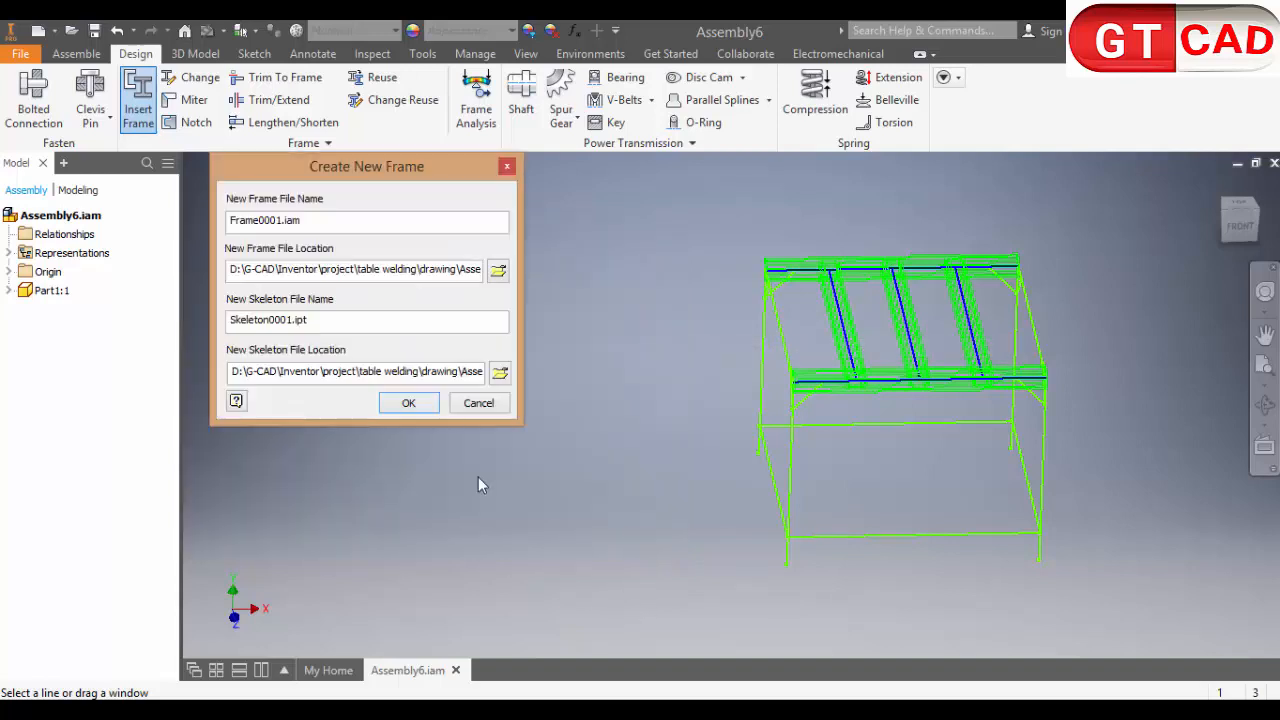
left_click(415, 411)
left_click(709, 497)
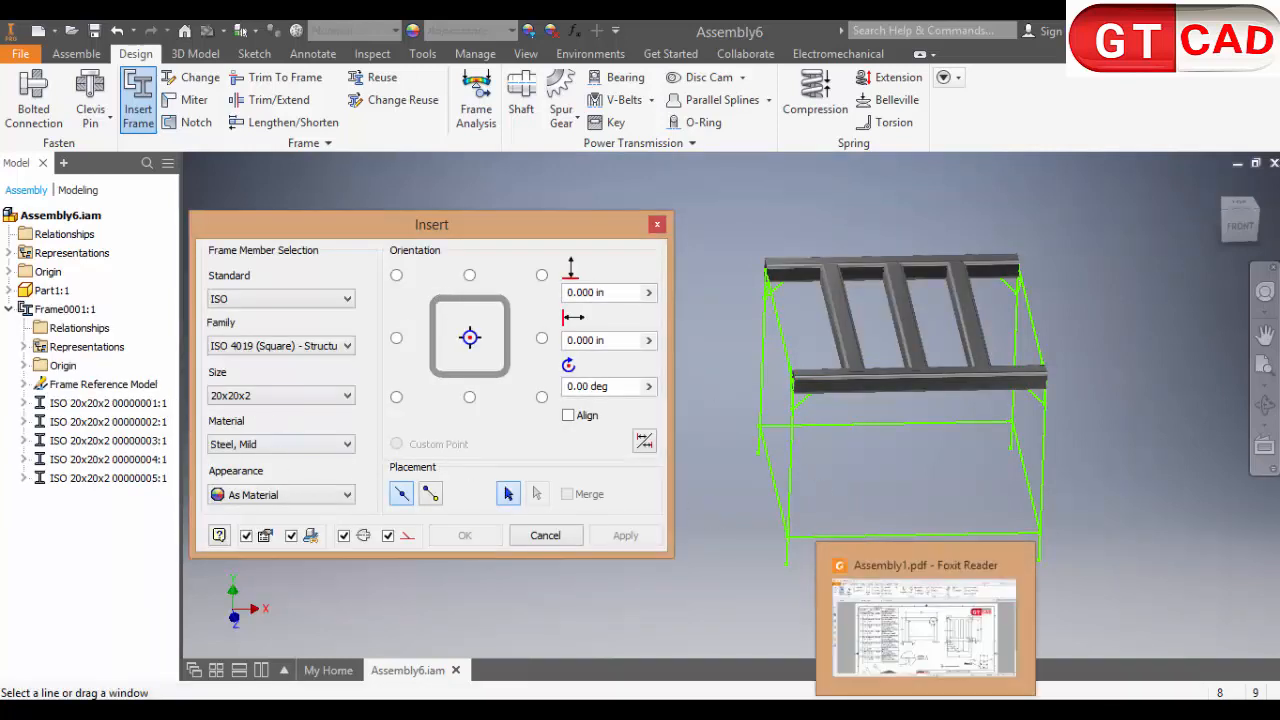
Check the section sizes of the numbered legs and rails against the parts list in Assembly1.pdf in Foxit Reader, and return to Inventor
left_click(919, 706)
scroll(372, 556, "down", 3)
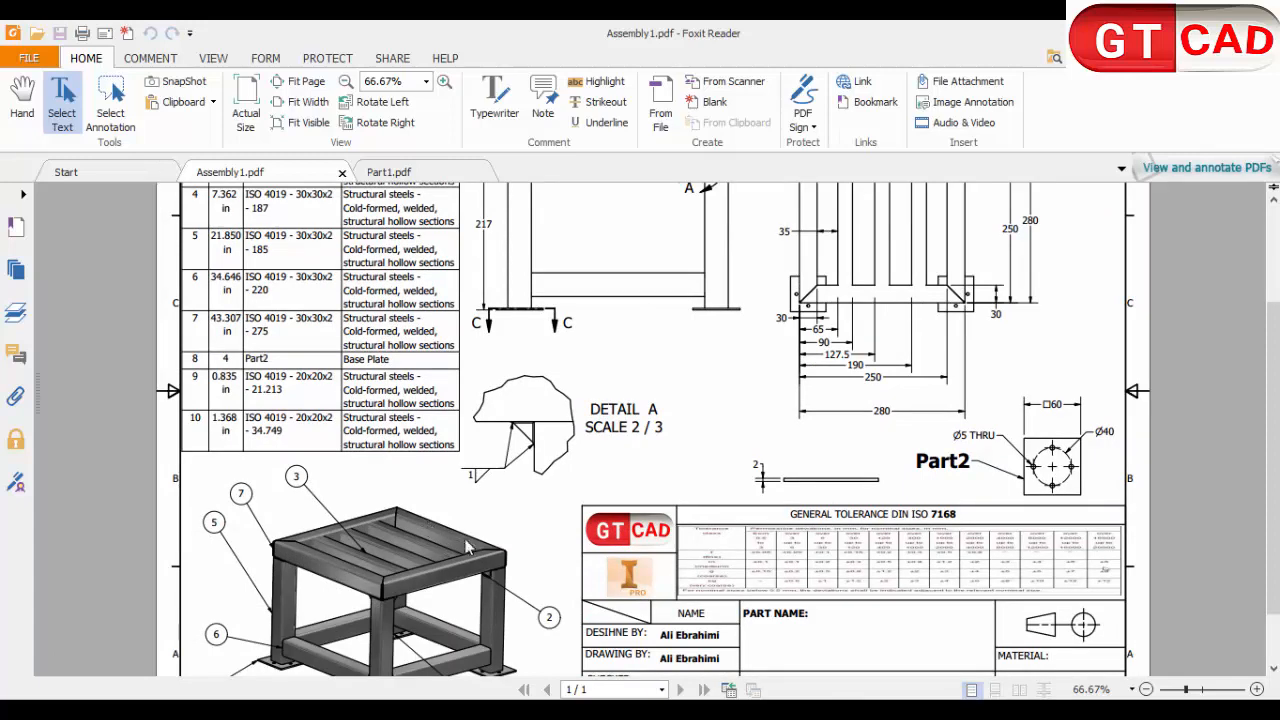
scroll(462, 538, "up", 2)
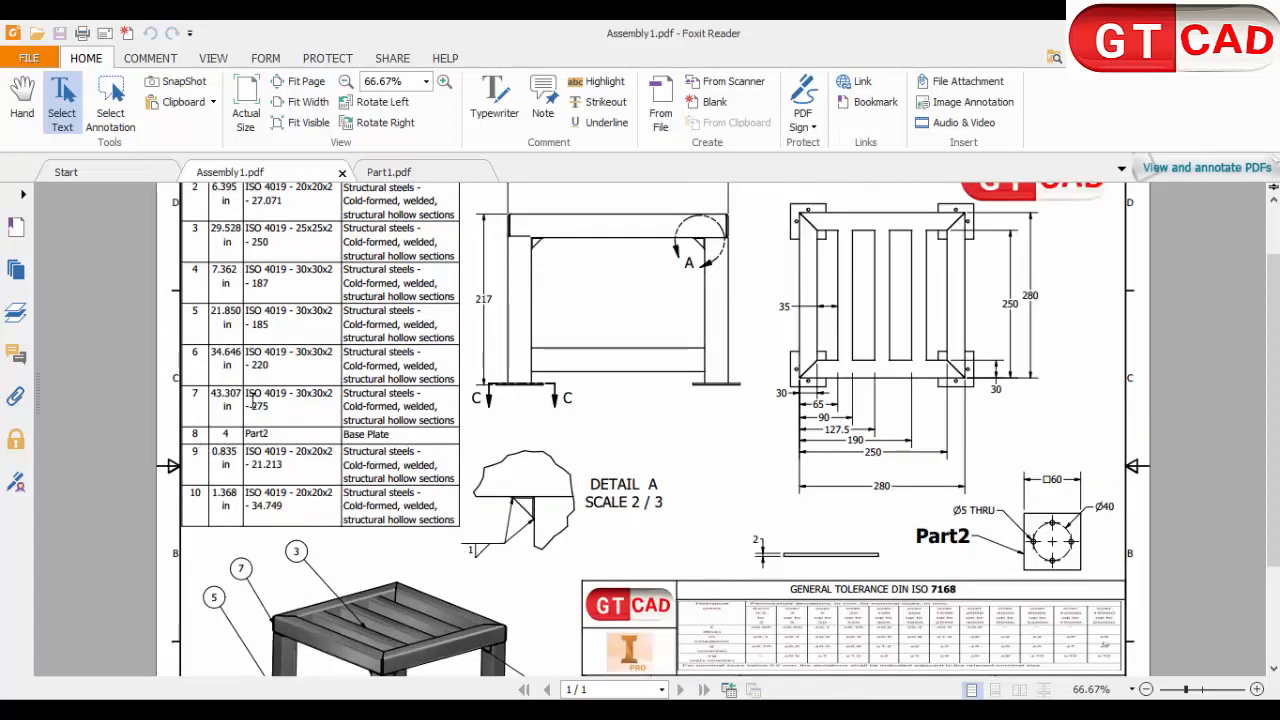
scroll(324, 400, "down", 4)
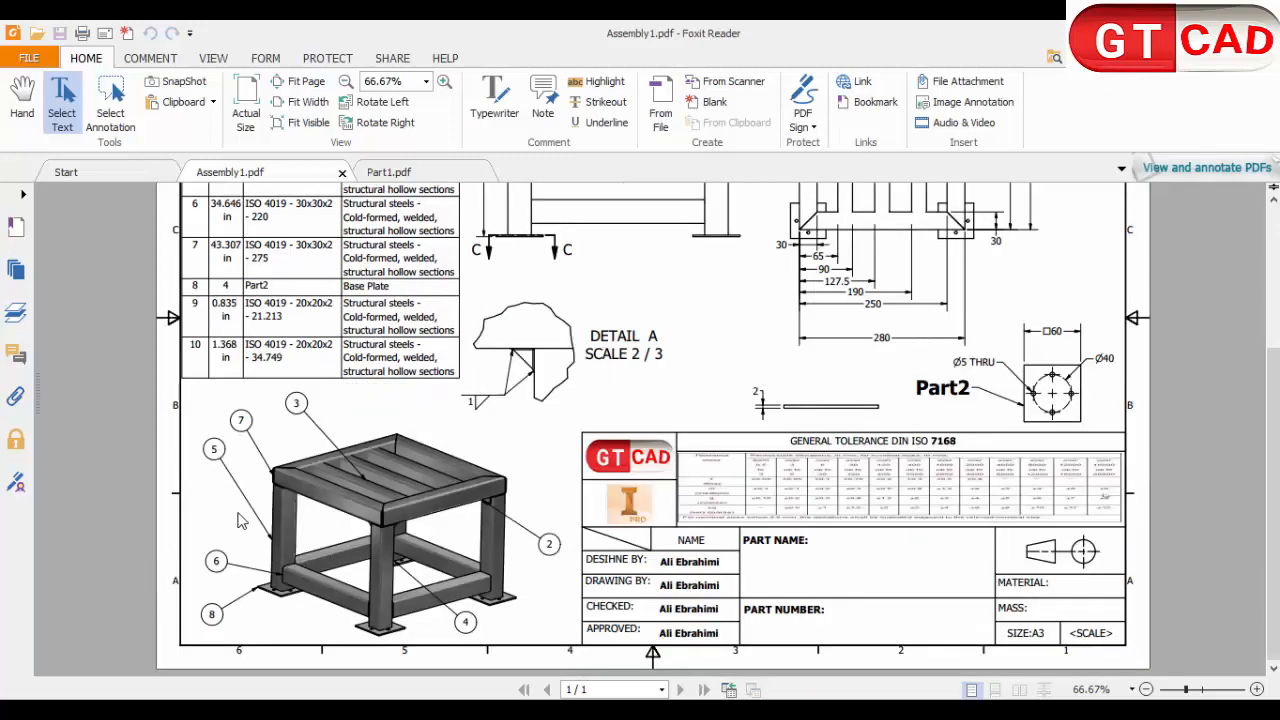
scroll(221, 341, "up", 2)
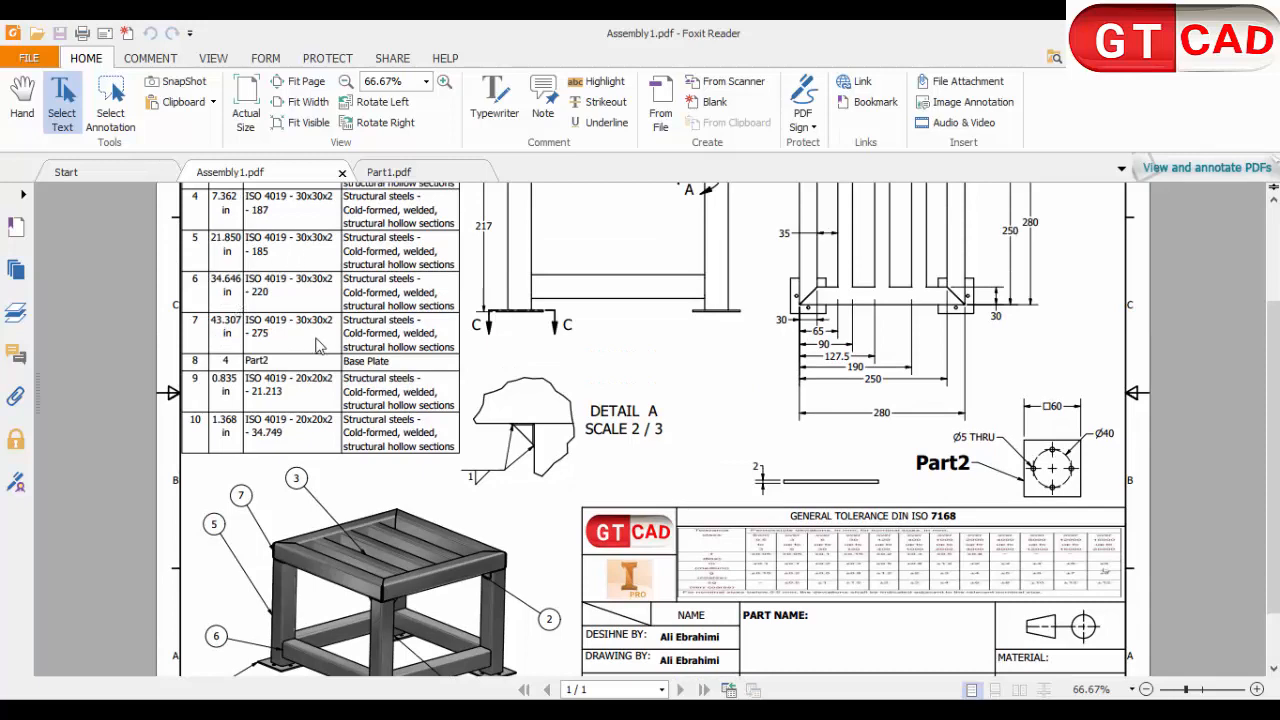
scroll(318, 345, "down", 2)
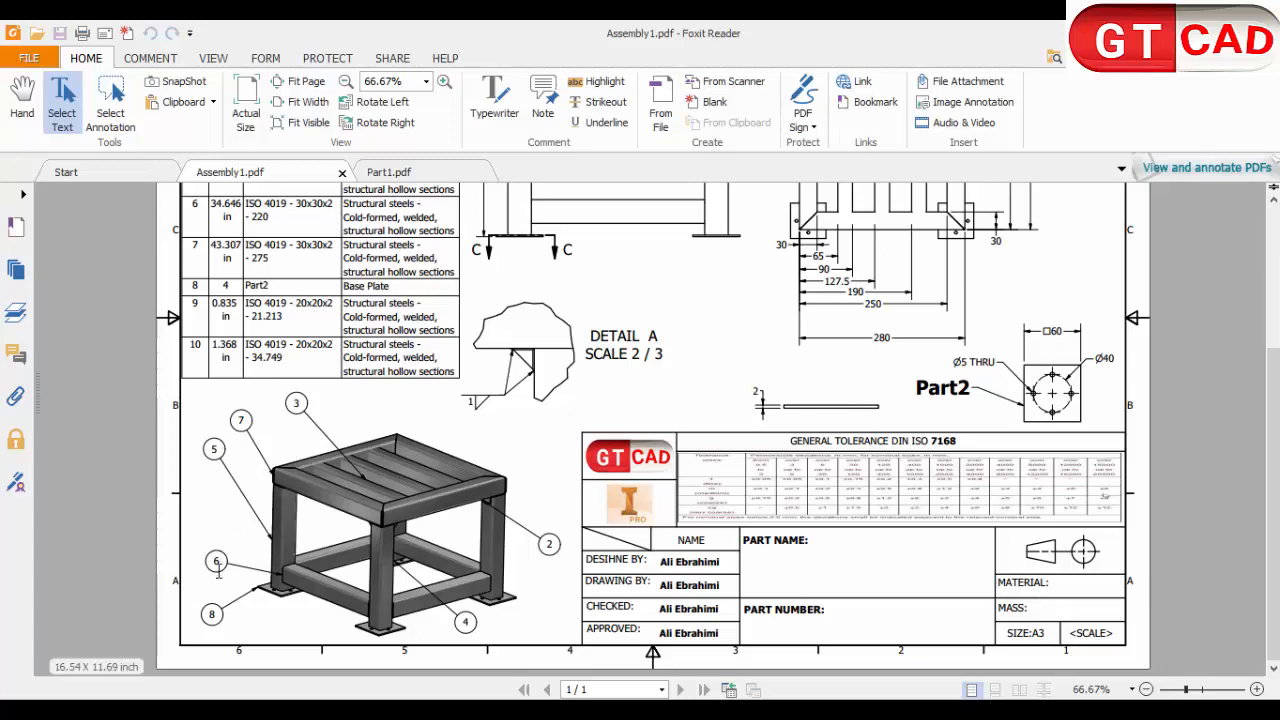
scroll(268, 576, "up", 2)
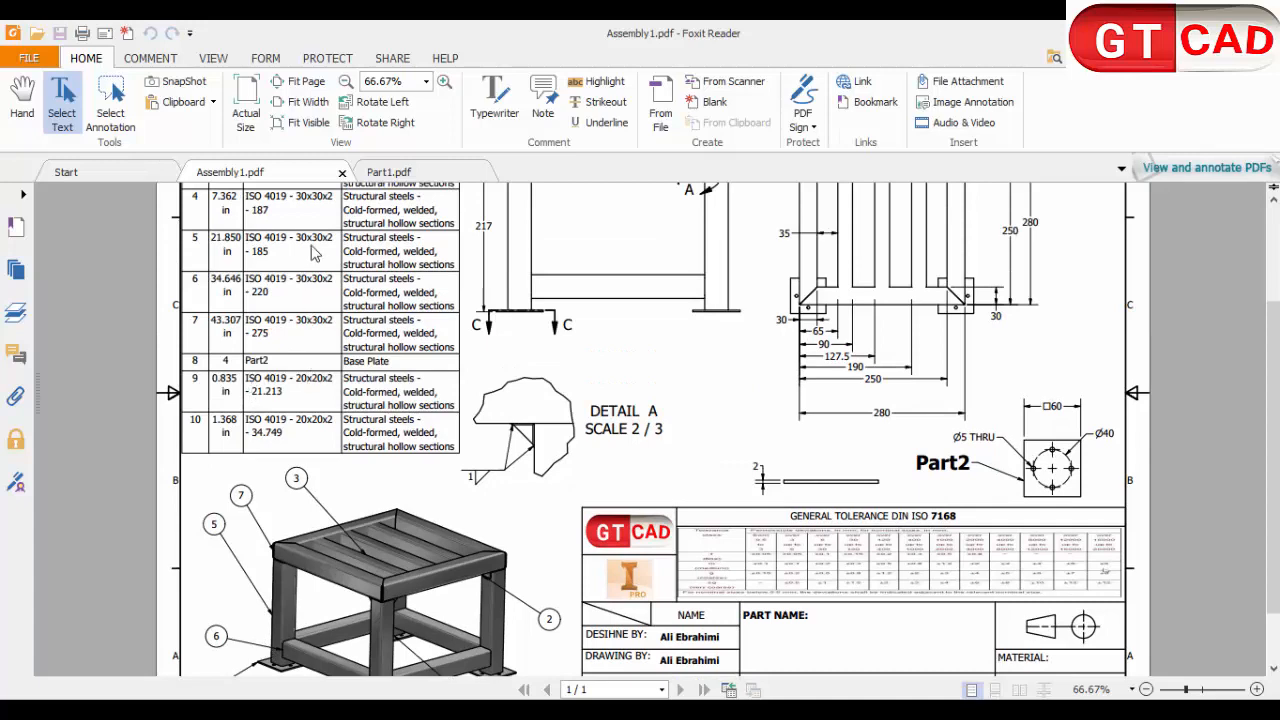
scroll(378, 345, "down", 2)
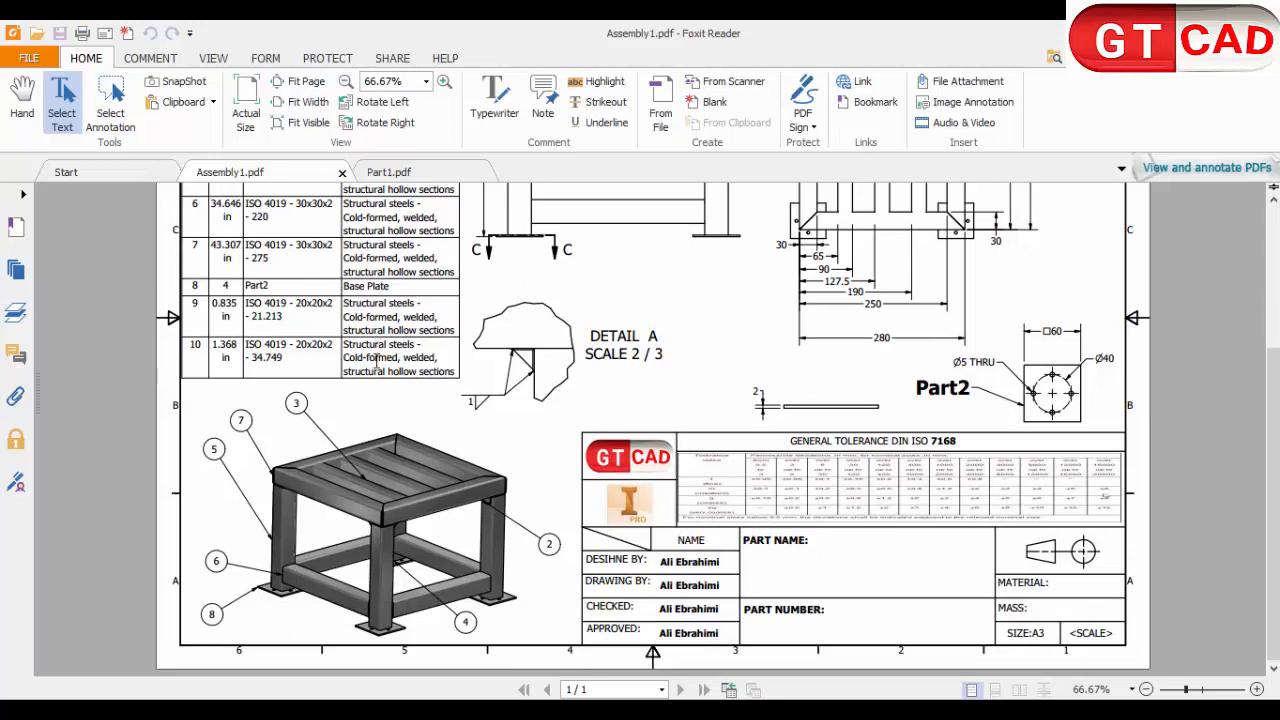
middle_click(497, 637)
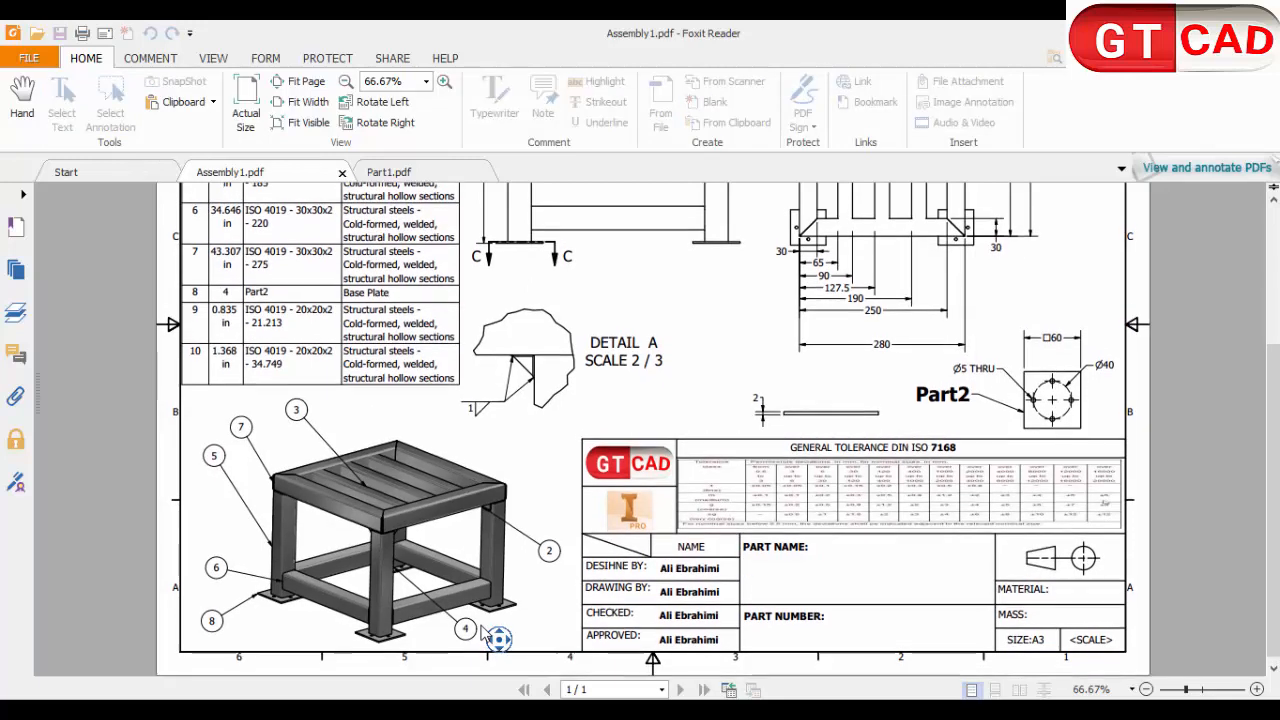
middle_click(486, 632)
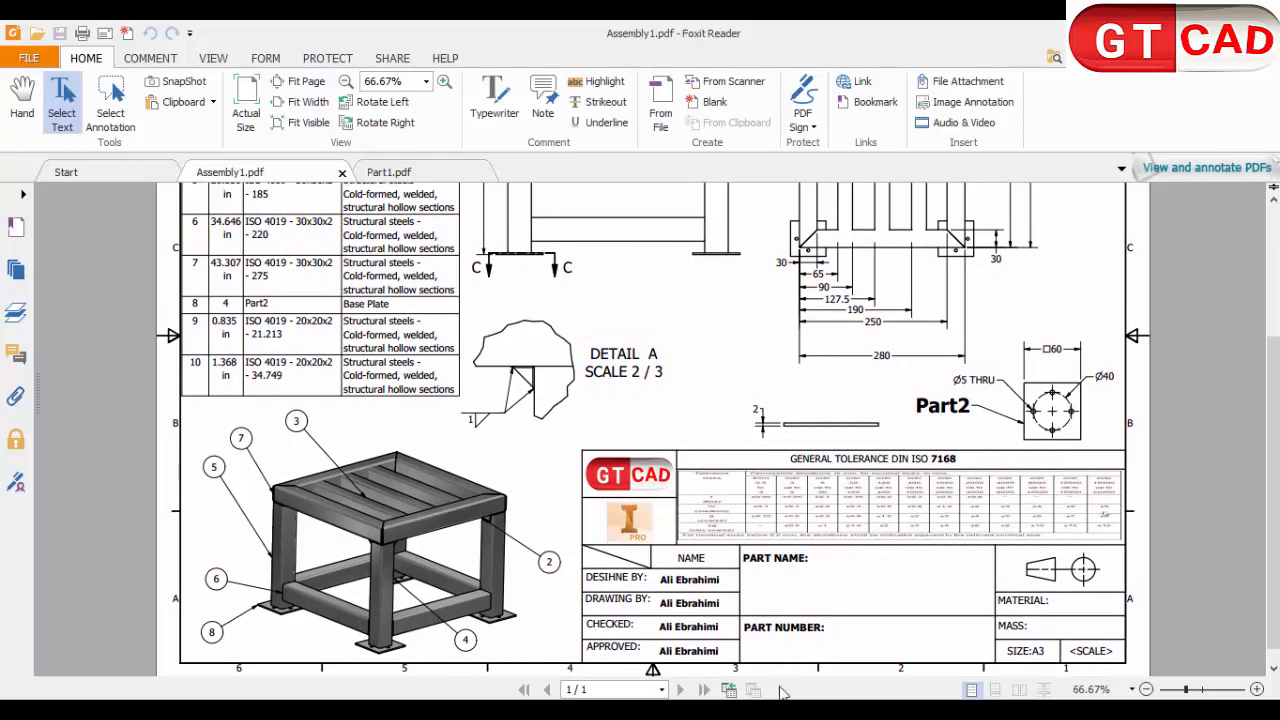
left_click(820, 610)
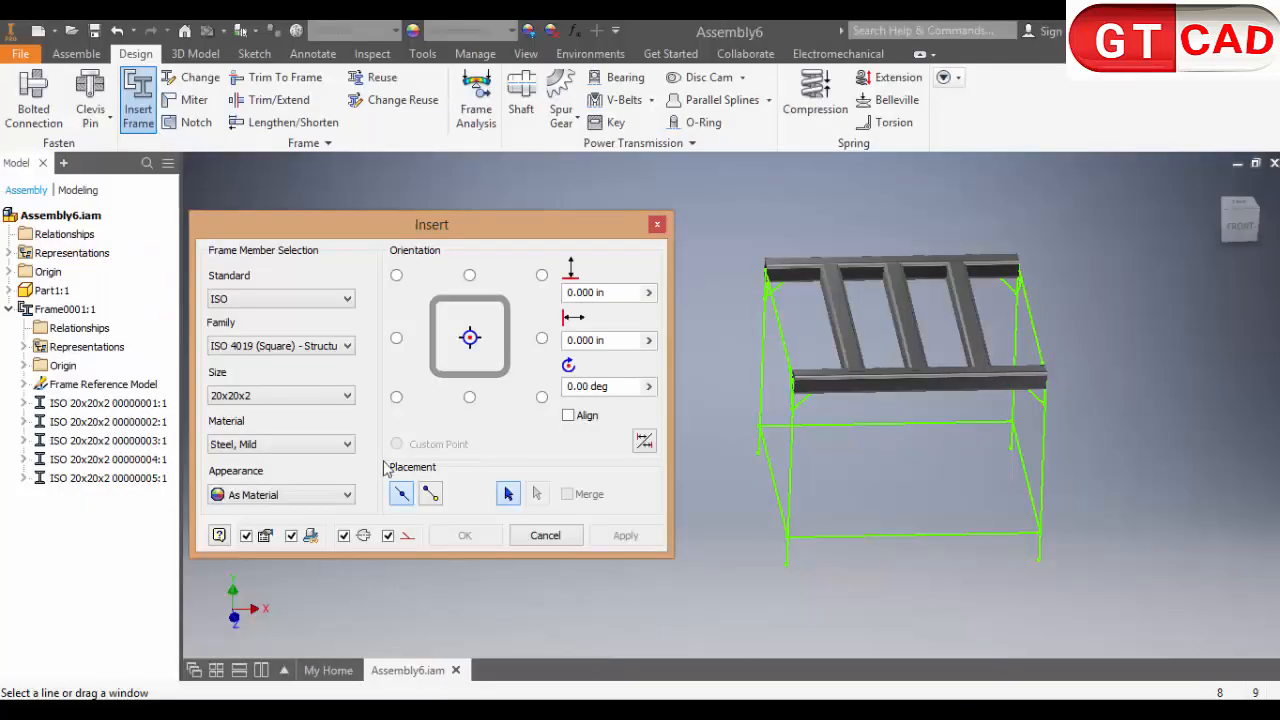
Set the member size to 30x30x2 and select the two side top edges, both front legs and the rear left leg
left_click(274, 400)
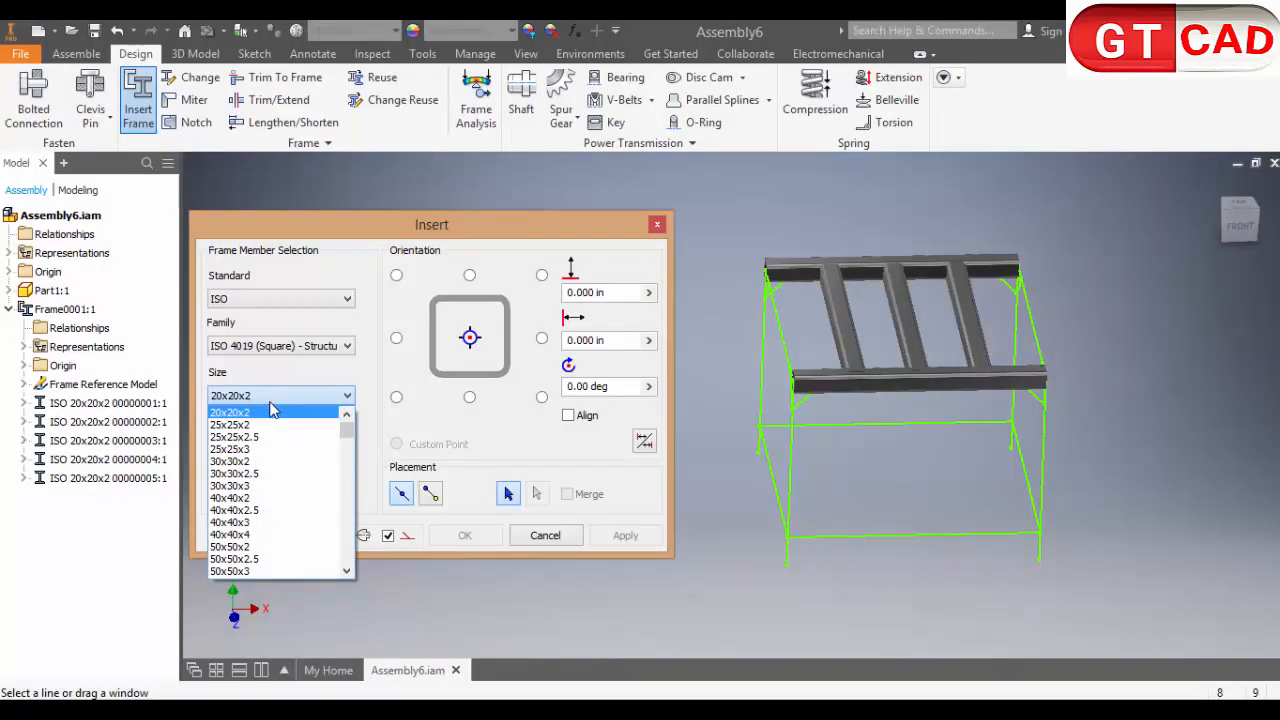
left_click(258, 462)
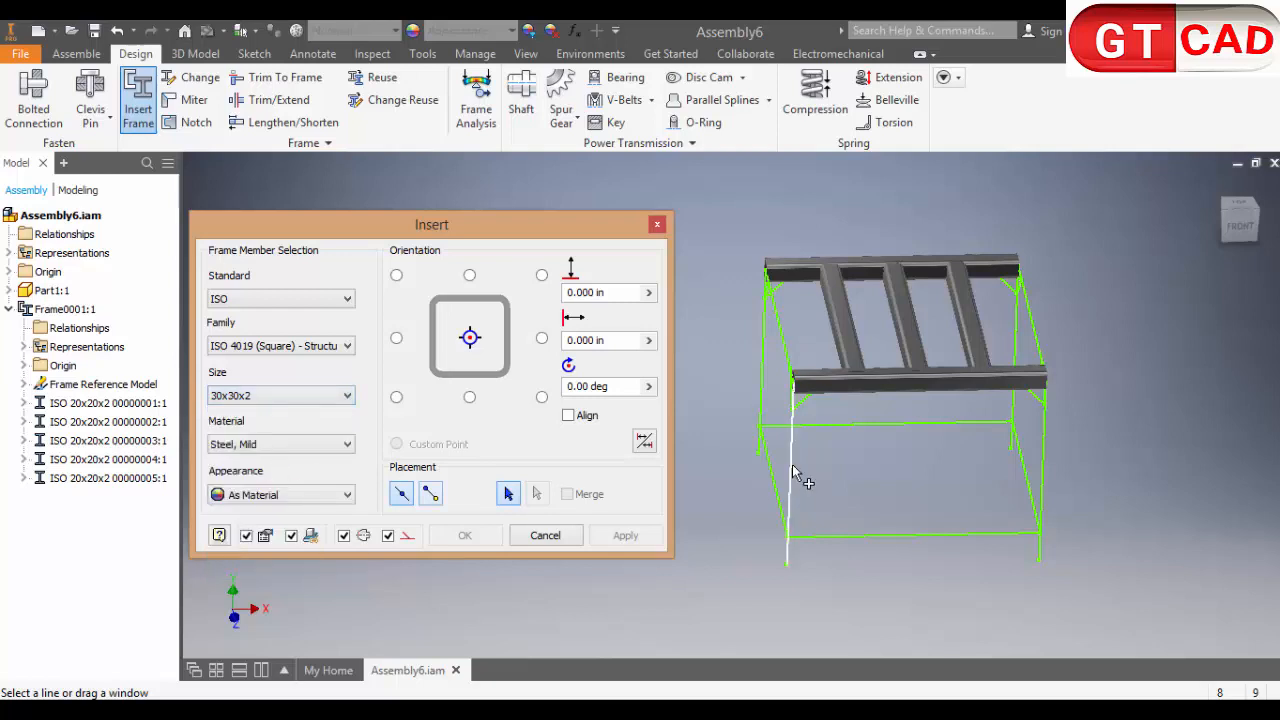
left_click(800, 333)
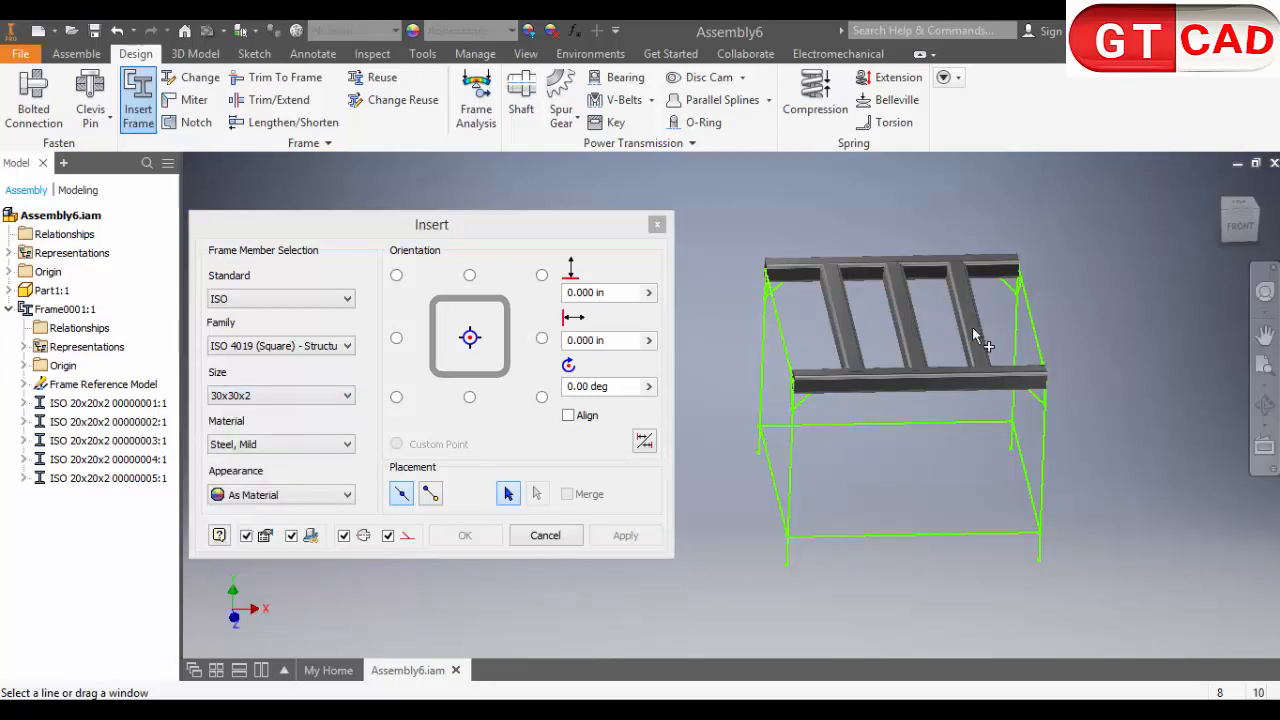
left_click(1027, 343)
left_click(1042, 456)
left_click(796, 477)
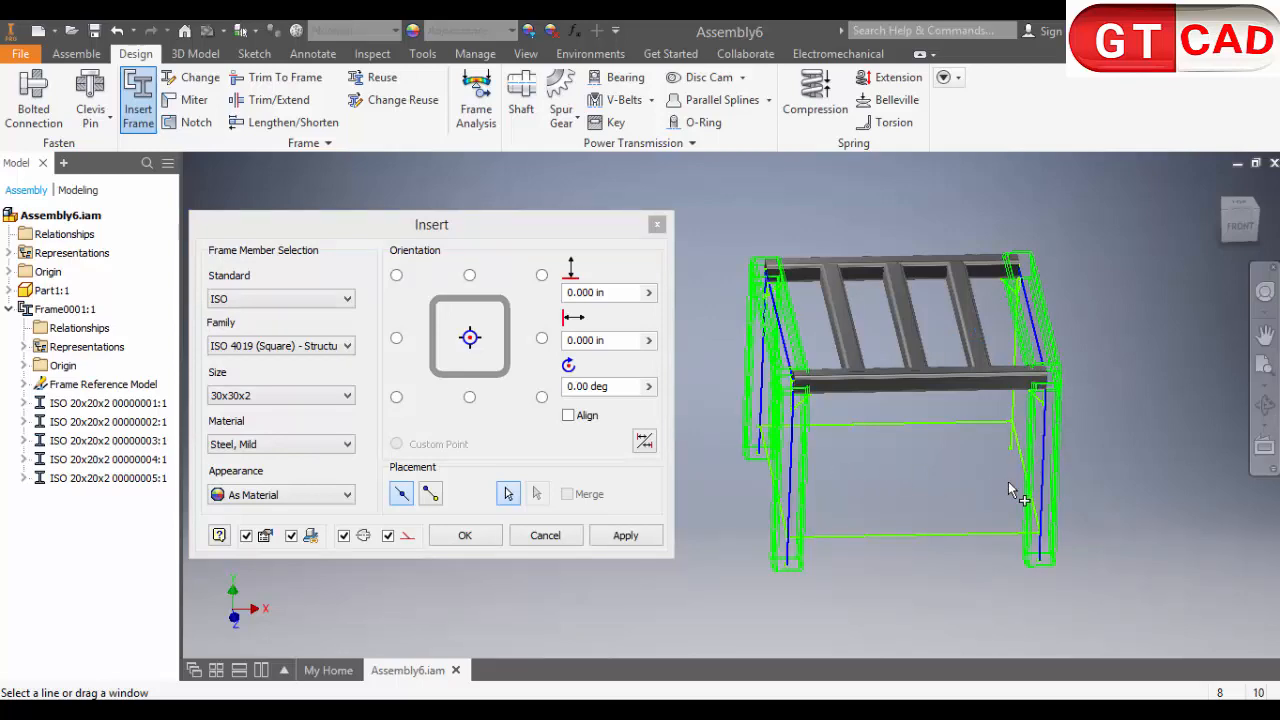
Add the rear right leg and the four lower rail lines to the selection, and insert the 30x30x2 members with the default file names
mouse_move(931, 486)
middle_mouse_down("shift")
mouse_move(943, 479)
mouse_move(933, 485)
middle_mouse_up("shift")
left_click(1077, 418)
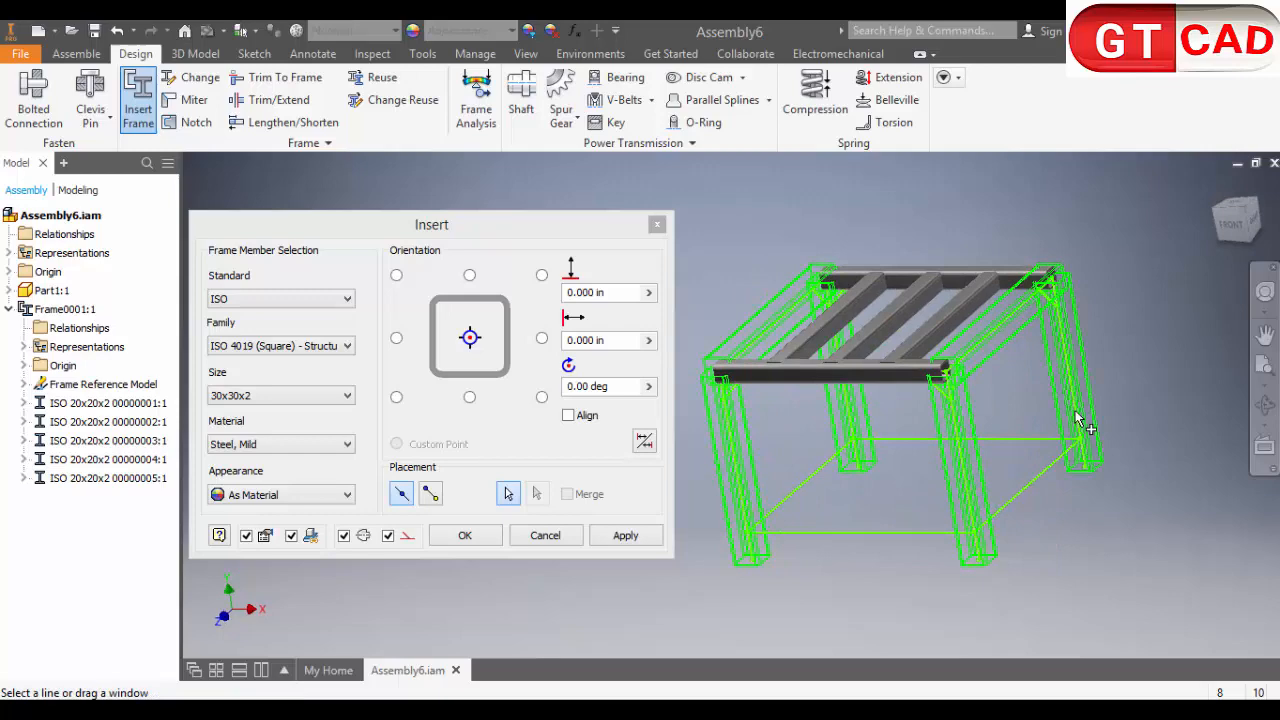
left_click(1050, 465)
left_click(1029, 443)
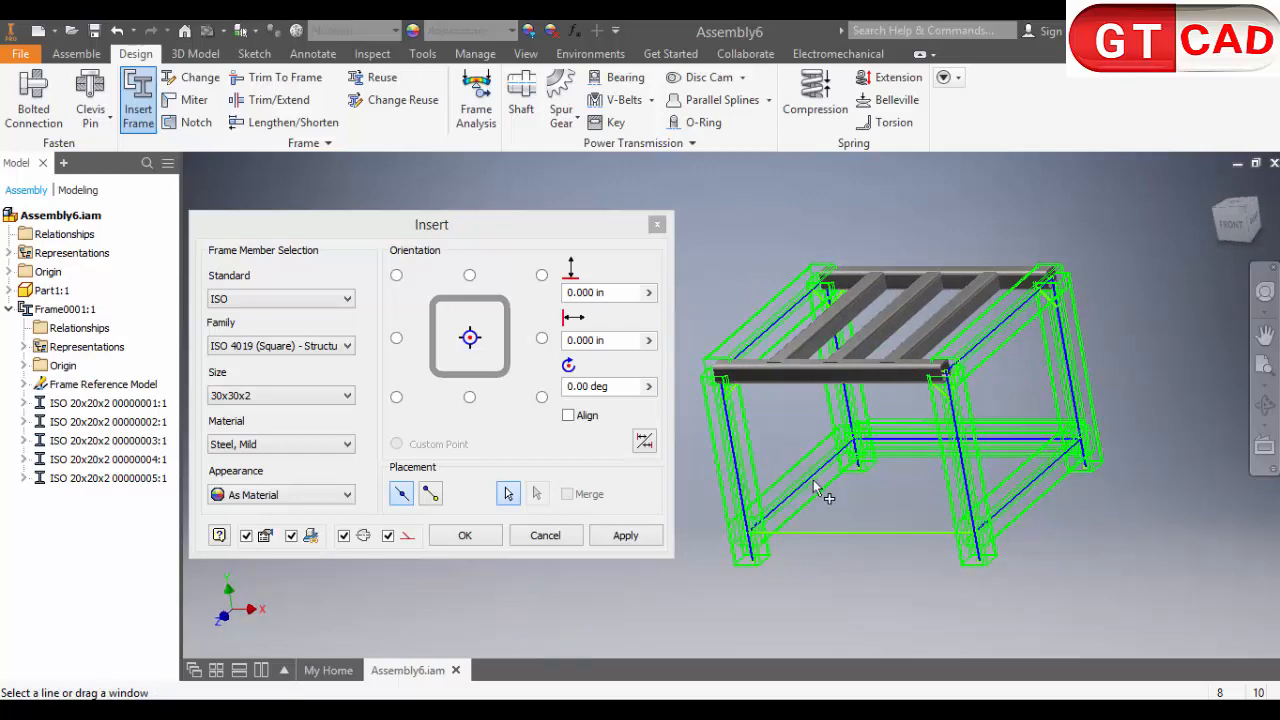
left_click(857, 537)
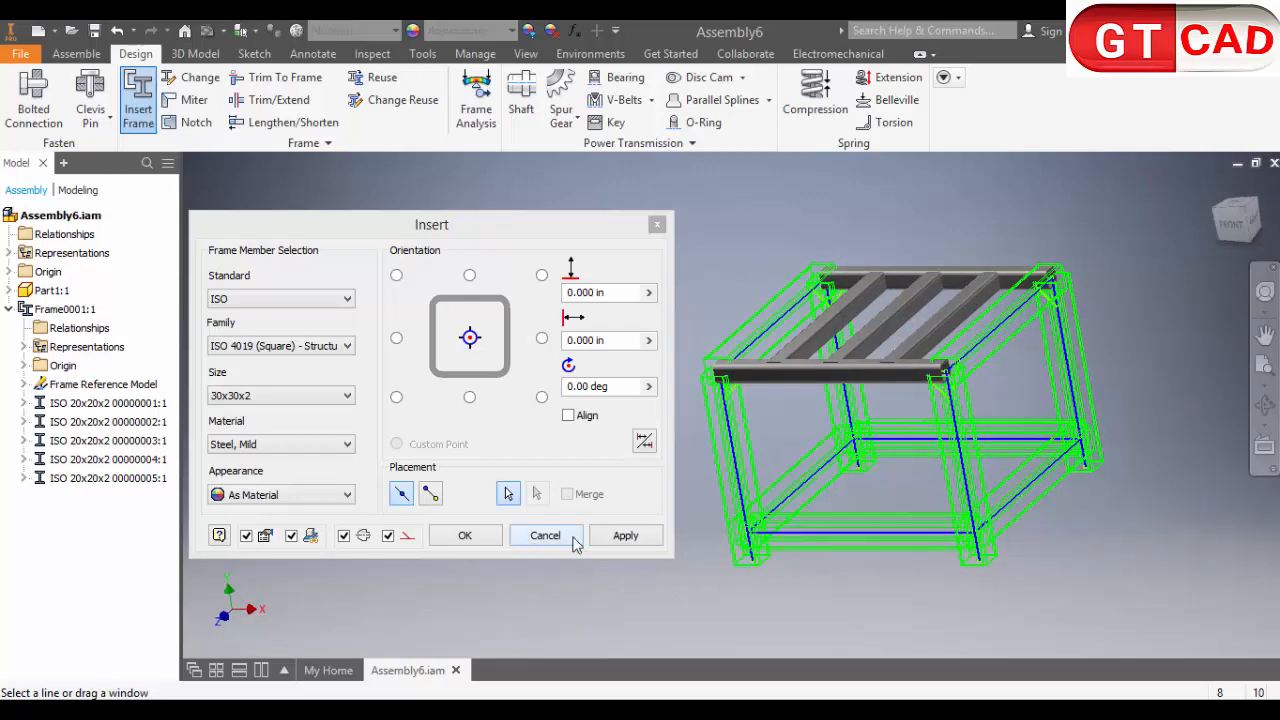
left_click(623, 537)
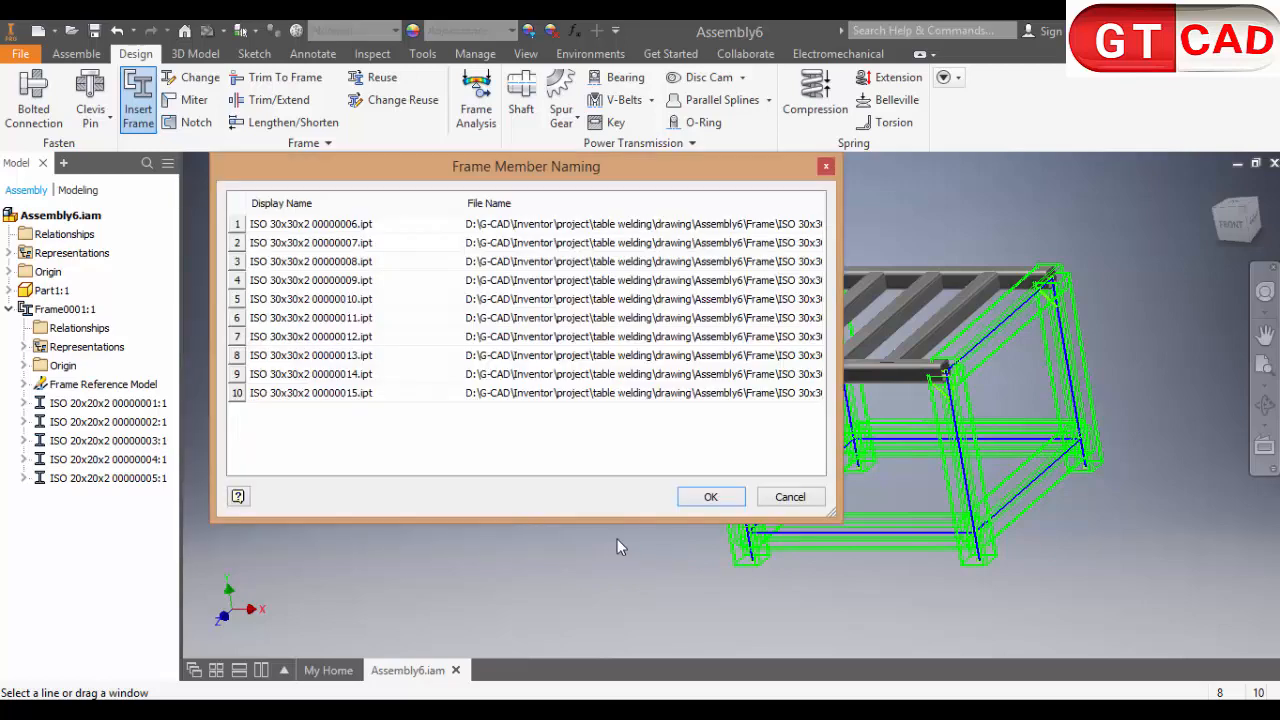
left_click(713, 500)
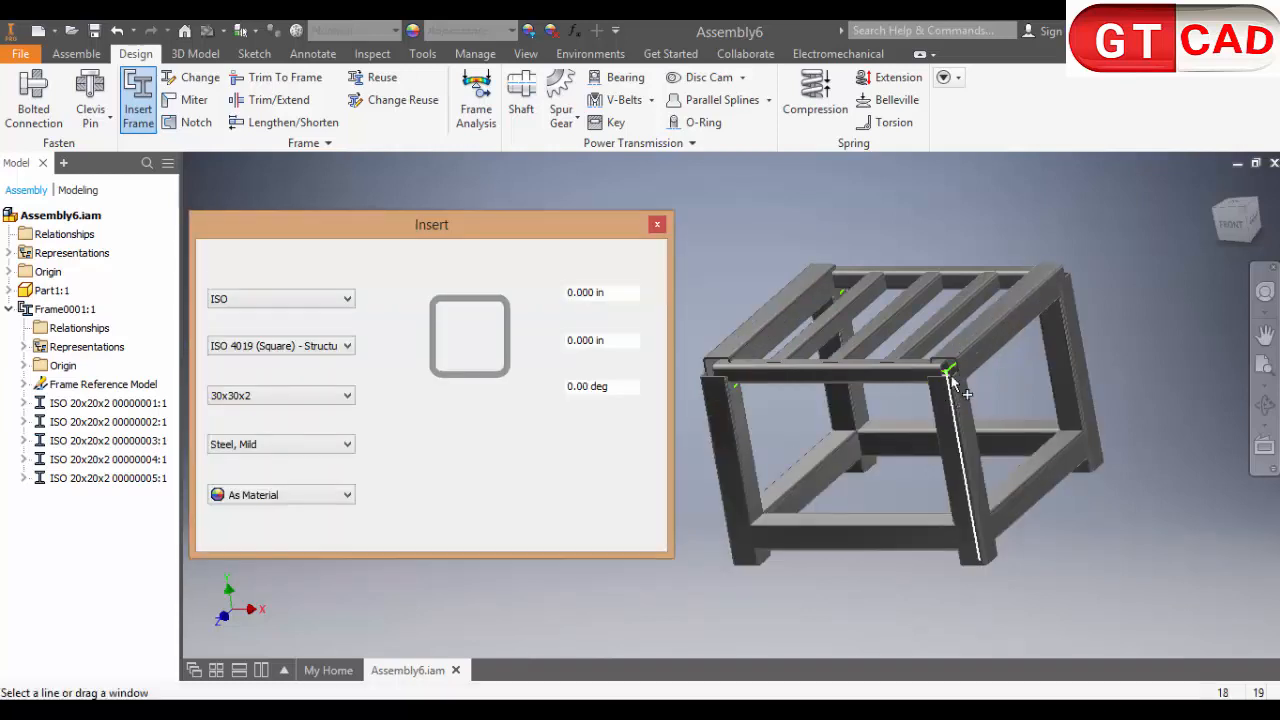
Inspect the remaining corner brace lines, look up their section size in the Assembly1.pdf parts list in Foxit Reader, and return to Inventor
scroll(962, 390, "up", 3)
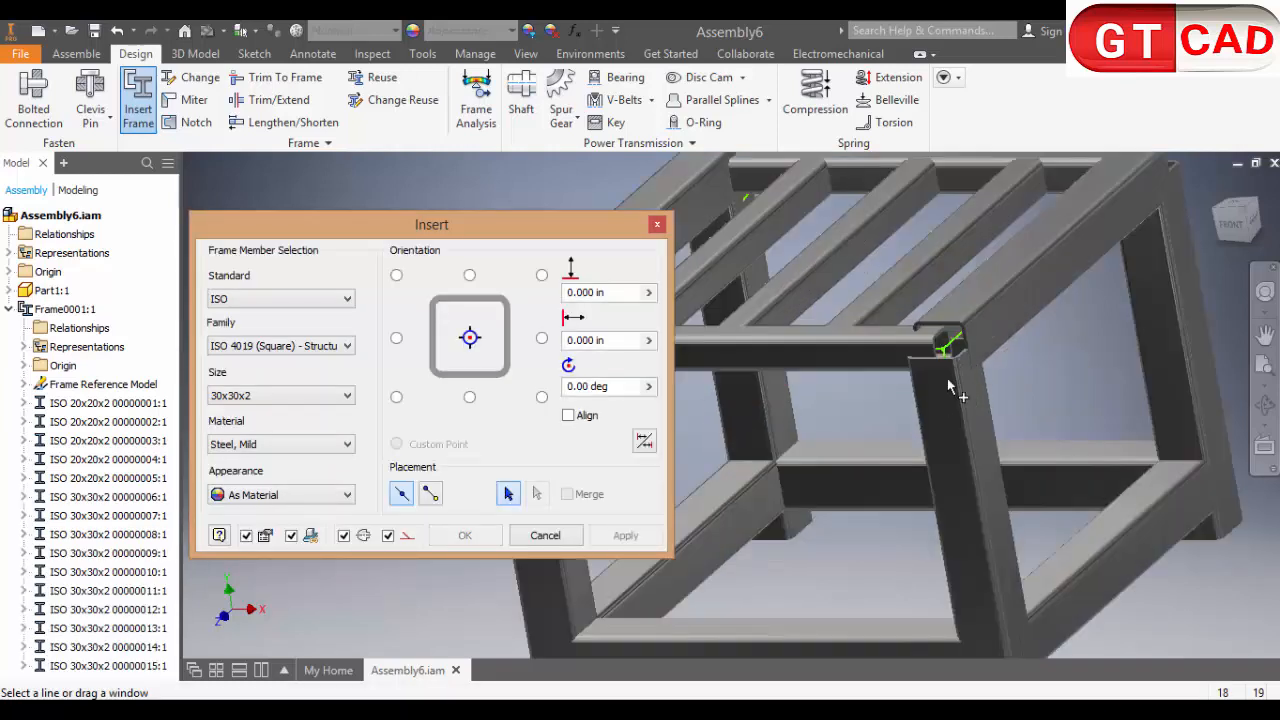
scroll(962, 380, "down", 5)
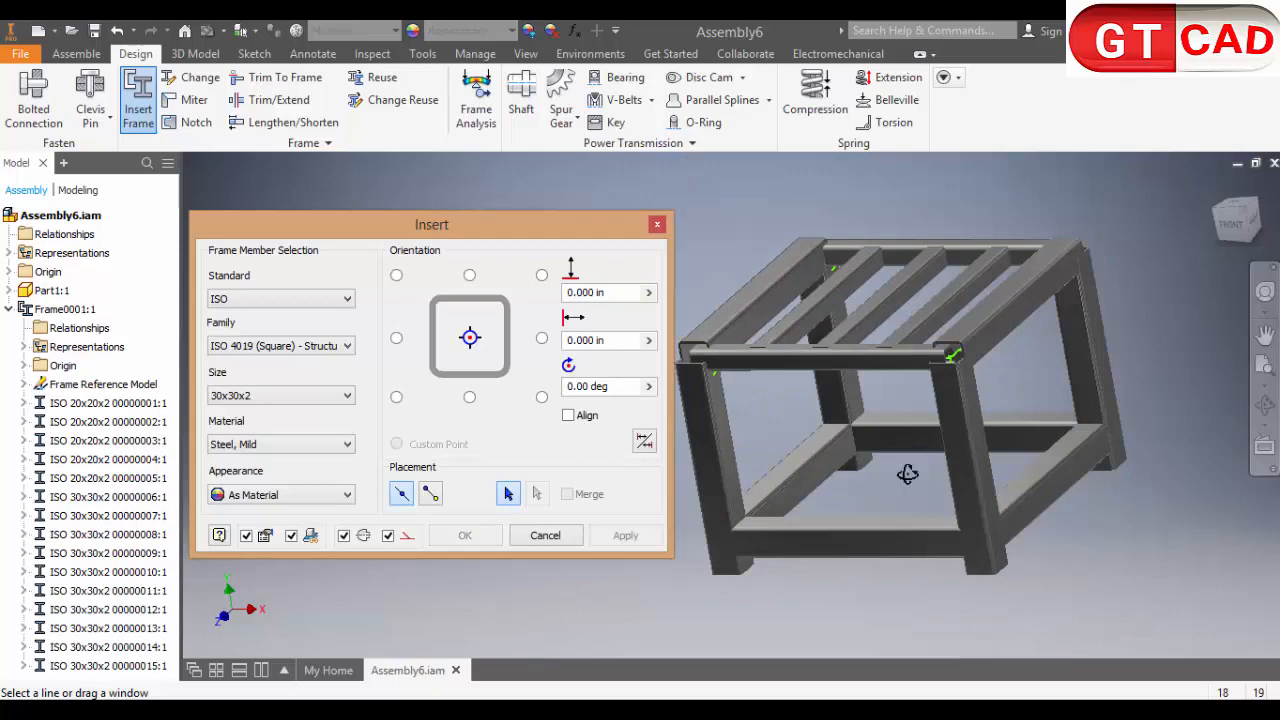
middle_click_drag(908, 473, 940, 665, "shift")
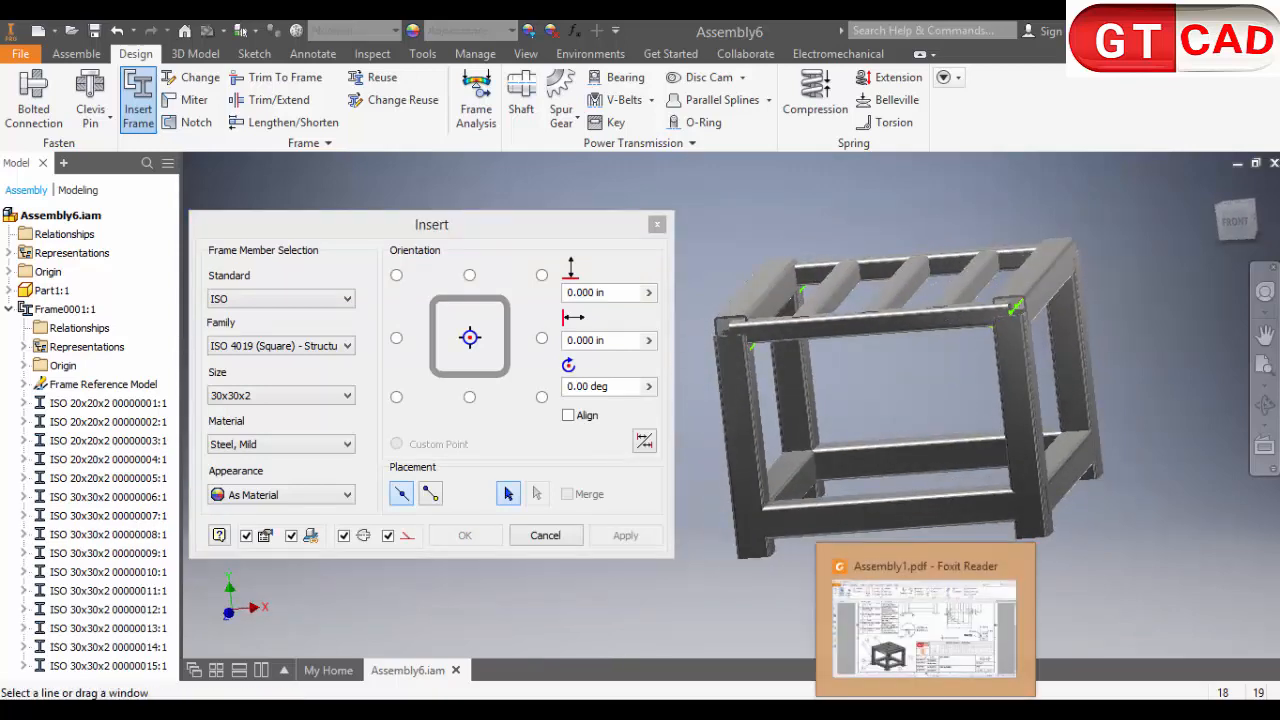
left_click(925, 635)
scroll(452, 545, "up", 3)
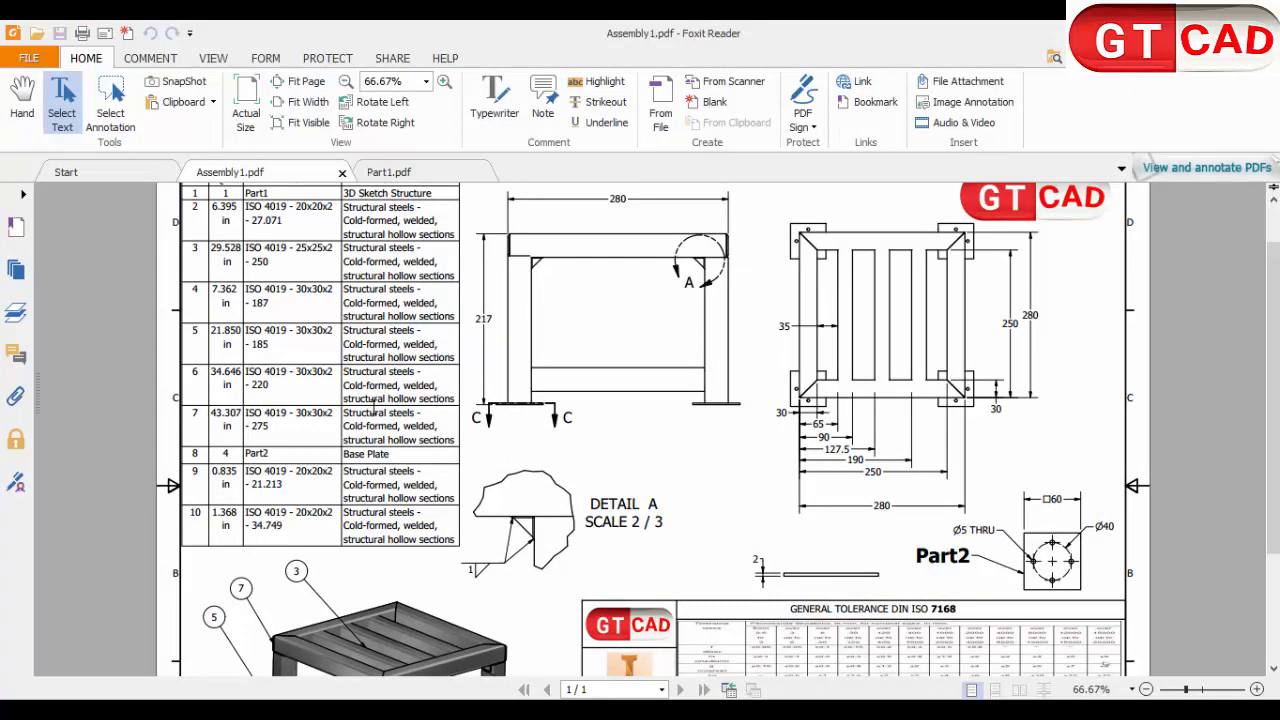
scroll(373, 405, "down", 3)
scroll(527, 574, "up", 3)
scroll(268, 337, "up", 1)
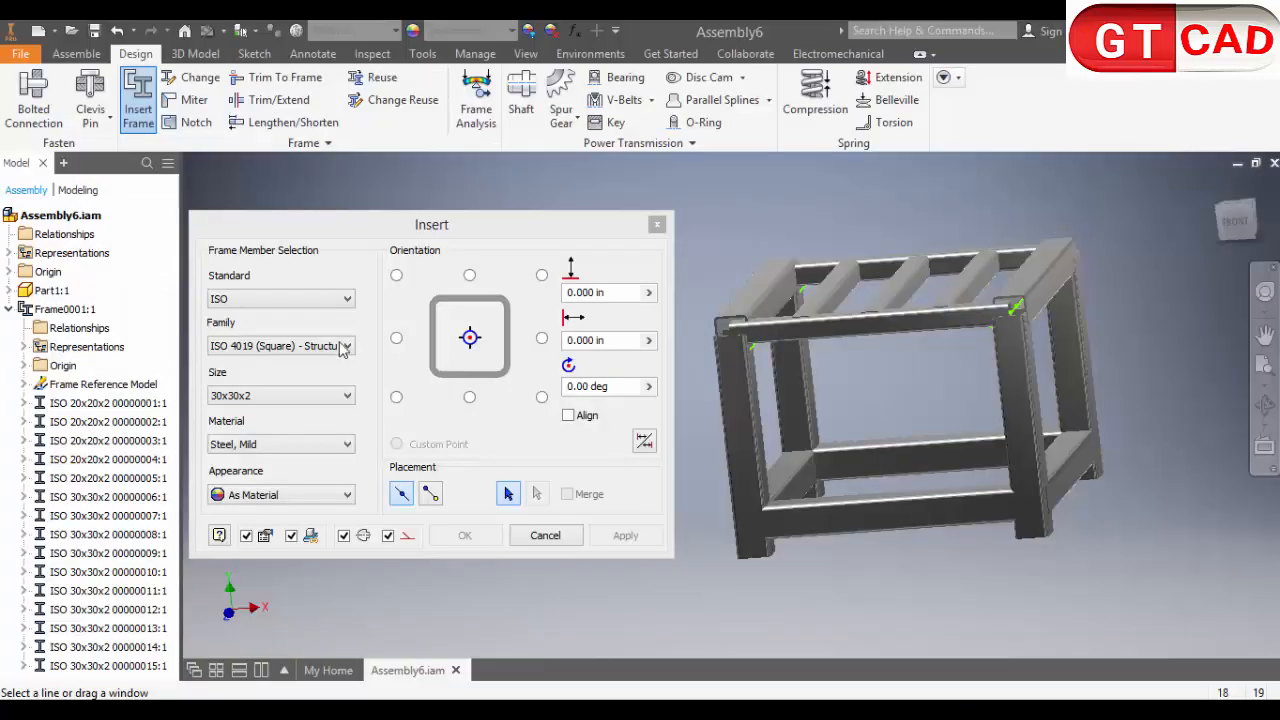
Set the member size to 20x20x2 and select the first corner brace lines under the tabletop frame
left_click(344, 348)
left_click(318, 352)
left_click(300, 395)
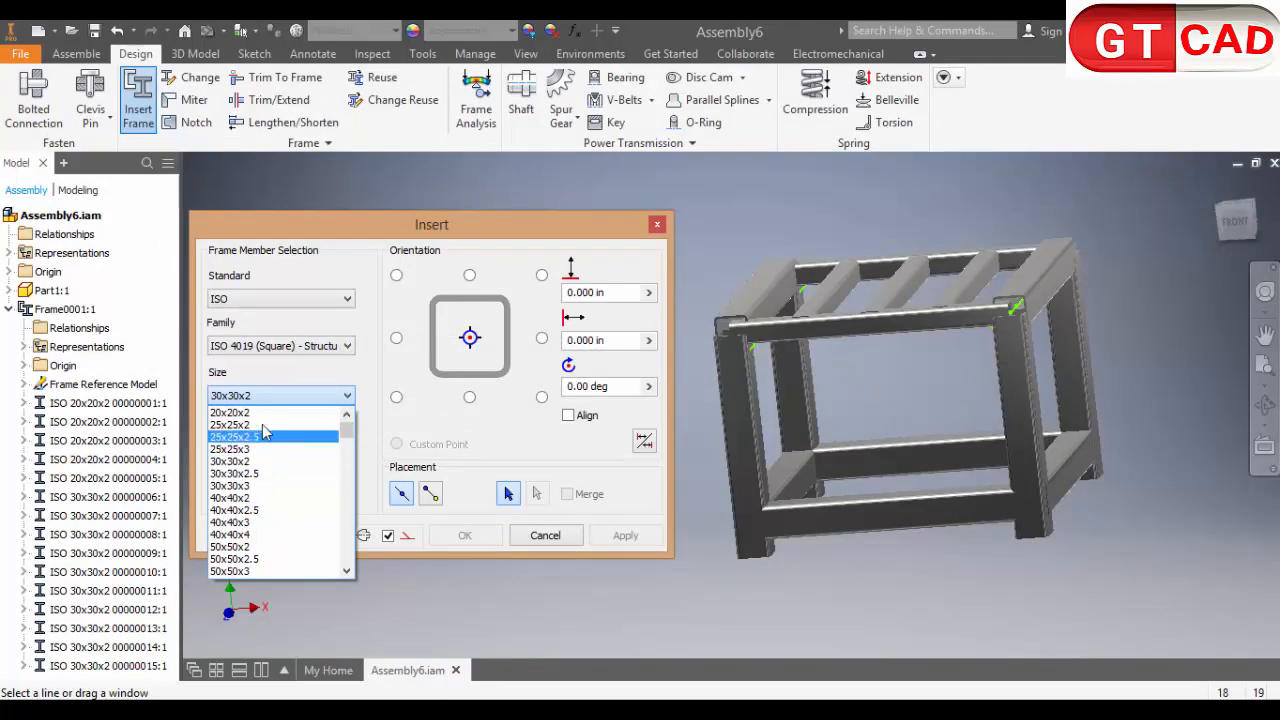
left_click(232, 412)
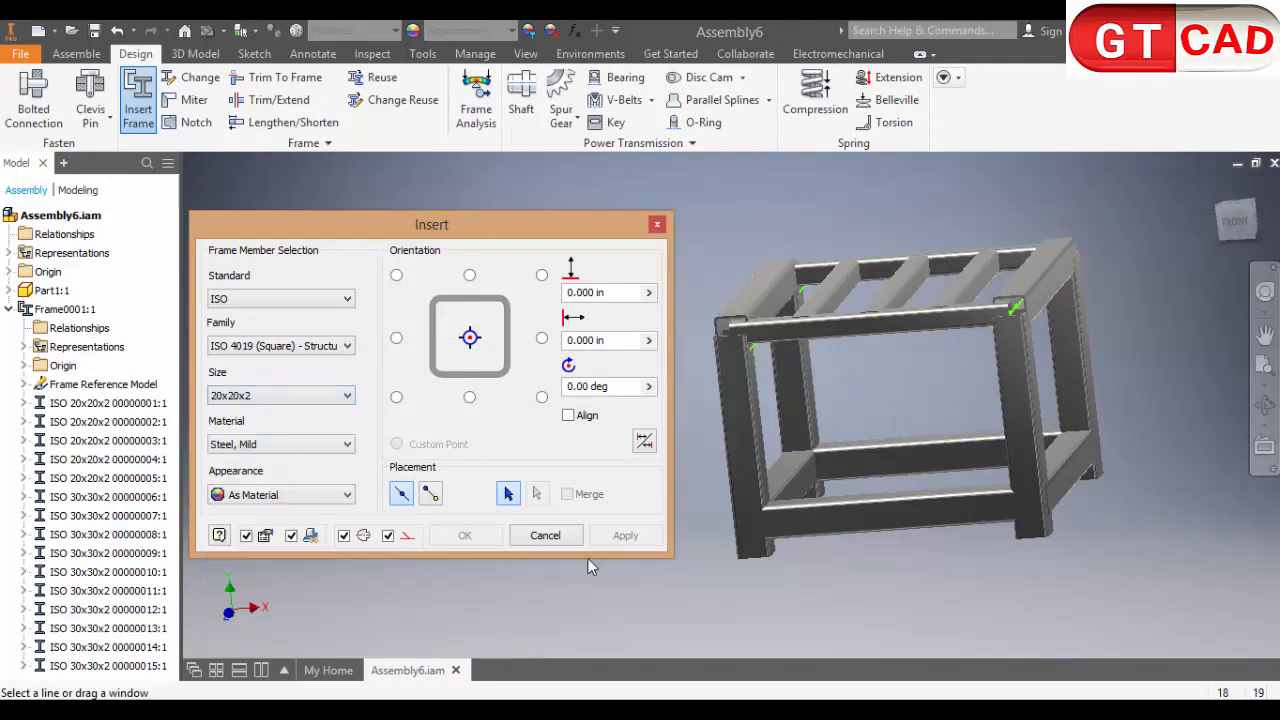
left_click(756, 350)
middle_click_drag(761, 404, 880, 450, "shift")
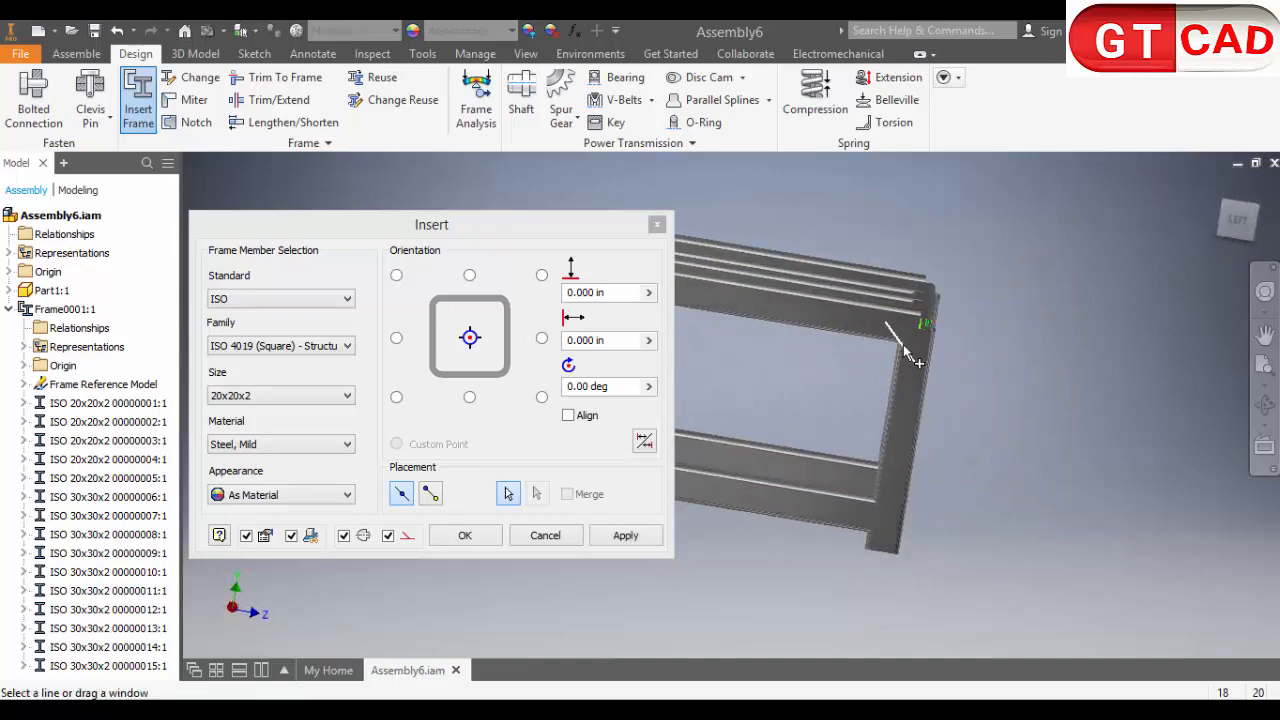
left_click(893, 460)
Add the remaining corner brace lines to the selection and insert the eight 20x20x2 members with the default file names
scroll(933, 486, "up", 3)
middle_click_drag(935, 487, 1058, 506)
scroll(960, 437, "up", 5)
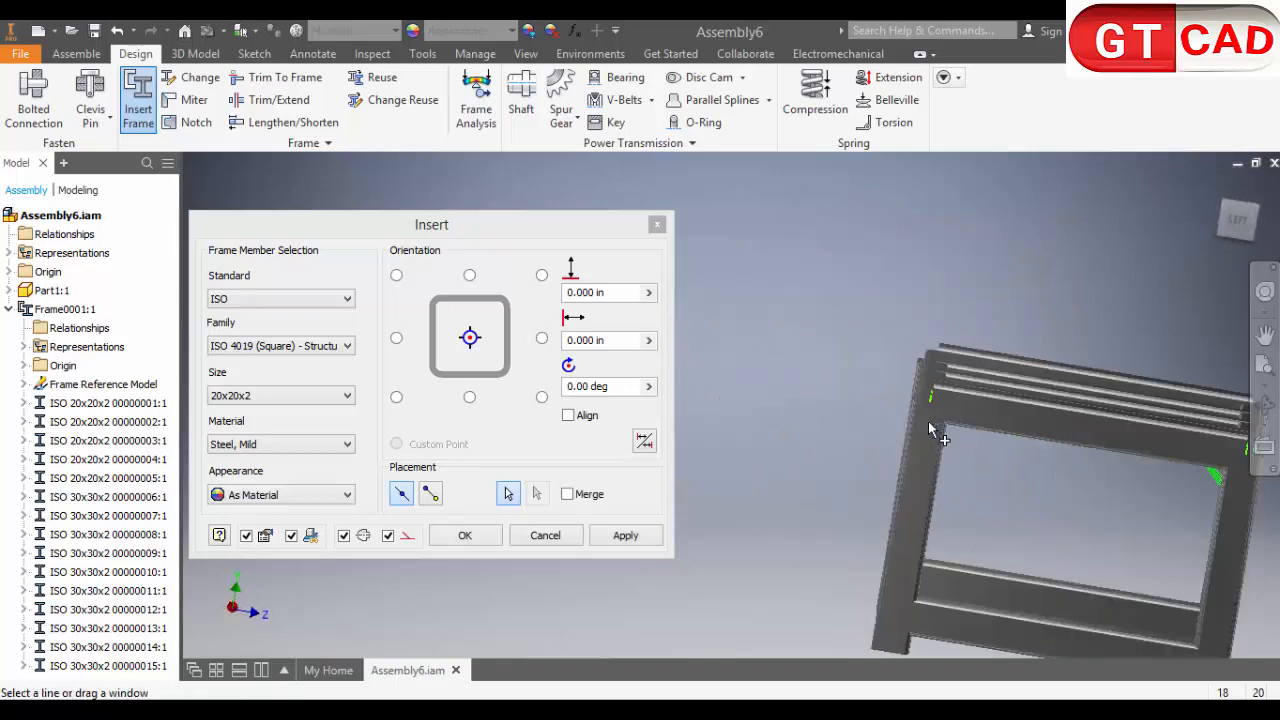
middle_click_drag(964, 465, 1074, 488, "shift")
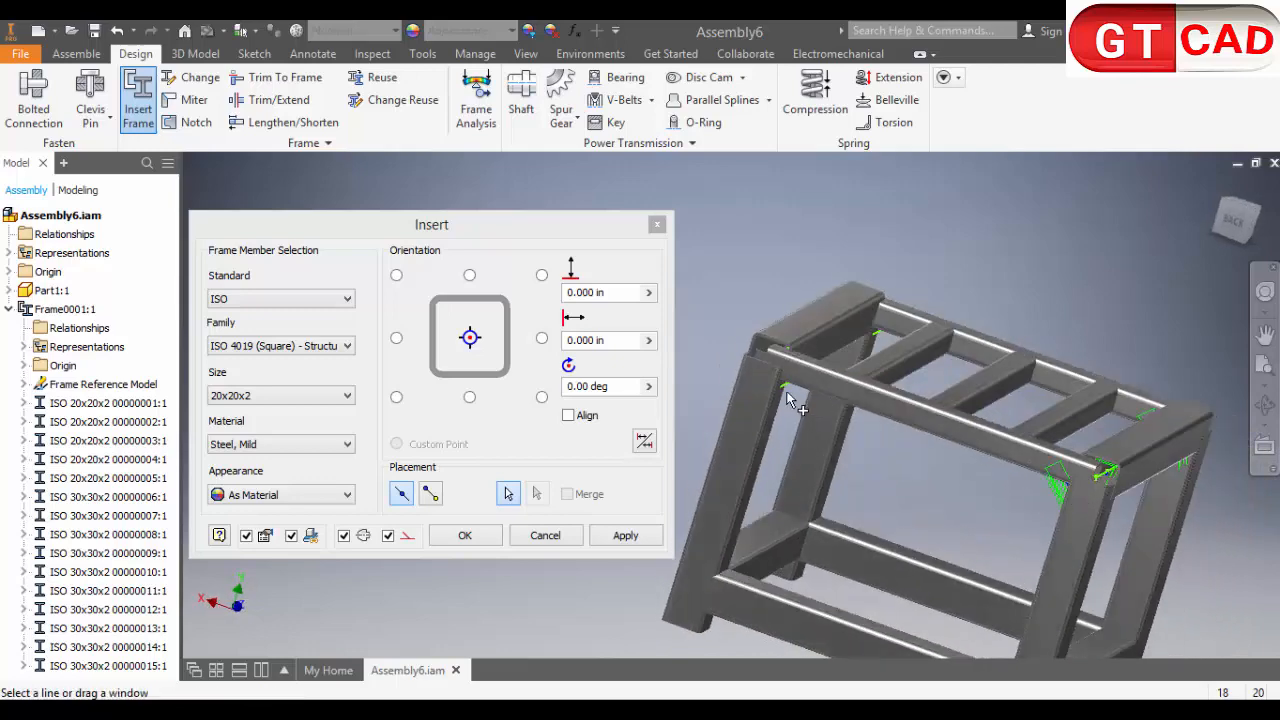
middle_click_drag(778, 452, 1133, 568, "shift")
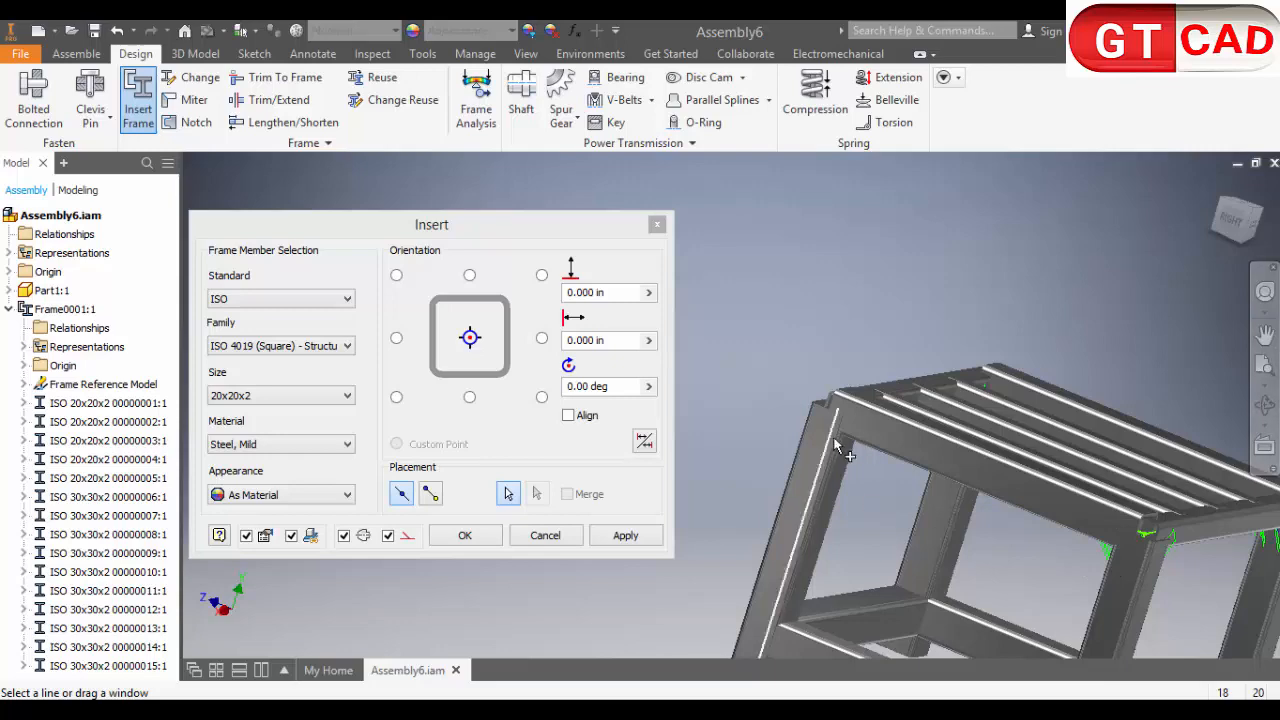
middle_click_drag(843, 441, 881, 581, "shift")
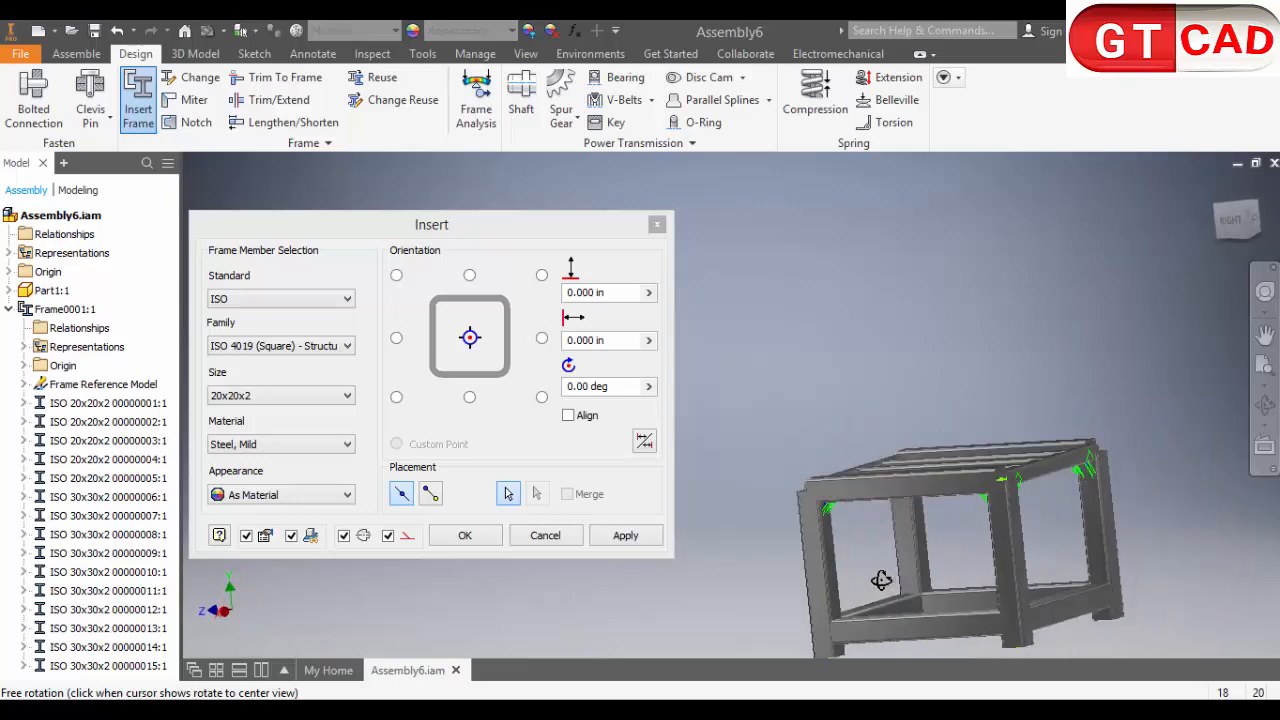
left_click(458, 536)
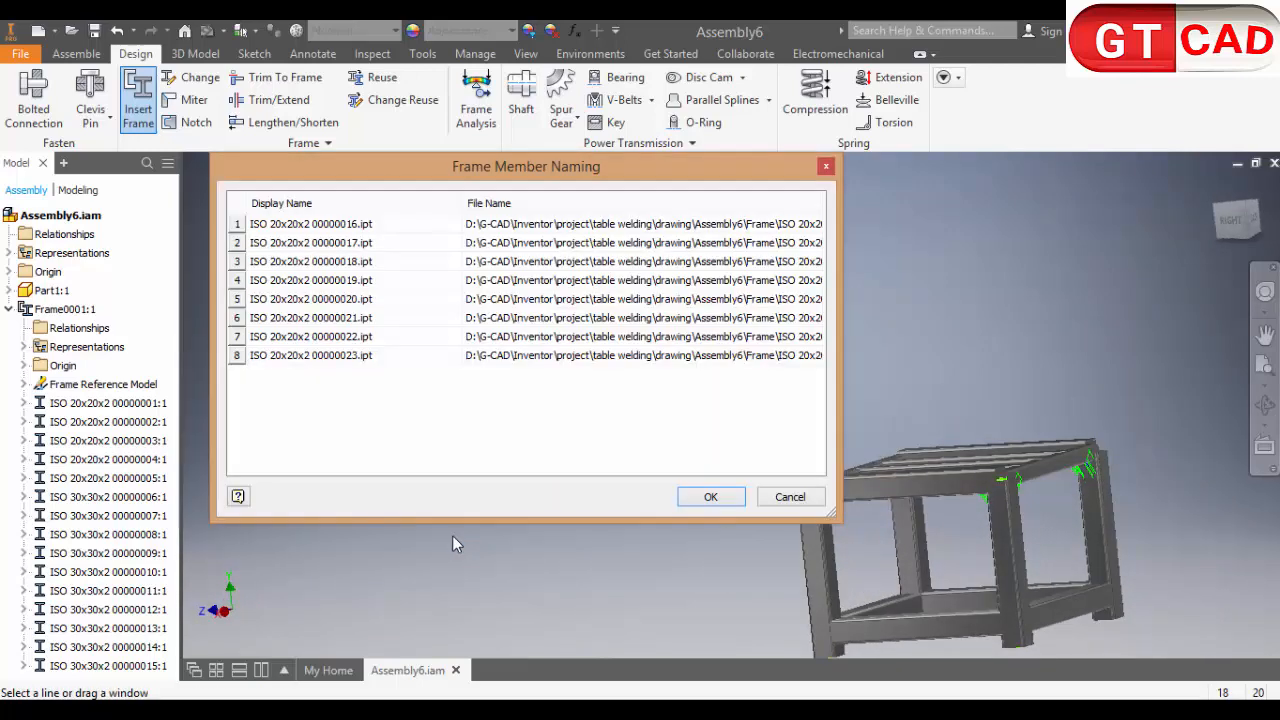
left_click(705, 497)
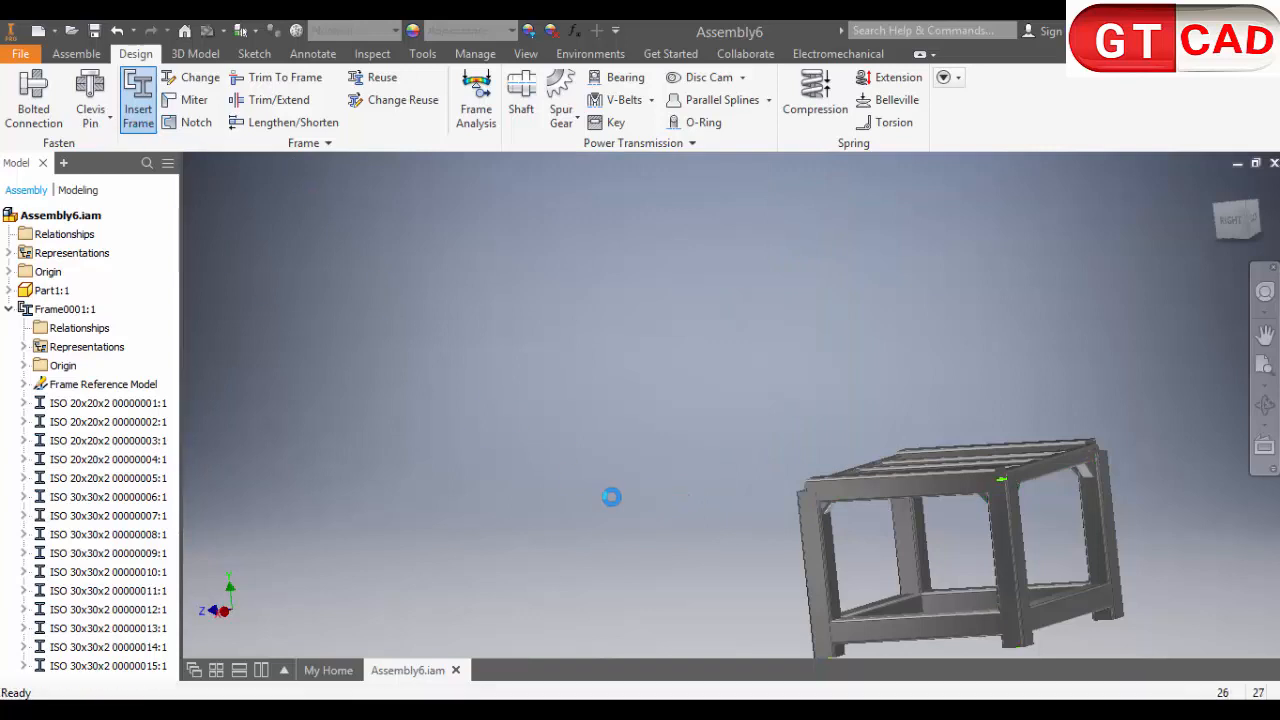
Trim one end of the first 20x20x2 tabletop crossbar to the inner face of the adjoining side top rail with Trim - Extend To Face
middle_click_drag(609, 497, 665, 350)
scroll(688, 378, "down", 3)
scroll(603, 288, "up", 4)
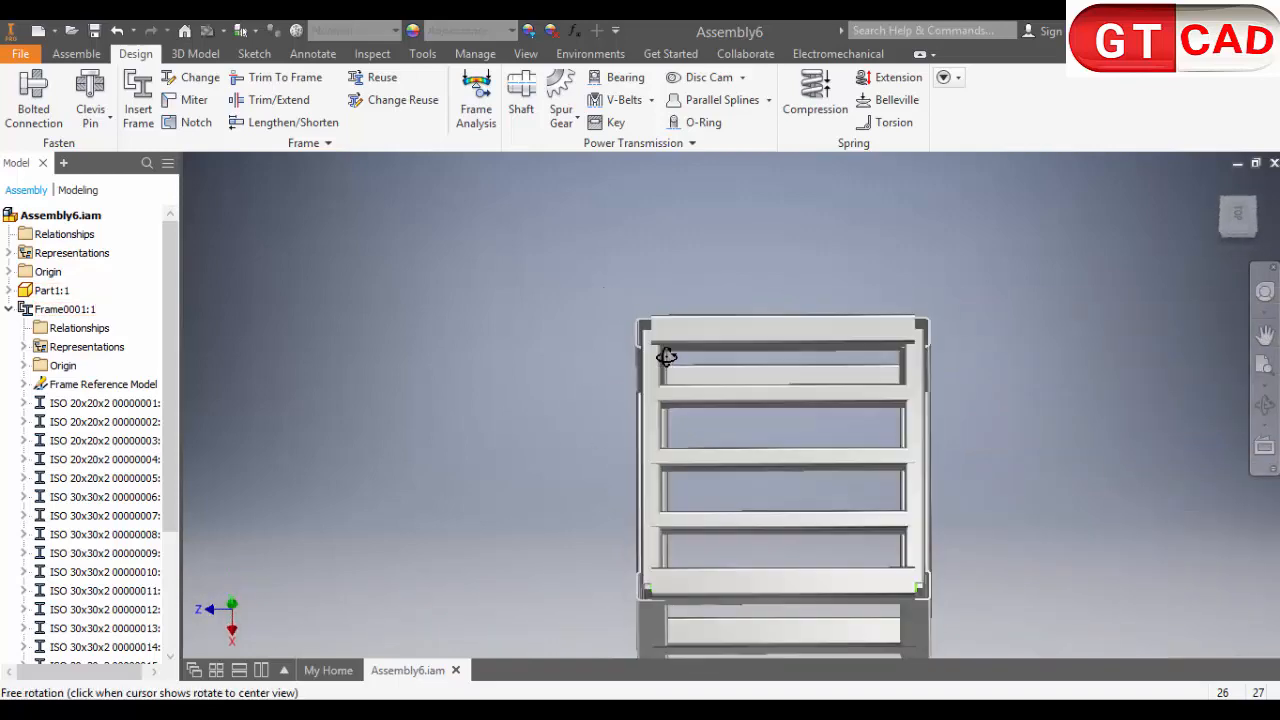
scroll(650, 335, "down", 4)
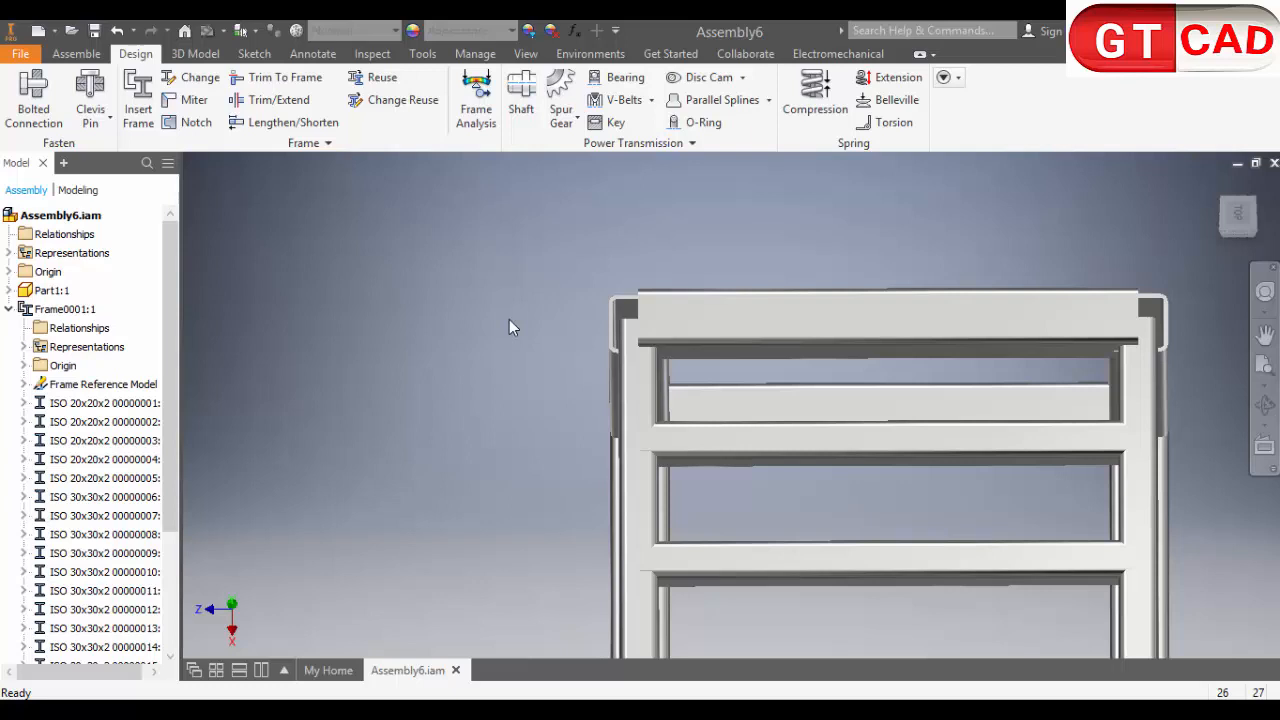
left_click(282, 103)
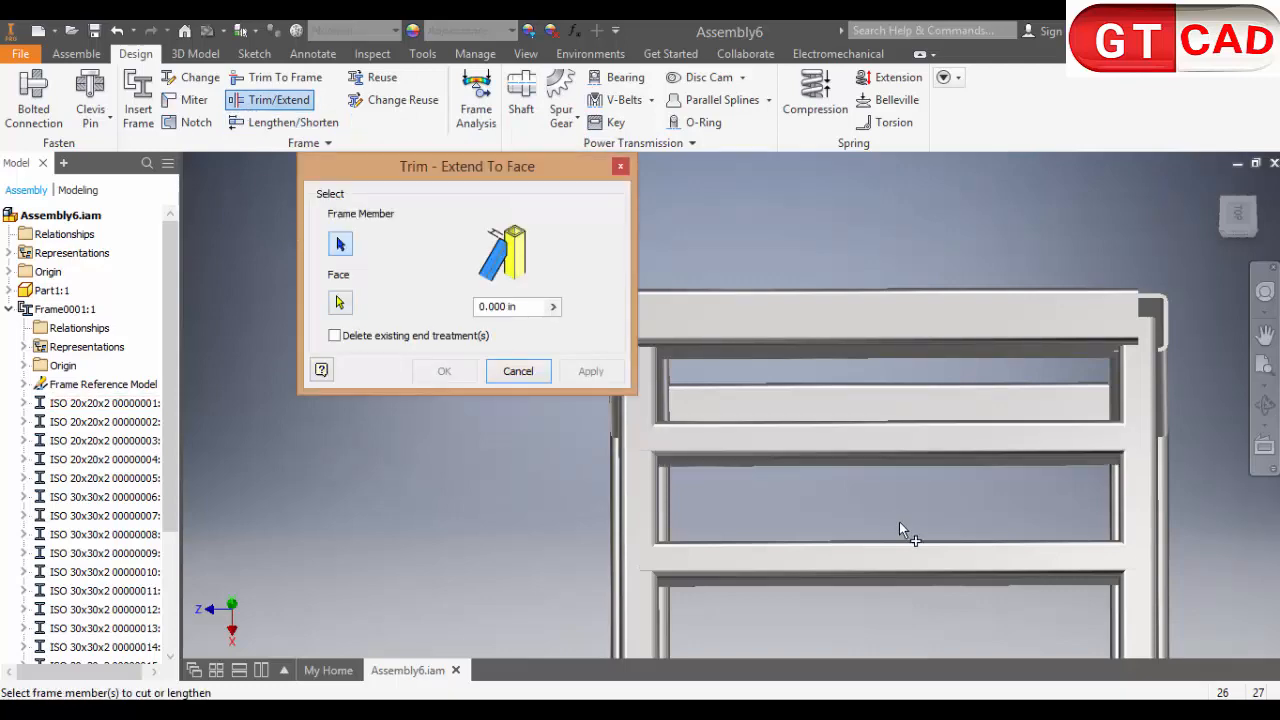
middle_click_drag(908, 531, 690, 452, "shift")
left_click(775, 404)
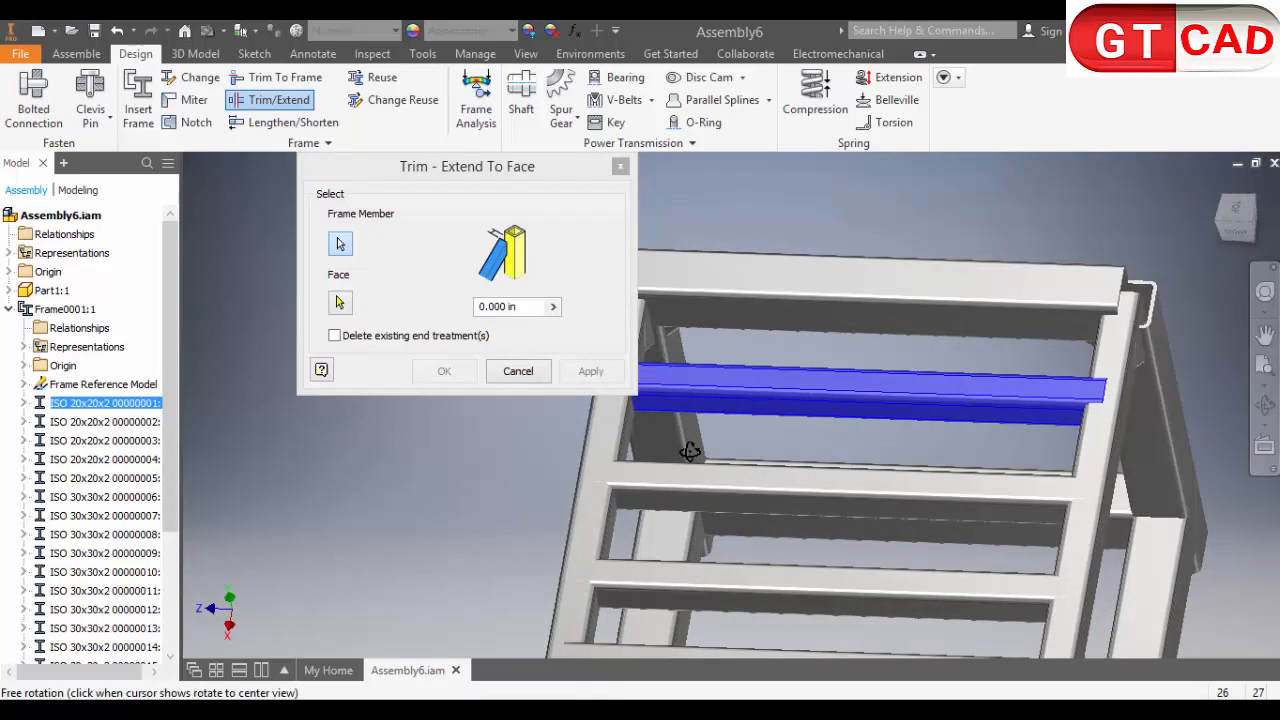
left_click_drag(449, 178, 289, 201)
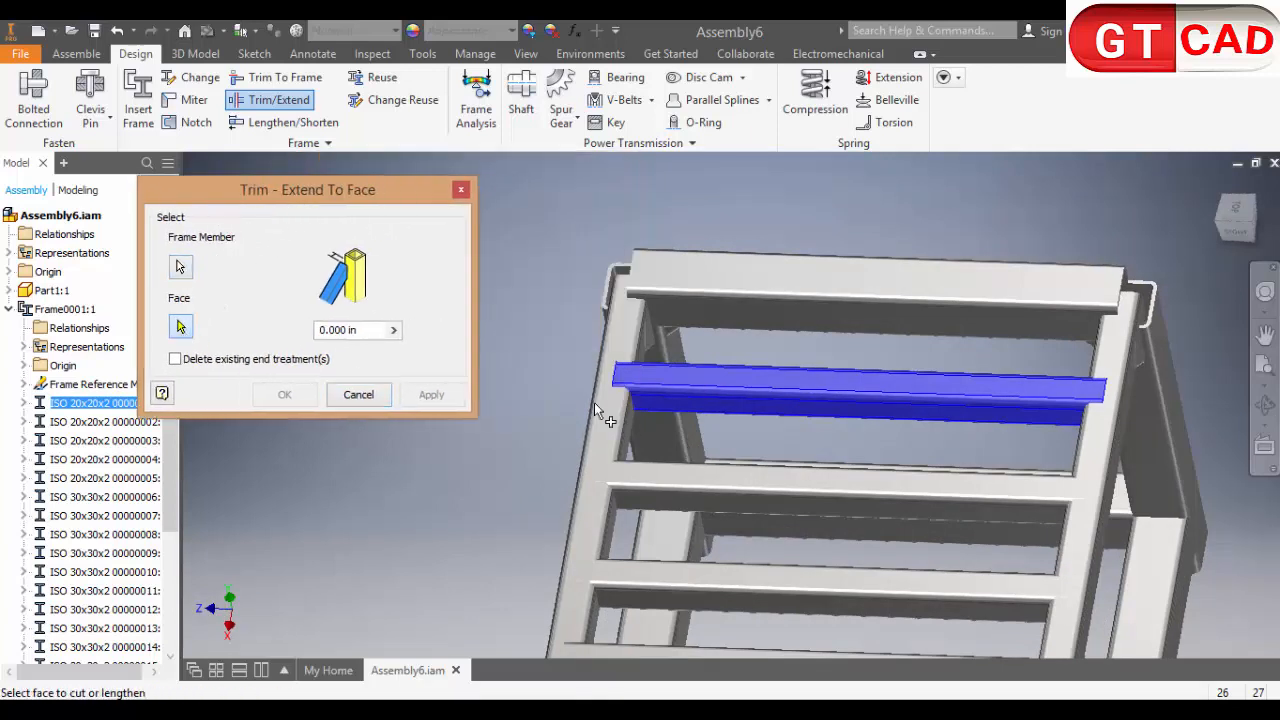
scroll(595, 405, "up", 5)
left_click(667, 445)
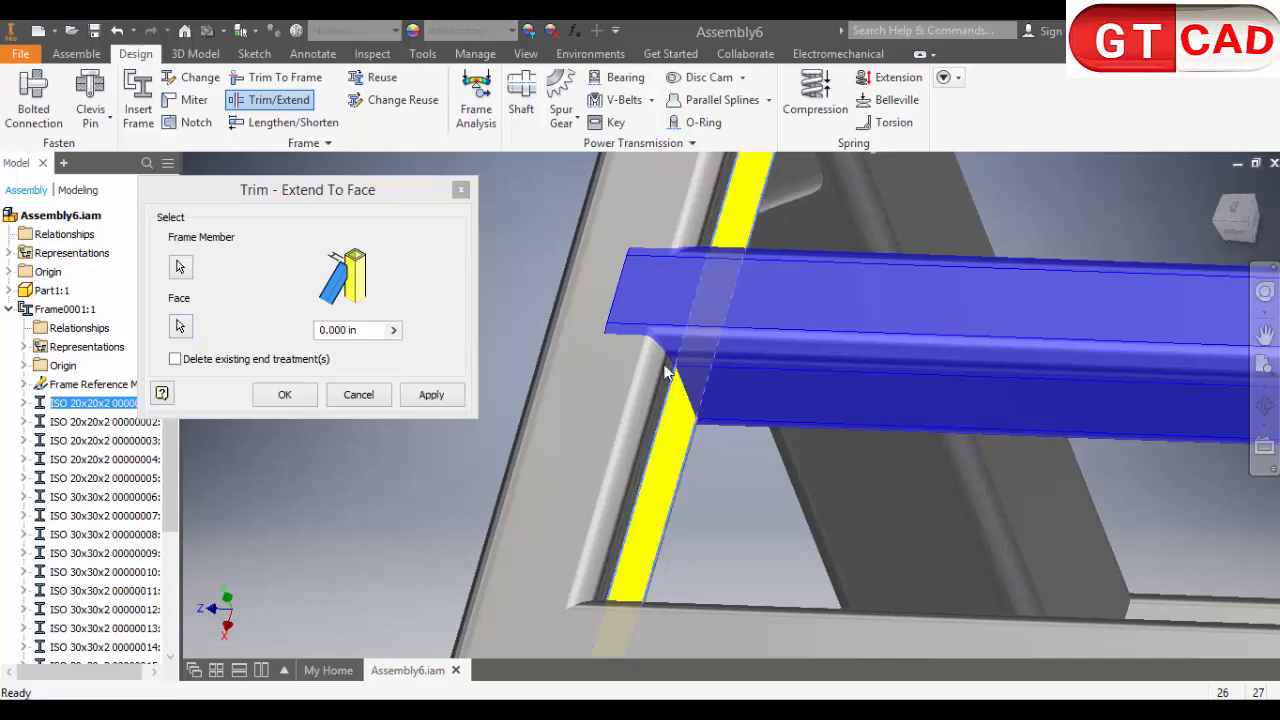
scroll(730, 378, "down", 2)
middle_click_drag(726, 366, 760, 399, "shift")
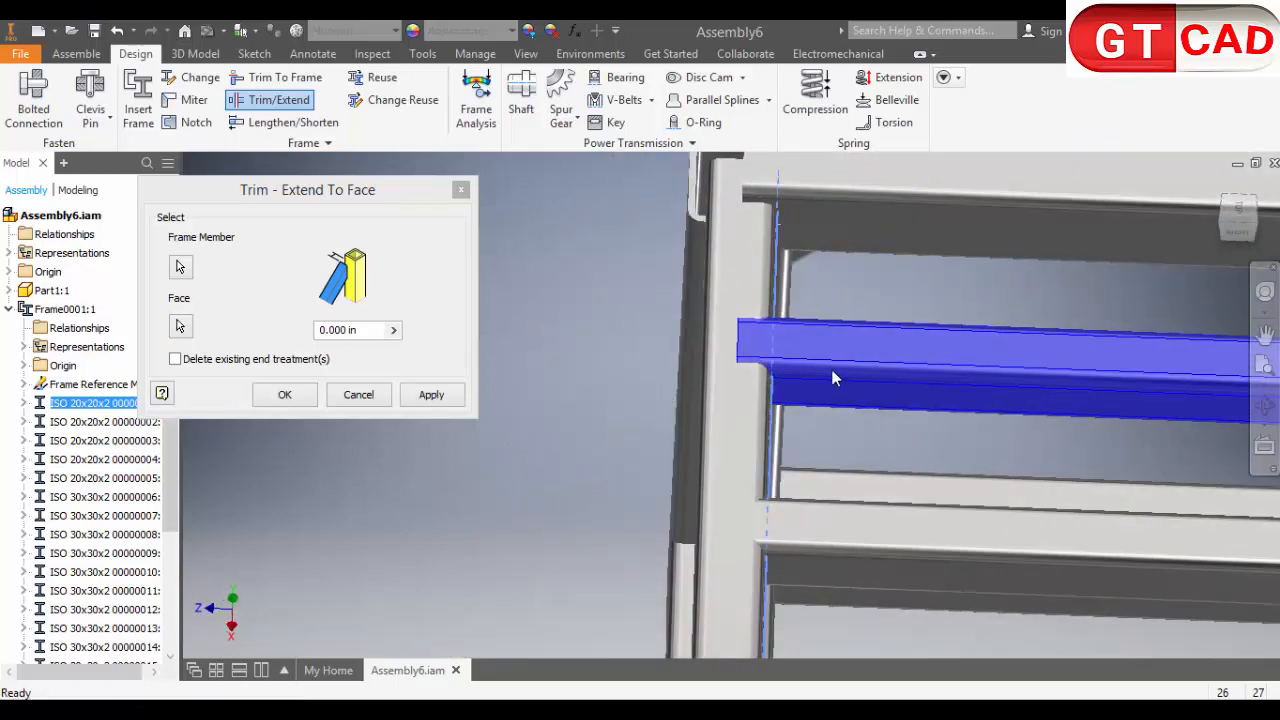
middle_click_drag(847, 380, 155, 340, "shift")
left_click(455, 398)
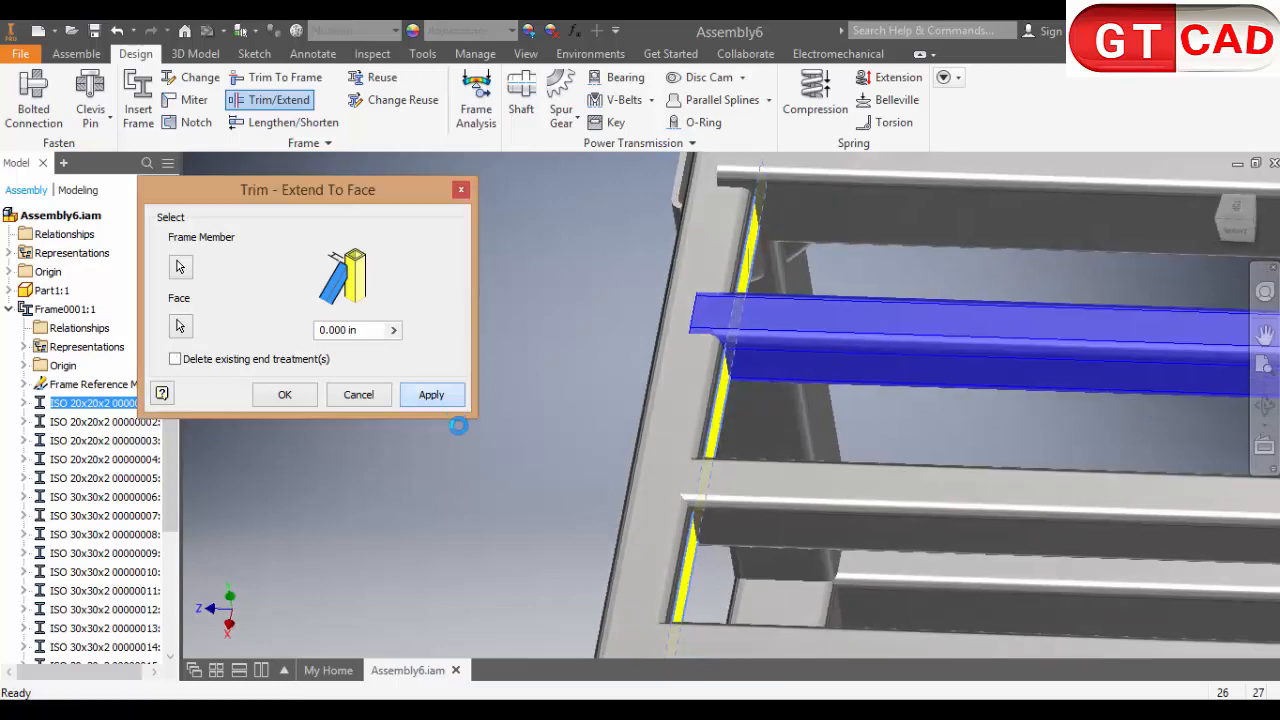
Trim the other two 20x20x2 crossbars and both 30x30x2 end rails of the tabletop to the same side rail's inner face
middle_click_drag(653, 383, 707, 343, "shift")
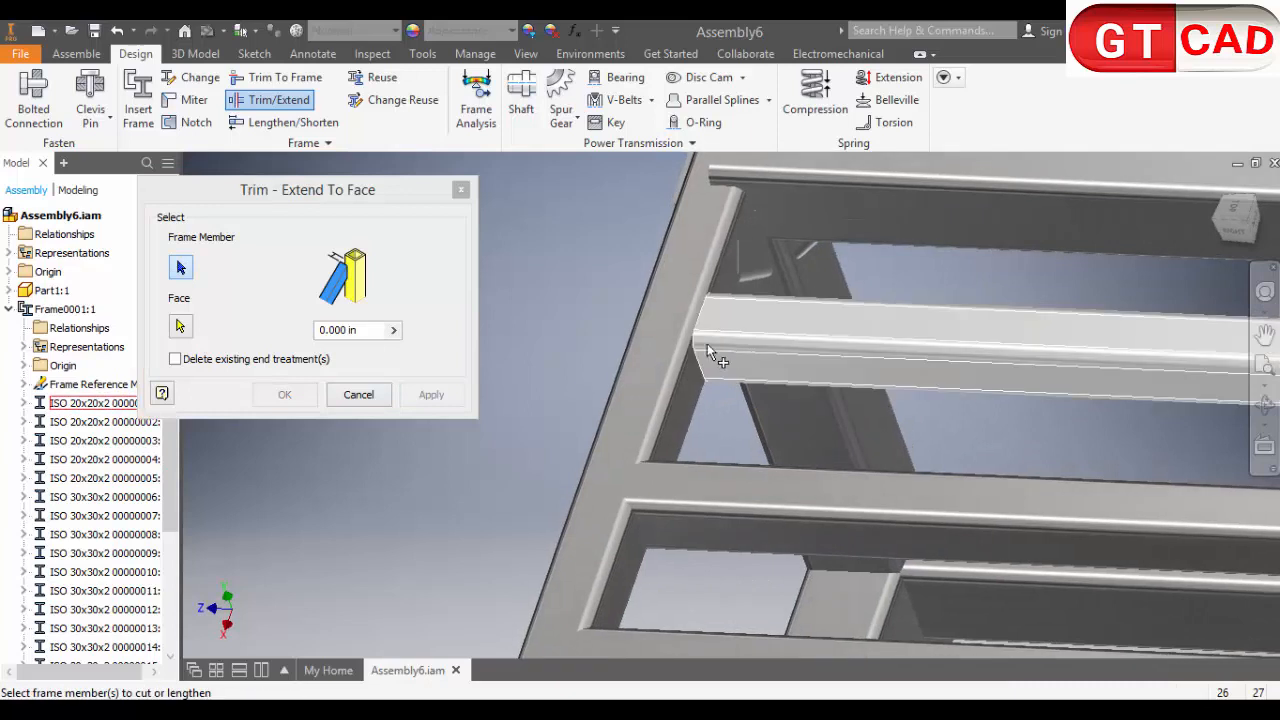
scroll(710, 365, "down", 5)
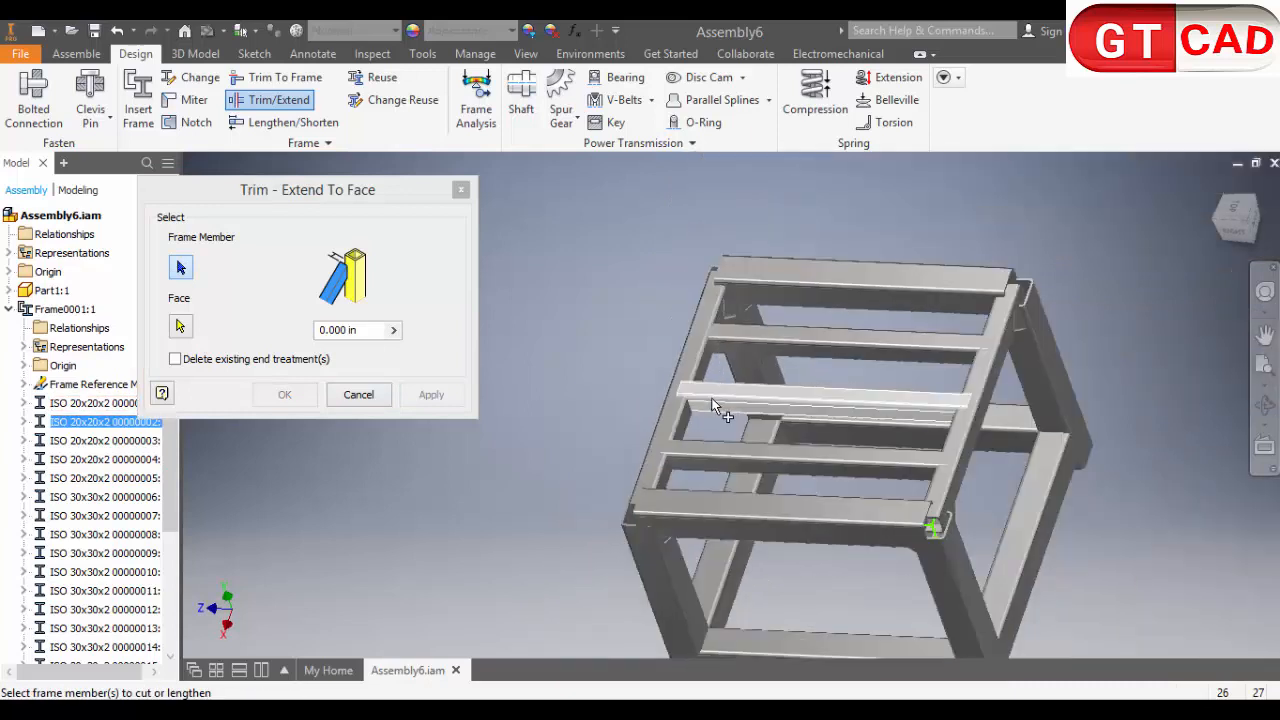
left_click(713, 405)
left_click(718, 456)
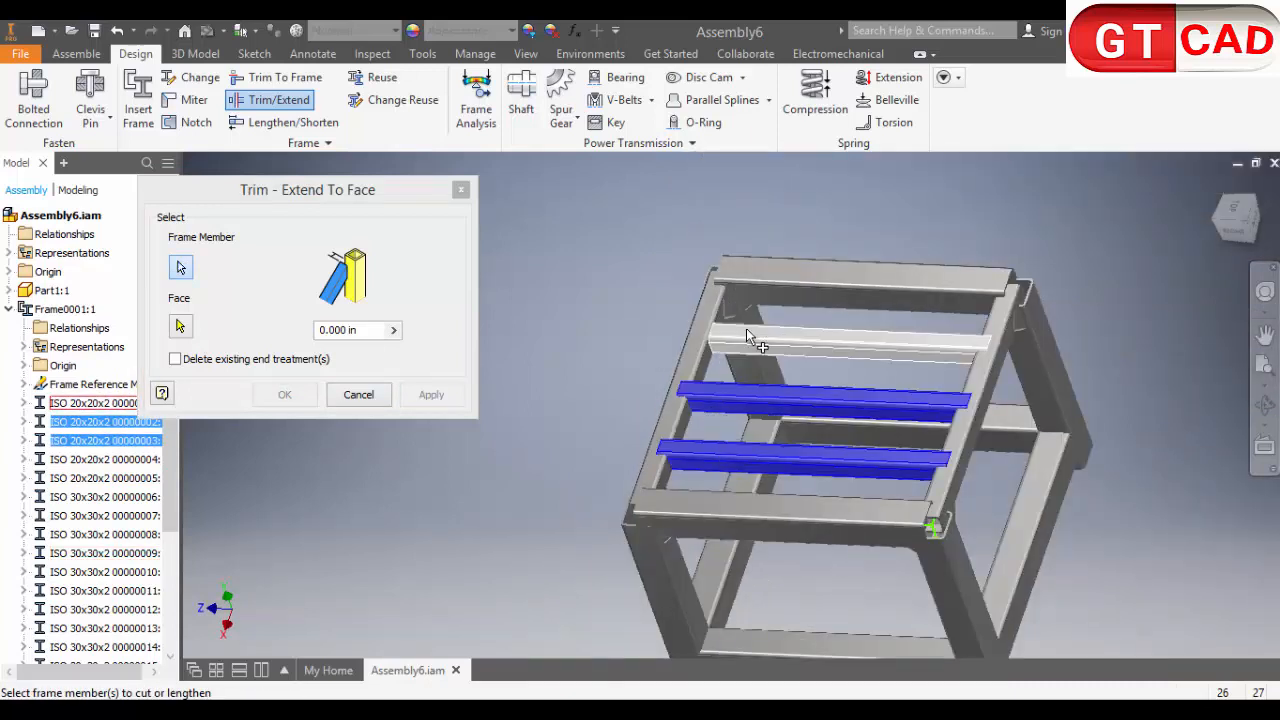
left_click(764, 285)
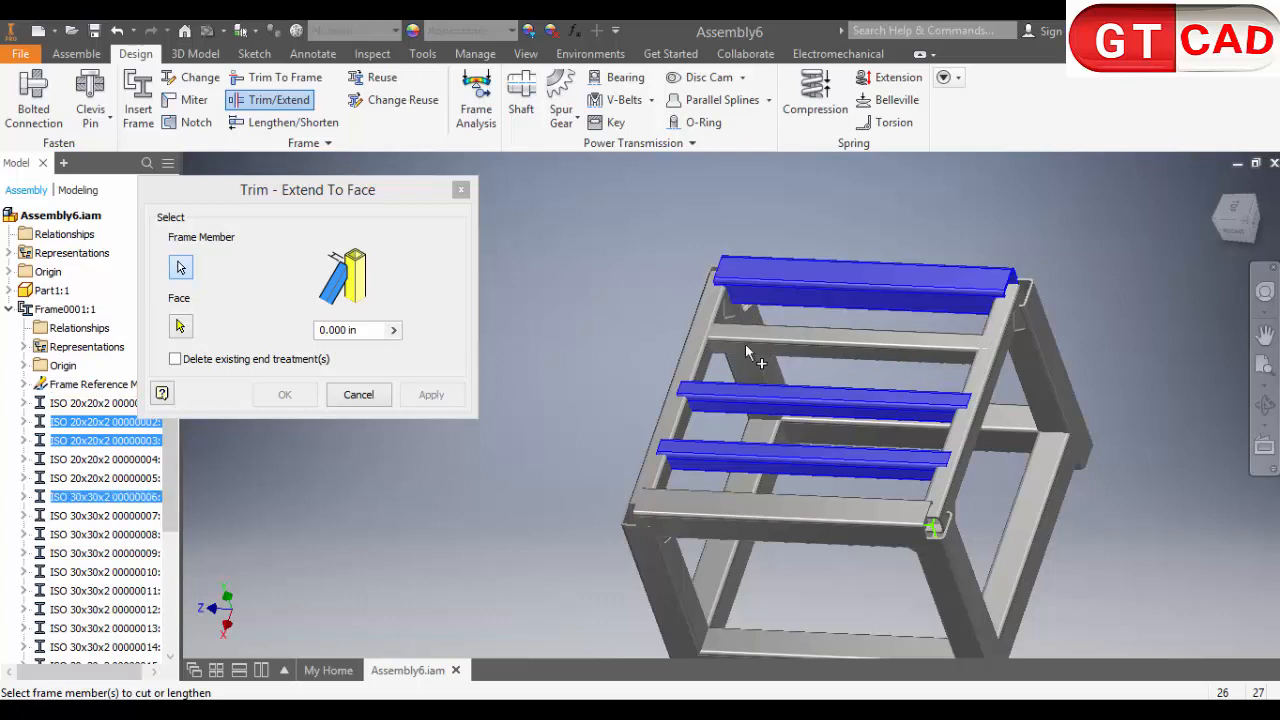
left_click(738, 501)
left_click(180, 328)
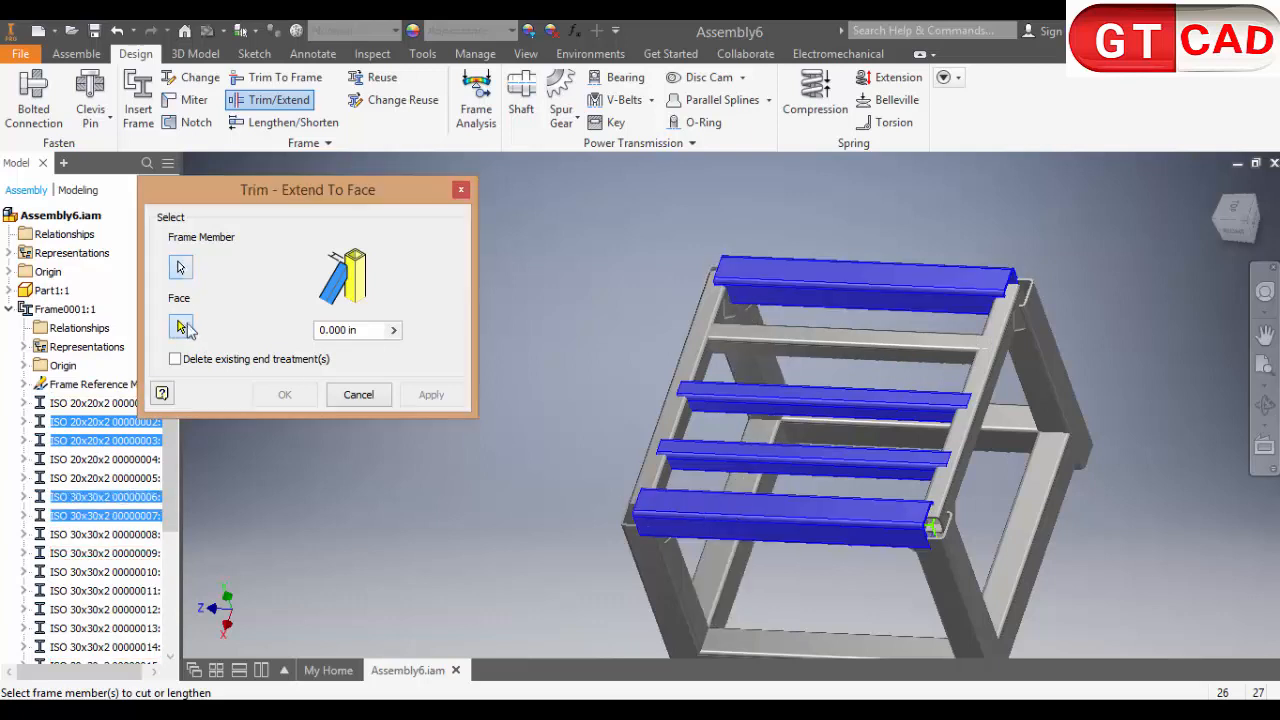
scroll(697, 474, "down", 5)
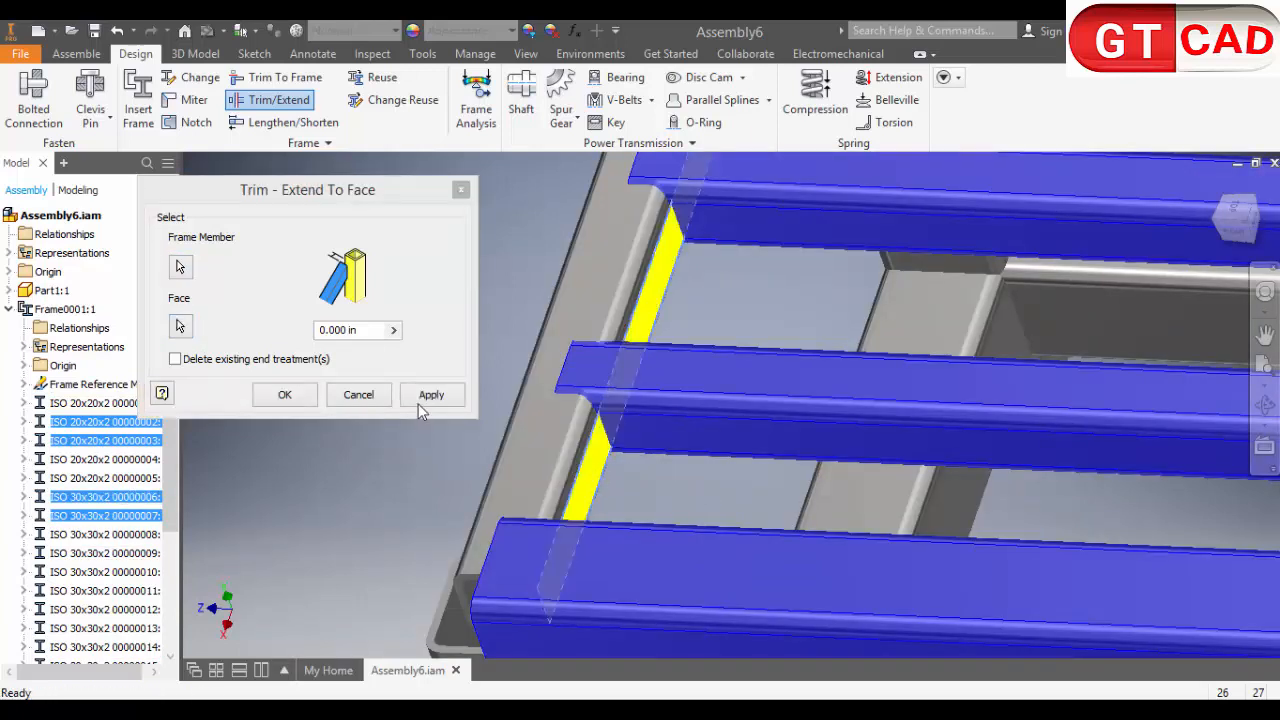
left_click(424, 398)
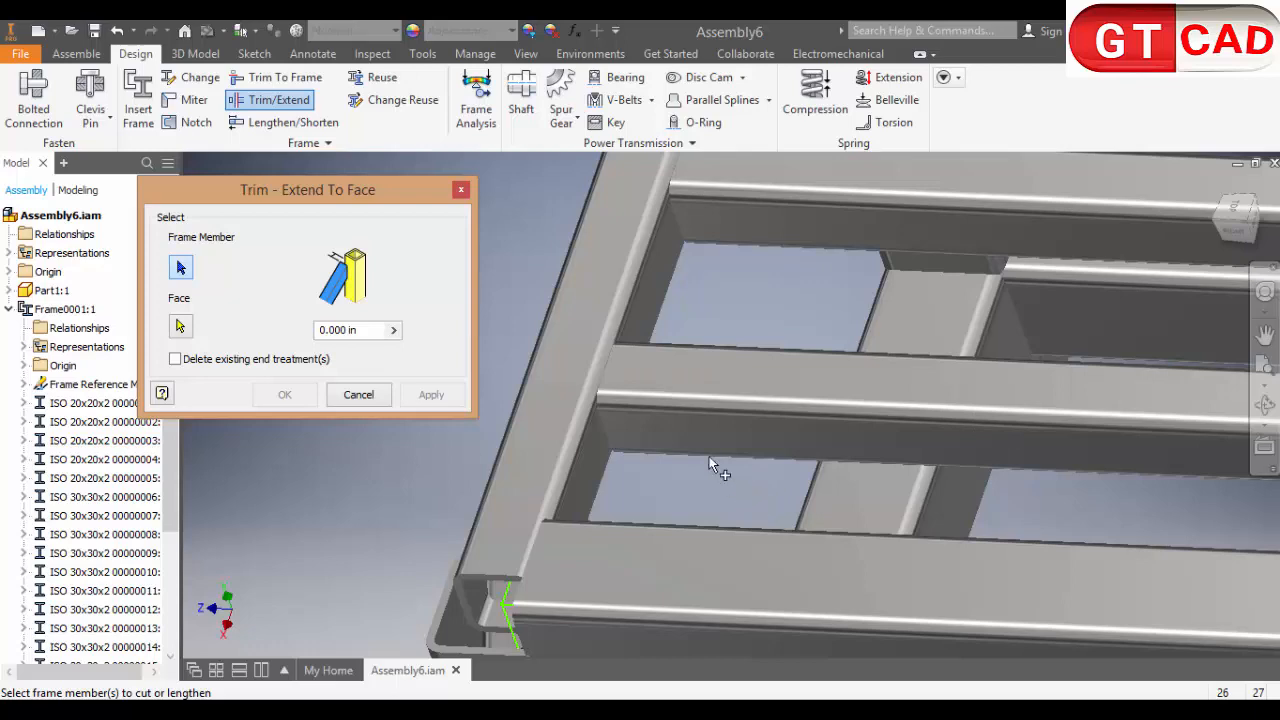
Trim the opposite ends of all three crossbars and both end rails to the inner face of the other side top rail
middle_click_drag(731, 455, 777, 551, "shift")
scroll(777, 530, "down", 5)
middle_click_drag(962, 489, 1046, 474, "shift")
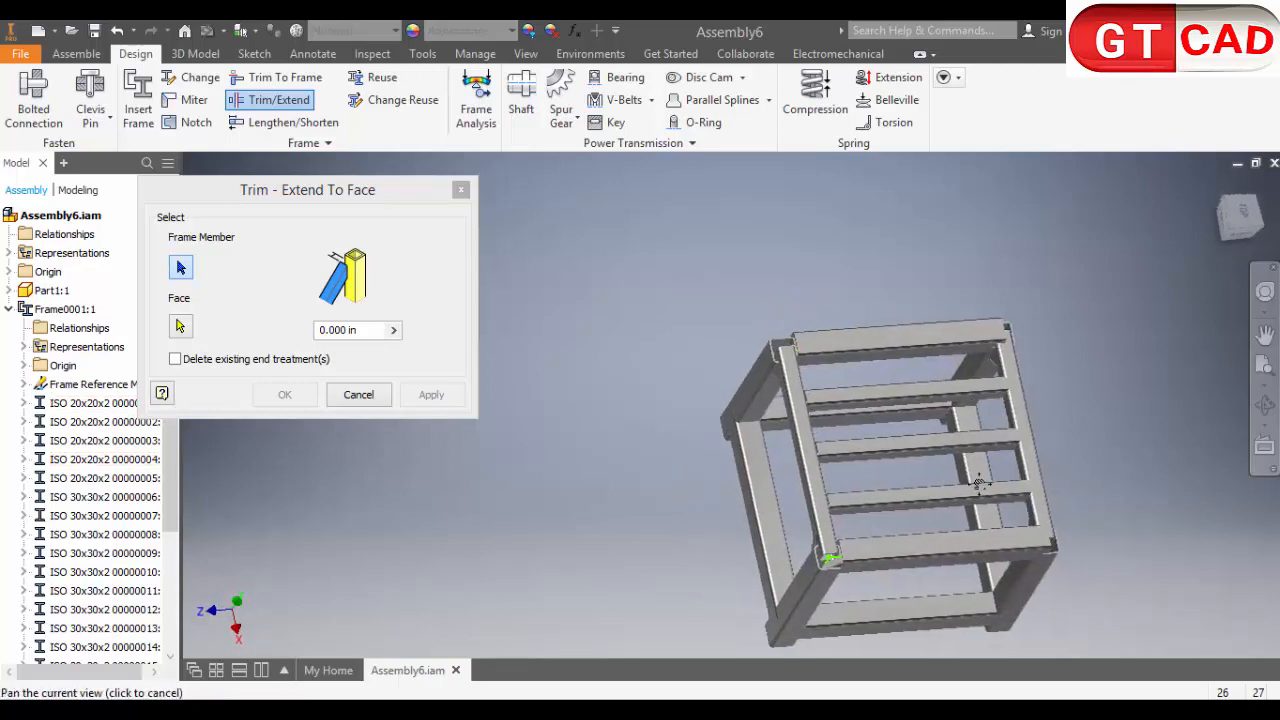
scroll(943, 391, "up", 5)
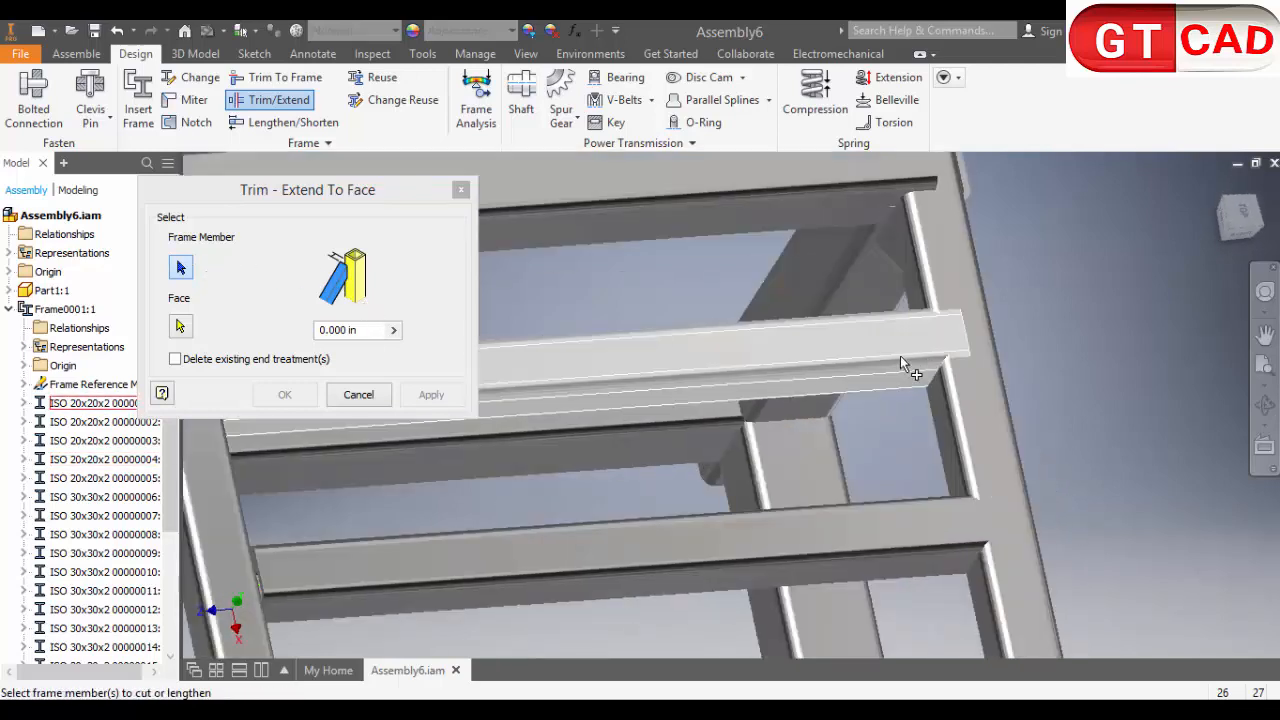
left_click(902, 395)
scroll(900, 400, "down", 5)
left_click(908, 443)
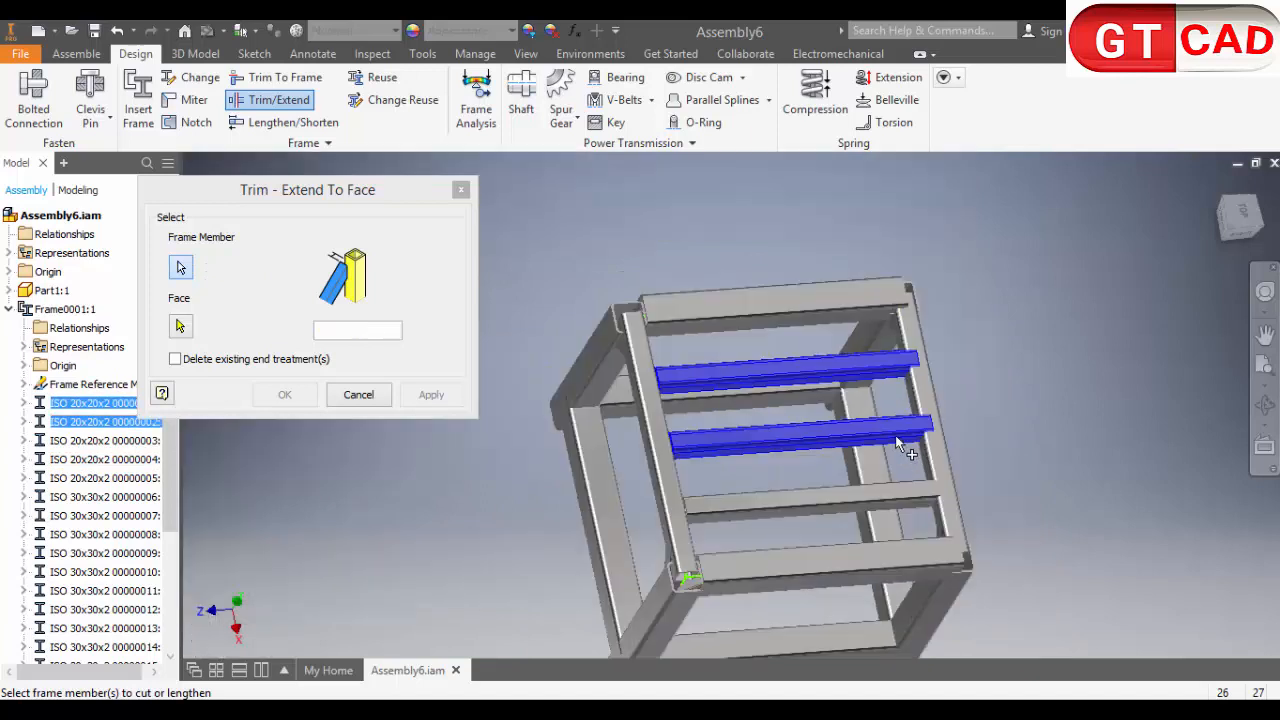
left_click(899, 490)
left_click(914, 558)
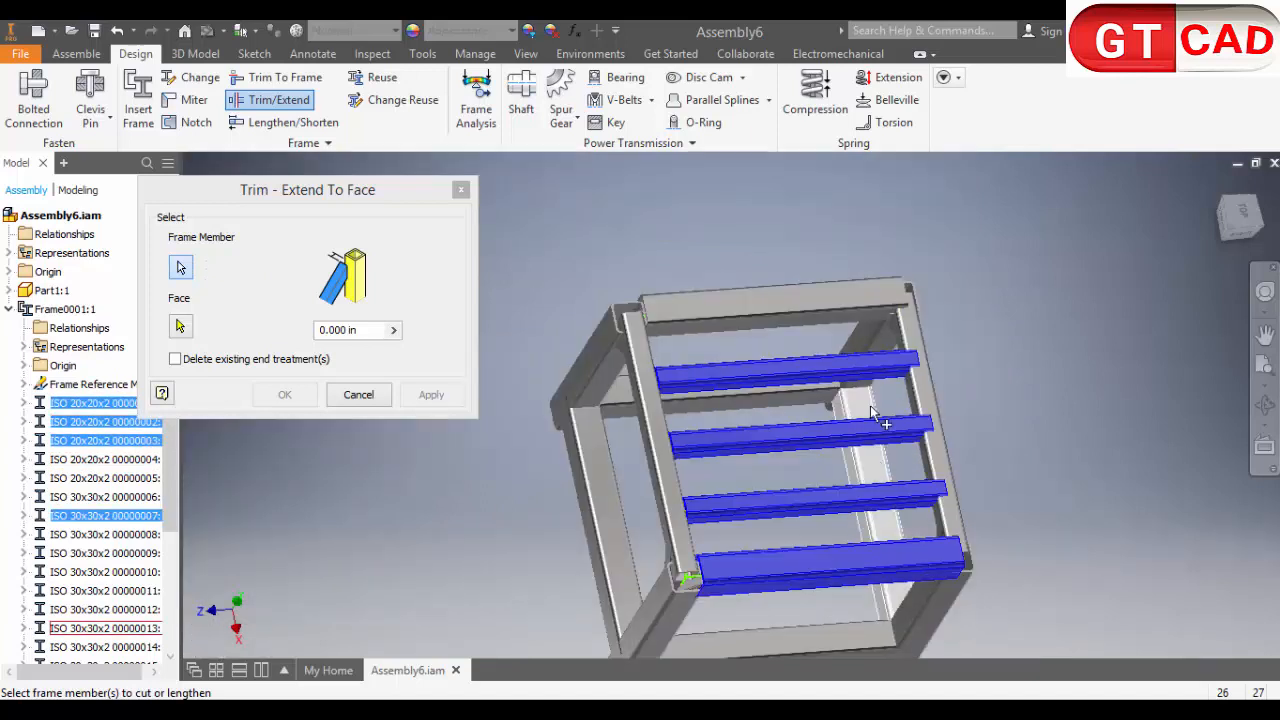
left_click(740, 304)
left_click(188, 327)
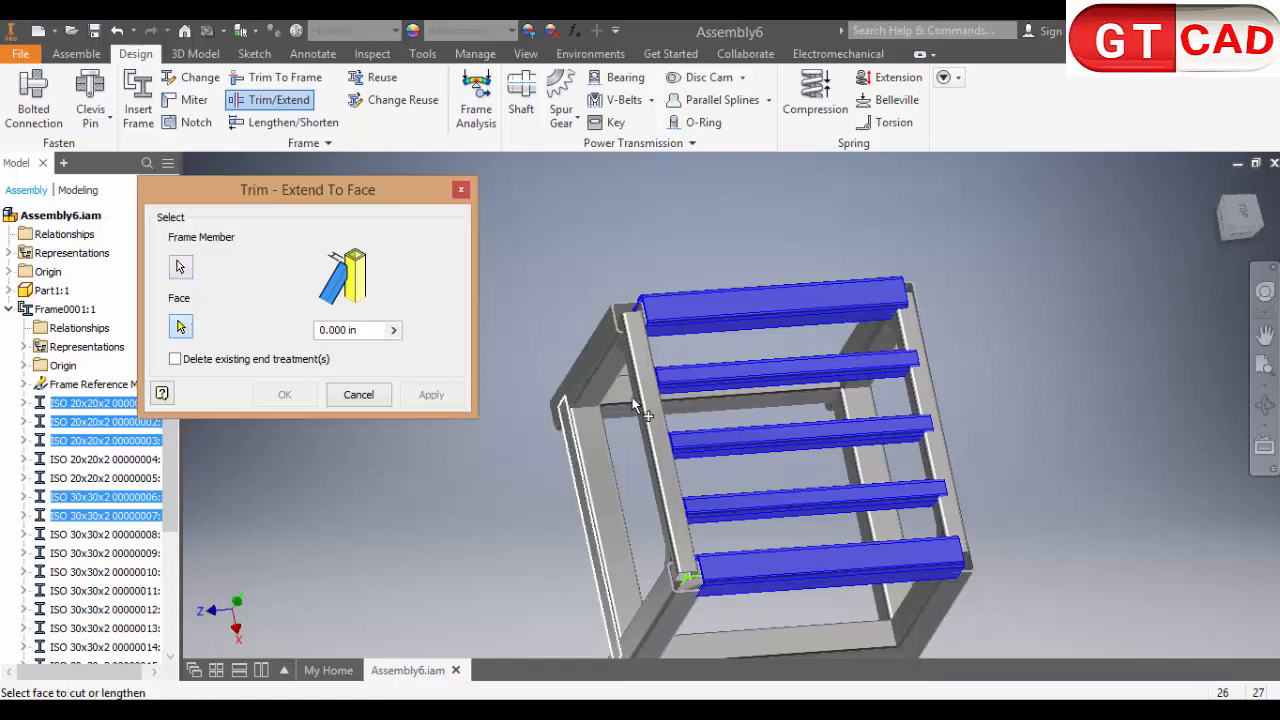
middle_click_drag(660, 385, 755, 361, "shift")
left_click(920, 399)
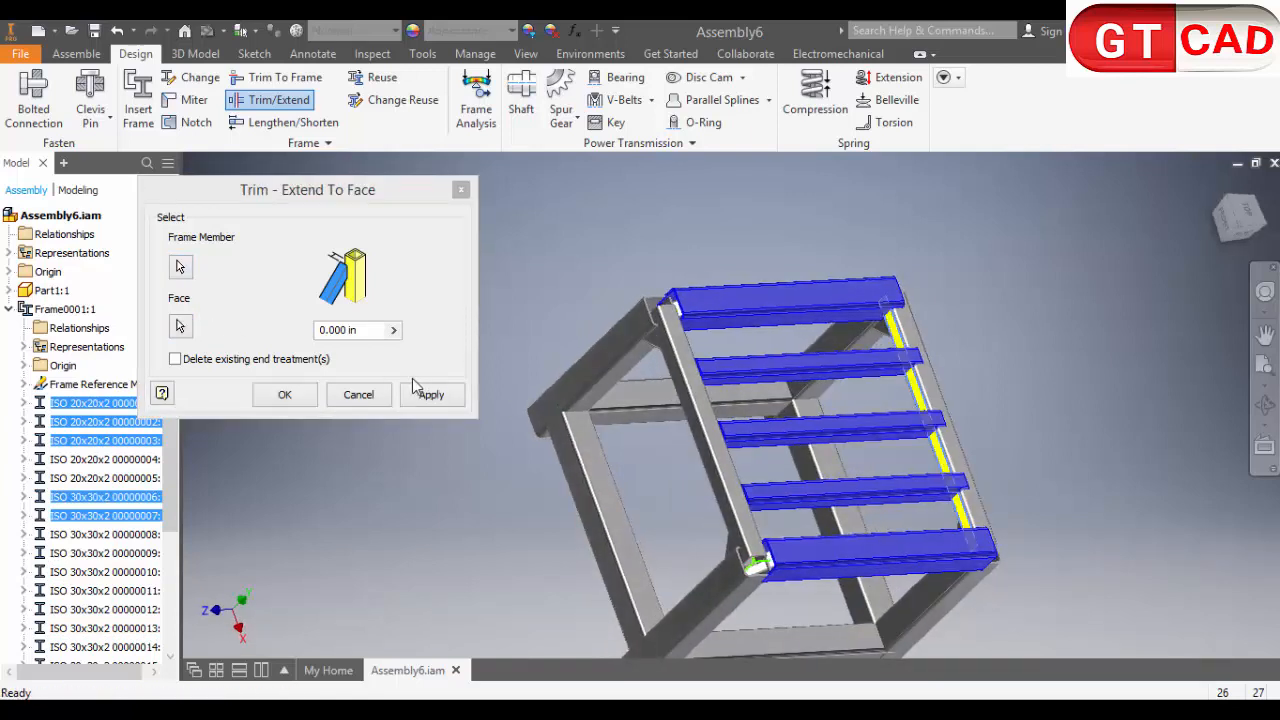
left_click(425, 395)
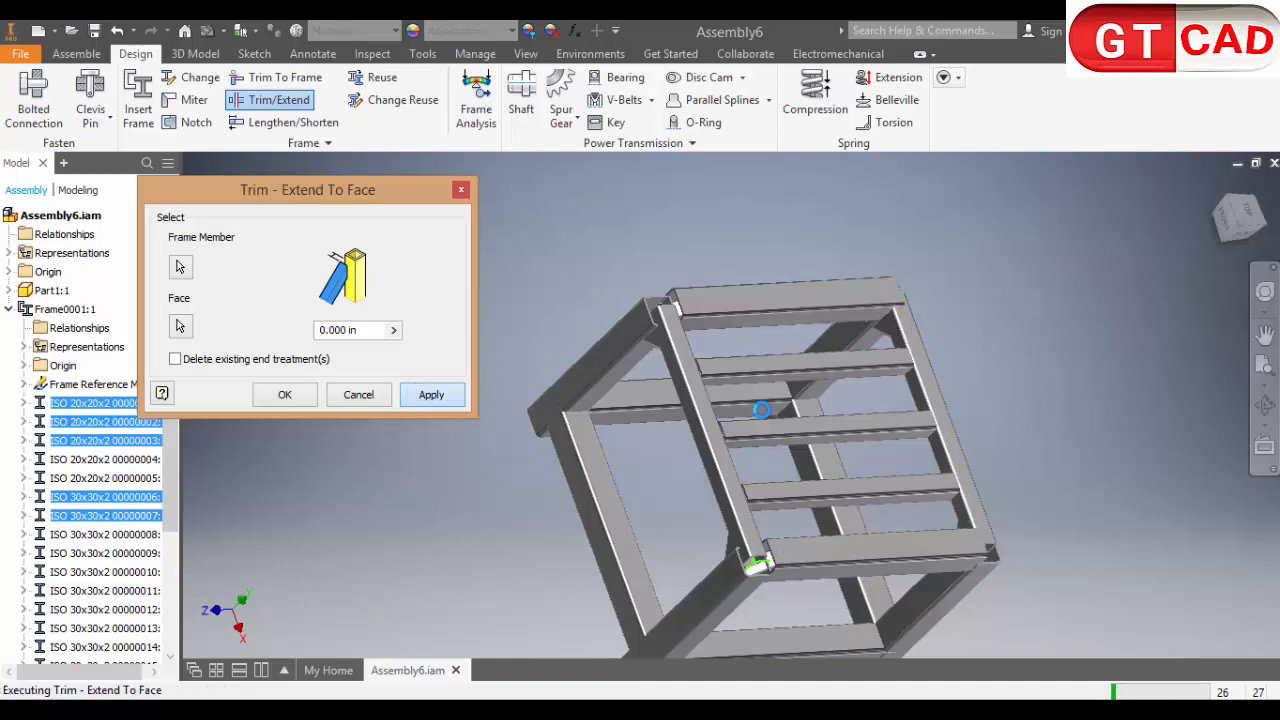
Trim the upper ends of all four 30x30x2 table legs to the underside face of a tabletop end rail with Trim - Extend To Face
middle_click_drag(909, 514, 683, 471, "shift")
left_click(600, 330)
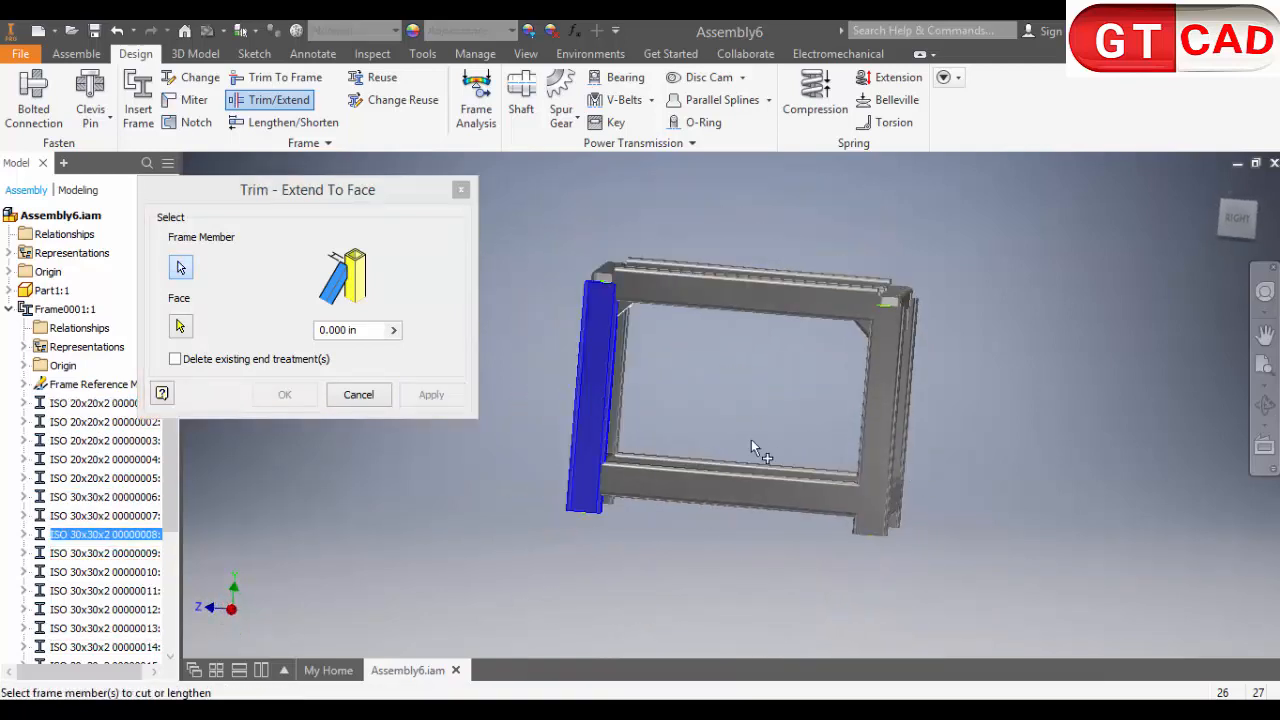
left_click(882, 420)
middle_click_drag(933, 416, 738, 400, "shift")
left_click(832, 430)
left_click(840, 385)
middle_click_drag(826, 405, 700, 425, "shift")
left_click(181, 328)
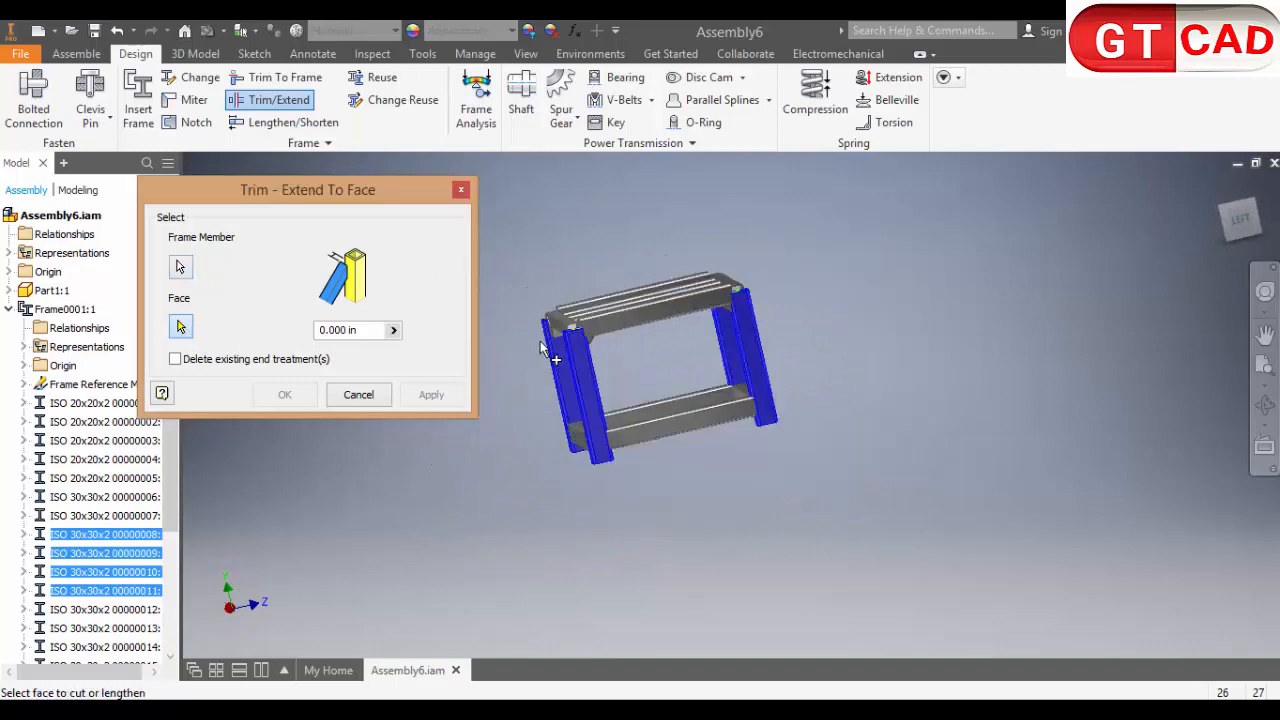
middle_click_drag(600, 320, 534, 294, "shift")
scroll(549, 257, "up", 5)
left_click(614, 306)
key("F6")
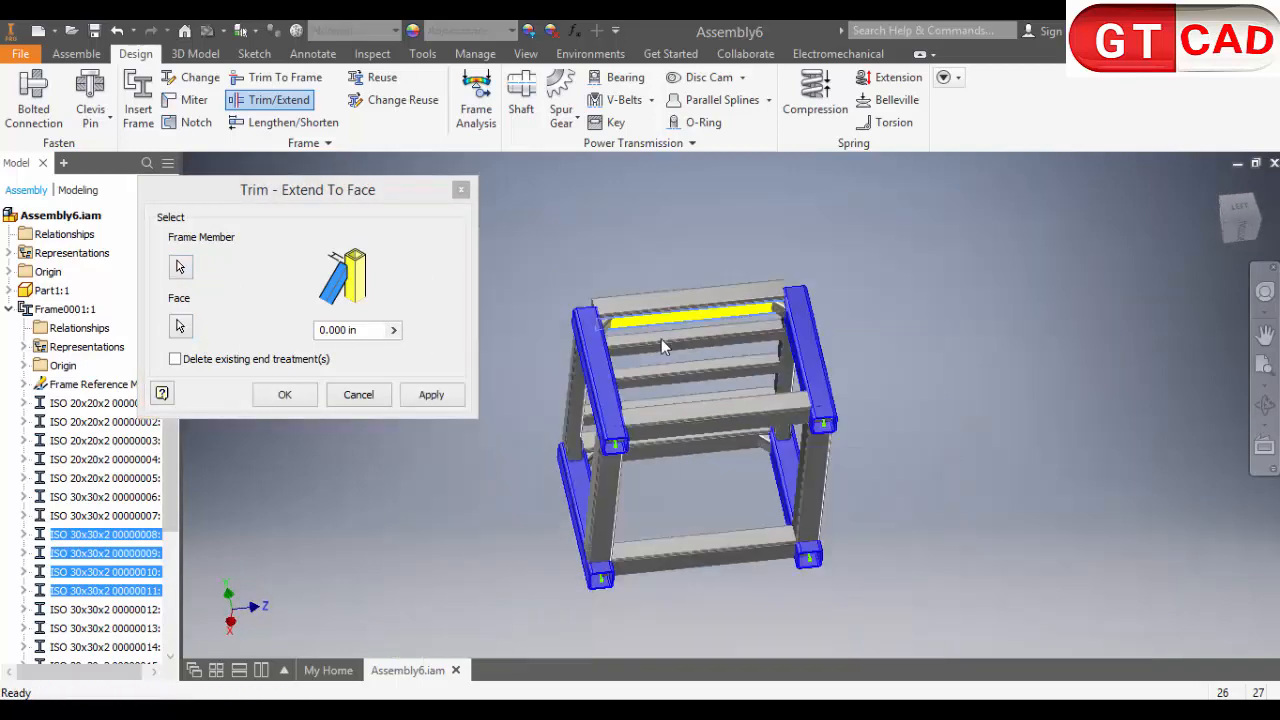
middle_click_drag(659, 405, 575, 425, "shift")
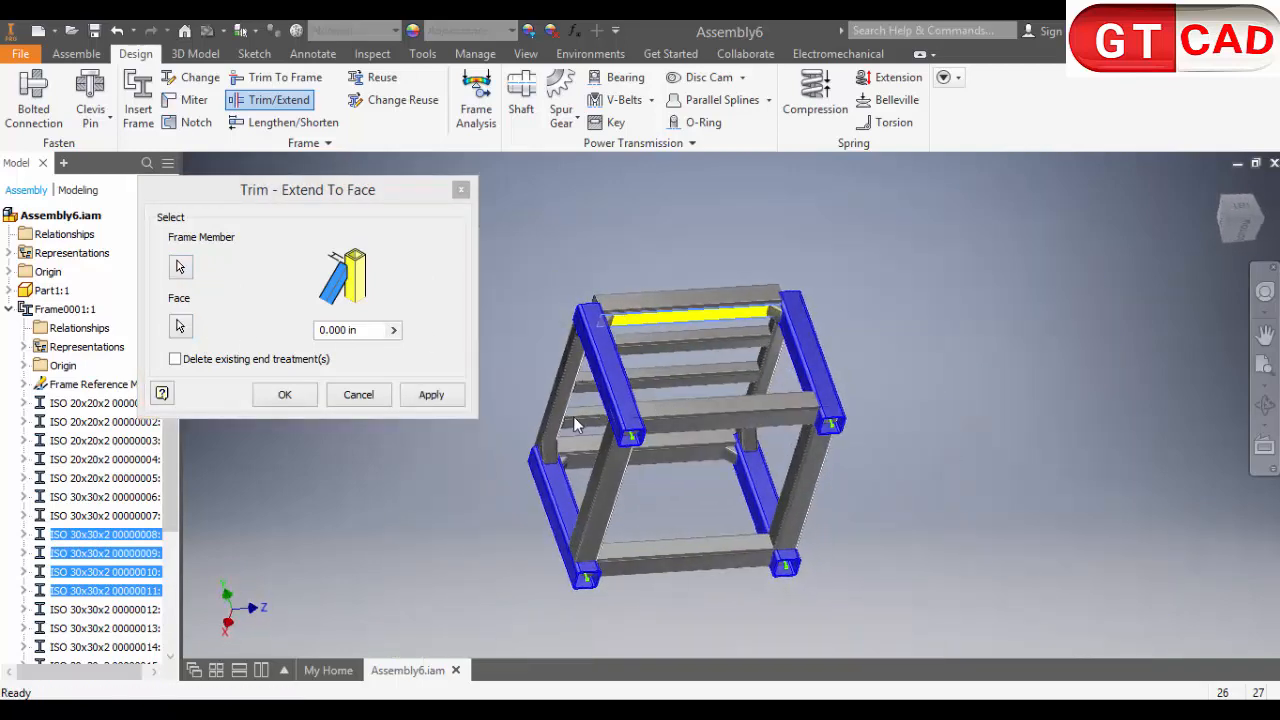
left_click(431, 395)
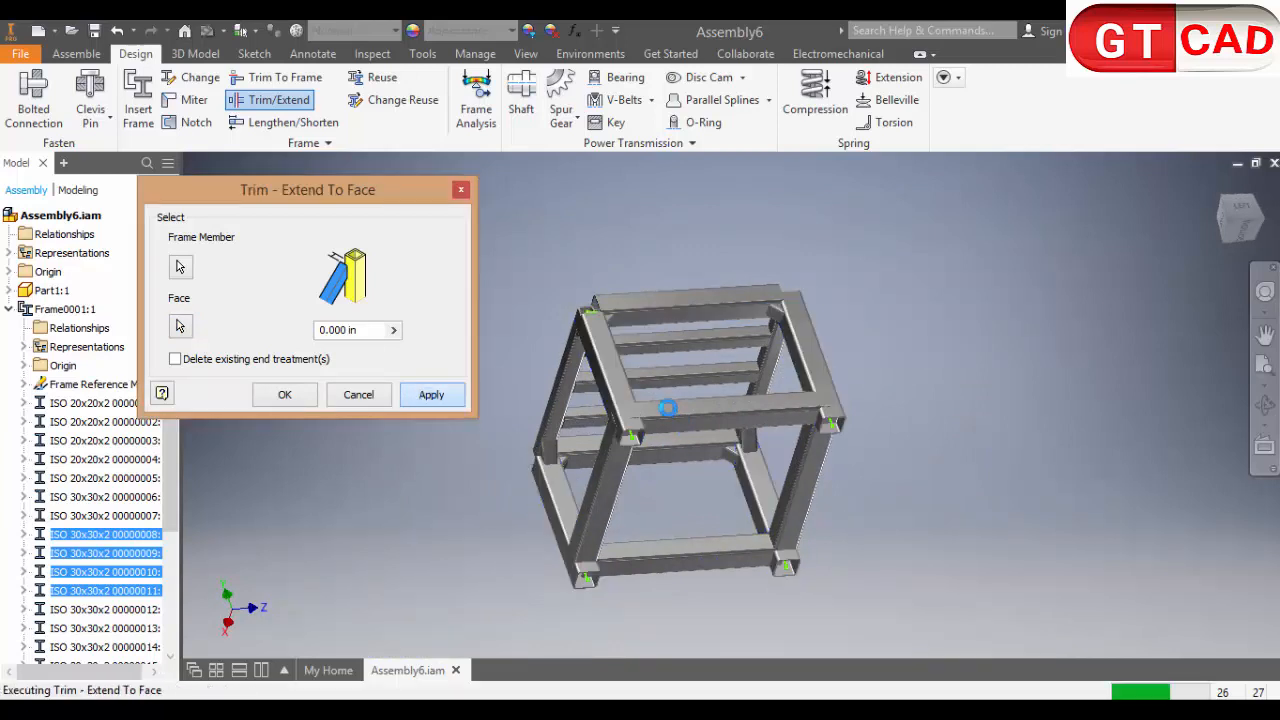
Trim the two corner braces beneath one tabletop end rail to that rail's underside face
middle_click_drag(664, 382, 604, 430, "shift")
scroll(780, 316, "up", 5)
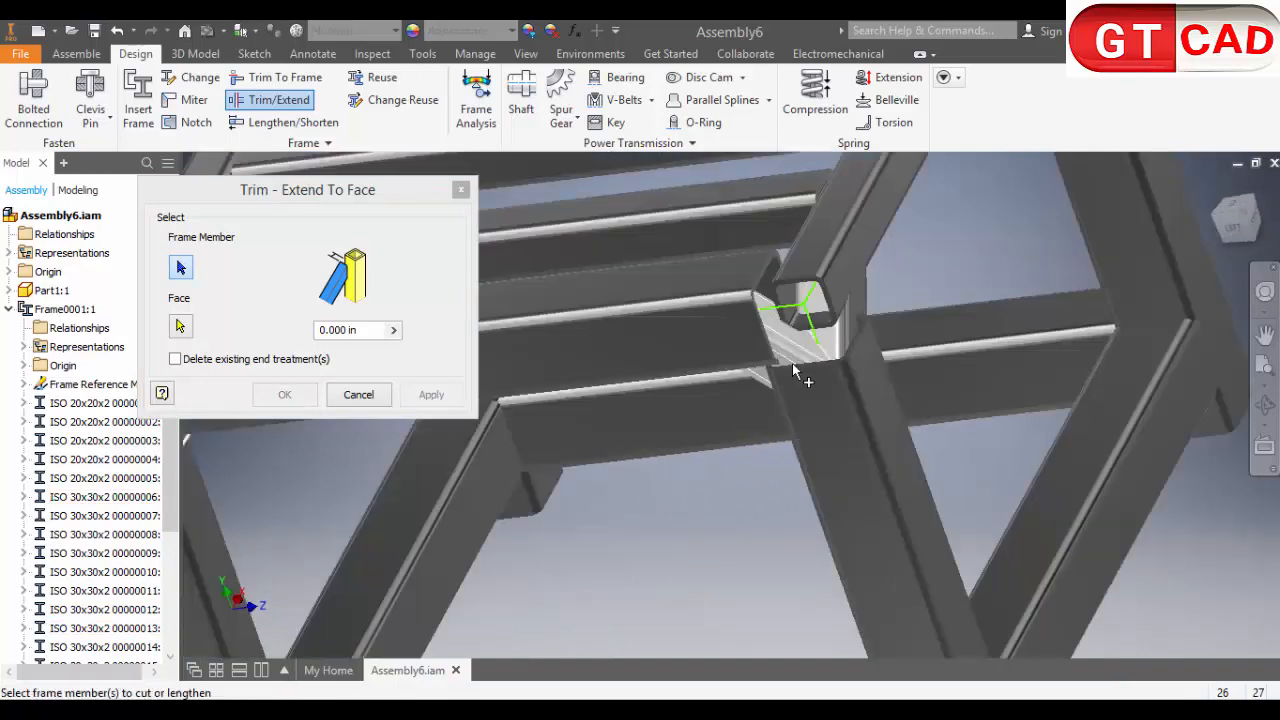
middle_click_drag(794, 366, 840, 414, "shift")
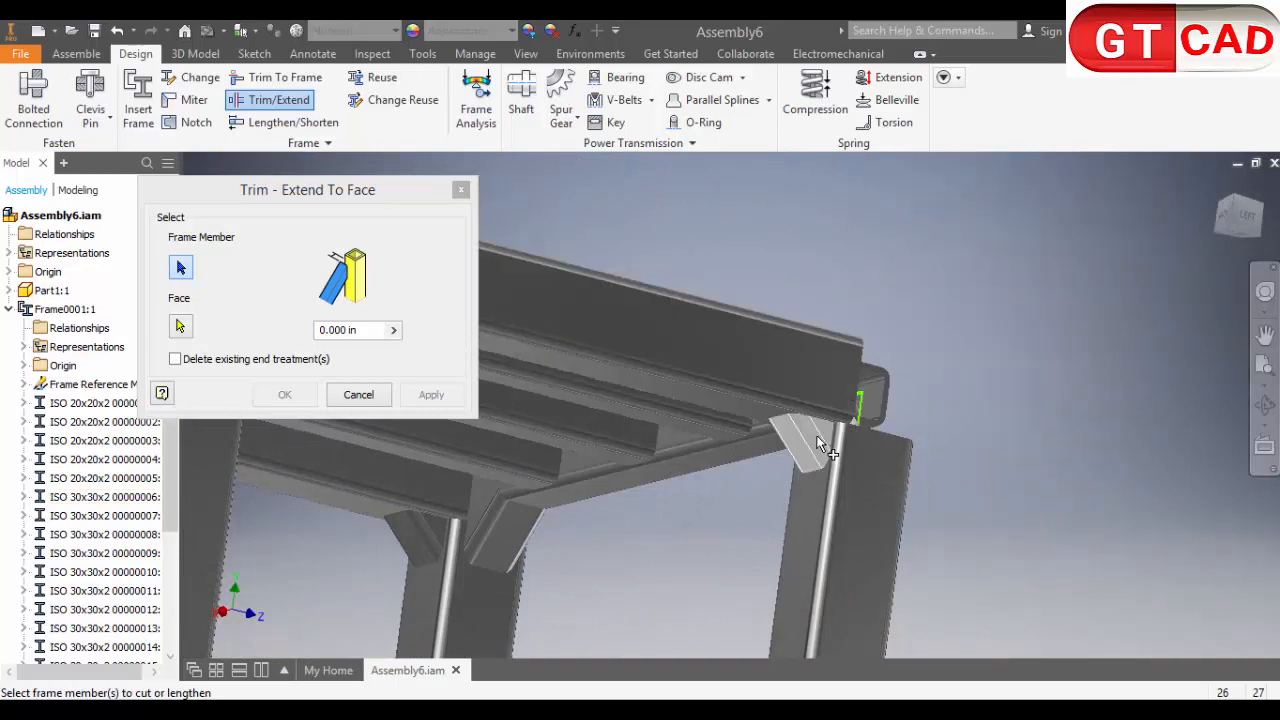
left_click(798, 438)
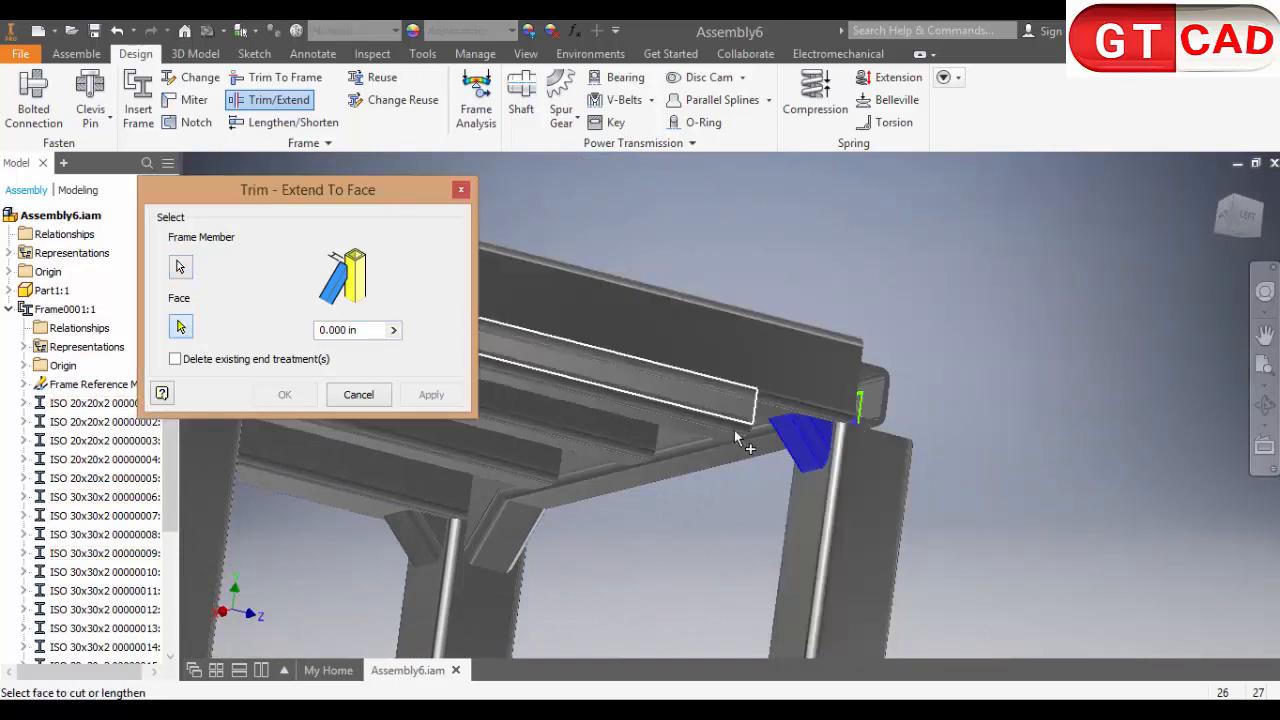
middle_click_drag(748, 428, 723, 464, "shift")
left_click(725, 476)
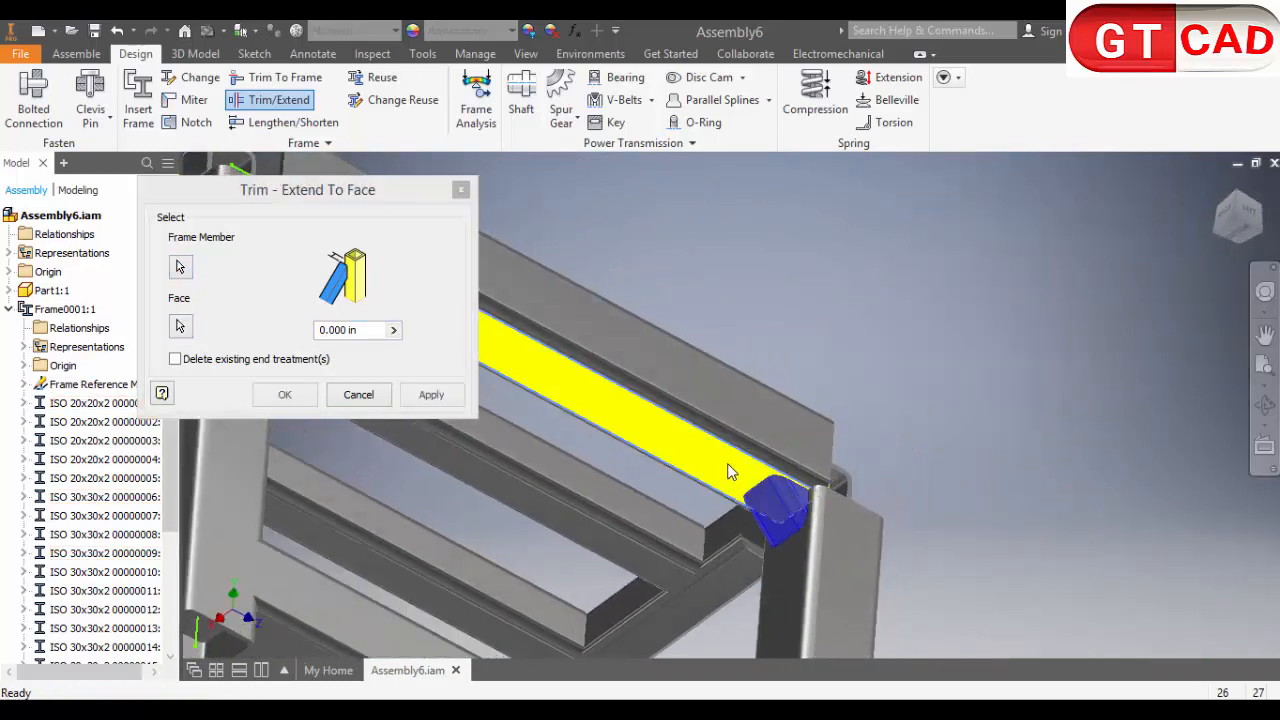
scroll(750, 440, "down", 5)
middle_click_drag(766, 423, 520, 410, "shift")
left_click(183, 270)
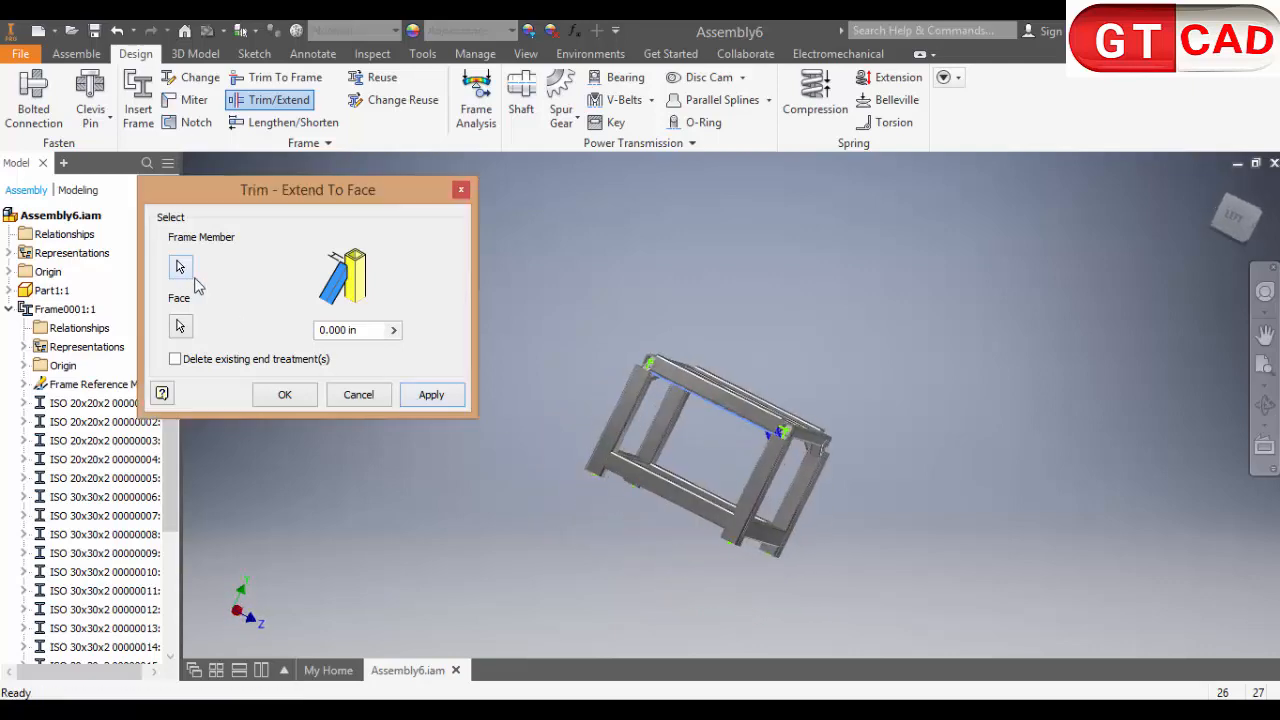
middle_click_drag(695, 429, 657, 397, "shift")
scroll(640, 392, "up", 5)
left_click(680, 418)
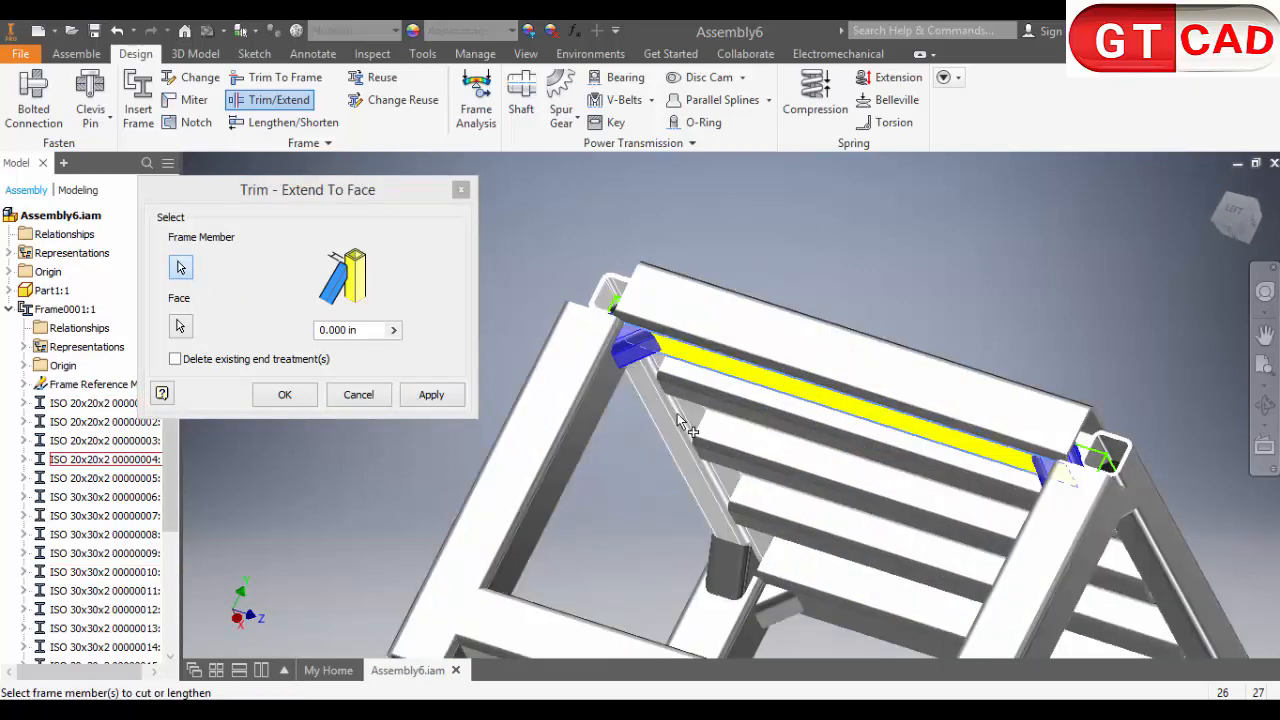
scroll(684, 424, "down", 3)
middle_click_drag(749, 434, 690, 412, "shift")
left_click(428, 395)
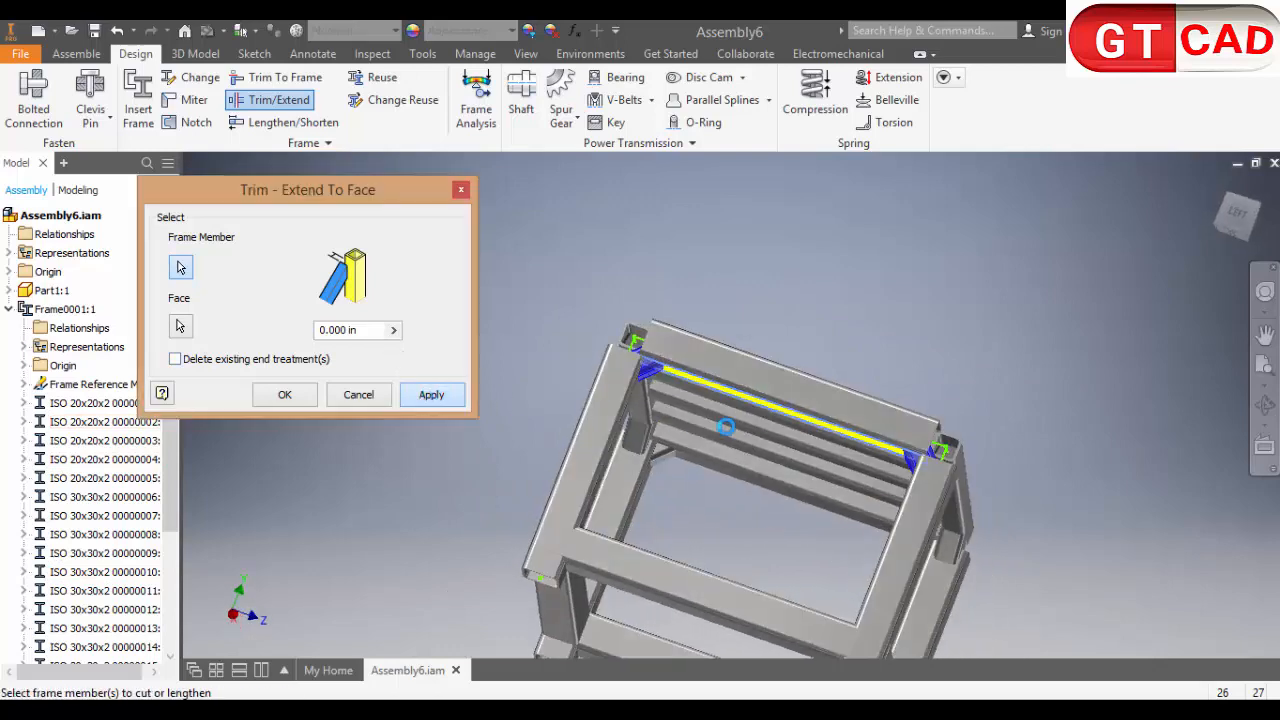
Try to trim the same two corner braces to the inner face of an adjoining leg
middle_click_drag(791, 449, 914, 457, "shift")
left_click(910, 452)
middle_click_drag(837, 471, 677, 391, "shift")
left_click(677, 392)
left_click(179, 328)
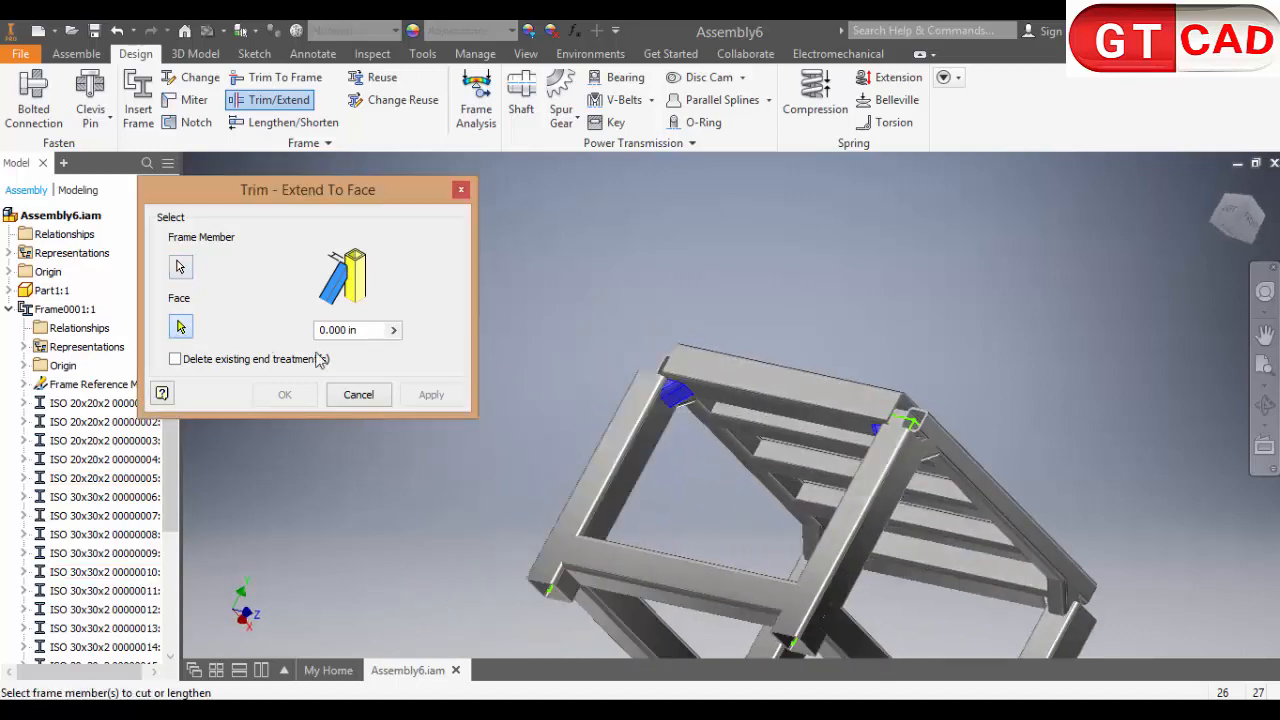
left_click(658, 446)
middle_click_drag(664, 437, 719, 439, "shift")
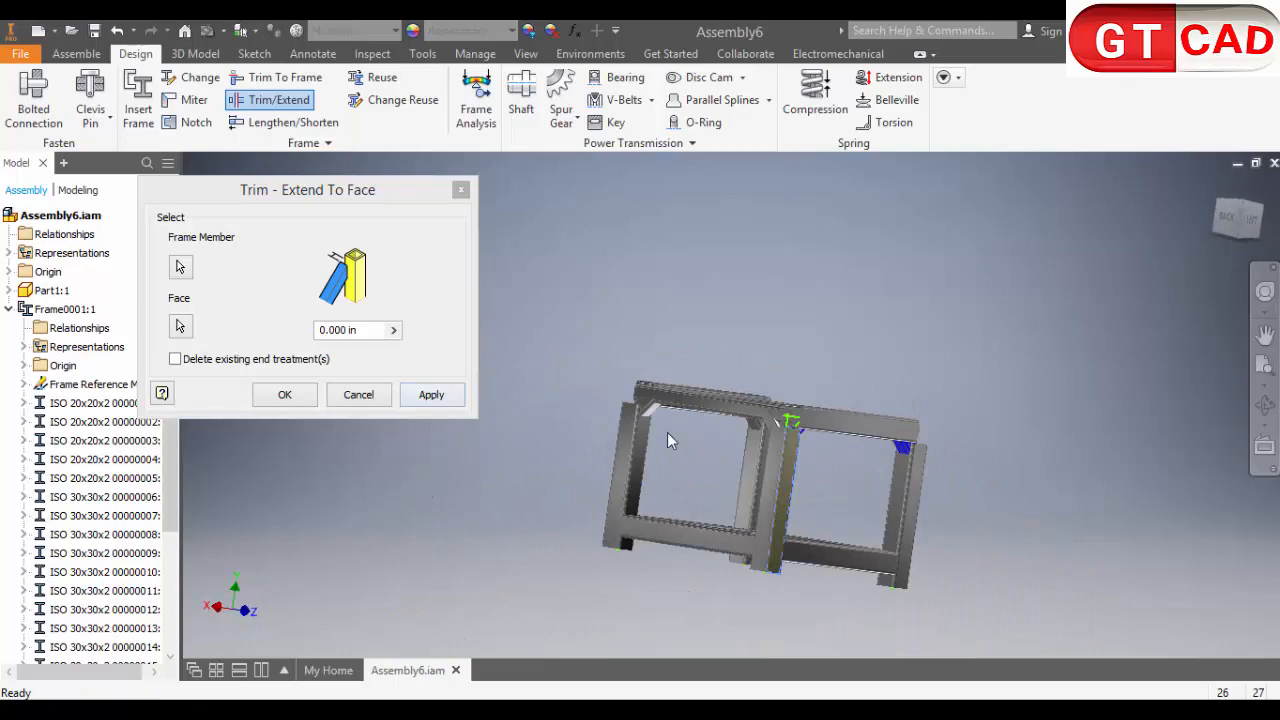
scroll(889, 504, "up", 3)
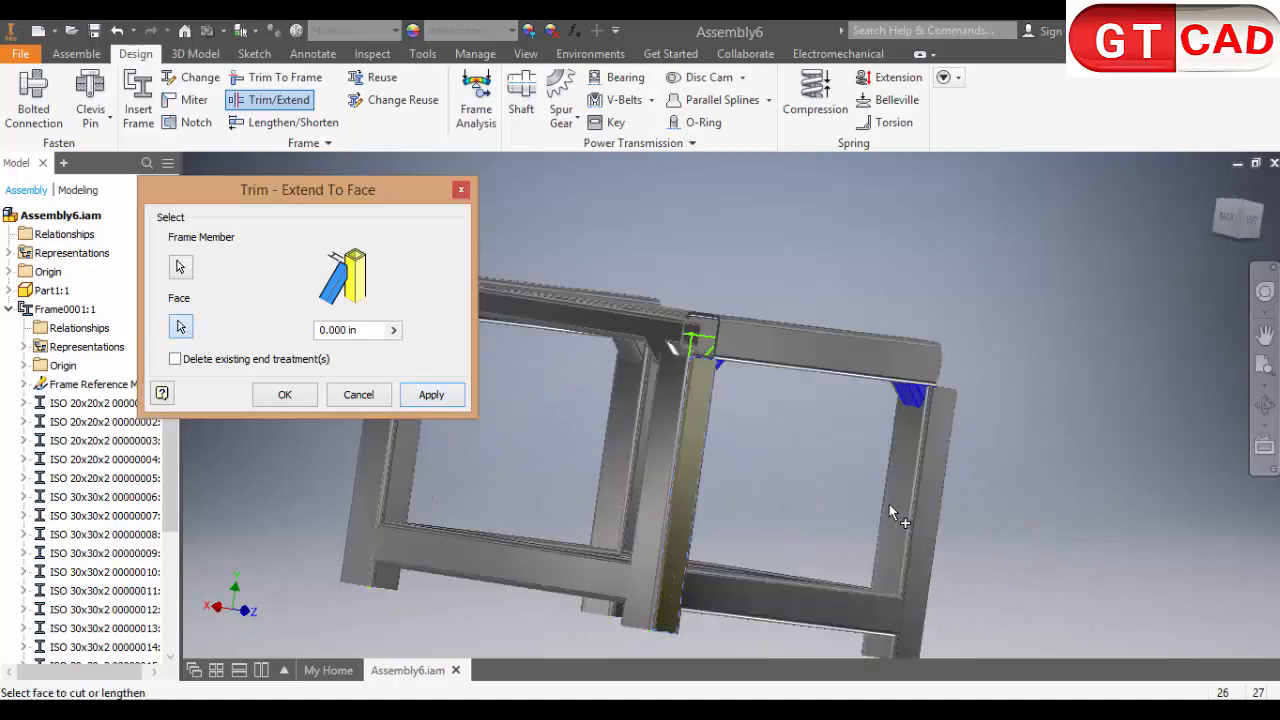
middle_click_drag(889, 504, 757, 500, "shift")
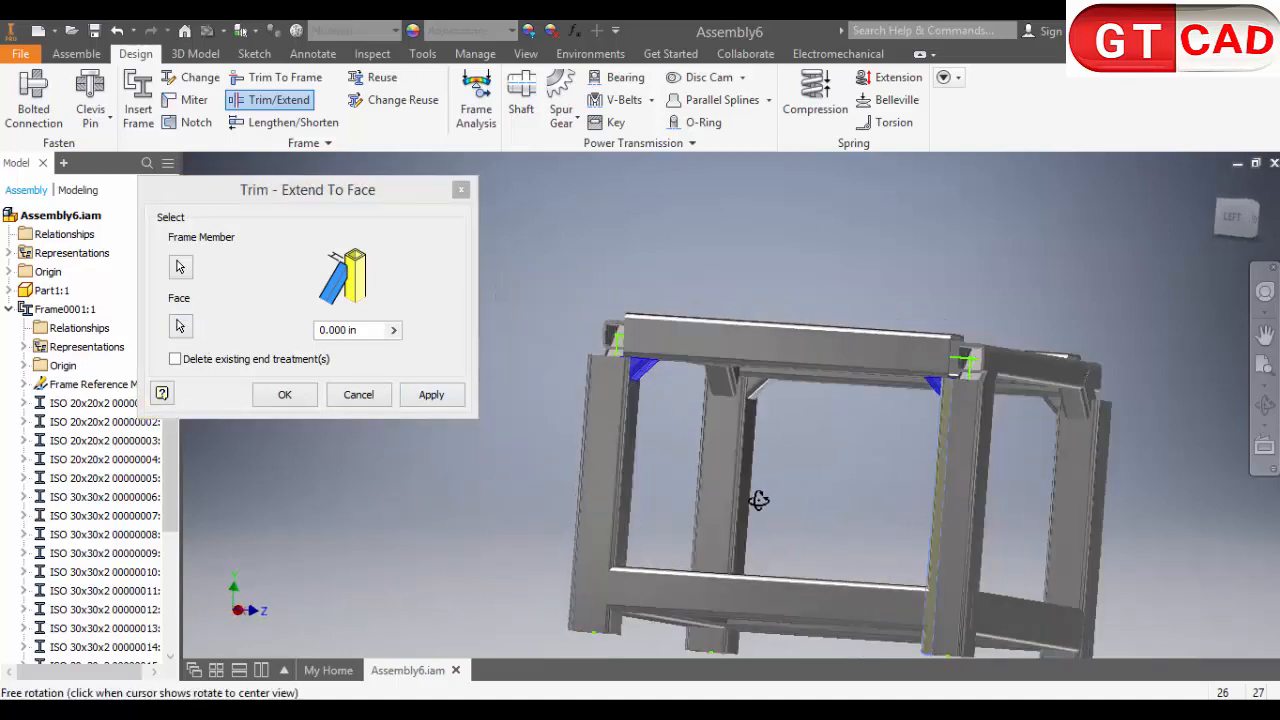
left_click(430, 394)
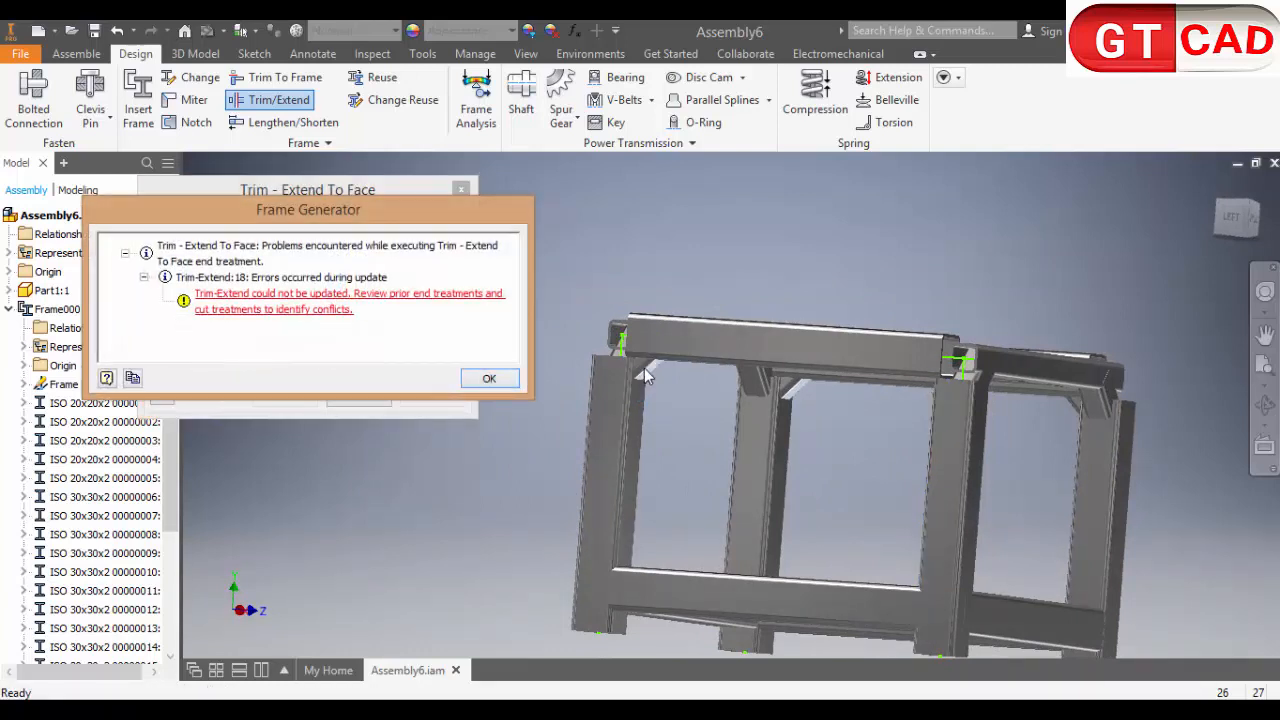
left_click(489, 379)
key("Escape")
middle_click_drag(491, 381, 658, 416, "shift")
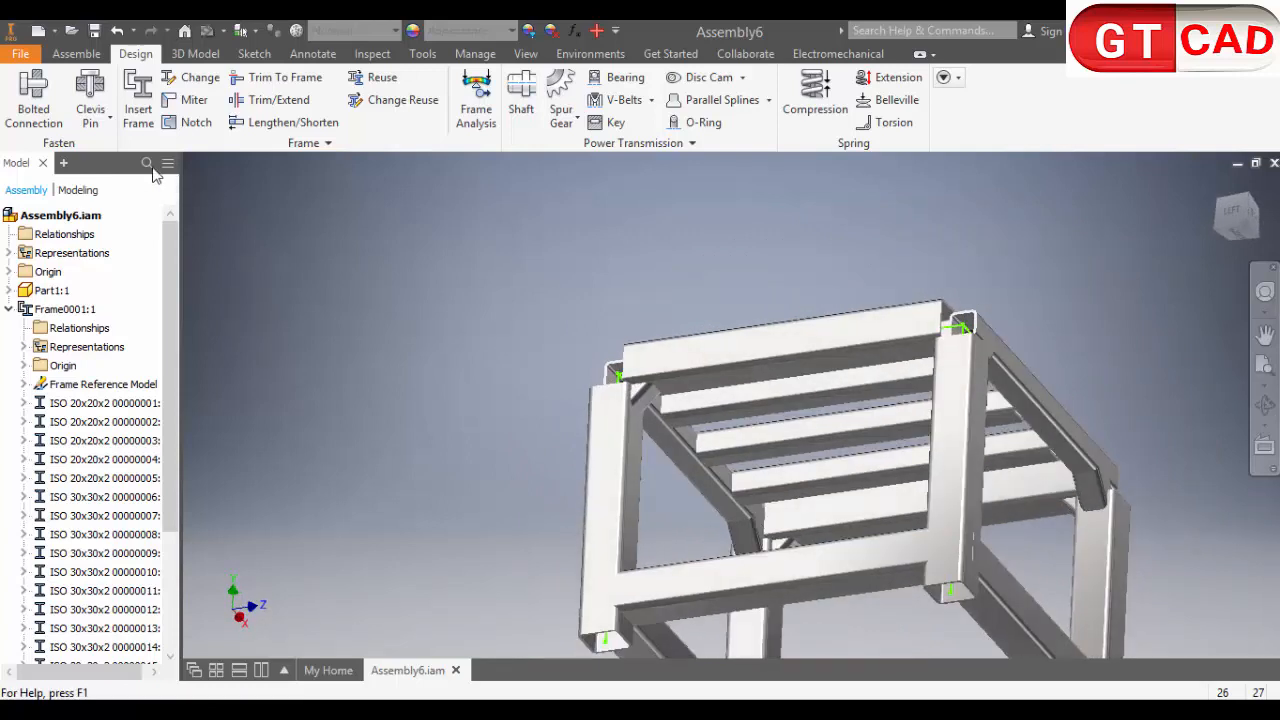
Review the Trim to Frame options and examine the open corners where the tabletop rails meet the legs
left_click(264, 89)
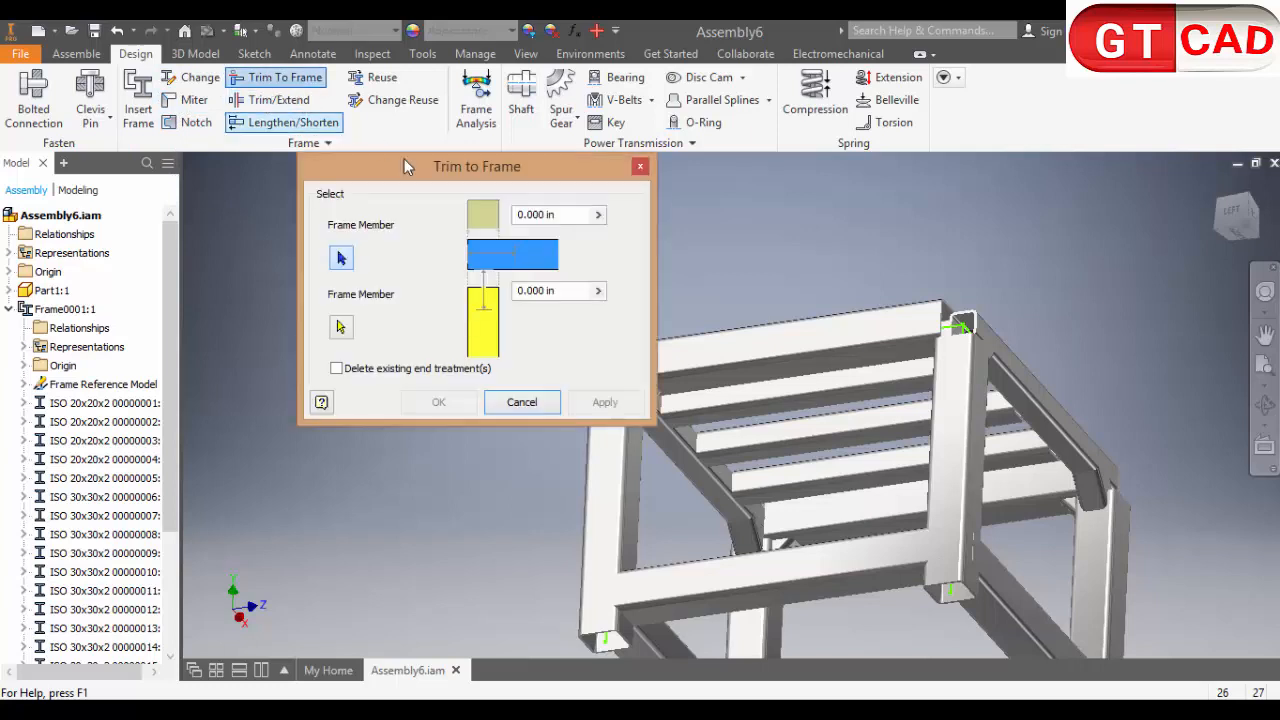
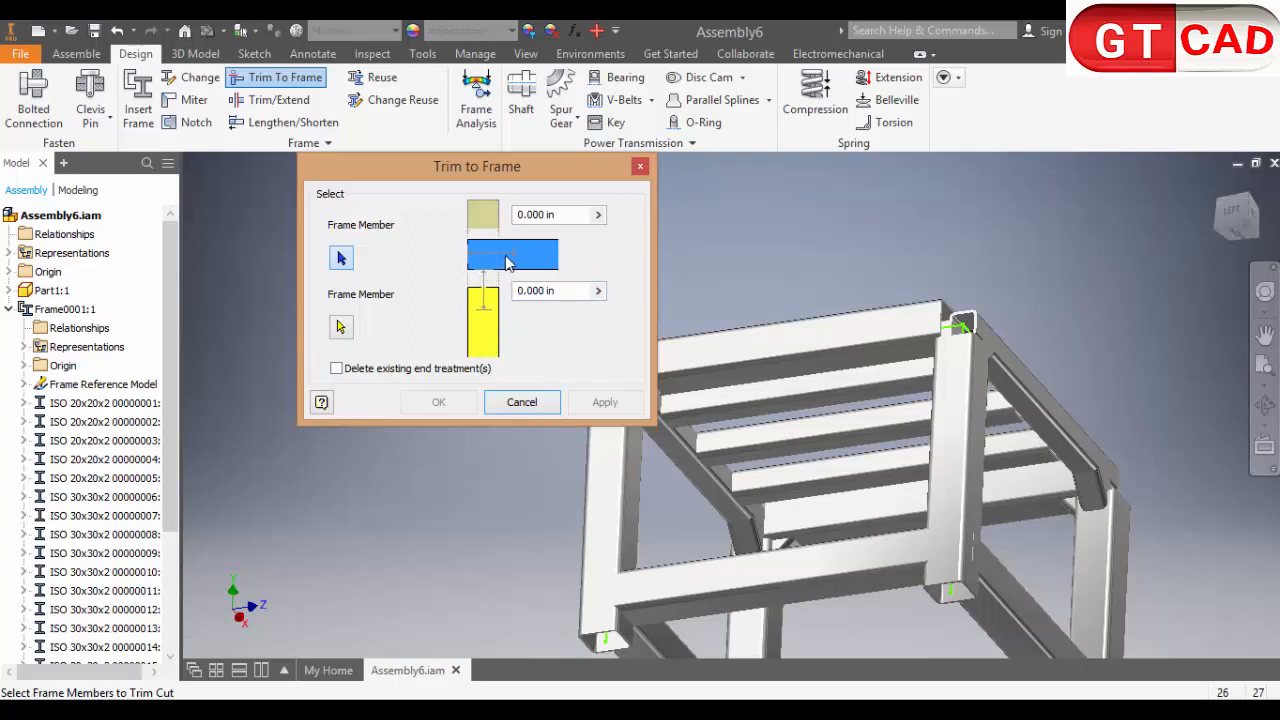
left_click(640, 166)
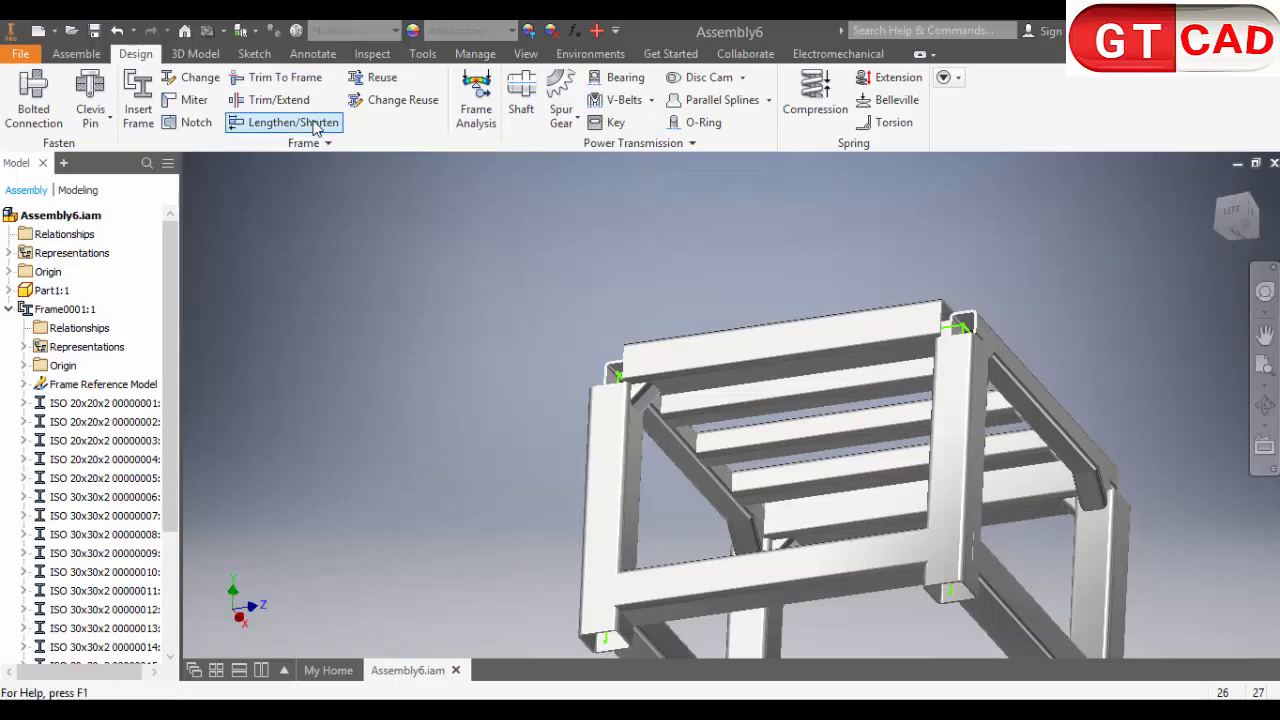
middle_click_drag(640, 420, 686, 568, "shift")
scroll(589, 478, "down", 3)
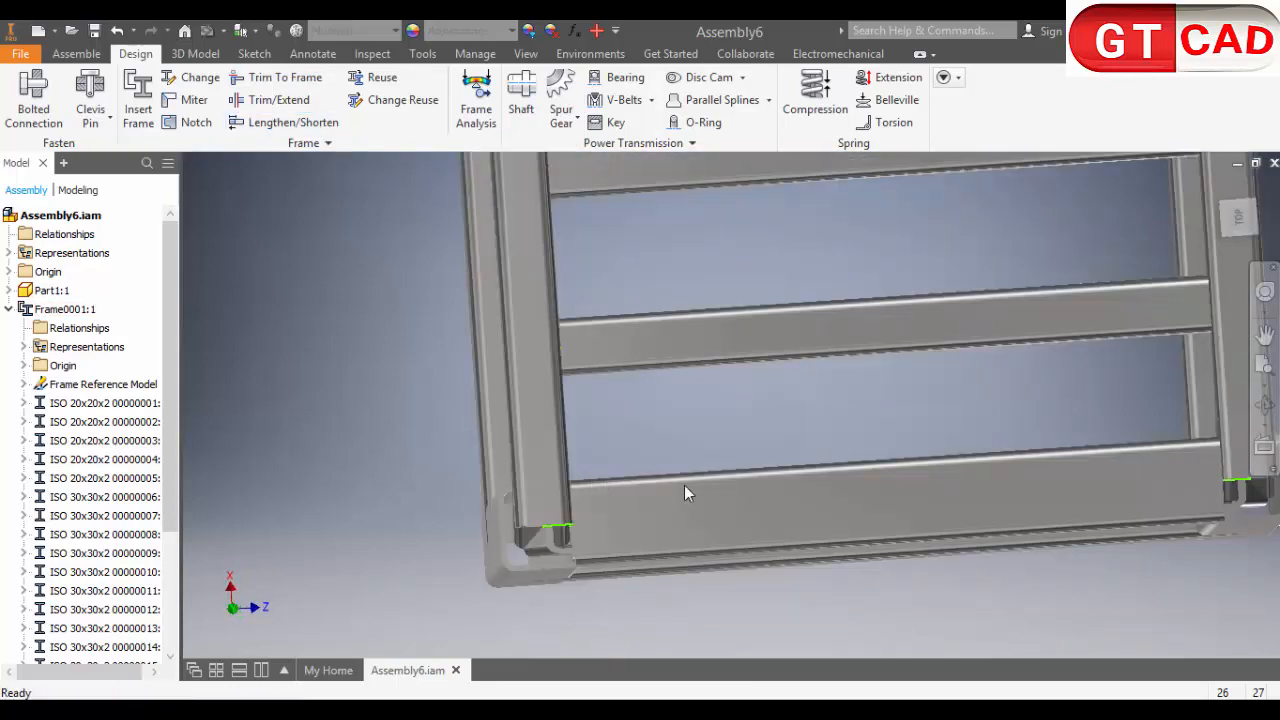
middle_click_drag(684, 487, 695, 458, "shift")
scroll(674, 464, "up", 3)
scroll(931, 453, "up", 3)
scroll(695, 458, "down", 3)
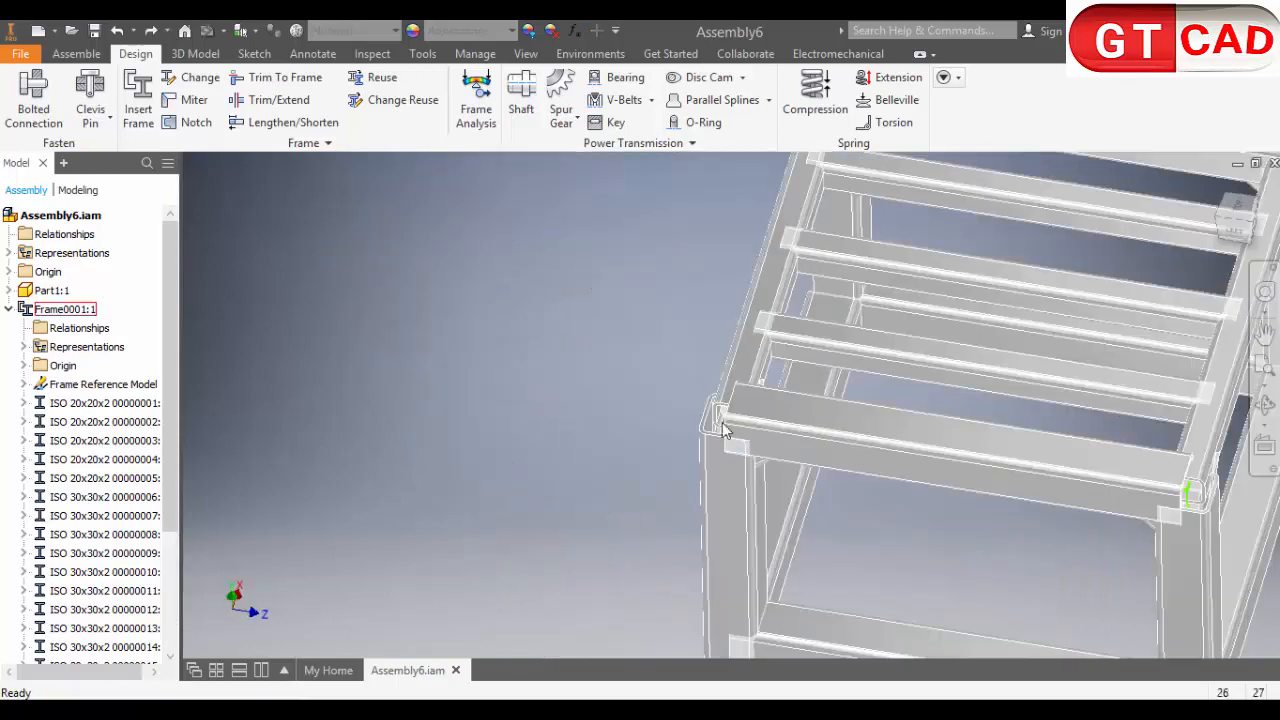
middle_click_drag(622, 400, 460, 415, "shift")
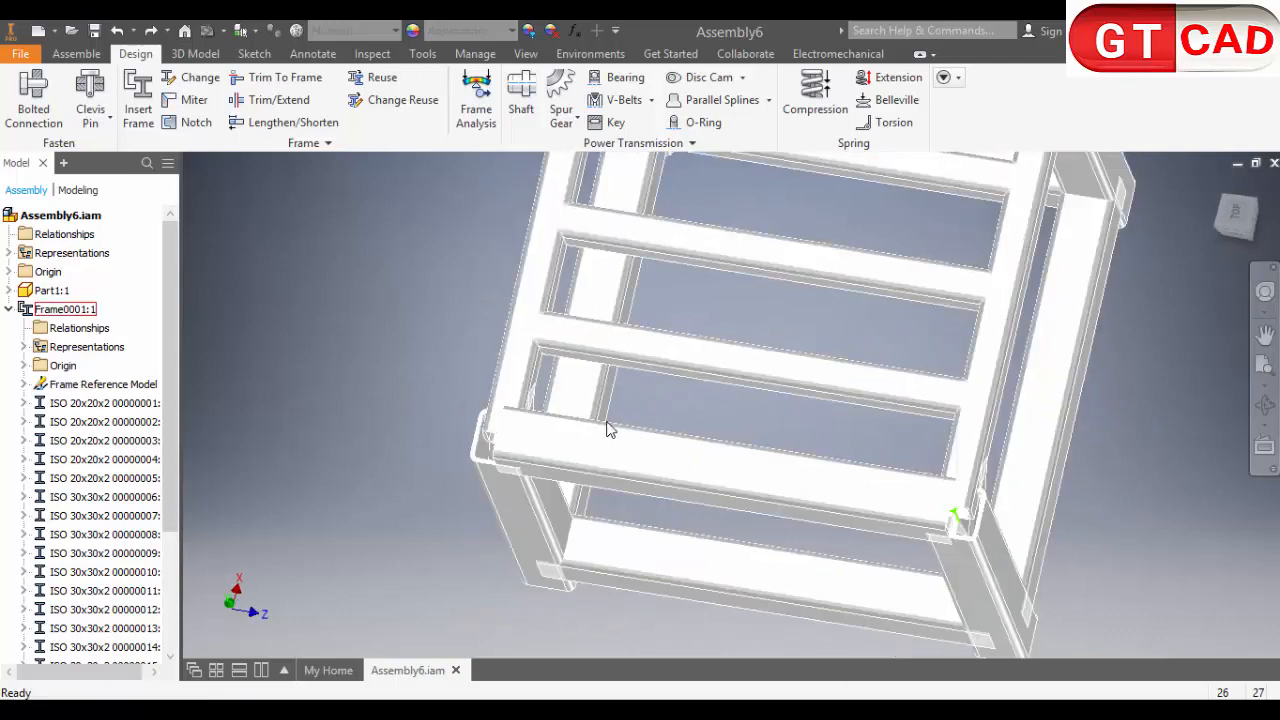
middle_click_drag(522, 413, 661, 373)
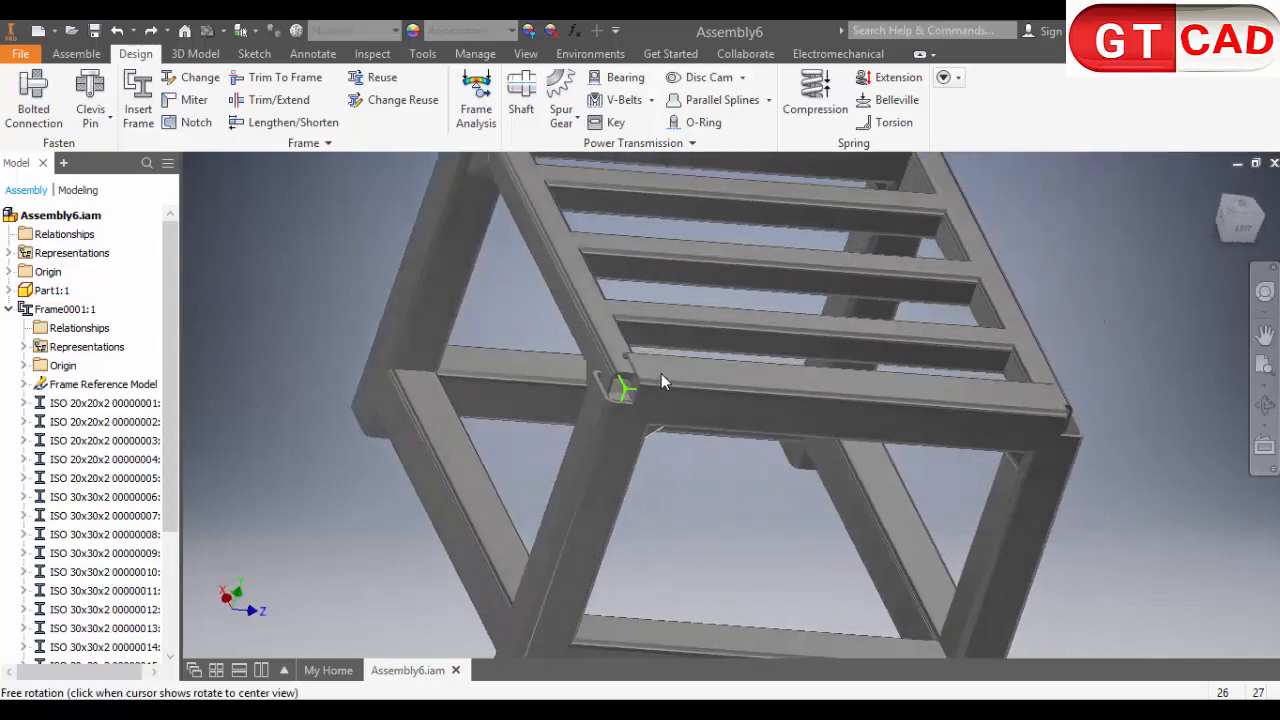
scroll(627, 382, "down", 3)
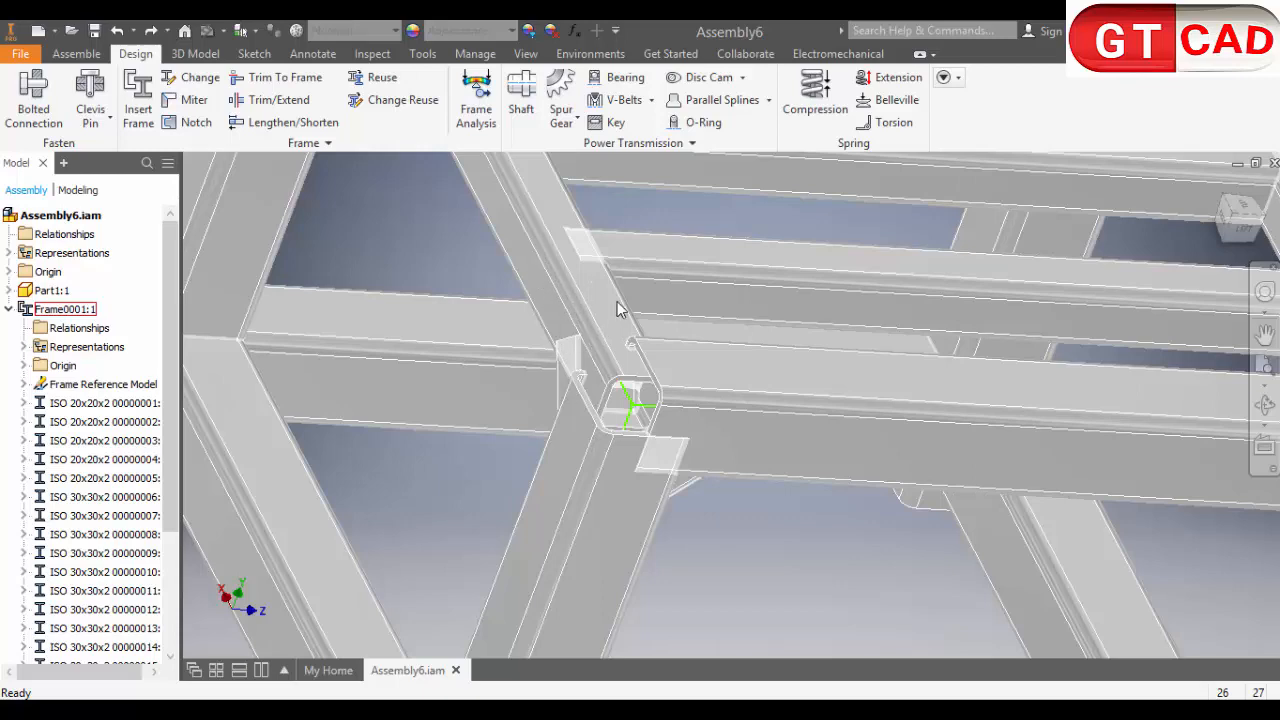
scroll(622, 320, "up", 5)
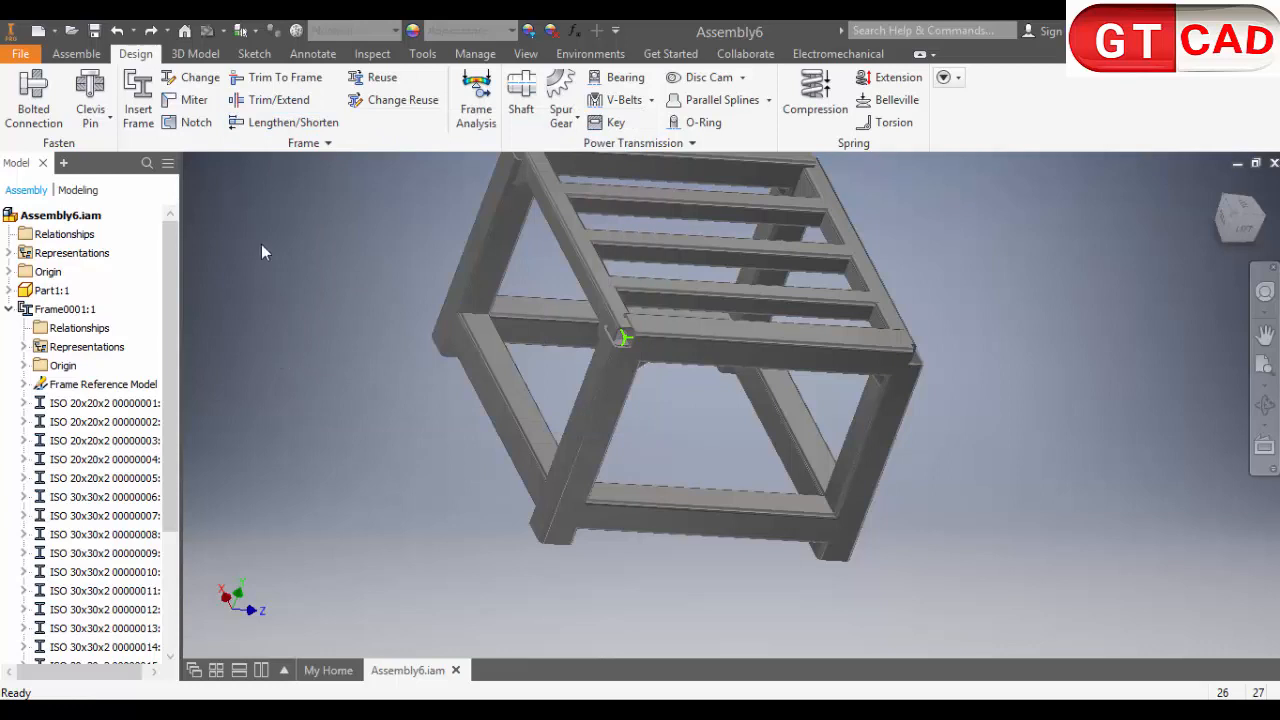
Miter both ends of the near 30x30x2 tabletop end rail with the adjoining side rails, using a 0.000 in gap
left_click(196, 102)
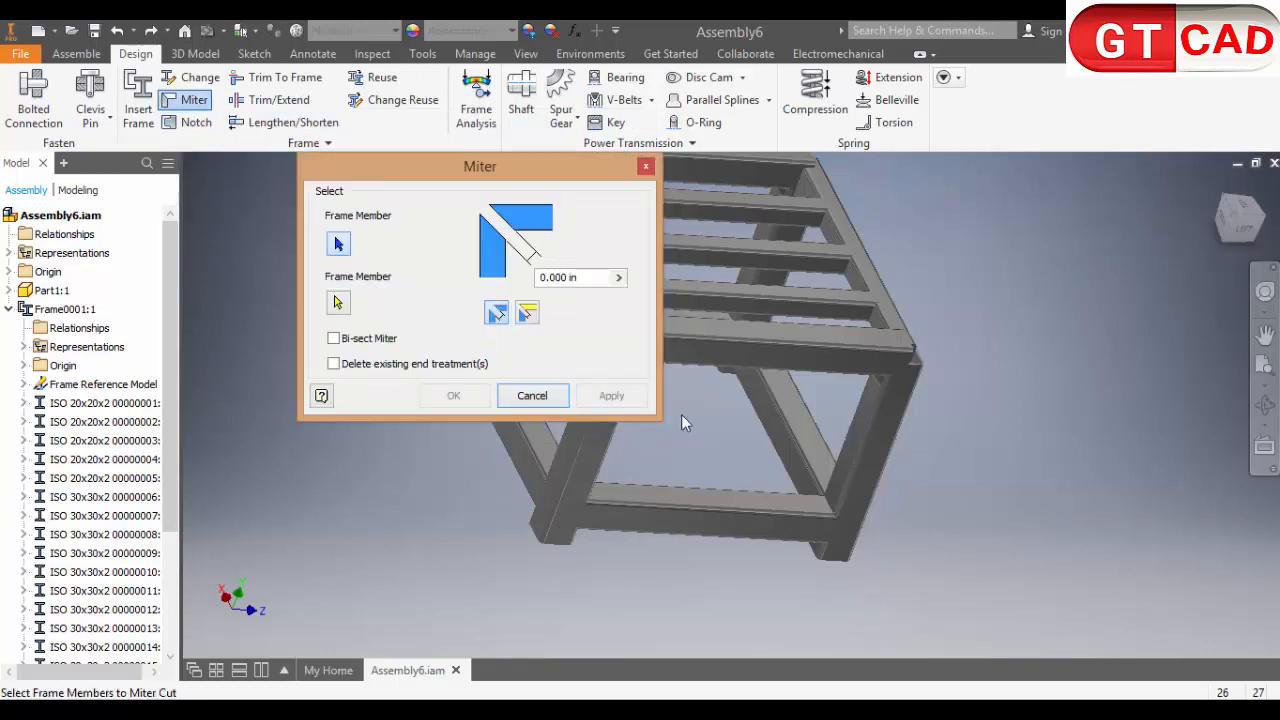
middle_click_drag(681, 414, 720, 400, "shift")
left_click(901, 320)
left_click(901, 320)
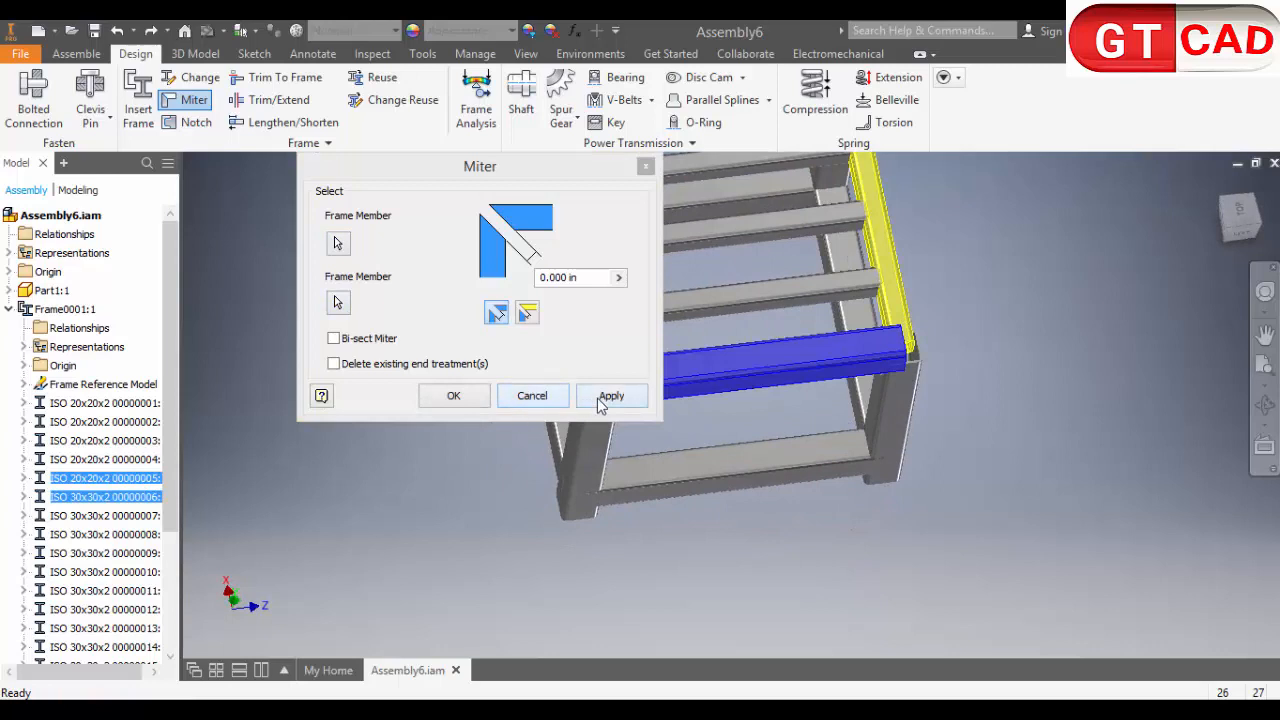
left_click(608, 396)
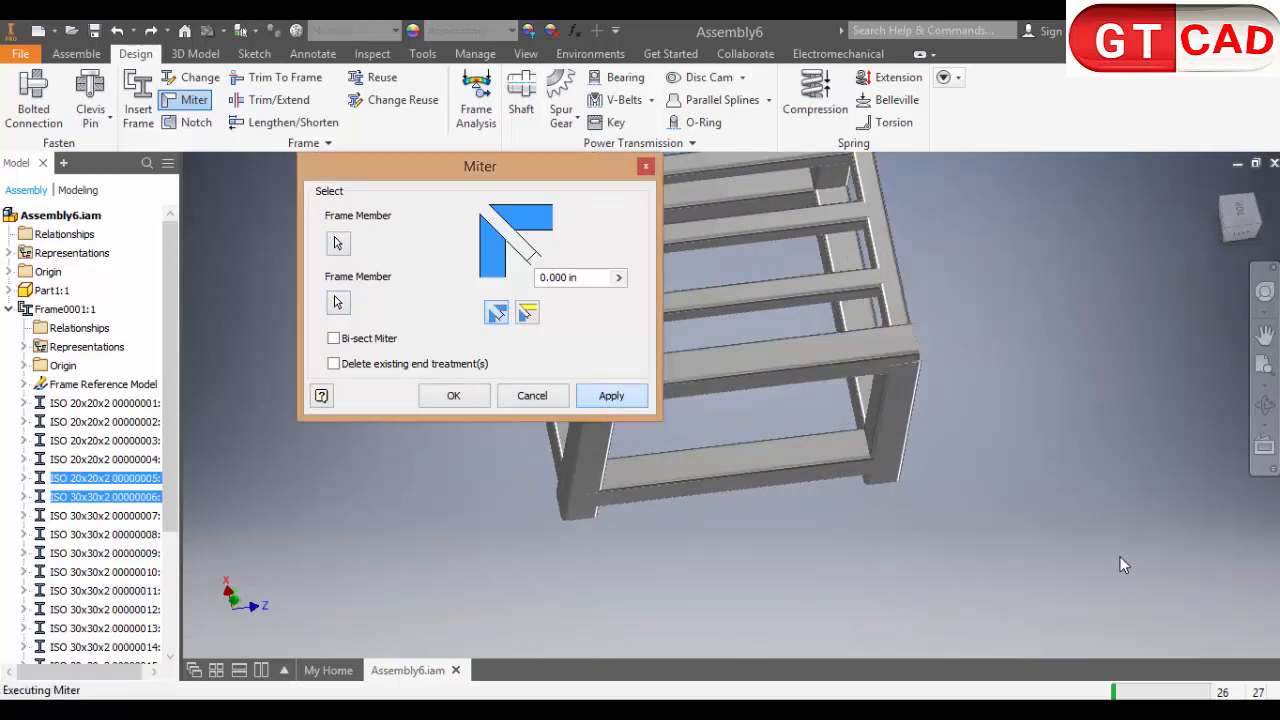
middle_click_drag(959, 478, 1155, 540)
left_click(818, 430)
left_click(777, 405)
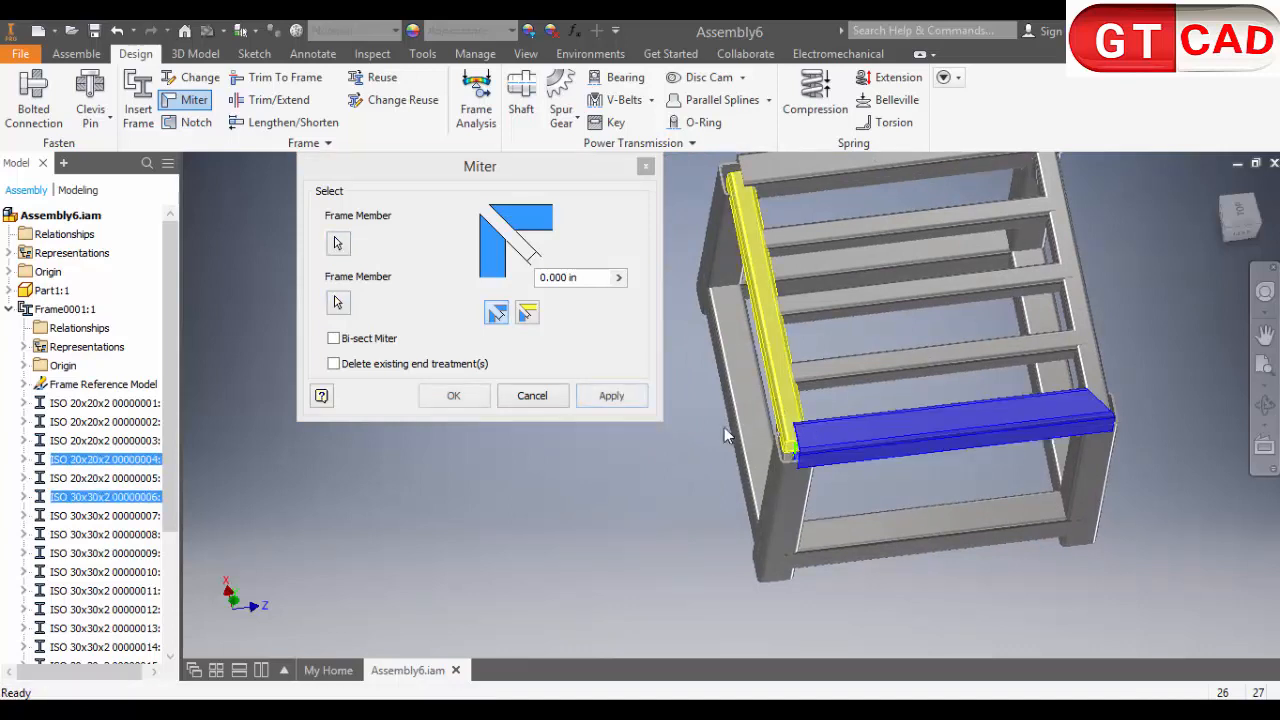
left_click(597, 400)
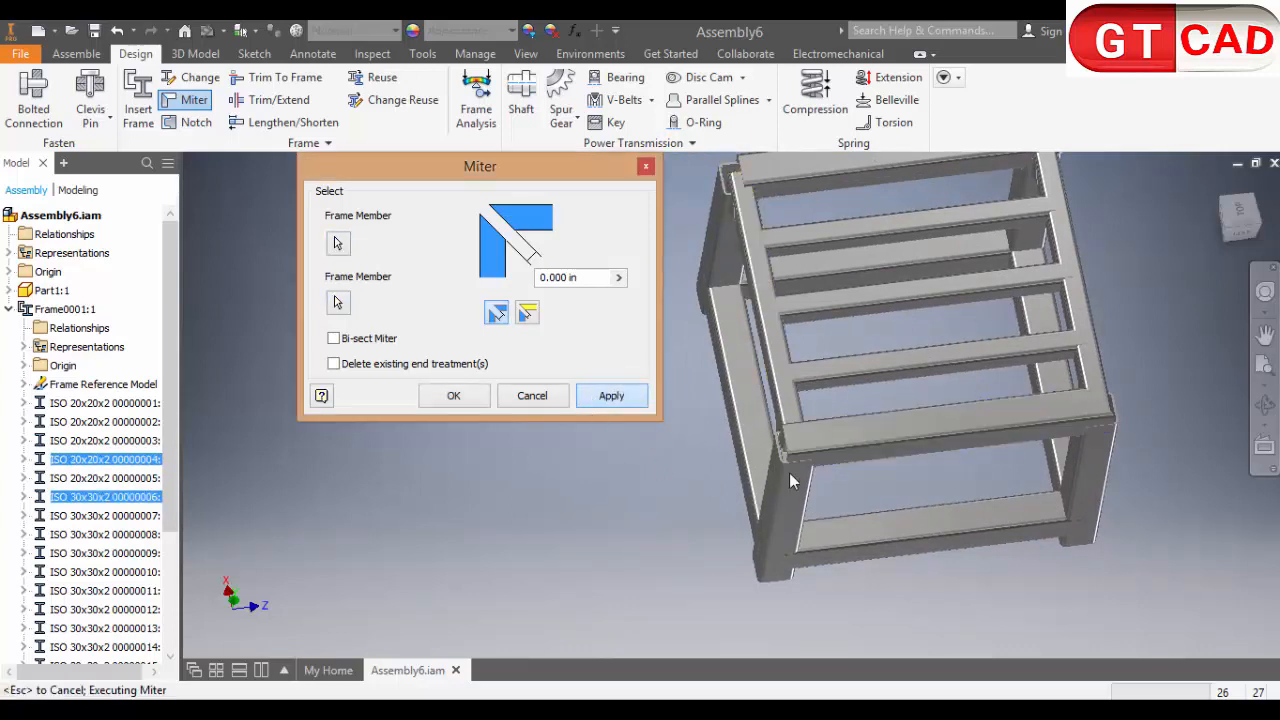
Miter both ends of the far 30x30x2 tabletop end rail with the adjoining side rails, using a 0.000 in gap
middle_click_drag(809, 314, 790, 420, "shift")
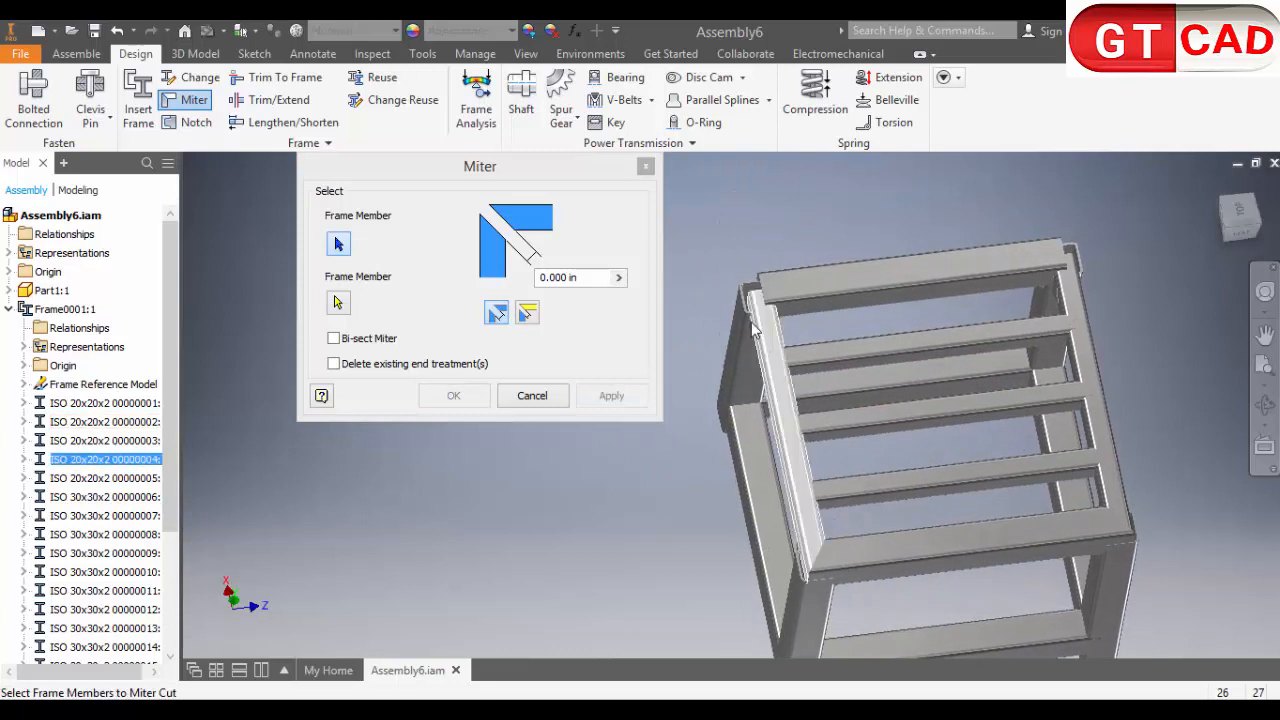
left_click(762, 332)
left_click(790, 295)
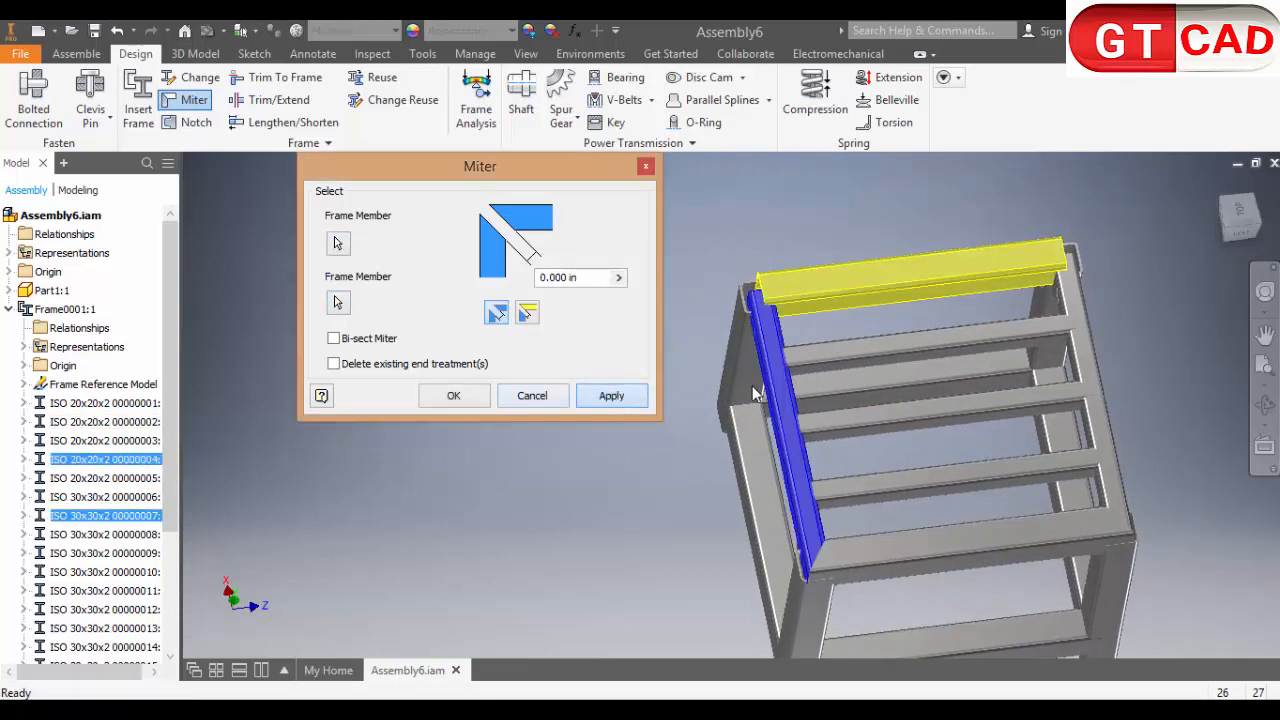
key("Return")
left_click(1075, 272)
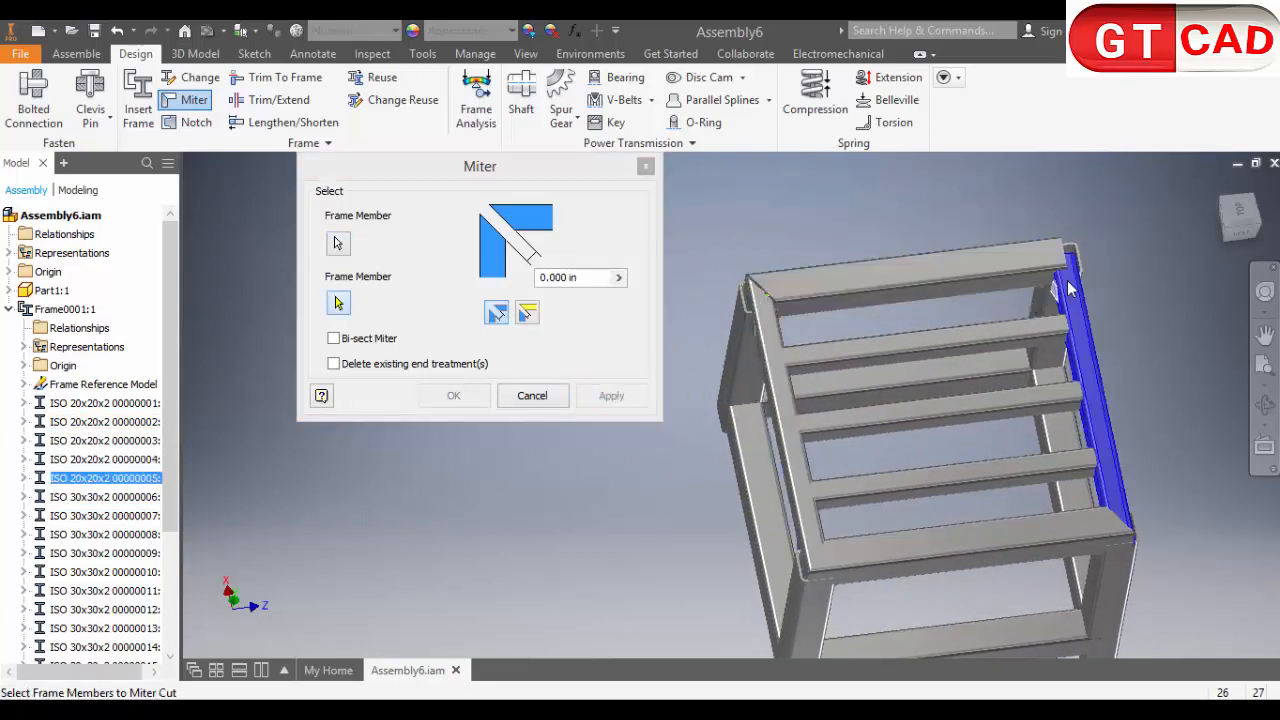
left_click(1040, 262)
left_click(611, 396)
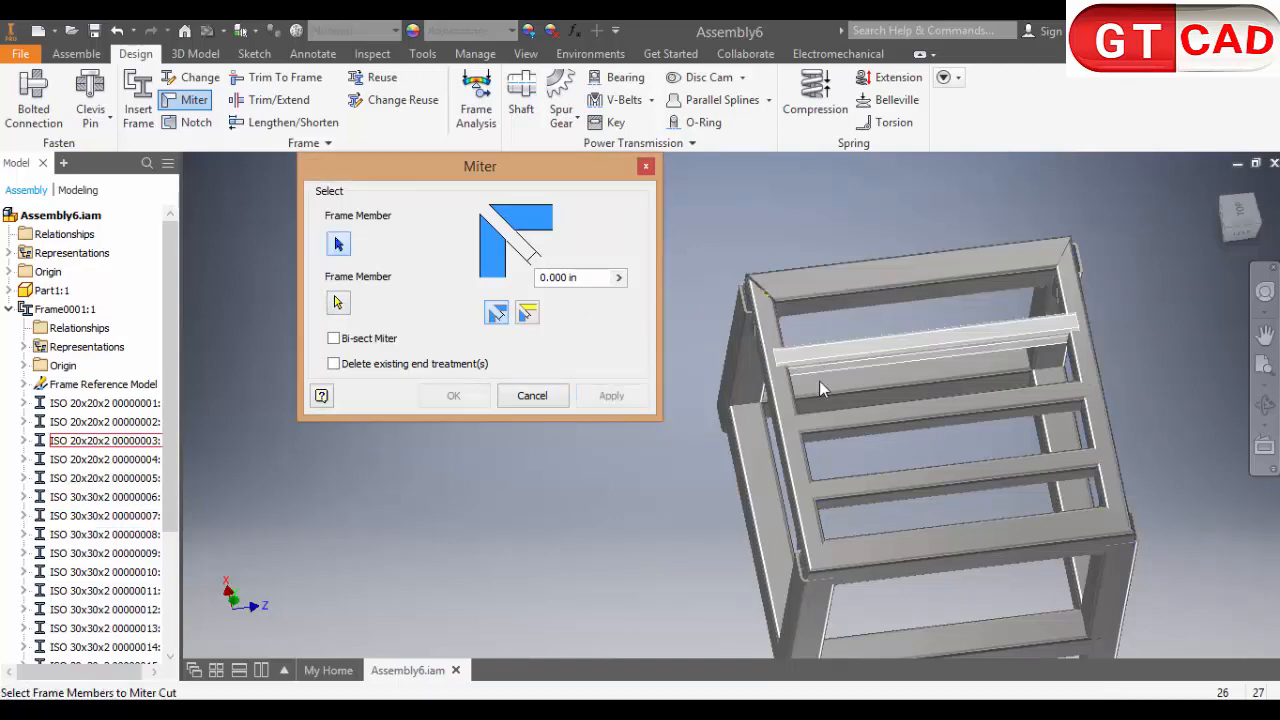
Close the Miter command and examine how the tabletop rails meet at the mitered corners and above the legs
middle_click_drag(785, 352, 767, 337, "shift")
scroll(772, 256, "up", 5)
middle_click_drag(806, 254, 762, 418)
middle_click_drag(754, 347, 787, 344, "shift")
scroll(726, 440, "down", 5)
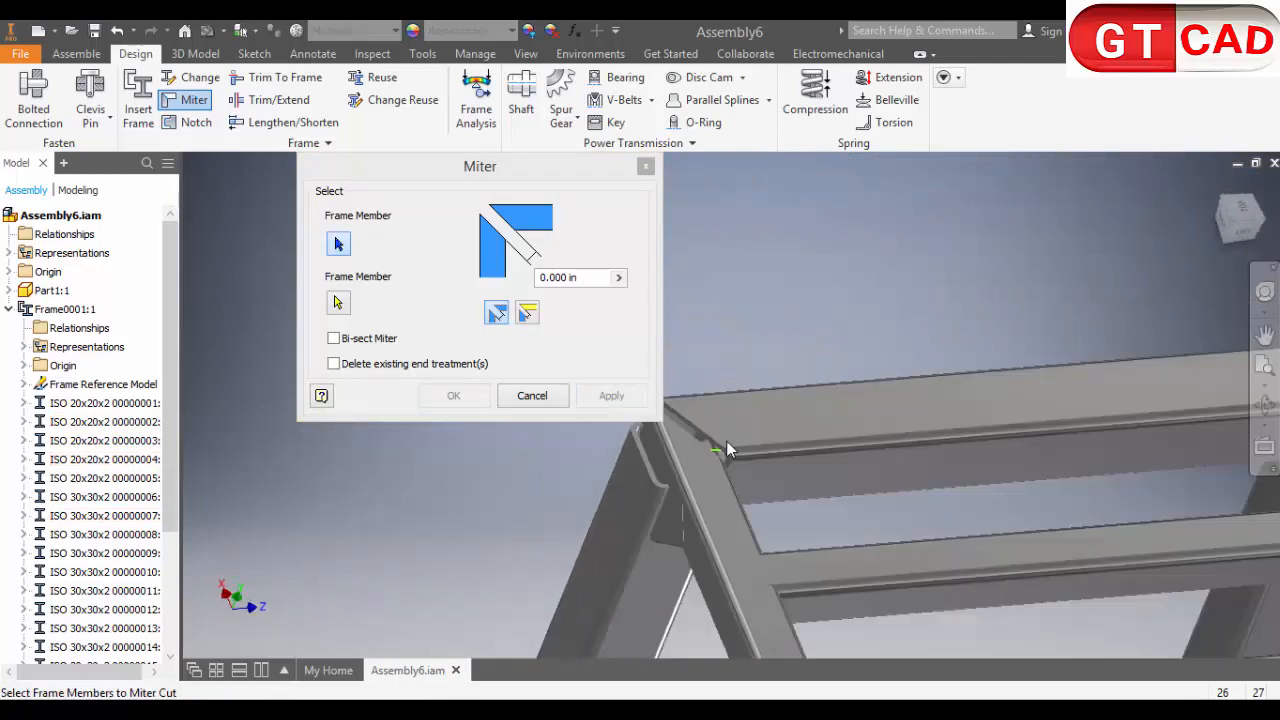
mouse_move(720, 451)
middle_mouse_down("shift")
mouse_move(772, 430)
mouse_move(788, 467)
mouse_move(787, 418)
mouse_move(817, 424)
mouse_move(794, 453)
mouse_move(853, 328)
mouse_move(700, 450)
middle_mouse_up("shift")
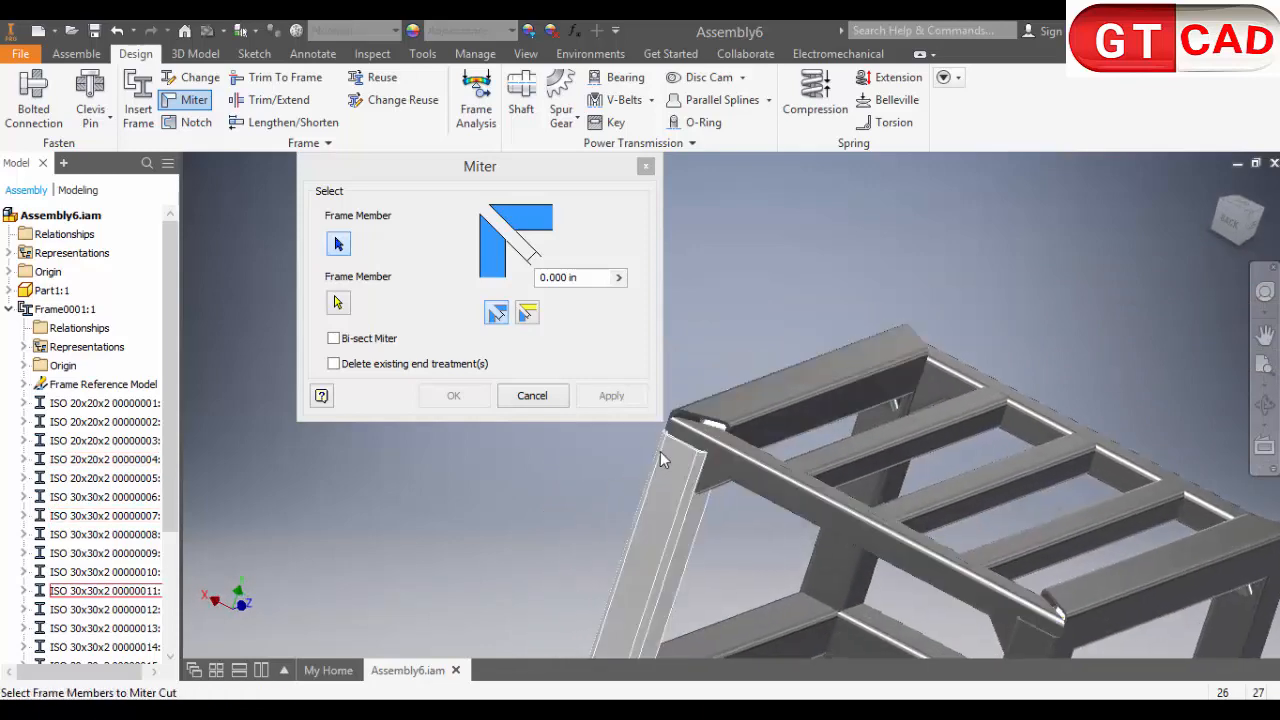
left_click(532, 395)
scroll(601, 437, "down", 3)
middle_click_drag(601, 437, 566, 448, "shift")
scroll(592, 436, "up", 2)
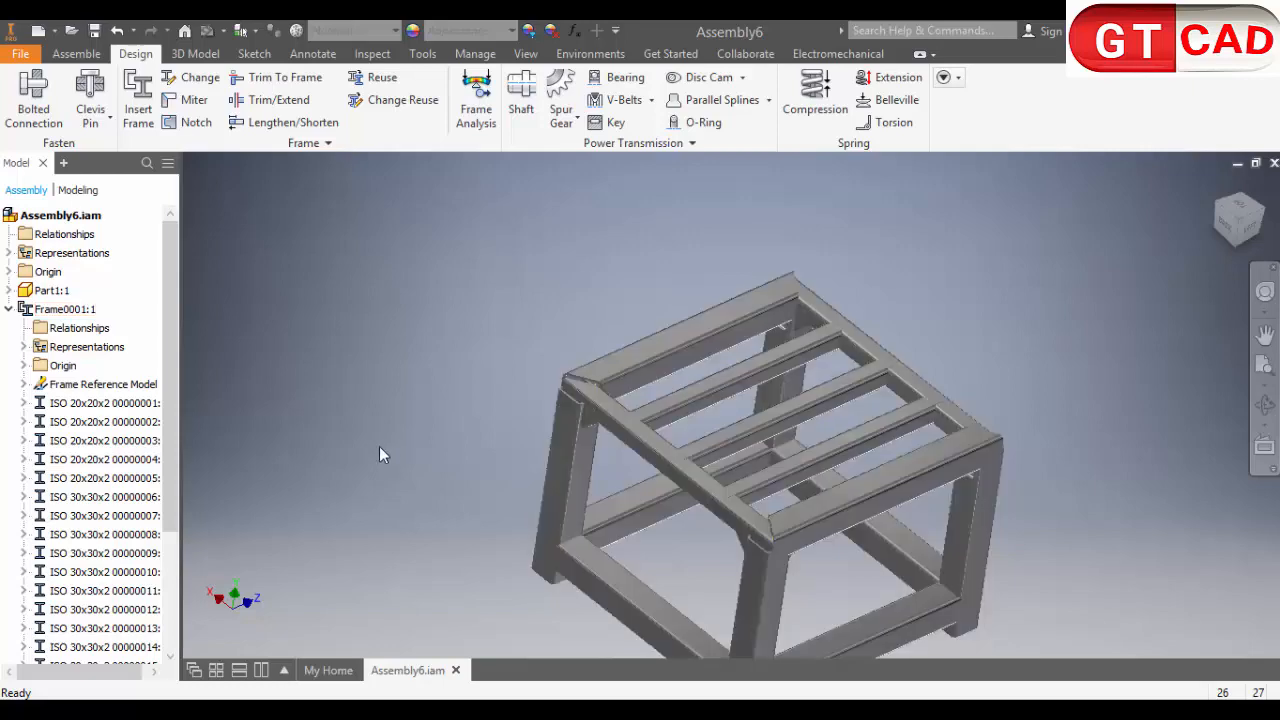
Set the selection priority to parts and pick out the two 20x20x2 tabletop side rails in the frame
left_click(76, 54)
left_click(679, 476)
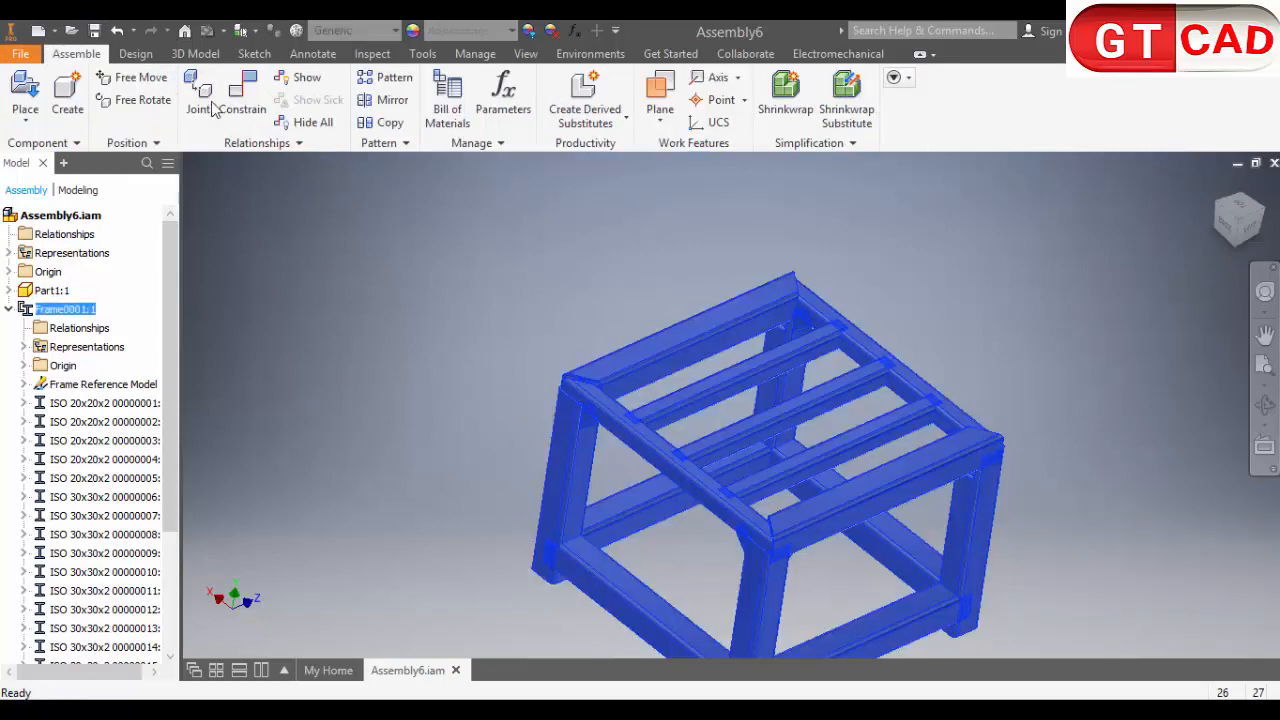
left_click(244, 30)
left_click(296, 76)
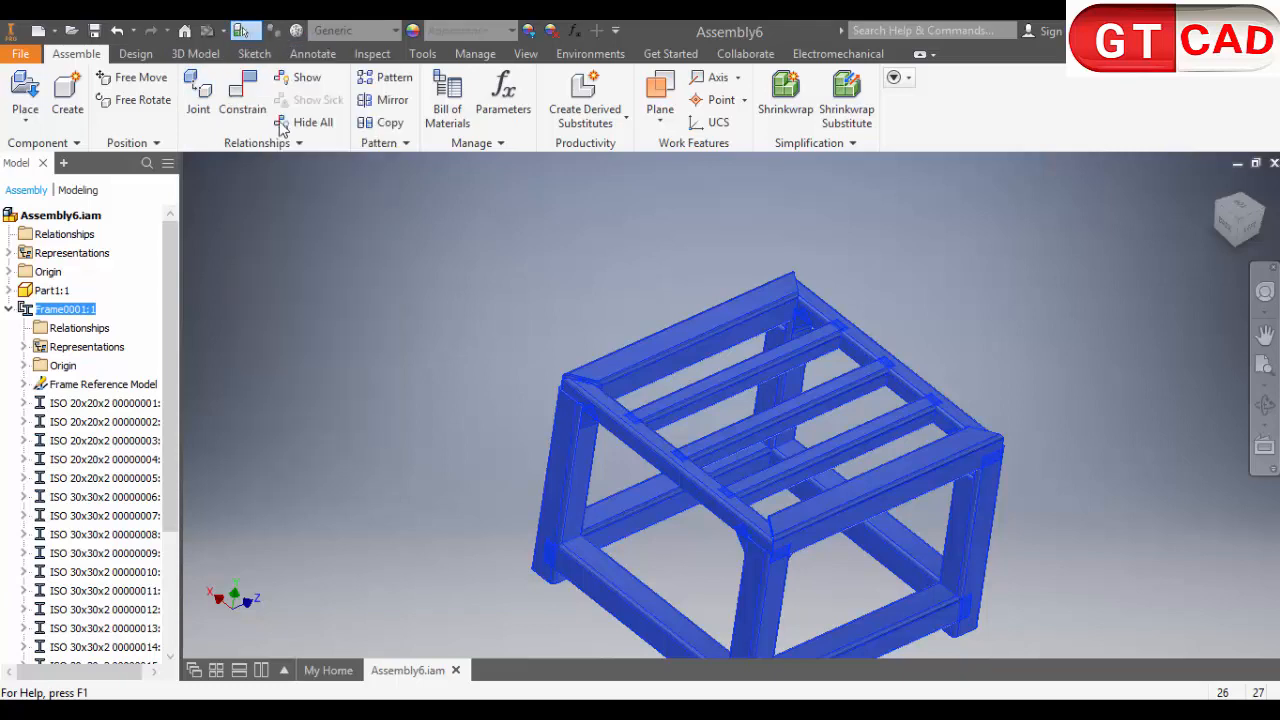
left_click(617, 433)
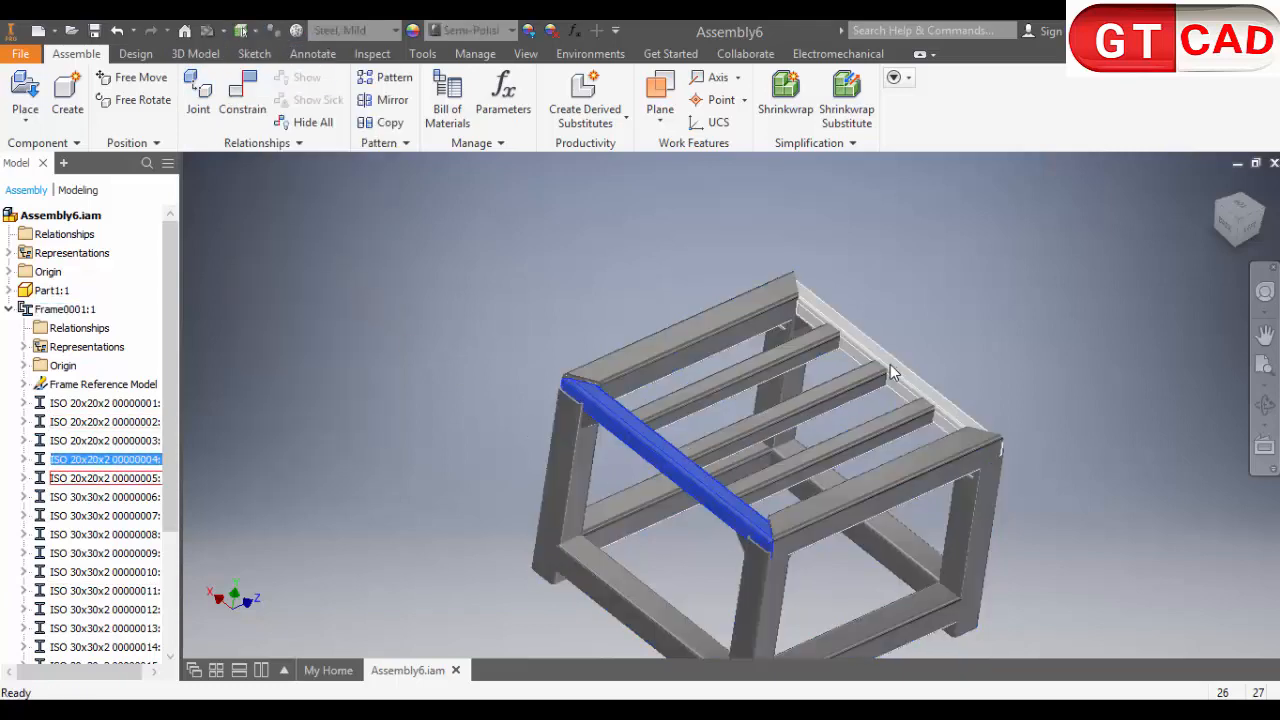
left_click(890, 352, "ctrl")
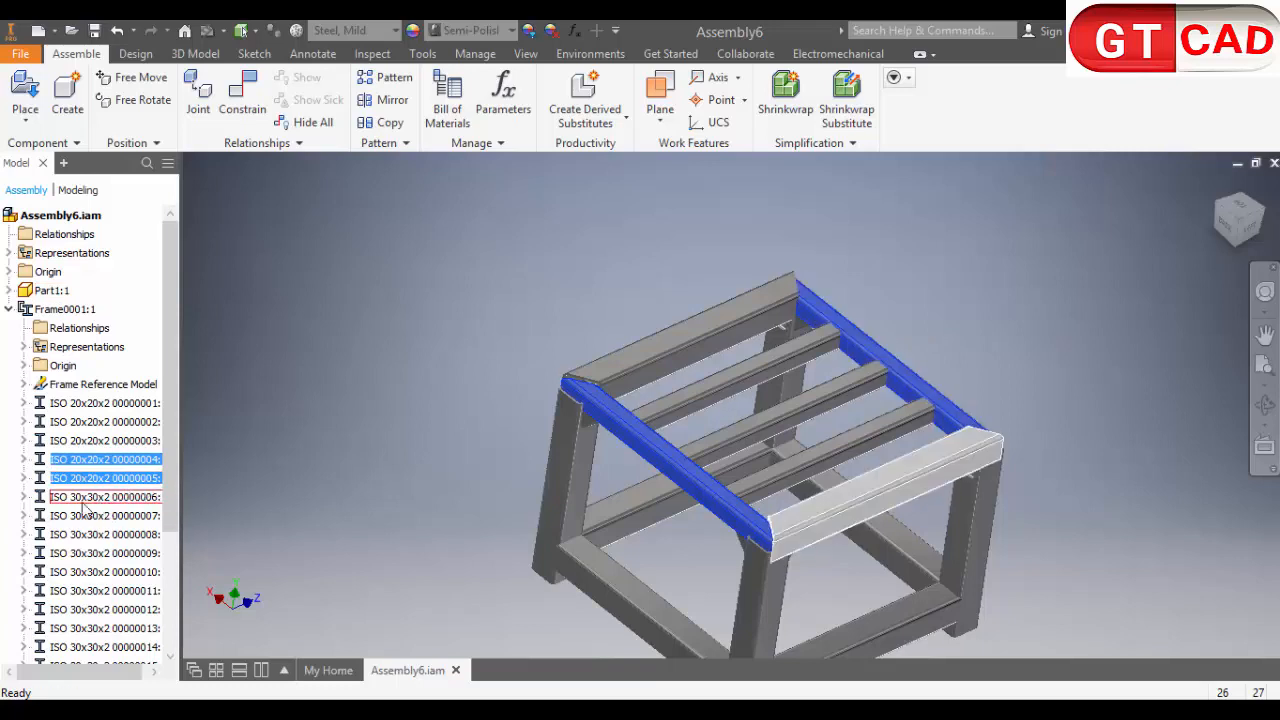
left_click(336, 479)
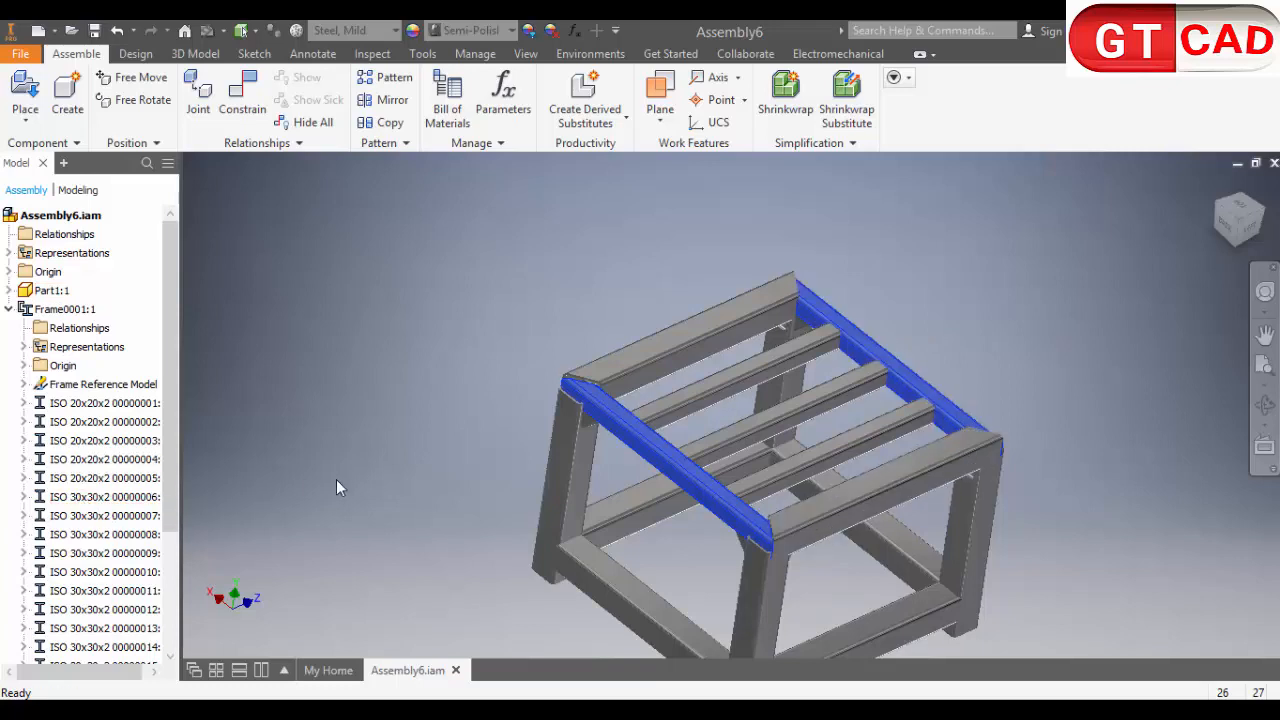
Change the near 20x20x2 tabletop side rail to size 30x30x2, accepting the replacement file and its proposed name
right_click(138, 465)
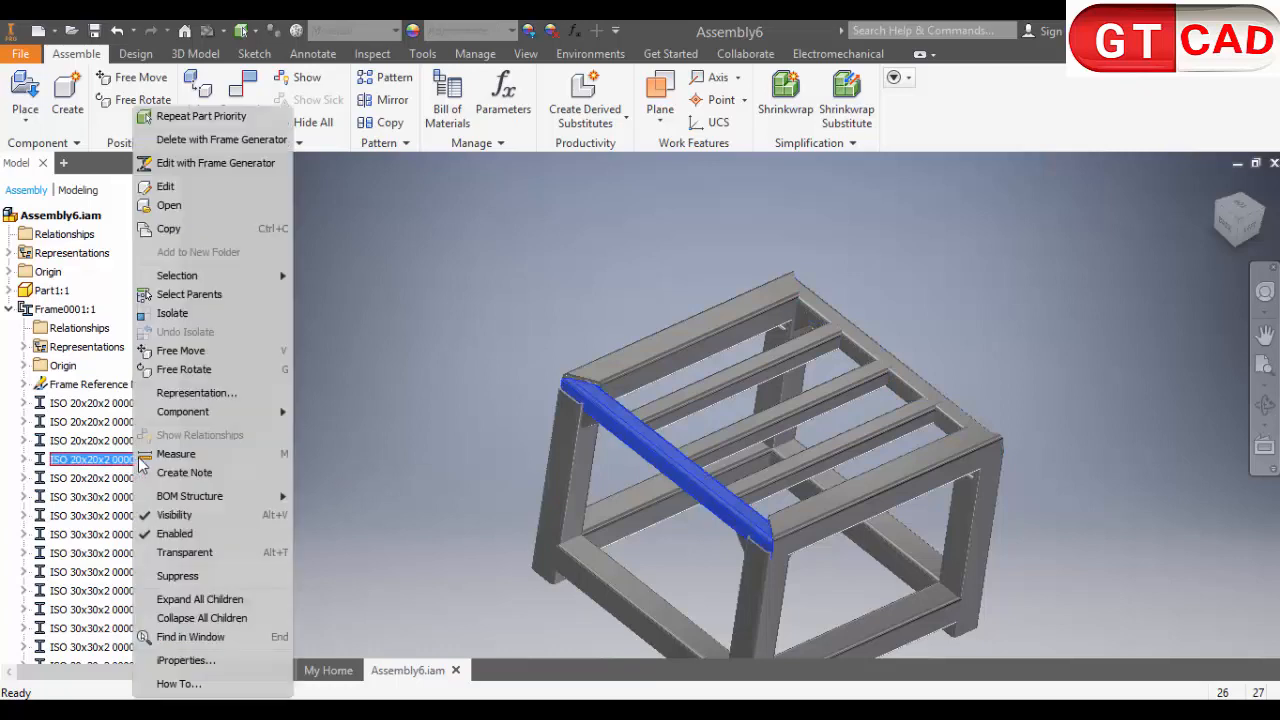
left_click(210, 164)
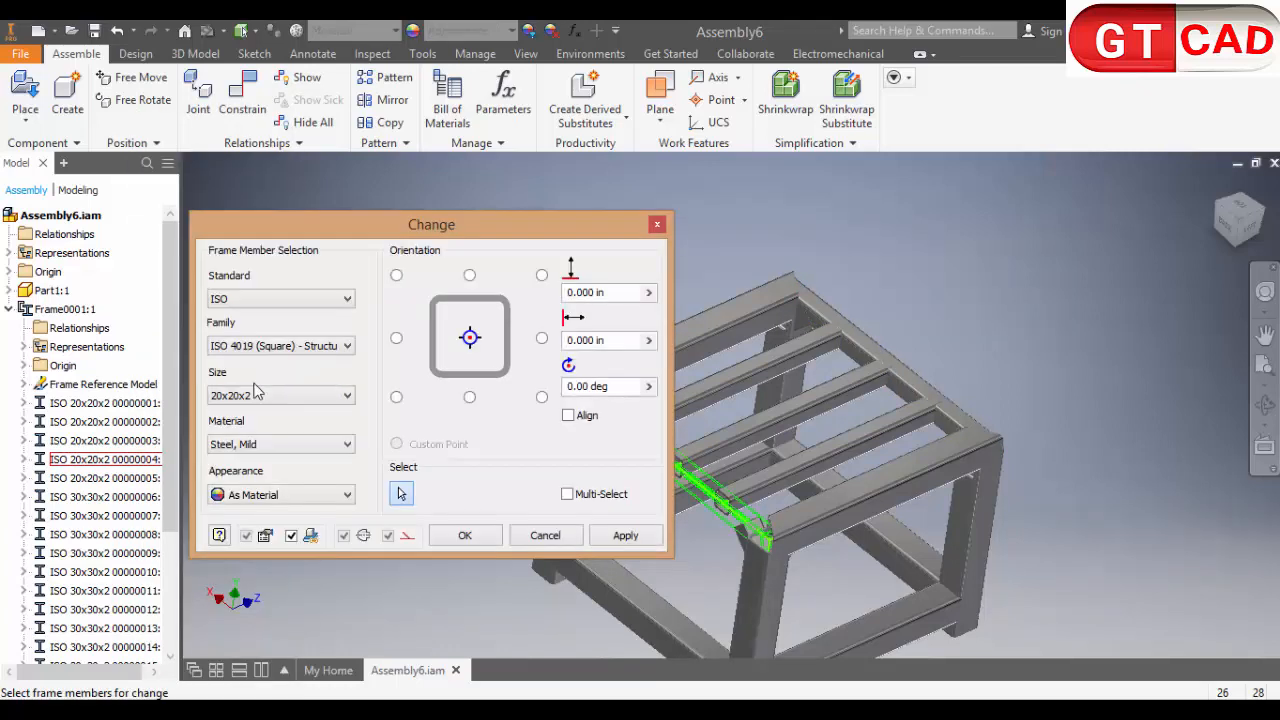
left_click(255, 391)
left_click(235, 470)
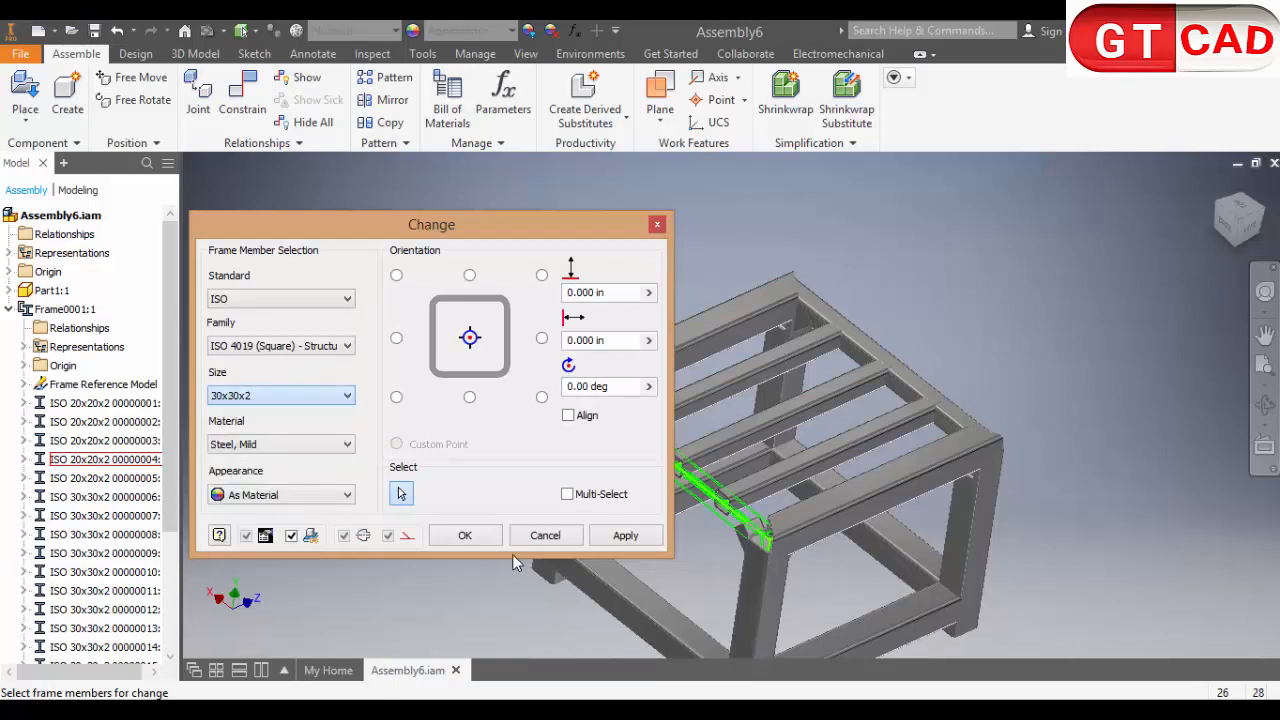
left_click(615, 540)
left_click(548, 414)
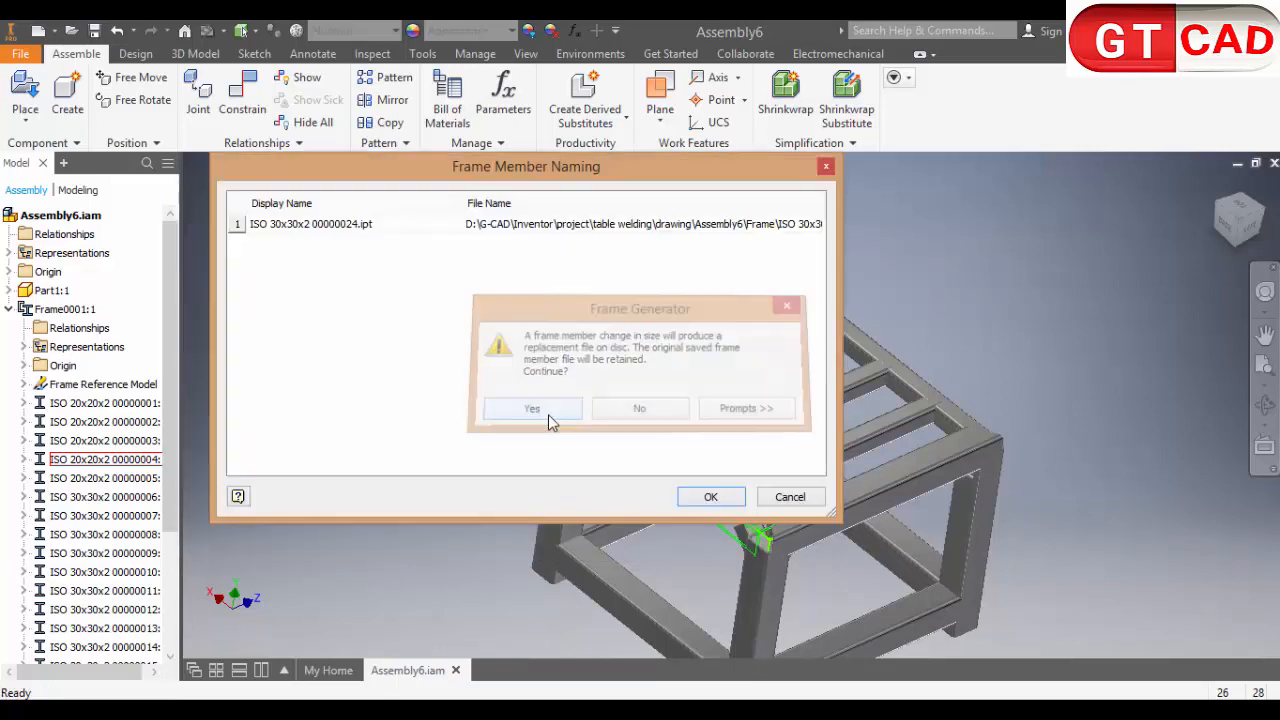
left_click(712, 497)
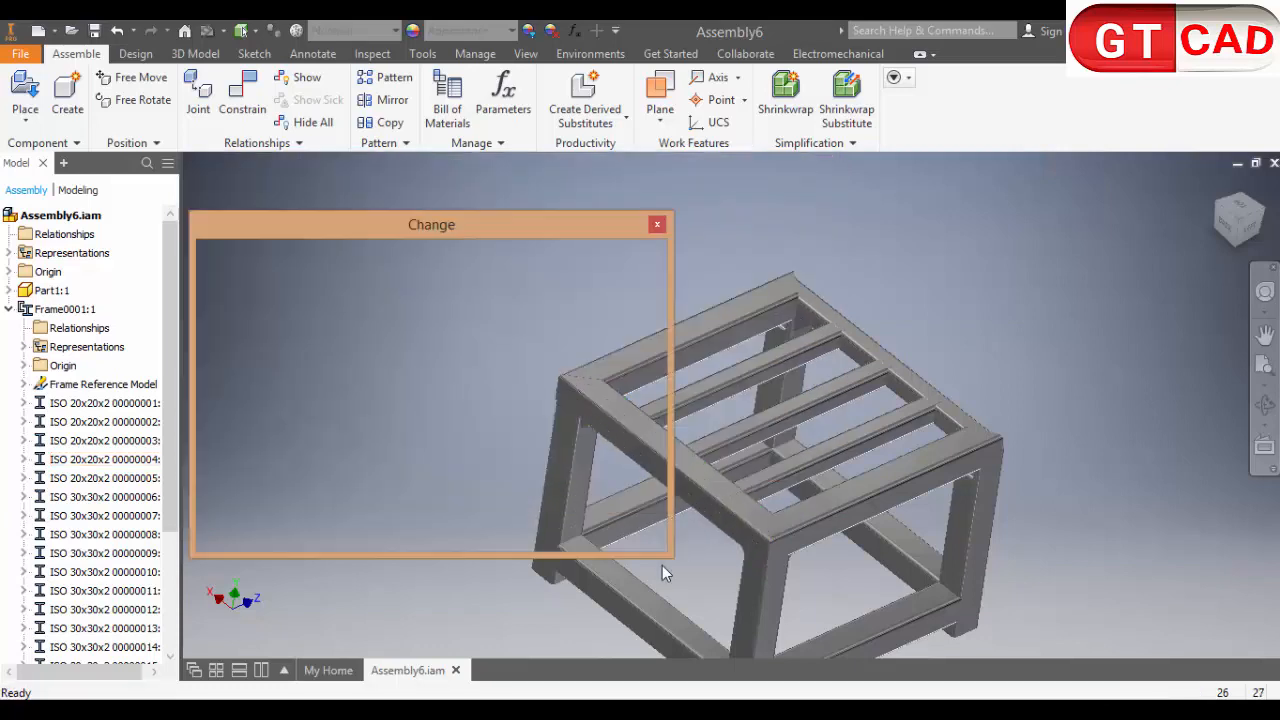
left_click(547, 538)
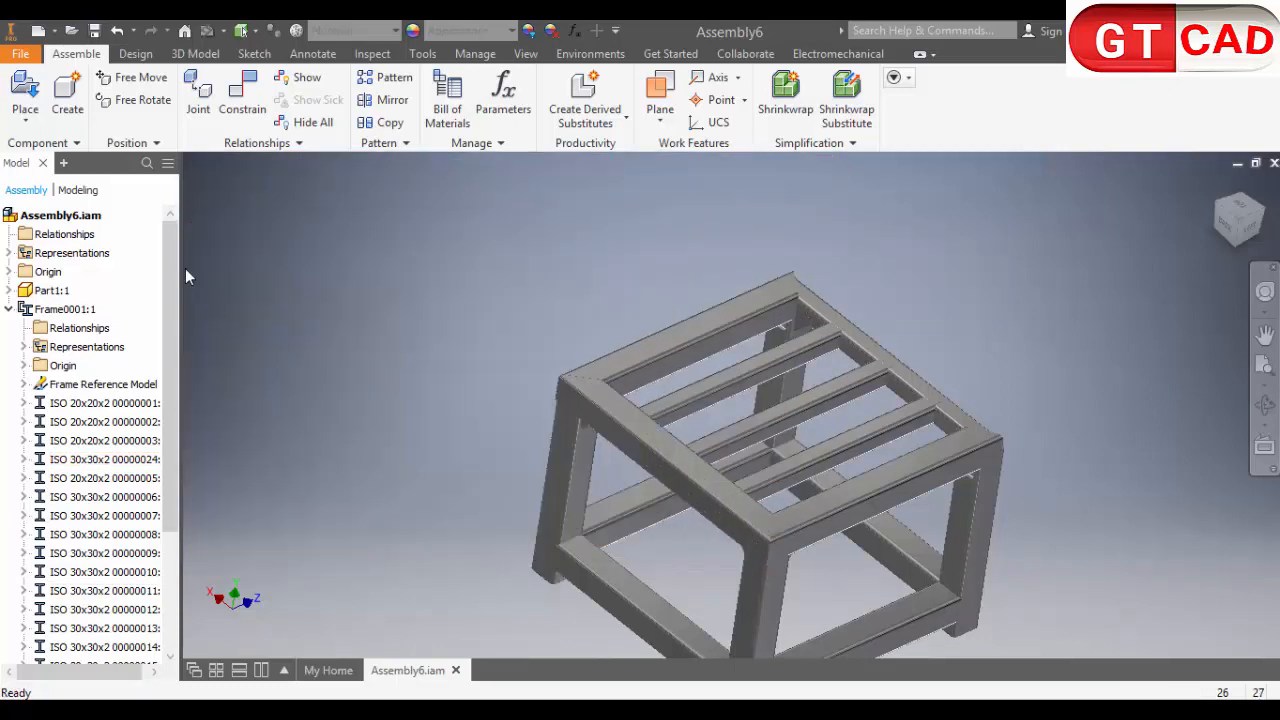
Change the remaining 20x20x2 tabletop side rail on the far side to 30x30x2, accepting the replacement file and its proposed name
right_click(128, 480)
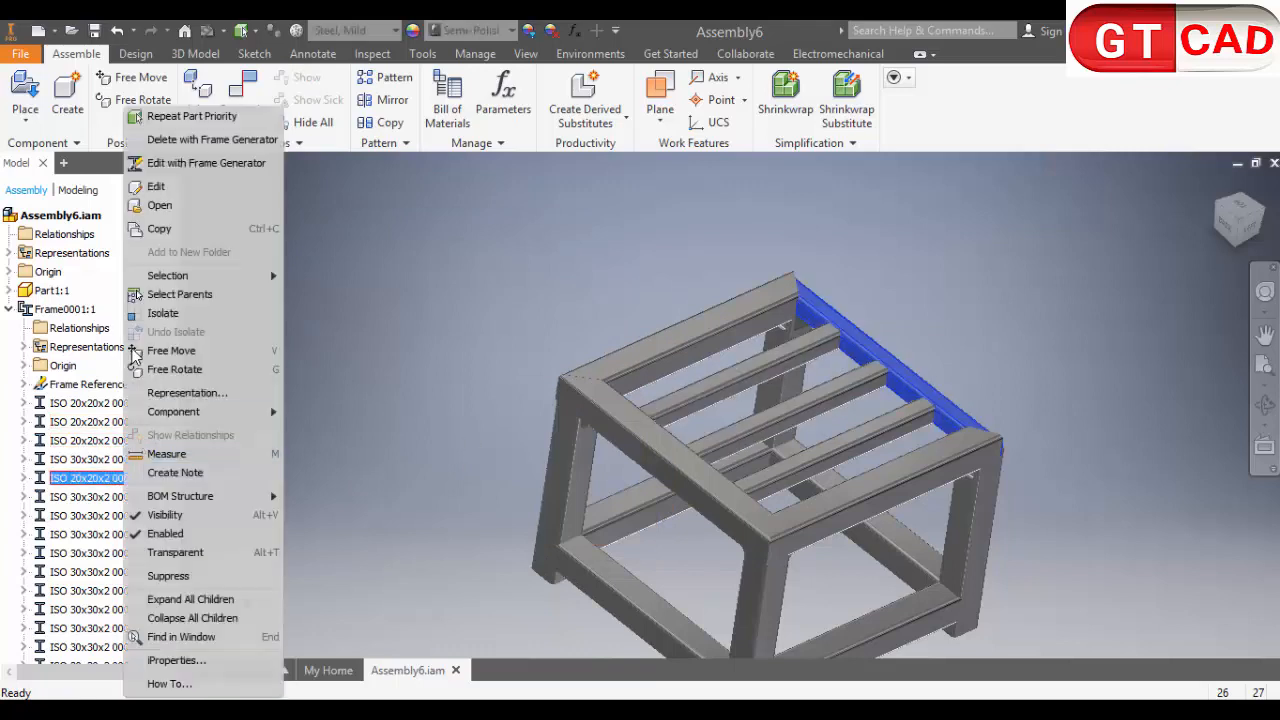
left_click(197, 163)
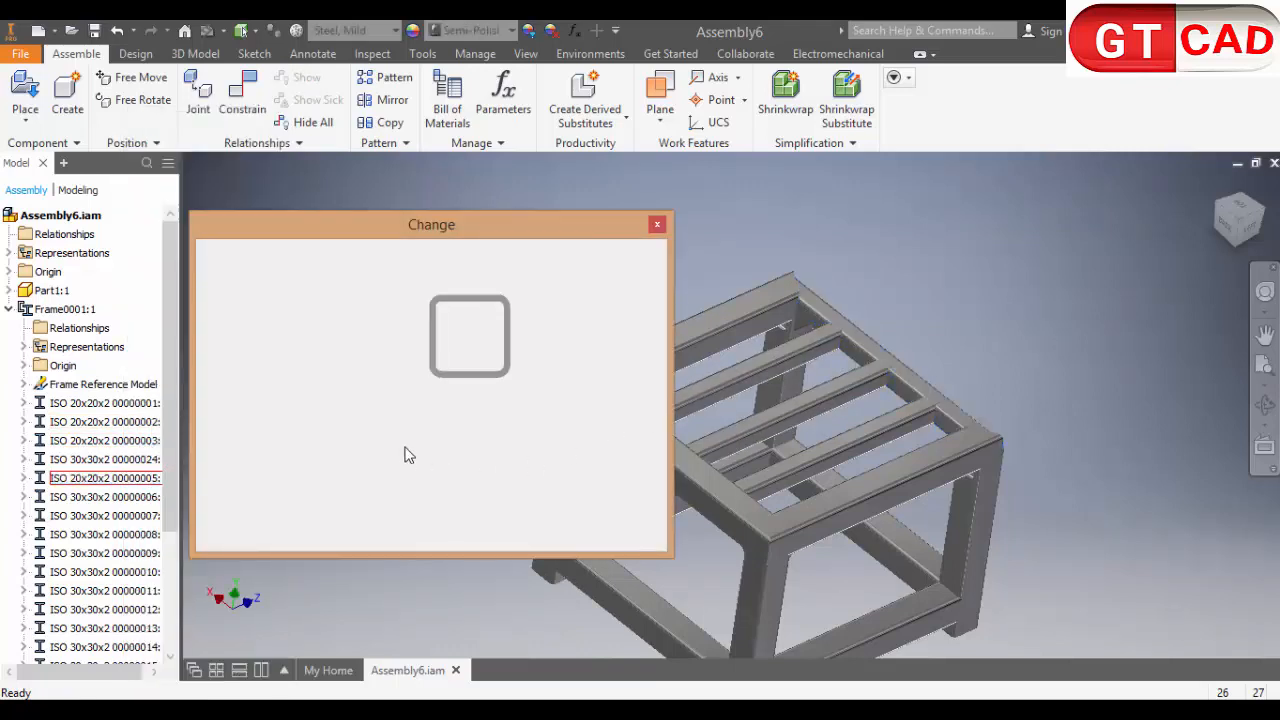
left_click(310, 396)
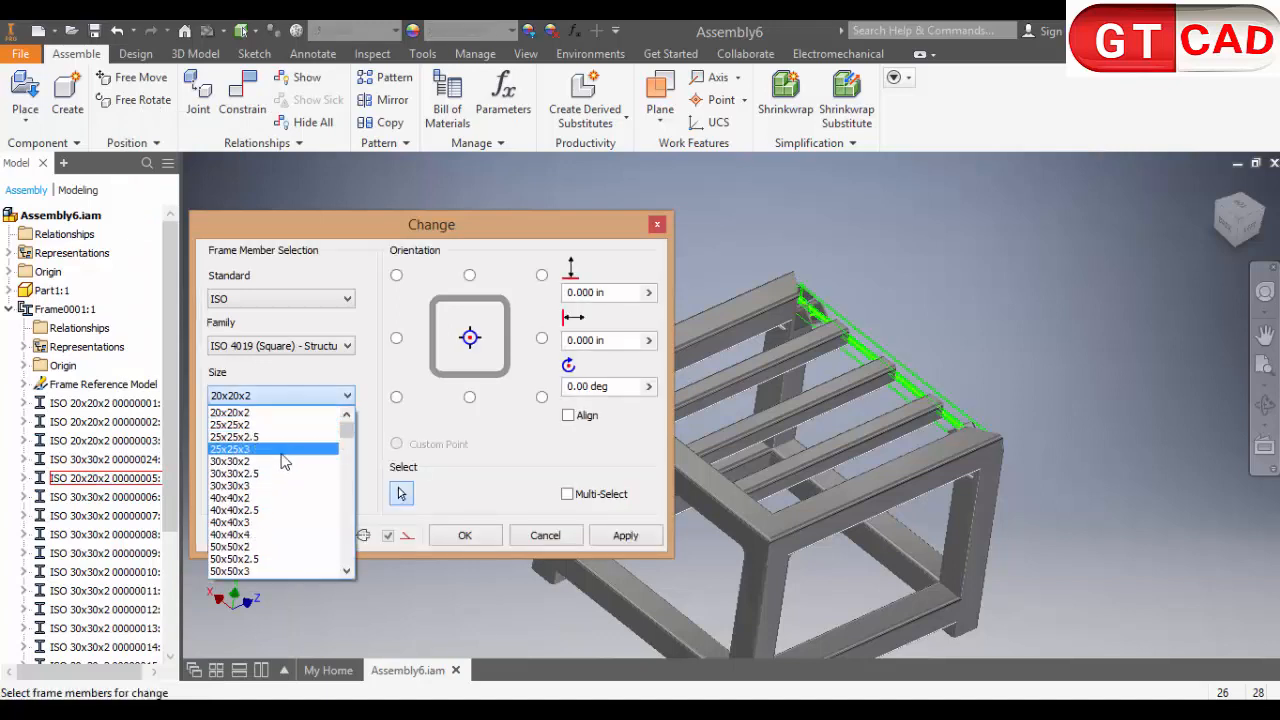
left_click(283, 461)
left_click(615, 538)
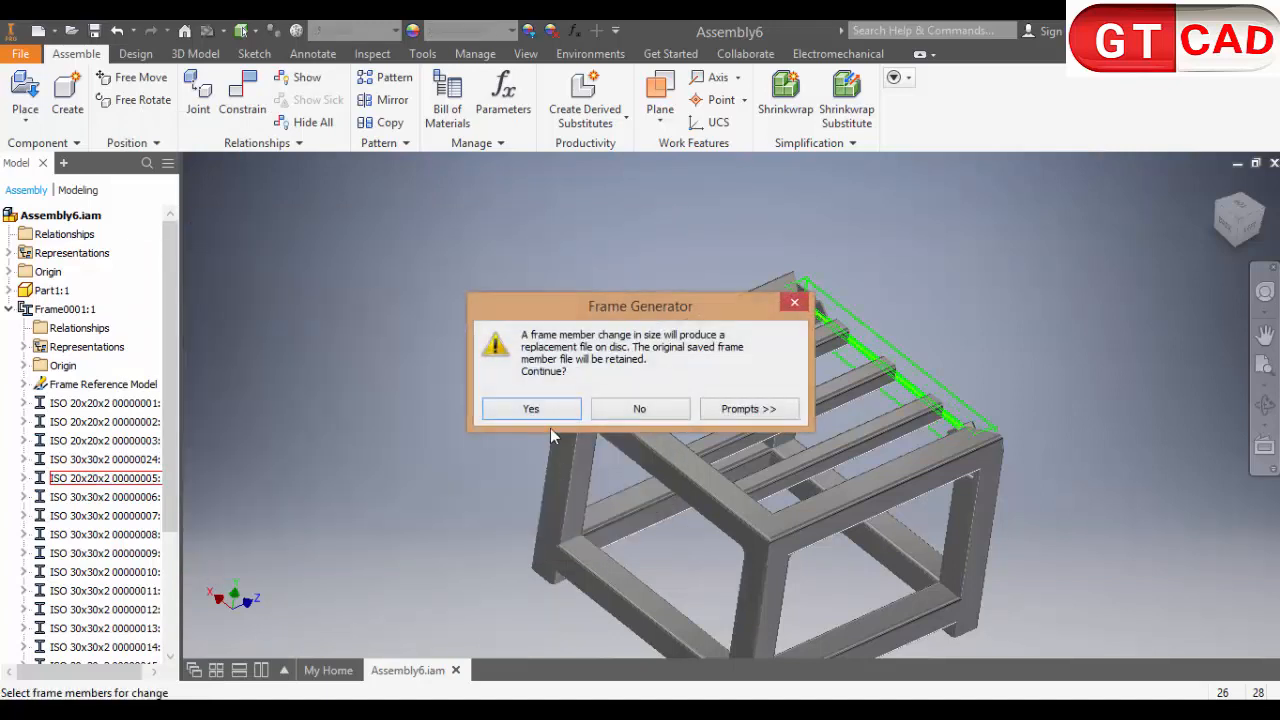
left_click(535, 408)
left_click(711, 497)
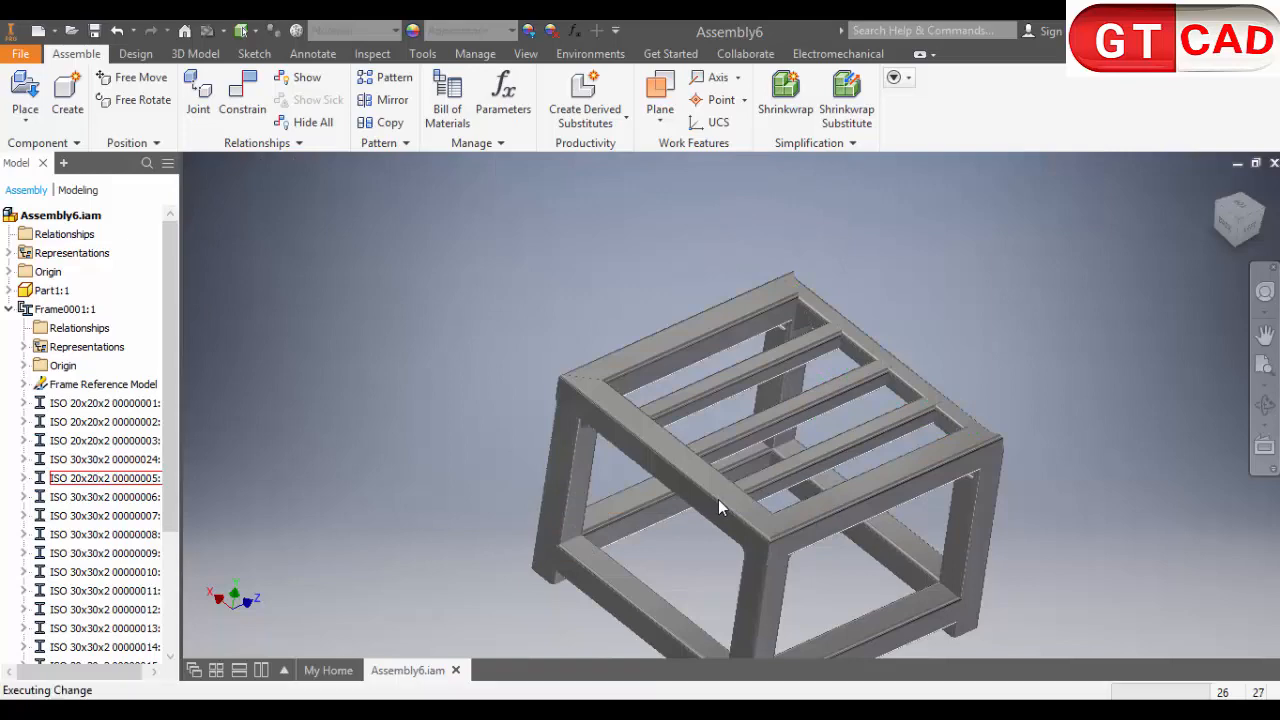
Inspect the mitered corners of the resized side rails and leave the Change command
middle_click_drag(1030, 481, 1231, 502, "shift")
scroll(731, 299, "up", 6)
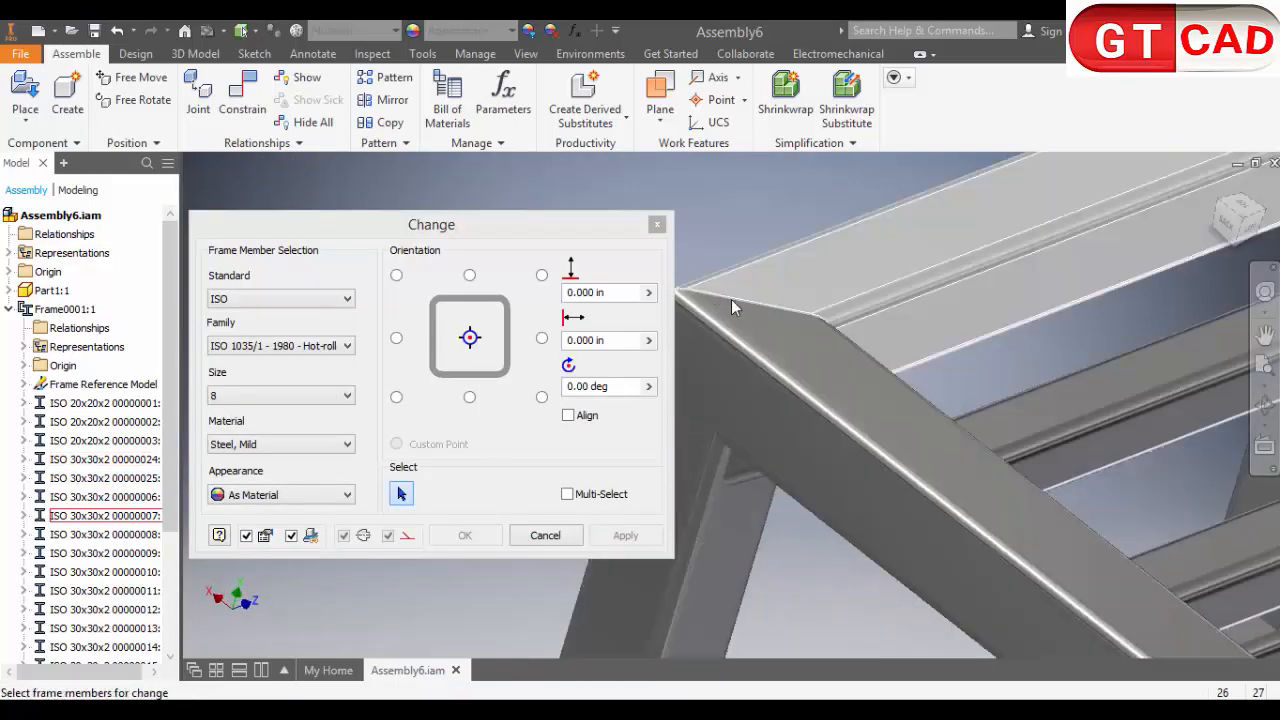
scroll(839, 336, "down", 5)
middle_click_drag(889, 434, 914, 394, "shift")
left_click(545, 535)
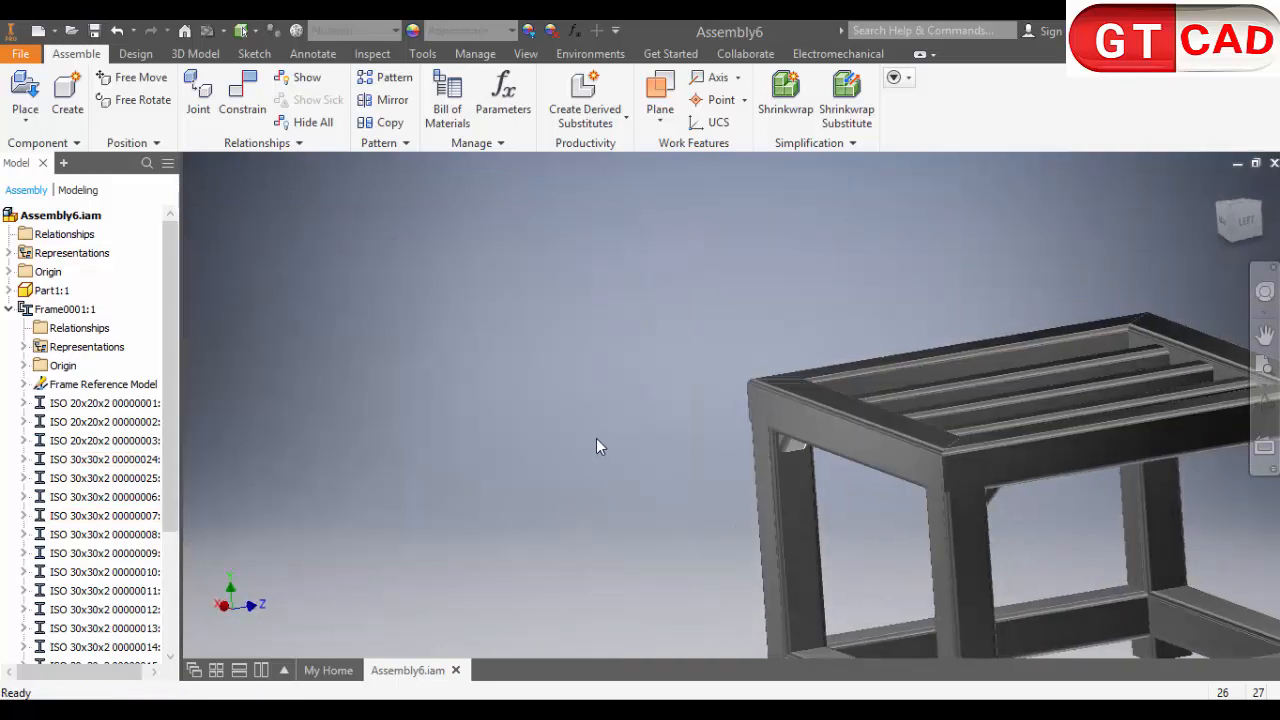
scroll(615, 440, "down", 3)
middle_click_drag(637, 434, 517, 395, "shift")
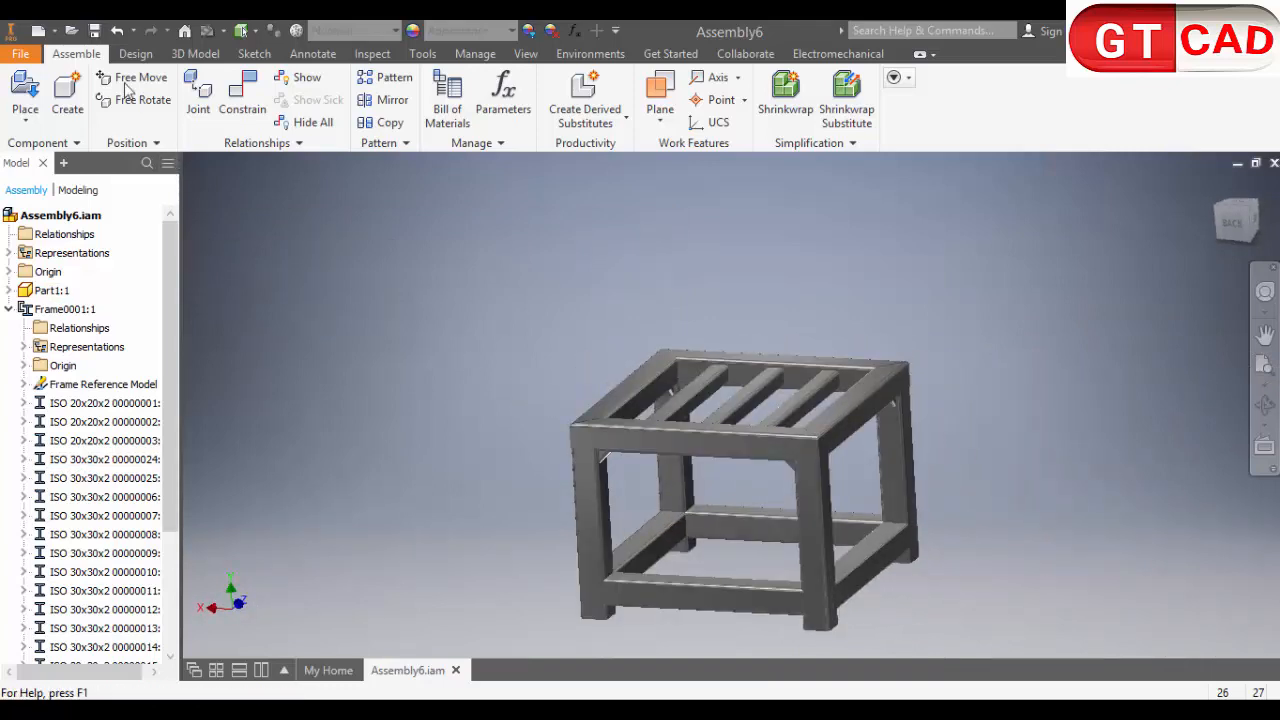
Trim the three 20x20x2 tabletop slats to the inner face of one side rail with Trim/Extend, using a 0.000 in offset
left_click(135, 53)
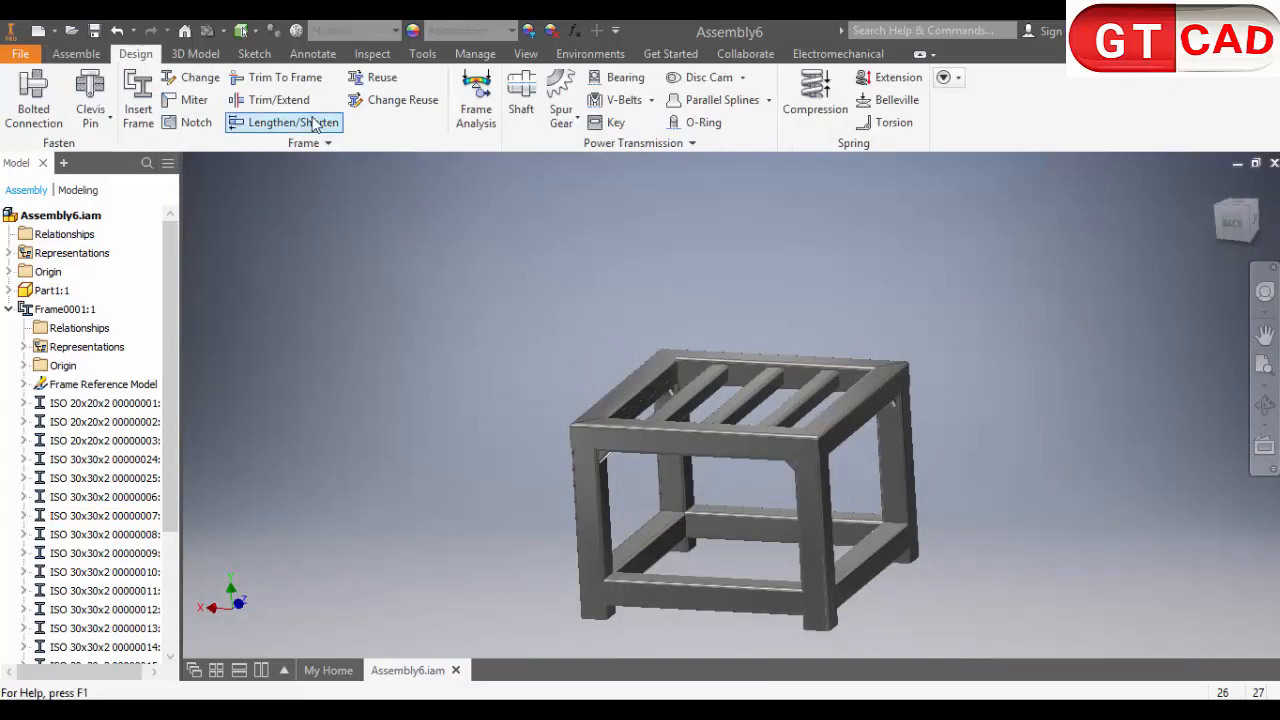
left_click(268, 100)
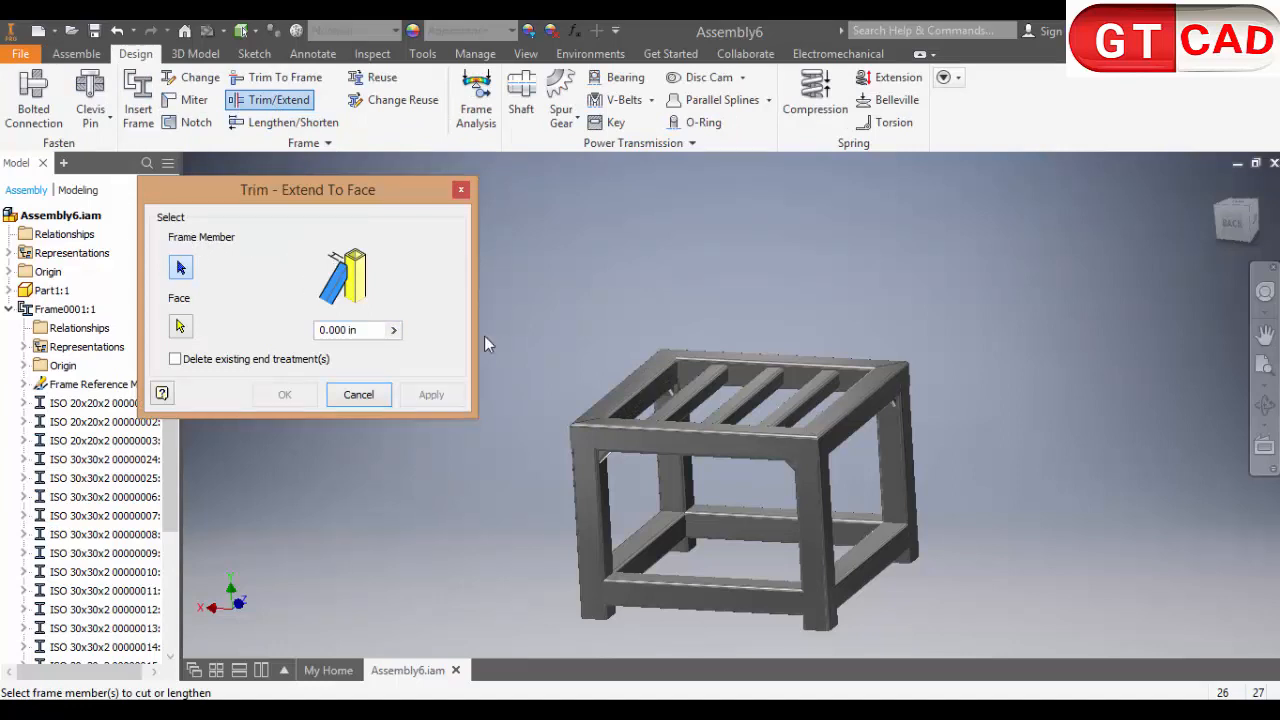
middle_click_drag(852, 437, 715, 404, "shift")
left_click(715, 404)
left_click(766, 449)
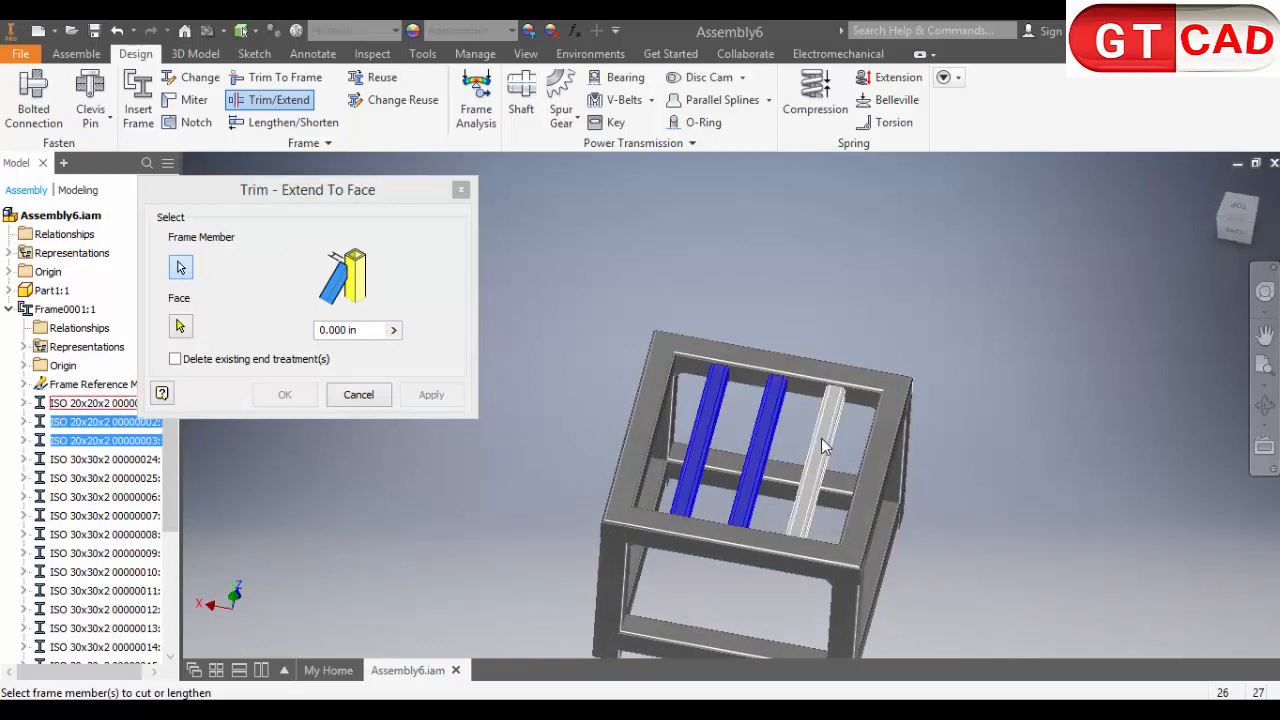
left_click(821, 438)
middle_click_drag(858, 448, 470, 395, "shift")
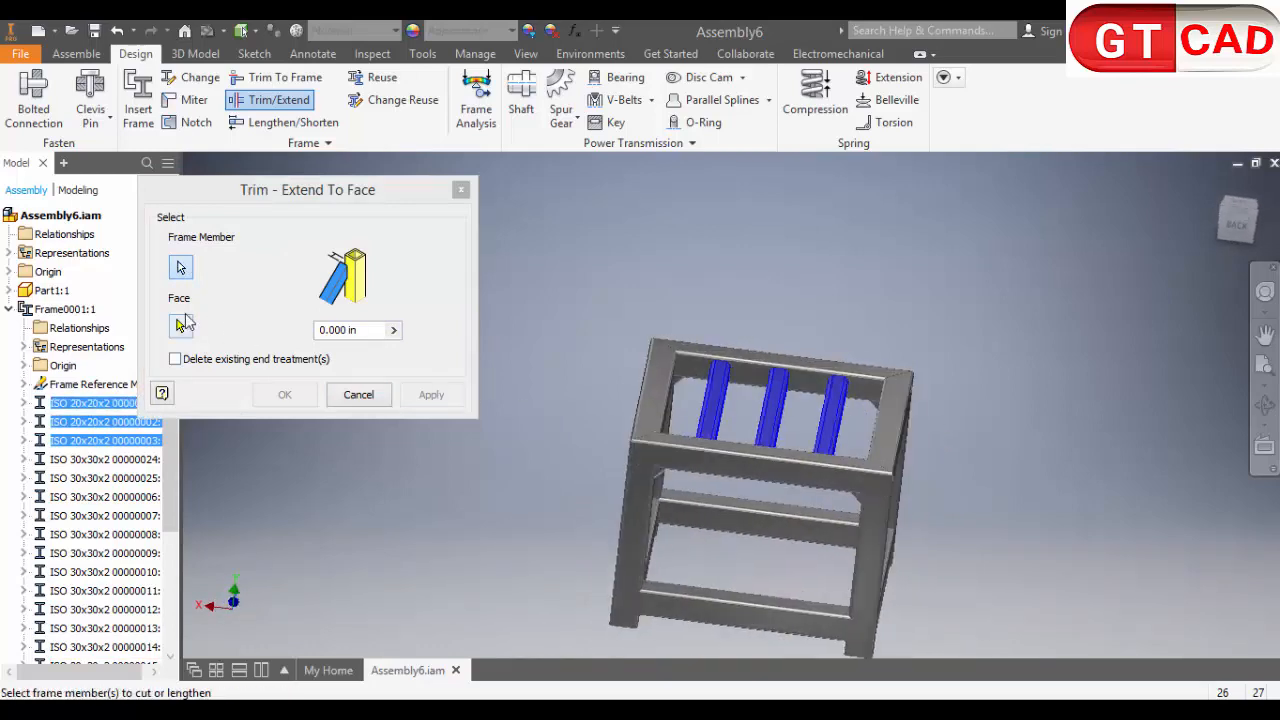
left_click(181, 326)
middle_click_drag(524, 481, 707, 460, "shift")
scroll(633, 464, "up", 5)
left_click(647, 446)
scroll(647, 446, "down", 3)
scroll(774, 482, "up", 3)
middle_click_drag(774, 482, 818, 493, "shift")
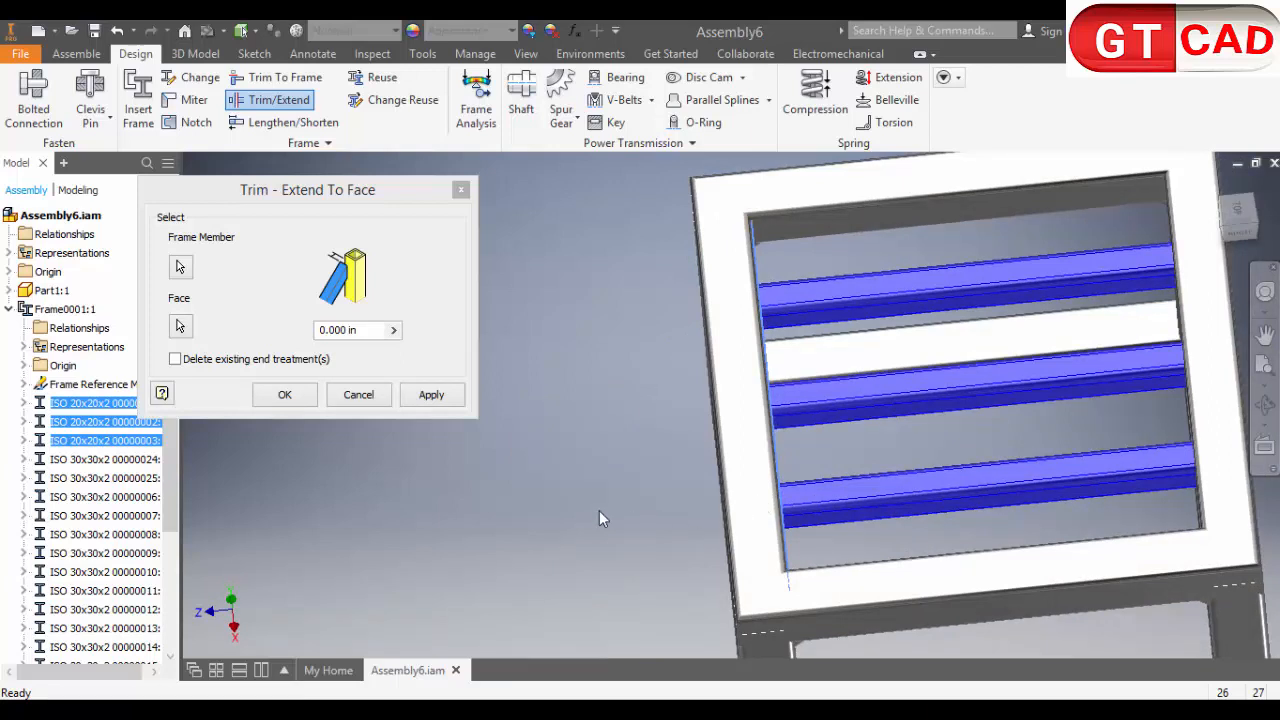
left_click(428, 396)
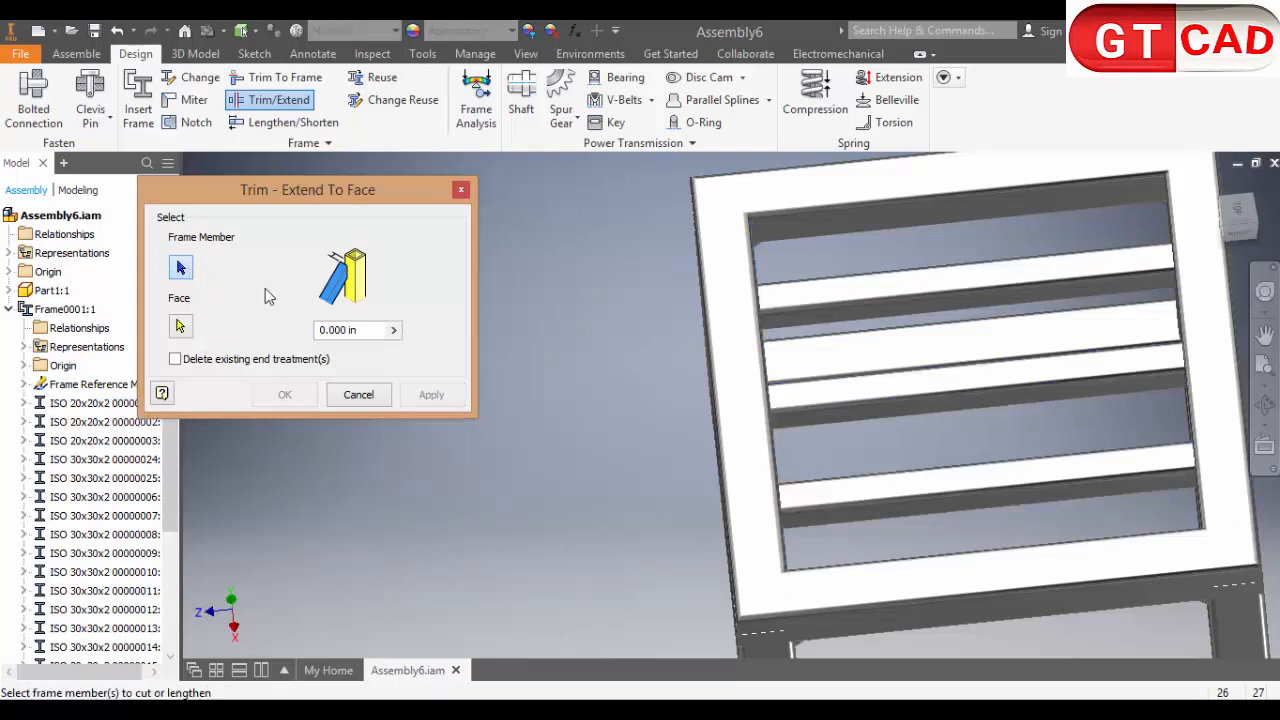
Trim the three 20x20x2 tabletop slats to the inner face of the opposite side rail with Trim/Extend, using a 0.000 in offset
middle_click_drag(869, 357, 971, 314, "shift")
left_click(971, 314)
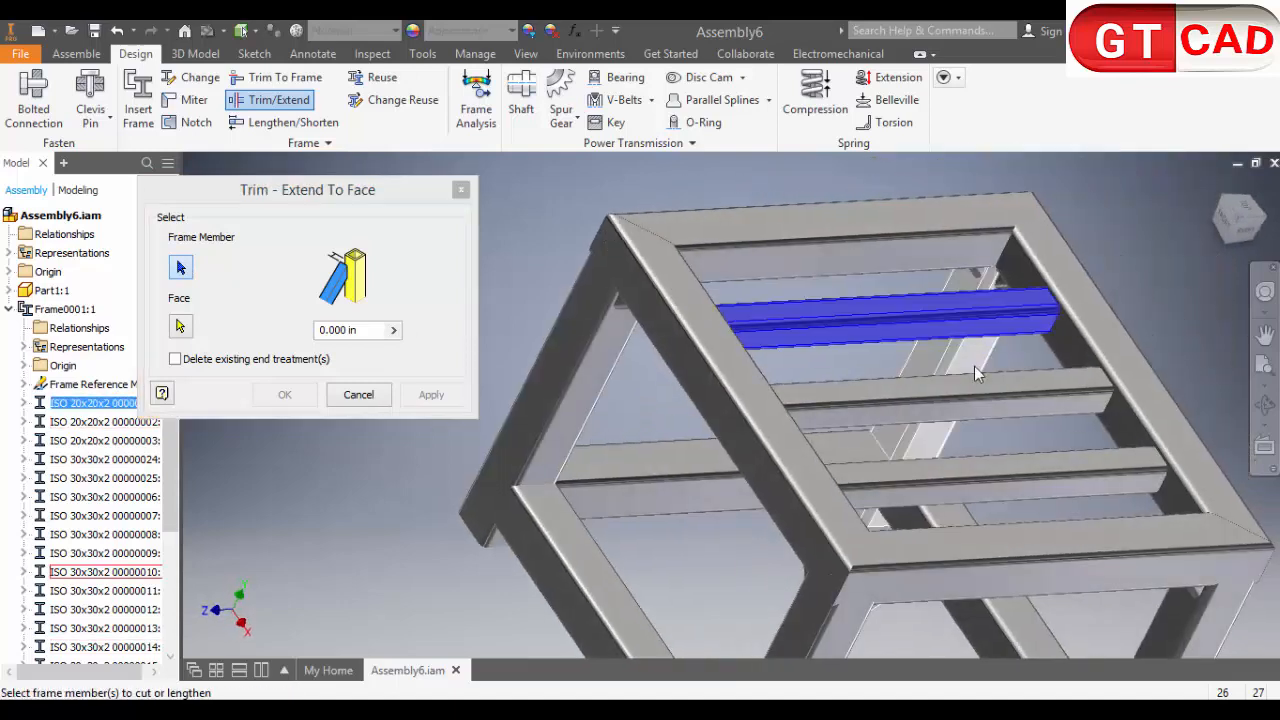
left_click(950, 392)
left_click(1029, 478)
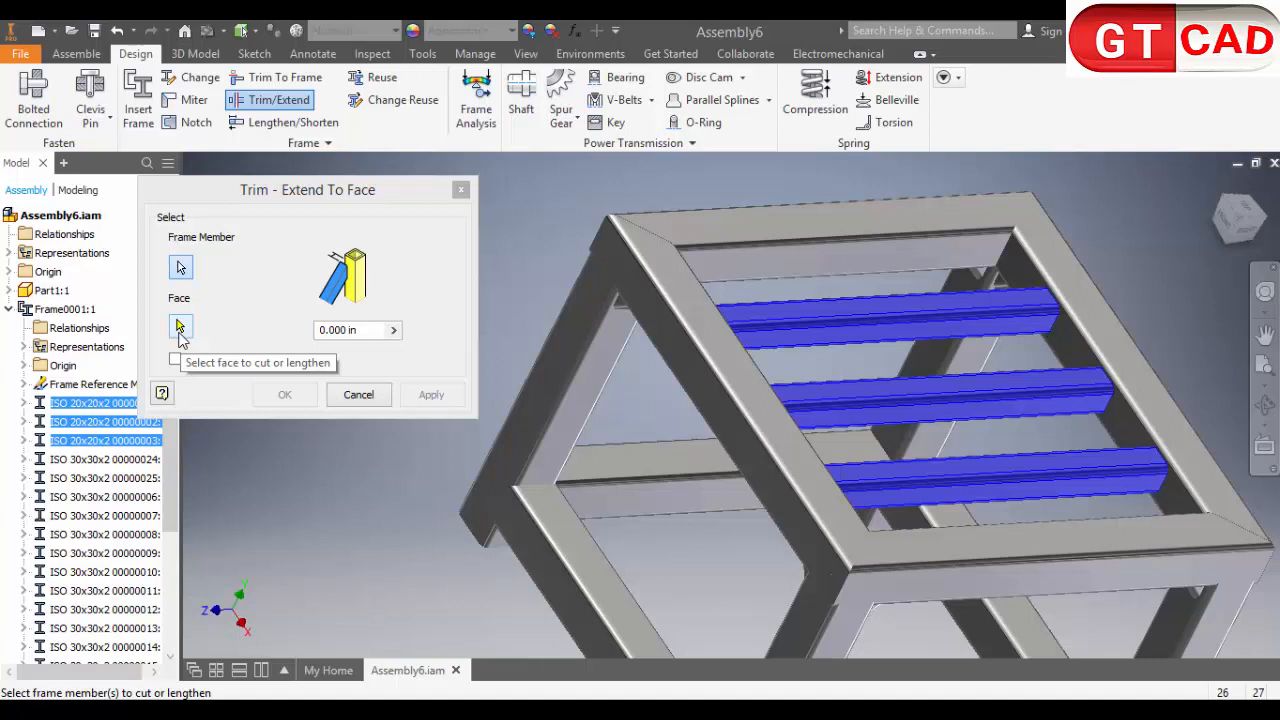
left_click(181, 328)
left_click(1066, 370)
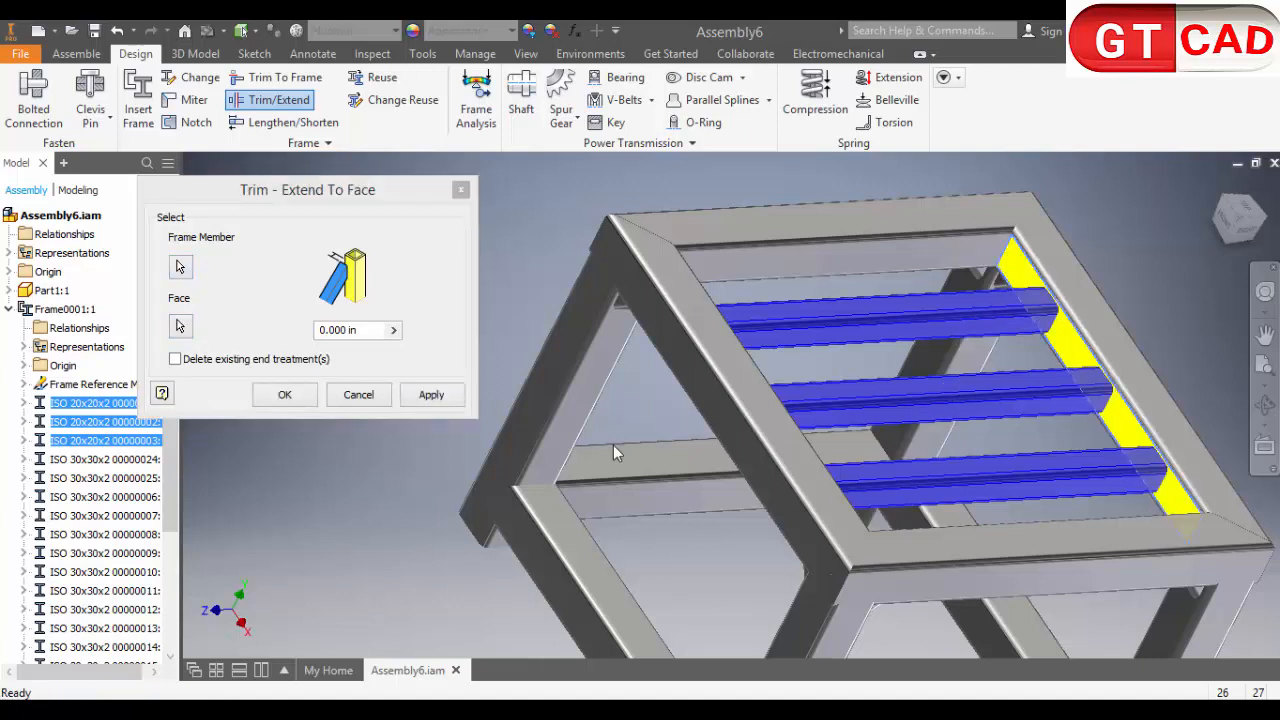
left_click(432, 395)
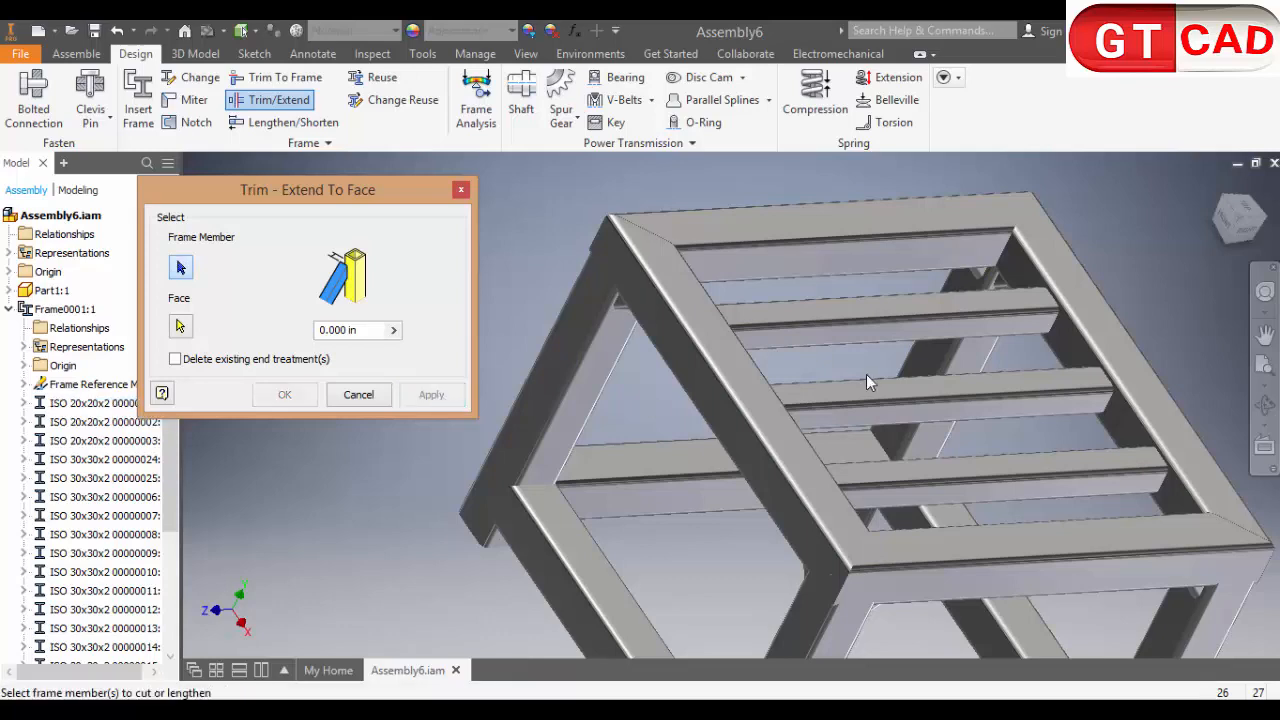
Trim all four 30x30x2 legs to the underside face of a tabletop rail, using a 0.000 in offset
middle_click_drag(868, 382, 871, 421, "shift")
scroll(892, 368, "down", 3)
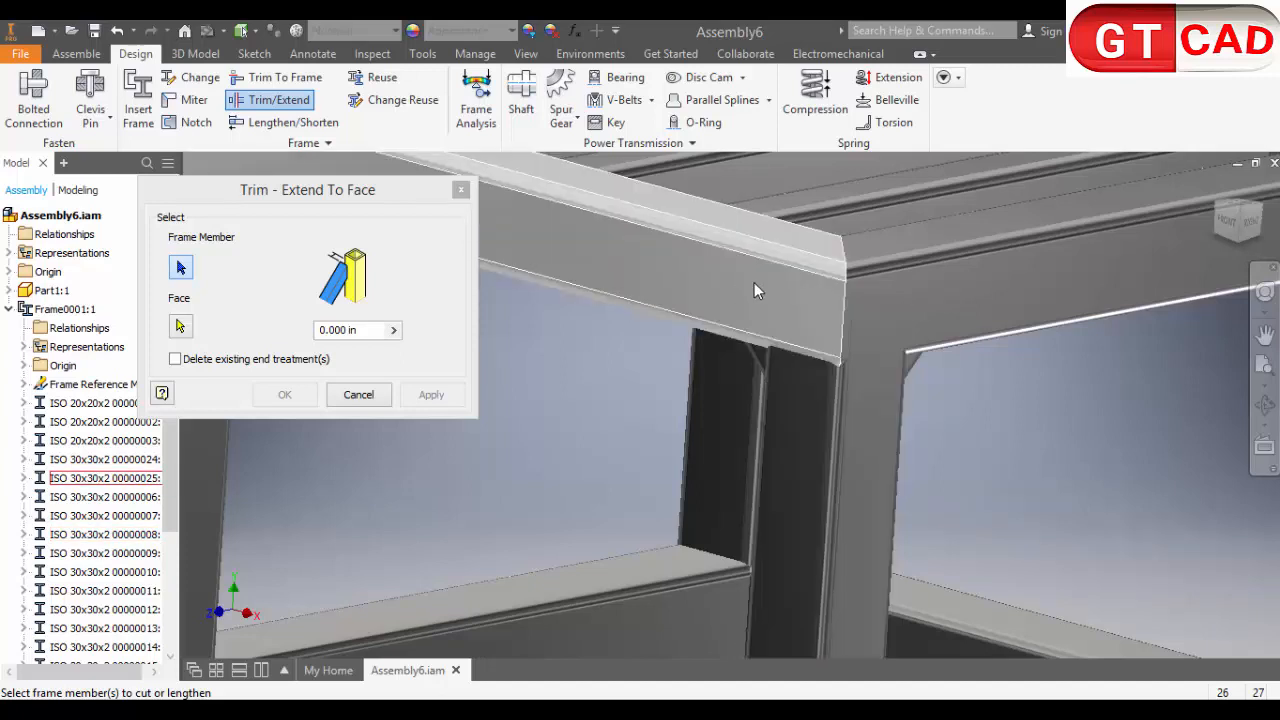
scroll(862, 310, "down", 4)
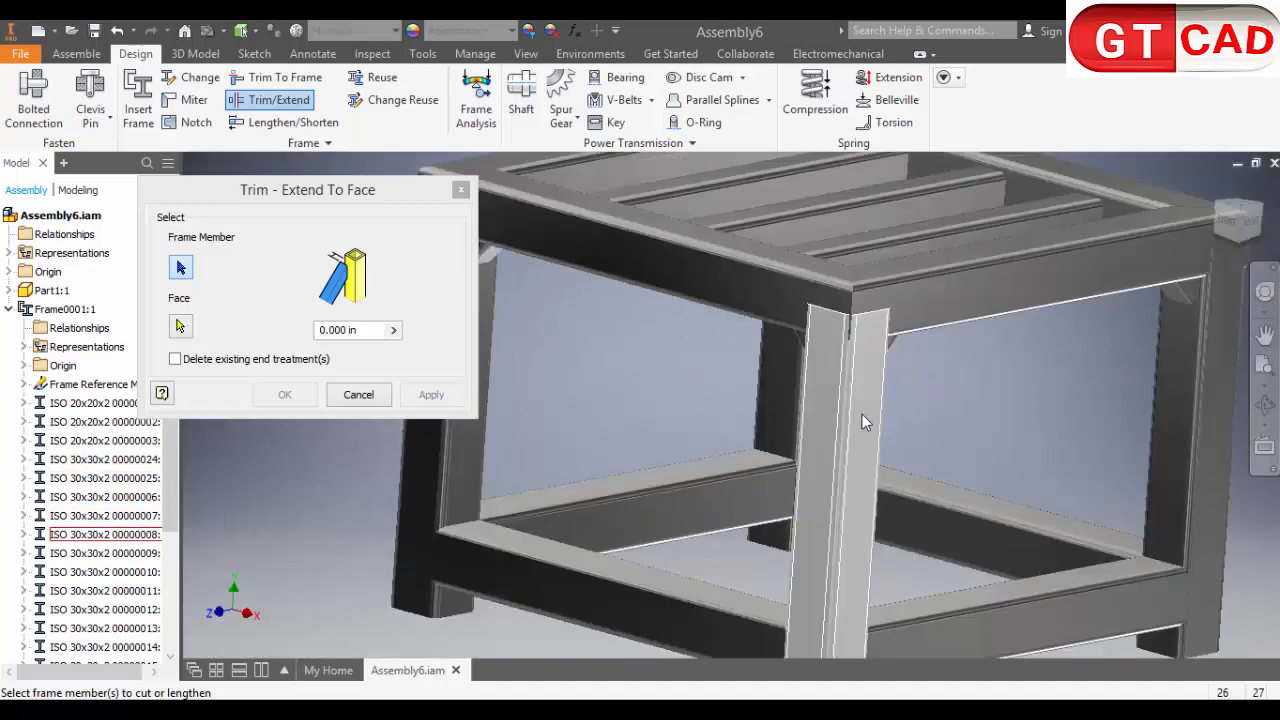
left_click(862, 414)
left_click(1152, 421)
left_click(763, 378)
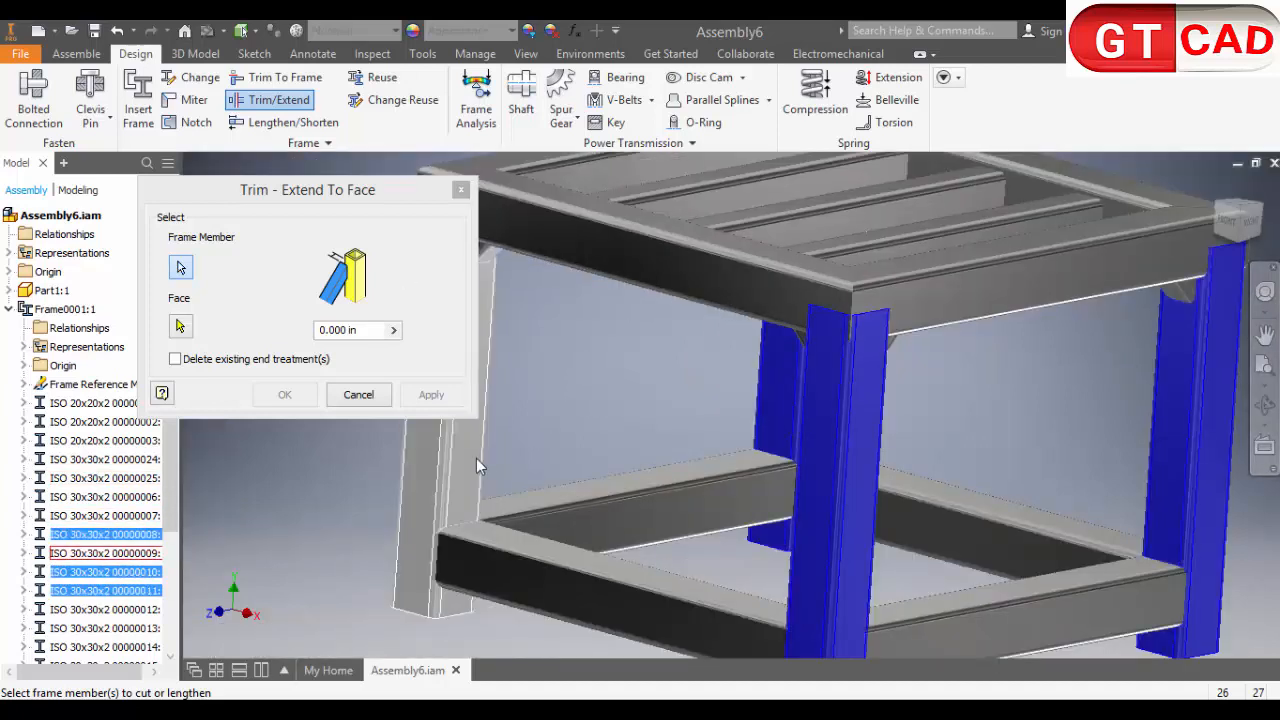
left_click(476, 459)
left_click(186, 325)
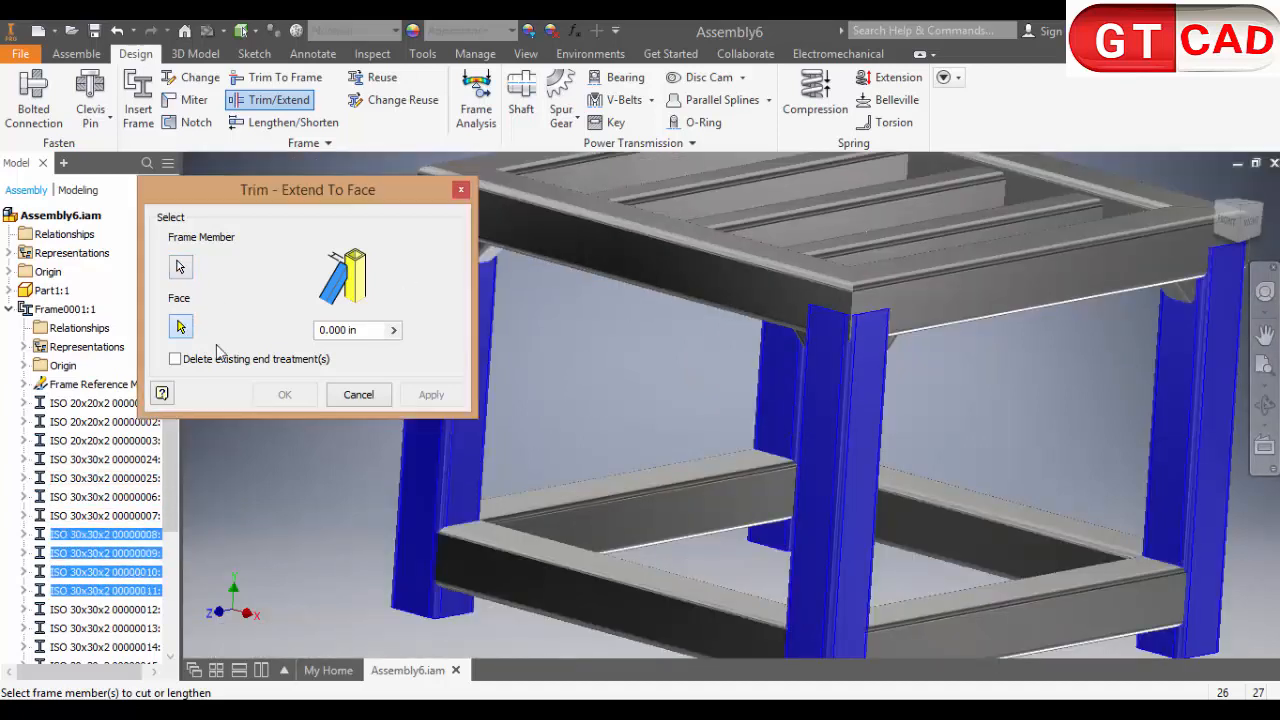
middle_click_drag(614, 392, 631, 308, "shift")
left_click(631, 294)
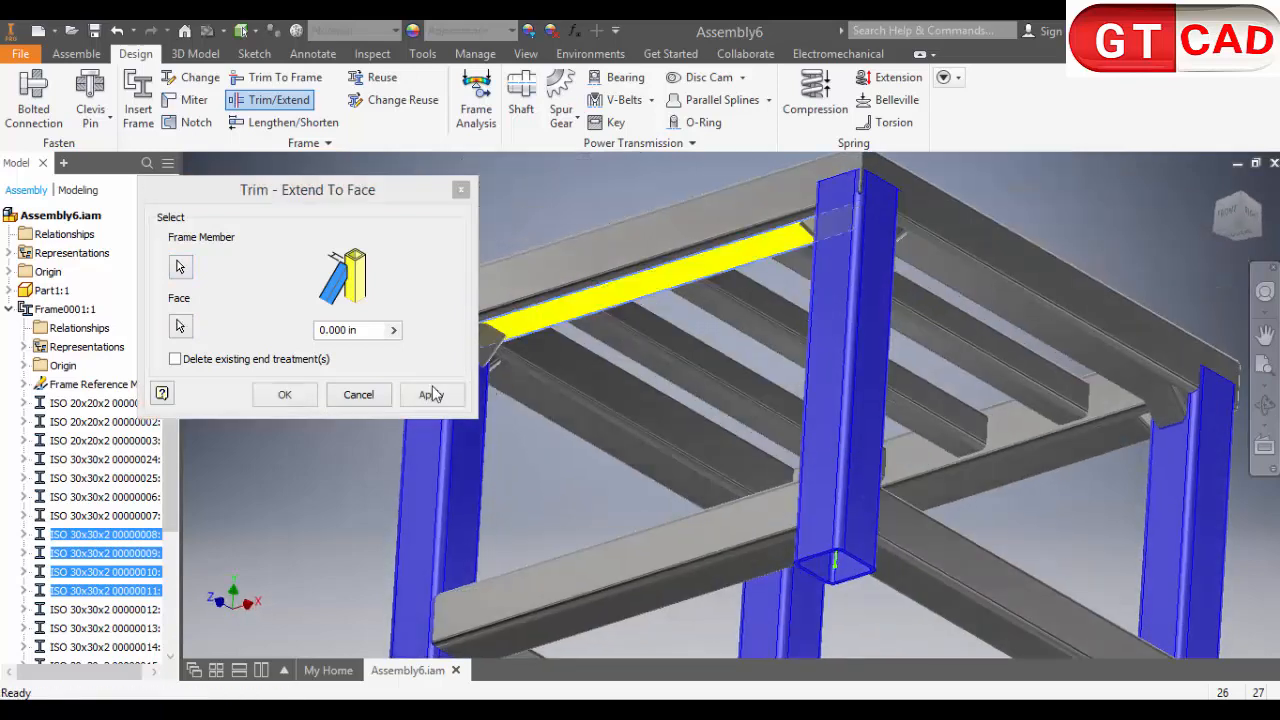
left_click(431, 395)
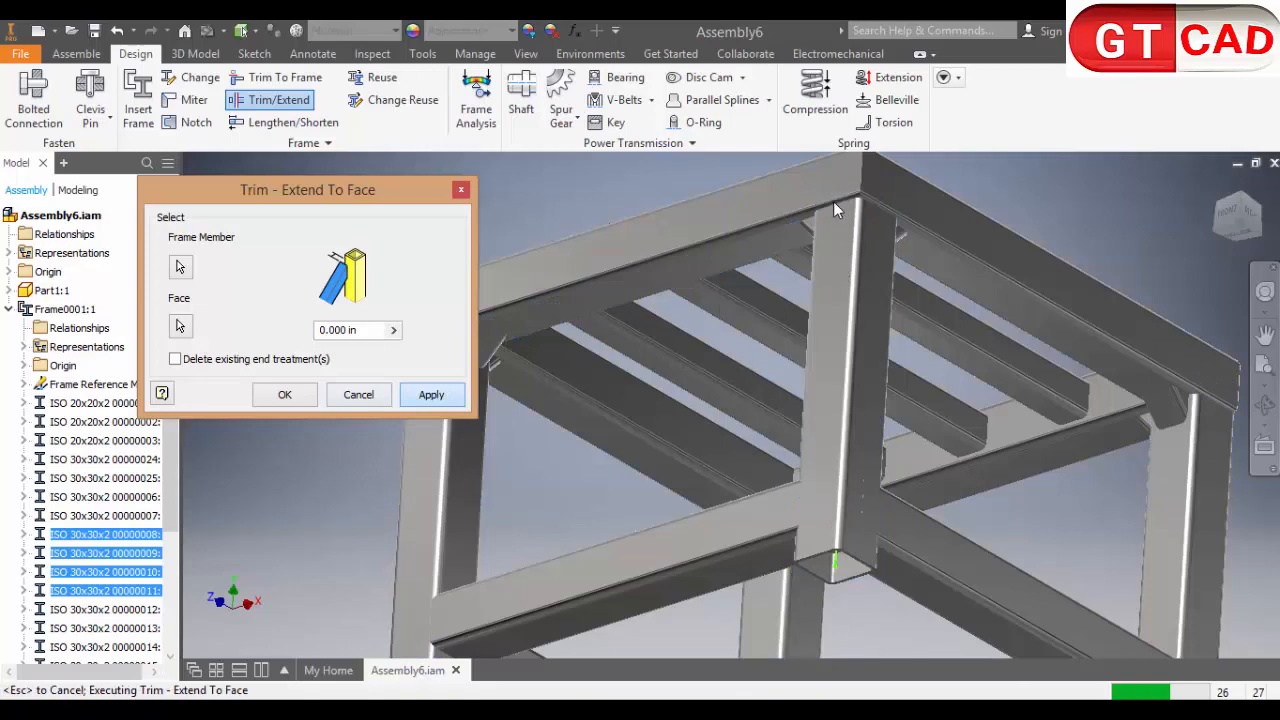
Trim the lower front rail's left end to the inner face of the front-left leg, using a 0.000 in offset
middle_click_drag(838, 370, 697, 467, "shift")
scroll(708, 442, "up", 5)
scroll(690, 475, "down", 3)
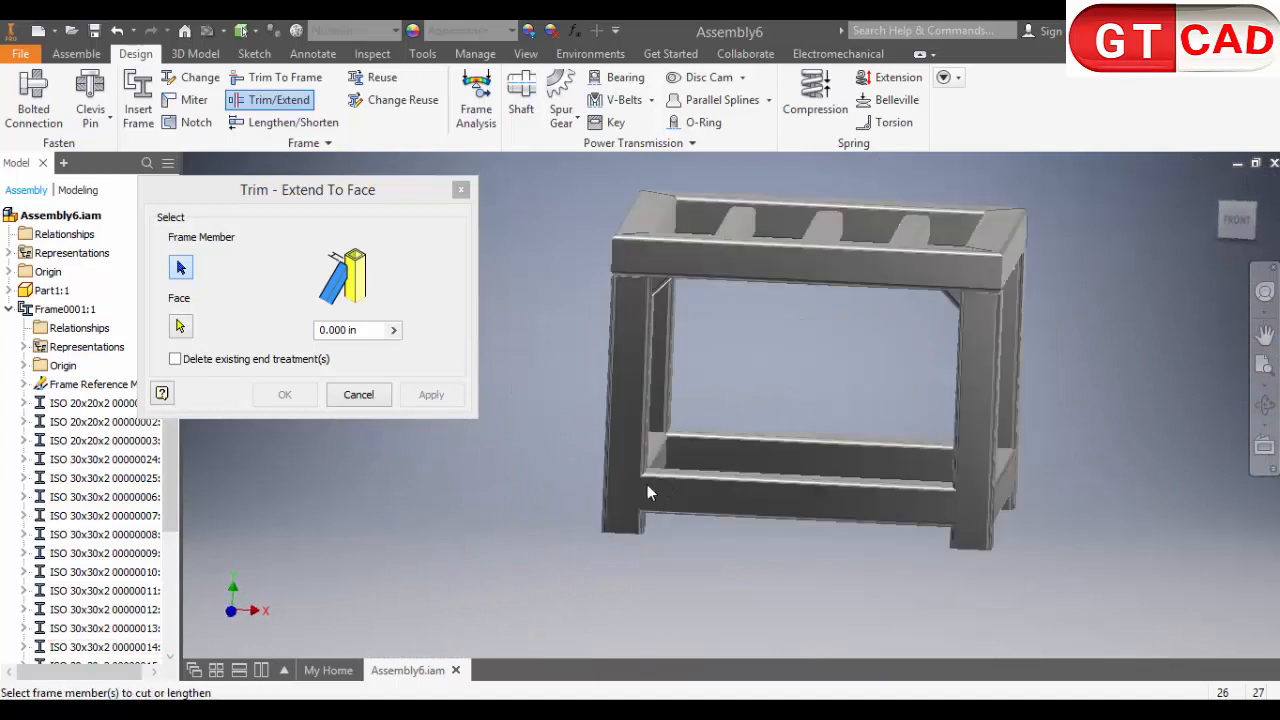
scroll(690, 494, "down", 5)
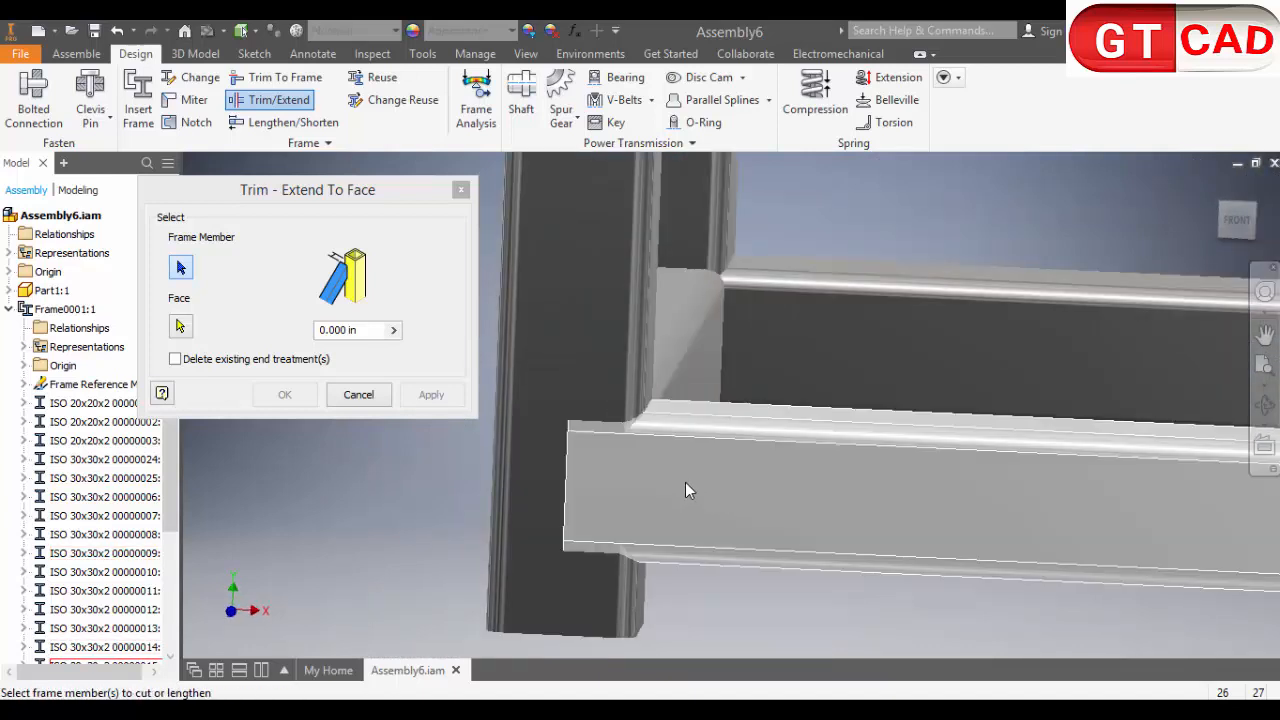
scroll(685, 482, "up", 10)
mouse_move(761, 490)
middle_mouse_down("shift")
mouse_move(729, 508)
mouse_move(761, 493)
mouse_move(956, 488)
mouse_move(760, 480)
middle_mouse_up("shift")
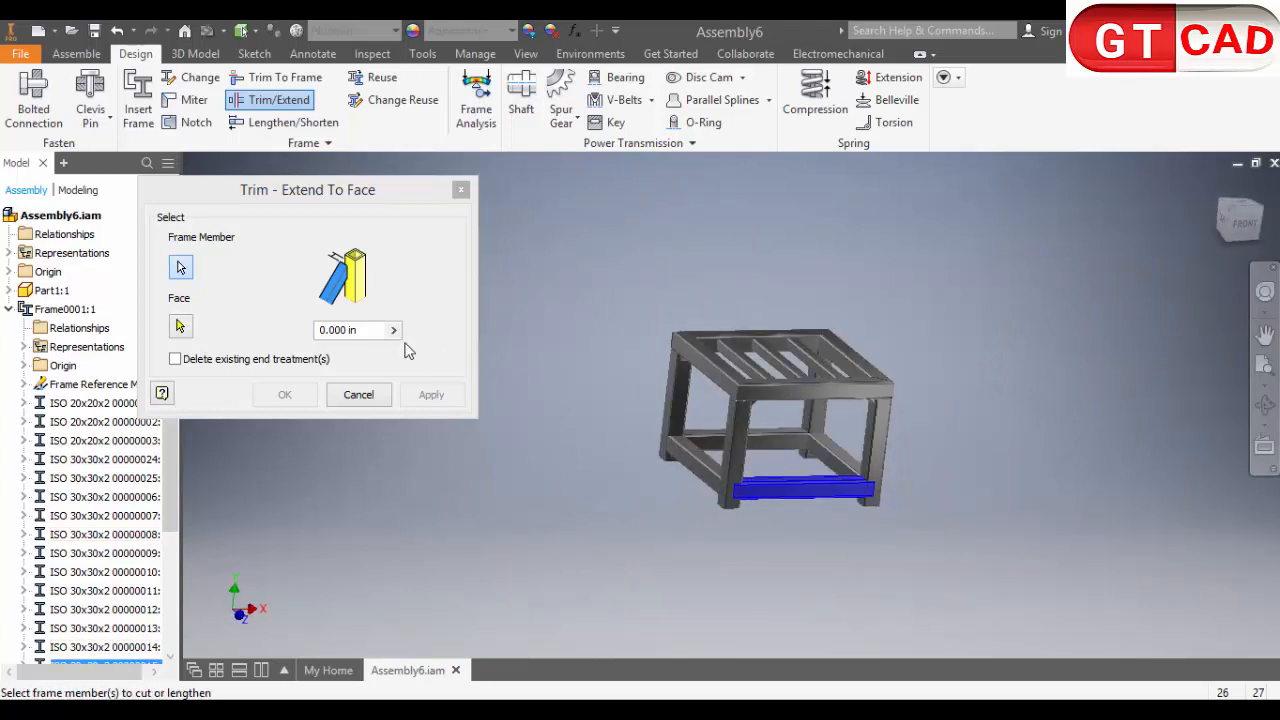
left_click(182, 328)
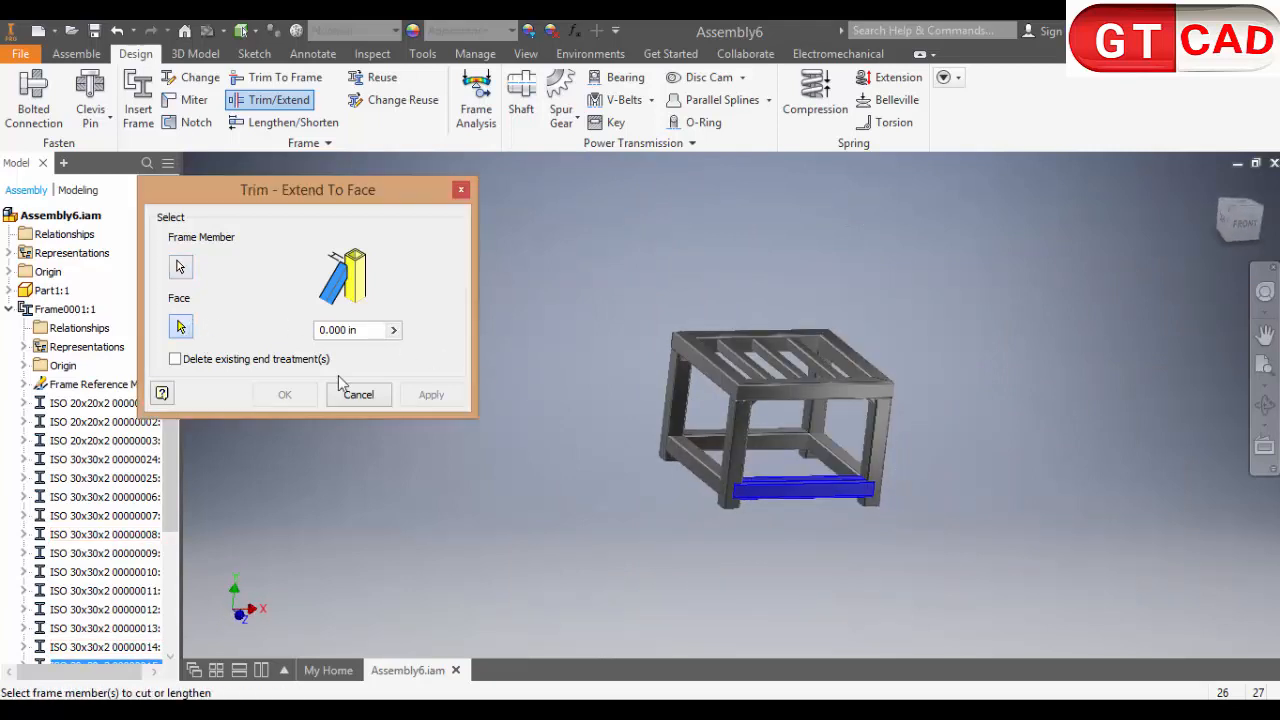
middle_click_drag(600, 510, 747, 490, "shift")
scroll(780, 485, "down", 5)
left_click(843, 466)
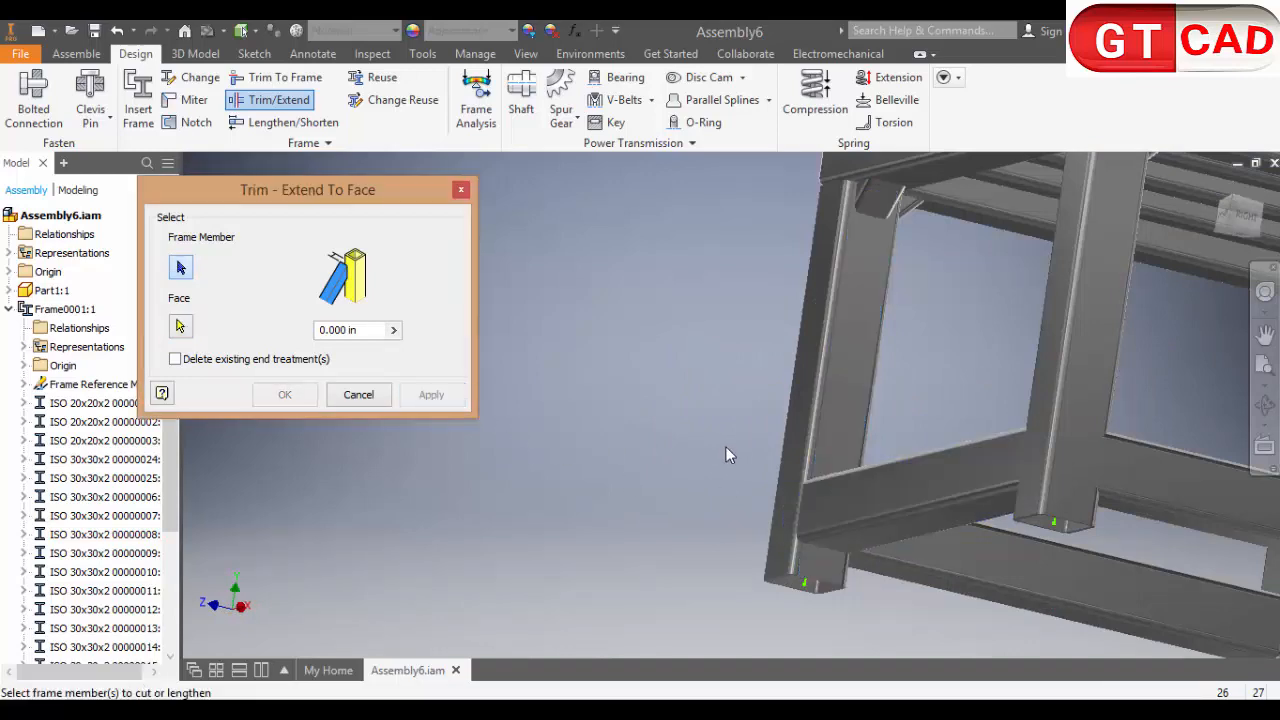
Trim the lower front rail's right end to the inner face of the front-right leg, using a 0.000 in offset
middle_click_drag(728, 455, 996, 511, "shift")
left_click(1008, 516)
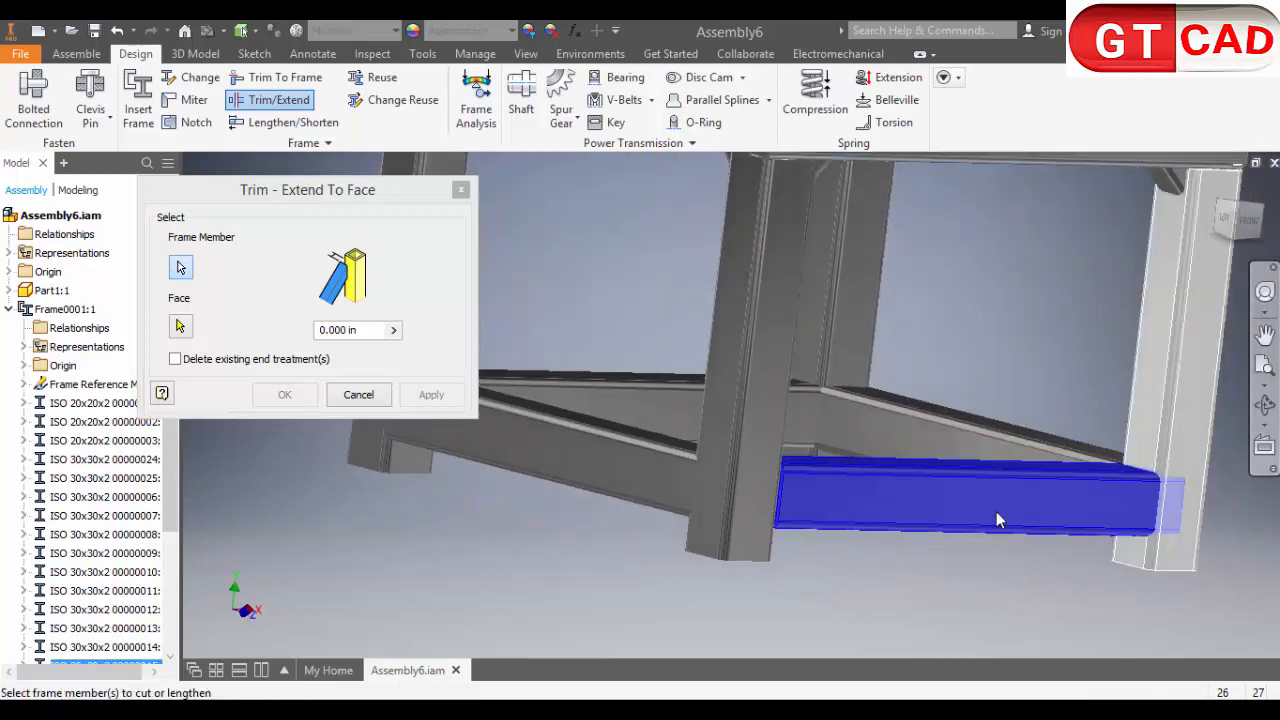
left_click(183, 330)
left_click(1141, 403)
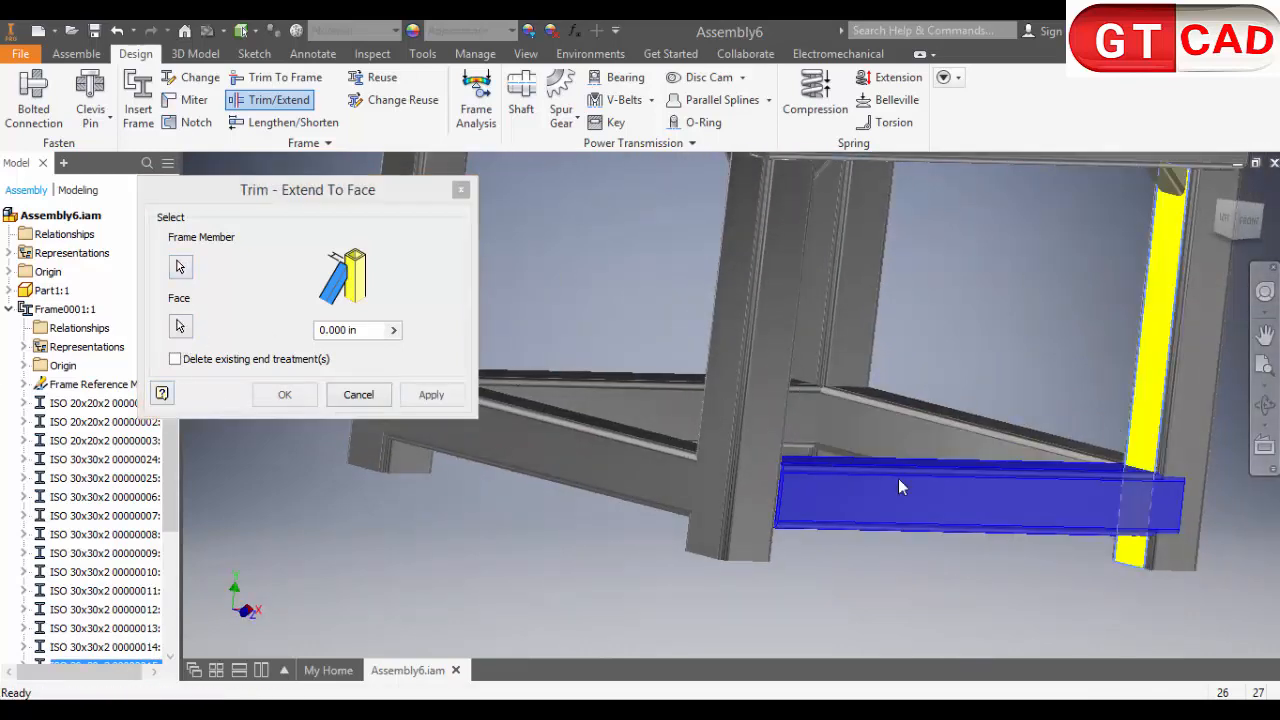
left_click(437, 398)
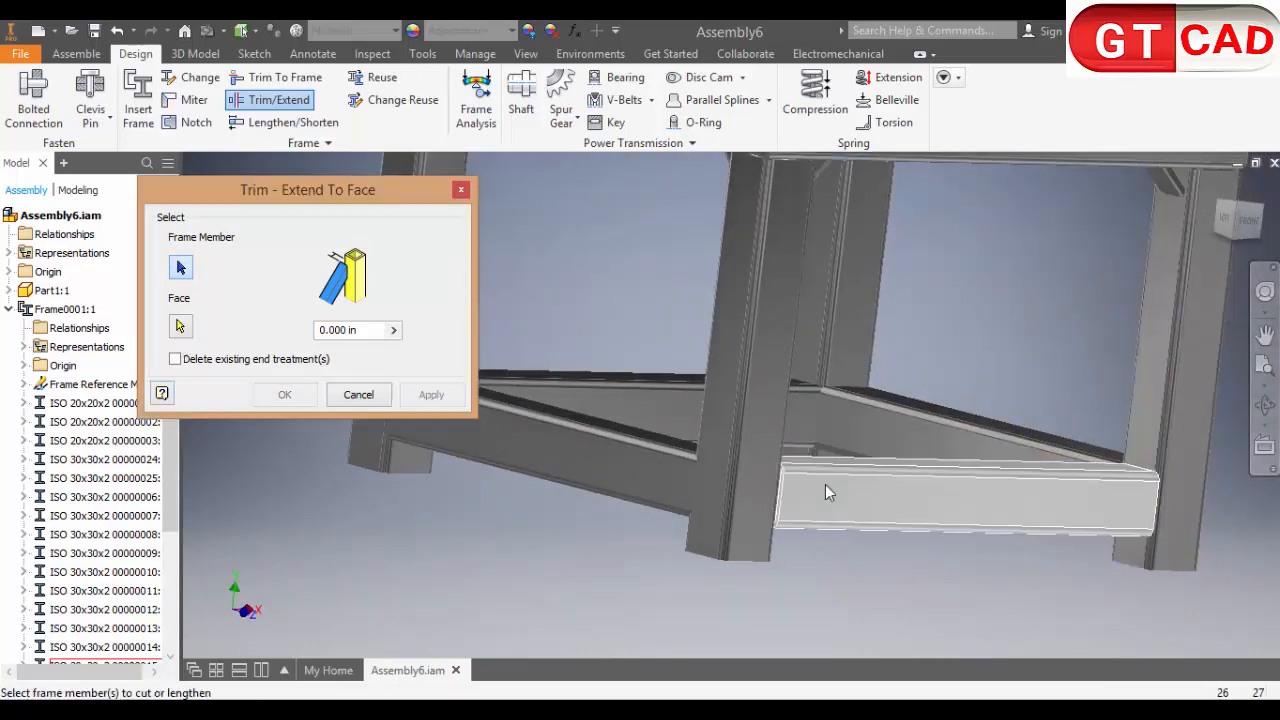
Trim the lower left side rail's rear and front ends to the inner faces of the adjoining legs
middle_click_drag(955, 566, 858, 605, "shift")
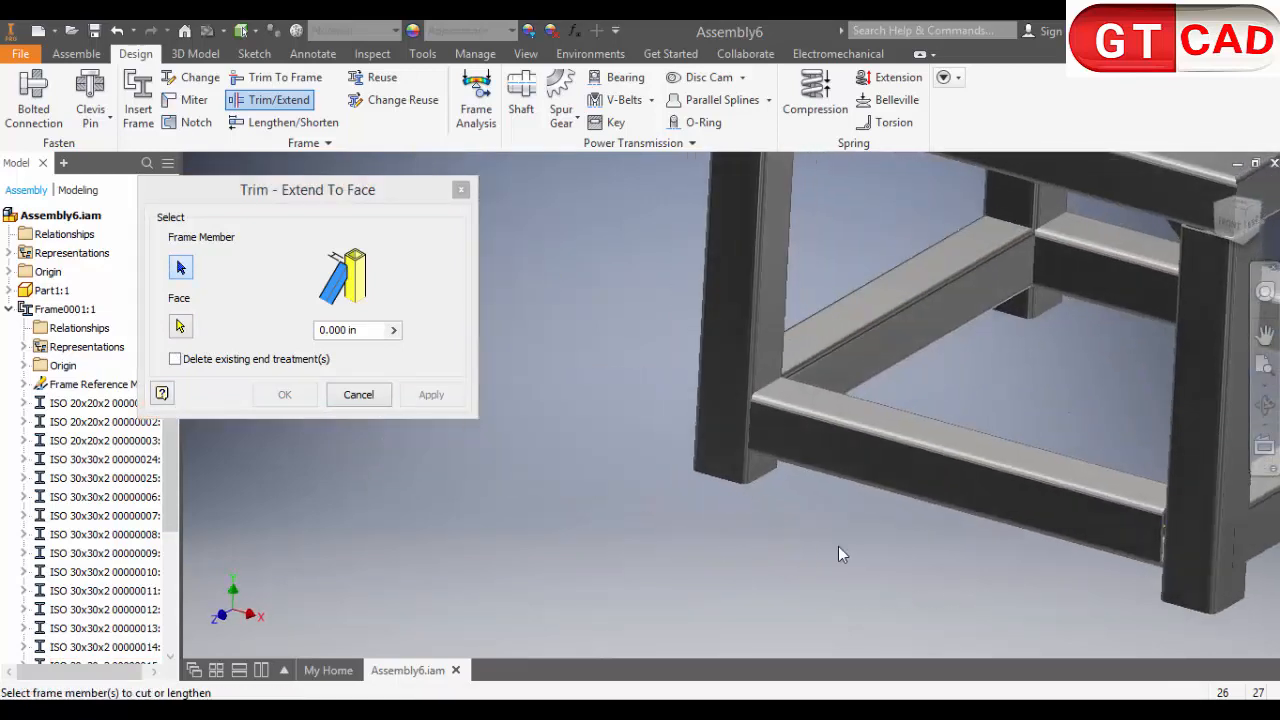
scroll(839, 548, "down", 3)
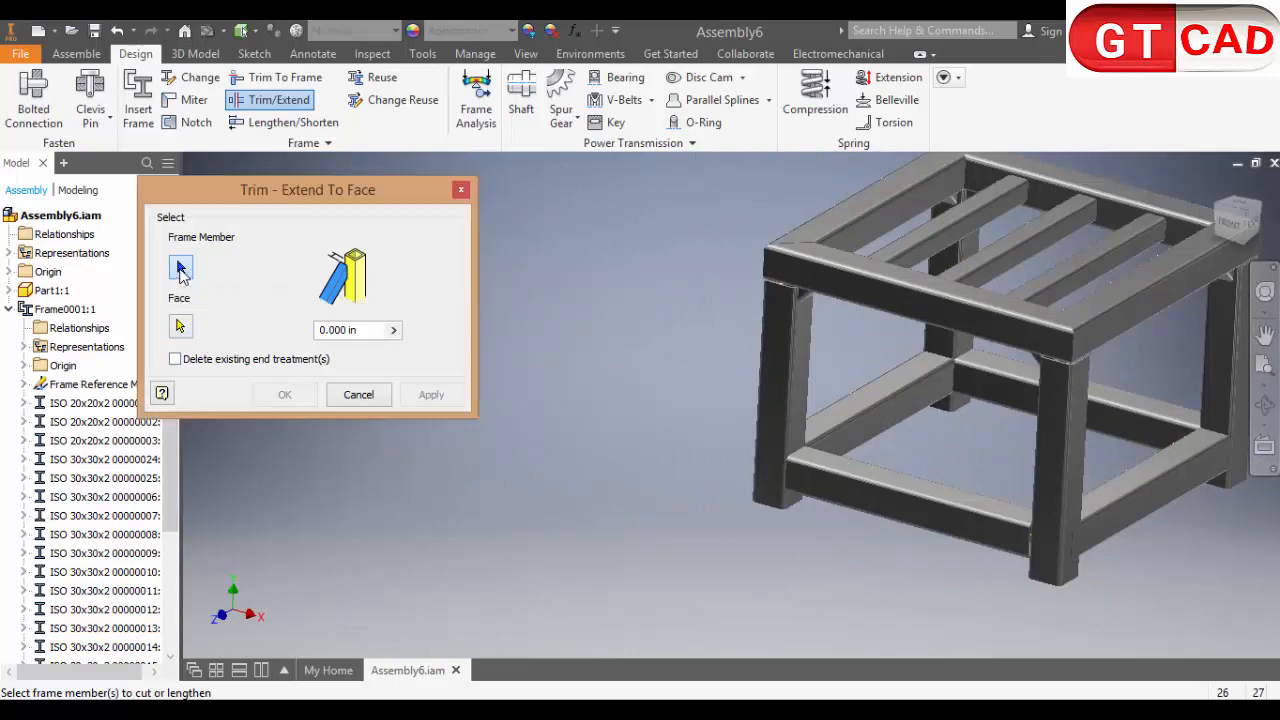
left_click(834, 408)
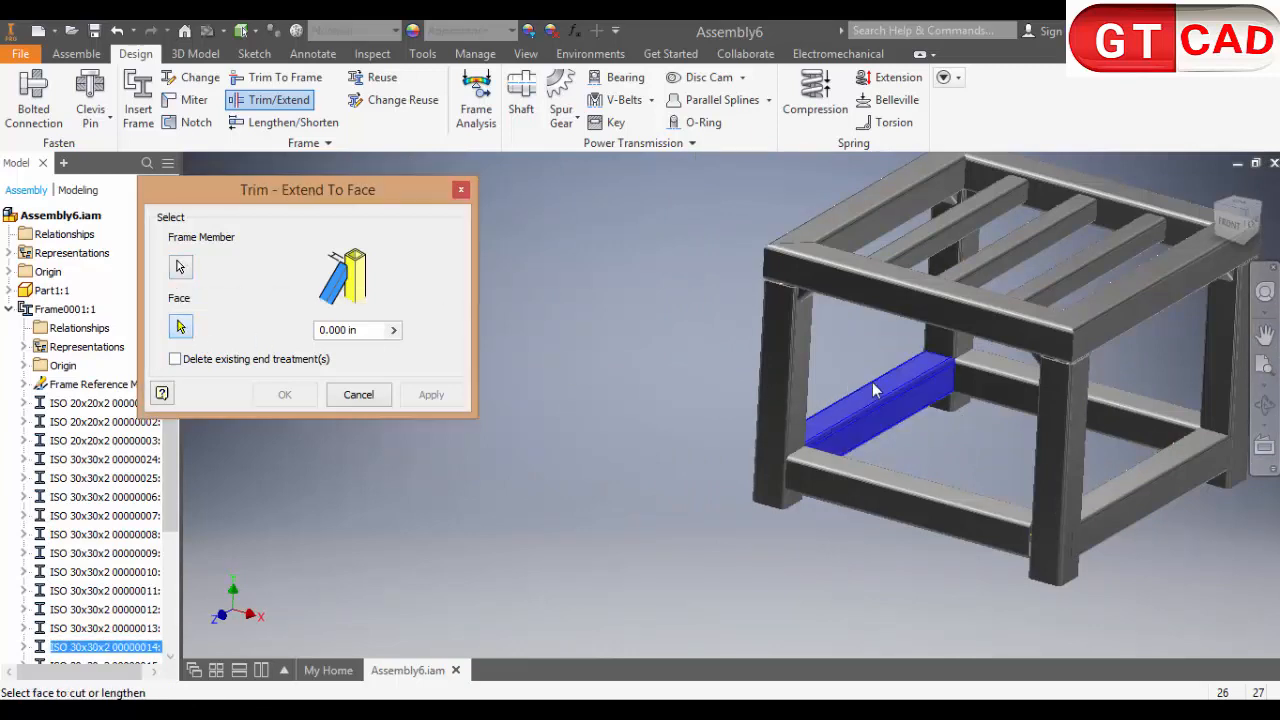
left_click(938, 342)
left_click(447, 403)
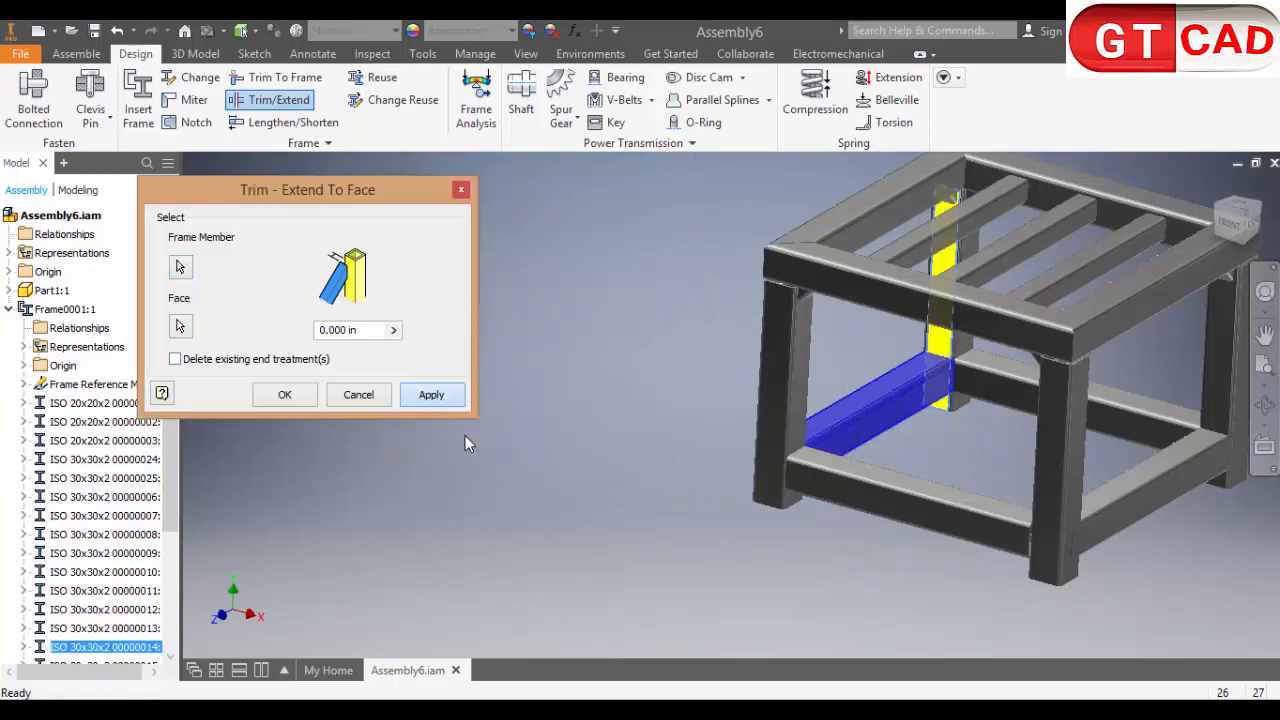
key("Return")
left_click(835, 425)
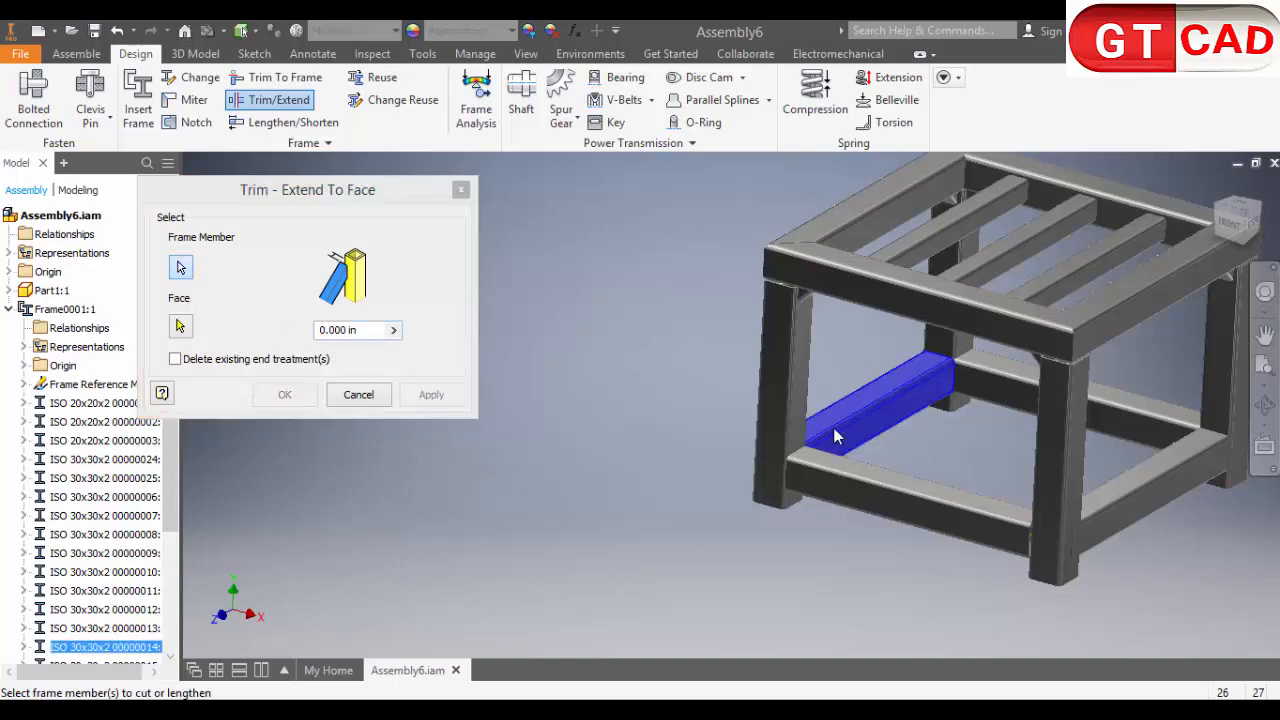
middle_click_drag(835, 425, 720, 480, "shift")
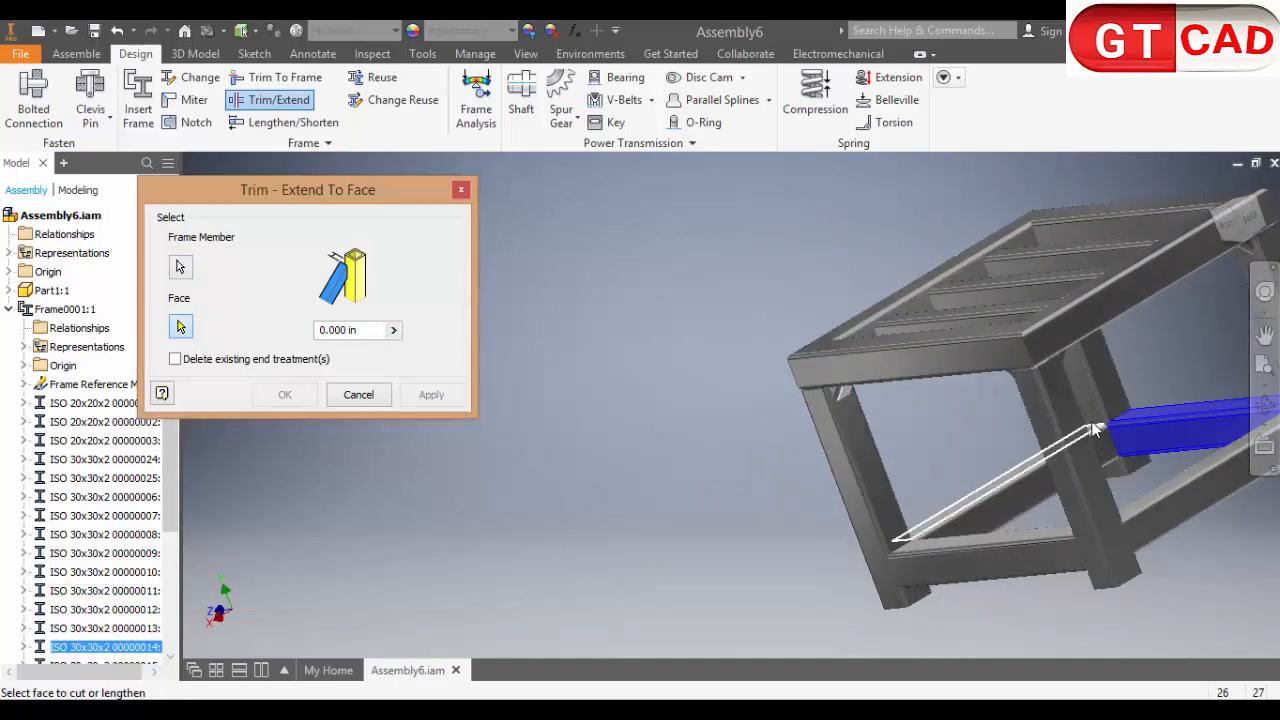
left_click(1100, 370)
left_click(431, 395)
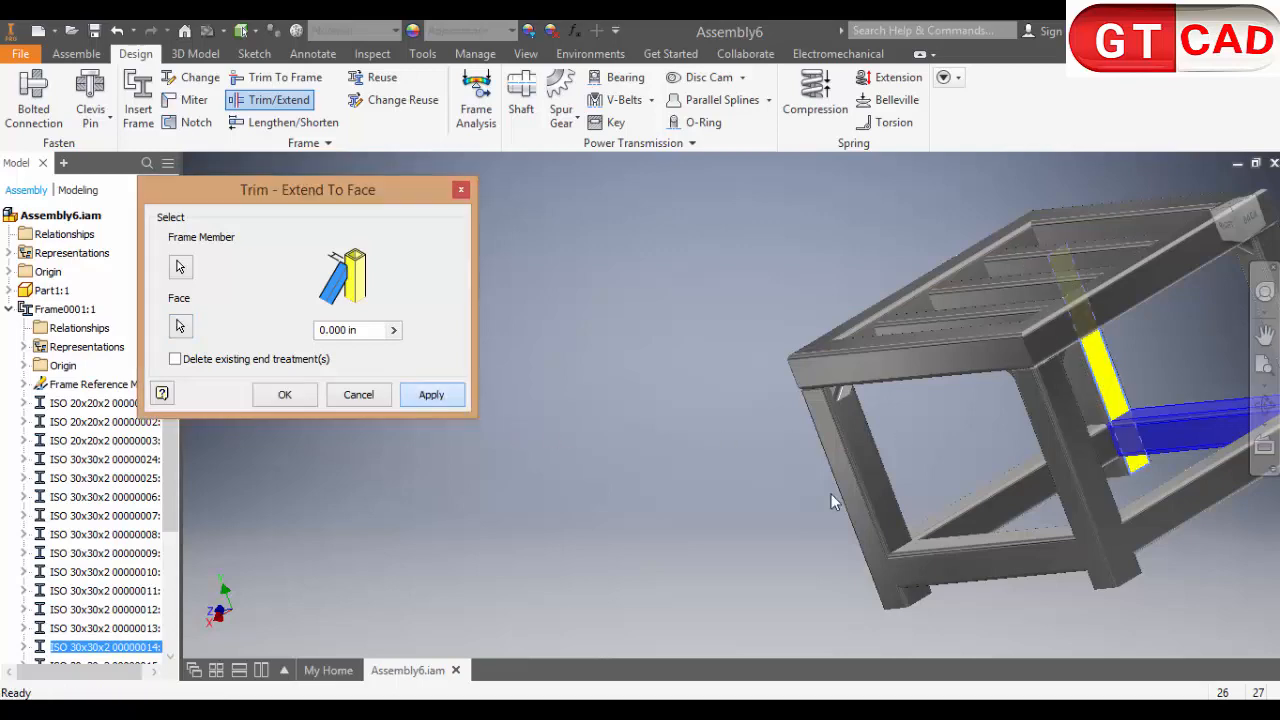
Trim both ends of the lower rear rail to the inner faces of the rear-left and rear-right legs
middle_click_drag(943, 487, 990, 488, "shift")
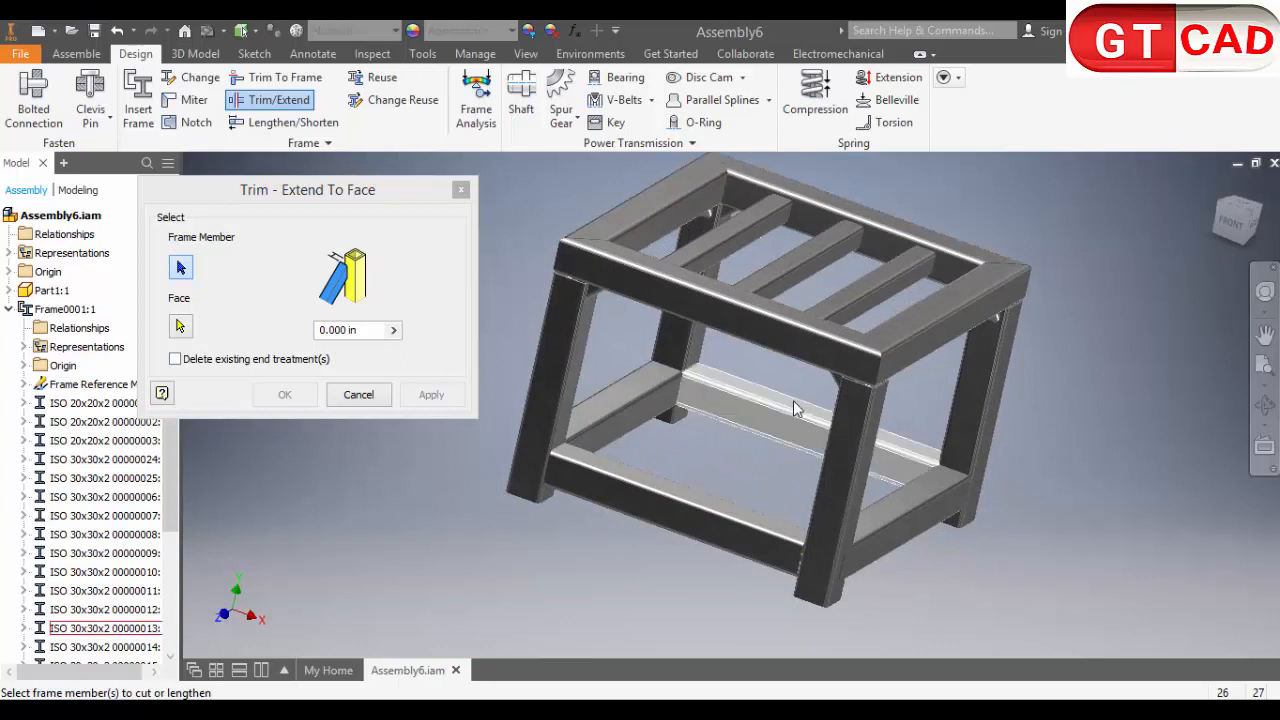
left_click(793, 400)
left_click(180, 324)
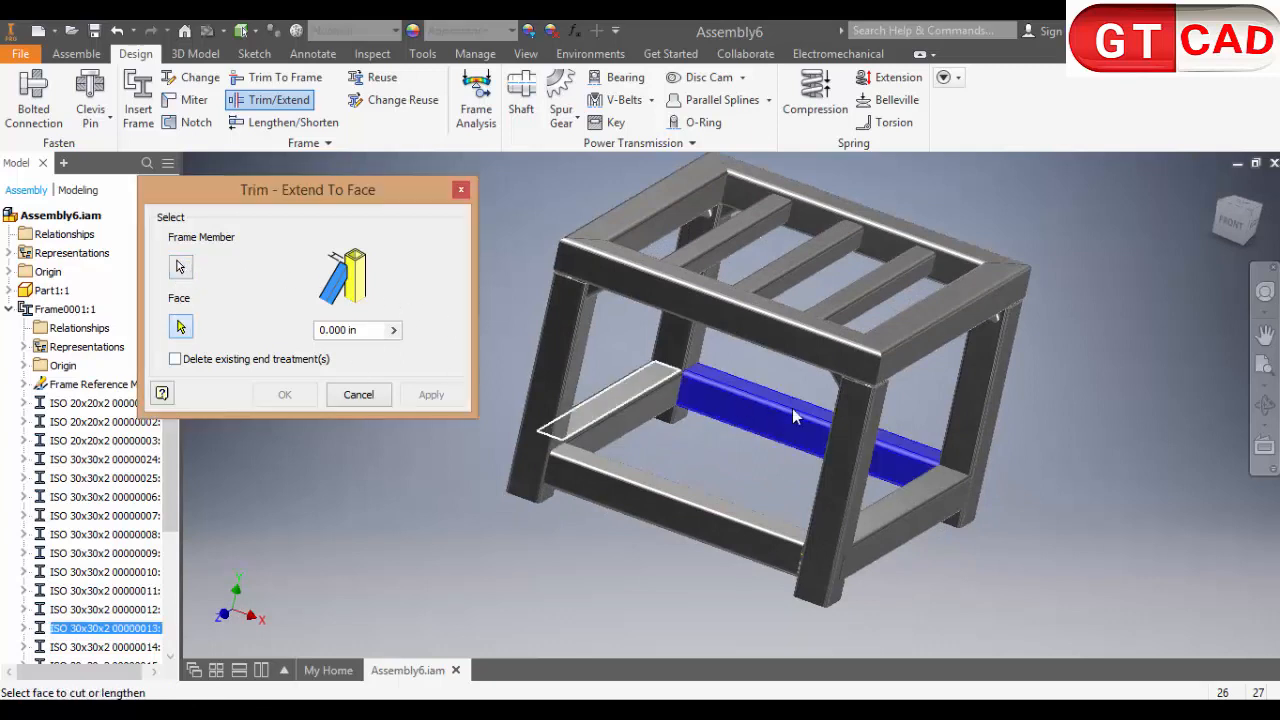
left_click(710, 300)
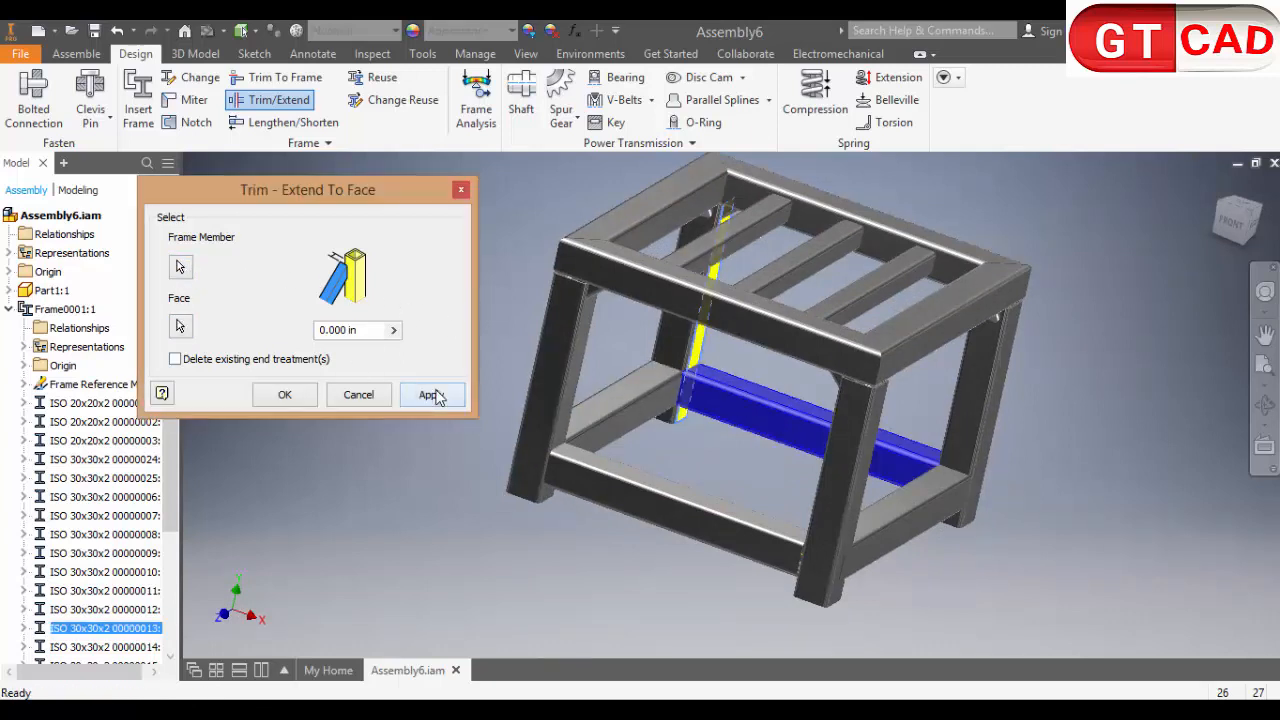
mouse_move(672, 488)
middle_mouse_down("shift")
mouse_move(745, 484)
mouse_move(655, 470)
middle_mouse_up("shift")
left_click(655, 470)
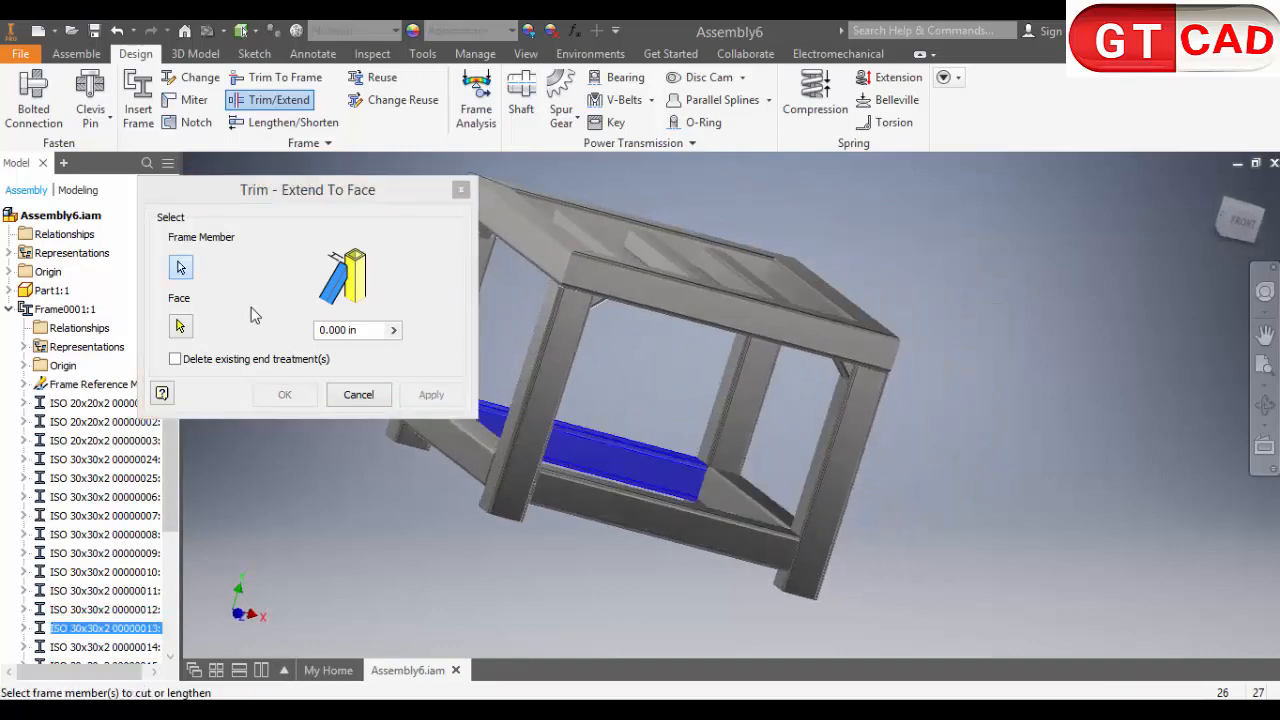
left_click(184, 328)
left_click(711, 425)
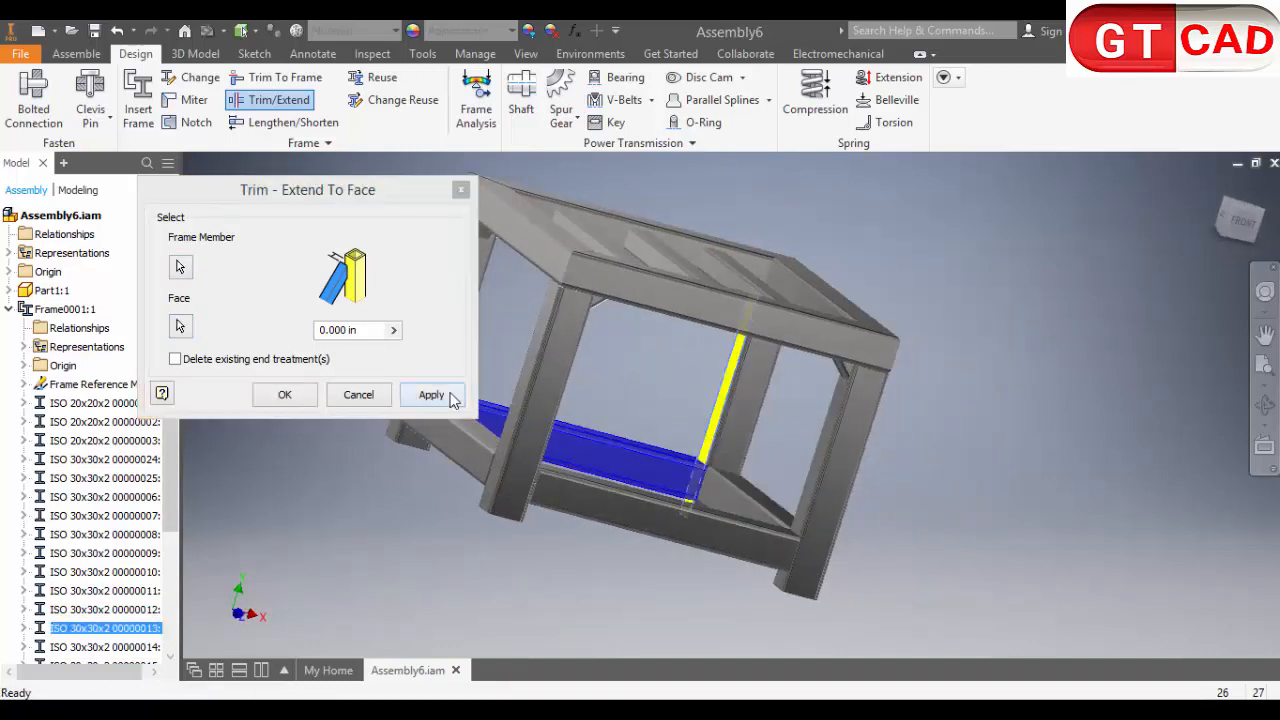
left_click(451, 394)
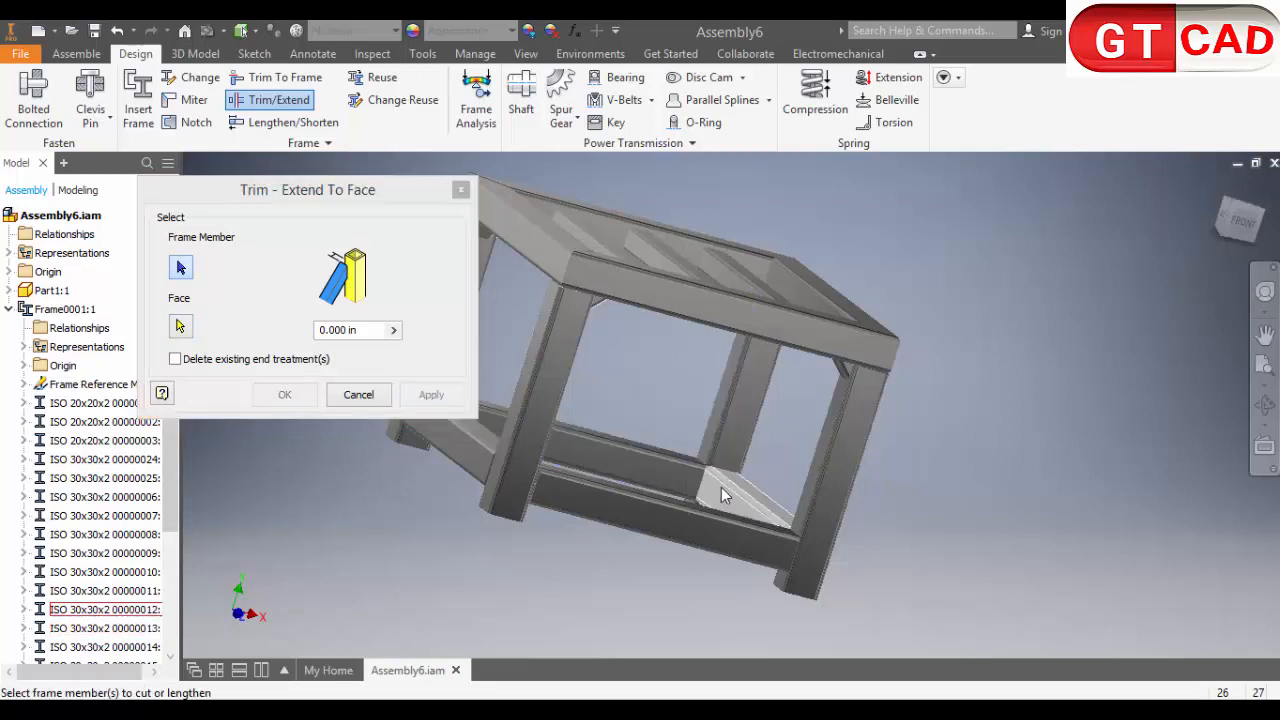
Trim the lower right side rail's rear and front ends to the inner faces of the right-hand legs
left_click(721, 487)
left_click(748, 425)
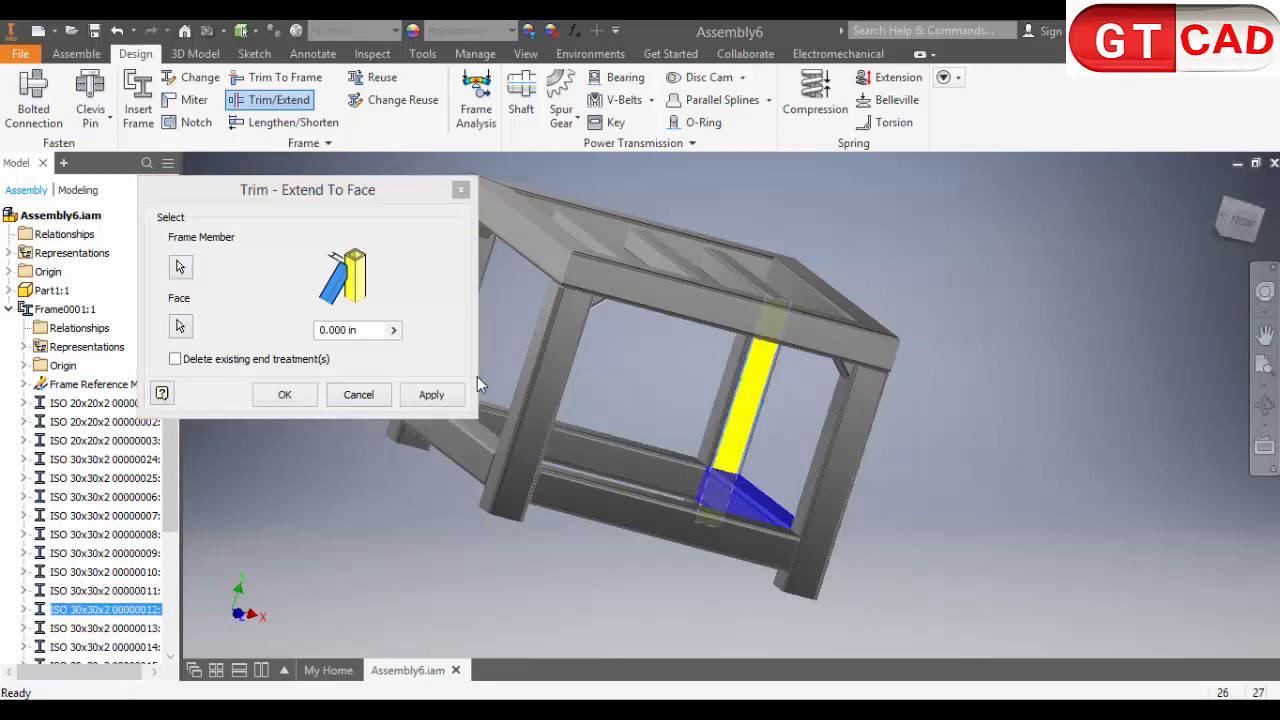
left_click(734, 502)
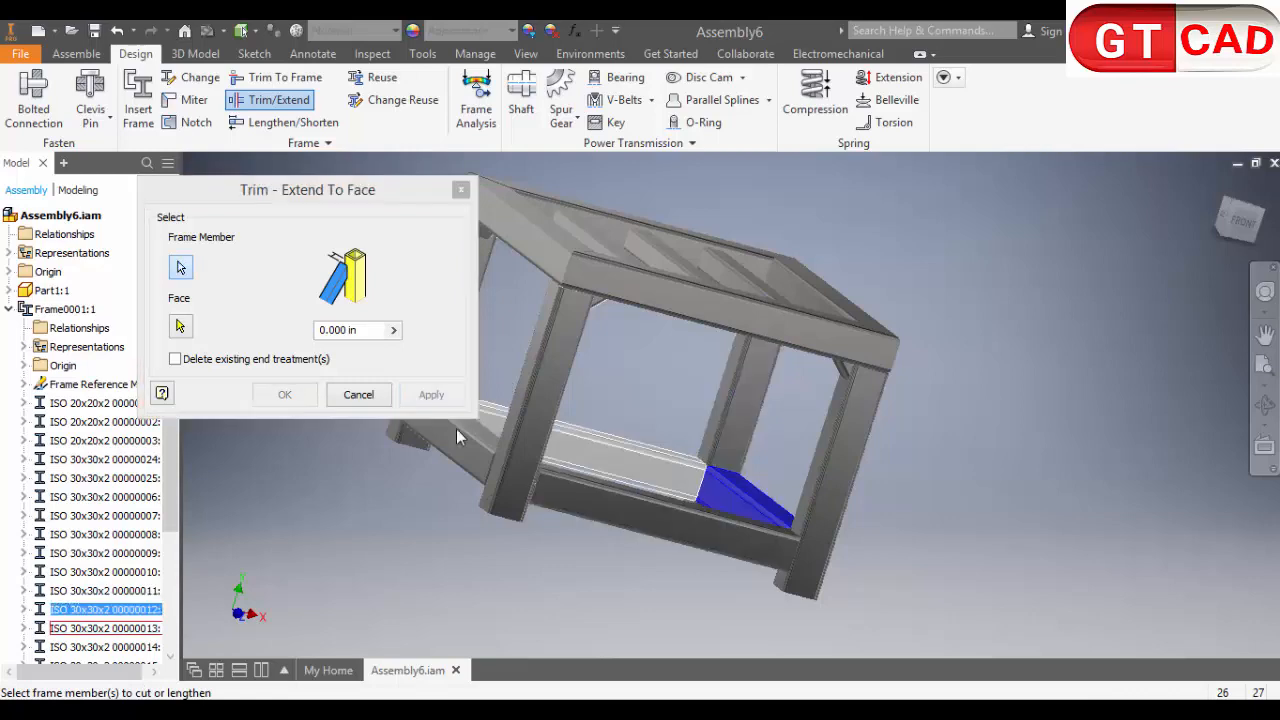
left_click(183, 327)
middle_click_drag(783, 525, 645, 547, "shift")
left_click(648, 540)
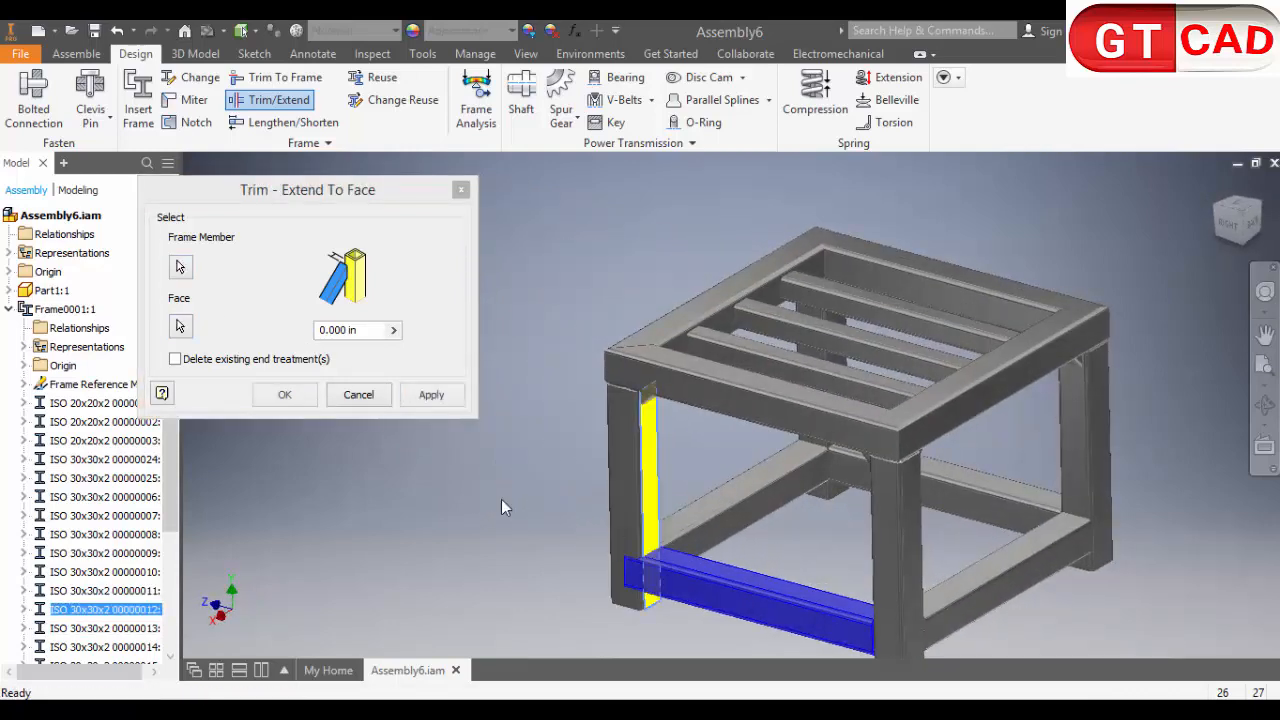
left_click(431, 395)
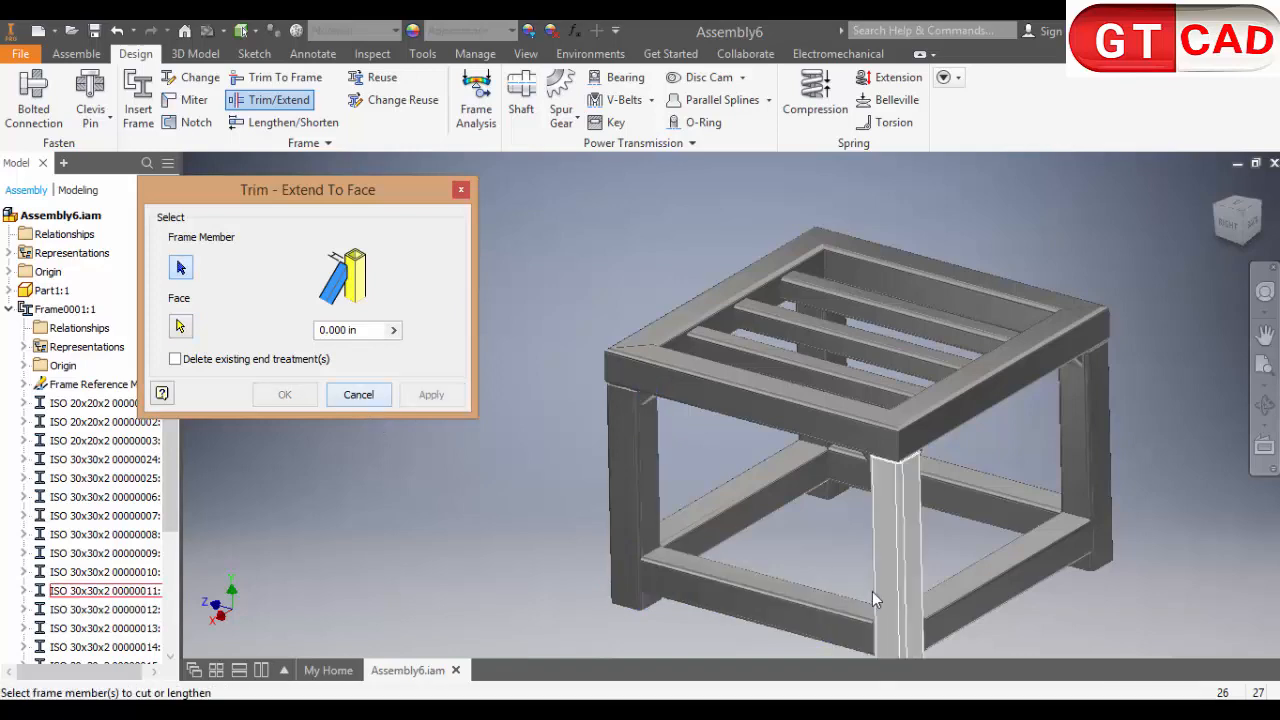
Trim the corner brace at the right side rail's front end to the adjoining face of the front-right leg, using a 0.000 in offset
middle_click_drag(872, 591, 954, 517, "shift")
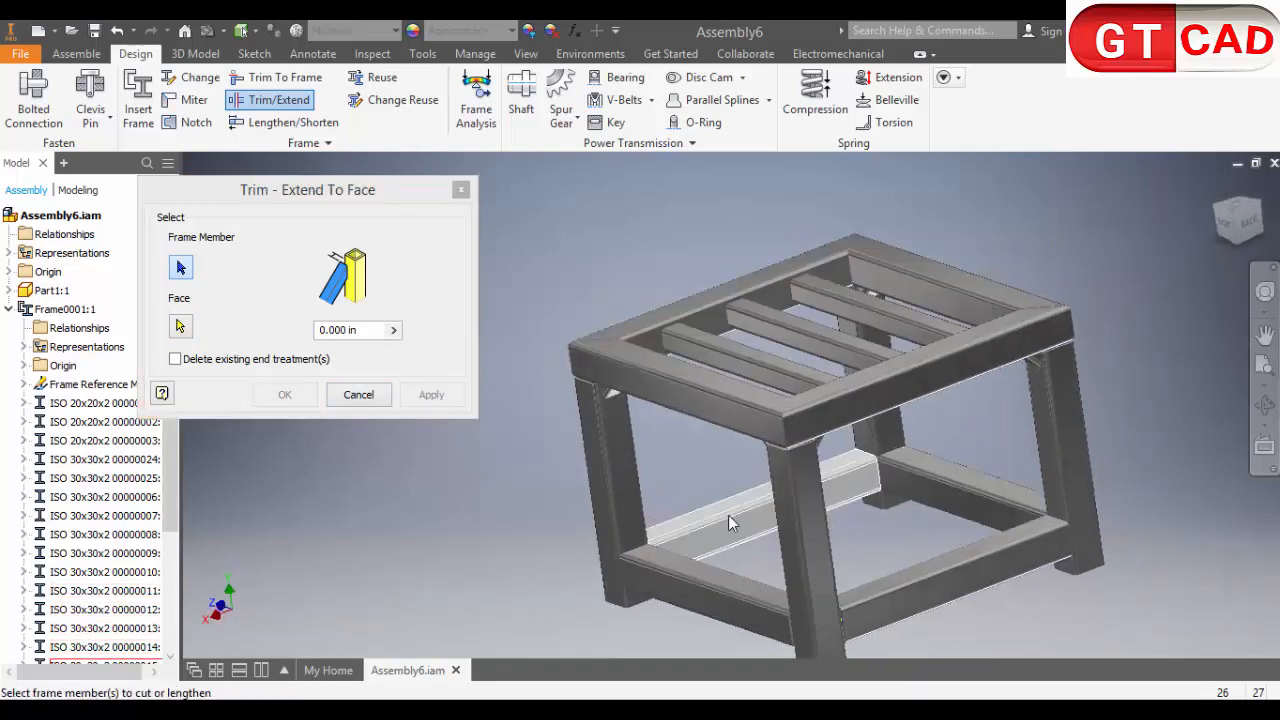
middle_click_drag(770, 516, 782, 374, "shift")
scroll(782, 374, "down", 3)
middle_click_drag(734, 338, 756, 366, "shift")
scroll(823, 381, "up", 3)
scroll(754, 365, "down", 4)
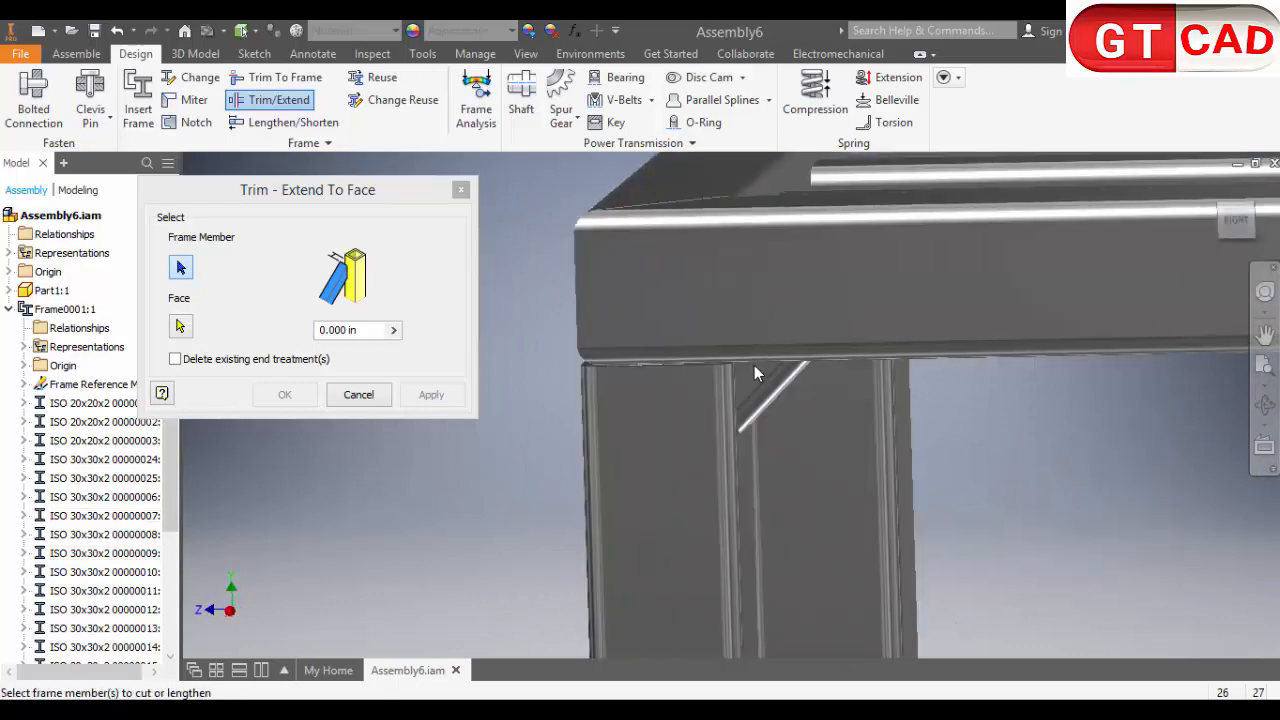
left_click(779, 405)
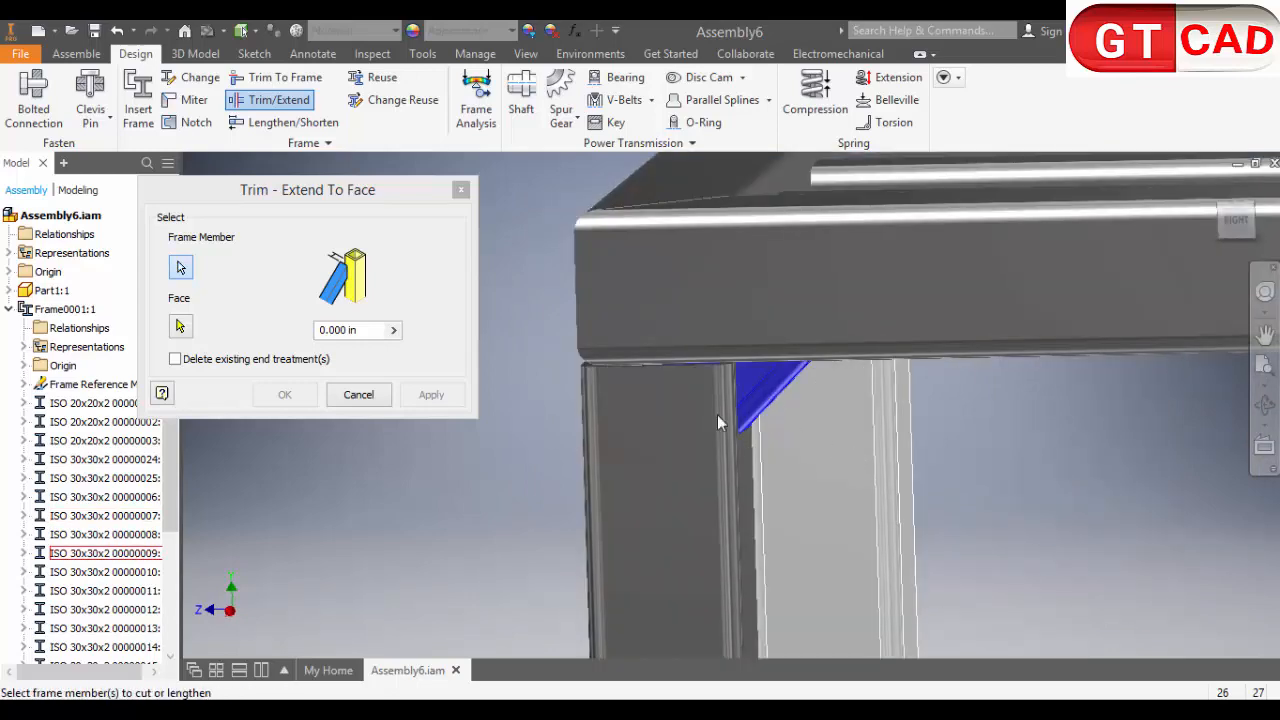
scroll(724, 410, "up", 4)
middle_click_drag(738, 397, 740, 368, "shift")
scroll(754, 361, "down", 4)
scroll(754, 368, "up", 3)
scroll(745, 367, "down", 3)
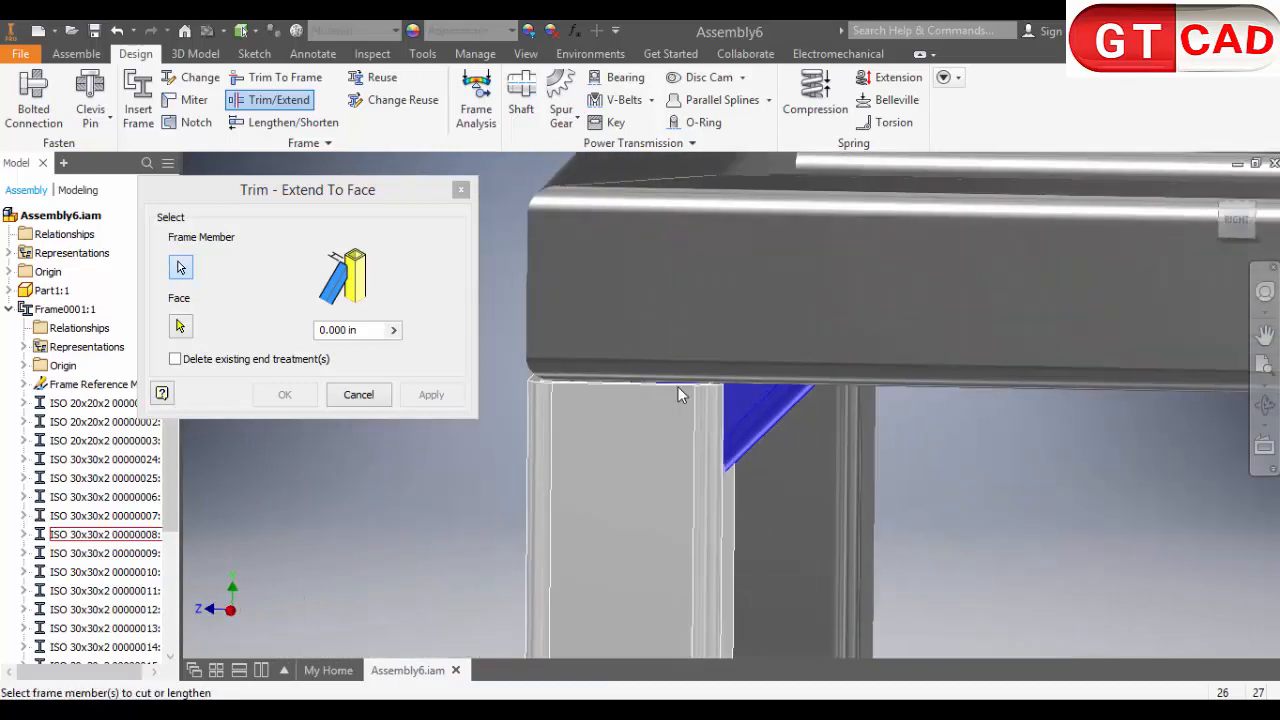
scroll(676, 392, "down", 2)
scroll(690, 378, "up", 3)
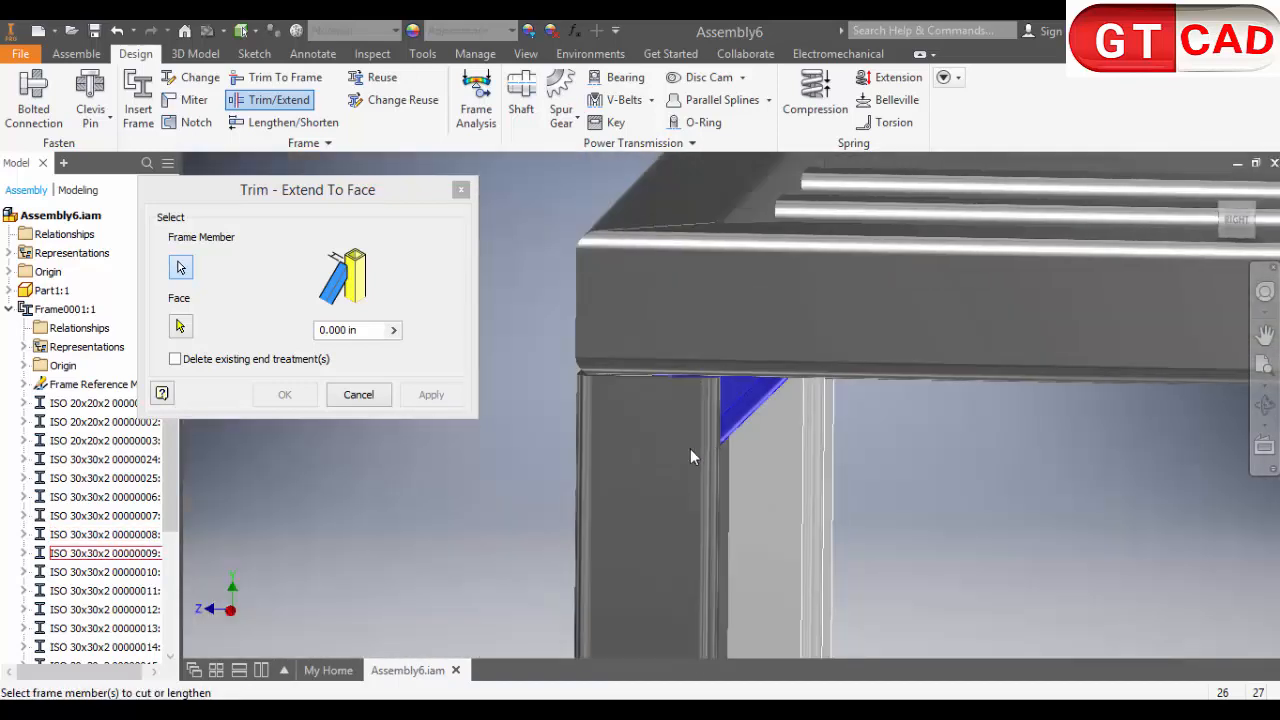
scroll(660, 472, "up", 2)
scroll(648, 428, "down", 3)
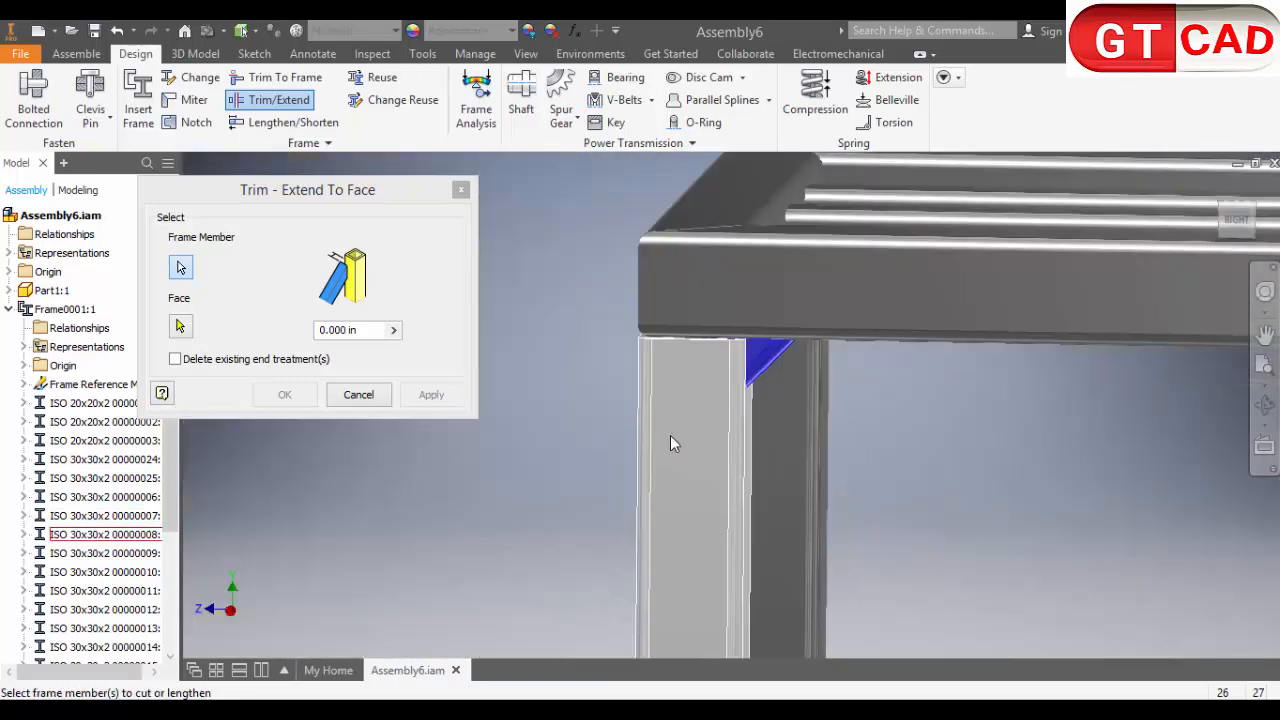
scroll(600, 385, "up", 2)
left_click(179, 327)
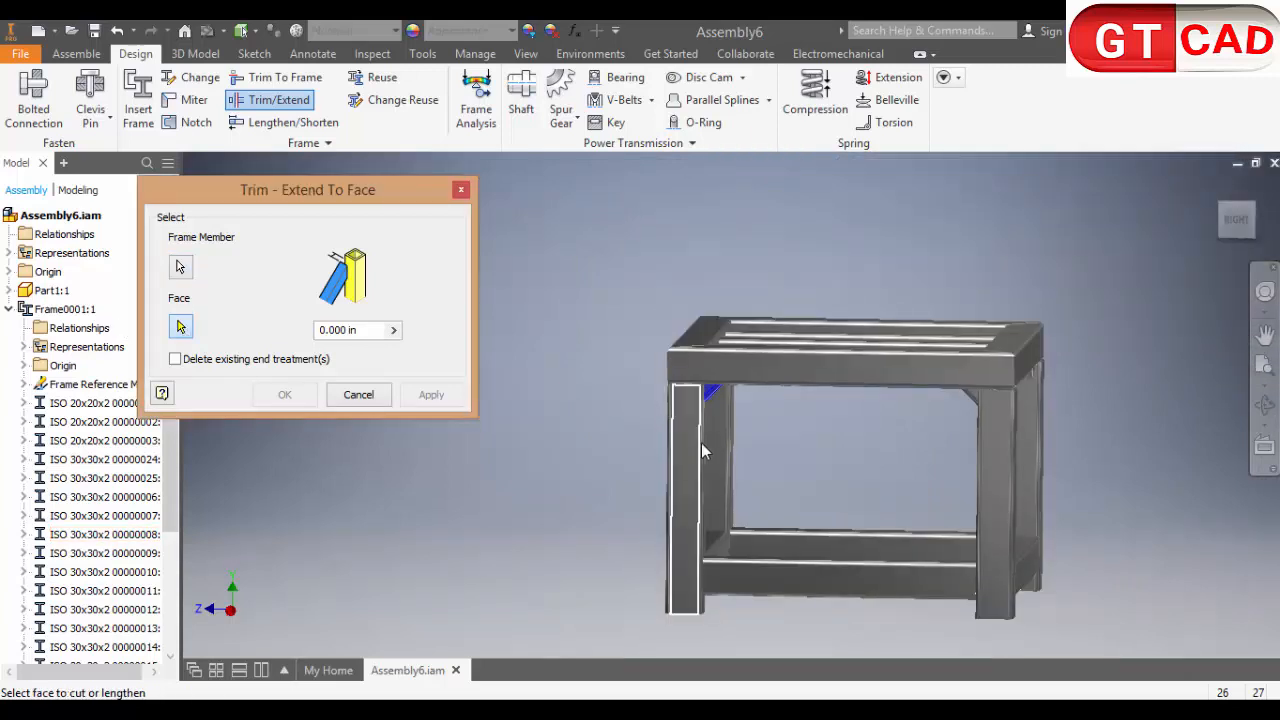
middle_click_drag(701, 443, 640, 397, "shift")
scroll(640, 397, "down", 3)
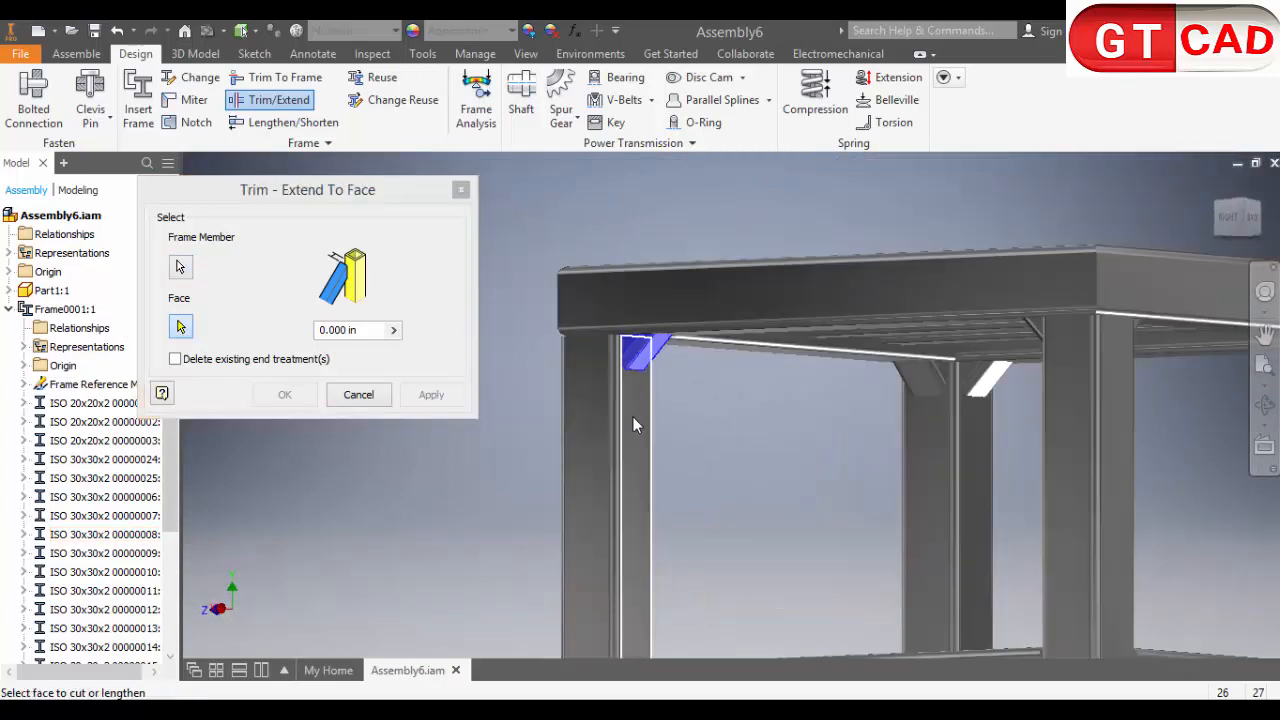
left_click(633, 420)
left_click(428, 395)
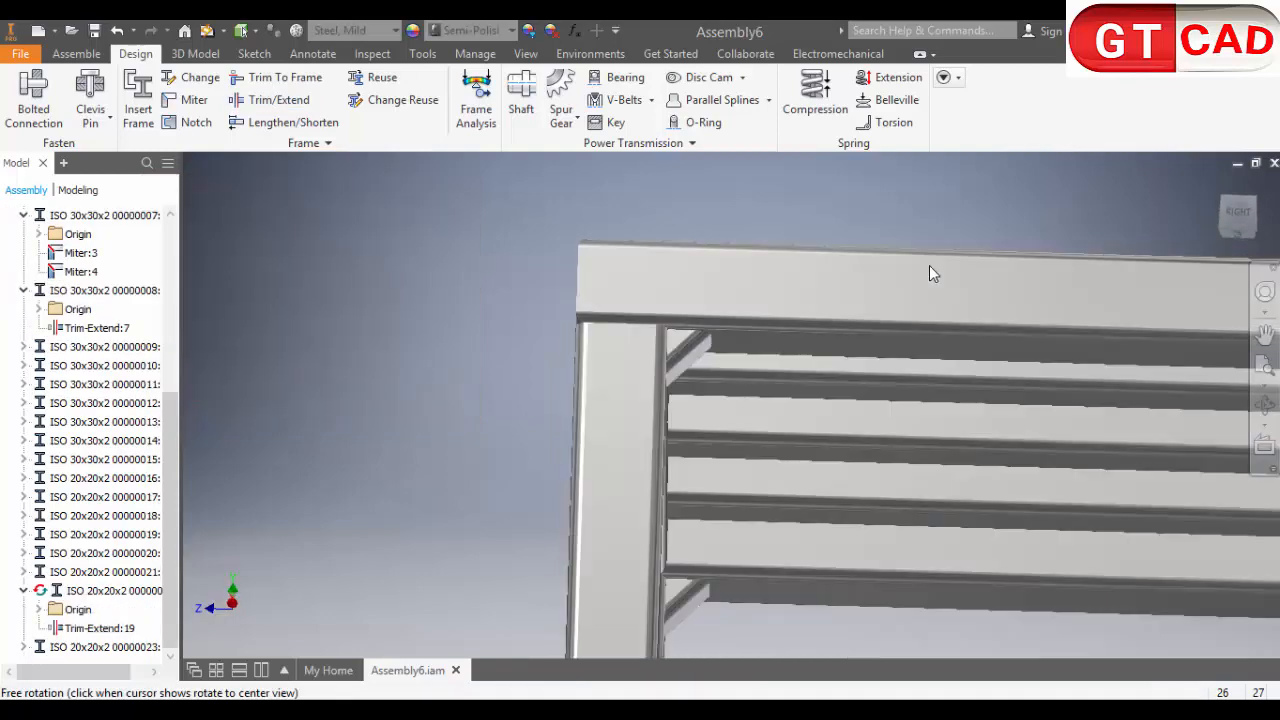
Trim the corner brace at the right side rail's rear end to the inner face of the rear-right leg
middle_click_drag(929, 265, 423, 296, "shift")
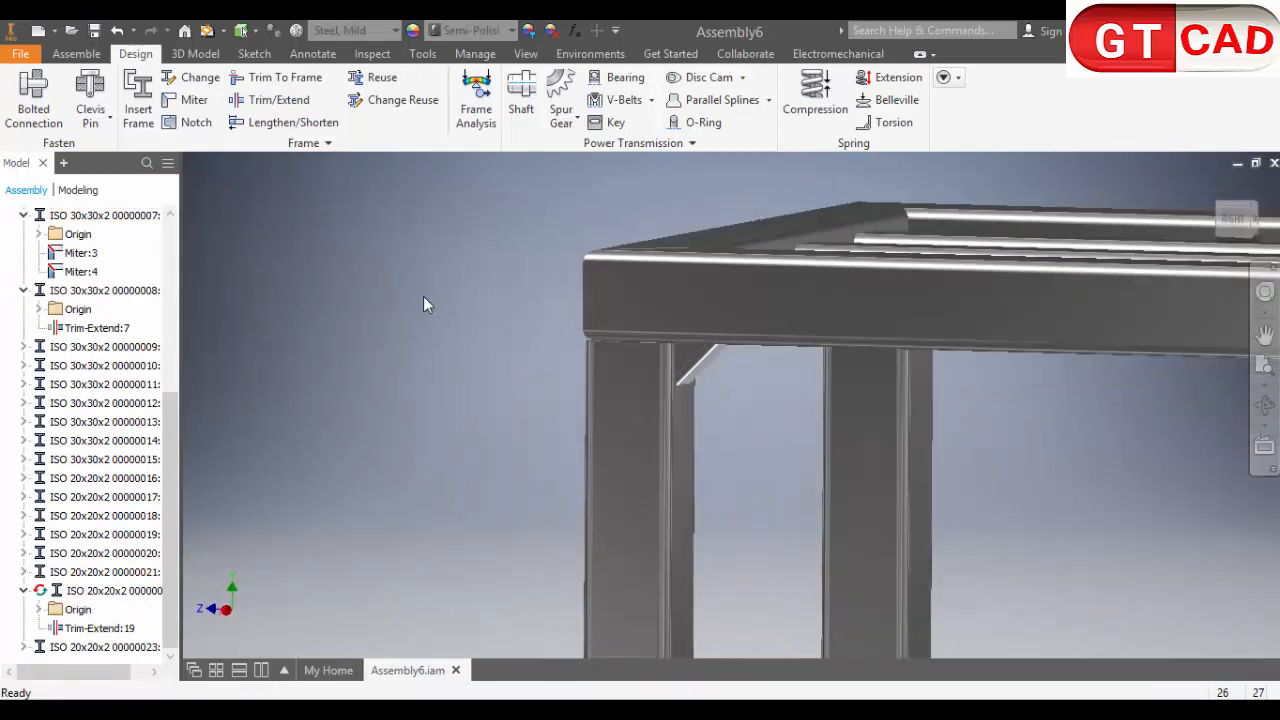
left_click(293, 110)
scroll(727, 368, "down", 5)
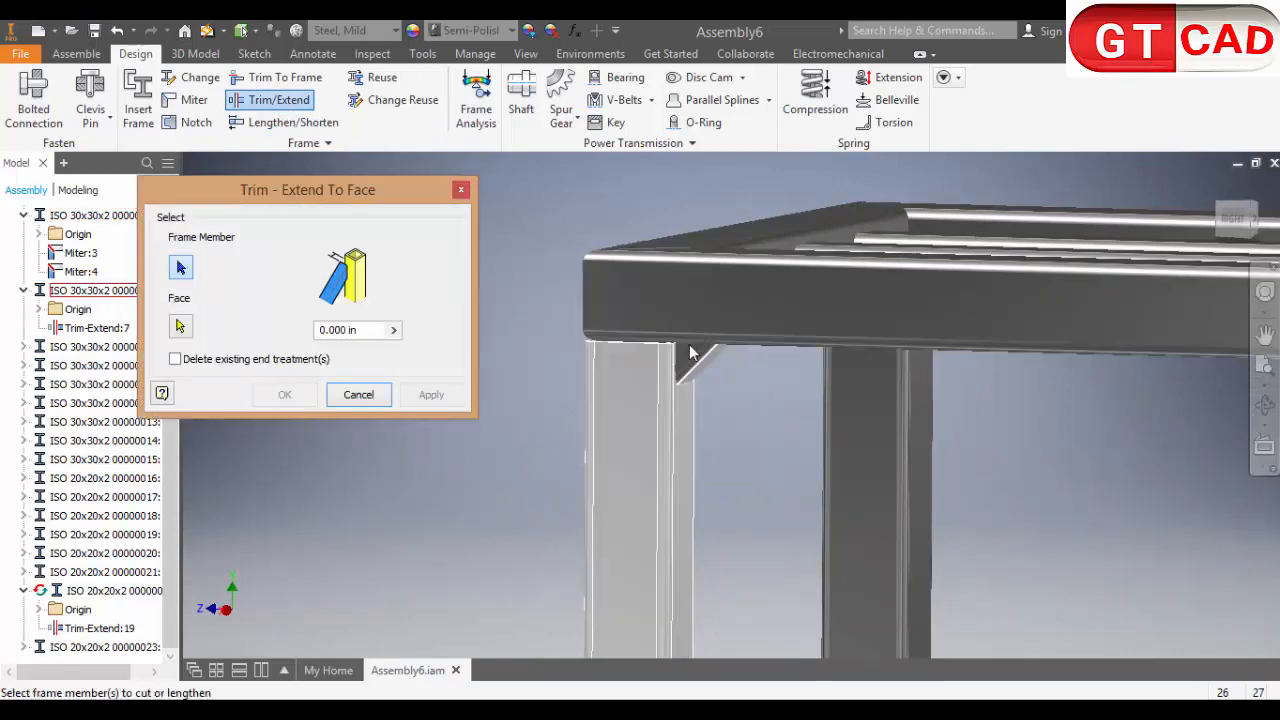
middle_click_drag(727, 368, 830, 367, "shift")
scroll(830, 368, "up", 5)
left_click(904, 397)
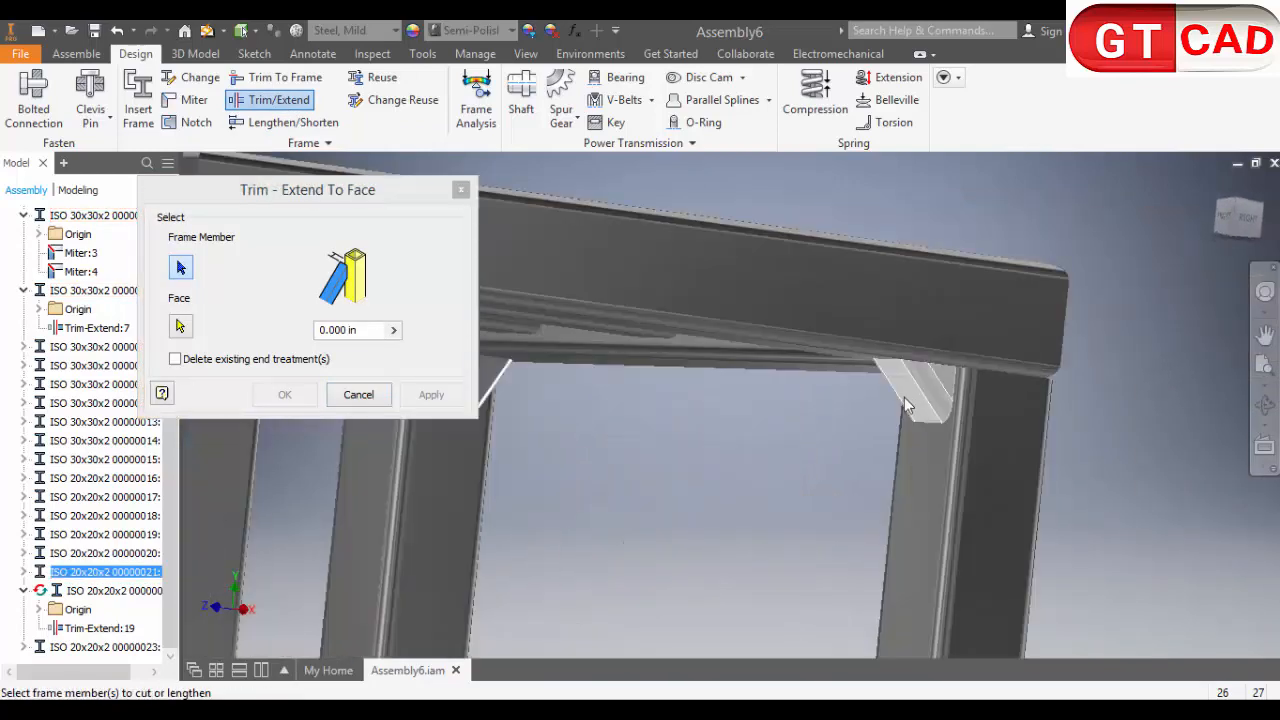
left_click(186, 331)
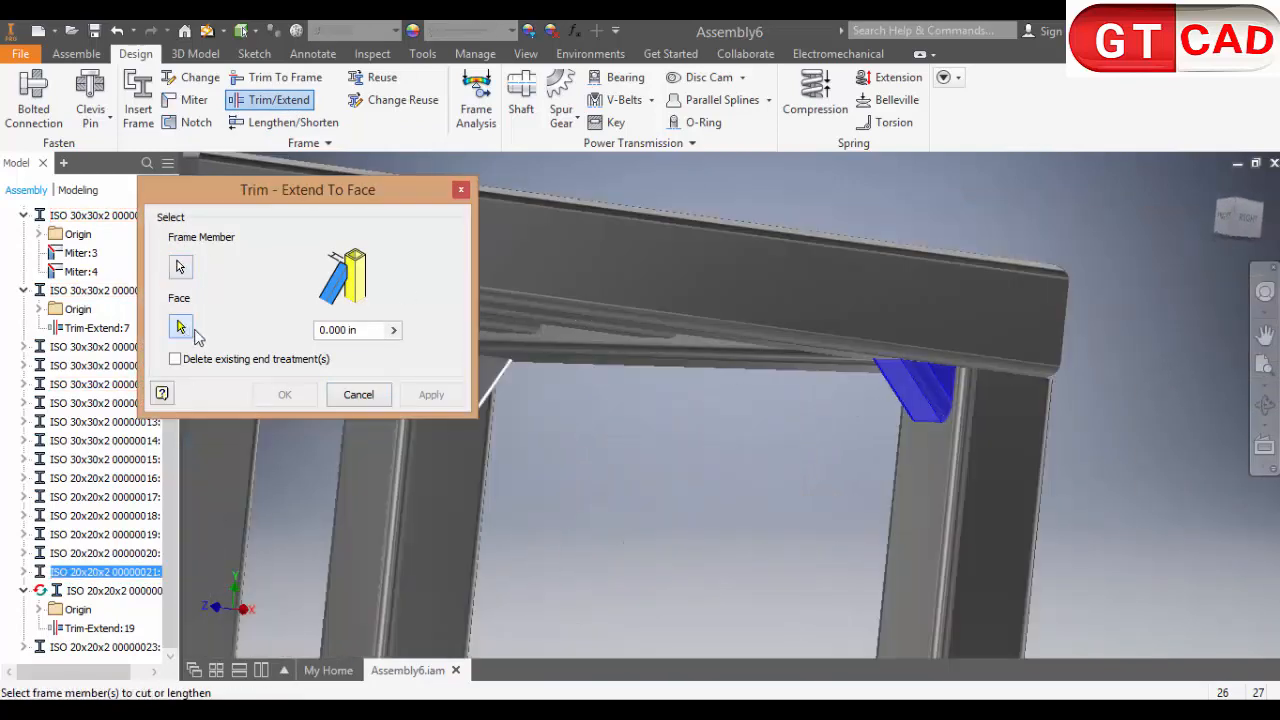
left_click(930, 433)
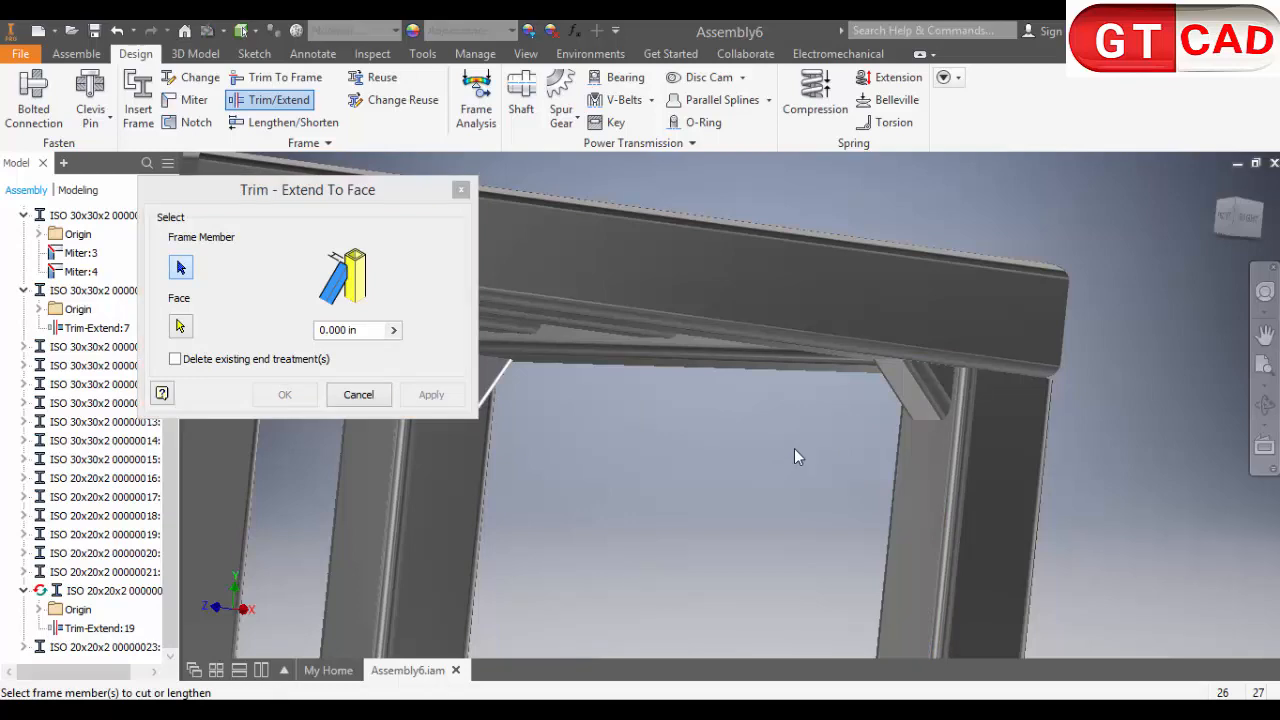
Trim the corner brace under the front top rail's right end to the inner face of the front-right leg
scroll(792, 449, "down", 3)
middle_click_drag(779, 442, 606, 446, "shift")
scroll(710, 431, "up", 3)
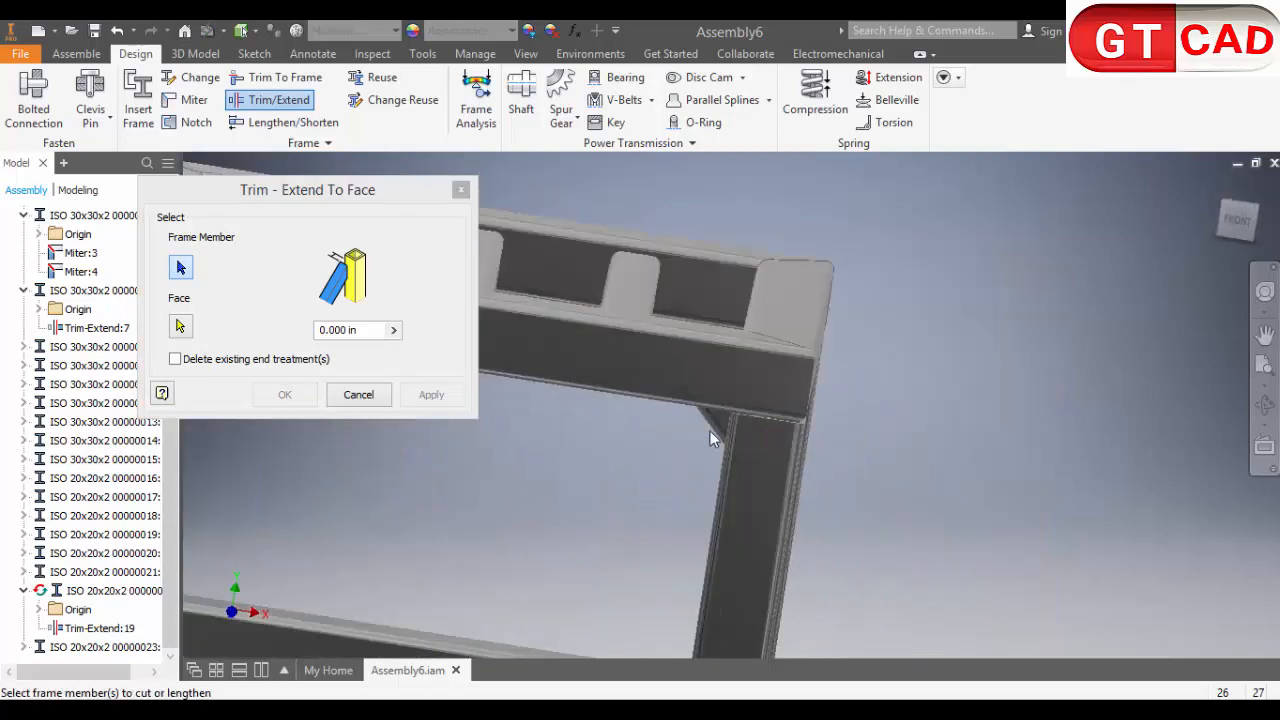
middle_click_drag(712, 416, 729, 438, "shift")
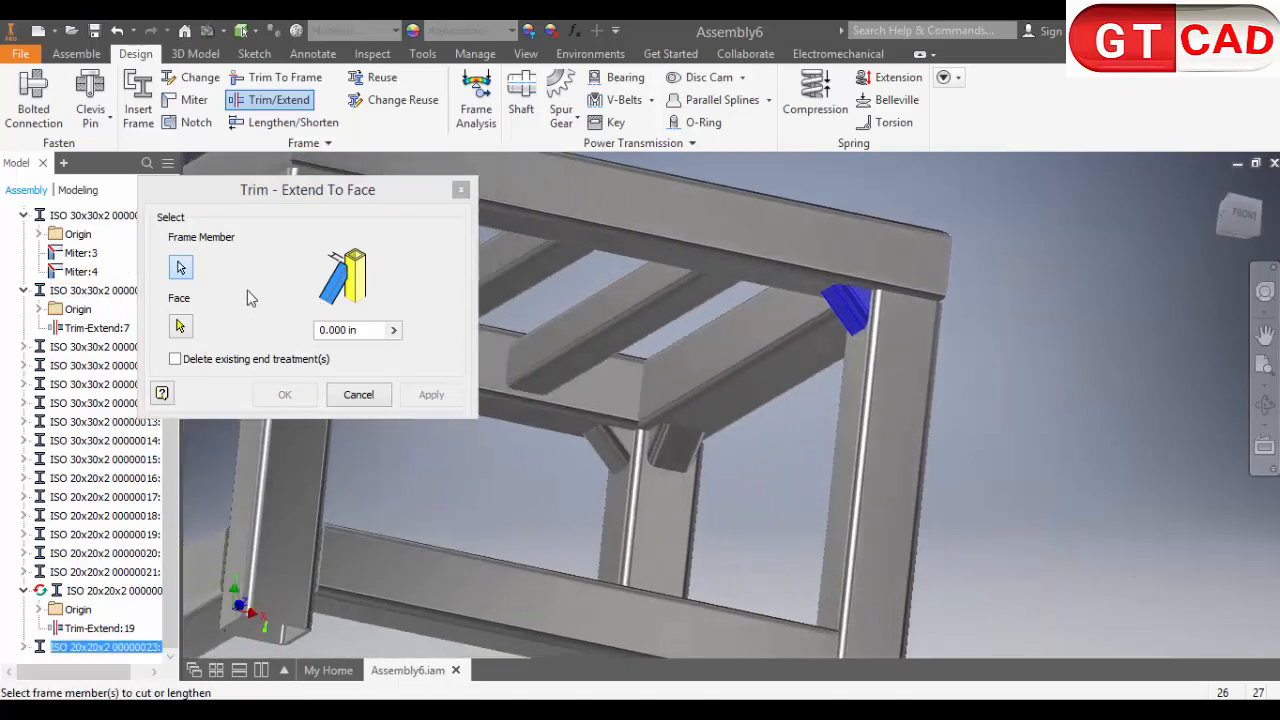
left_click(846, 359)
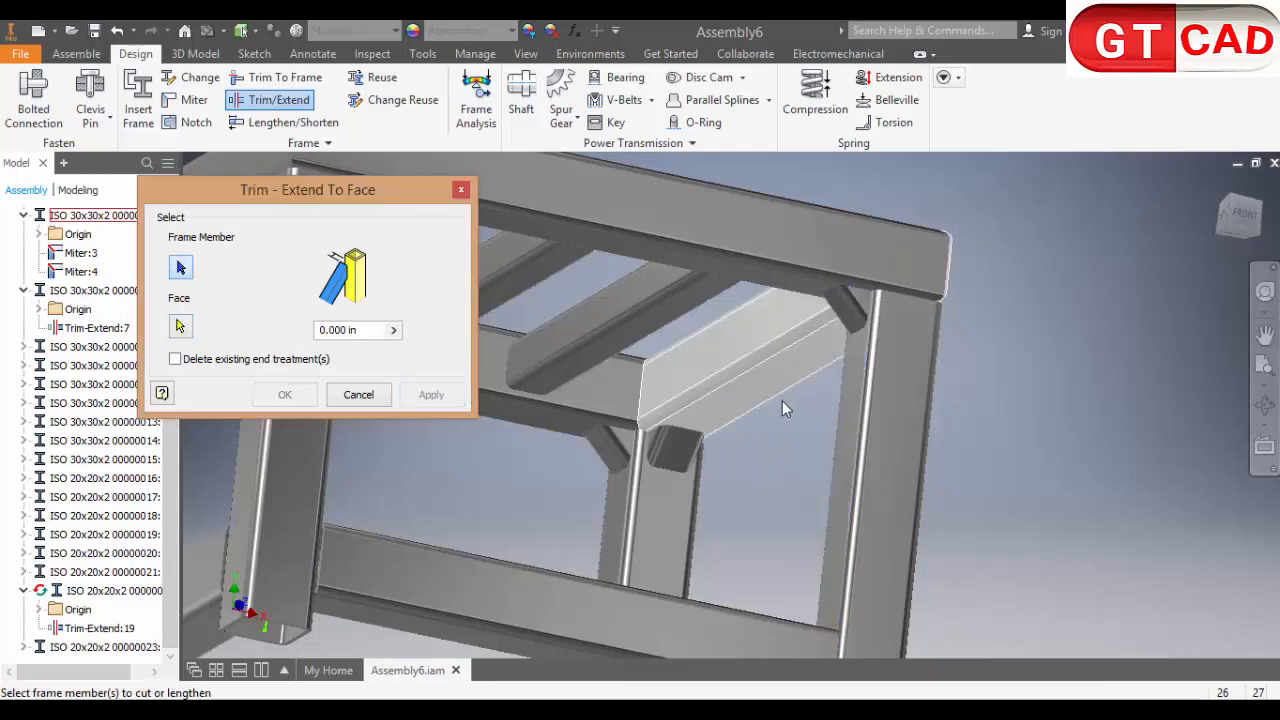
Trim the corner brace under the front top rail's left end to the inner face of the front-left leg
middle_click_drag(782, 400, 800, 430, "shift")
middle_click_drag(800, 430, 651, 275)
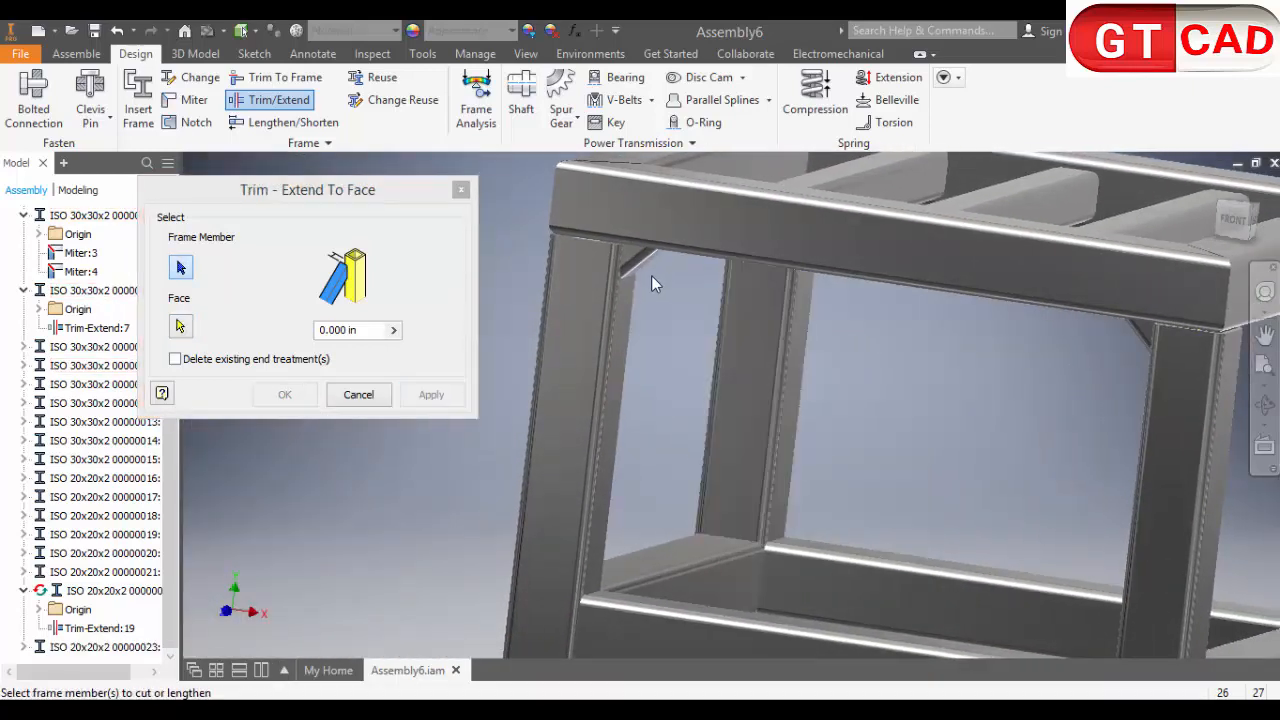
left_click(616, 338)
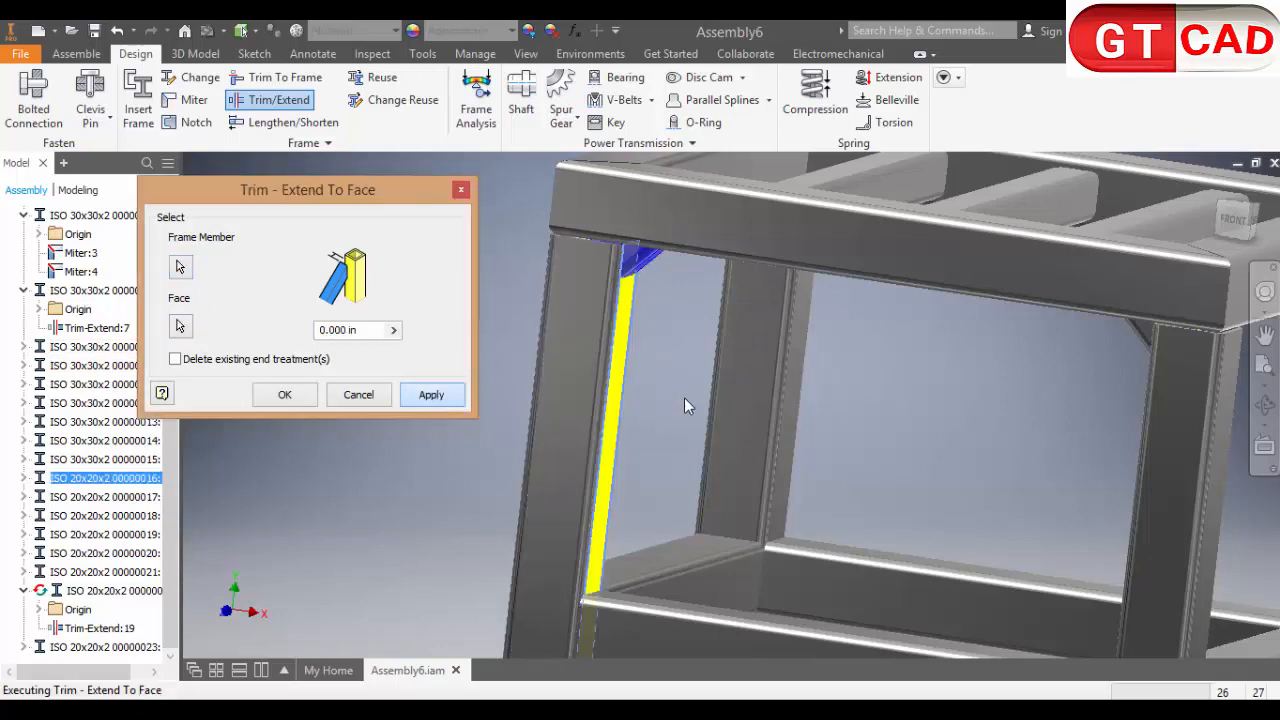
Trim the corner brace at the left side rail's front end to the inner face of the front-left leg
middle_click_drag(575, 388, 393, 321, "shift")
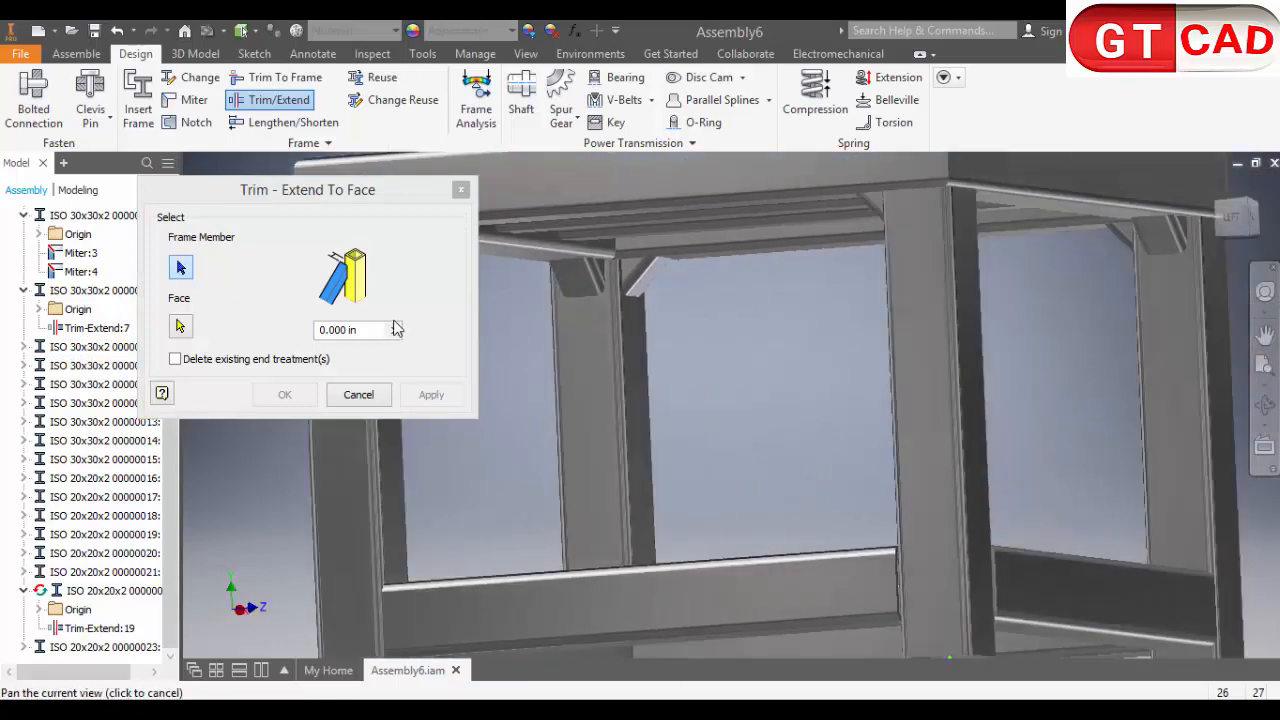
middle_click_drag(846, 197, 550, 282, "shift")
left_click(182, 328)
middle_click_drag(894, 359, 1171, 302, "shift")
left_click(1203, 303)
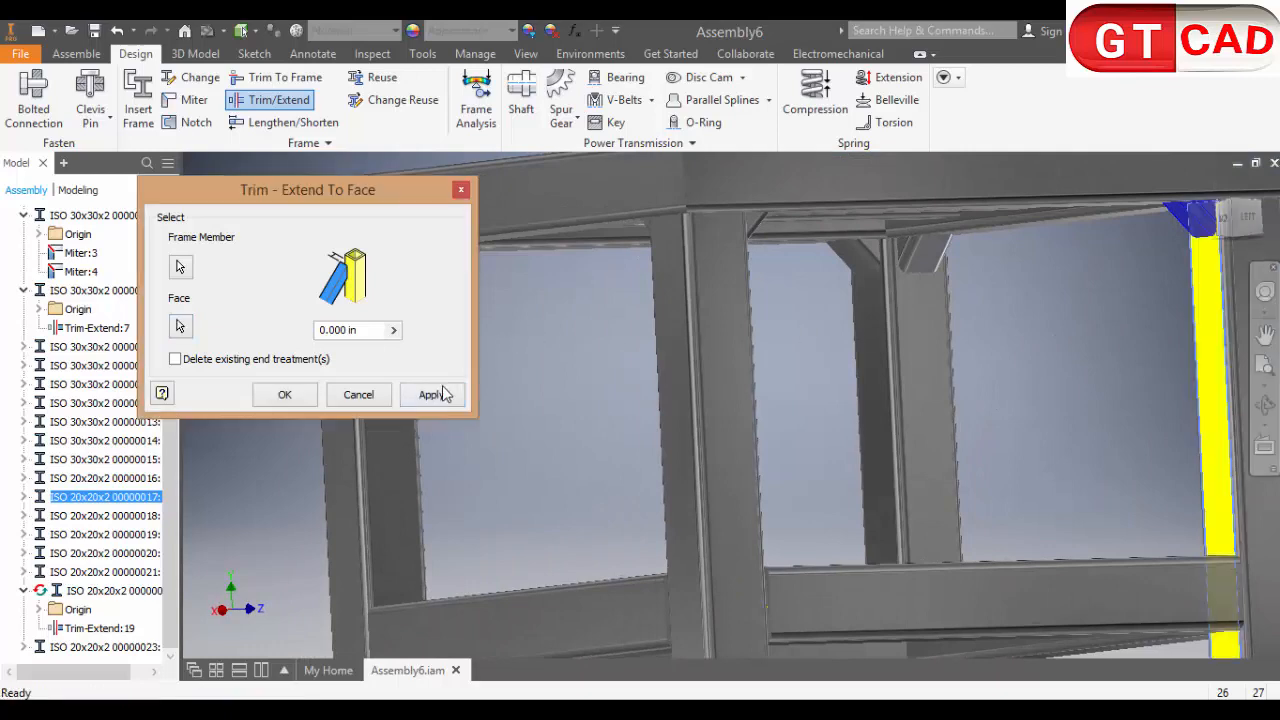
Apply the trim on corner brace ISO 20x20x2 00000017, then trim brace 00000018 to the inner face of its adjoining leg
key("Return")
middle_click_drag(818, 349, 1008, 305, "shift")
left_click(611, 358)
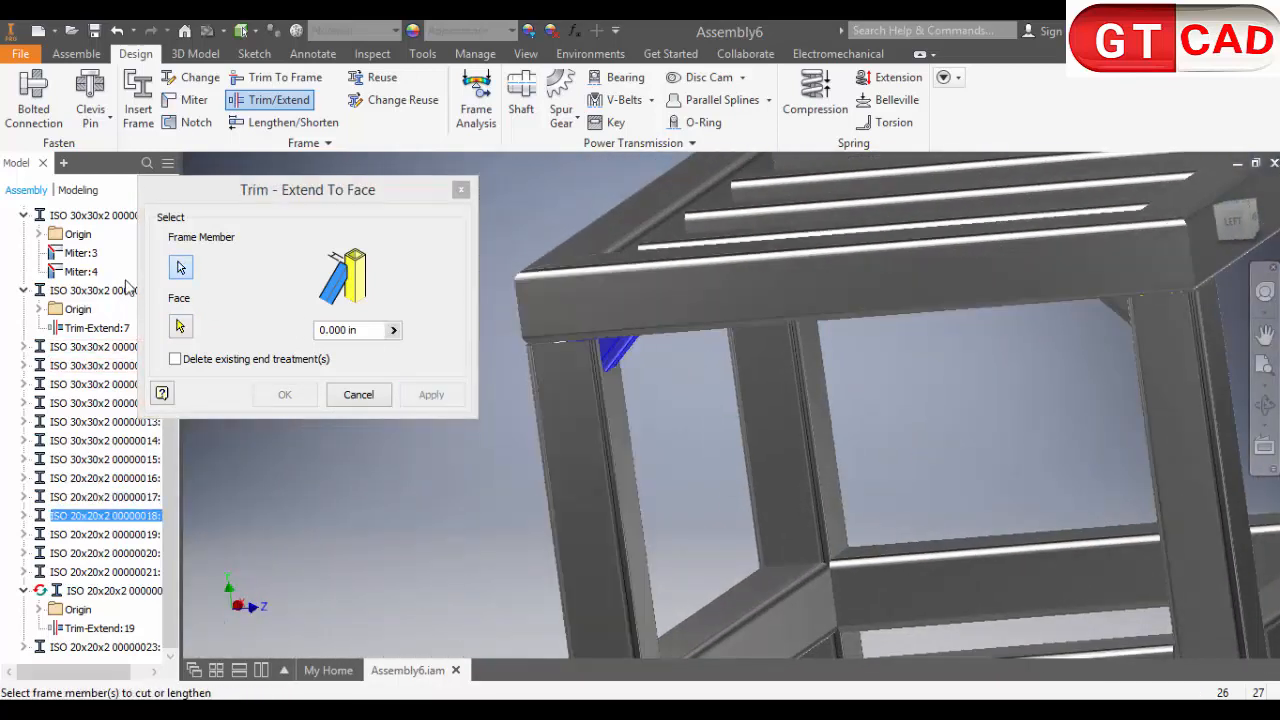
left_click(613, 393)
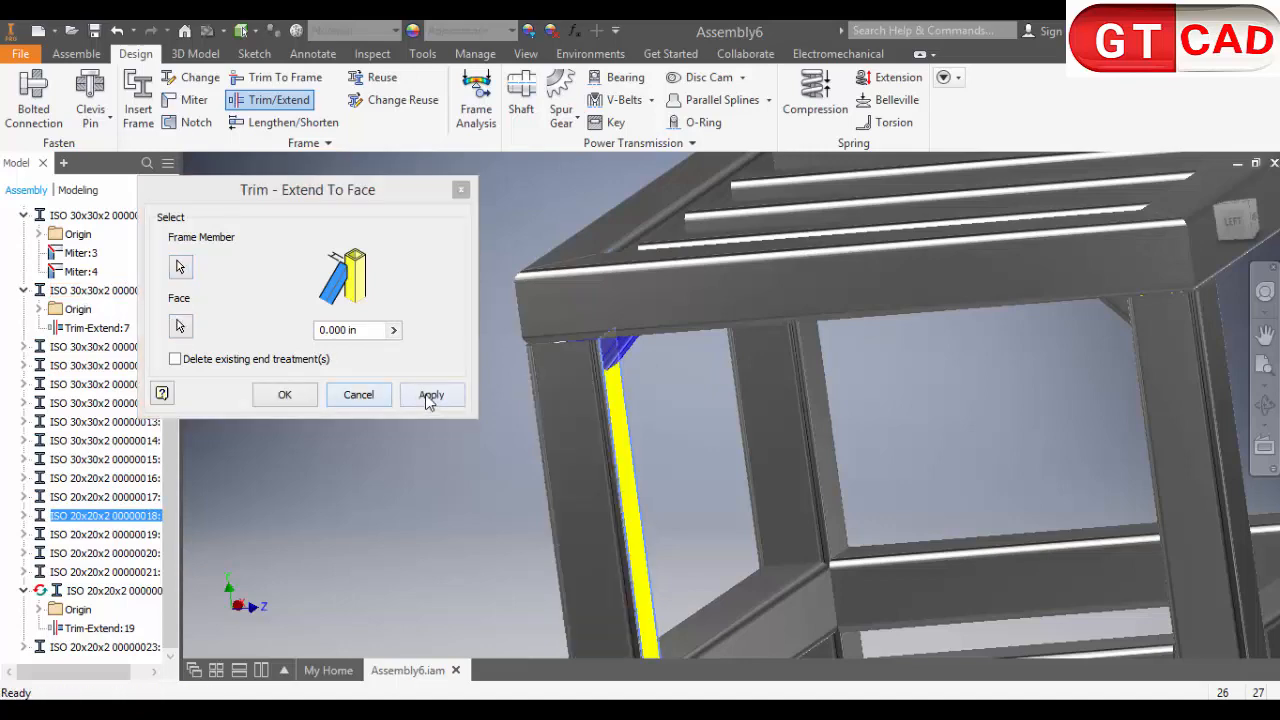
left_click(429, 396)
Trim corner brace ISO 20x20x2 00000019 to the face of its adjoining table leg
middle_click_drag(727, 390, 808, 298, "shift")
scroll(711, 361, "up", 4)
scroll(808, 298, "down", 4)
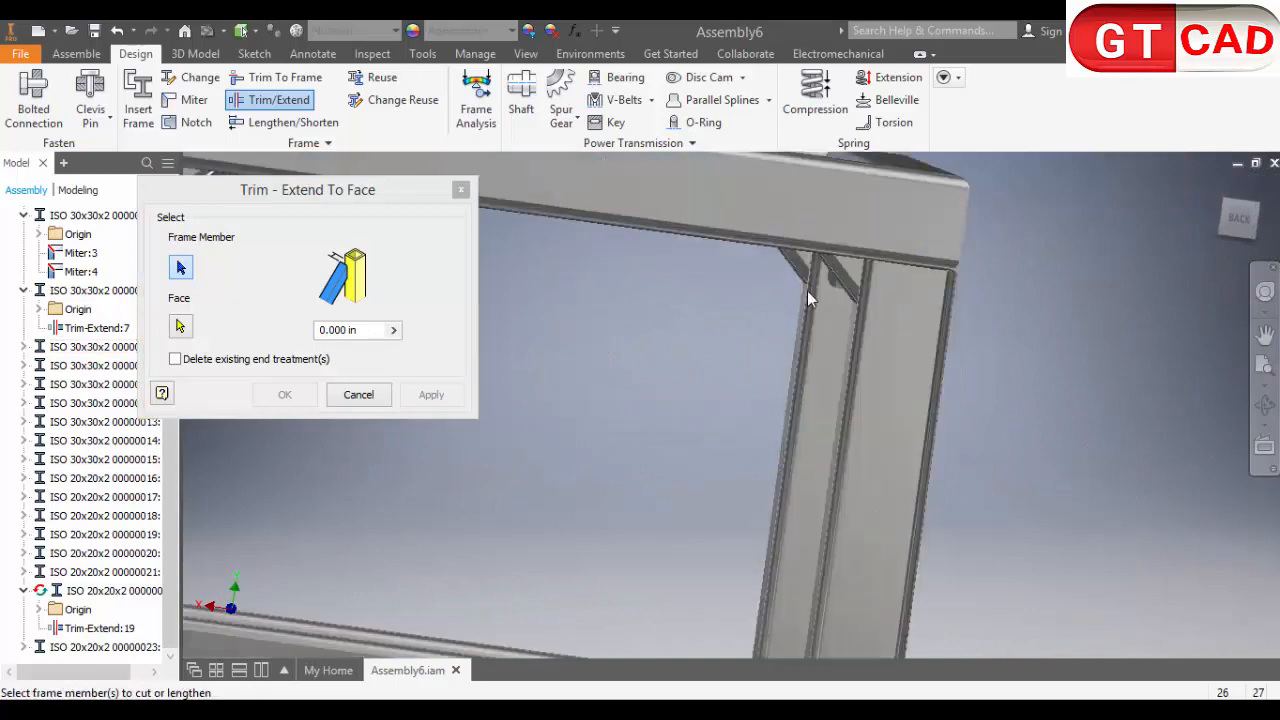
left_click(836, 269)
left_click(182, 330)
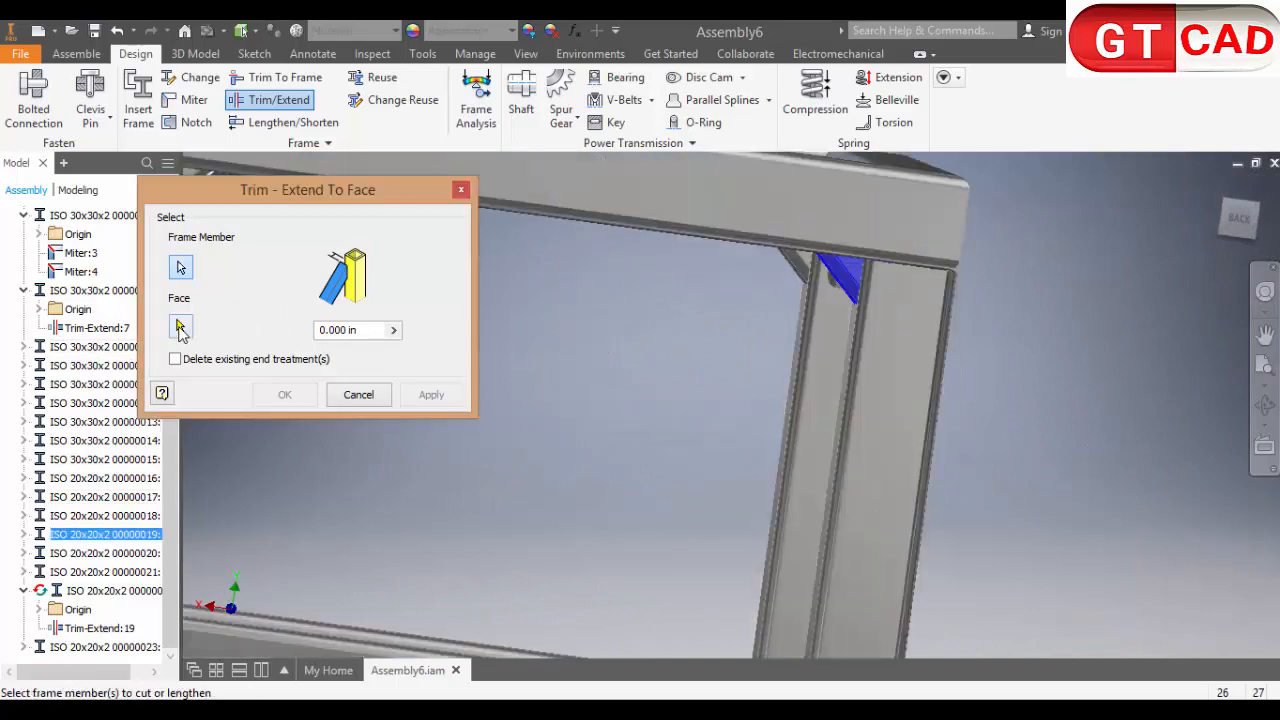
middle_click_drag(539, 377, 733, 376, "shift")
left_click(897, 356)
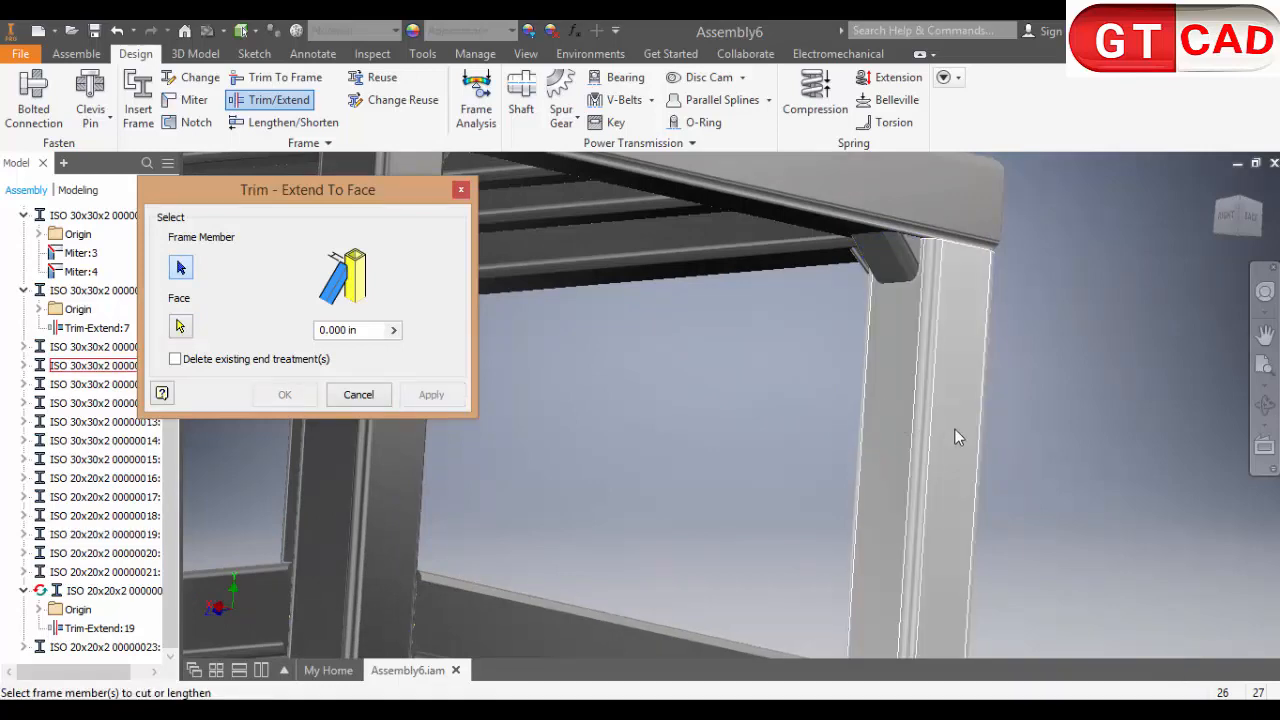
Trim corner brace ISO 20x20x2 00000020 to the inner face of its adjoining leg and end the Trim/Extend command
scroll(904, 467, "down", 3)
middle_click_drag(904, 467, 848, 485)
scroll(967, 448, "down", 4)
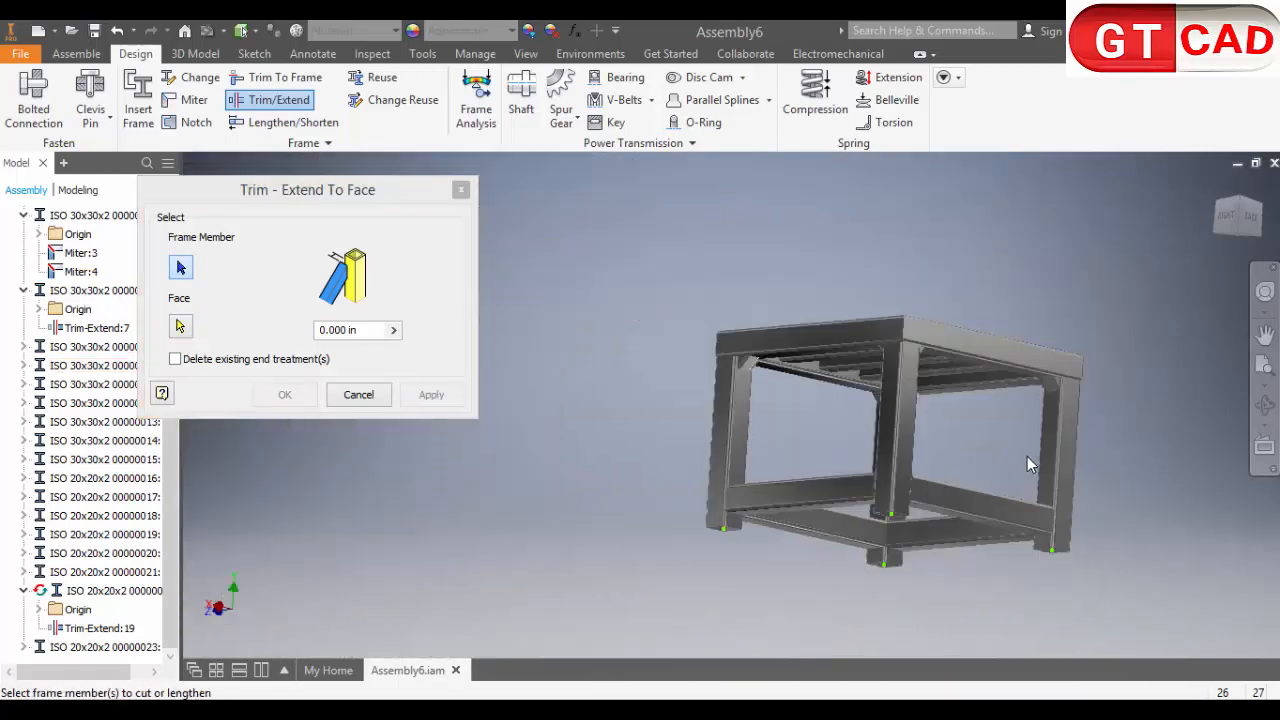
middle_click_drag(1027, 456, 790, 405, "shift")
scroll(818, 385, "up", 4)
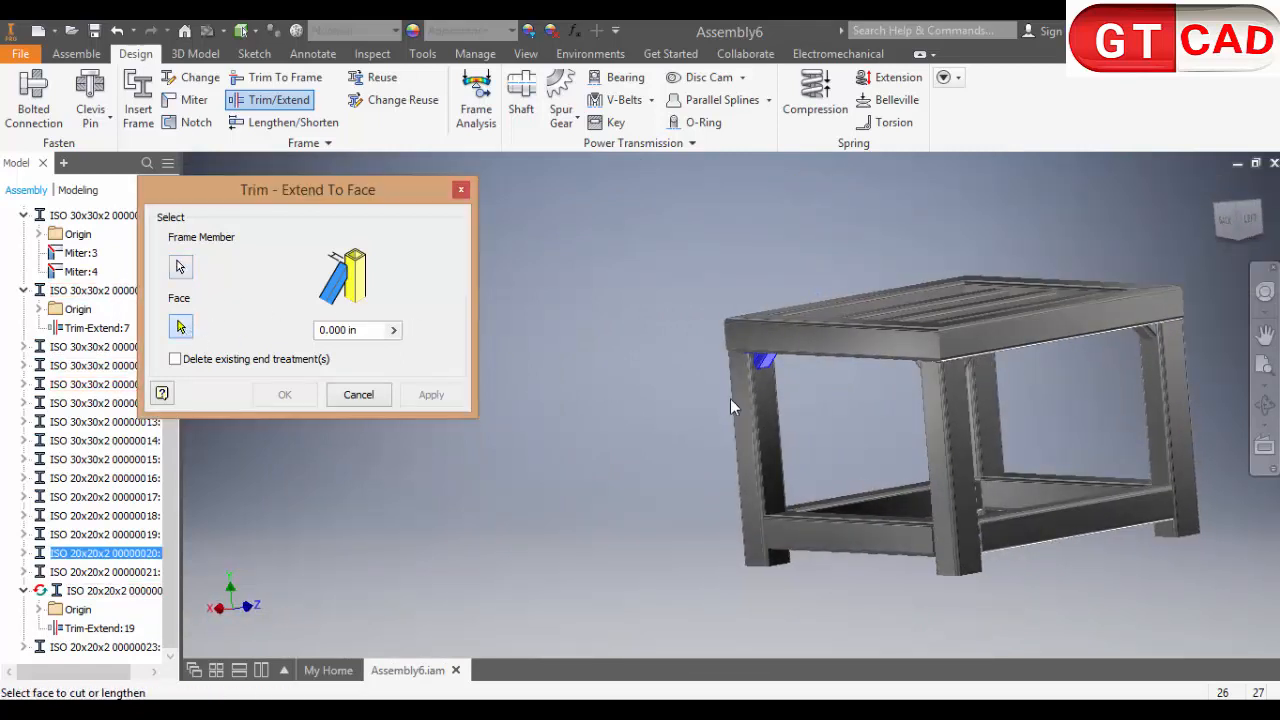
left_click(762, 410)
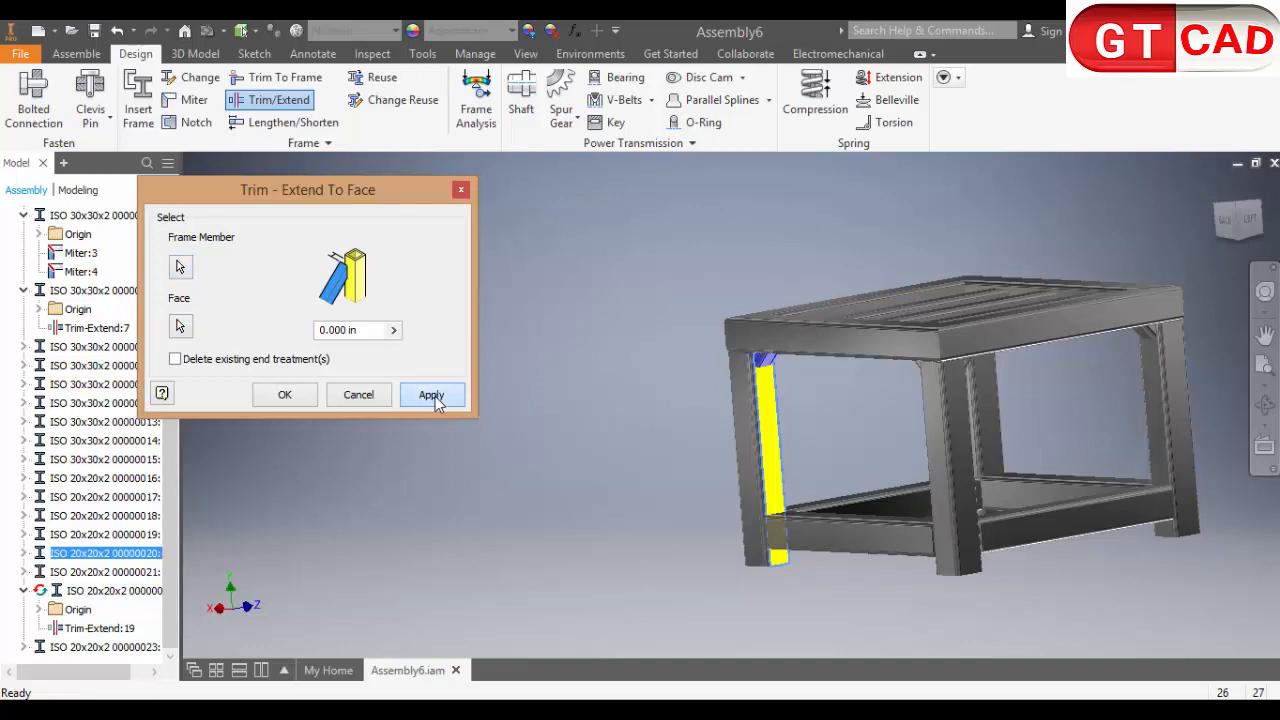
left_click(431, 395)
middle_click_drag(760, 400, 975, 370, "shift")
scroll(975, 370, "down", 5)
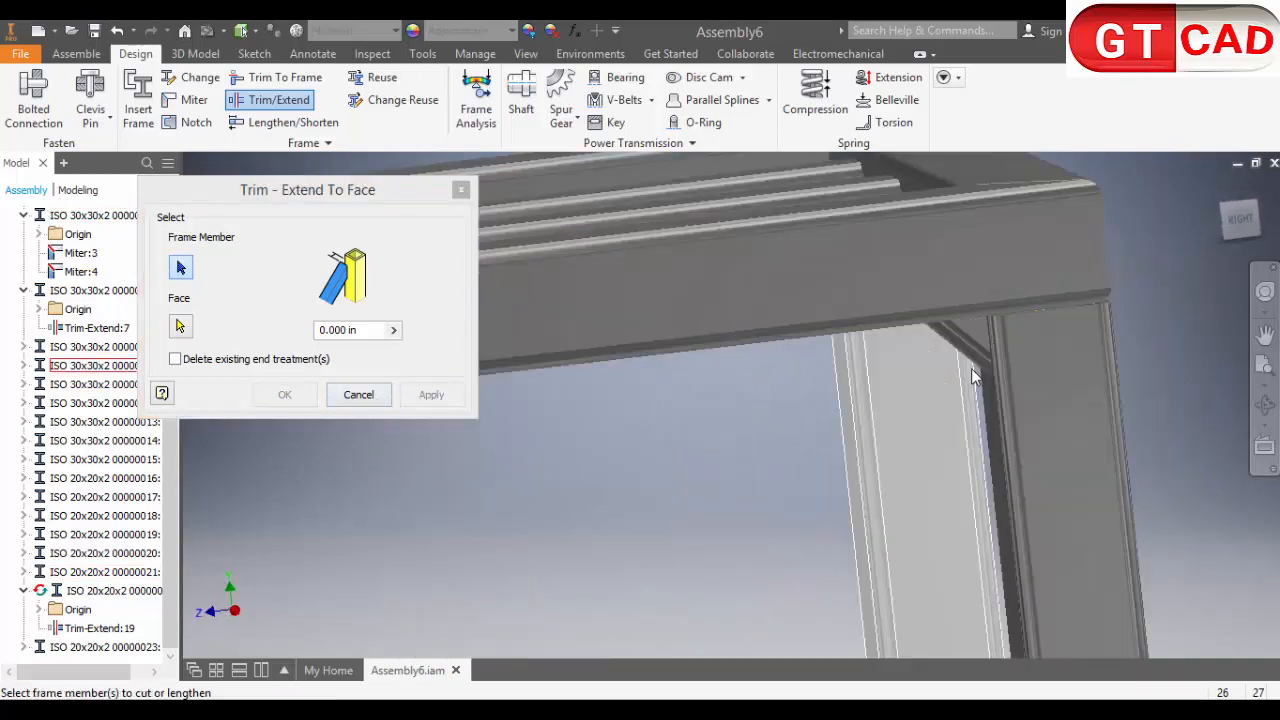
scroll(580, 371, "up", 8)
key("Escape")
Look over the frame, and examine the Part2 base plate dimensions in the Assembly1.pdf drawing in Foxit Reader
middle_click_drag(857, 380, 1037, 575, "shift")
scroll(848, 553, "up", 3)
middle_click_drag(810, 531, 937, 686, "shift")
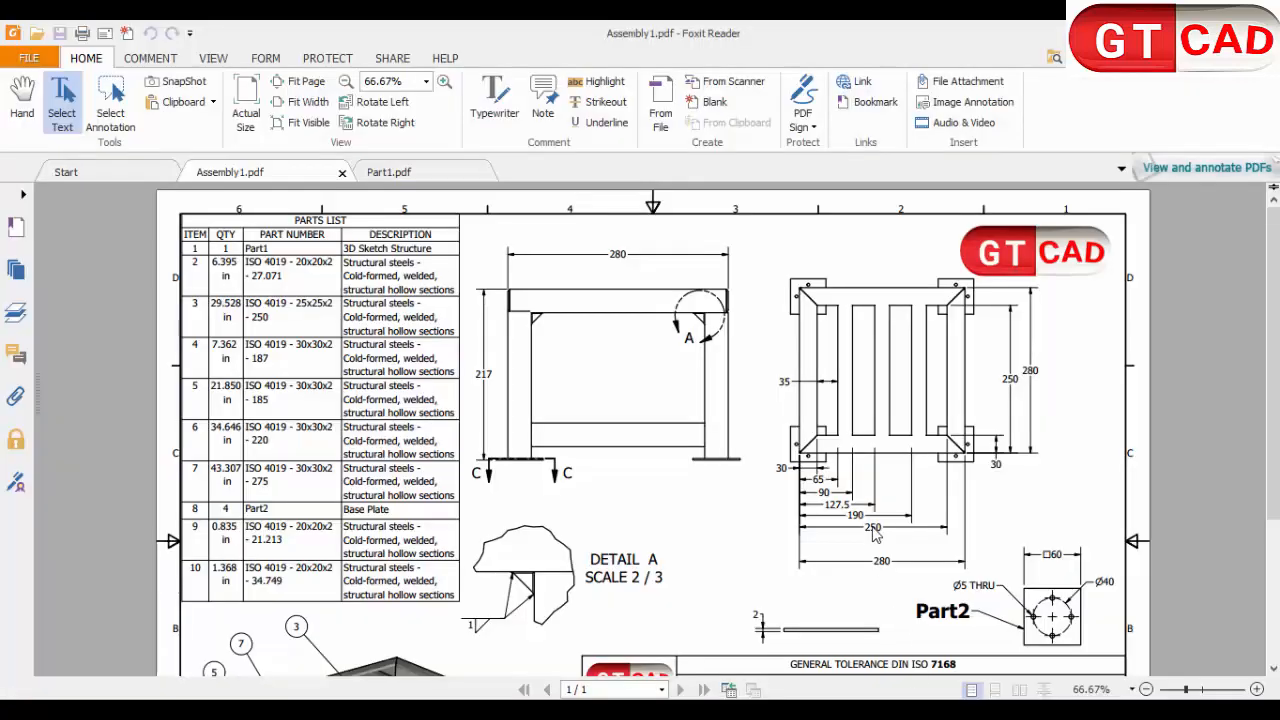
scroll(926, 562, "down", 2)
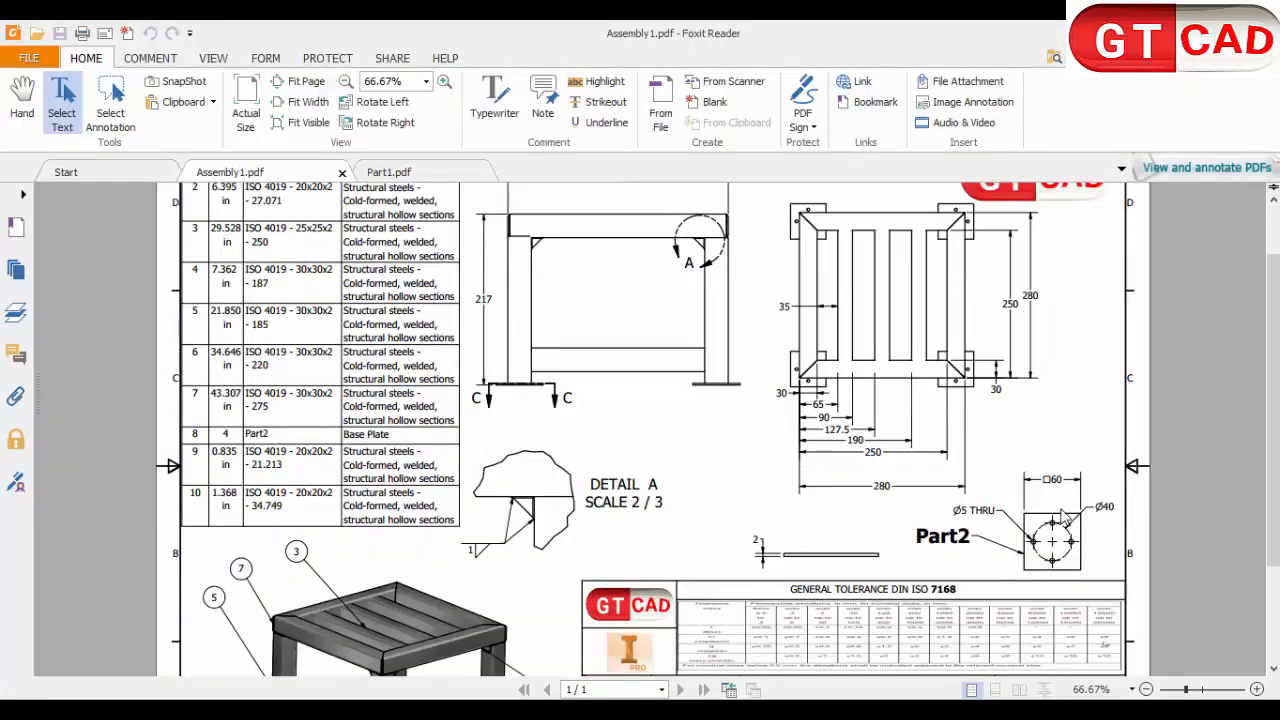
scroll(1065, 515, "up", 2, "ctrl")
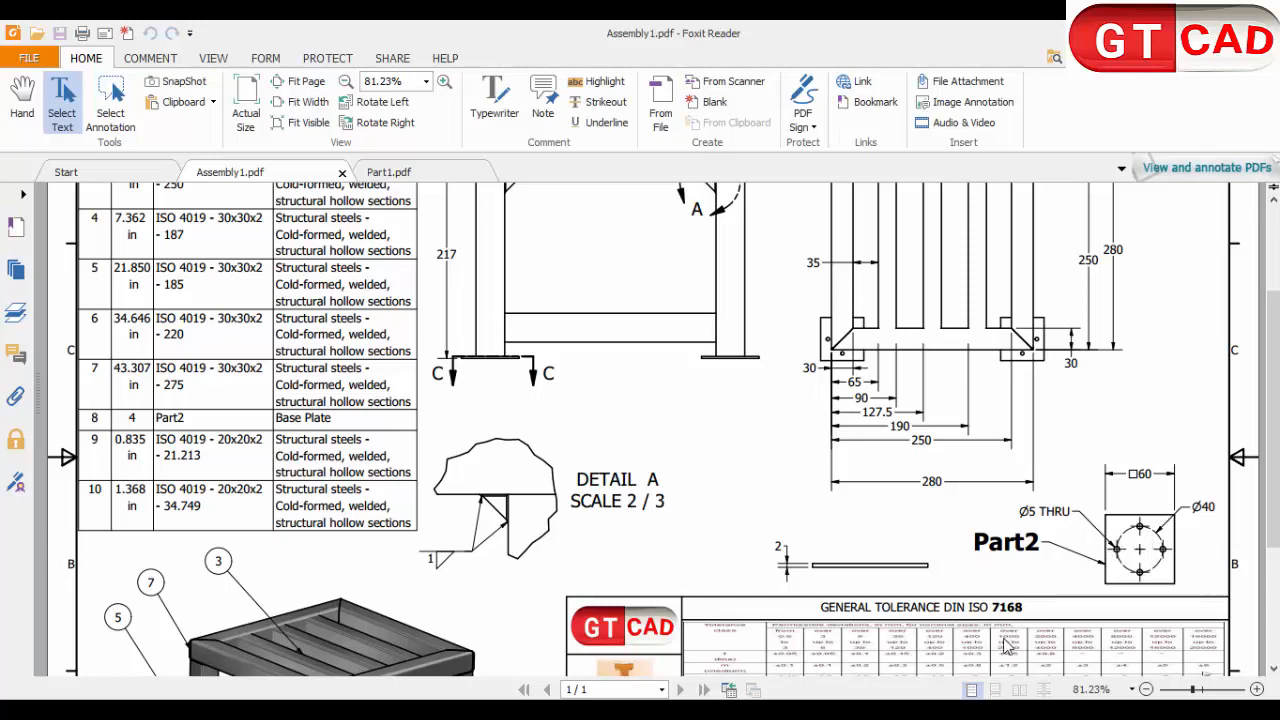
Switch to Inventor and create a new part from the Standard.ipt template
left_click(822, 711)
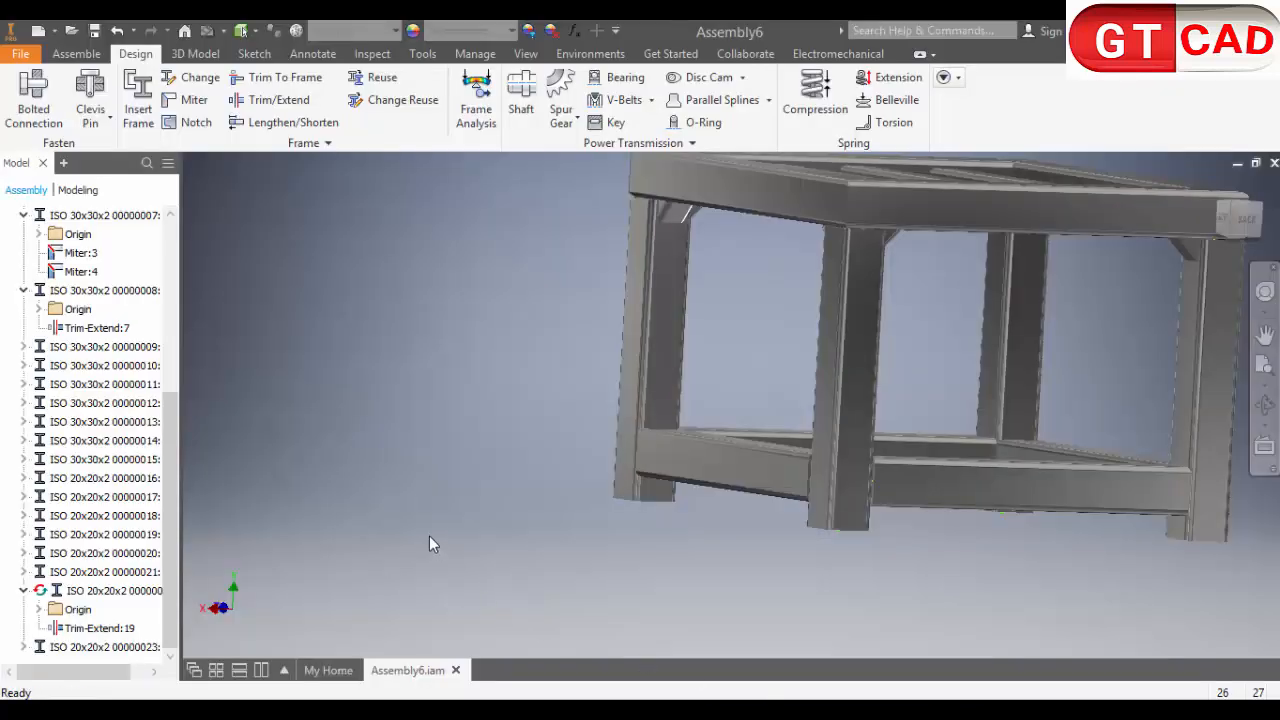
key("ctrl+n")
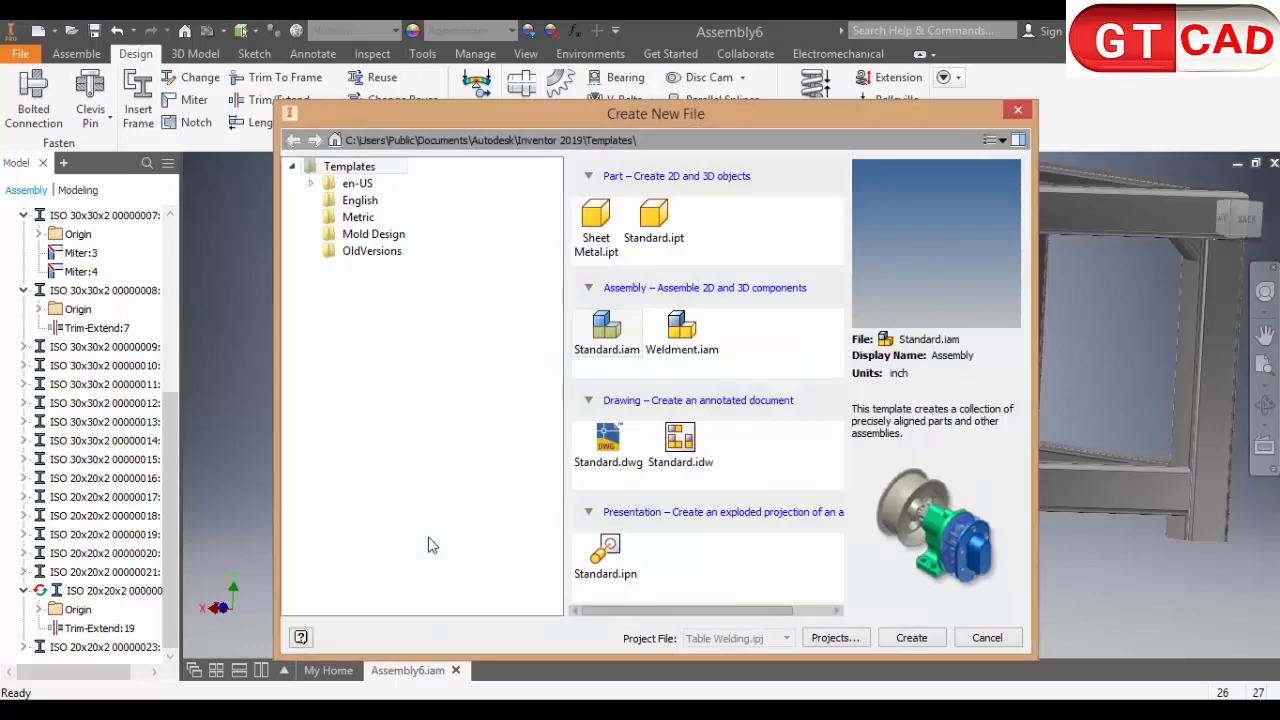
left_click(673, 236)
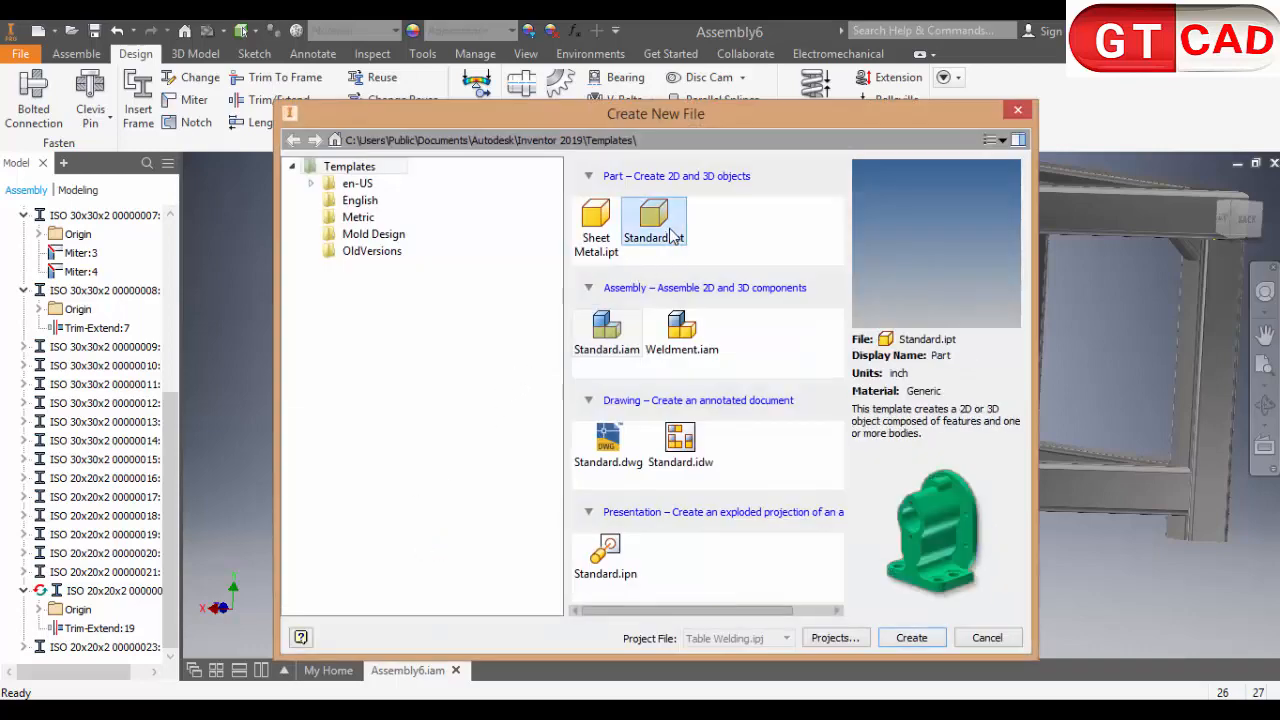
left_click(605, 240)
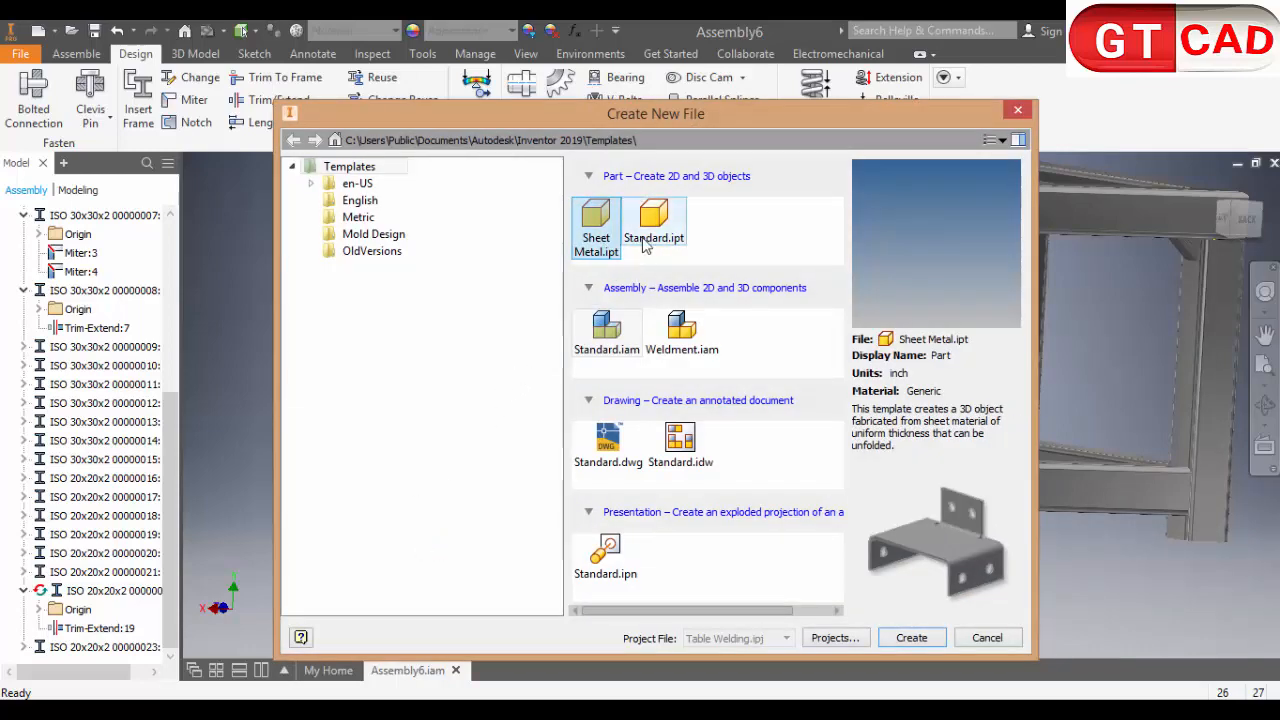
double_click(645, 240)
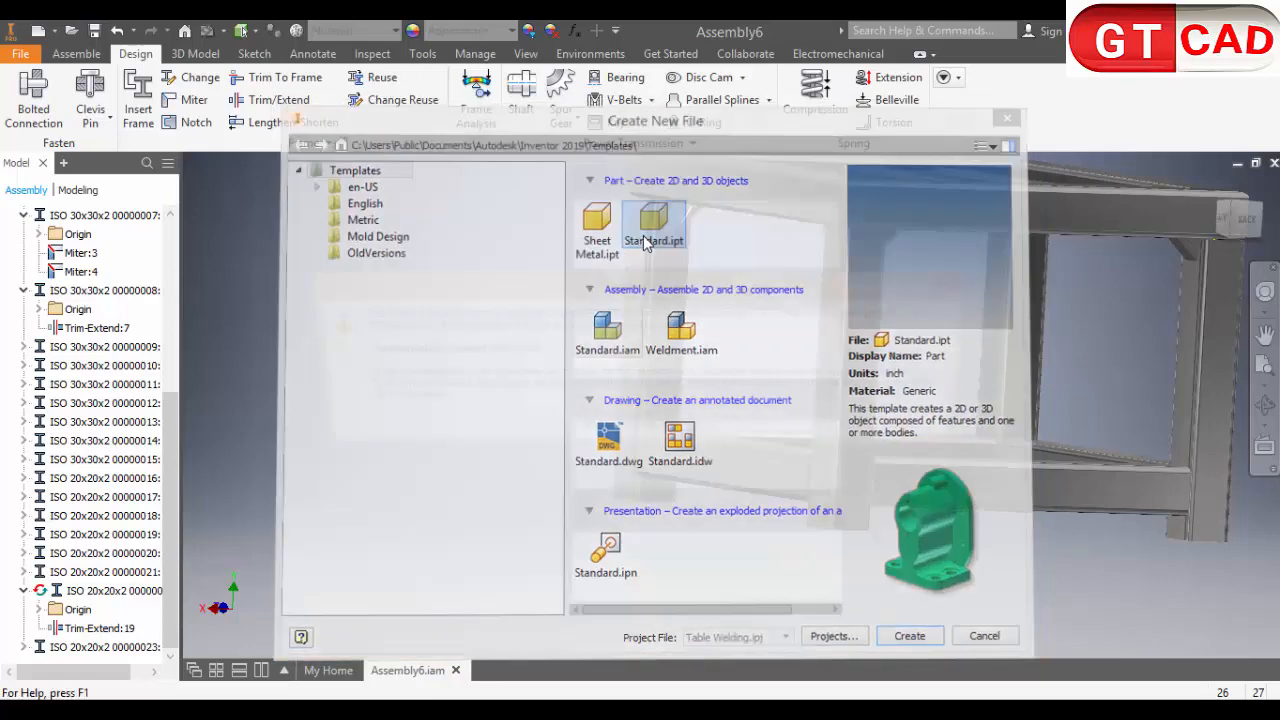
left_click(588, 429)
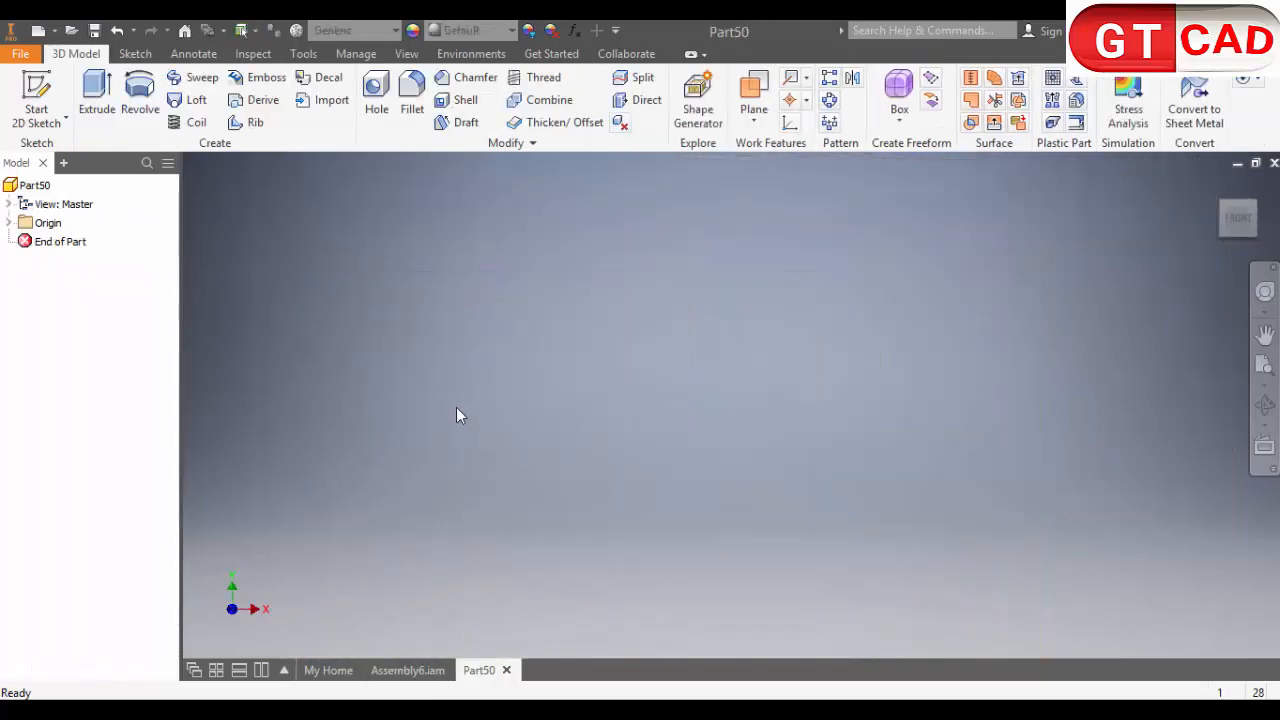
Start a sketch on the XZ plane and draw a two-point center rectangle about 0.58 by 0.60 in, centred on the origin
left_click(36, 100)
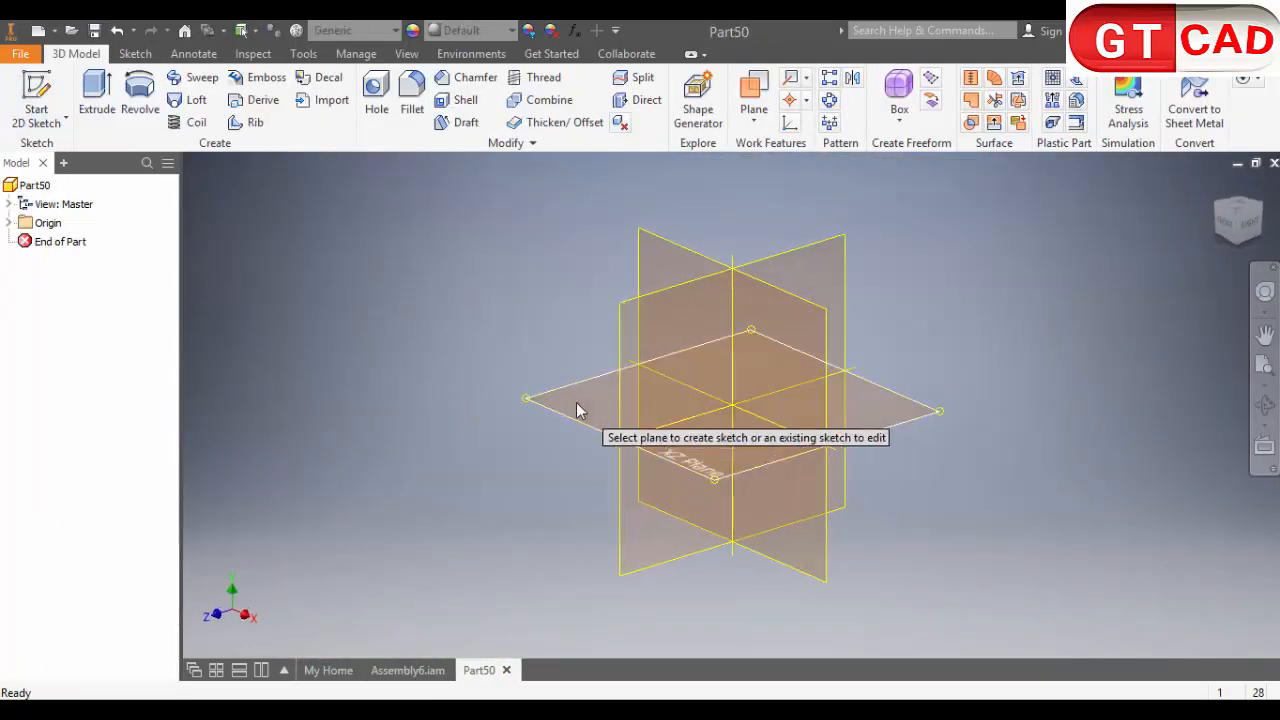
left_click(577, 403)
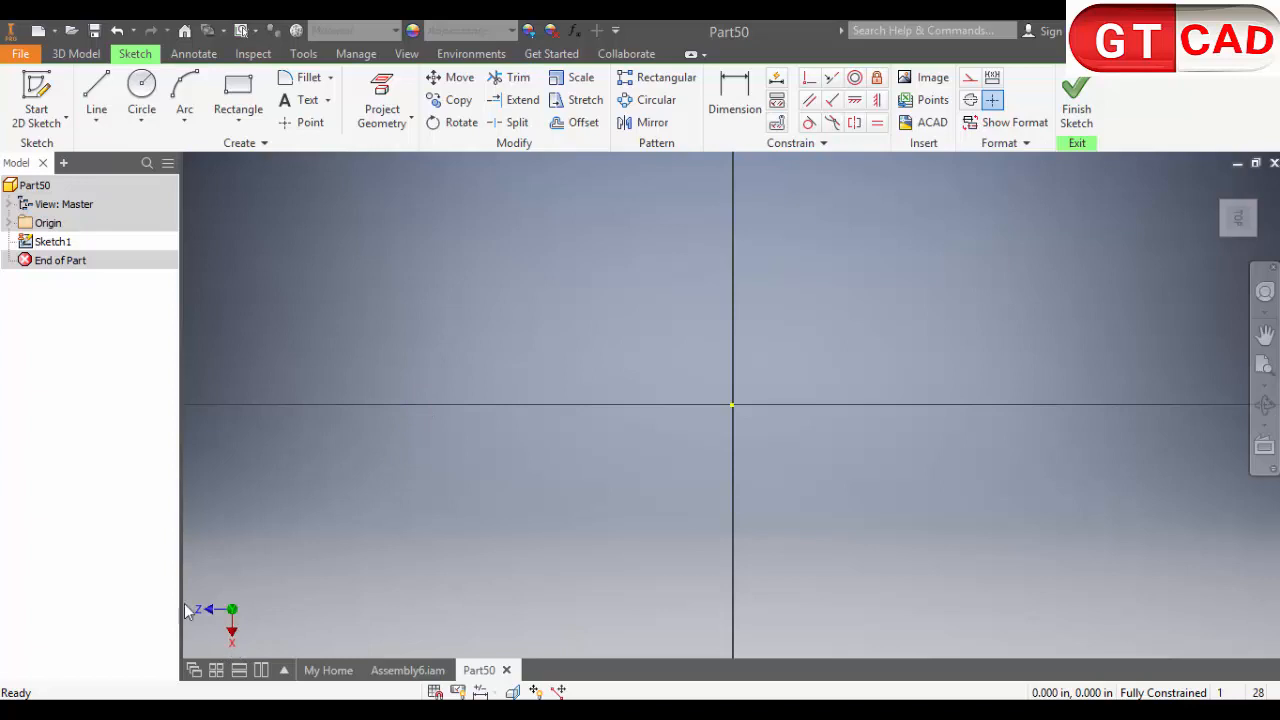
left_click(238, 120)
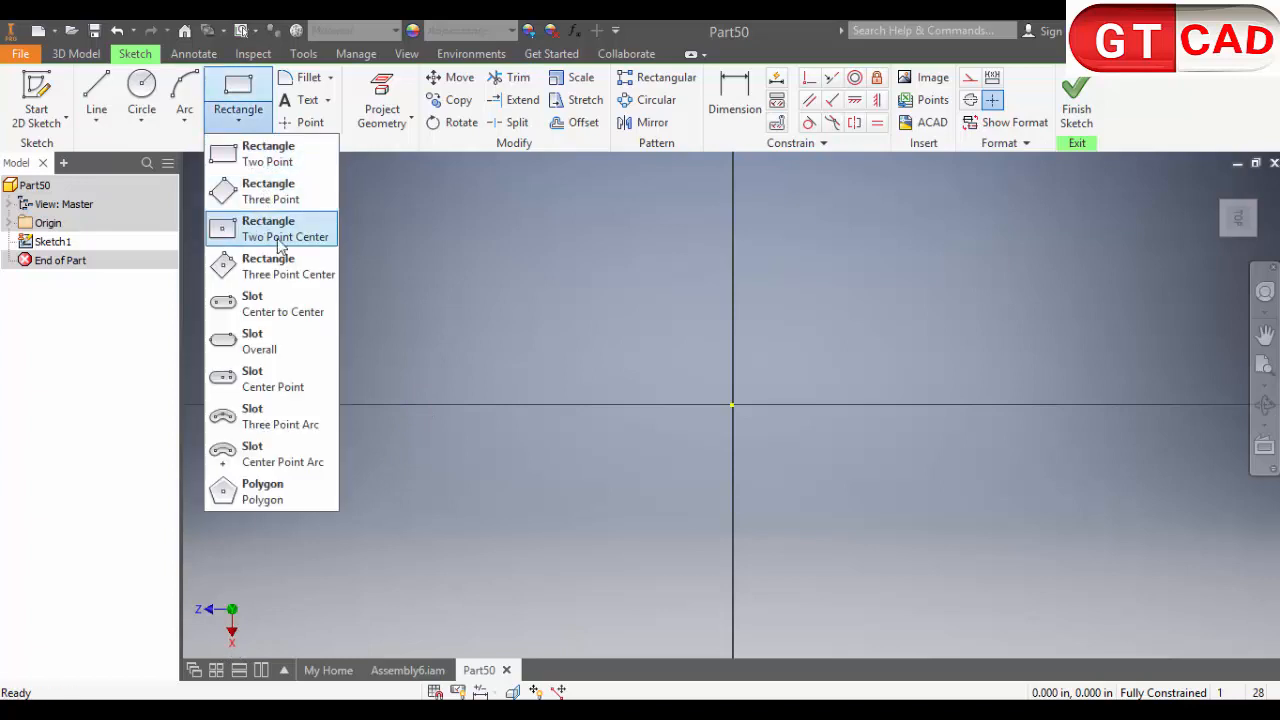
left_click(279, 238)
left_click(733, 405)
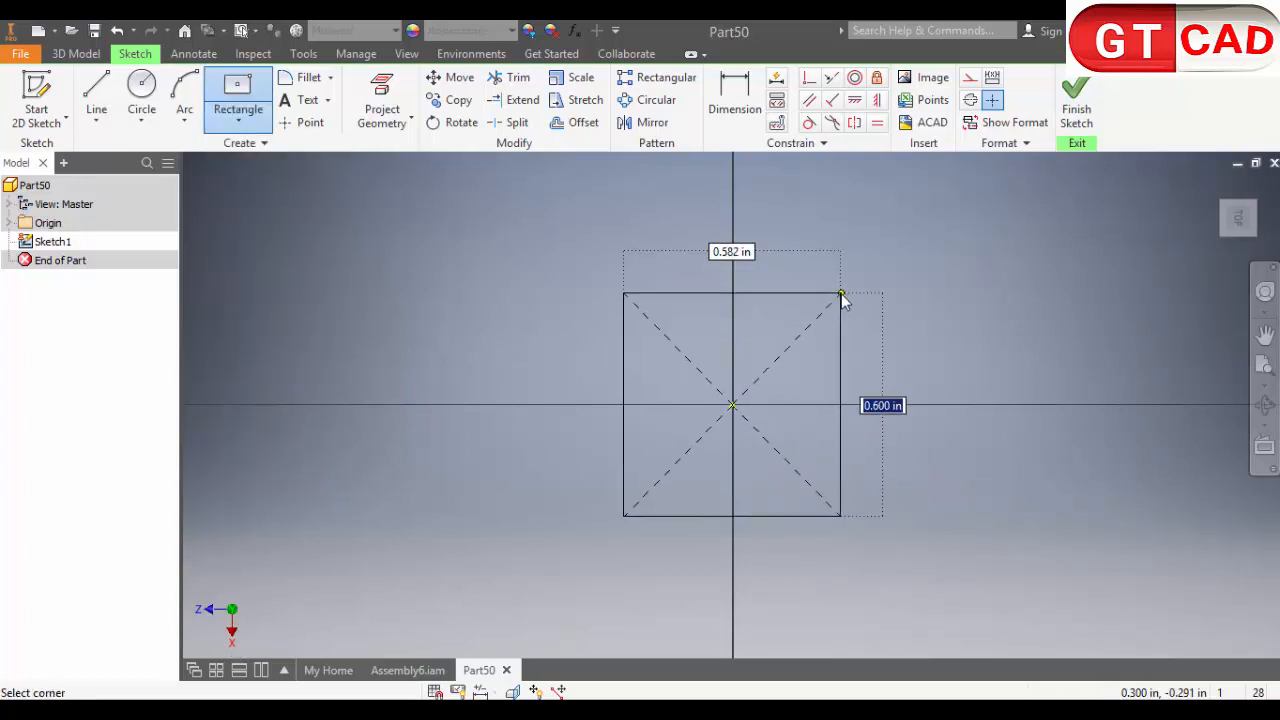
left_click(841, 293)
Dimension the rectangle's horizontal edge to 60 mm
key("d")
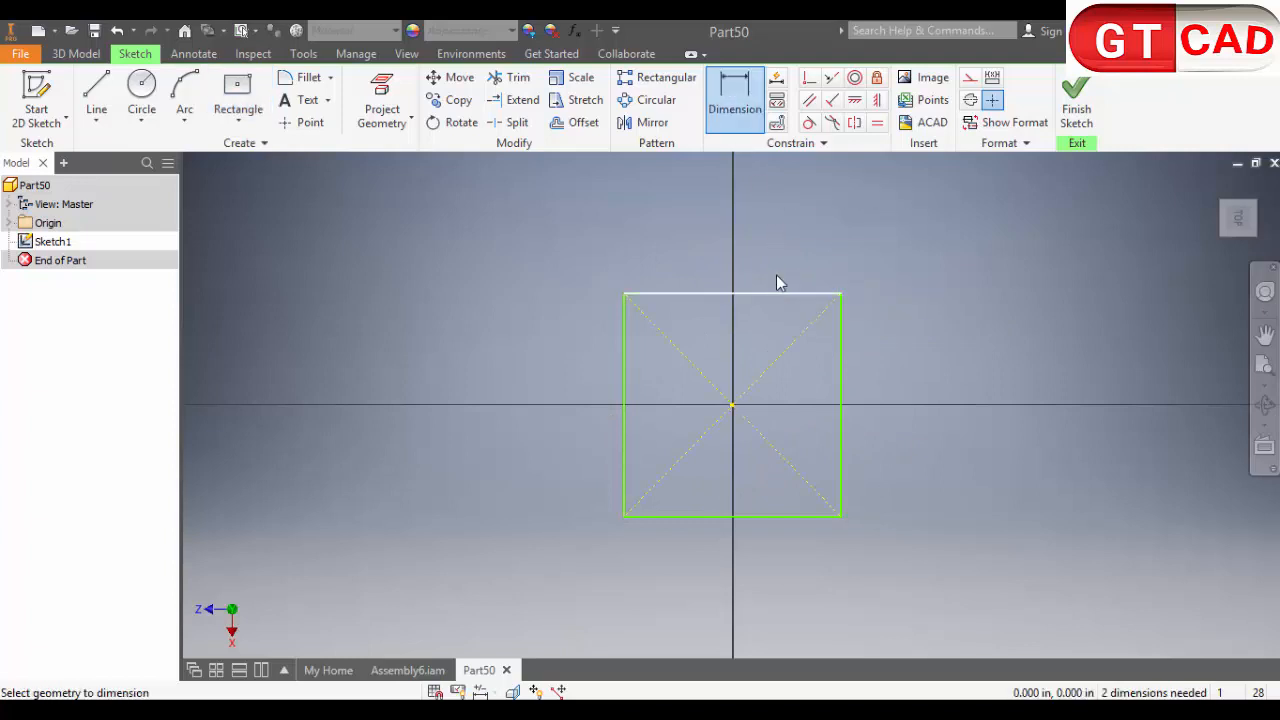
left_click(776, 276)
left_click(777, 251)
type("60")
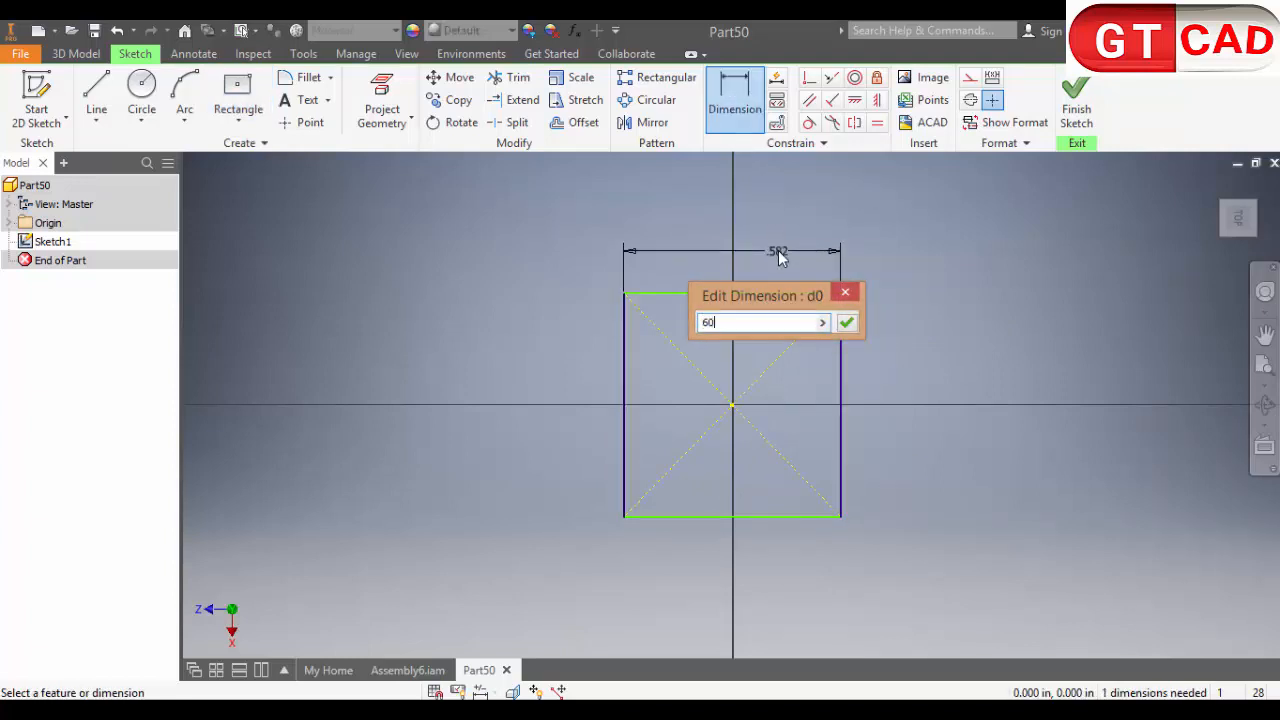
type("mm")
key("Return")
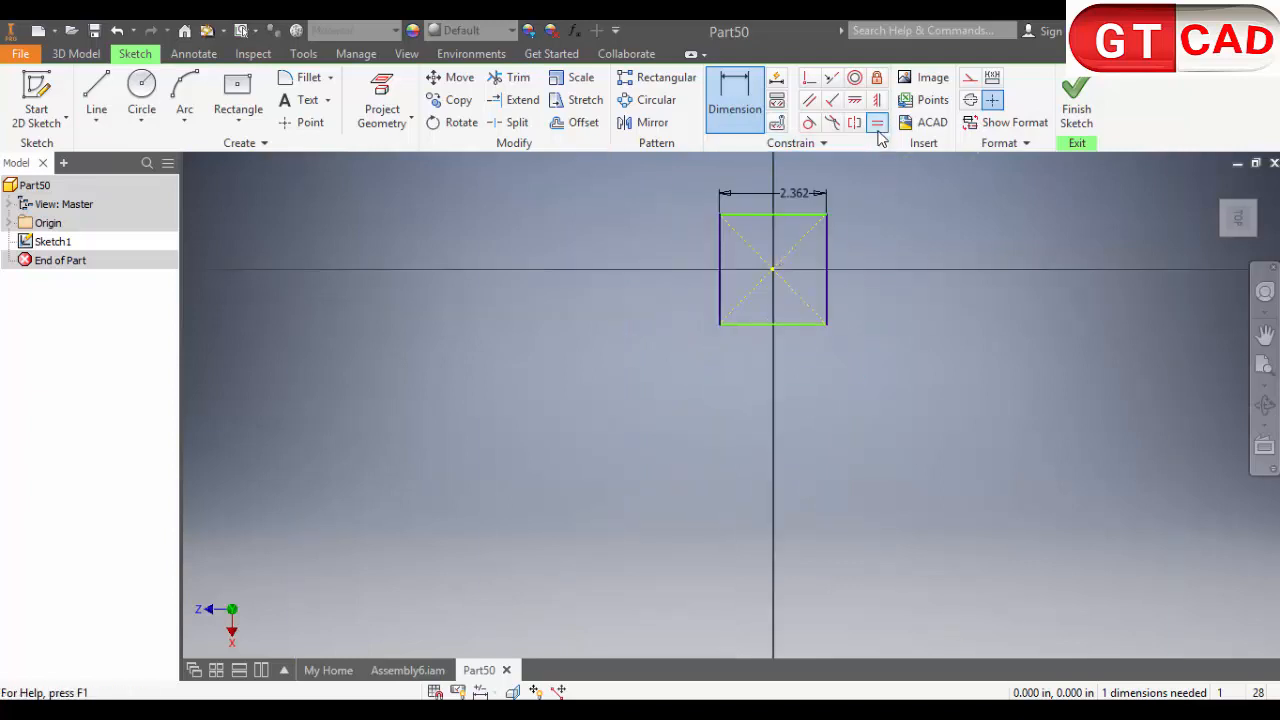
Apply an Equal constraint between two adjacent sides of the rectangle and finish the sketch
left_click(876, 122)
left_click(820, 215)
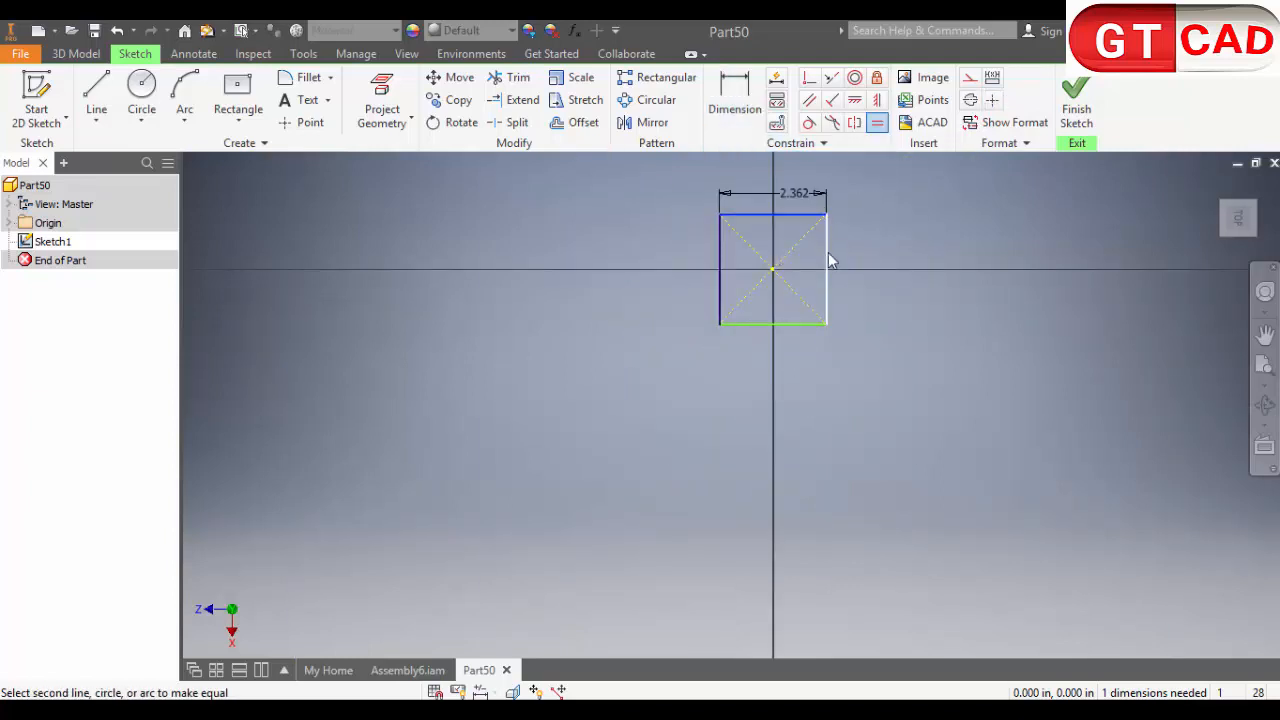
left_click(827, 263)
left_click(1076, 100)
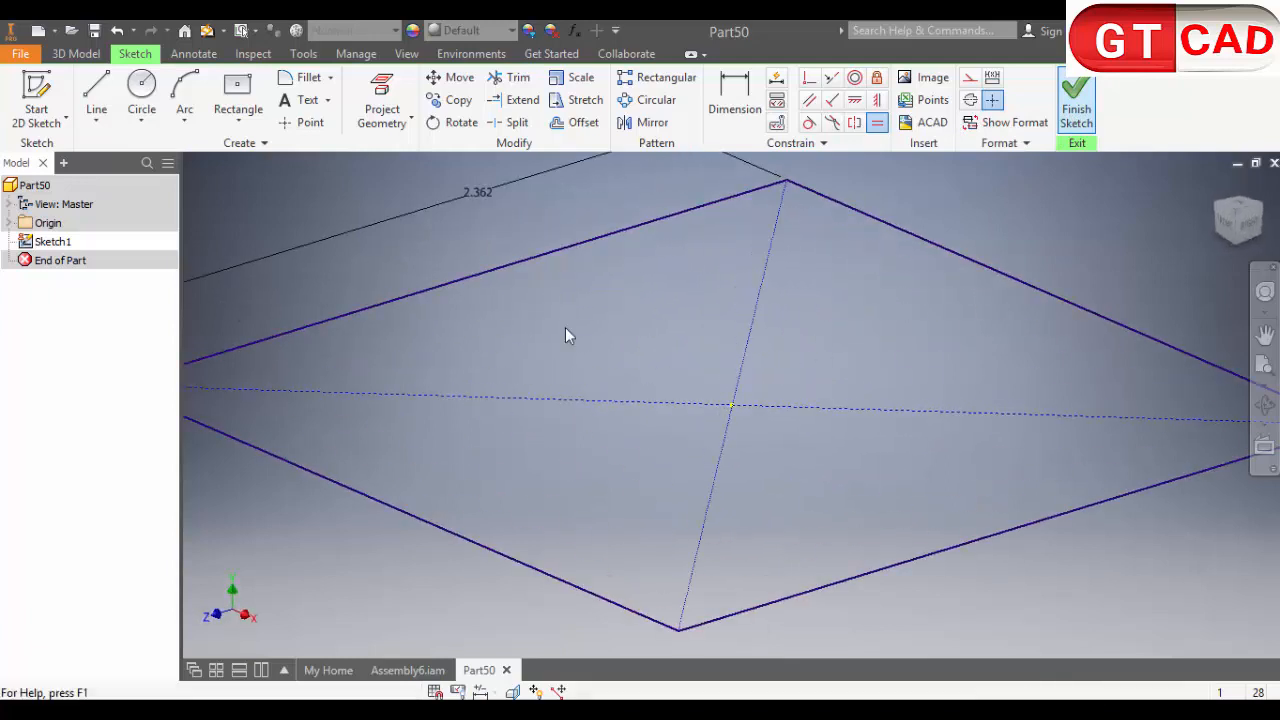
left_click(97, 98)
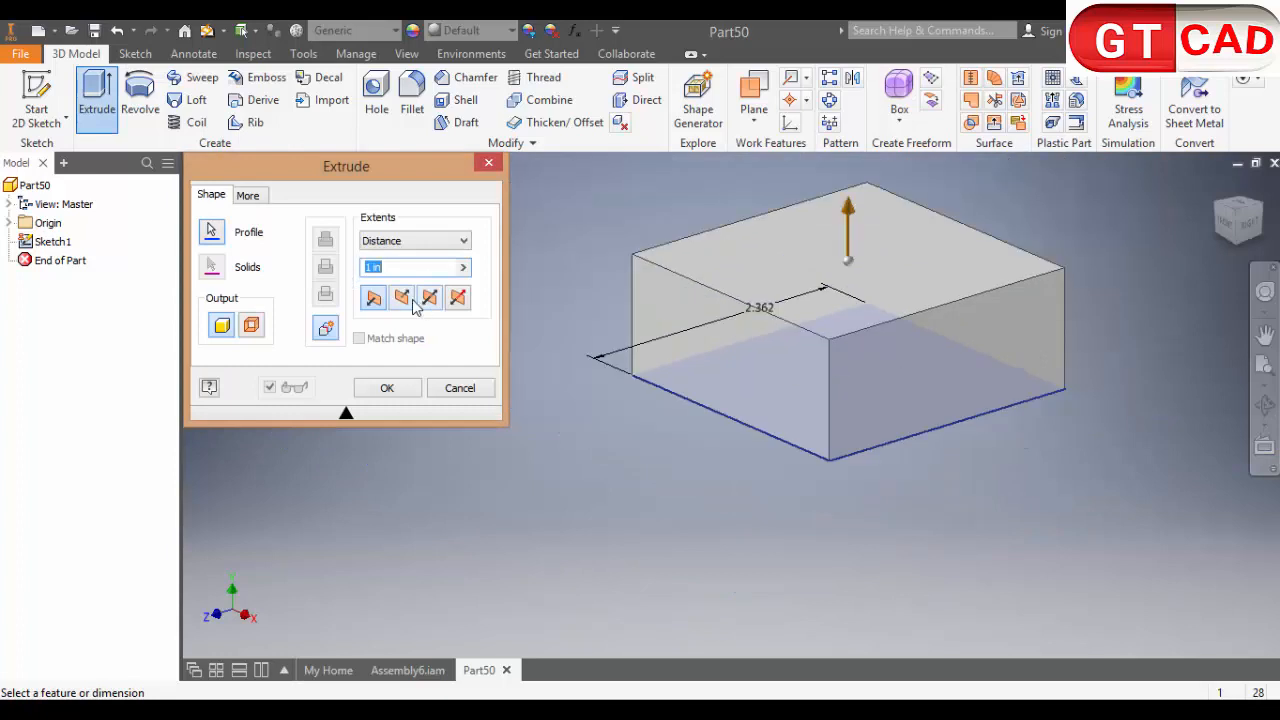
type("2mm")
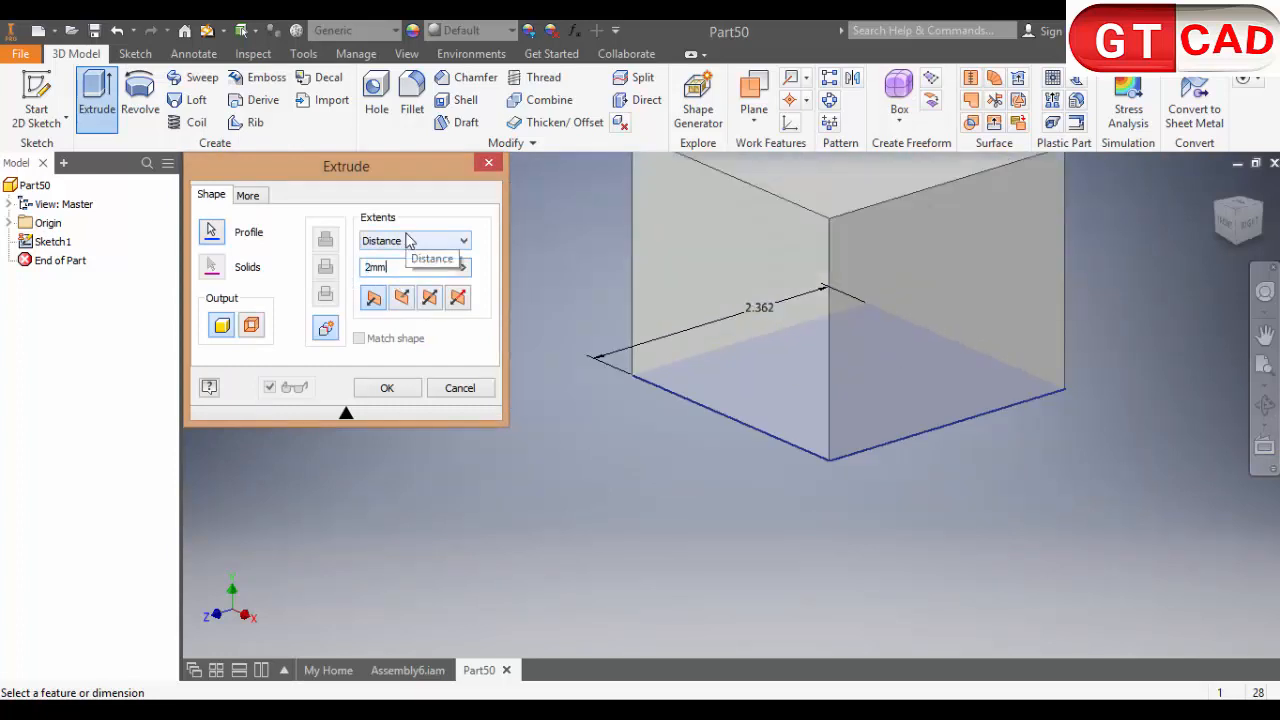
left_click(460, 390)
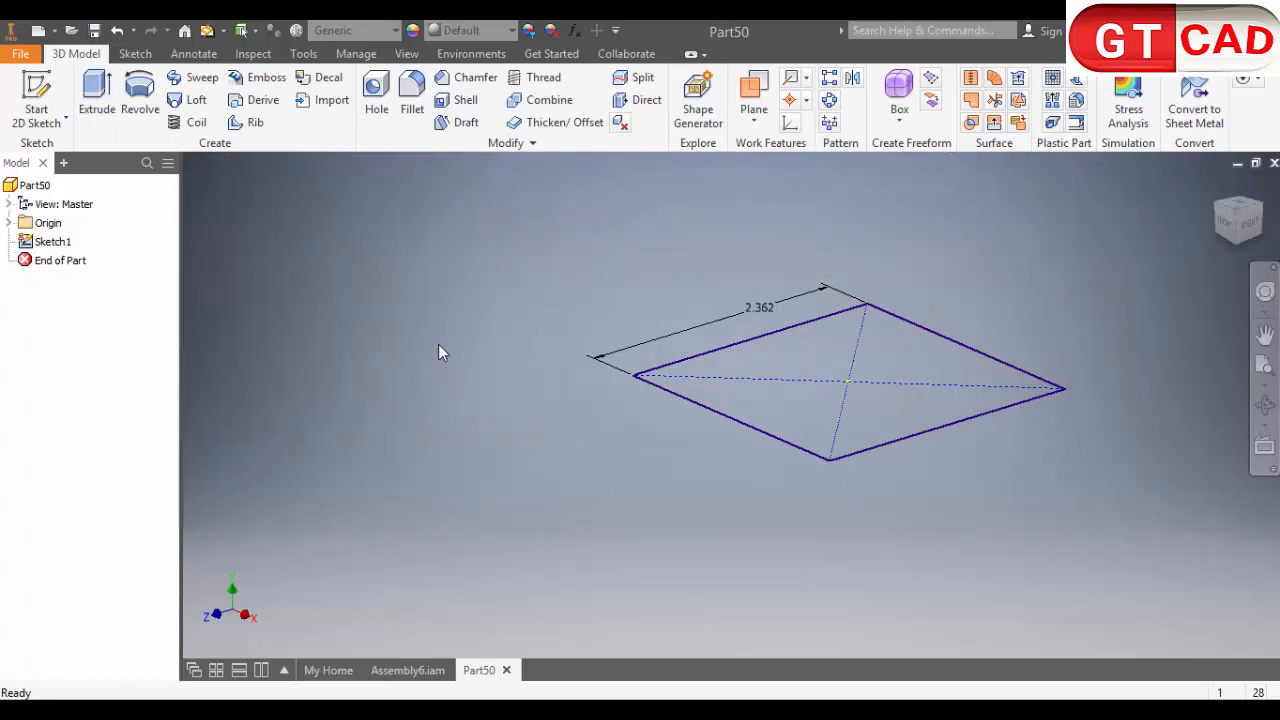
Extrude the square sketch 2 mm into a solid plate and review the extrusion's settings
left_click(97, 100)
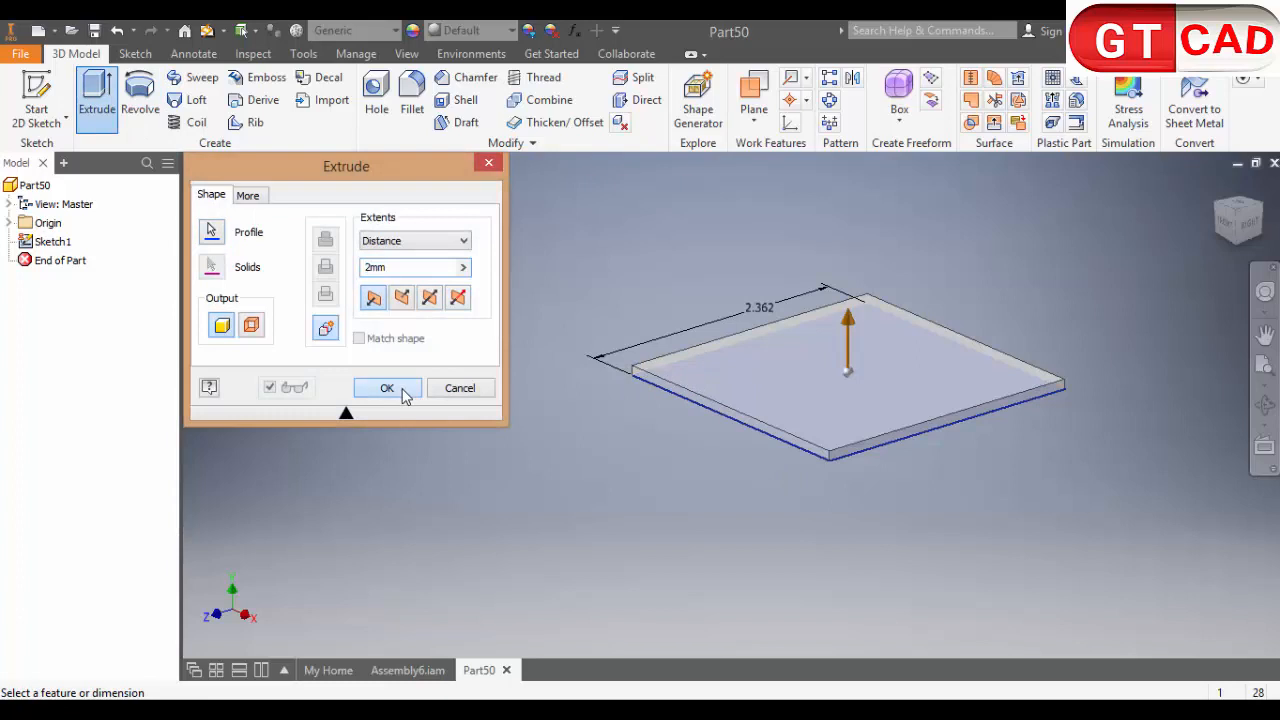
left_click(387, 389)
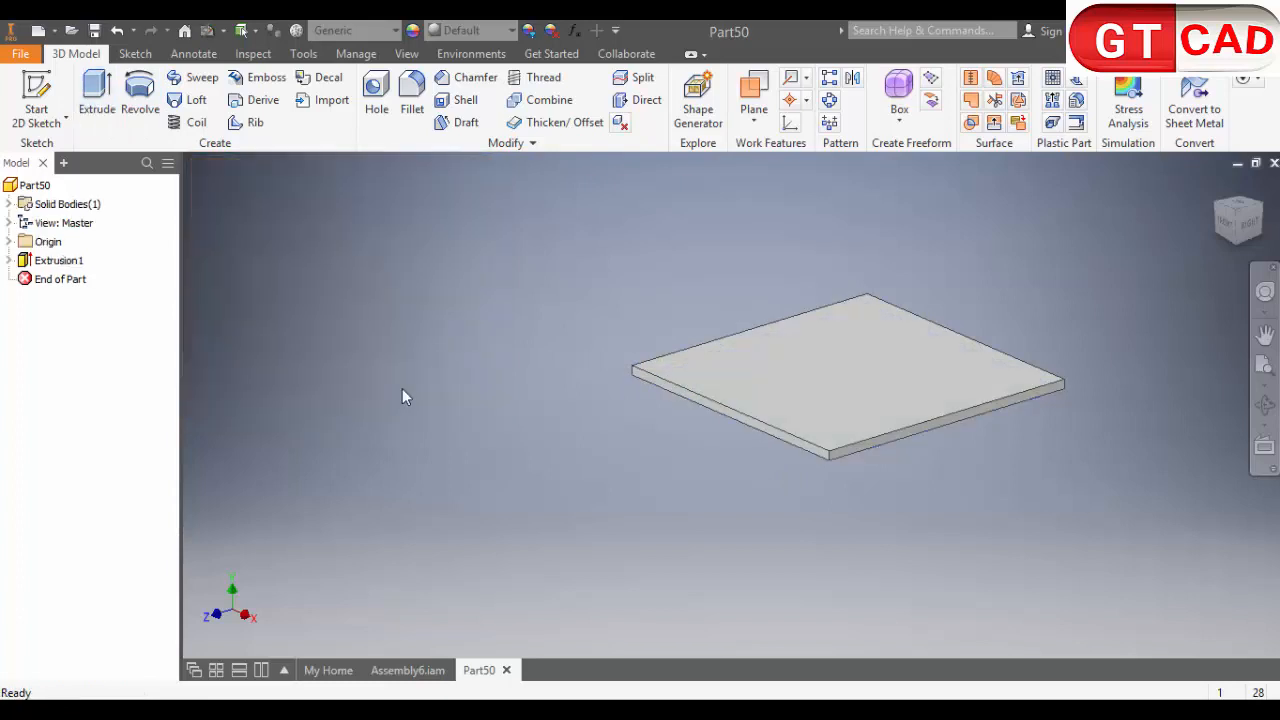
double_click(28, 262)
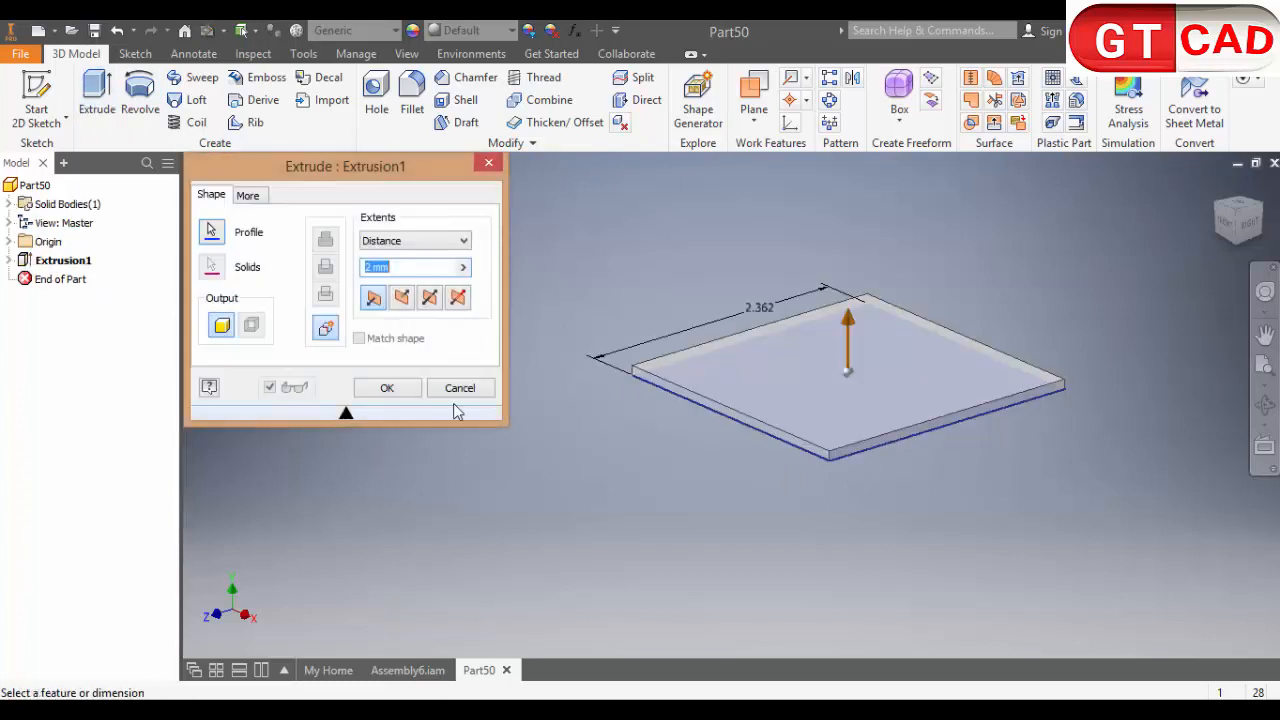
key("Escape")
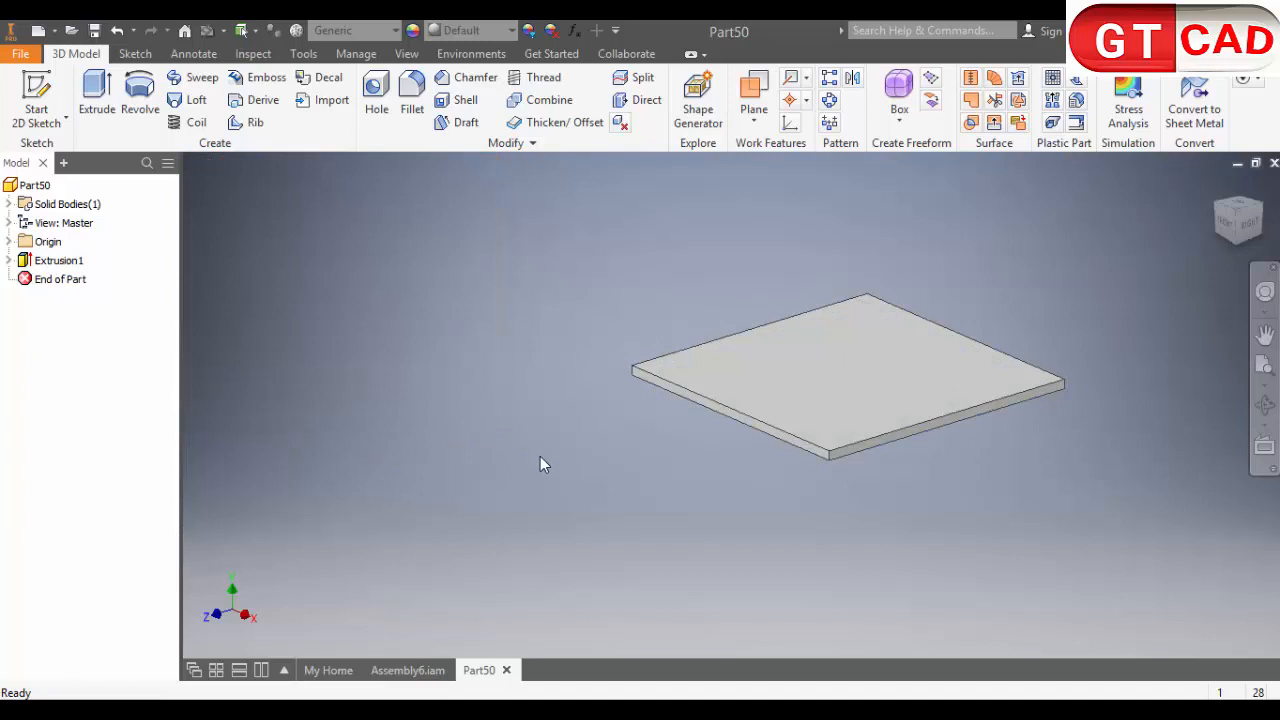
left_click(1241, 207)
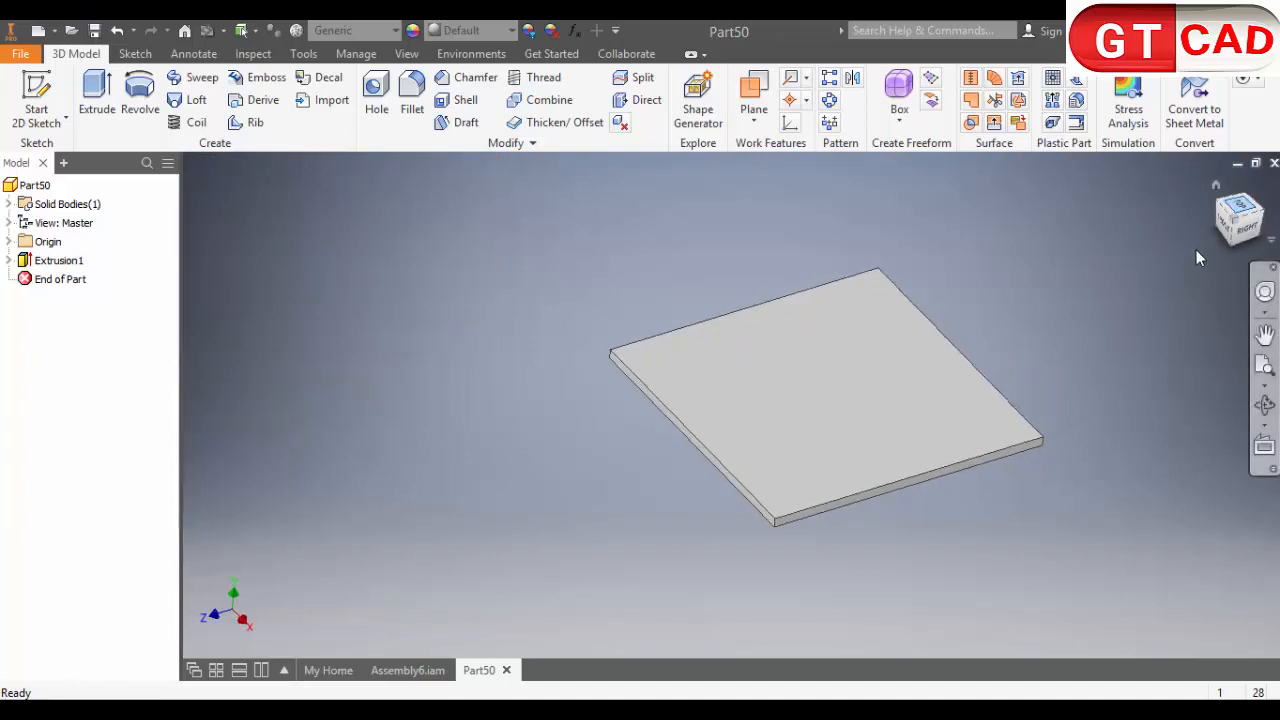
Start a sketch on the plate's top face and draw a circle about 0.37 in in diameter near one edge
left_click(52, 85)
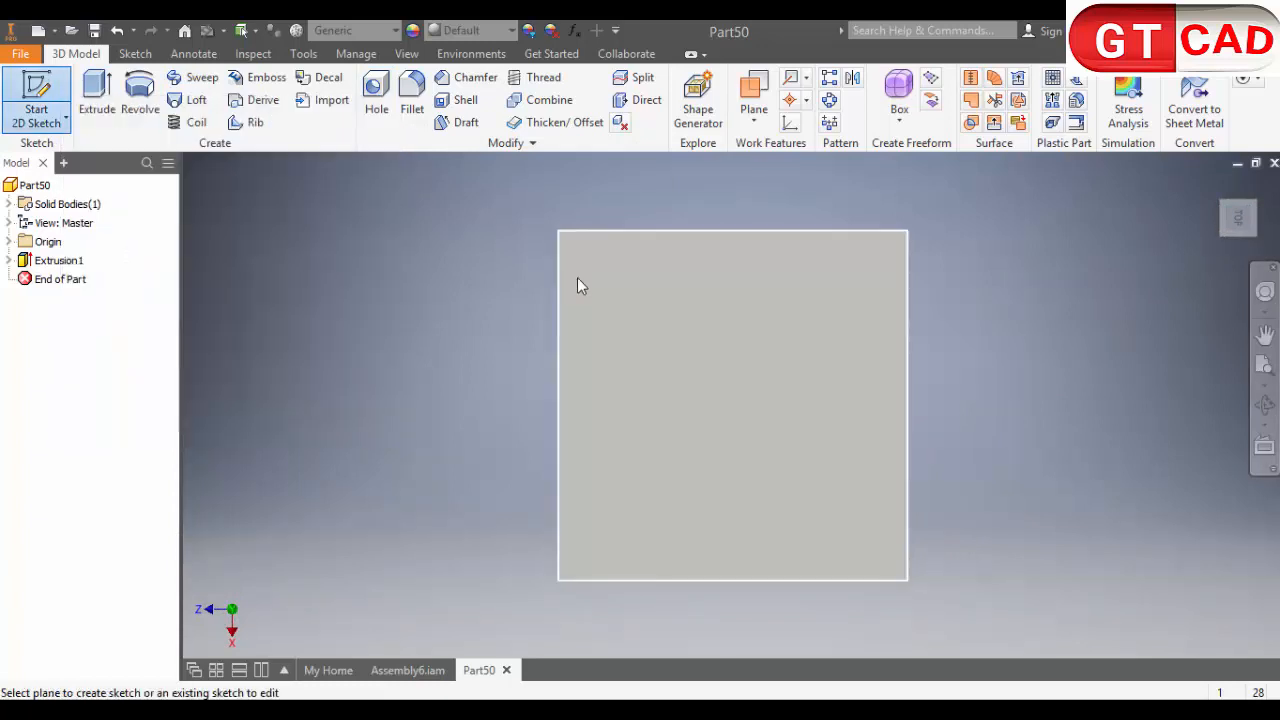
left_click(574, 282)
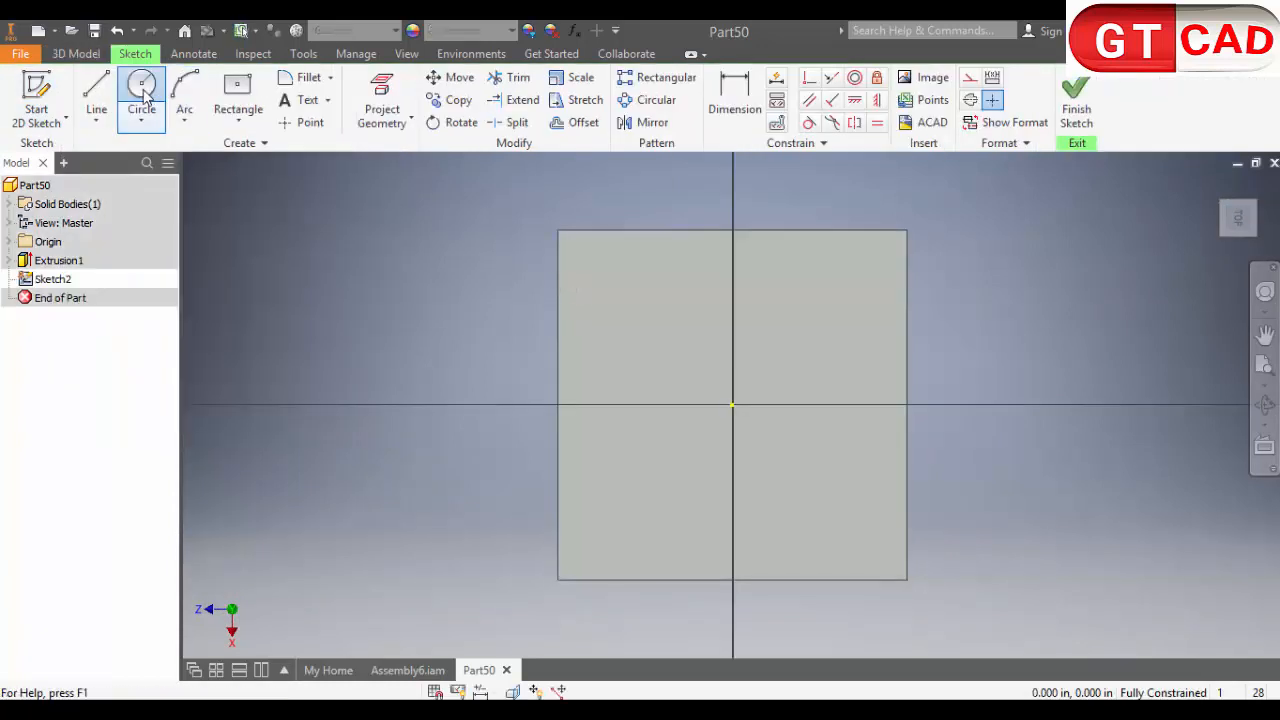
left_click(141, 86)
left_click(680, 265)
left_click(673, 293)
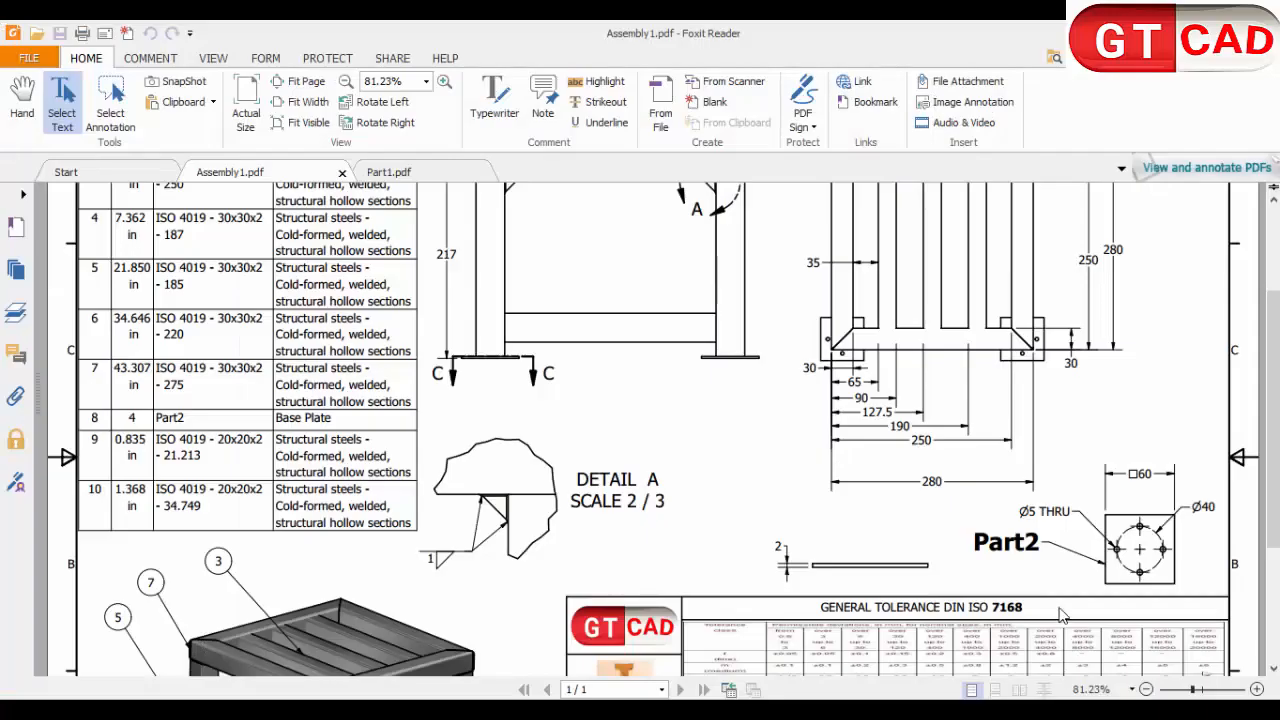
Check the base plate's hole layout in the Foxit Reader drawing and sketch a 40 mm diameter construction circle centred on the origin in Inventor
scroll(1032, 530, "up", 2, "ctrl")
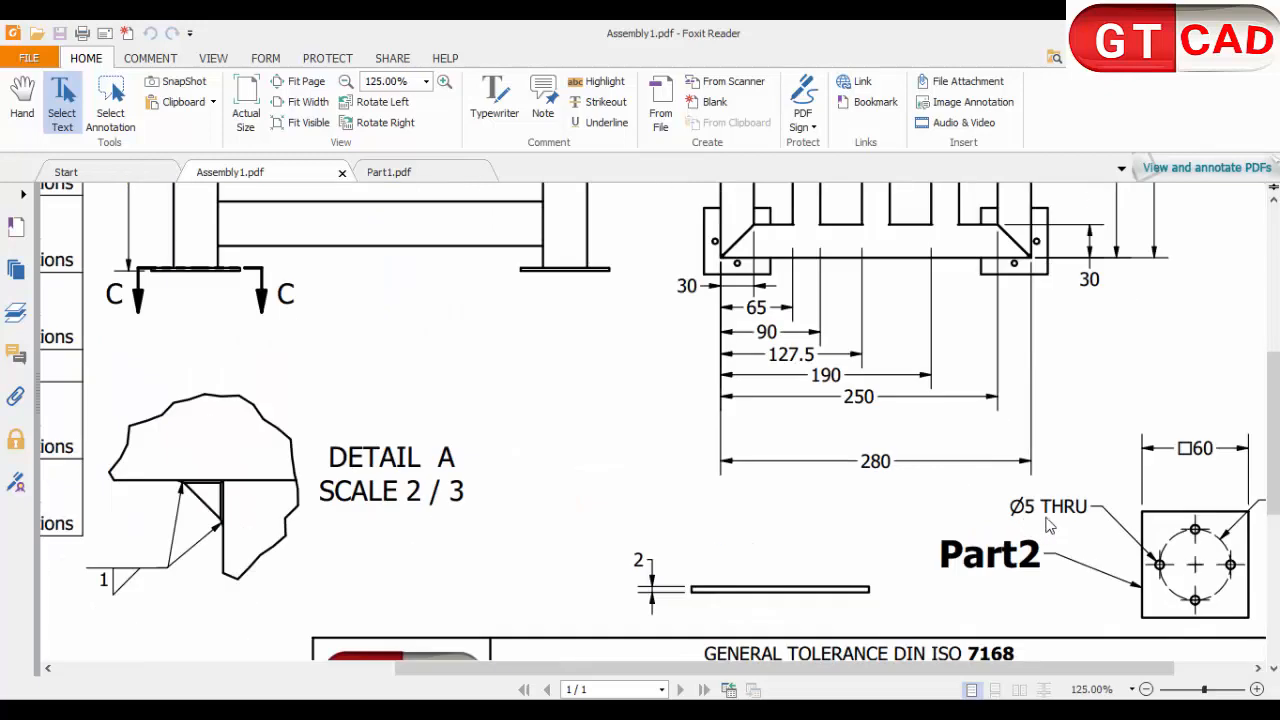
scroll(1048, 527, "down", 2, "ctrl")
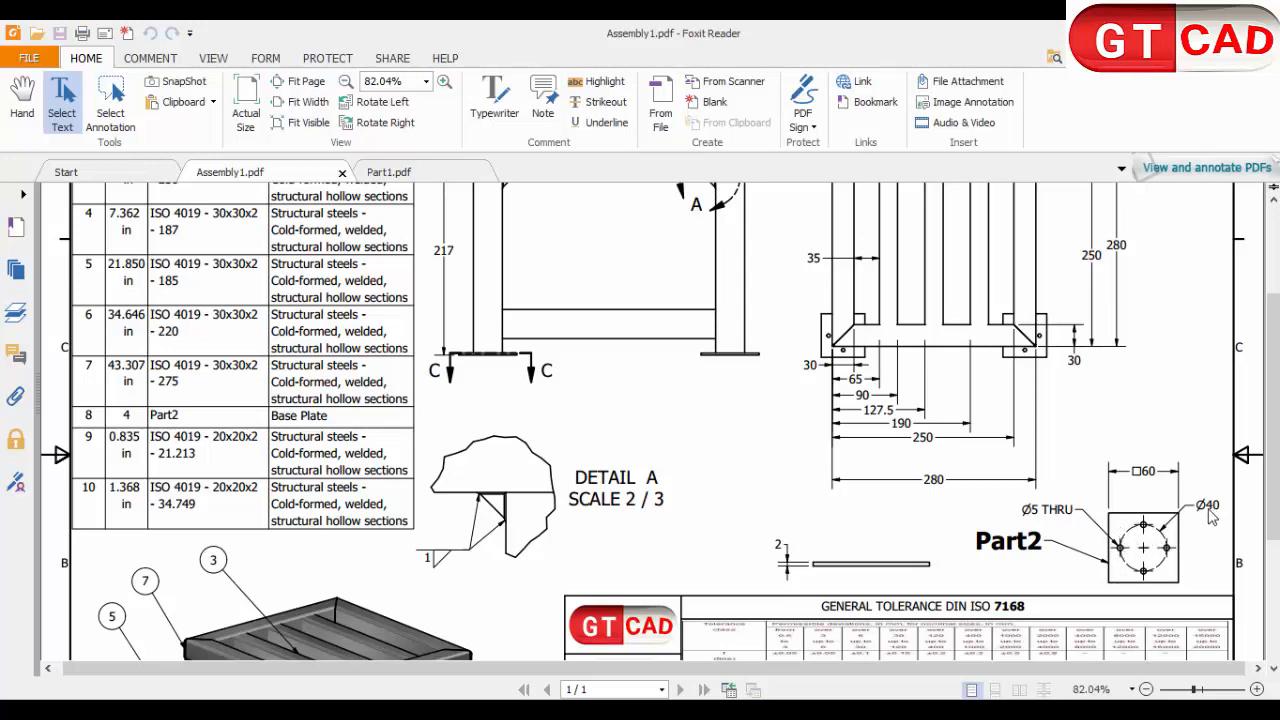
mouse_move(978, 710)
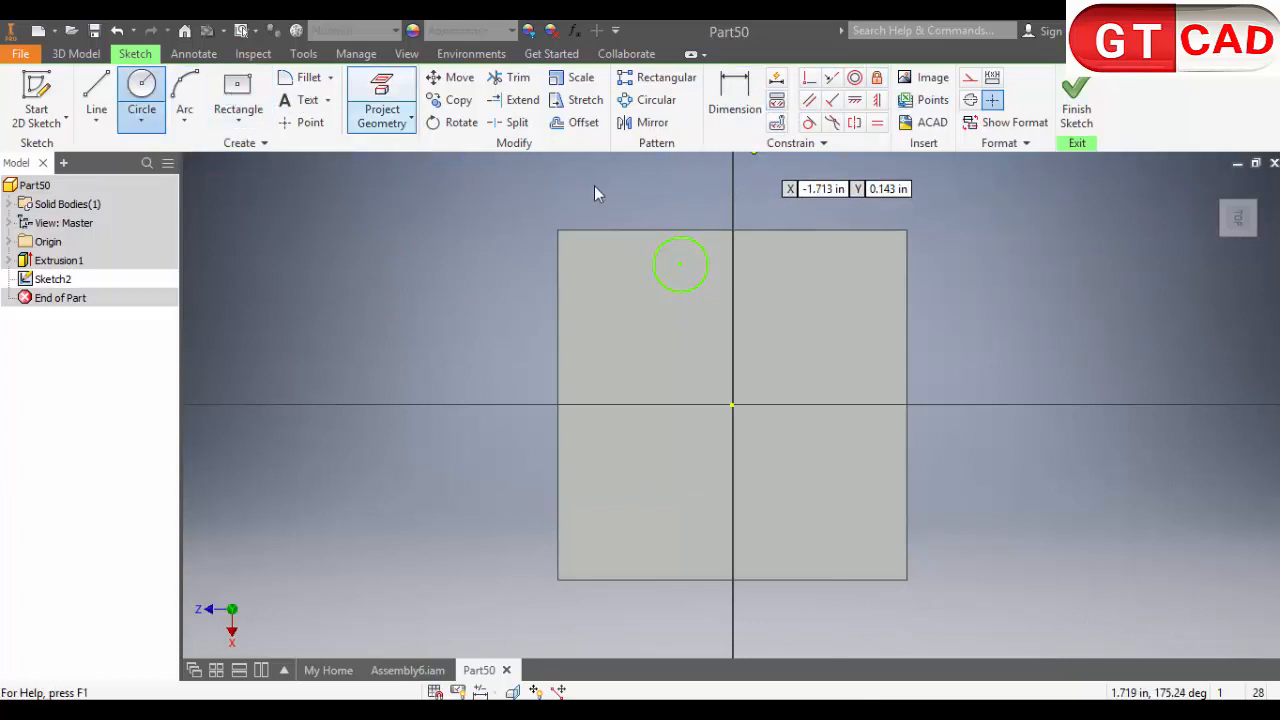
left_click(734, 405)
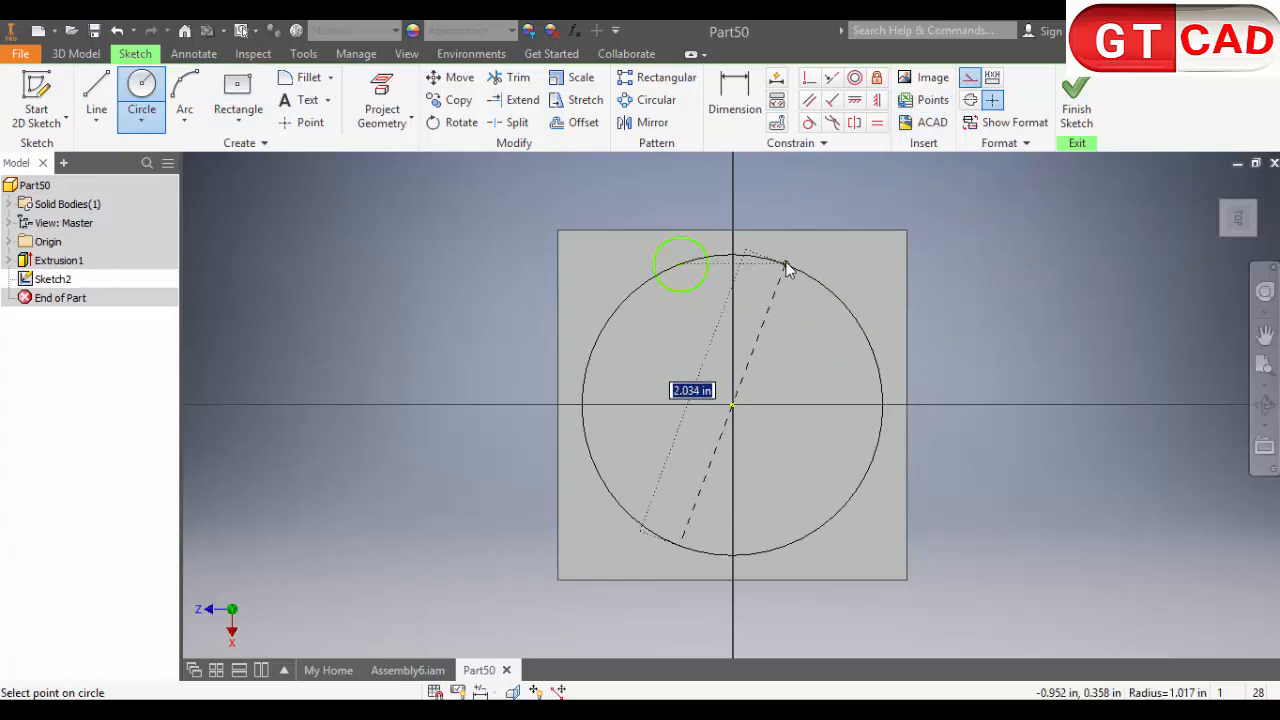
type("40mm")
key("Return")
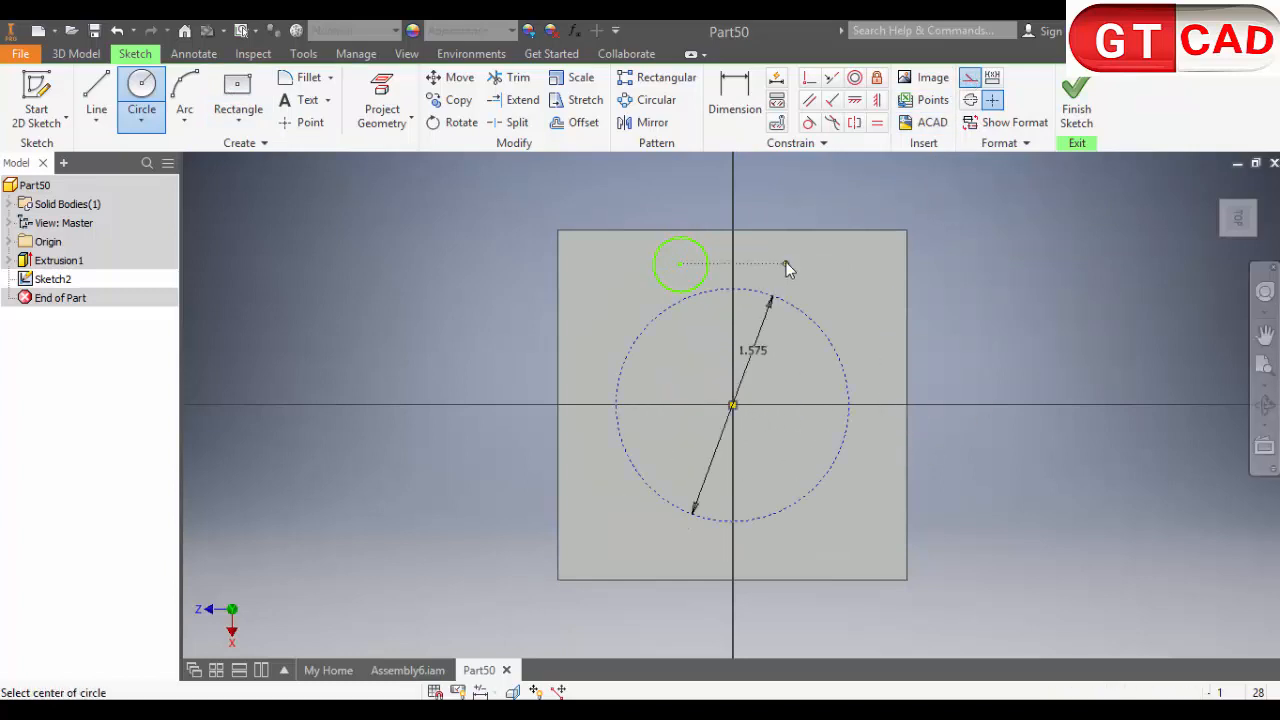
Apply a Coincident constraint between the small circle's centre point and the 40 mm construction circle
left_click(809, 78)
left_click(679, 266)
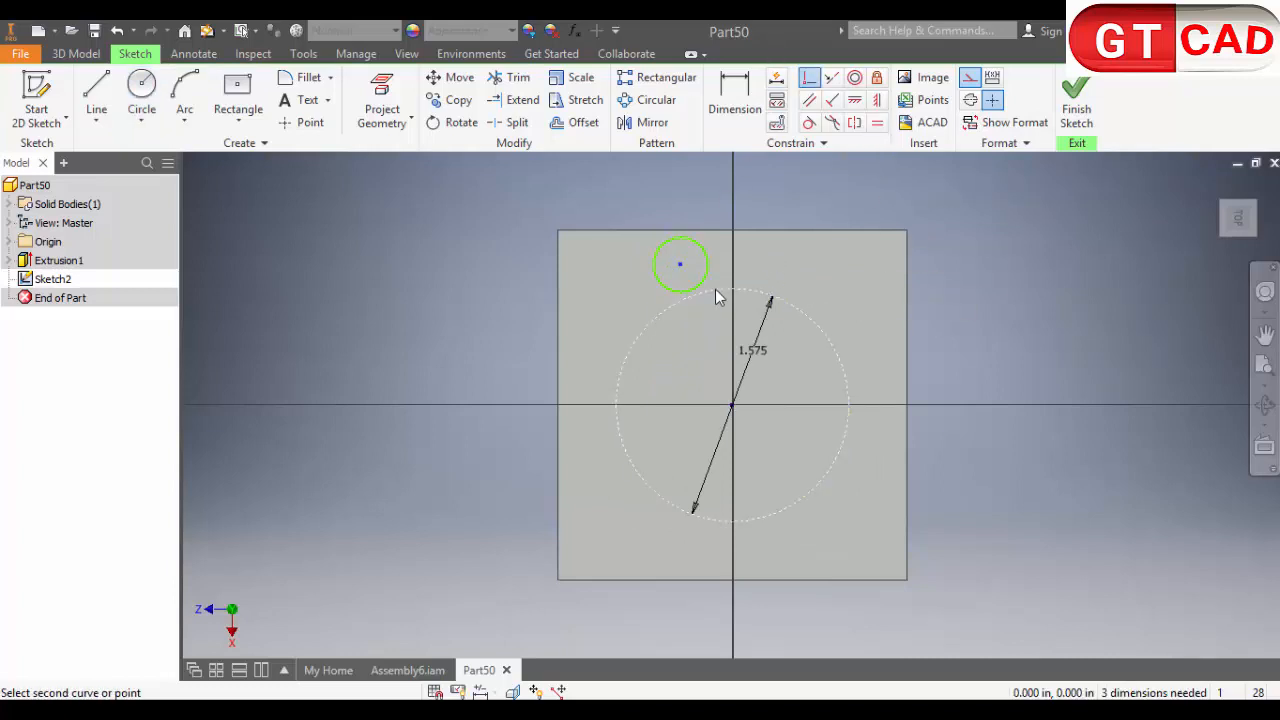
left_click(715, 289)
key("Escape")
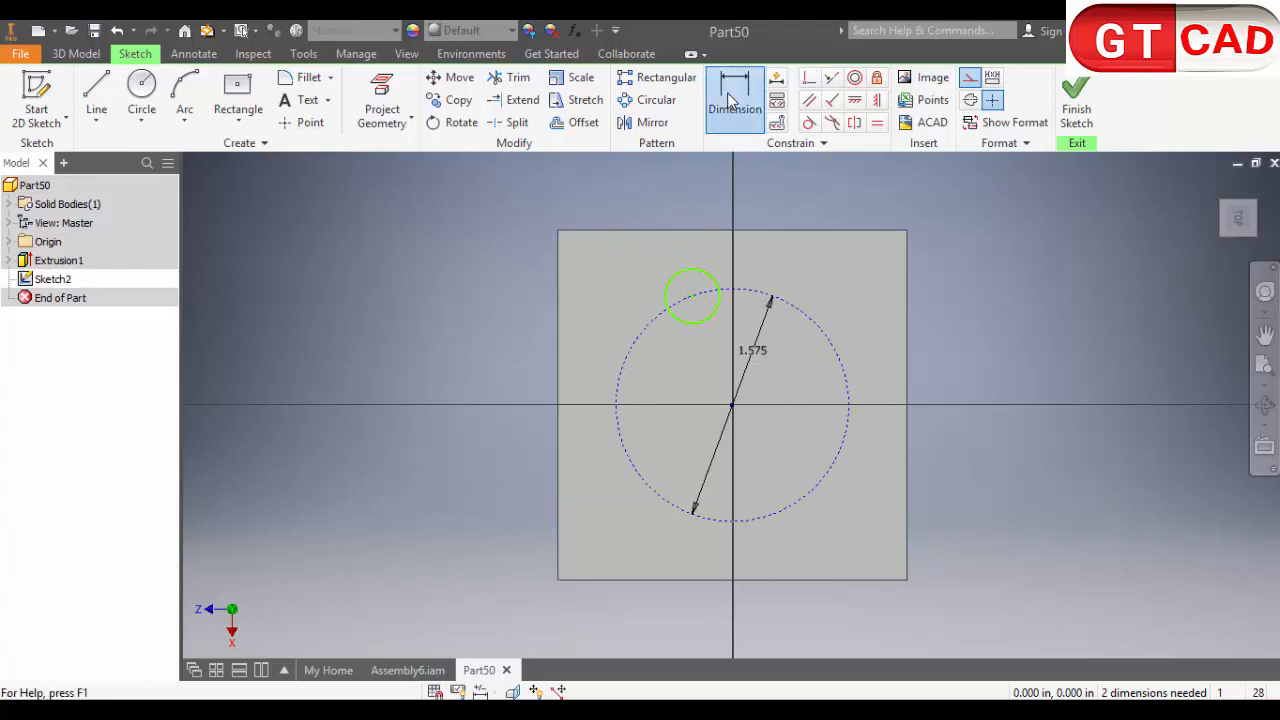
Dimension the small circle's diameter to 5 mm
left_click(727, 92)
left_click(720, 297)
left_click(555, 215)
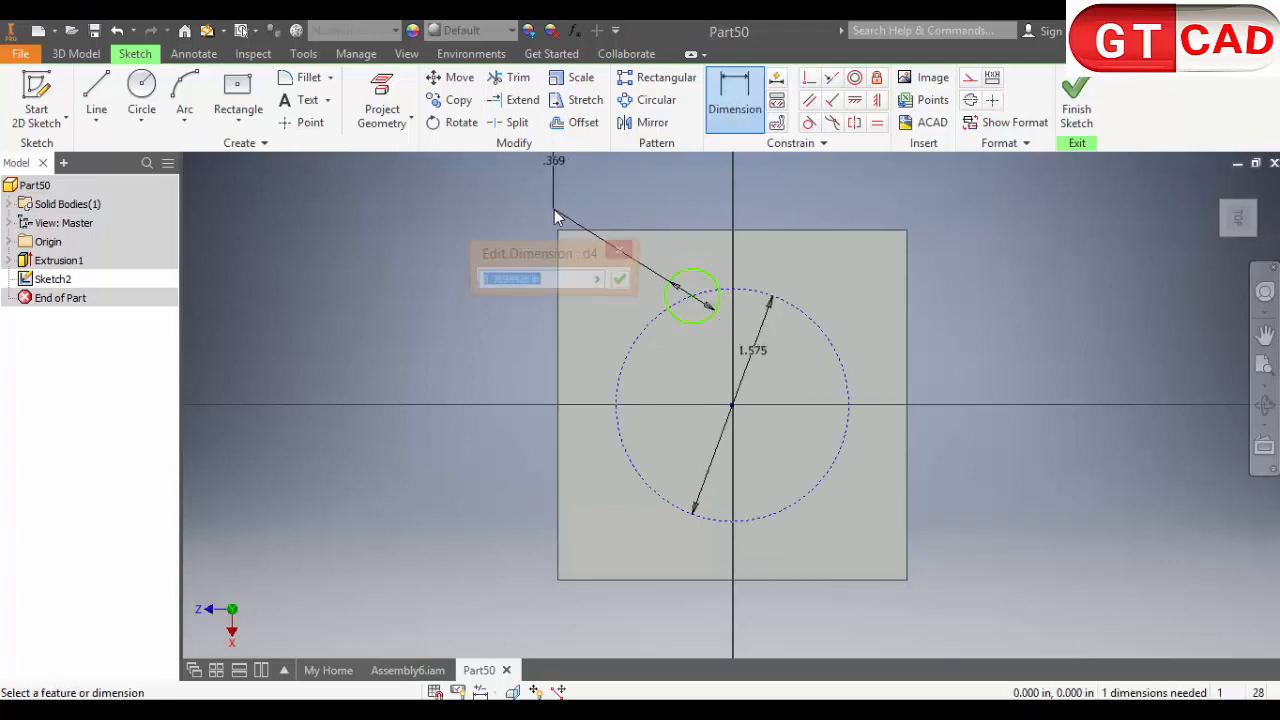
type("5")
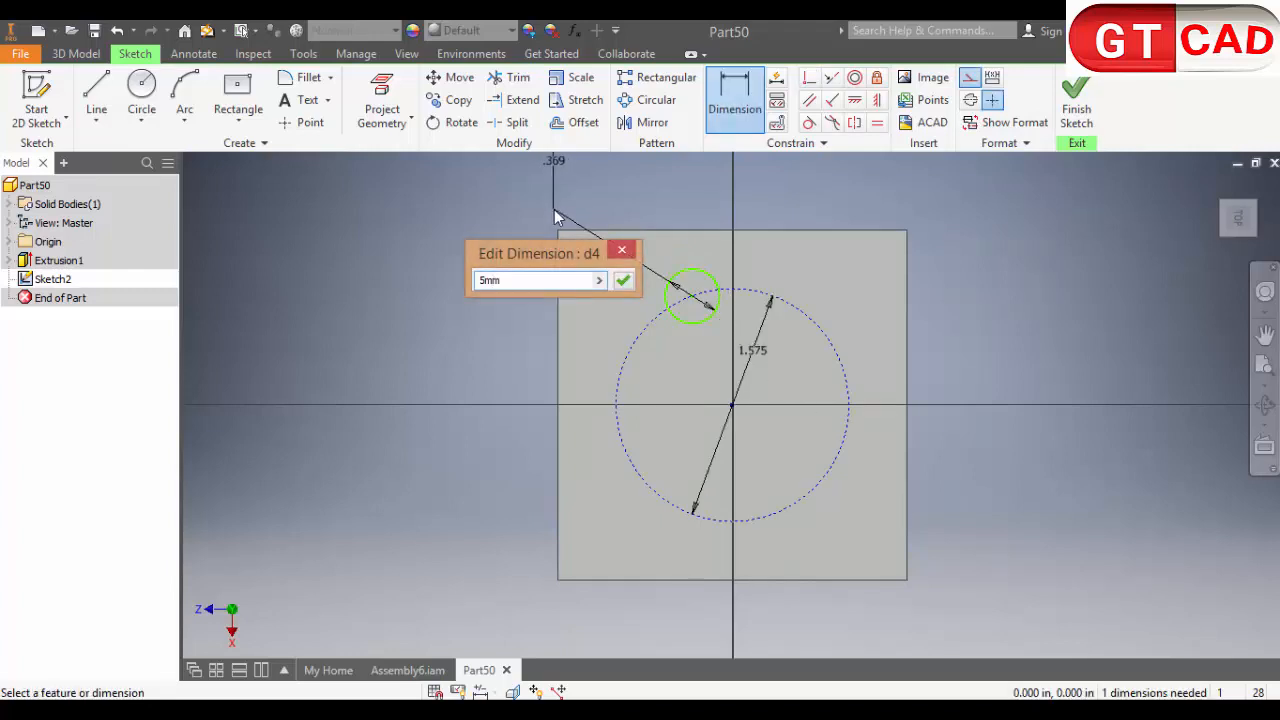
type("mm")
key("Return")
key("Escape")
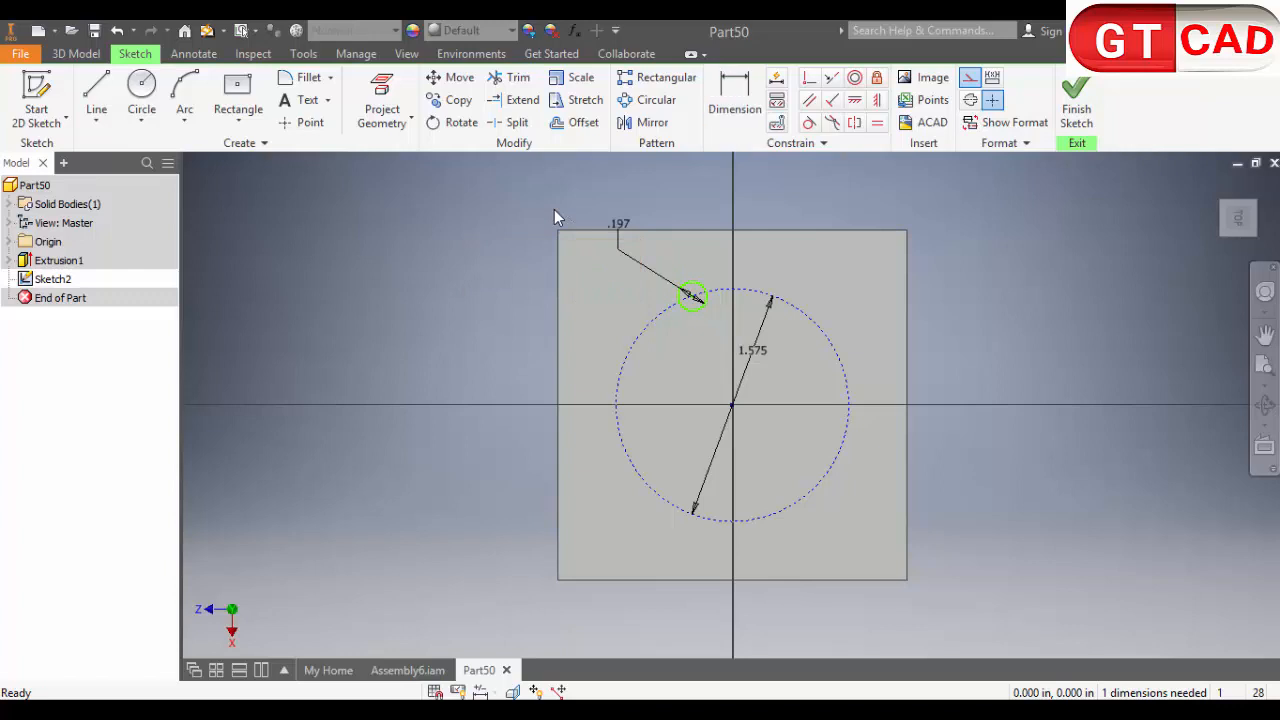
Align the small circle's centre with the origin using a Horizontal constraint and finish the sketch
left_click(876, 100)
left_click(692, 297)
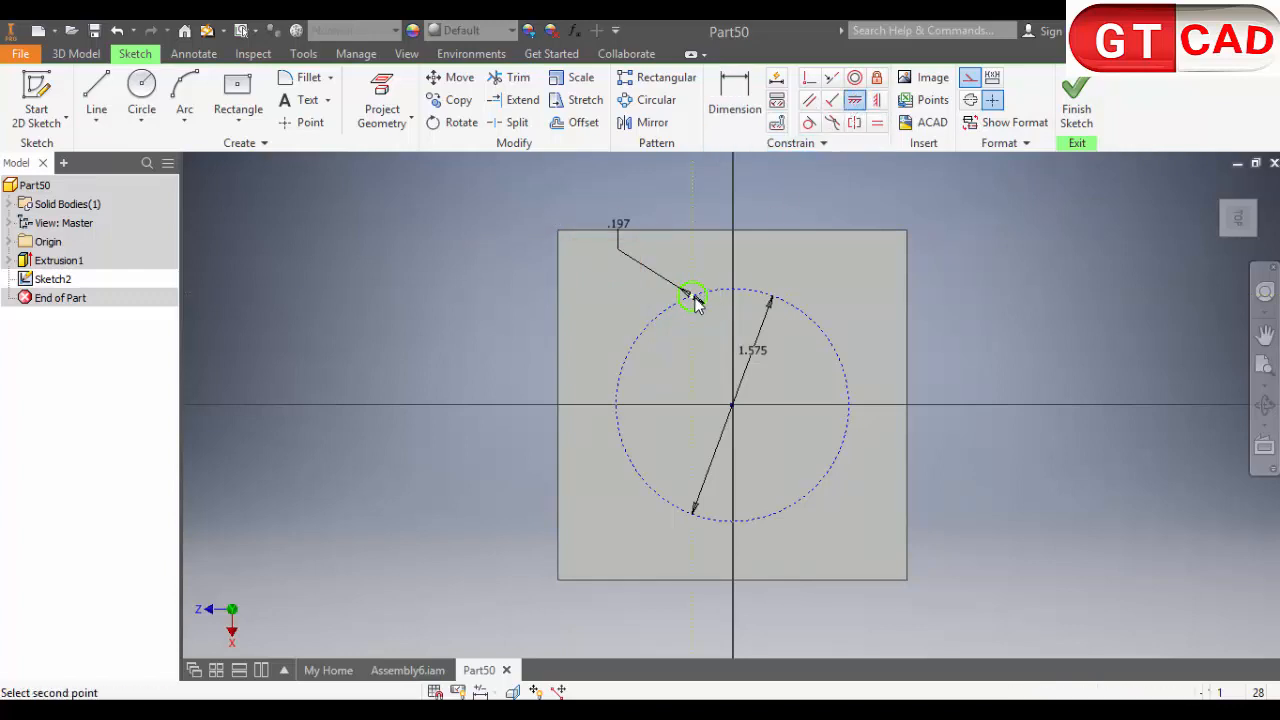
left_click(734, 403)
key("Escape")
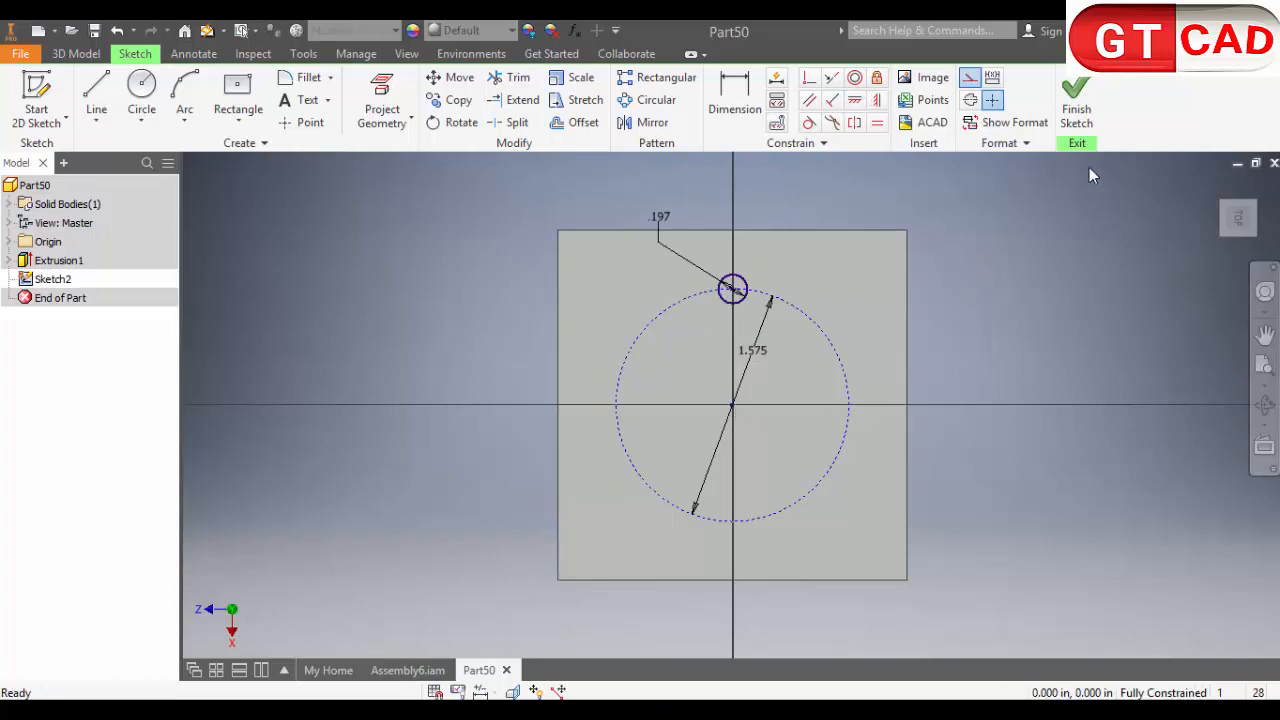
left_click(1076, 100)
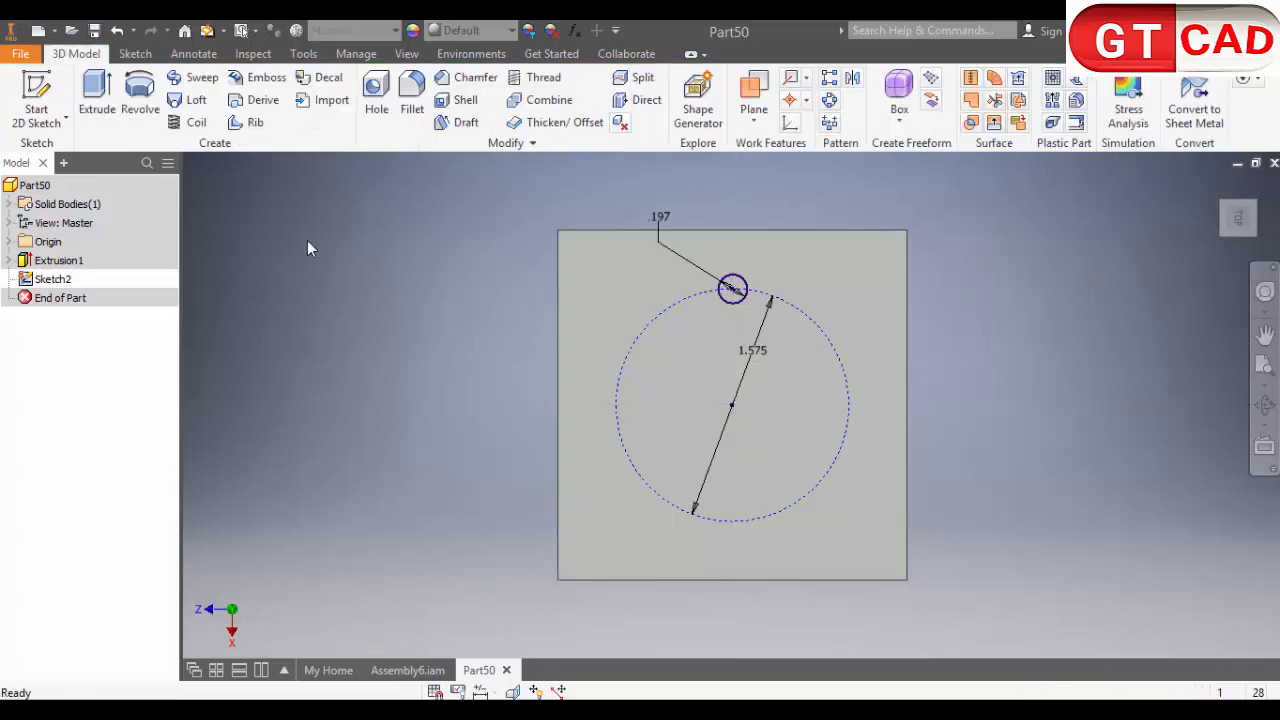
Extrude the 5 mm circle as a 2 mm cut through the plate, with the direction flipped into the material
left_click(100, 104)
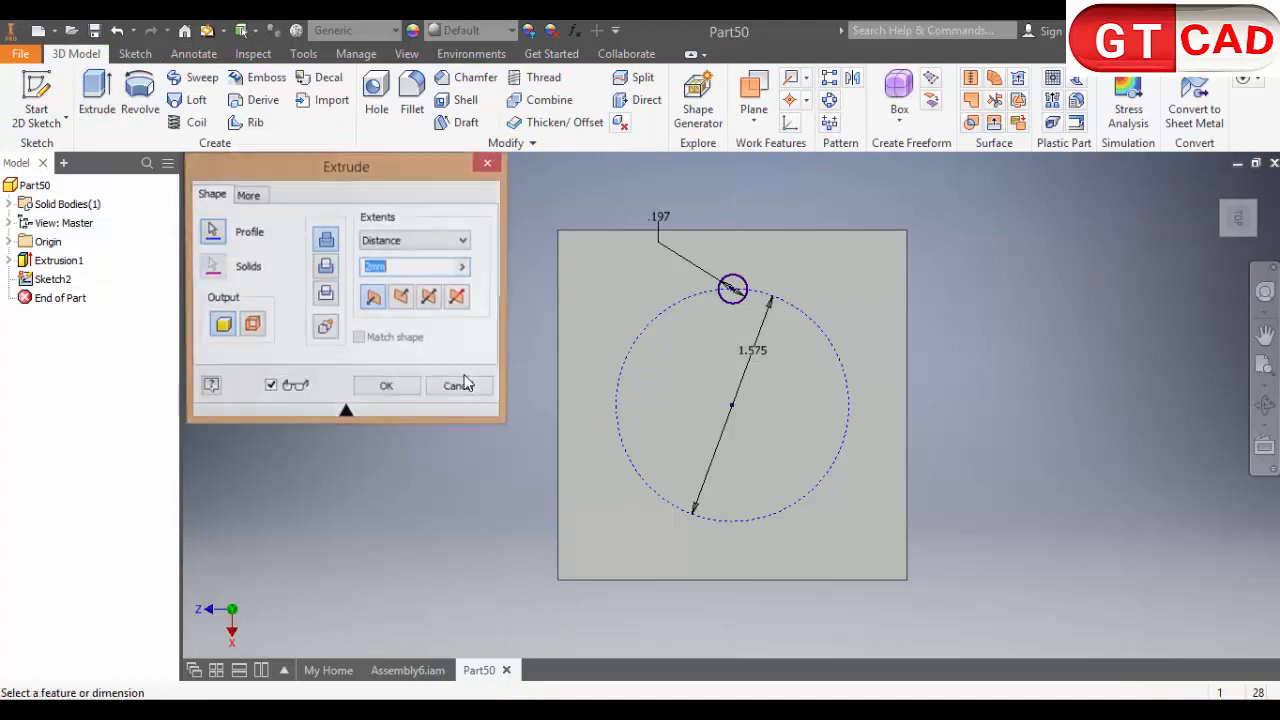
left_click(326, 270)
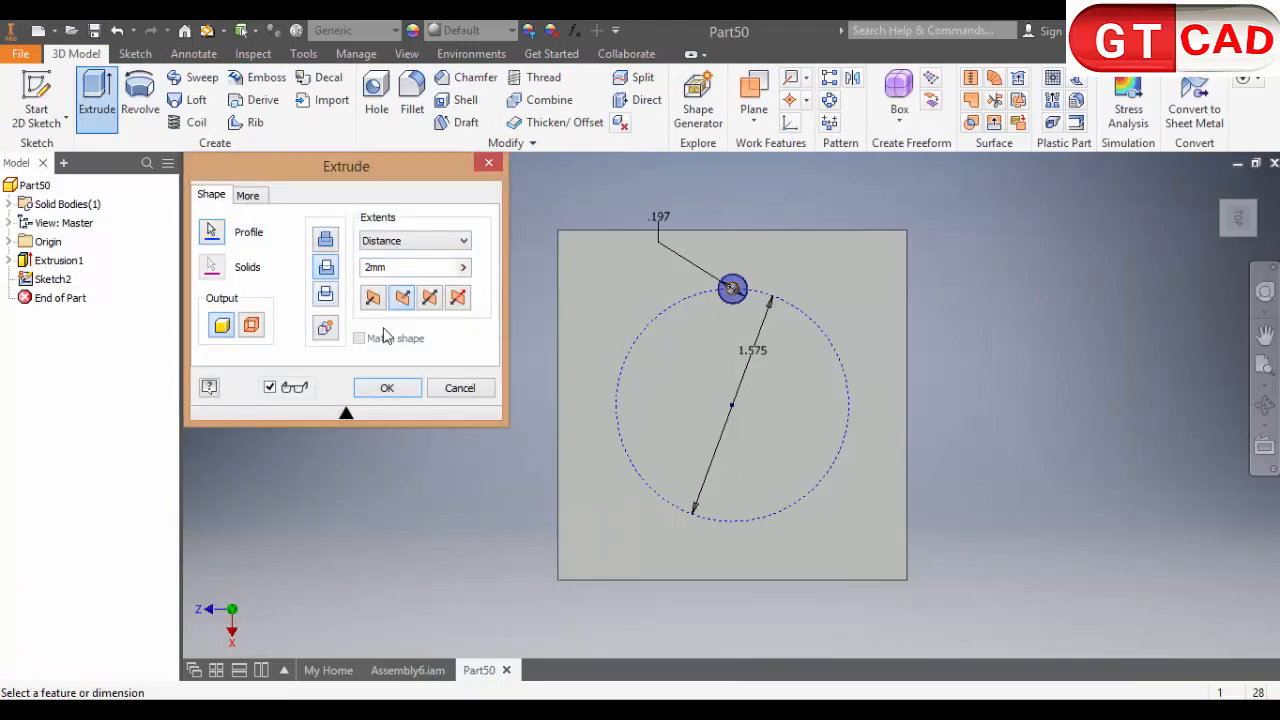
left_click(404, 300)
left_click(393, 398)
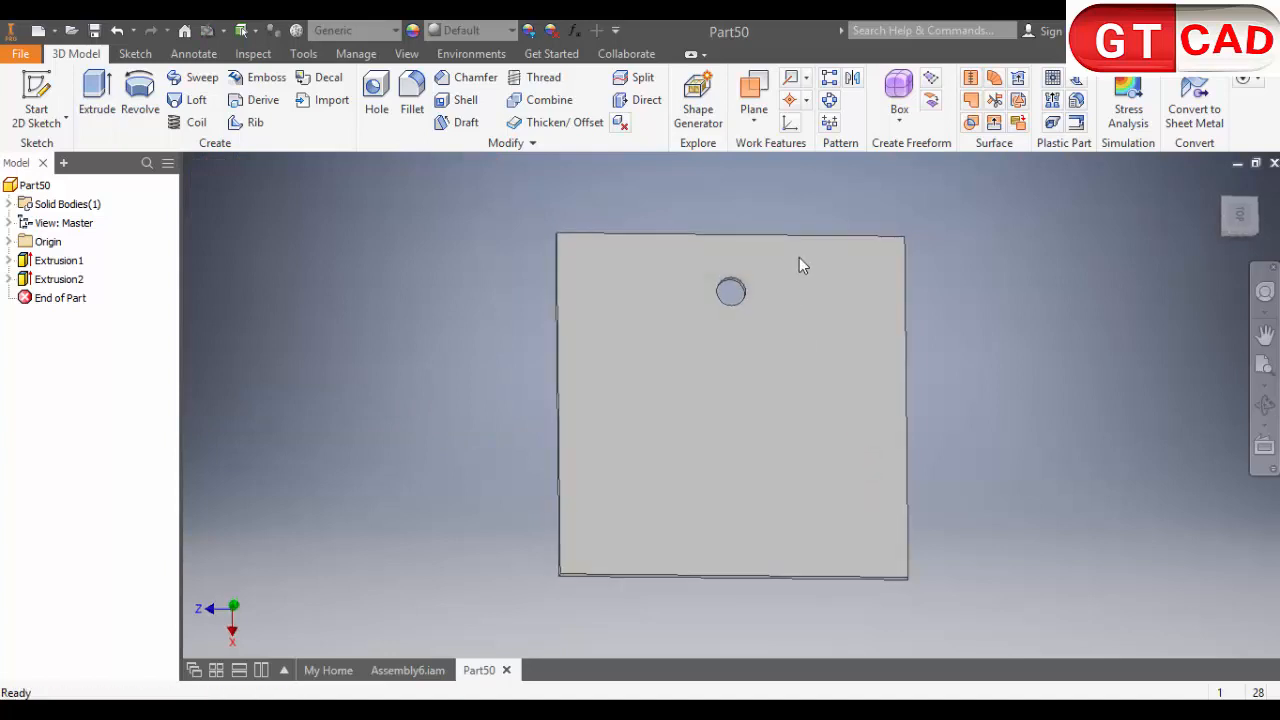
left_click(830, 100)
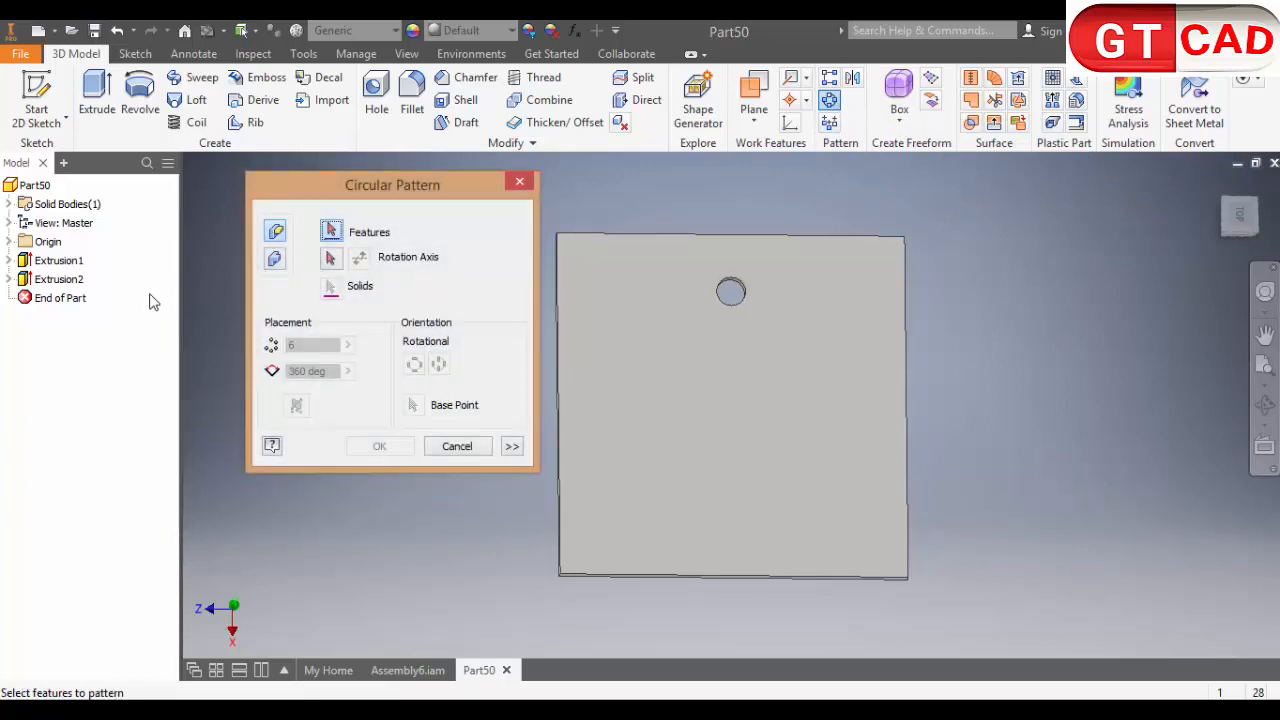
left_click(77, 283)
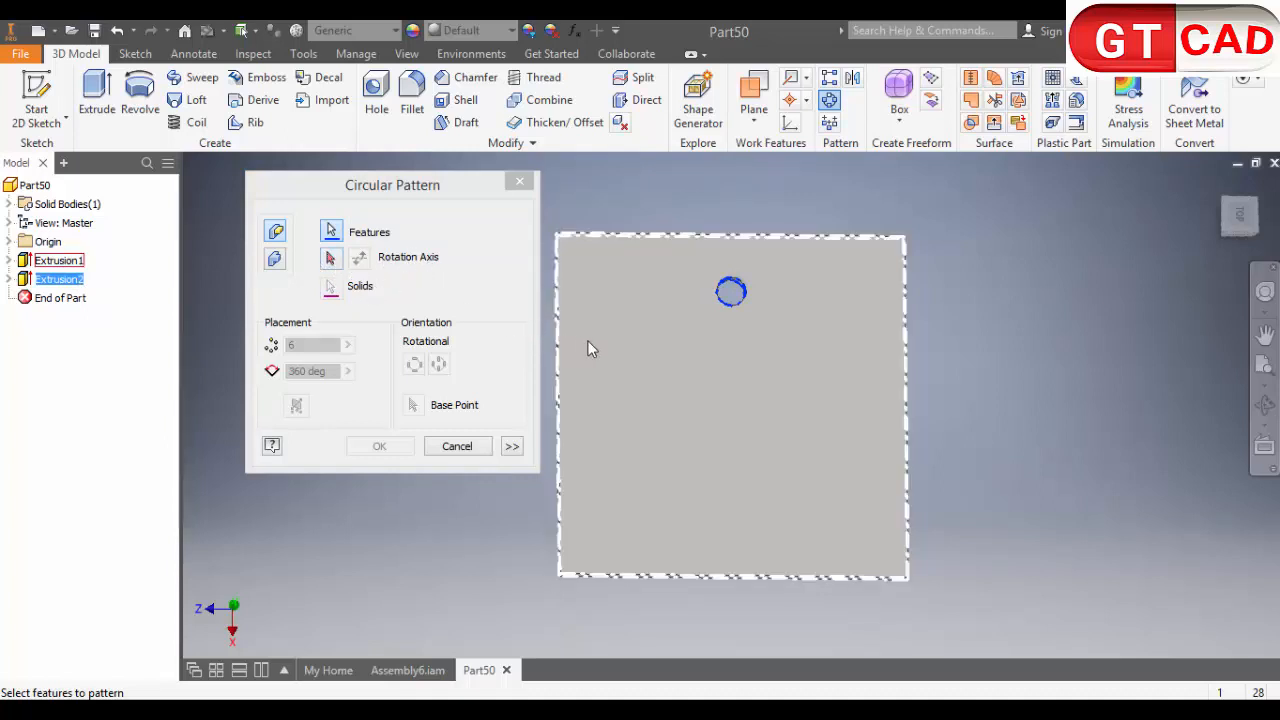
scroll(712, 370, "down", 5)
scroll(699, 355, "up", 4)
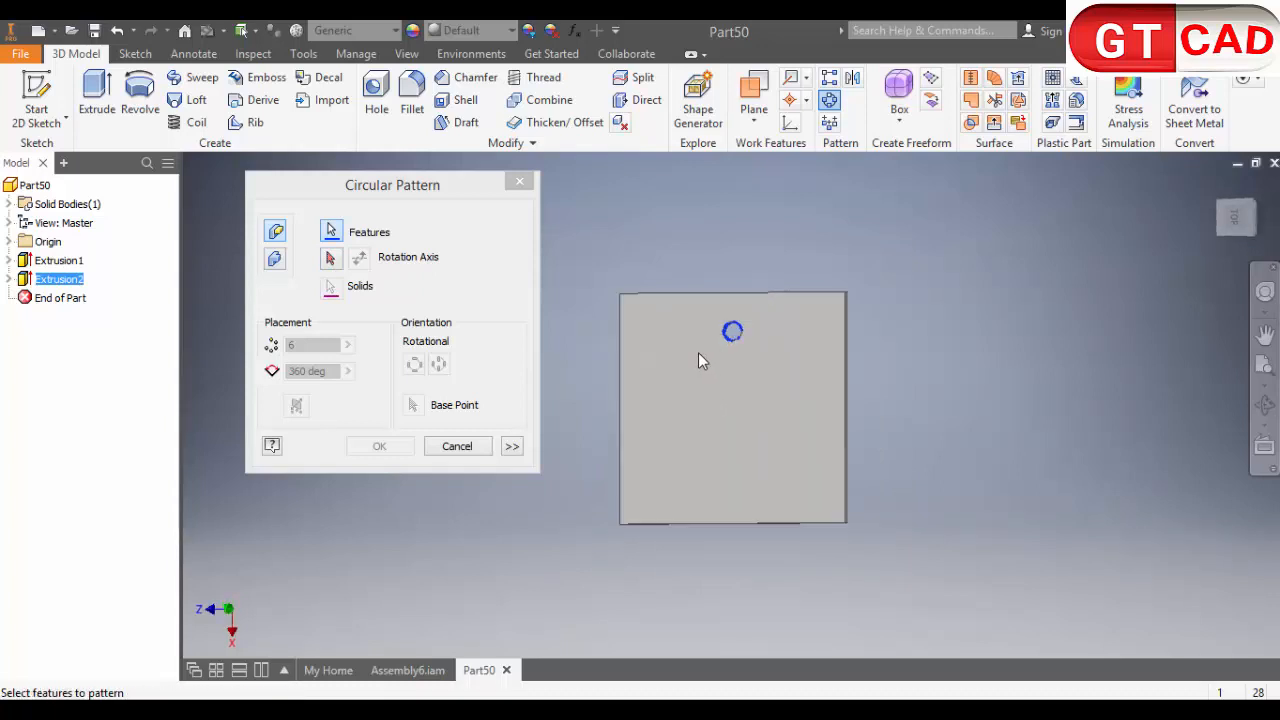
left_click(456, 447)
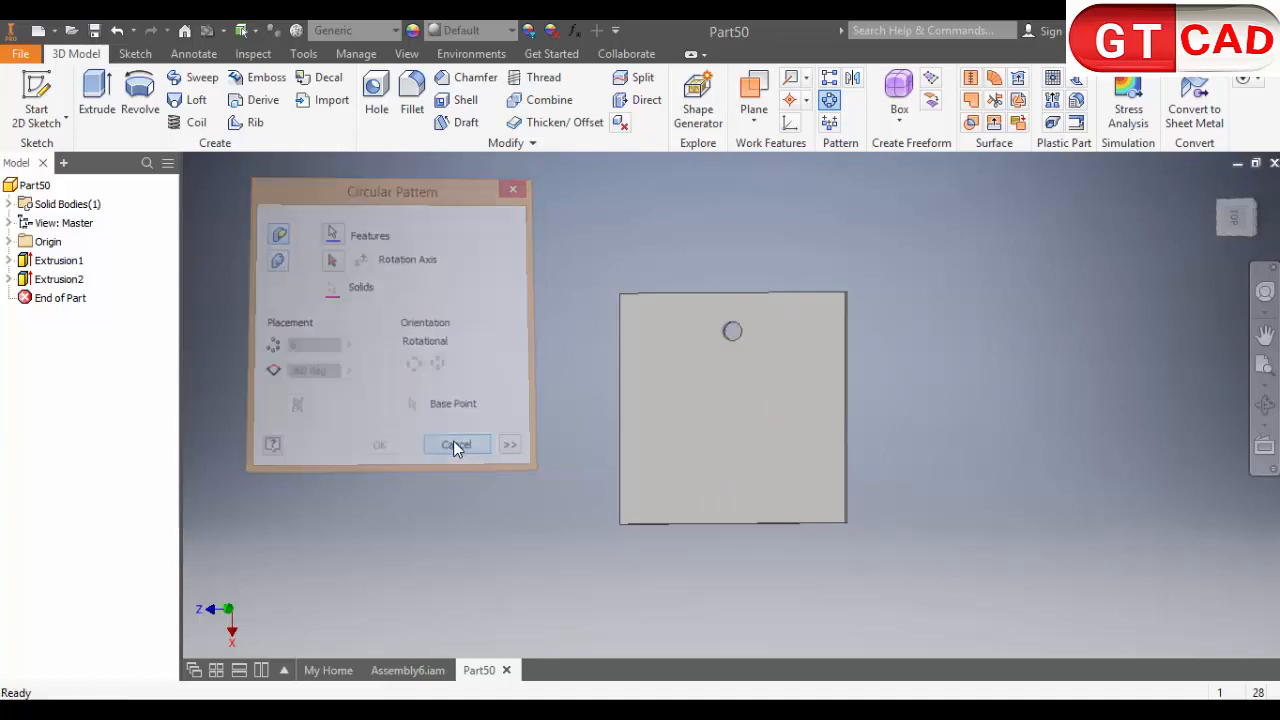
Try sharing the square sketch of the plate's first extrusion and undo the sharing
left_click(8, 260)
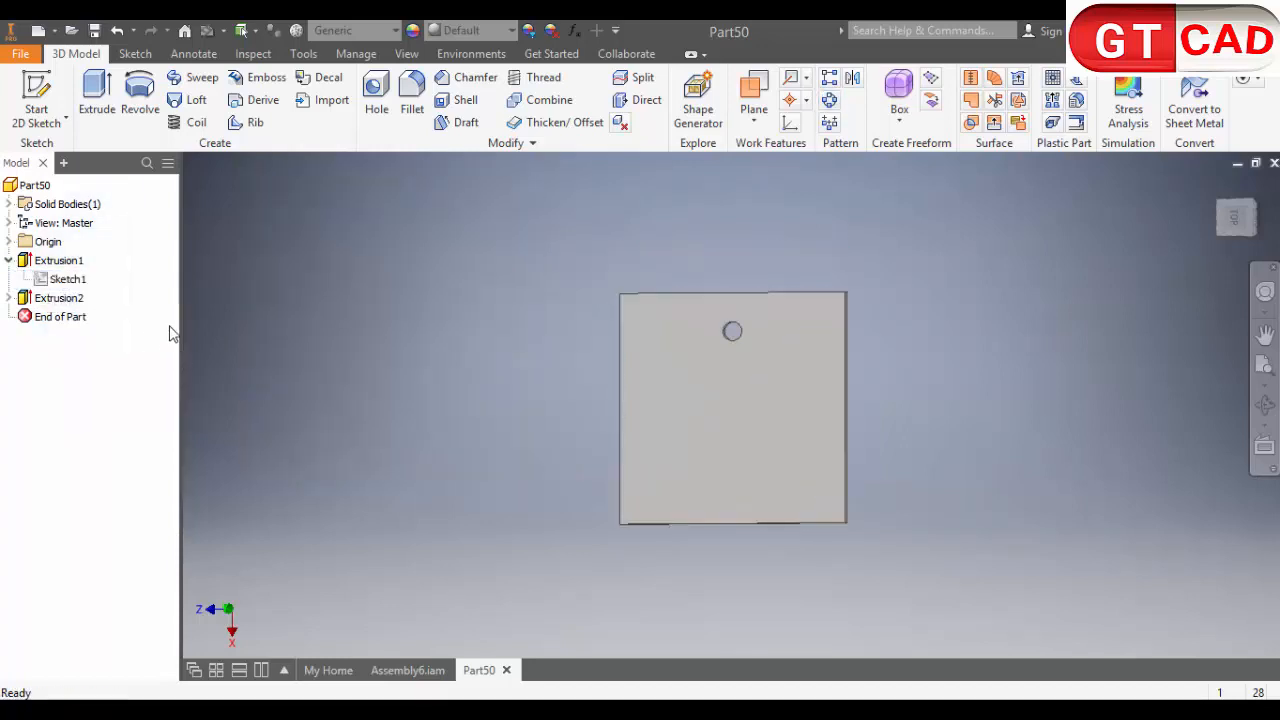
right_click(68, 280)
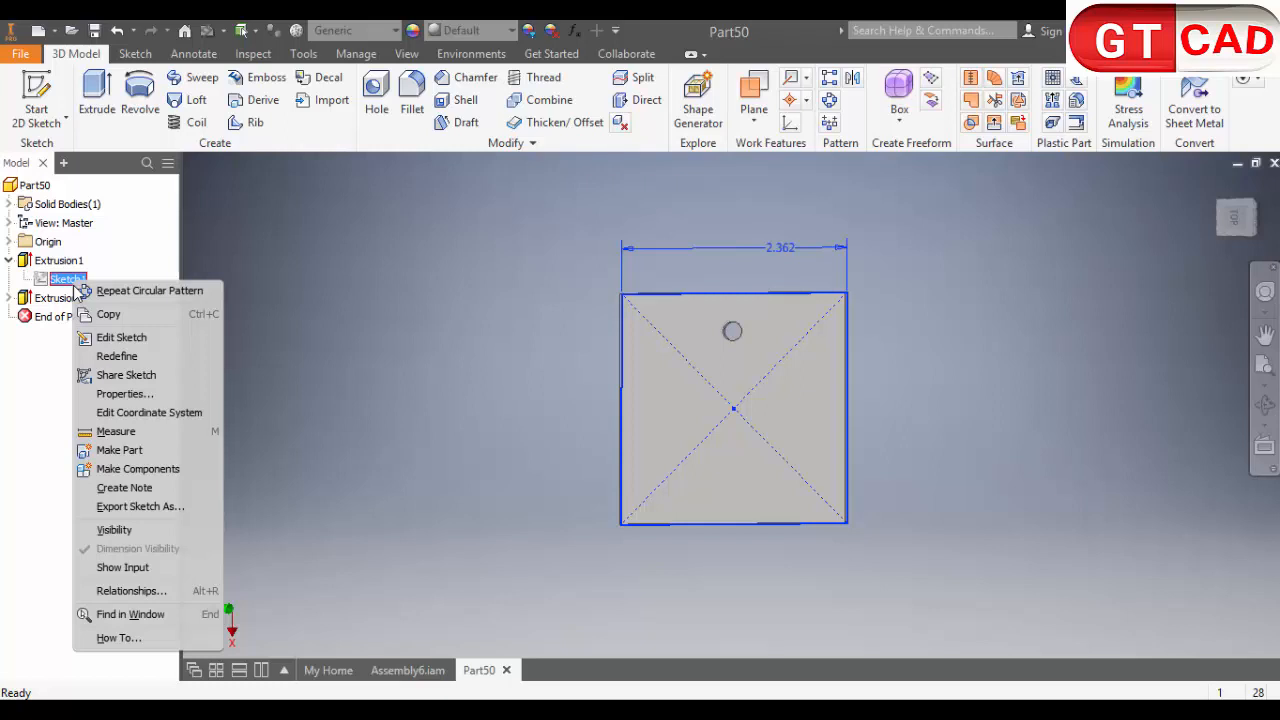
left_click(126, 376)
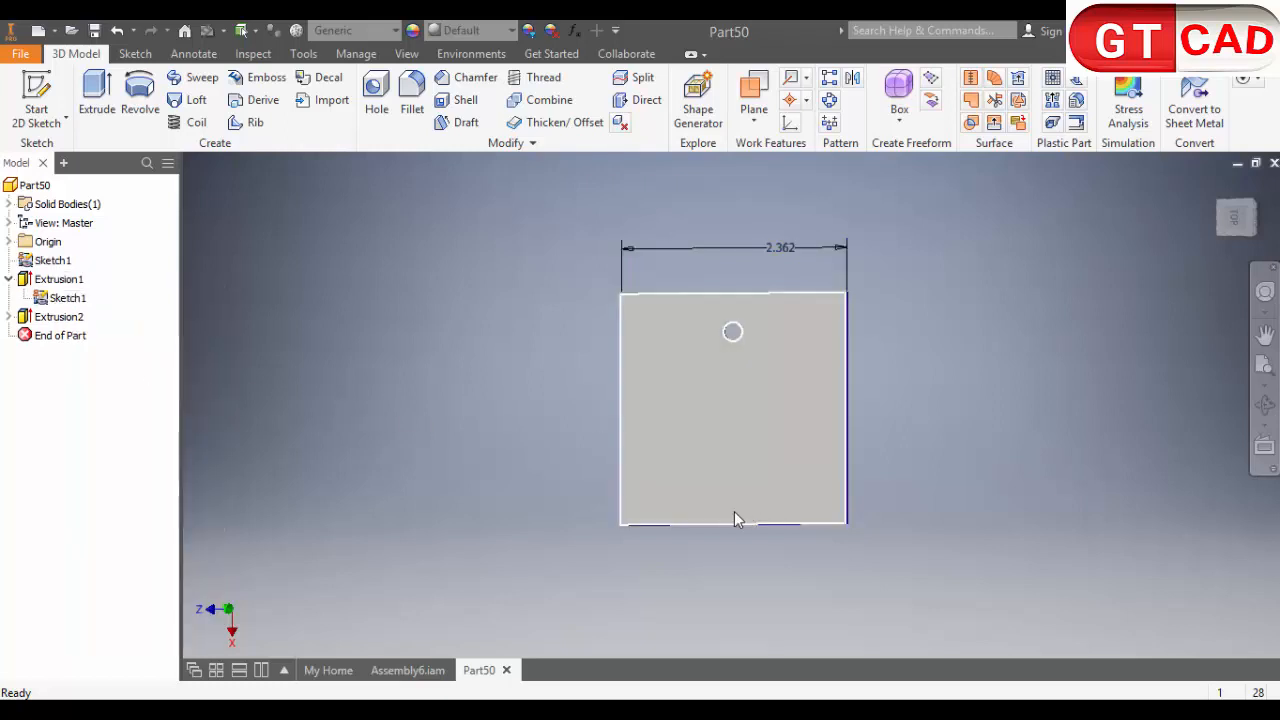
middle_click_drag(734, 514, 385, 492)
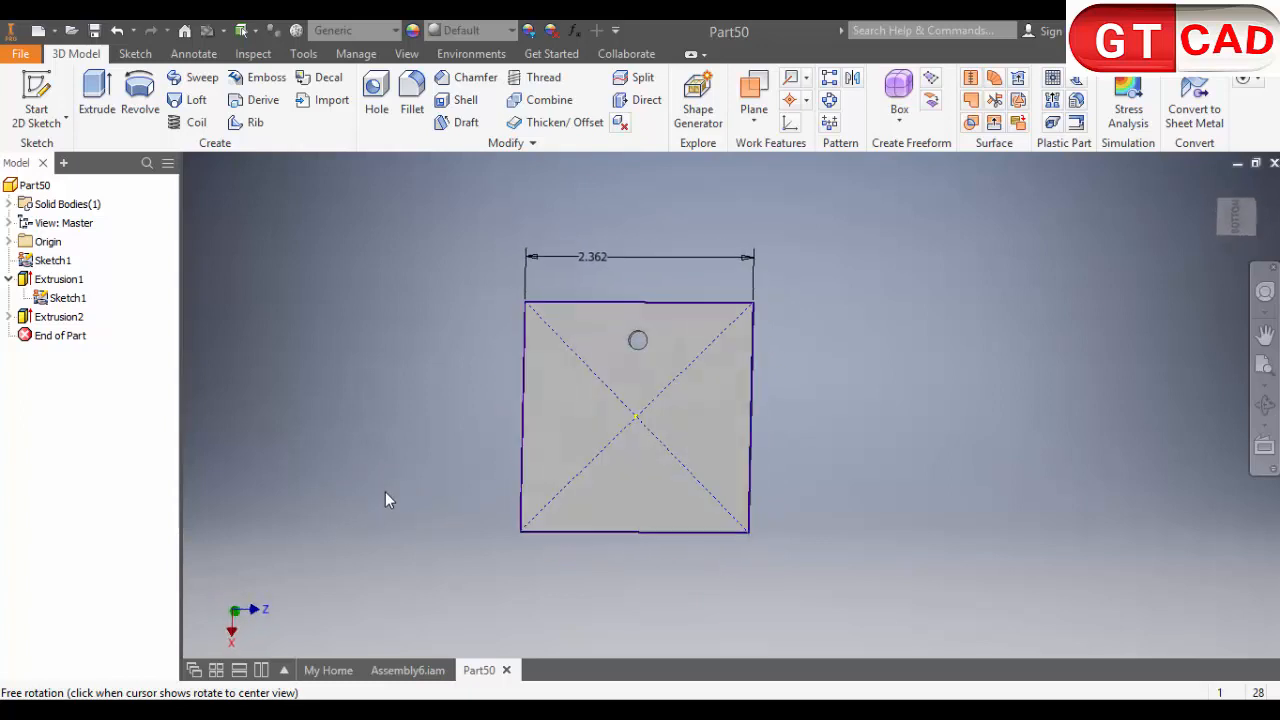
left_click(383, 489)
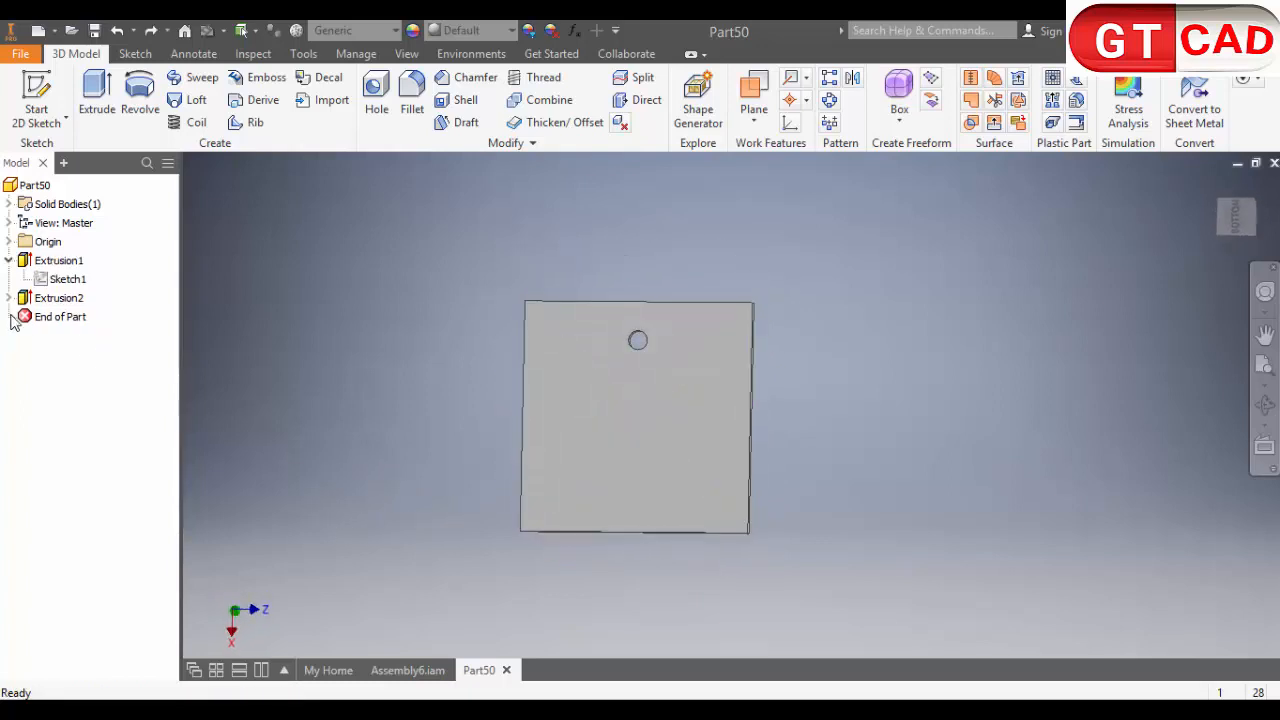
Share the hole's sketch from the cut extrusion, including its 40 mm construction circle
left_click(10, 299)
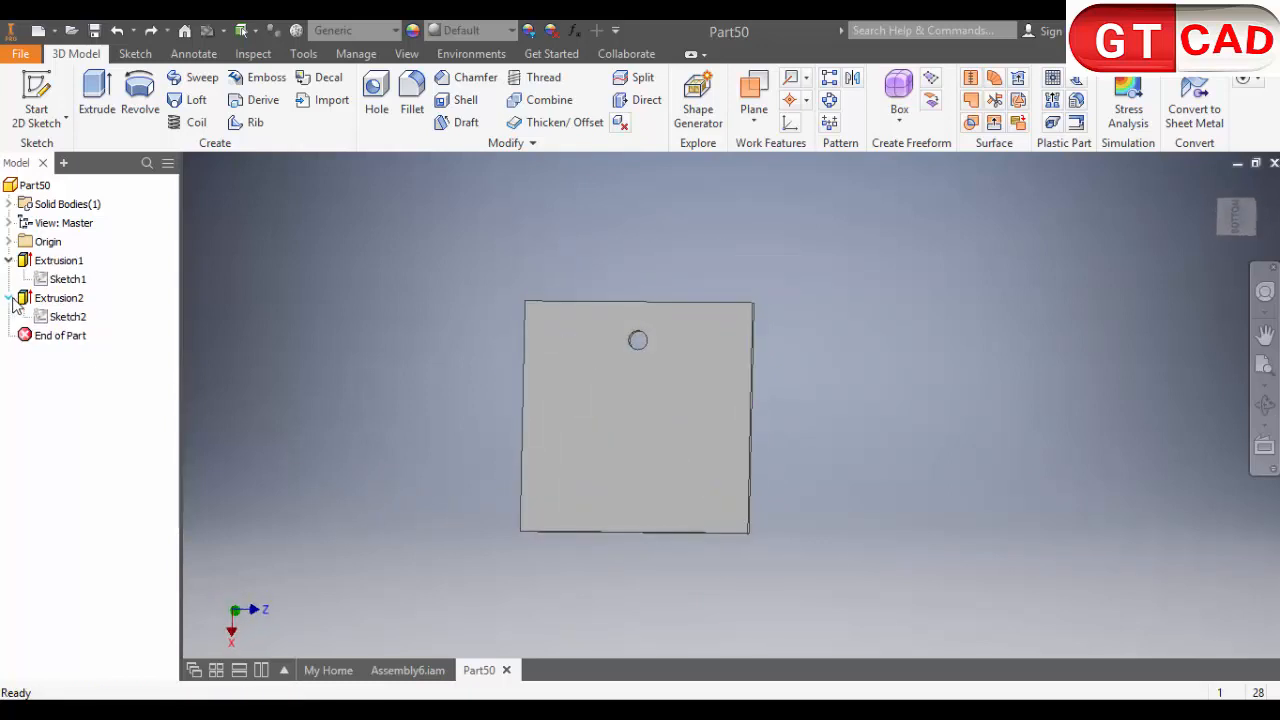
right_click(58, 323)
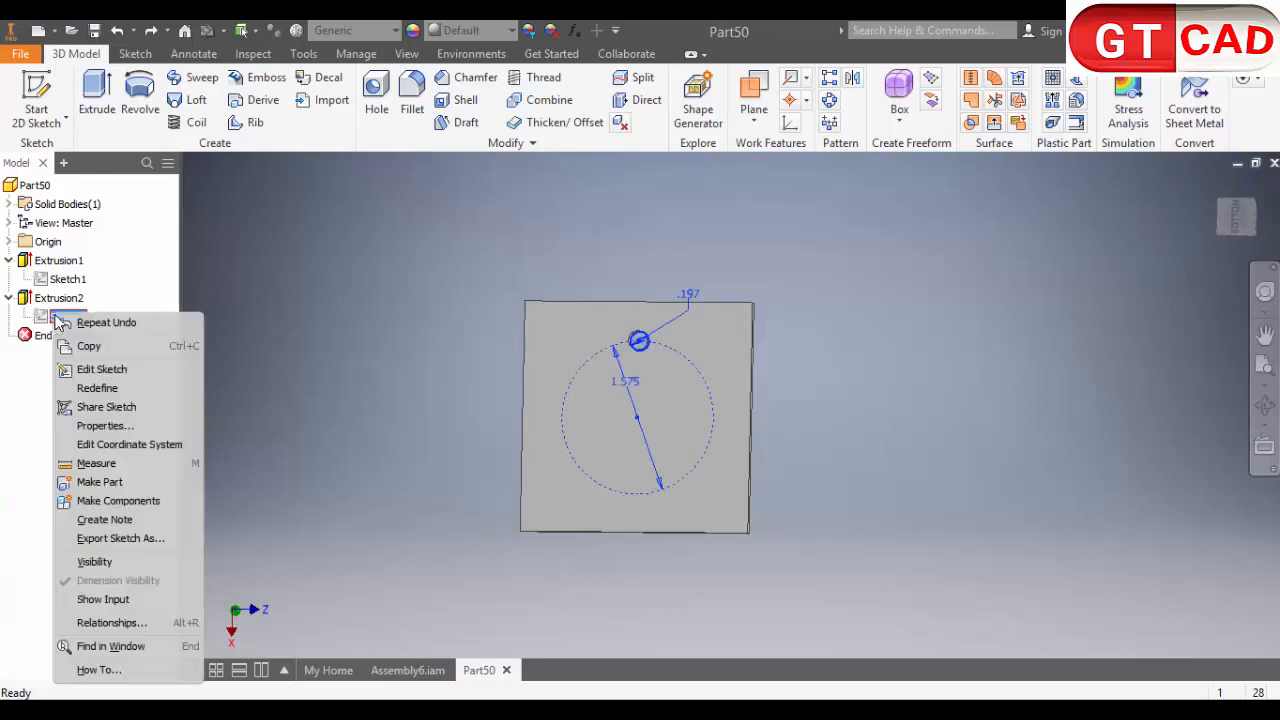
left_click(130, 410)
mouse_move(445, 443)
middle_mouse_down("shift")
mouse_move(635, 474)
mouse_move(838, 481)
mouse_move(739, 424)
middle_mouse_up("shift")
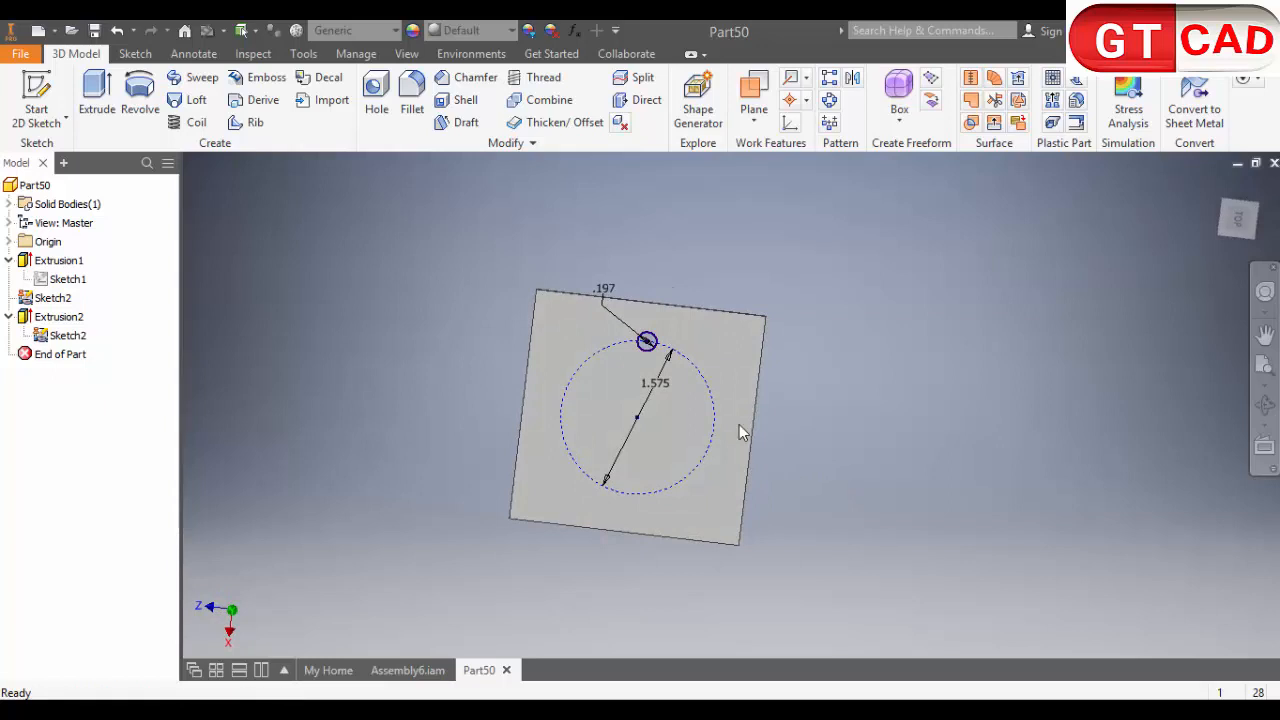
left_click(829, 99)
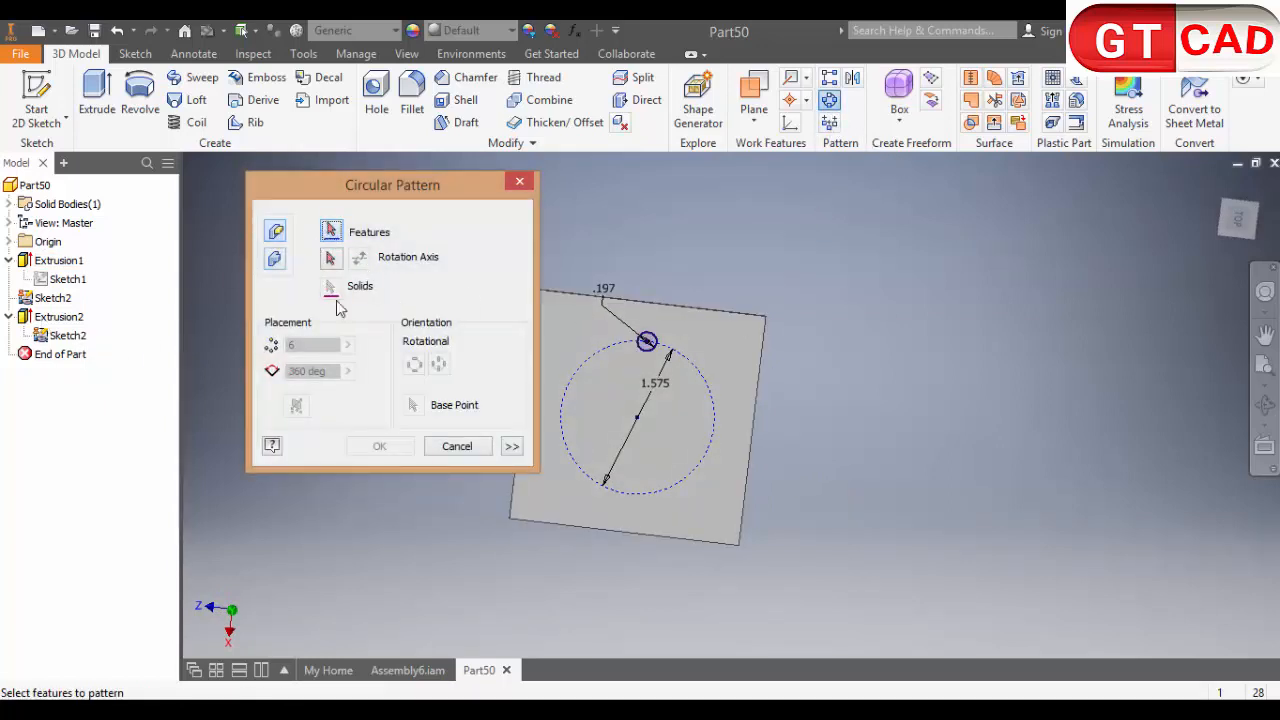
left_click(59, 316)
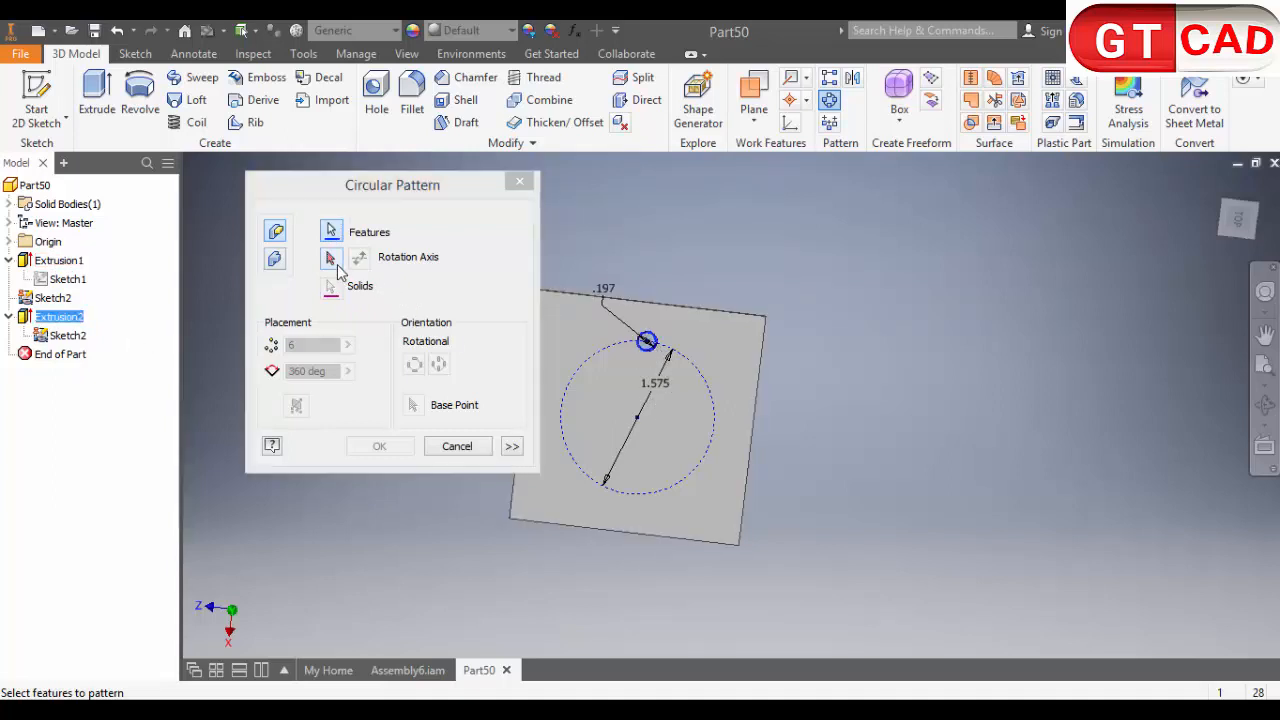
left_click(335, 262)
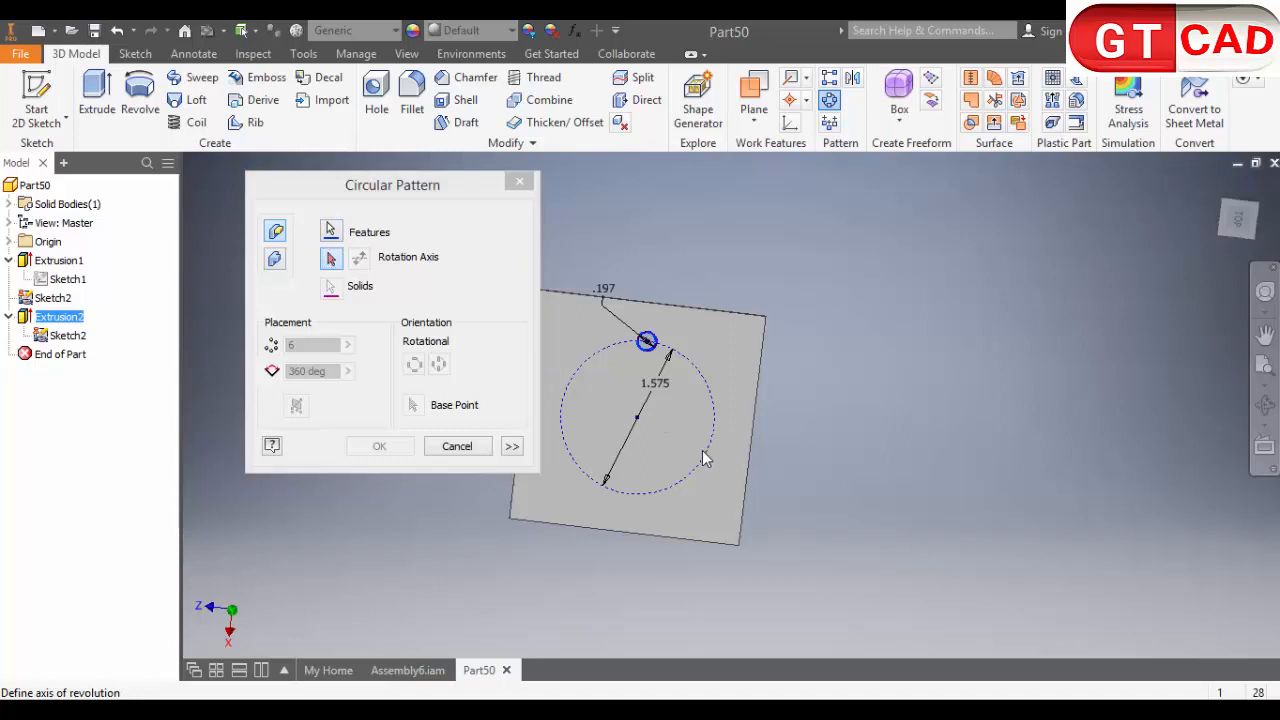
left_click(458, 446)
left_click(67, 335)
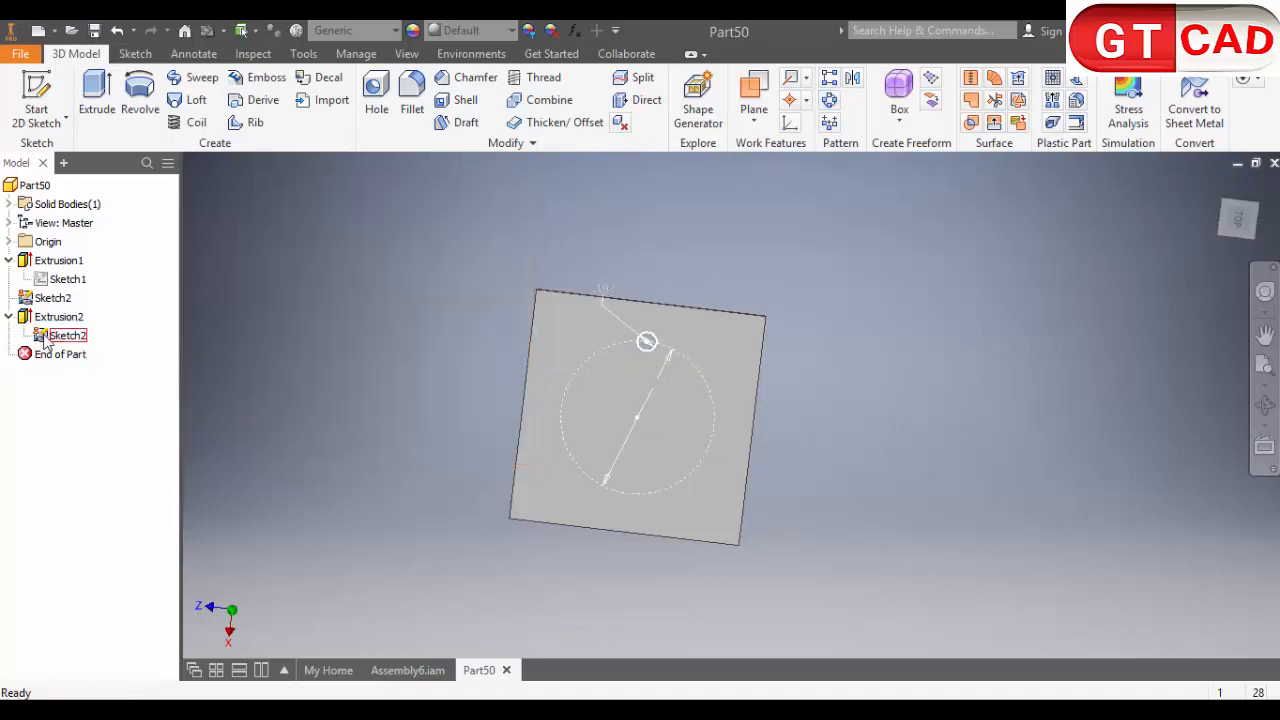
double_click(710, 517)
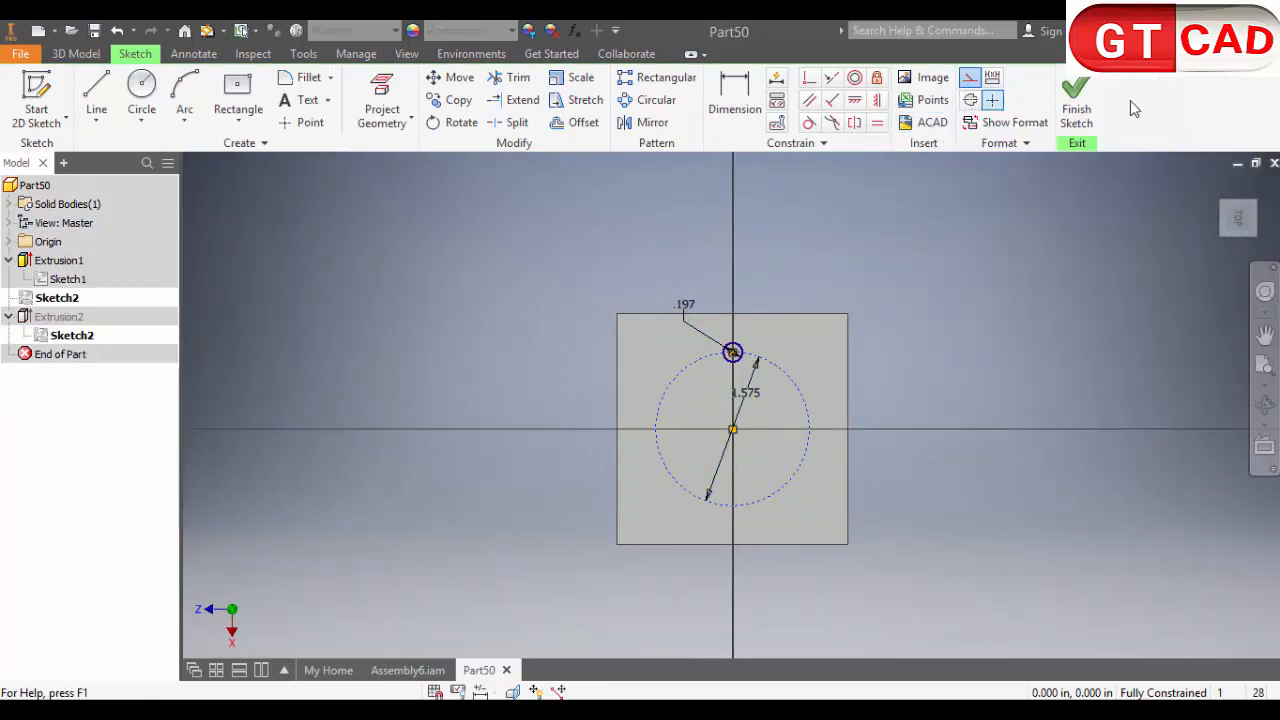
left_click(1090, 110)
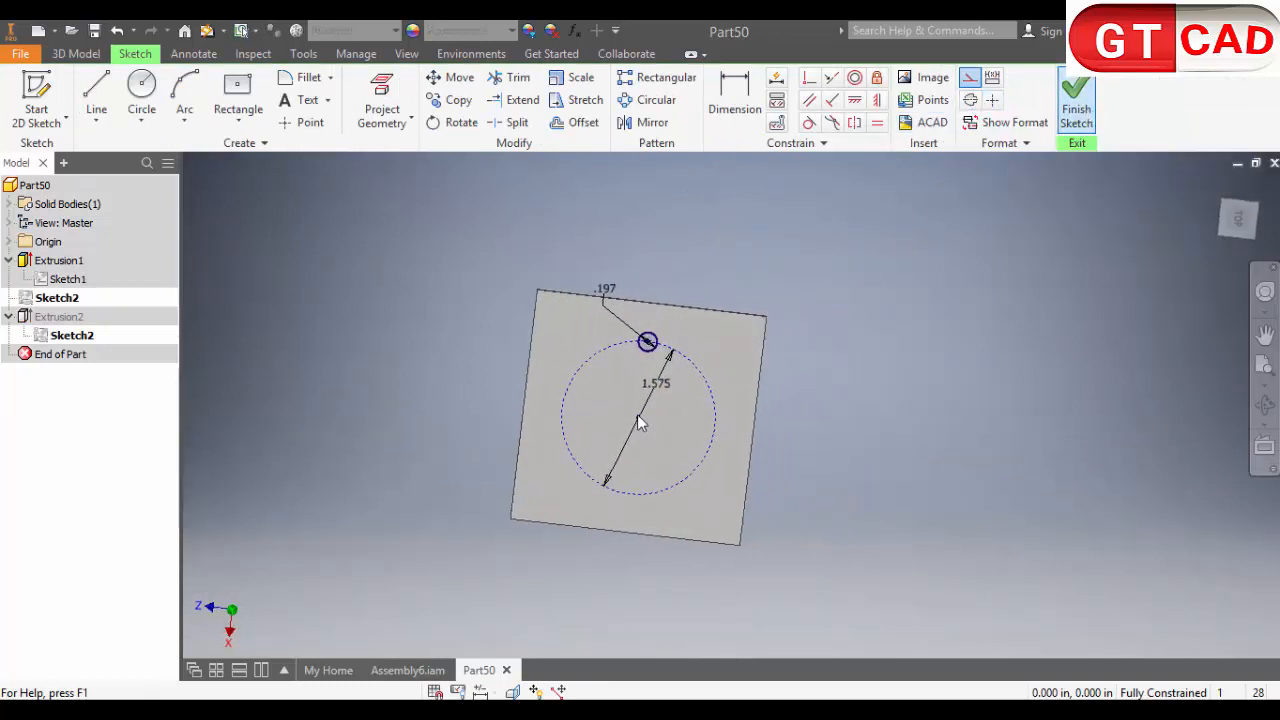
Open the hole's sketch for editing and turn the 40 mm construction circle into regular geometry
left_click(68, 335)
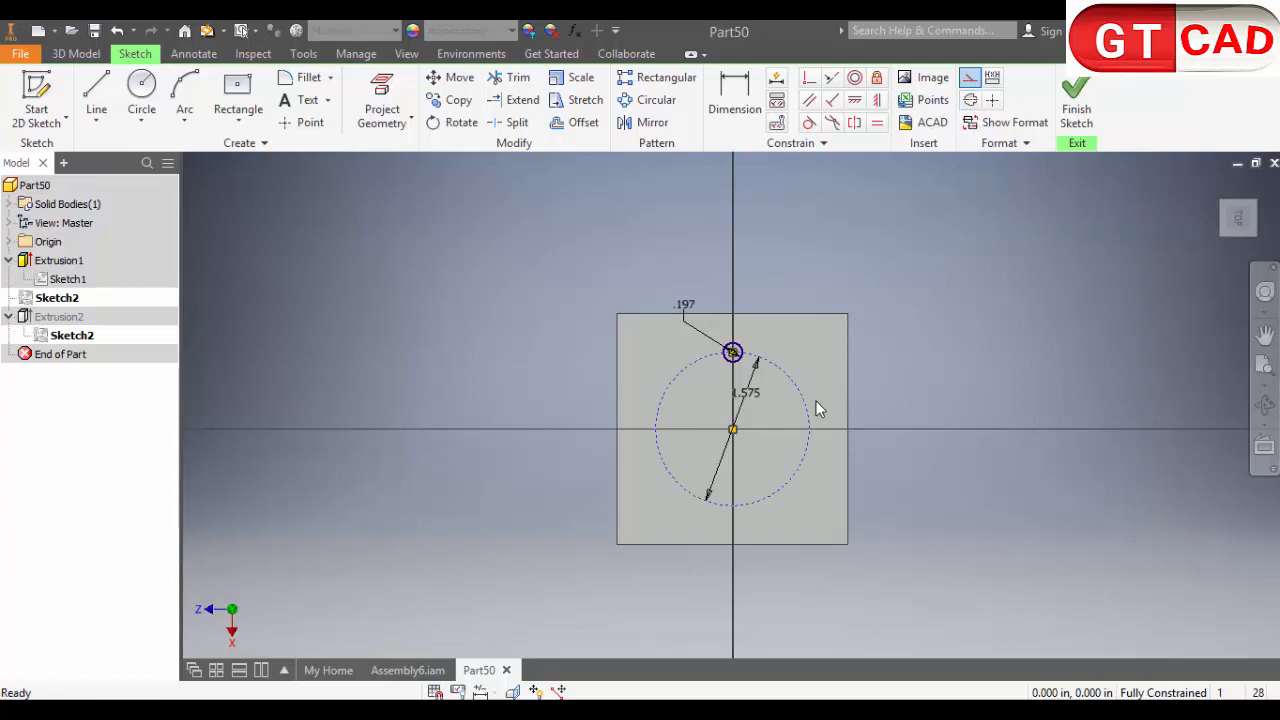
left_click(771, 487)
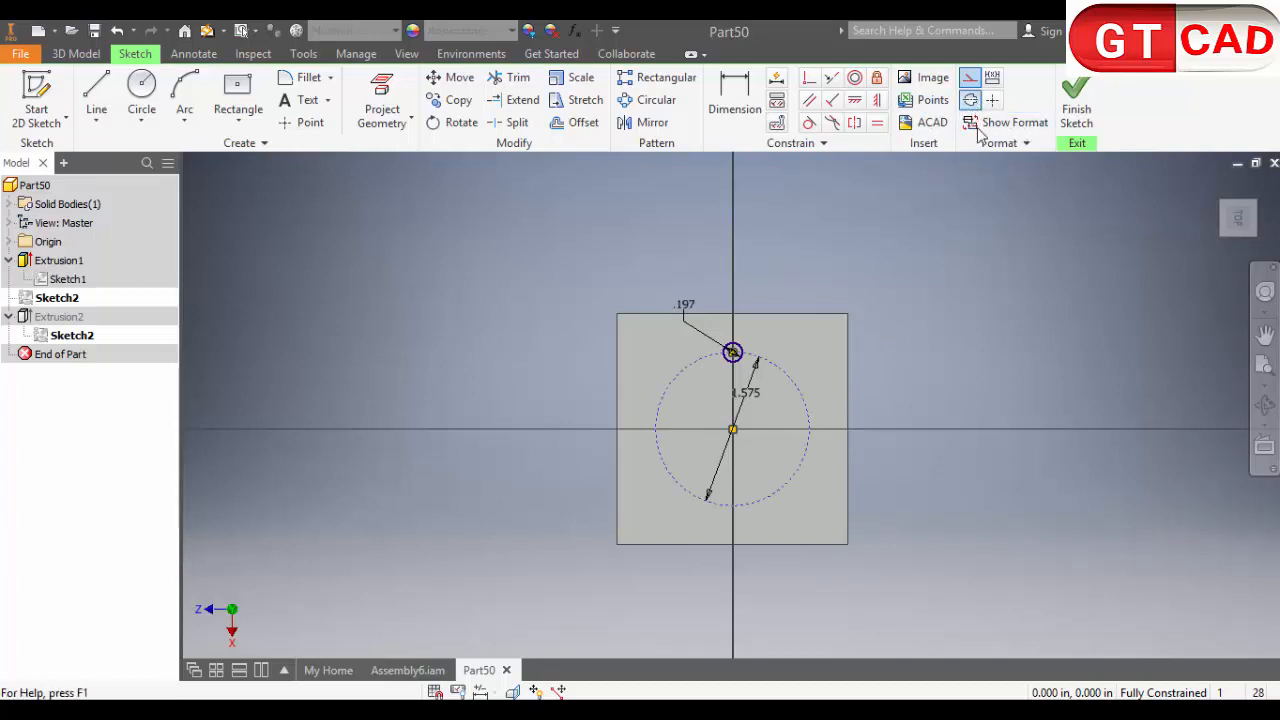
right_click(811, 437)
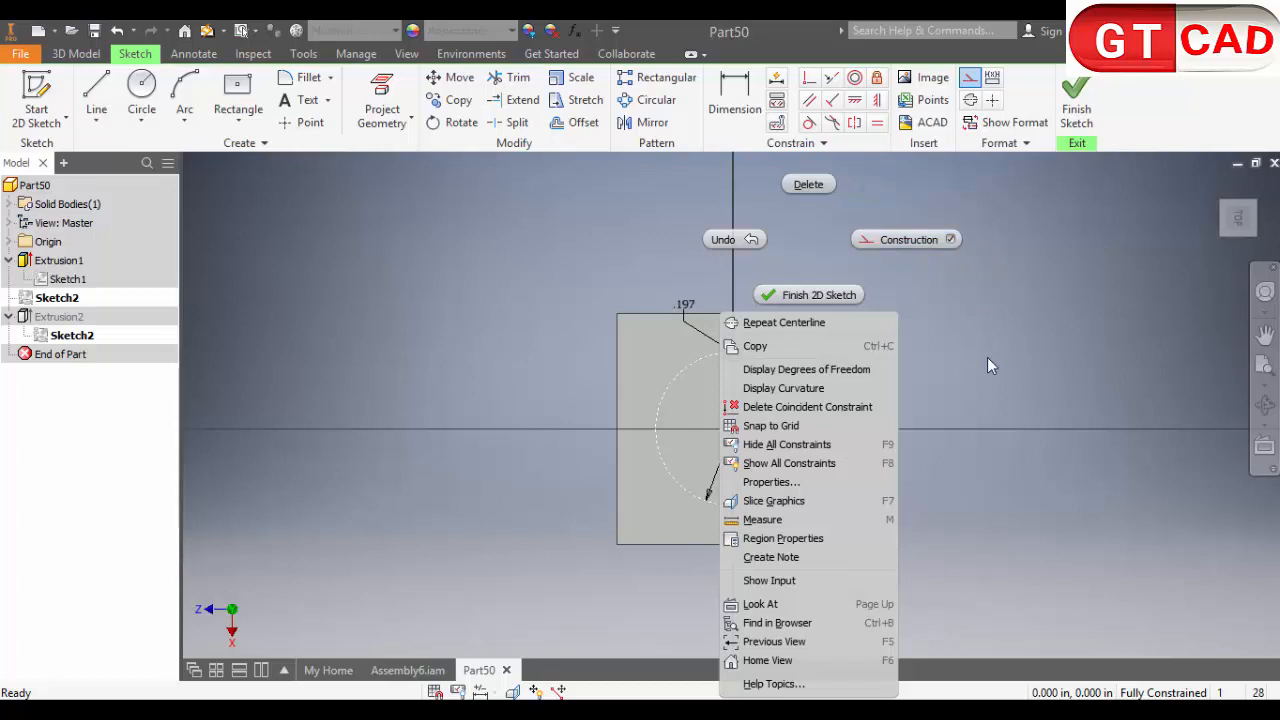
left_click(905, 240)
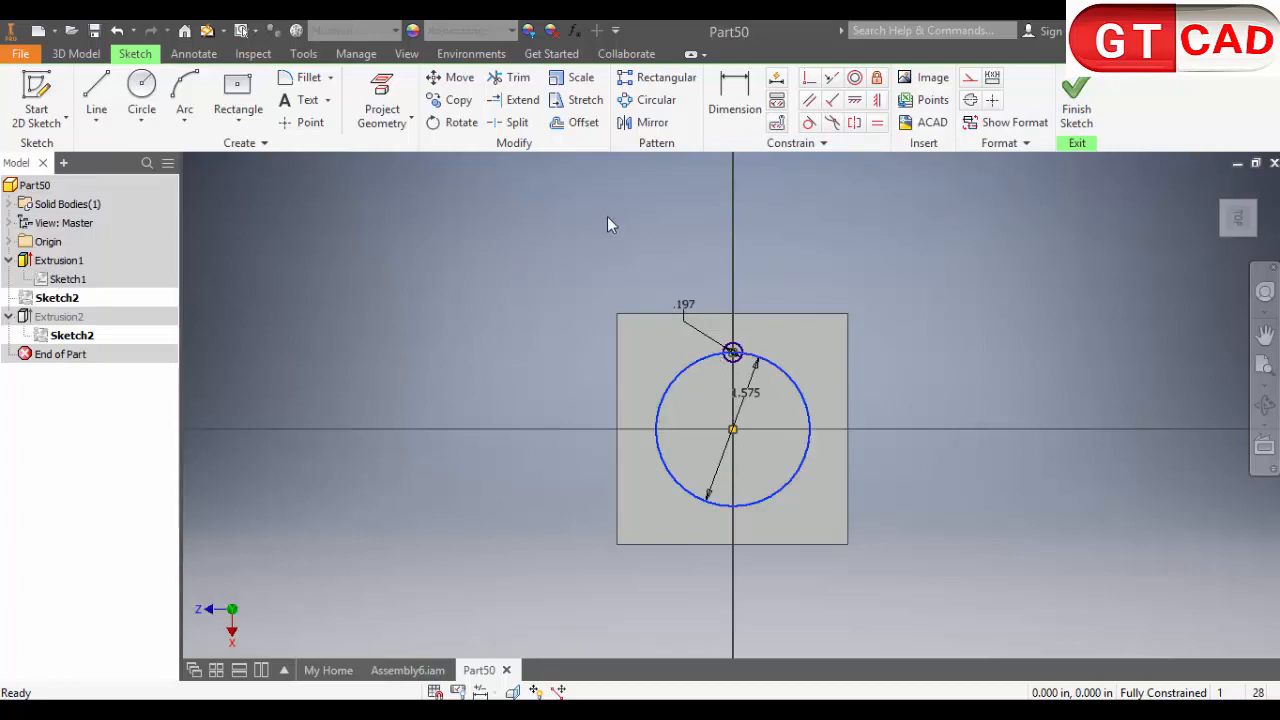
Pattern the 5 mm circle around the 40 mm circle as 4 instances over 360 deg and finish the sketch
left_click(657, 101)
scroll(700, 340, "up", 3)
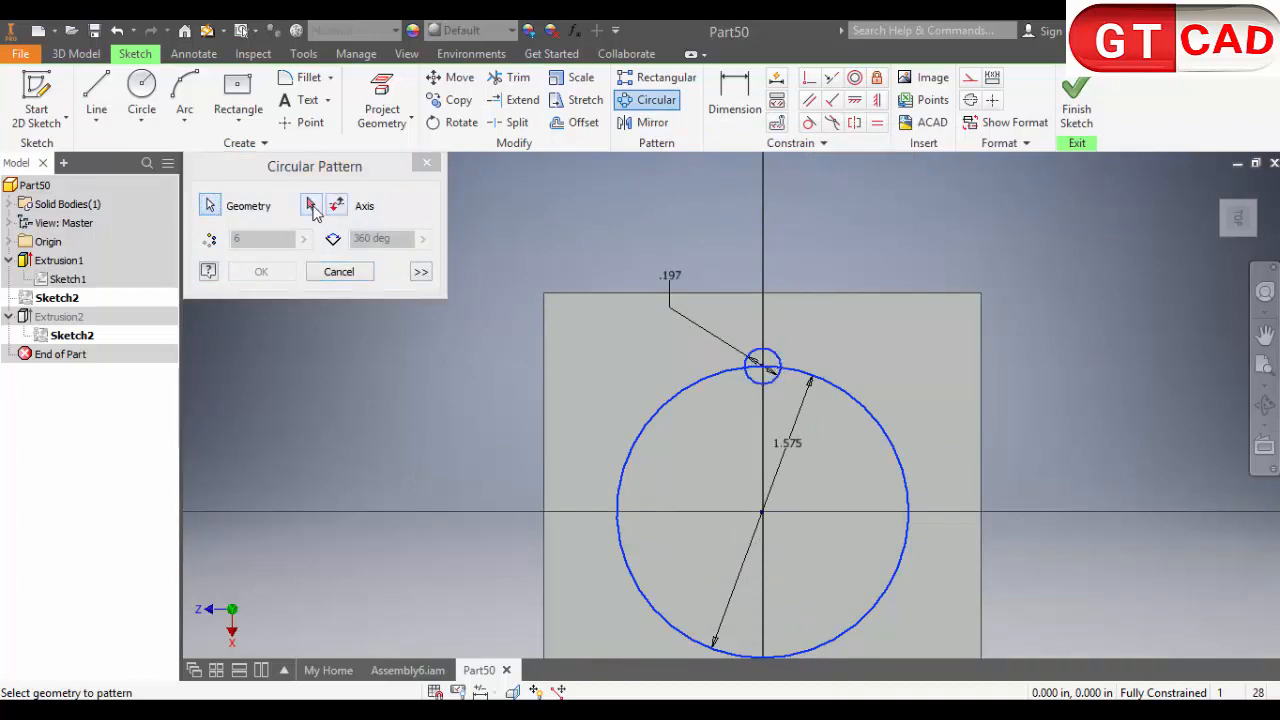
left_click(311, 206)
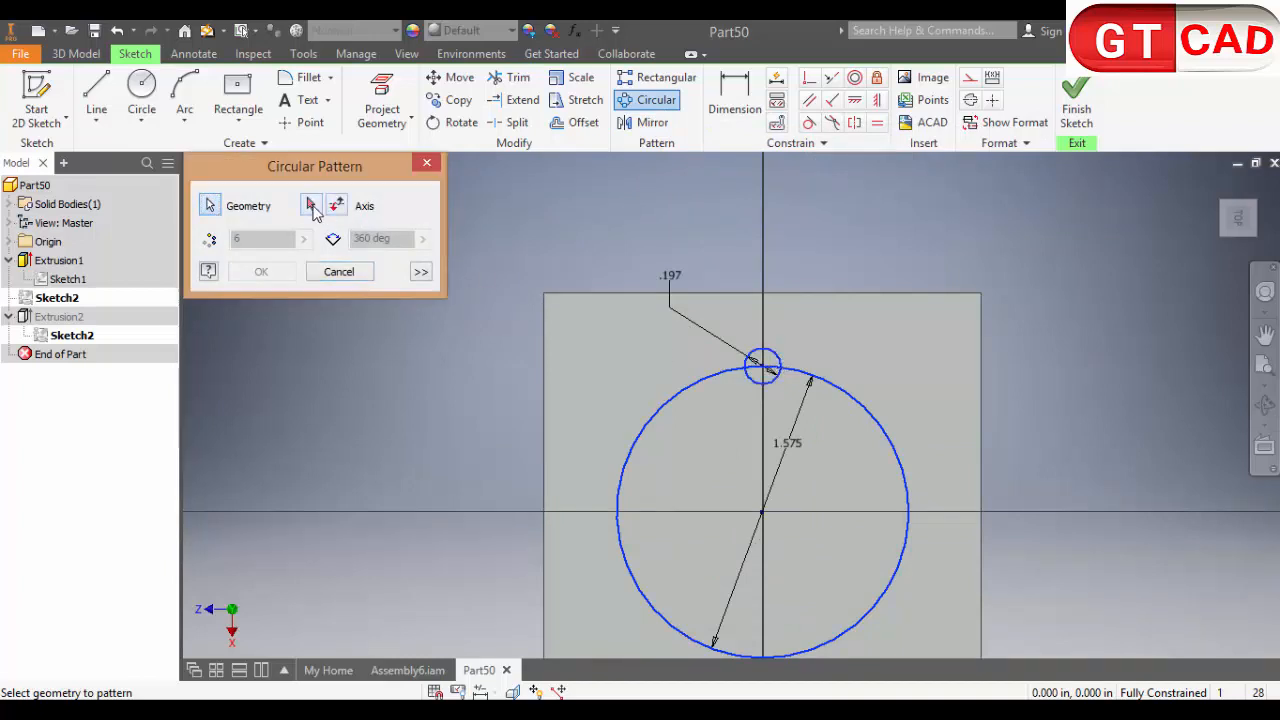
left_click(850, 400)
scroll(835, 316, "down", 2)
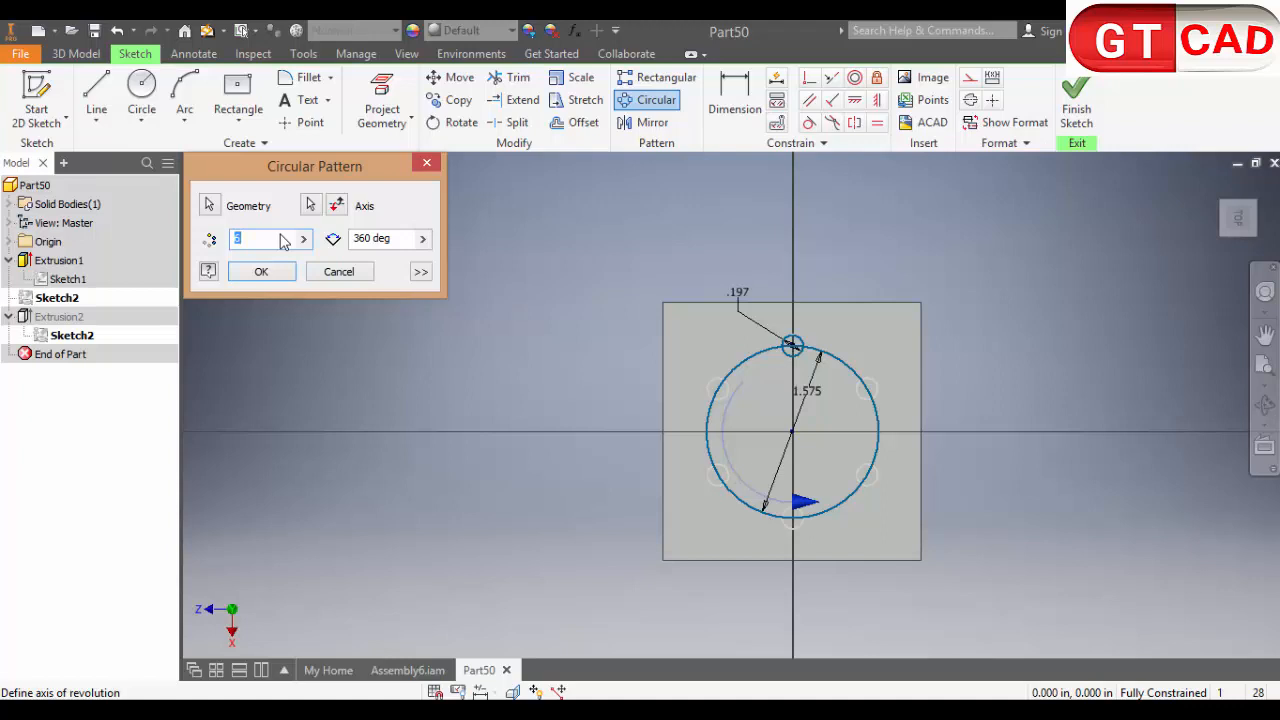
left_click_drag(278, 238, 218, 245)
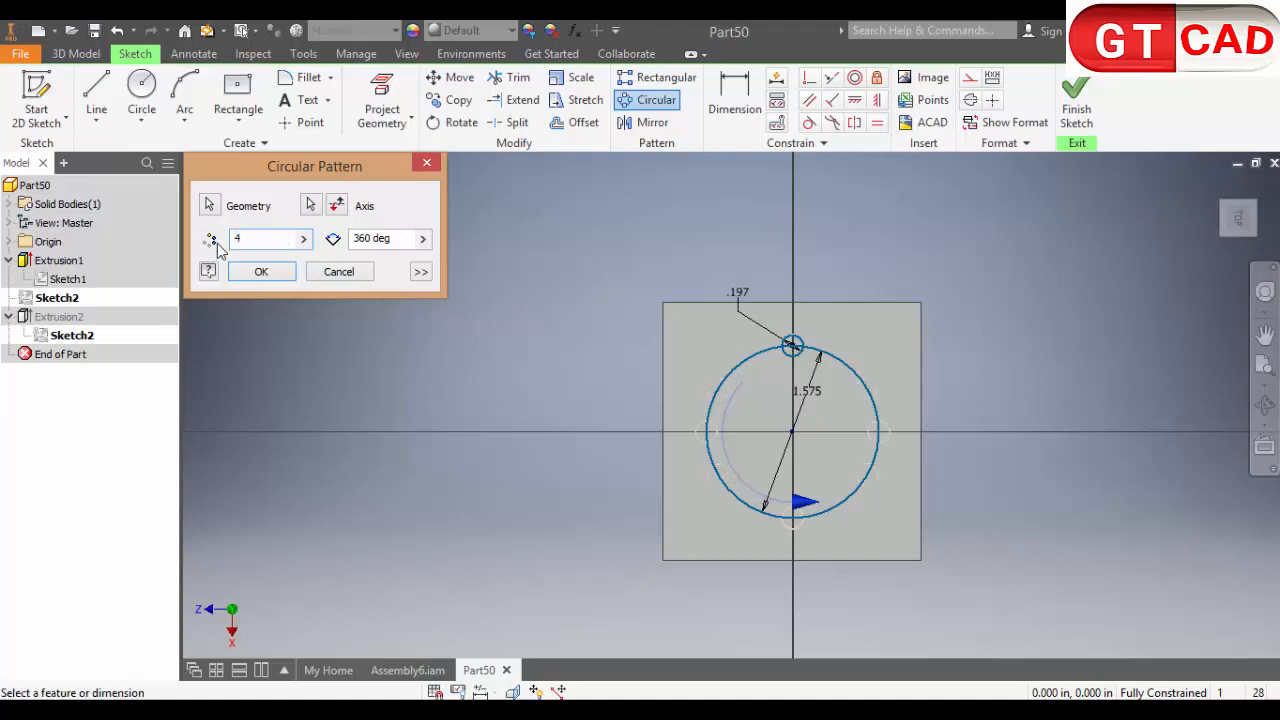
left_click(290, 278)
left_click(1074, 100)
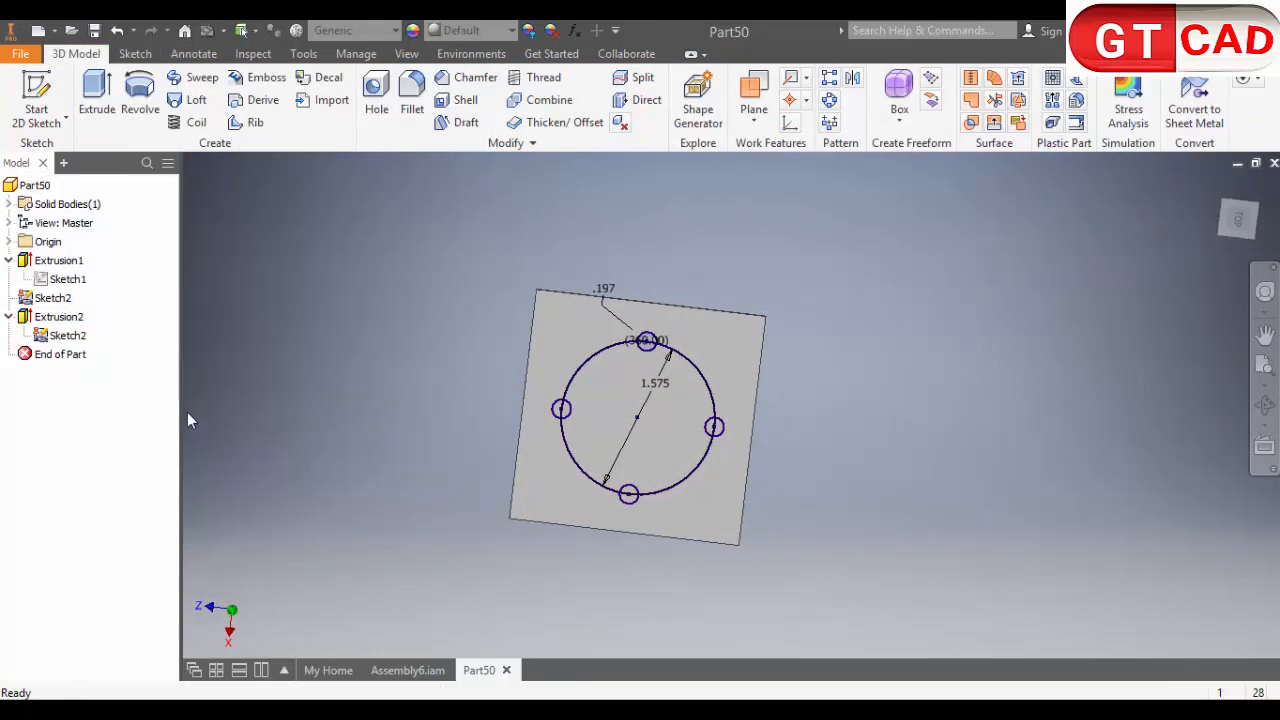
Remove the single-hole cut and trim the 40 mm circle's arcs inside the four small circles in its sketch, finishing the sketch
left_click(117, 31)
left_click(515, 78)
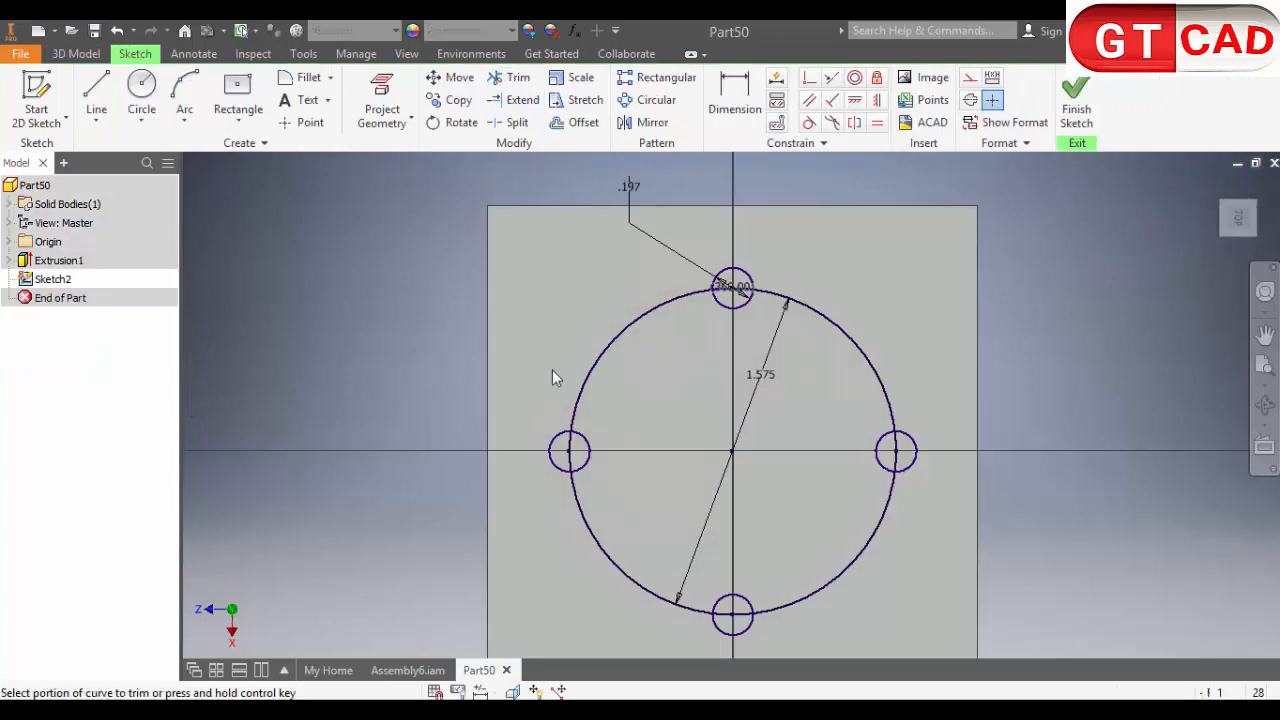
scroll(568, 442, "up", 5)
mouse_move(609, 440)
left_mouse_down()
mouse_move(577, 460)
mouse_move(587, 474)
left_mouse_up()
scroll(587, 474, "down", 5)
scroll(805, 282, "up", 4)
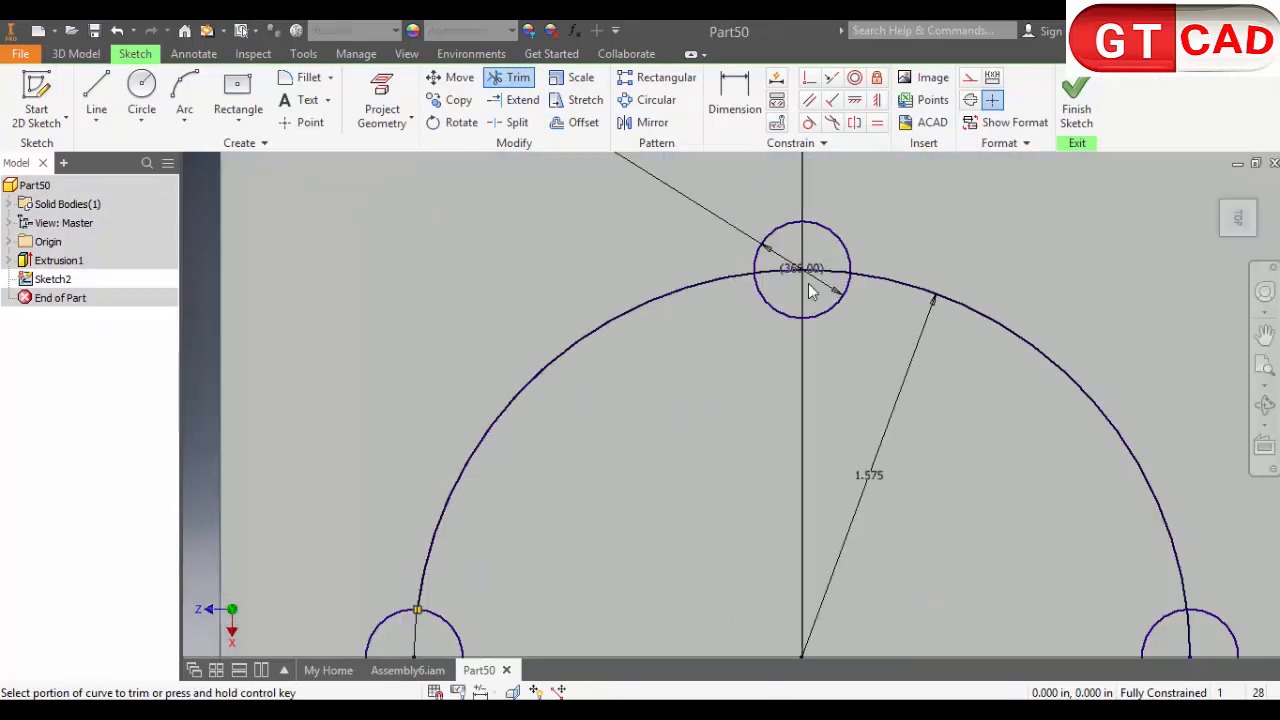
left_click_drag(809, 286, 808, 252)
scroll(806, 252, "down", 4)
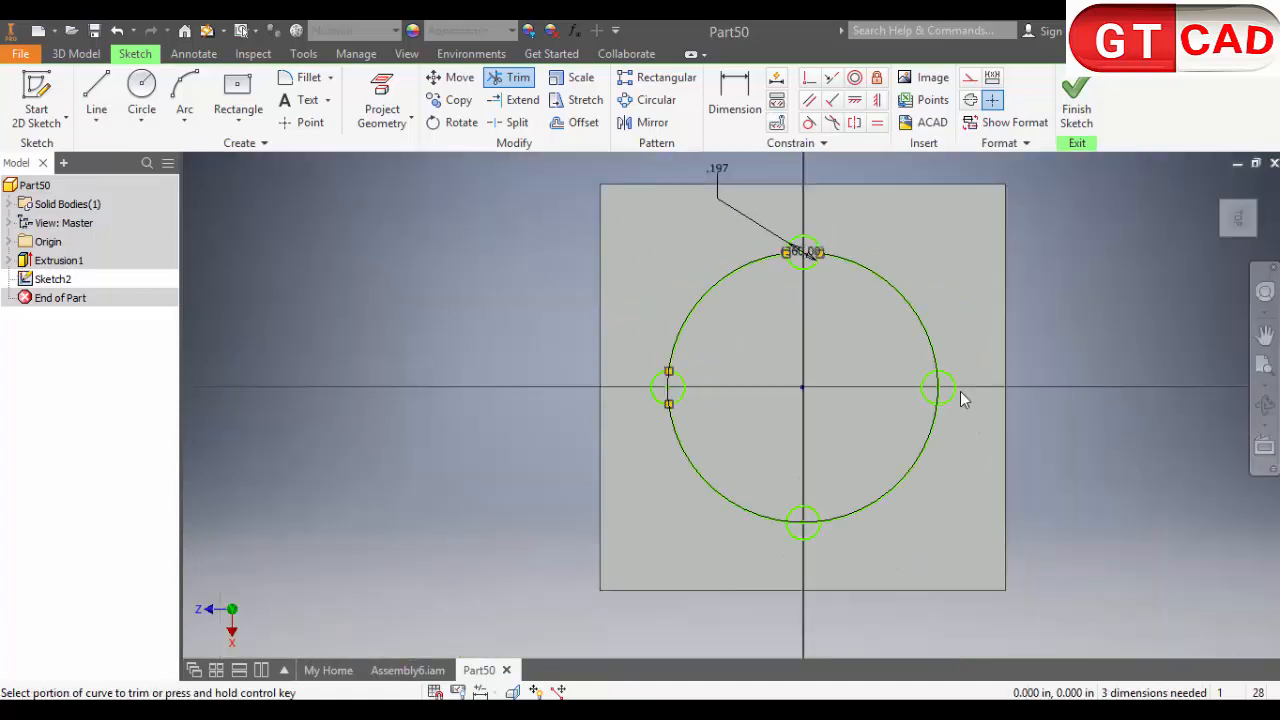
scroll(950, 392, "up", 4)
left_click_drag(916, 412, 905, 376)
scroll(913, 393, "down", 4)
scroll(734, 569, "up", 4)
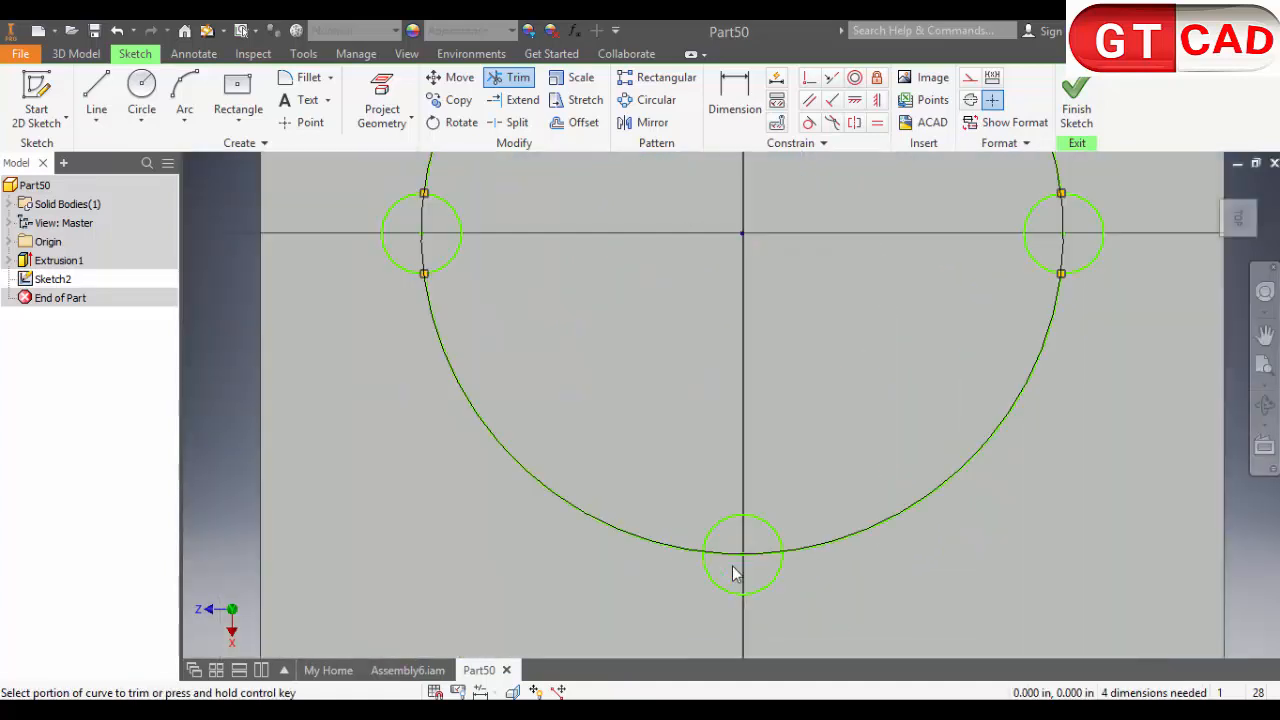
mouse_move(766, 580)
left_mouse_down()
mouse_move(734, 526)
mouse_move(770, 518)
left_mouse_up()
scroll(770, 518, "down", 4)
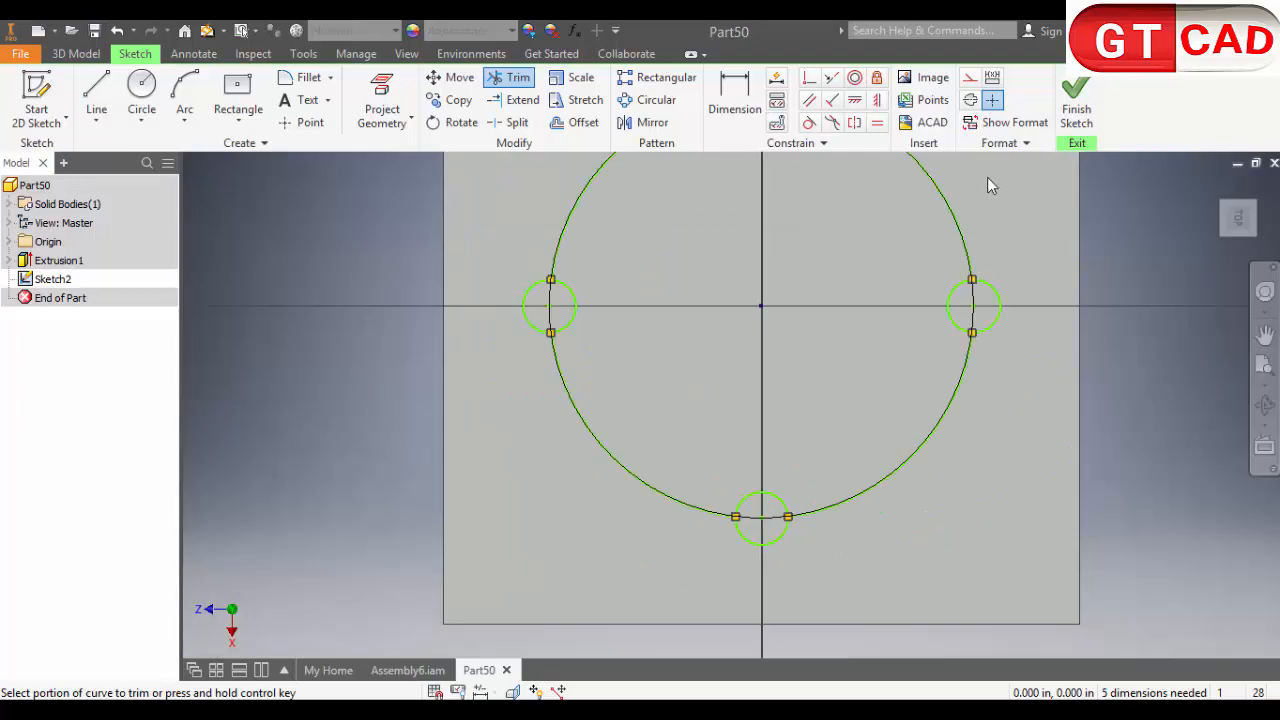
left_click(1076, 110)
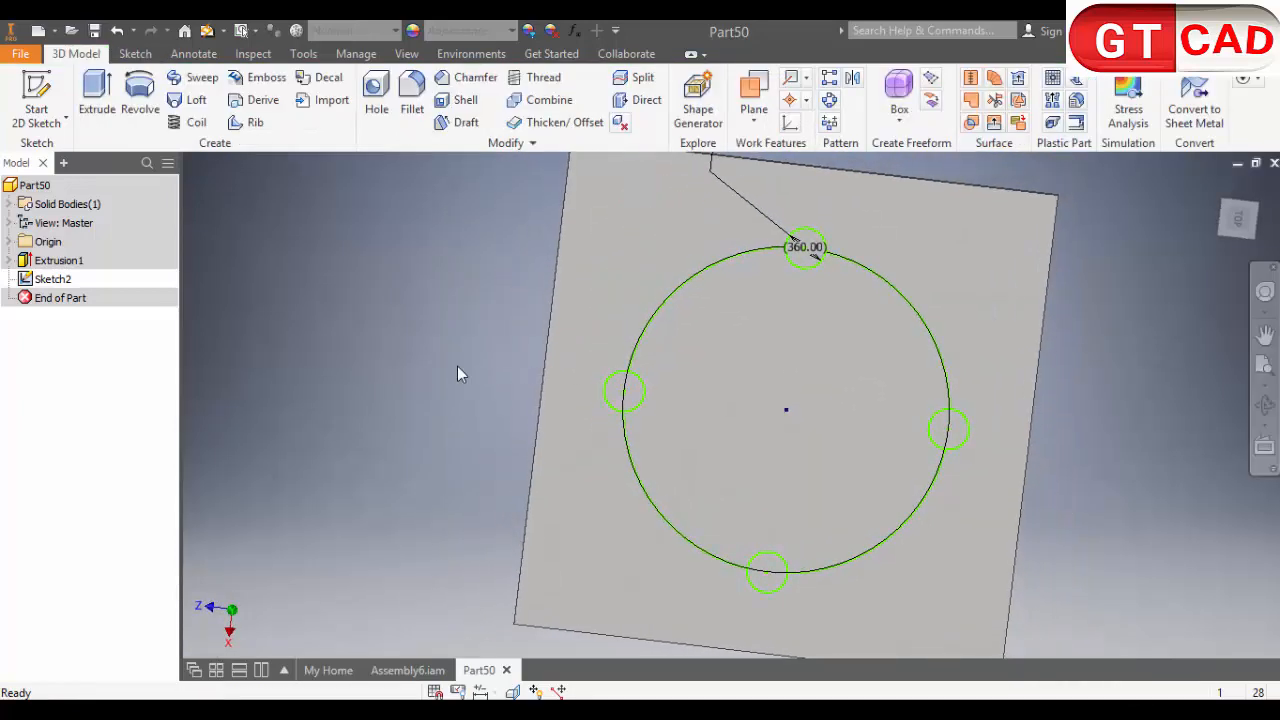
Extrude the four 5 mm circles by 2 mm using the Join operation
left_click(97, 100)
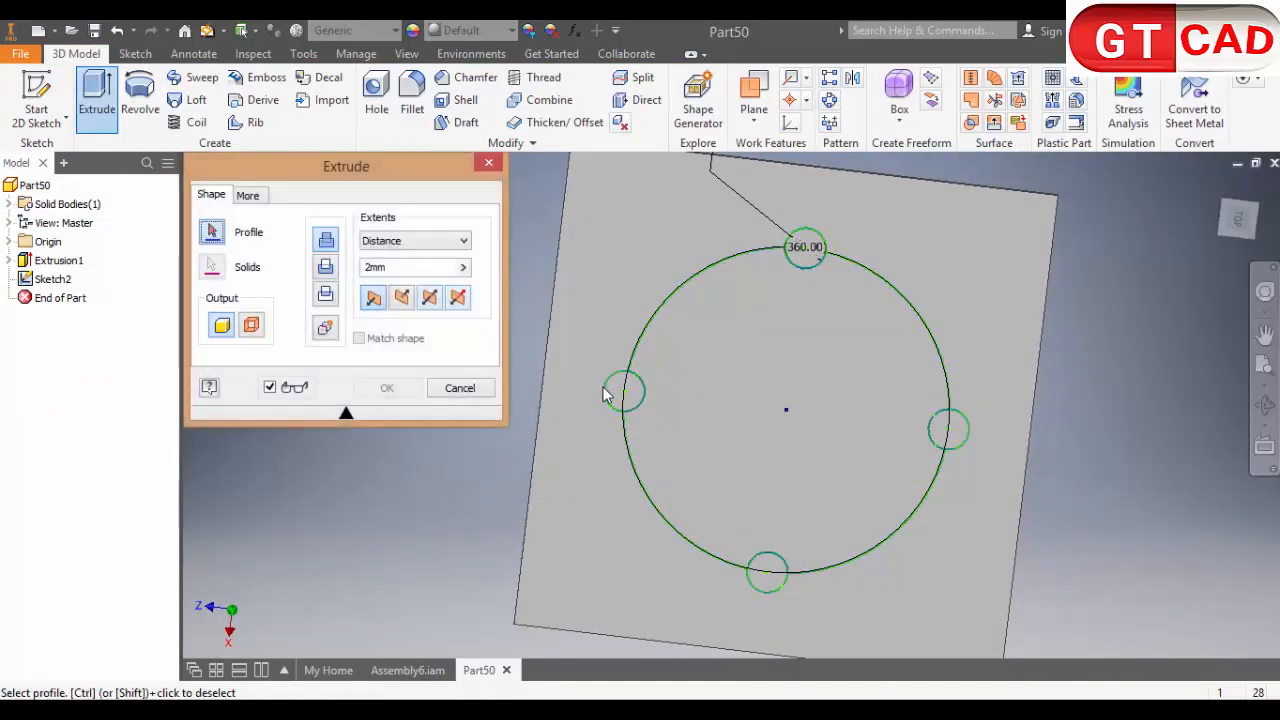
left_click(619, 395)
left_click(813, 247)
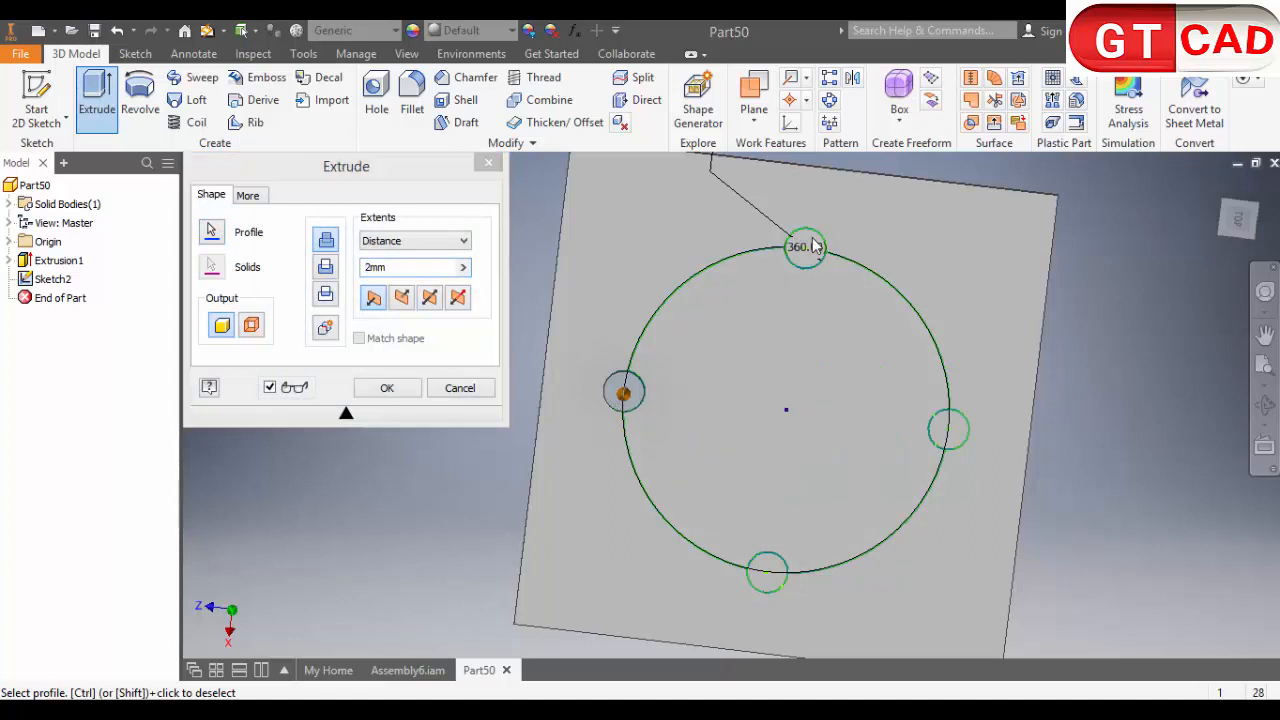
left_click(943, 430)
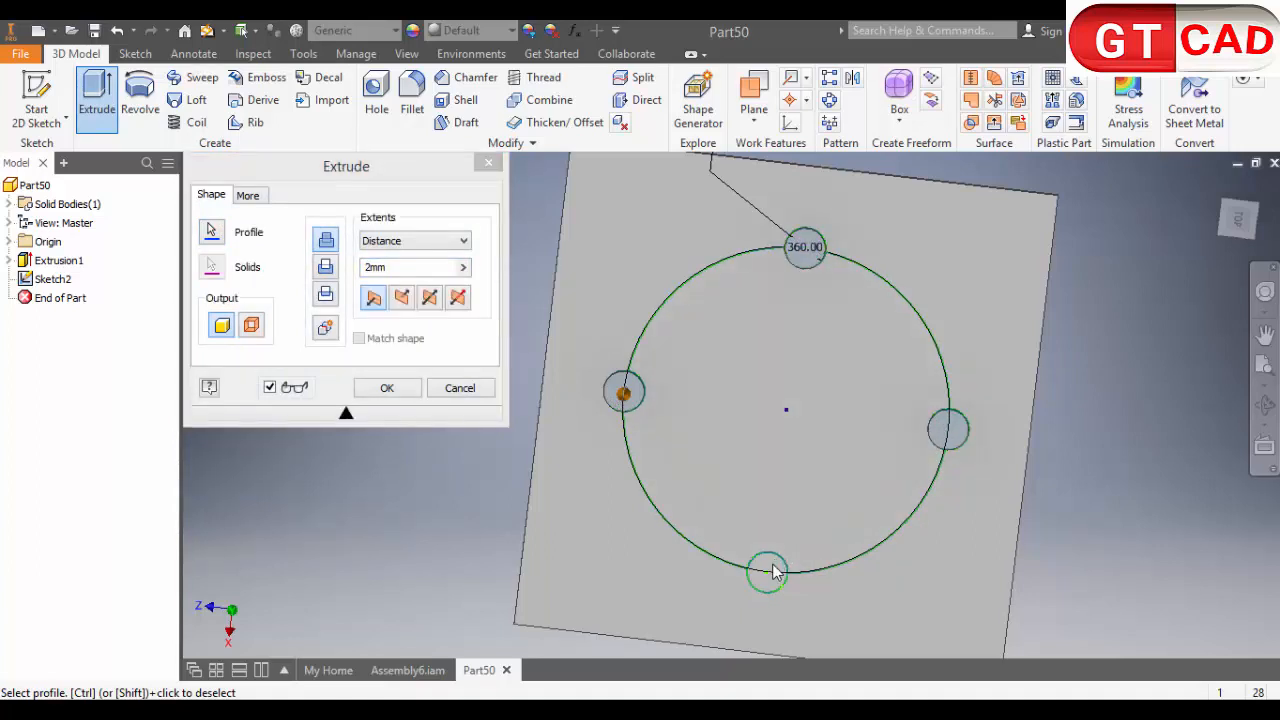
left_click(773, 572)
left_click(392, 387)
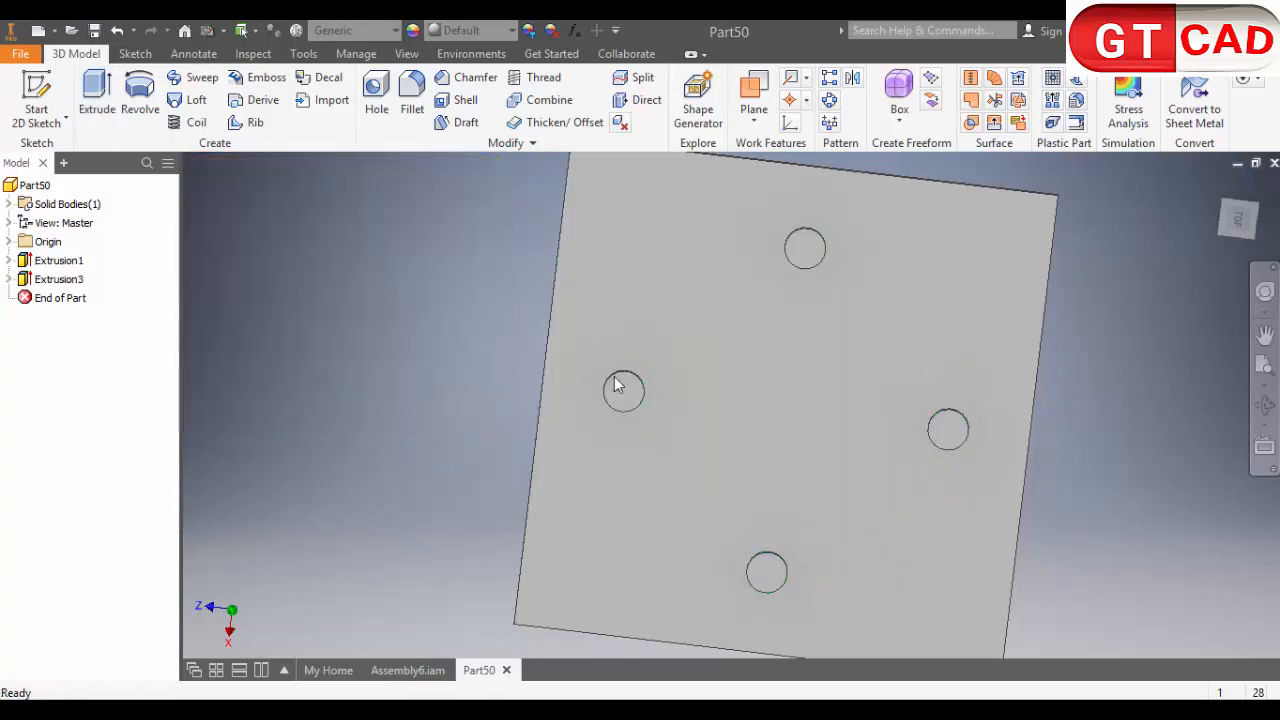
scroll(805, 375, "down", 5)
mouse_move(884, 435)
middle_mouse_down("shift")
mouse_move(833, 440)
mouse_move(874, 435)
middle_mouse_up("shift")
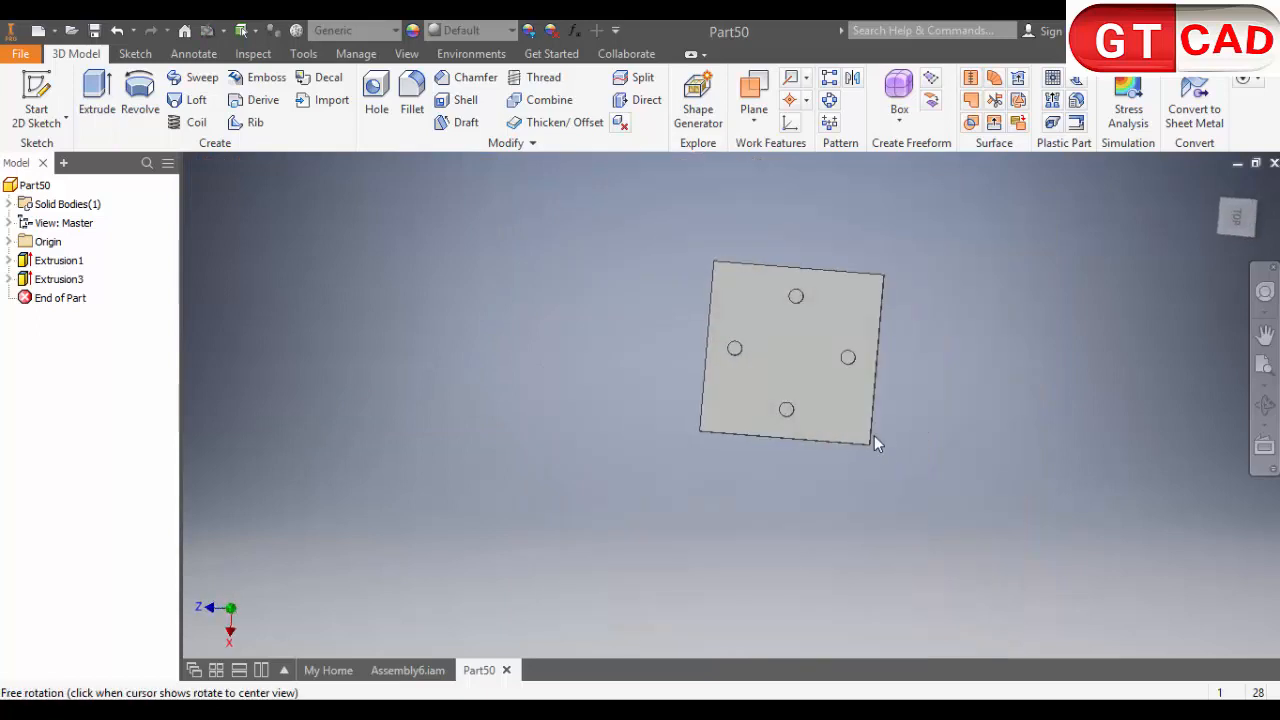
Change the four-circle extrusion's operation to Cut and accept the edit
double_click(59, 279)
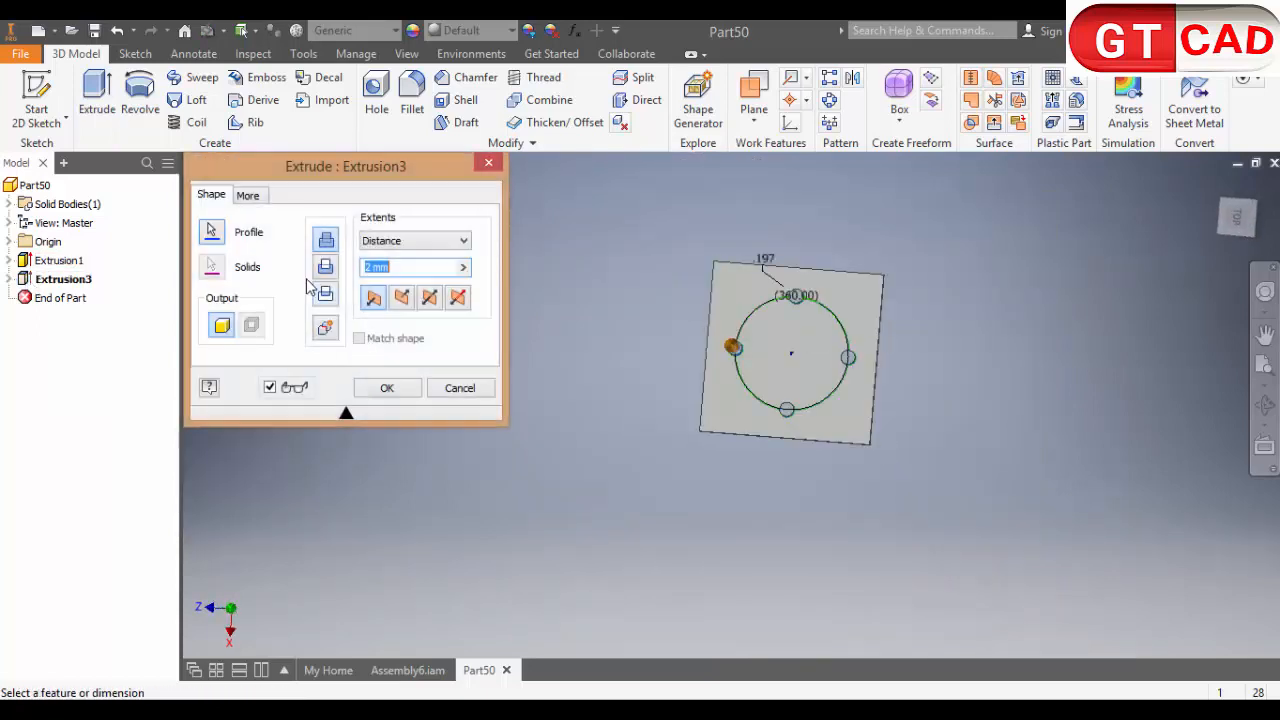
left_click(387, 388)
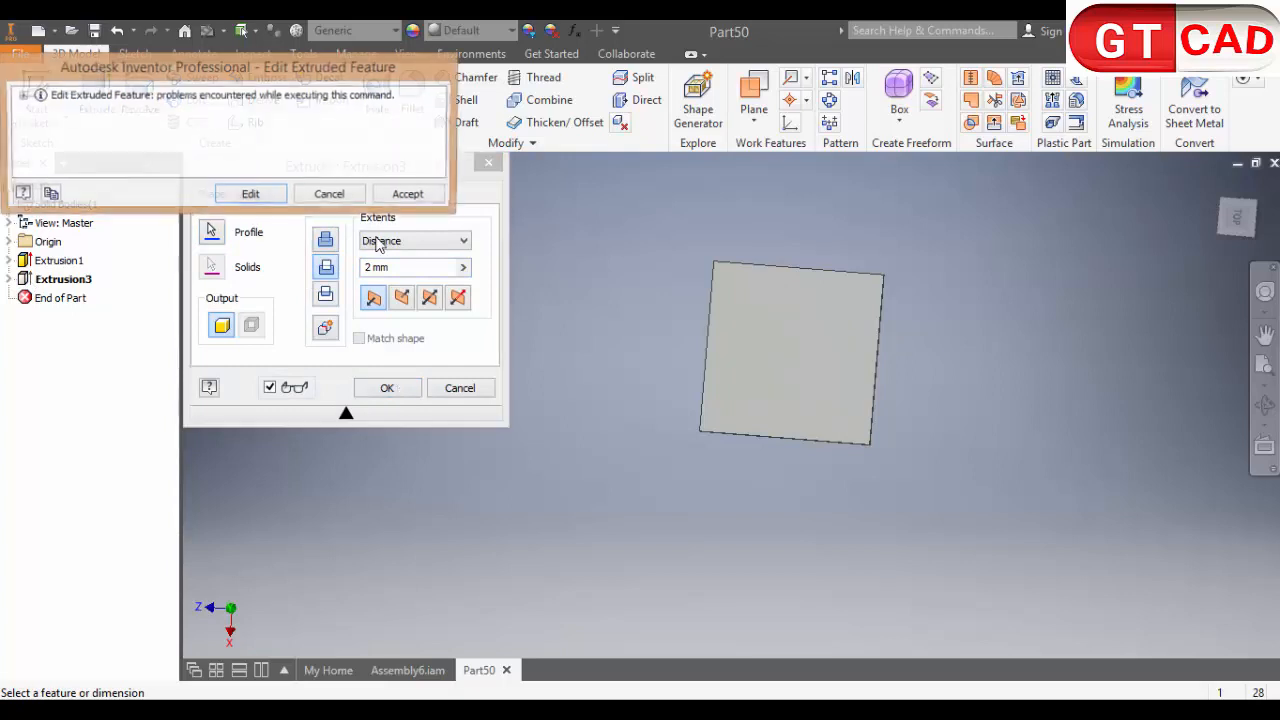
left_click(409, 194)
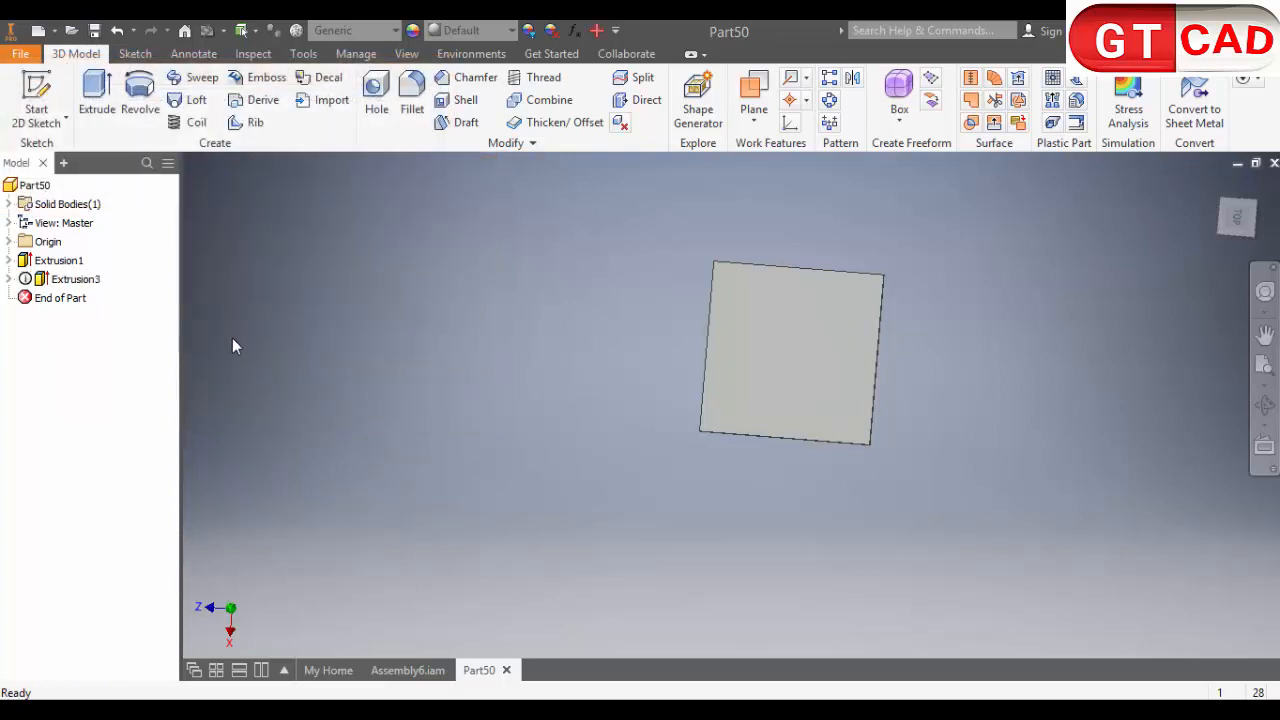
right_click(52, 279)
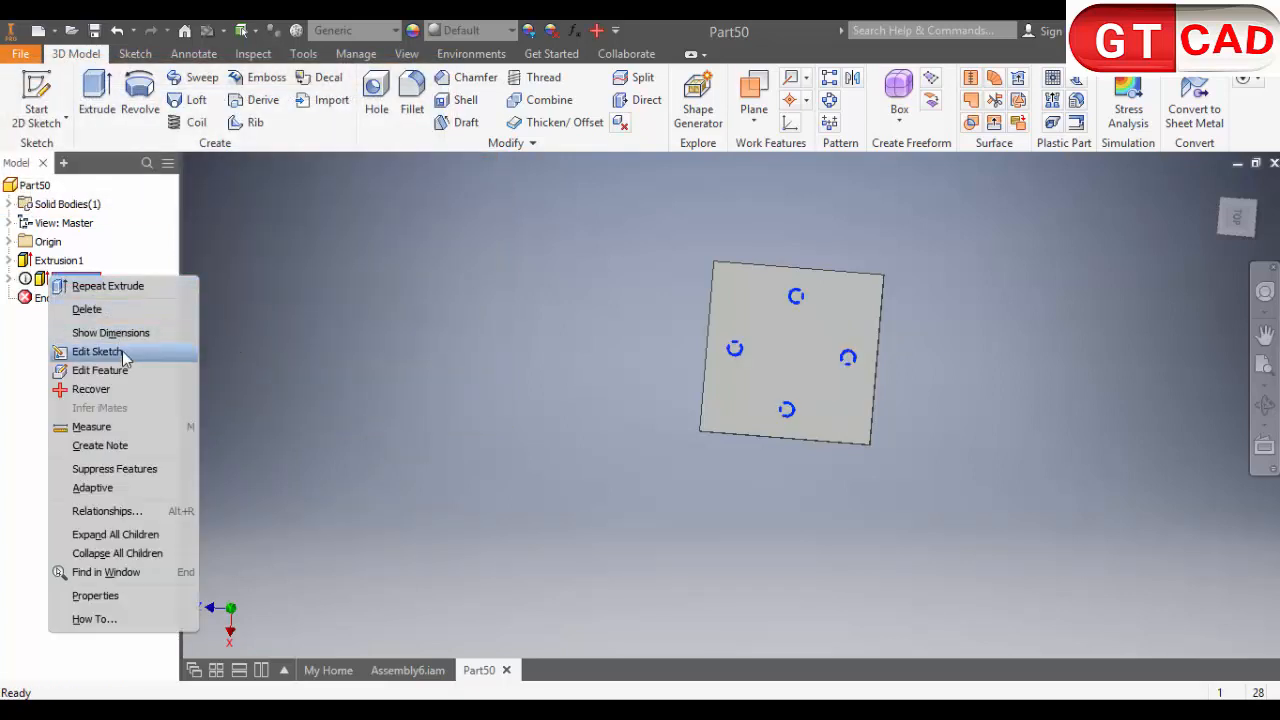
left_click(124, 358)
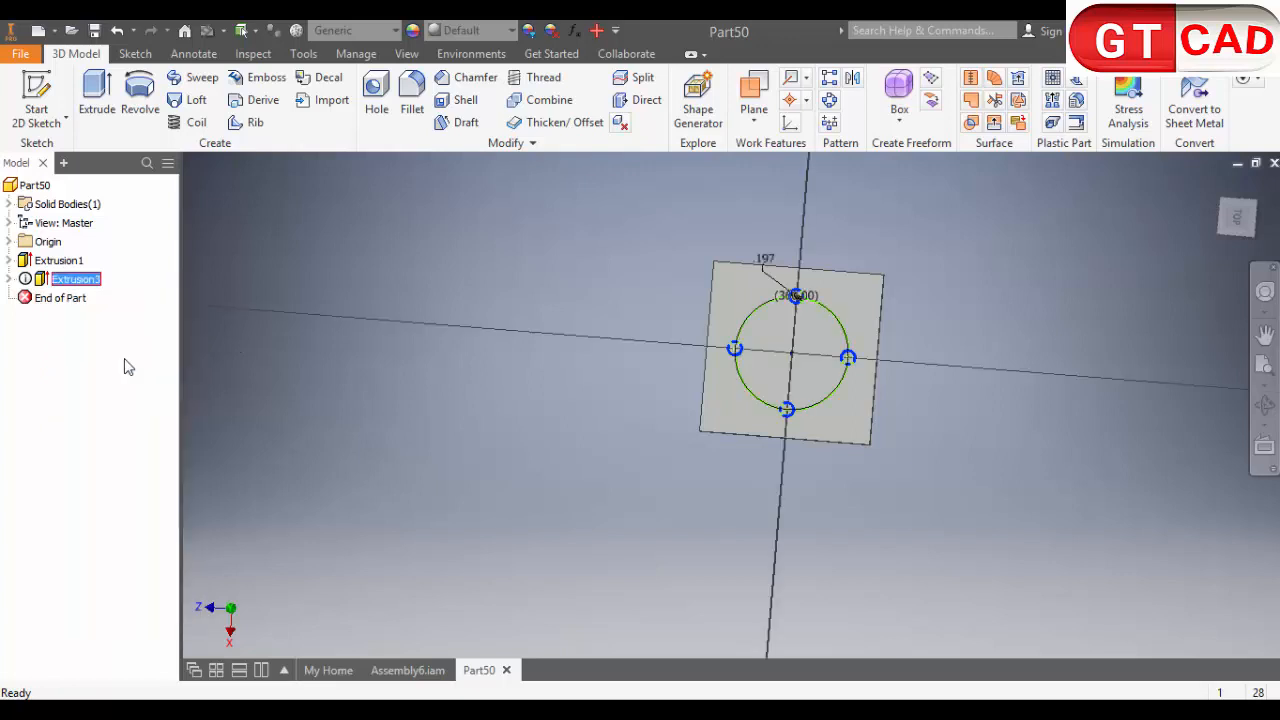
left_click(1078, 100)
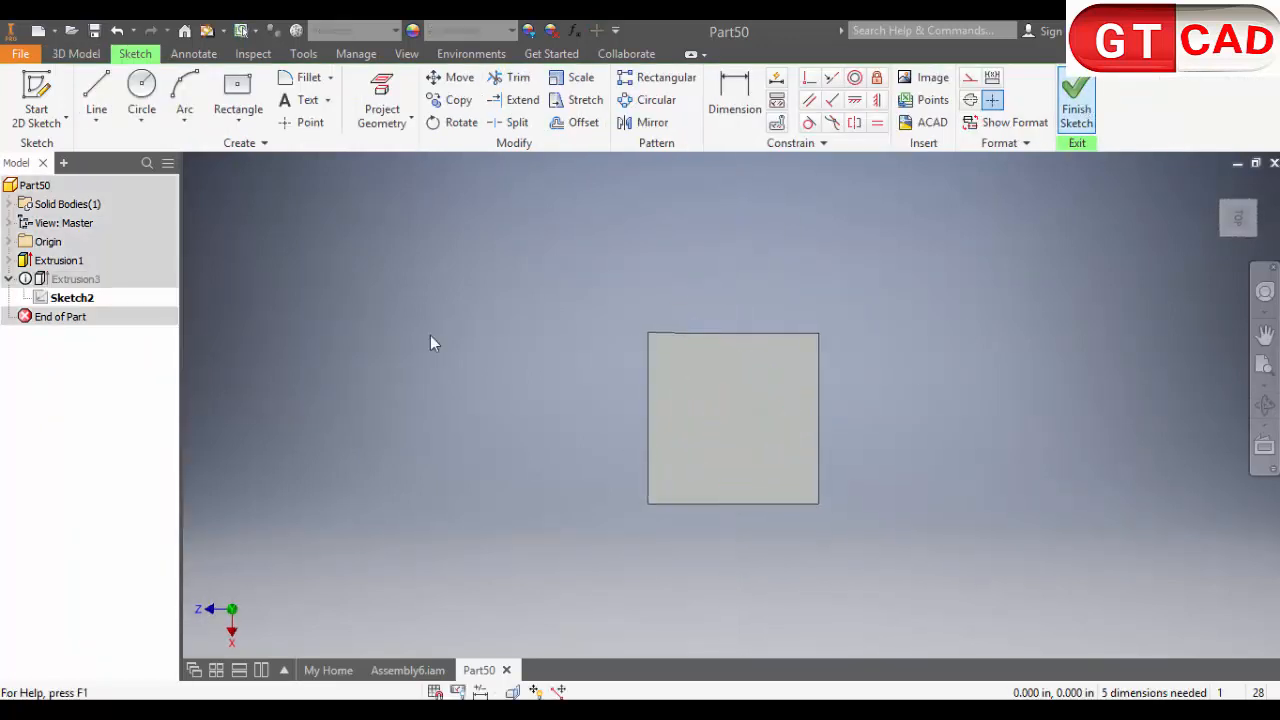
Edit the four-circle cut extrusion and flip its direction so it cuts into the plate
right_click(43, 285)
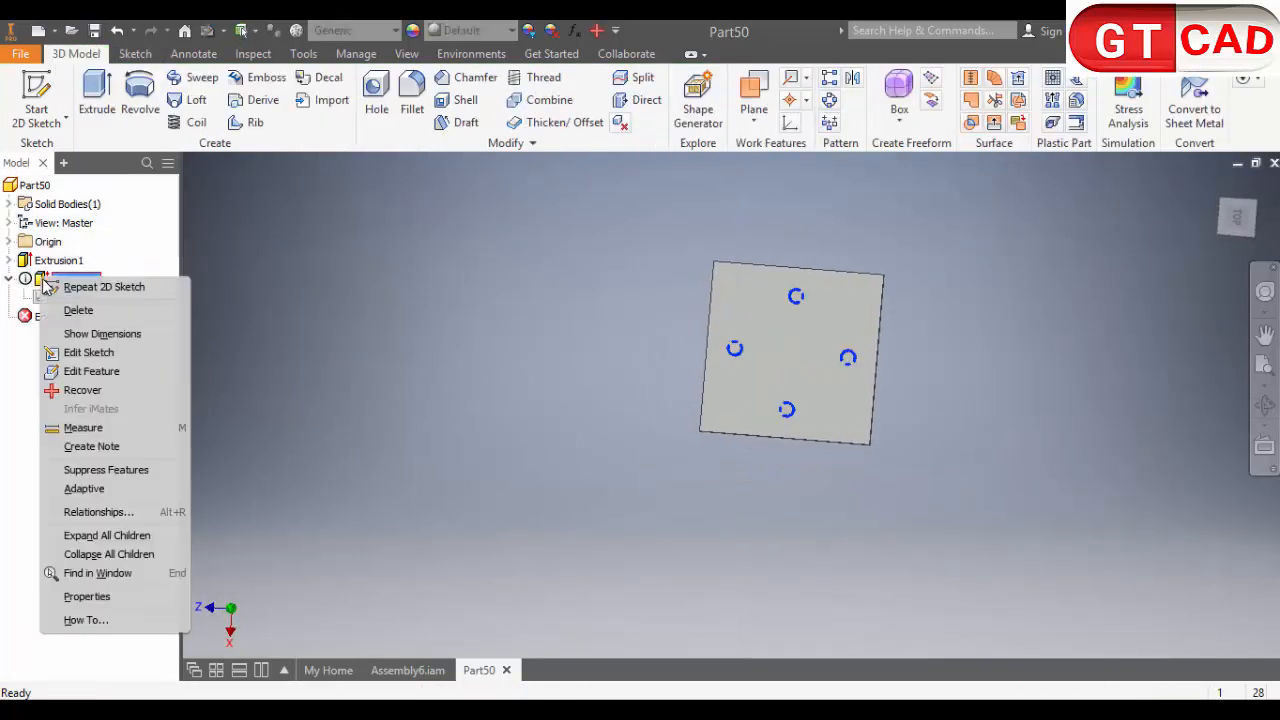
left_click(95, 371)
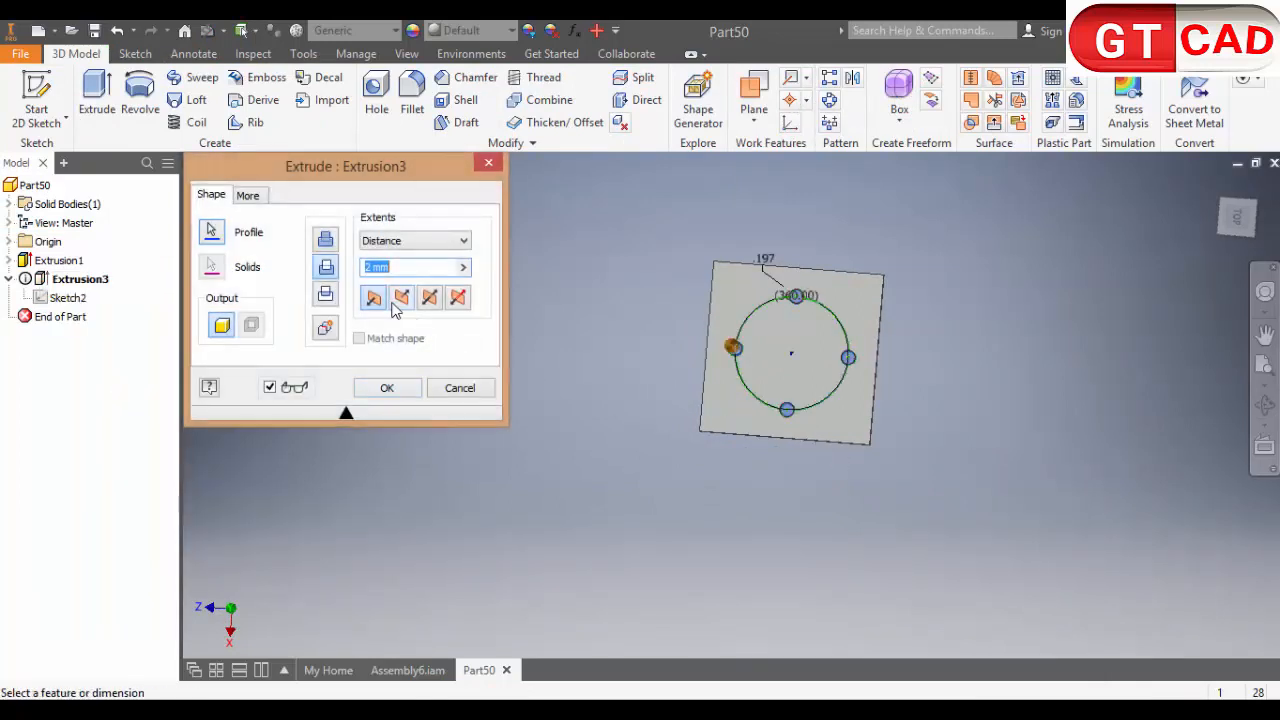
left_click(401, 309)
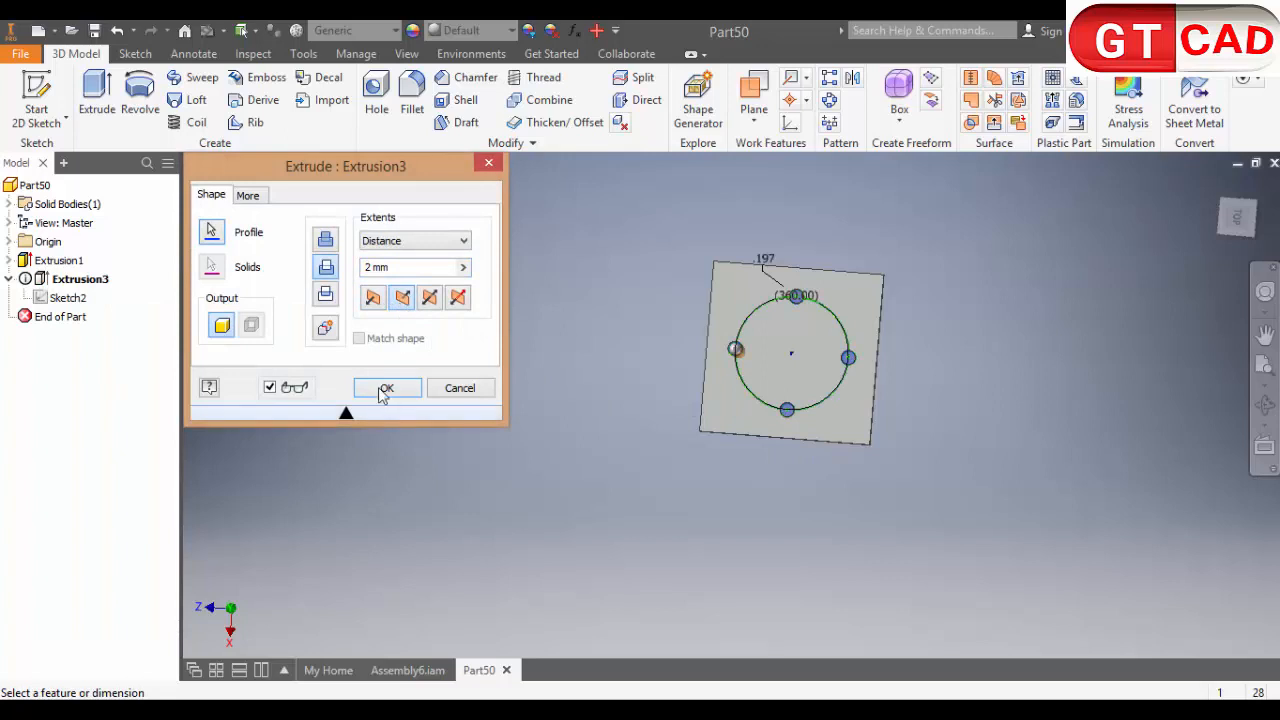
left_click(384, 390)
middle_click_drag(584, 414, 742, 437, "shift")
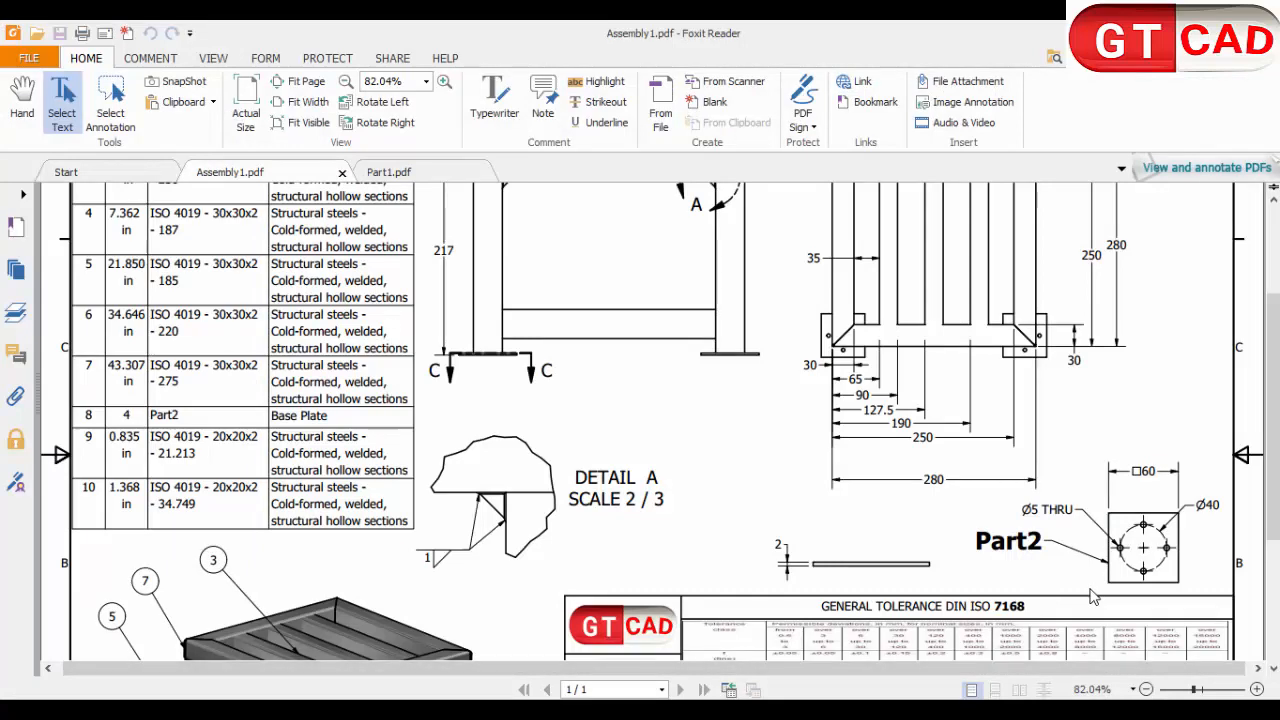
Switch to Foxit Reader and review the assembly views and base plate details in Assembly1.pdf
scroll(855, 600, "up", 3)
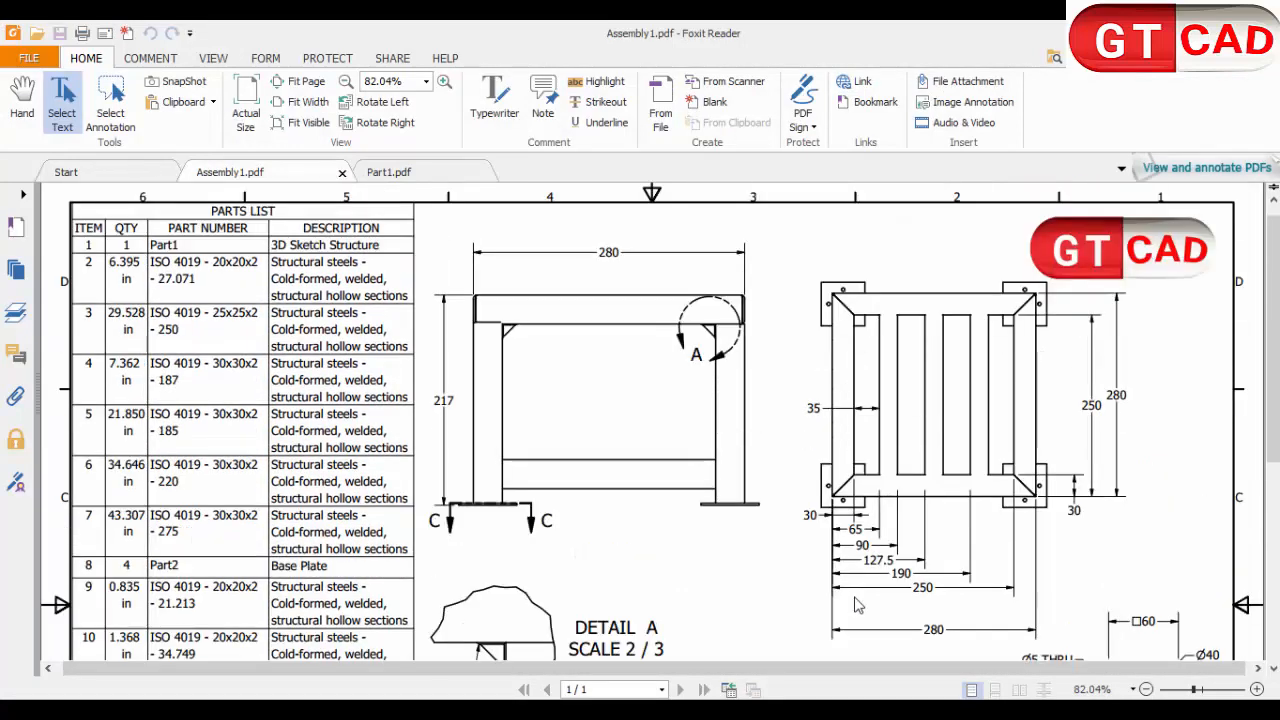
scroll(855, 600, "down", 3)
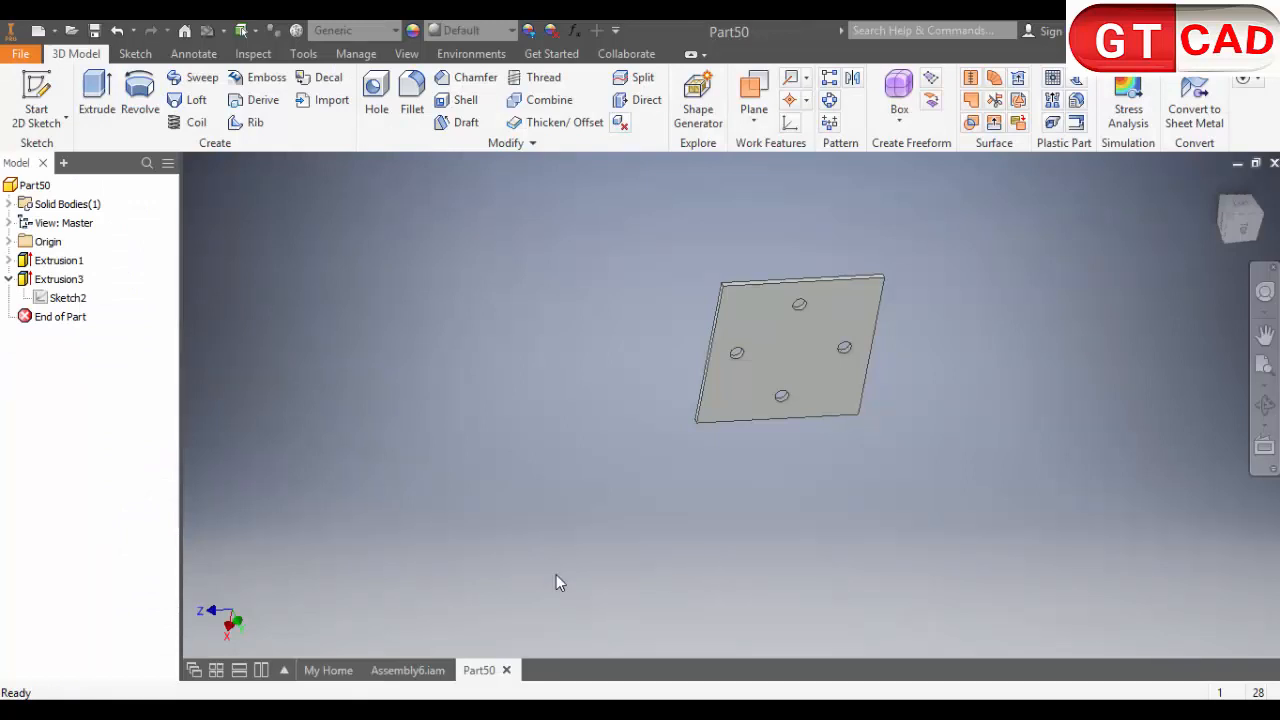
Place four copies of the base plate in the table frame assembly, below the legs
middle_click_drag(556, 584, 514, 543, "shift")
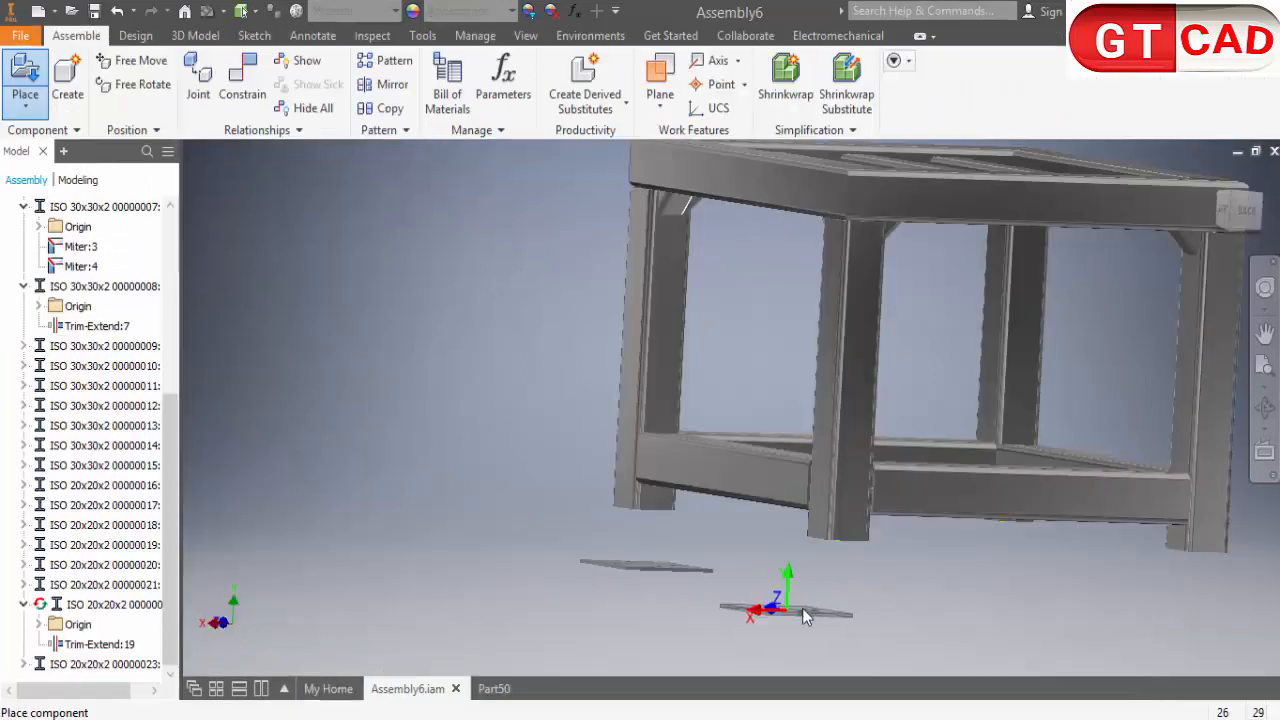
left_click(824, 590)
left_click(1162, 592)
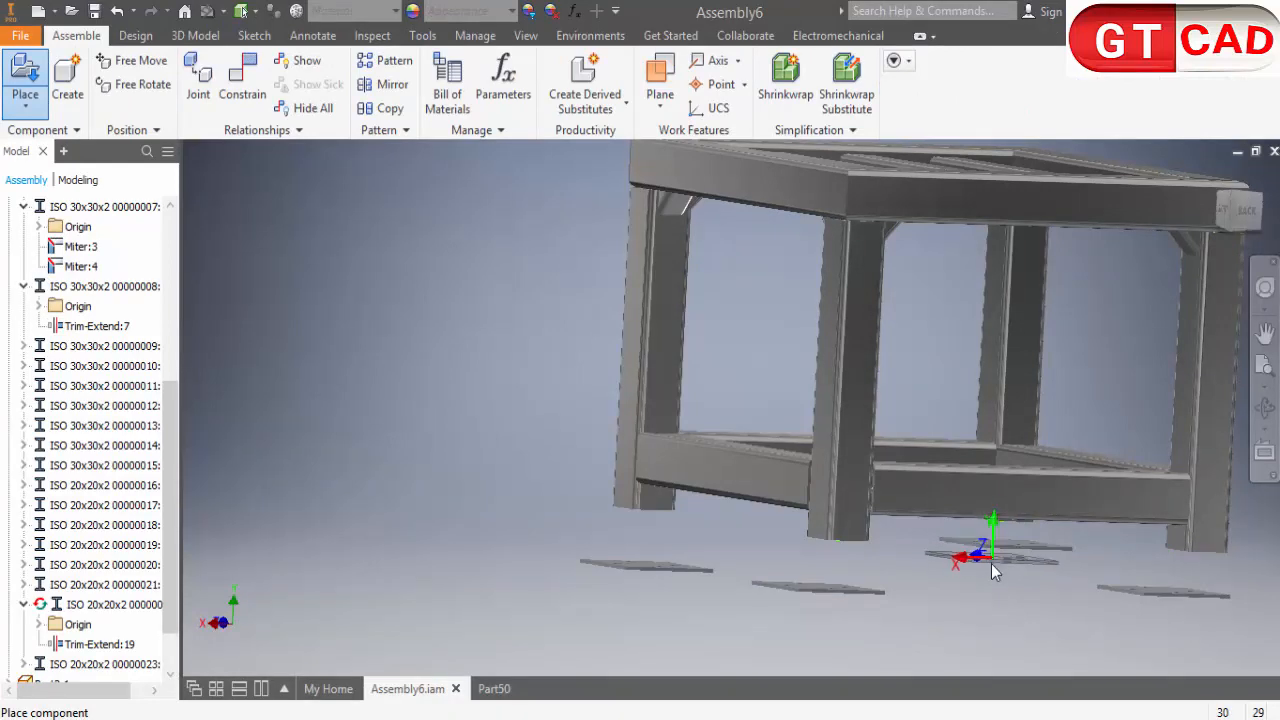
left_click(991, 563)
key("Escape")
Mate the first base plate's top face to the bottom face of a table leg with zero offset
scroll(840, 525, "down", 3)
middle_click_drag(831, 529, 845, 573, "shift")
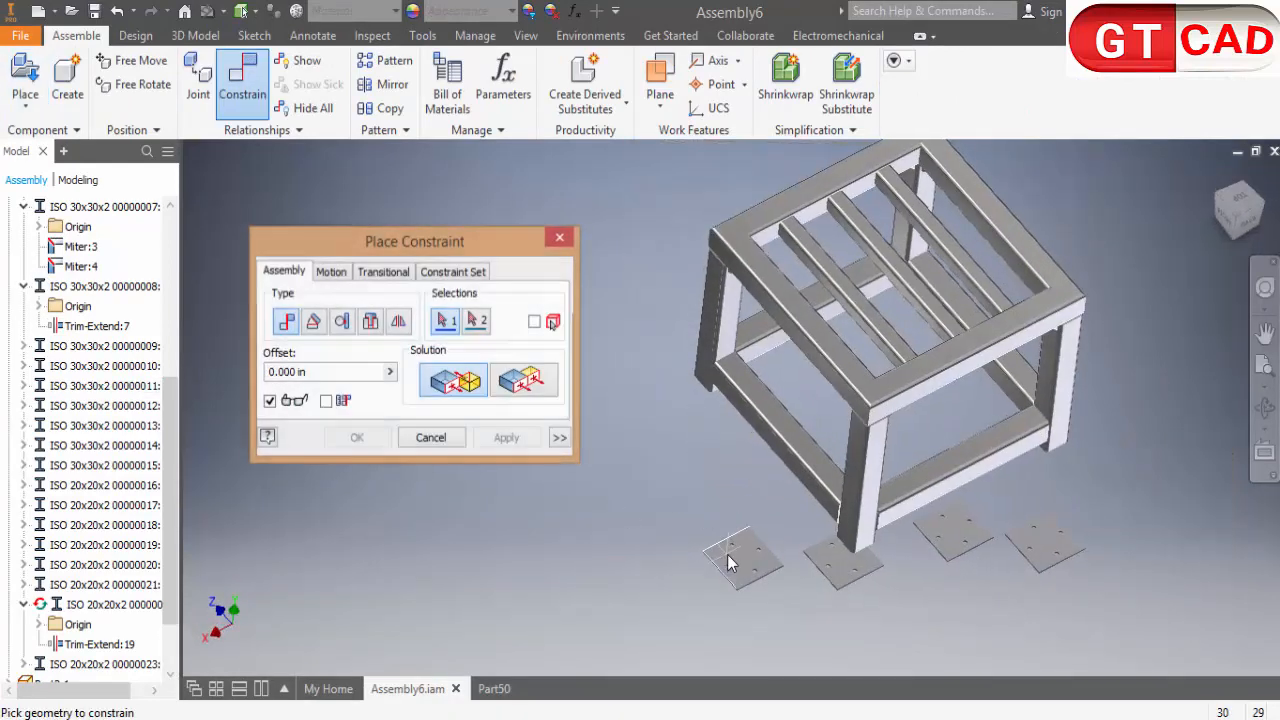
scroll(735, 565, "up", 3)
left_click(746, 570)
scroll(722, 497, "down", 3)
mouse_move(722, 497)
middle_mouse_down("shift")
mouse_move(710, 453)
mouse_move(730, 520)
middle_mouse_up("shift")
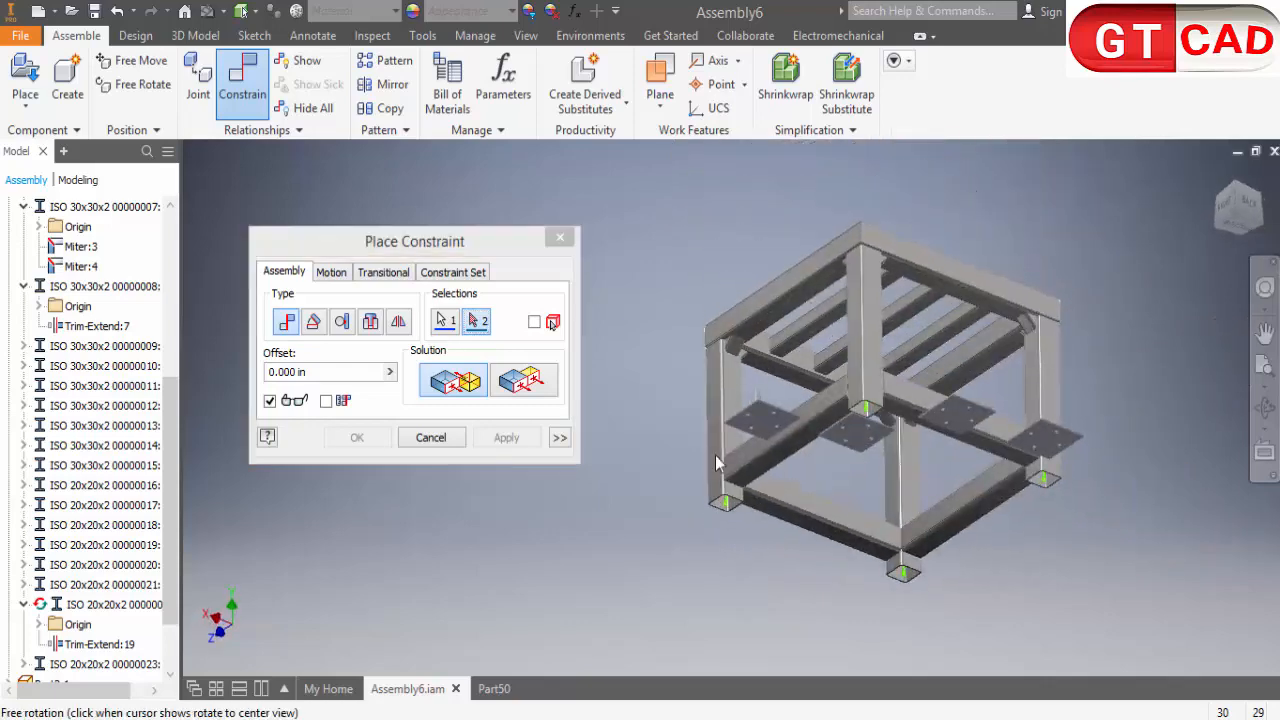
scroll(735, 538, "up", 6)
left_click(735, 538)
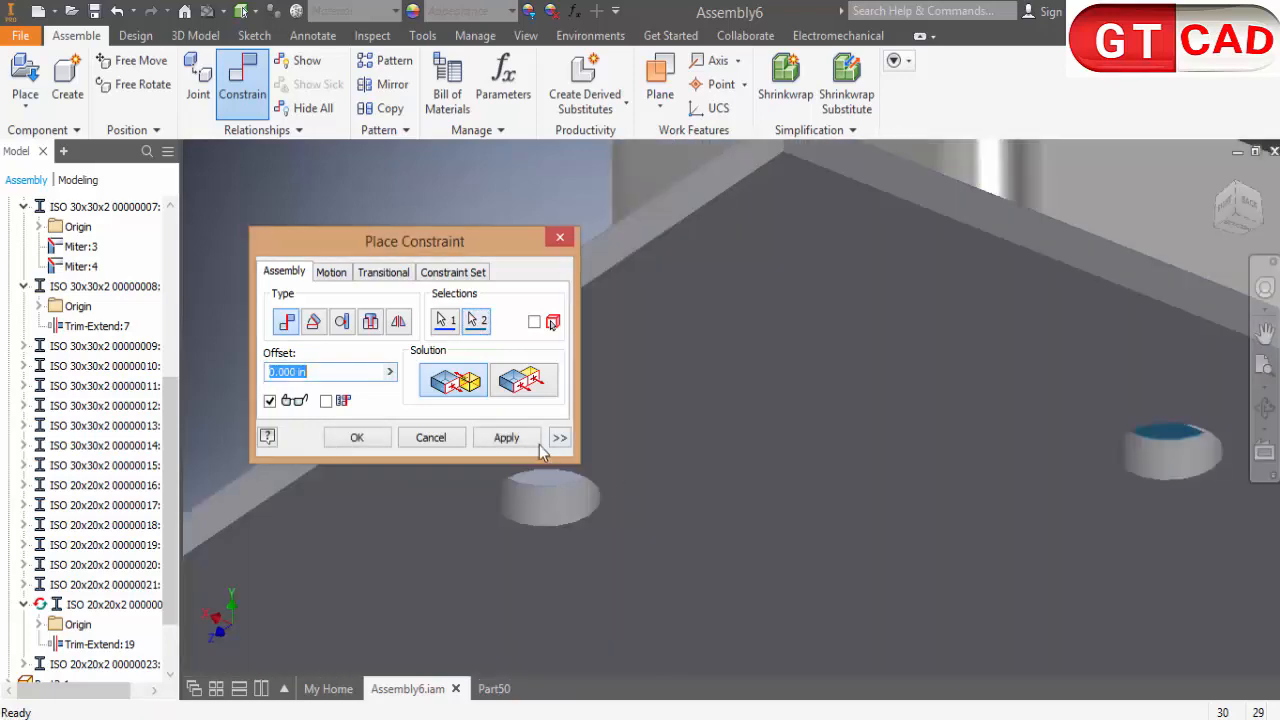
left_click(506, 437)
Mate the second base plate's top face to the bottom of the second table leg with zero offset
scroll(844, 397, "down", 5)
scroll(987, 467, "up", 5)
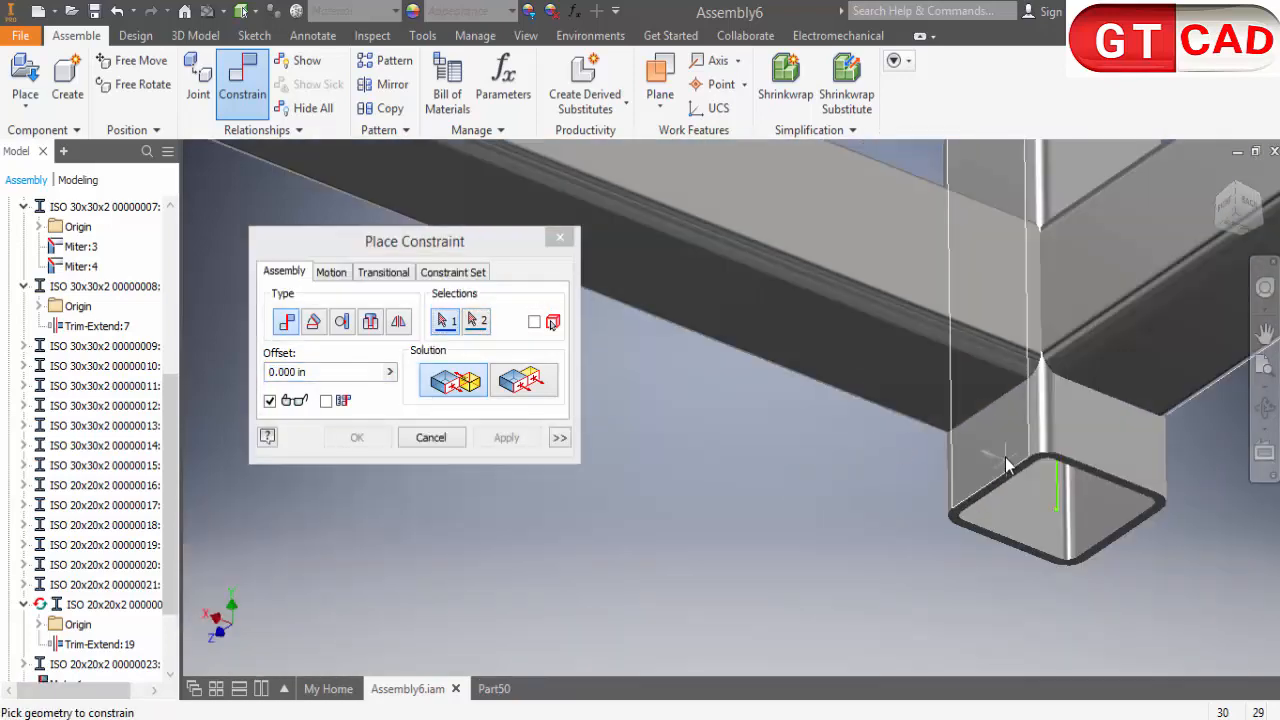
scroll(939, 349, "down", 4)
middle_click_drag(939, 349, 947, 404, "shift")
left_click(946, 403)
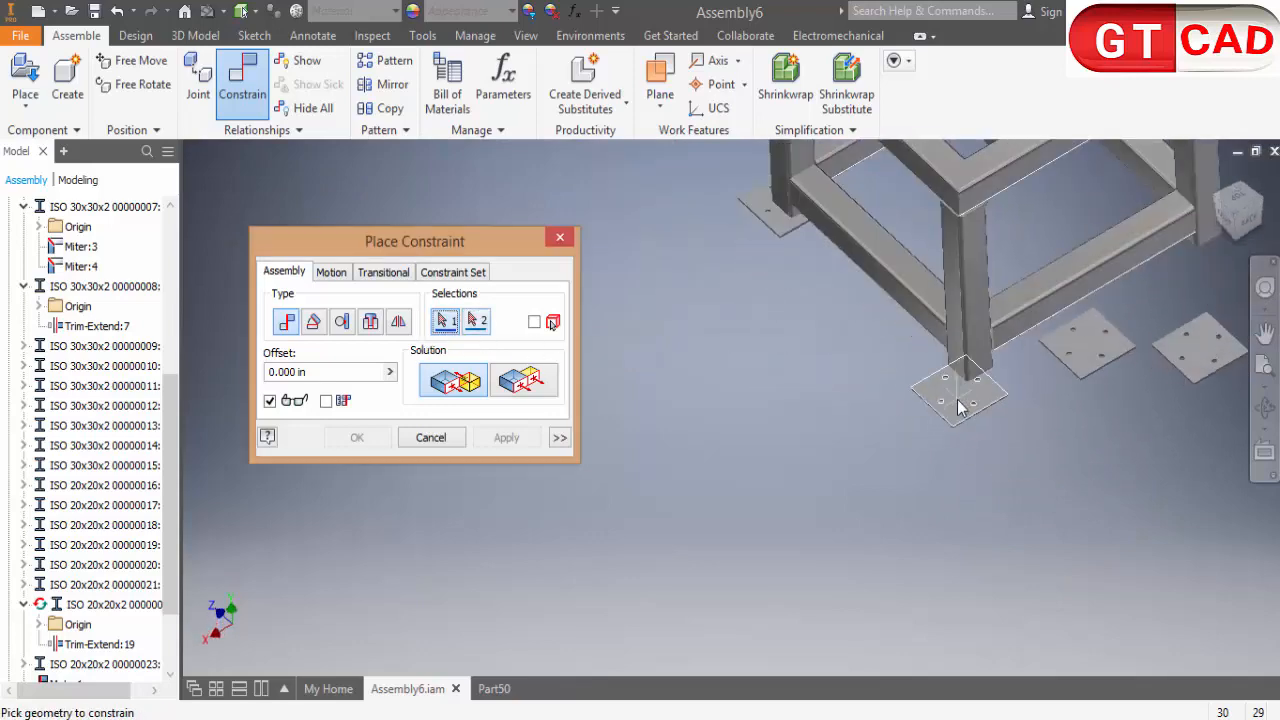
middle_click_drag(958, 400, 928, 210, "shift")
scroll(928, 210, "up", 5)
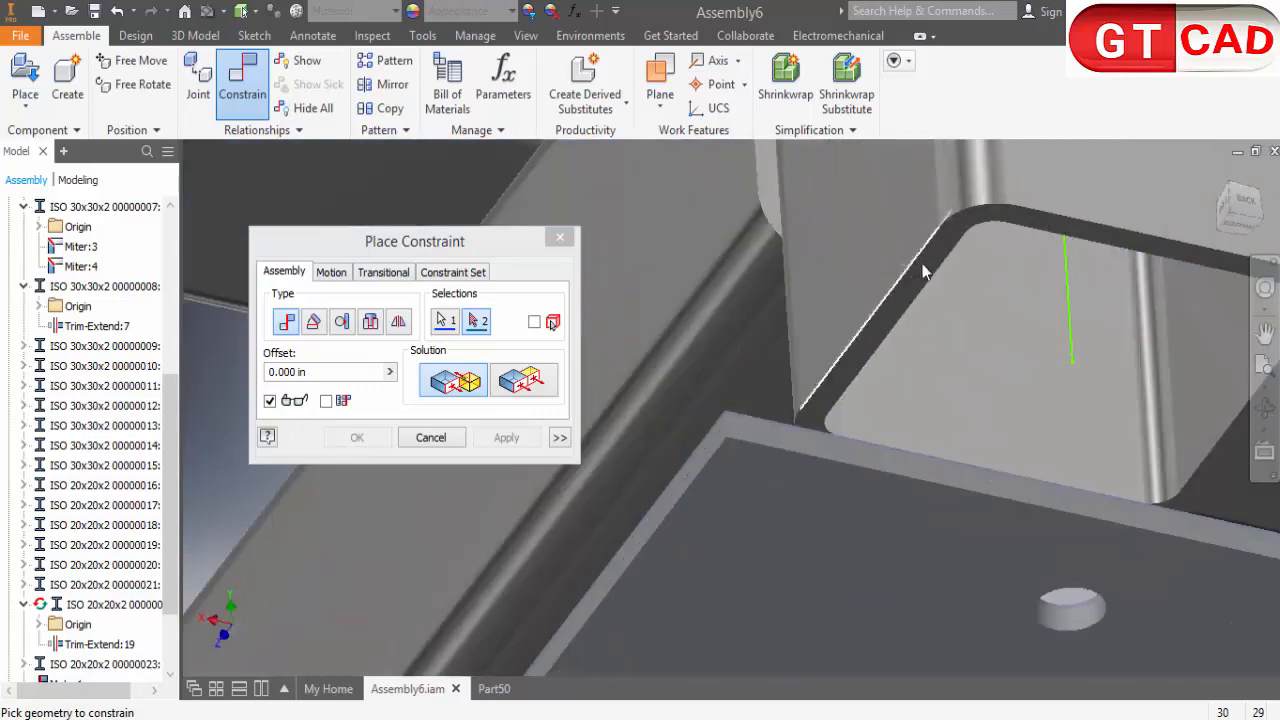
left_click(920, 277)
left_click(534, 440)
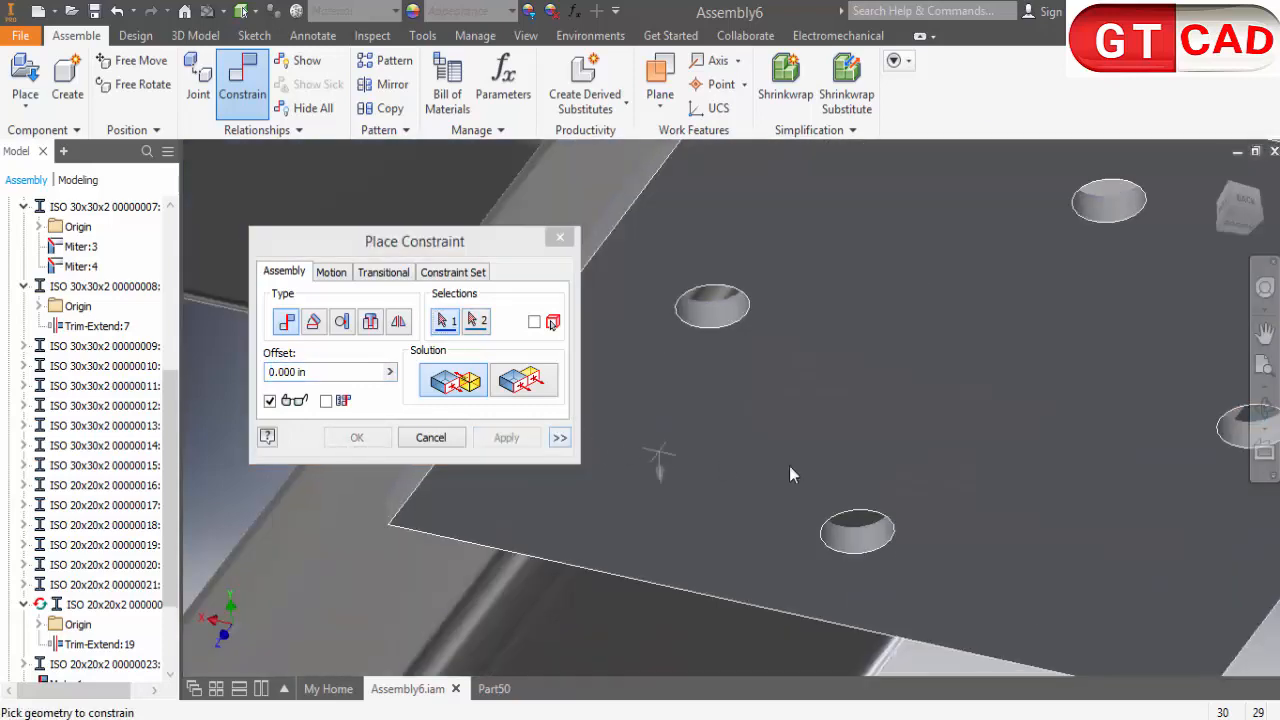
Mate the third base plate's top face to the bottom of the third table leg with zero offset
scroll(822, 464, "down", 8)
middle_click_drag(822, 464, 953, 594, "shift")
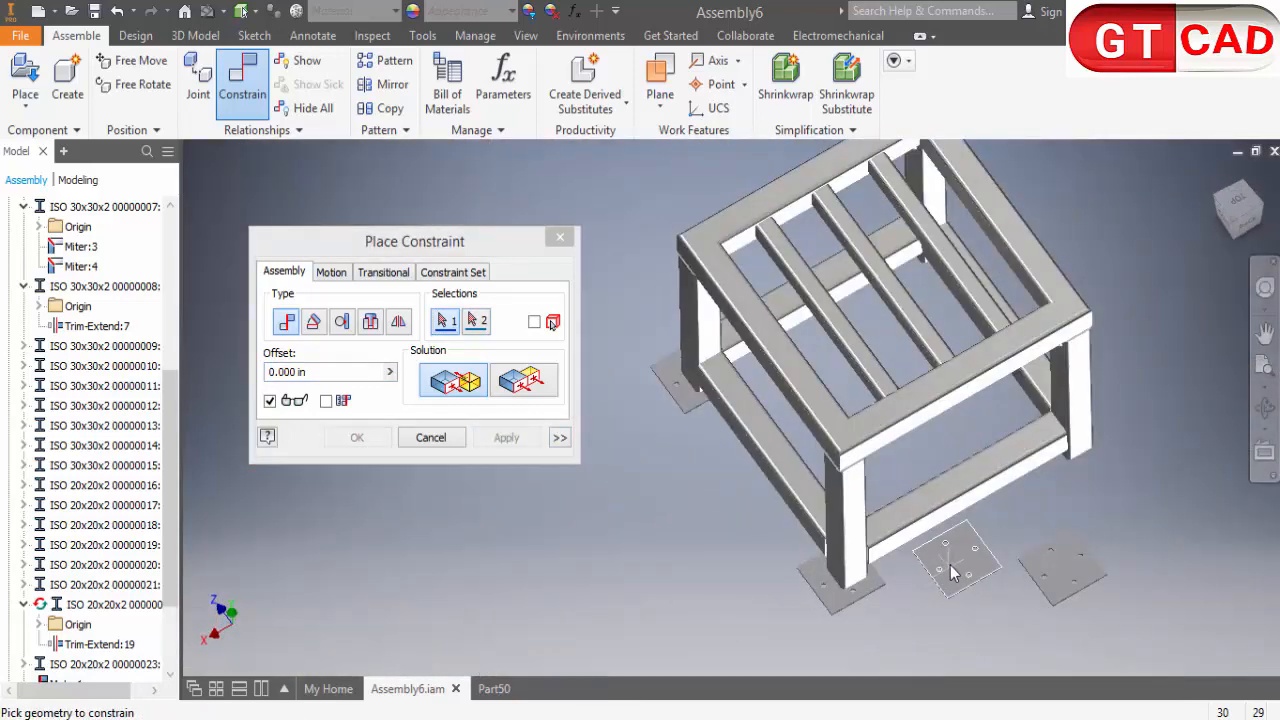
left_click(953, 573)
middle_click_drag(1094, 537, 1065, 457, "shift")
scroll(1087, 500, "up", 8)
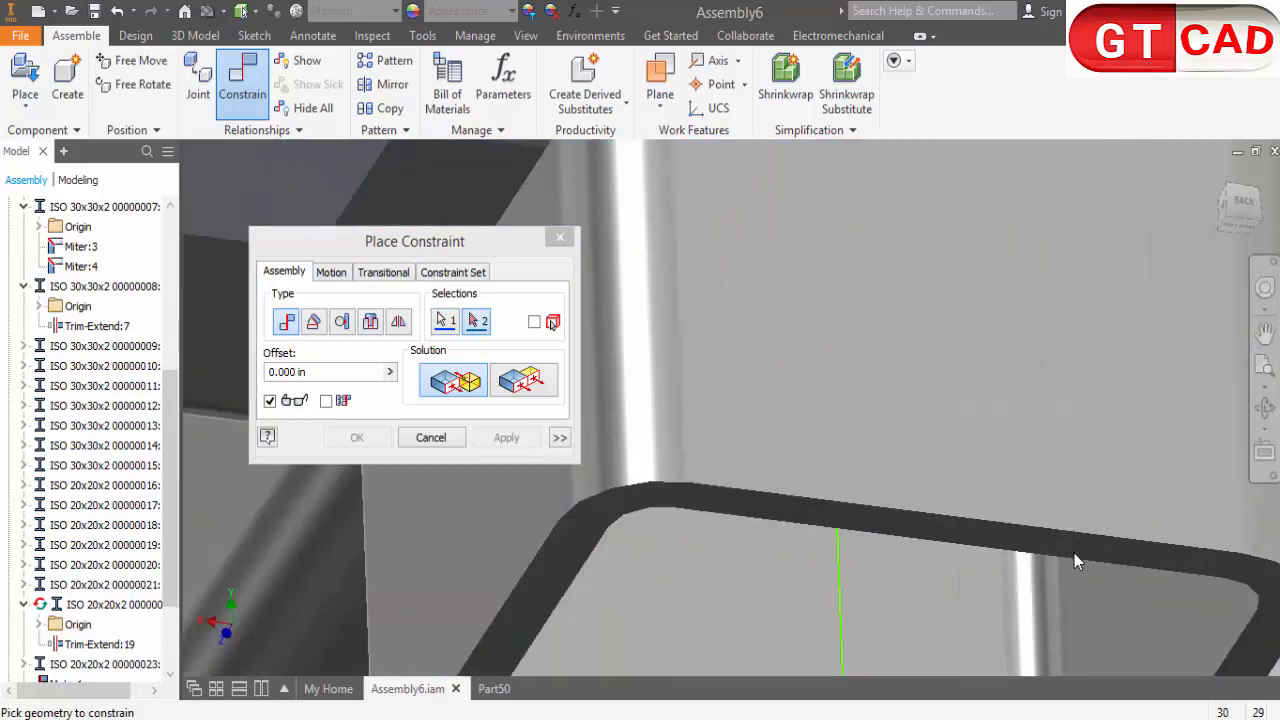
left_click(1074, 553)
left_click(506, 437)
Mate the last base plate's top face to the bottom of the remaining table leg with zero offset
scroll(939, 352, "down", 6)
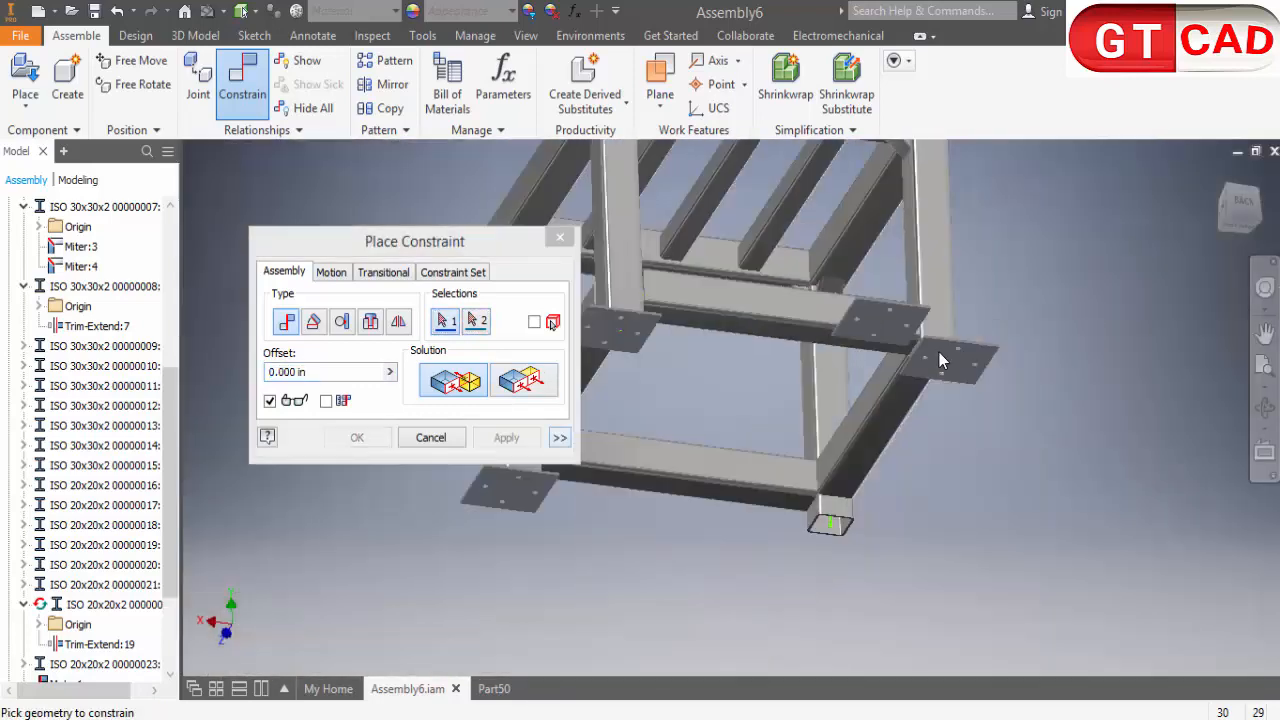
middle_click_drag(919, 473, 989, 447, "shift")
left_click(993, 508)
scroll(977, 468, "up", 5)
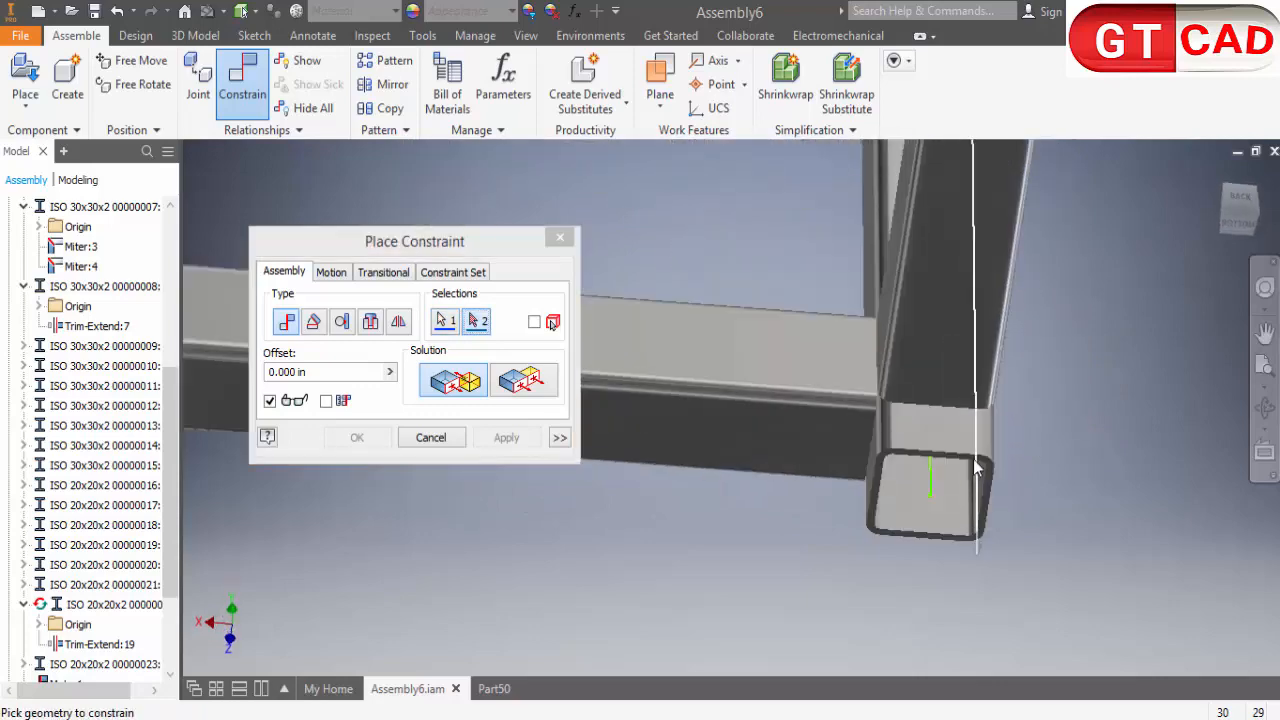
left_click(981, 455)
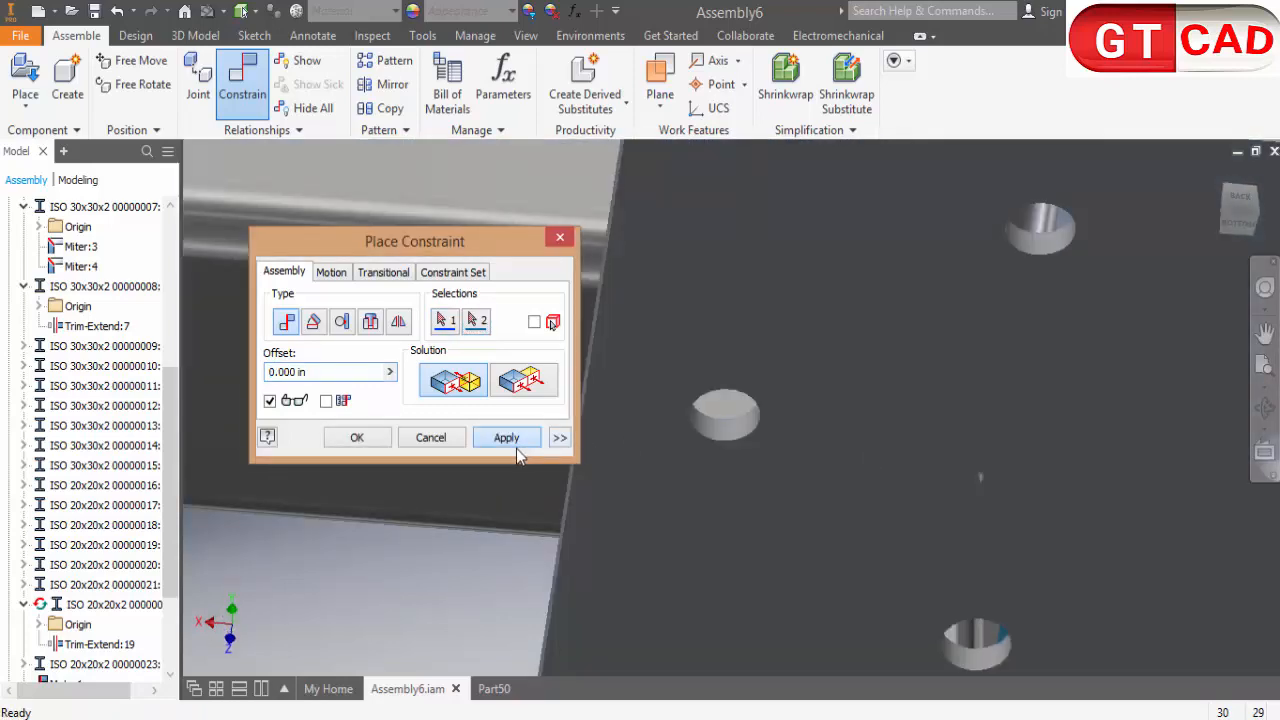
left_click(516, 445)
Apply a flush constraint with zero offset between the outer side faces of two base plates along one side of the table
scroll(790, 441, "down", 7)
middle_click_drag(832, 477, 732, 475, "shift")
scroll(723, 453, "up", 3)
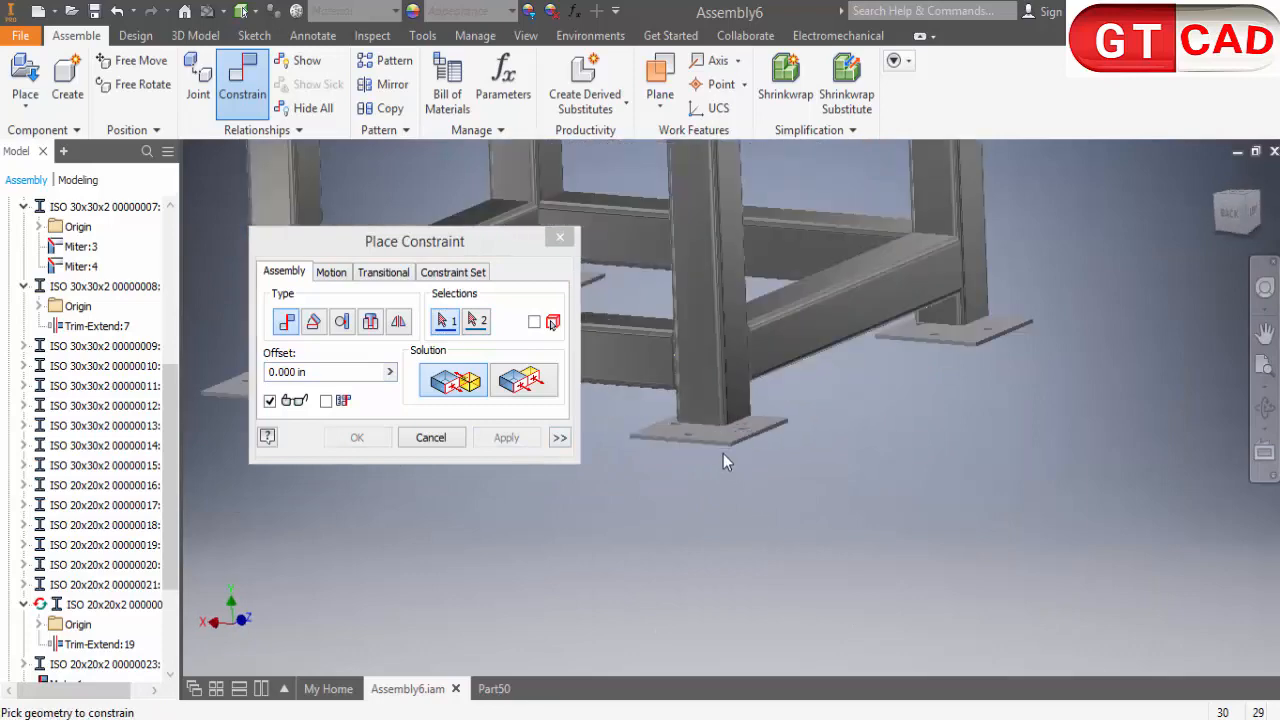
scroll(760, 458, "up", 3)
left_click(797, 463)
scroll(797, 470, "down", 5)
scroll(750, 439, "up", 5)
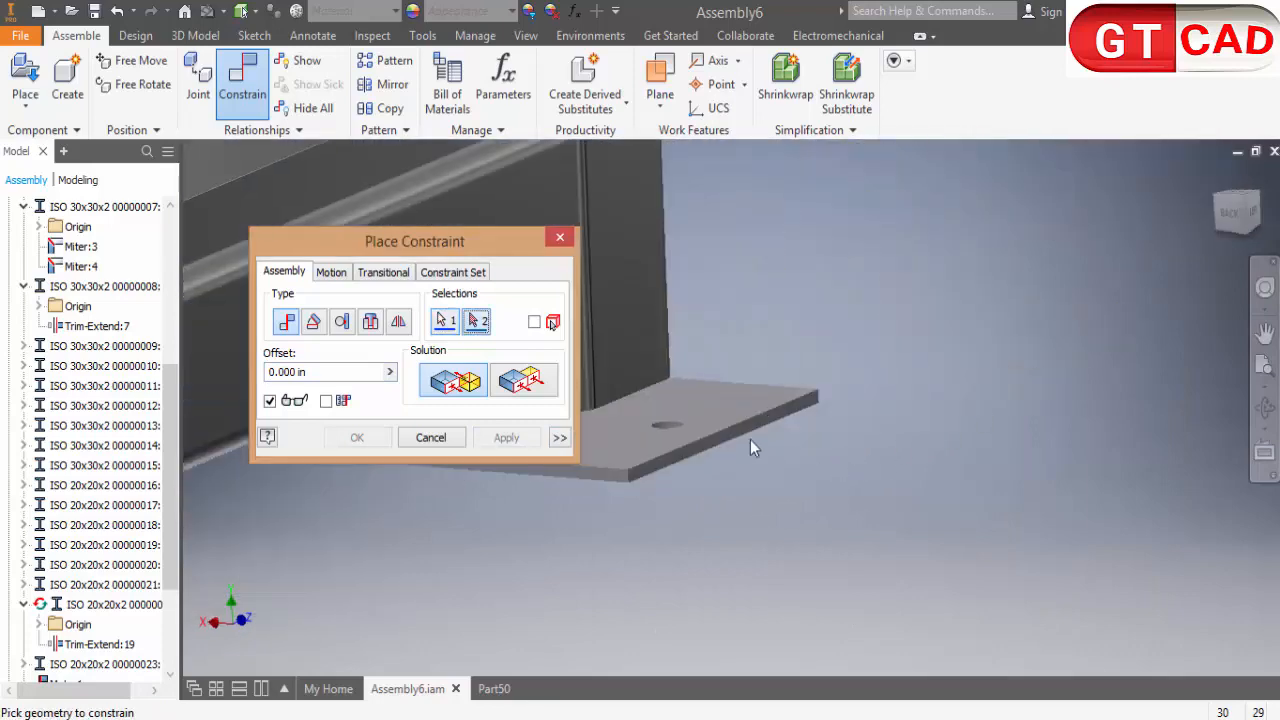
scroll(750, 439, "up", 4)
left_click(750, 433)
left_click(537, 385)
scroll(835, 379, "down", 7)
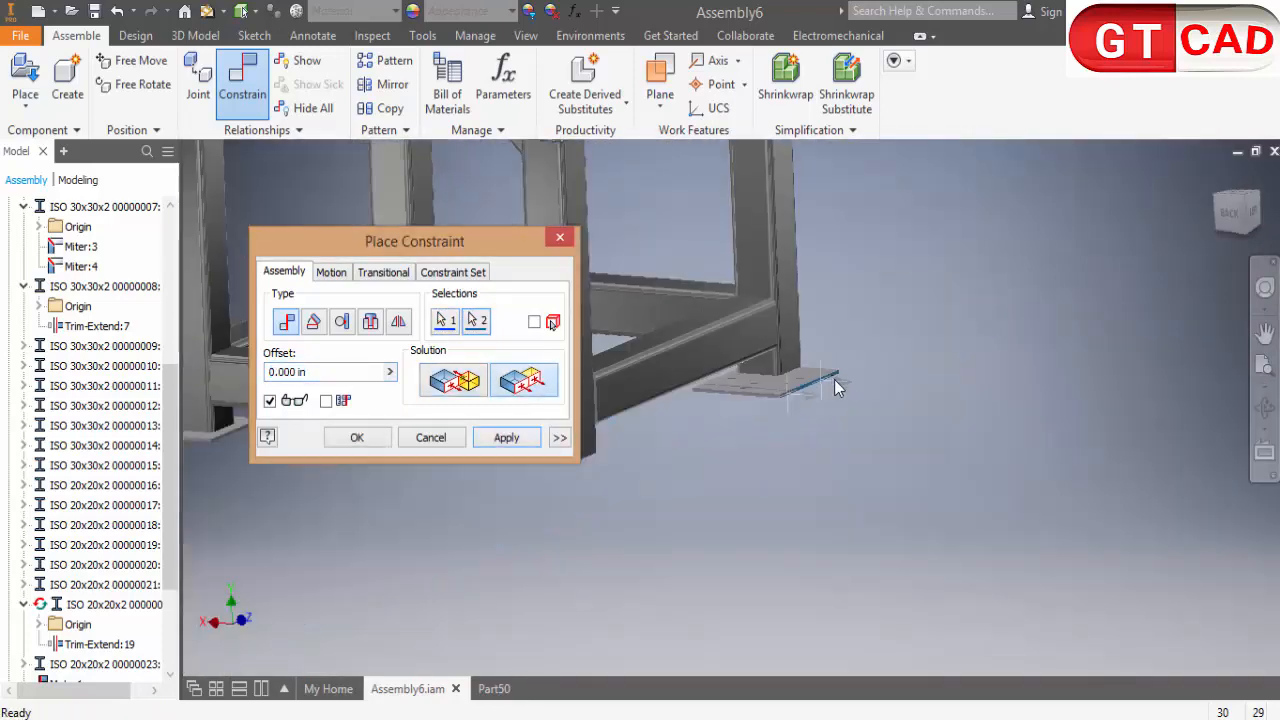
scroll(838, 388, "down", 5)
left_click(520, 437)
Apply a zero-offset flush constraint between the side faces of the base plates on the other side and close the constraint dialog
scroll(805, 440, "down", 2)
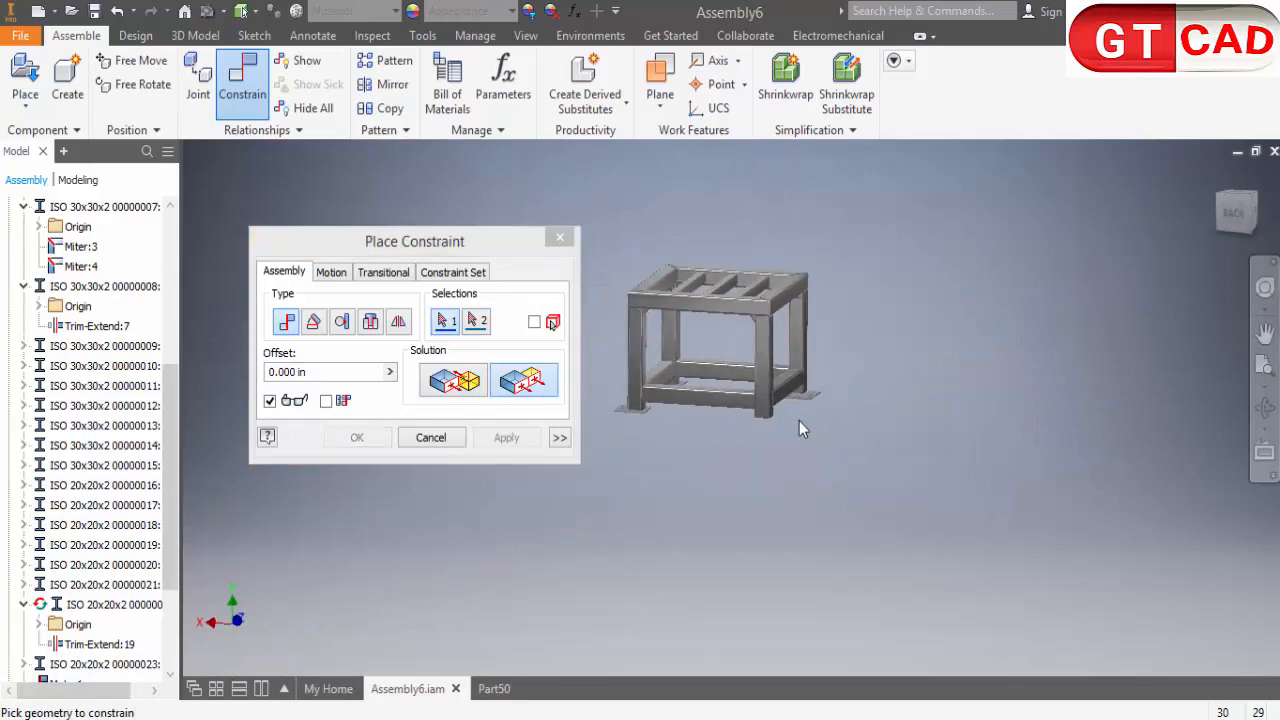
middle_click_drag(799, 428, 623, 418, "shift")
scroll(802, 425, "up", 6)
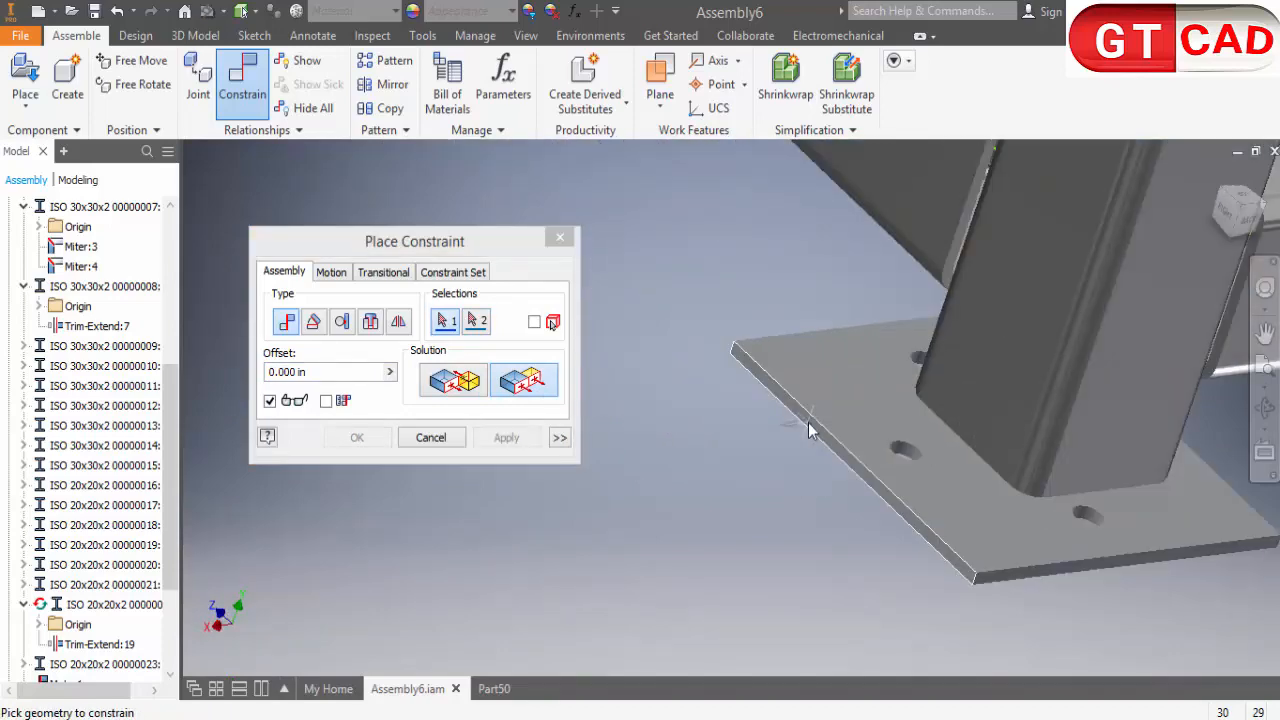
left_click(810, 430)
scroll(662, 396, "down", 6)
scroll(781, 434, "up", 9)
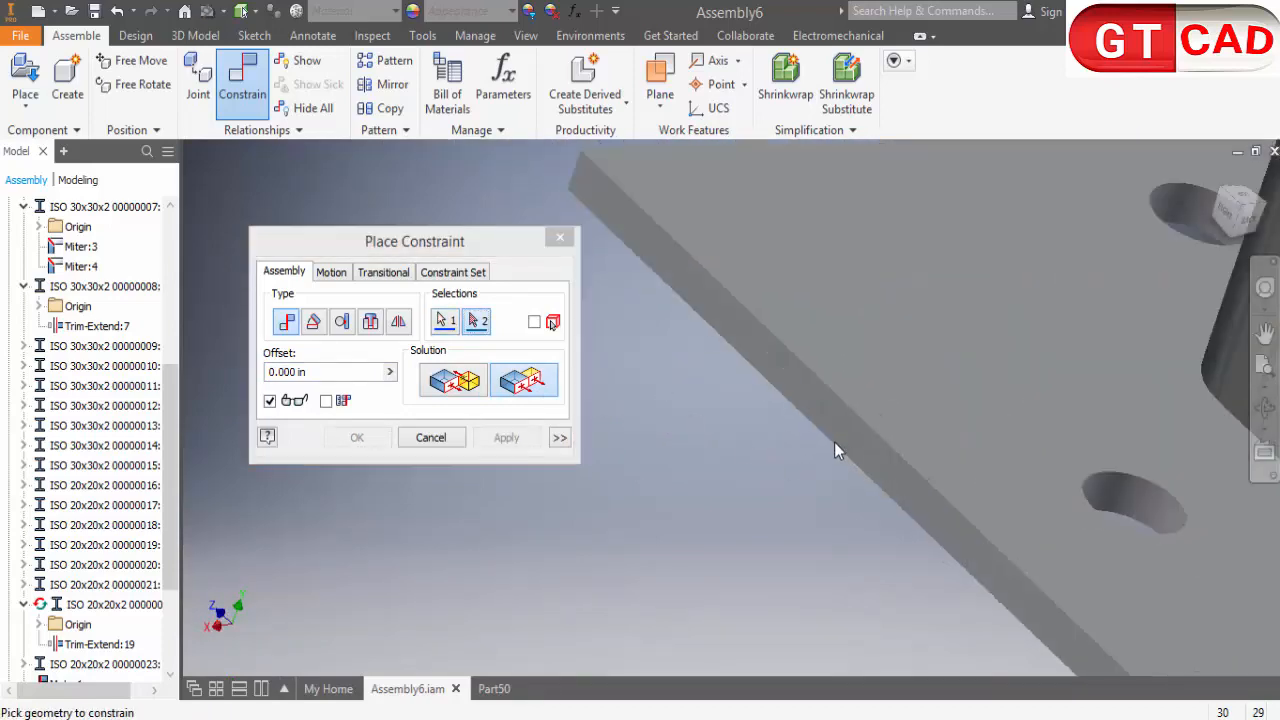
left_click(834, 442)
scroll(700, 455, "down", 6)
left_click(525, 445)
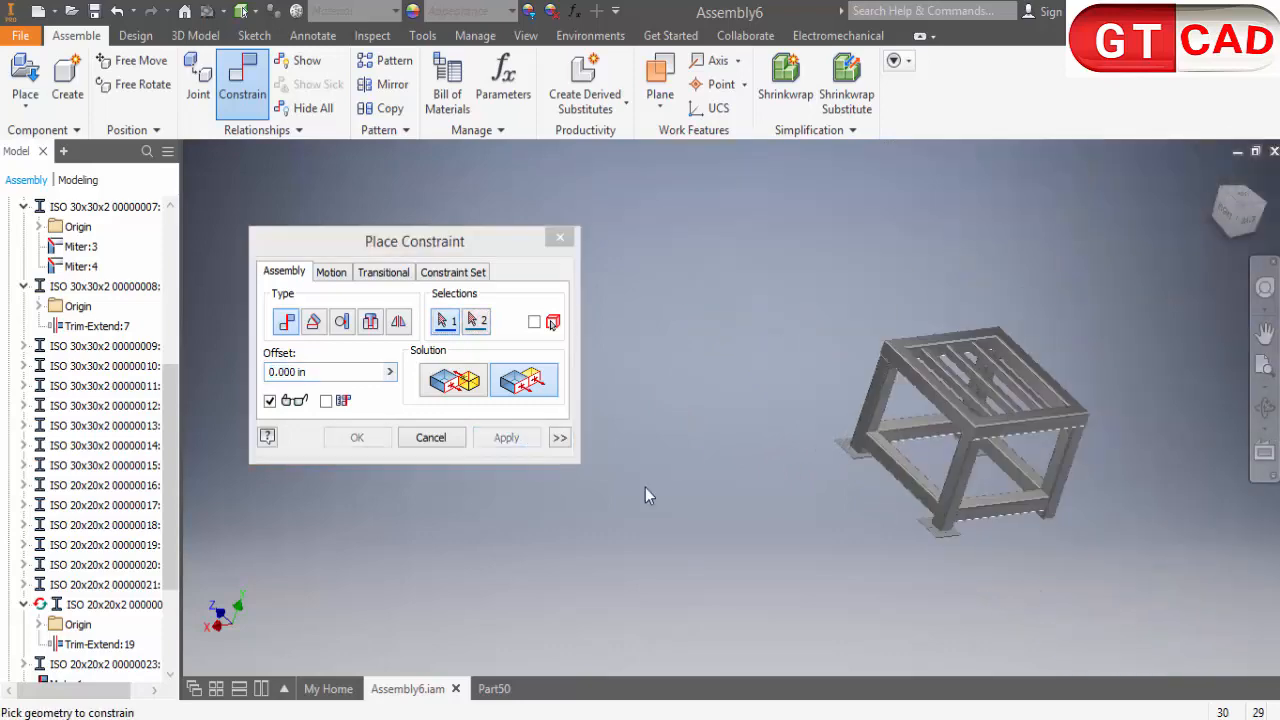
left_click(446, 441)
Move the loose base plate back under the table leg that has none
scroll(845, 495, "down", 3)
middle_click_drag(867, 510, 884, 512, "shift")
scroll(886, 512, "up", 3)
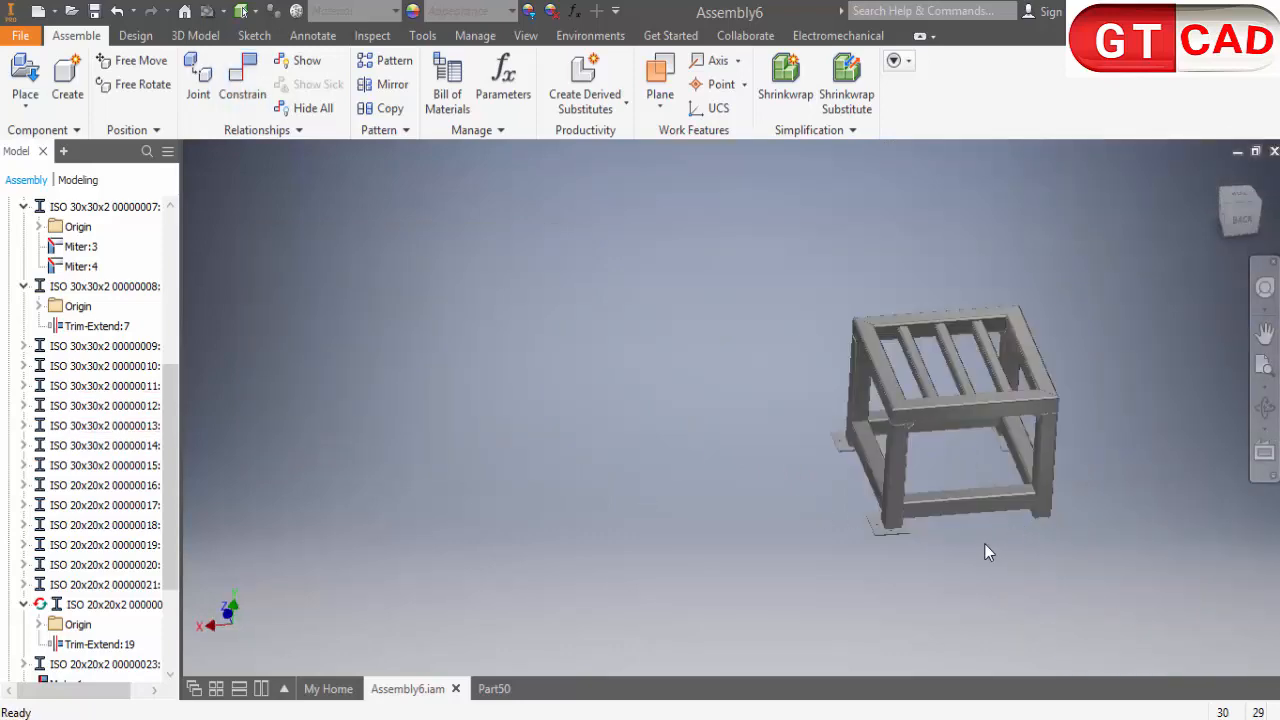
middle_click_drag(990, 550, 1081, 460, "shift")
left_click_drag(1061, 414, 915, 665)
key("F6")
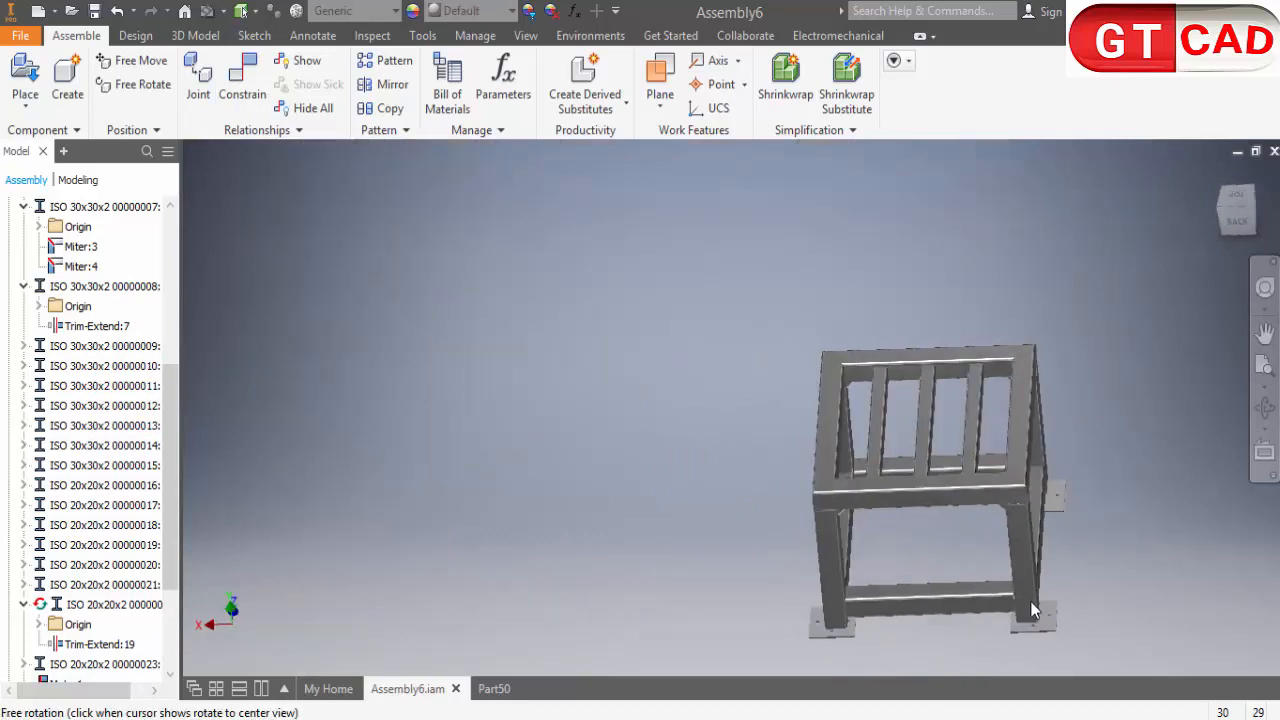
Measure the width of a table leg between its two opposite side faces
left_click(422, 35)
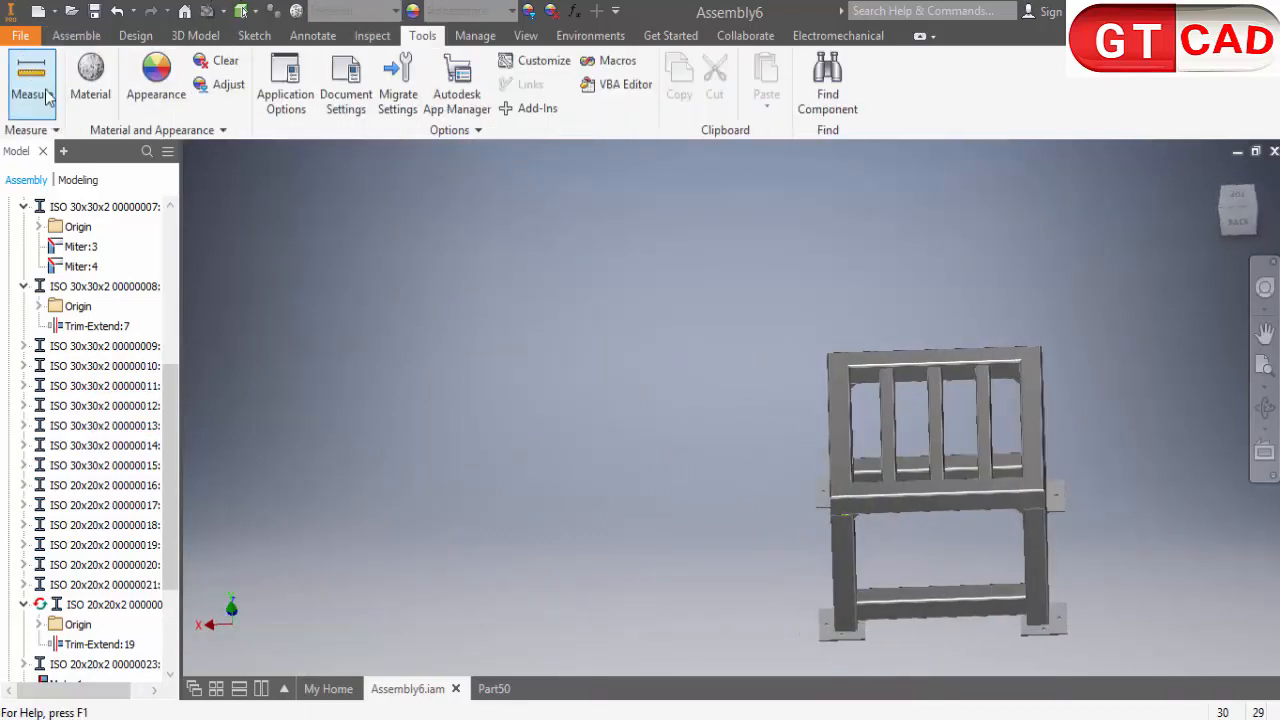
scroll(1056, 643, "up", 6)
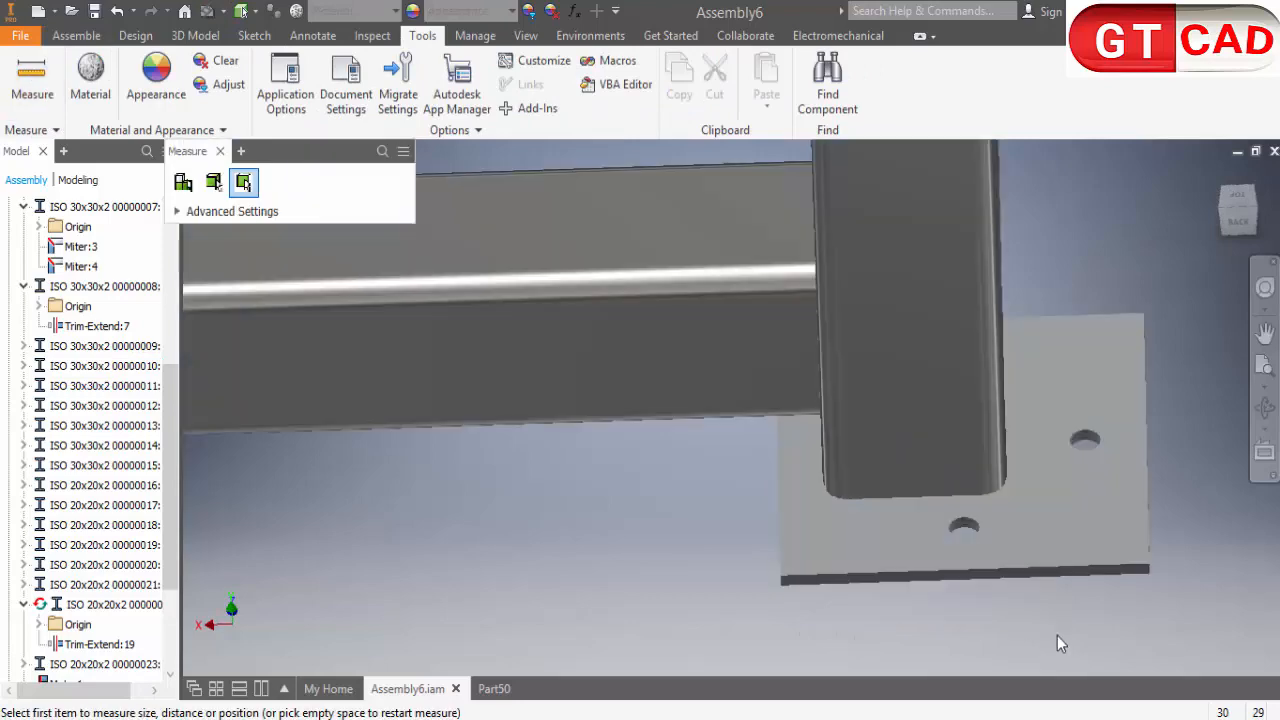
middle_click_drag(1003, 430, 900, 460, "shift")
middle_click_drag(900, 460, 1008, 409)
left_click(828, 507)
scroll(800, 495, "down", 5)
middle_click_drag(744, 476, 930, 474, "shift")
scroll(950, 474, "up", 3)
left_click(1004, 484)
scroll(1006, 491, "down", 5)
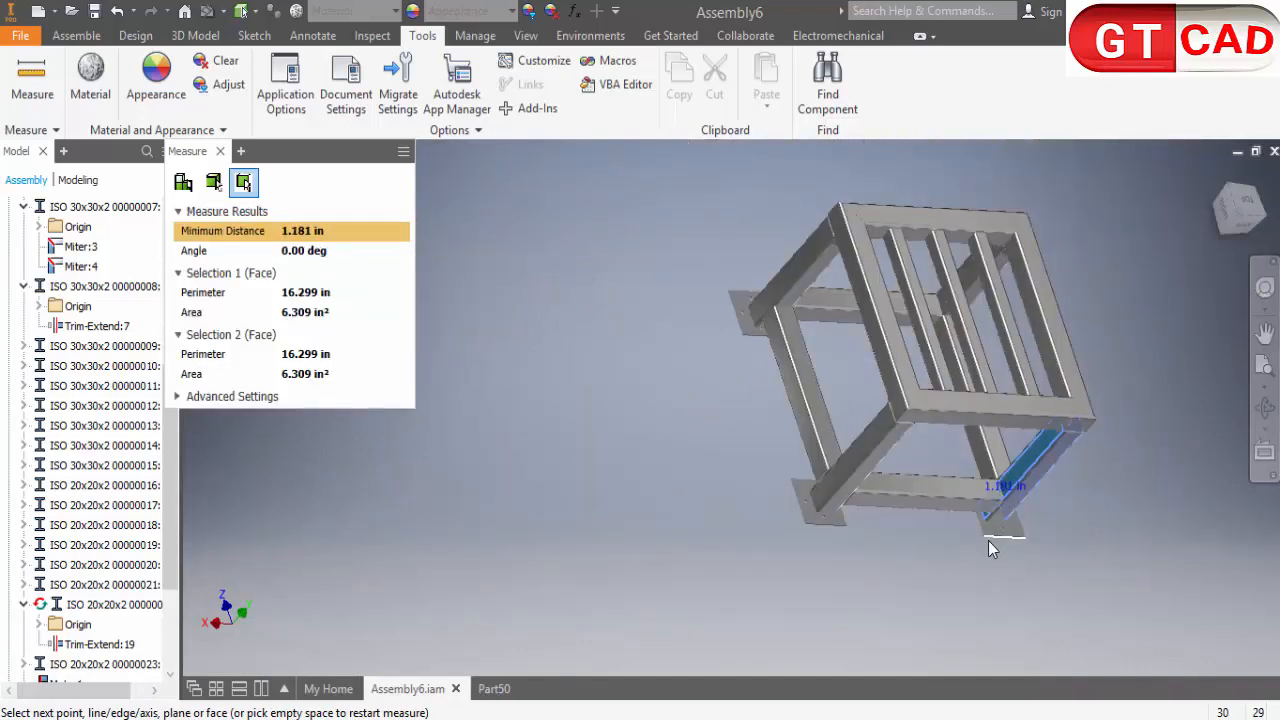
middle_click_drag(990, 545, 926, 527, "shift")
key("Escape")
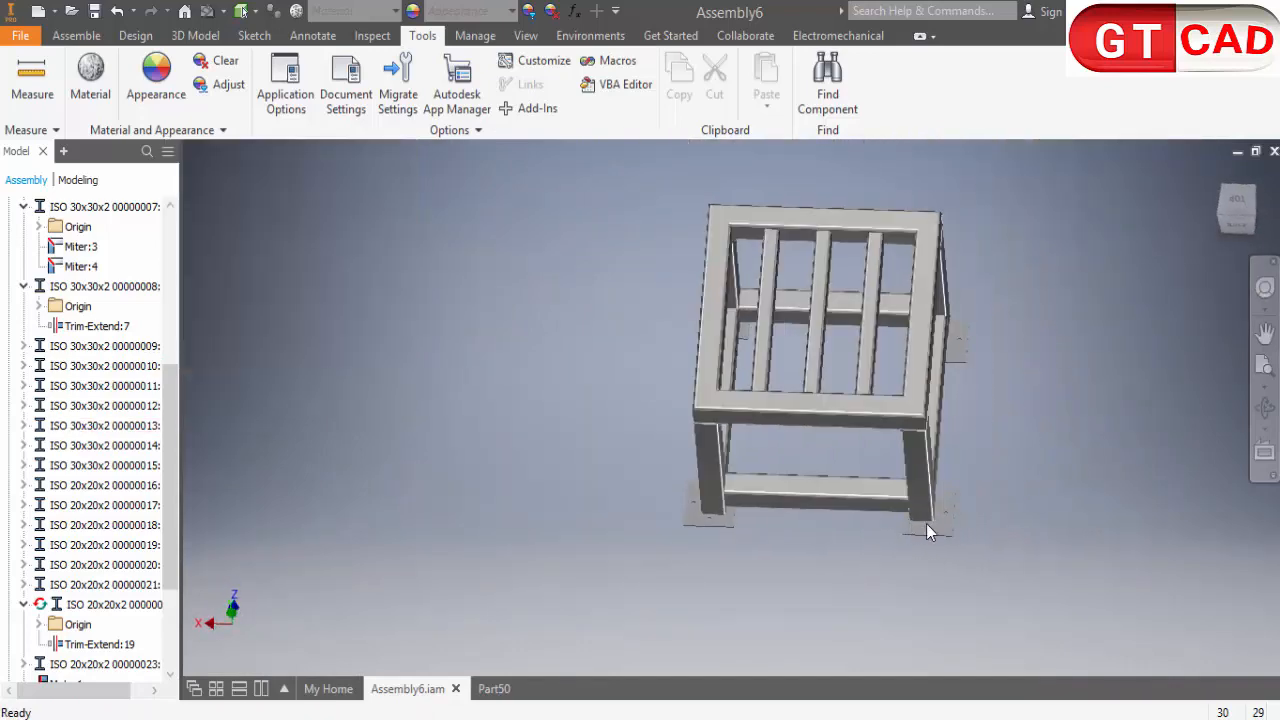
Set up a mate constraint between the leg's outer side face and the parallel edge face of its base plate
scroll(927, 527, "up", 5)
left_click(76, 35)
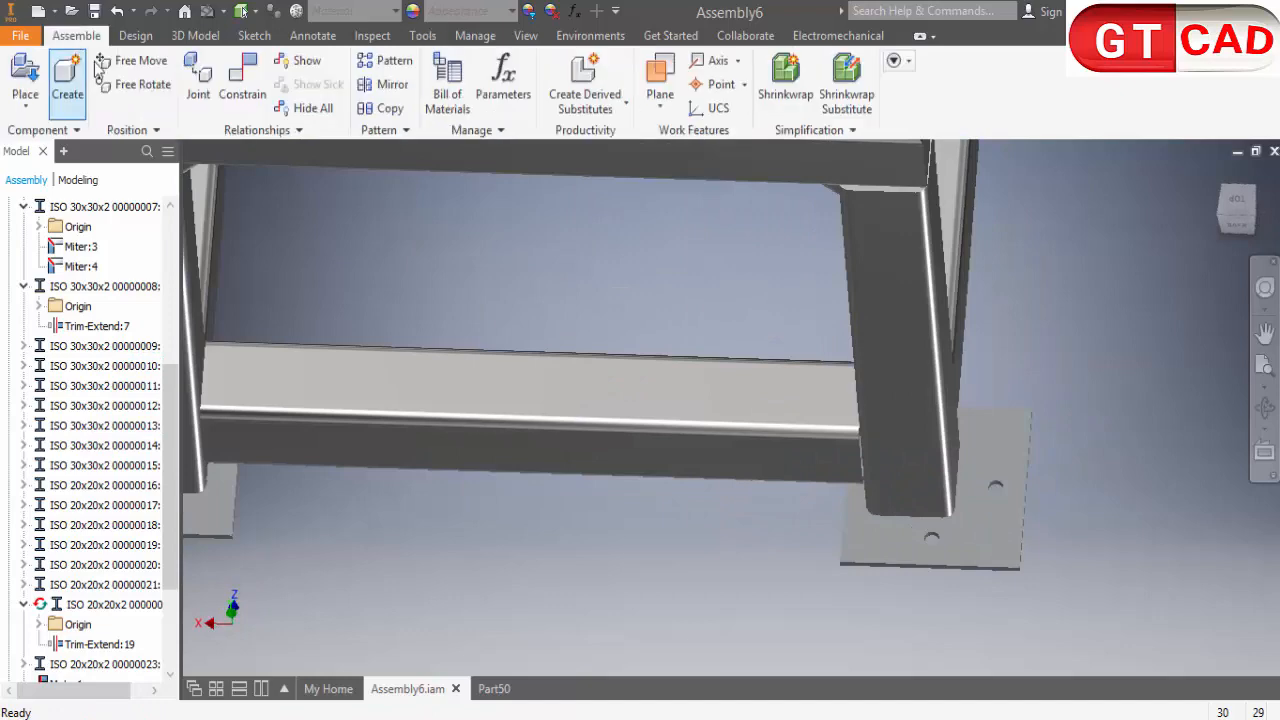
left_click(242, 90)
middle_click_drag(1010, 559, 906, 520, "shift")
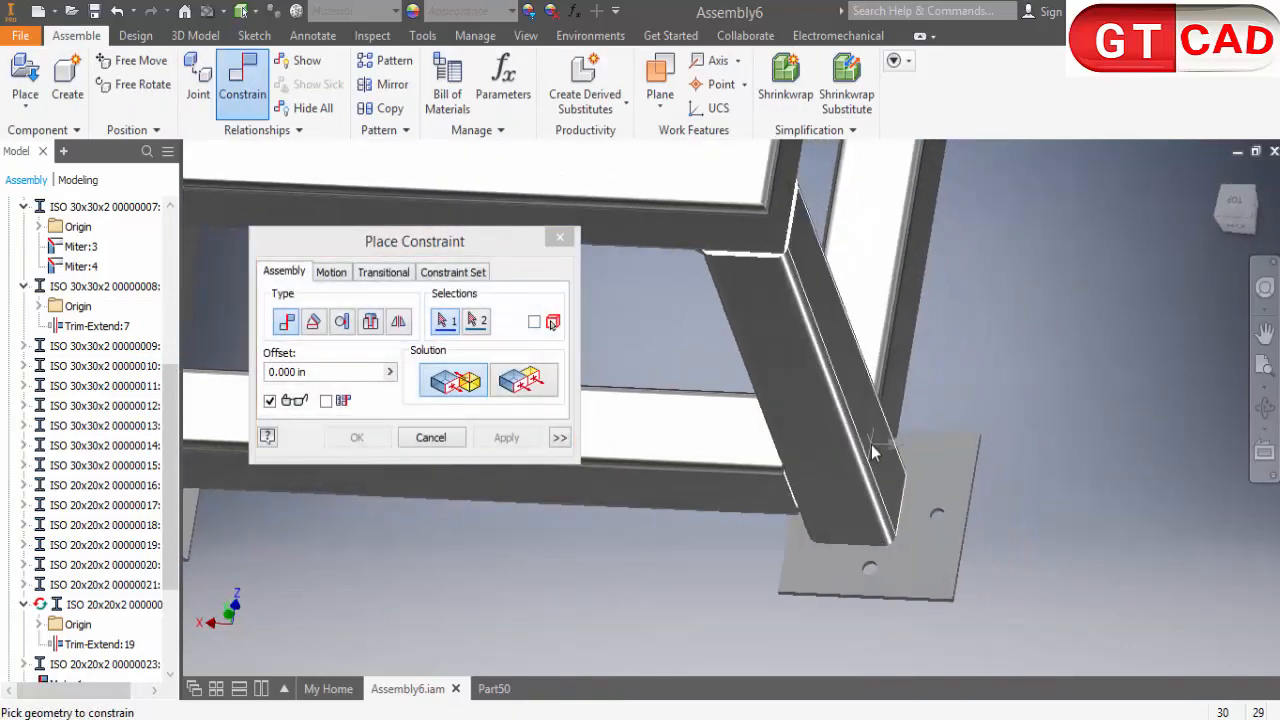
left_click(875, 450)
scroll(972, 522, "up", 5)
left_click(900, 509)
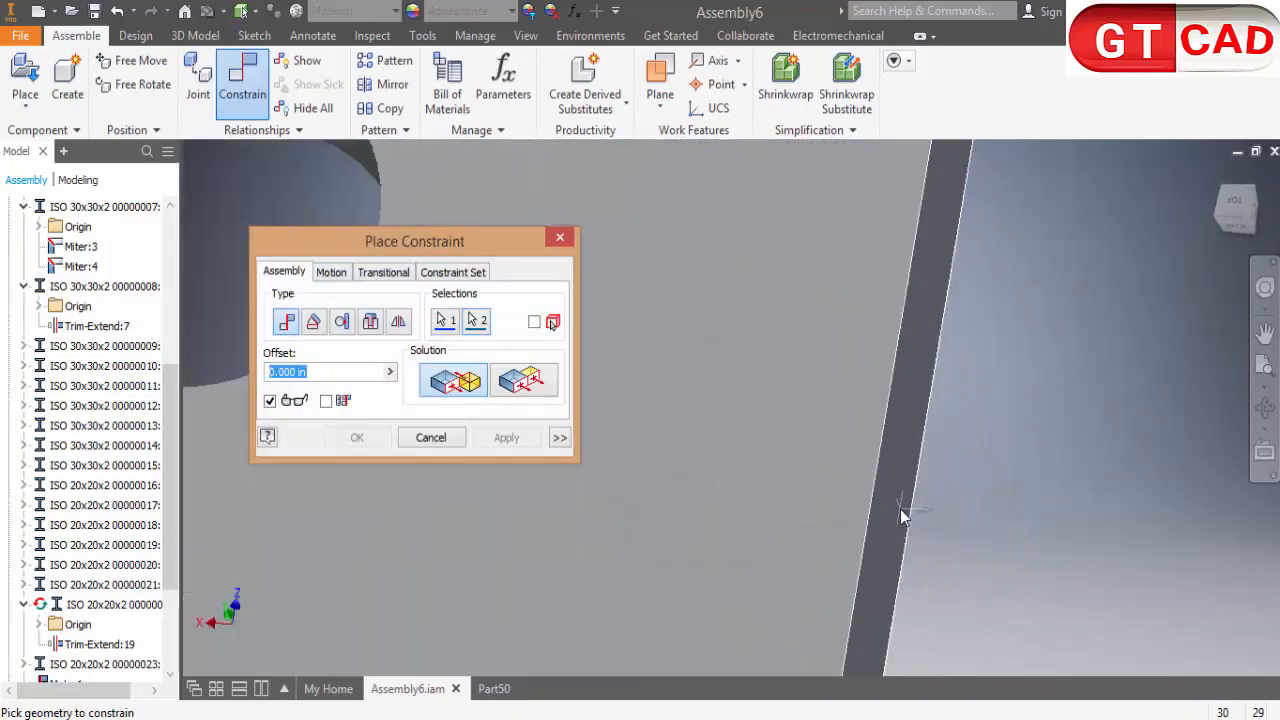
scroll(985, 485, "down", 5)
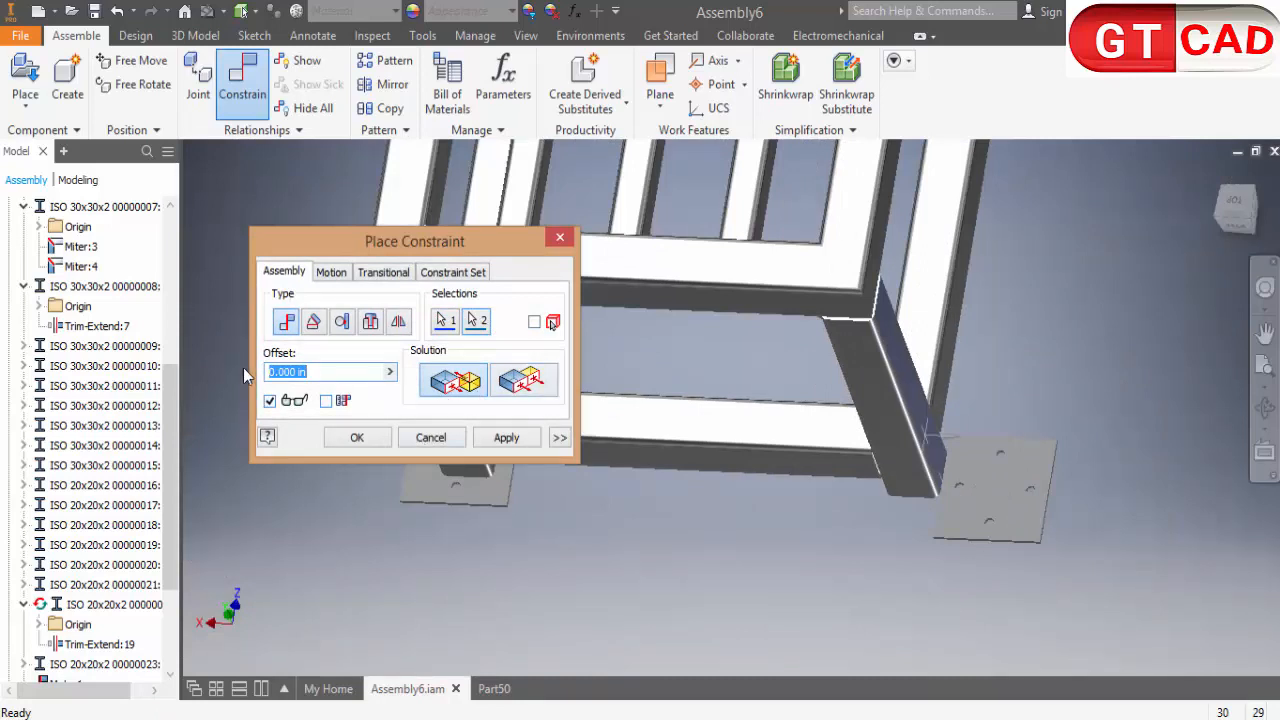
Switch the leg-to-plate constraint to the flush solution, set its offset to 15 mm and apply it
double_click(297, 373)
type("15mm")
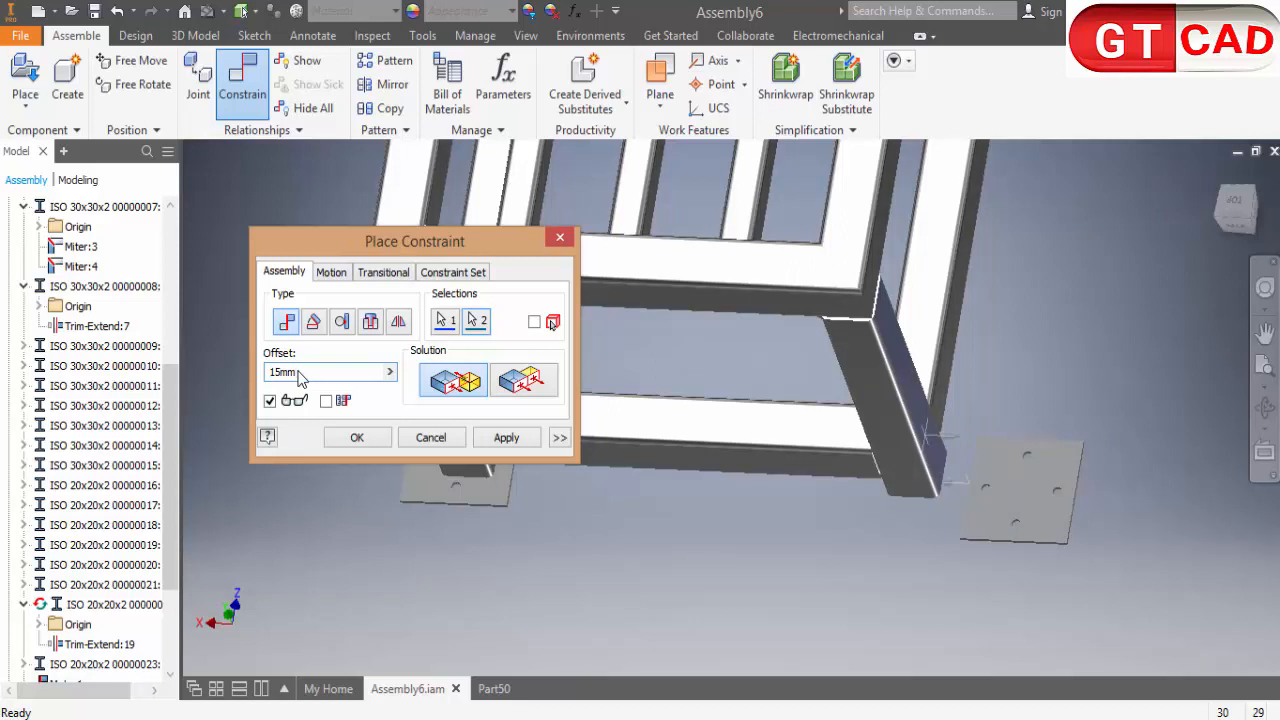
left_click(272, 372)
type("-")
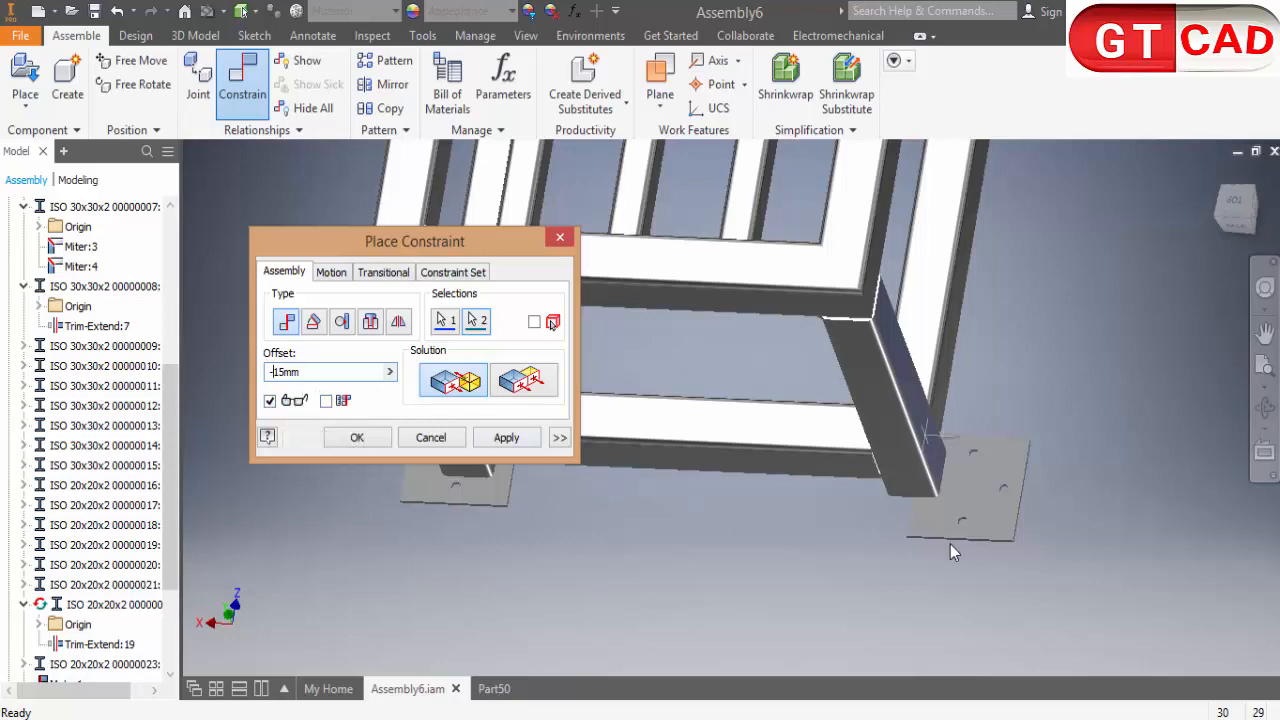
middle_click_drag(950, 544, 871, 441, "shift")
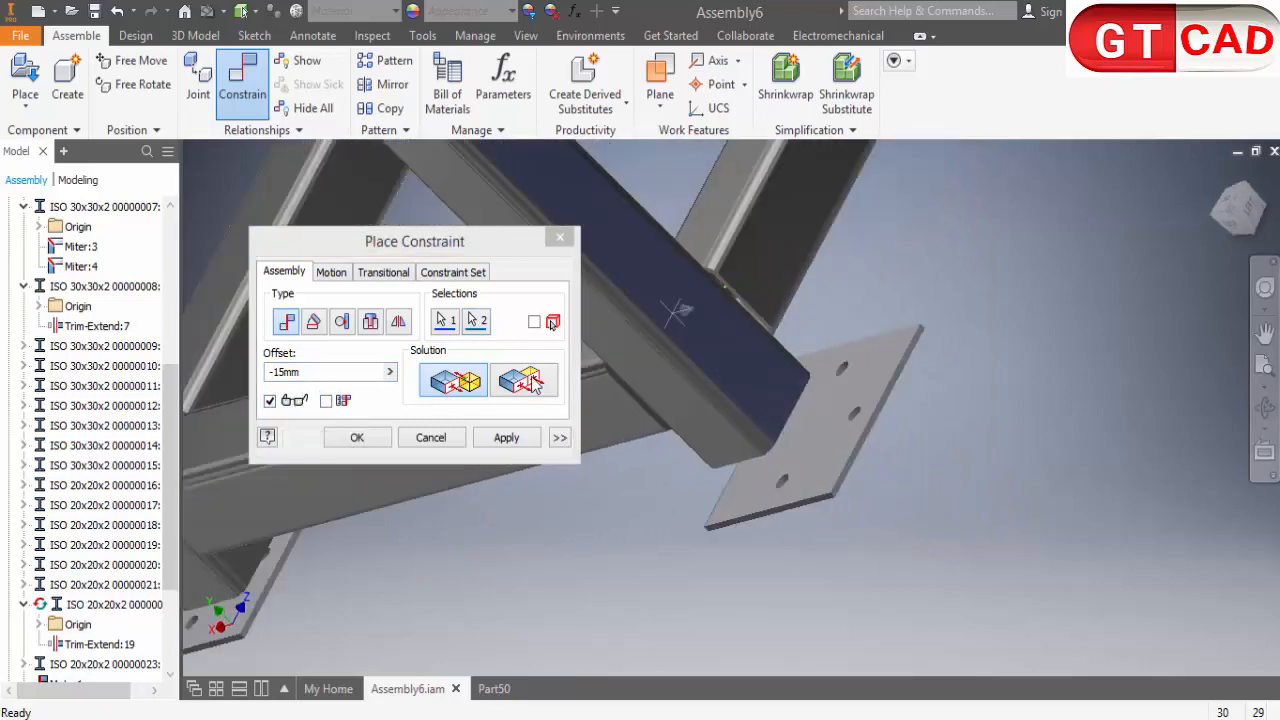
middle_click_drag(535, 400, 895, 433, "shift")
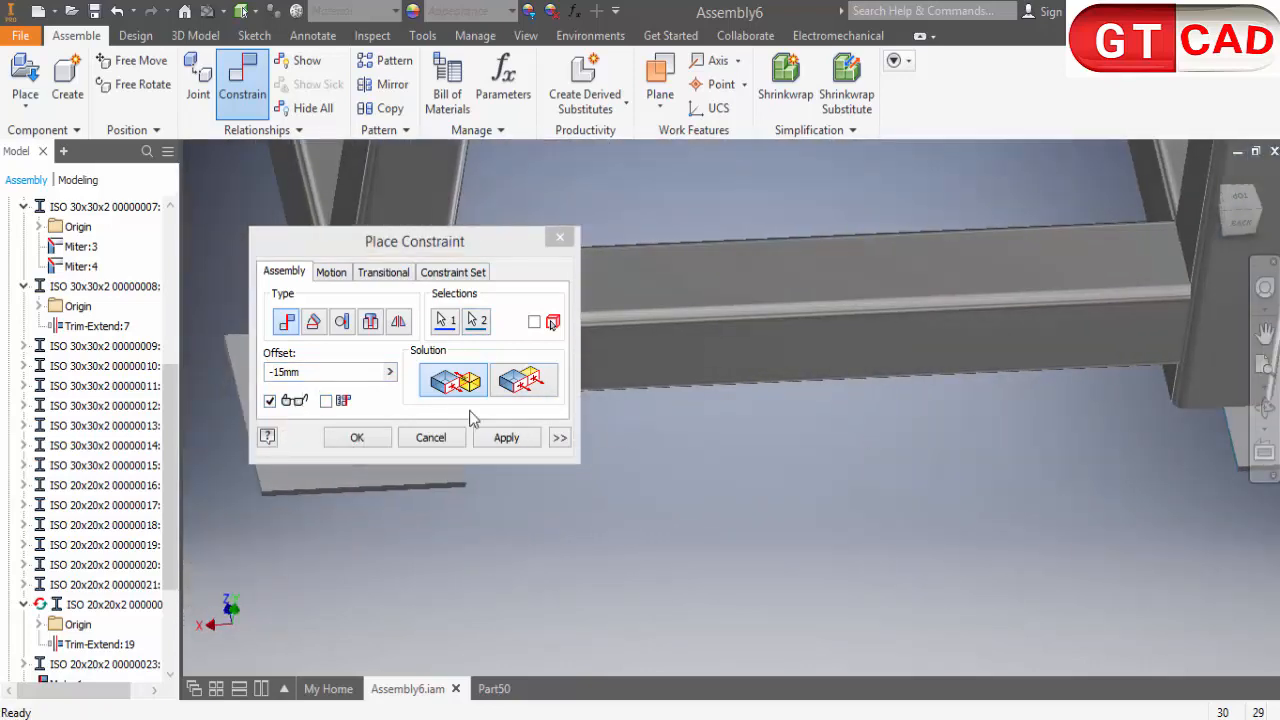
scroll(815, 408, "up", 3)
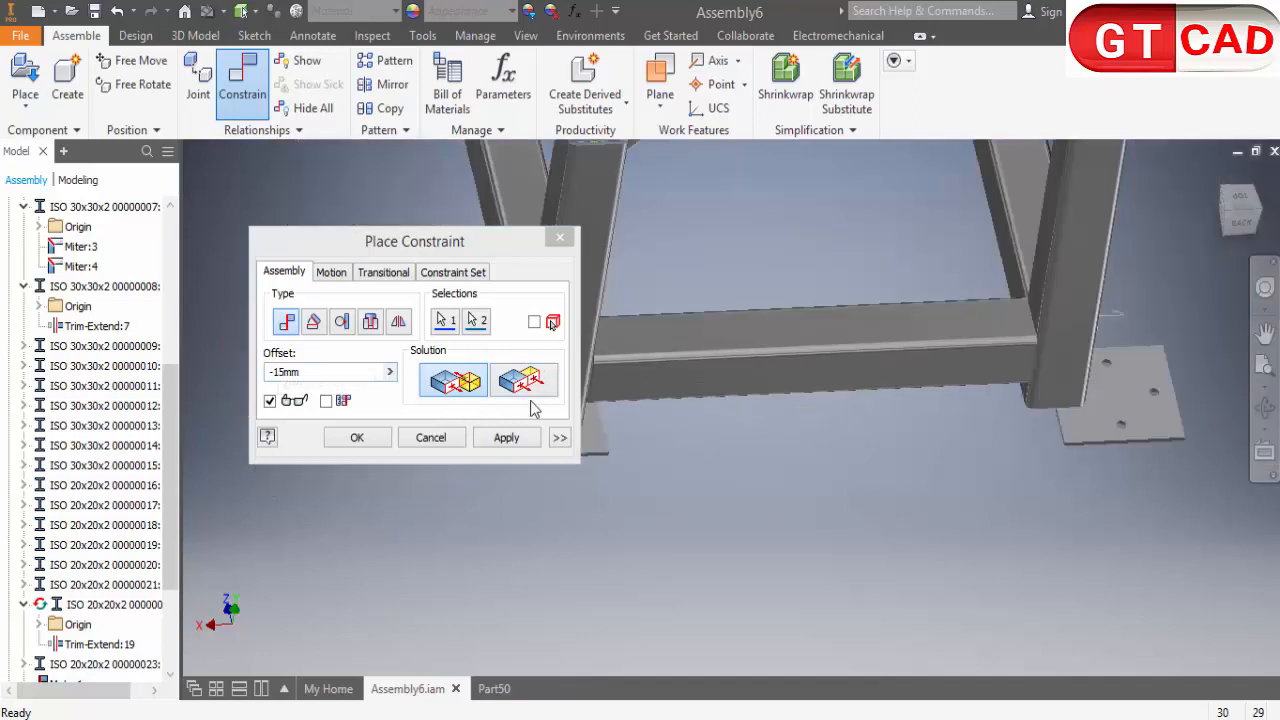
left_click(531, 388)
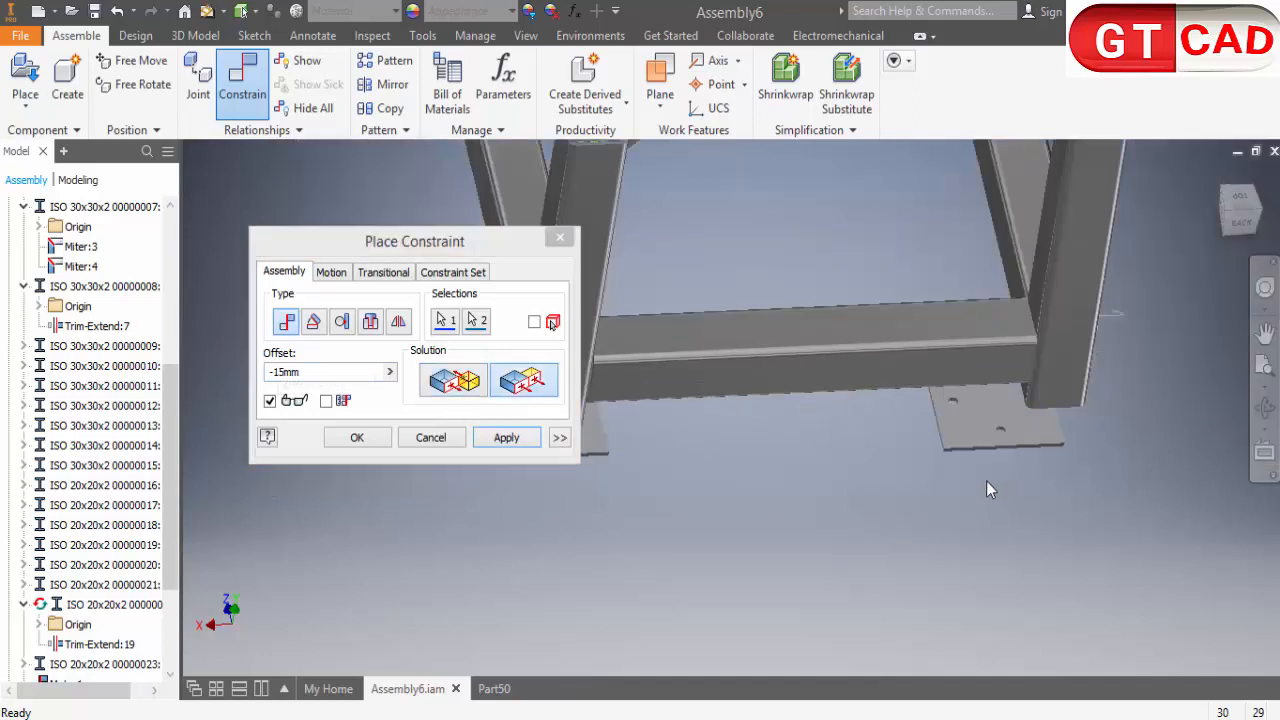
double_click(279, 372)
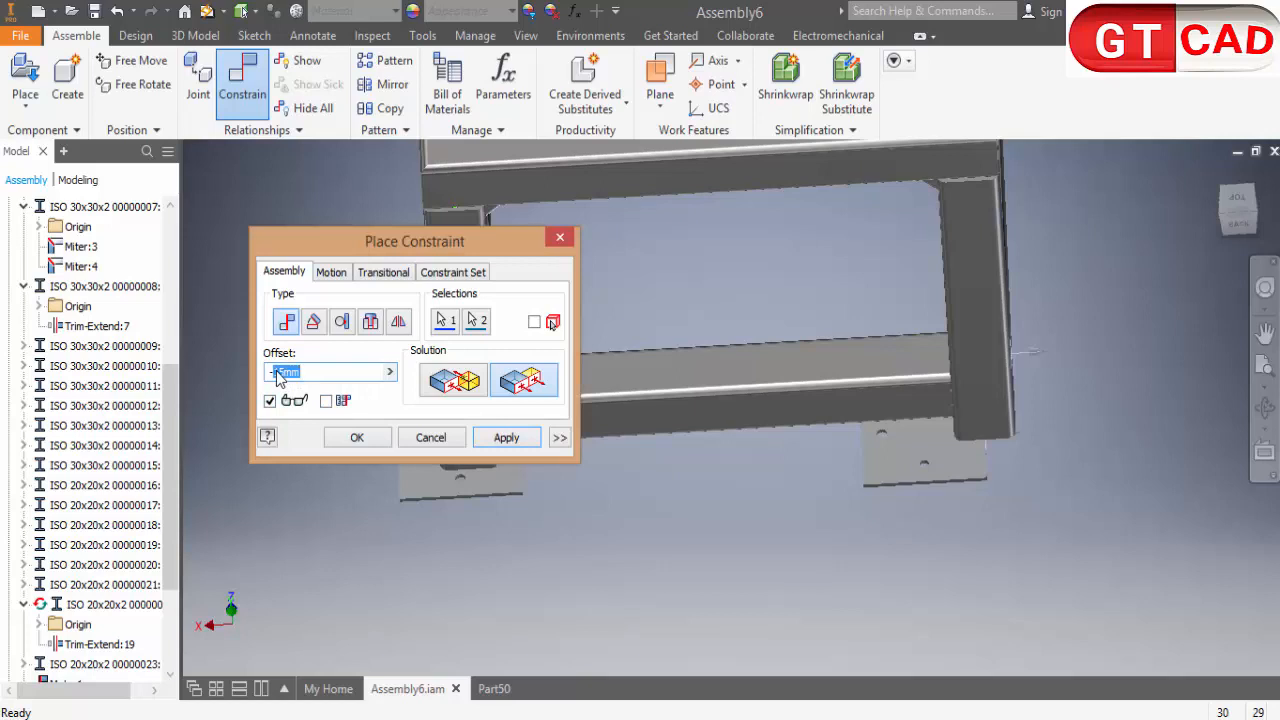
key("BackSpace")
type("15m")
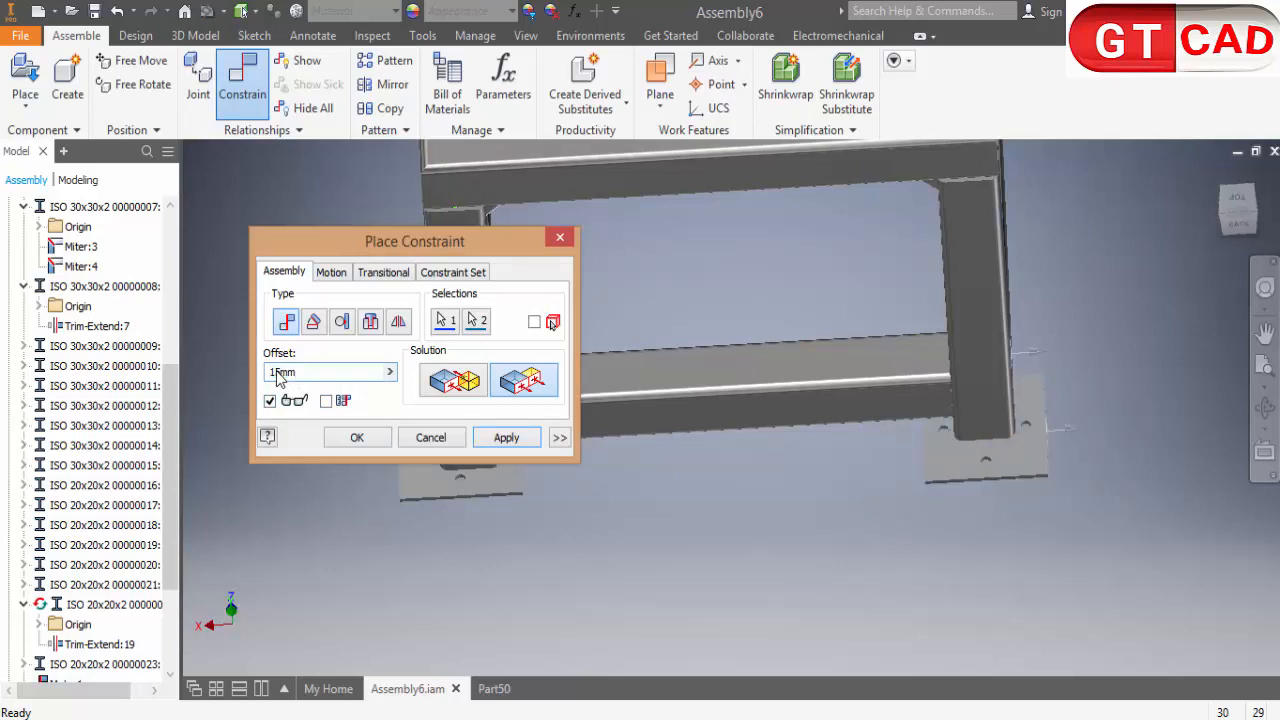
left_click(506, 438)
Flush the inner edge face of the opposite leg's base plate with that leg's inner side face at a -15 mm offset
scroll(763, 535, "down", 3)
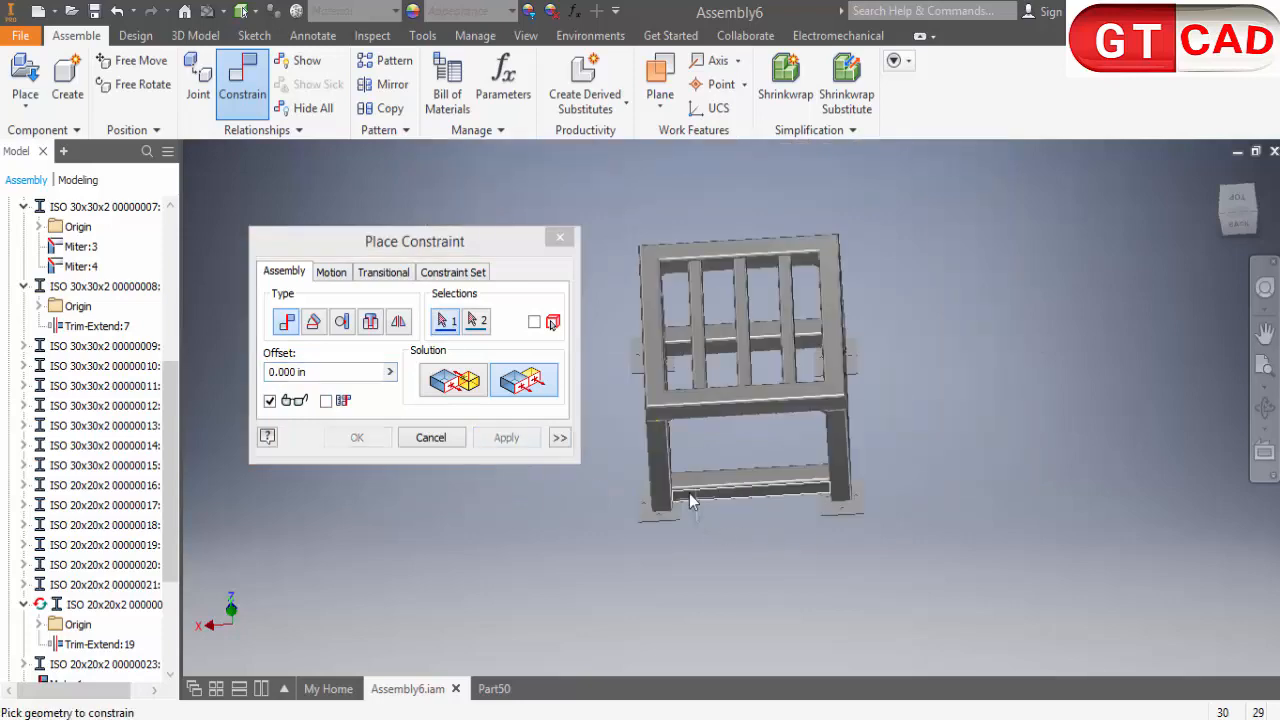
scroll(664, 538, "up", 5)
scroll(583, 553, "up", 3)
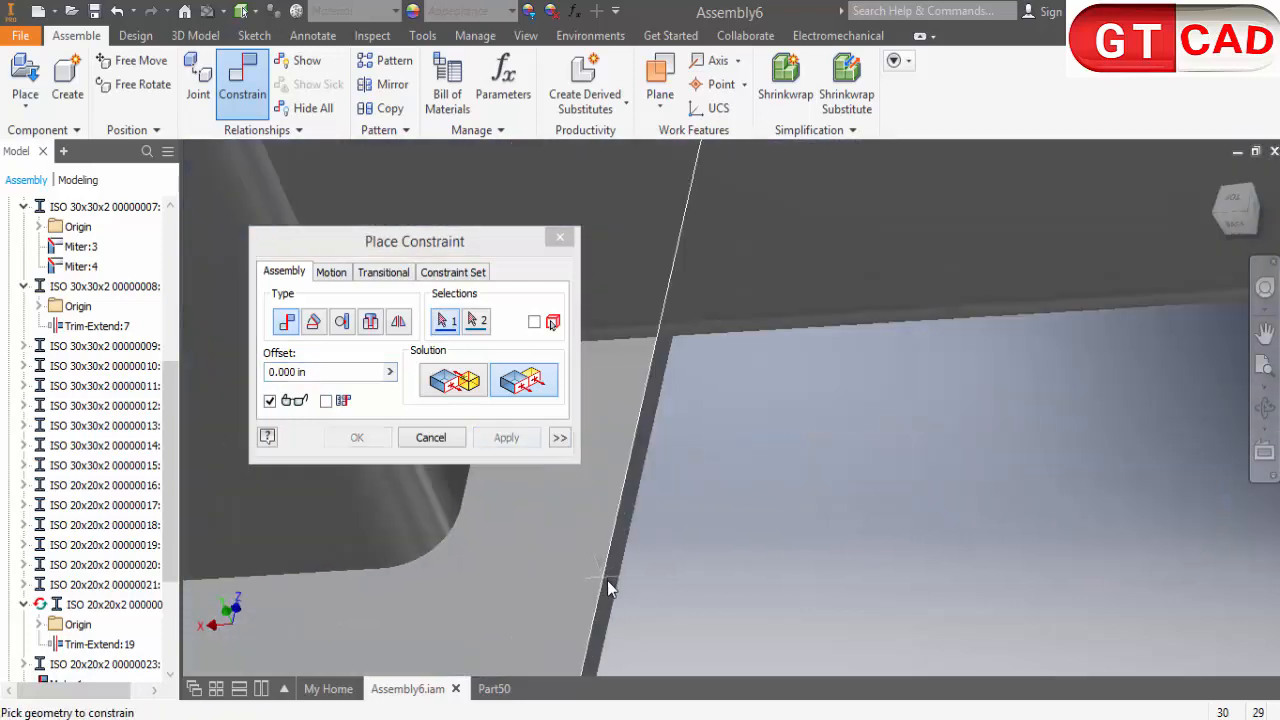
left_click(607, 580)
scroll(631, 582, "down", 3)
scroll(685, 573, "up", 4)
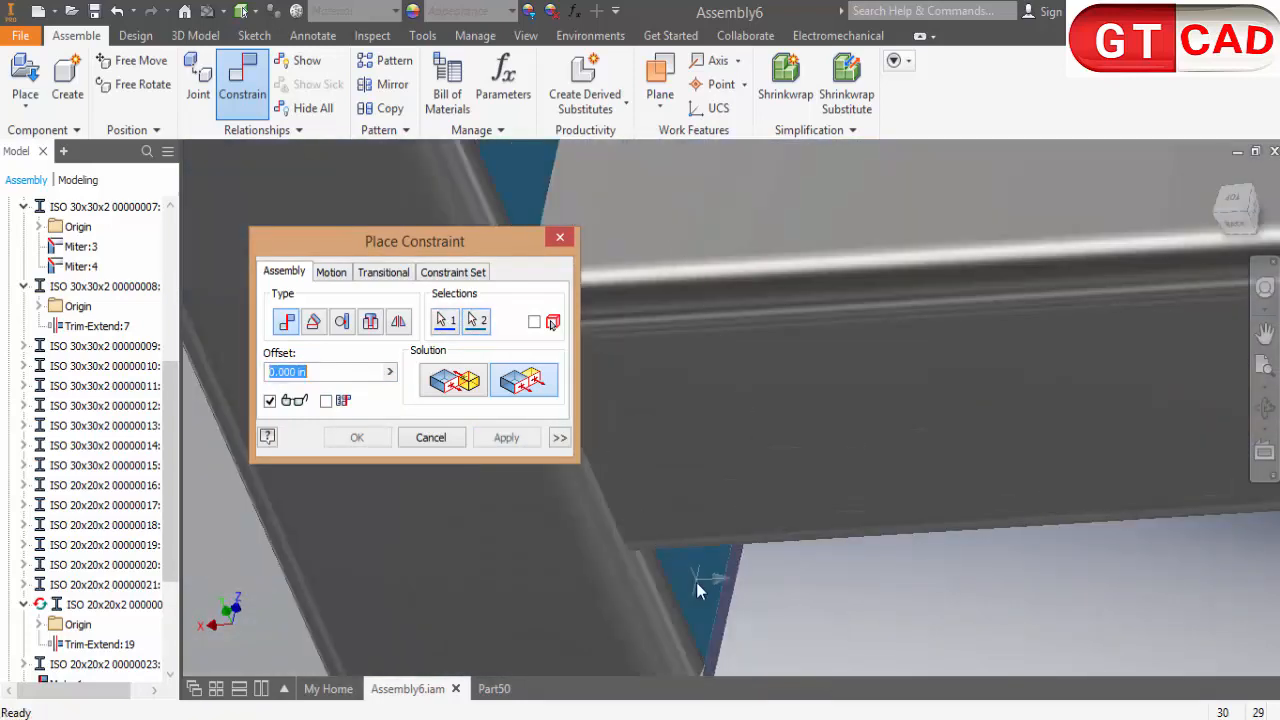
left_click(696, 582)
scroll(700, 540, "down", 3)
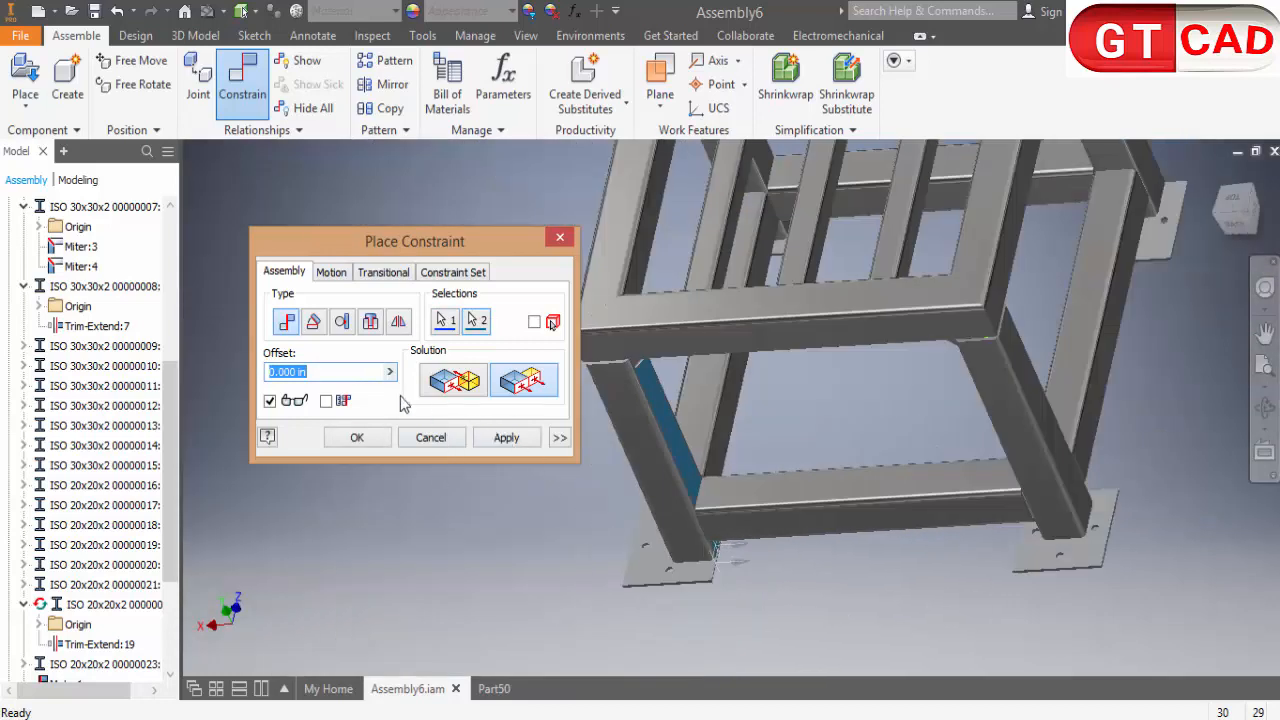
type("15mm")
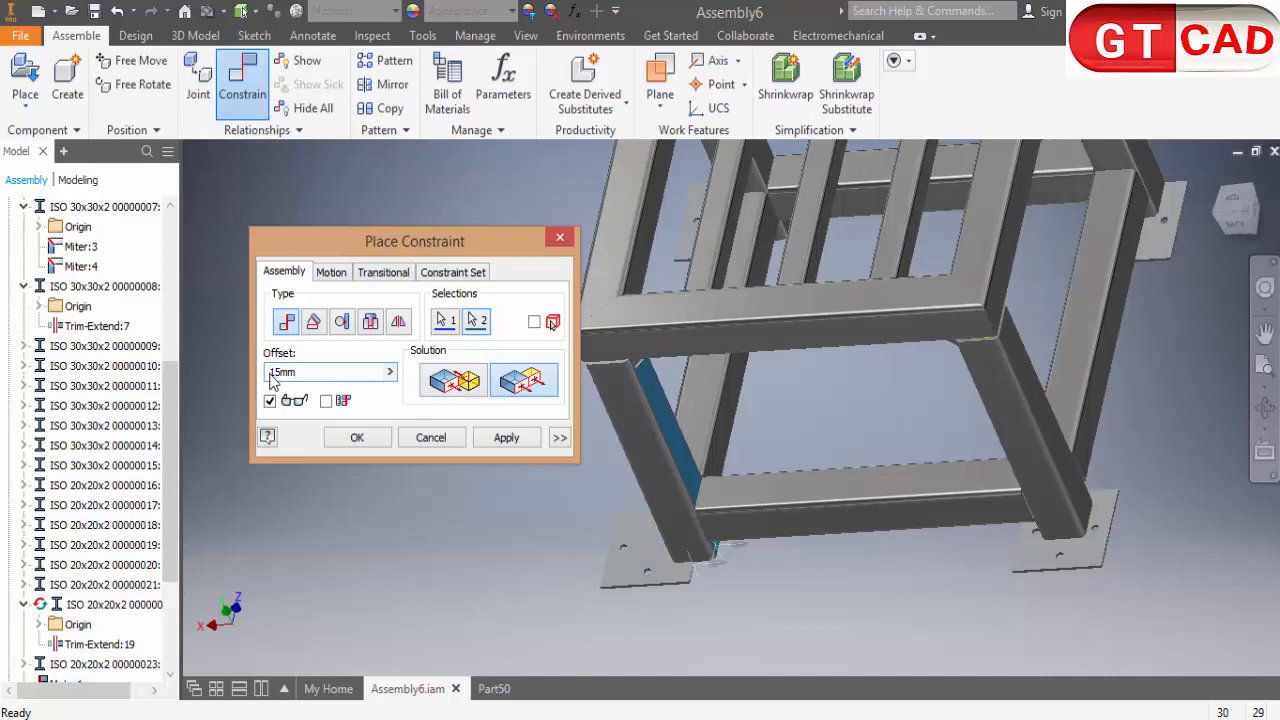
type("-")
left_click(506, 437)
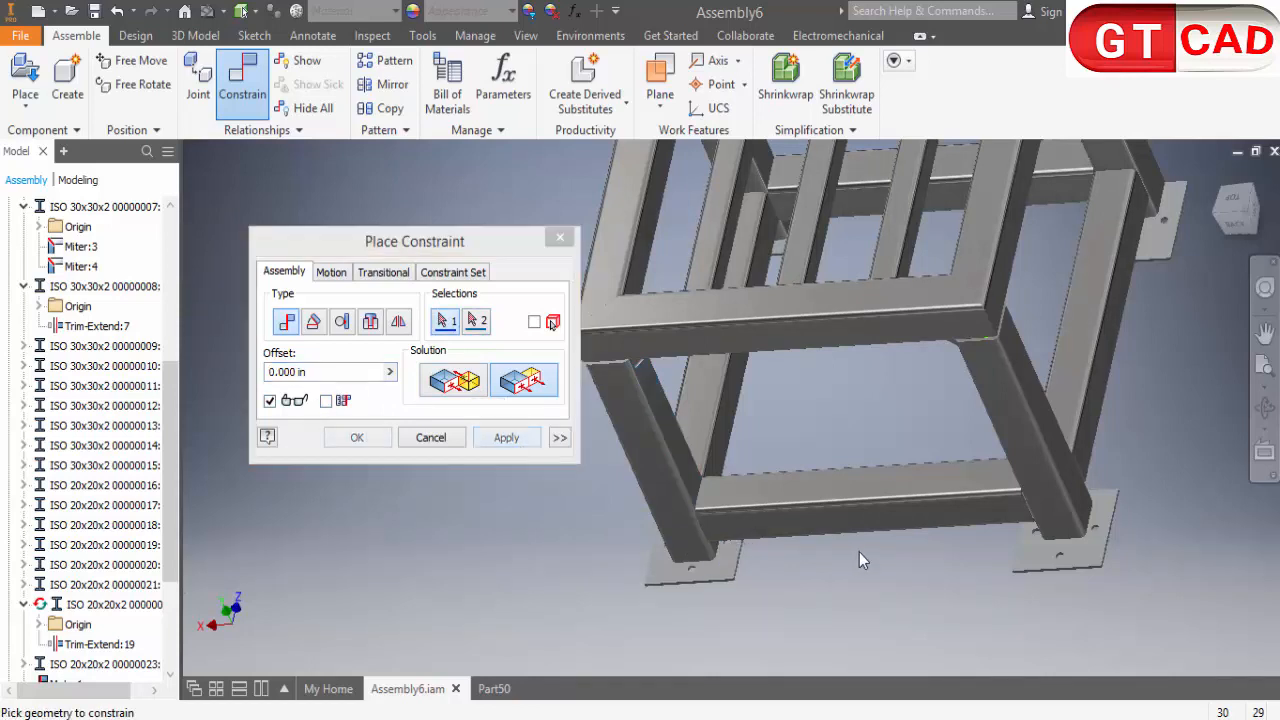
Apply a flush constraint with a -15 mm offset between a base plate's edge face and the leg's side face in the perpendicular direction
scroll(859, 552, "down", 4)
middle_click_drag(874, 526, 1012, 508, "shift")
middle_click_drag(787, 483, 907, 505, "shift")
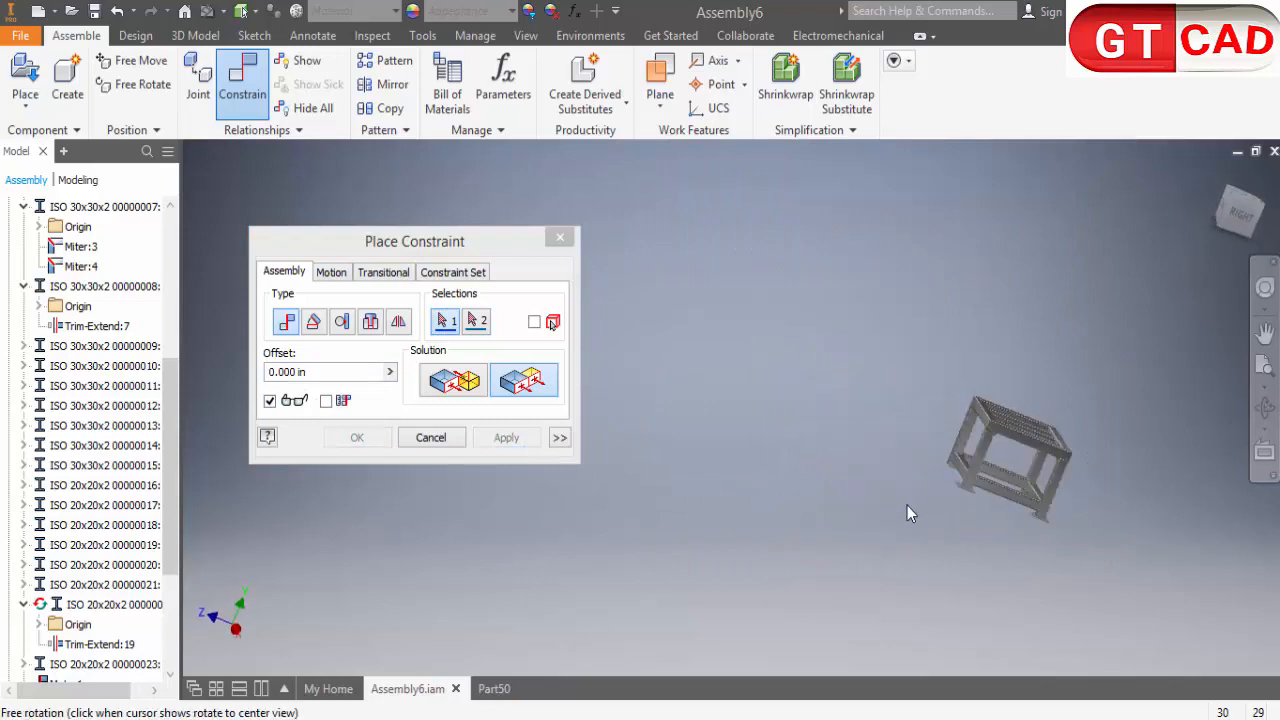
scroll(900, 500, "up", 10)
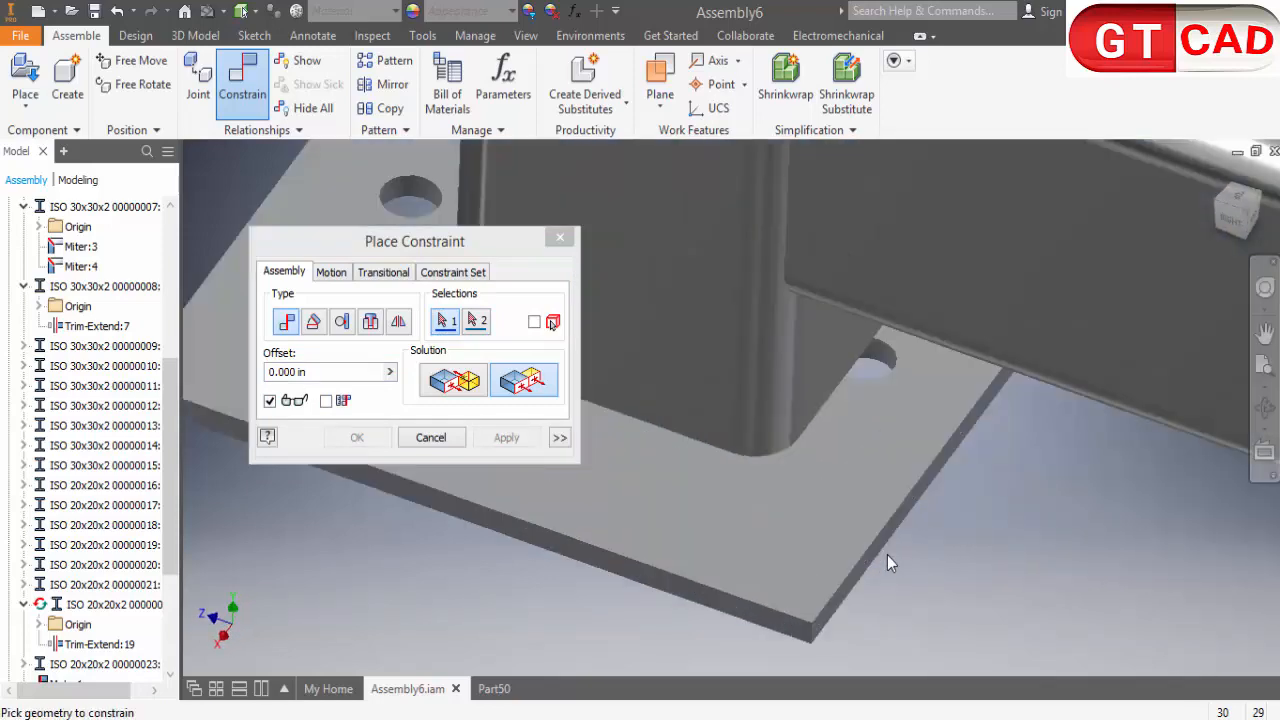
middle_click_drag(877, 546, 817, 409, "shift")
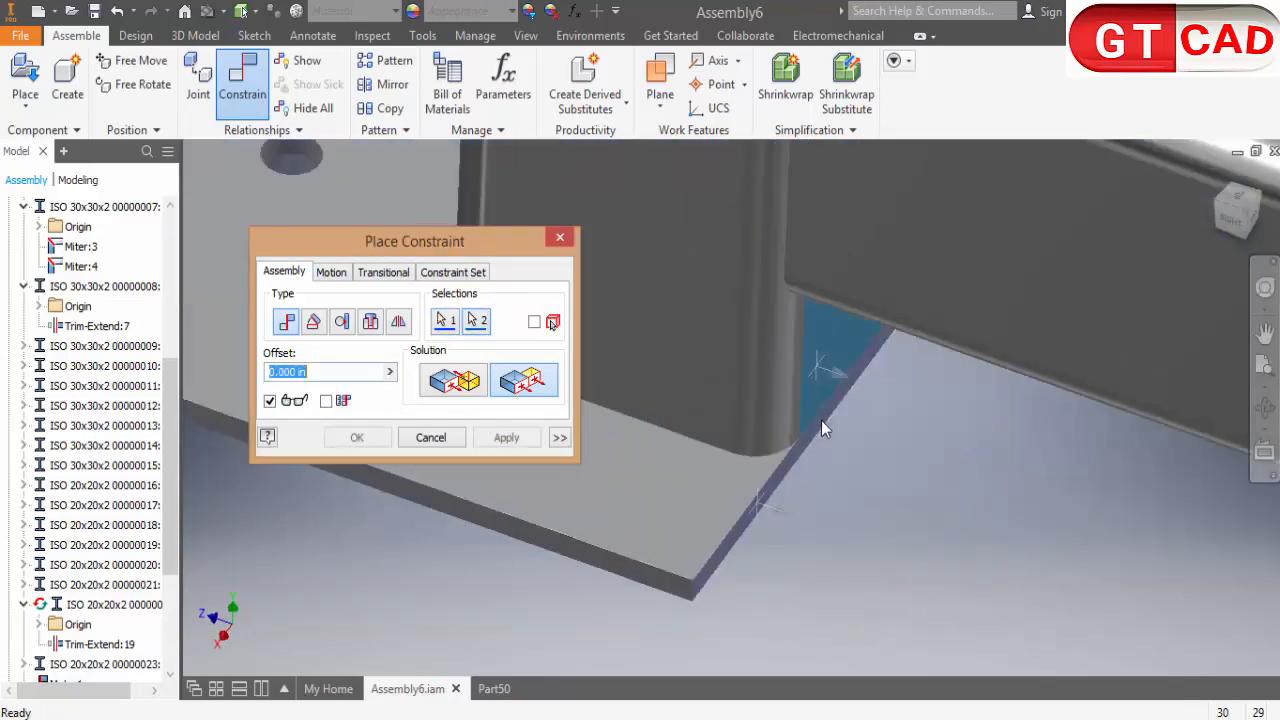
left_click(821, 428)
type("15mm")
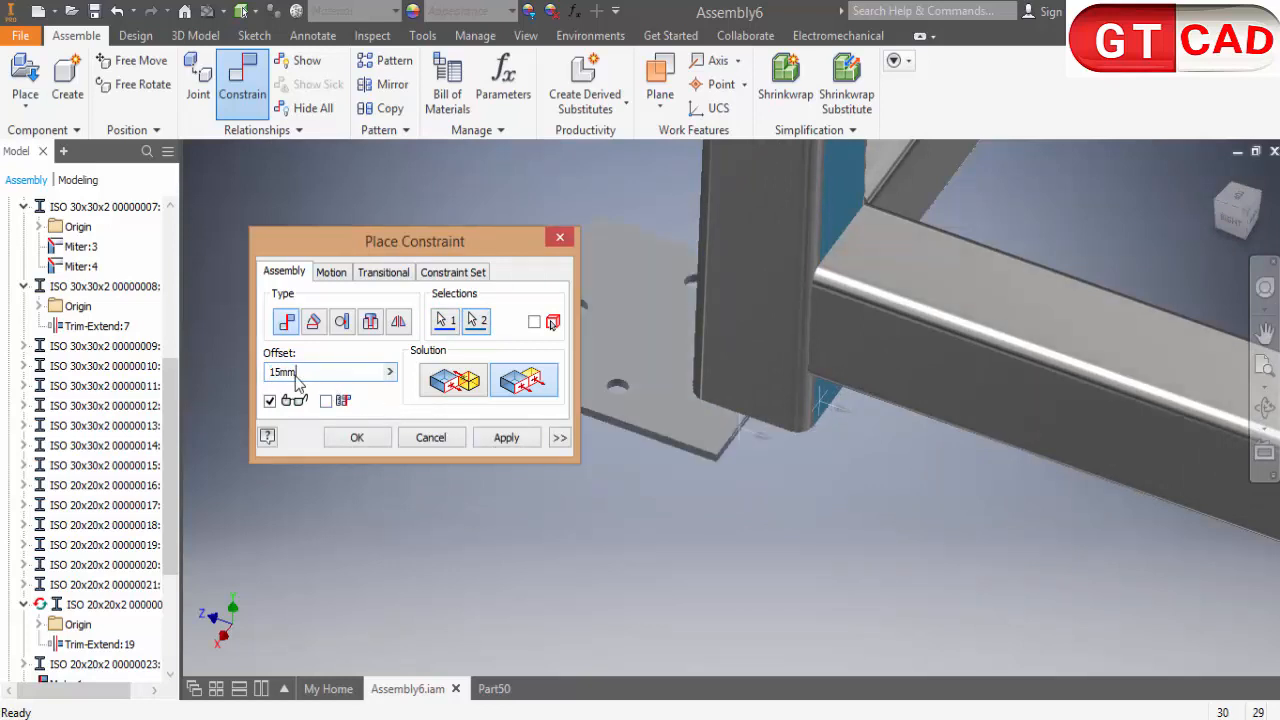
left_click(266, 373)
type("-")
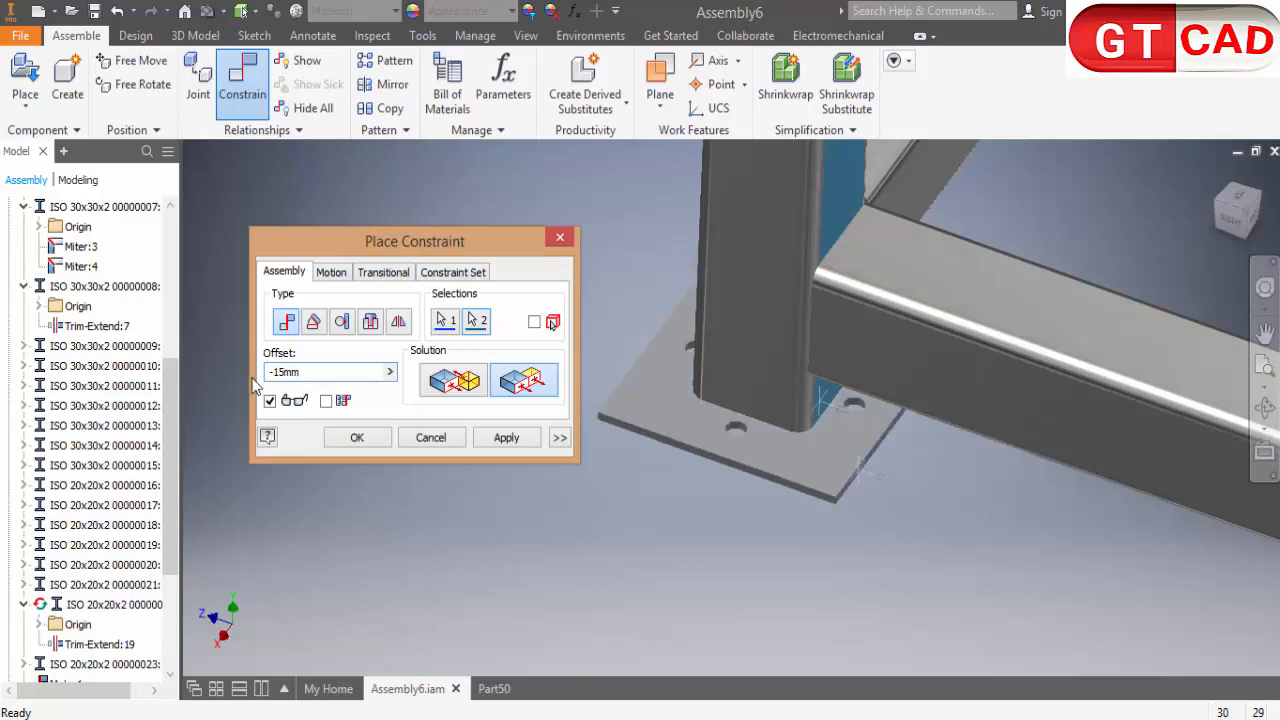
left_click(526, 448)
Examine the base plates under the other legs from several angles and leave the constraint command
scroll(821, 532, "down", 5)
middle_click_drag(821, 532, 866, 448, "shift")
scroll(882, 467, "up", 4)
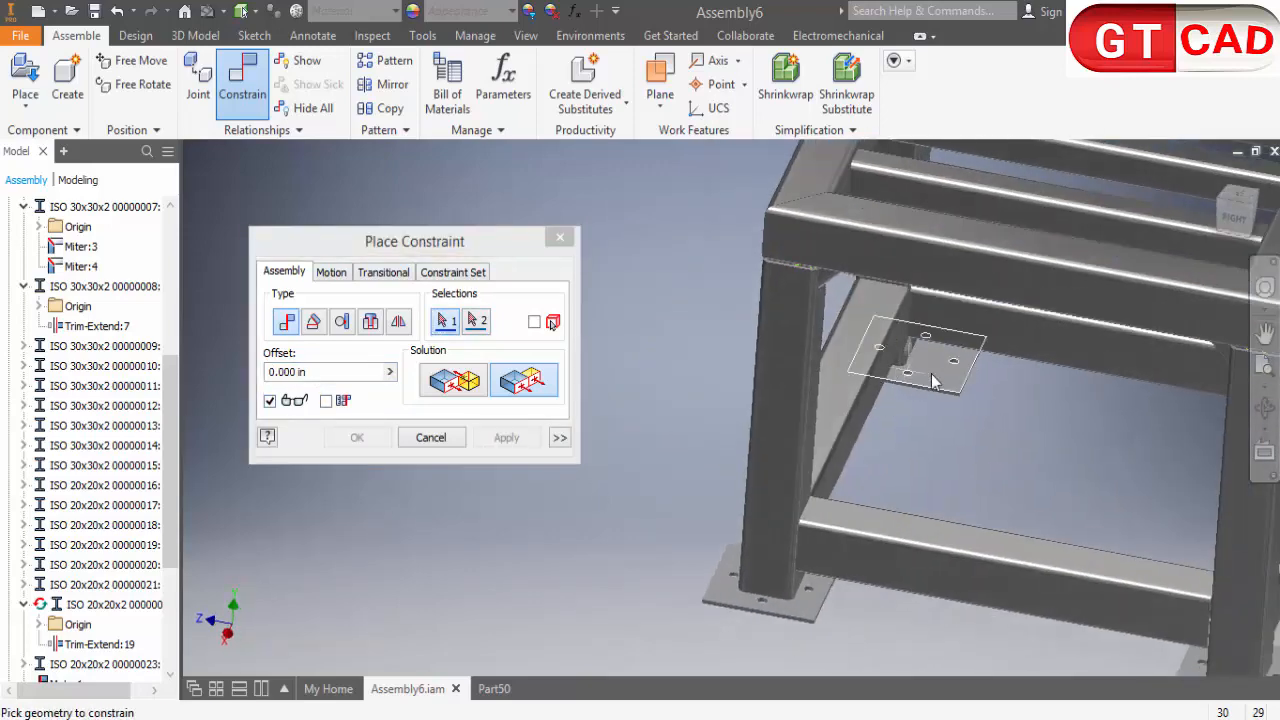
scroll(930, 376, "up", 6)
middle_click_drag(930, 376, 678, 311)
scroll(920, 408, "up", 2)
scroll(923, 407, "down", 4)
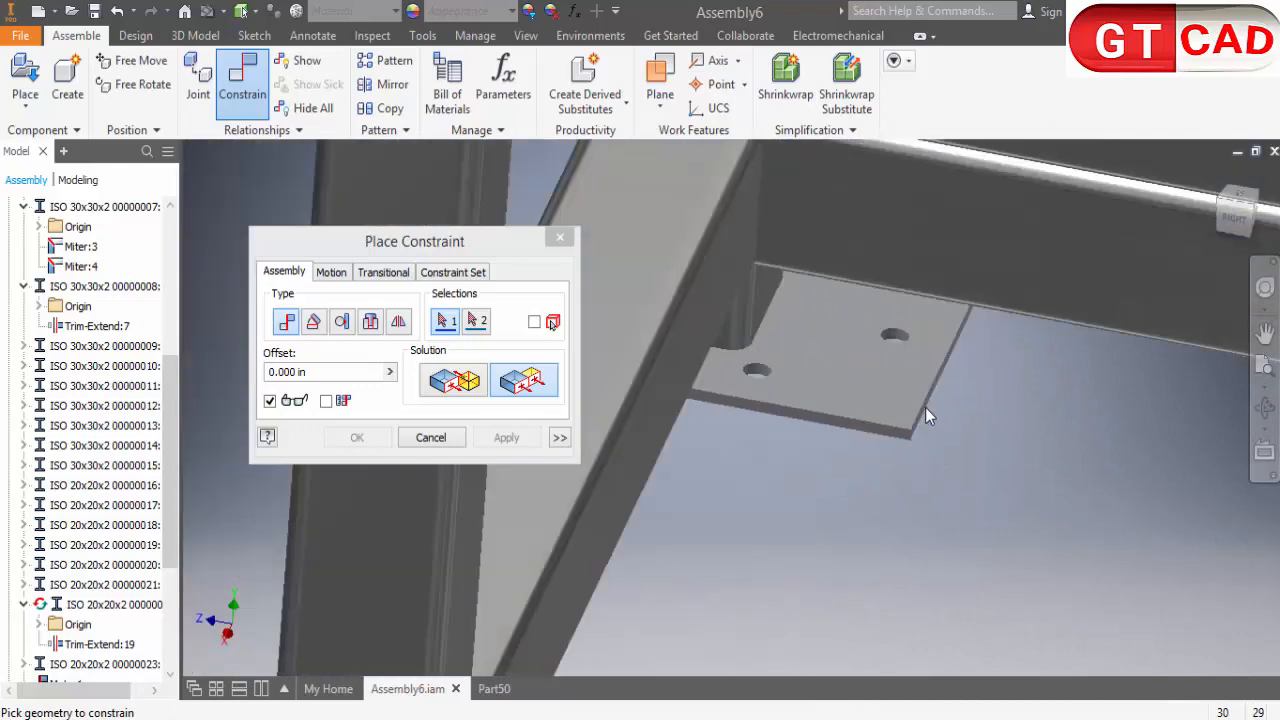
key("Escape")
scroll(920, 406, "down", 5)
middle_click_drag(916, 412, 814, 449, "shift")
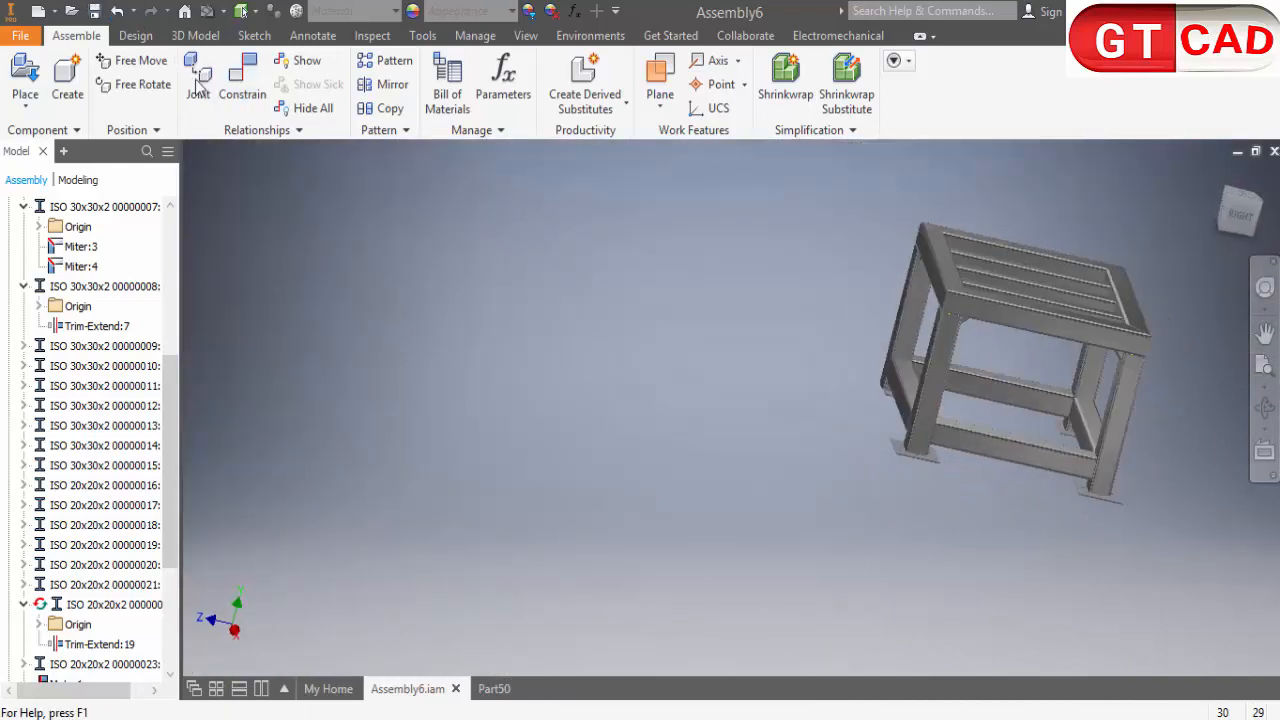
Apply a zero-offset flush constraint between the outer edge faces of two neighbouring base plates and close the constraint dialog
key("c")
scroll(882, 395, "up", 6)
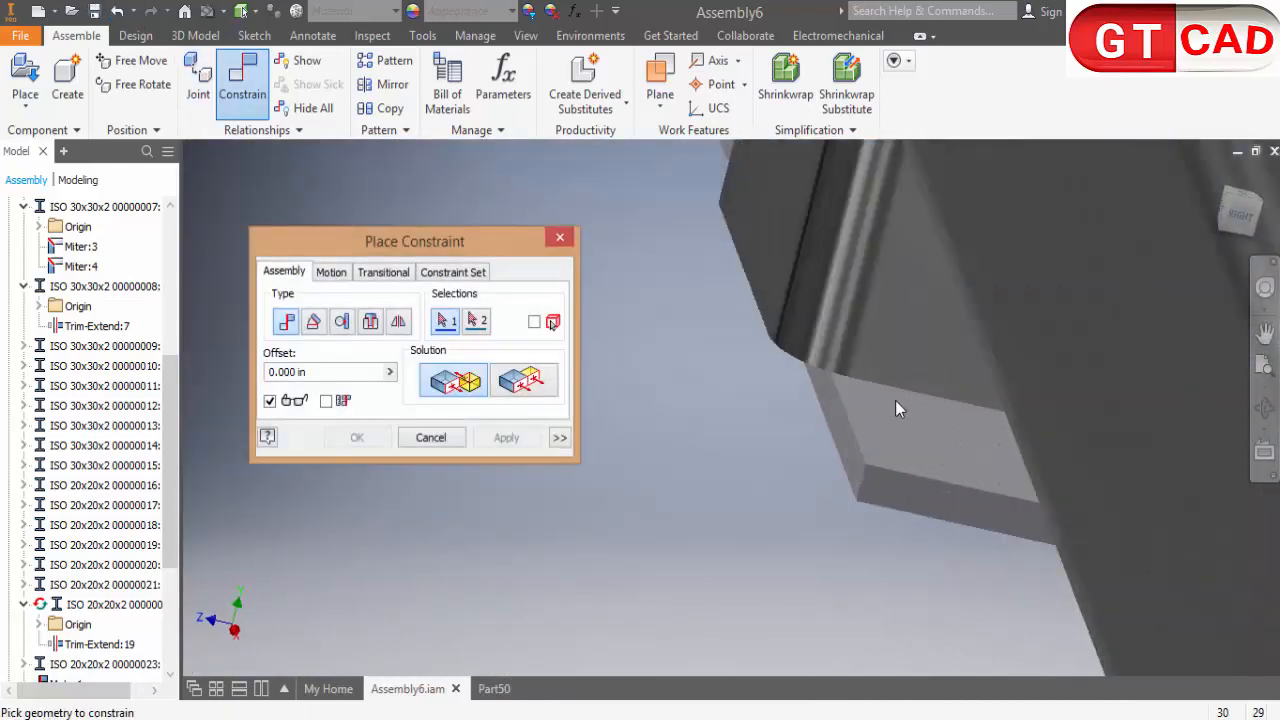
left_click(843, 430)
scroll(850, 436, "down", 4)
scroll(876, 553, "up", 4)
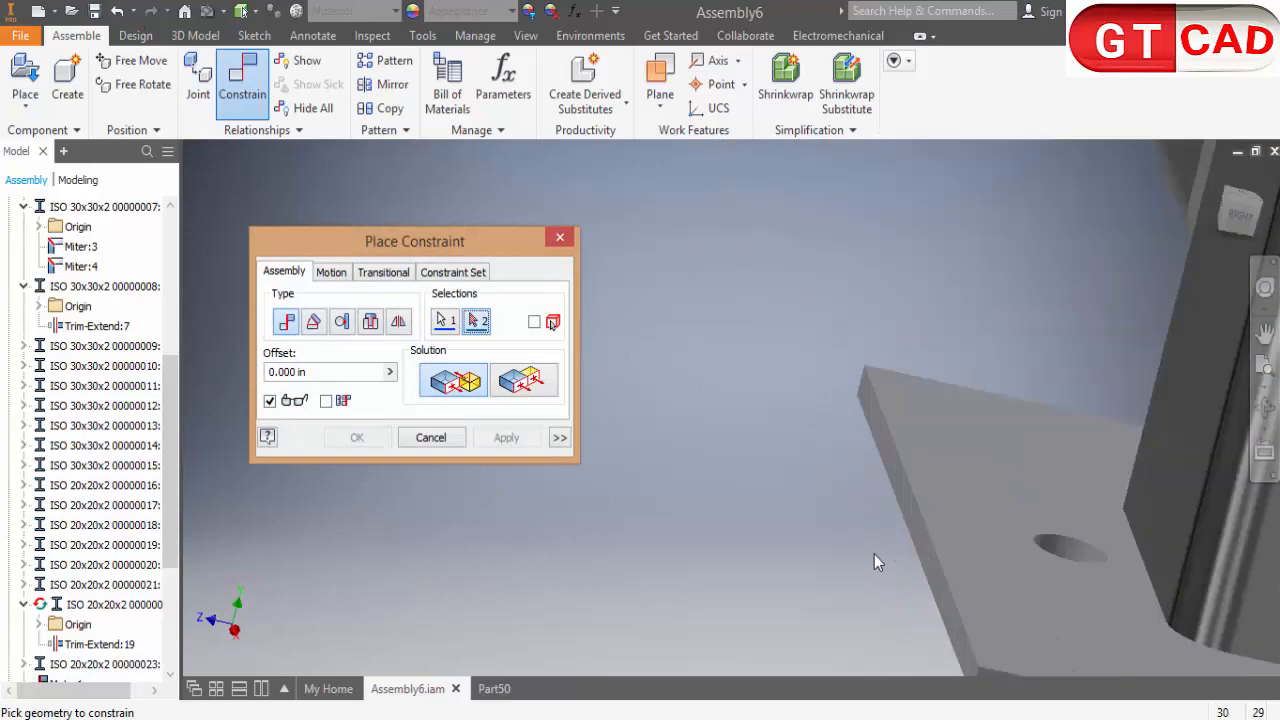
left_click(900, 510)
left_click(523, 380)
left_click(506, 437)
scroll(723, 328, "down", 5)
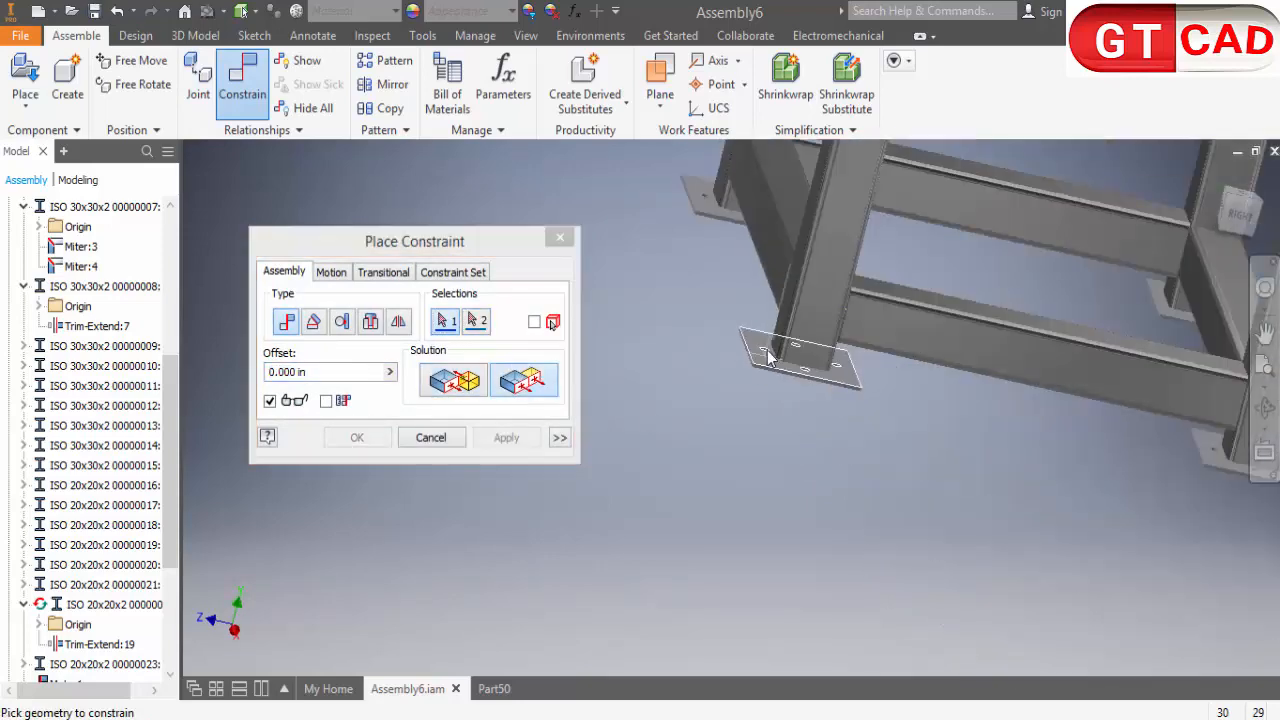
middle_click_drag(723, 328, 838, 471, "shift")
scroll(838, 471, "up", 5)
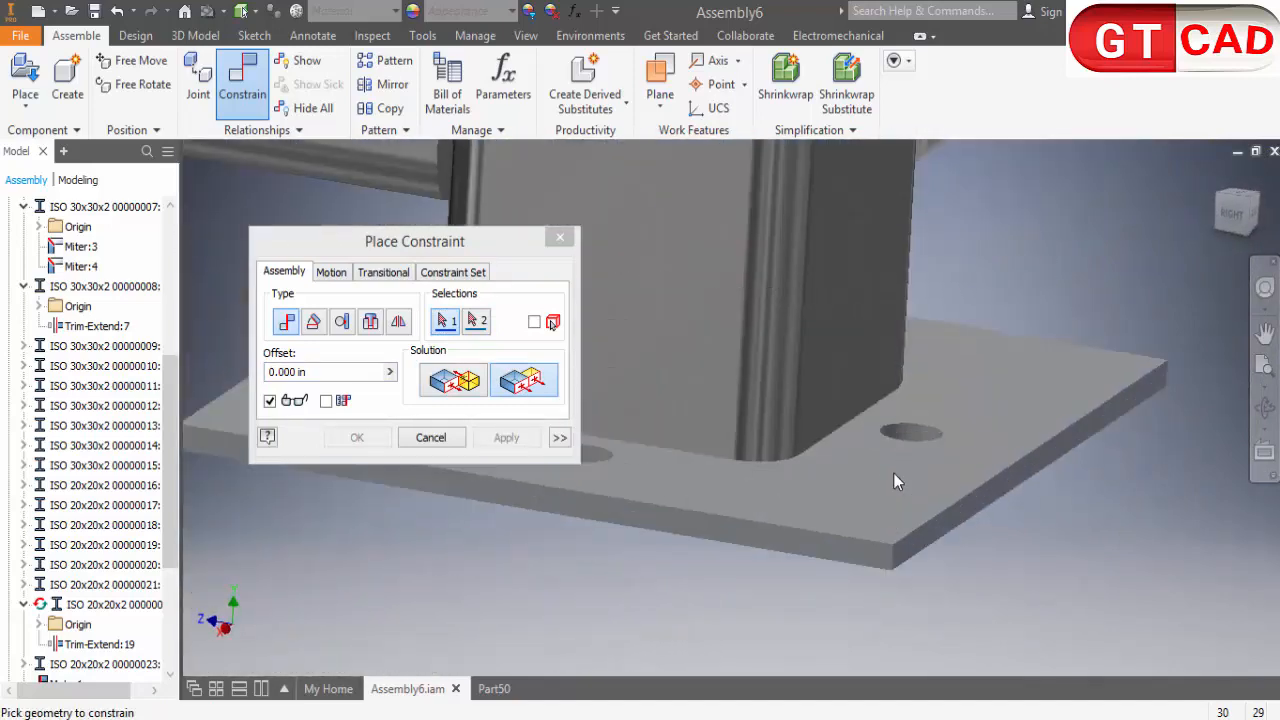
key("Escape")
Shift the near leg's base plate slightly and flush its edge face with the matching face of the far plate on that side at zero offset
scroll(941, 512, "down", 5)
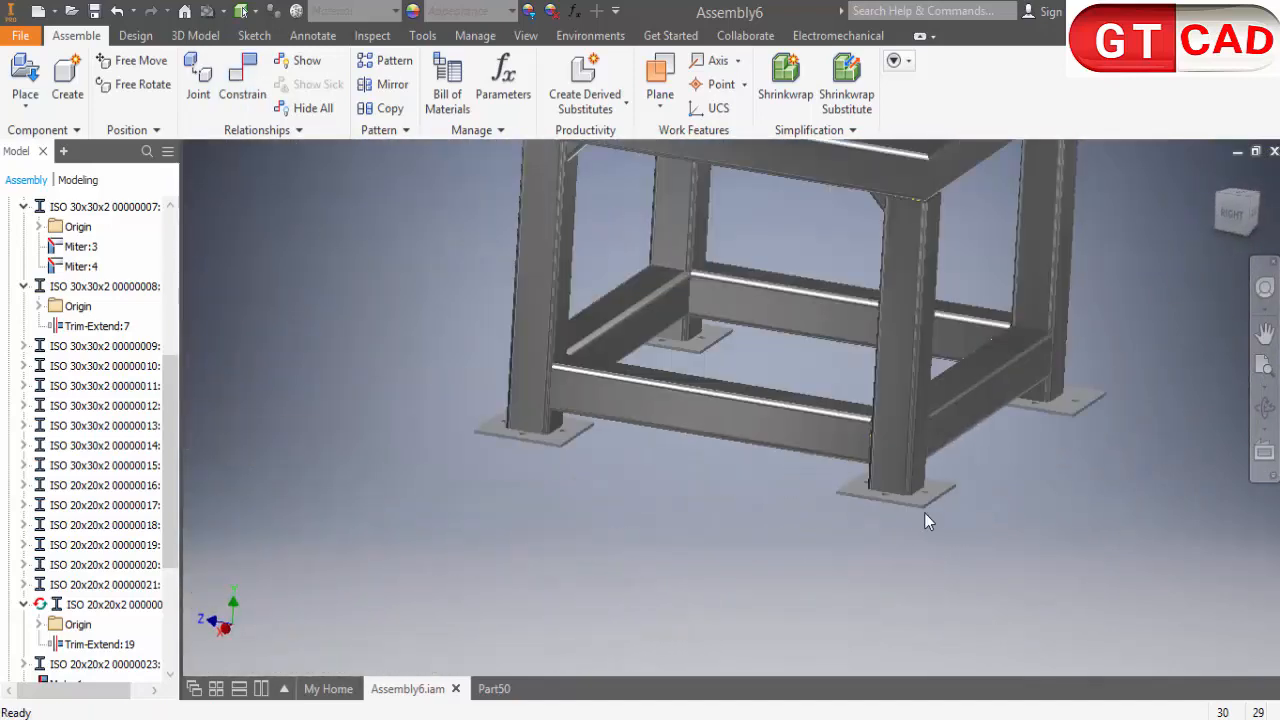
left_click_drag(924, 512, 880, 505)
key("c")
scroll(979, 539, "up", 5)
scroll(1018, 559, "down", 5)
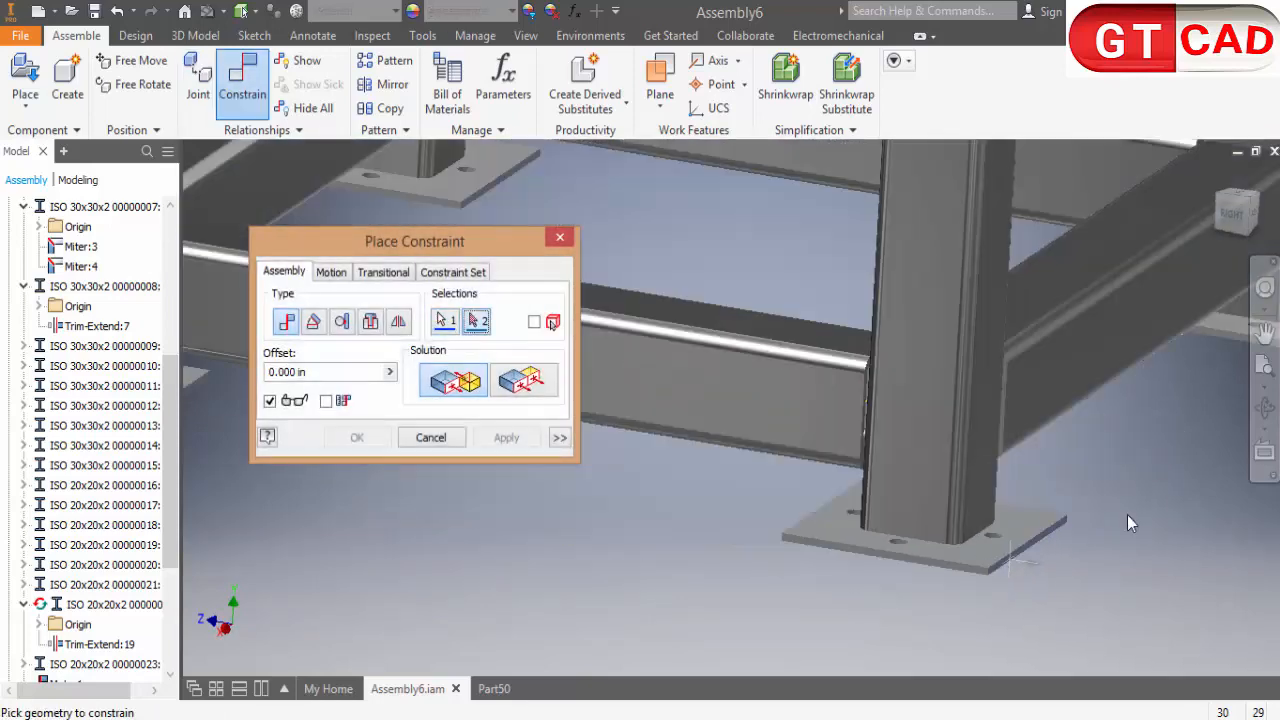
scroll(1036, 459, "up", 6)
left_click(1122, 410)
scroll(1092, 439, "down", 5)
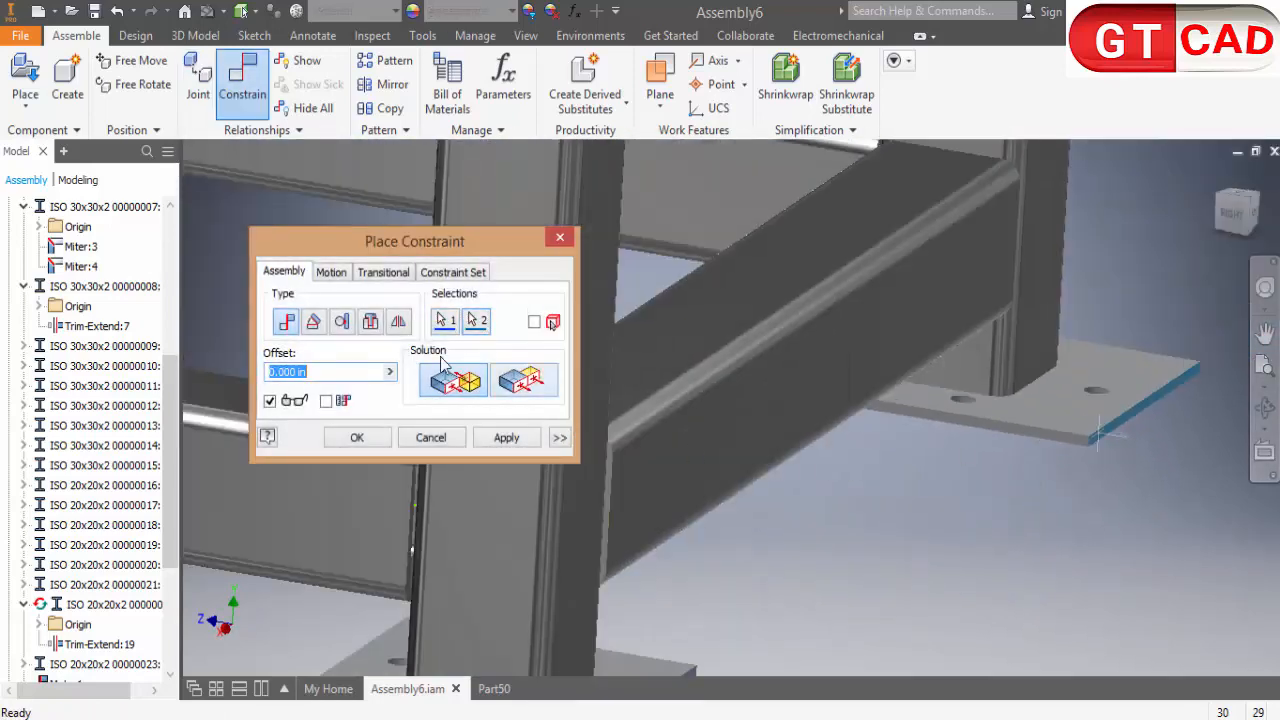
left_click(521, 380)
left_click(506, 437)
scroll(998, 430, "down", 5)
key("Escape")
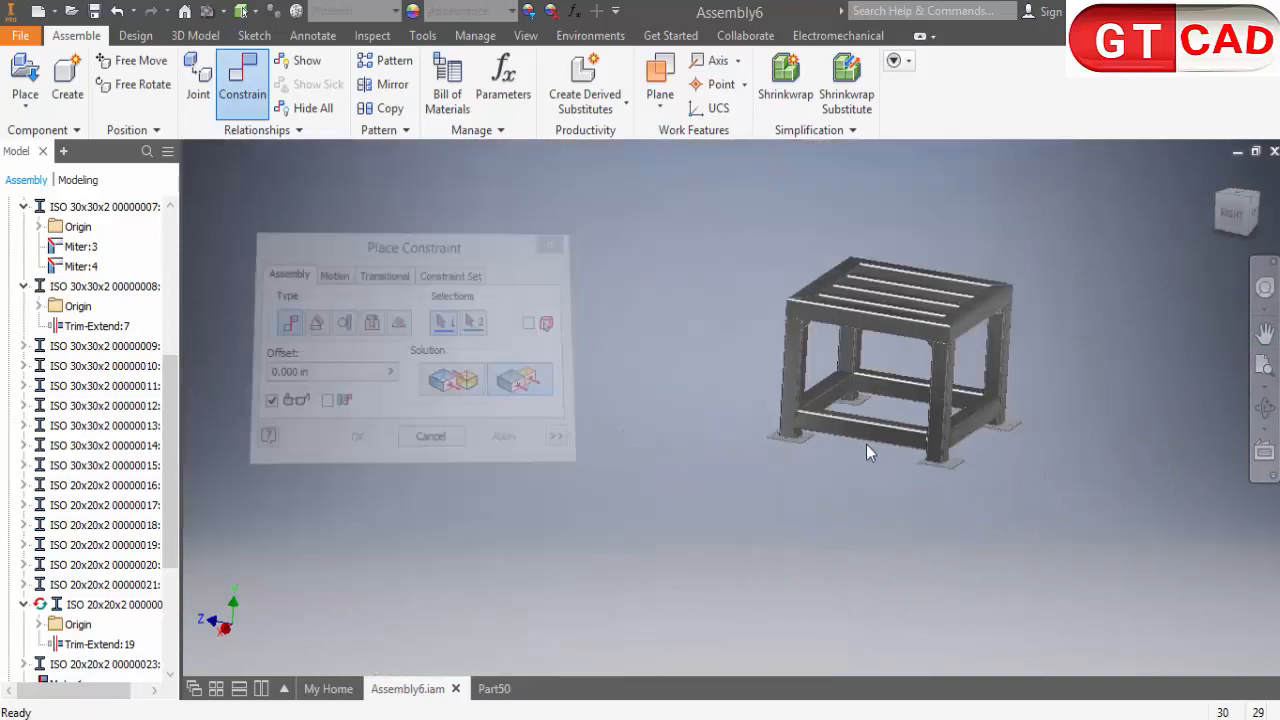
Move the linked pair of base plates outward from under their legs
left_click(790, 436)
left_click_drag(858, 405, 1001, 477)
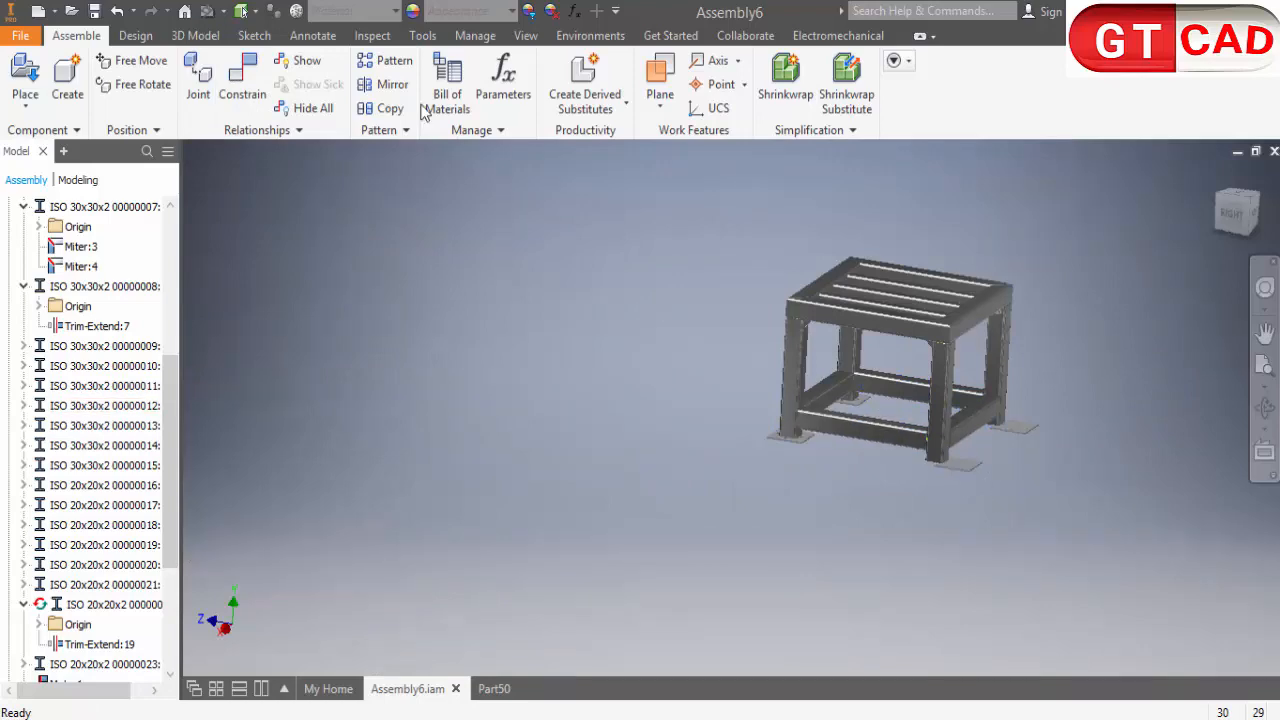
left_click(242, 85)
scroll(976, 446, "up", 5)
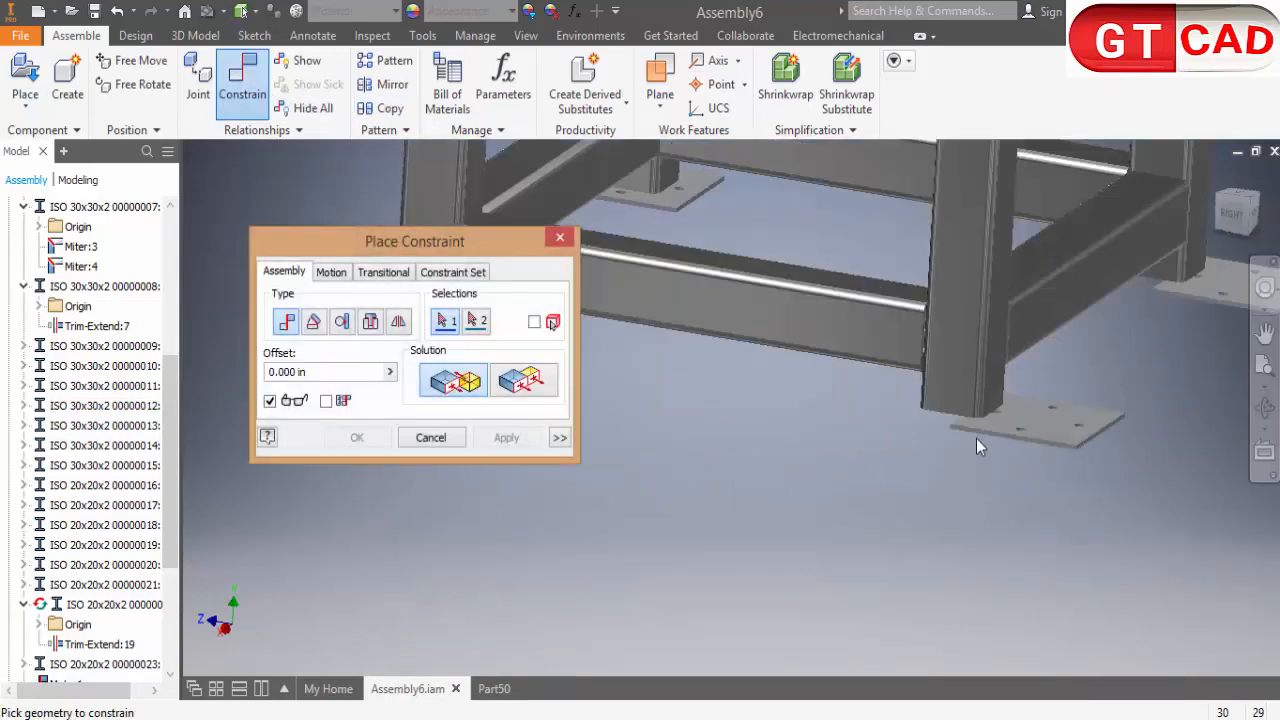
scroll(990, 452, "down", 5)
scroll(1020, 450, "up", 5)
scroll(1050, 463, "down", 3)
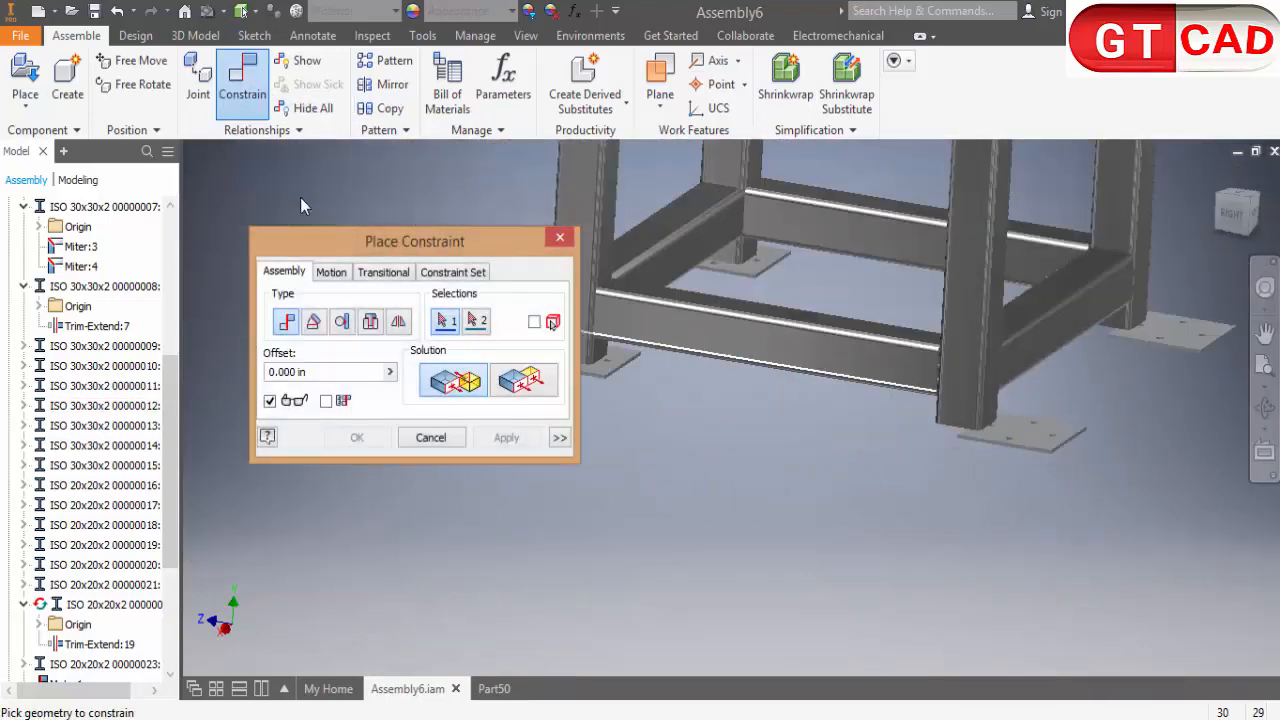
key("Escape")
left_click(135, 35)
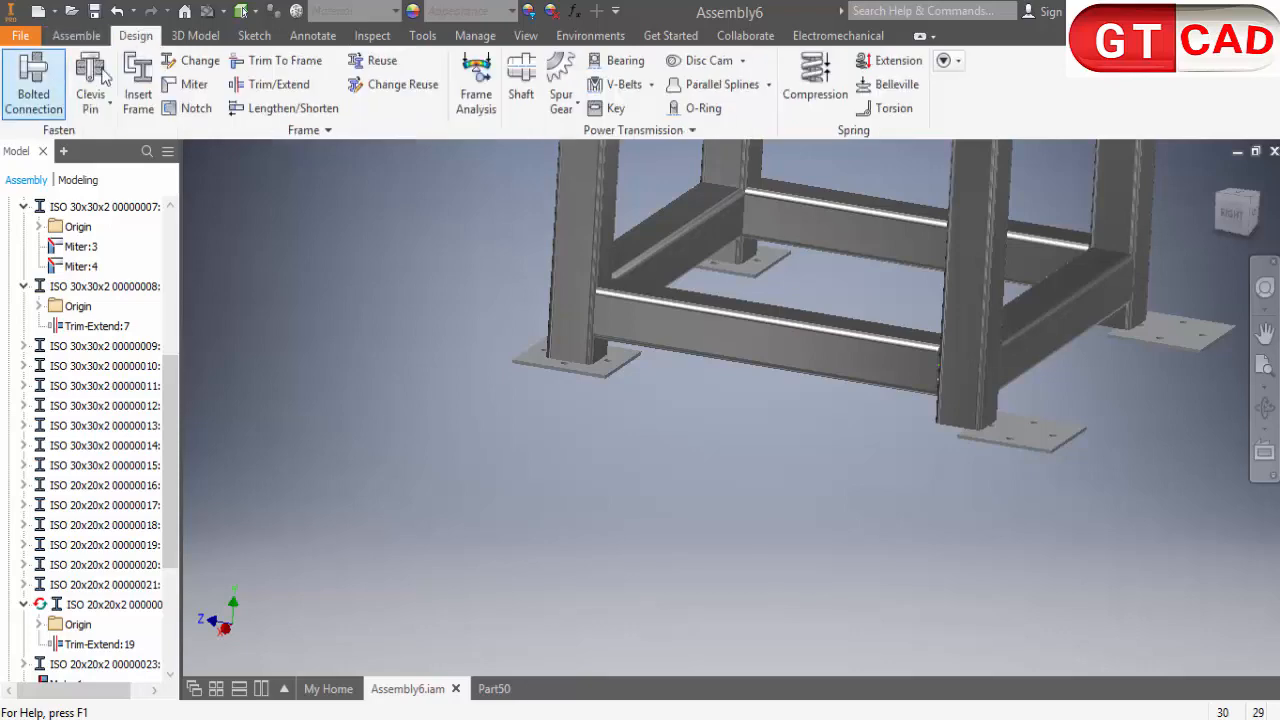
left_click(76, 35)
Try to constrain the near base plate's outer edge face to the near leg's matching side face as a mate with a 15 mm offset
left_click(242, 85)
scroll(1070, 440, "up", 5)
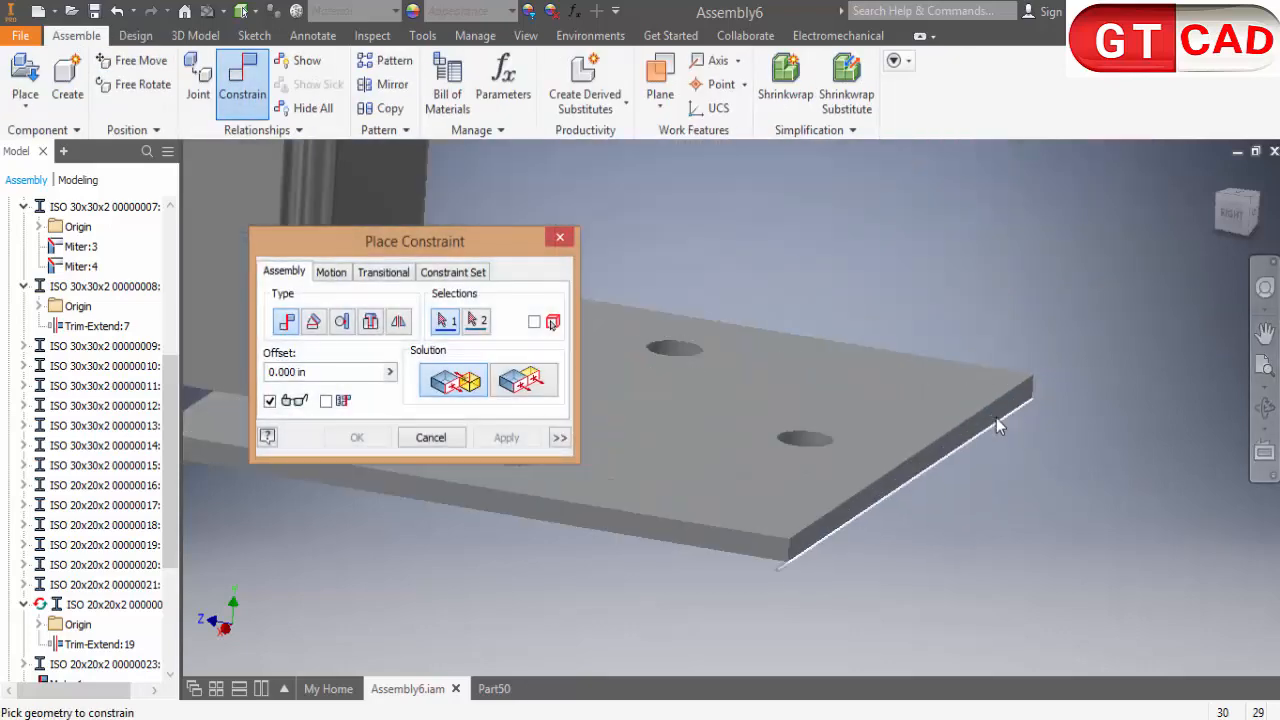
left_click(996, 418)
scroll(880, 342, "down", 4)
scroll(902, 431, "up", 3)
left_click(902, 431)
scroll(938, 431, "down", 2)
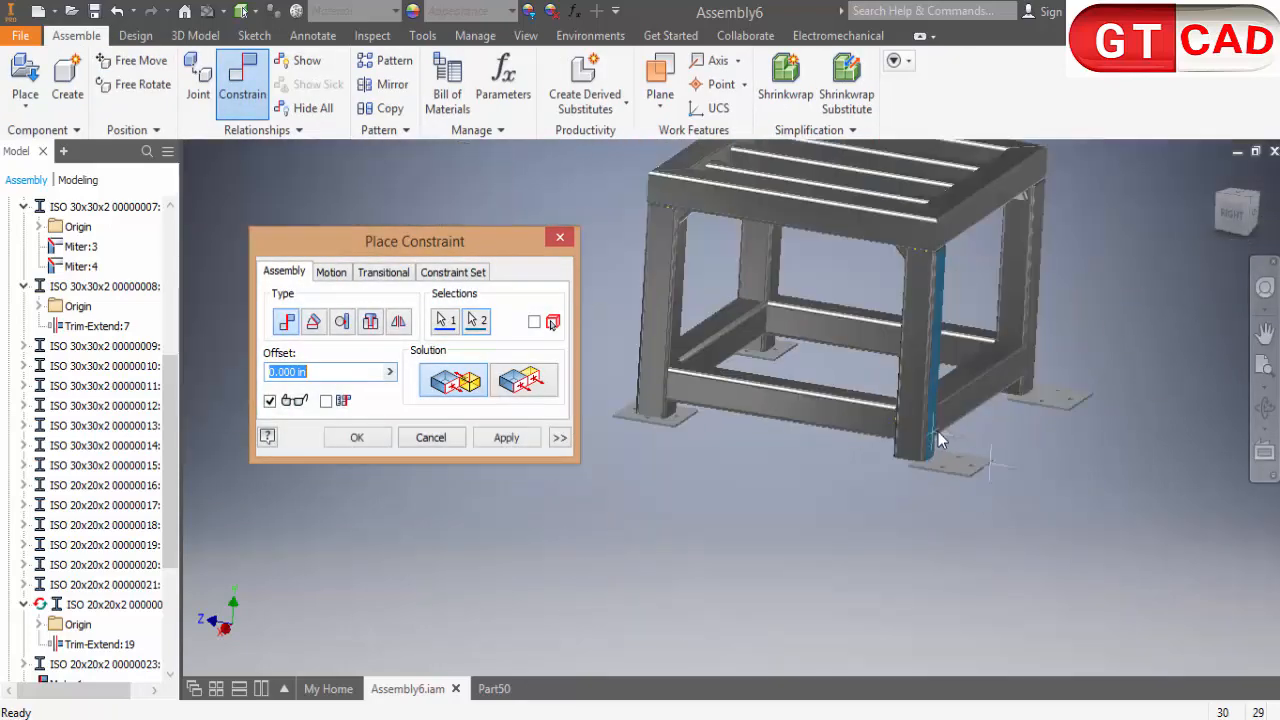
type("-15mm")
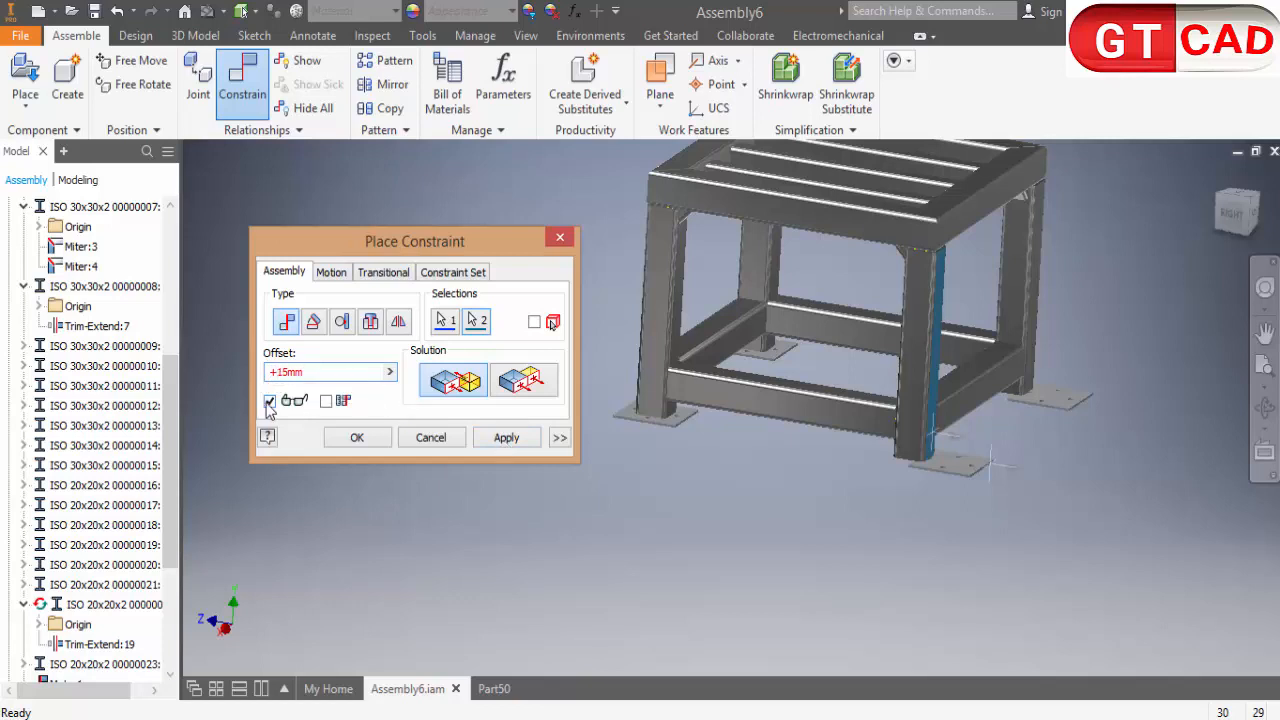
left_click(524, 444)
key("ctrl+a")
type("15")
left_click(513, 441)
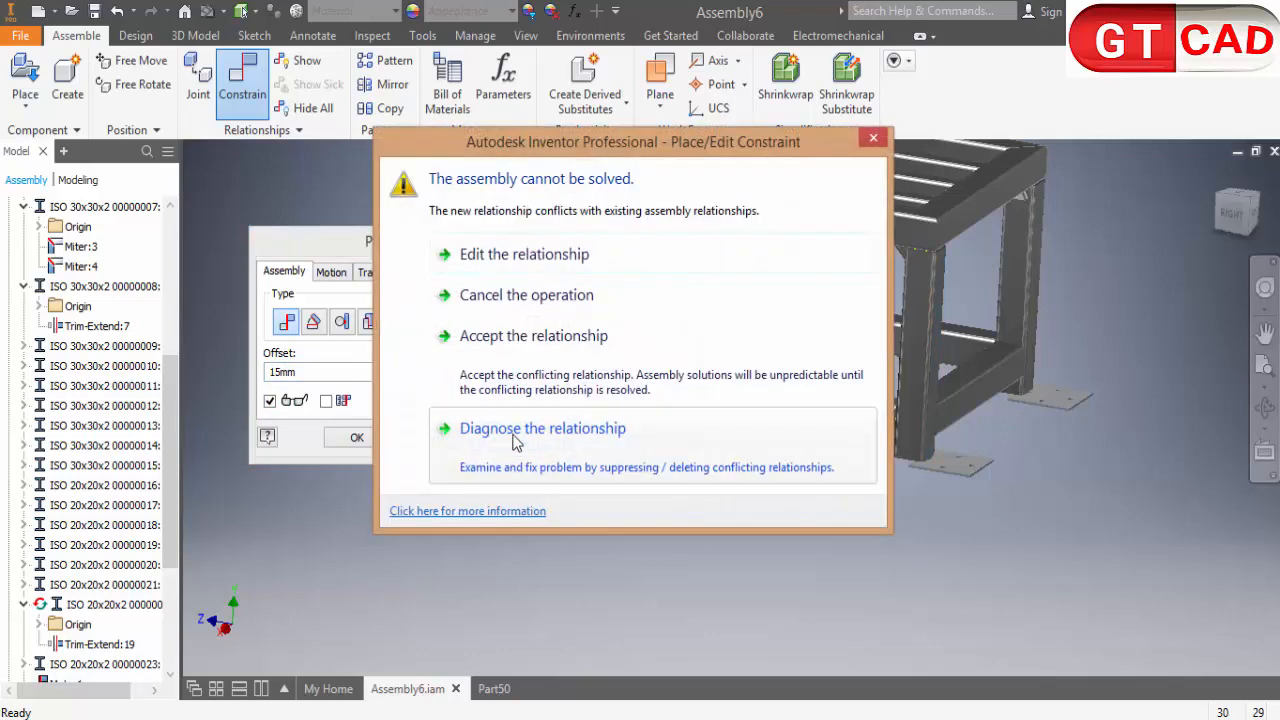
Edit the conflicting relationship into a flush constraint with a -15 mm offset, apply it and leave the command
left_click(462, 252)
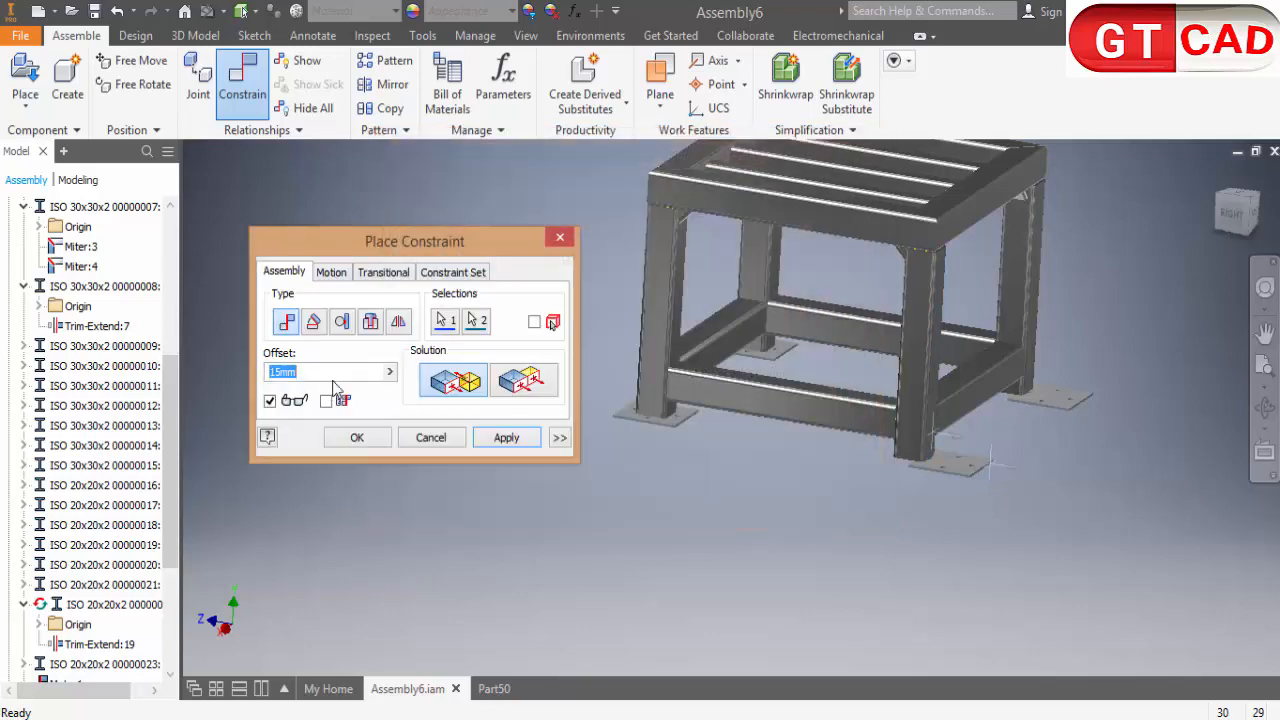
left_click(269, 374)
type("-")
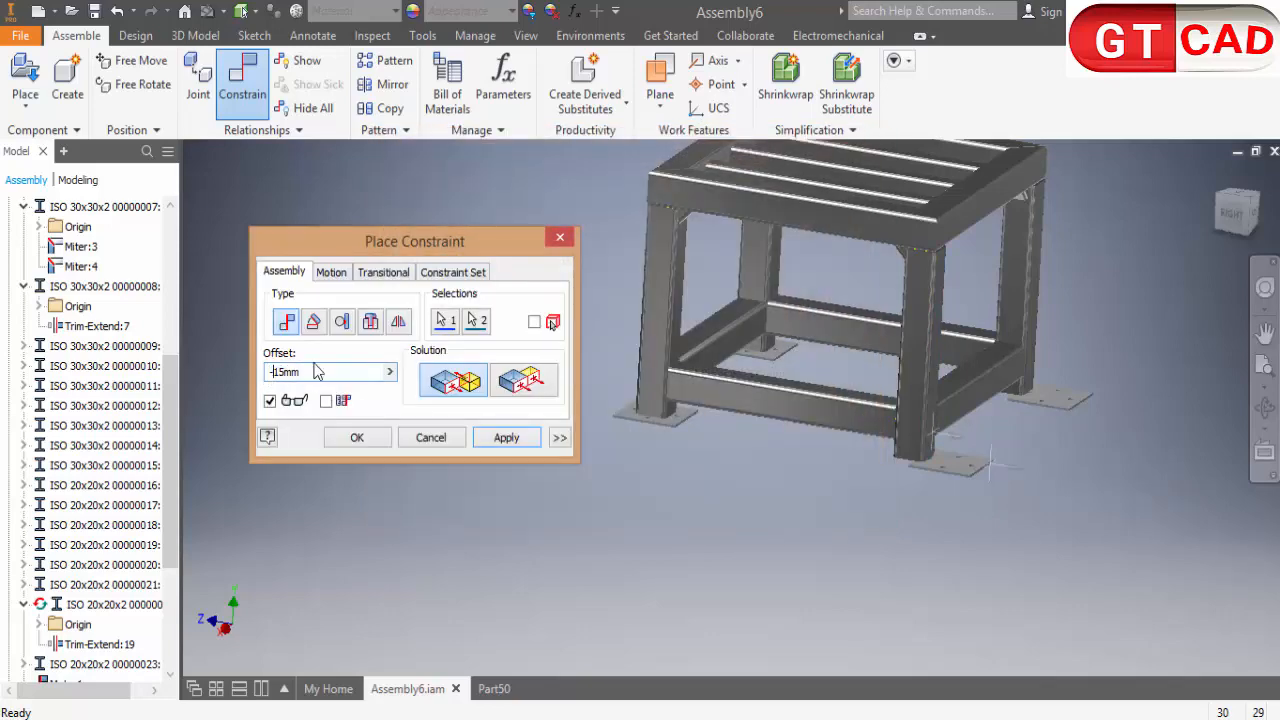
left_click(541, 378)
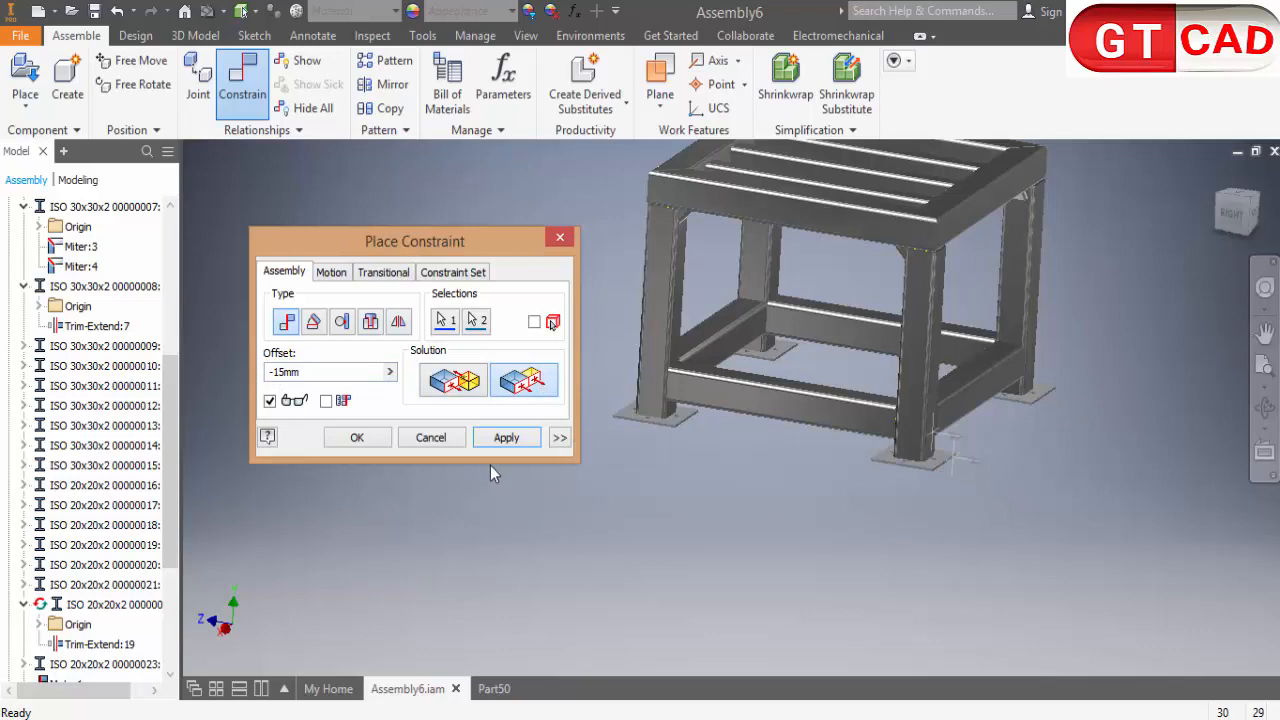
left_click(505, 437)
key("Escape")
Check the placement of the base plates under the legs from several angles and save the assembly
scroll(800, 520, "down", 3)
scroll(835, 515, "up", 3)
middle_click_drag(836, 505, 852, 474, "shift")
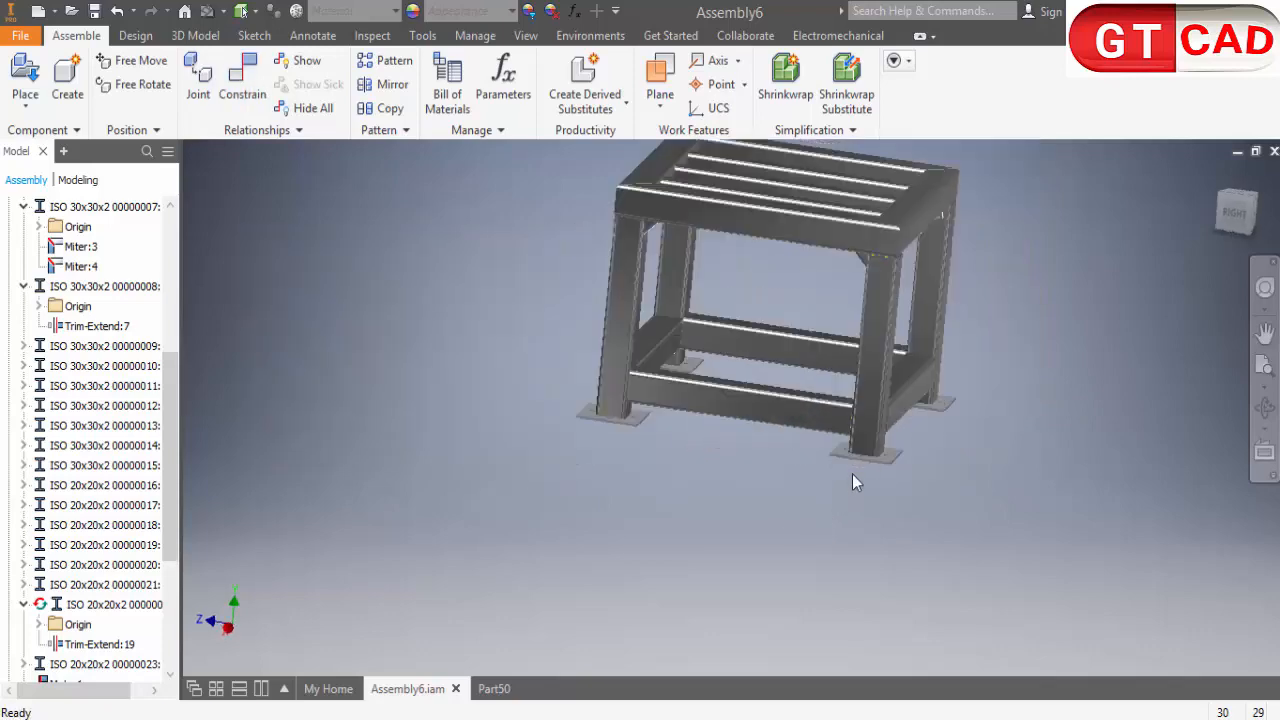
scroll(852, 474, "up", 4)
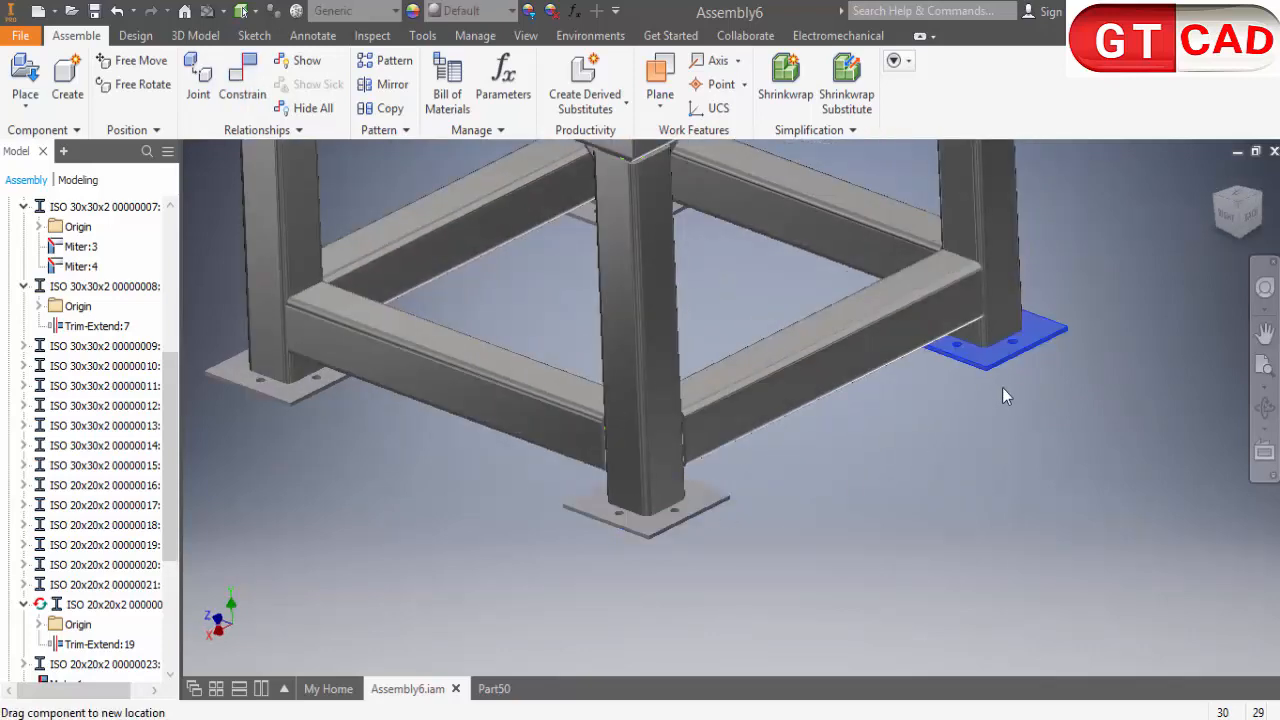
scroll(1004, 393, "down", 6)
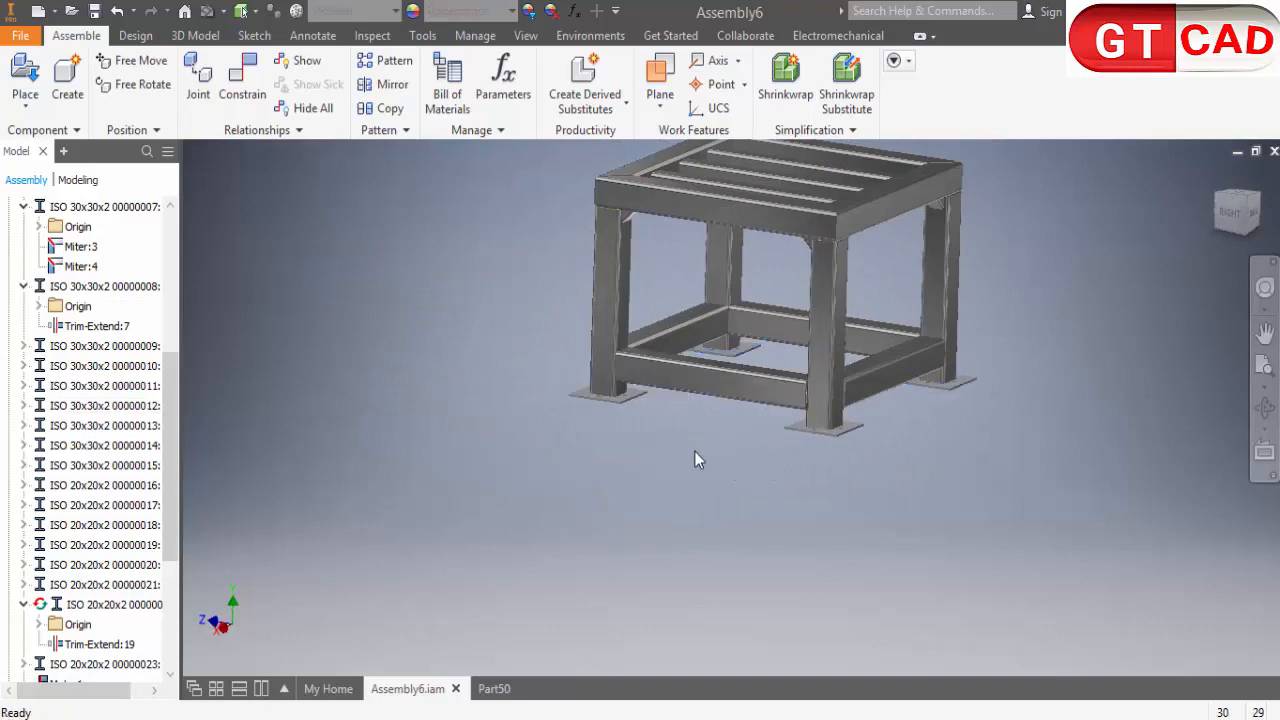
middle_click_drag(694, 451, 668, 492, "shift")
left_click_drag(598, 460, 605, 488)
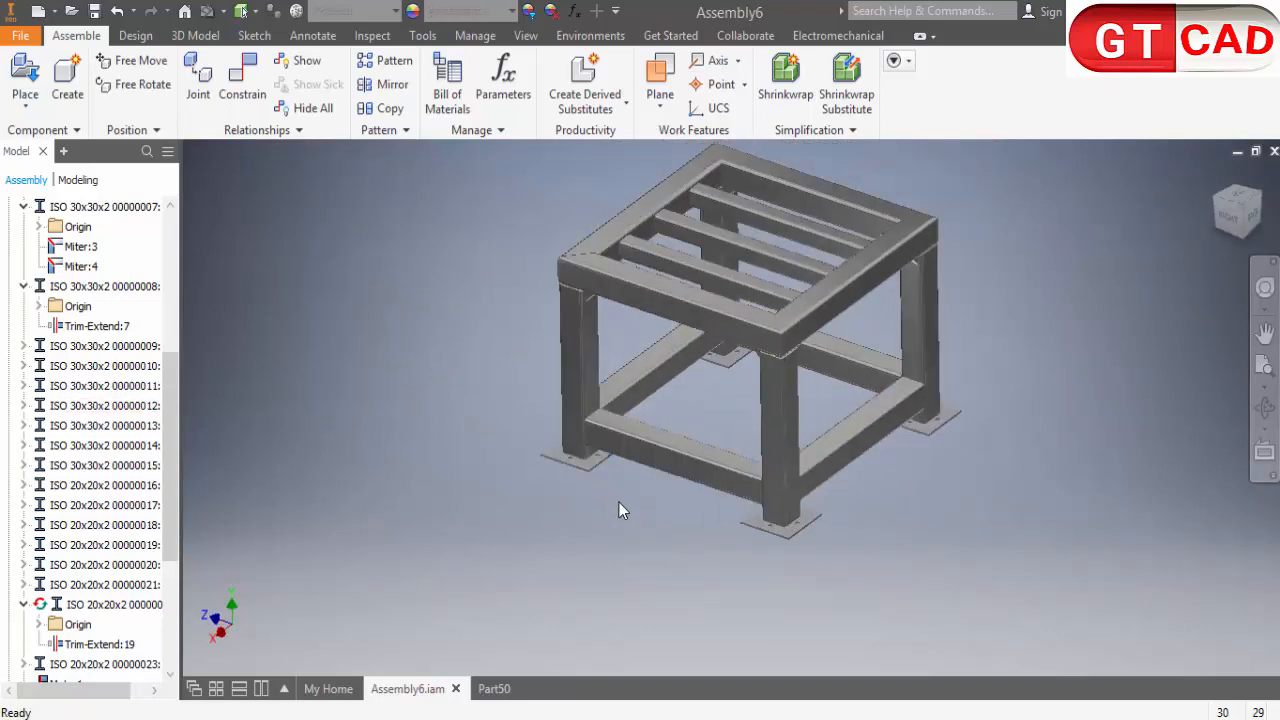
key("ctrl+s")
left_click(760, 283)
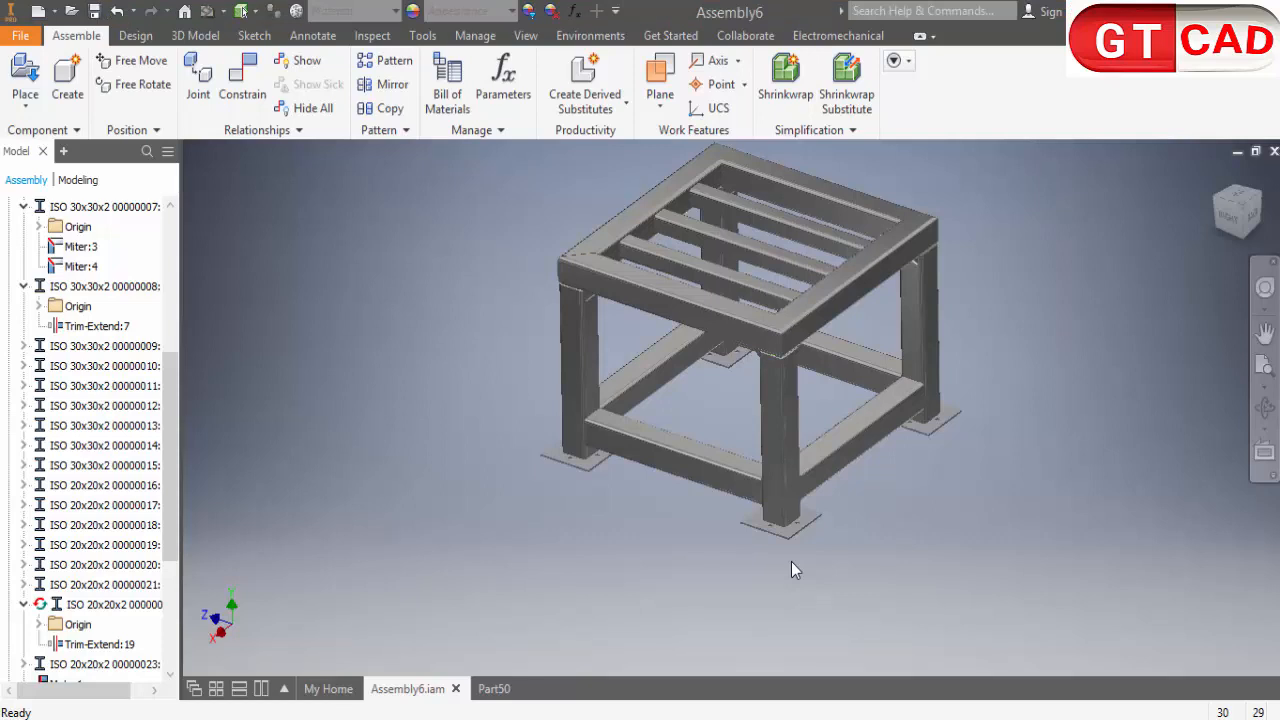
middle_click_drag(788, 561, 817, 645, "shift")
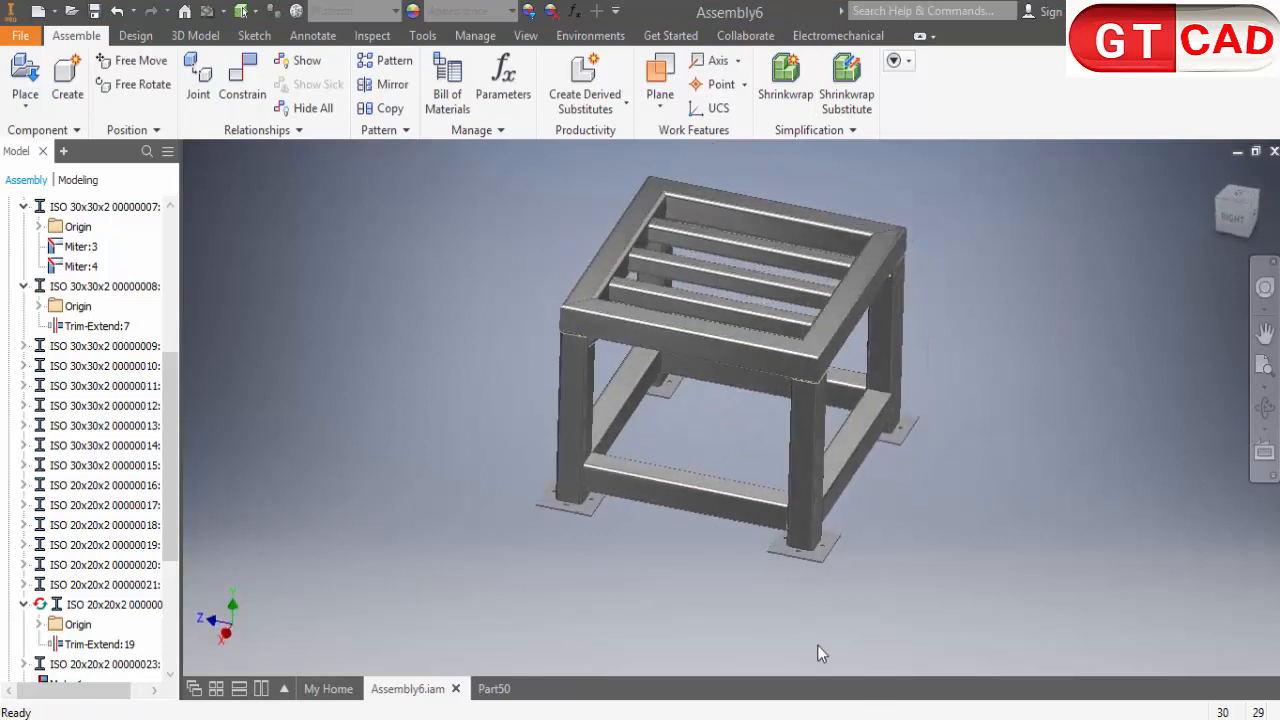
Switch to the Assembly1.pdf drawing in Foxit Reader and examine the parts list, the views and the weld symbol in Detail A
key("alt+Tab")
scroll(875, 582, "down", 3, "ctrl")
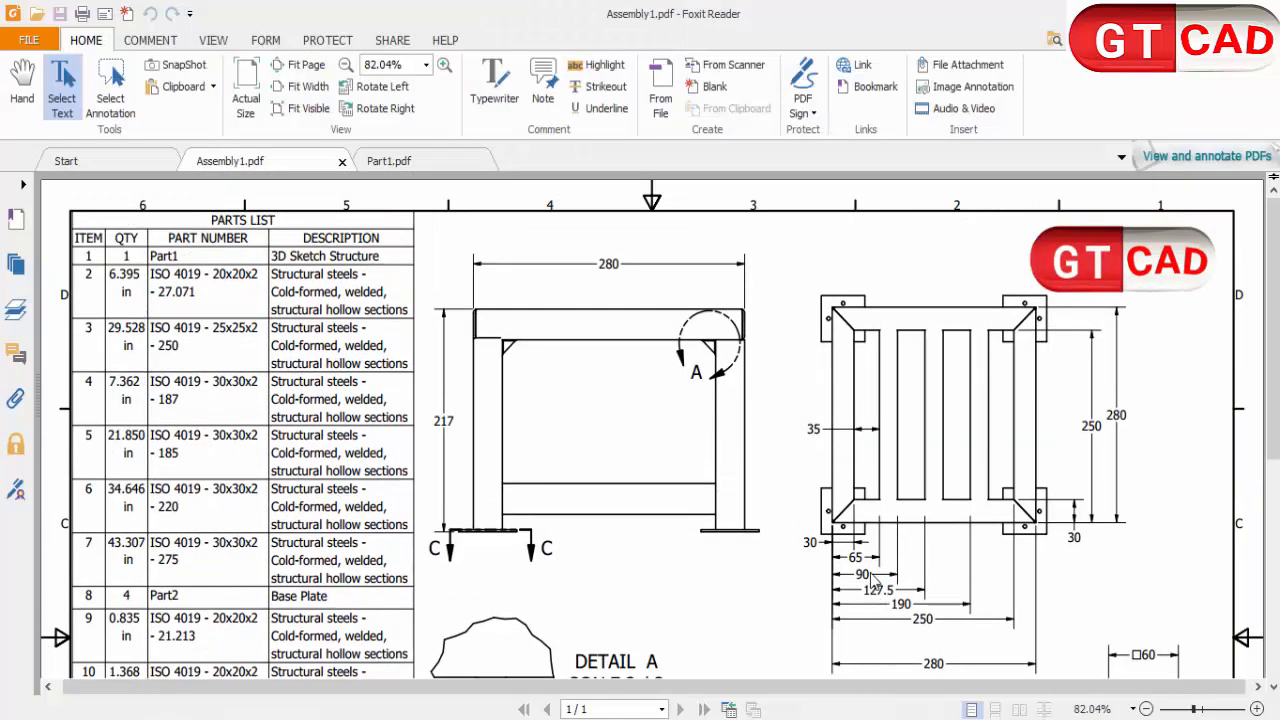
scroll(767, 540, "down", 3)
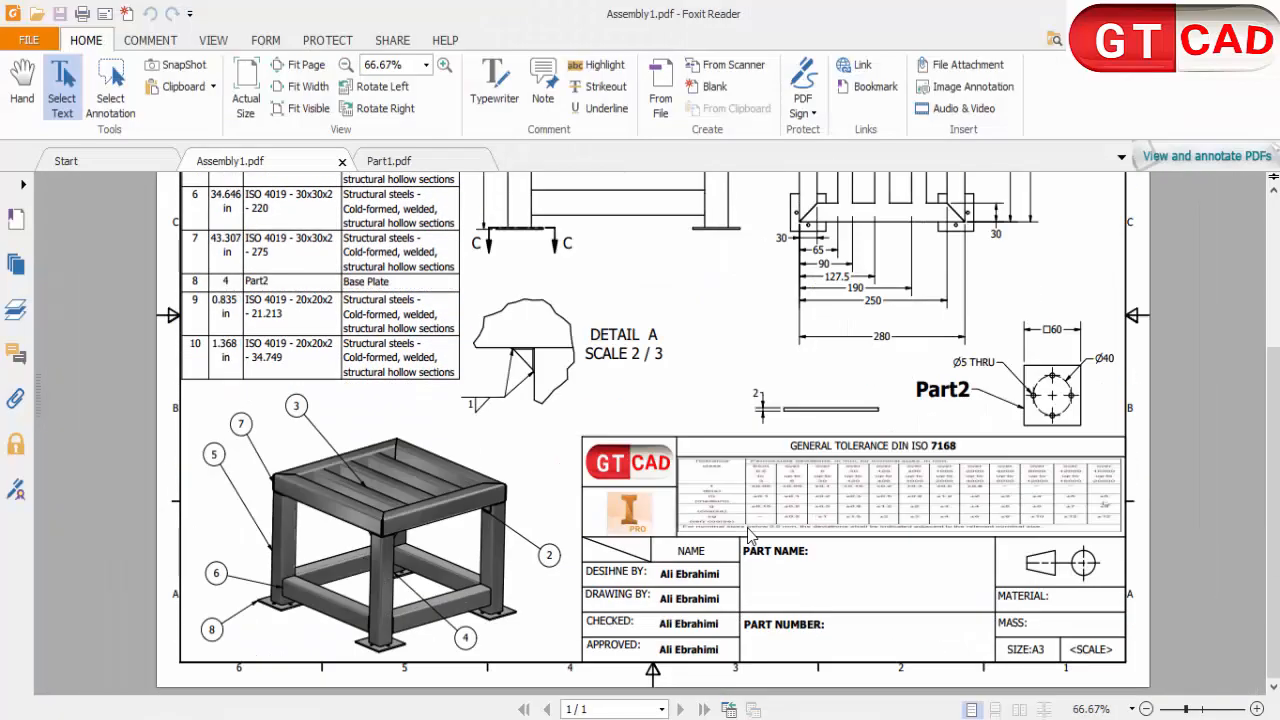
scroll(749, 533, "up", 3)
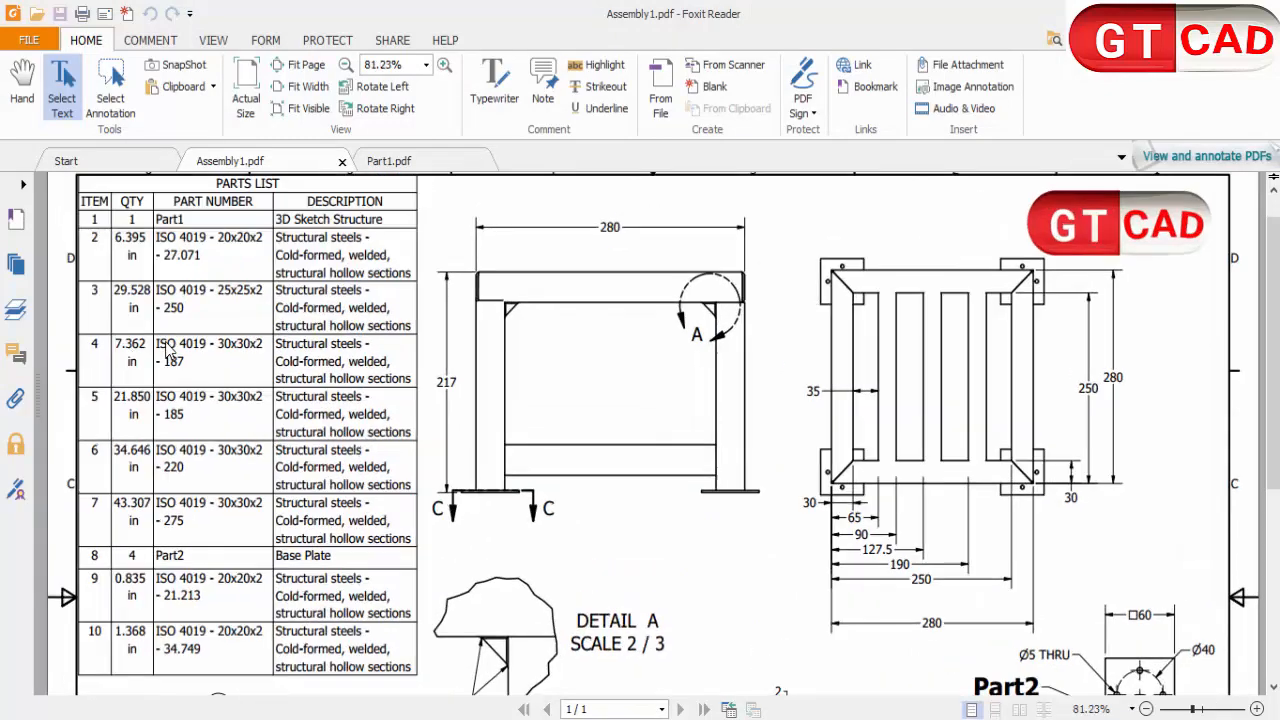
scroll(145, 368, "up", 1, "ctrl")
scroll(404, 476, "down", 1, "ctrl")
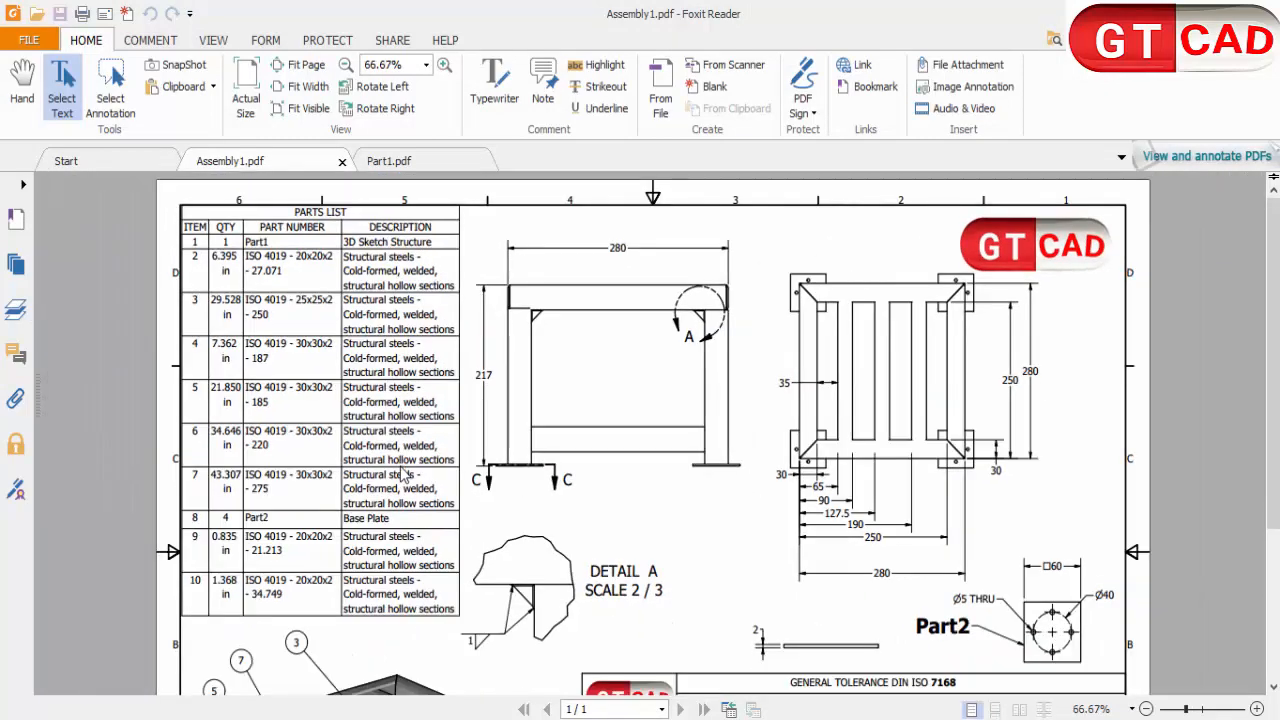
scroll(402, 470, "down", 4)
scroll(400, 466, "up", 3)
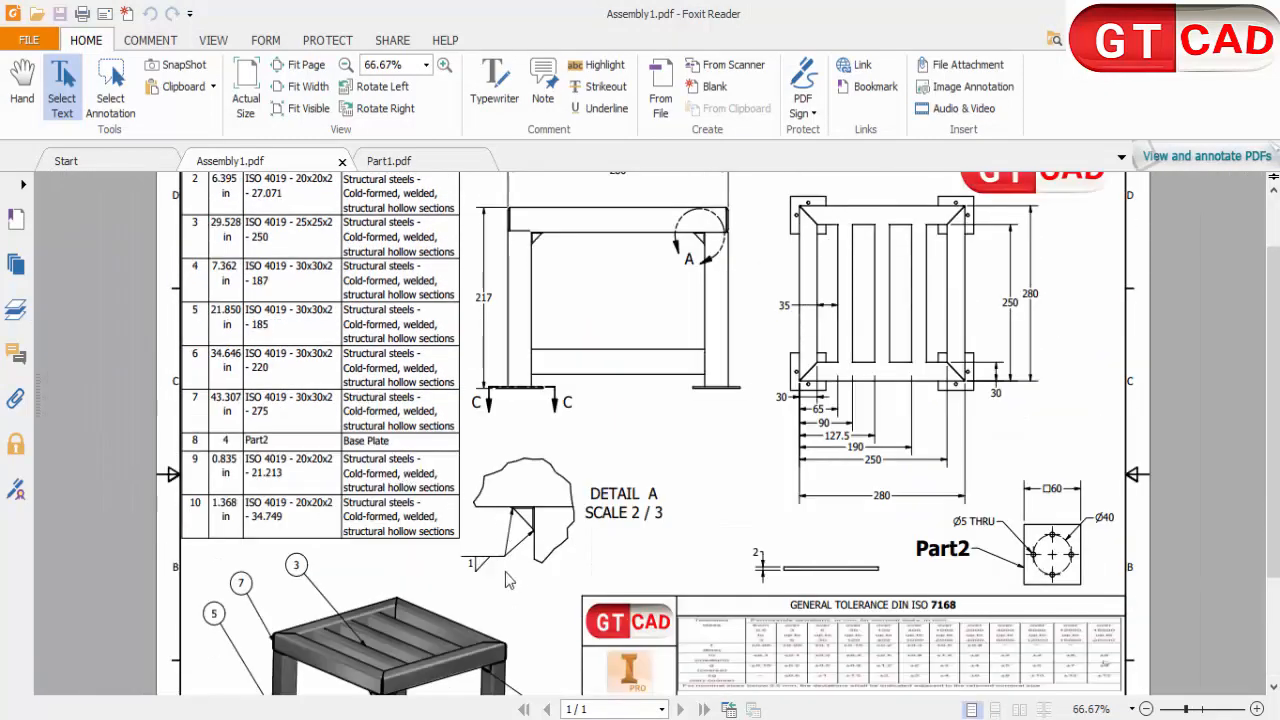
scroll(503, 591, "up", 2, "ctrl")
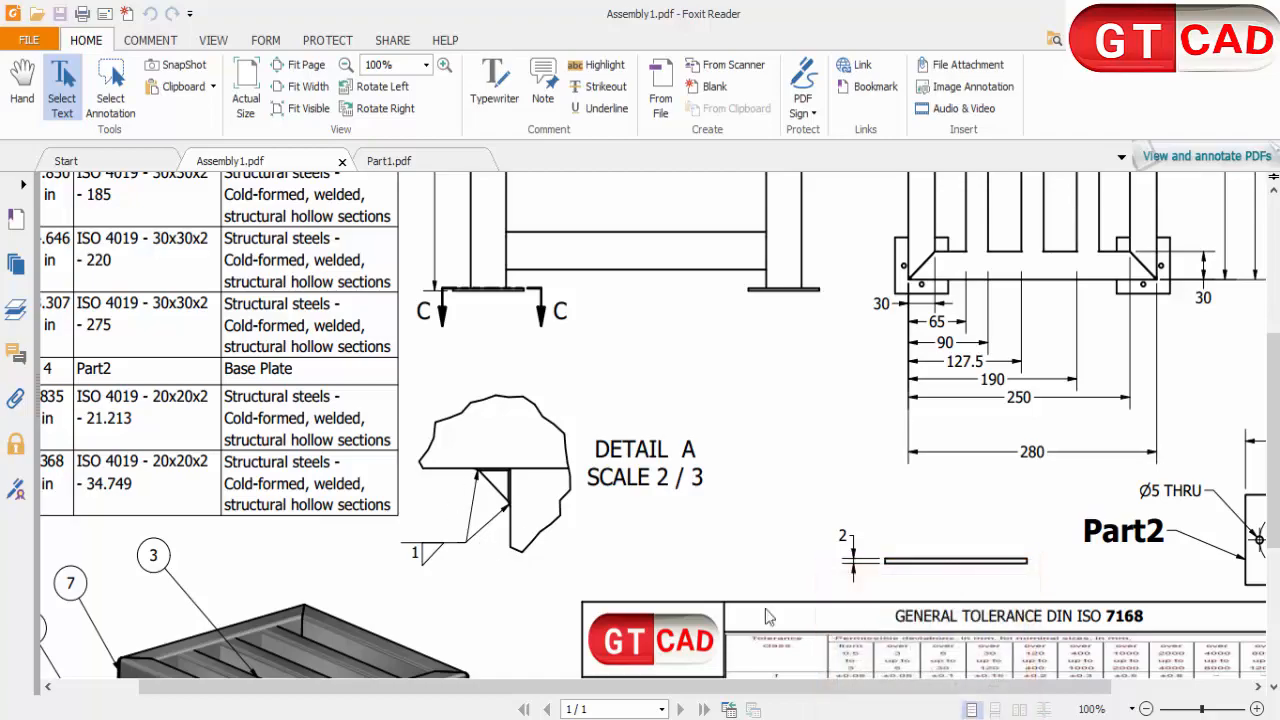
Switch back to Inventor and search the commands for "welding"
left_click(815, 717)
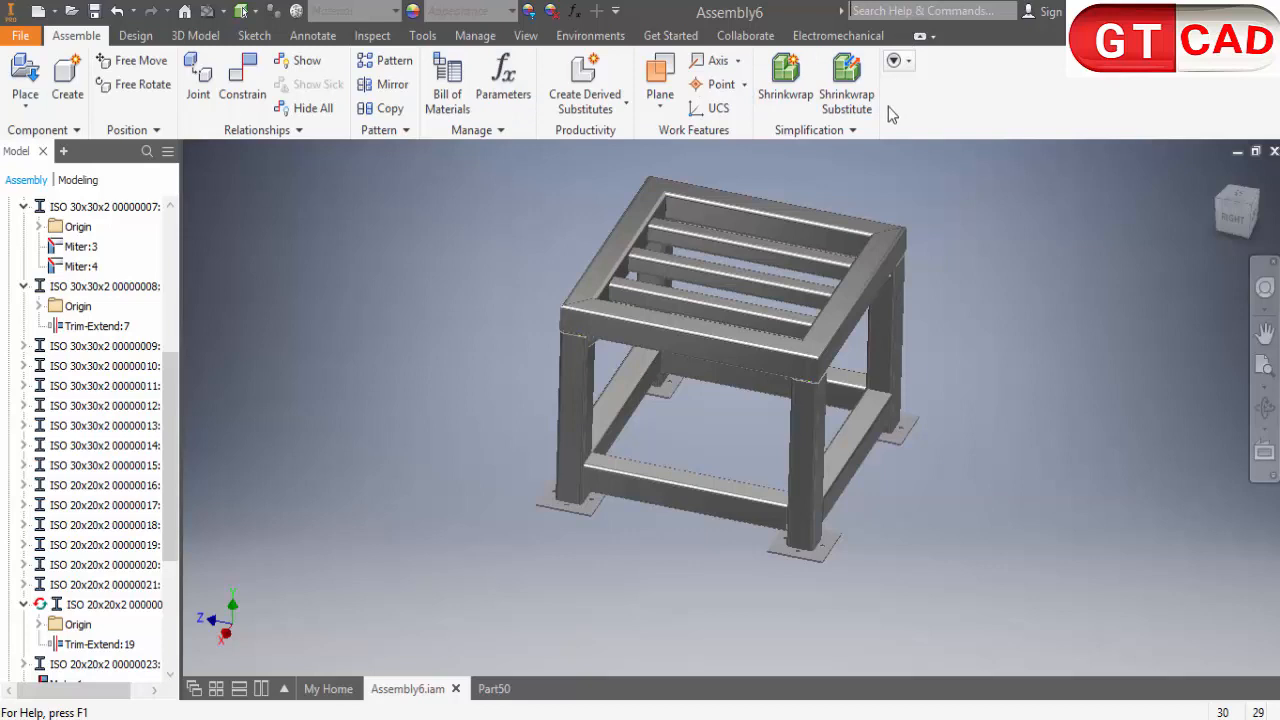
type("we")
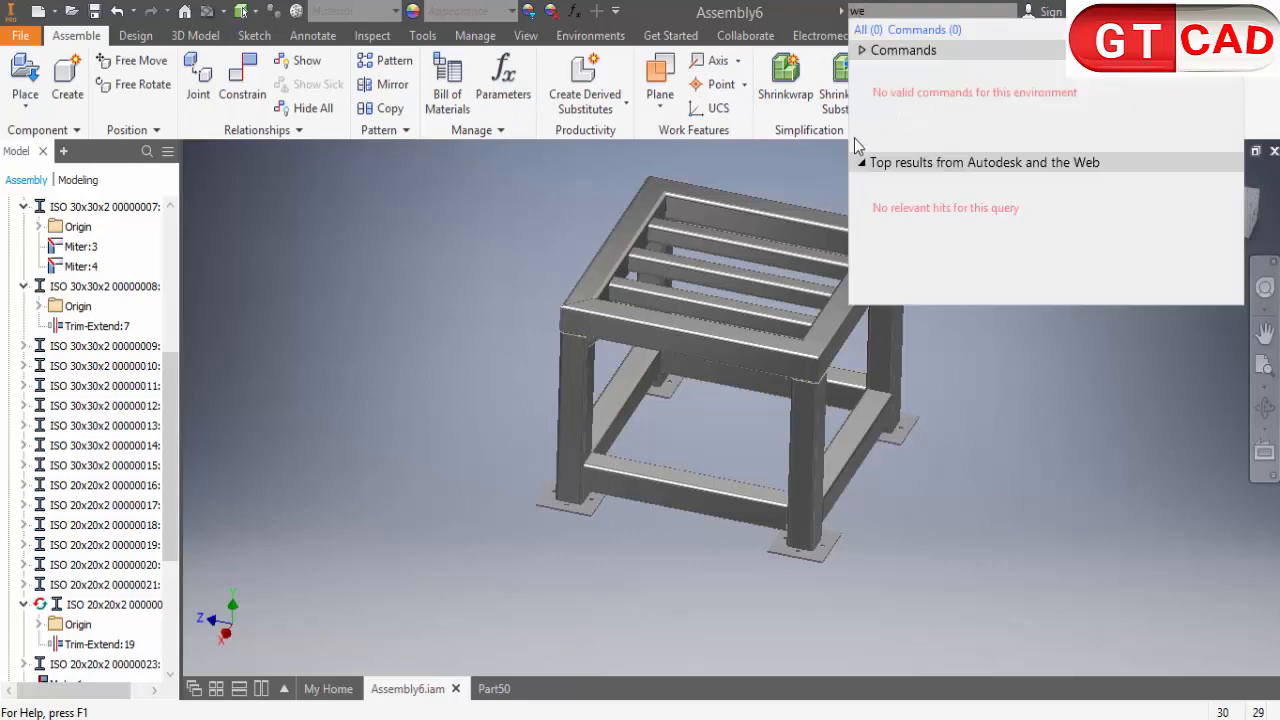
type("lding")
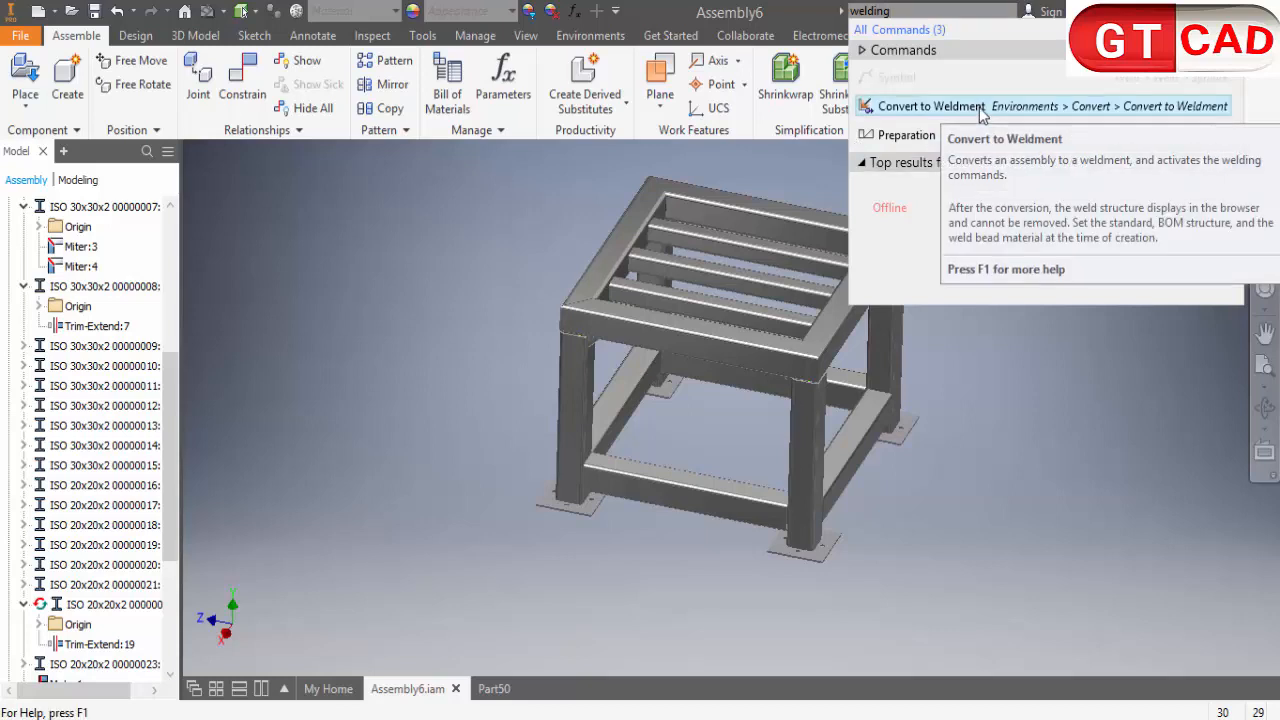
Convert the assembly to a weldment using the ISO standard and Iron, Ductile as the weld bead material
left_click(590, 36)
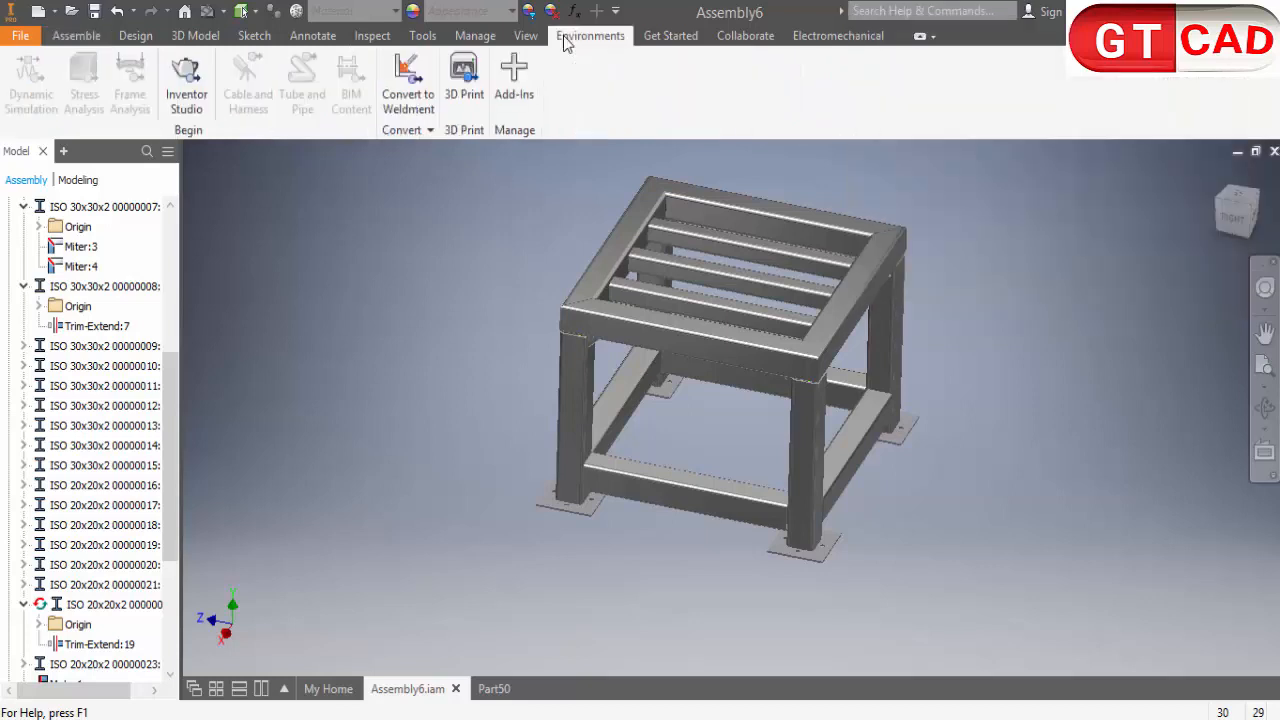
left_click(410, 112)
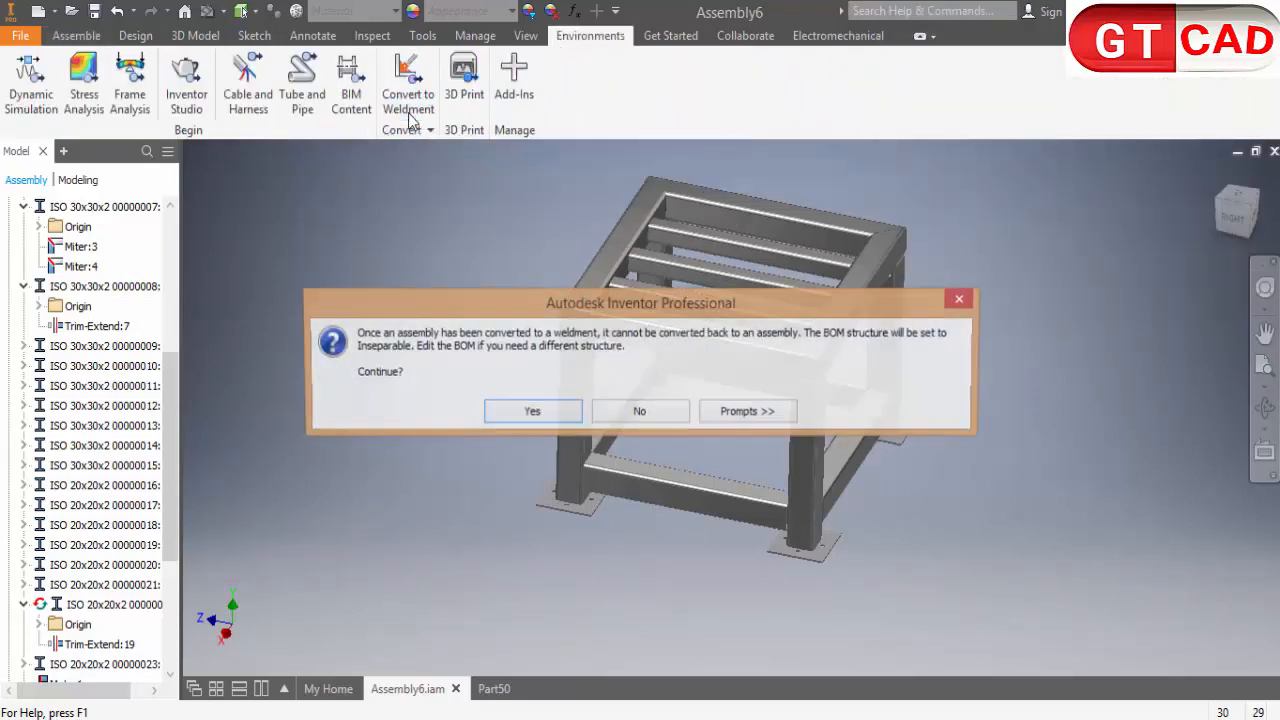
left_click(525, 410)
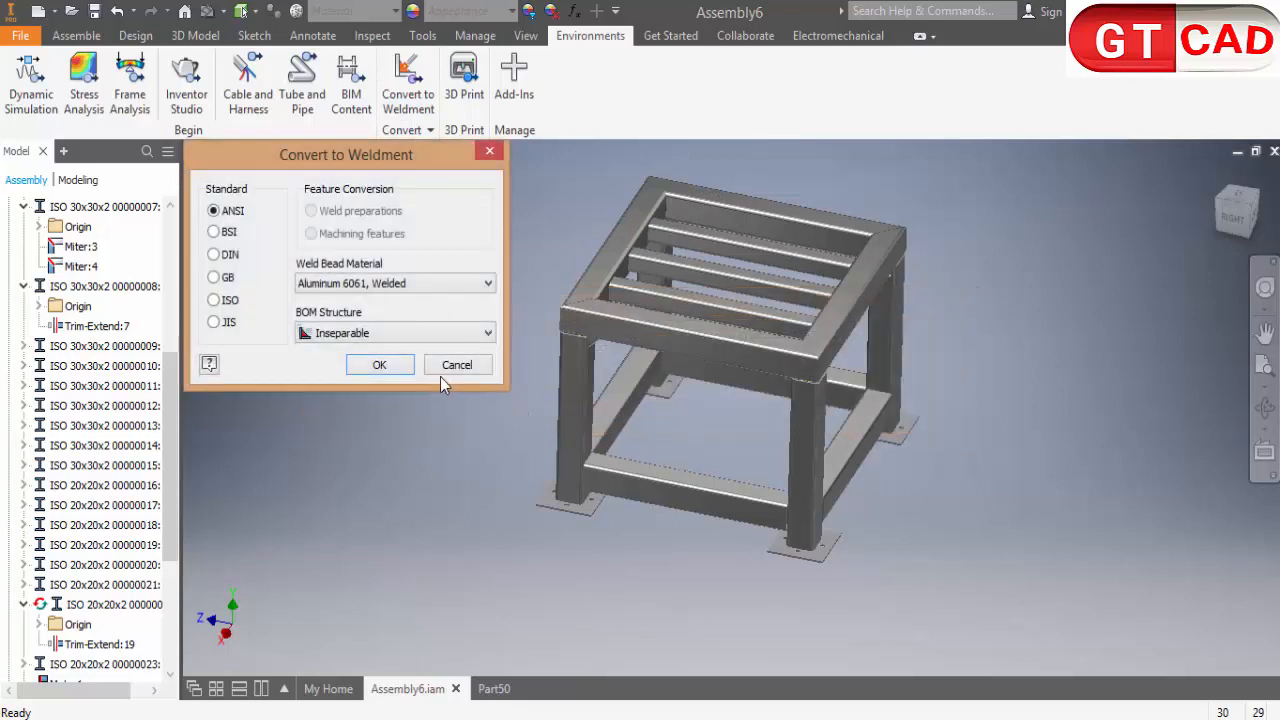
left_click(214, 300)
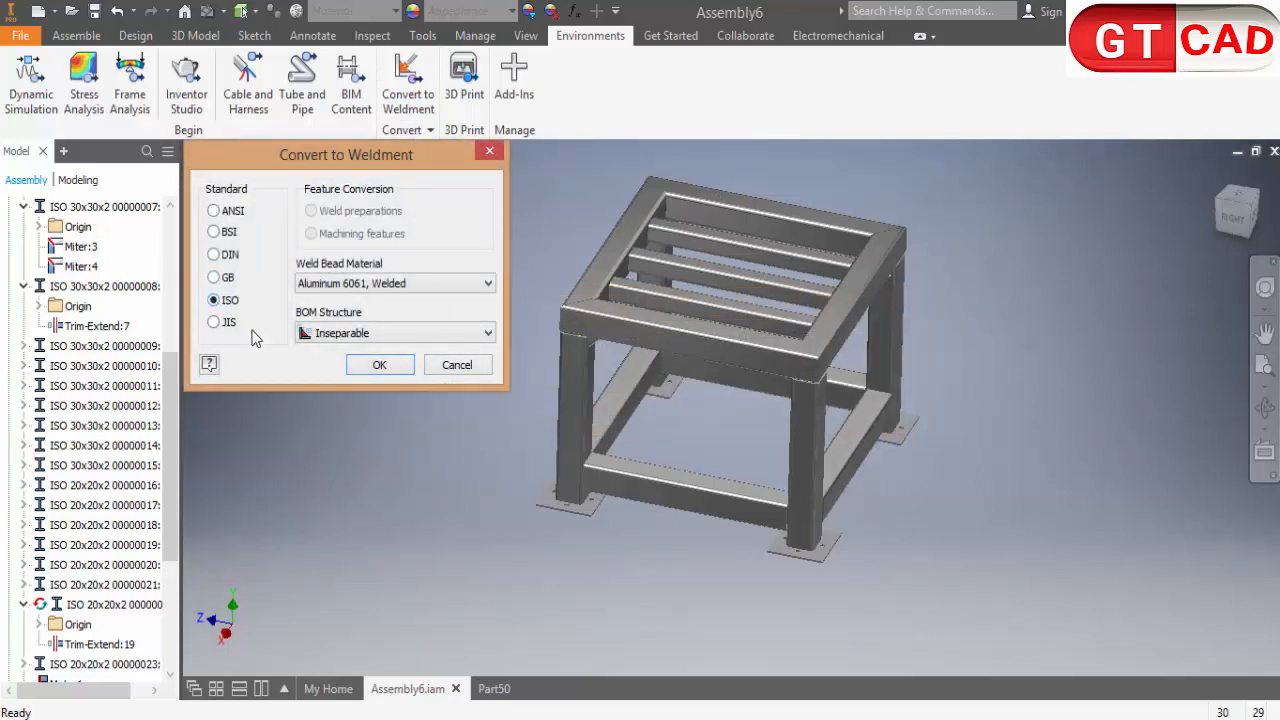
left_click(360, 287)
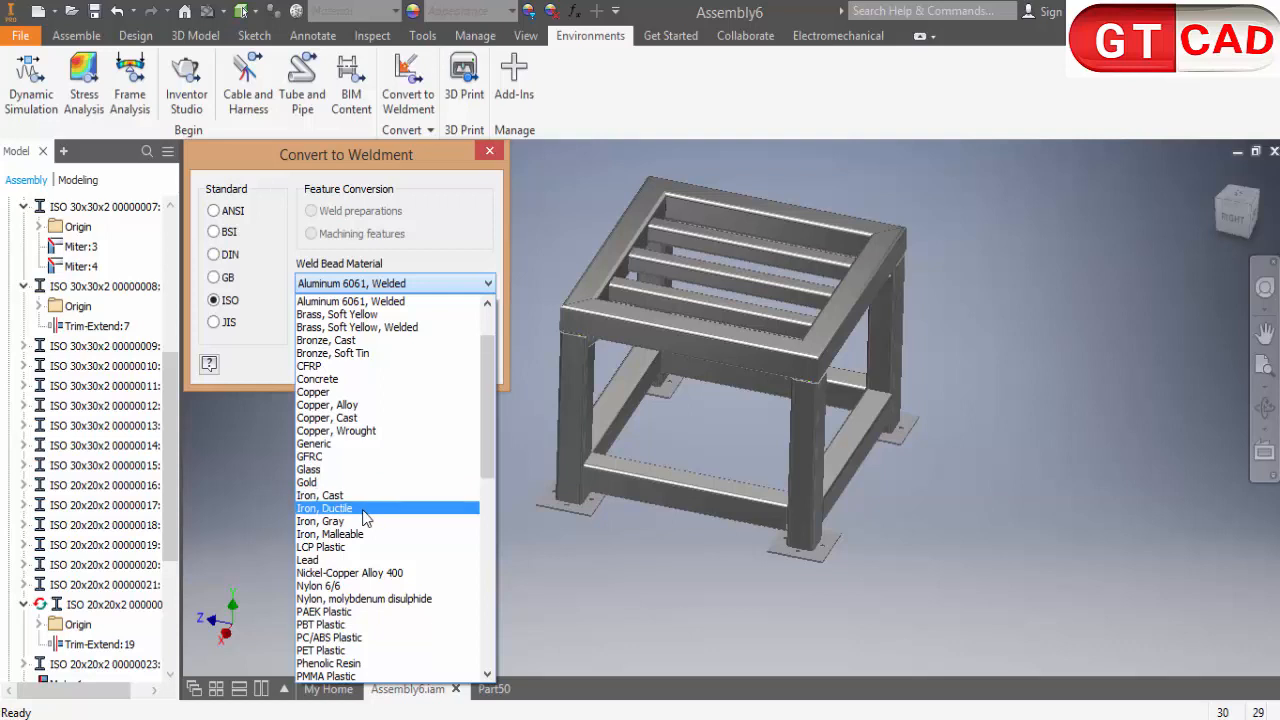
left_click(364, 510)
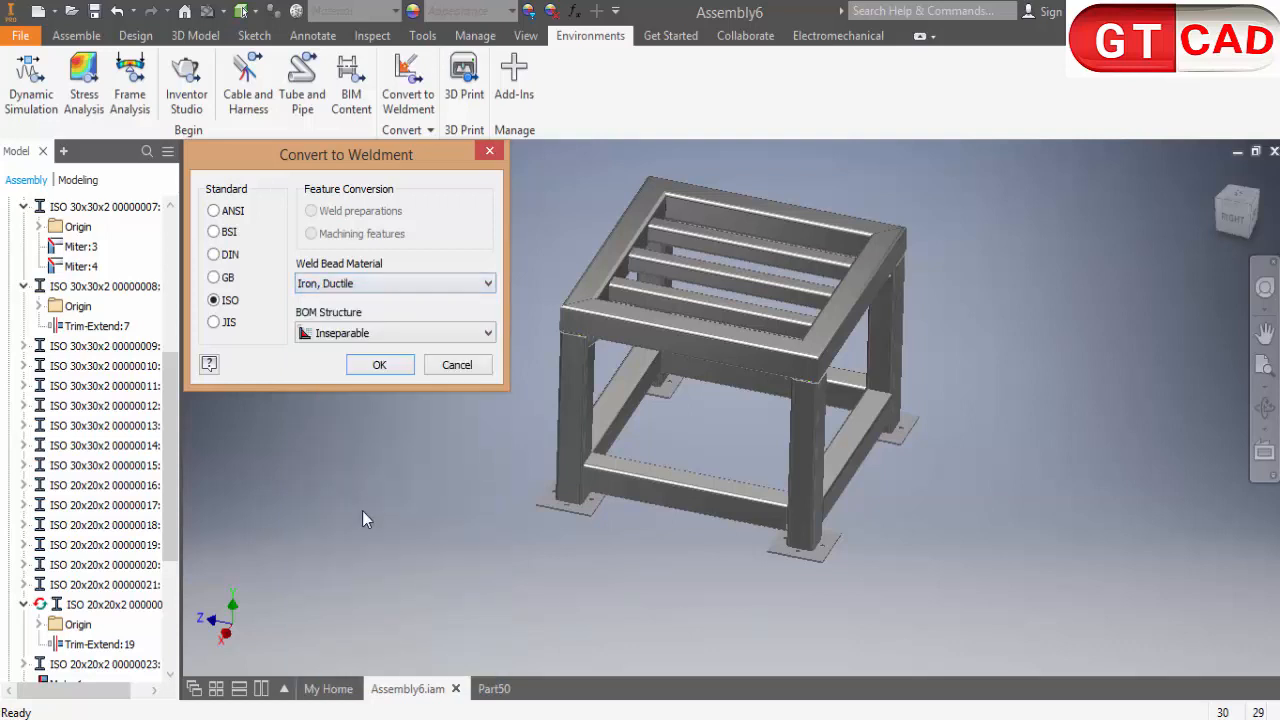
left_click(378, 366)
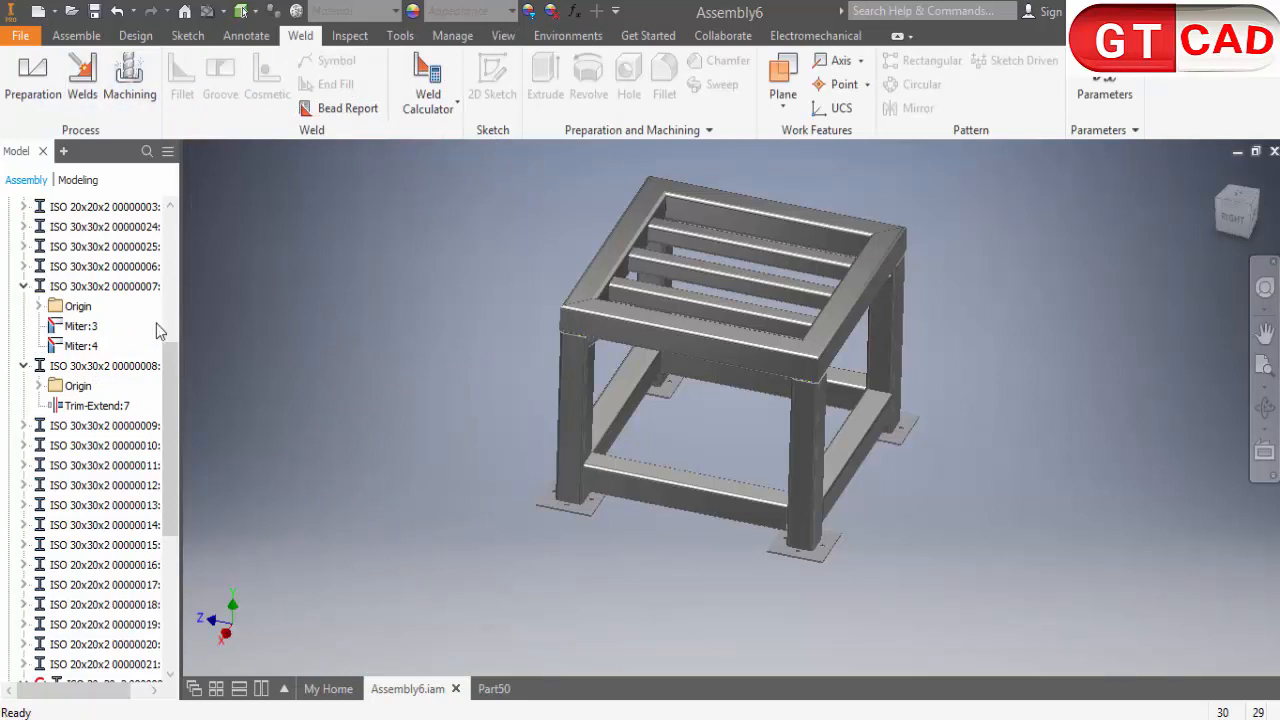
Begin a fillet weld between the outer face of a corner brace and the adjoining inner face of its table leg
scroll(126, 330, "up", 5)
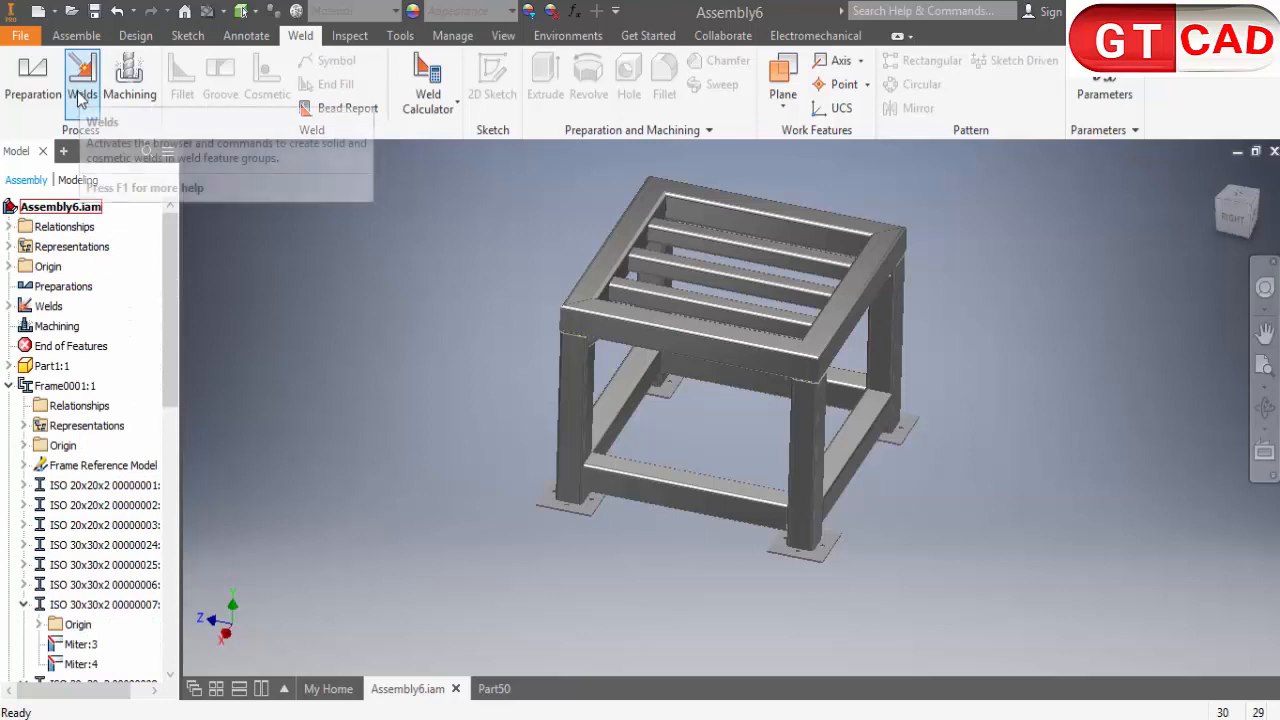
left_click(83, 96)
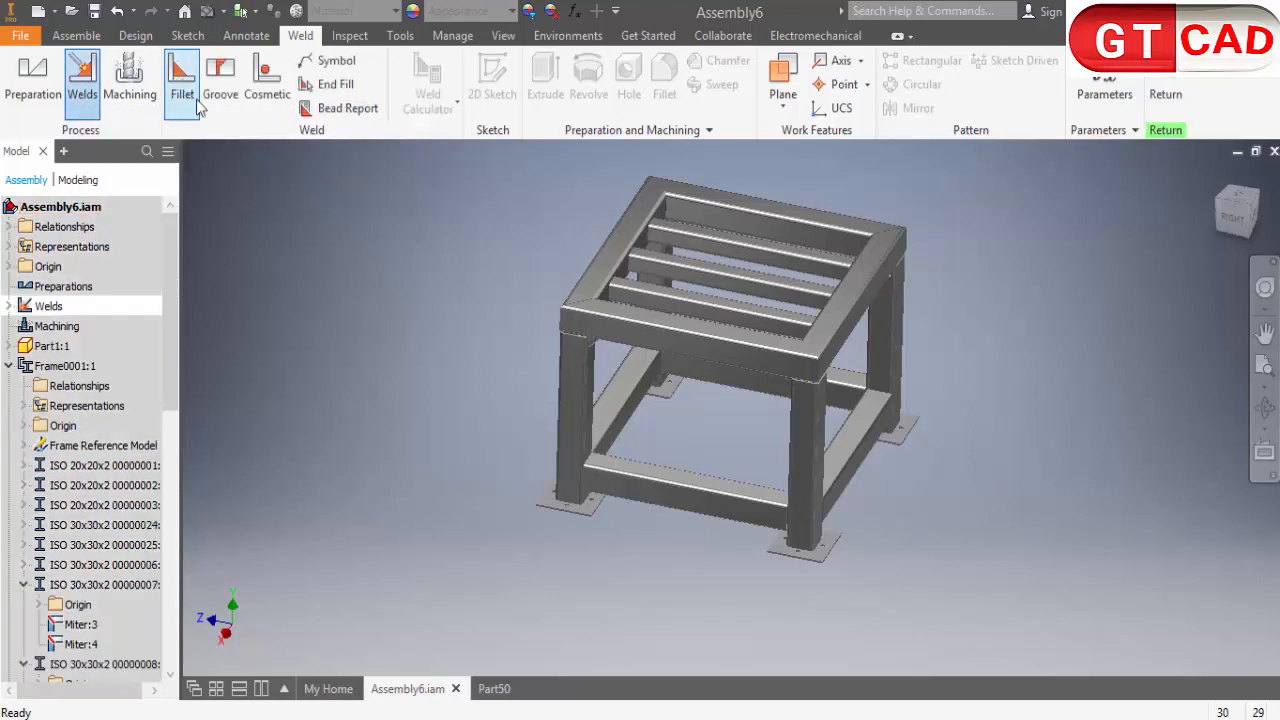
left_click(182, 92)
middle_click_drag(700, 478, 1023, 516)
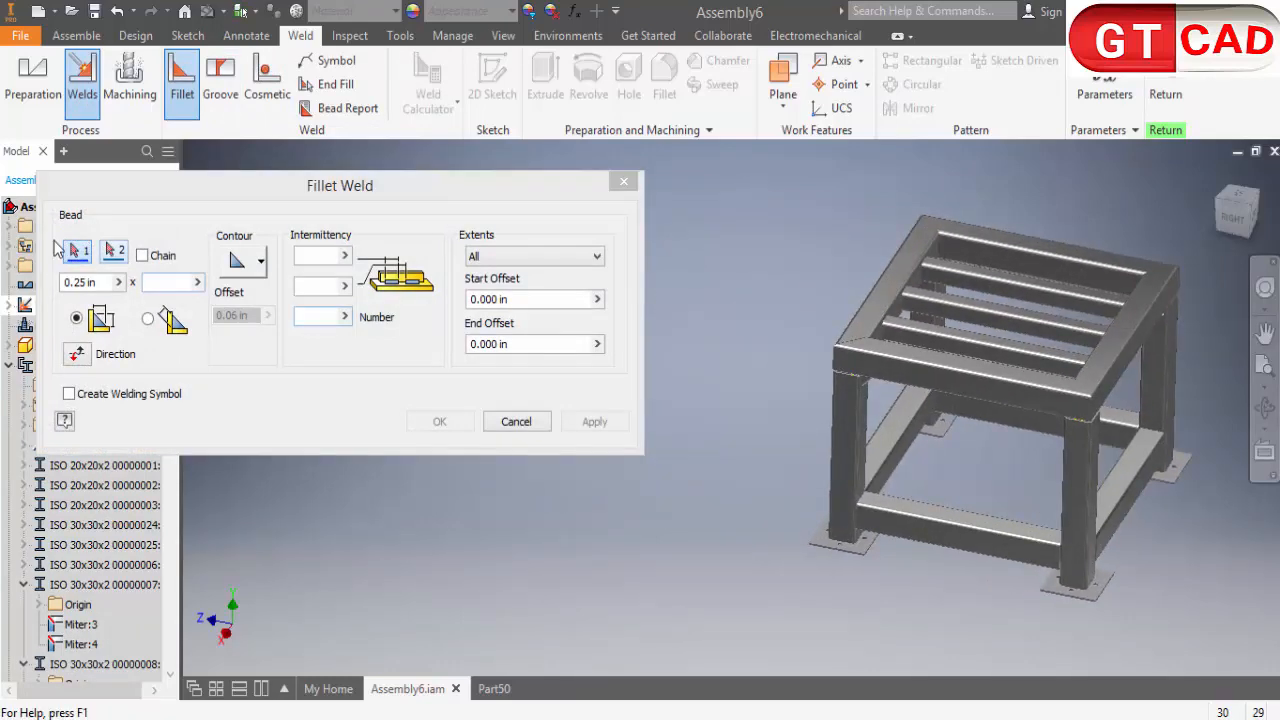
middle_click_drag(873, 480, 876, 415, "shift")
scroll(861, 356, "up", 3)
scroll(862, 360, "up", 3)
left_click(866, 388)
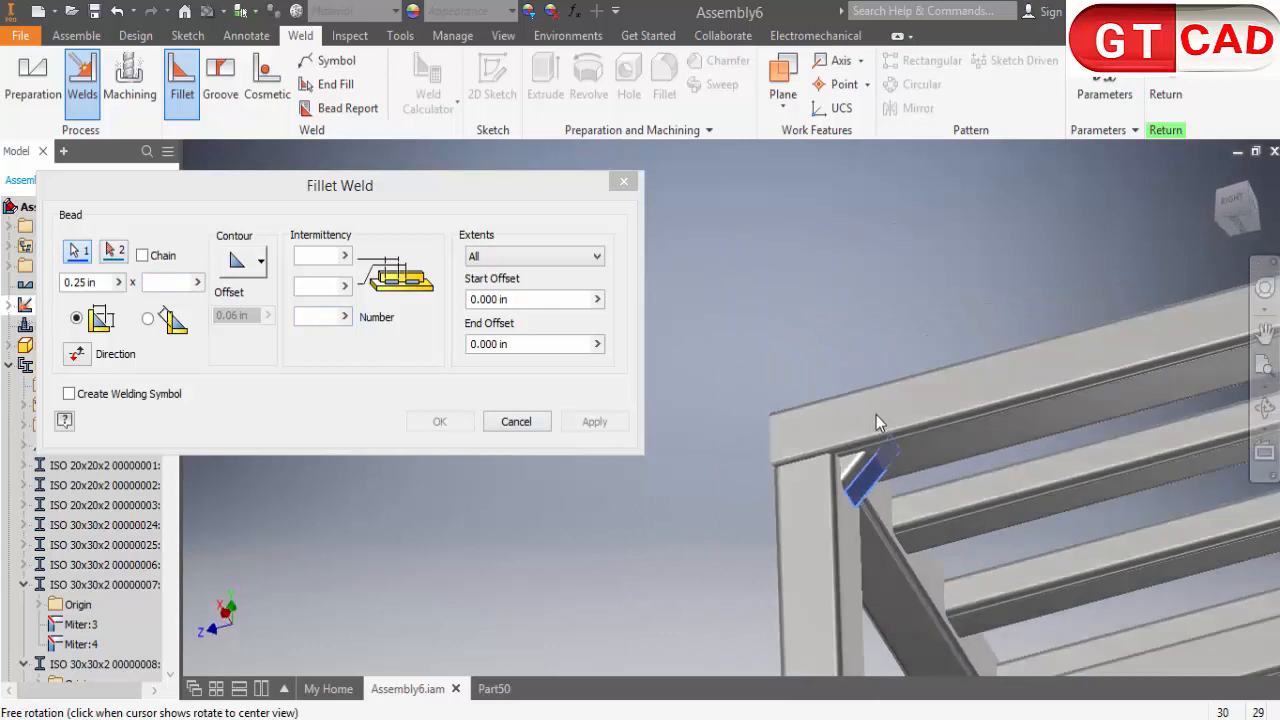
left_click(113, 252)
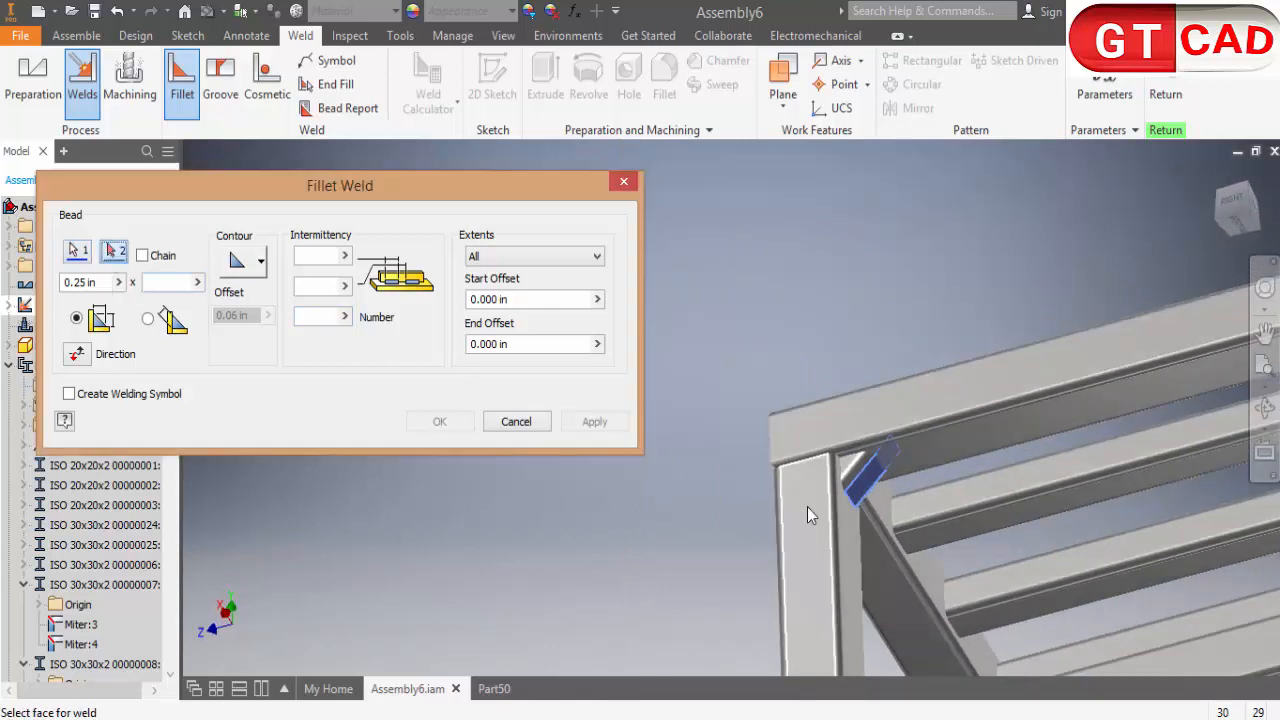
left_click(857, 557)
middle_click_drag(747, 507, 785, 502, "shift")
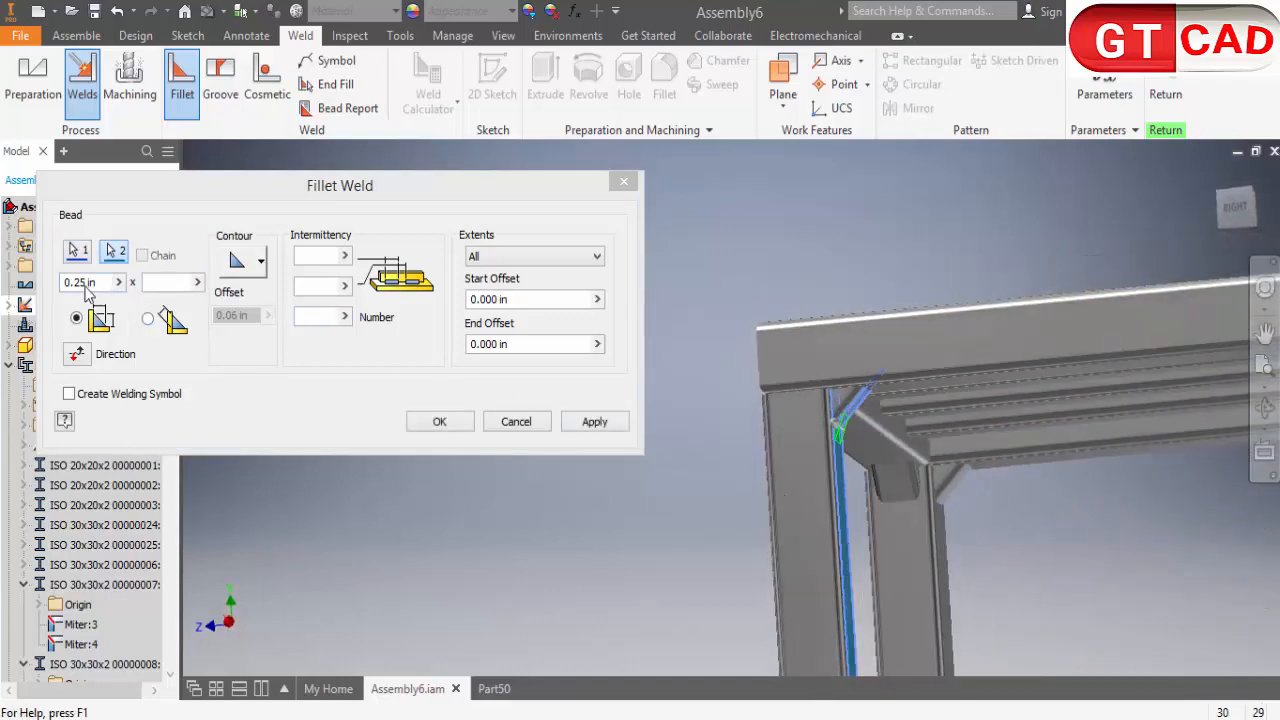
Set the fillet bead leg size to 1 mm and apply the weld at the brace's lower end
left_click_drag(90, 283, 22, 300)
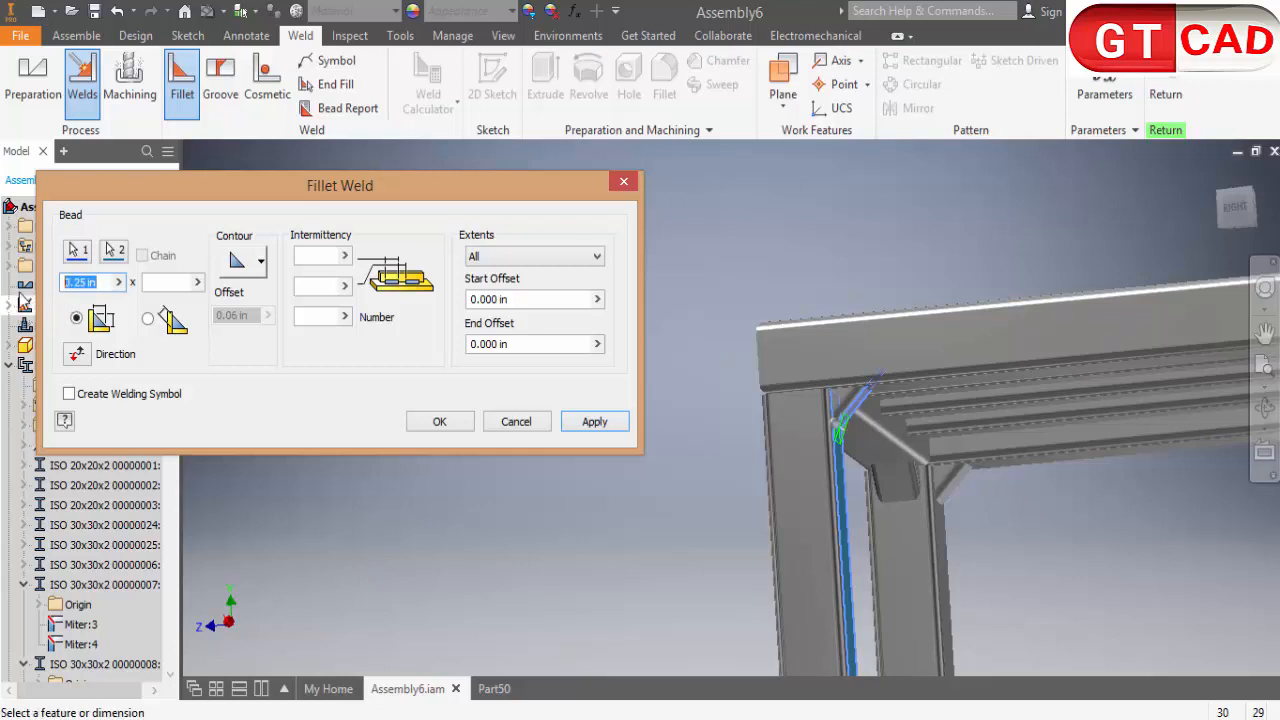
type("1mm")
scroll(885, 463, "up", 5)
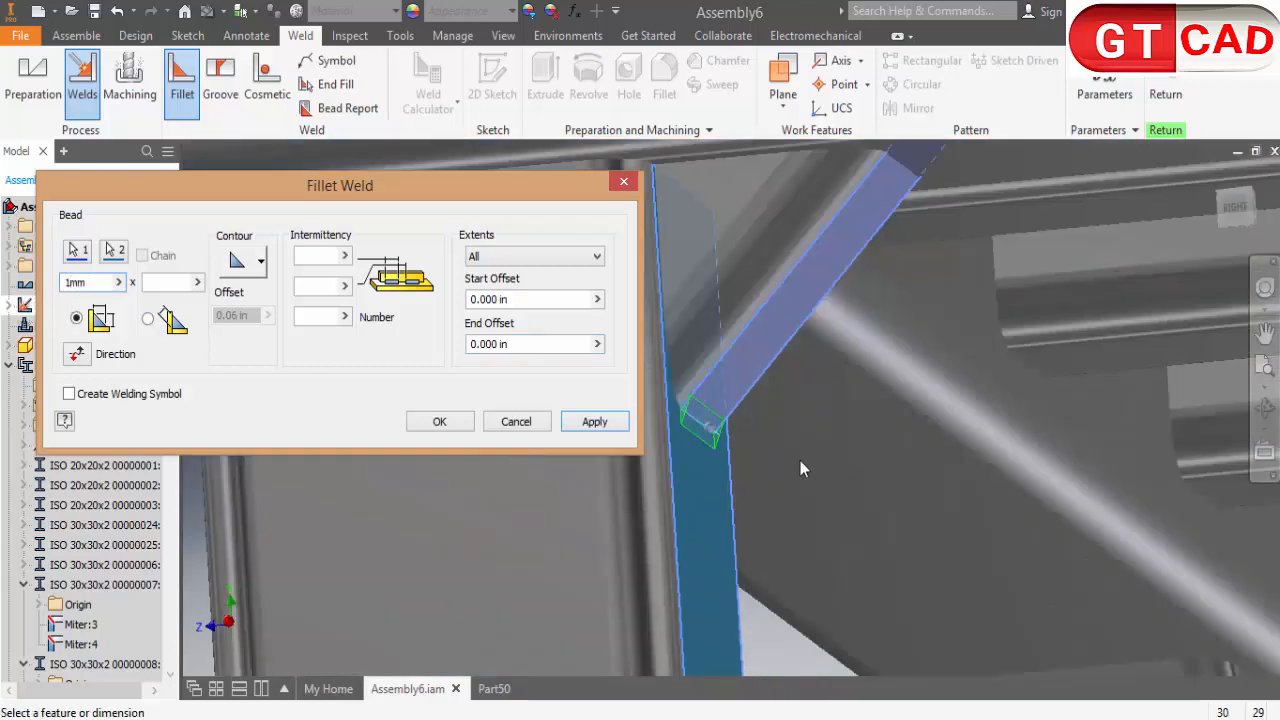
scroll(700, 432, "down", 4)
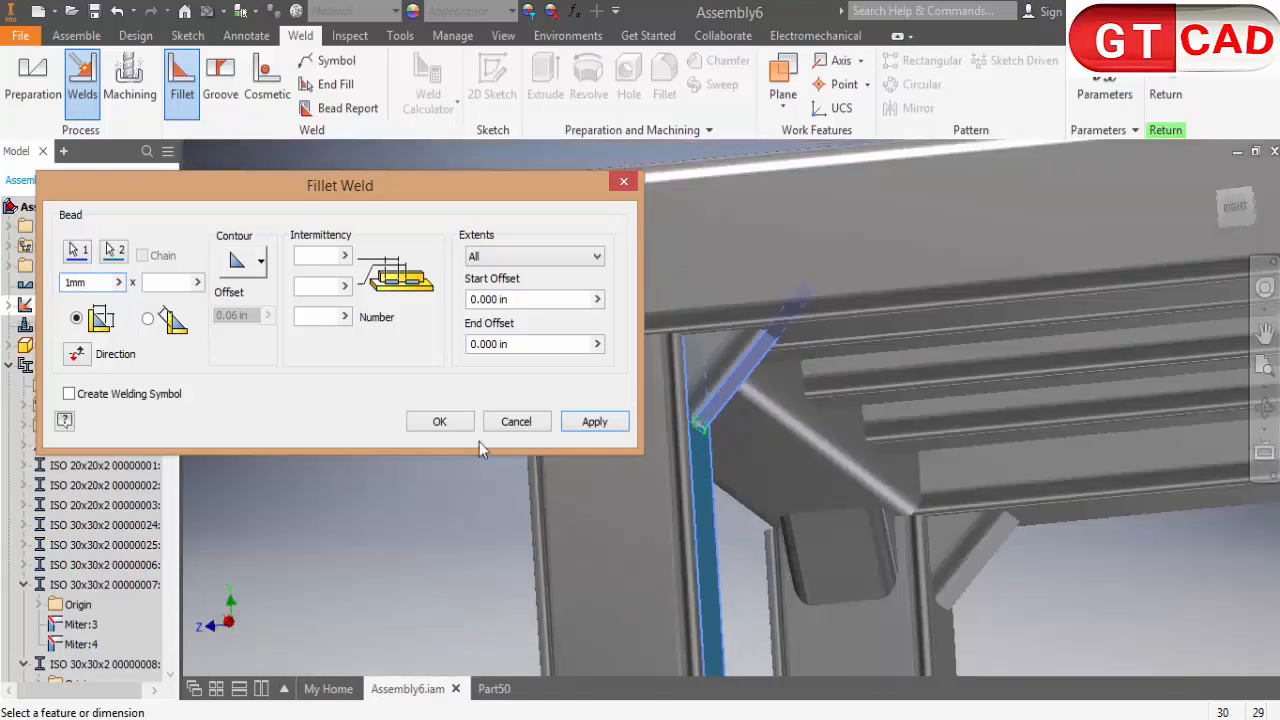
left_click(594, 421)
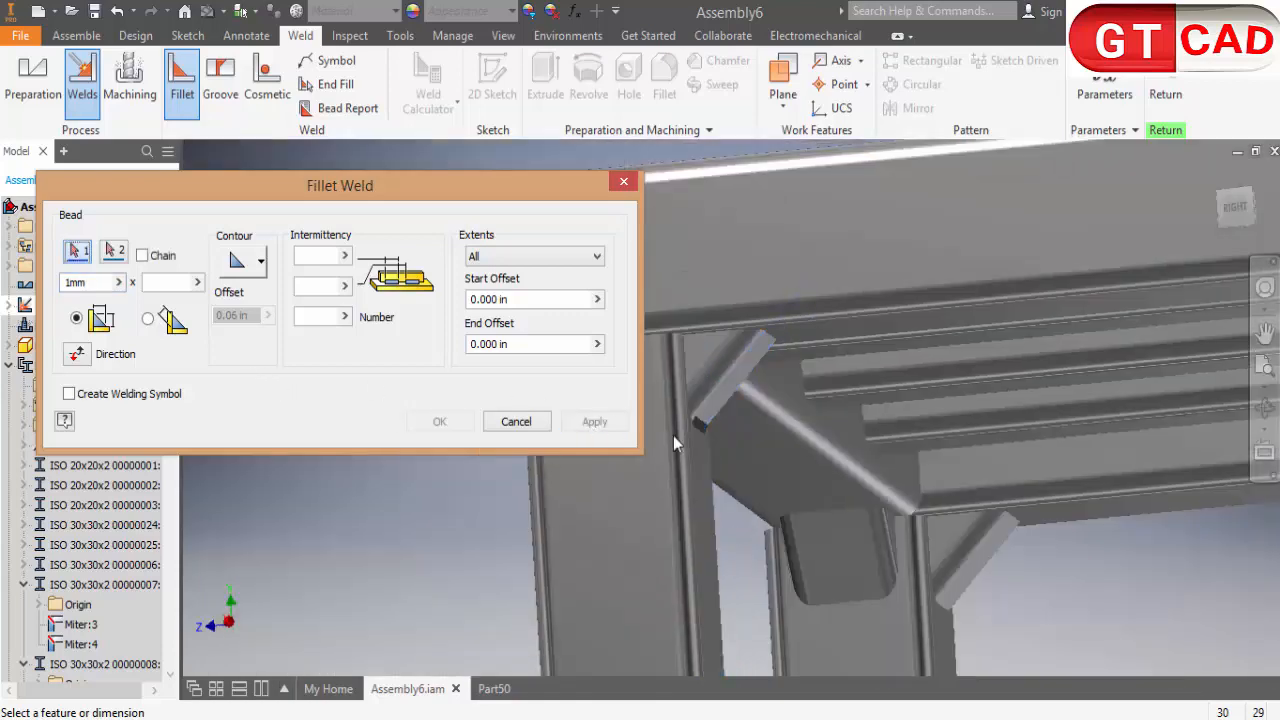
Add a 1 mm fillet weld between the lower end of a second corner brace and the inner face of its leg
scroll(767, 452, "down", 5)
middle_click_drag(1007, 542, 1071, 524, "shift")
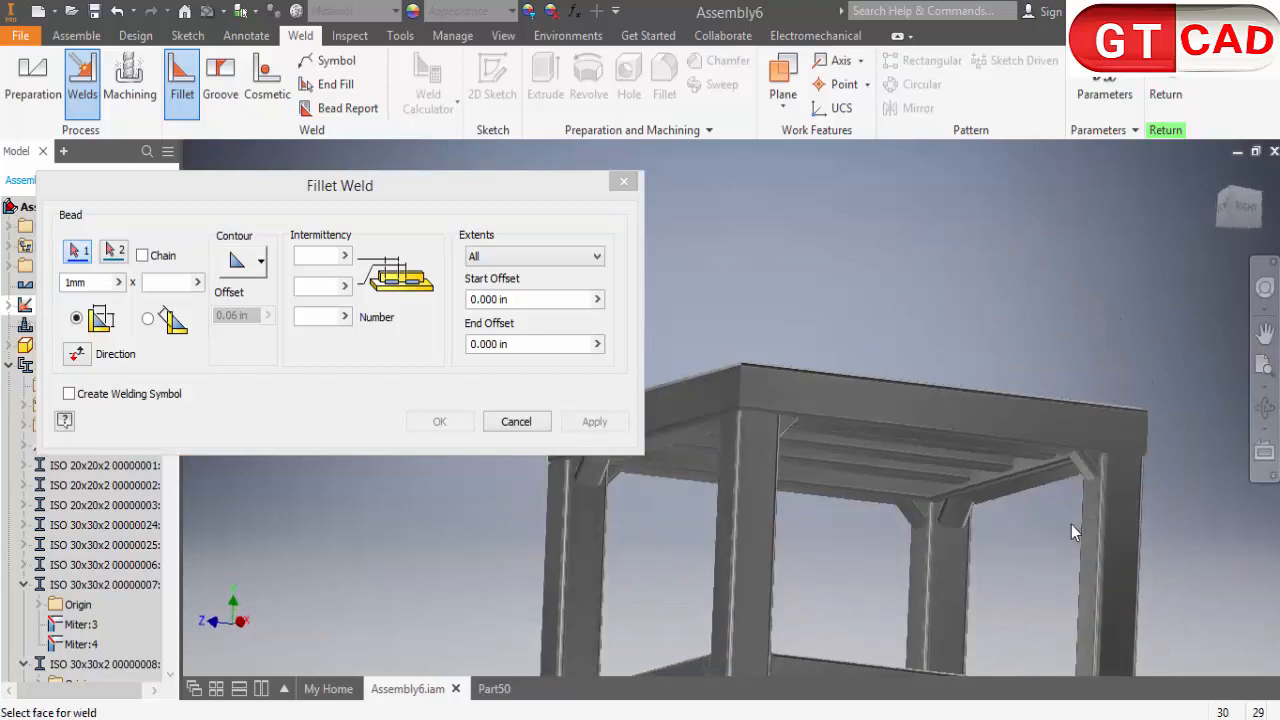
scroll(1075, 479, "up", 5)
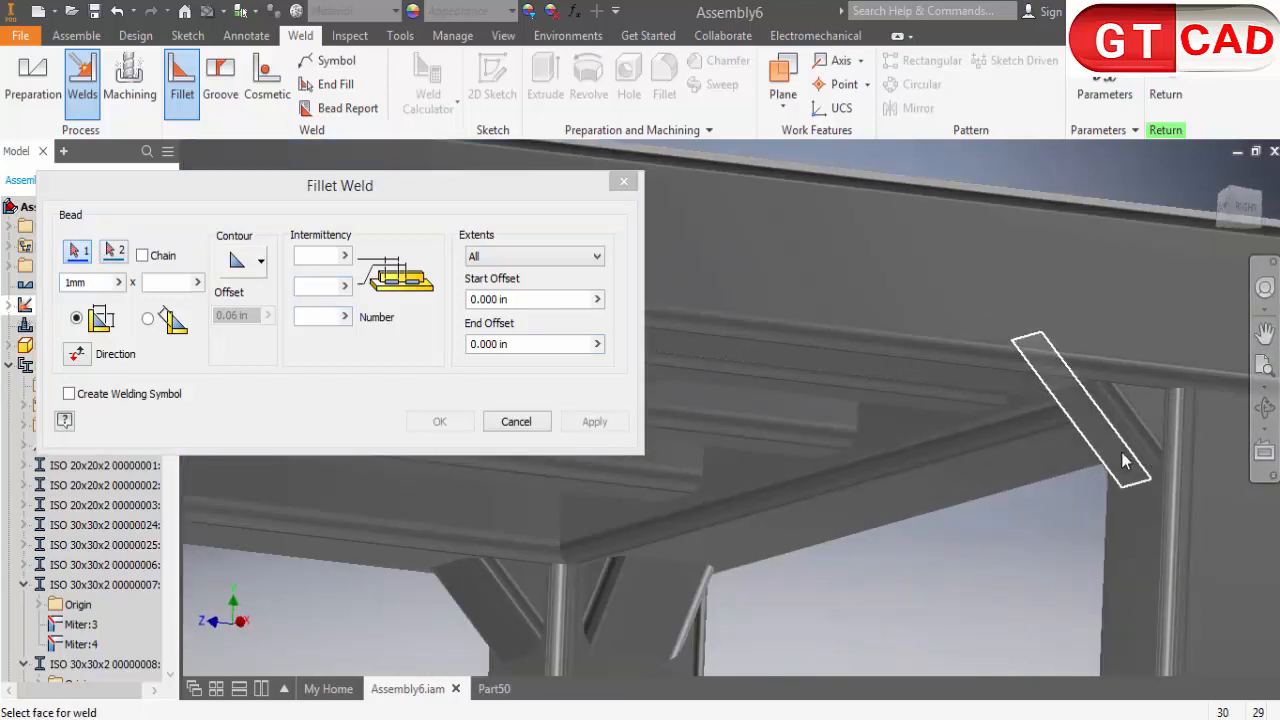
left_click(1124, 461)
left_click(117, 254)
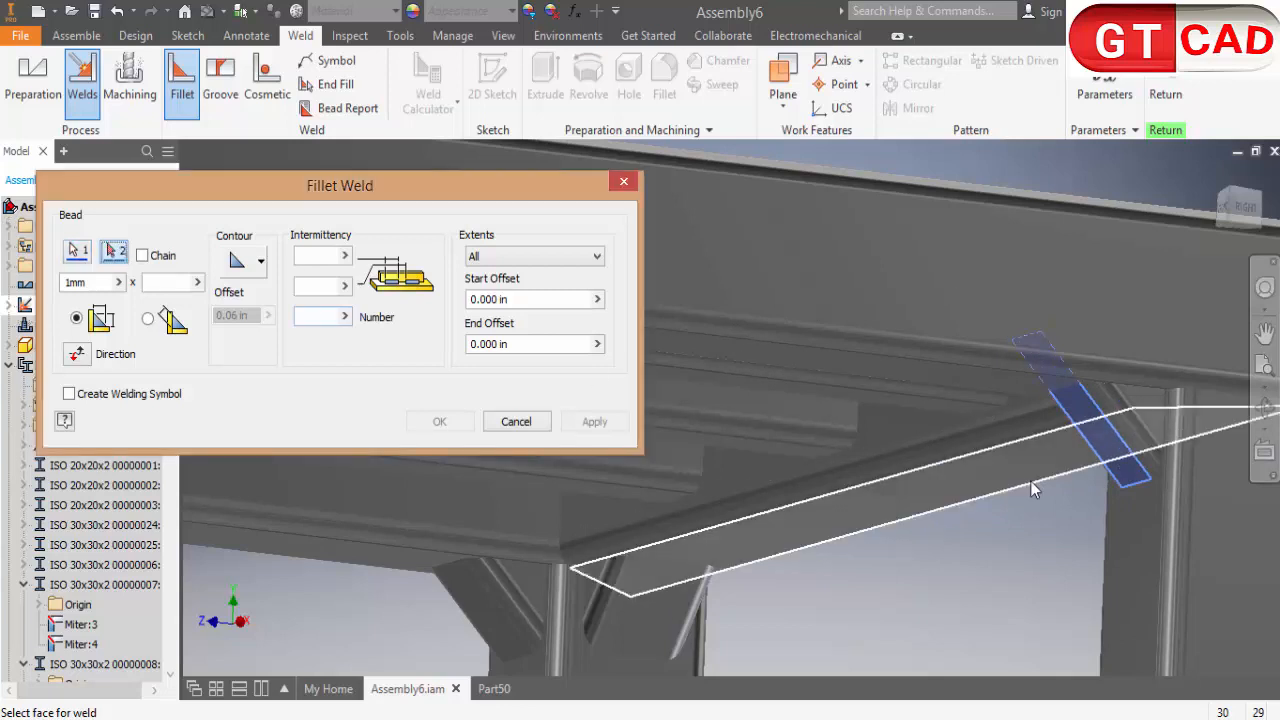
left_click(1115, 517)
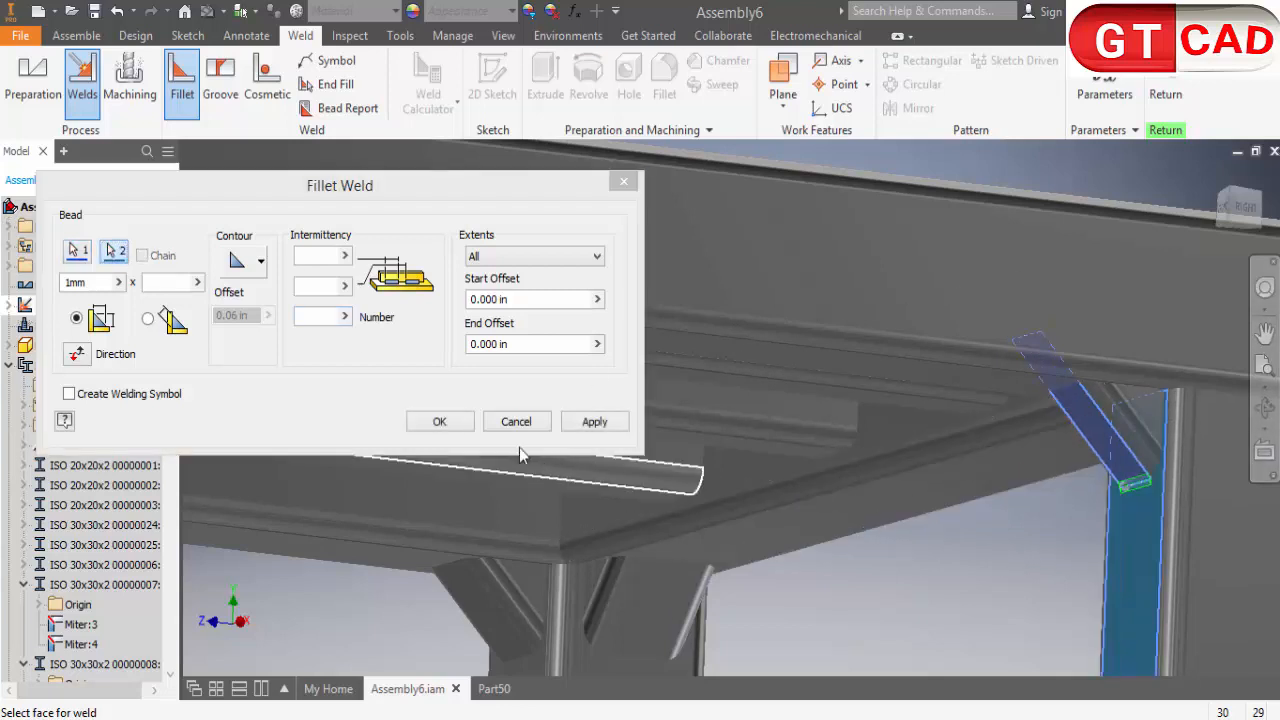
left_click(590, 421)
Try to create a 1 mm fillet weld between a third corner brace and its table leg
scroll(1075, 458, "down", 5)
middle_click_drag(602, 462, 846, 500)
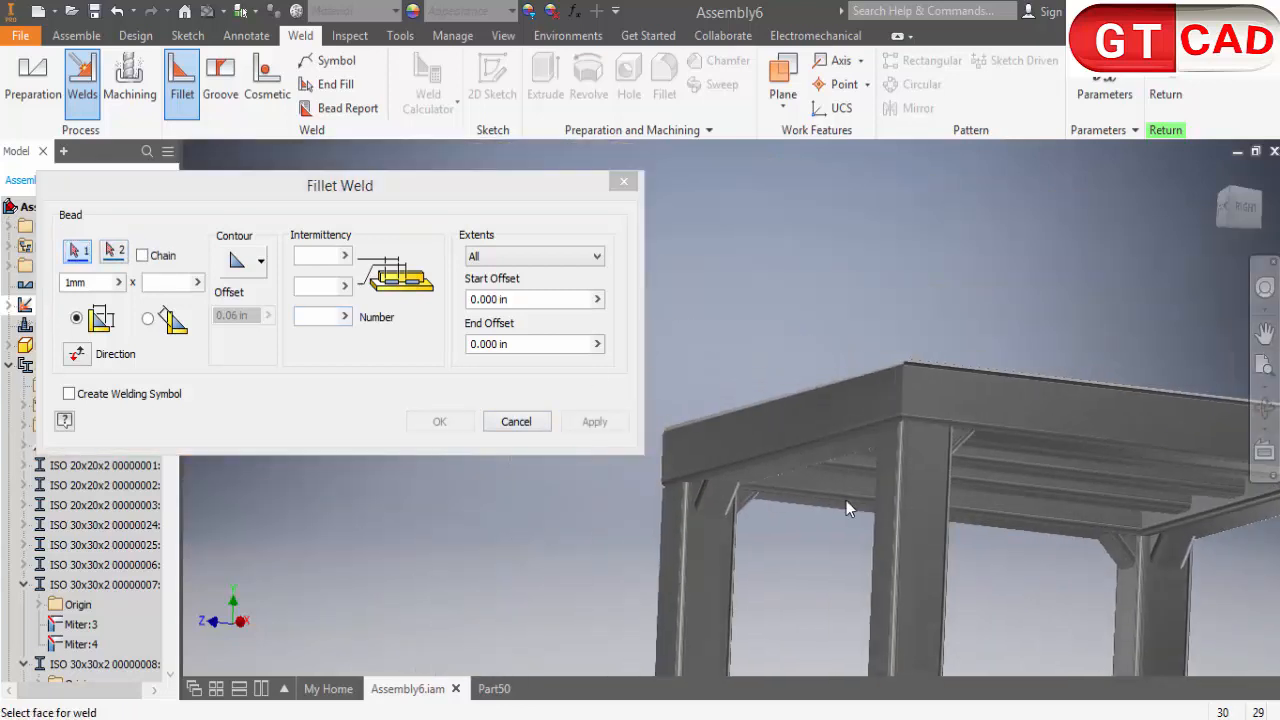
scroll(718, 500, "up", 4)
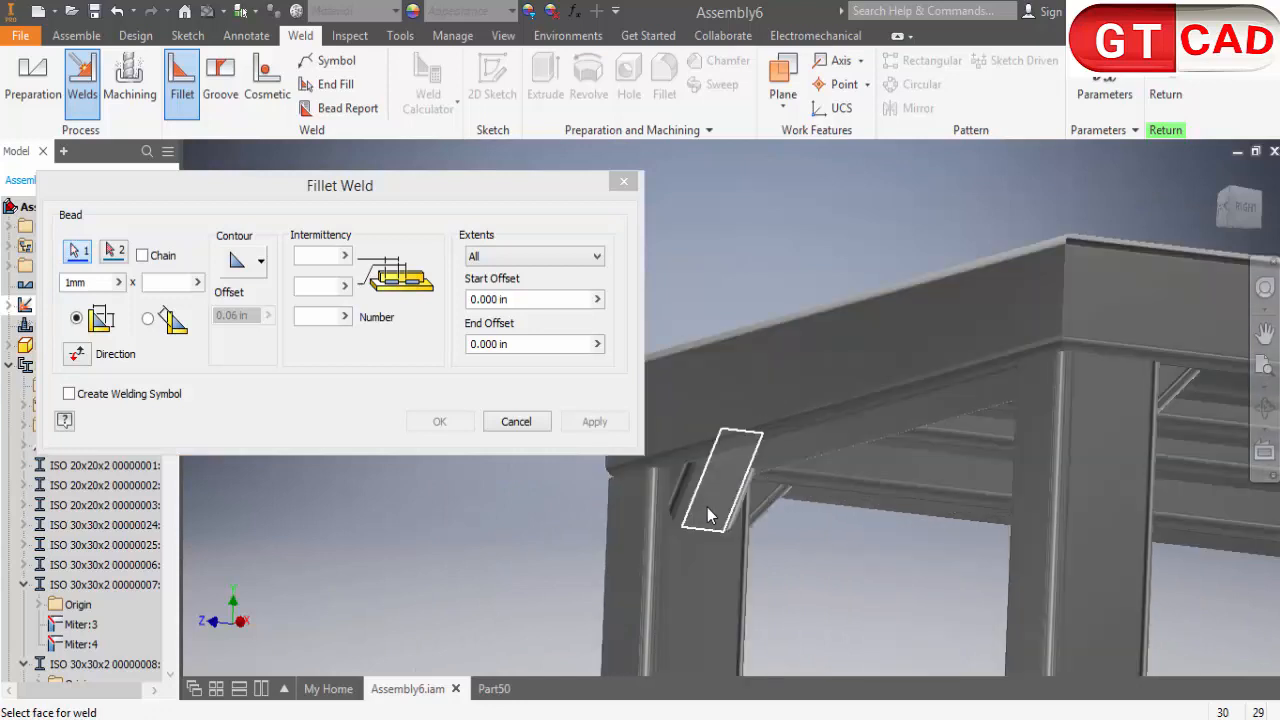
left_click(707, 507)
left_click(698, 567)
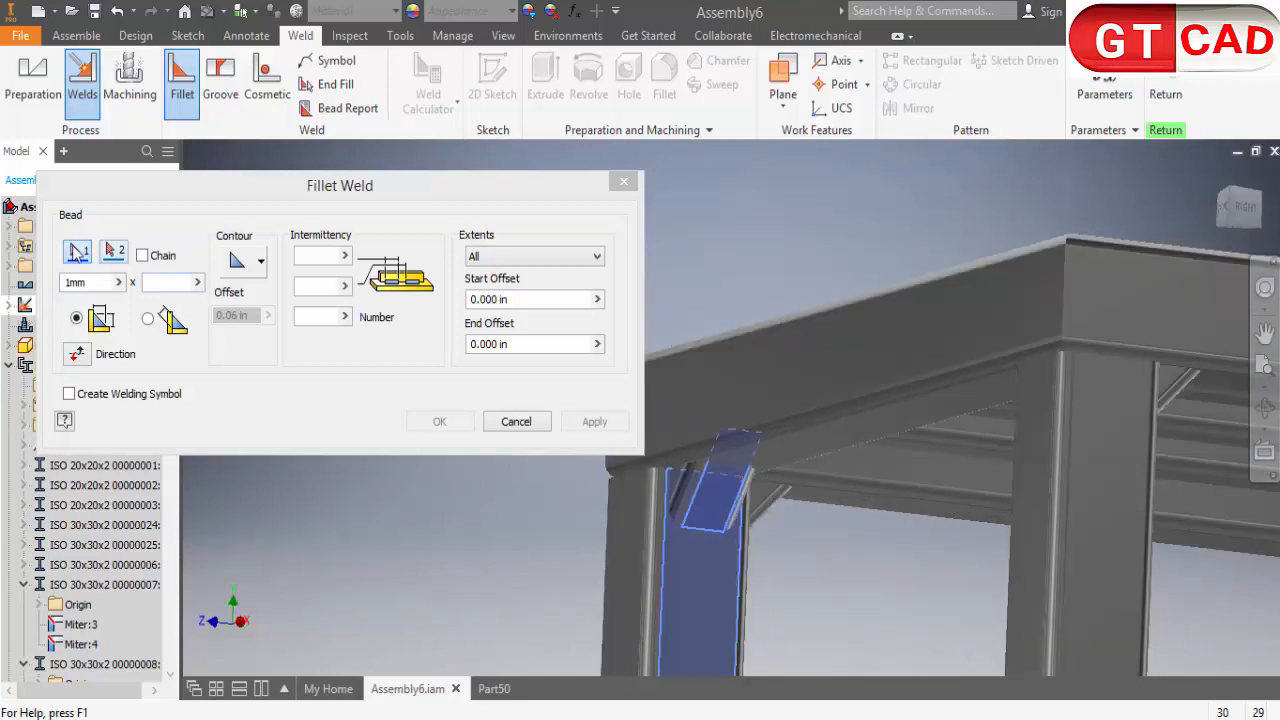
left_click(113, 250)
left_click(706, 565)
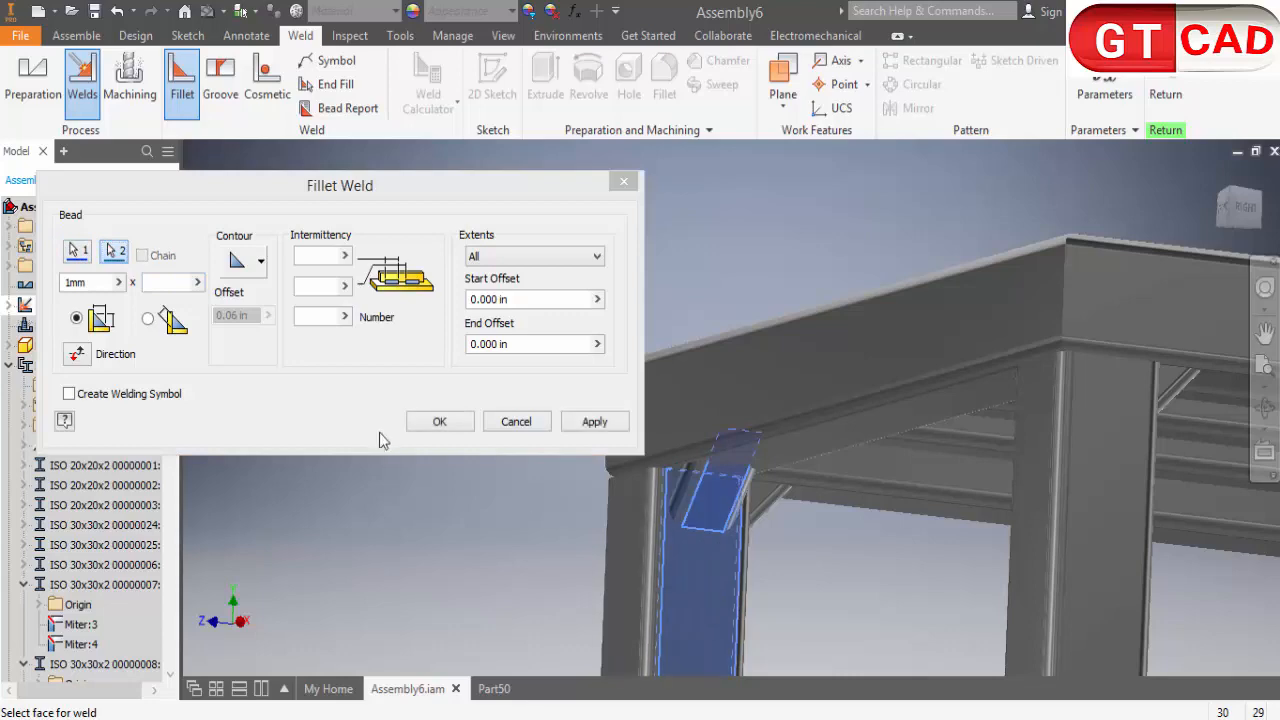
left_click(439, 421)
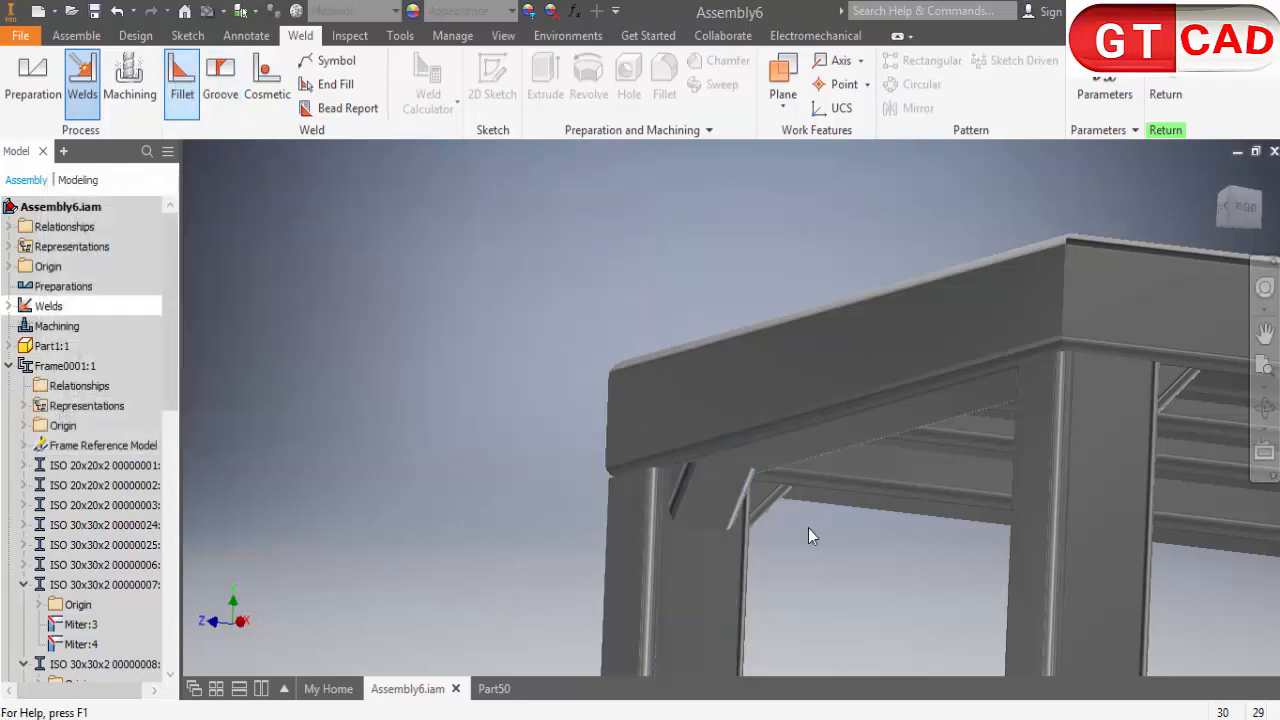
Add a 1 mm fillet weld between the third corner brace's outer face and the leg face below it
left_click(706, 492)
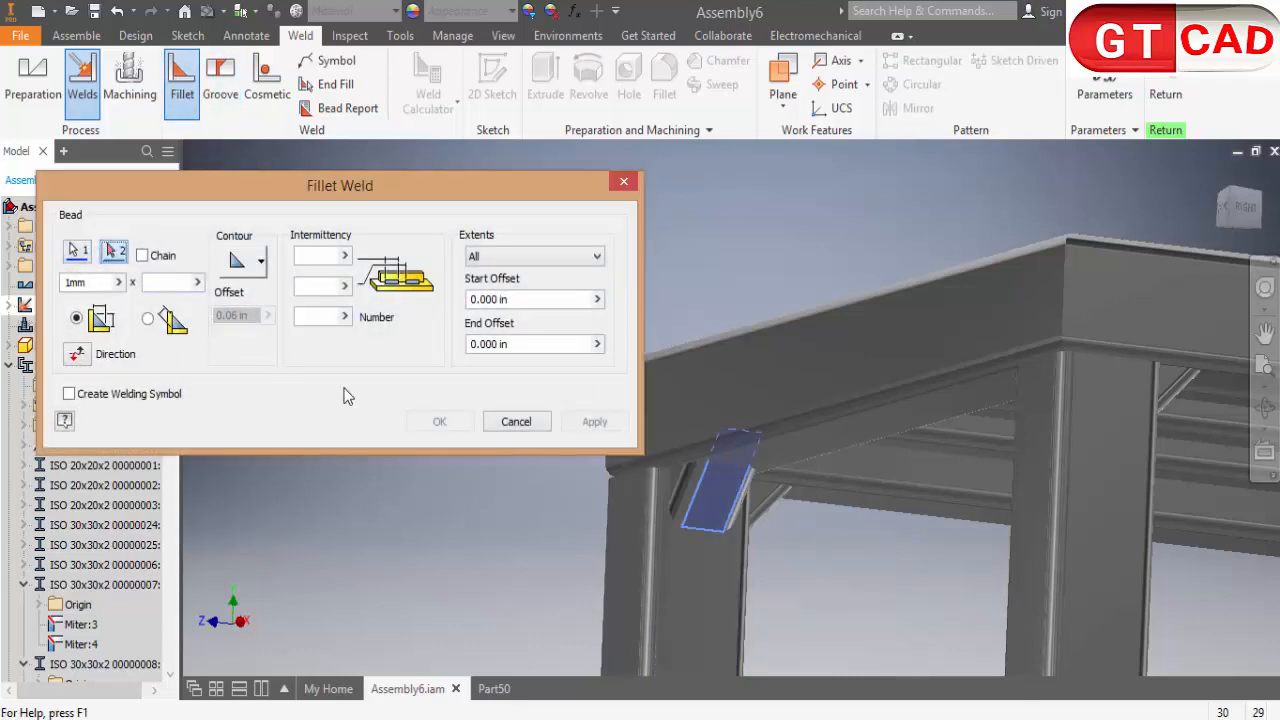
left_click(718, 575)
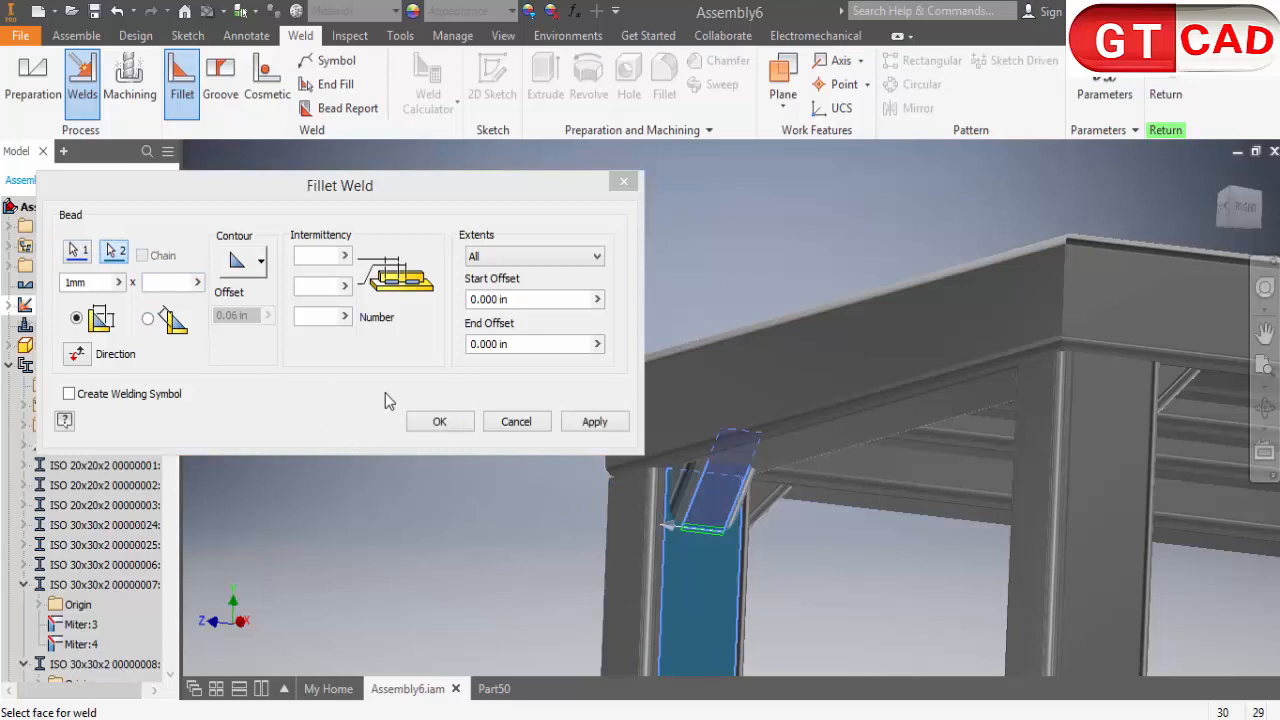
left_click(586, 427)
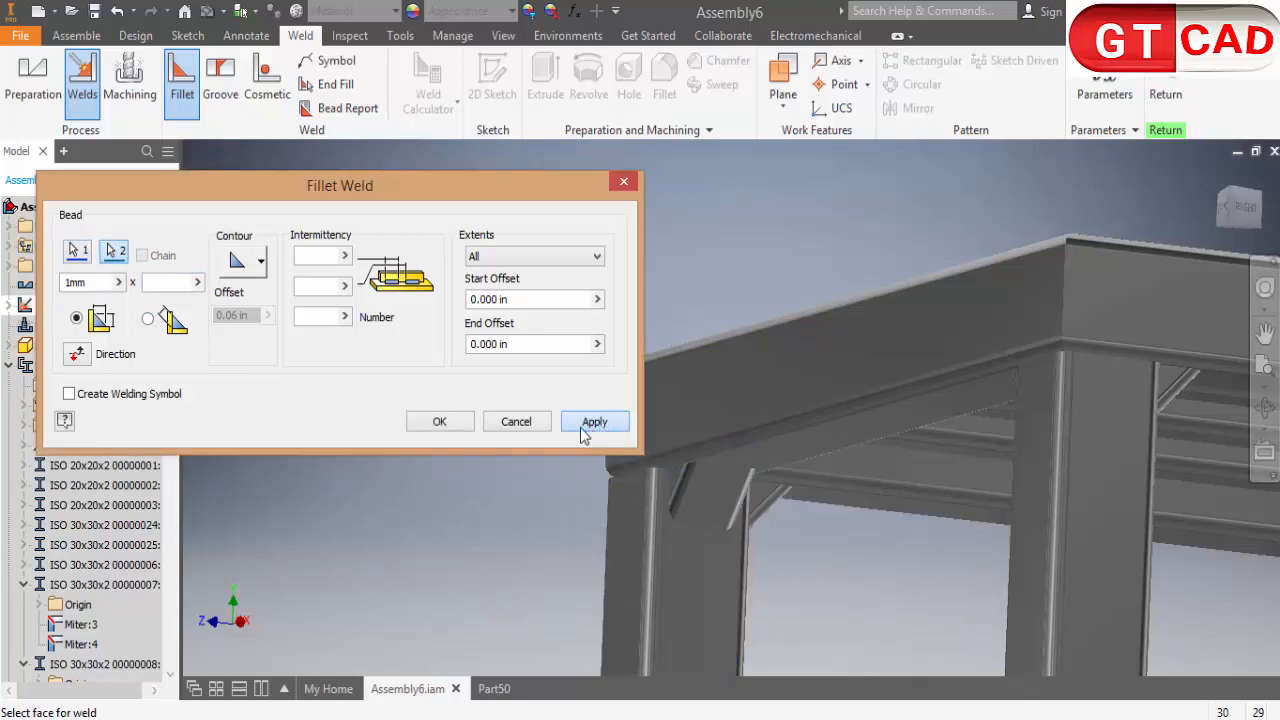
left_click(516, 422)
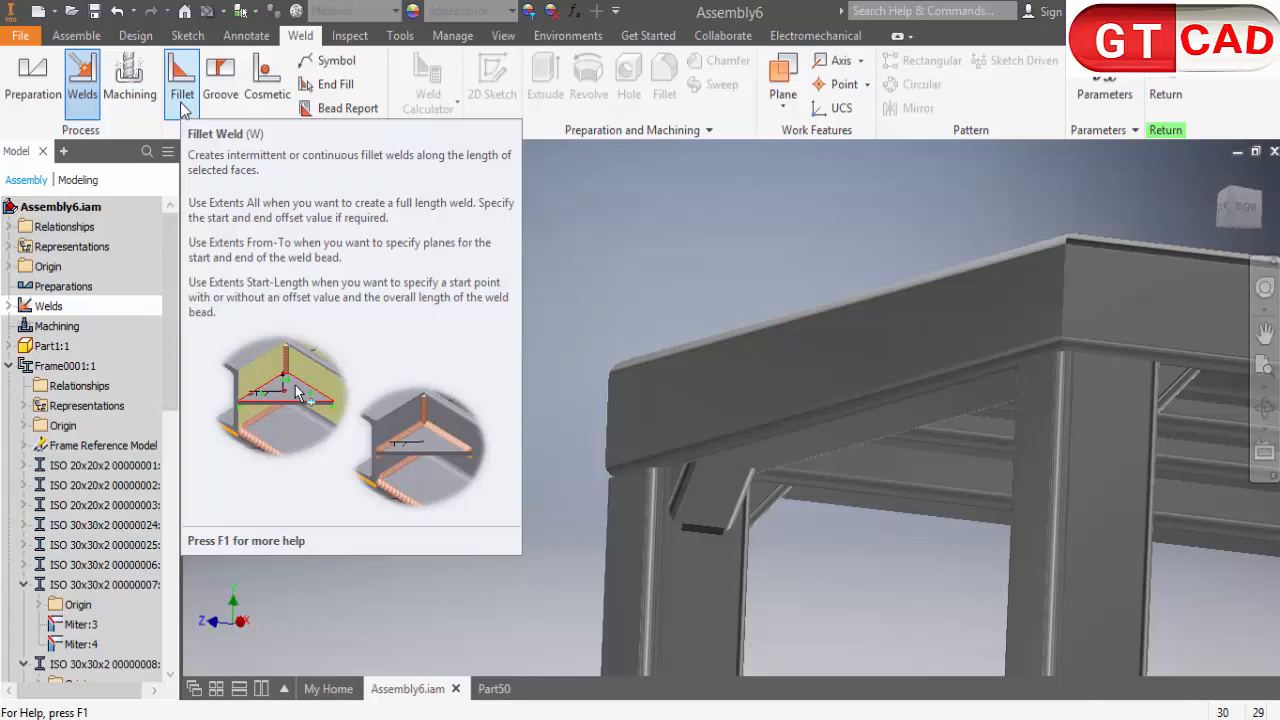
middle_click_drag(515, 309, 685, 342, "shift")
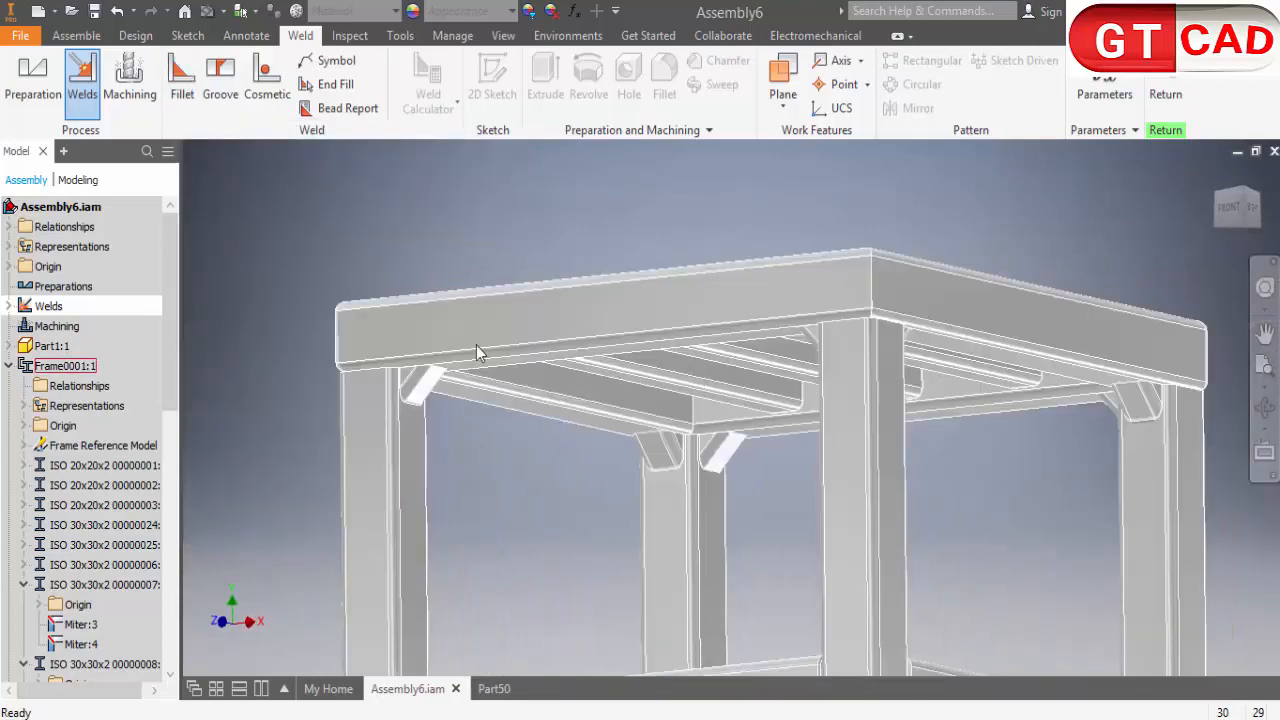
middle_click_drag(476, 345, 443, 347, "shift")
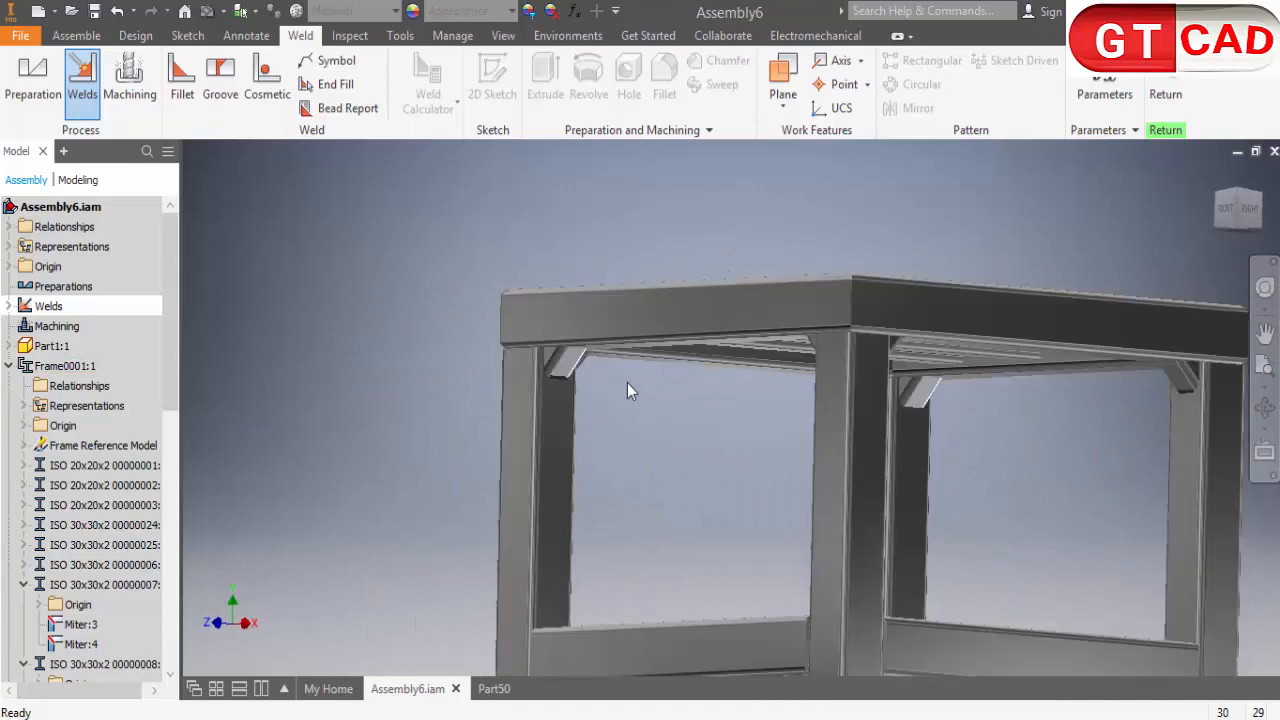
left_click(222, 107)
middle_click_drag(815, 434, 881, 290, "shift")
scroll(900, 475, "down", 8)
scroll(868, 476, "up", 8)
scroll(924, 465, "down", 8)
scroll(881, 290, "up", 5)
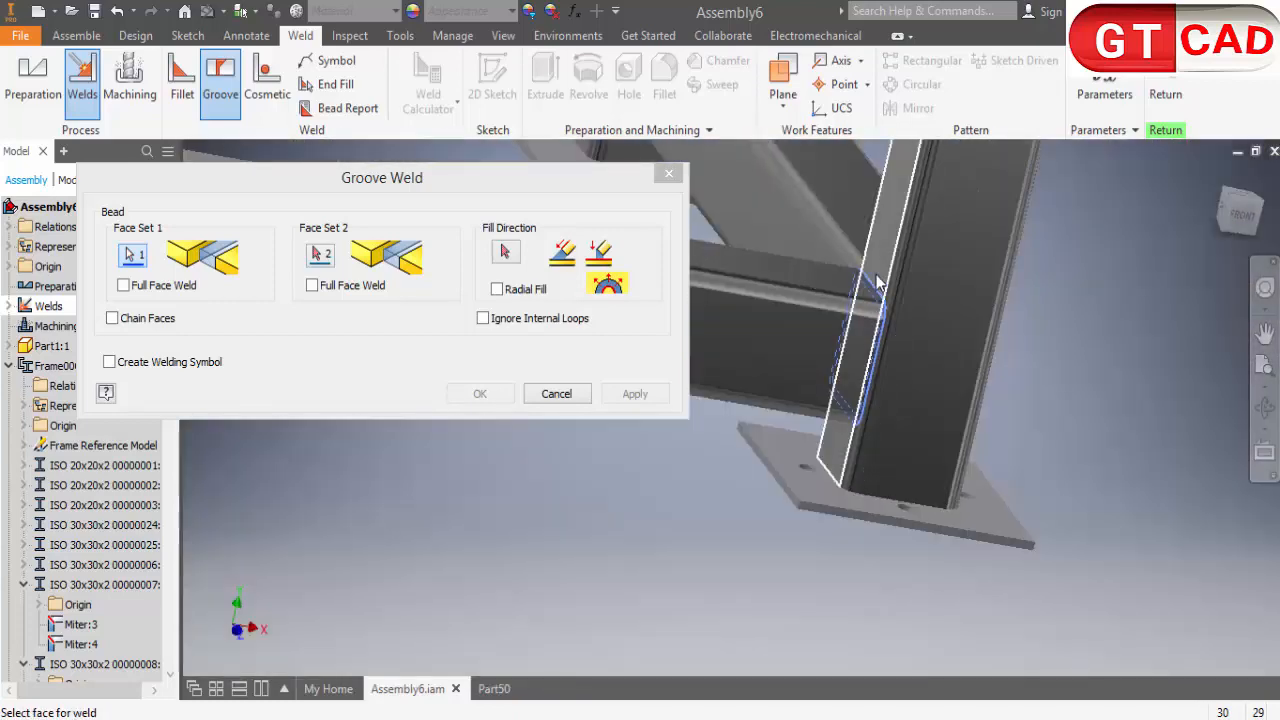
scroll(889, 333, "down", 5)
middle_click_drag(889, 333, 965, 425, "shift")
left_click(123, 285)
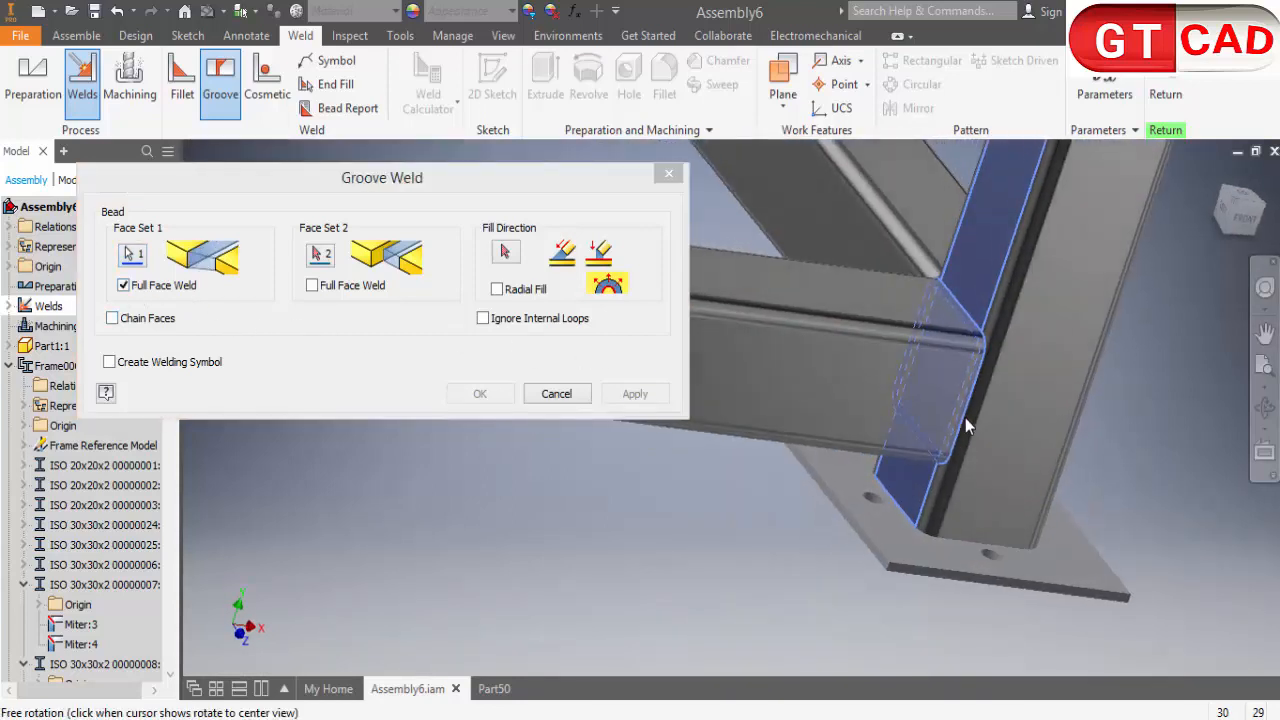
left_click(312, 285)
left_click(318, 288)
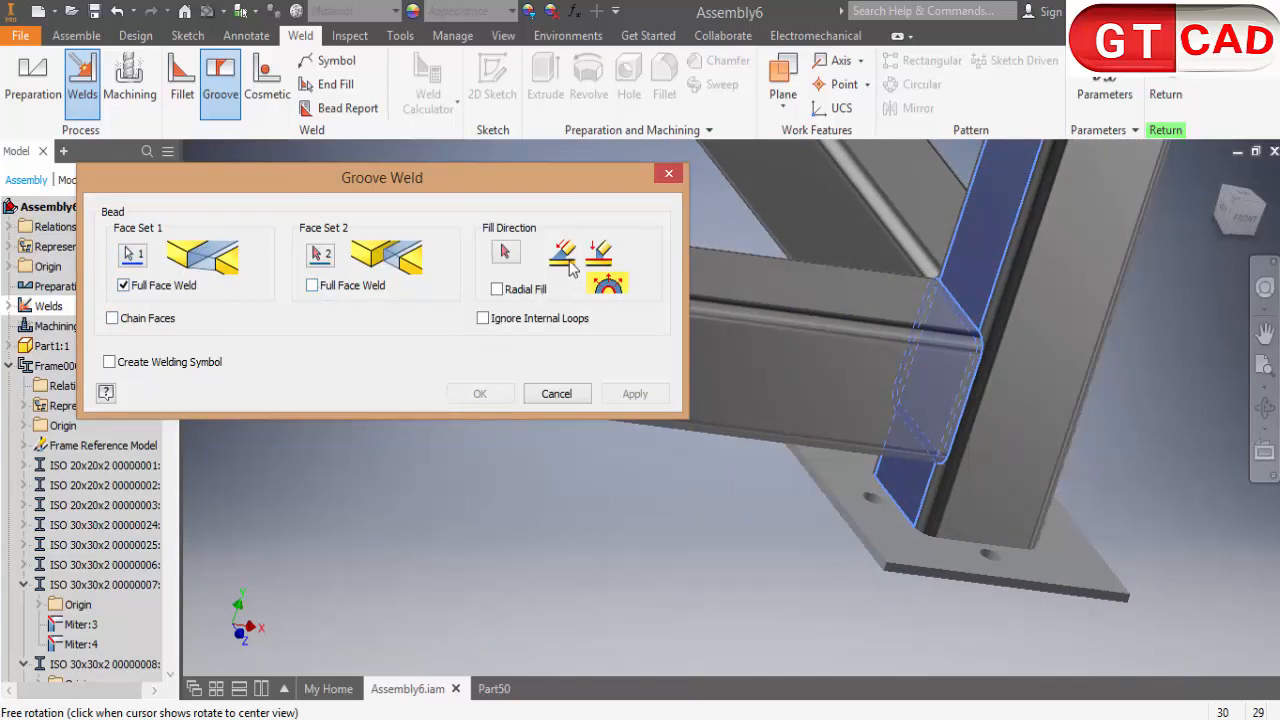
left_click(506, 253)
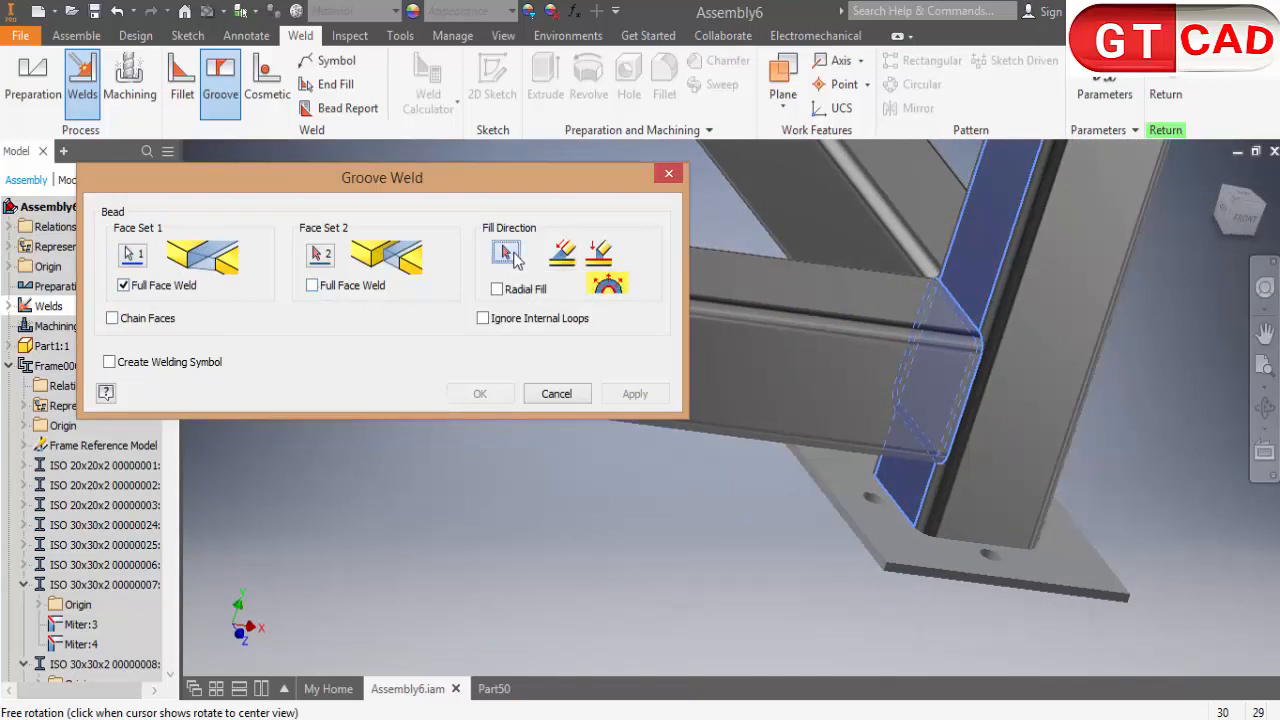
left_click(984, 306)
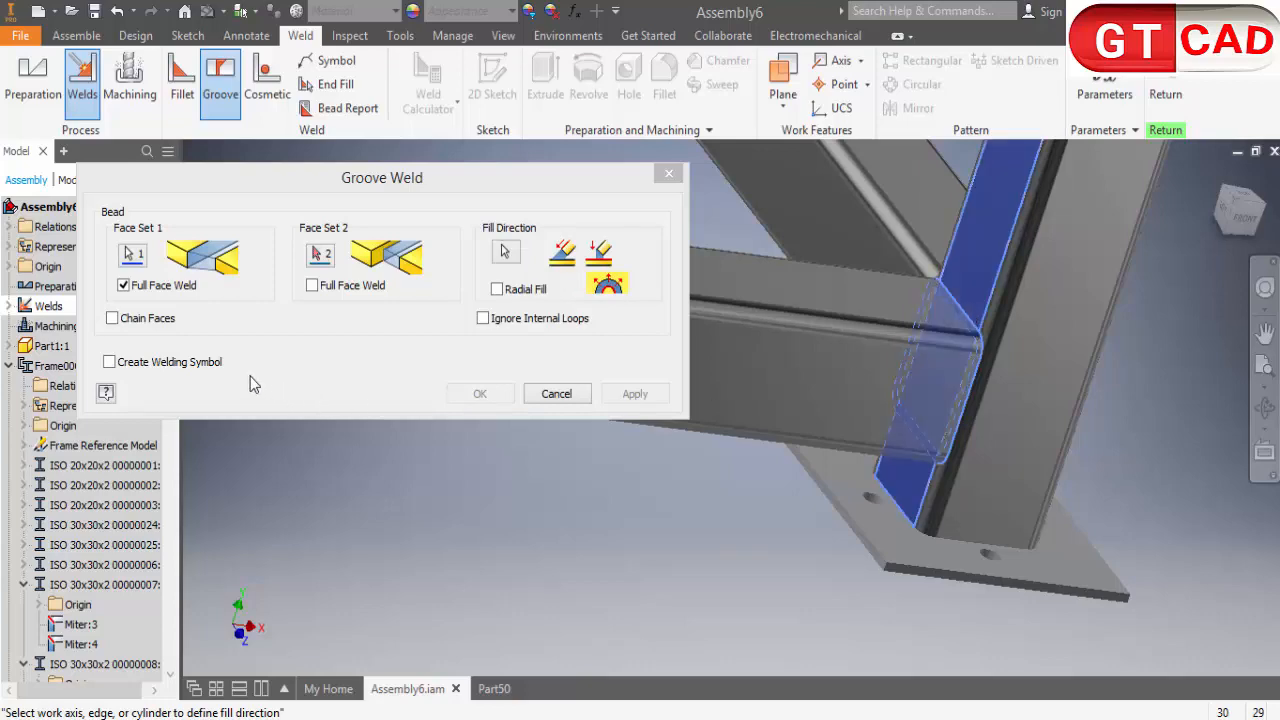
left_click(150, 320)
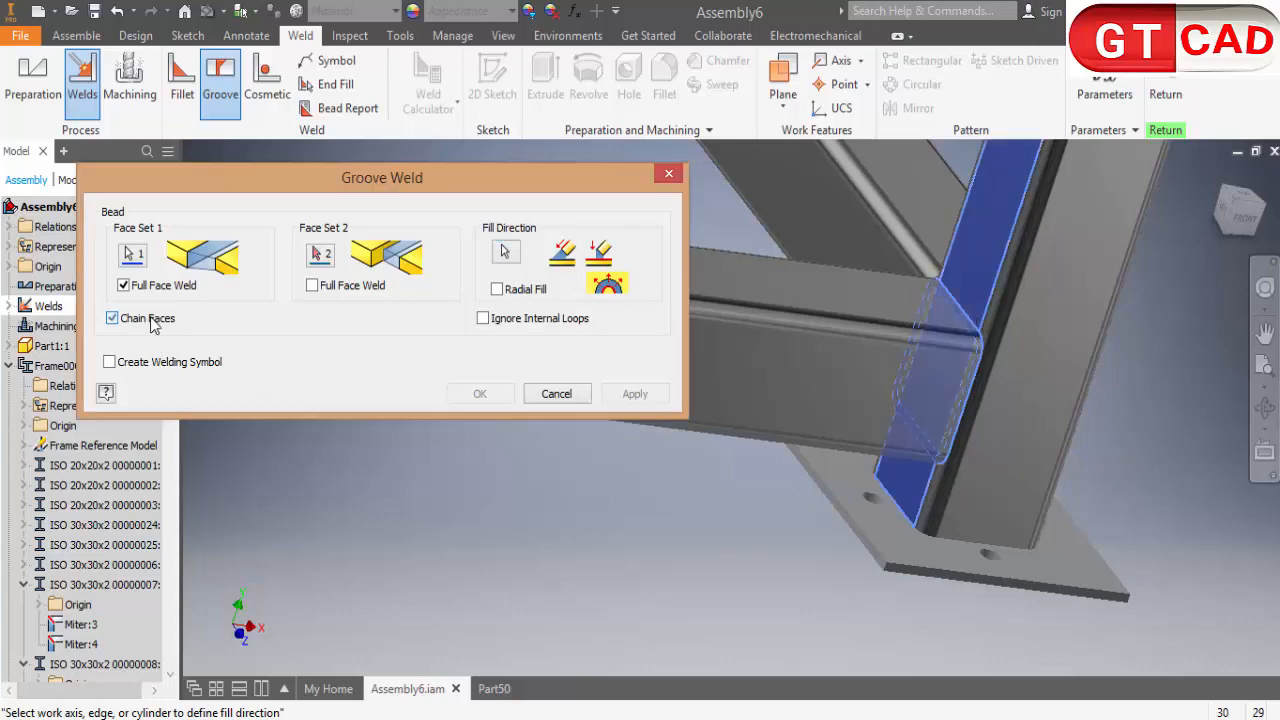
left_click(556, 394)
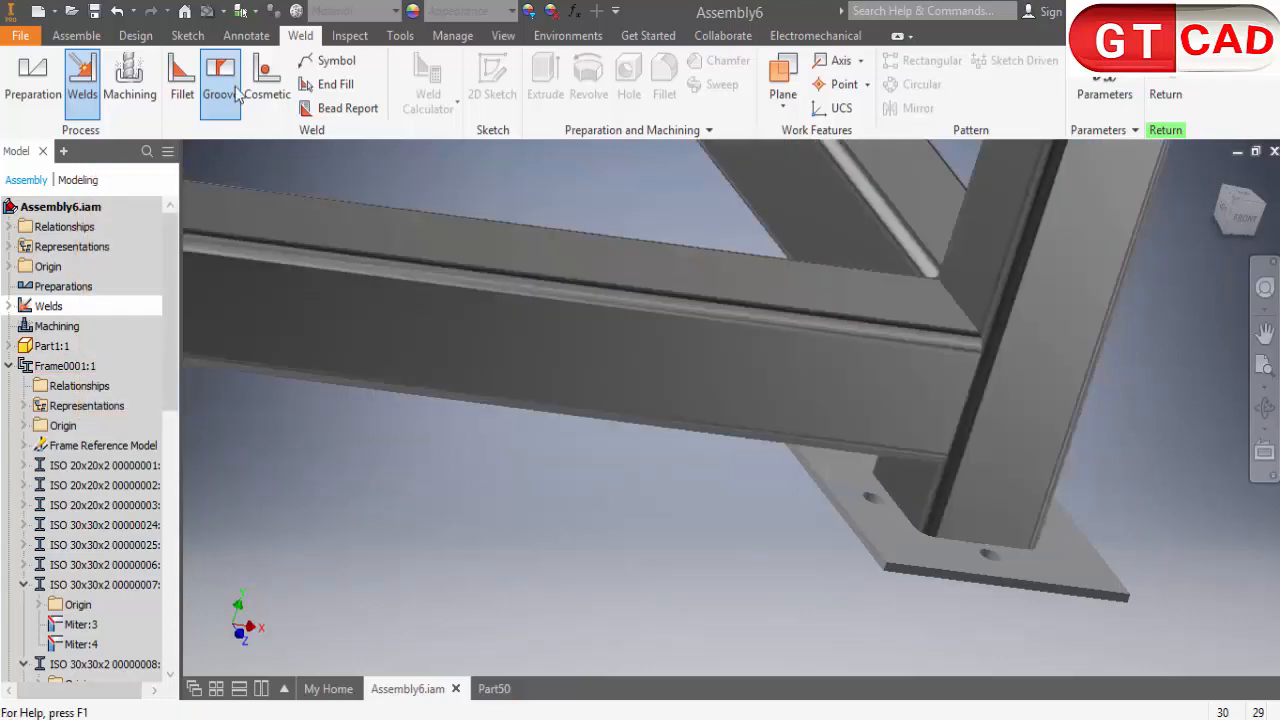
Set up a groove weld from the lower rail's end face to the adjoining leg's outer faces, with chained faces and full-face weld on set 1
left_click(220, 90)
scroll(972, 316, "down", 4)
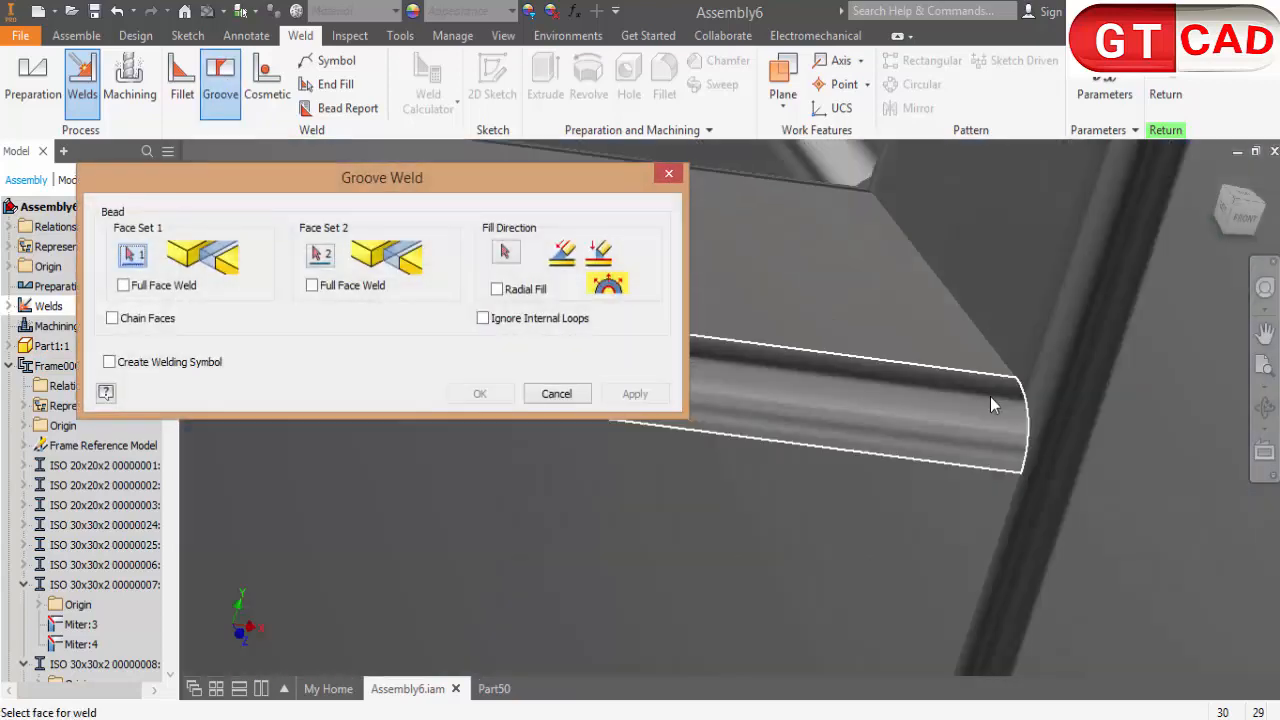
scroll(990, 396, "up", 4)
middle_click_drag(1034, 459, 968, 344, "shift")
scroll(935, 430, "down", 5)
scroll(870, 402, "up", 5)
left_click(112, 318)
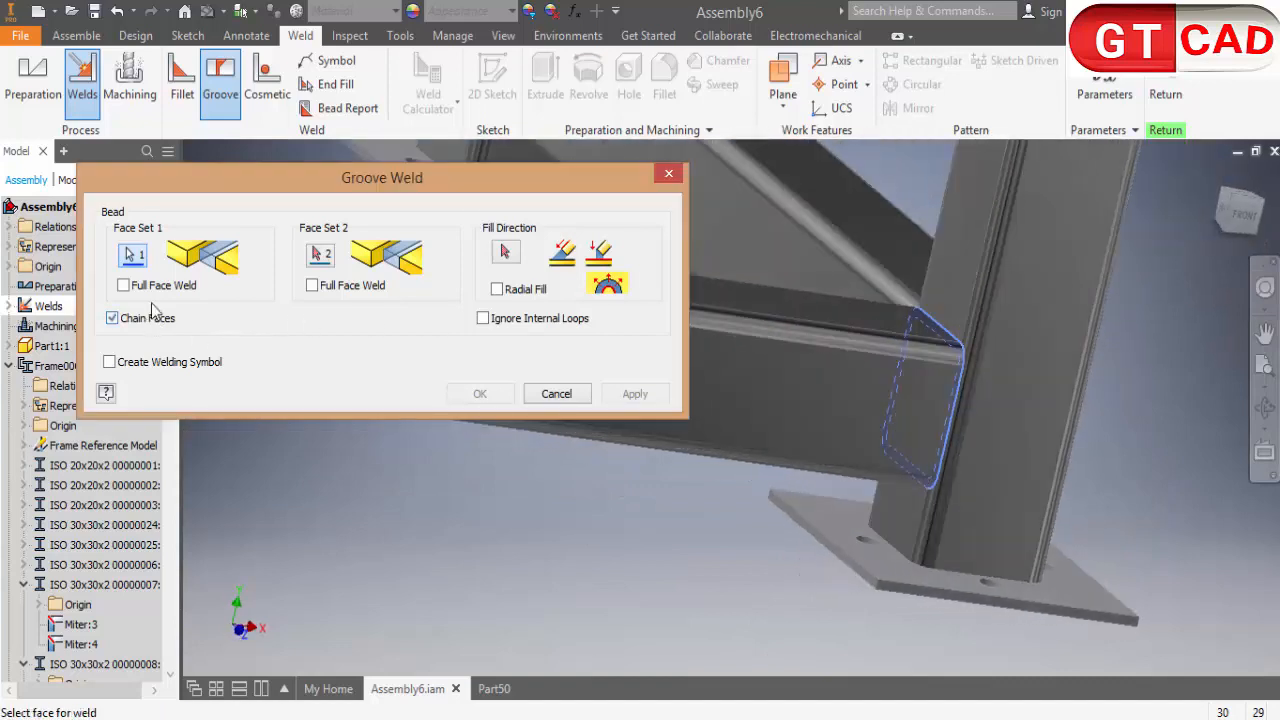
left_click(123, 285)
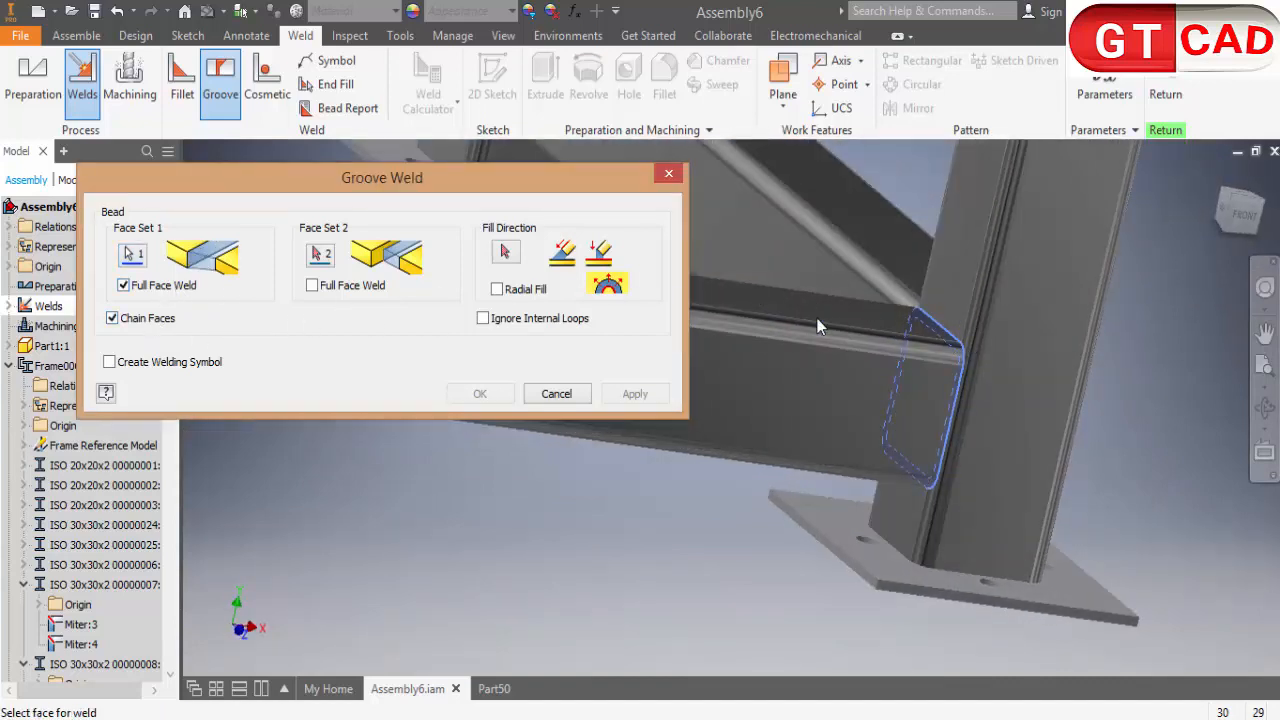
left_click(321, 254)
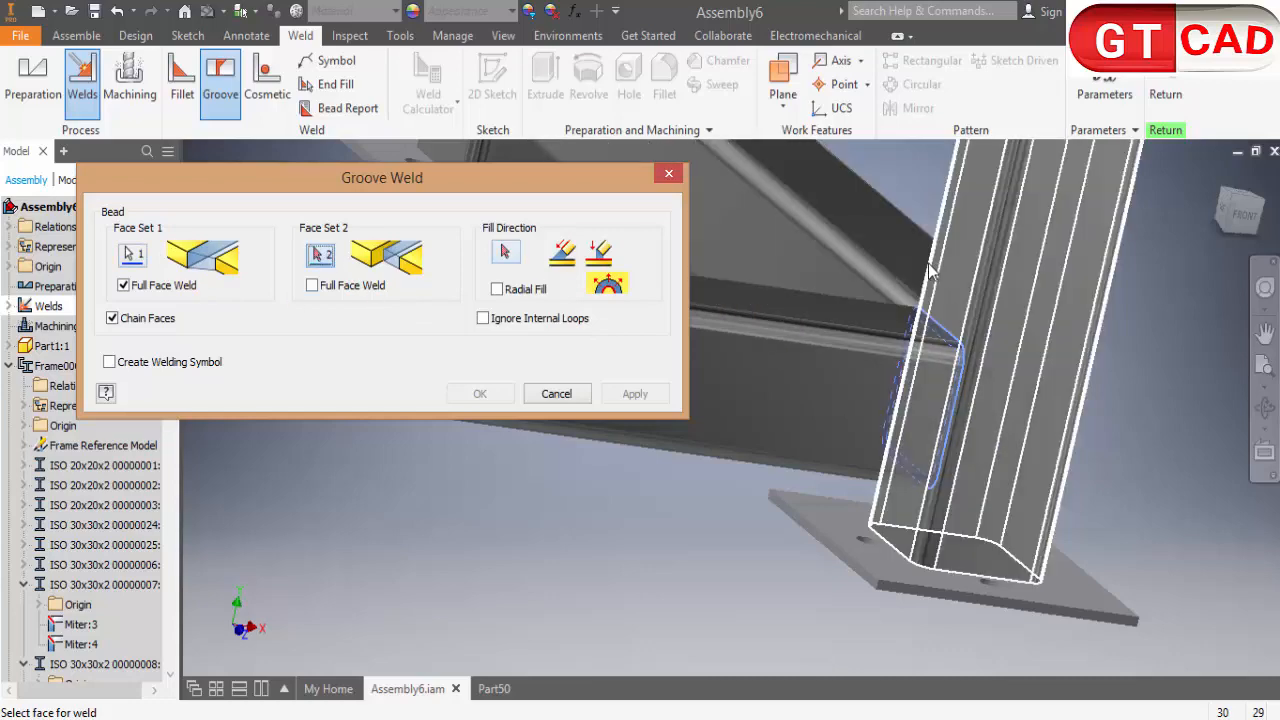
left_click(938, 268)
Try to create the groove weld between the lower rail's end and the leg with full-face weld on both face sets
middle_click_drag(1032, 490, 976, 495, "shift")
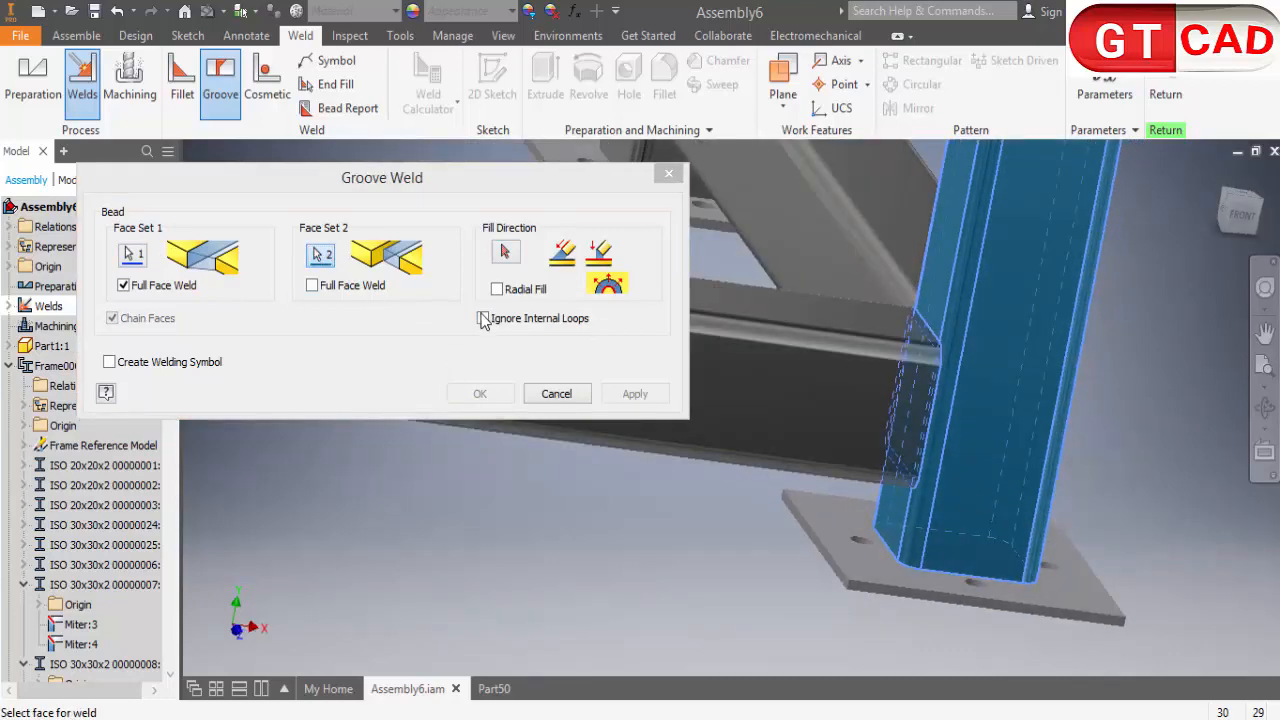
left_click(157, 291)
left_click(157, 291)
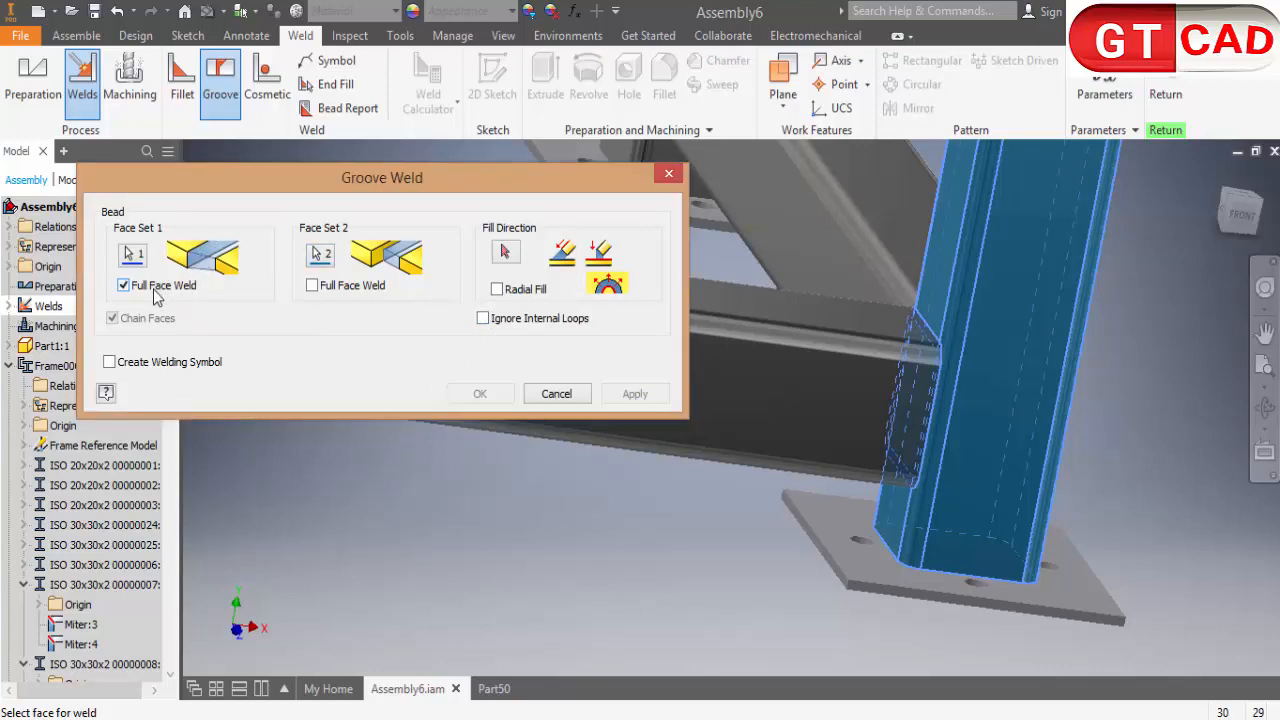
left_click(157, 291)
left_click(157, 293)
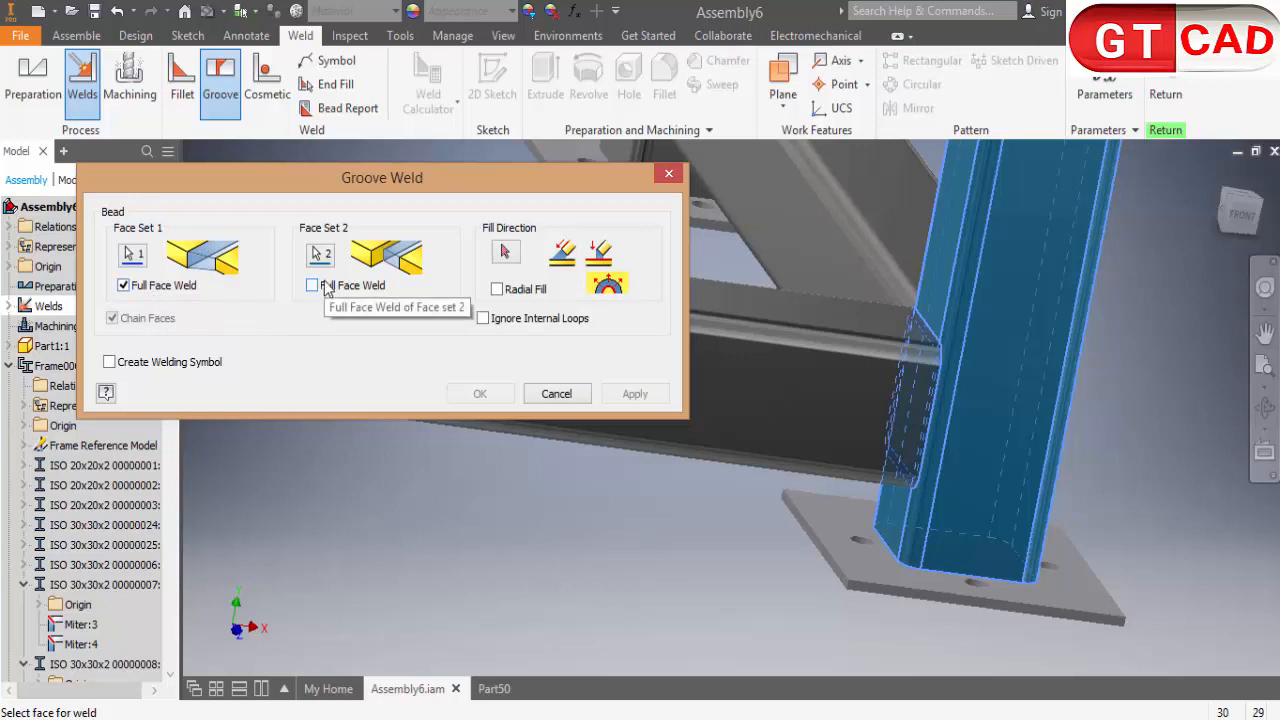
left_click(320, 256)
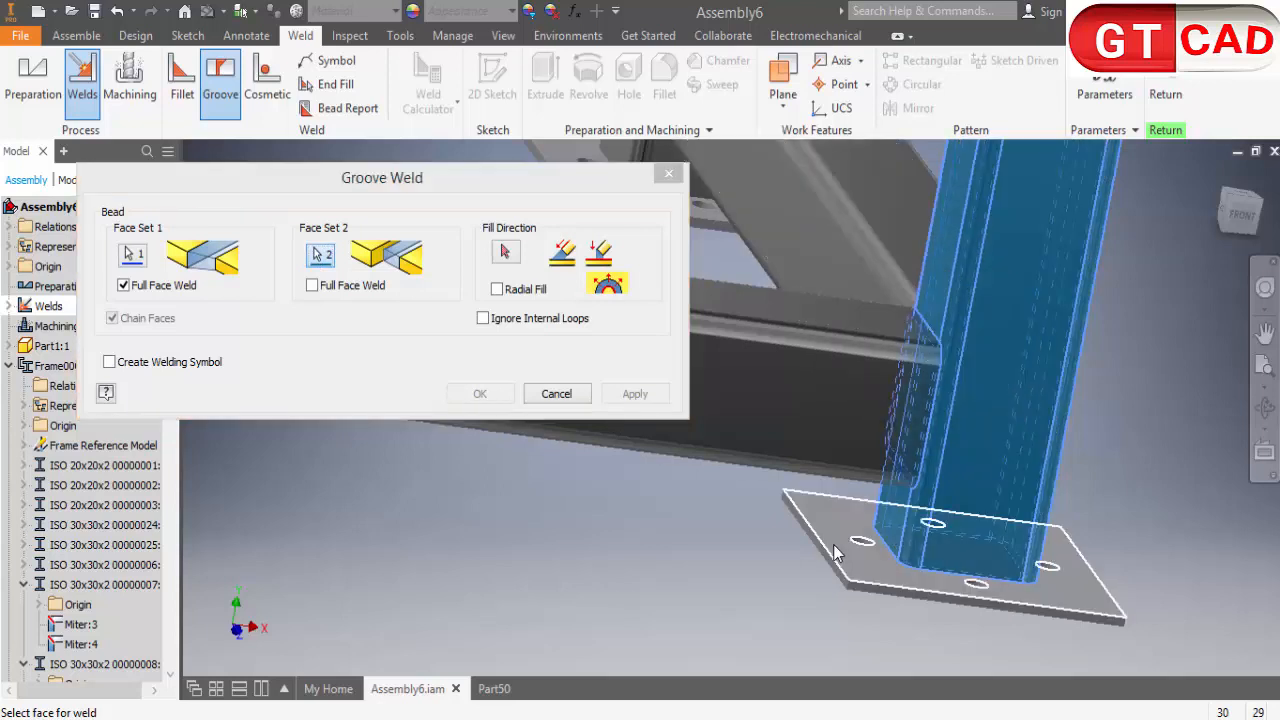
left_click(348, 286)
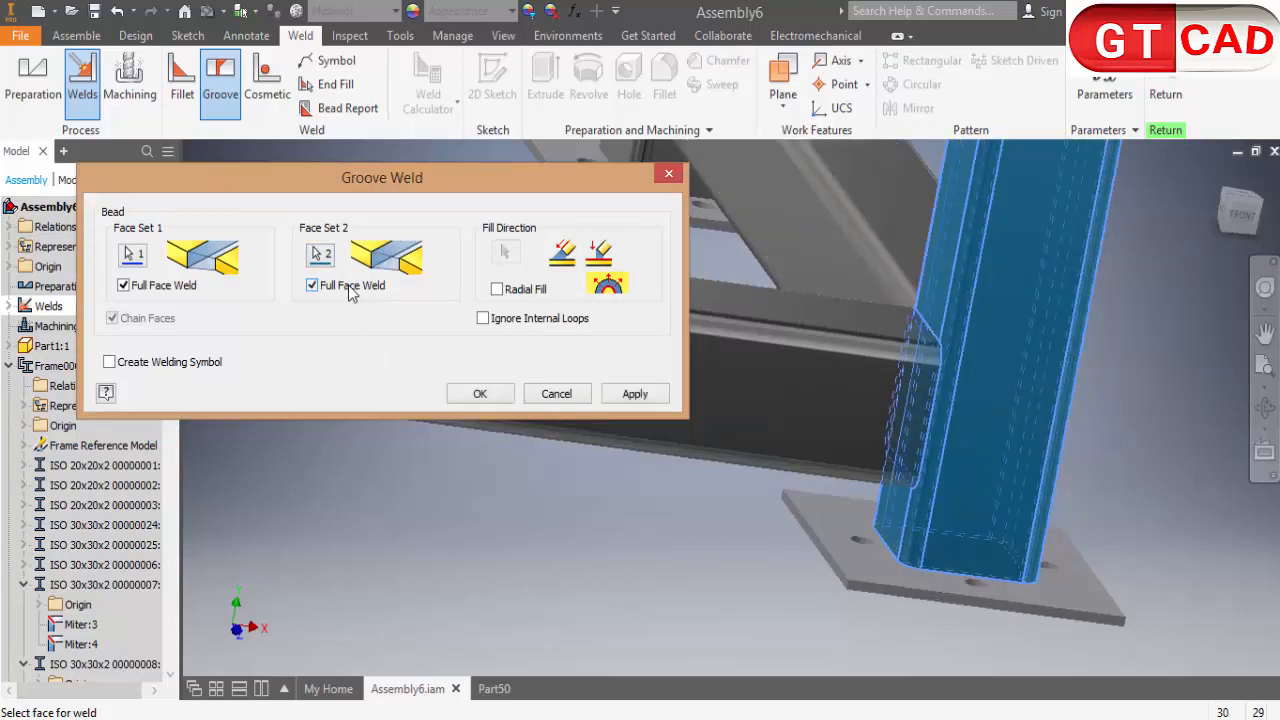
left_click(629, 394)
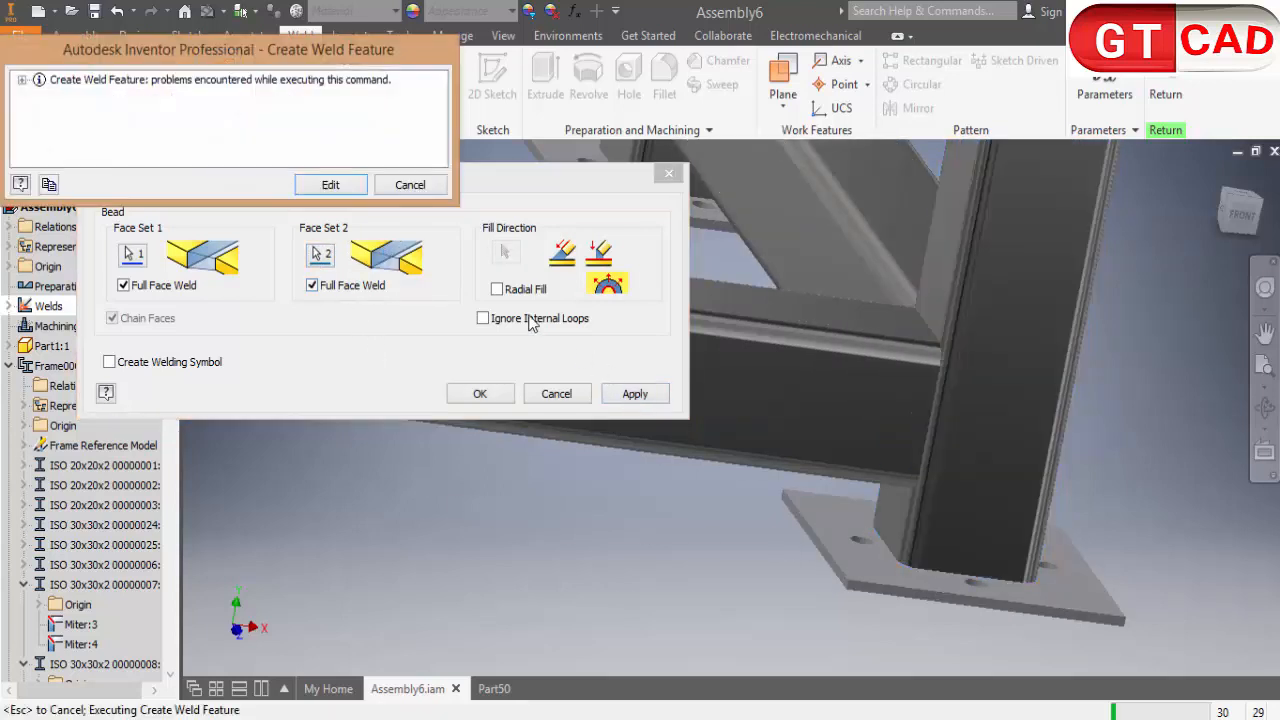
left_click(411, 186)
left_click(557, 393)
Examine the table frame and the corner joint where the leg meets the upper rail
scroll(728, 458, "down", 5)
middle_click_drag(839, 459, 786, 398, "shift")
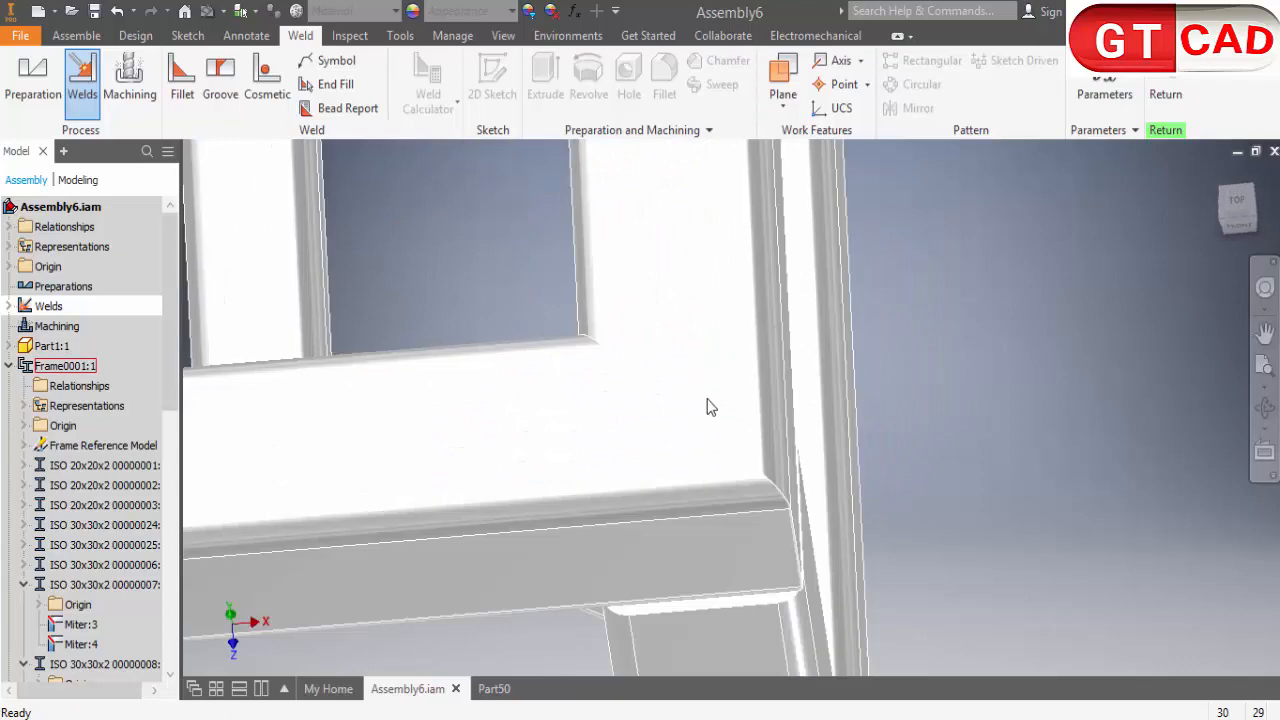
scroll(707, 398, "down", 5)
left_click_drag(707, 398, 773, 383, "shift")
middle_click_drag(773, 383, 738, 336, "shift")
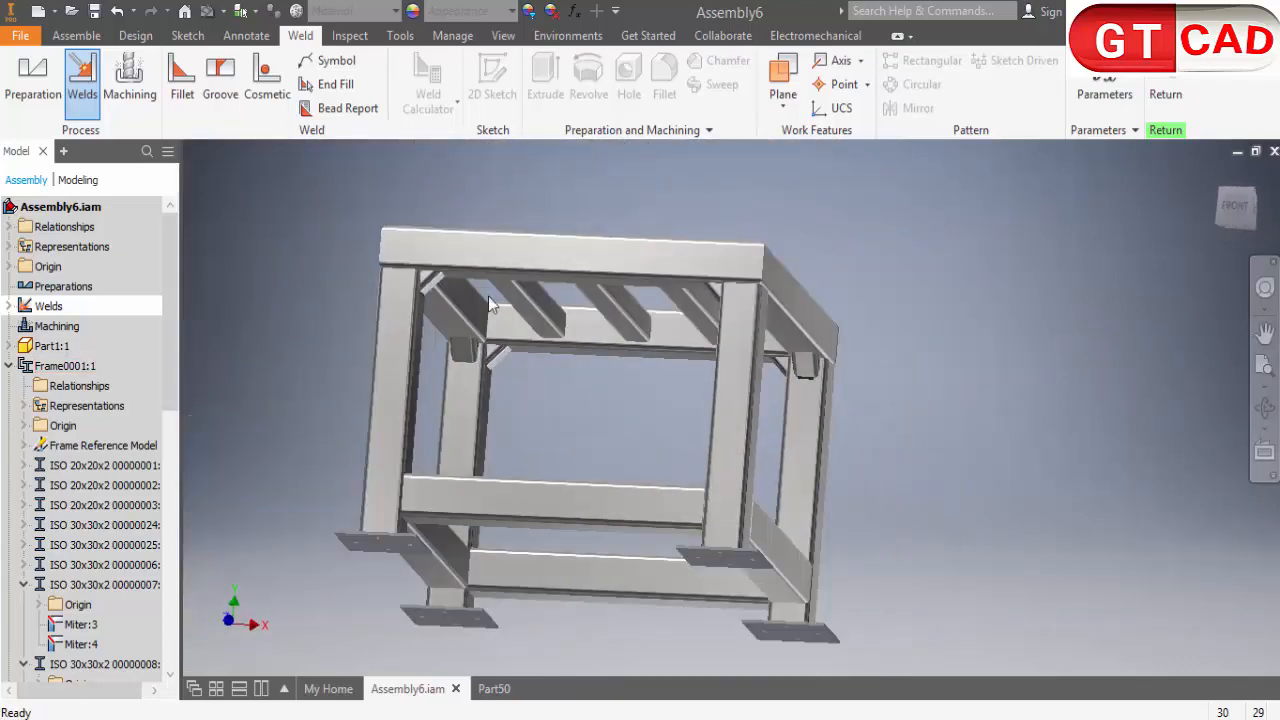
scroll(407, 297, "up", 8)
scroll(452, 341, "down", 5)
middle_click_drag(452, 341, 456, 405, "shift")
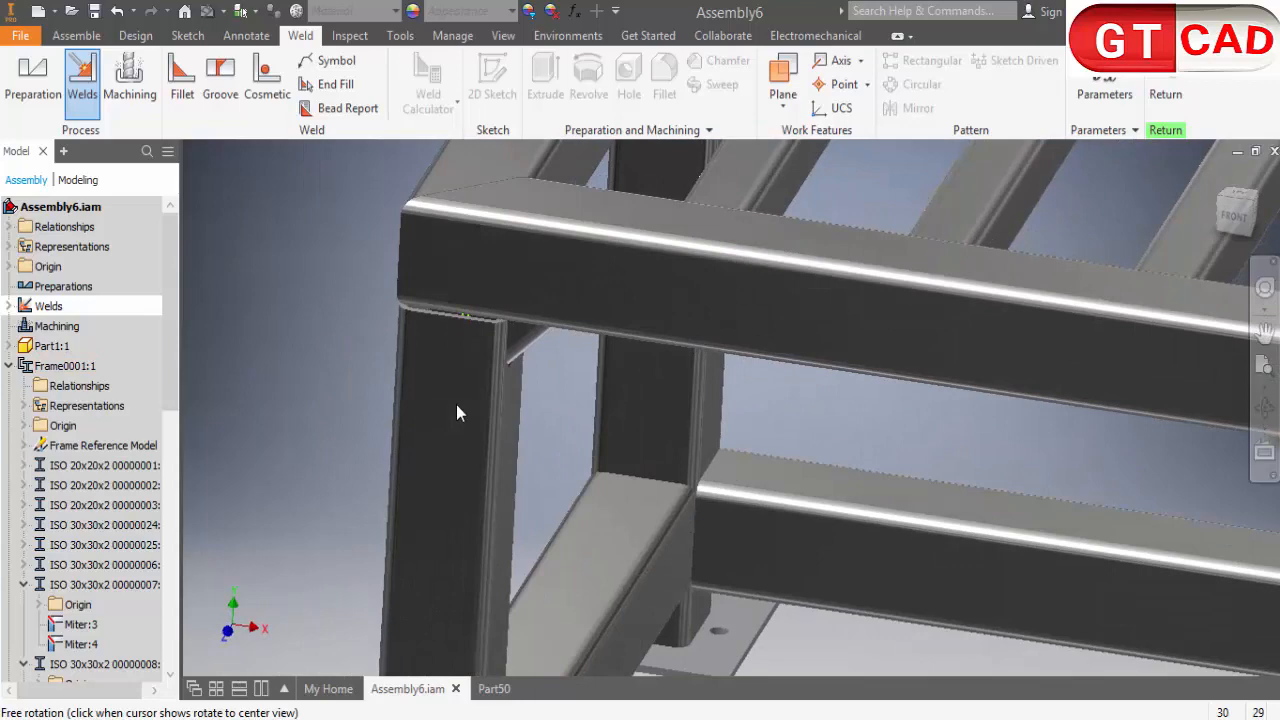
left_click(212, 91)
left_click_drag(470, 193, 149, 200)
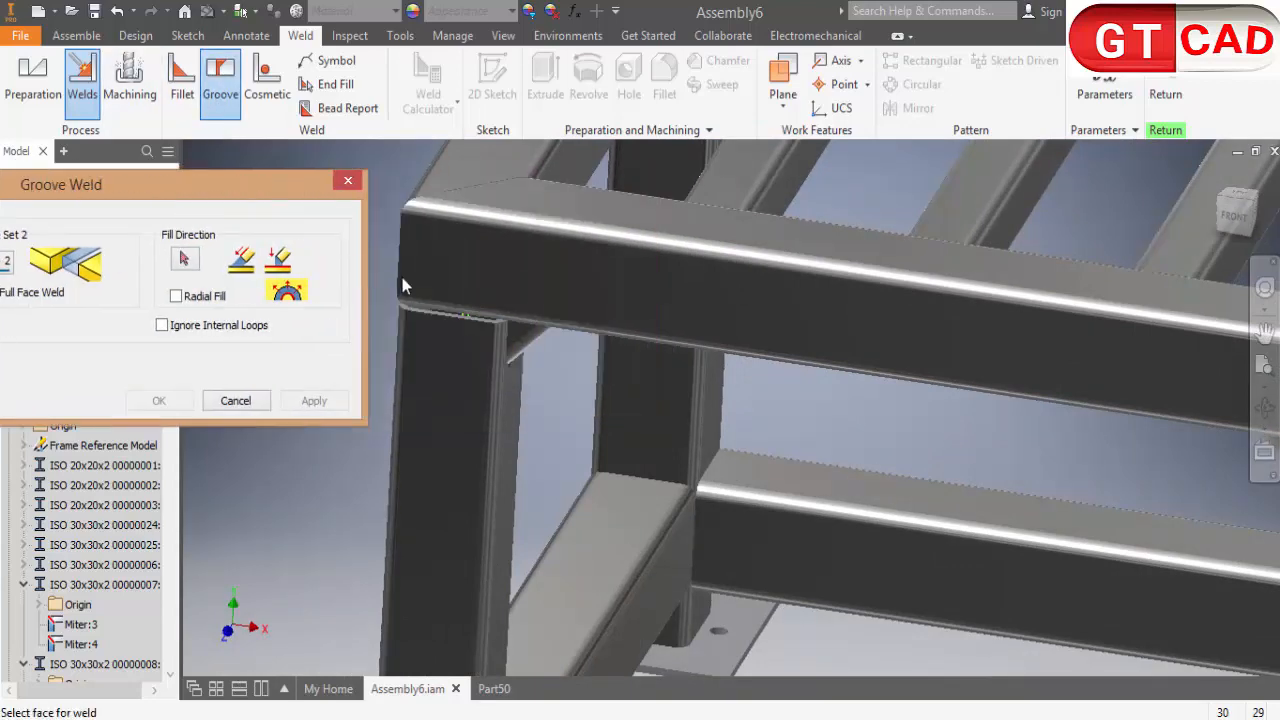
scroll(710, 258, "up", 8)
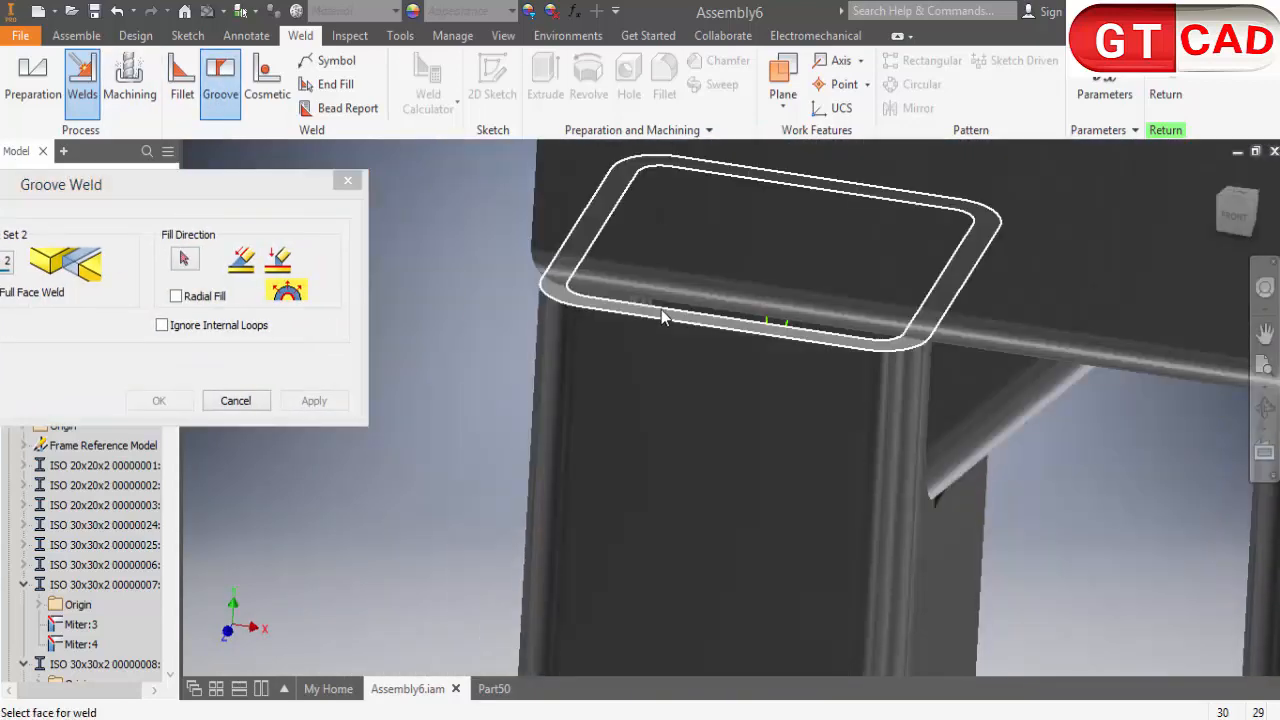
left_click(661, 312)
left_click_drag(253, 193, 557, 162)
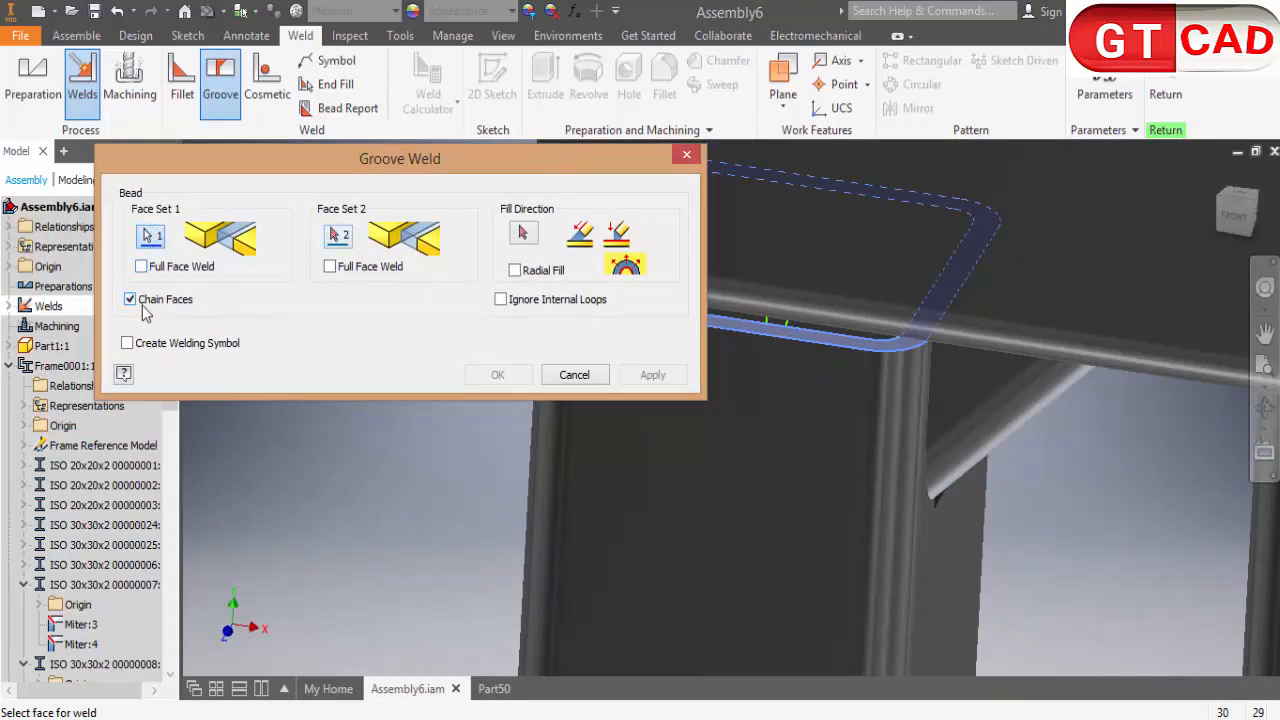
middle_click_drag(844, 455, 872, 416)
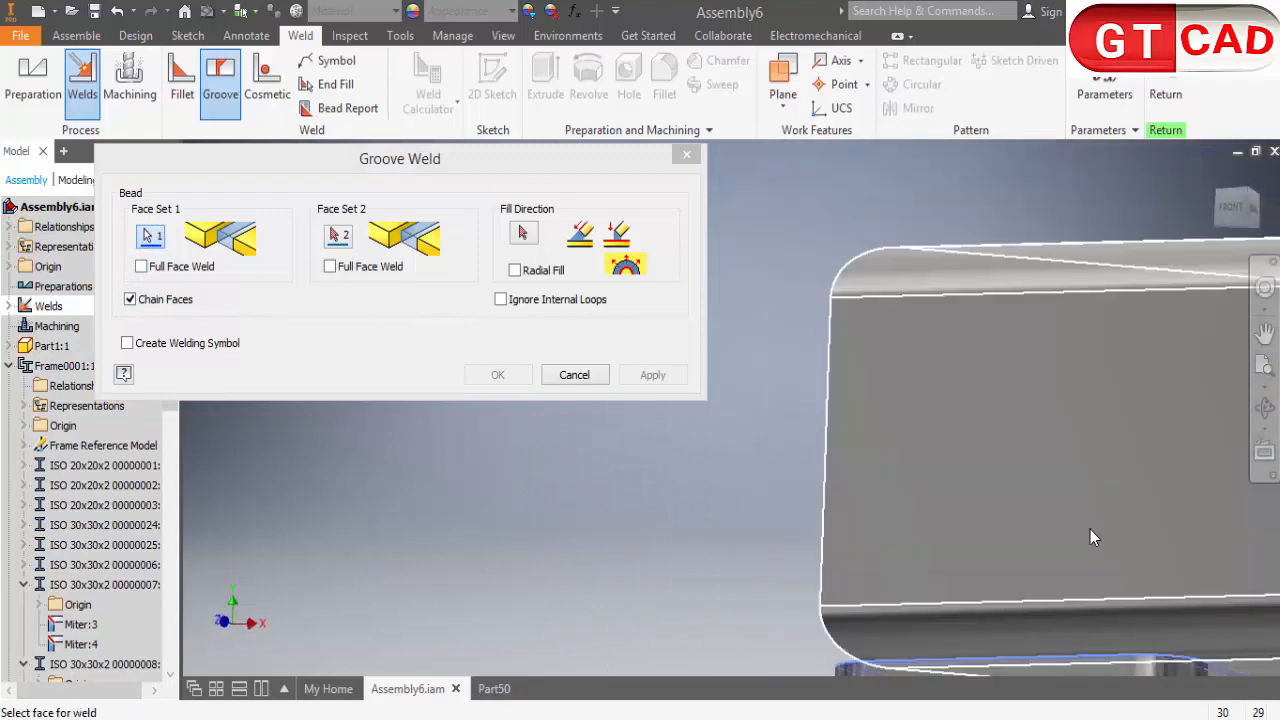
middle_click_drag(1090, 530, 694, 263, "shift")
left_click(938, 522)
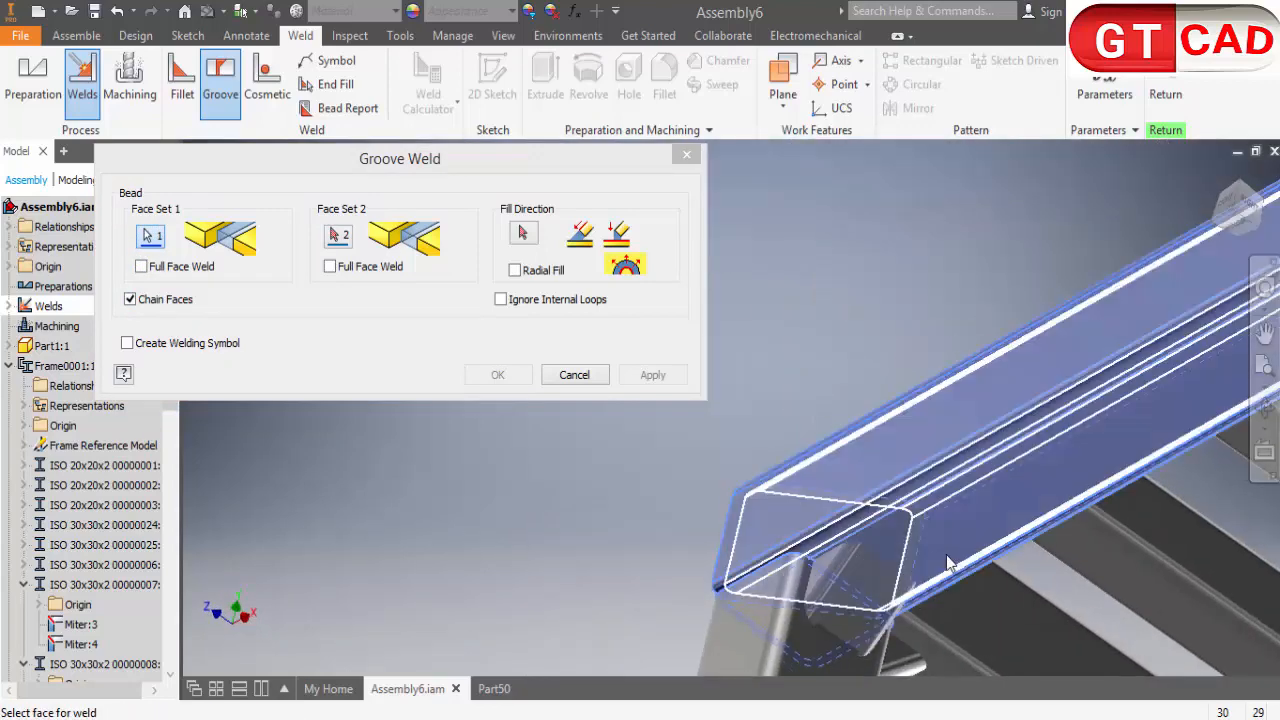
middle_click_drag(948, 563, 652, 479, "shift")
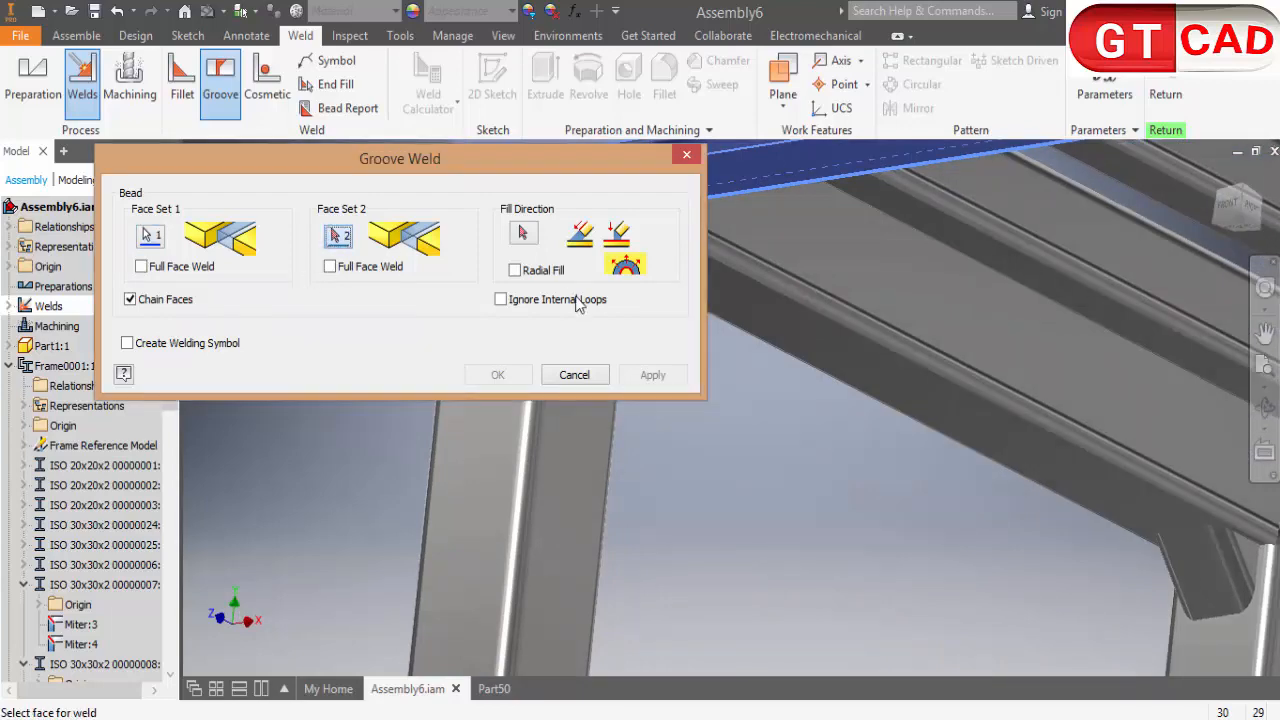
left_click(806, 152)
middle_click_drag(806, 180, 983, 457)
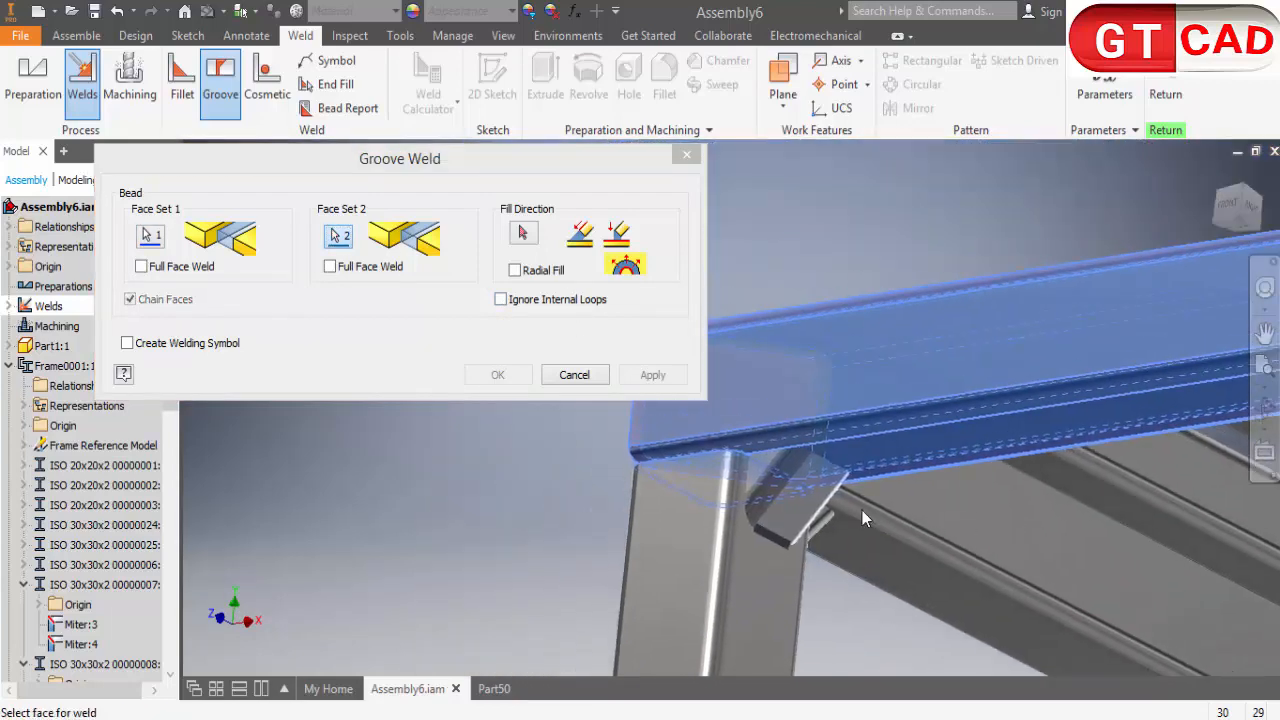
left_click(571, 375)
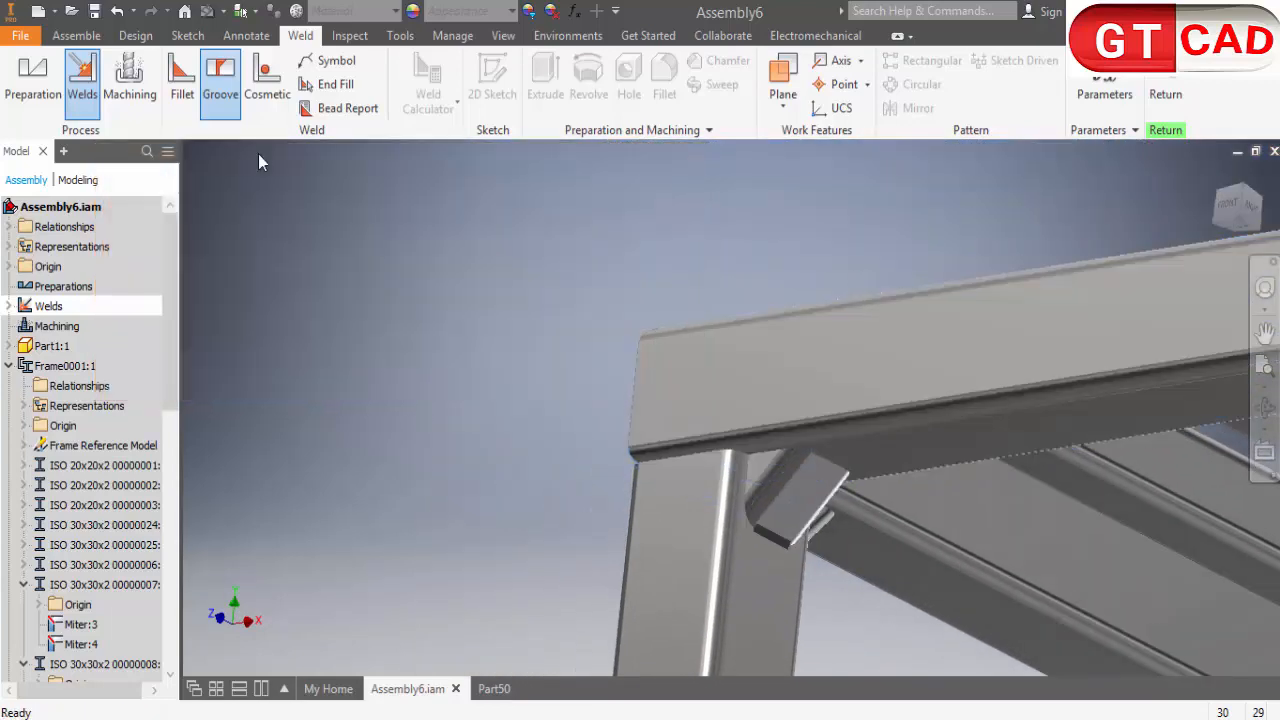
Set up a groove weld with the leg's top end face as face set 1 and the upper rail's underside as face set 2
left_click(226, 89)
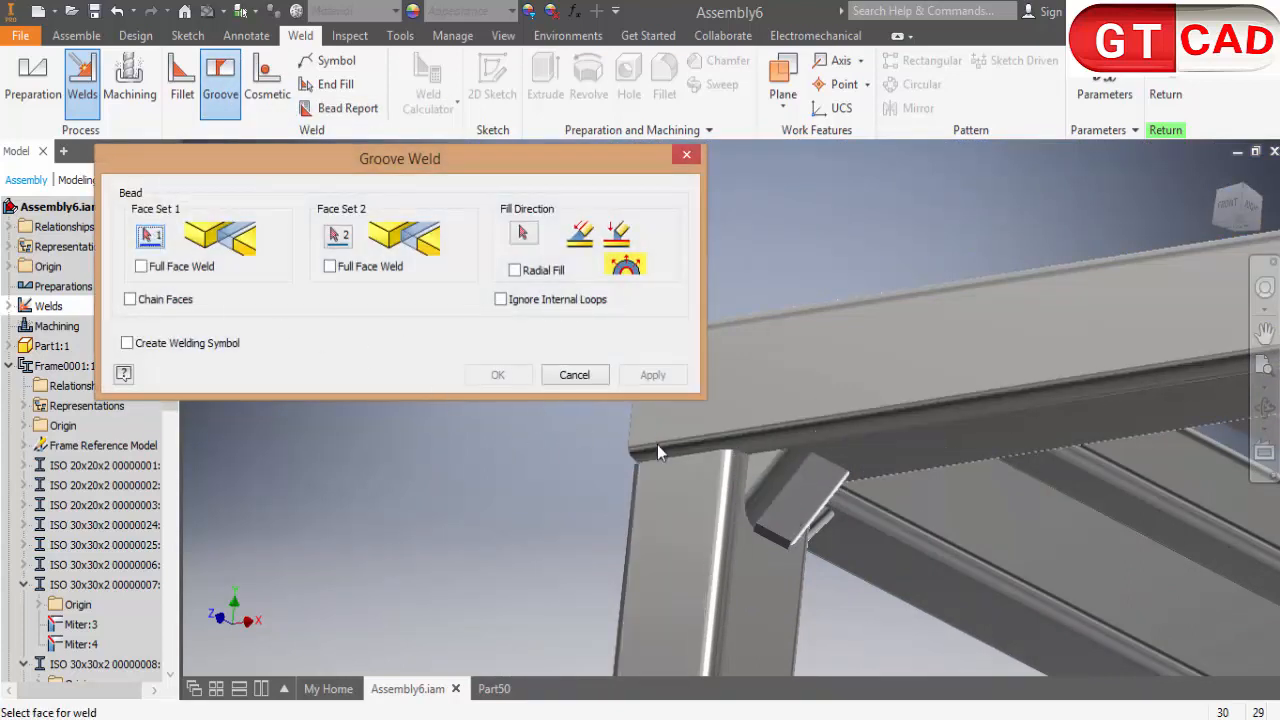
scroll(759, 463, "down", 2)
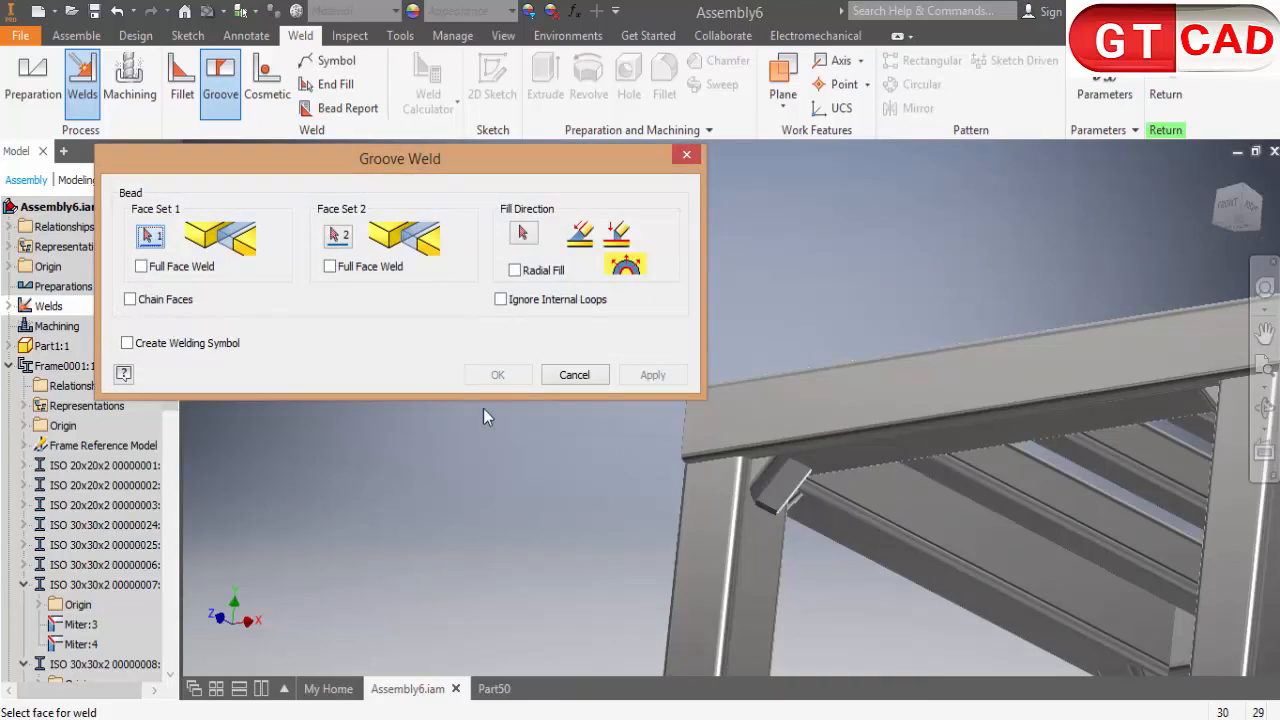
scroll(816, 500, "down", 3)
middle_click_drag(816, 503, 749, 388, "shift")
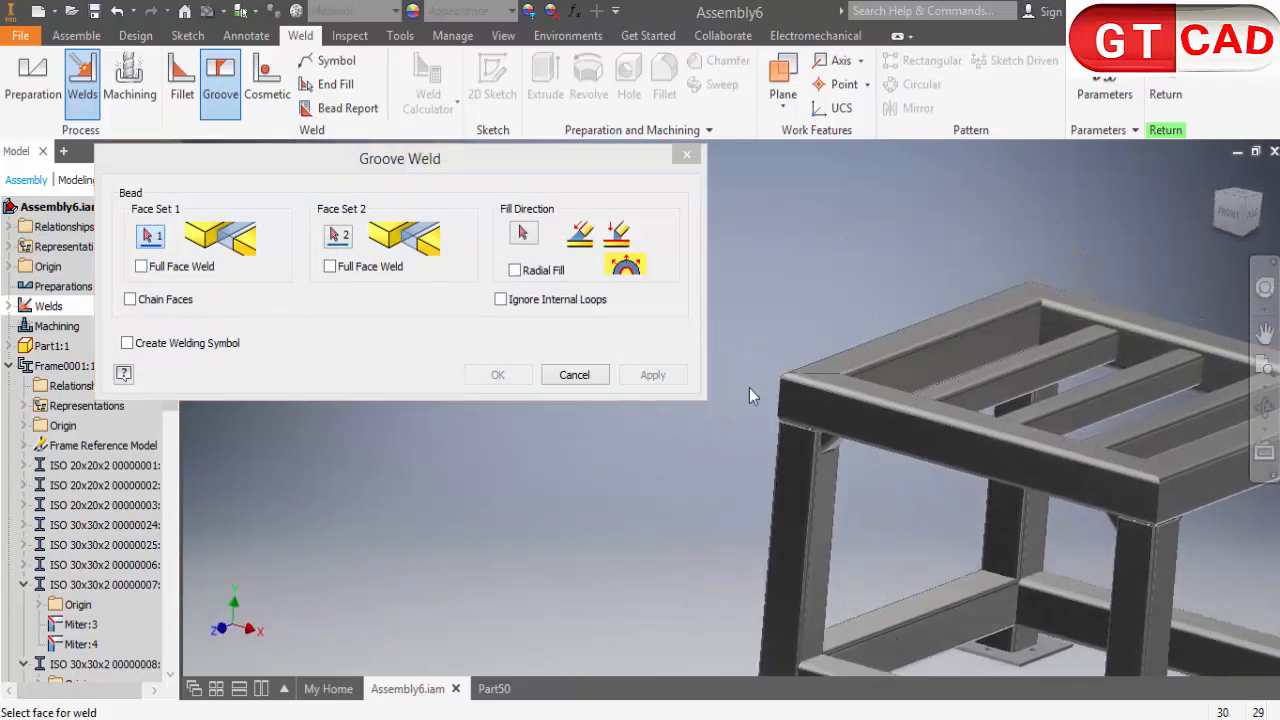
scroll(772, 416, "up", 3)
scroll(790, 443, "up", 4)
left_click(787, 442)
scroll(794, 473, "down", 5)
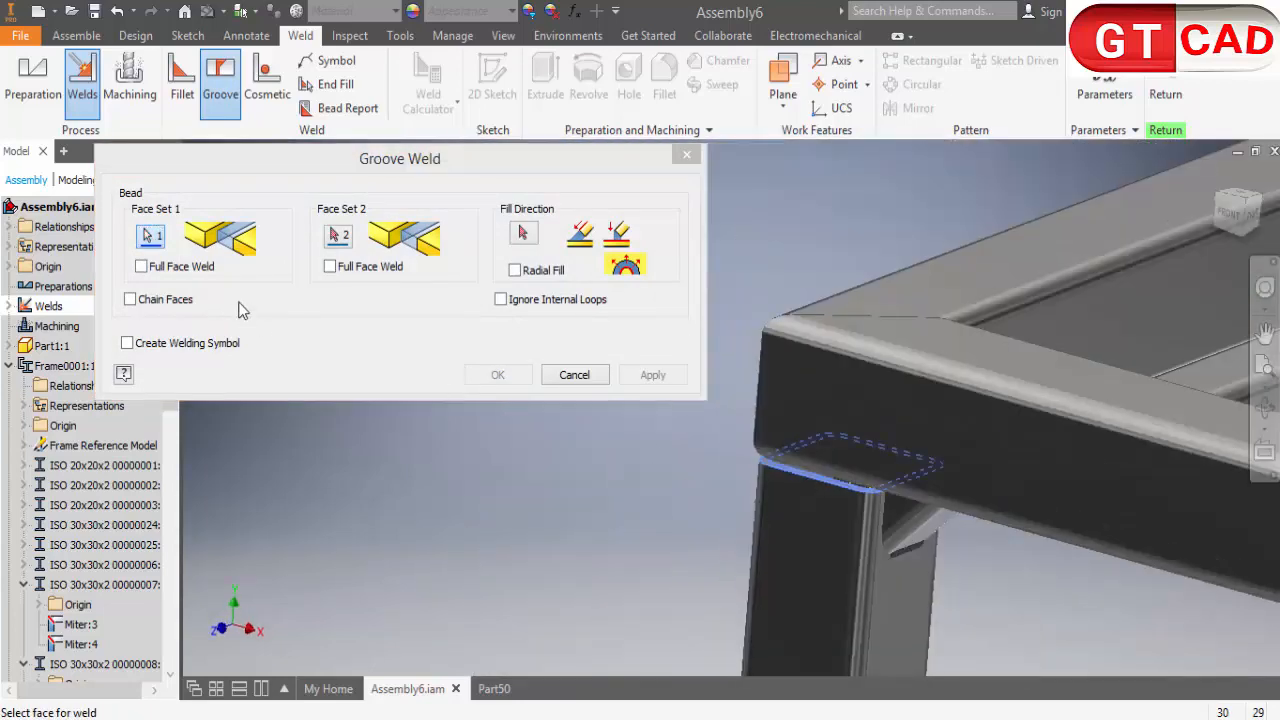
left_click(333, 241)
scroll(811, 504, "down", 5)
middle_click_drag(811, 505, 796, 318, "shift")
left_click(804, 474)
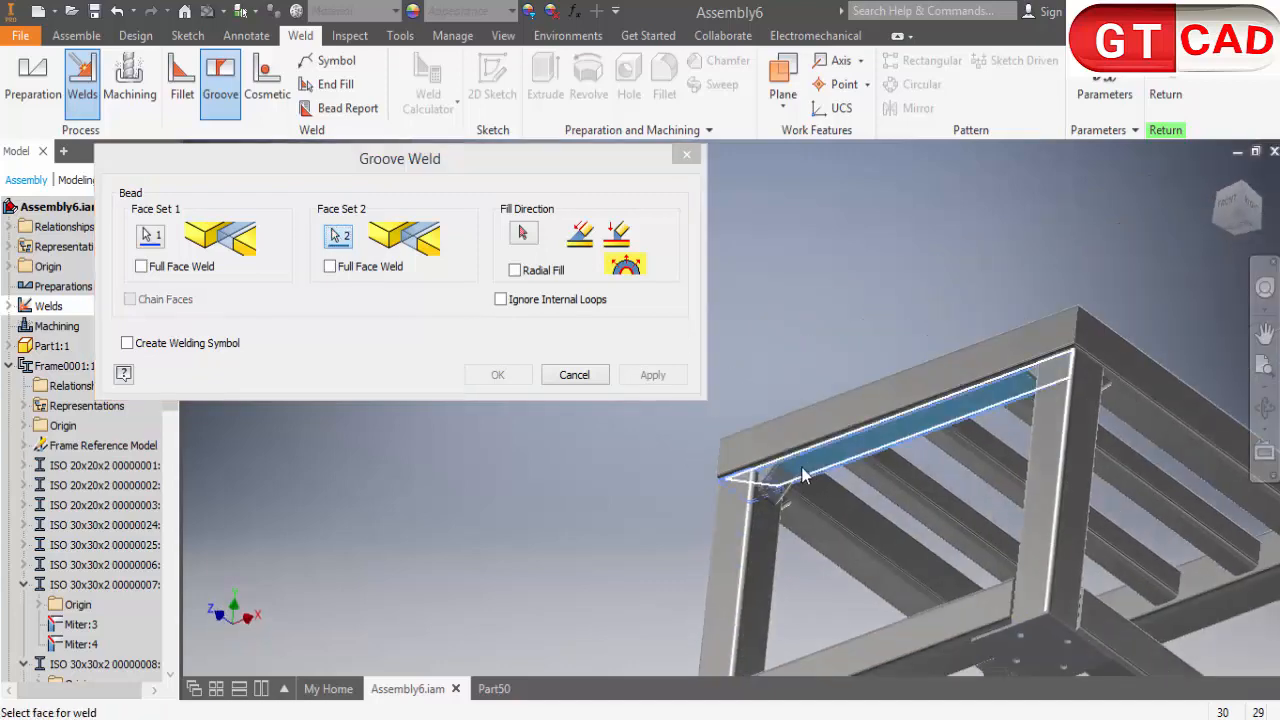
Enable full-face weld for the leg's end face and radial fill for the groove weld
middle_click_drag(753, 477, 785, 531, "shift")
middle_click_drag(540, 430, 1017, 605)
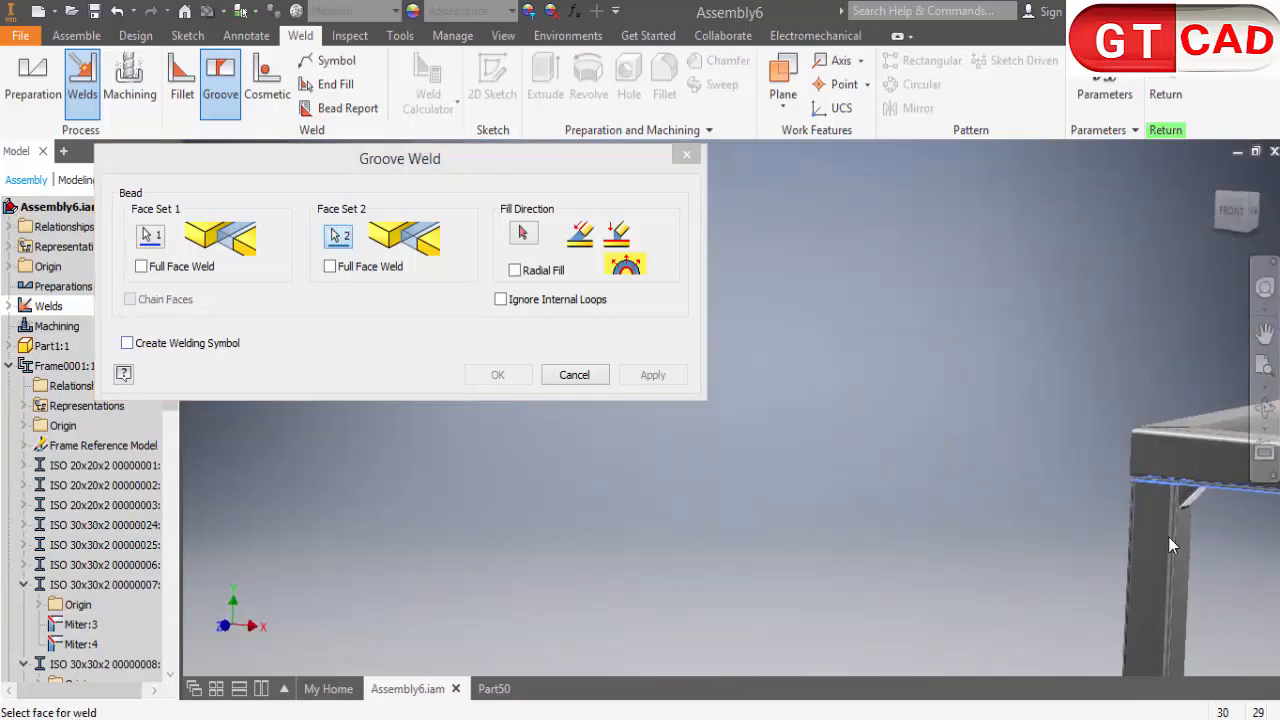
middle_click_drag(1168, 536, 736, 331)
left_click(208, 267)
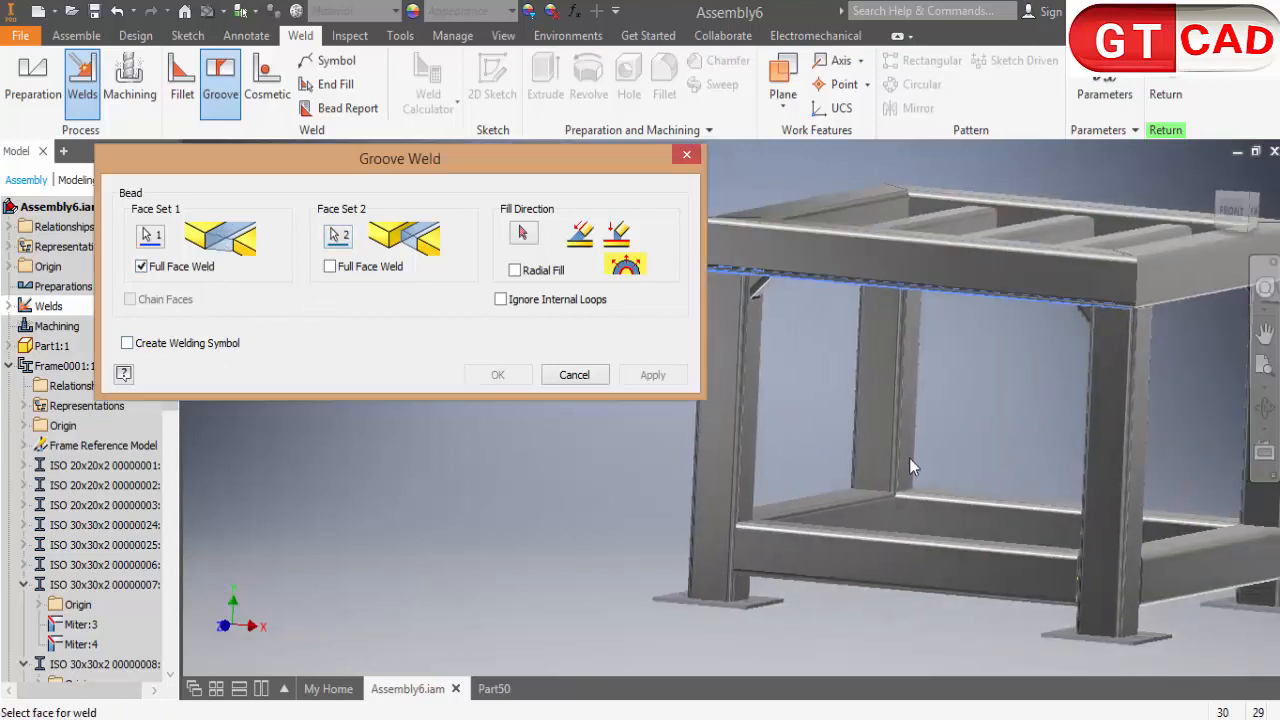
middle_click_drag(909, 458, 990, 500)
scroll(990, 500, "up", 2)
scroll(867, 387, "down", 5)
middle_click_drag(907, 460, 519, 274, "shift")
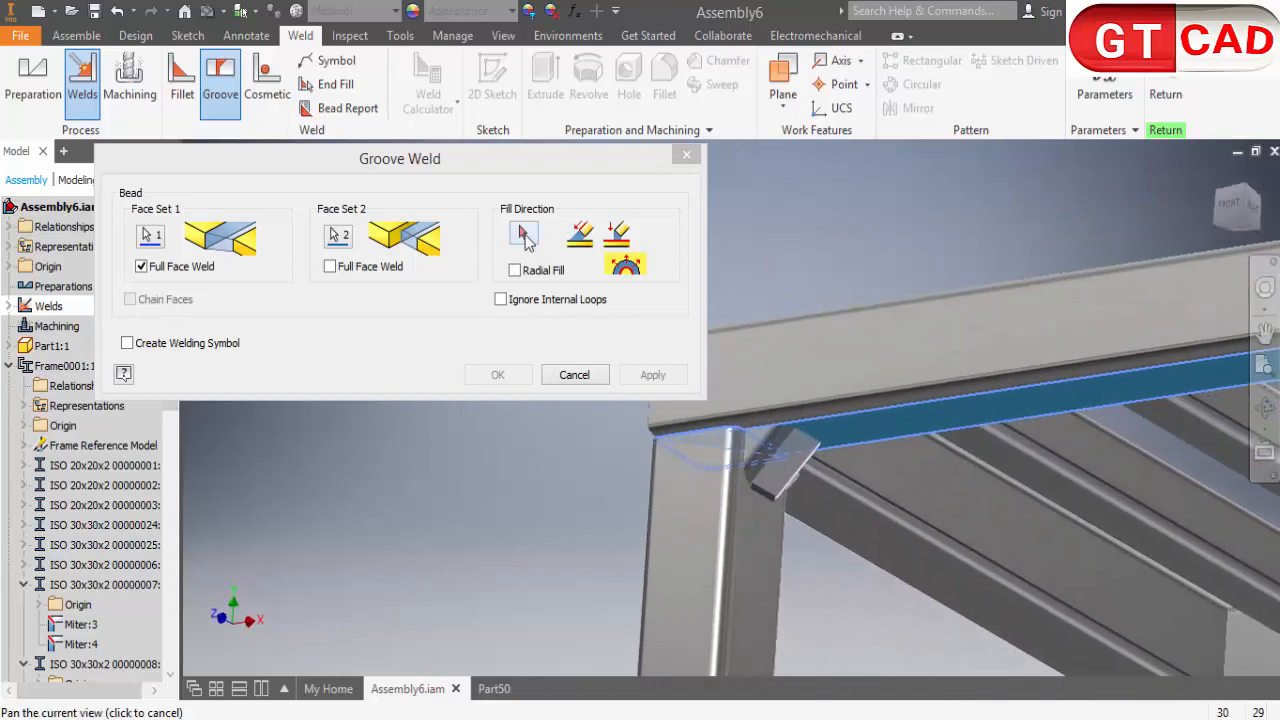
left_click(506, 274)
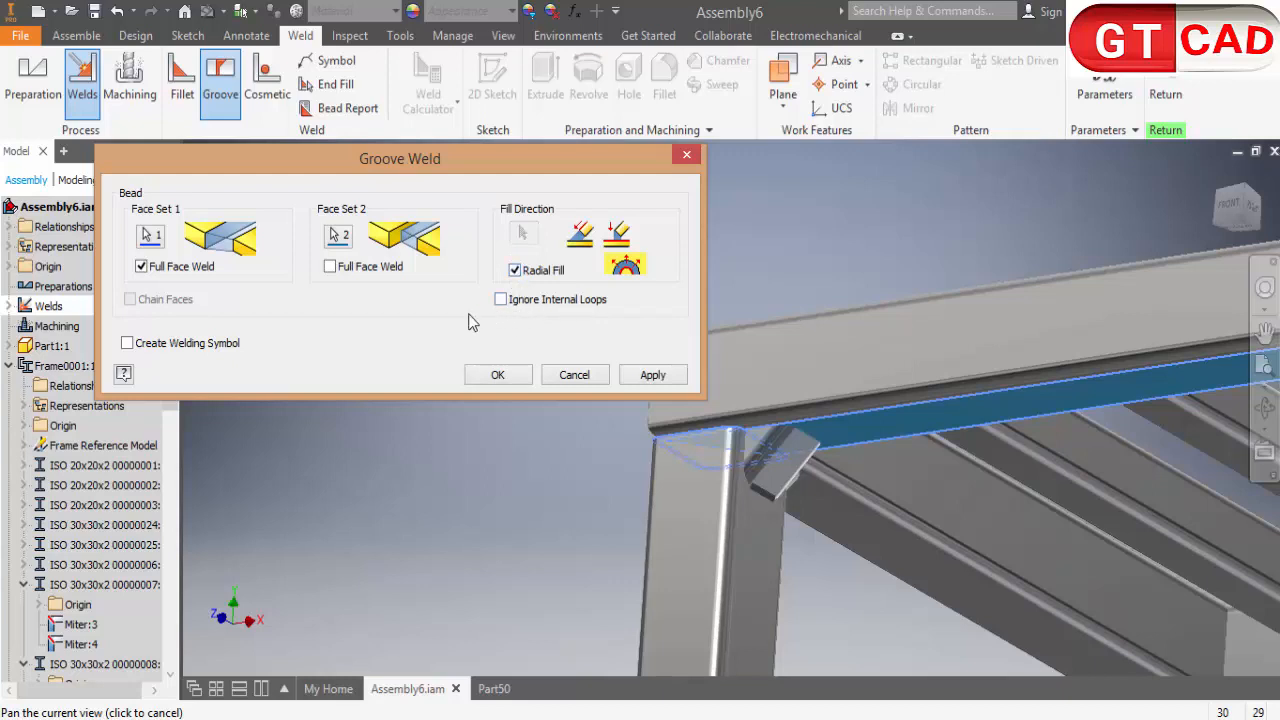
Try to create the radial-fill groove weld, switching full-face weld on for face set 2, off for both sets, and ignoring internal loops
left_click(343, 270)
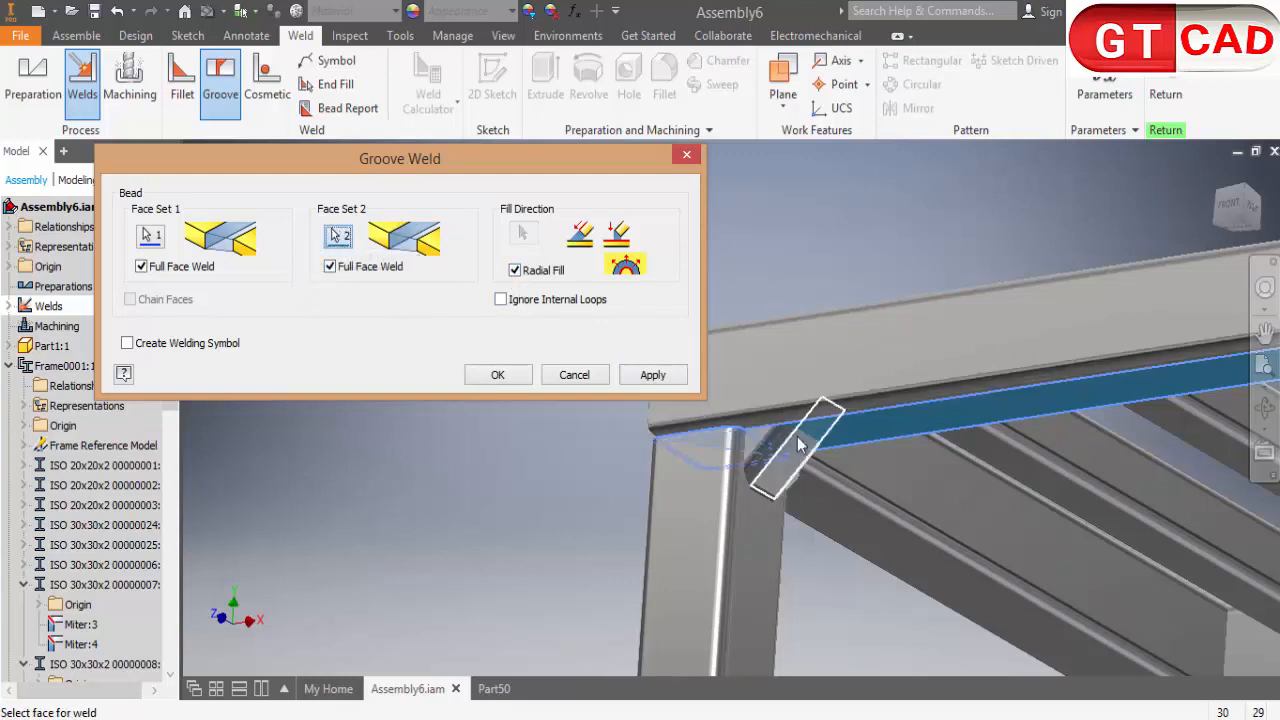
left_click(848, 434)
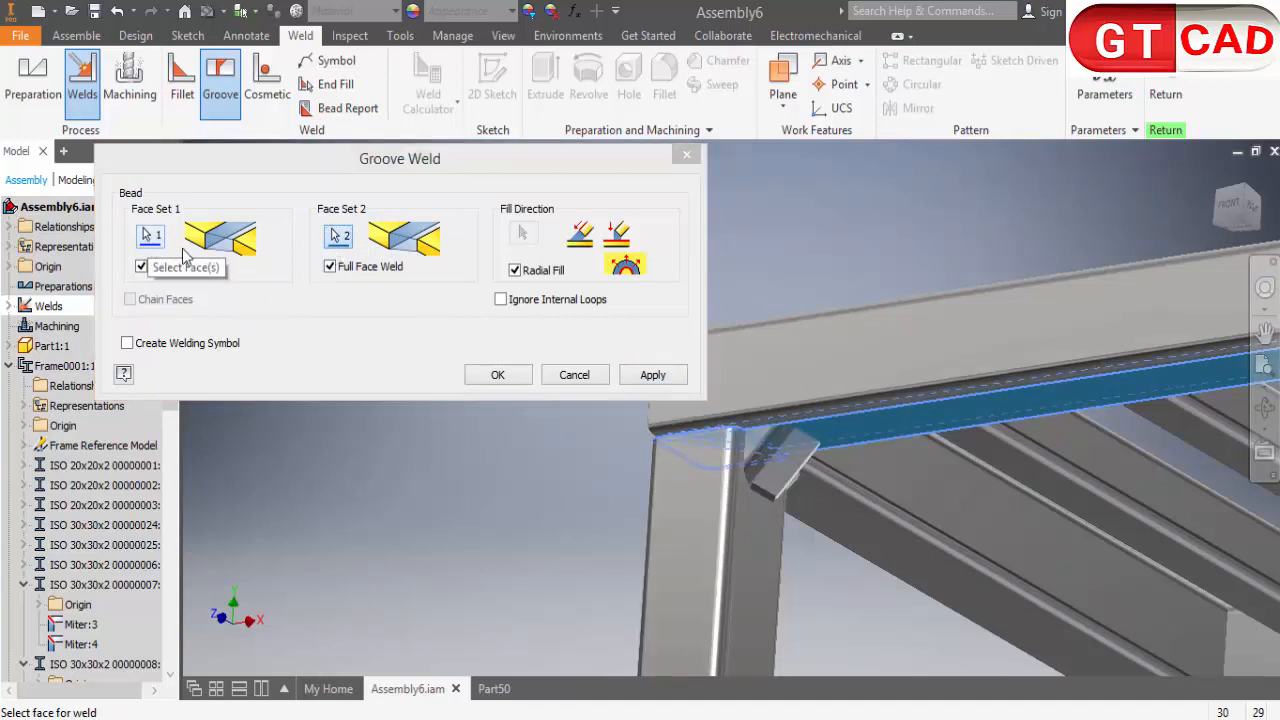
left_click(330, 268)
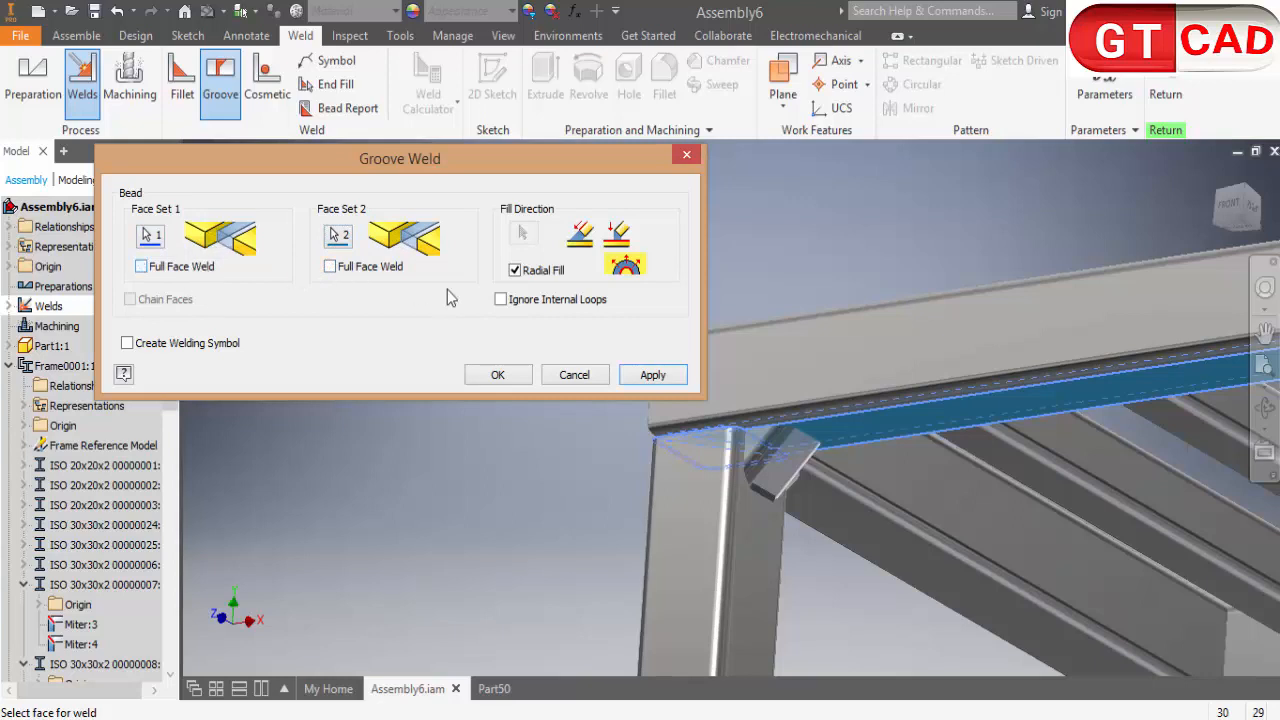
left_click(534, 301)
key("Return")
scroll(637, 335, "down", 3)
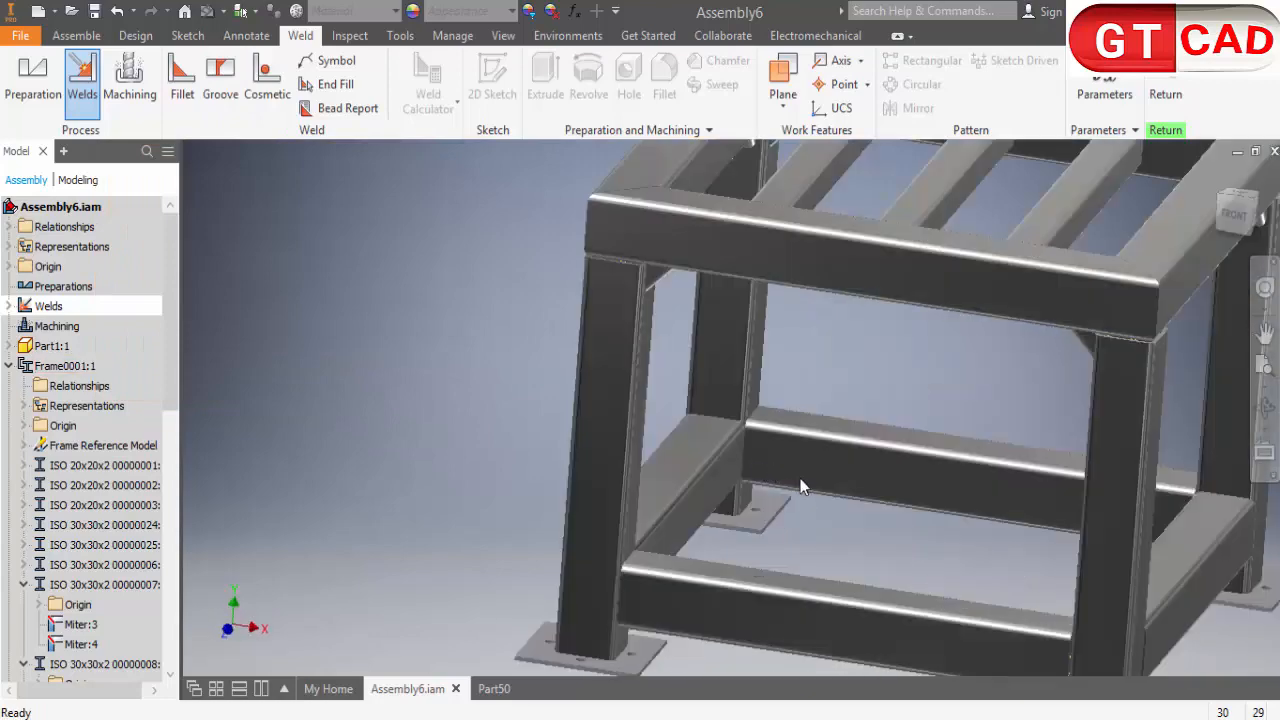
middle_click_drag(862, 636, 695, 536)
middle_click_drag(738, 622, 685, 629, "shift")
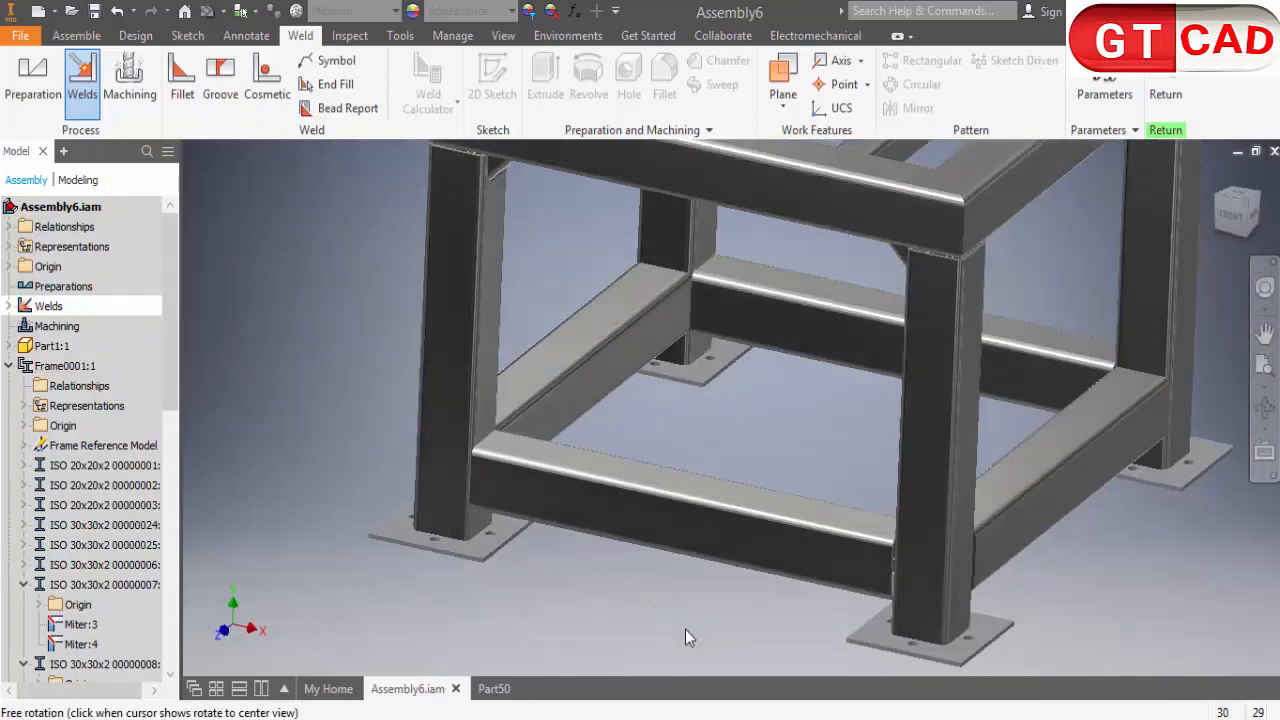
Add a 1 mm fillet weld between the leg's flat side face and the base plate's upper face
left_click(182, 78)
scroll(474, 562, "up", 5)
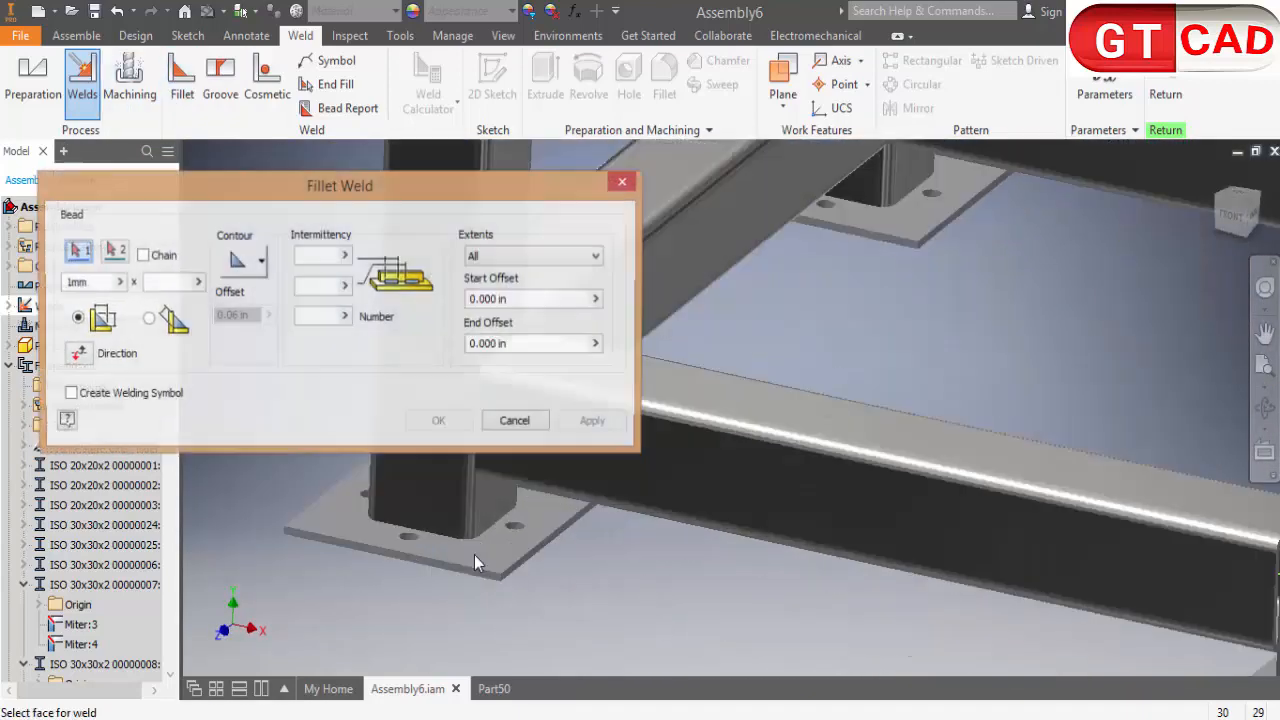
scroll(474, 555, "up", 3)
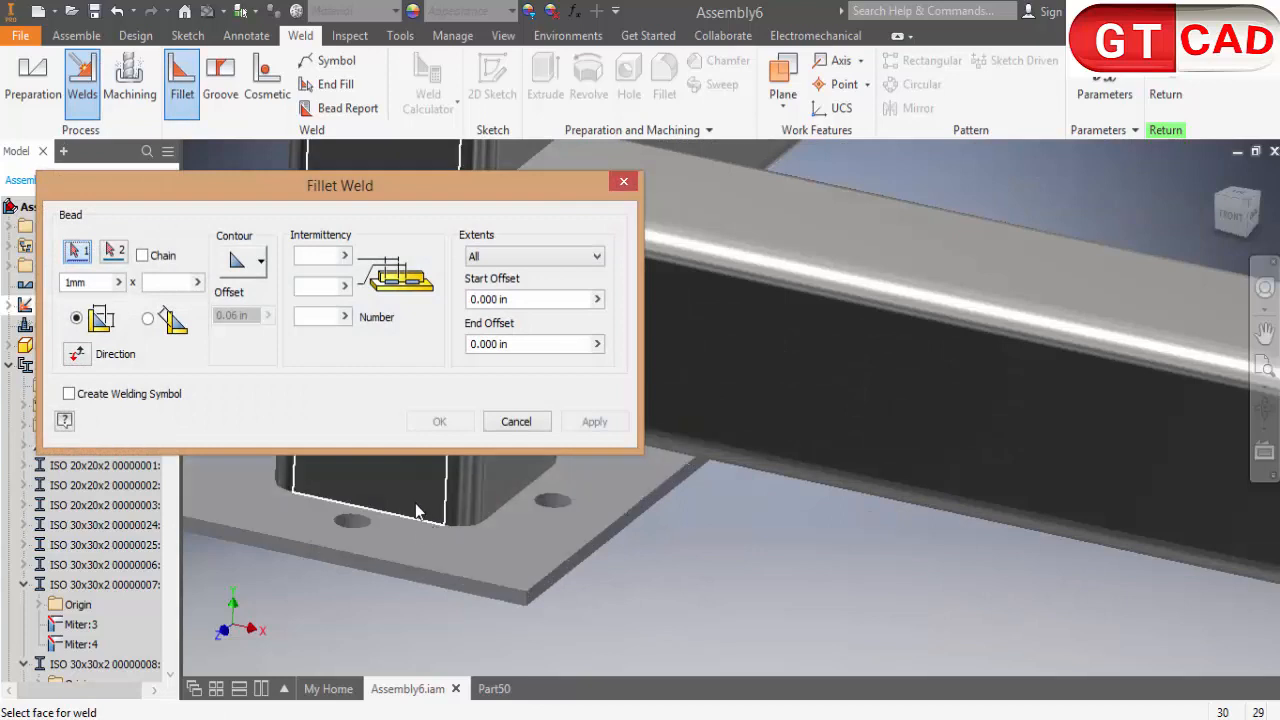
left_click(418, 512)
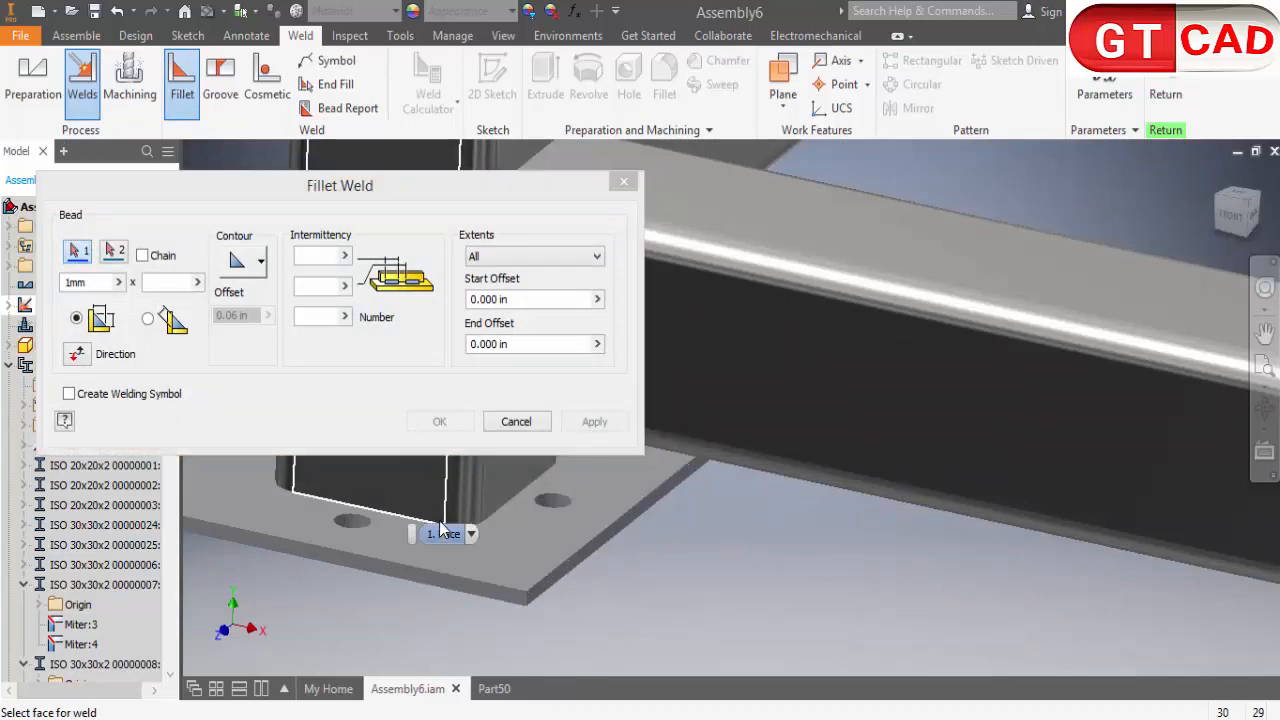
left_click(114, 251)
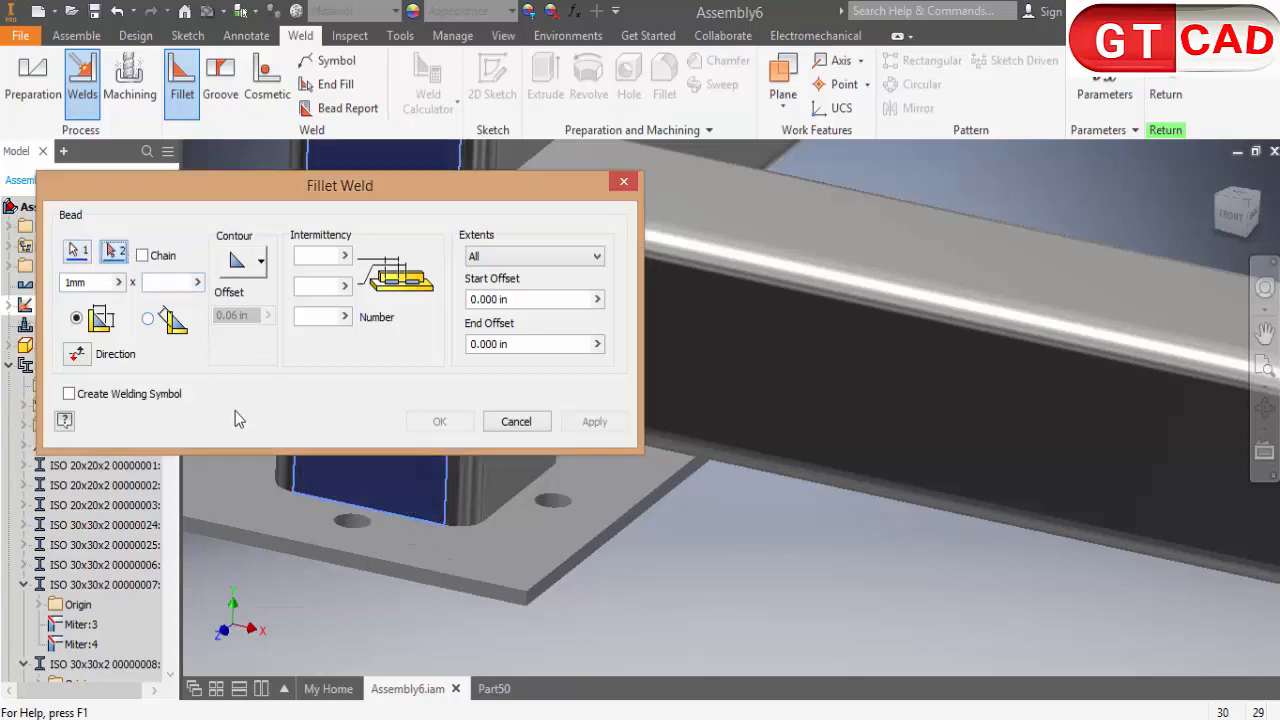
left_click(396, 540)
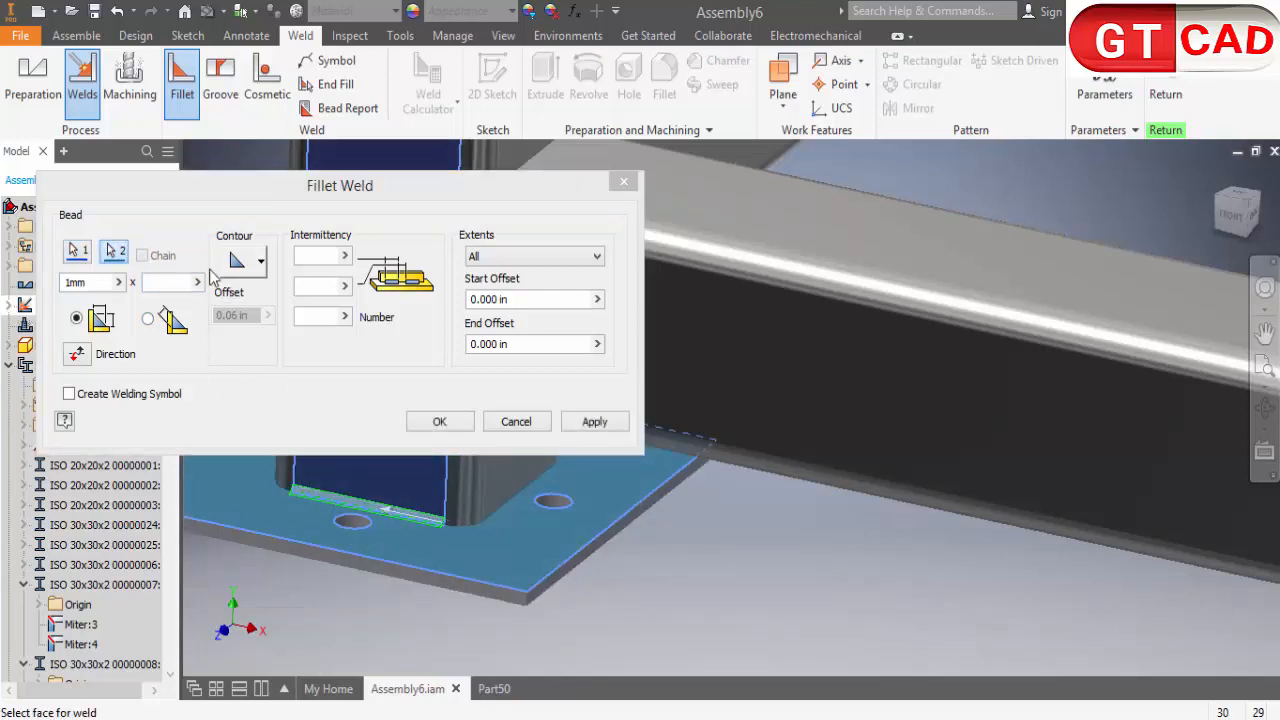
left_click(145, 263)
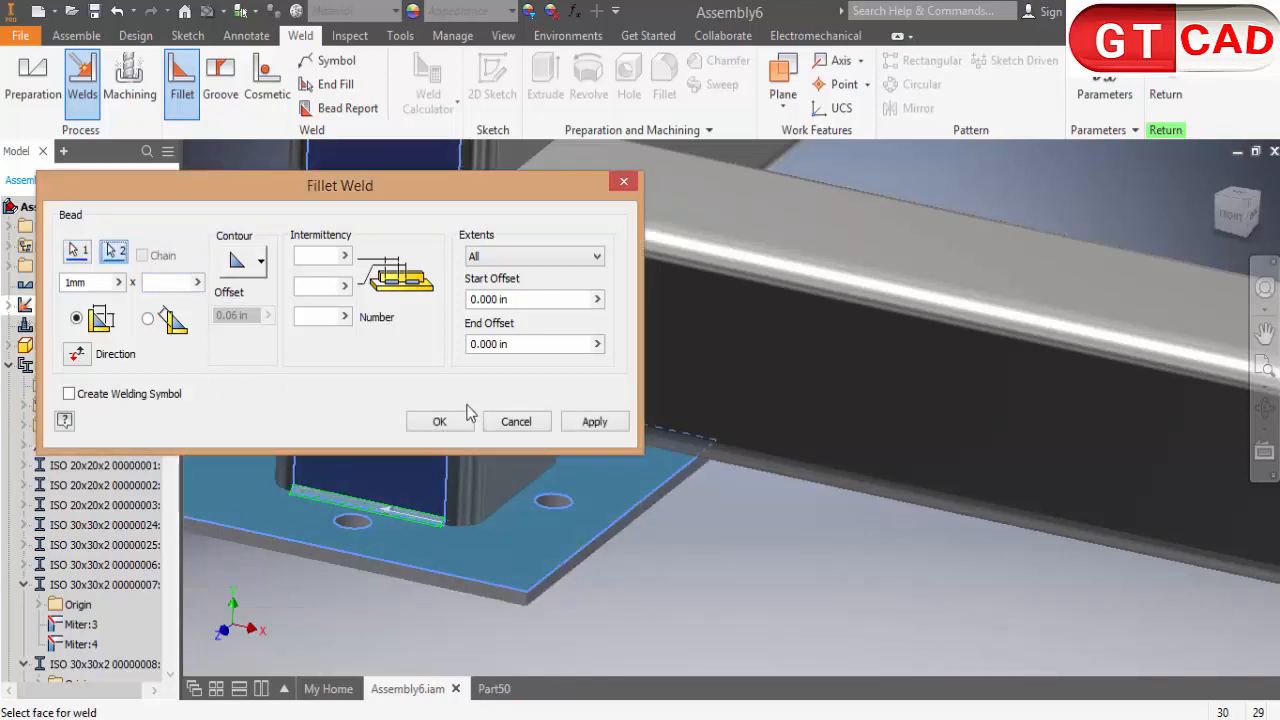
key("Return")
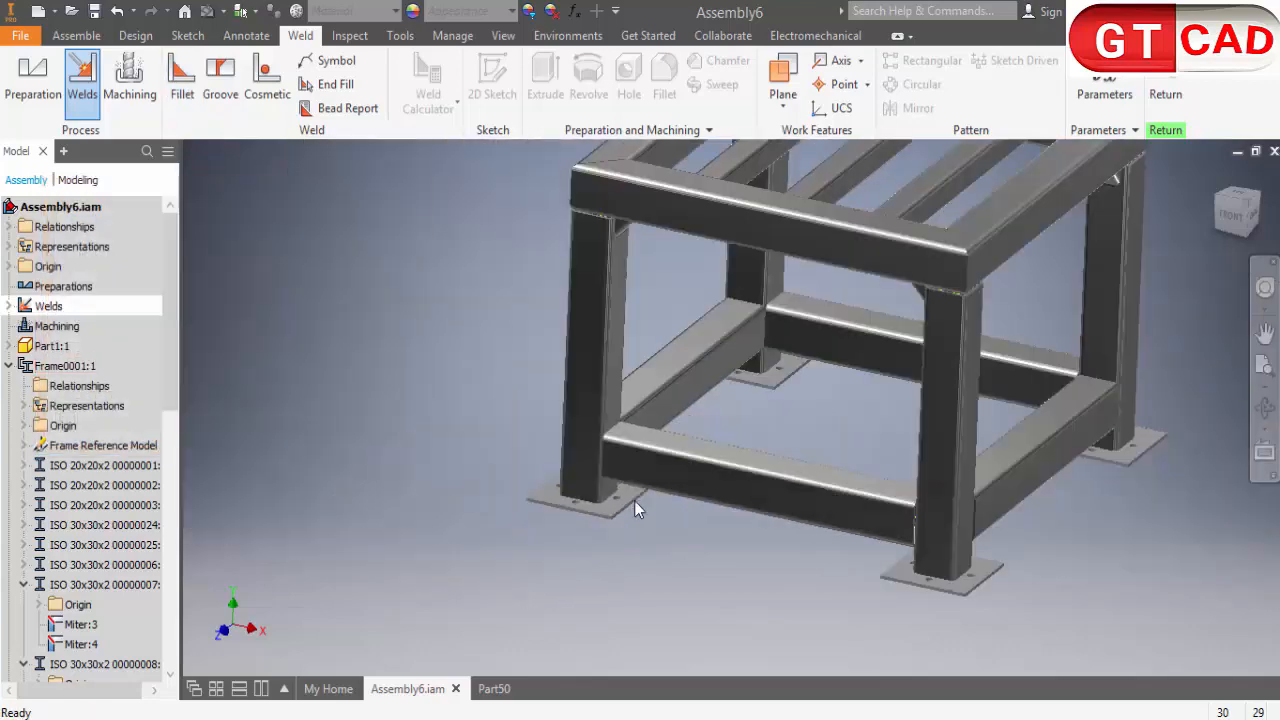
Examine the table frame from below and the front, including the upper corner joint and its diagonal brace
middle_click_drag(715, 527, 675, 463, "shift")
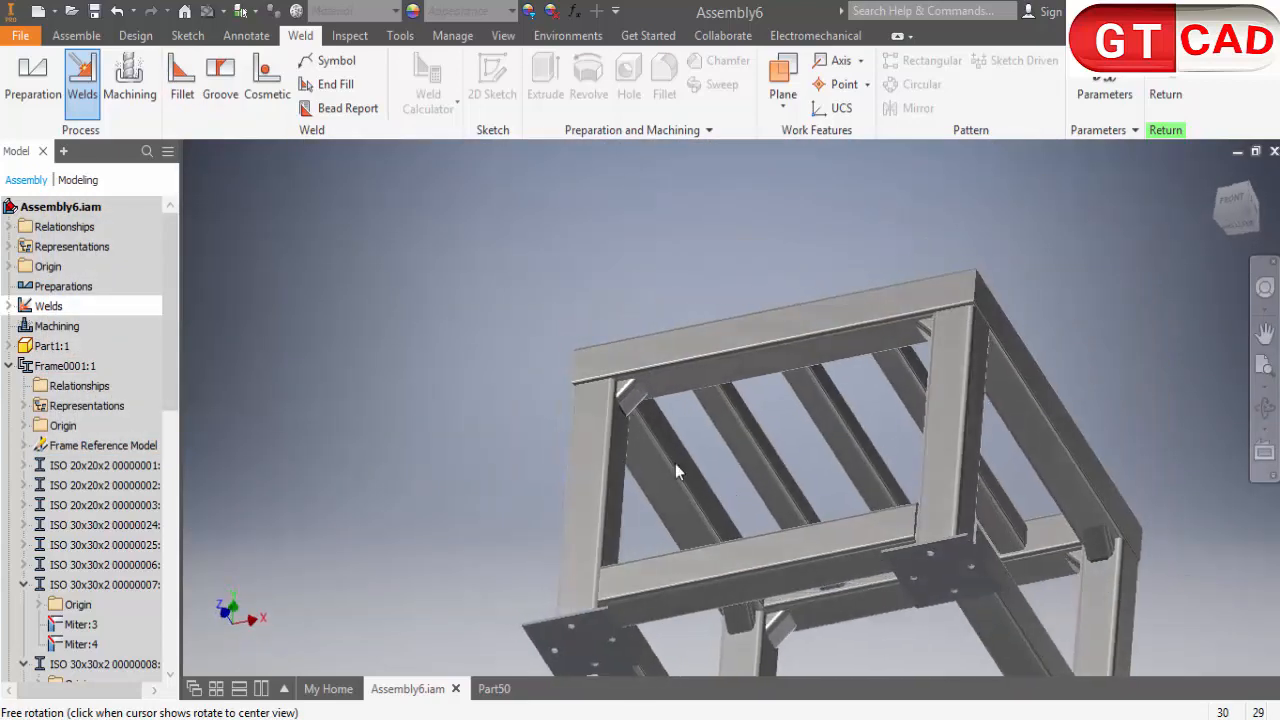
scroll(612, 409, "up", 3)
scroll(613, 418, "up", 2)
scroll(629, 411, "down", 5)
scroll(897, 532, "up", 2)
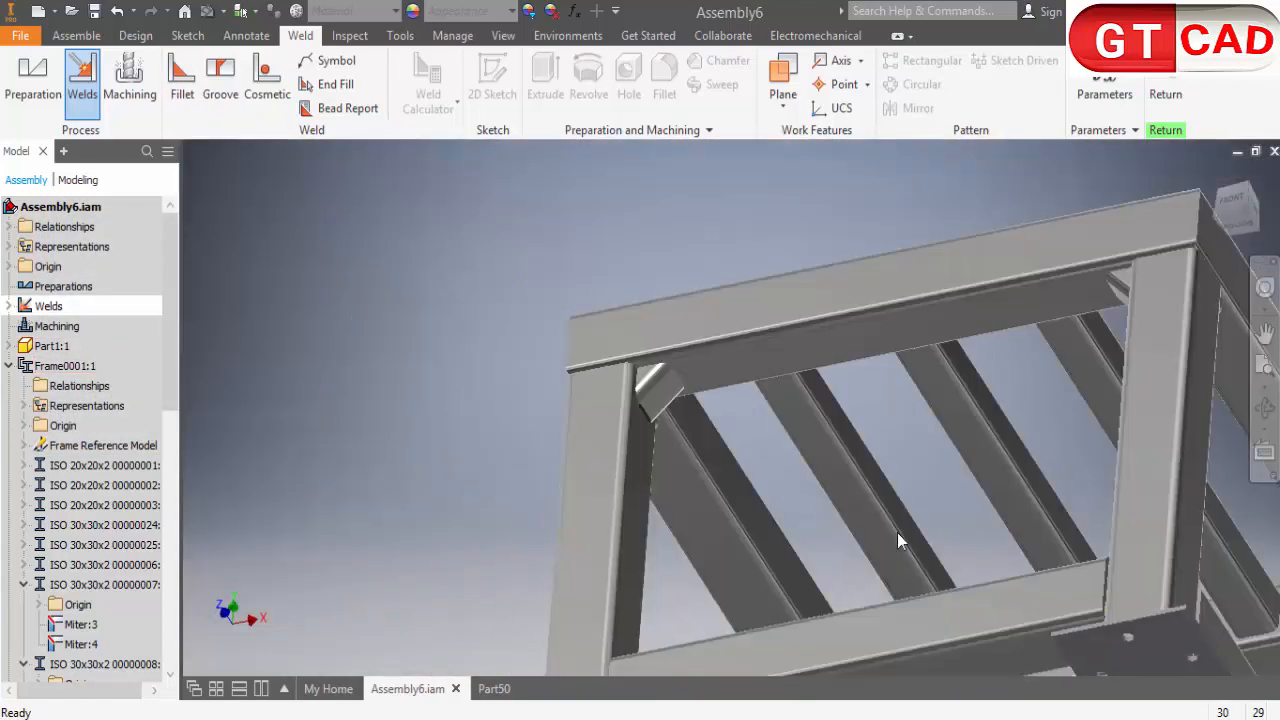
middle_click_drag(786, 517, 880, 580, "shift")
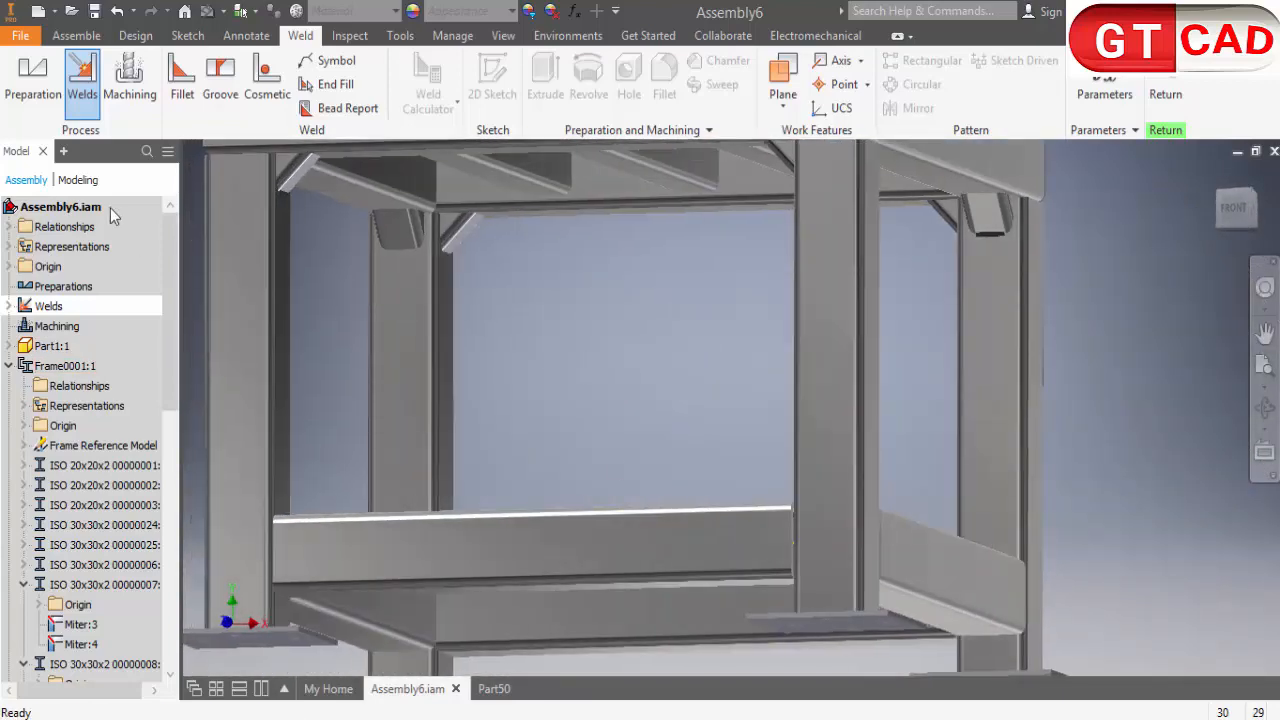
scroll(1137, 447, "down", 4)
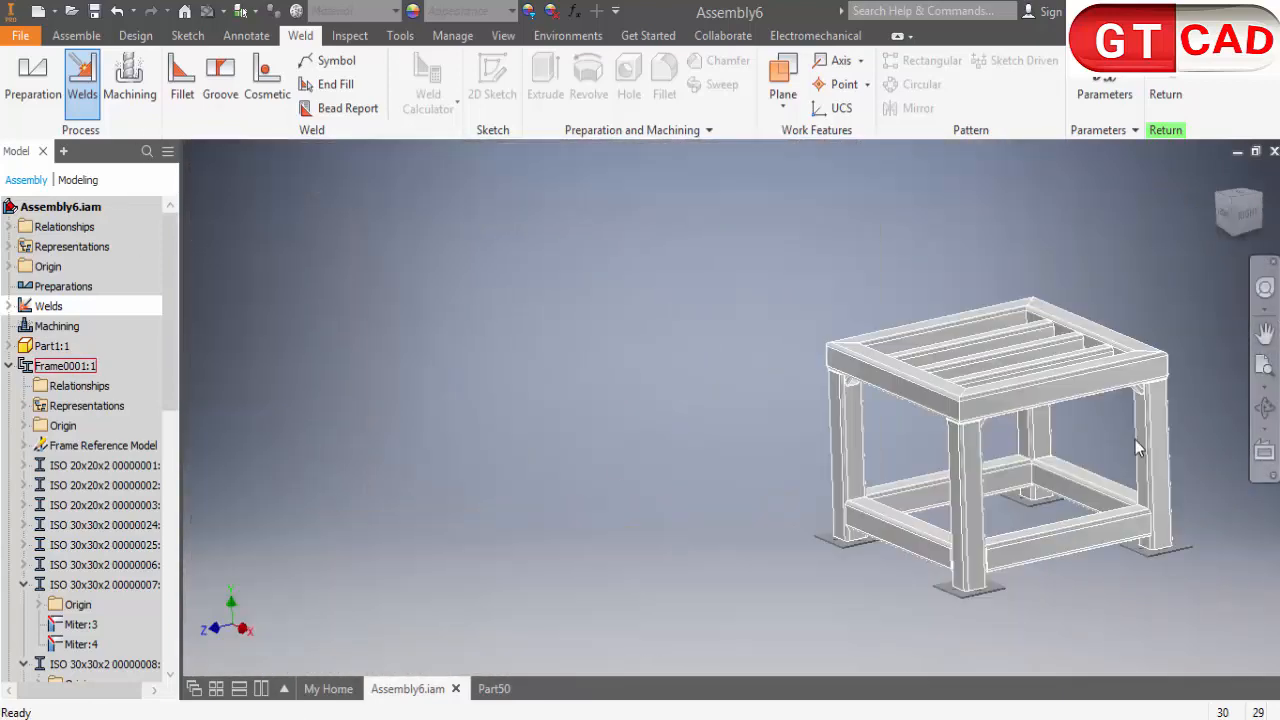
middle_click_drag(684, 398, 542, 292, "shift")
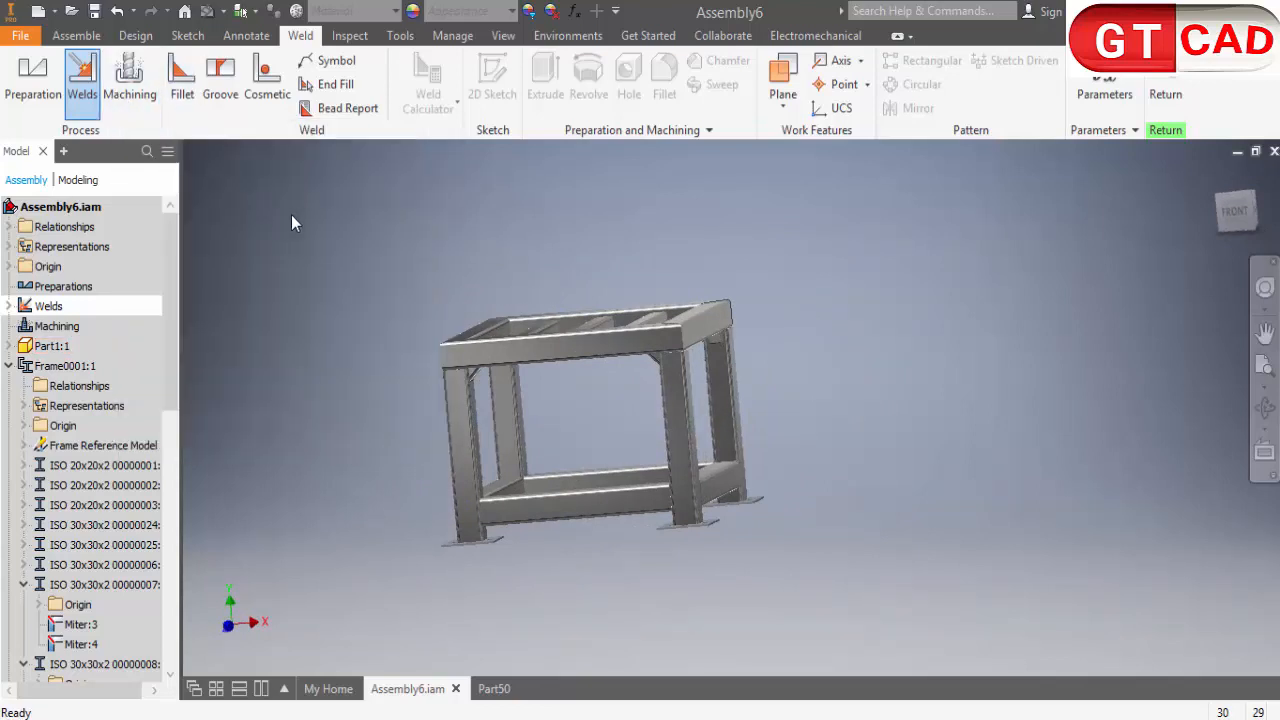
scroll(420, 312, "up", 10)
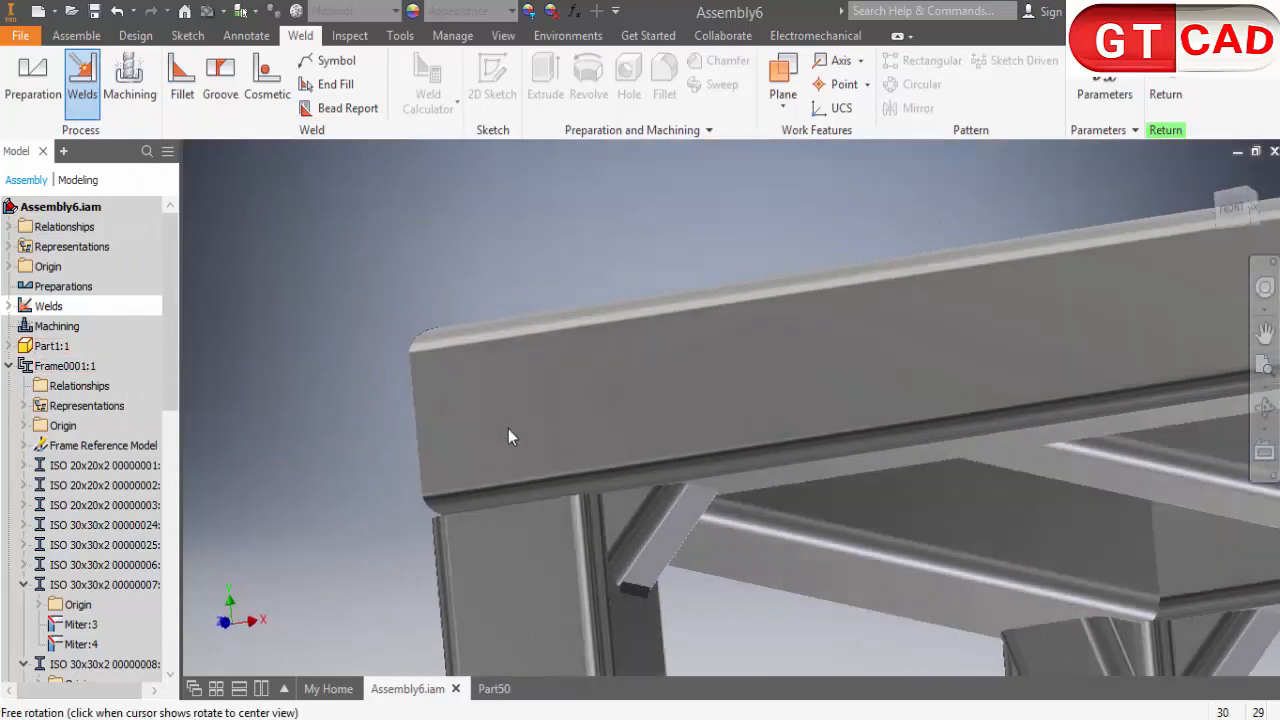
scroll(530, 320, "up", 5)
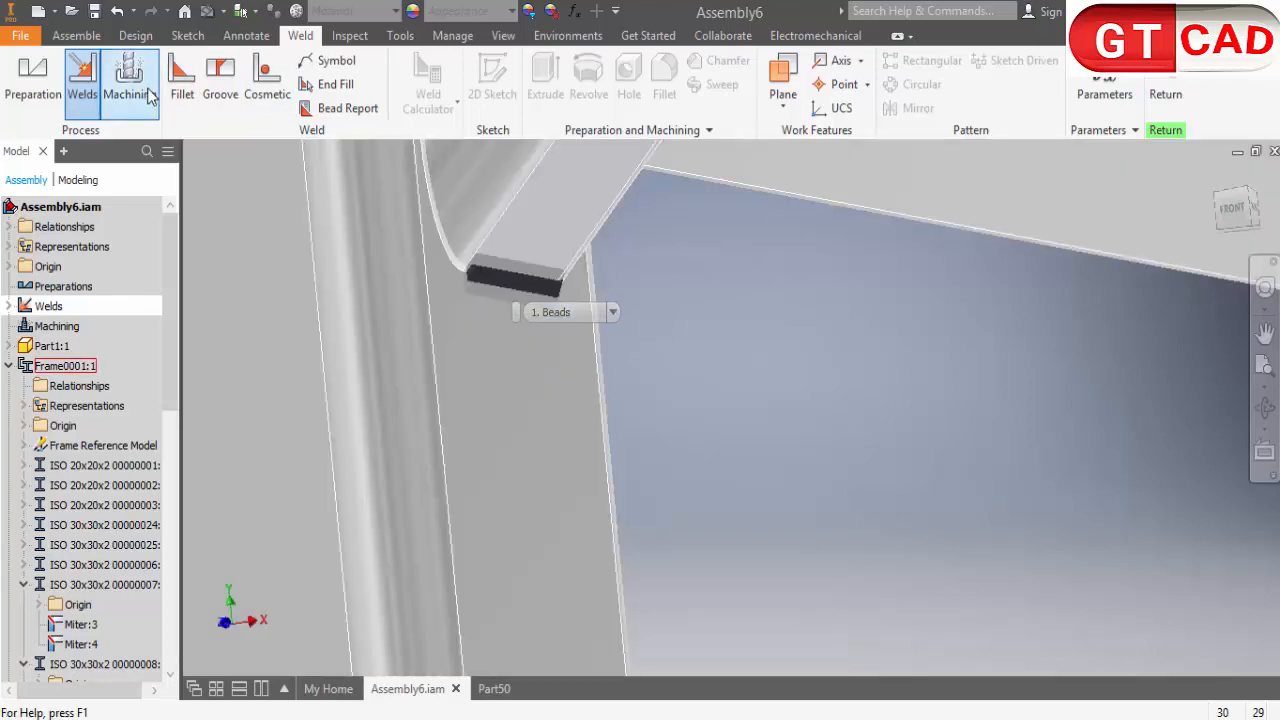
Activate the weldment's machining stage and view the whole table frame
scroll(740, 288, "down", 5)
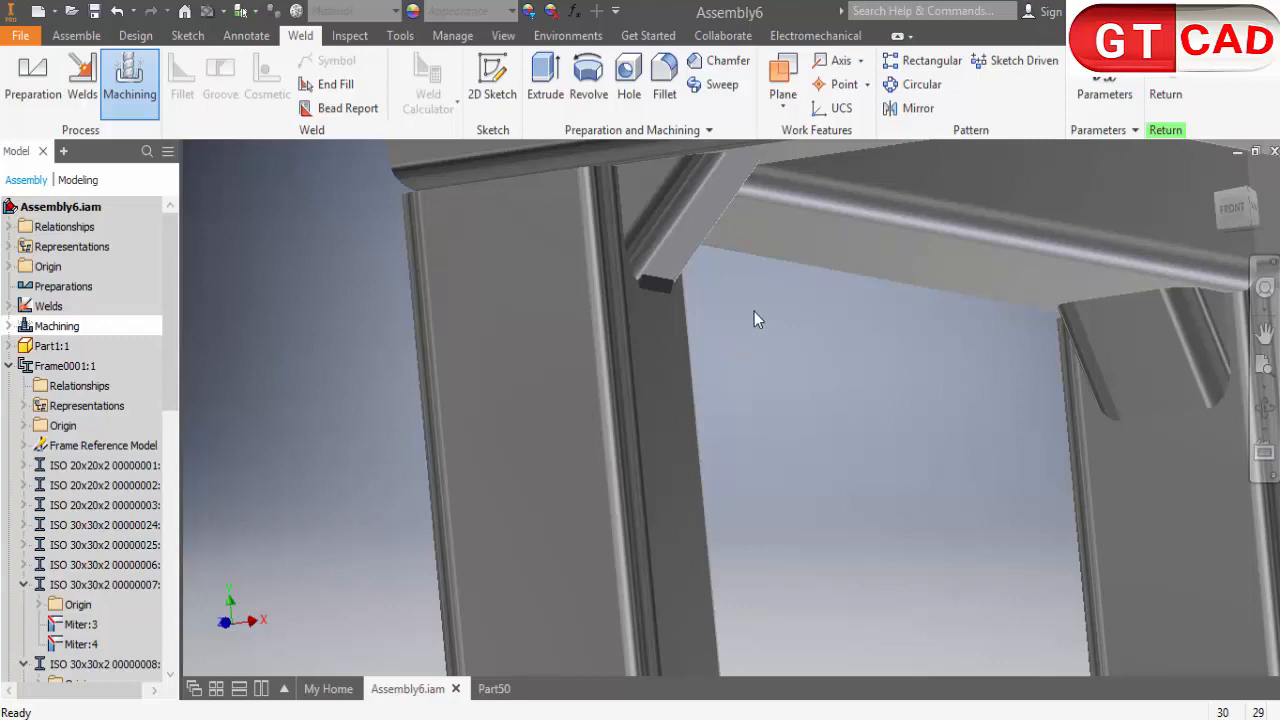
scroll(757, 315, "down", 5)
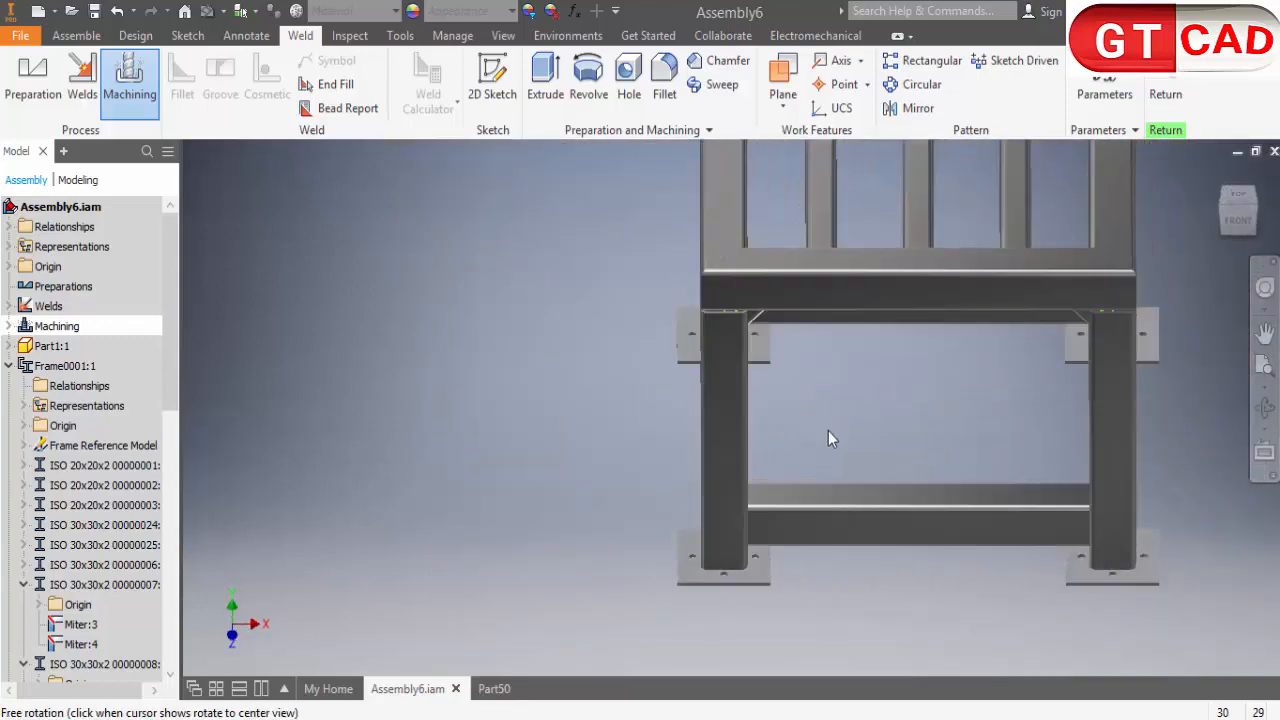
scroll(784, 492, "down", 5)
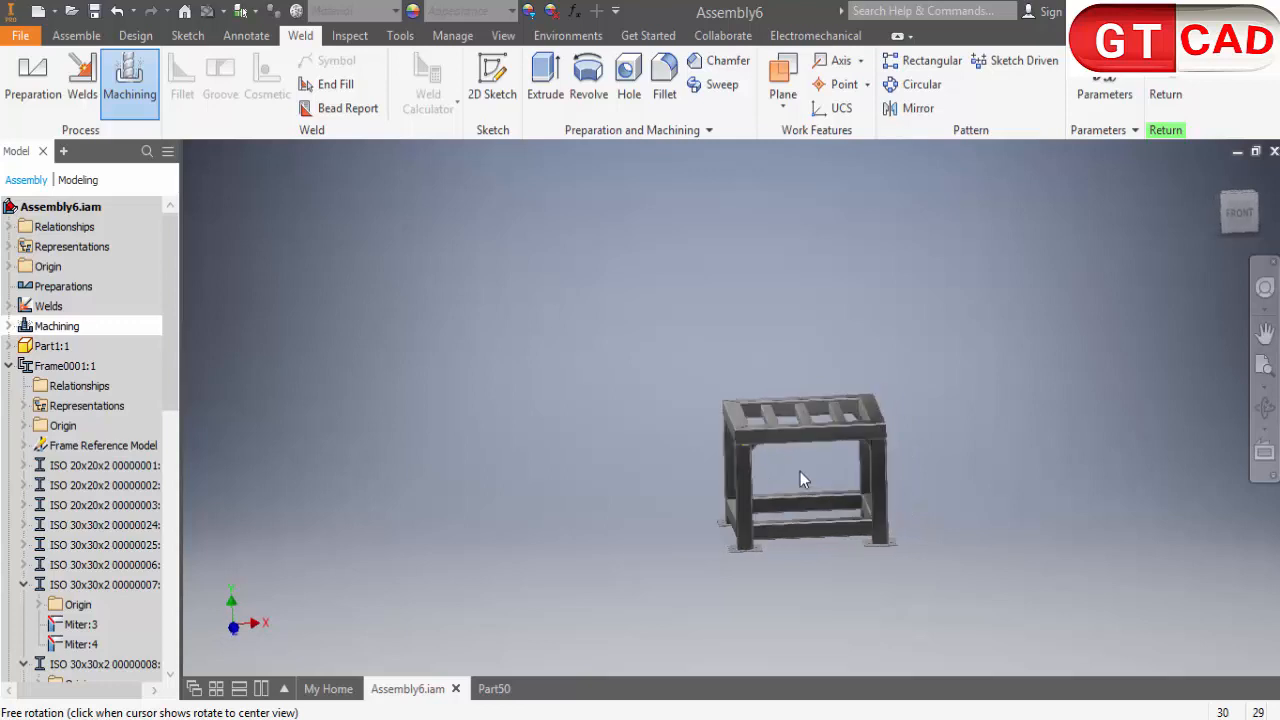
scroll(816, 487, "up", 4)
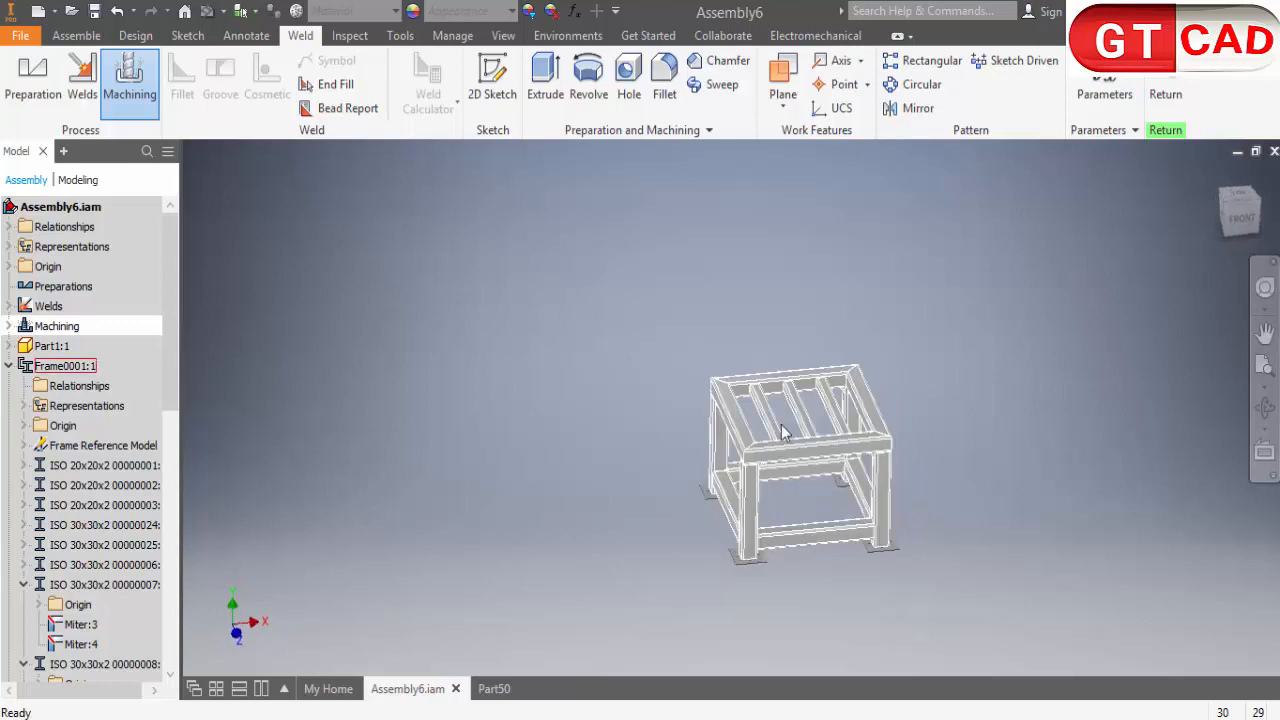